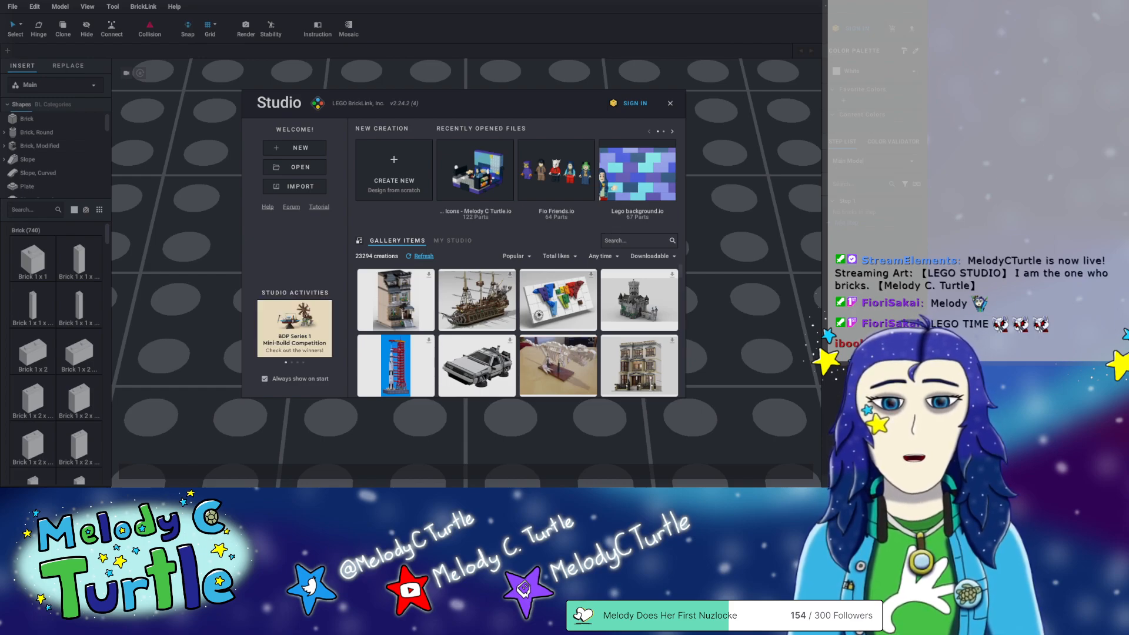
# - Open the recent Twitch Icons room model and examine its minifigure, furniture, back wall and sides from several angles
pyautogui.click(475, 174)
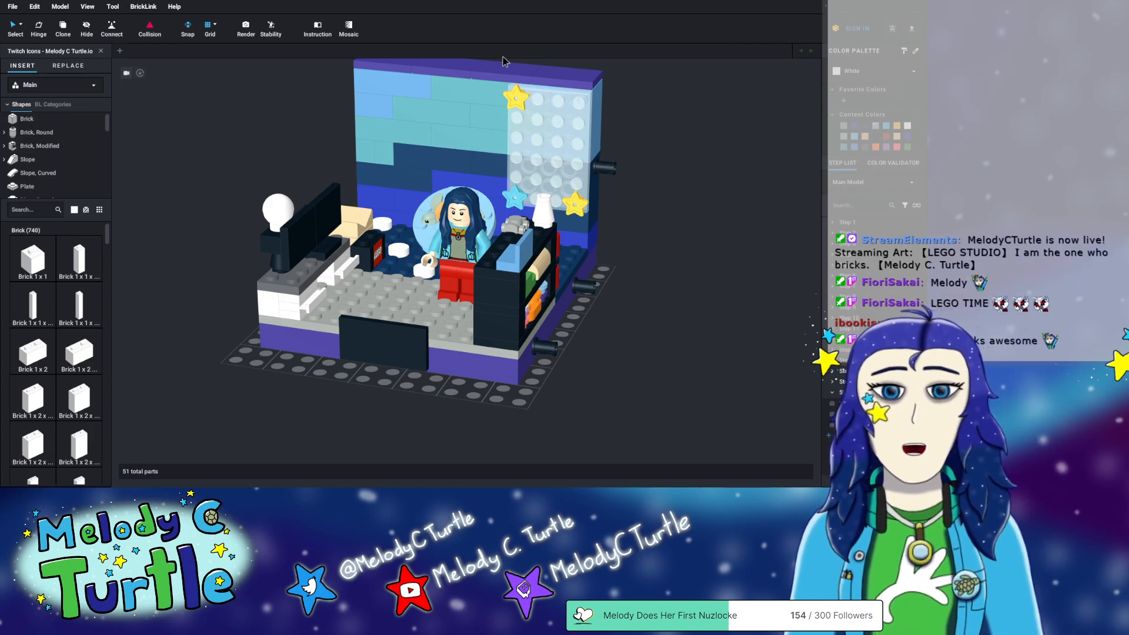
pyautogui.moveTo(660, 279); pyautogui.dragTo(694, 359, button='right')
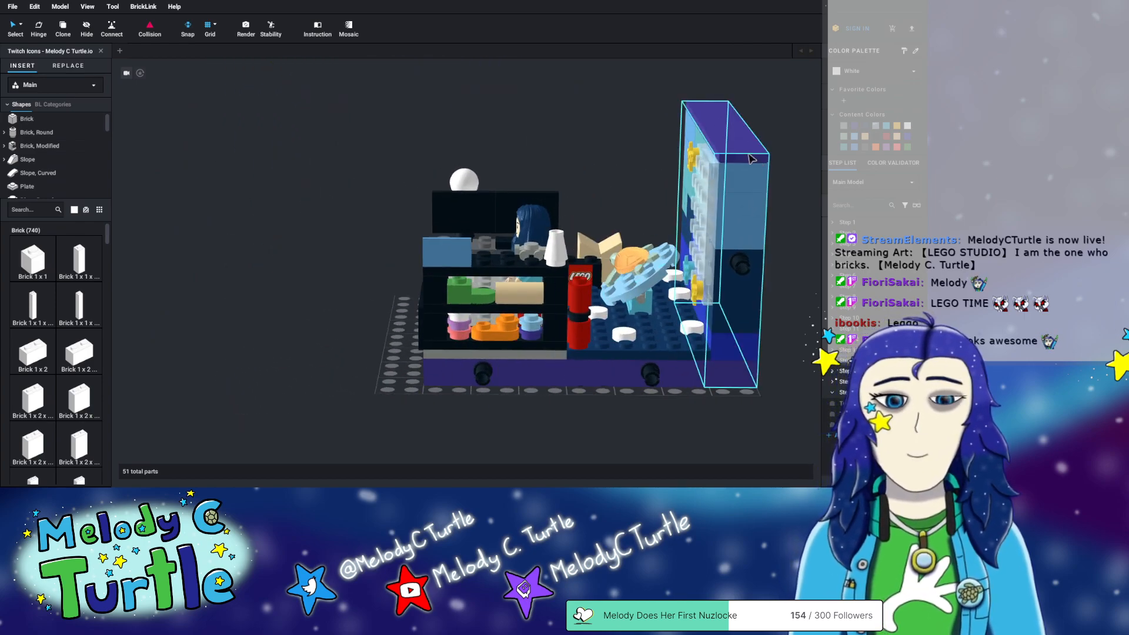
pyautogui.moveTo(476, 404); pyautogui.dragTo(413, 417, button='right')
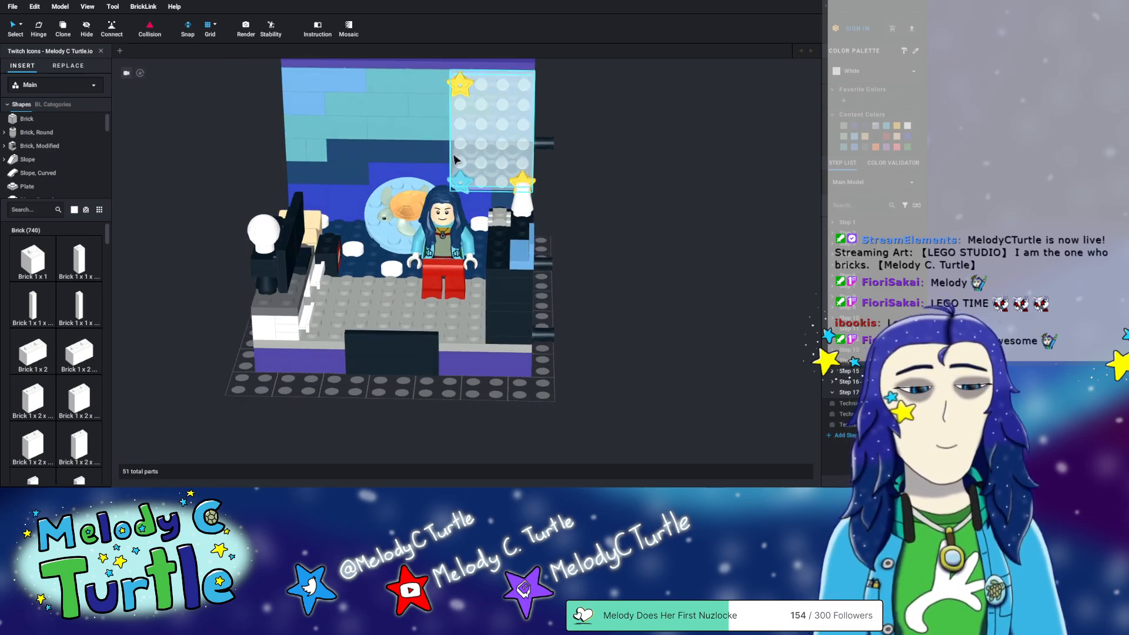
pyautogui.moveTo(649, 354)
pyautogui.mouseDown(button='right')
pyautogui.moveTo(634, 321)
pyautogui.moveTo(647, 337)
pyautogui.moveTo(629, 345)
pyautogui.mouseUp(button='right')
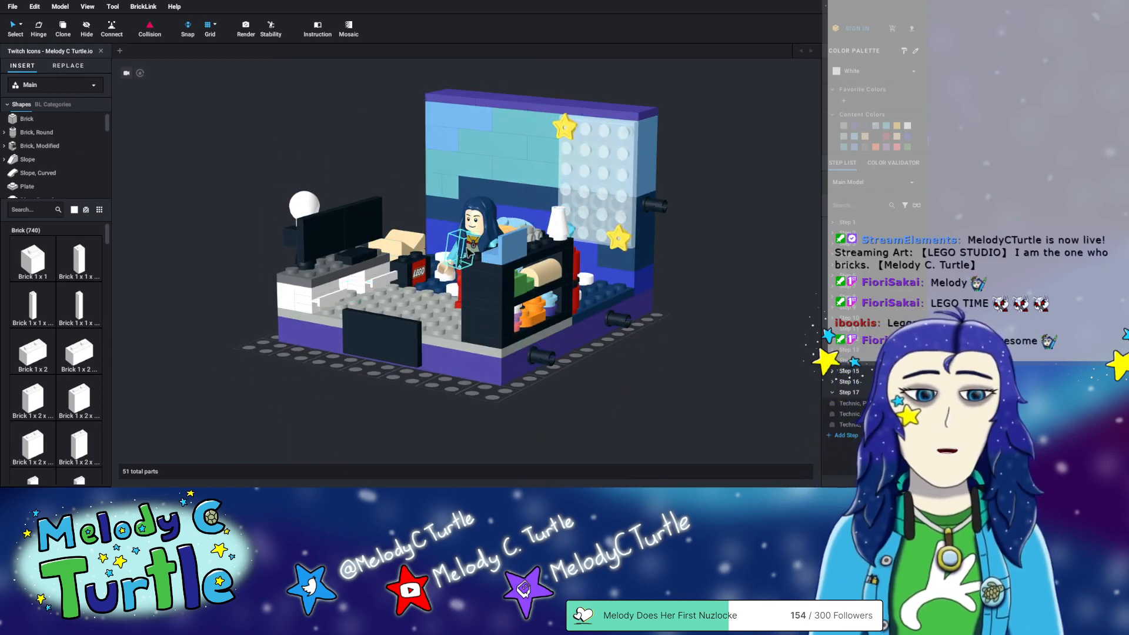
pyautogui.moveTo(722, 334)
pyautogui.mouseDown(button='right')
pyautogui.moveTo(701, 355)
pyautogui.moveTo(718, 353)
pyautogui.mouseUp(button='right')
pyautogui.moveTo(705, 314); pyautogui.dragTo(692, 303, button='right')
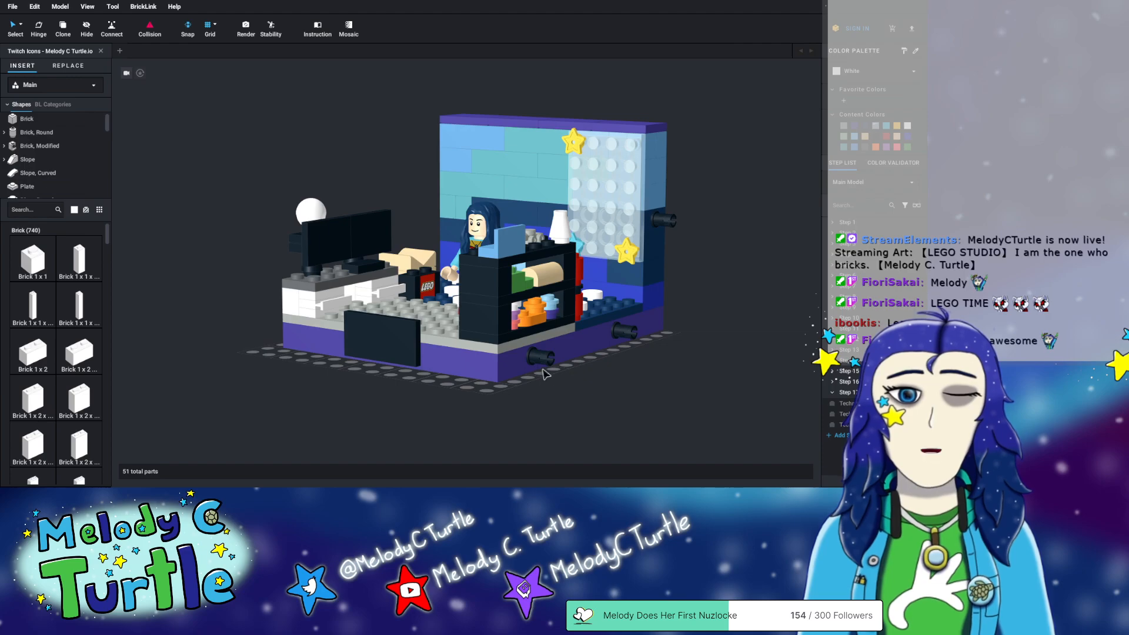
pyautogui.moveTo(554, 402); pyautogui.dragTo(615, 404, button='right')
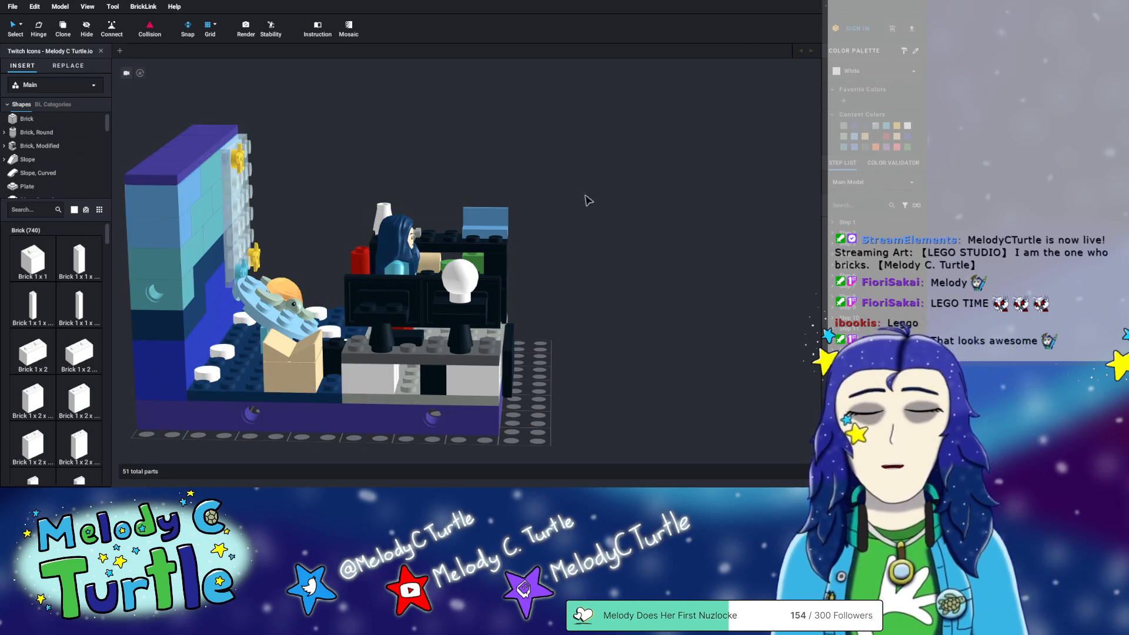
pyautogui.moveTo(599, 180); pyautogui.dragTo(566, 194, button='right')
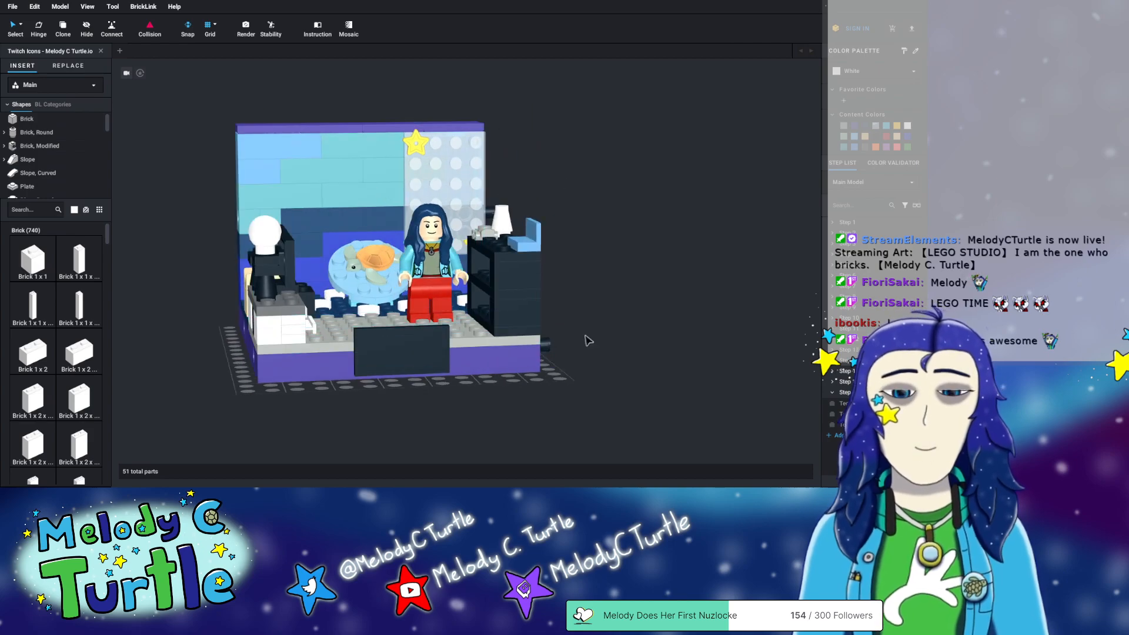
pyautogui.moveTo(603, 348); pyautogui.dragTo(643, 327, button='right')
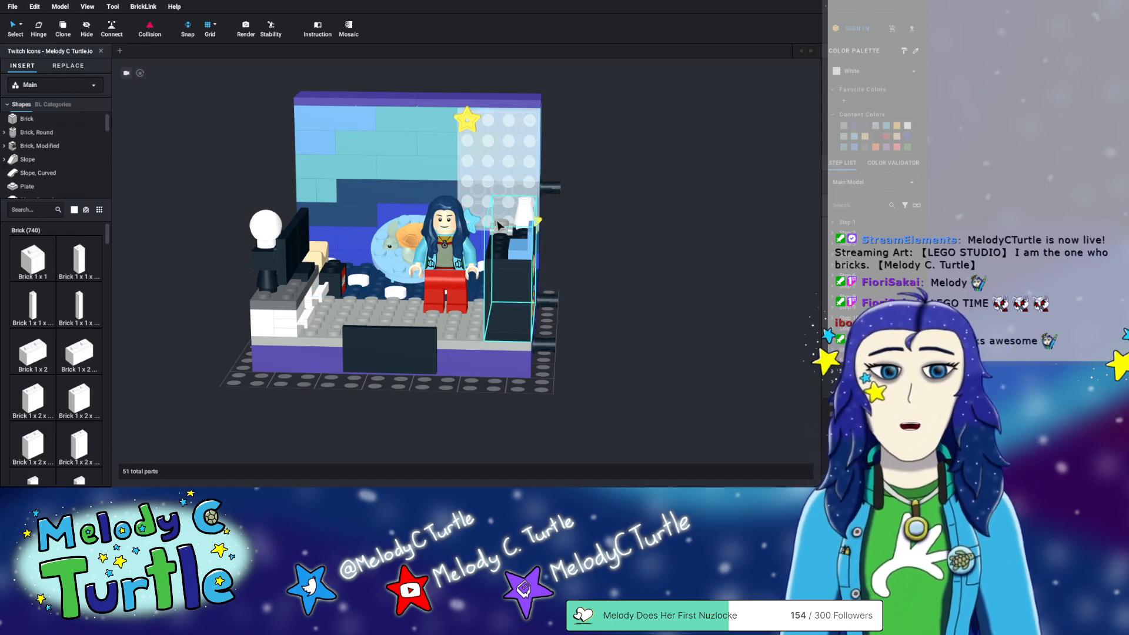
# - Open the Fio Friends.io model and examine the whole row of minifigures from different angles
pyautogui.click(10, 11)
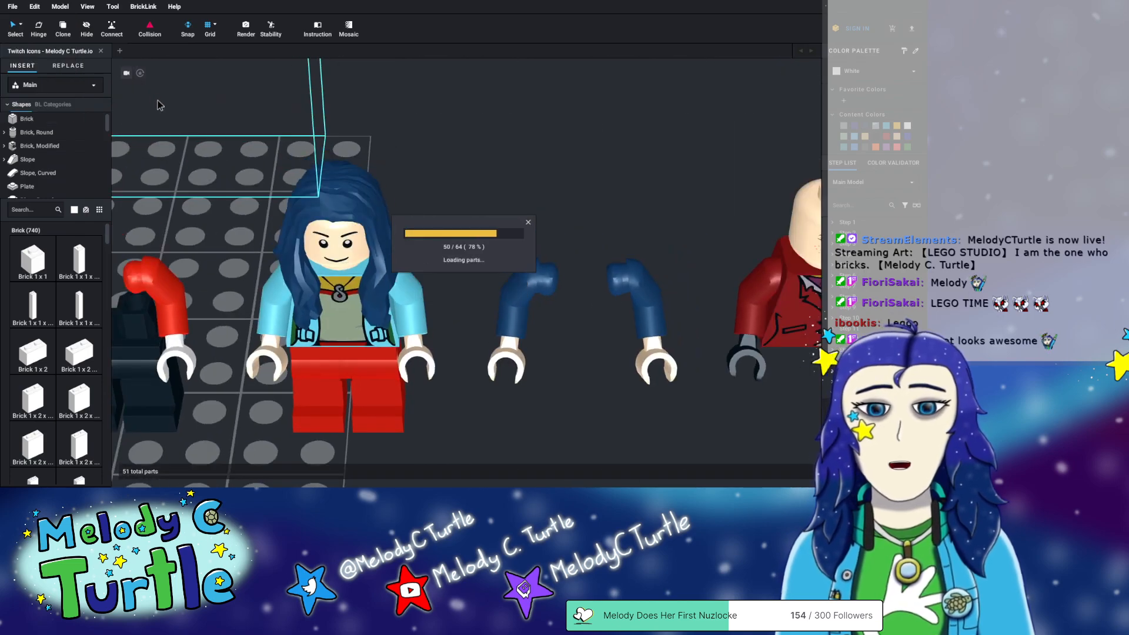
pyautogui.moveTo(312, 99)
pyautogui.mouseDown(button='right')
pyautogui.moveTo(270, 127)
pyautogui.moveTo(352, 159)
pyautogui.moveTo(313, 94)
pyautogui.mouseUp(button='right')
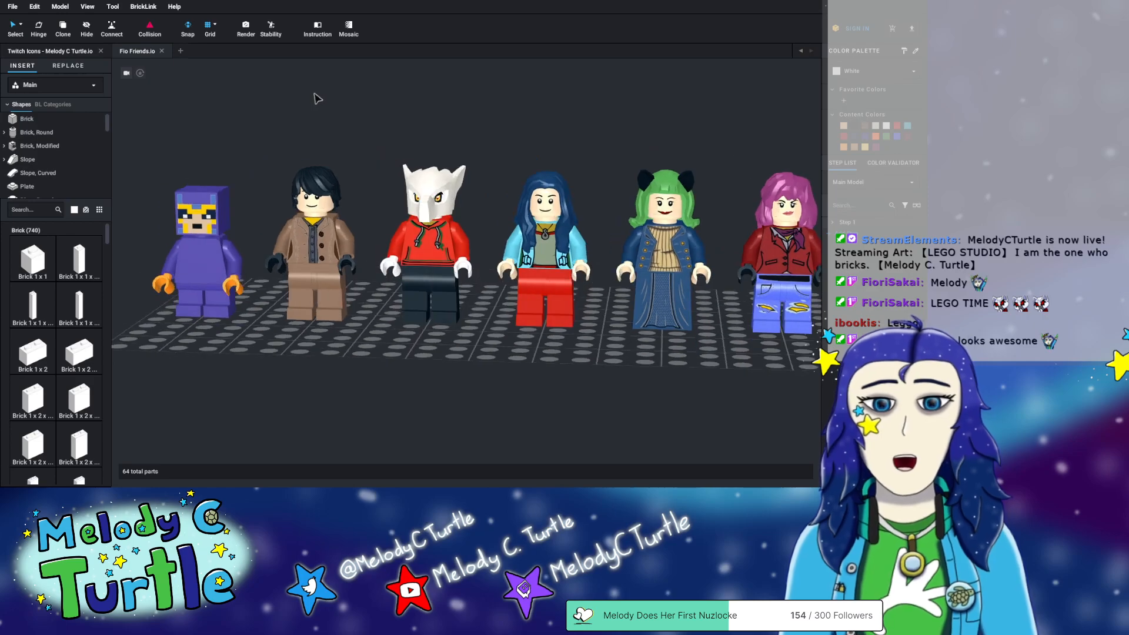
pyautogui.moveTo(683, 366); pyautogui.dragTo(488, 386, button='middle')
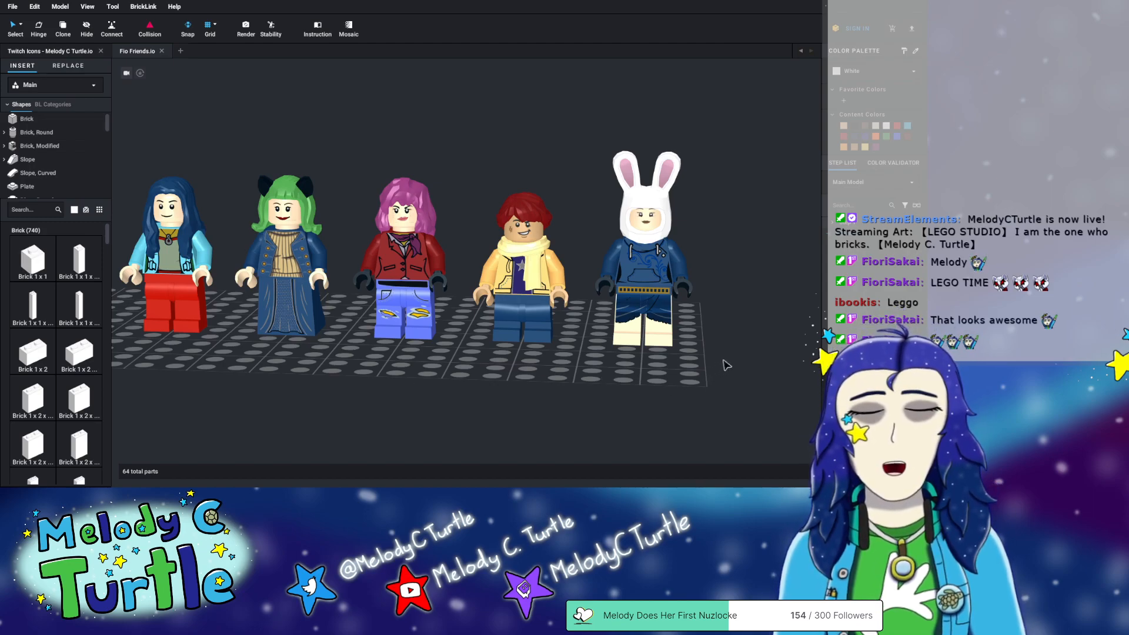
pyautogui.moveTo(746, 273)
pyautogui.mouseDown(button='right')
pyautogui.moveTo(680, 276)
pyautogui.moveTo(747, 270)
pyautogui.mouseUp(button='right')
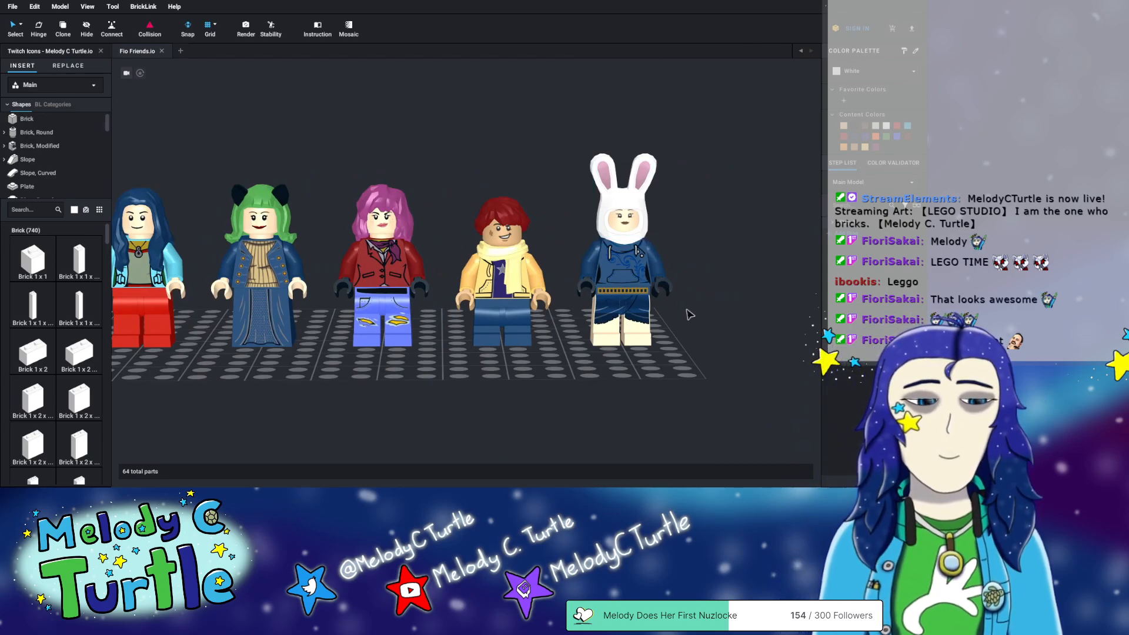
pyautogui.scroll(-4, 481, 364)
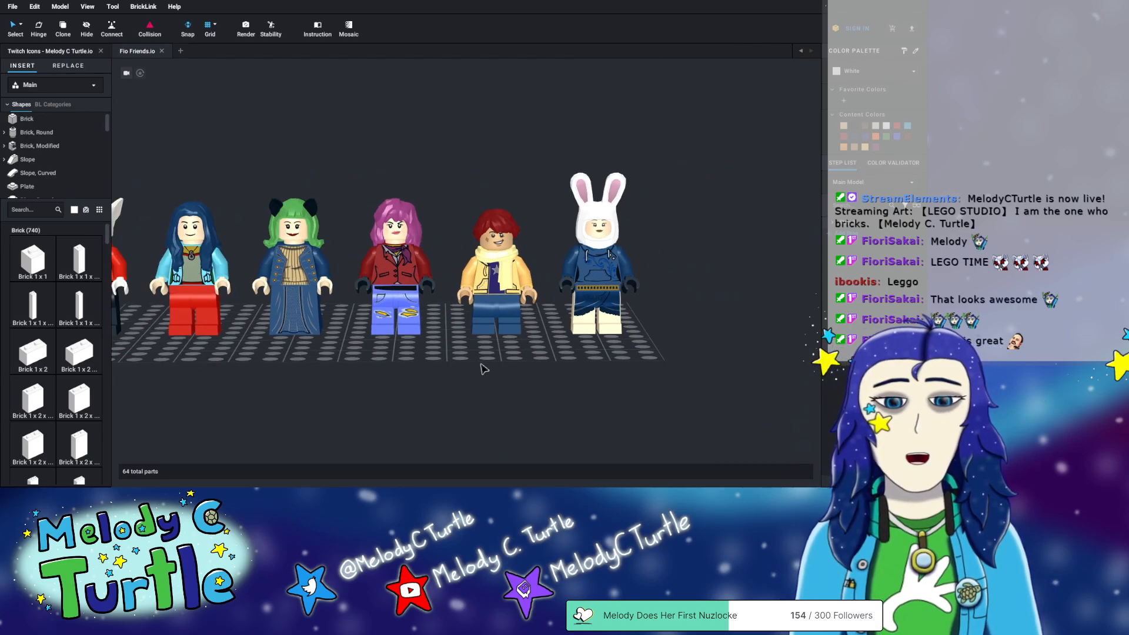
pyautogui.moveTo(476, 363); pyautogui.dragTo(481, 364, button='right')
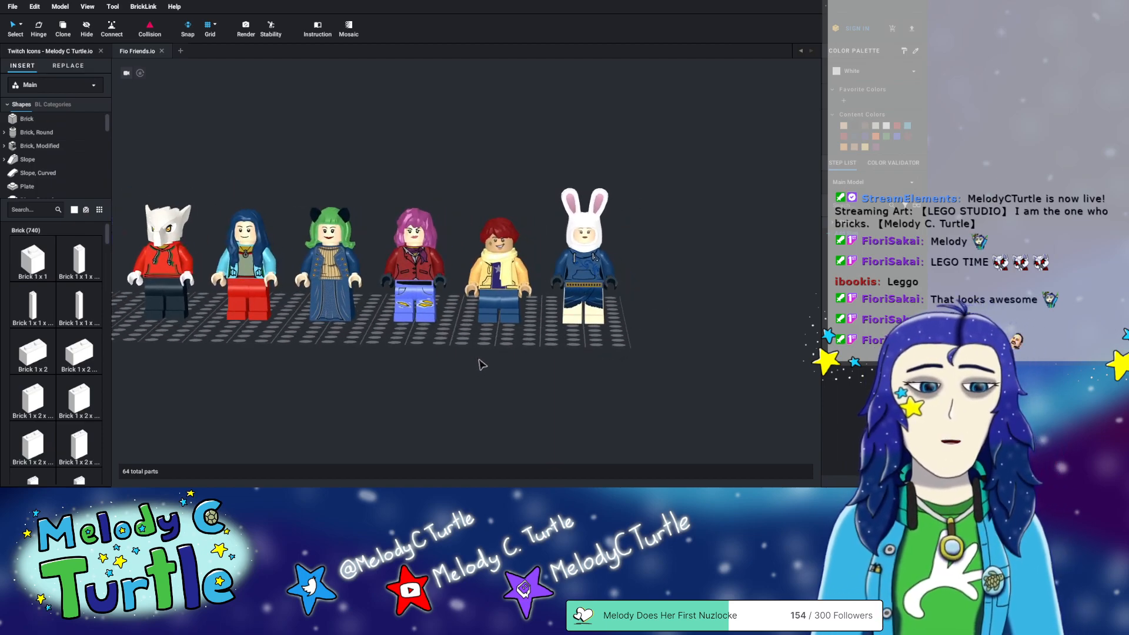
pyautogui.click(405, 310)
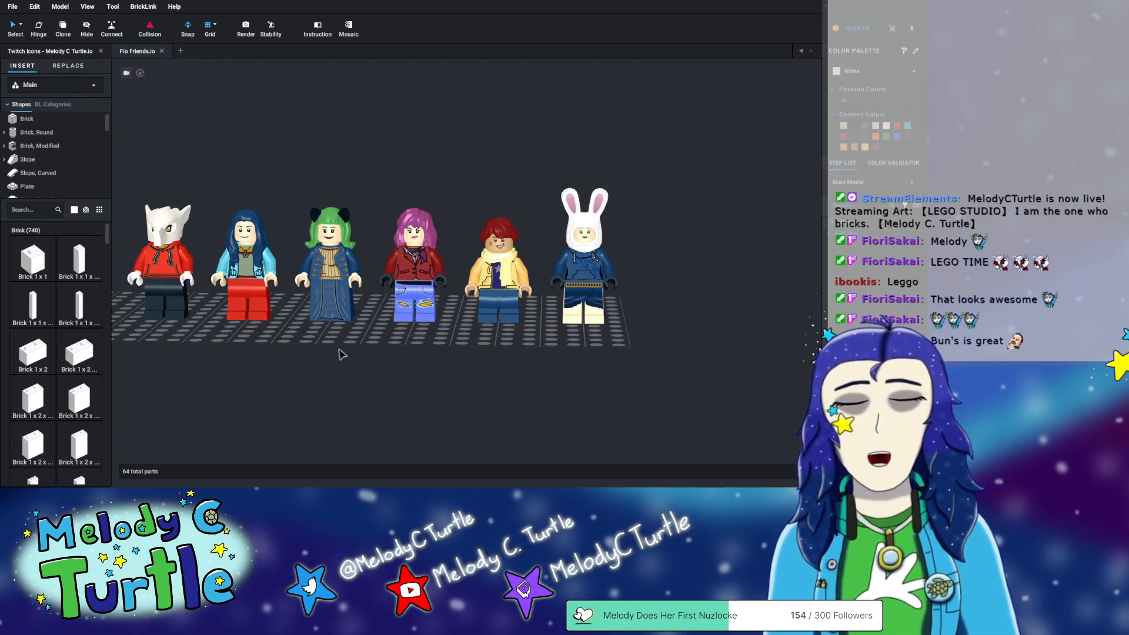
pyautogui.moveTo(351, 350); pyautogui.dragTo(411, 351, button='right')
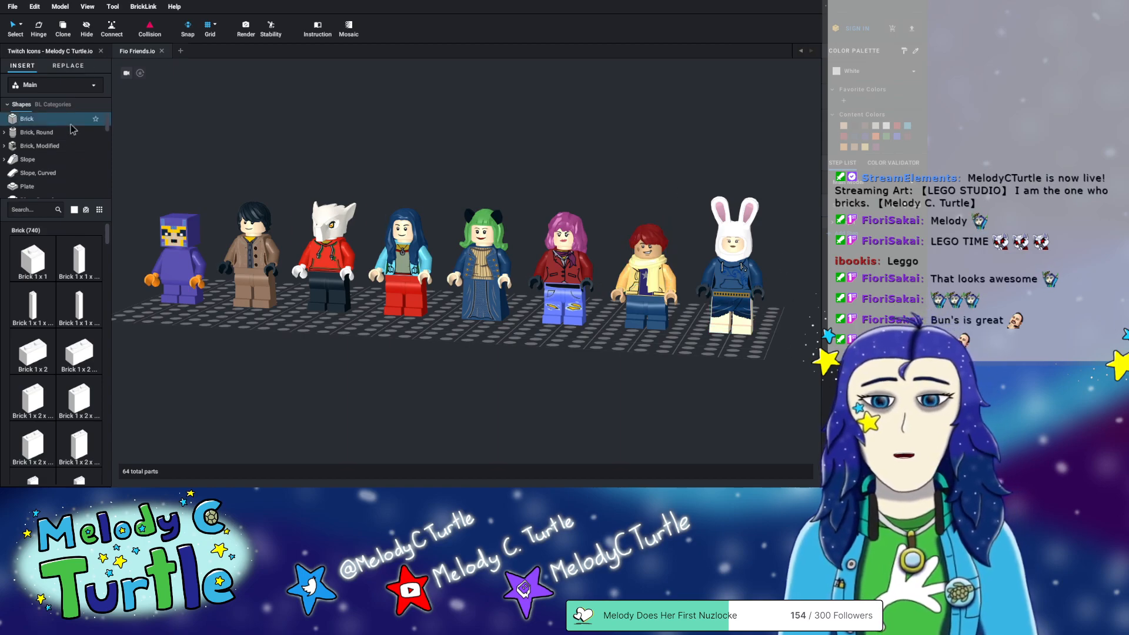
pyautogui.scroll(-6, 74, 118)
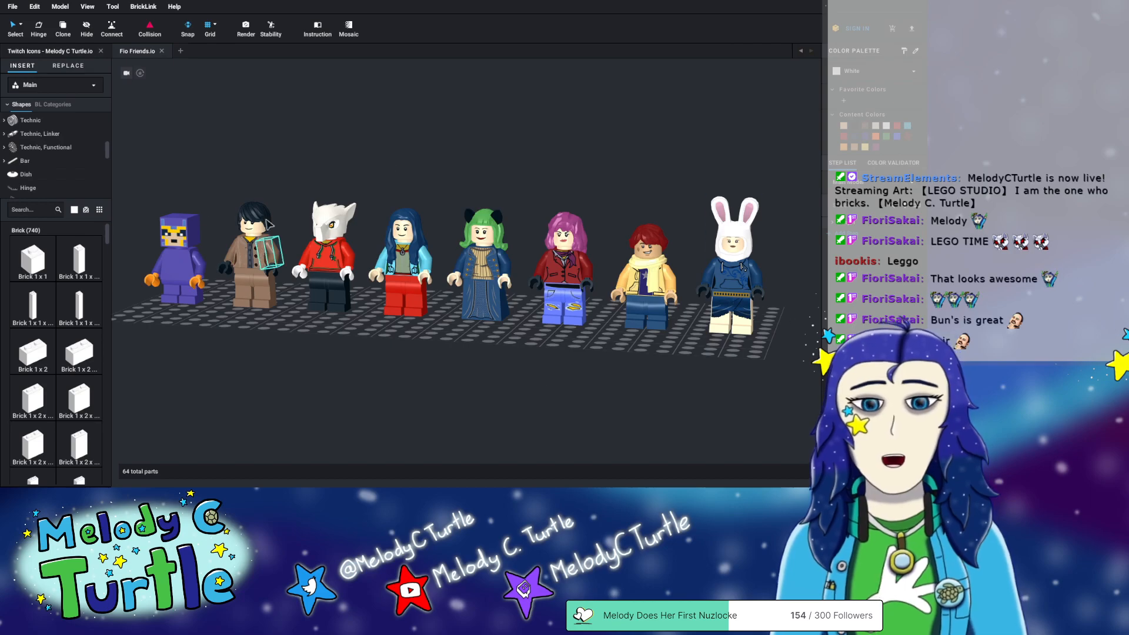
pyautogui.moveTo(504, 349); pyautogui.dragTo(501, 356, button='right')
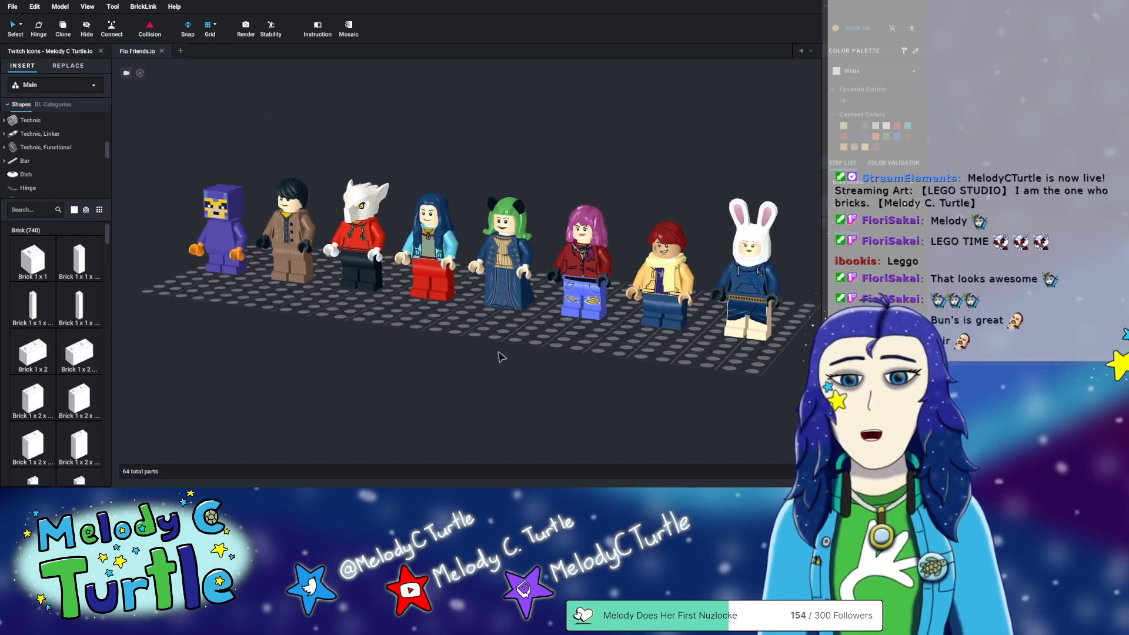
# - Close both open models and create a new, empty model
pyautogui.click(162, 52)
pyautogui.click(101, 51)
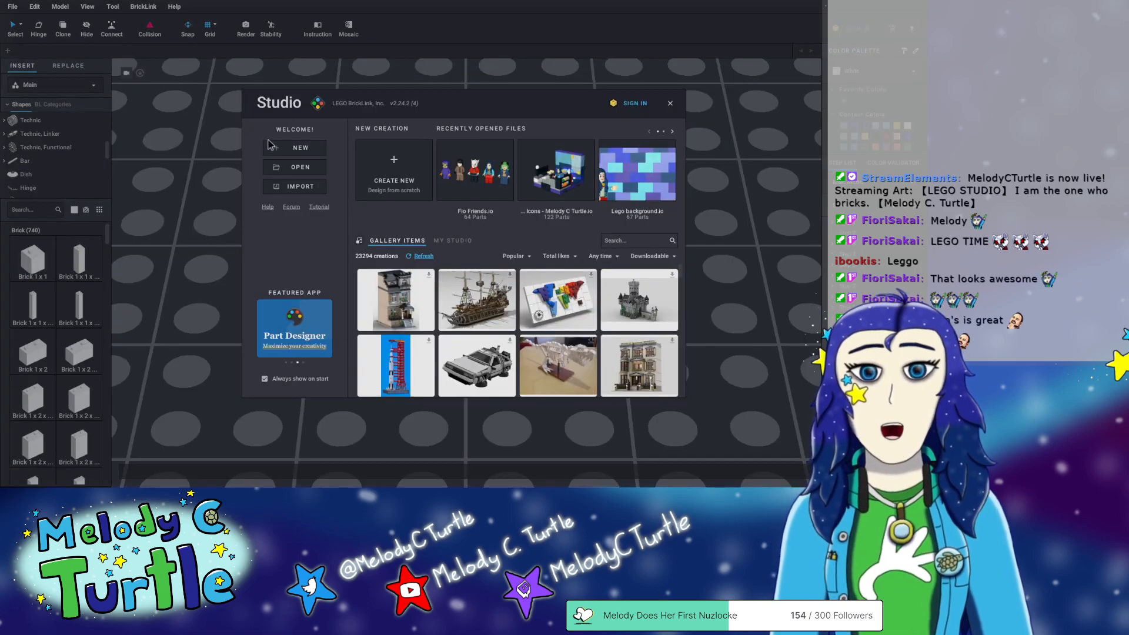
pyautogui.click(283, 148)
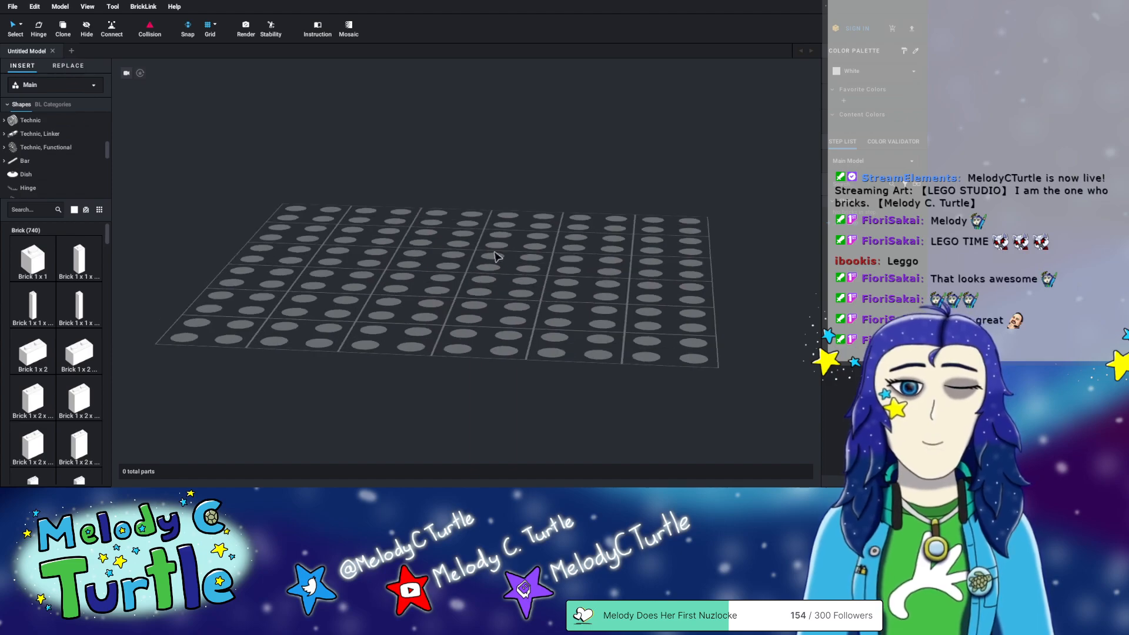
pyautogui.moveTo(494, 253); pyautogui.dragTo(494, 254, button='right')
pyautogui.scroll(-2, 494, 254)
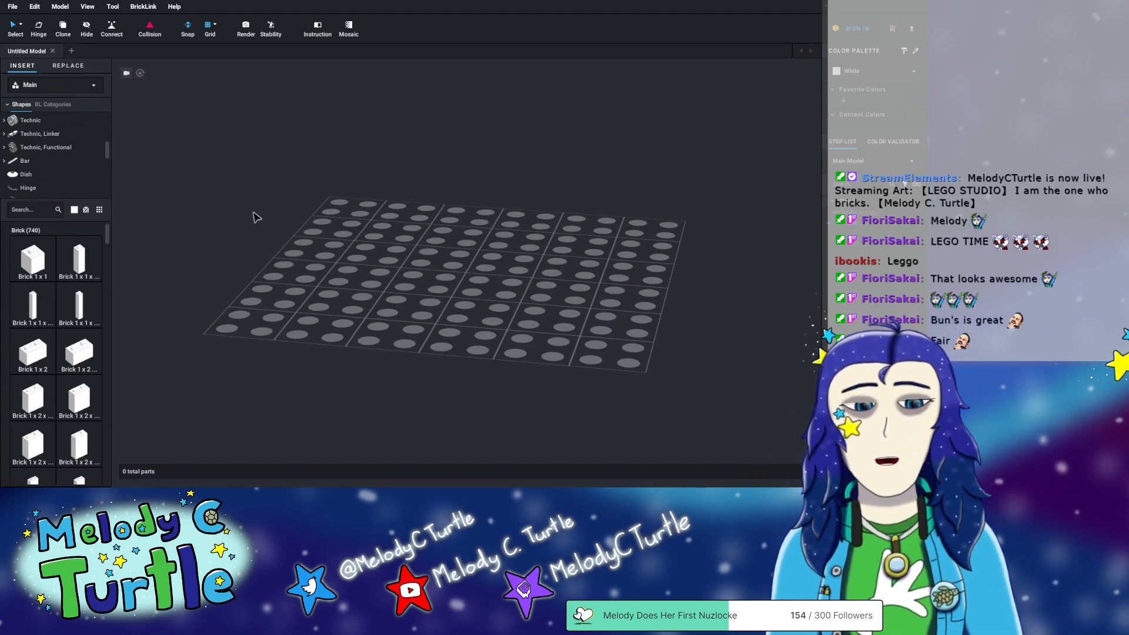
# - Look through the available Brick parts and shape categories for a suitable base piece
pyautogui.scroll(-3, 71, 277)
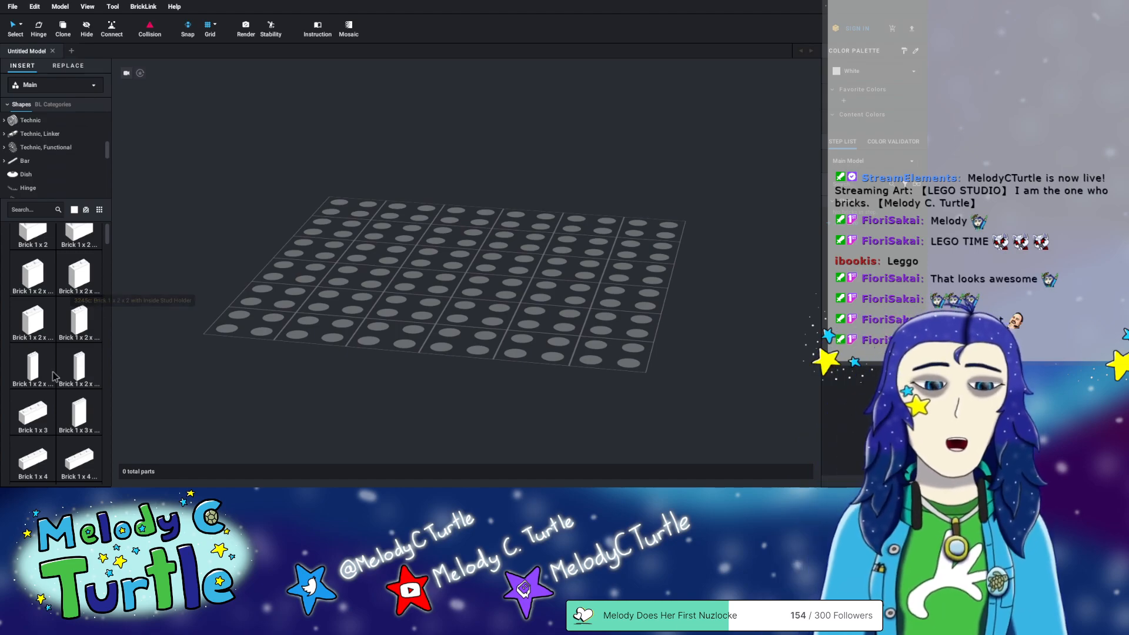
pyautogui.moveTo(231, 266)
pyautogui.mouseDown(button='right')
pyautogui.moveTo(271, 297)
pyautogui.moveTo(222, 270)
pyautogui.mouseUp(button='right')
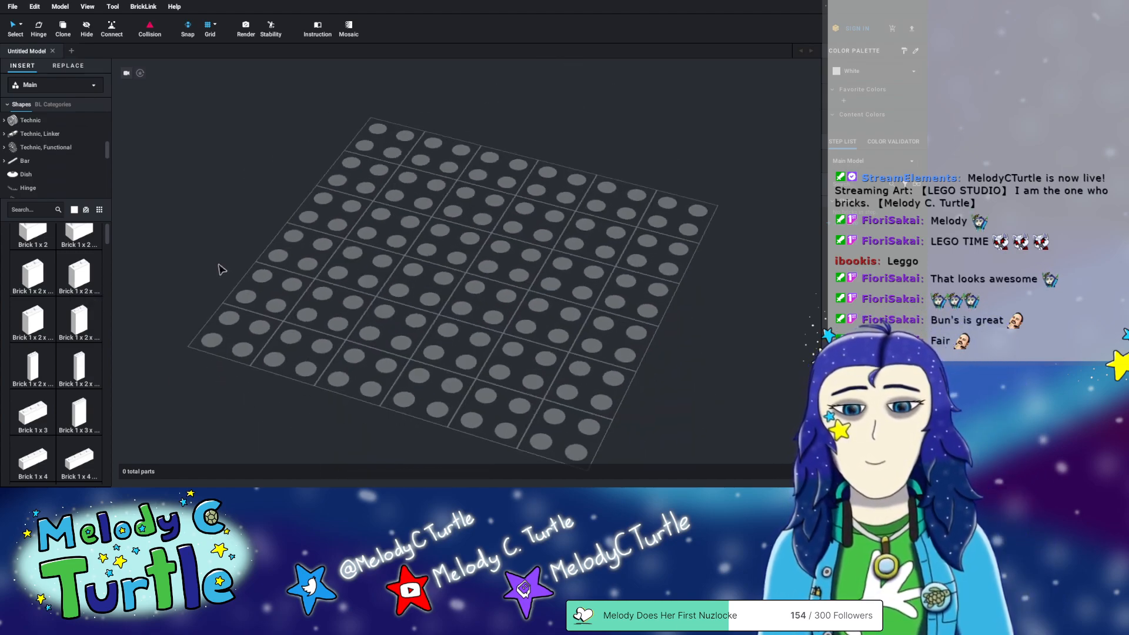
pyautogui.scroll(-4, 238, 265)
pyautogui.moveTo(462, 391); pyautogui.dragTo(509, 353, button='right')
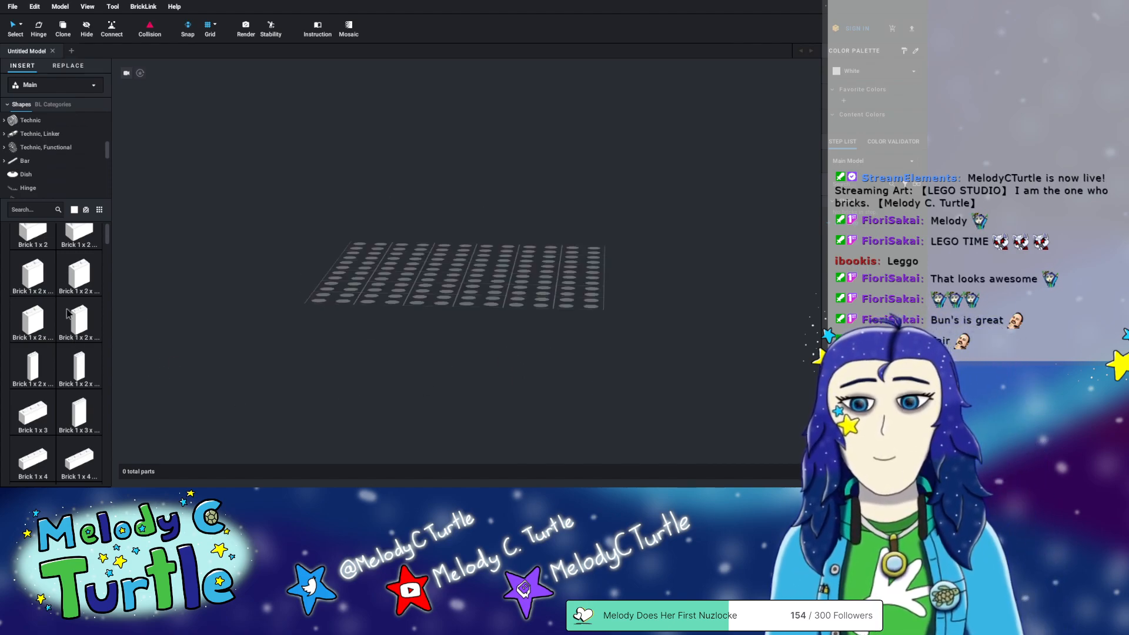
pyautogui.scroll(8, 35, 144)
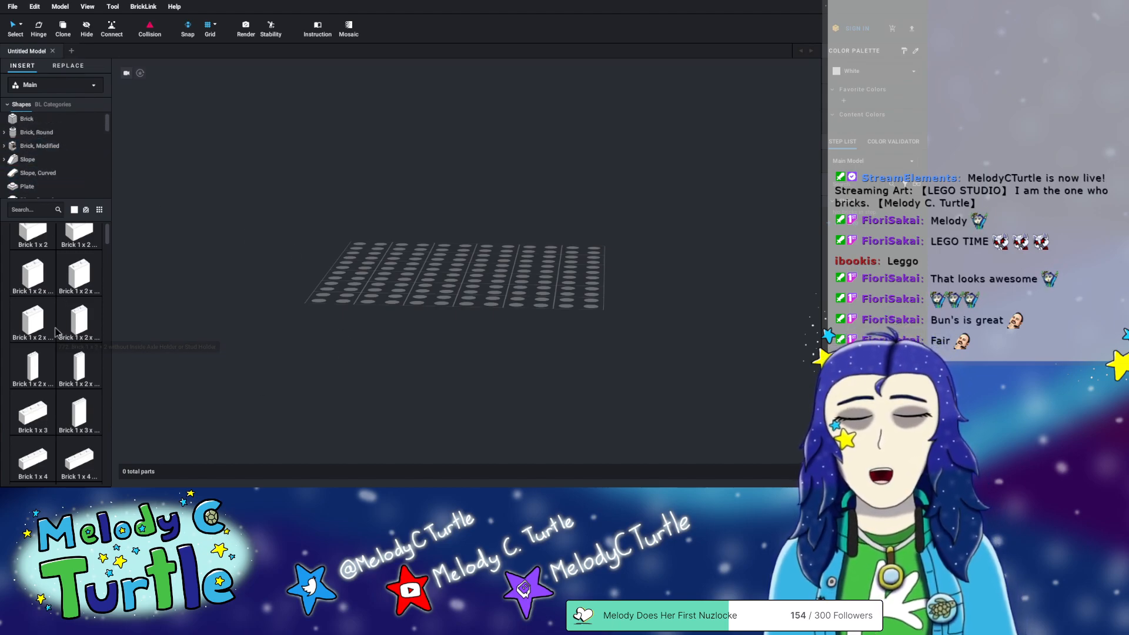
pyautogui.scroll(3, 59, 332)
pyautogui.scroll(-5, 83, 318)
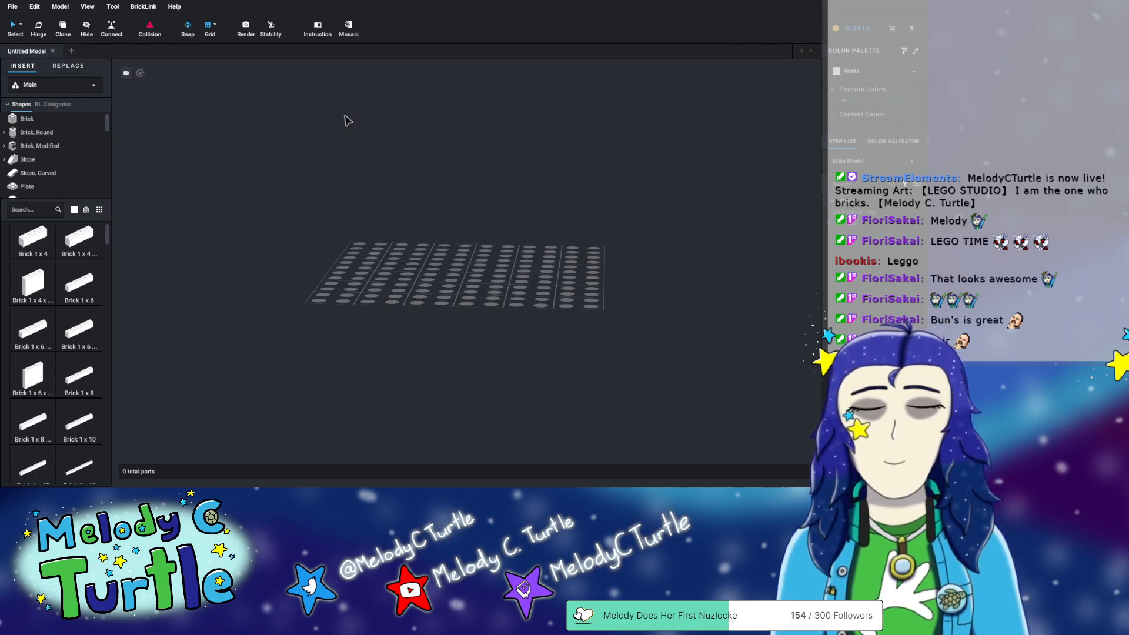
pyautogui.scroll(-1, 35, 159)
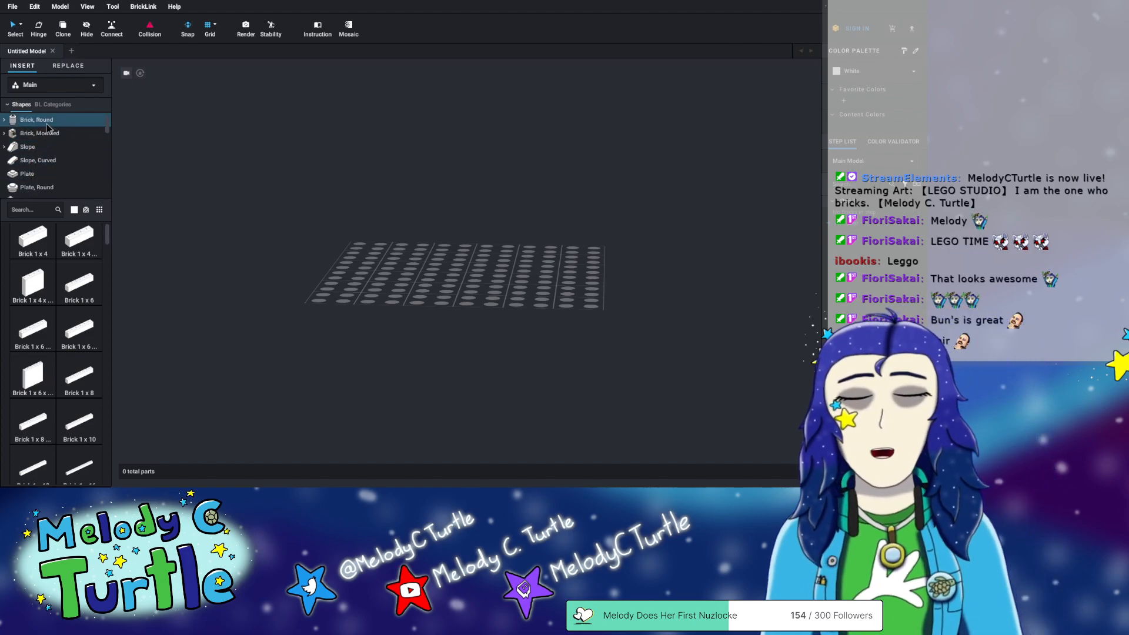
pyautogui.moveTo(335, 232); pyautogui.dragTo(560, 377, button='right')
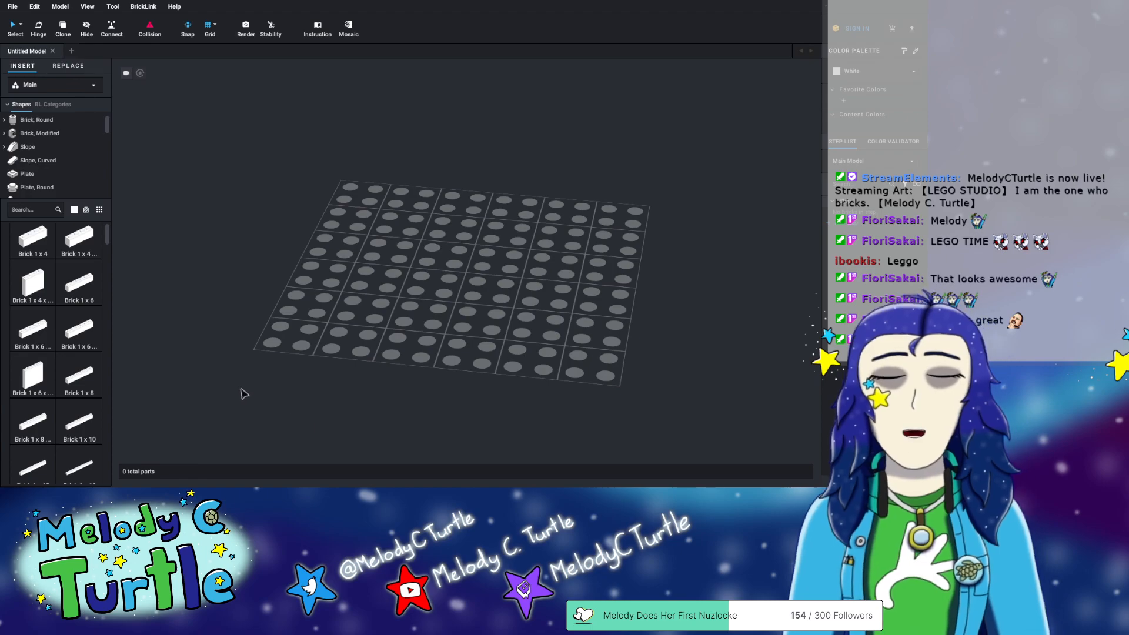
pyautogui.moveTo(316, 238); pyautogui.dragTo(440, 348, button='right')
# - Place a white Plate 6 x 12 from the Plate category across the middle of the empty build grid
pyautogui.scroll(-1, 34, 147)
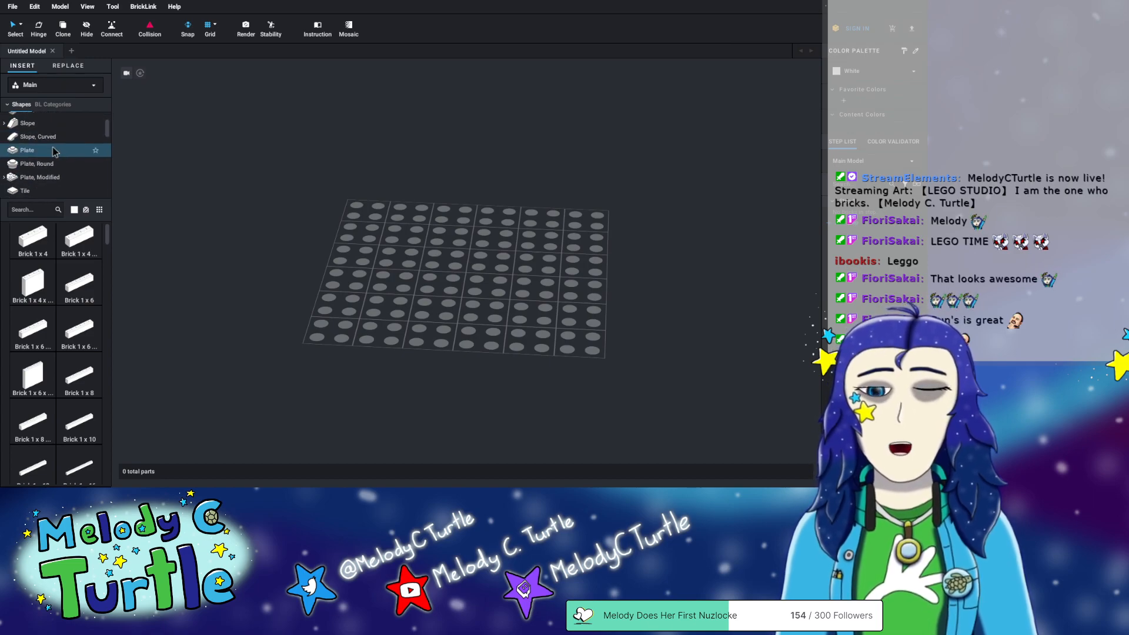
pyautogui.click(27, 149)
pyautogui.scroll(-5, 74, 339)
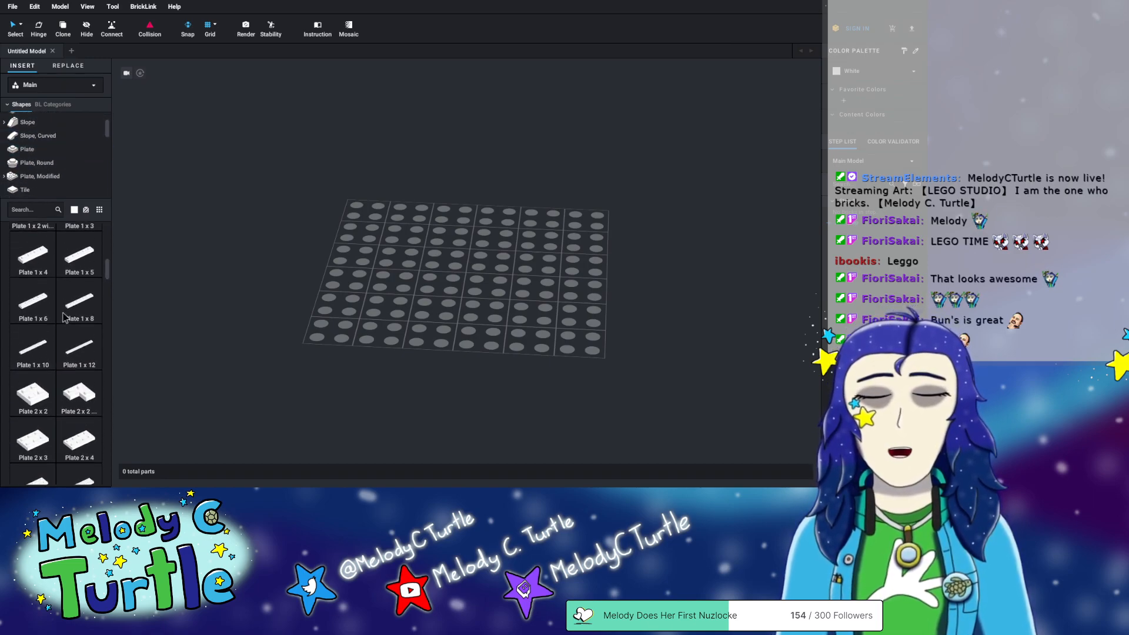
pyautogui.scroll(-8, 52, 284)
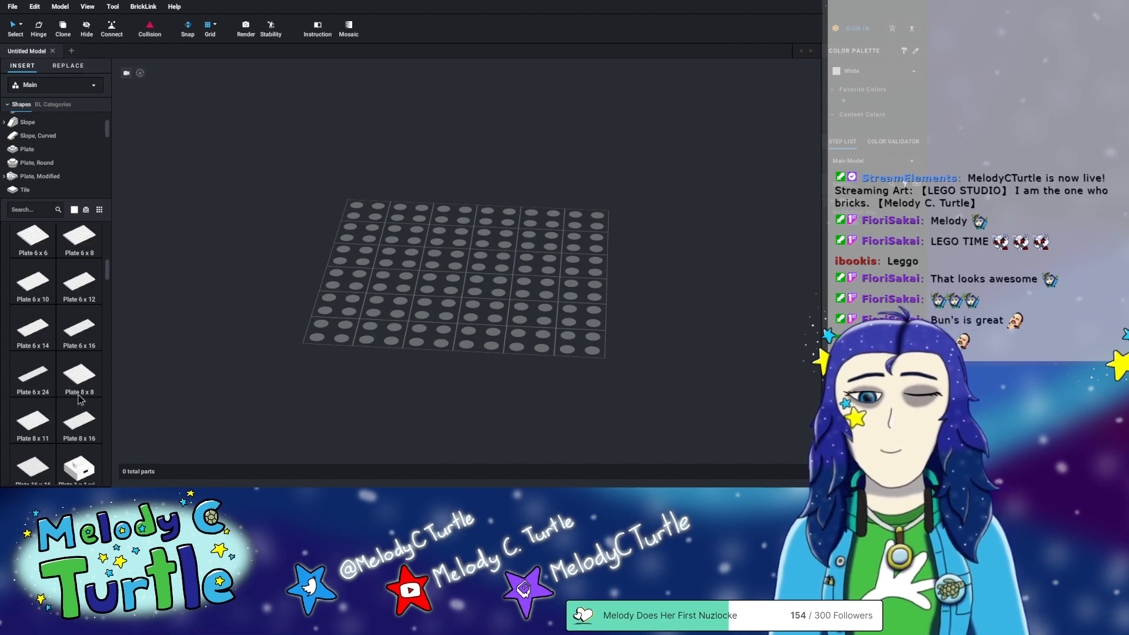
pyautogui.moveTo(82, 285); pyautogui.dragTo(461, 259)
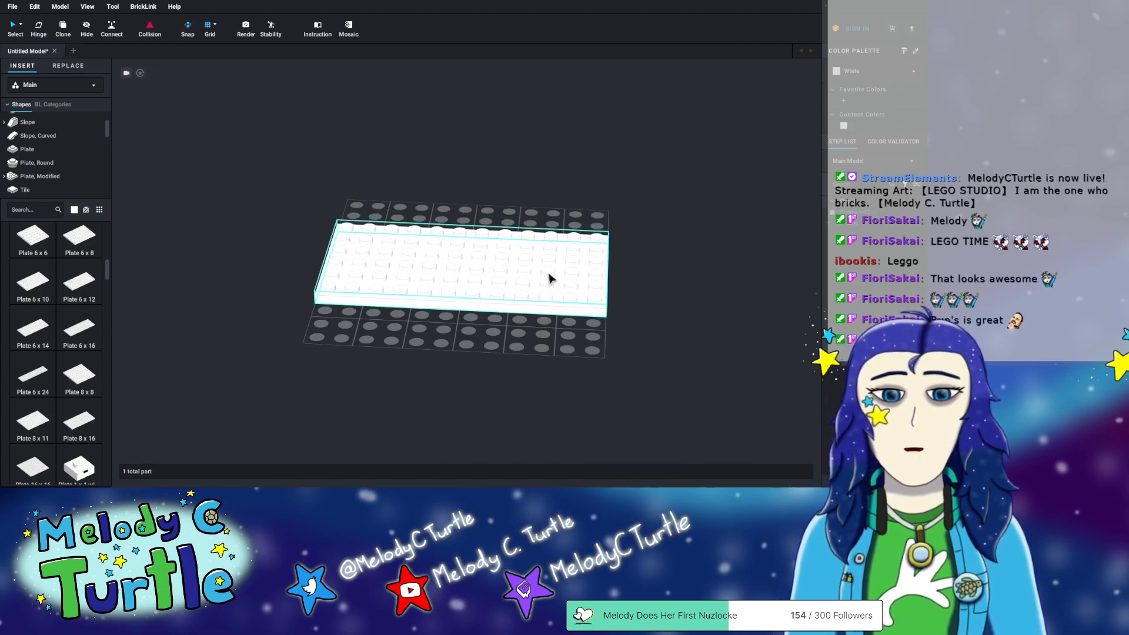
pyautogui.moveTo(661, 294)
pyautogui.mouseDown(button='right')
pyautogui.moveTo(615, 312)
pyautogui.moveTo(615, 296)
pyautogui.moveTo(651, 279)
pyautogui.moveTo(650, 295)
pyautogui.mouseUp(button='right')
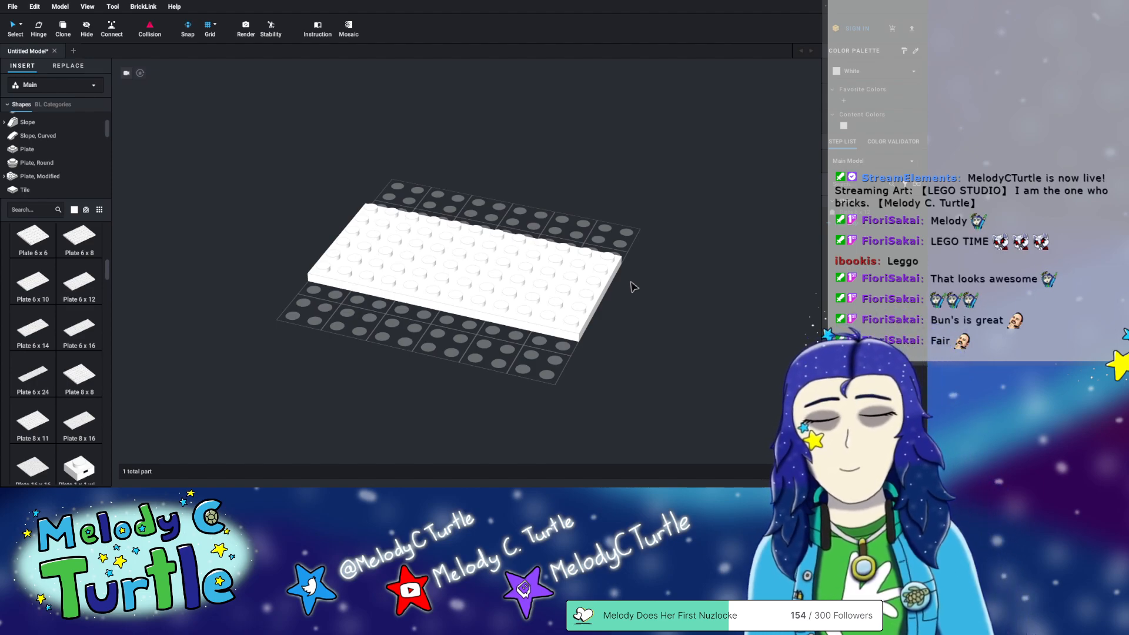
pyautogui.moveTo(512, 234)
pyautogui.mouseDown(button='right')
pyautogui.moveTo(497, 220)
pyautogui.moveTo(510, 235)
pyautogui.mouseUp(button='right')
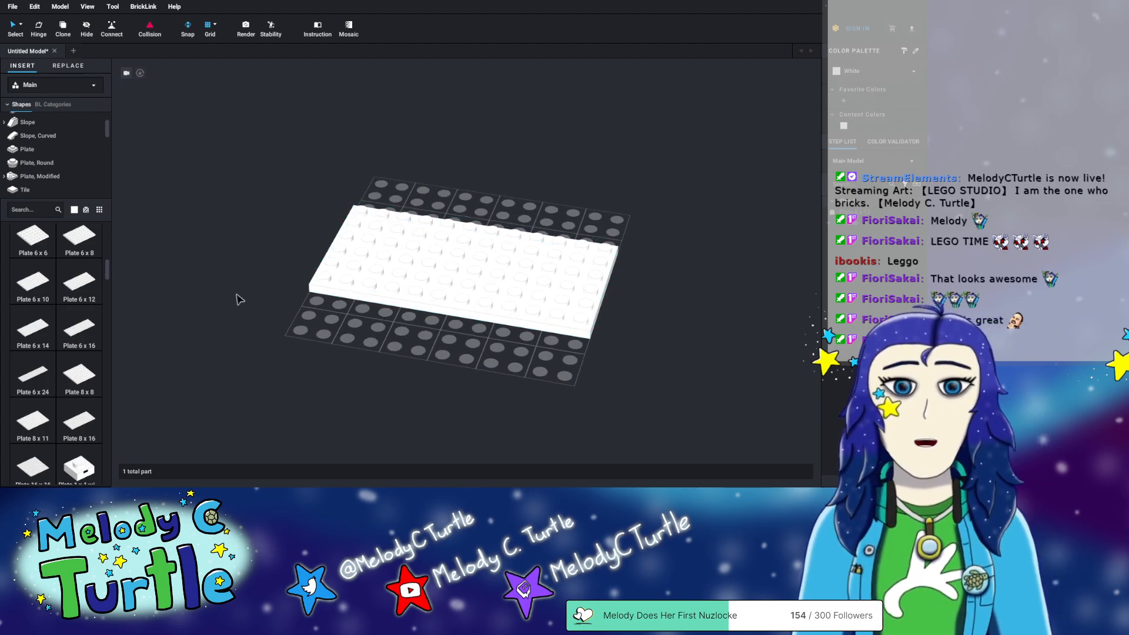
pyautogui.moveTo(494, 378)
pyautogui.mouseDown(button='right')
pyautogui.moveTo(461, 390)
pyautogui.moveTo(607, 376)
pyautogui.moveTo(497, 375)
pyautogui.mouseUp(button='right')
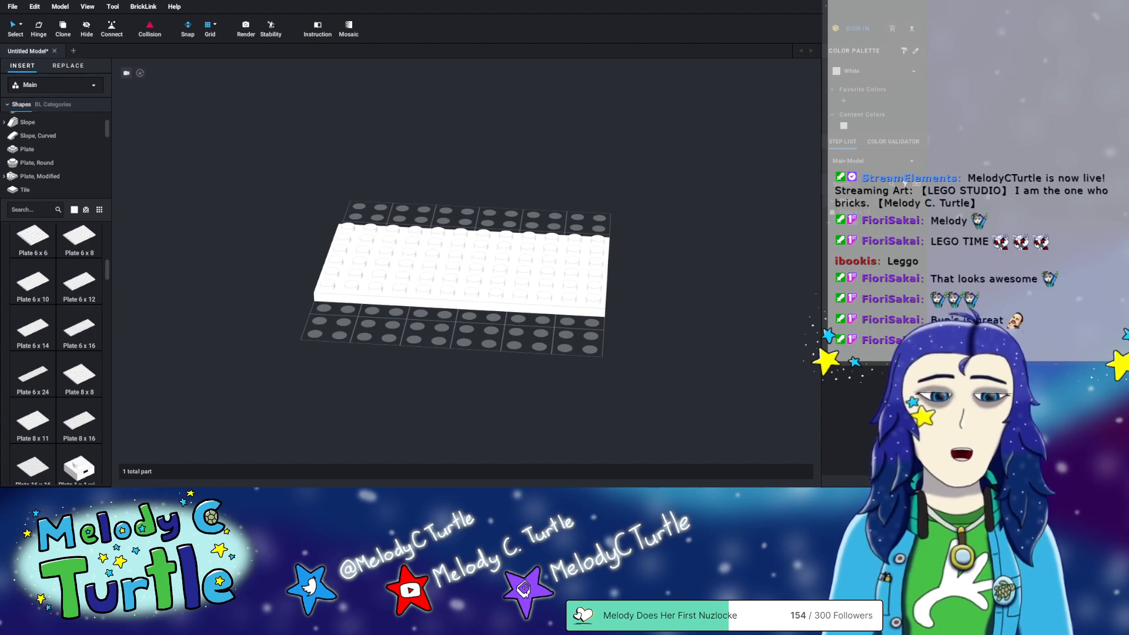
# - Delete the Plate 6 x 12 and place a white Plate 8 x 16 in its place on the build grid
pyautogui.moveTo(558, 160)
pyautogui.mouseDown(button='right')
pyautogui.moveTo(542, 162)
pyautogui.moveTo(553, 190)
pyautogui.moveTo(552, 156)
pyautogui.mouseUp(button='right')
pyautogui.click(502, 263)
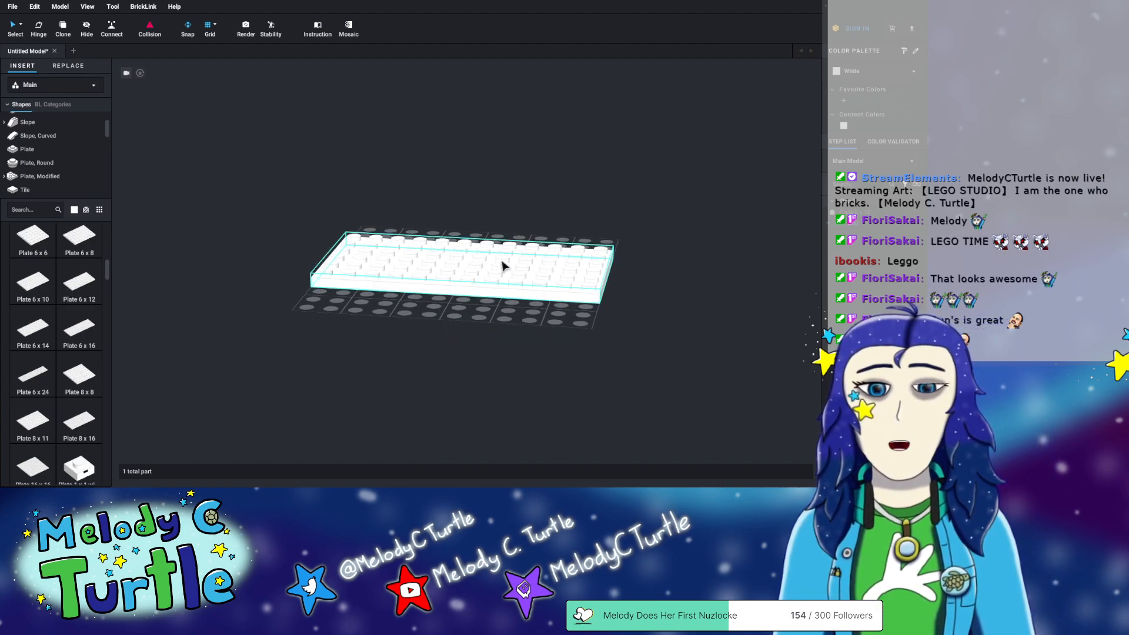
pyautogui.press('Delete')
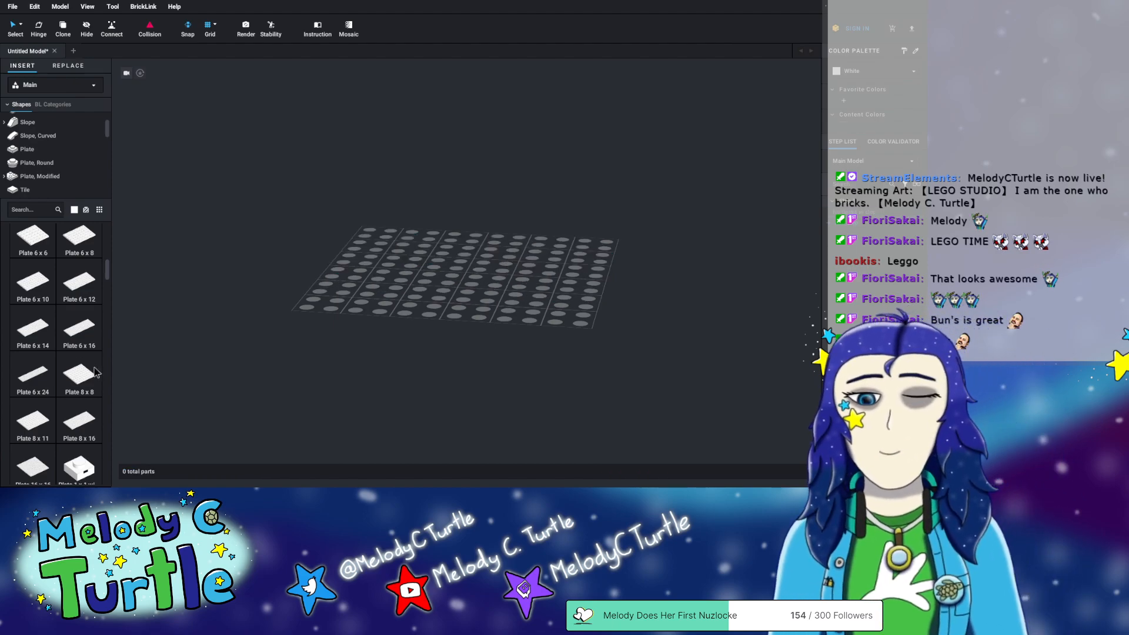
pyautogui.scroll(-1, 96, 372)
pyautogui.click(79, 396)
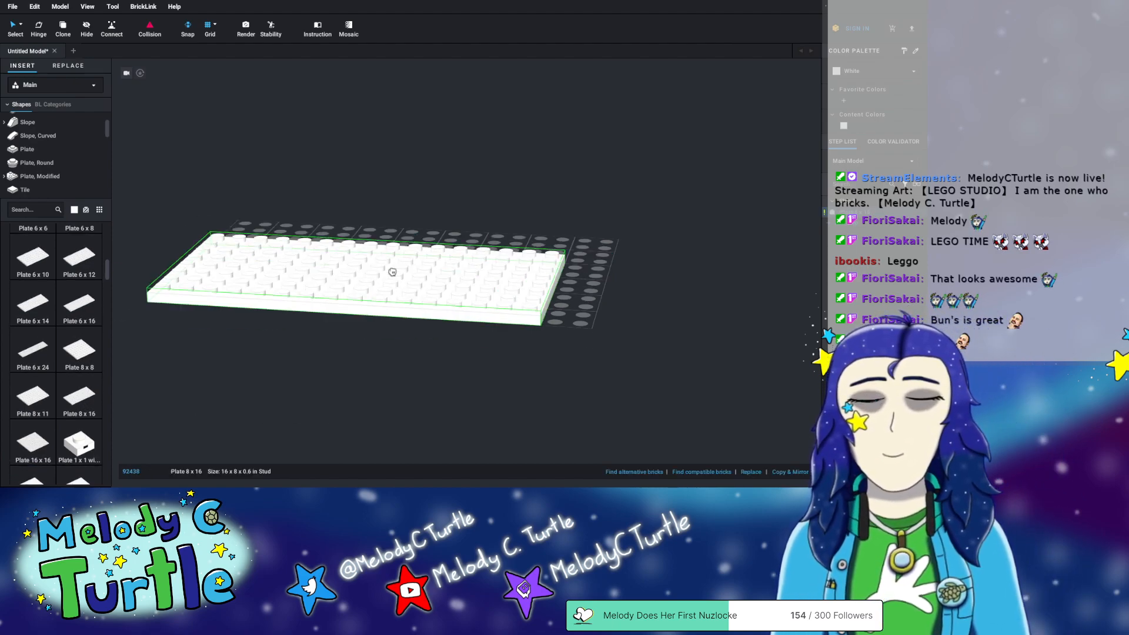
pyautogui.click(454, 264)
pyautogui.moveTo(453, 264); pyautogui.dragTo(495, 159, button='right')
pyautogui.scroll(-1, 65, 320)
pyautogui.moveTo(627, 126); pyautogui.dragTo(676, 263, button='right')
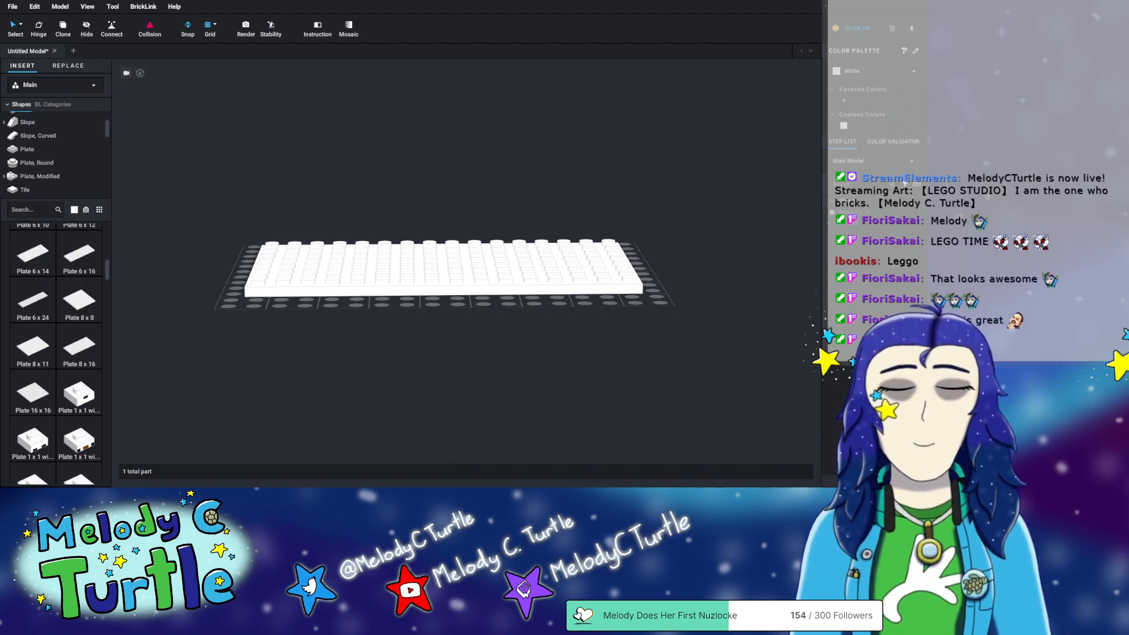
pyautogui.moveTo(468, 169)
pyautogui.mouseDown(button='right')
pyautogui.moveTo(441, 175)
pyautogui.moveTo(461, 183)
pyautogui.mouseUp(button='right')
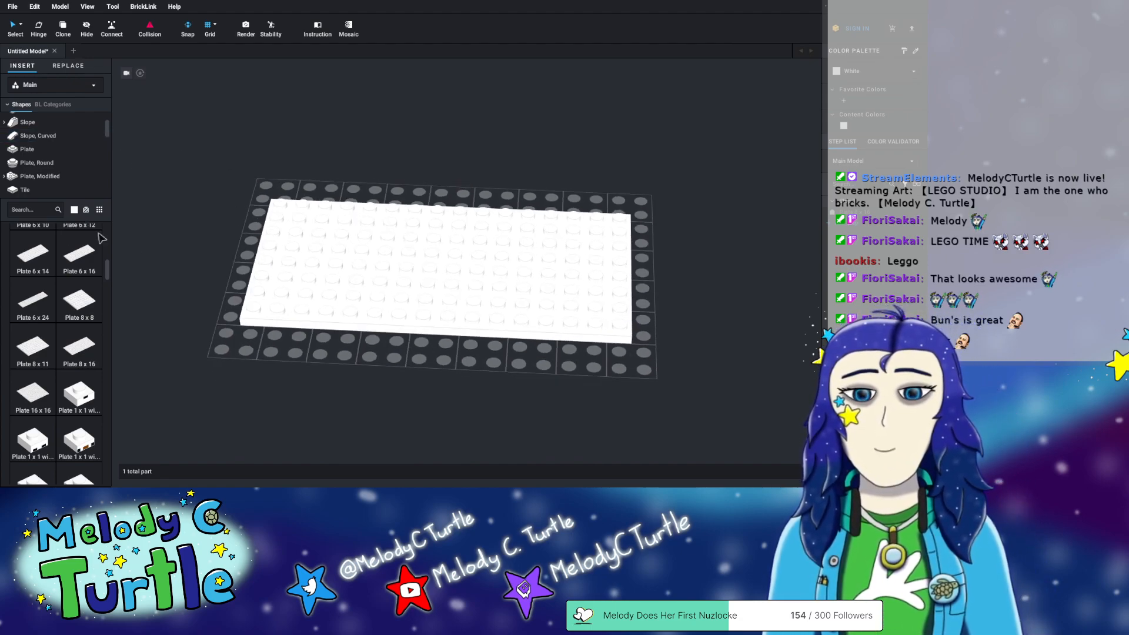
# - Show the parts of the Brick shape category
pyautogui.scroll(1, 39, 151)
pyautogui.scroll(2, 41, 151)
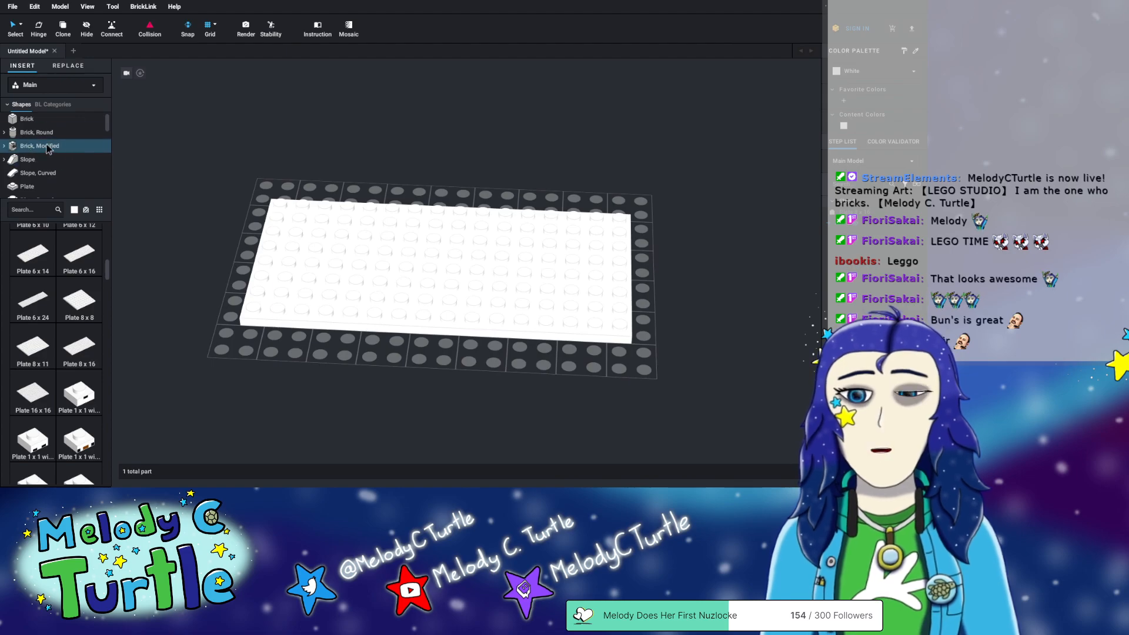
pyautogui.click(26, 119)
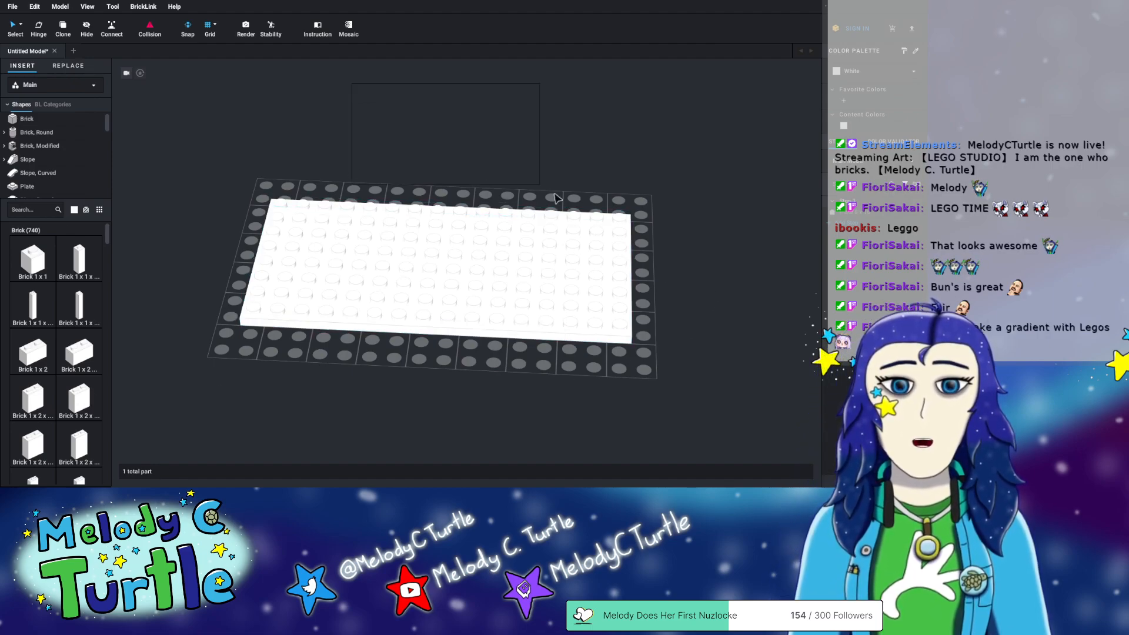
pyautogui.moveTo(620, 171)
pyautogui.mouseDown(button='right')
pyautogui.moveTo(660, 174)
pyautogui.moveTo(617, 164)
pyautogui.moveTo(635, 178)
pyautogui.mouseUp(button='right')
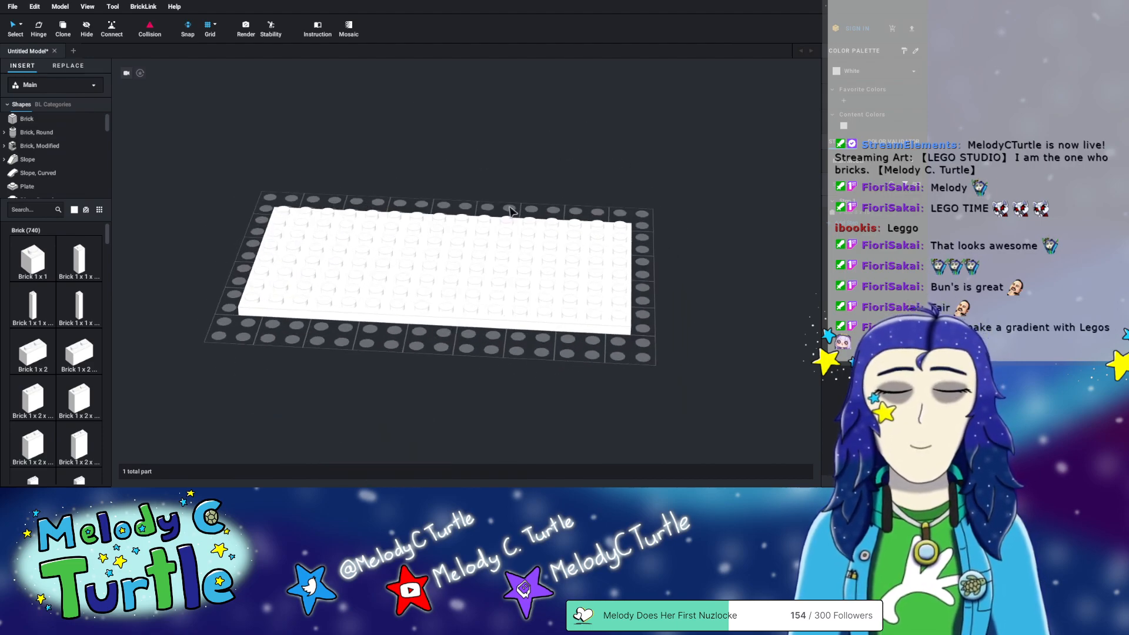
pyautogui.moveTo(270, 201); pyautogui.dragTo(388, 158, button='middle')
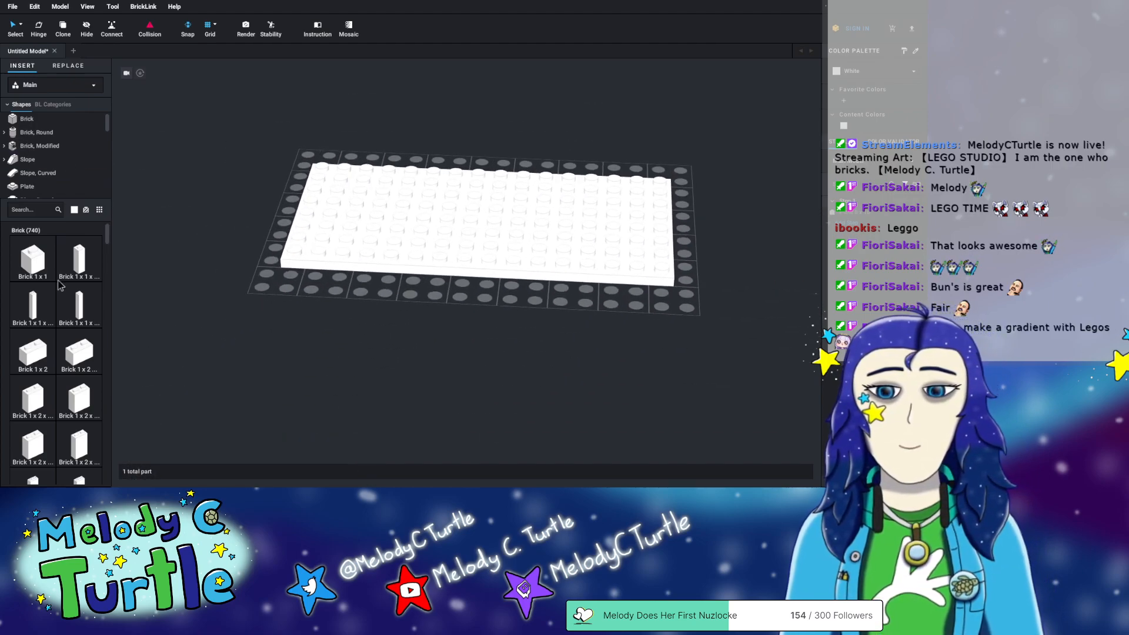
pyautogui.moveTo(73, 352); pyautogui.dragTo(252, 180)
pyautogui.press('Right')
pyautogui.press('Right')
pyautogui.press('Right')
pyautogui.press('Right')
pyautogui.press('Right')
pyautogui.press('Right')
pyautogui.press('Up')
pyautogui.press('Up')
pyautogui.press('Up')
pyautogui.press('Up')
pyautogui.press('Up')
pyautogui.press('Up')
pyautogui.press('Up')
pyautogui.press('Up')
pyautogui.press('Up')
pyautogui.press('Up')
pyautogui.press('Up')
pyautogui.press('Up')
pyautogui.press('Up')
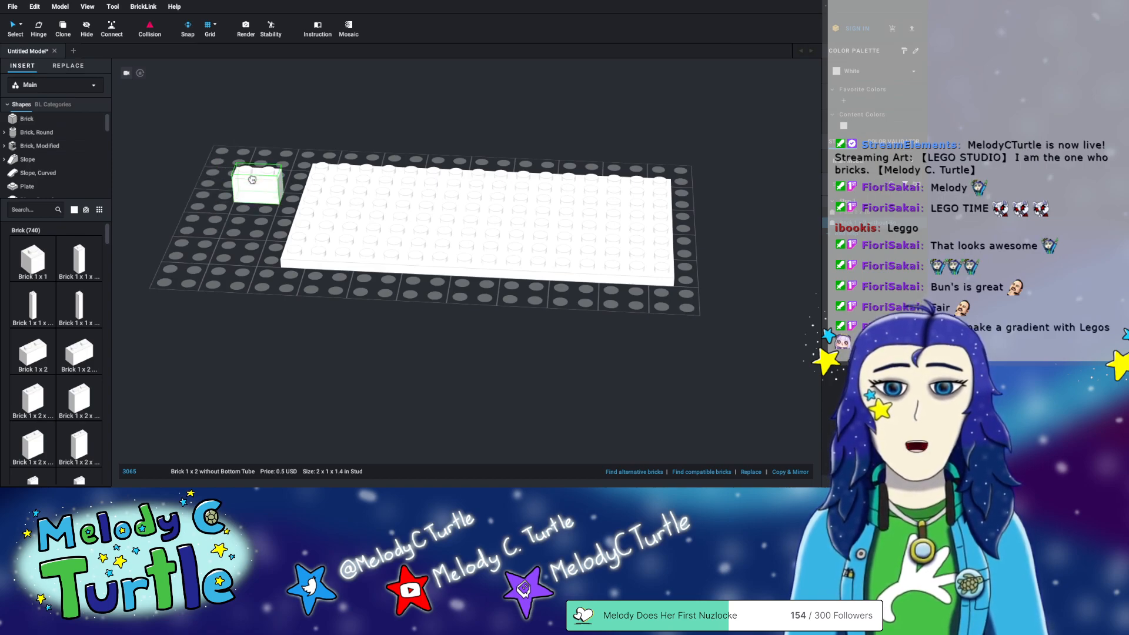
pyautogui.press('Up')
pyautogui.press('Up')
pyautogui.press('Up')
pyautogui.press('Up')
pyautogui.press('Delete')
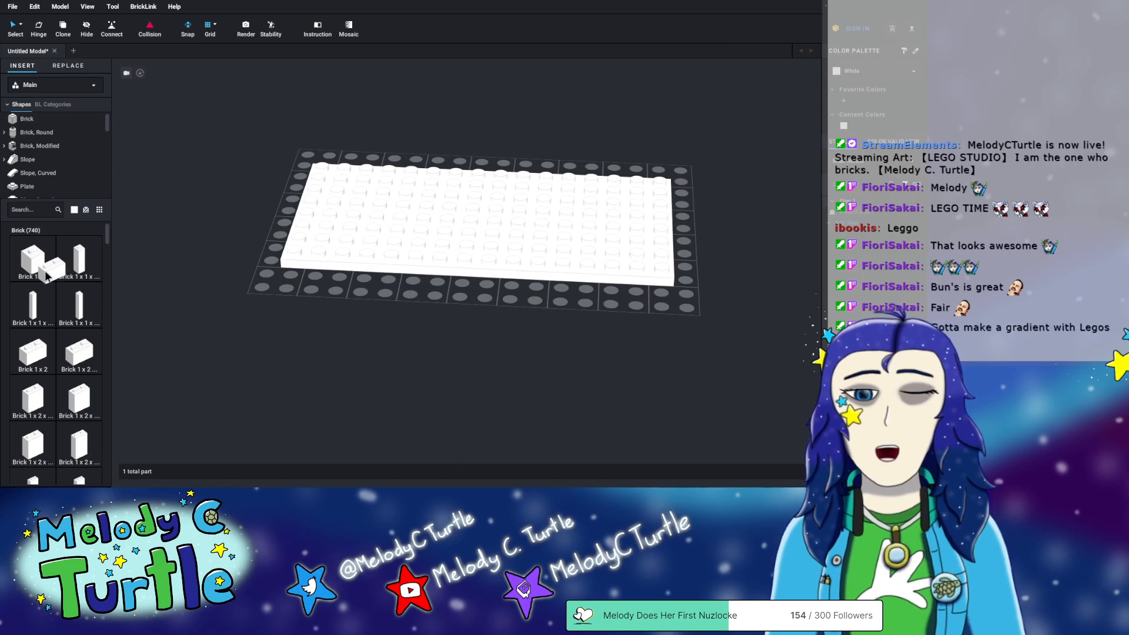
# - Examine the white Plate 8 x 16 from different angles
pyautogui.moveTo(528, 319)
pyautogui.mouseDown(button='right')
pyautogui.moveTo(498, 323)
pyautogui.moveTo(537, 308)
pyautogui.mouseUp(button='right')
pyautogui.moveTo(544, 121); pyautogui.dragTo(542, 156, button='right')
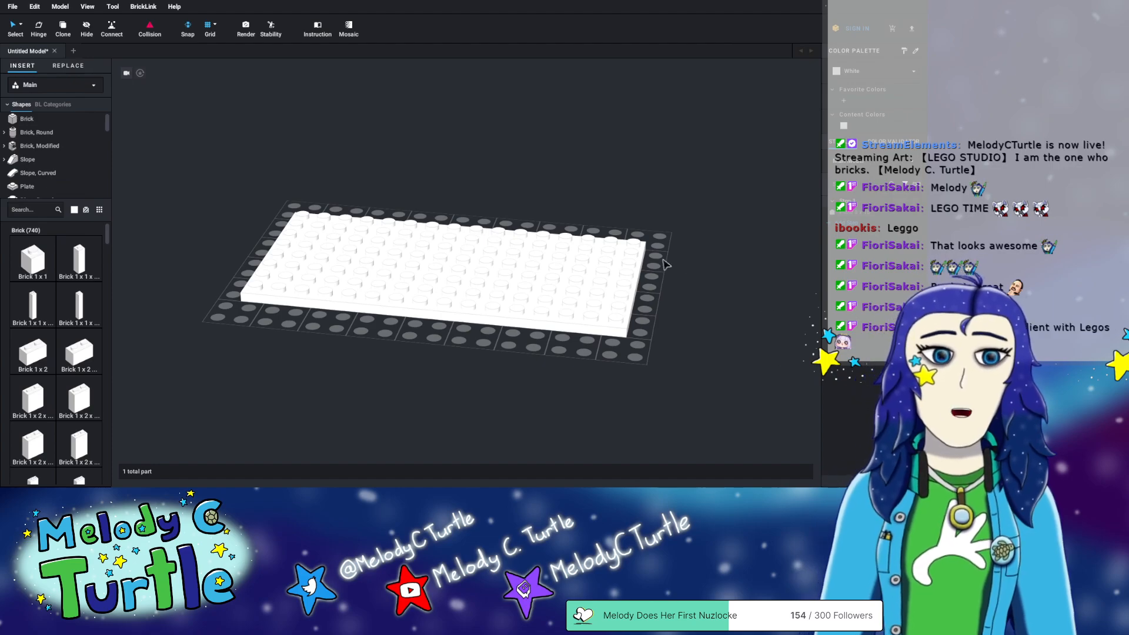
pyautogui.moveTo(451, 161); pyautogui.dragTo(450, 170, button='right')
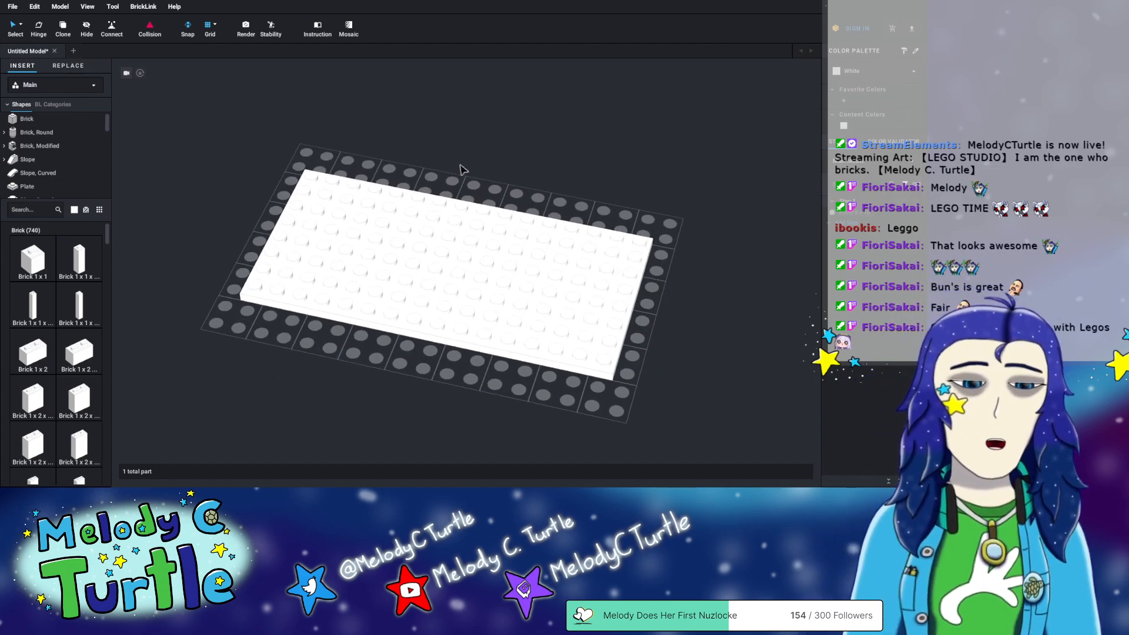
pyautogui.moveTo(525, 165); pyautogui.dragTo(501, 164, button='right')
pyautogui.click(456, 168)
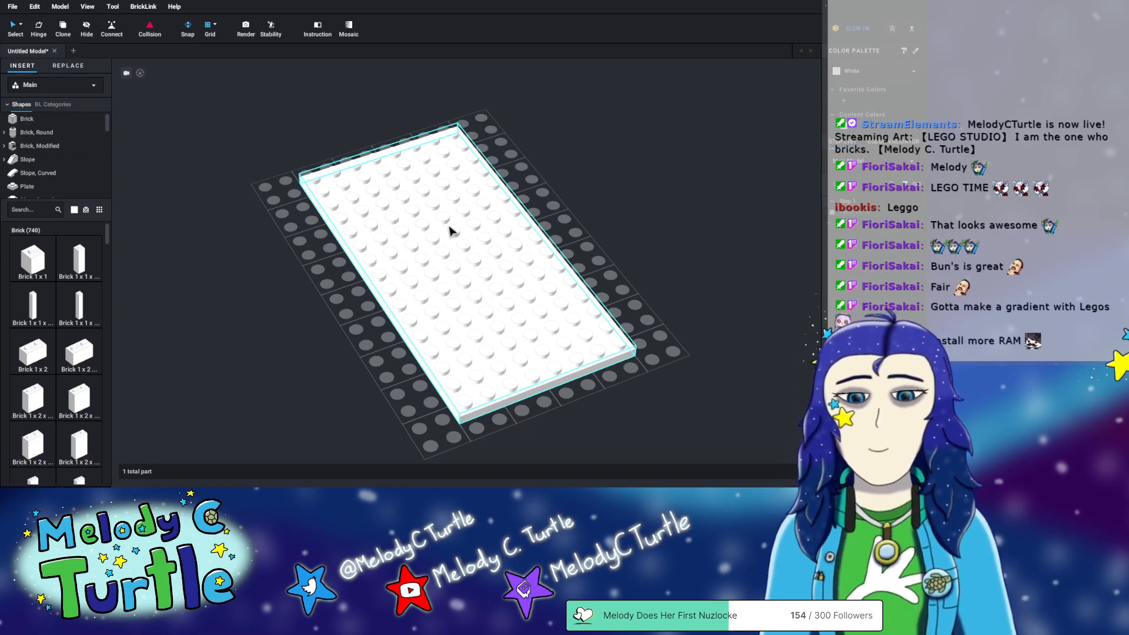
pyautogui.click(638, 235)
pyautogui.moveTo(638, 235); pyautogui.dragTo(612, 226, button='right')
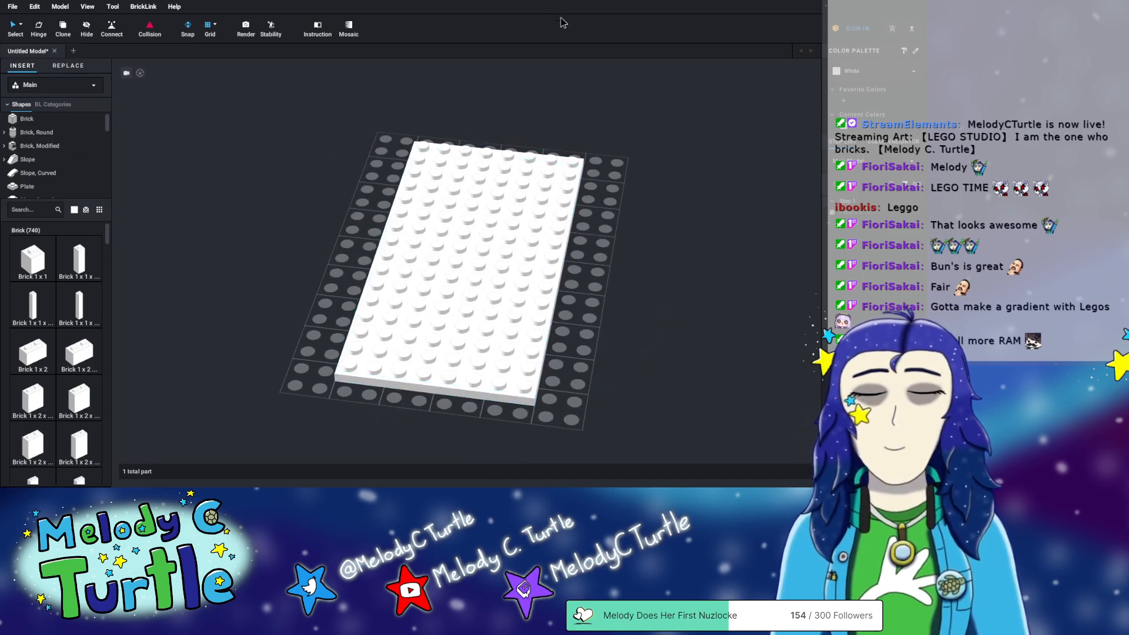
pyautogui.moveTo(607, 288); pyautogui.dragTo(693, 292, button='right')
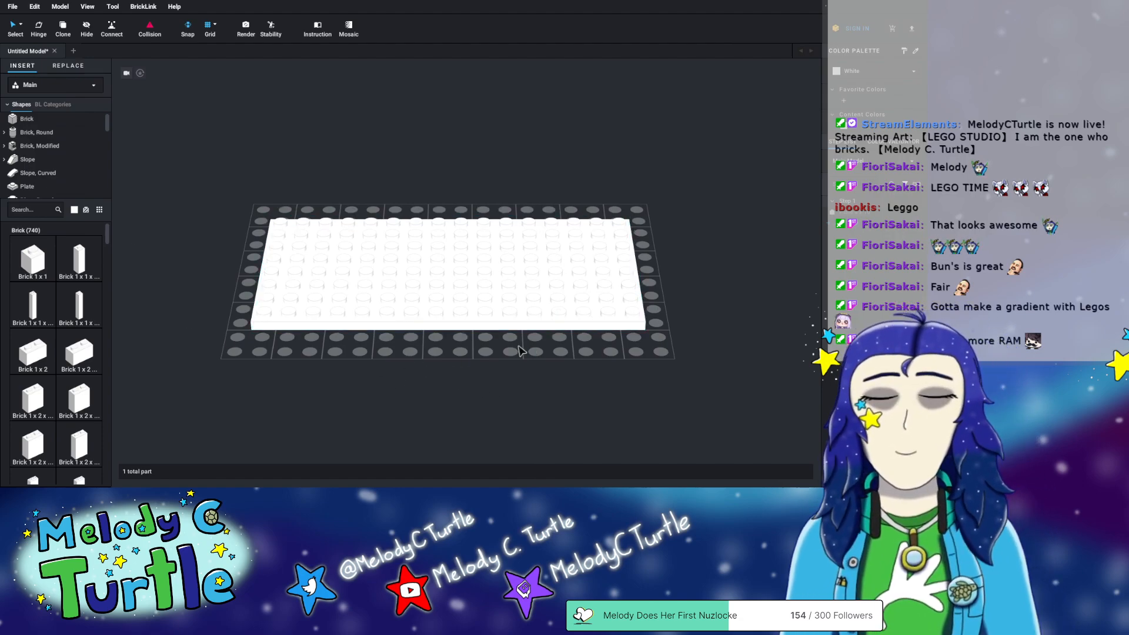
# - Recolor the Plate 8 x 16 from the solid colors to dark blue
pyautogui.click(407, 294)
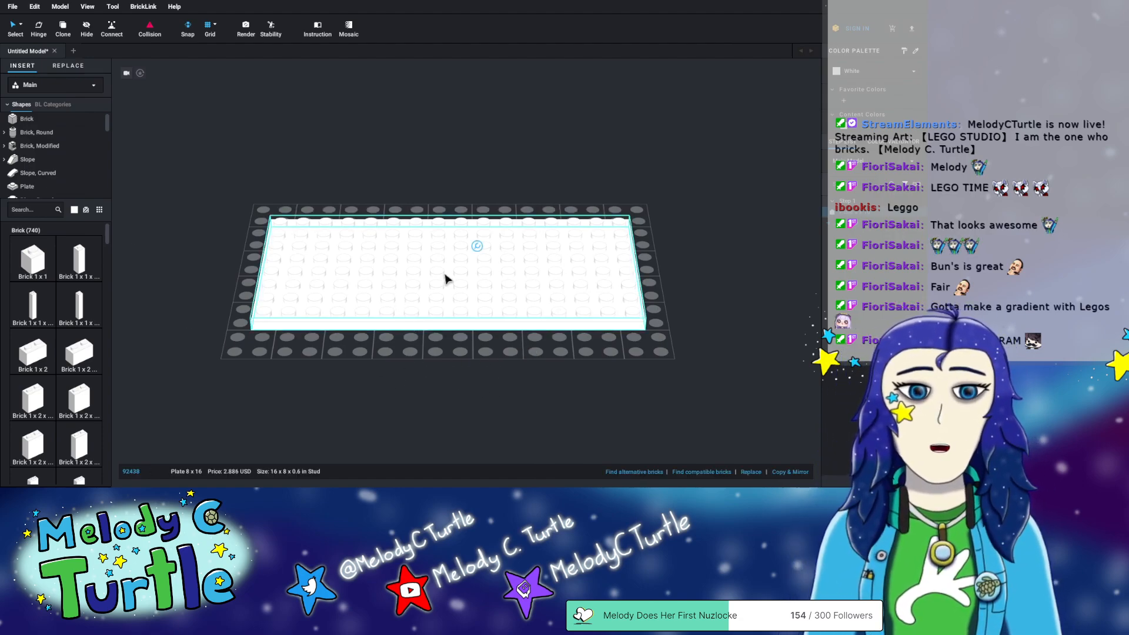
pyautogui.click(855, 72)
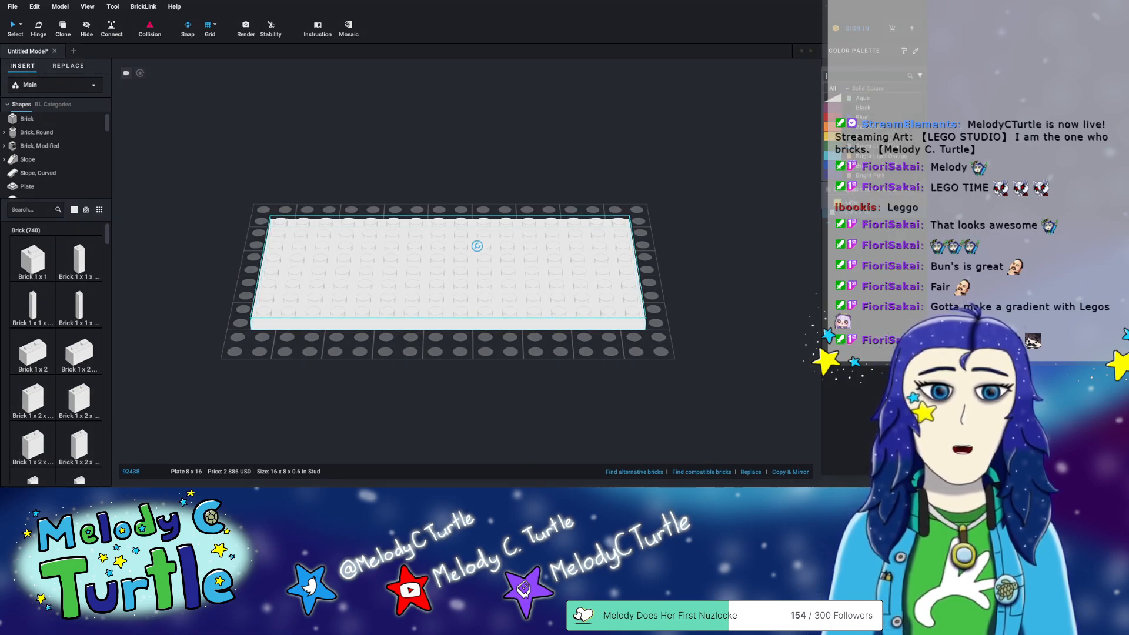
pyautogui.scroll(-1, 892, 177)
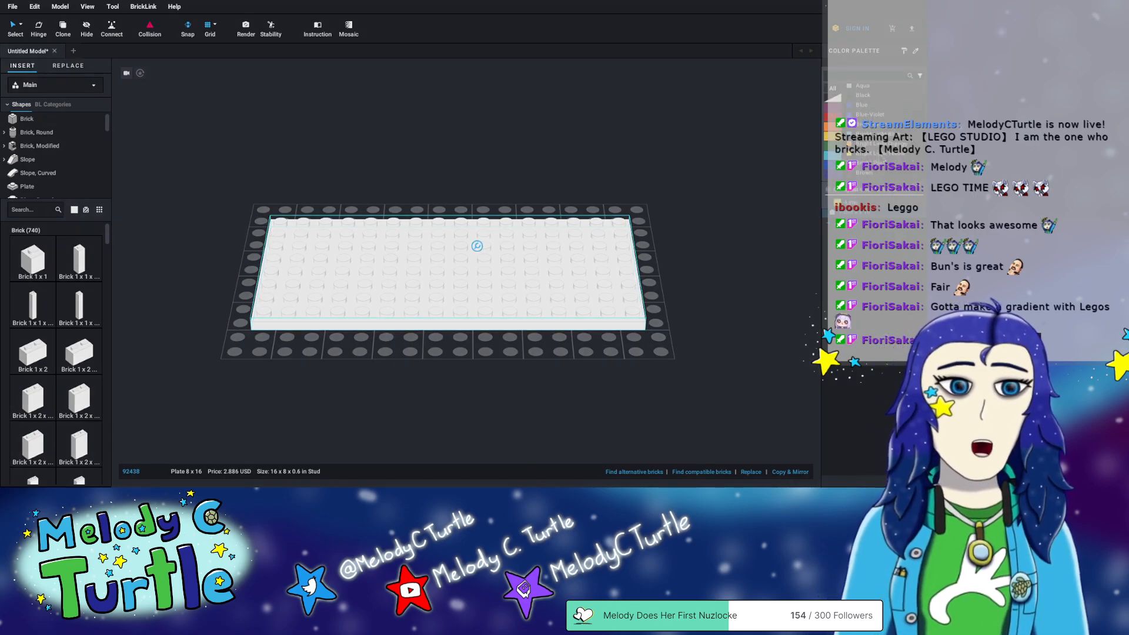
pyautogui.scroll(-2, 882, 129)
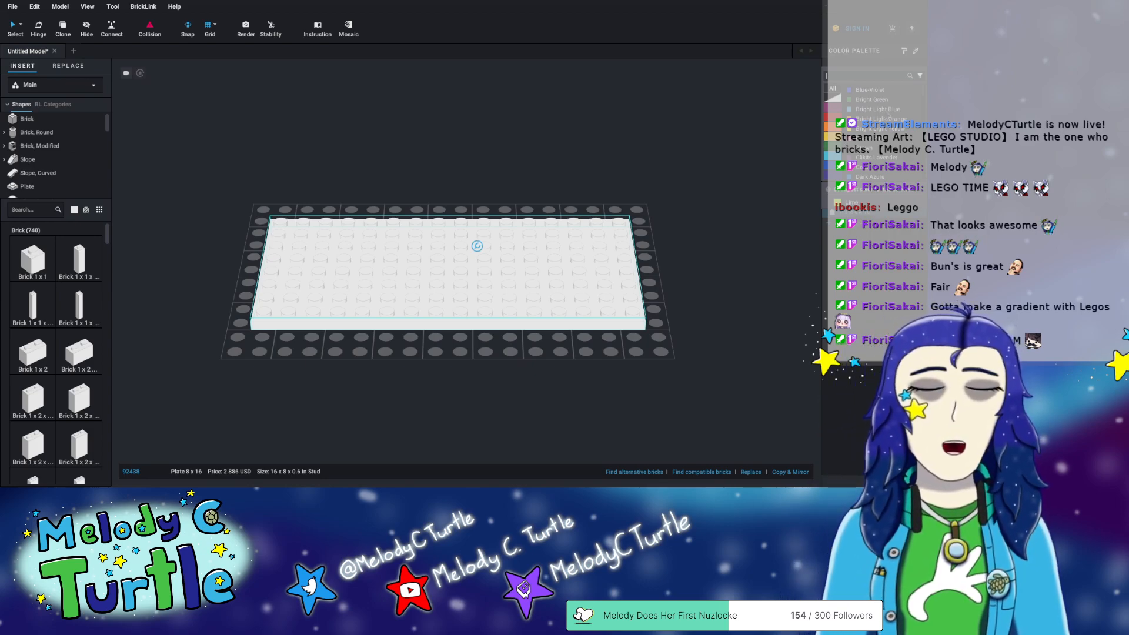
pyautogui.scroll(-1, 876, 118)
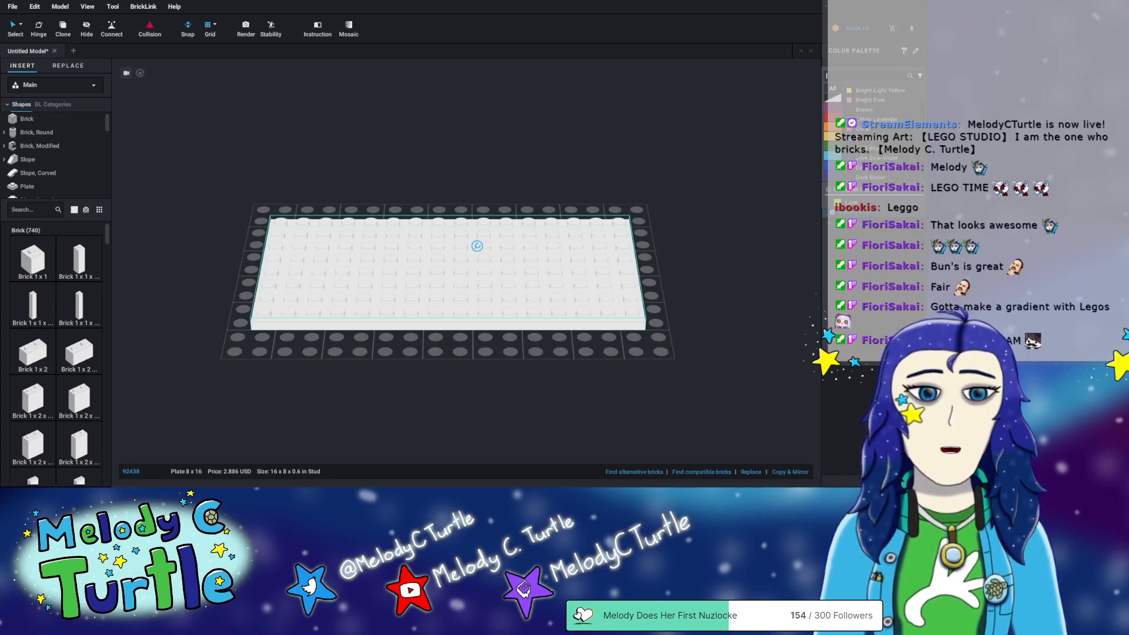
pyautogui.click(866, 161)
pyautogui.click(754, 278)
pyautogui.moveTo(755, 276); pyautogui.dragTo(825, 219, button='right')
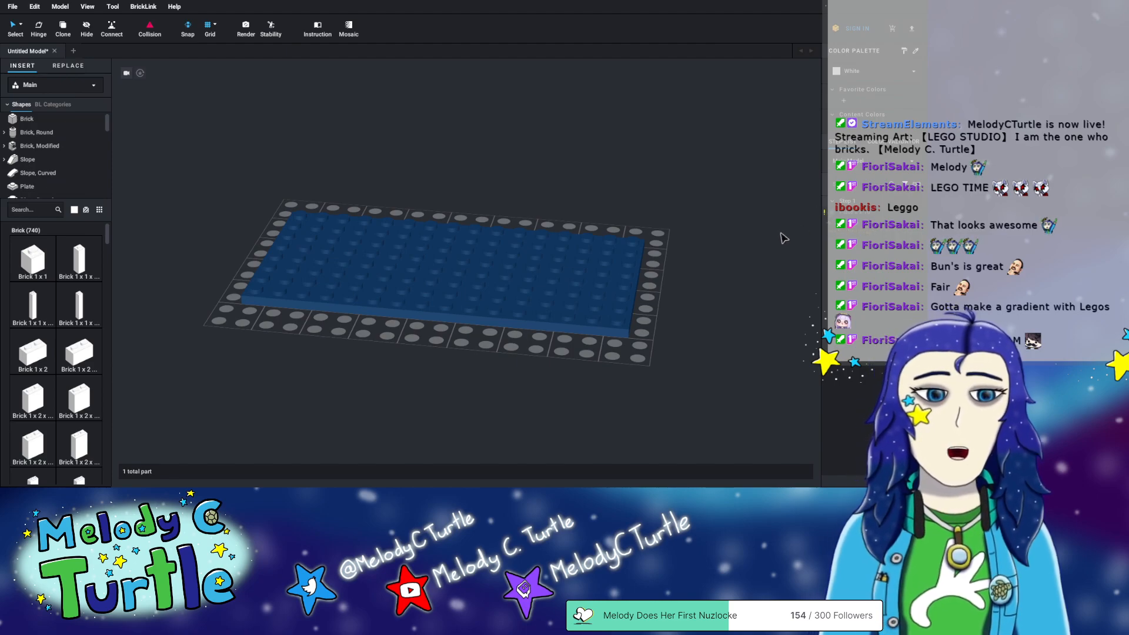
# - Place a white Brick 2 x 2 on the blue plate, near the middle of one short edge
pyautogui.moveTo(515, 151); pyautogui.dragTo(511, 161, button='right')
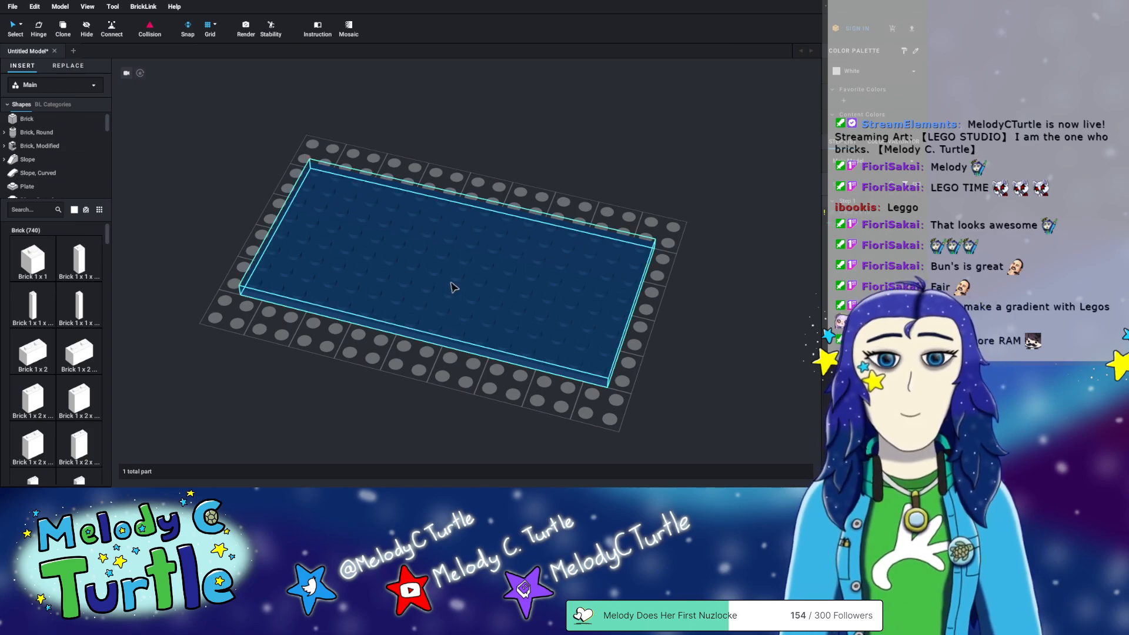
pyautogui.moveTo(709, 308)
pyautogui.mouseDown(button='right')
pyautogui.moveTo(709, 296)
pyautogui.moveTo(708, 311)
pyautogui.mouseUp(button='right')
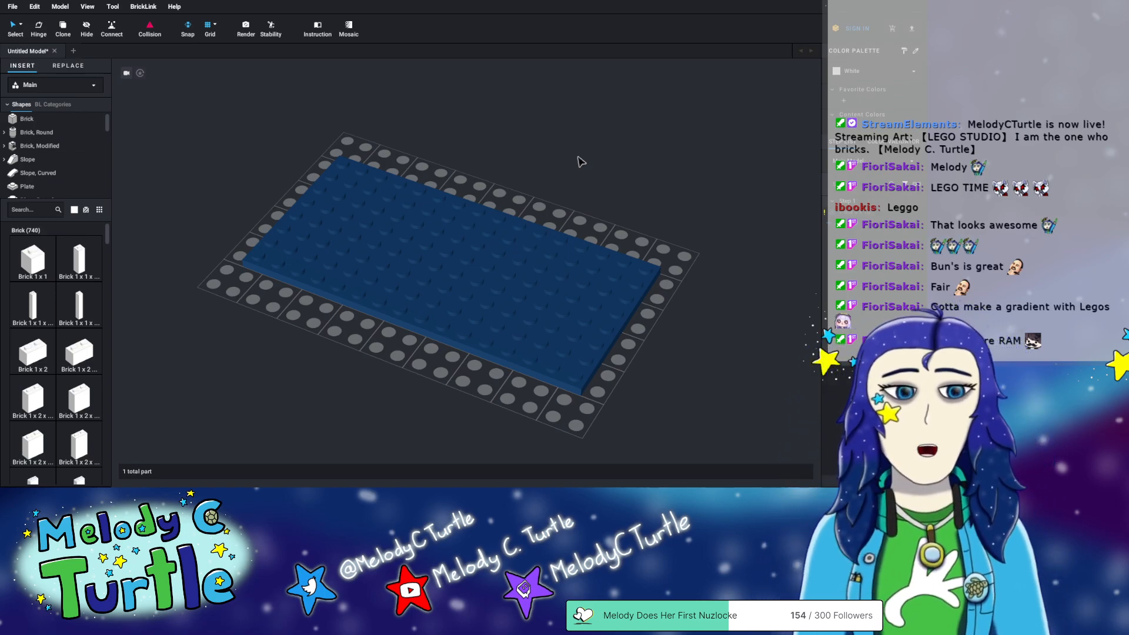
pyautogui.moveTo(577, 134)
pyautogui.mouseDown(button='right')
pyautogui.moveTo(564, 139)
pyautogui.moveTo(577, 137)
pyautogui.mouseUp(button='right')
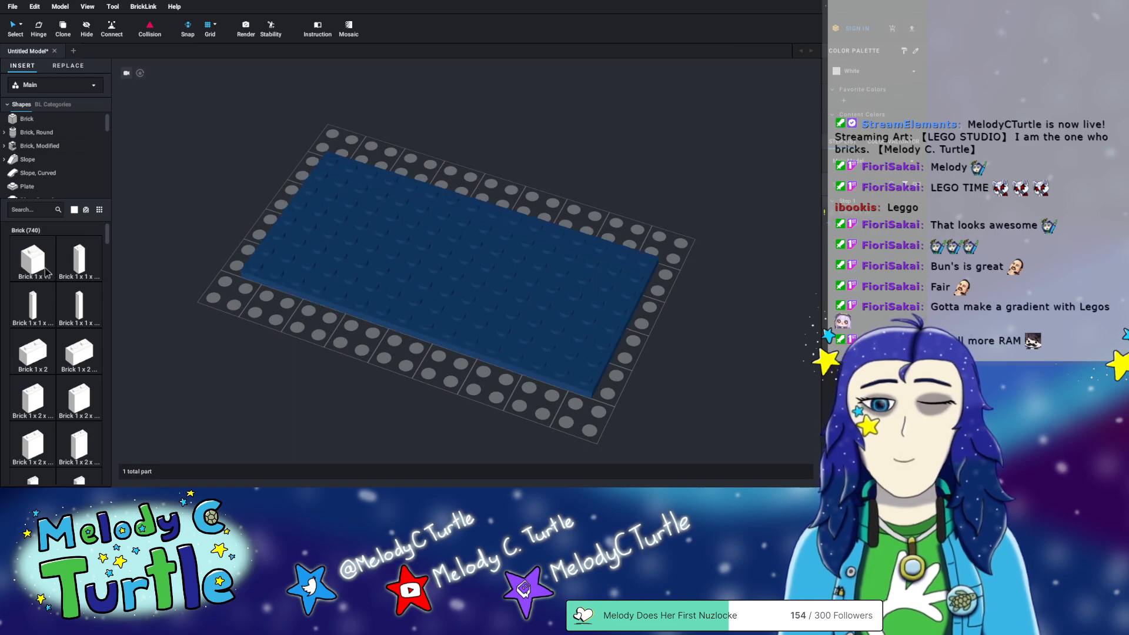
pyautogui.click(26, 270)
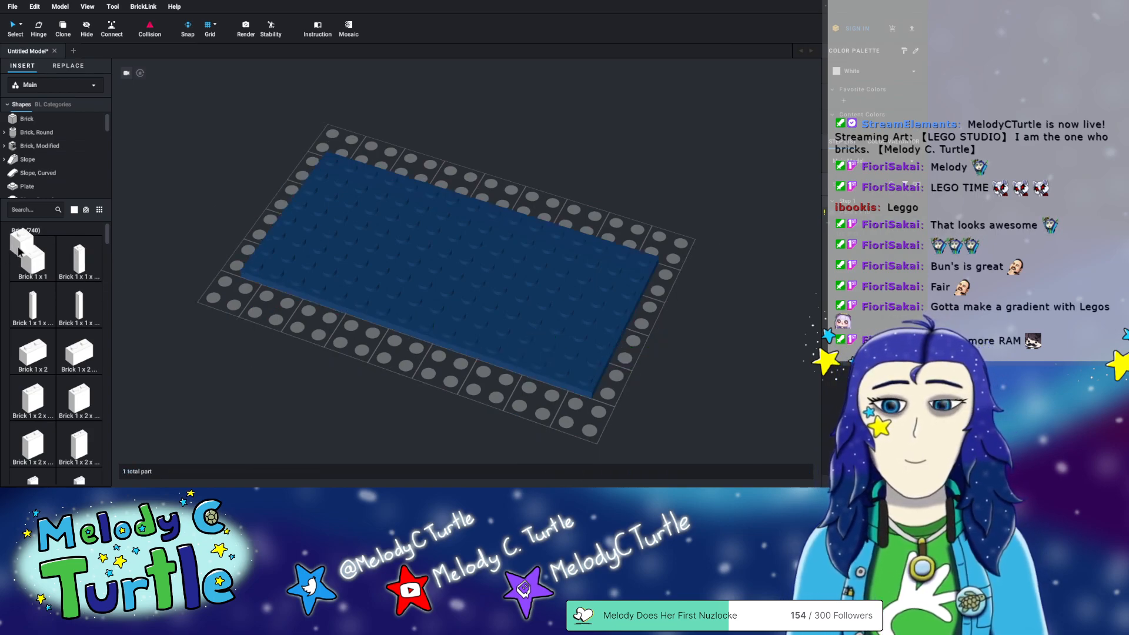
pyautogui.scroll(-1, 57, 286)
pyautogui.moveTo(723, 323)
pyautogui.mouseDown(button='right')
pyautogui.moveTo(738, 315)
pyautogui.moveTo(721, 312)
pyautogui.mouseUp(button='right')
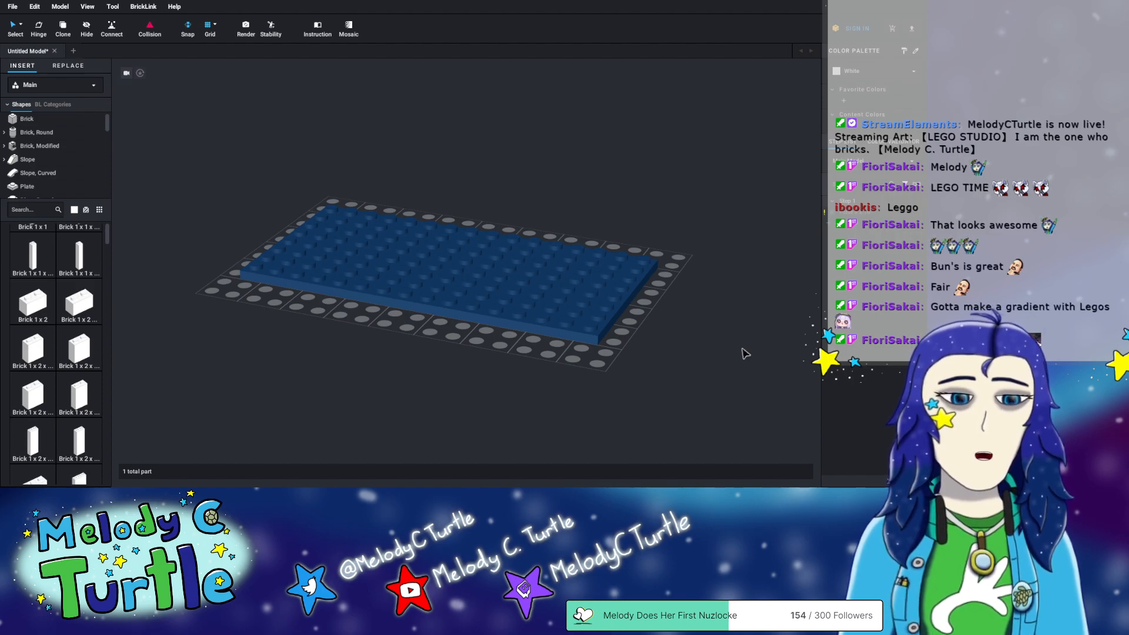
pyautogui.moveTo(379, 364); pyautogui.dragTo(380, 375, button='right')
pyautogui.scroll(2, 47, 272)
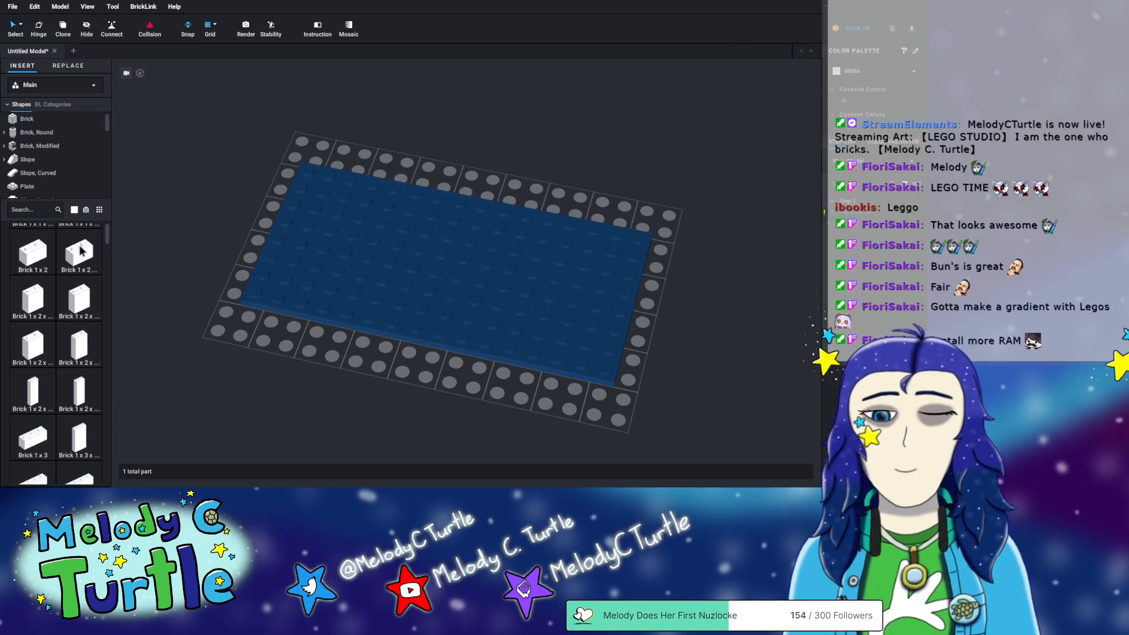
pyautogui.scroll(-3, 51, 294)
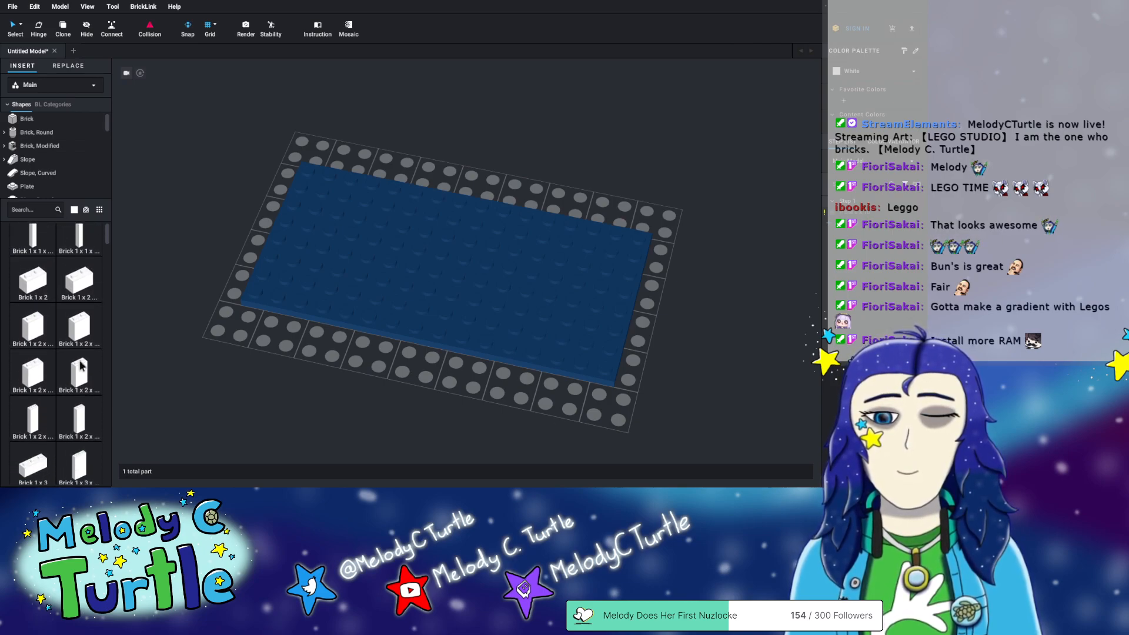
pyautogui.scroll(-12, 54, 325)
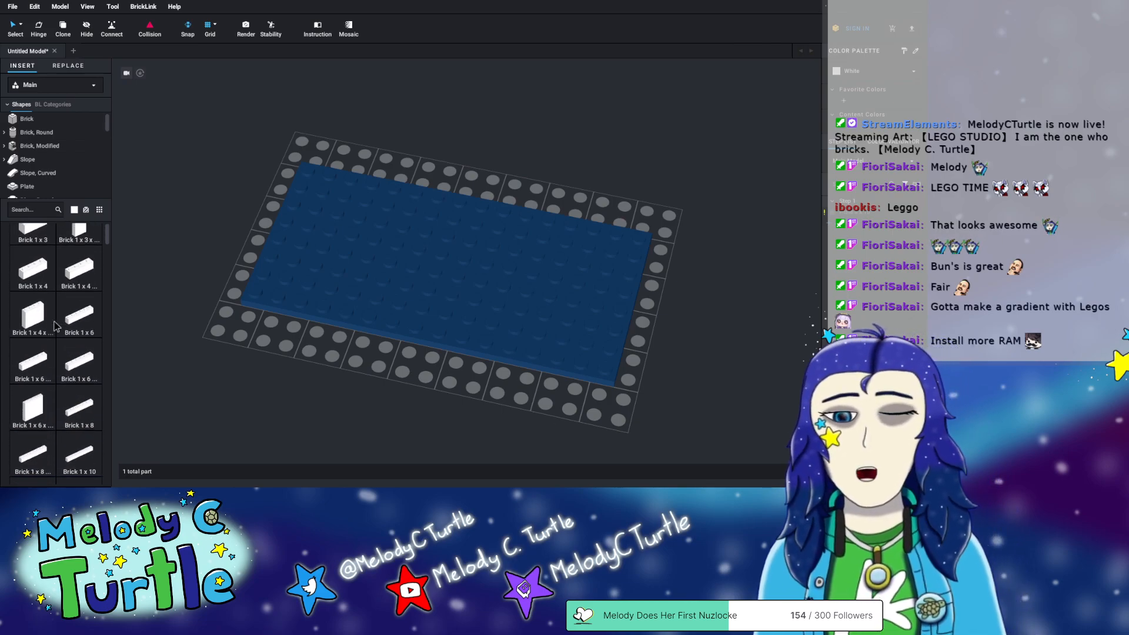
pyautogui.scroll(2, 54, 325)
pyautogui.moveTo(33, 291); pyautogui.dragTo(620, 260)
pyautogui.click(685, 268)
pyautogui.moveTo(685, 267); pyautogui.dragTo(659, 254, button='right')
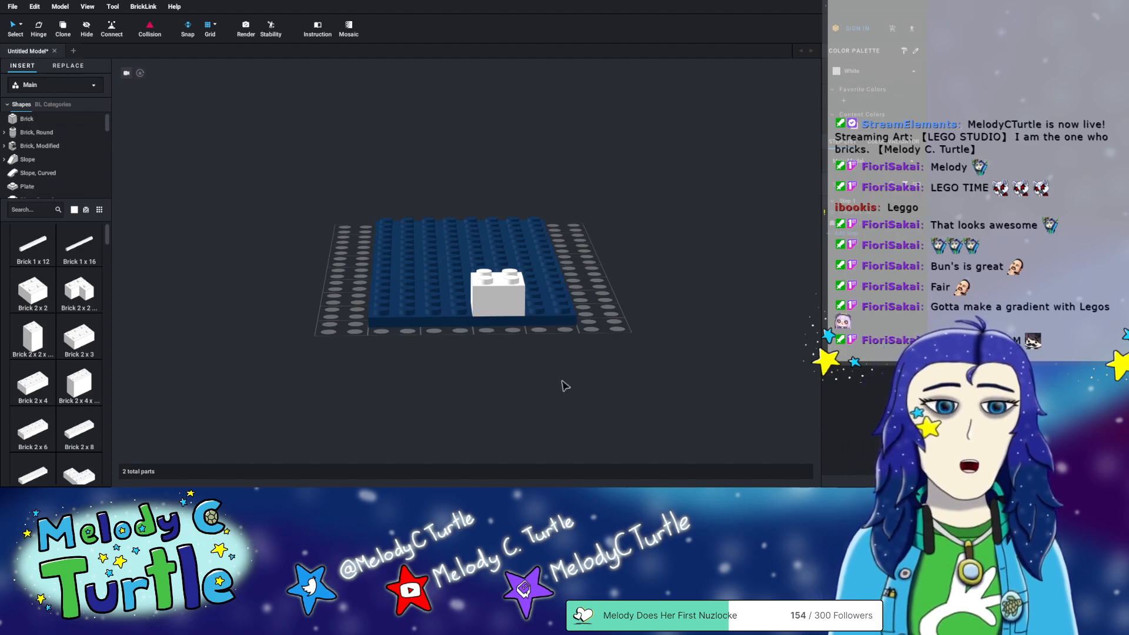
# - Add a second white Brick 2 x 2 inward of the first one and a white Brick 1 x 2 alongside the edge brick
pyautogui.moveTo(555, 410); pyautogui.dragTo(583, 423, button='right')
pyautogui.moveTo(29, 297); pyautogui.dragTo(569, 249)
pyautogui.scroll(5, 45, 286)
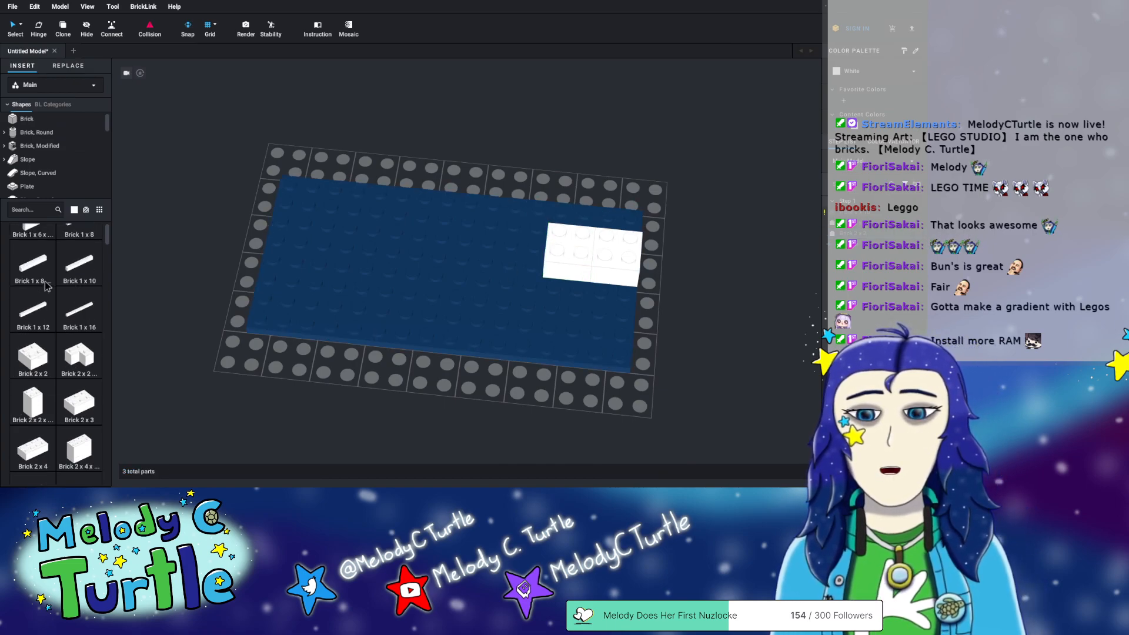
pyautogui.scroll(5, 46, 286)
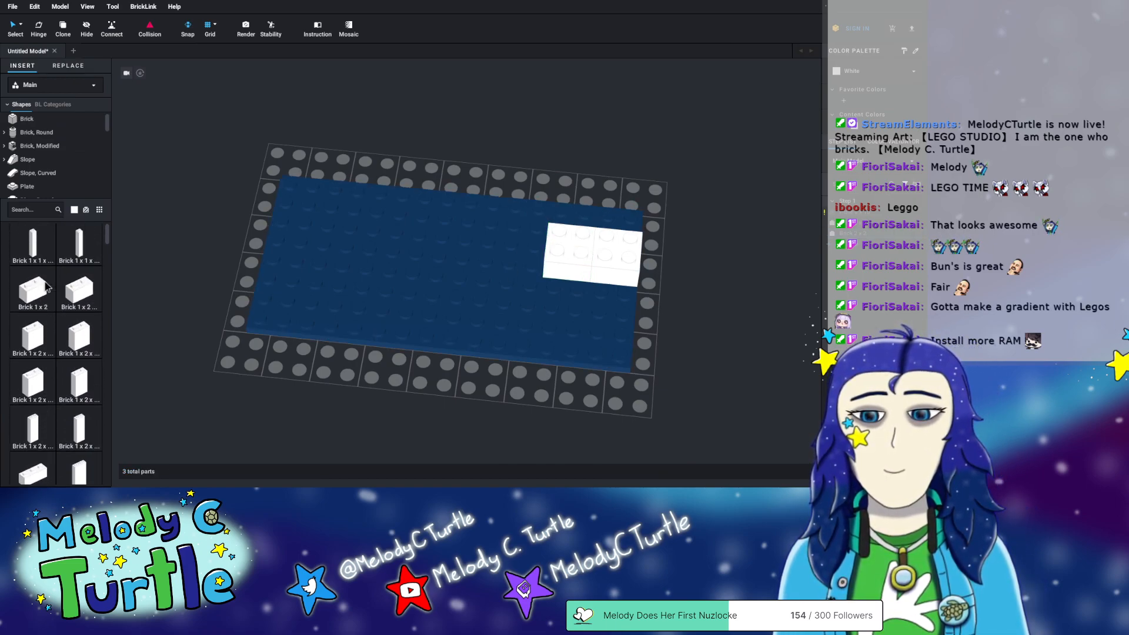
pyautogui.moveTo(35, 357); pyautogui.dragTo(615, 286)
pyautogui.moveTo(673, 316); pyautogui.dragTo(675, 309, button='right')
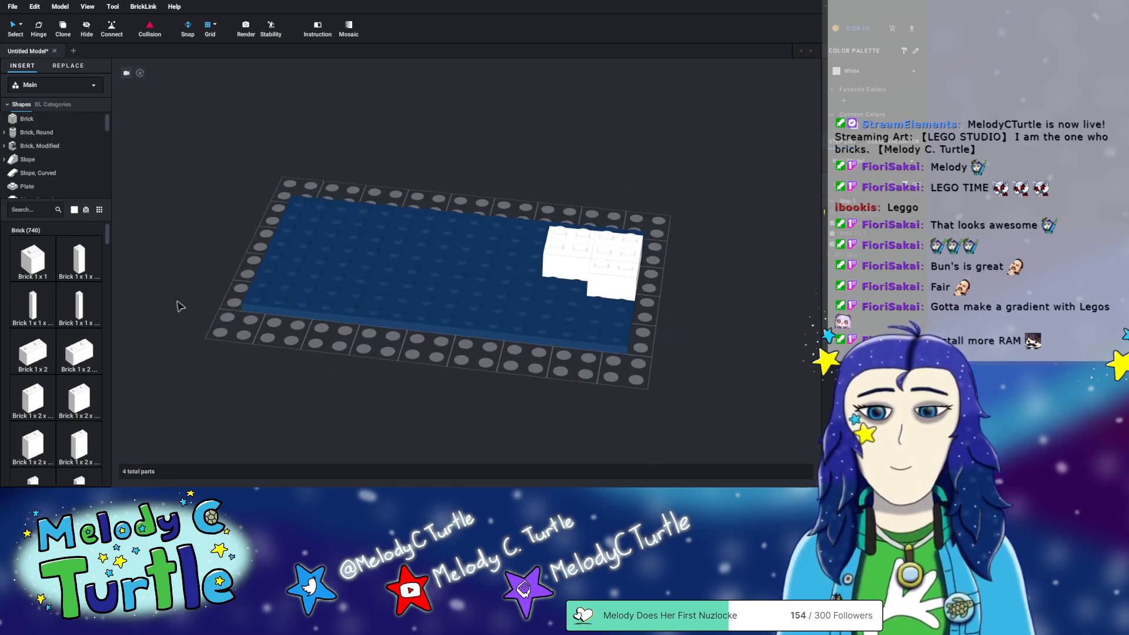
# - Place a white Slope, Curved 1 x 2 against the inner Brick 2 x 2, beside the Brick 1 x 2
pyautogui.click(51, 175)
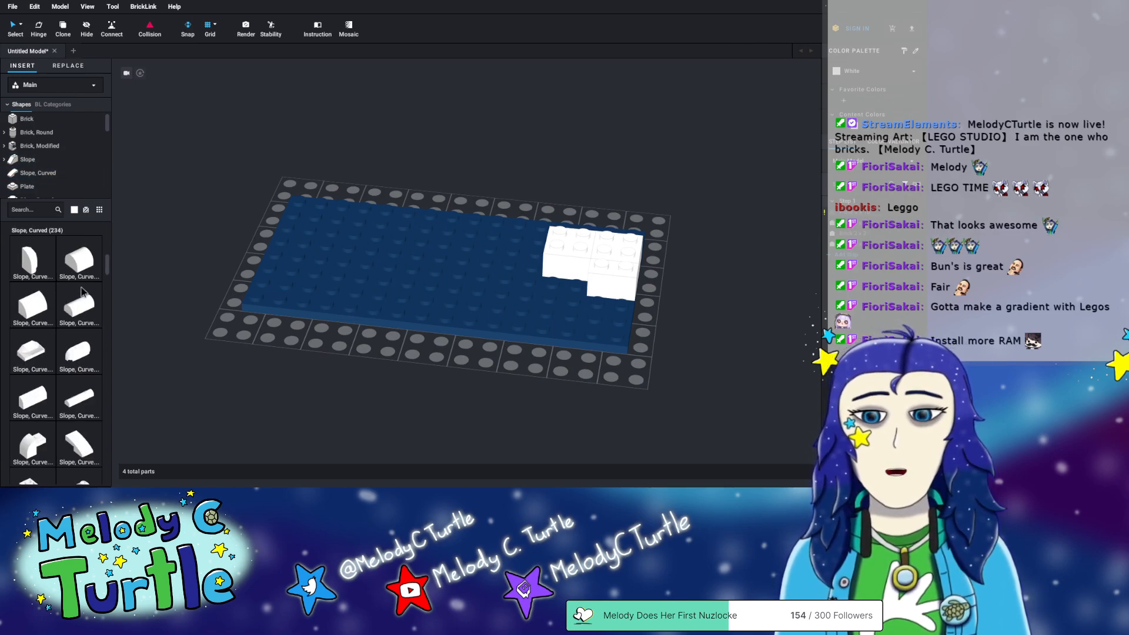
pyautogui.click(31, 263)
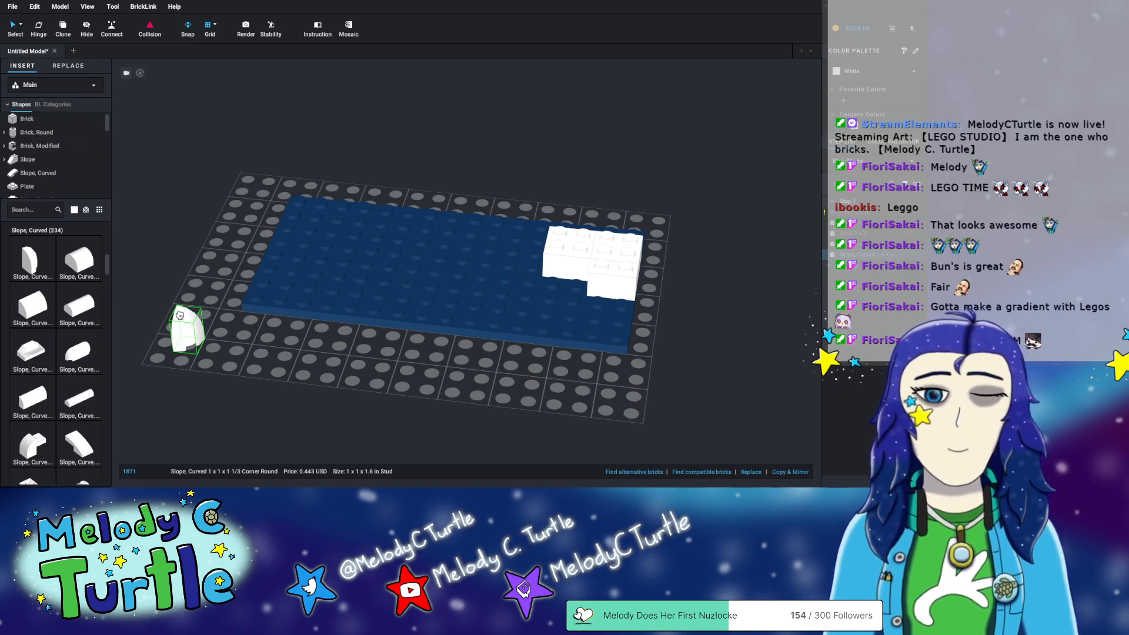
pyautogui.press('Right')
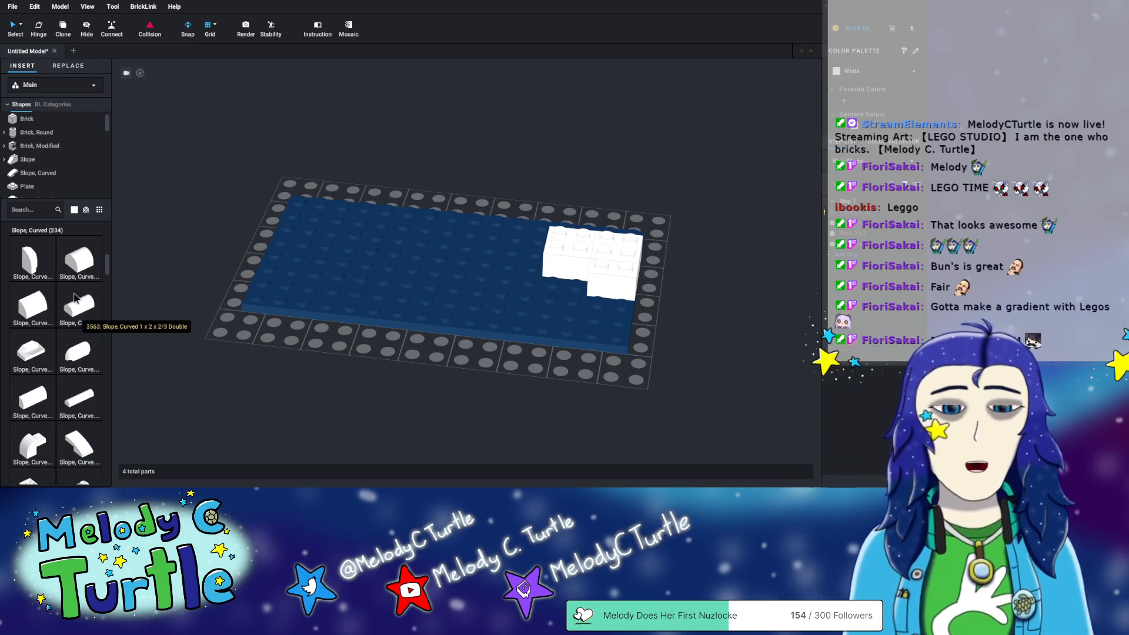
pyautogui.scroll(-3, 74, 298)
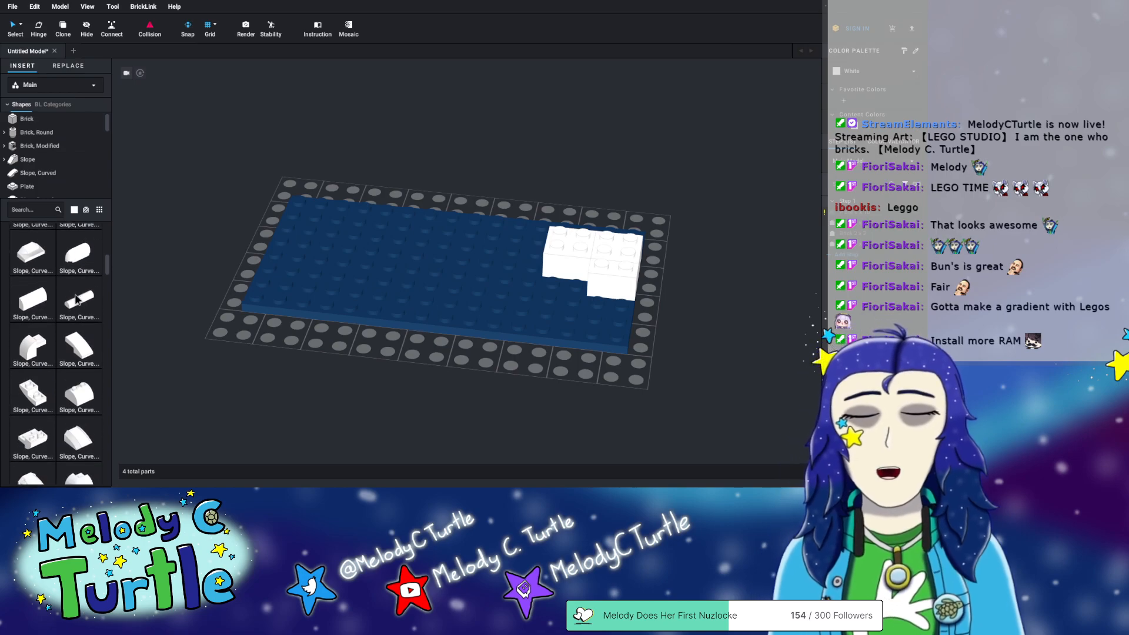
pyautogui.scroll(-4, 75, 298)
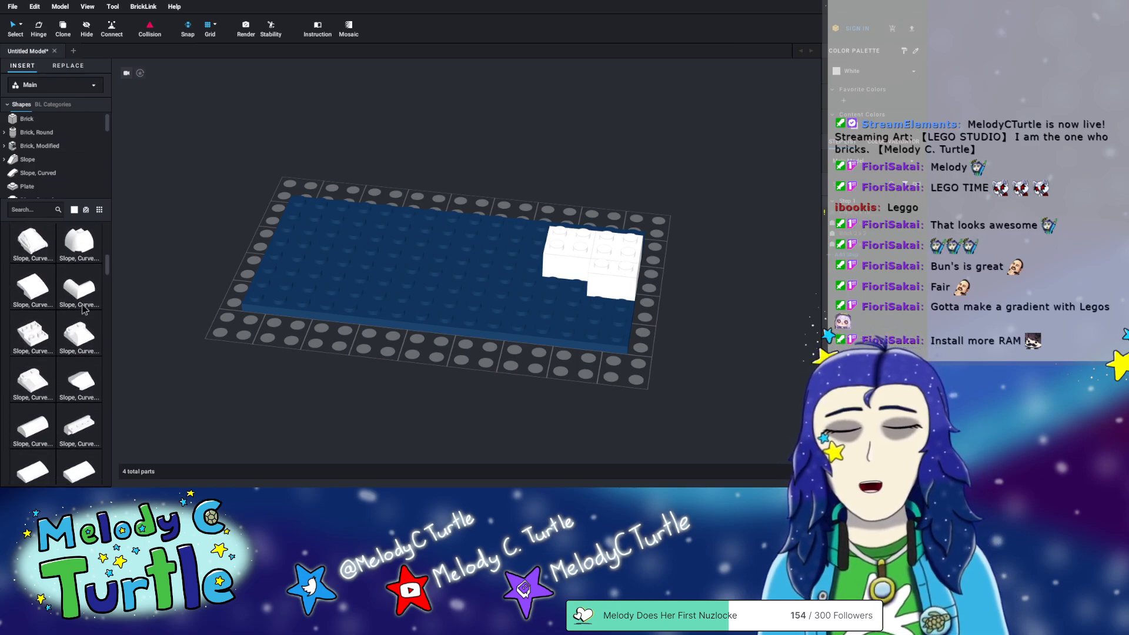
pyautogui.scroll(-5, 85, 316)
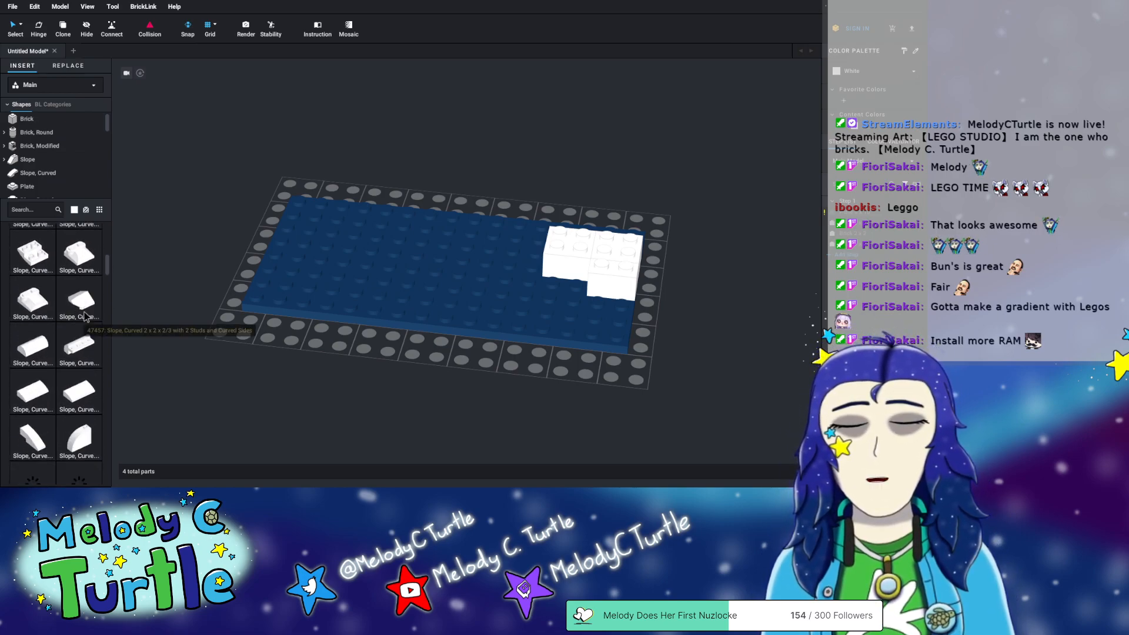
pyautogui.scroll(-5, 85, 316)
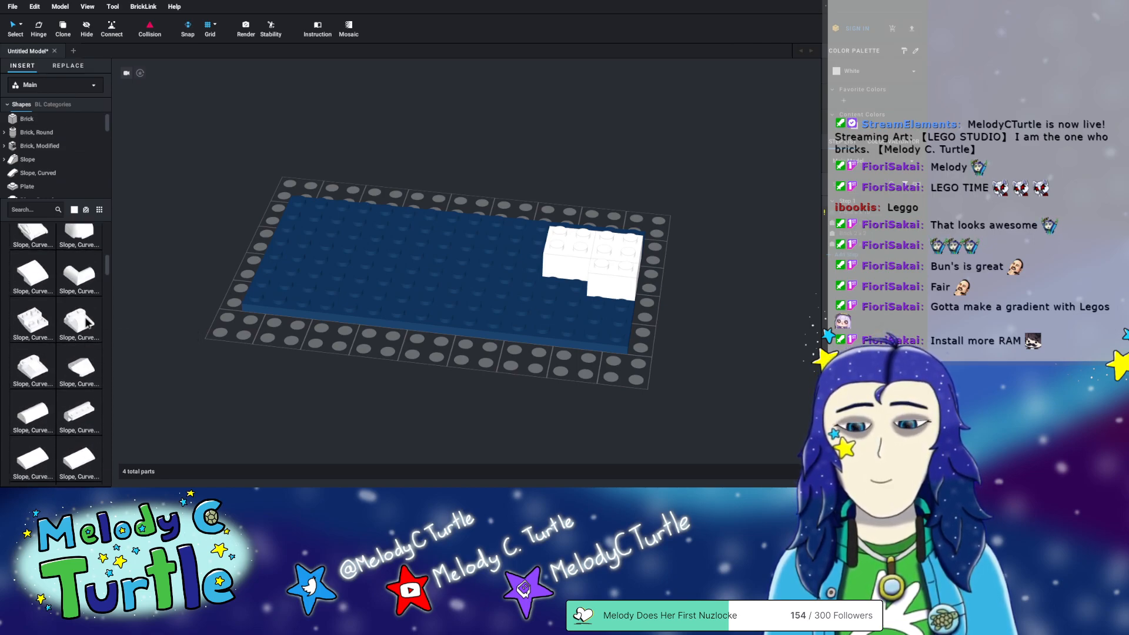
pyautogui.scroll(6, 85, 330)
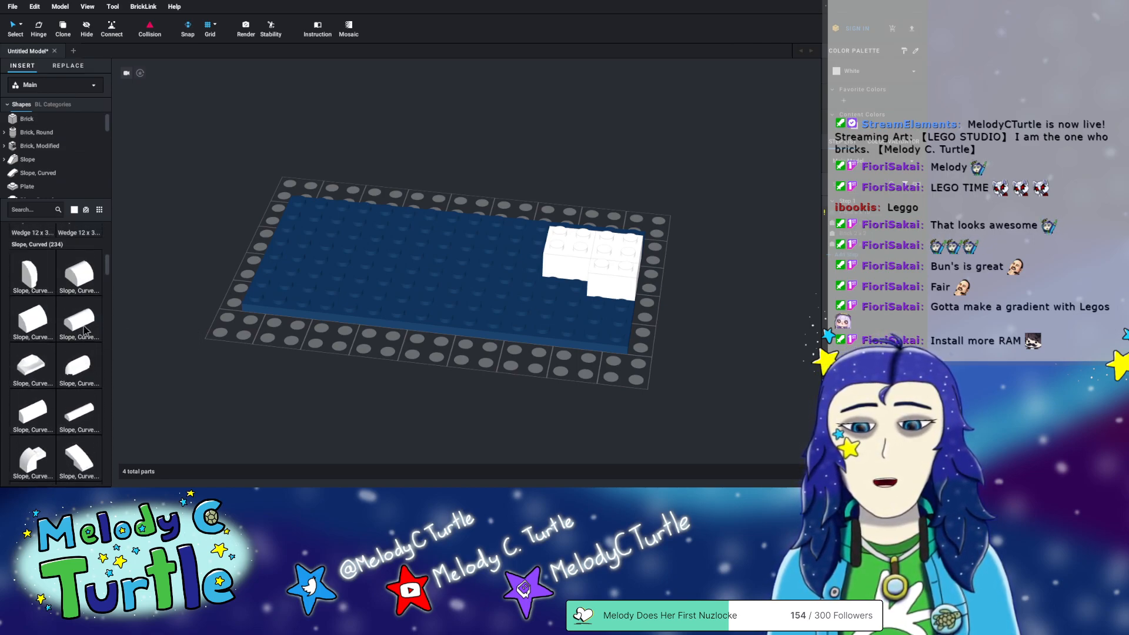
pyautogui.scroll(-1, 86, 330)
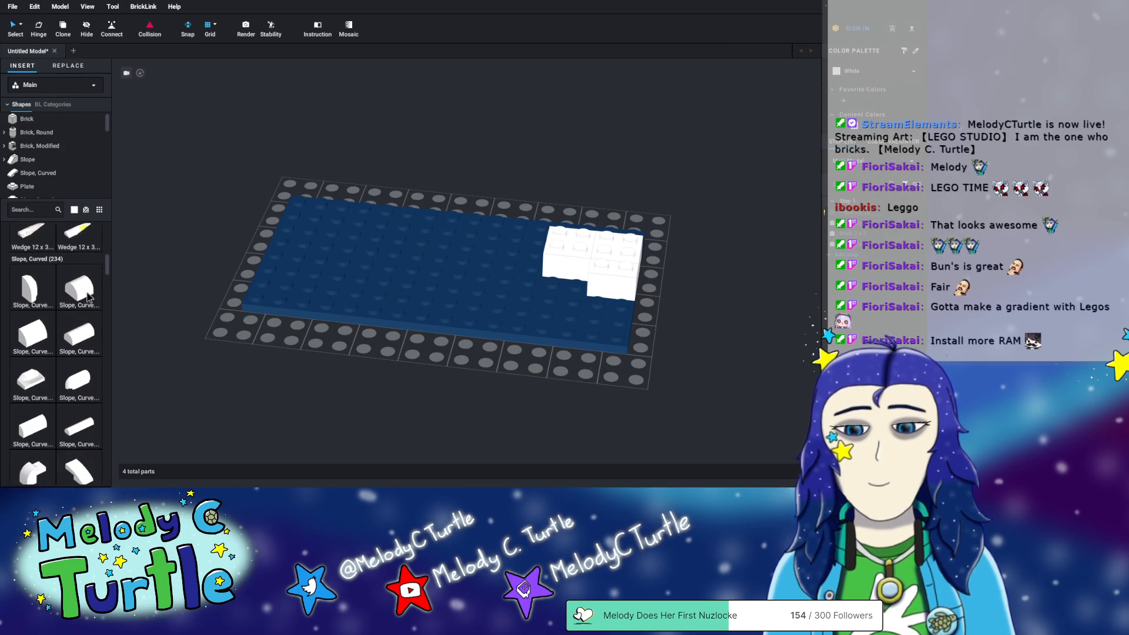
pyautogui.click(33, 332)
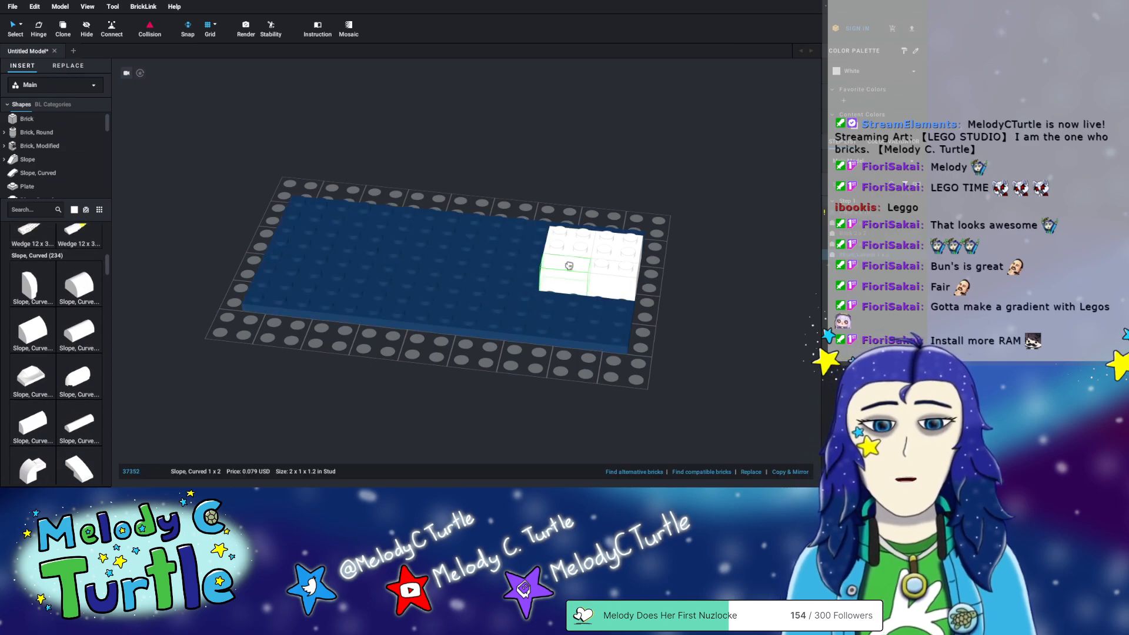
pyautogui.click(546, 267)
pyautogui.moveTo(365, 302); pyautogui.dragTo(553, 324, button='right')
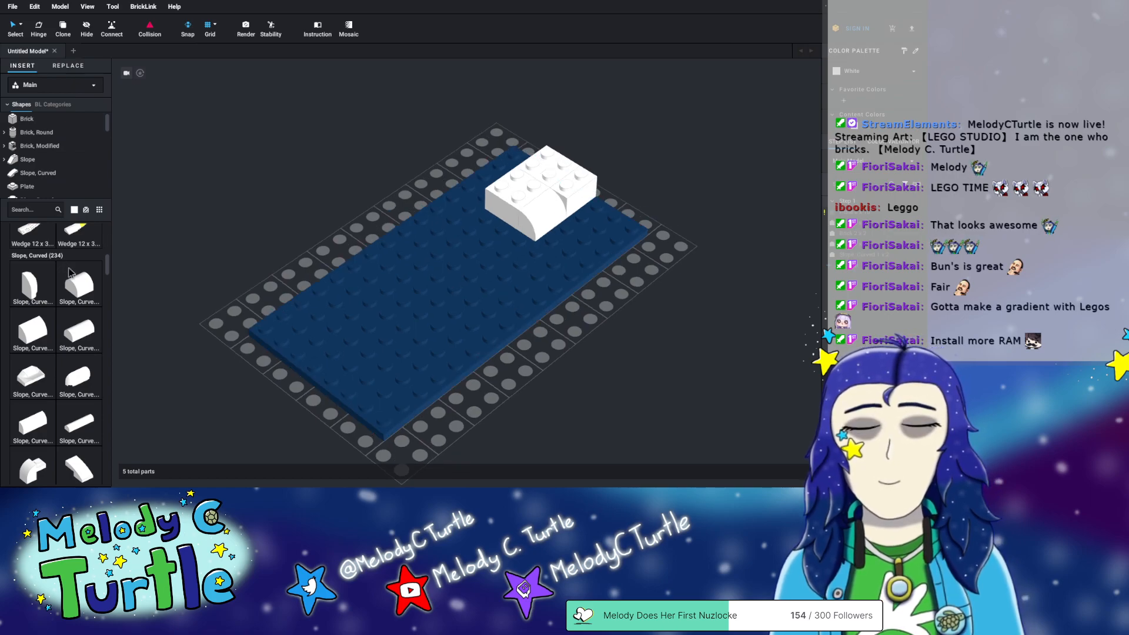
# - Browse the curved slope parts and try the Slope, Curved 1 x 4 x 1 1/3 near the Brick 1 x 2
pyautogui.scroll(-5, 86, 391)
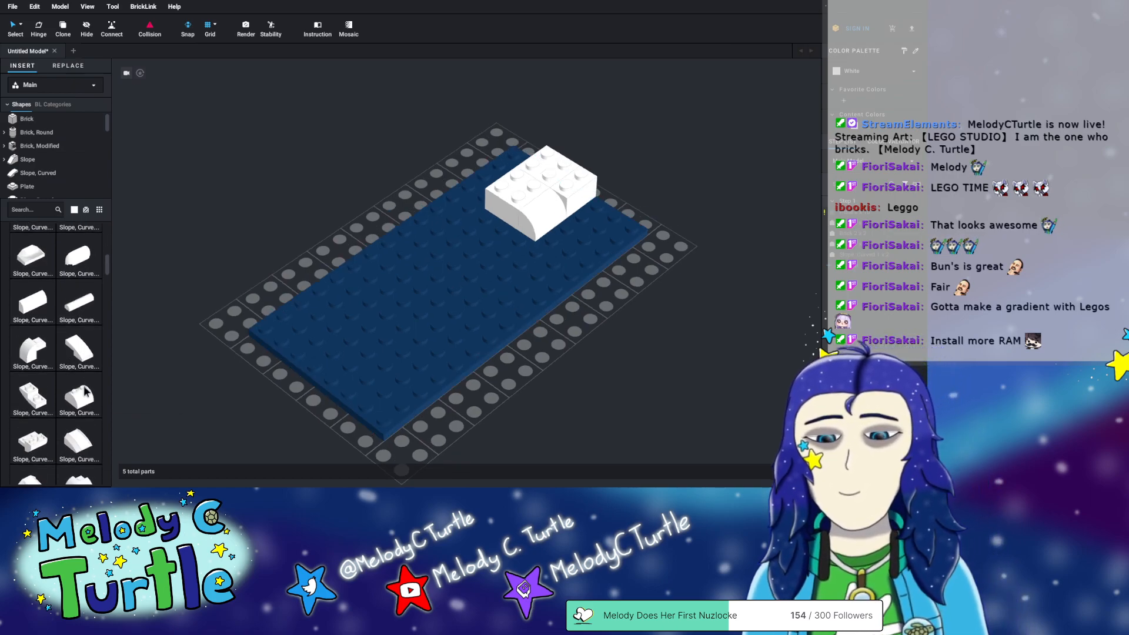
pyautogui.scroll(-4, 90, 386)
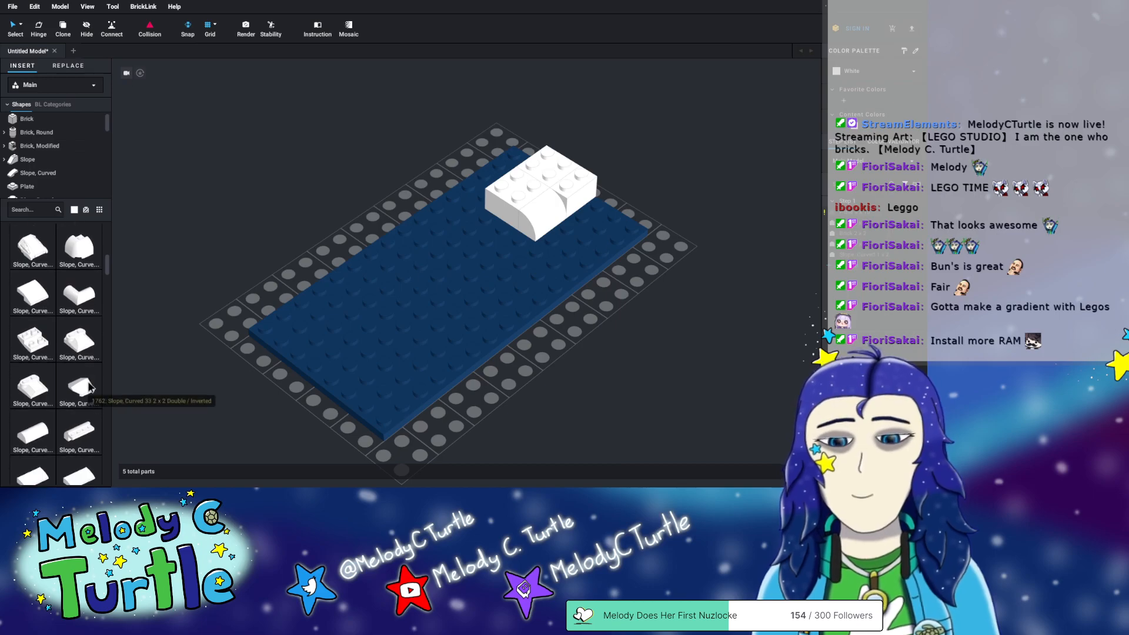
pyautogui.scroll(-5, 89, 386)
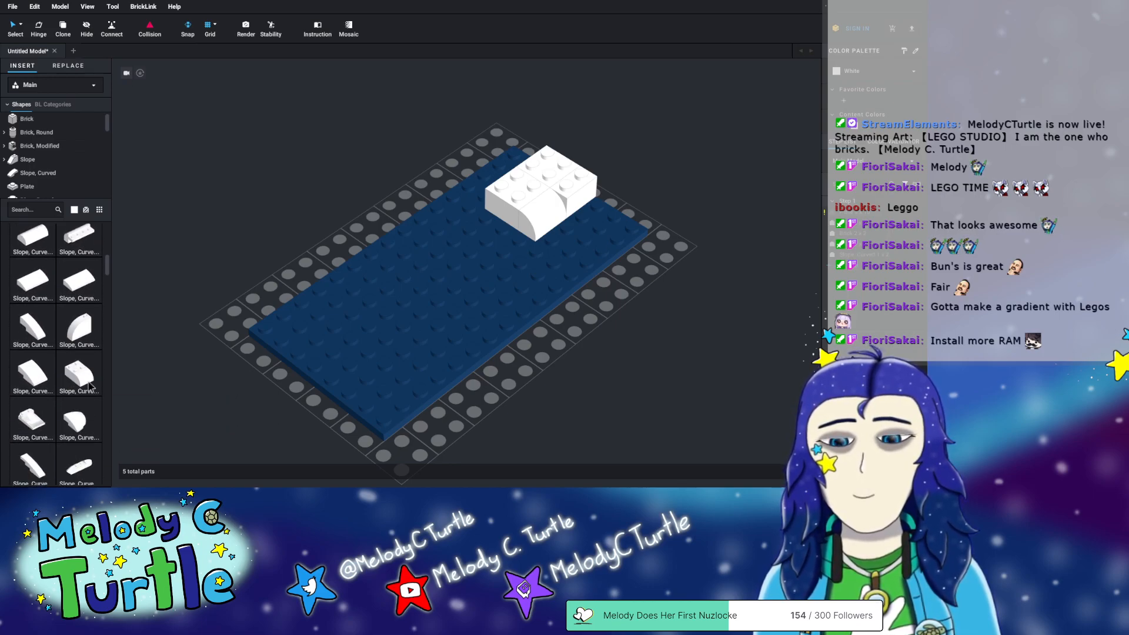
pyautogui.scroll(-5, 90, 386)
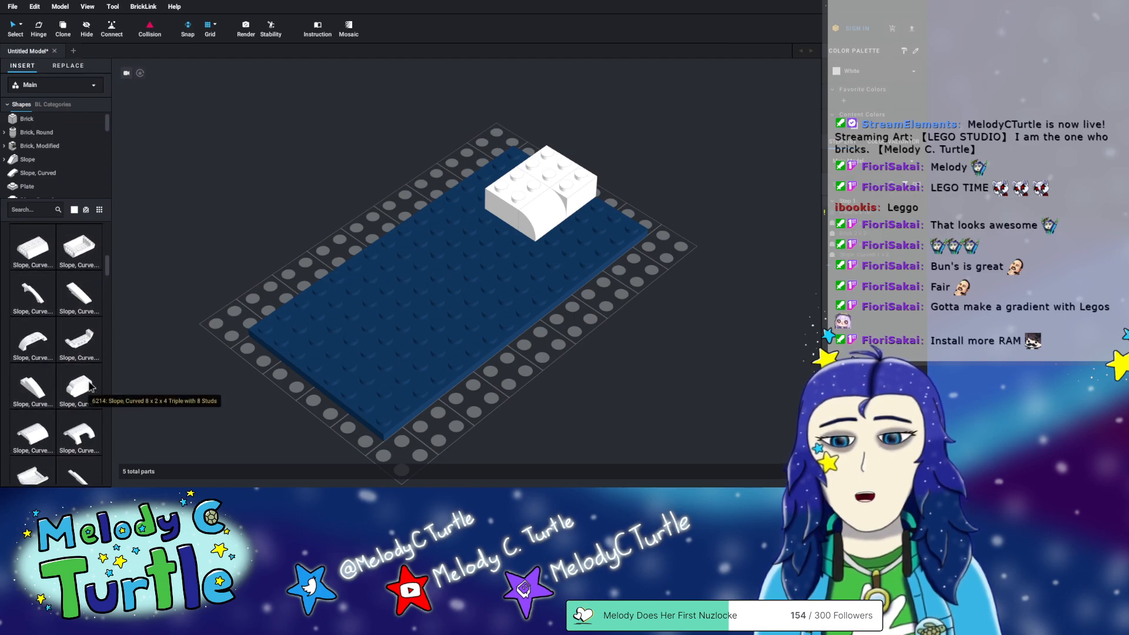
pyautogui.scroll(3, 90, 386)
pyautogui.moveTo(555, 300); pyautogui.dragTo(538, 301, button='right')
pyautogui.scroll(-3, 70, 276)
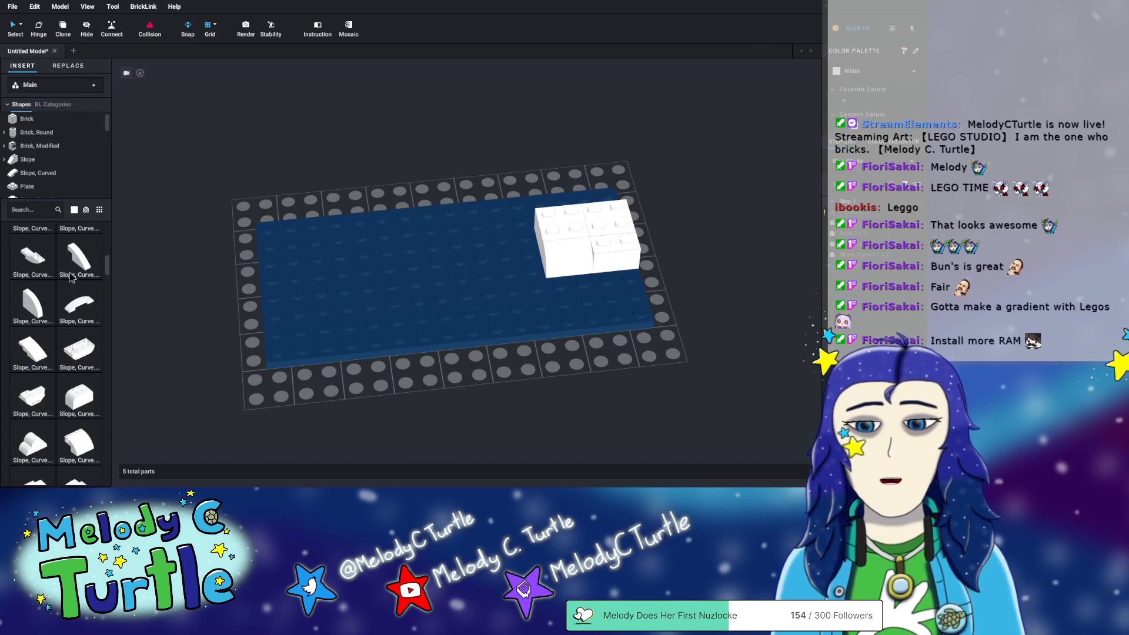
pyautogui.scroll(-5, 73, 287)
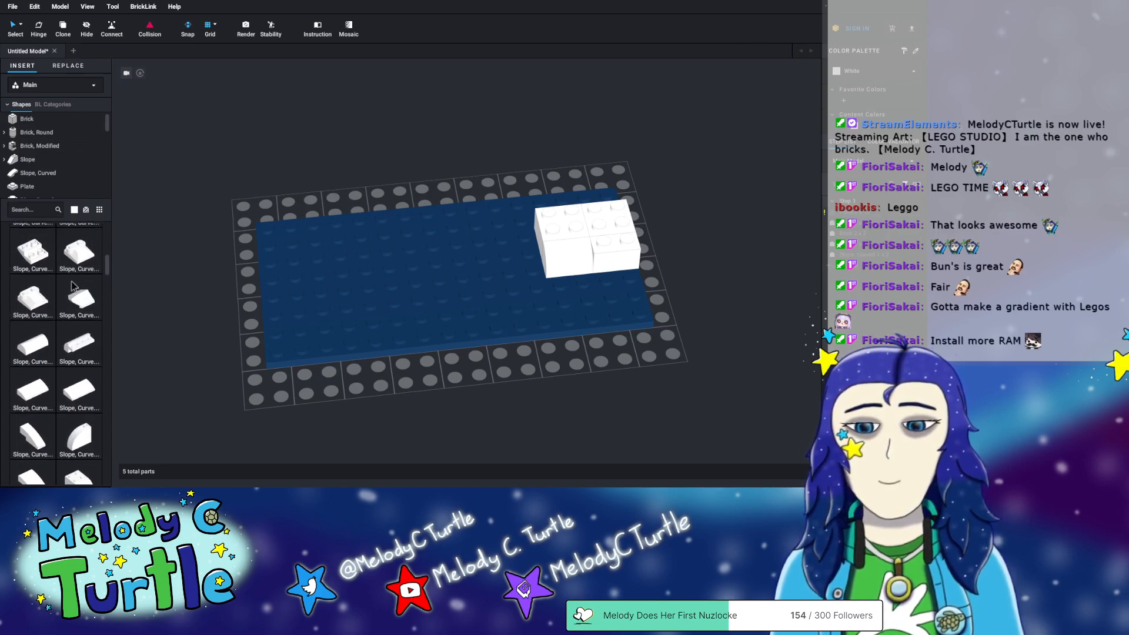
pyautogui.scroll(-5, 59, 329)
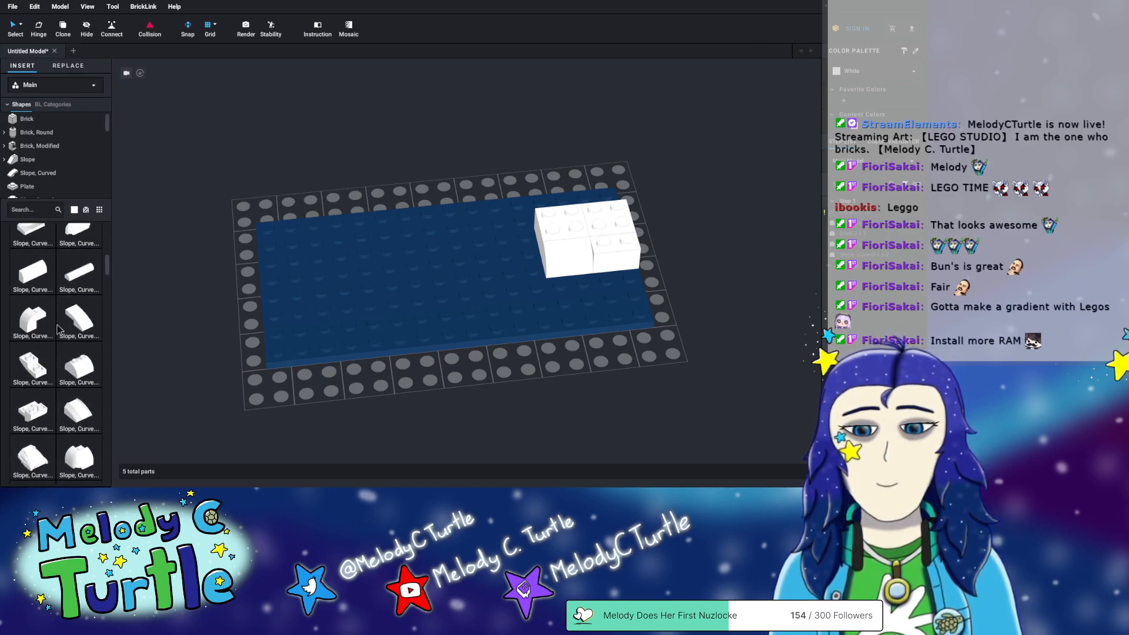
pyautogui.click(43, 372)
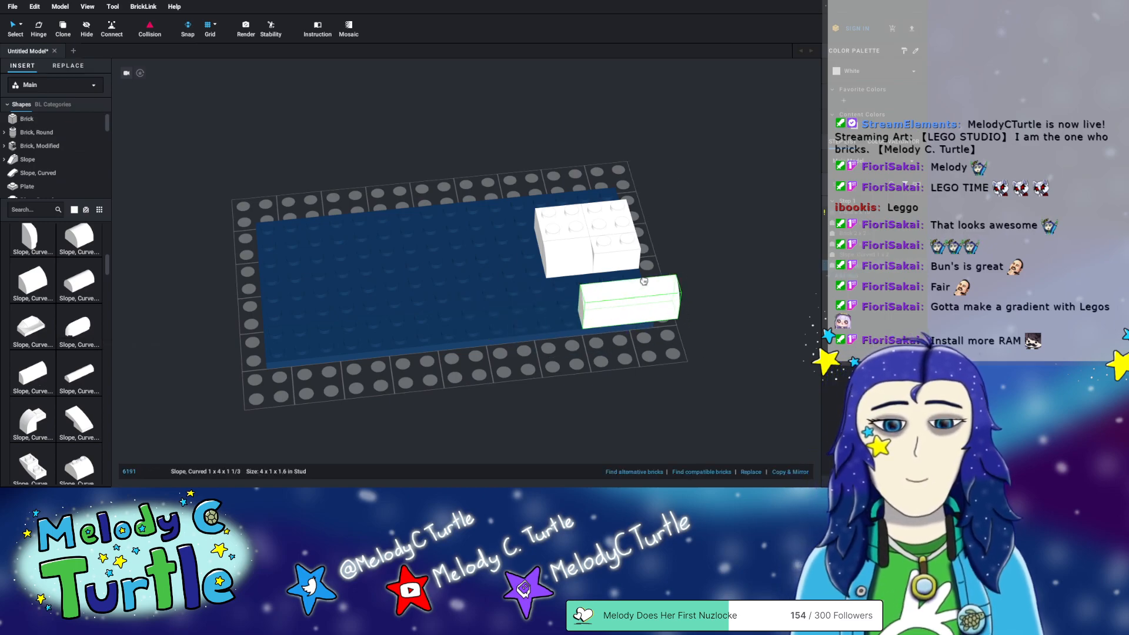
# - Place two more white Slope, Curved 1 x 2 parts, one against the Brick 1 x 2 and one at the inner Brick 2 x 2's free end
pyautogui.scroll(5, 58, 353)
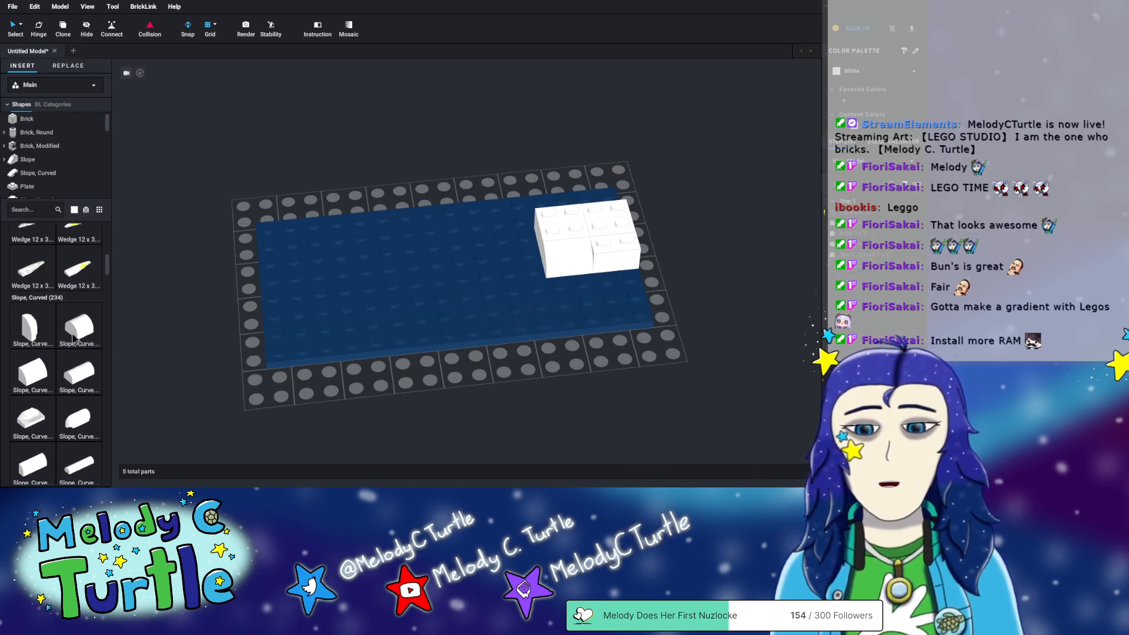
pyautogui.scroll(-2, 62, 358)
pyautogui.click(70, 370)
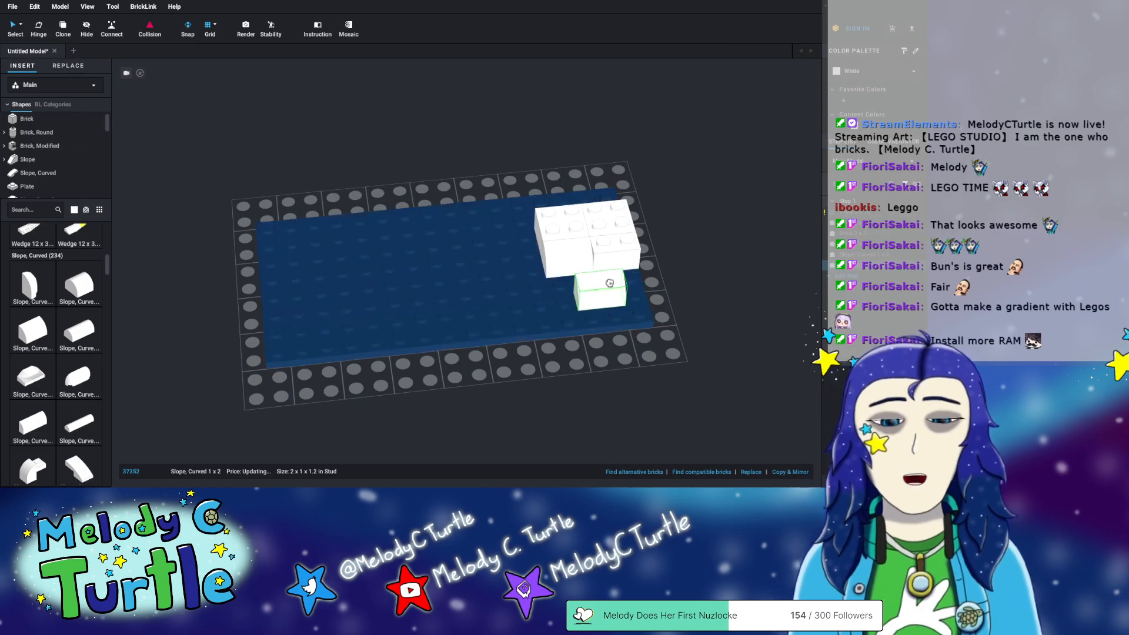
pyautogui.click(620, 266)
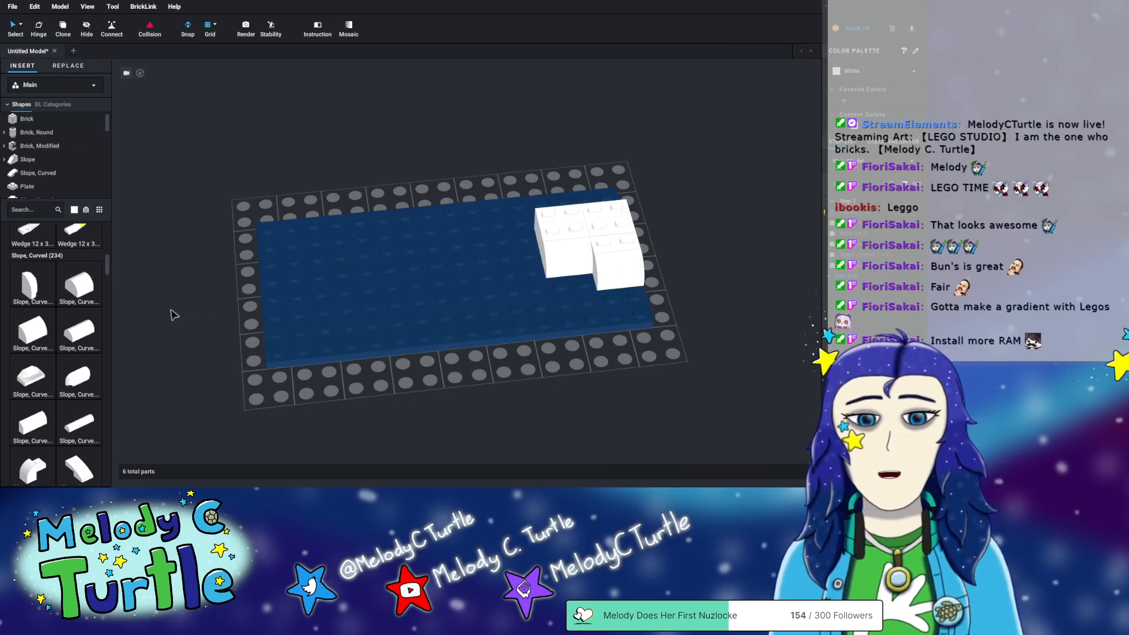
pyautogui.click(48, 344)
pyautogui.click(532, 230)
# - Place a white Slope, Curved 1 x 1 x 1 1/3 Corner Round in the inner corner between the curved slopes
pyautogui.click(26, 297)
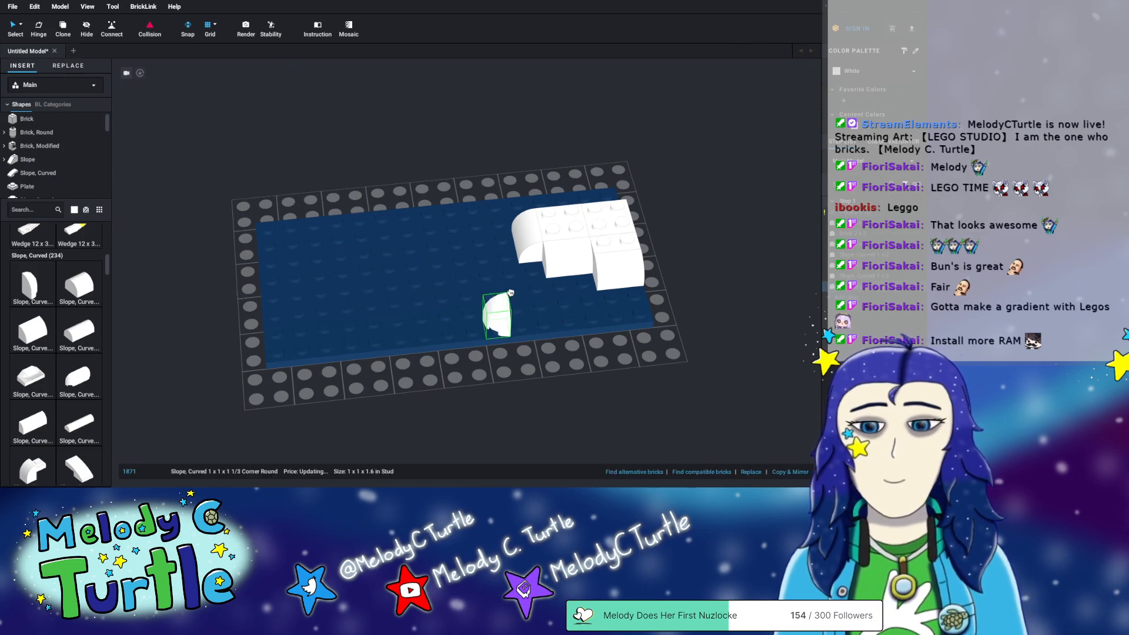
pyautogui.click(539, 243)
pyautogui.moveTo(539, 243); pyautogui.dragTo(567, 315, button='right')
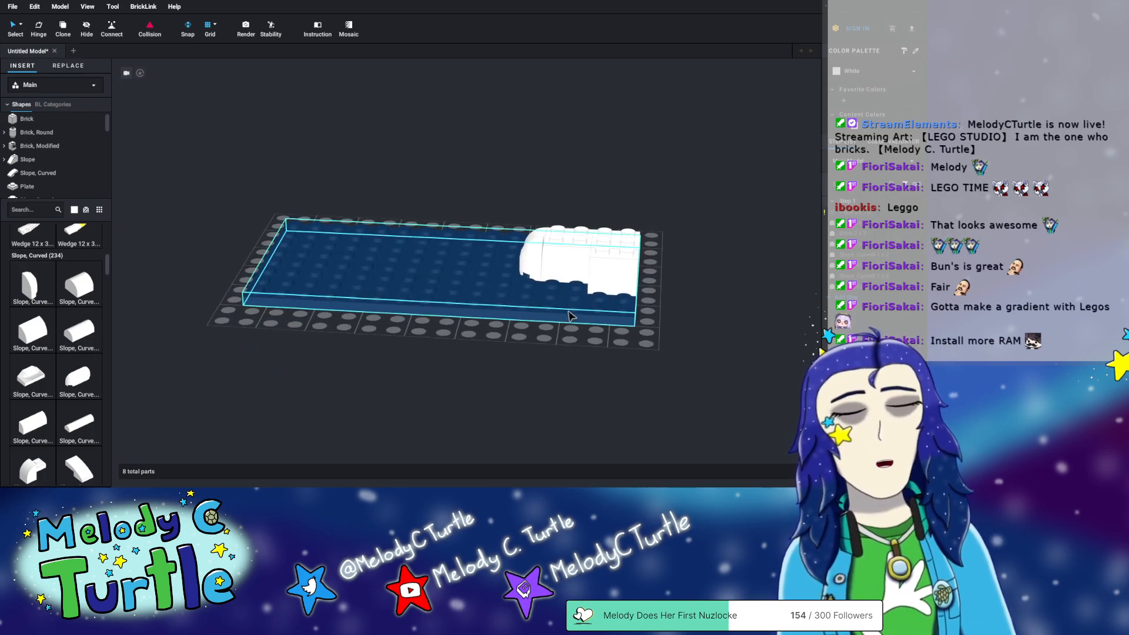
pyautogui.moveTo(555, 303); pyautogui.dragTo(341, 301, button='right')
# - Look through the curved slope parts for another piece that could fill the rounded corner
pyautogui.scroll(-5, 88, 317)
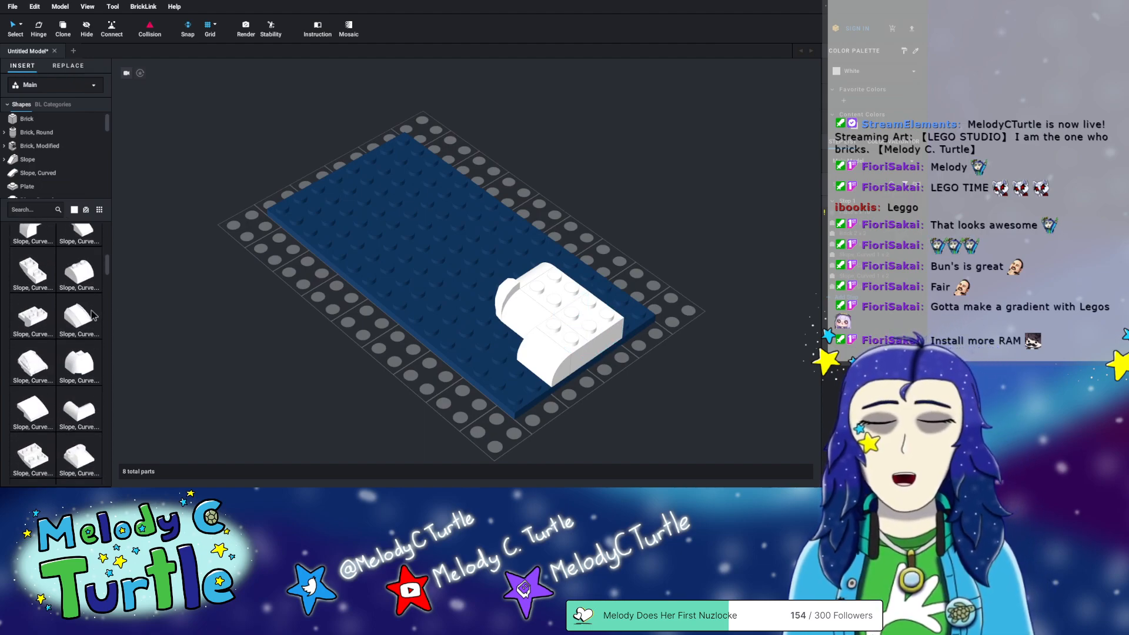
pyautogui.scroll(-3, 82, 312)
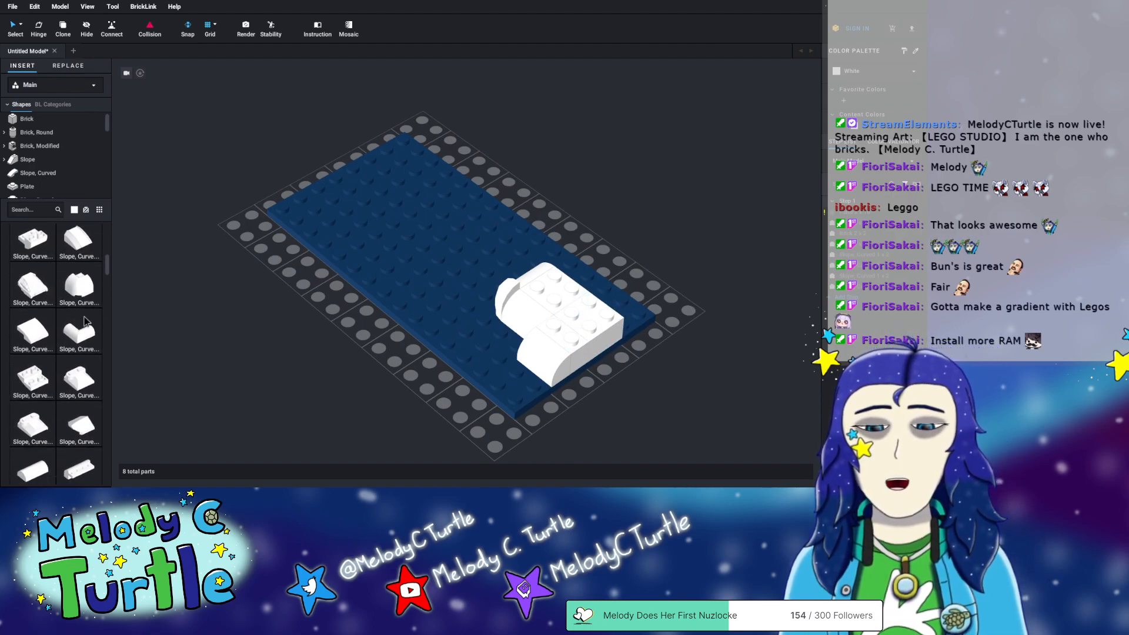
pyautogui.moveTo(77, 290); pyautogui.dragTo(37, 254)
pyautogui.scroll(-5, 66, 321)
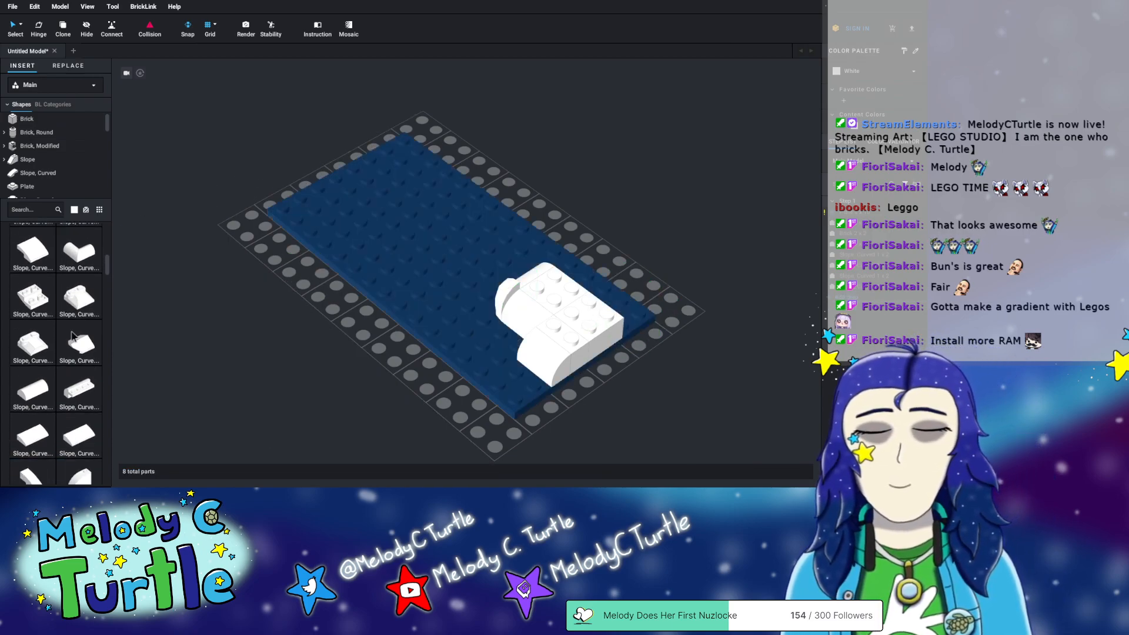
pyautogui.scroll(-2, 75, 334)
pyautogui.moveTo(77, 244)
pyautogui.mouseDown()
pyautogui.moveTo(469, 249)
pyautogui.moveTo(273, 233)
pyautogui.moveTo(62, 244)
pyautogui.mouseUp()
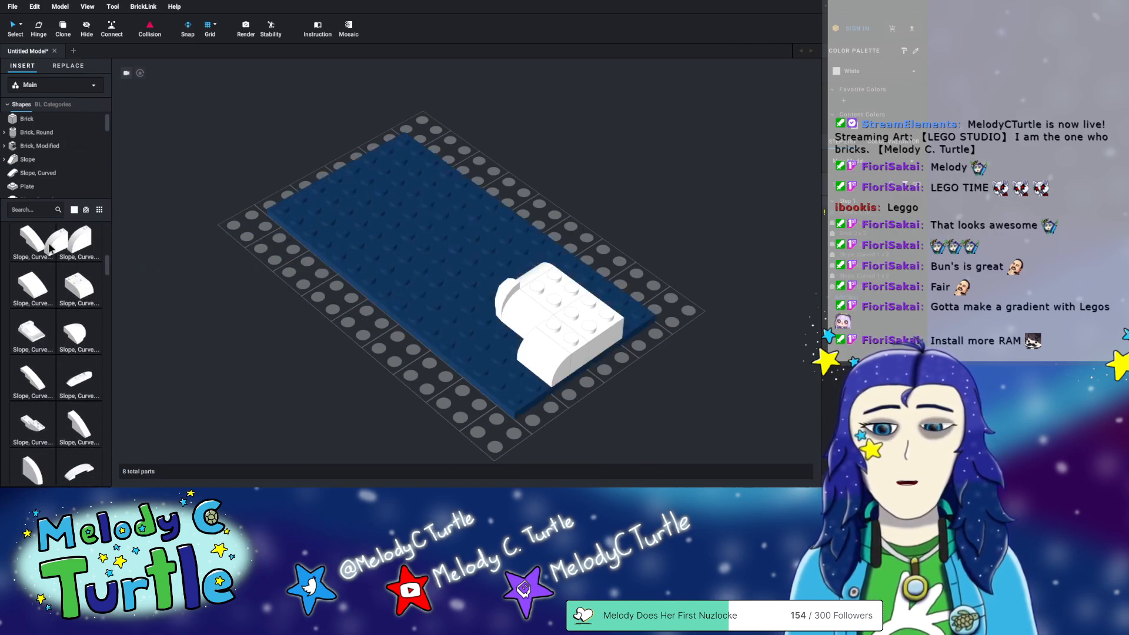
pyautogui.scroll(-3, 64, 276)
pyautogui.scroll(-6, 65, 281)
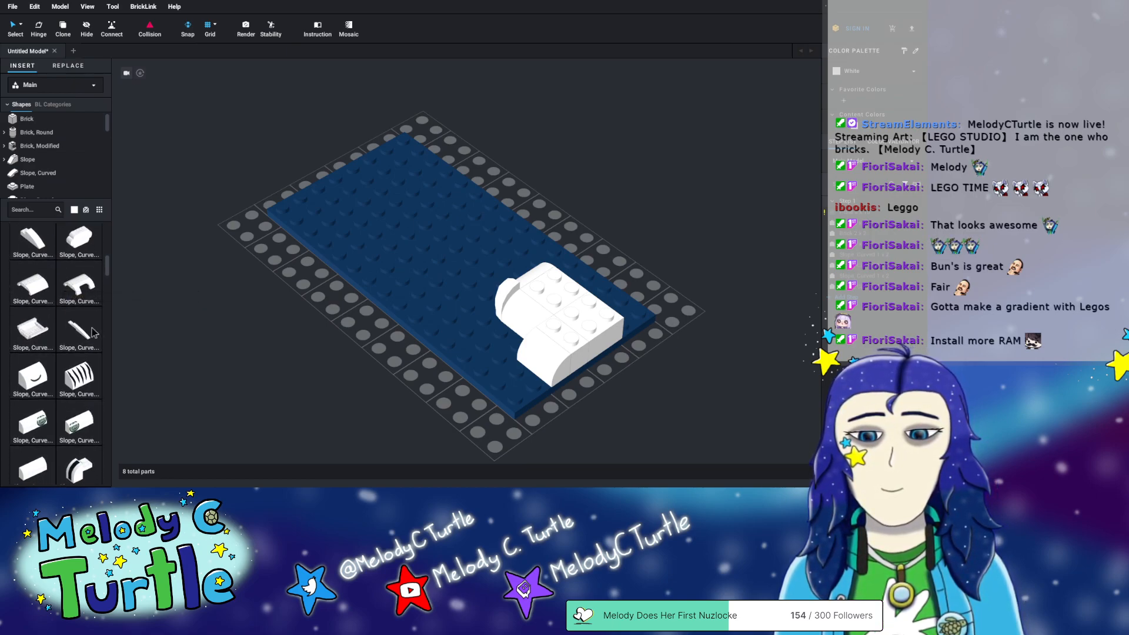
pyautogui.scroll(-8, 94, 333)
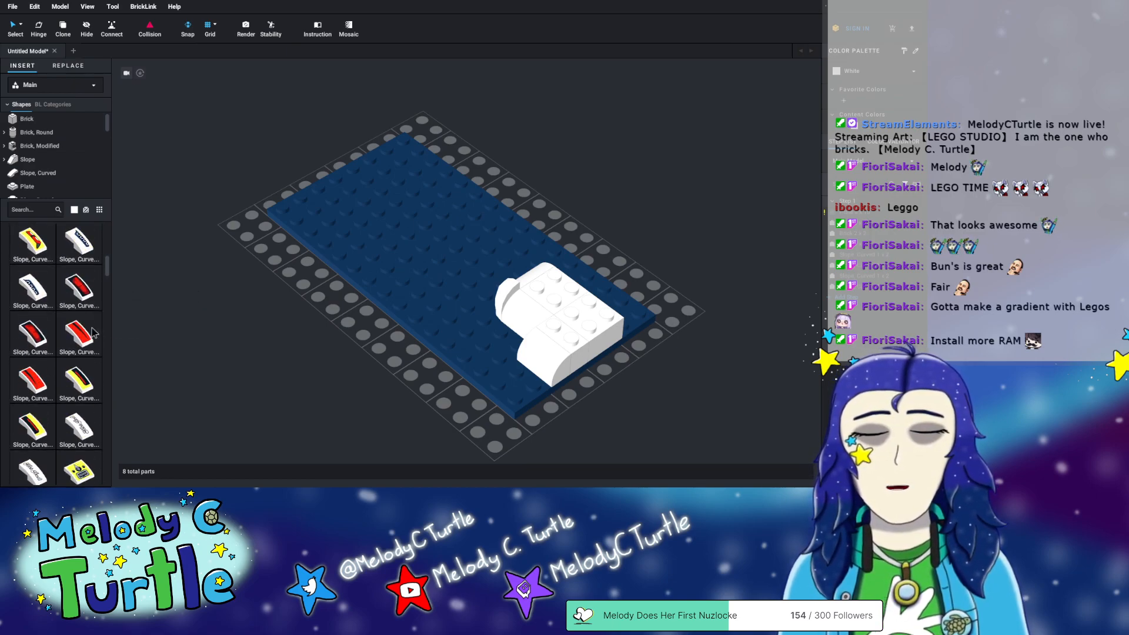
pyautogui.scroll(-4, 95, 332)
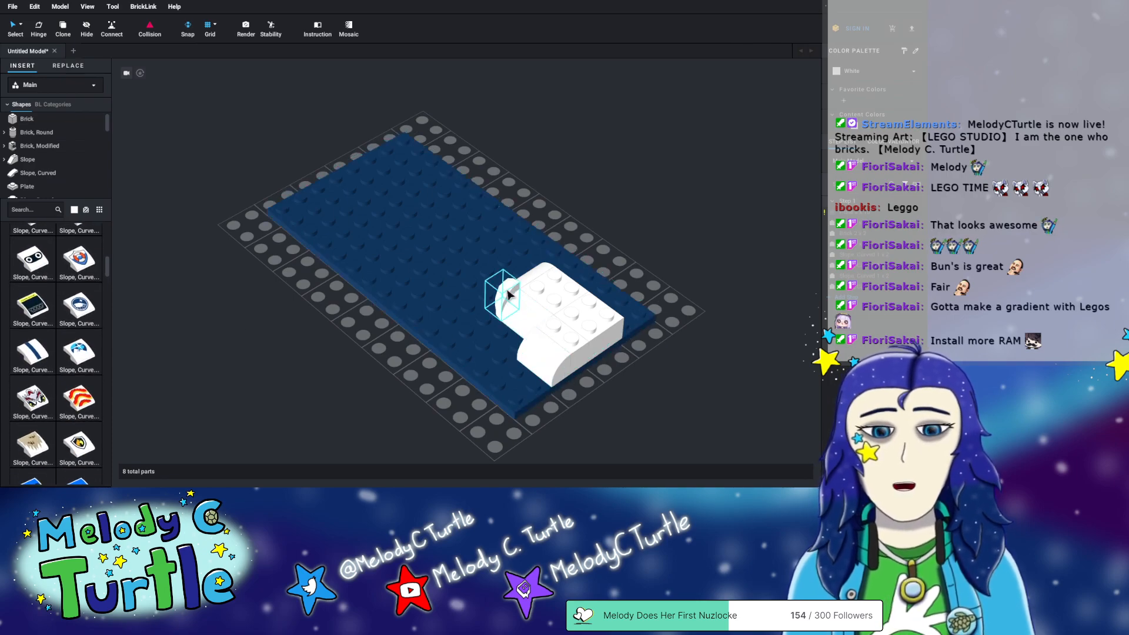
# - Pull the Corner Round slope off the white build and delete it
pyautogui.moveTo(512, 296); pyautogui.dragTo(317, 320)
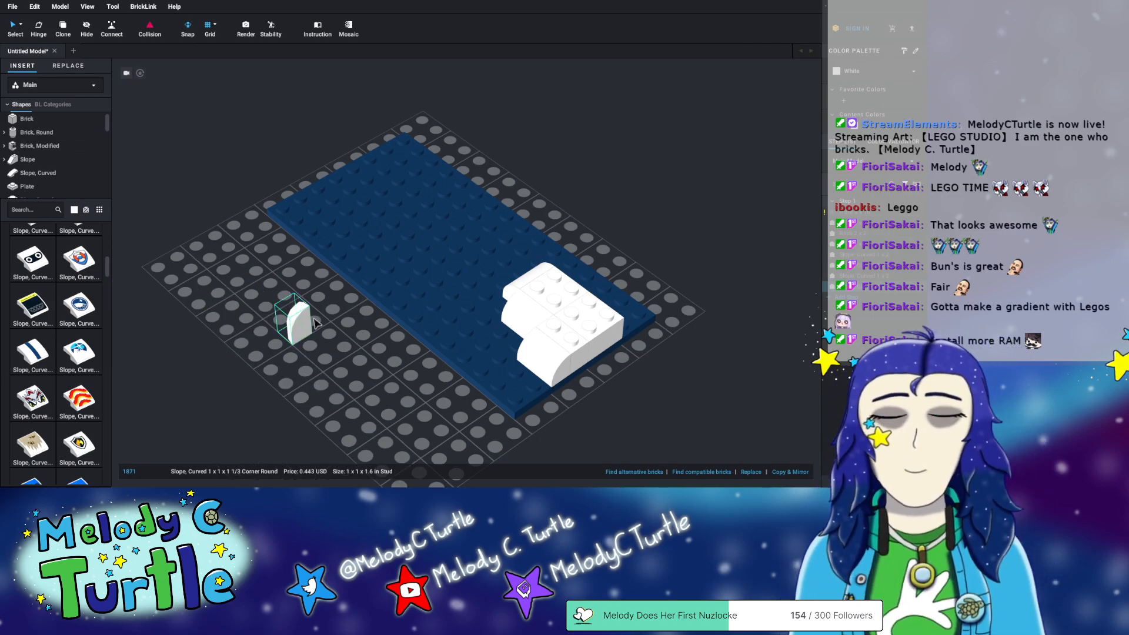
pyautogui.press('Delete')
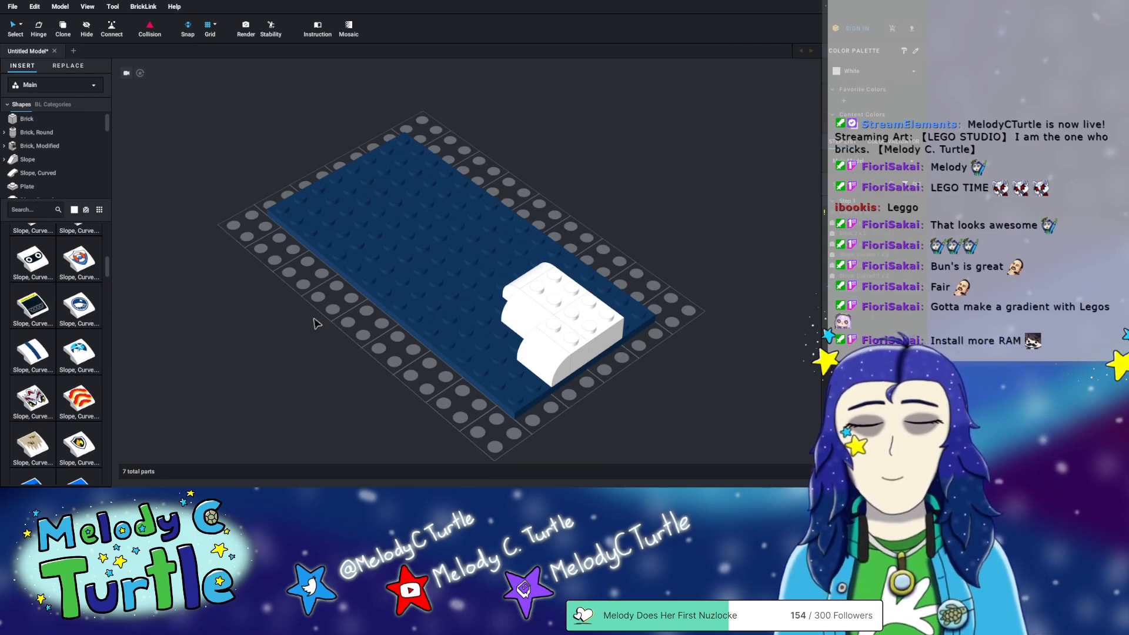
# - Look through the Slope parts for a piece that could fill the rounded corner of the white build
pyautogui.click(25, 160)
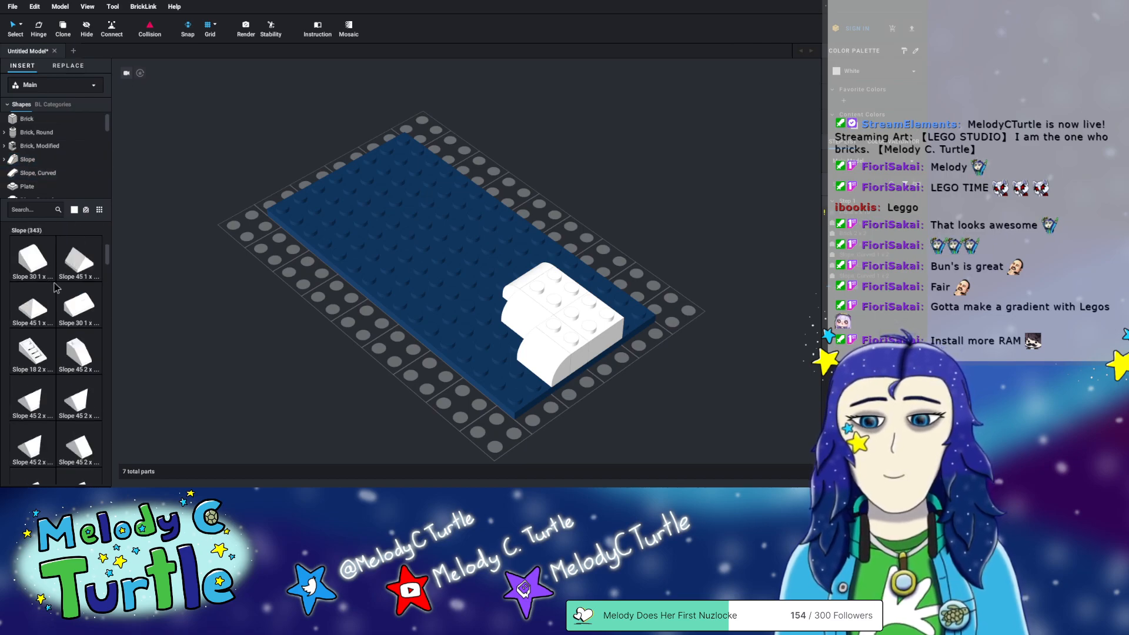
pyautogui.scroll(-8, 59, 303)
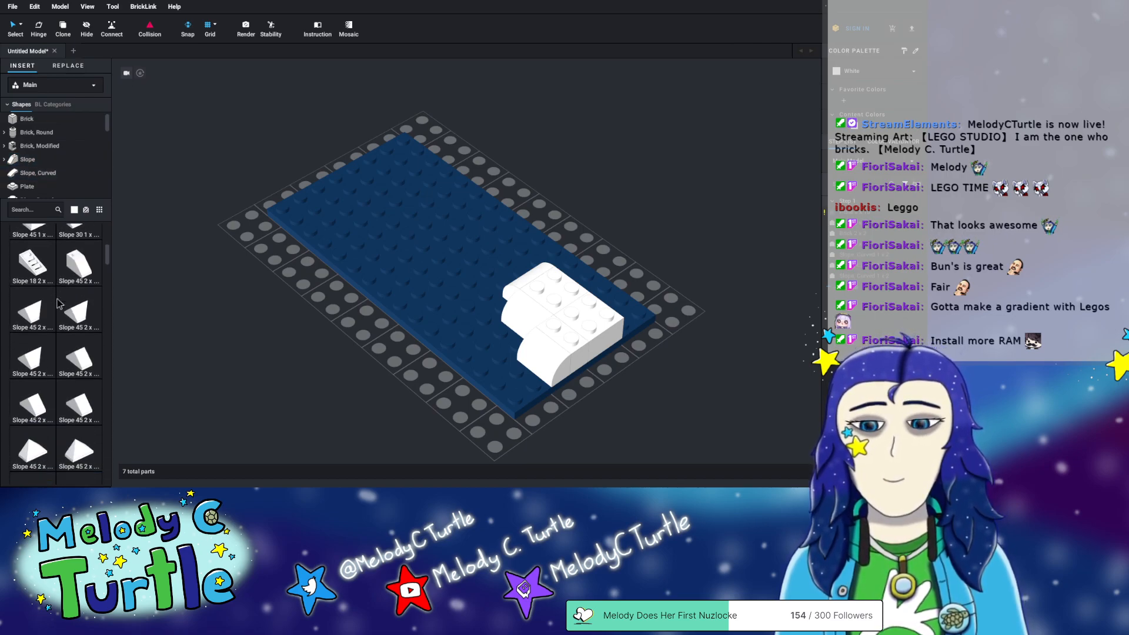
pyautogui.scroll(8, 59, 303)
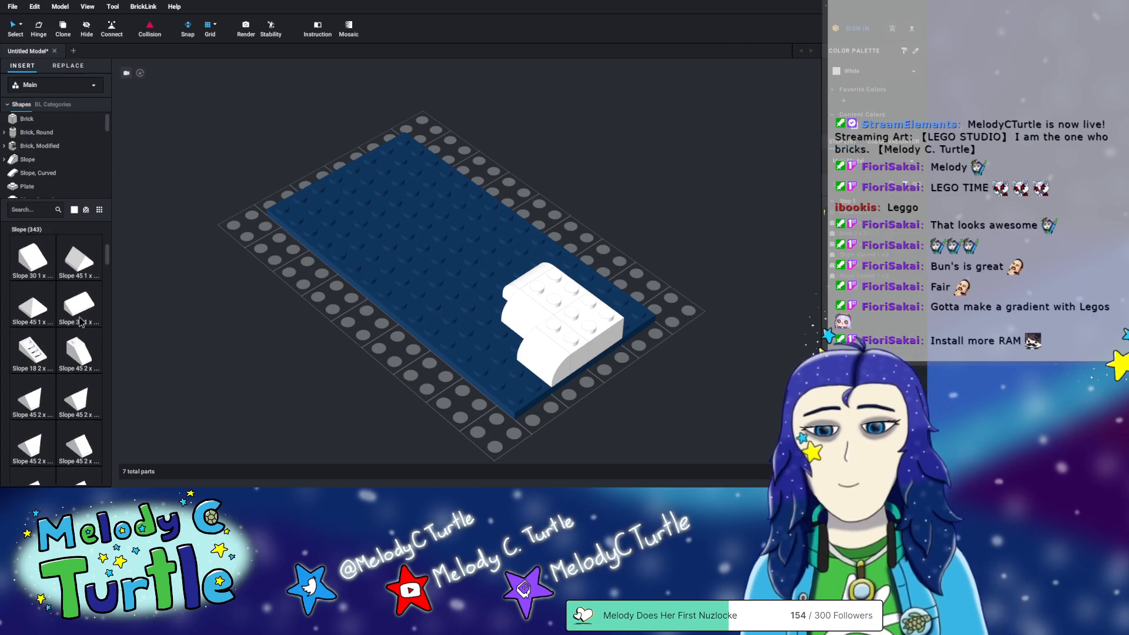
pyautogui.scroll(-5, 57, 351)
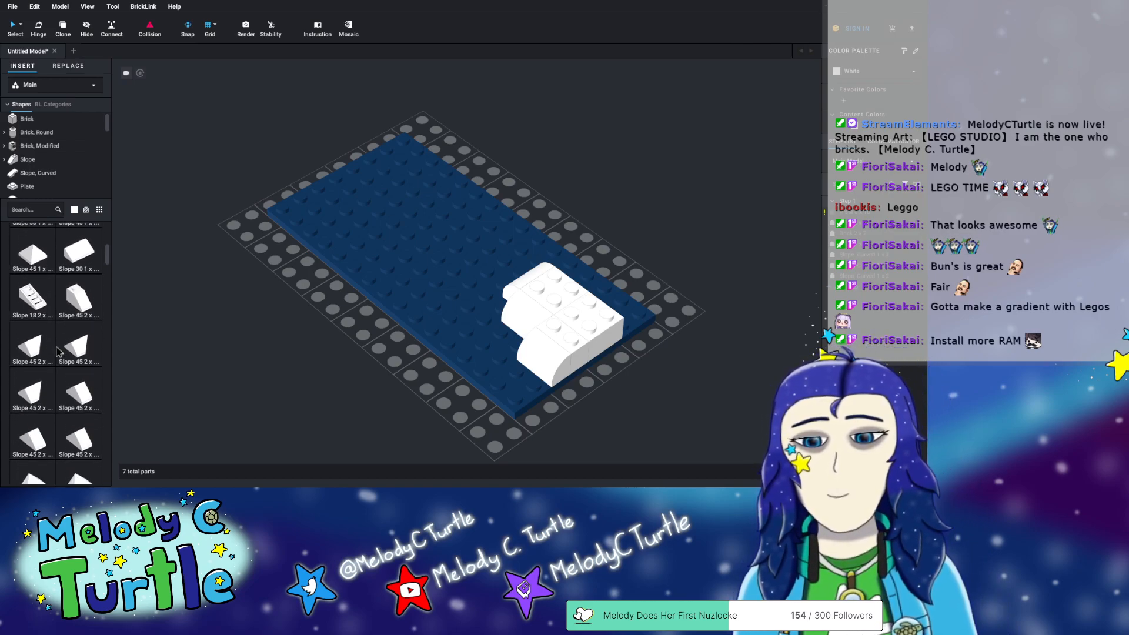
pyautogui.scroll(-1, 65, 352)
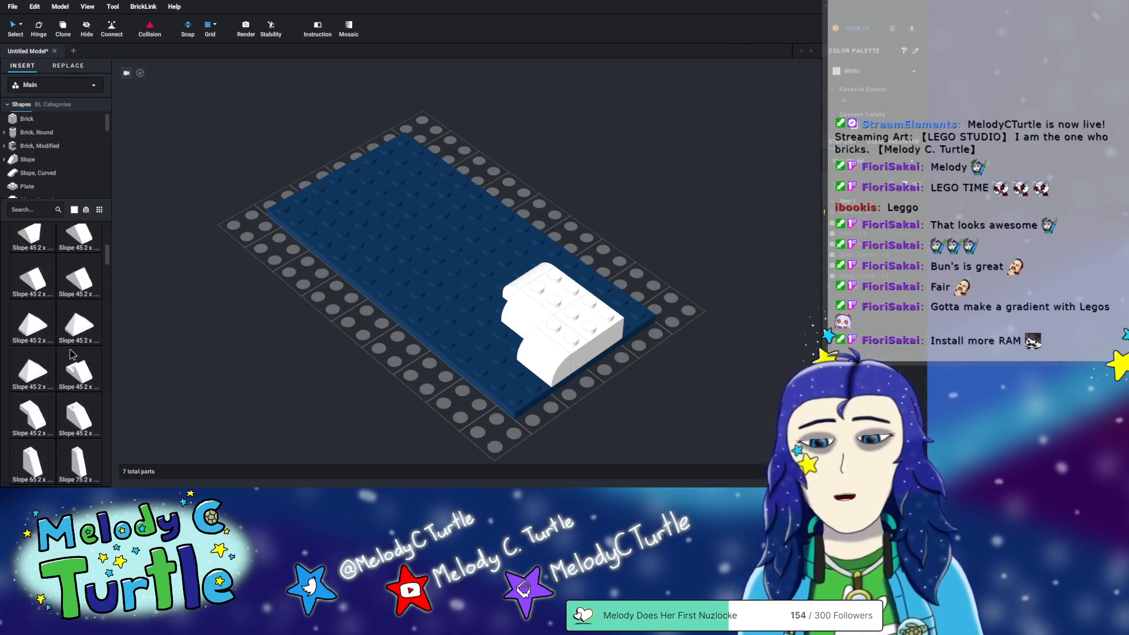
pyautogui.scroll(-4, 37, 354)
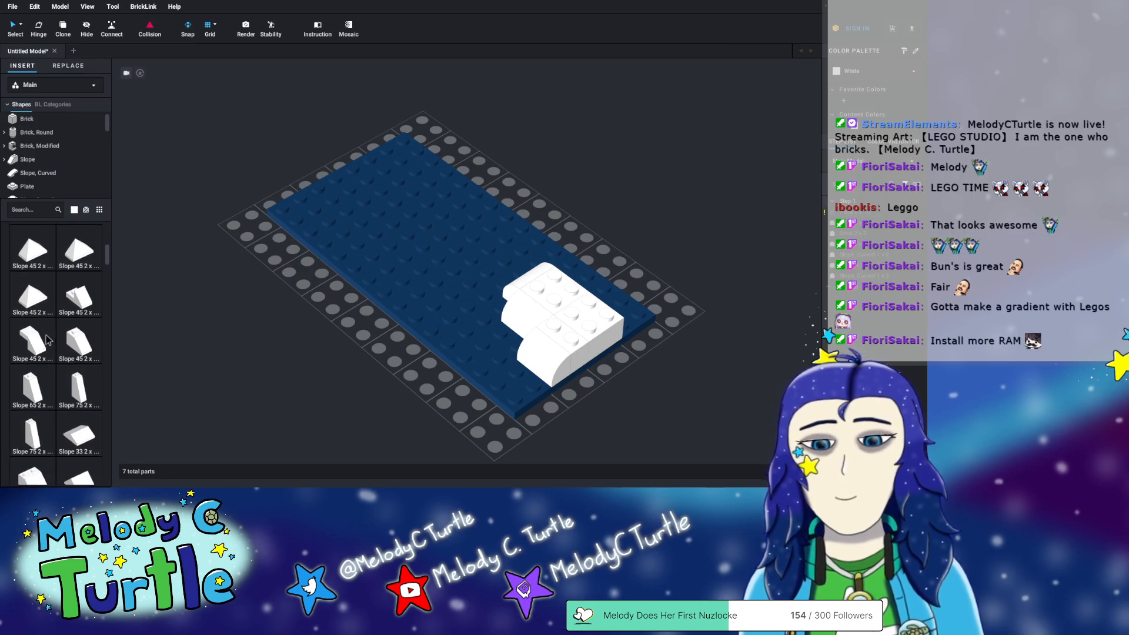
pyautogui.scroll(-2, 47, 340)
pyautogui.scroll(-5, 61, 325)
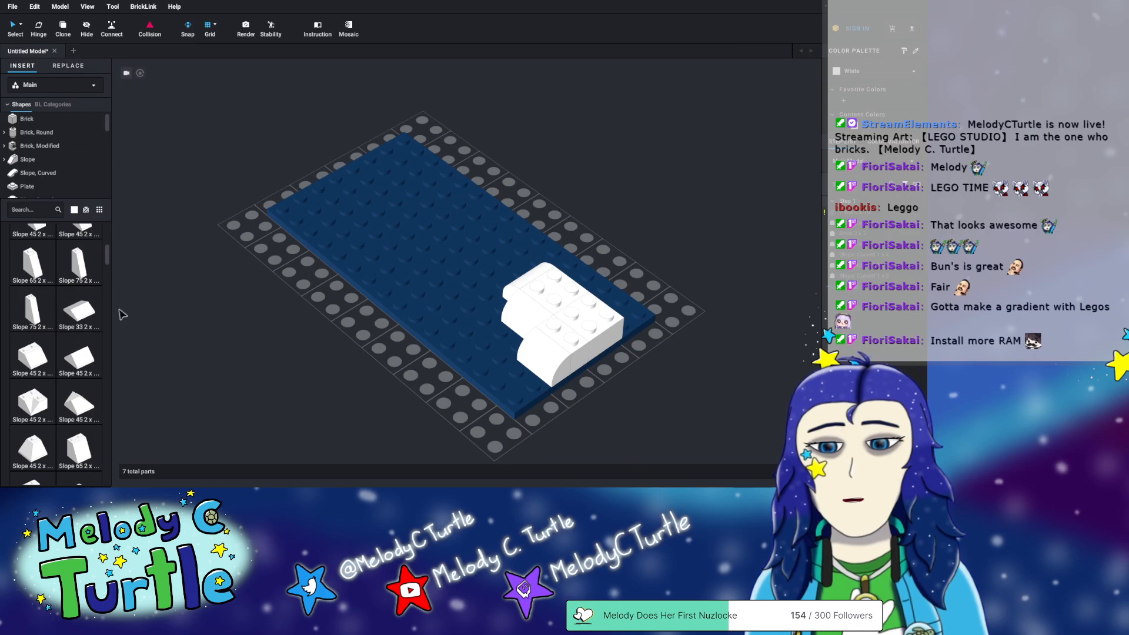
pyautogui.scroll(-5, 71, 325)
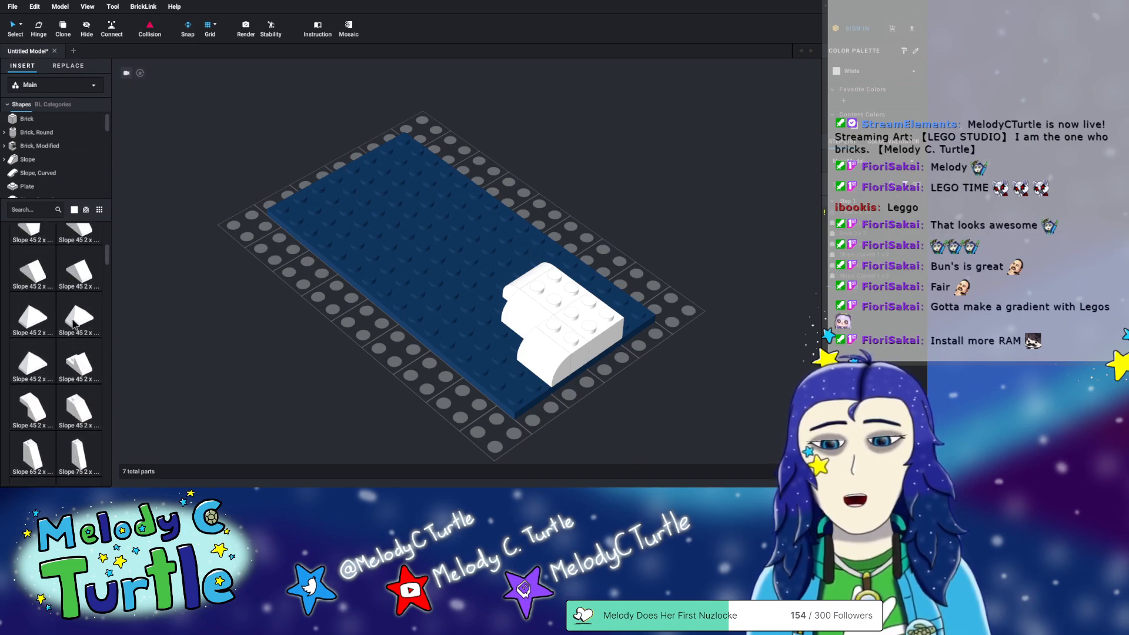
pyautogui.scroll(12, 73, 323)
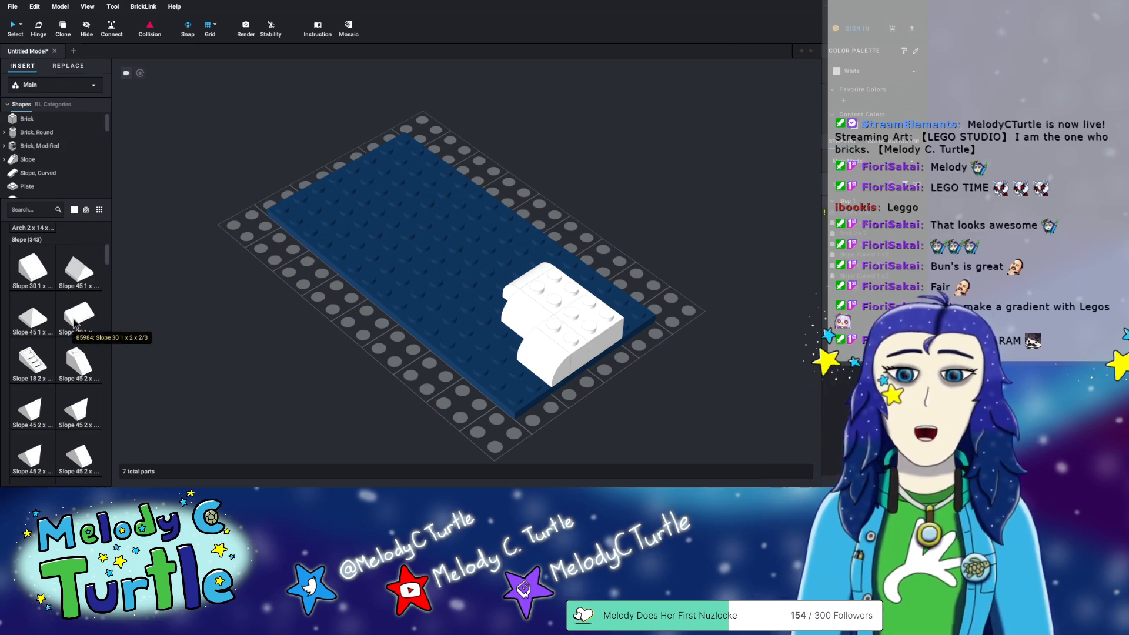
pyautogui.scroll(-5, 77, 306)
pyautogui.scroll(-6, 79, 288)
pyautogui.scroll(-5, 79, 288)
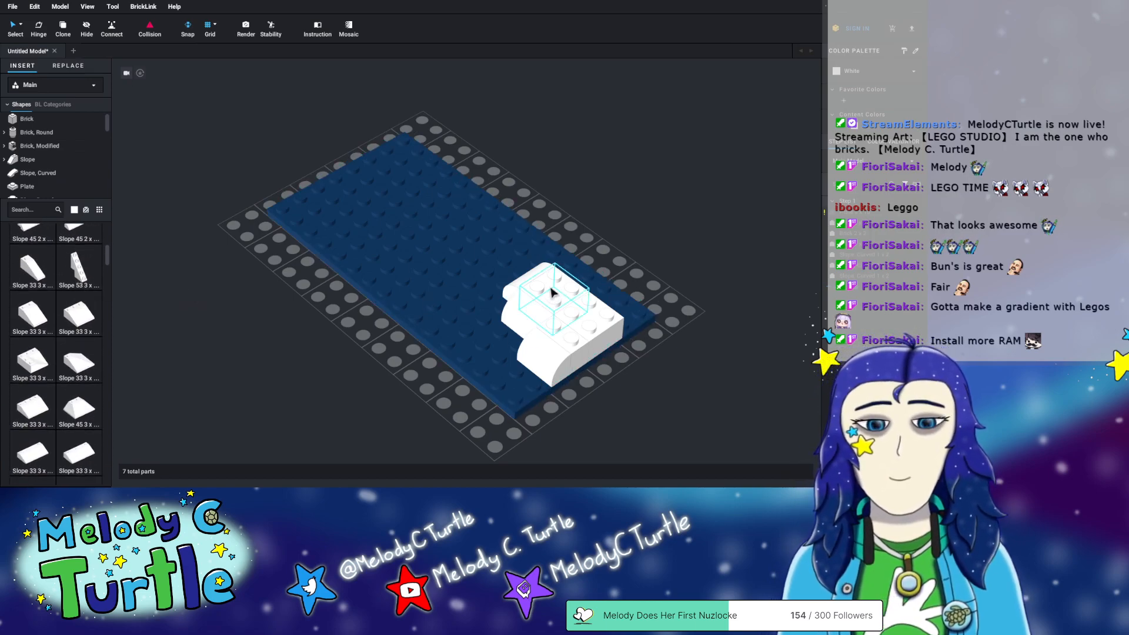
# - Move two white Slope, Curved 1 x 2 parts and the inner Brick 2 x 2 off the blue plate onto the grid beside it
pyautogui.moveTo(515, 306); pyautogui.dragTo(676, 220)
pyautogui.moveTo(529, 278); pyautogui.dragTo(629, 171)
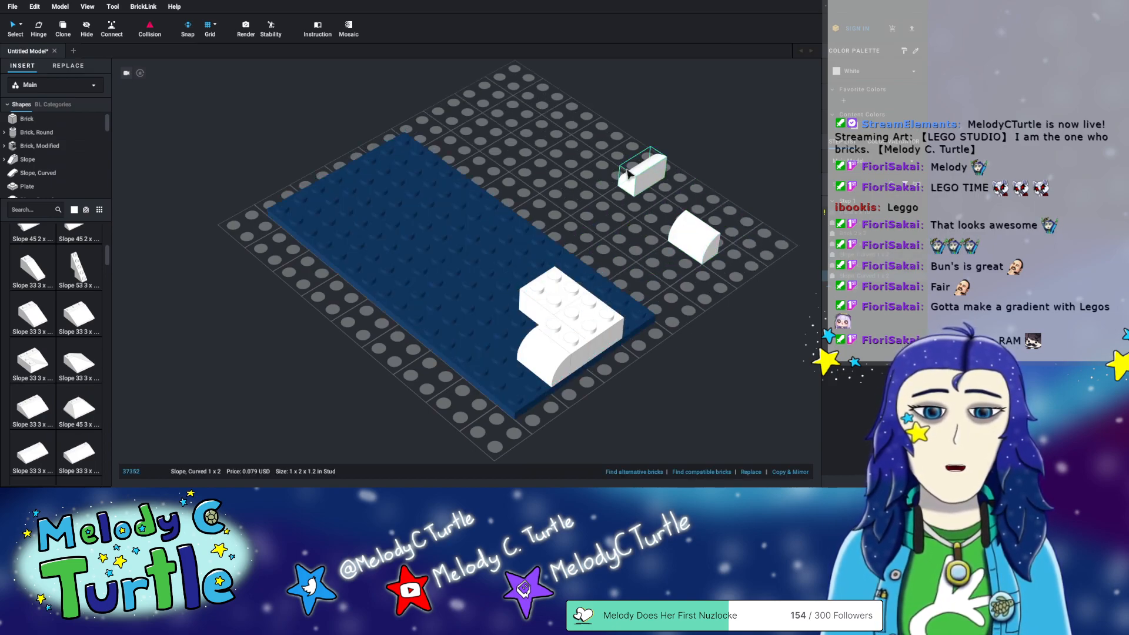
pyautogui.moveTo(543, 308); pyautogui.dragTo(738, 189)
# - Try a white Slope, Curved 1 x 4 with Rounded Ends on the blue plate beside the bricks and remove it
pyautogui.click(37, 172)
pyautogui.scroll(-1, 92, 293)
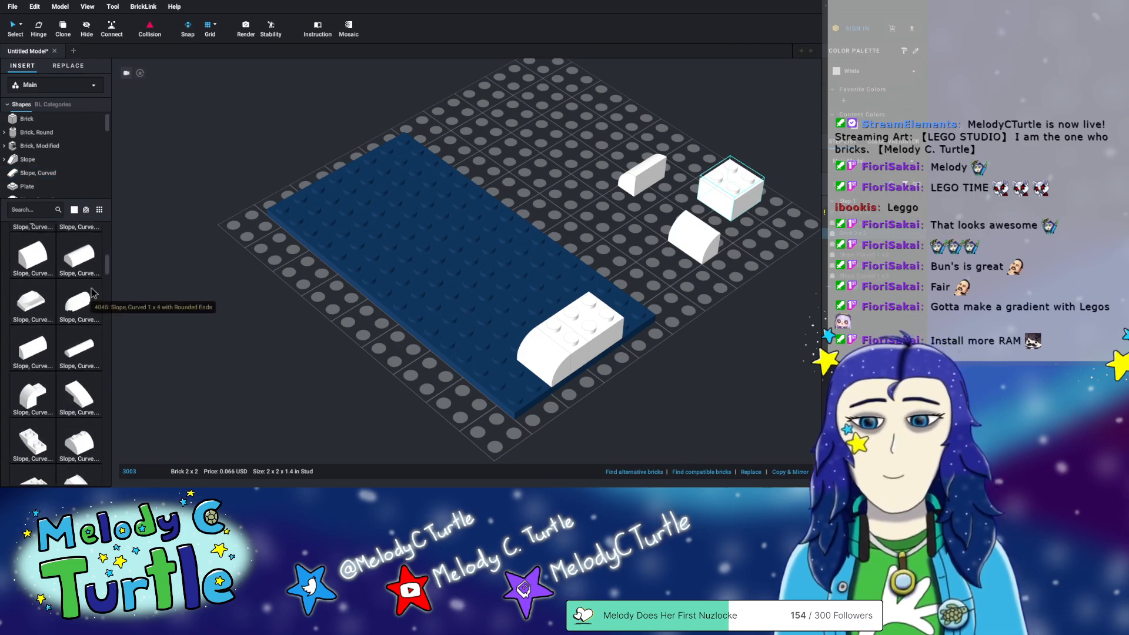
pyautogui.scroll(-2, 93, 293)
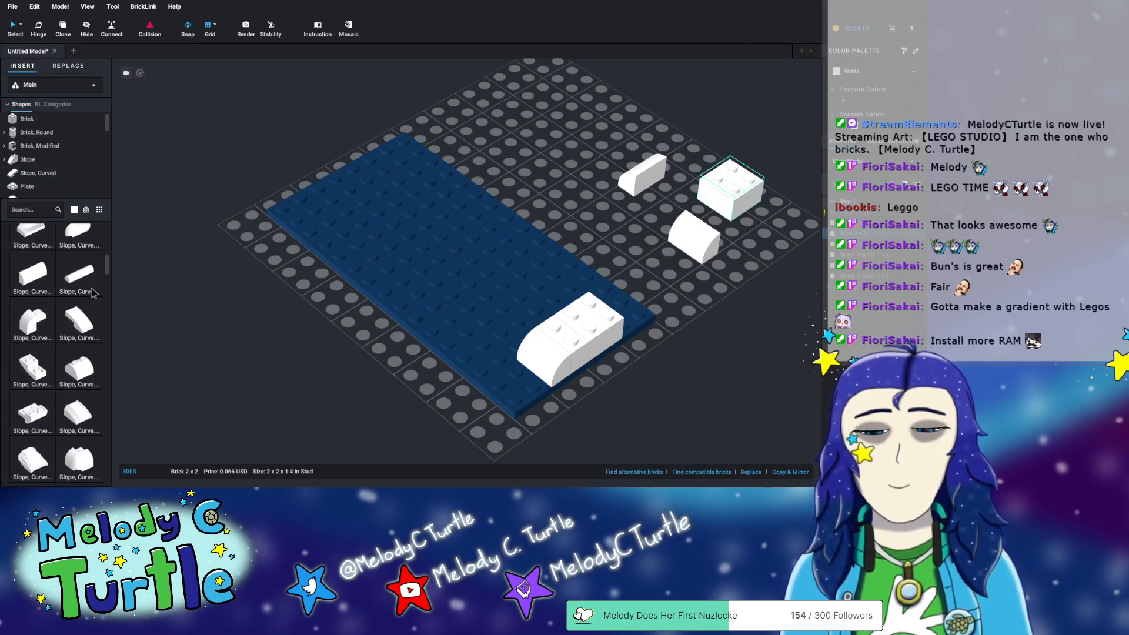
pyautogui.scroll(2, 37, 254)
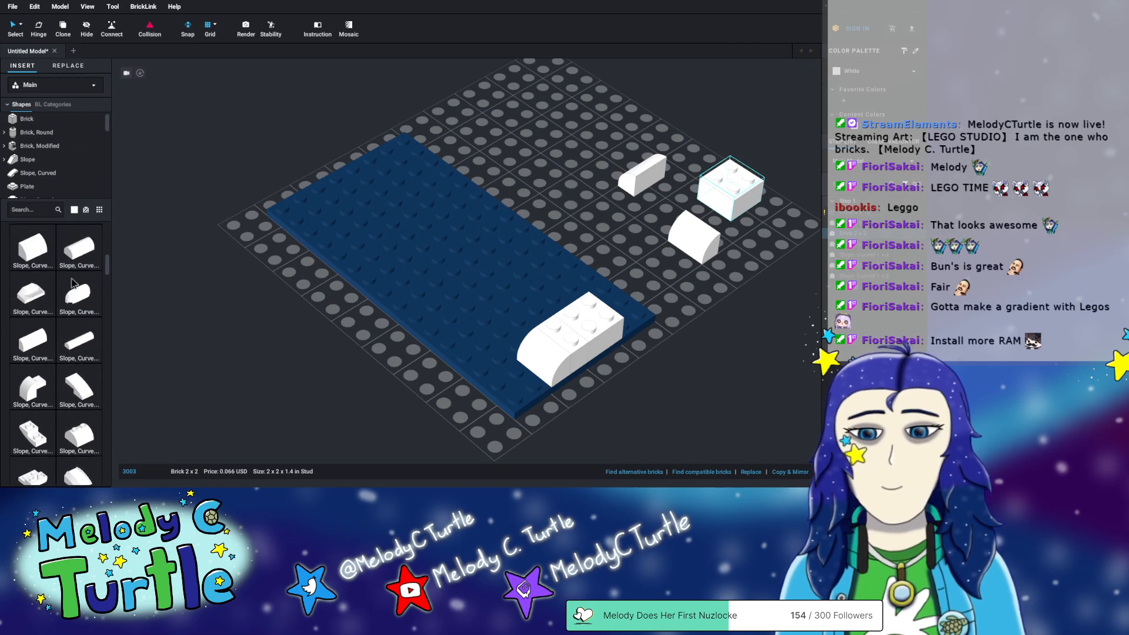
pyautogui.click(79, 302)
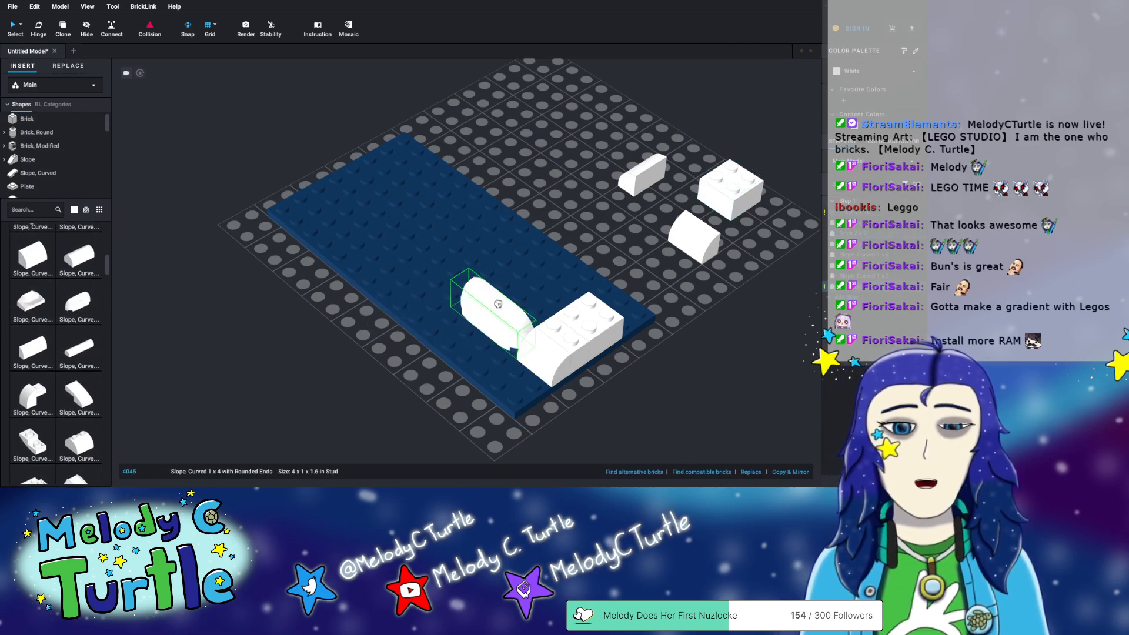
pyautogui.click(496, 302)
pyautogui.moveTo(546, 301)
pyautogui.mouseDown(button='right')
pyautogui.moveTo(557, 282)
pyautogui.moveTo(554, 296)
pyautogui.mouseUp(button='right')
pyautogui.press('Delete')
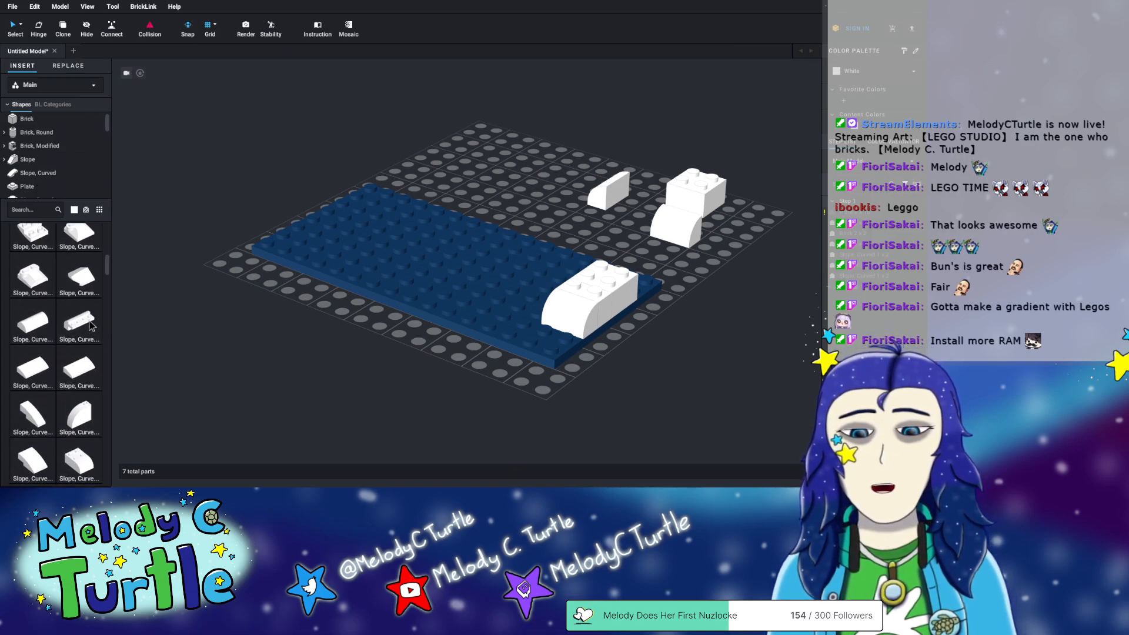
# - Try a white Slope, Curved 1 x 2 x 2/3 Wing End on the blue plate and remove it
pyautogui.scroll(-1, 87, 340)
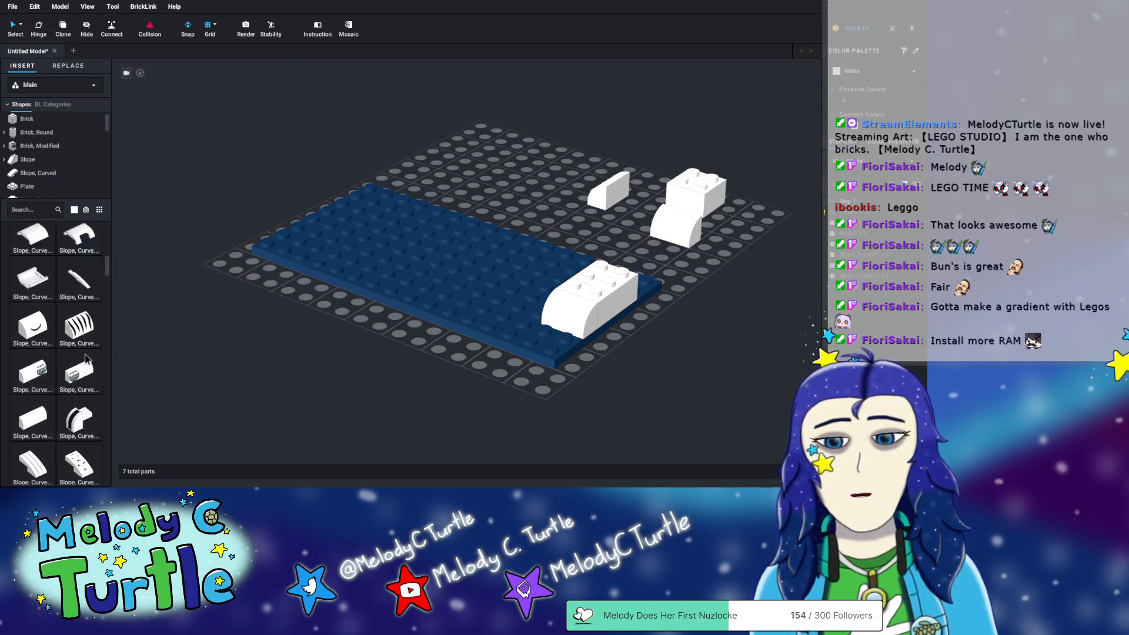
pyautogui.scroll(-2, 85, 358)
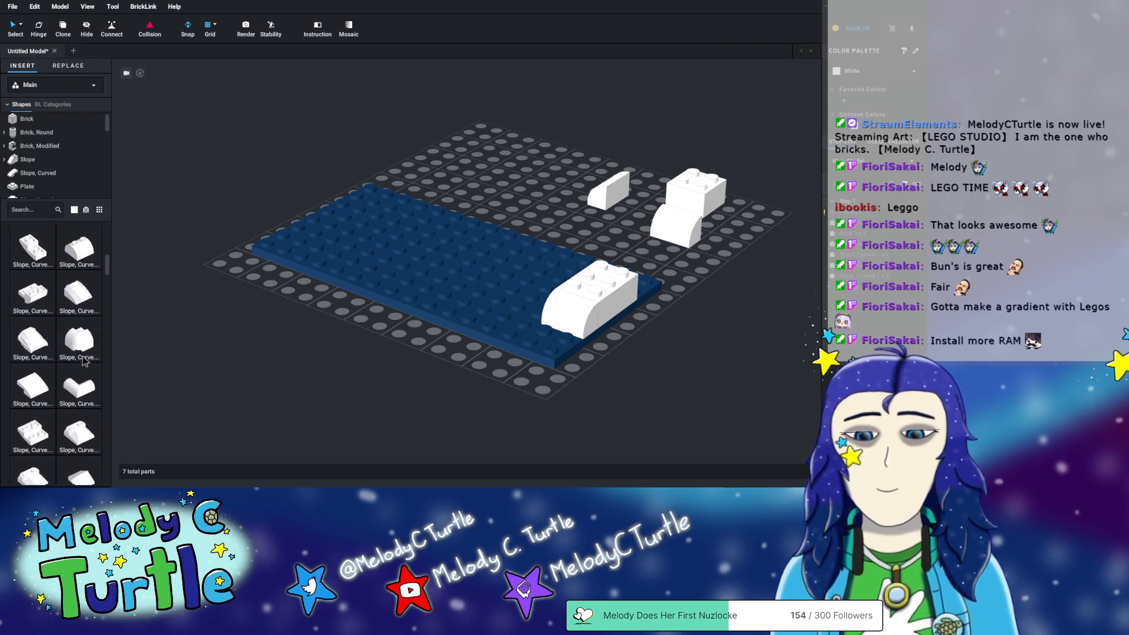
pyautogui.scroll(-3, 85, 362)
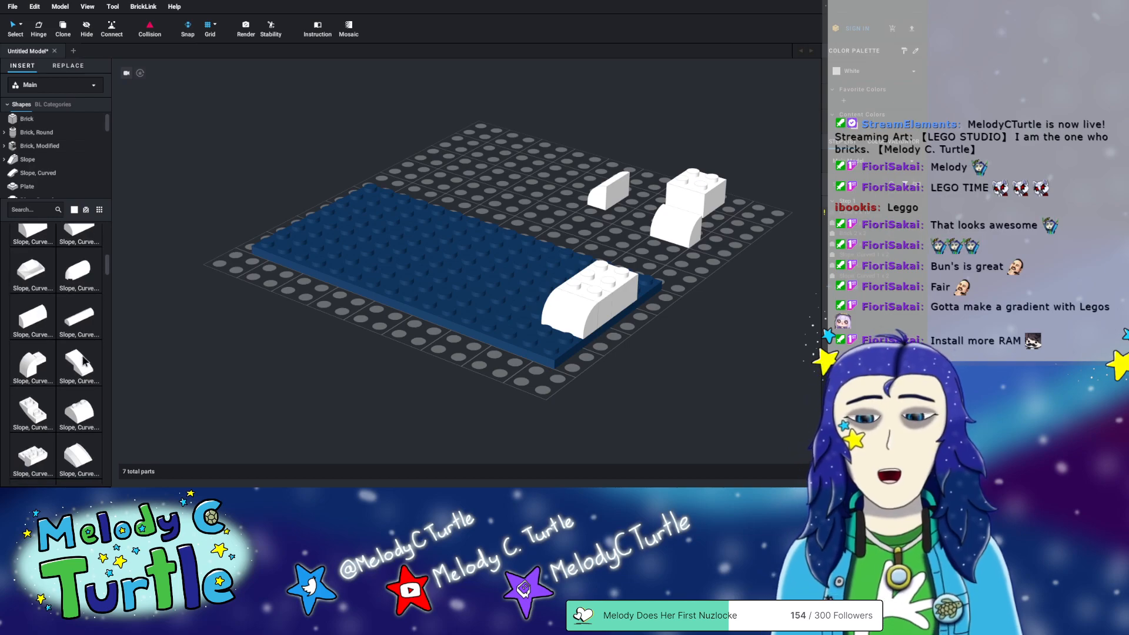
pyautogui.click(33, 272)
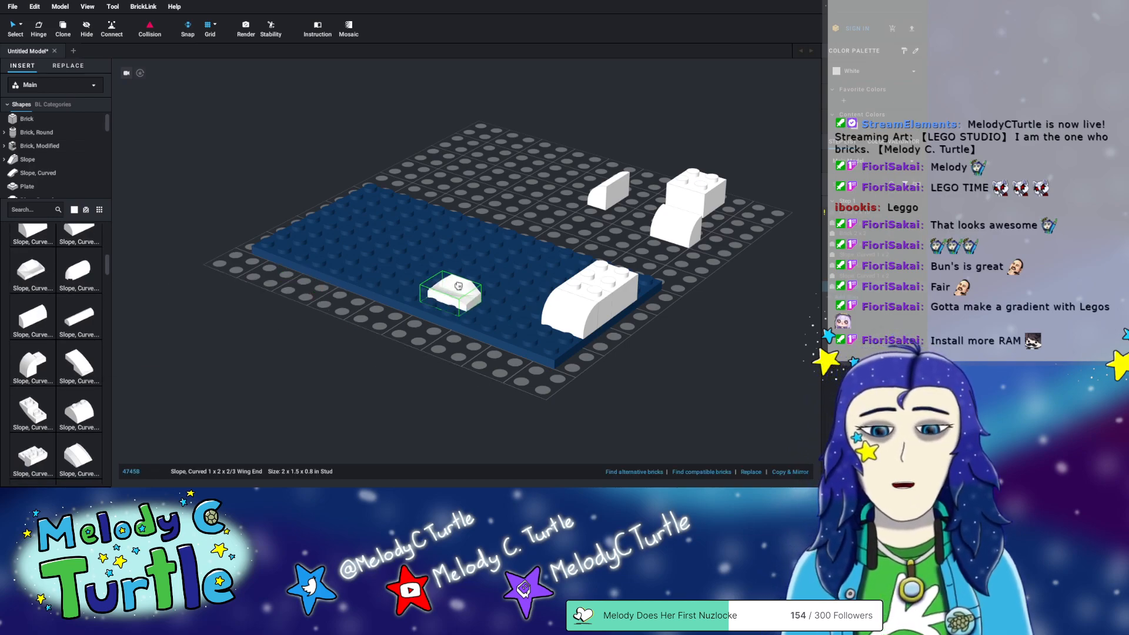
pyautogui.click(445, 291)
pyautogui.moveTo(447, 291); pyautogui.dragTo(405, 285, button='right')
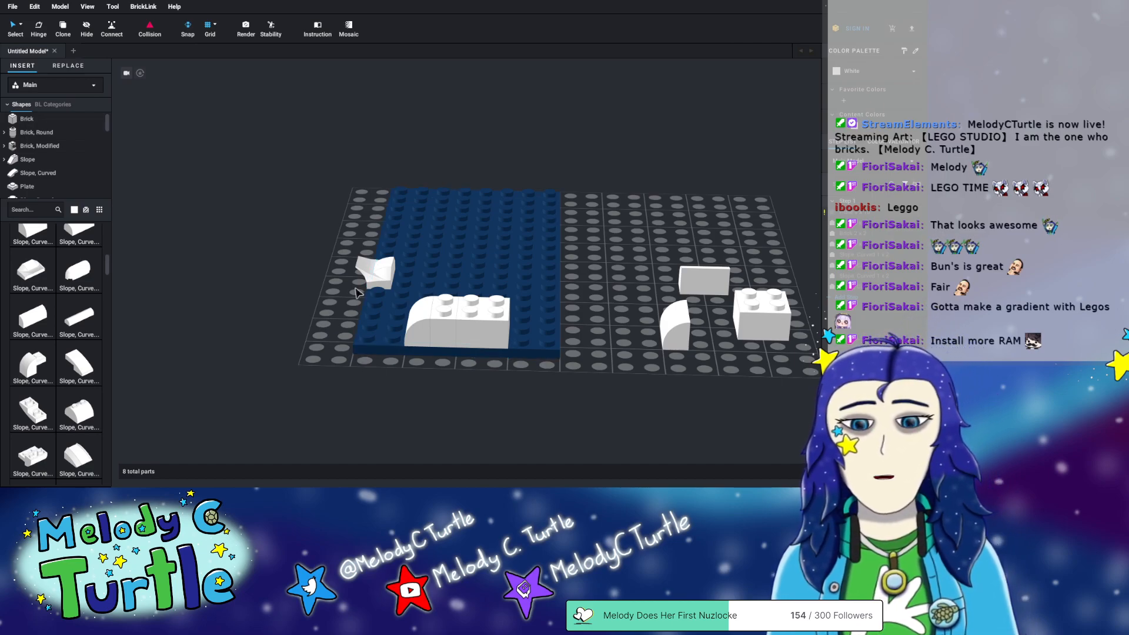
pyautogui.click(370, 271)
pyautogui.press('Delete')
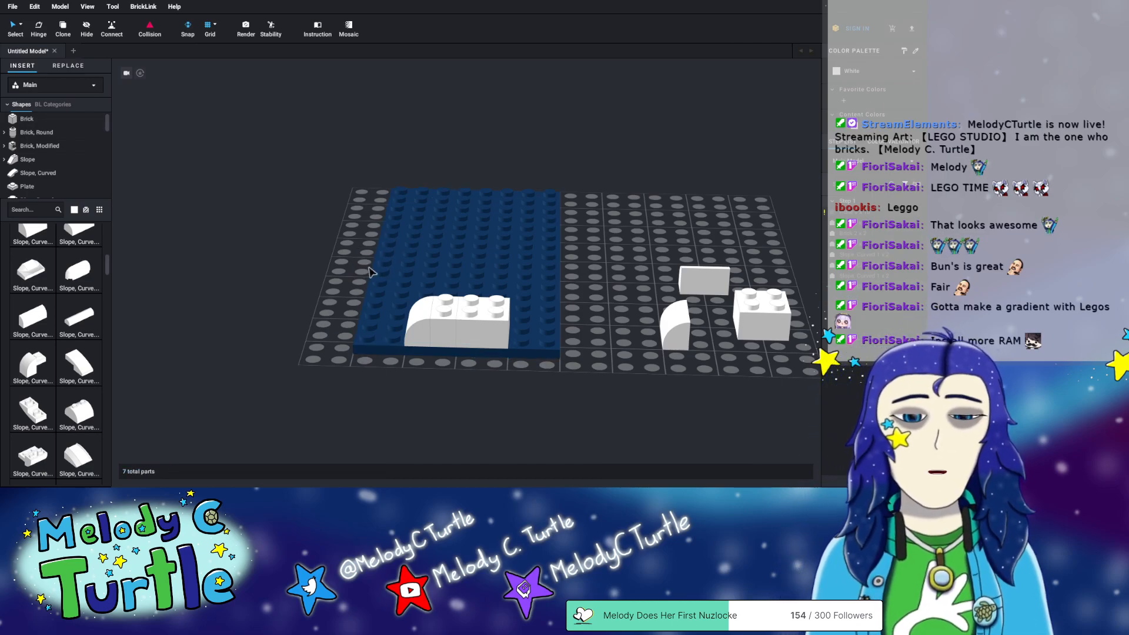
# - Add a white Slope, Curved 2 x 2 x 1 1/3 Corner Round with Recessed Stud, standing clear of the bricks on the blue plate
pyautogui.moveTo(351, 196); pyautogui.dragTo(353, 220, button='right')
pyautogui.scroll(-3, 36, 316)
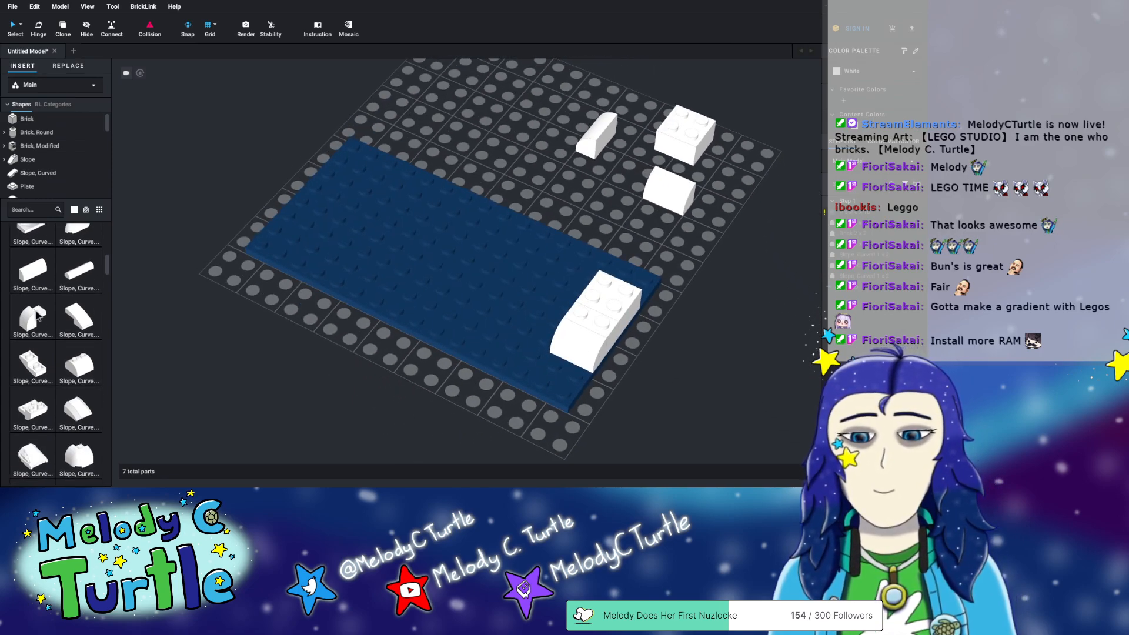
pyautogui.moveTo(92, 417); pyautogui.dragTo(573, 279)
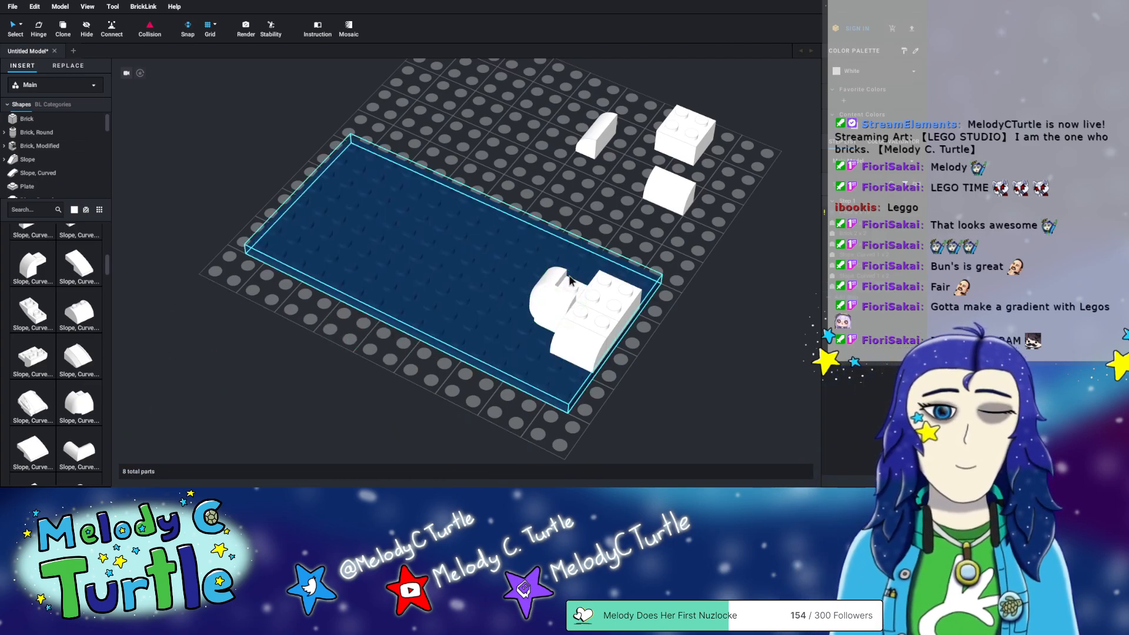
pyautogui.moveTo(646, 276); pyautogui.dragTo(505, 347, button='right')
pyautogui.click(495, 349)
pyautogui.moveTo(495, 349); pyautogui.dragTo(489, 332)
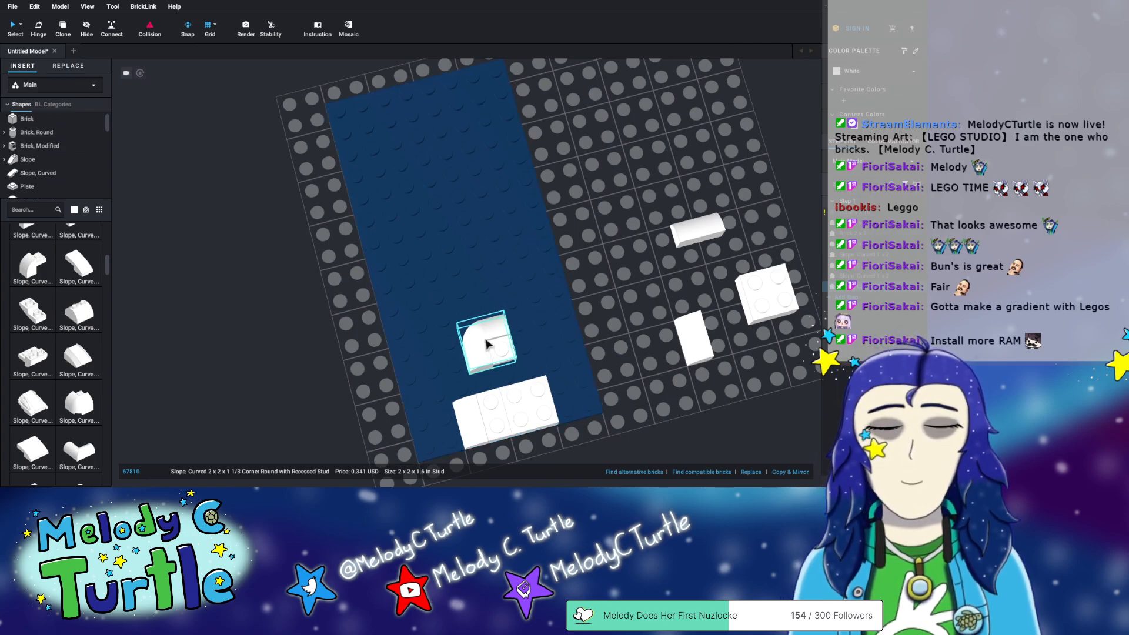
pyautogui.moveTo(487, 343); pyautogui.dragTo(509, 330)
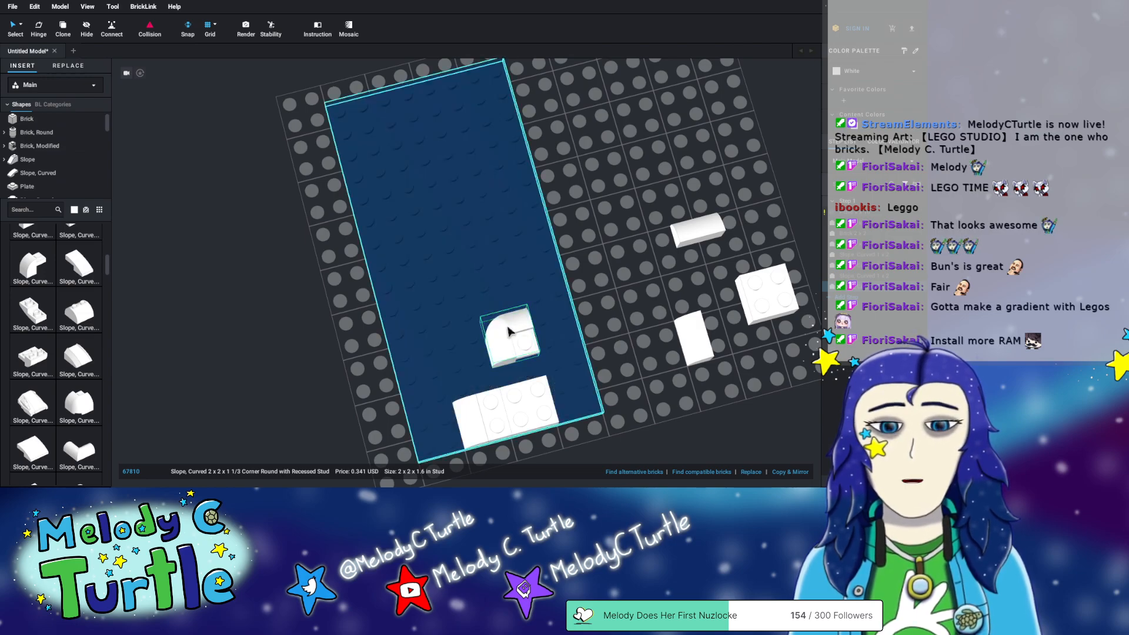
# - Move the Corner Round slope against the side of the white Brick 2 x 2 and check the fit
pyautogui.moveTo(643, 343); pyautogui.dragTo(593, 305, button='right')
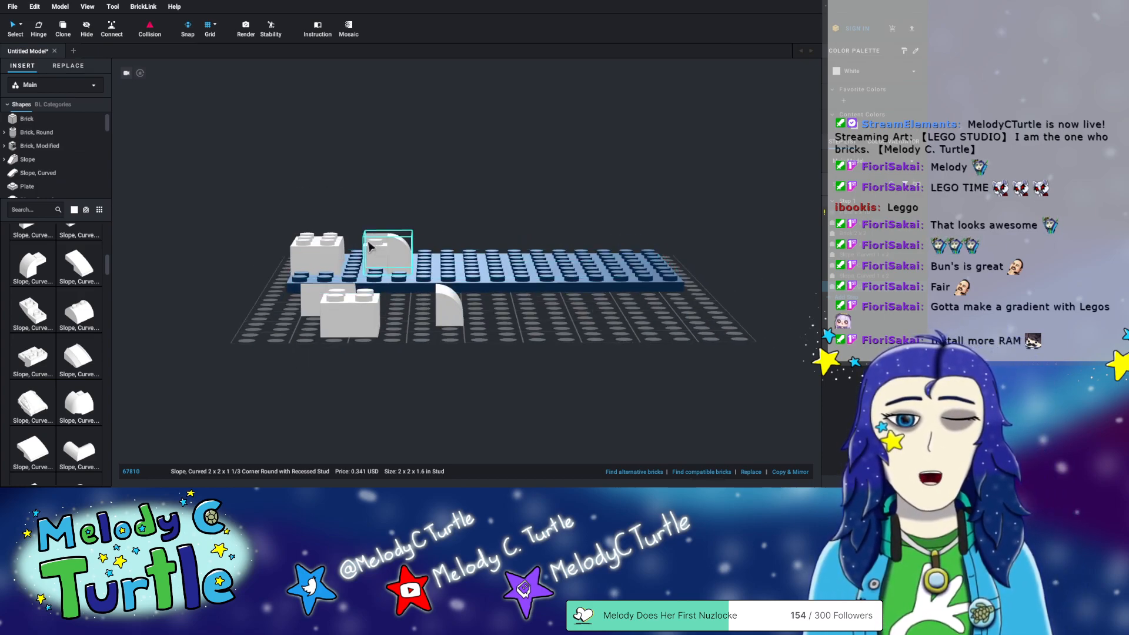
pyautogui.moveTo(406, 375); pyautogui.dragTo(364, 352, button='right')
pyautogui.moveTo(465, 343); pyautogui.dragTo(464, 360, button='right')
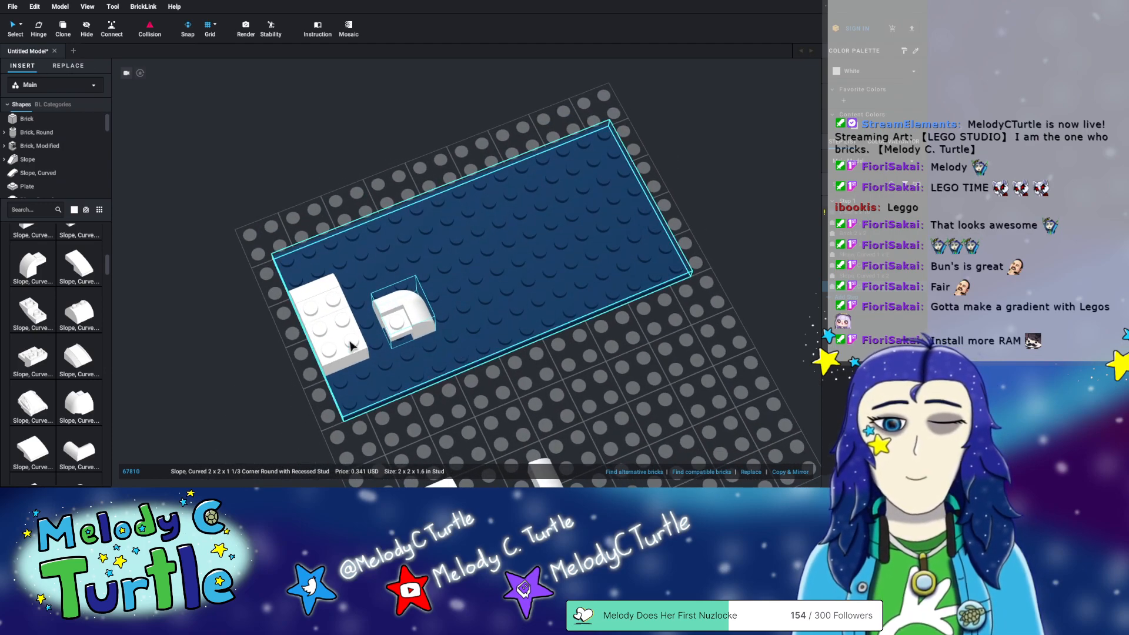
pyautogui.moveTo(298, 397); pyautogui.dragTo(264, 399, button='right')
pyautogui.moveTo(403, 312); pyautogui.dragTo(379, 312)
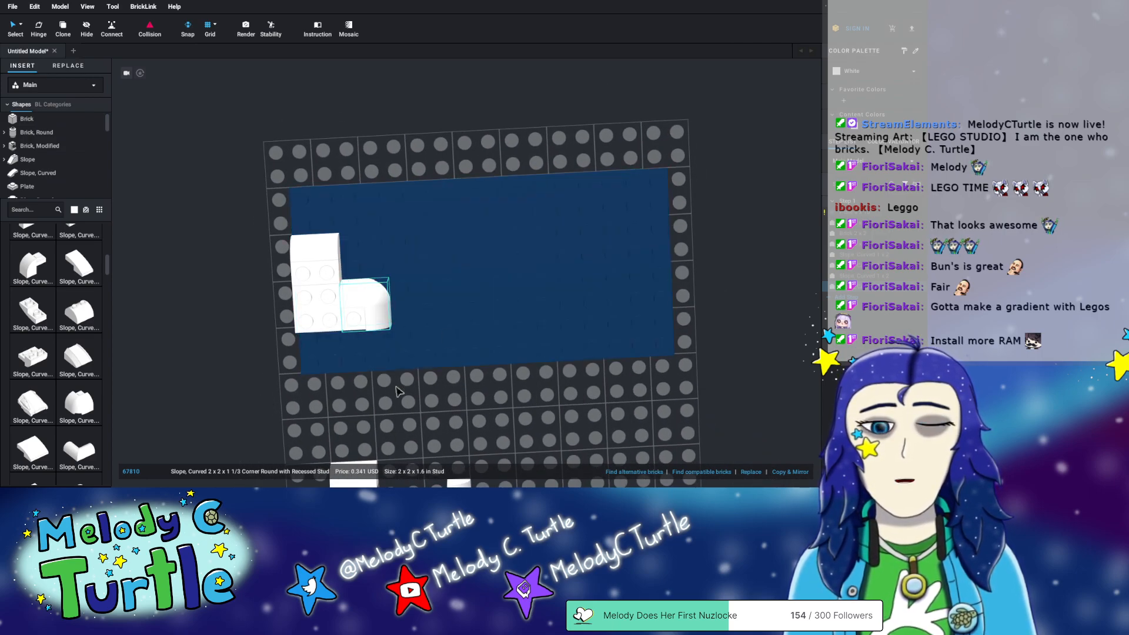
# - Move the remaining curved slope, Brick 1 x 2 and Brick 2 x 2 off the blue plate, leaving only the Corner Round slope
pyautogui.moveTo(361, 406); pyautogui.dragTo(388, 400, button='right')
pyautogui.moveTo(369, 396); pyautogui.dragTo(672, 283)
pyautogui.moveTo(388, 404); pyautogui.dragTo(742, 291)
pyautogui.moveTo(490, 395); pyautogui.dragTo(767, 355)
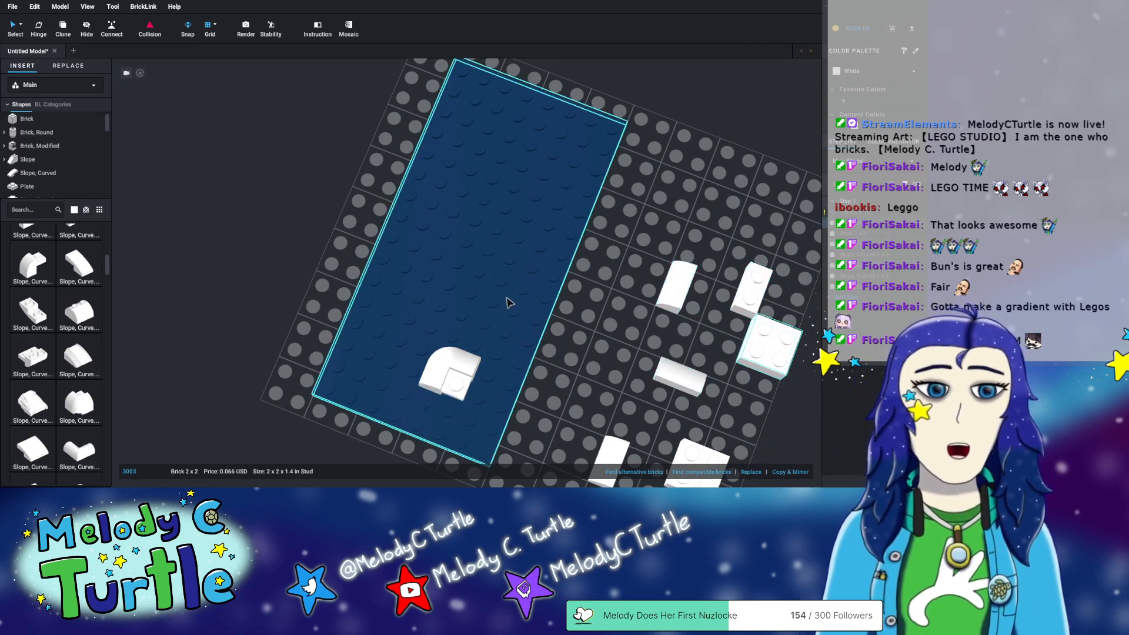
pyautogui.moveTo(496, 350); pyautogui.dragTo(584, 383, button='right')
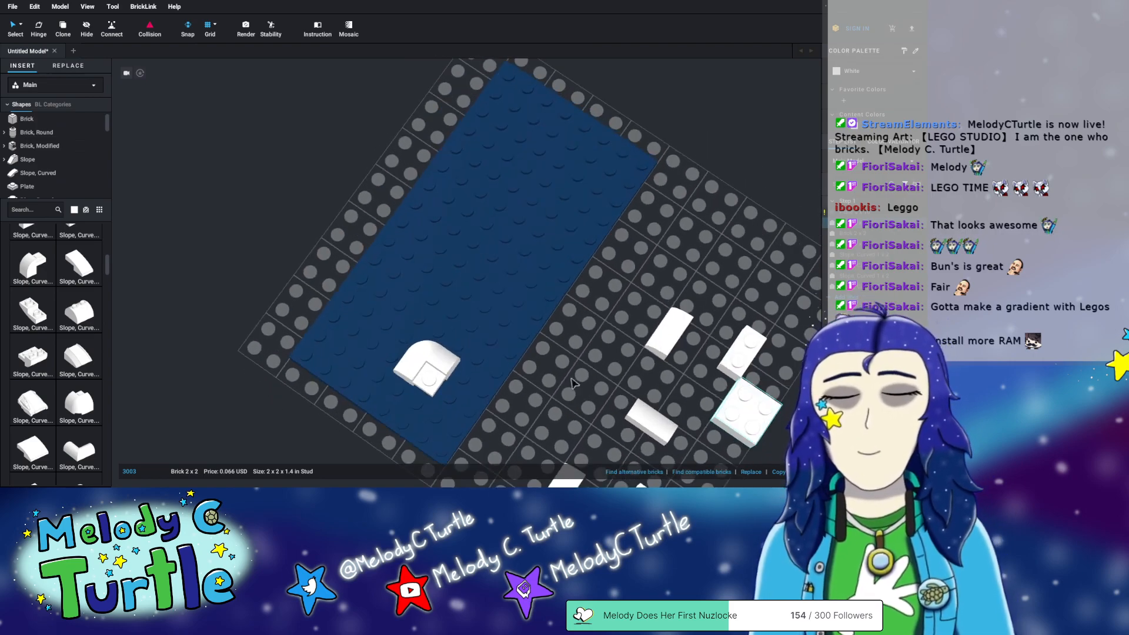
pyautogui.scroll(1, 63, 331)
pyautogui.click(37, 289)
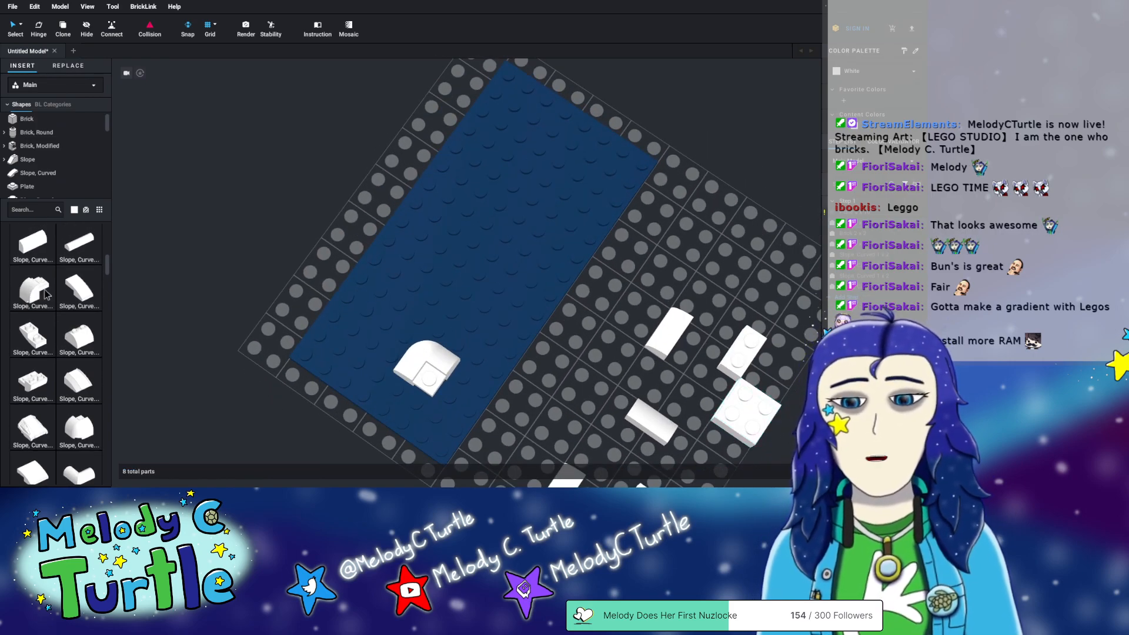
pyautogui.click(461, 374)
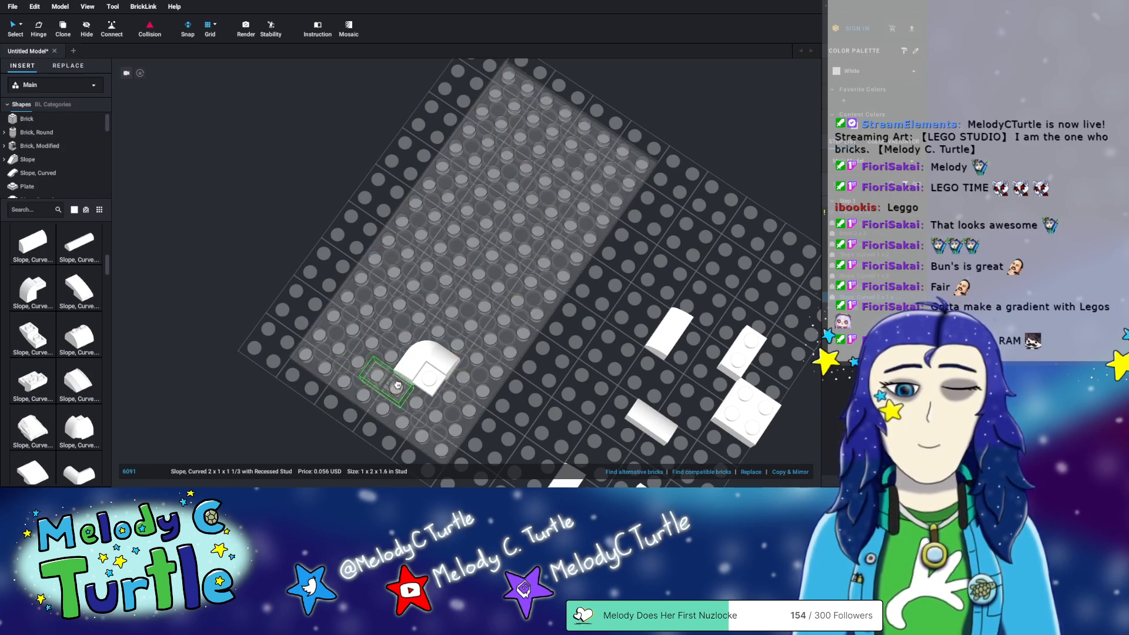
pyautogui.press('Escape')
# - Move the Corner Round slope onto the grid beside the plate and place a white Slope, Curved 2 x 1 x 1 1/3 with Recessed Stud against it
pyautogui.moveTo(582, 377); pyautogui.dragTo(602, 357, button='right')
pyautogui.moveTo(497, 311); pyautogui.dragTo(273, 249)
pyautogui.moveTo(235, 321); pyautogui.dragTo(243, 320, button='right')
pyautogui.moveTo(247, 310); pyautogui.dragTo(324, 307, button='middle')
pyautogui.click(29, 294)
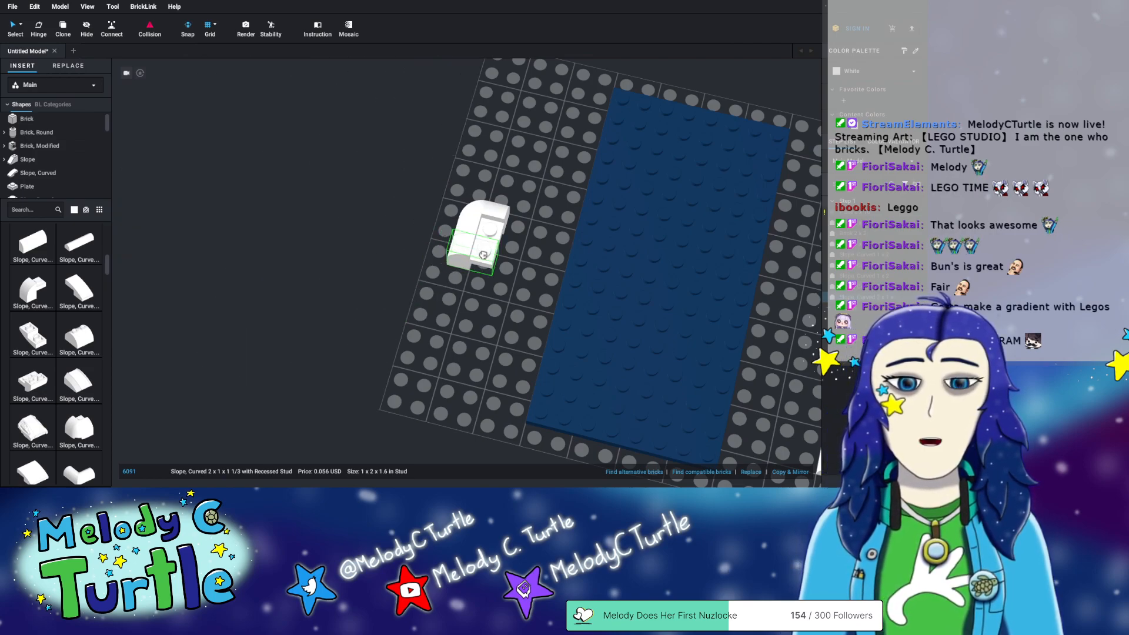
pyautogui.click(483, 254)
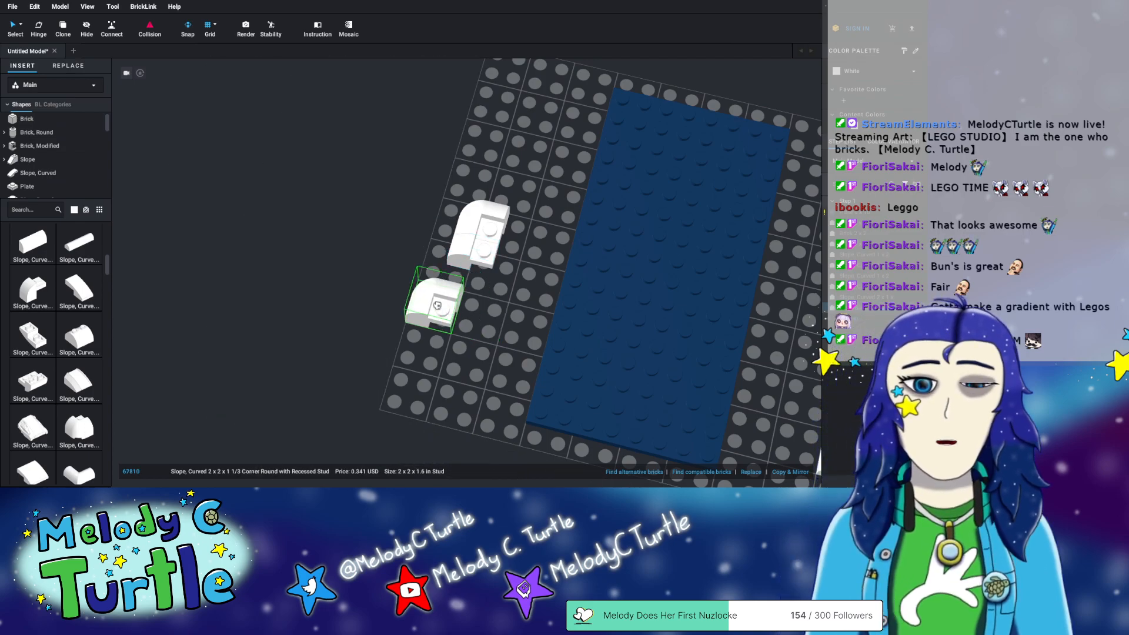
# - Place a second white Corner Round slope diagonally next to the first pair and set a recessed-stud Slope, Curved 2 x 1 x 1 1/3 against it
pyautogui.click(433, 288)
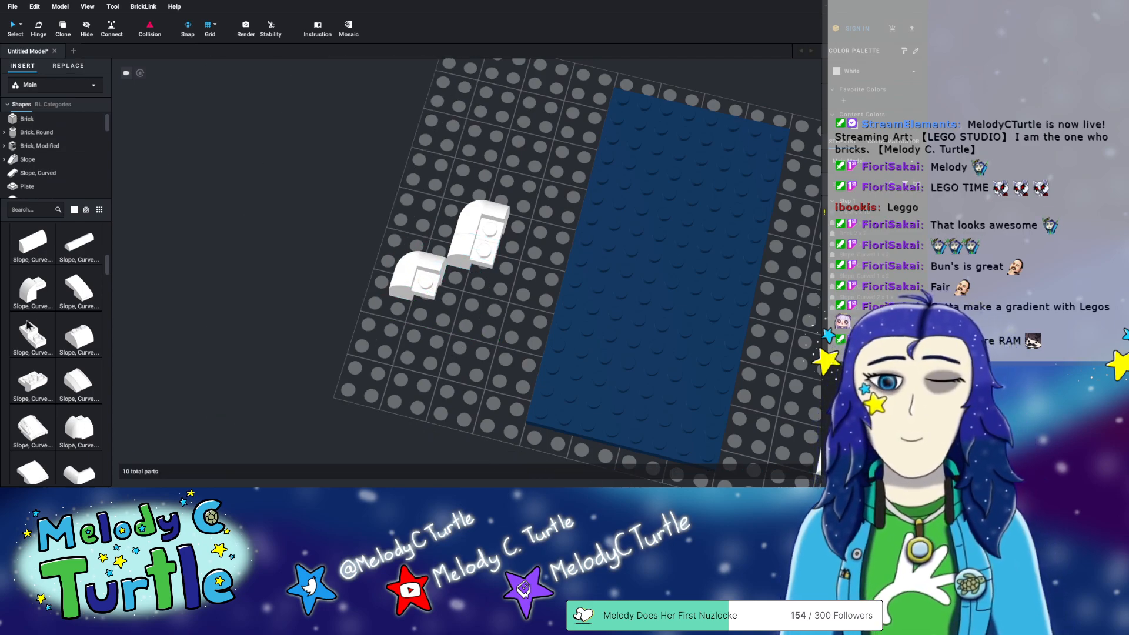
pyautogui.click(38, 294)
pyautogui.click(421, 310)
pyautogui.moveTo(506, 340); pyautogui.dragTo(398, 329, button='right')
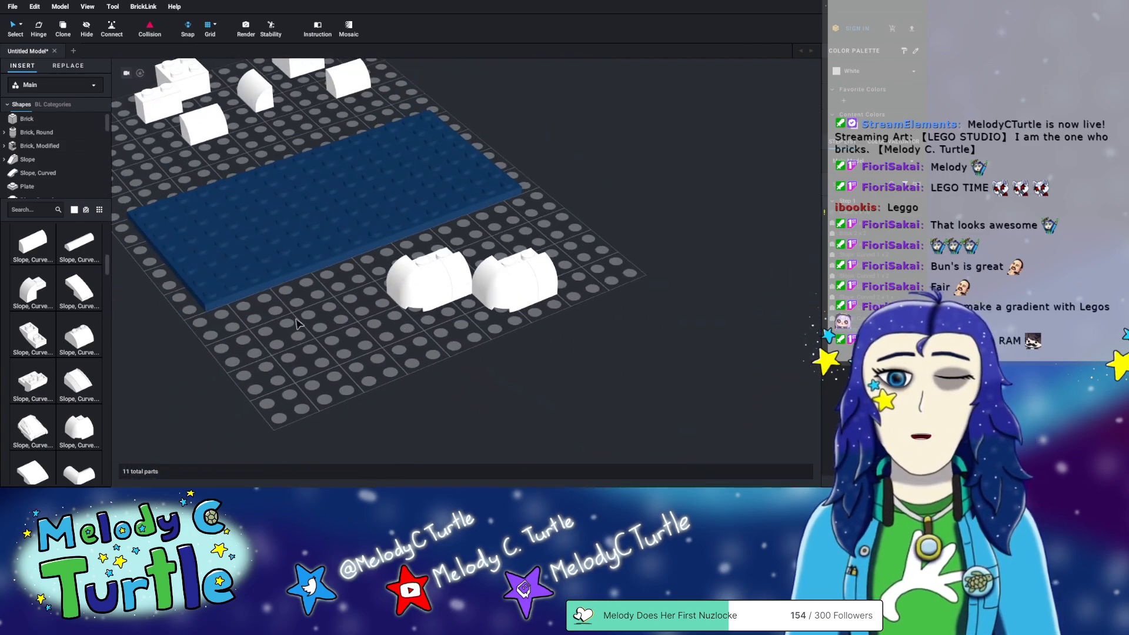
# - Add a white Slope, Curved 2 x 2 x 2/3 Double Corner at the inner corner between the two slope pairs
pyautogui.scroll(-3, 47, 344)
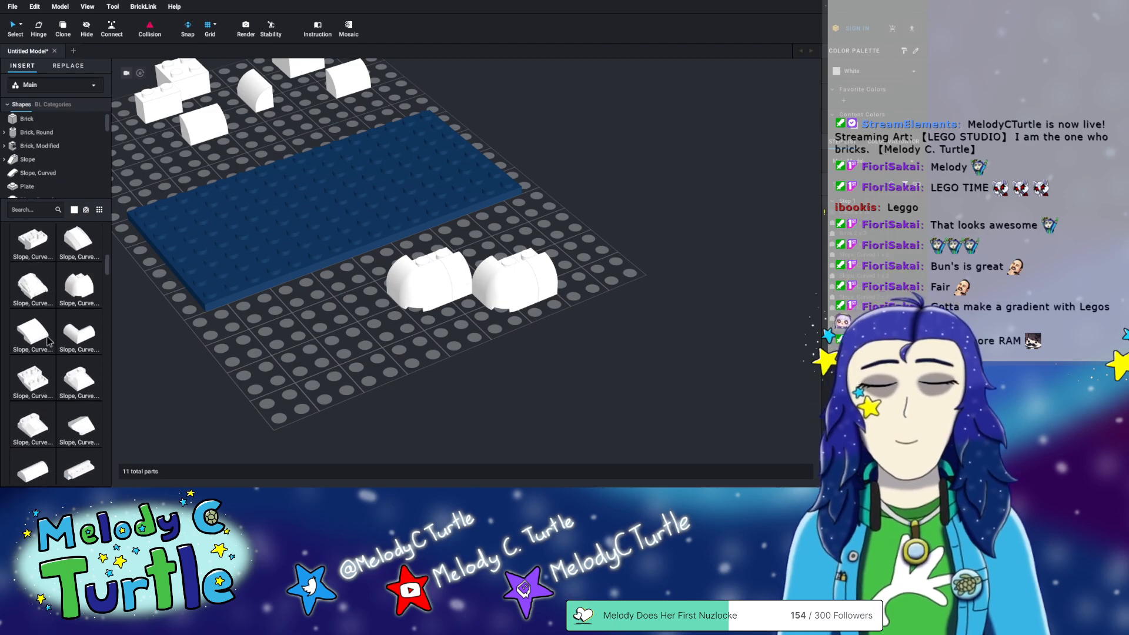
pyautogui.moveTo(457, 361); pyautogui.dragTo(480, 310, button='right')
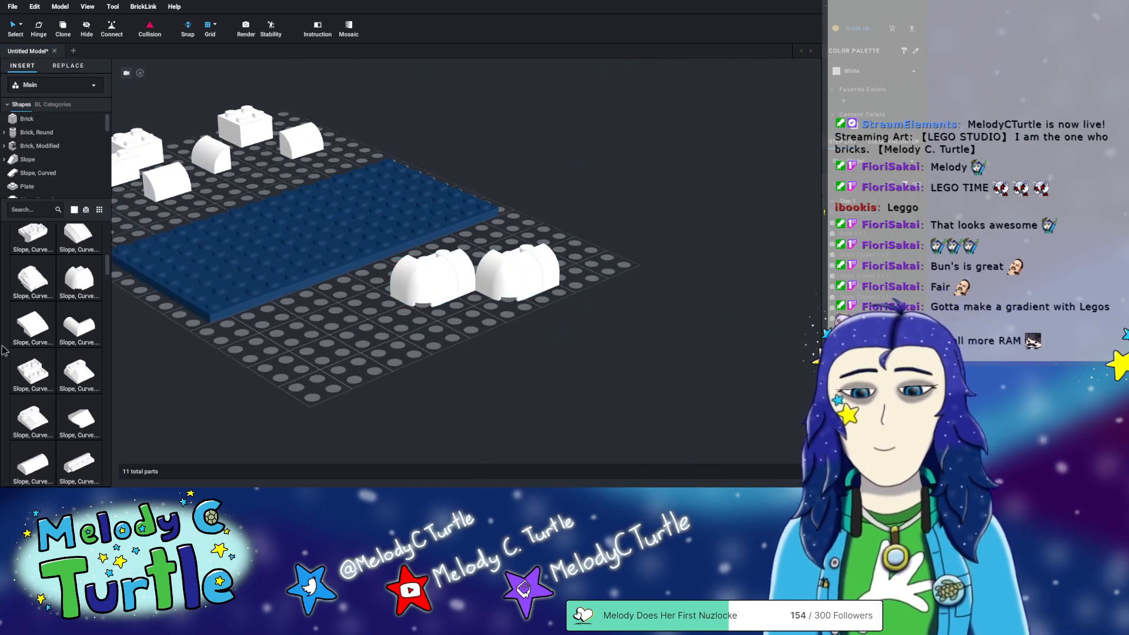
pyautogui.scroll(-3, 67, 342)
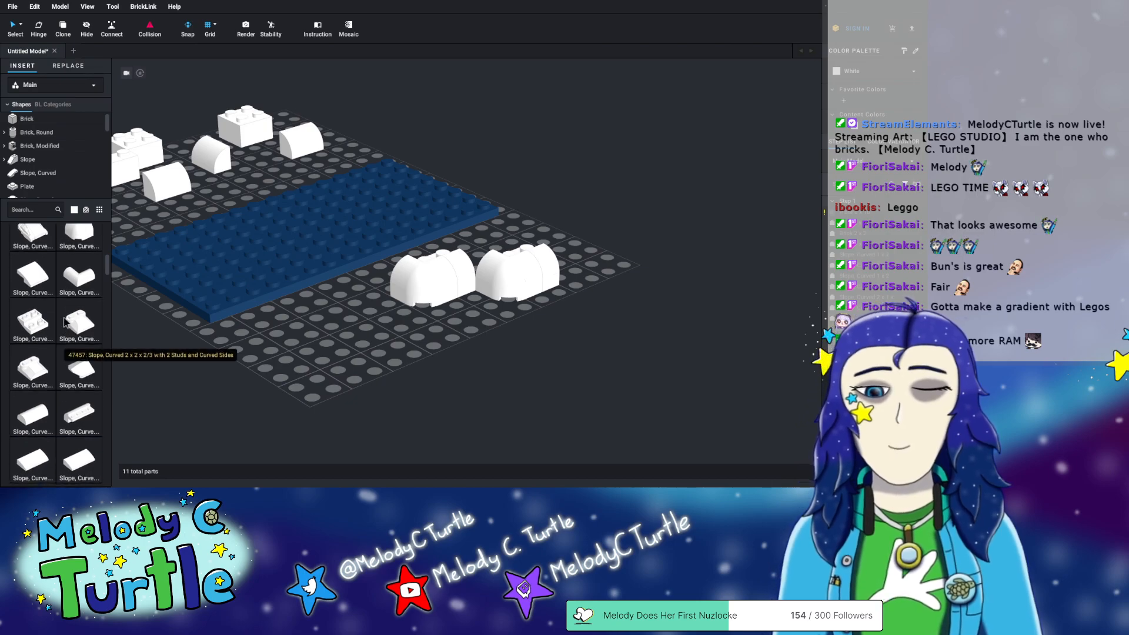
pyautogui.moveTo(388, 360); pyautogui.dragTo(259, 381, button='right')
pyautogui.click(77, 279)
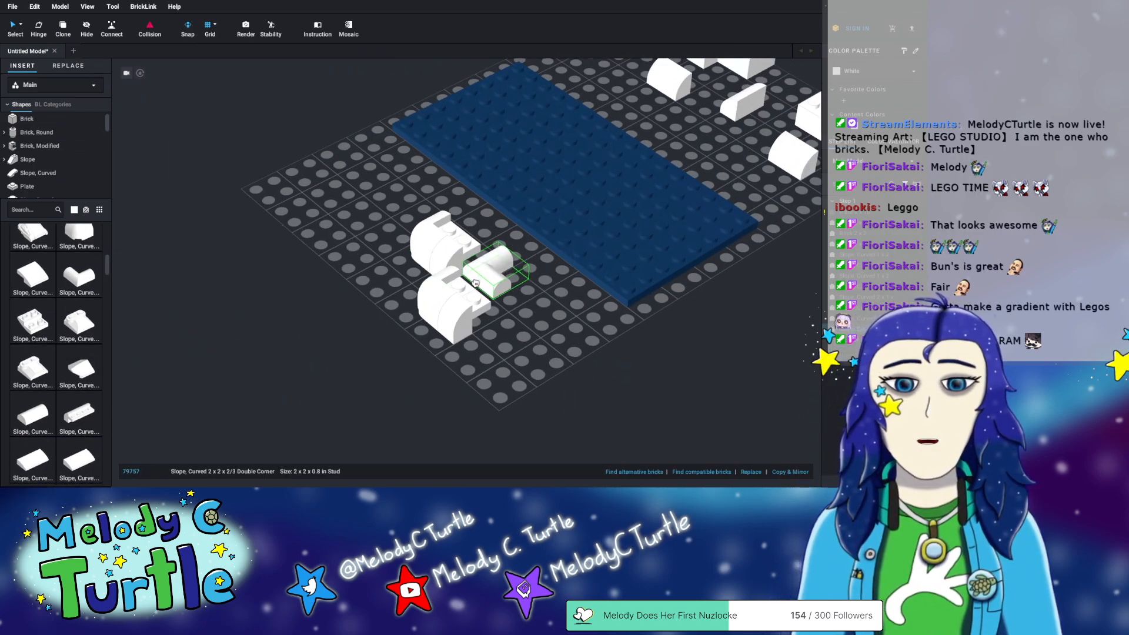
pyautogui.click(474, 284)
pyautogui.moveTo(474, 284); pyautogui.dragTo(403, 256, button='right')
# - Move the Double Corner slope onto the grid clear of the two slope pairs
pyautogui.click(431, 263)
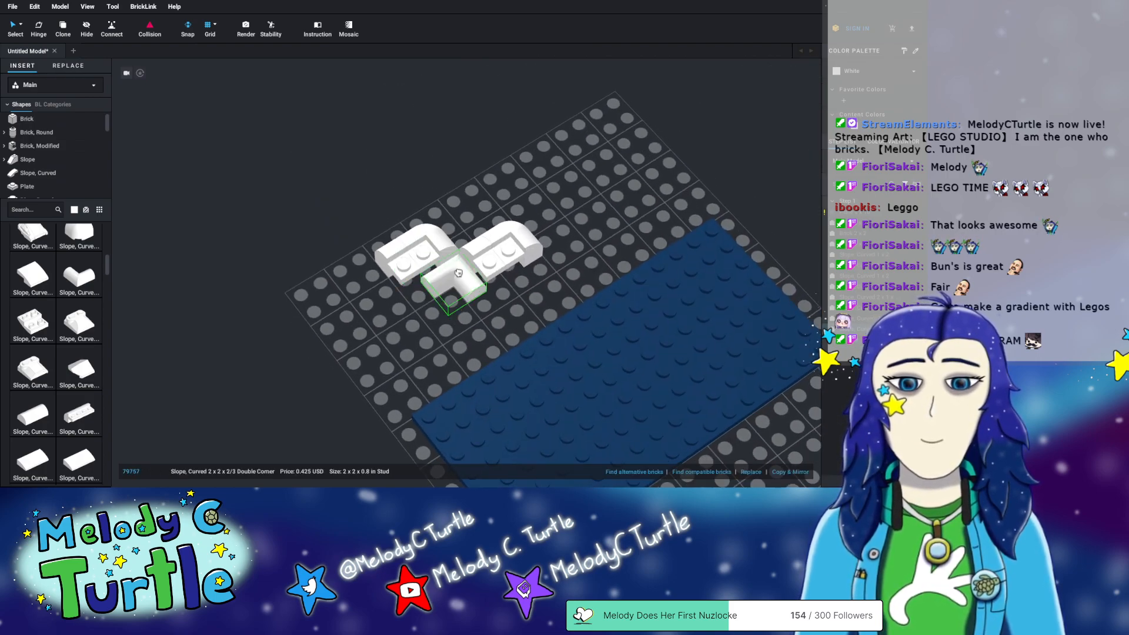
pyautogui.moveTo(460, 276); pyautogui.dragTo(377, 354, button='right')
pyautogui.moveTo(472, 286); pyautogui.dragTo(362, 168)
pyautogui.moveTo(365, 241); pyautogui.dragTo(569, 351, button='right')
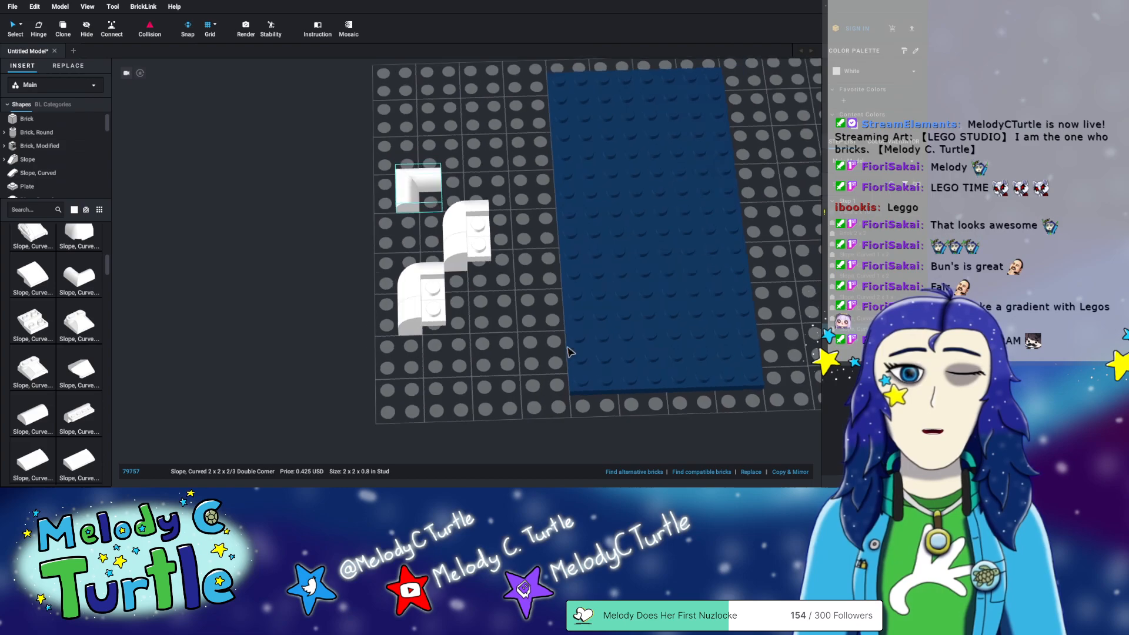
# - Place a white Brick 1 x 1 at the inner corner of the slope pairs and set the Double Corner slope on top
pyautogui.click(21, 121)
pyautogui.click(29, 269)
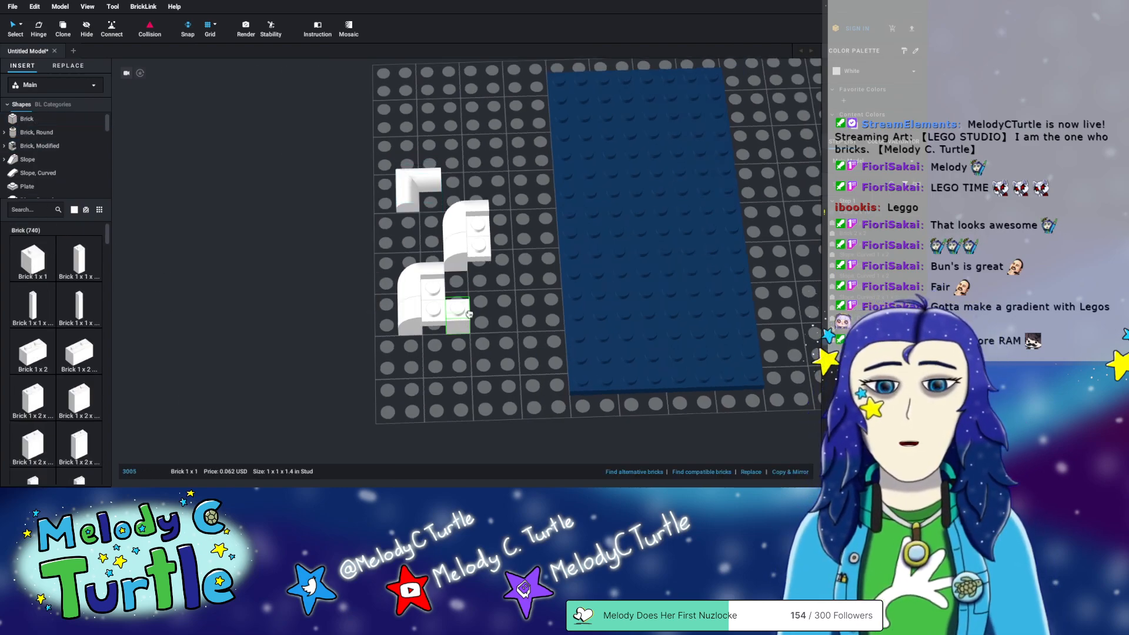
pyautogui.moveTo(464, 335); pyautogui.dragTo(517, 321, button='right')
pyautogui.moveTo(330, 262); pyautogui.dragTo(472, 251)
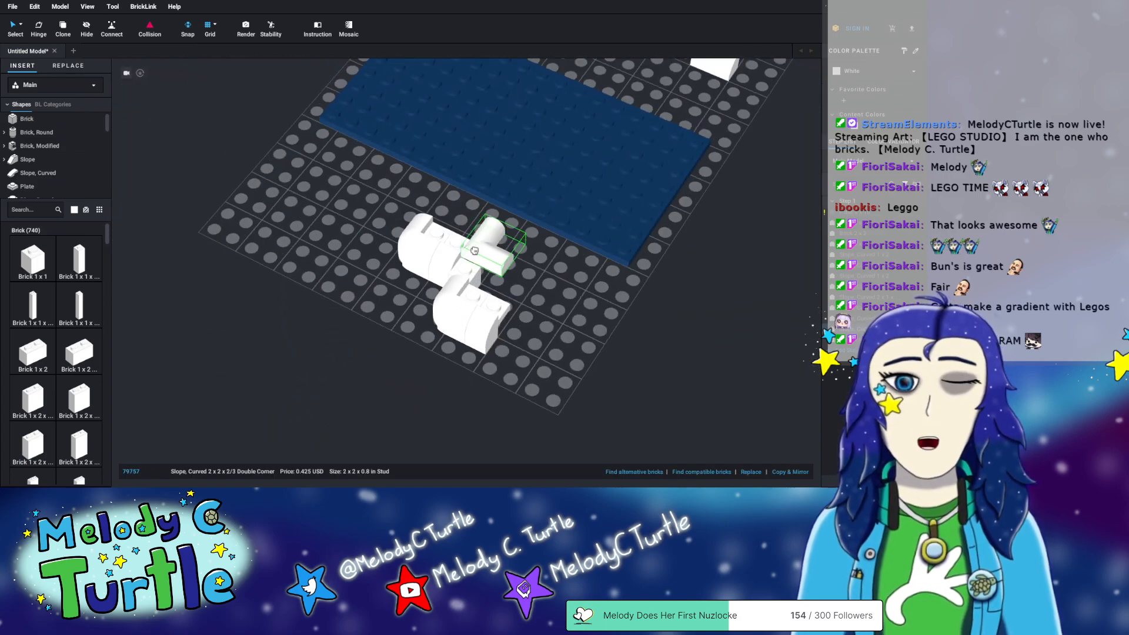
pyautogui.moveTo(598, 352); pyautogui.dragTo(687, 217, button='right')
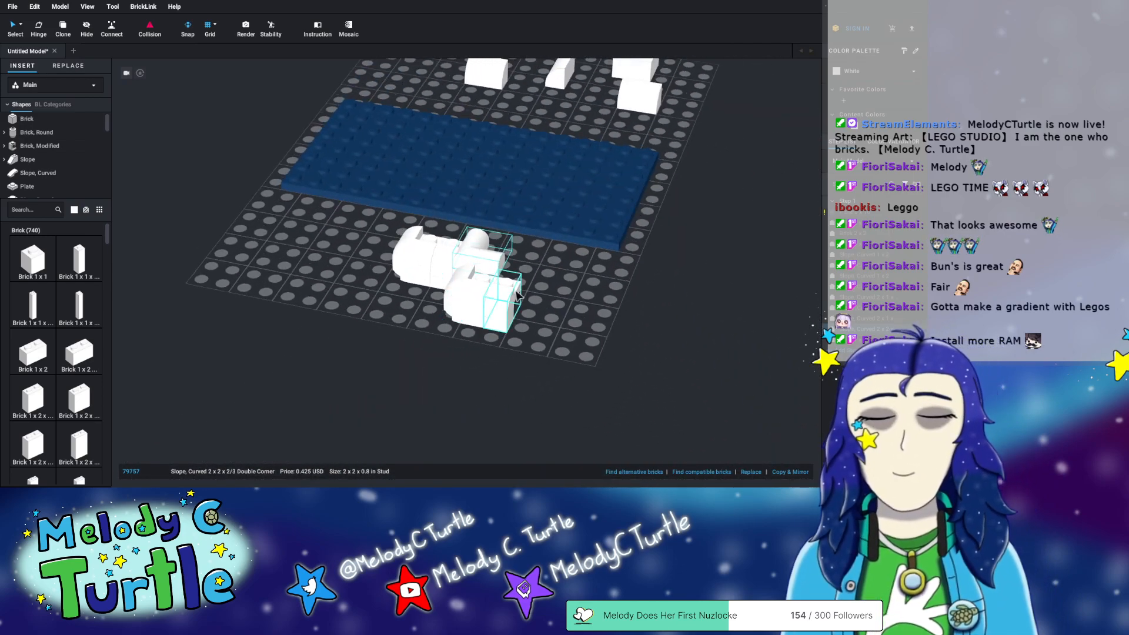
# - Delete the spare white bricks and curved slopes lying on the far side of the blue plate
pyautogui.moveTo(639, 275); pyautogui.dragTo(601, 266, button='right')
pyautogui.click(601, 265)
pyautogui.moveTo(605, 264); pyautogui.dragTo(313, 88)
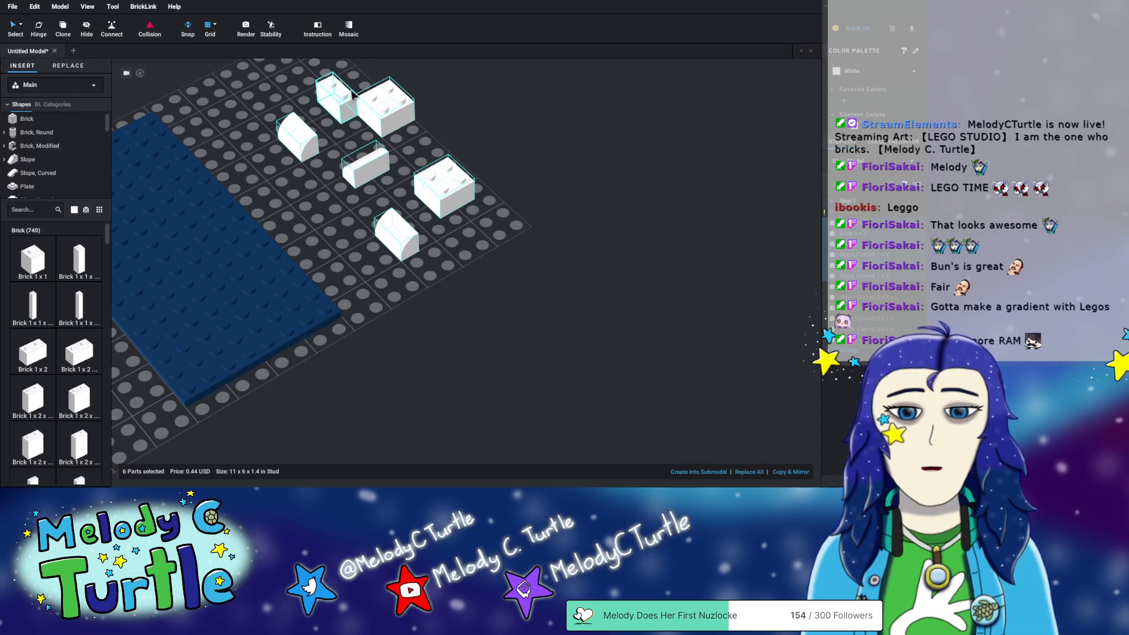
pyautogui.press('Delete')
# - Move the whole white assembly of slope pairs, Brick 1 x 1 and Double Corner onto one end of the blue plate
pyautogui.moveTo(403, 184); pyautogui.dragTo(304, 133, button='right')
pyautogui.moveTo(303, 130); pyautogui.dragTo(332, 194, button='middle')
pyautogui.moveTo(295, 83); pyautogui.dragTo(532, 266)
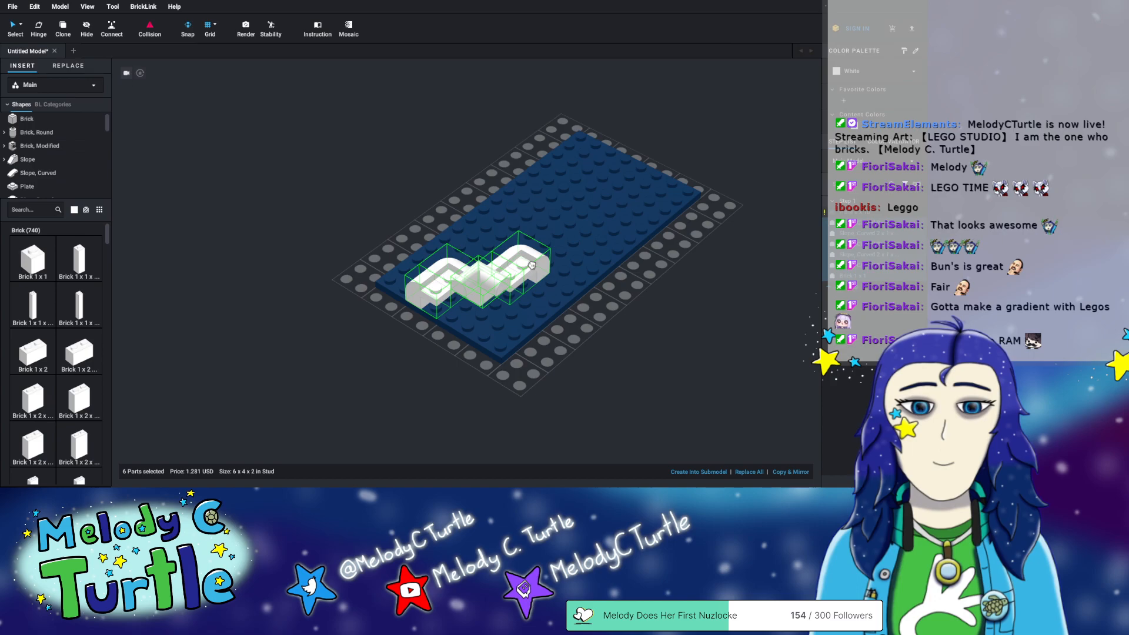
pyautogui.click(582, 360)
pyautogui.moveTo(582, 360); pyautogui.dragTo(606, 351, button='right')
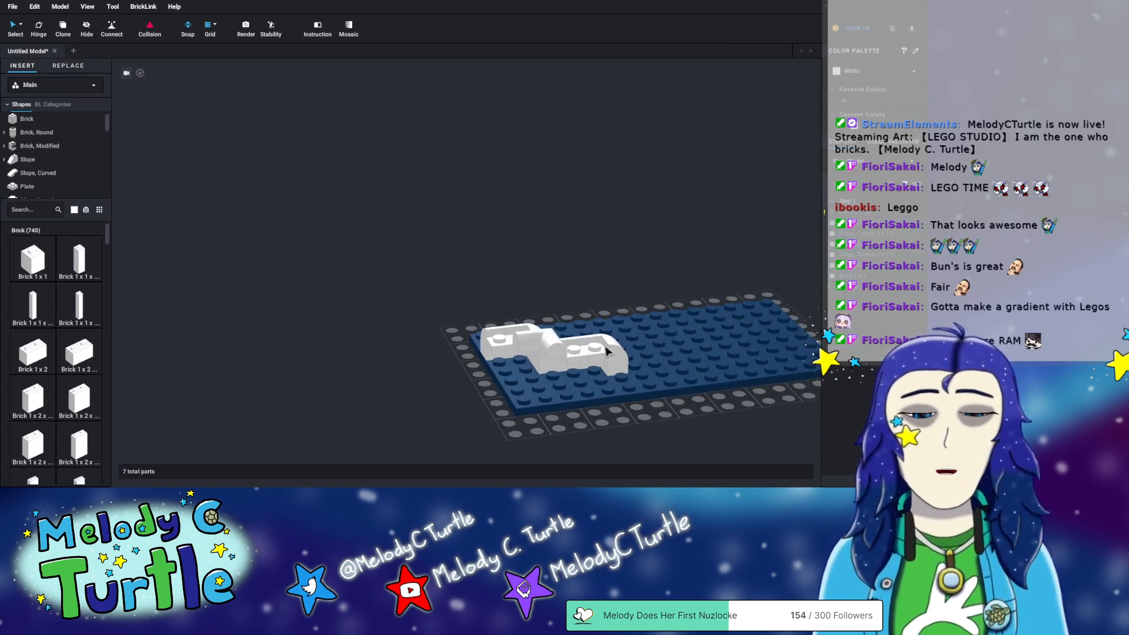
# - Try to fill the gap beneath the recessed studs of one slope pair with two stacked white Plate 1 x 3
pyautogui.scroll(3, 603, 428)
pyautogui.moveTo(613, 425); pyautogui.dragTo(529, 314, button='middle')
pyautogui.scroll(3, 418, 279)
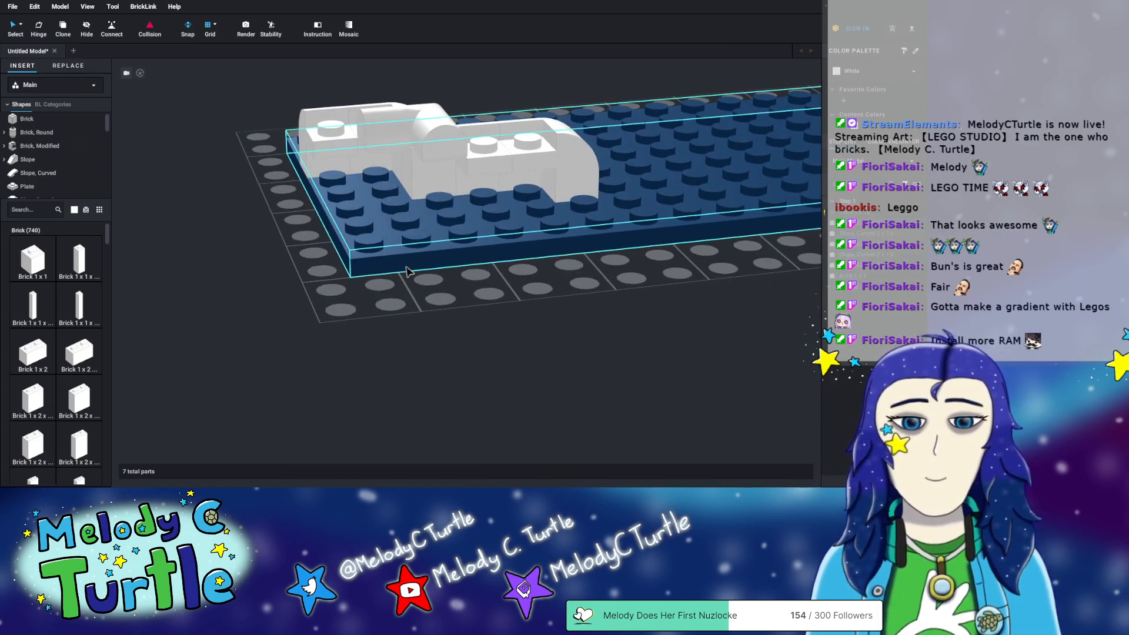
pyautogui.moveTo(358, 191); pyautogui.dragTo(382, 248, button='middle')
pyautogui.moveTo(389, 268); pyautogui.dragTo(457, 359, button='right')
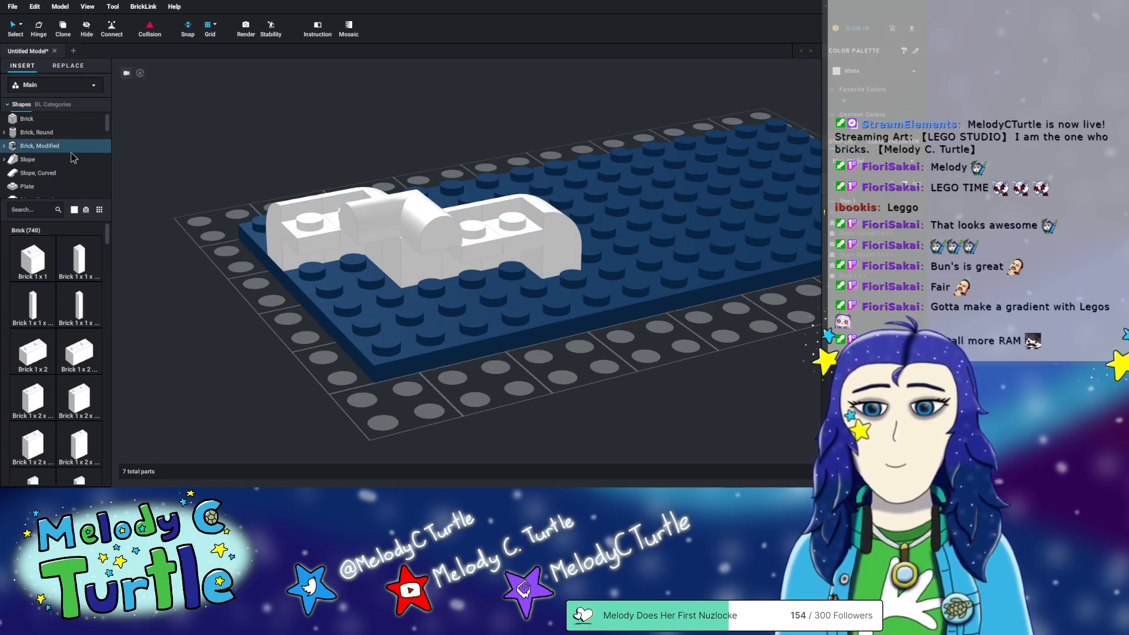
pyautogui.scroll(-2, 69, 168)
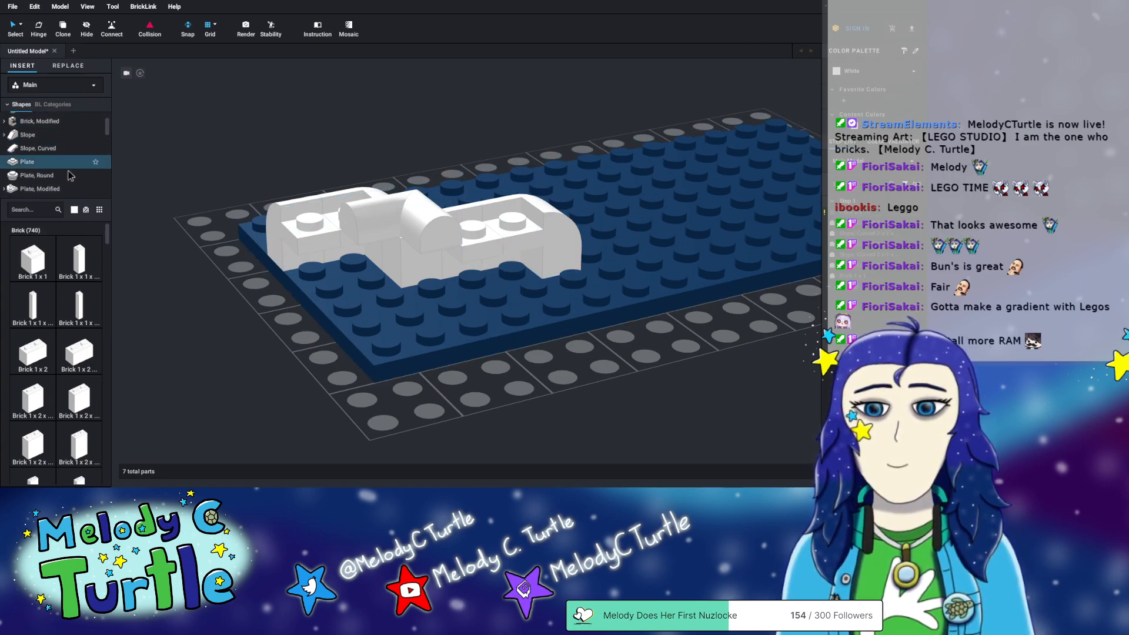
pyautogui.click(51, 164)
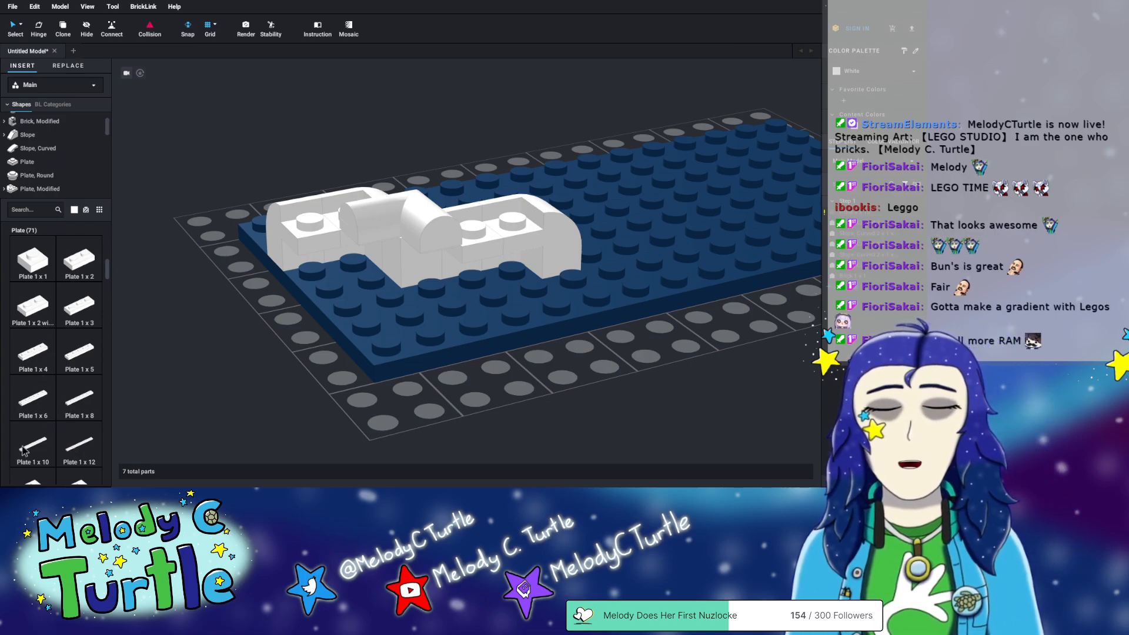
pyautogui.scroll(-3, 80, 451)
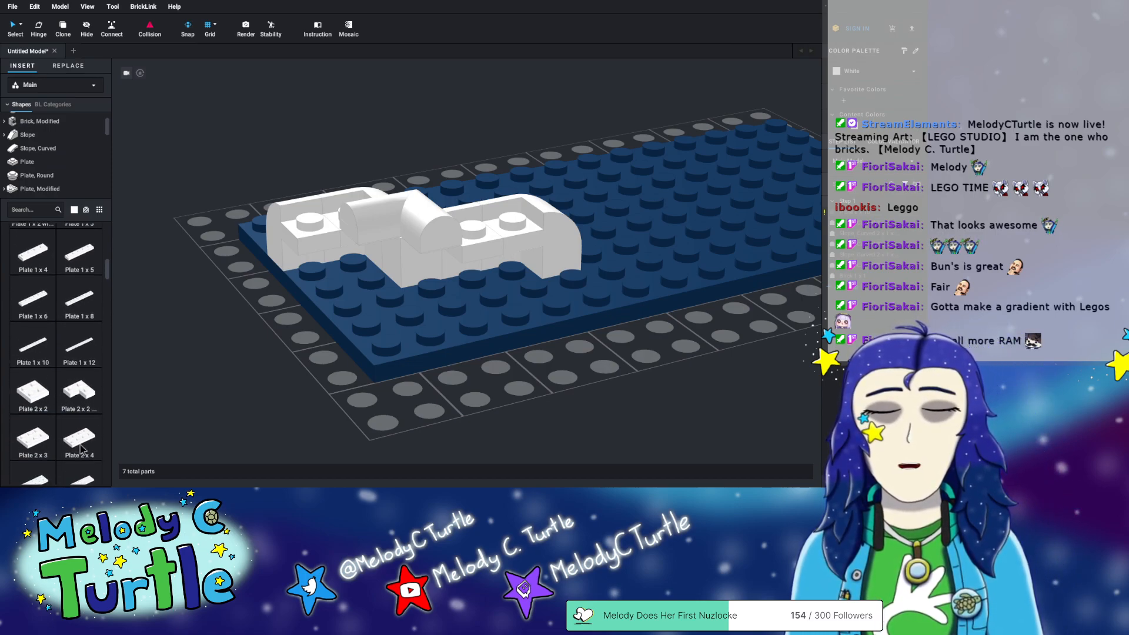
pyautogui.scroll(3, 82, 446)
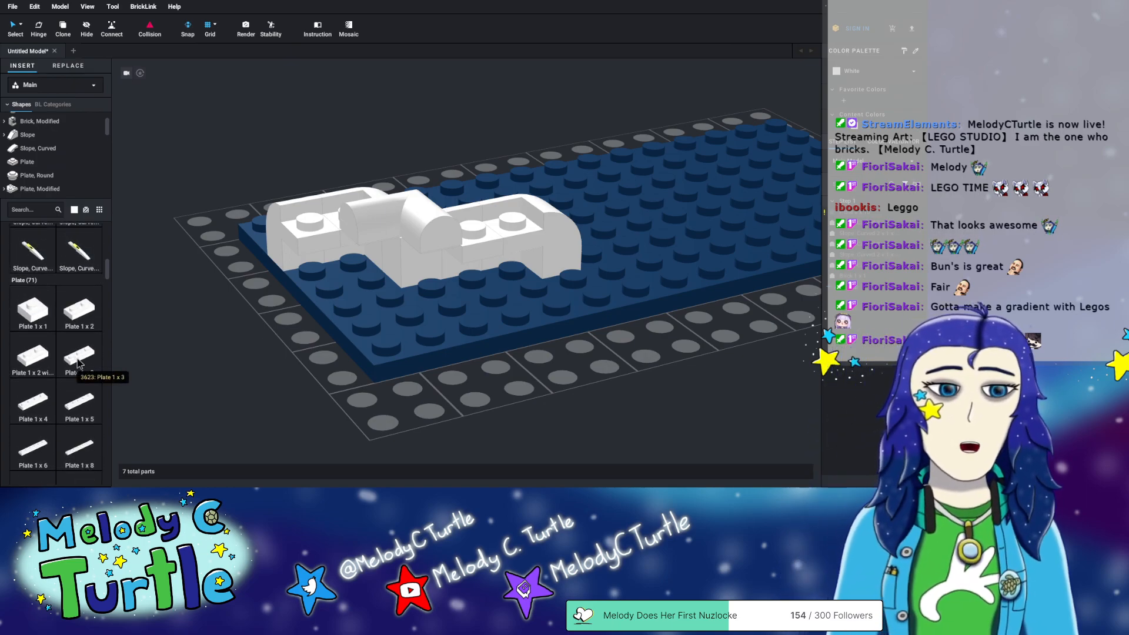
pyautogui.moveTo(493, 156); pyautogui.dragTo(472, 181, button='right')
pyautogui.moveTo(663, 156); pyautogui.dragTo(706, 139, button='right')
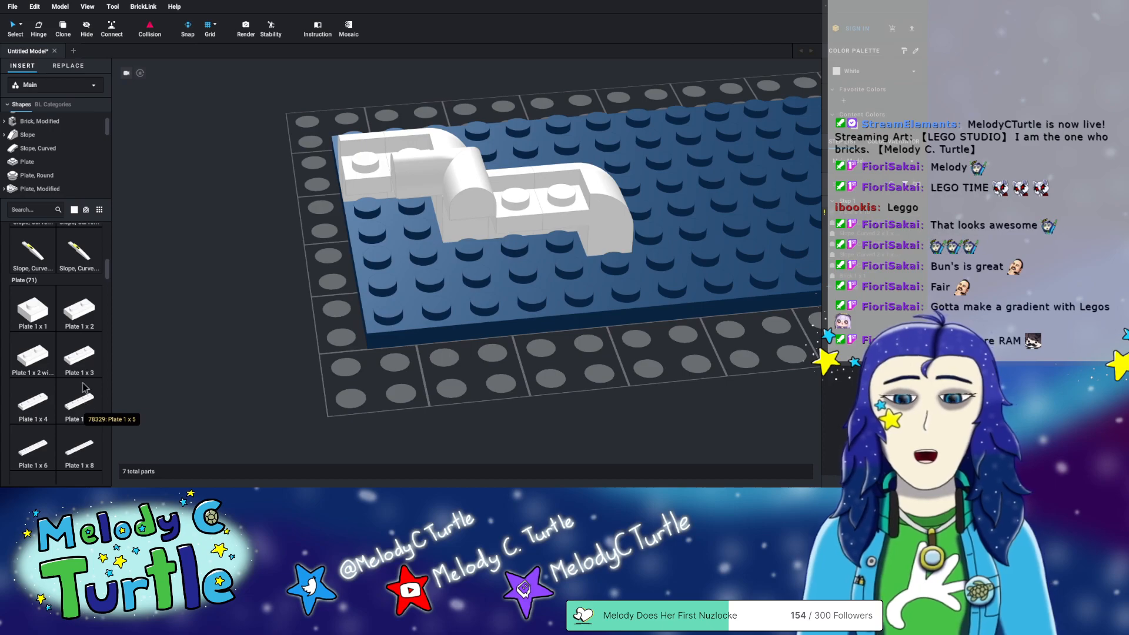
pyautogui.moveTo(80, 364); pyautogui.dragTo(515, 238)
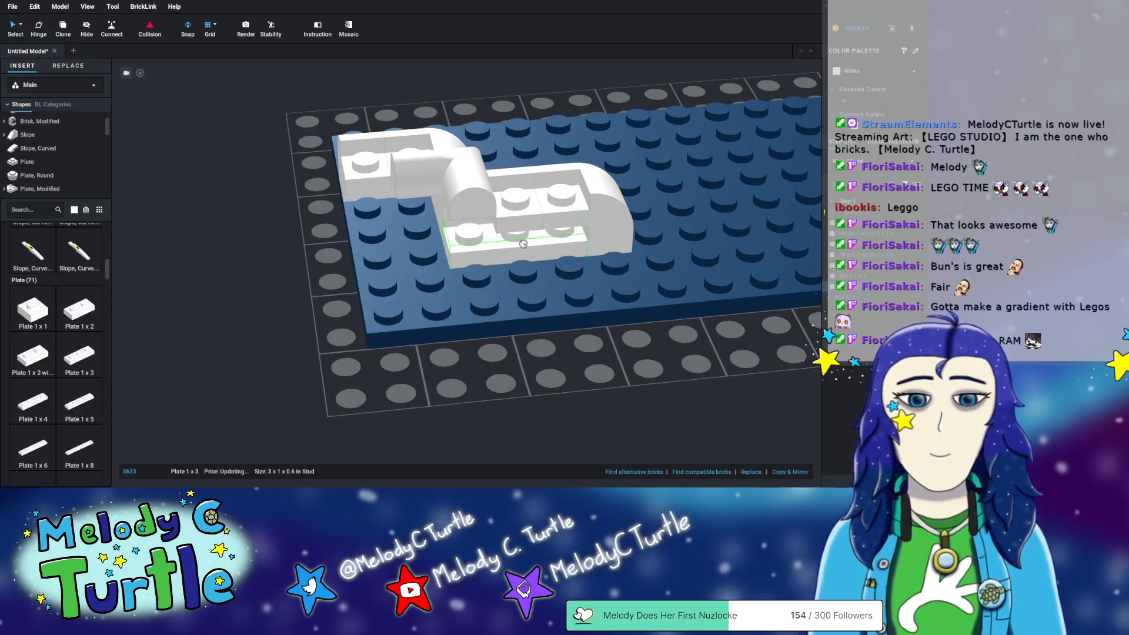
pyautogui.moveTo(148, 335); pyautogui.dragTo(516, 229)
# - Delete both Plate 1 x 3 pieces from beneath the slope pair
pyautogui.moveTo(554, 294)
pyautogui.mouseDown(button='right')
pyautogui.moveTo(554, 282)
pyautogui.moveTo(575, 286)
pyautogui.mouseUp(button='right')
pyautogui.click(331, 314)
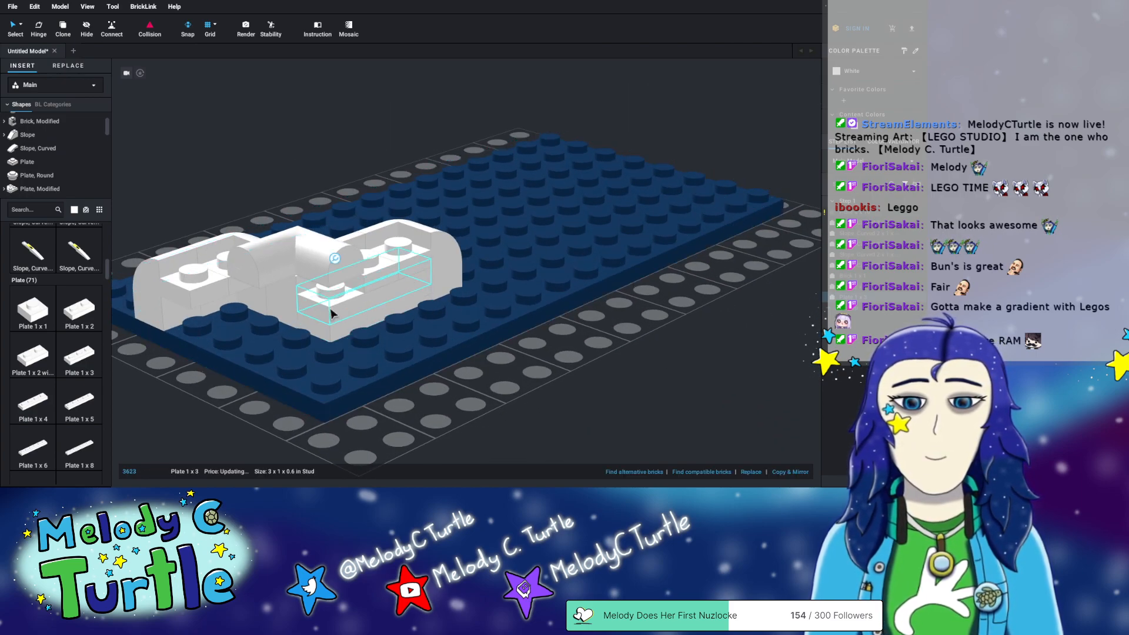
pyautogui.press('Delete')
pyautogui.click(332, 319)
pyautogui.press('Delete')
# - Stack two white Plate 1 x 2 pieces in the gap beneath the recessed studs of that slope pair
pyautogui.moveTo(331, 372); pyautogui.dragTo(324, 382, button='right')
pyautogui.moveTo(467, 233); pyautogui.dragTo(497, 219, button='right')
pyautogui.moveTo(428, 342); pyautogui.dragTo(530, 291, button='right')
pyautogui.click(533, 289)
pyautogui.moveTo(533, 289); pyautogui.dragTo(625, 317)
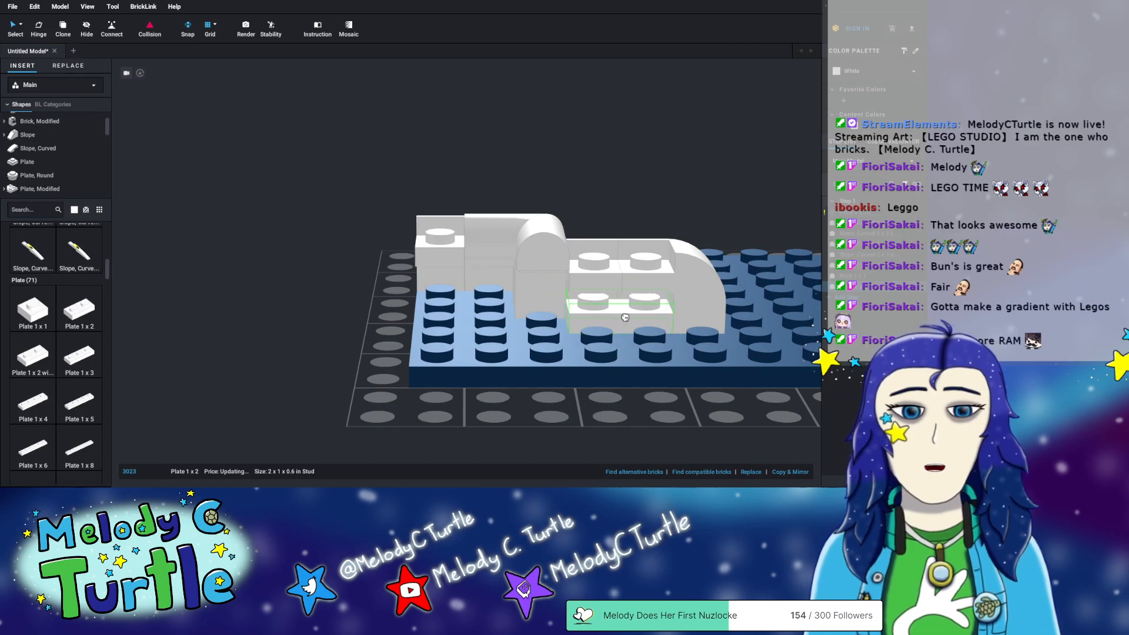
pyautogui.click(133, 348)
pyautogui.click(599, 301)
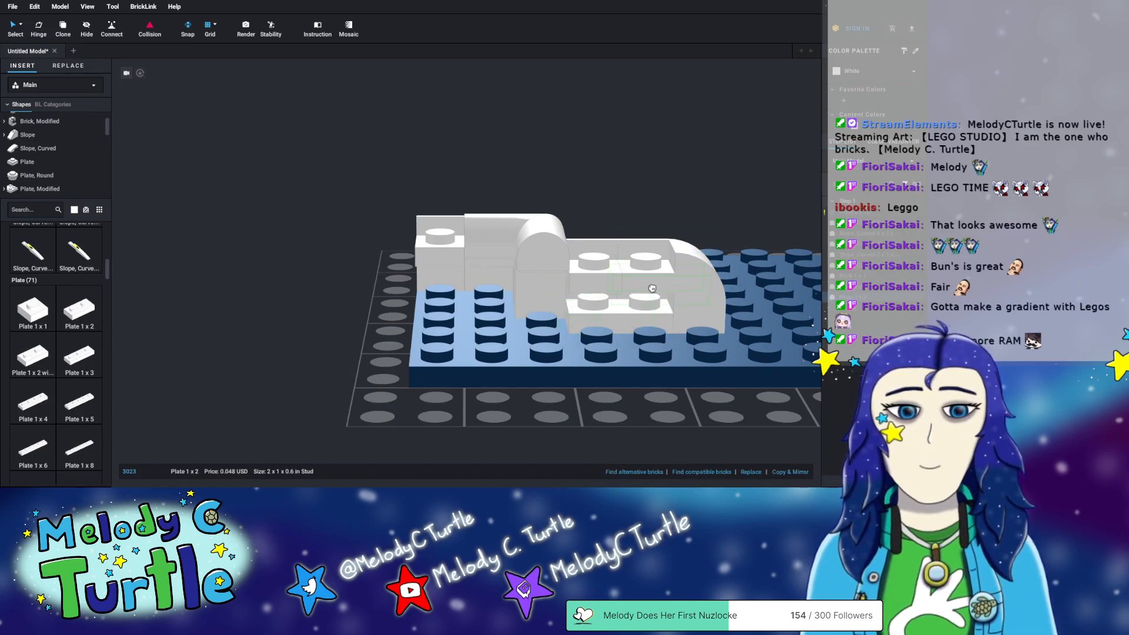
pyautogui.click(612, 295)
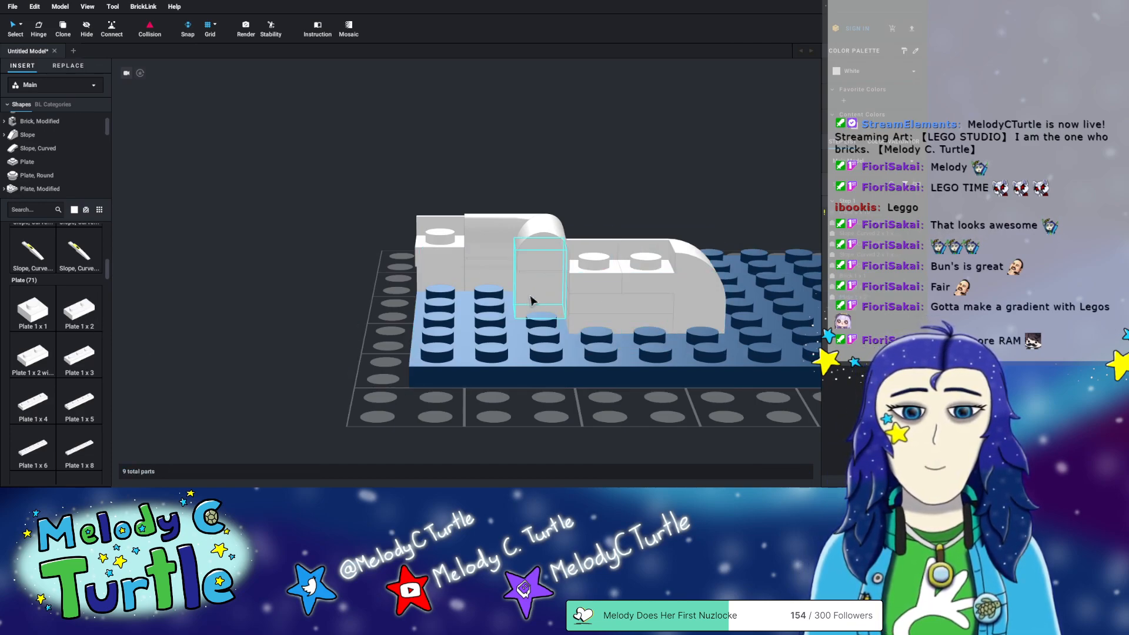
# - Replace the Brick 1 x 1 beneath the Double Corner slope with a white Brick 1 x 2
pyautogui.moveTo(561, 400)
pyautogui.mouseDown(button='right')
pyautogui.moveTo(570, 393)
pyautogui.moveTo(565, 419)
pyautogui.mouseUp(button='right')
pyautogui.press('Delete')
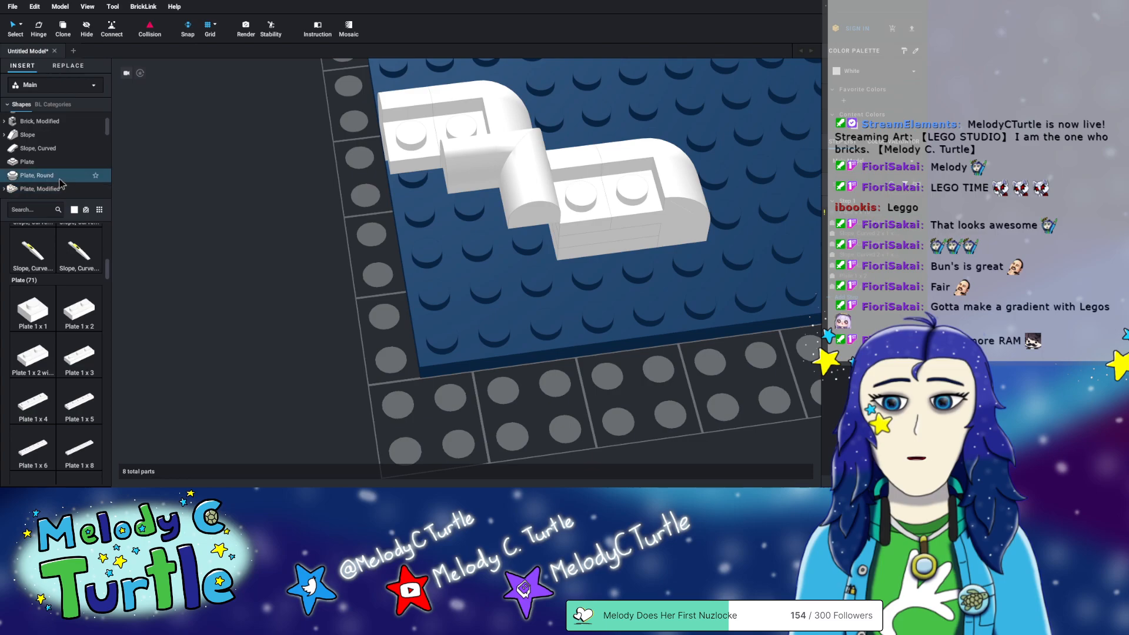
pyautogui.scroll(1, 41, 128)
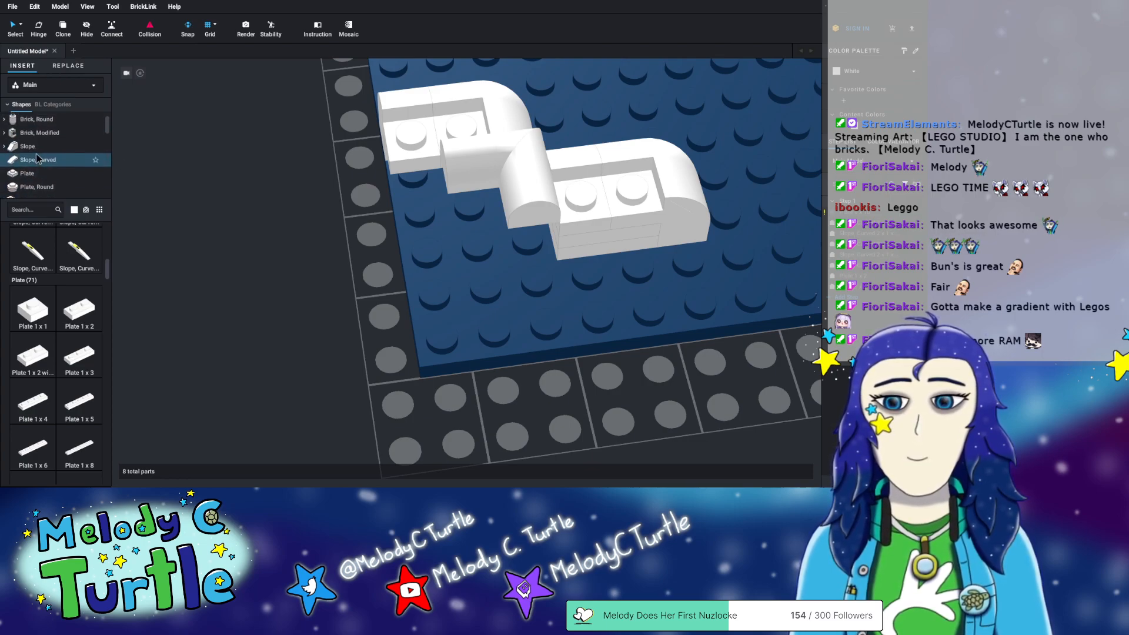
pyautogui.scroll(1, 40, 135)
pyautogui.click(17, 120)
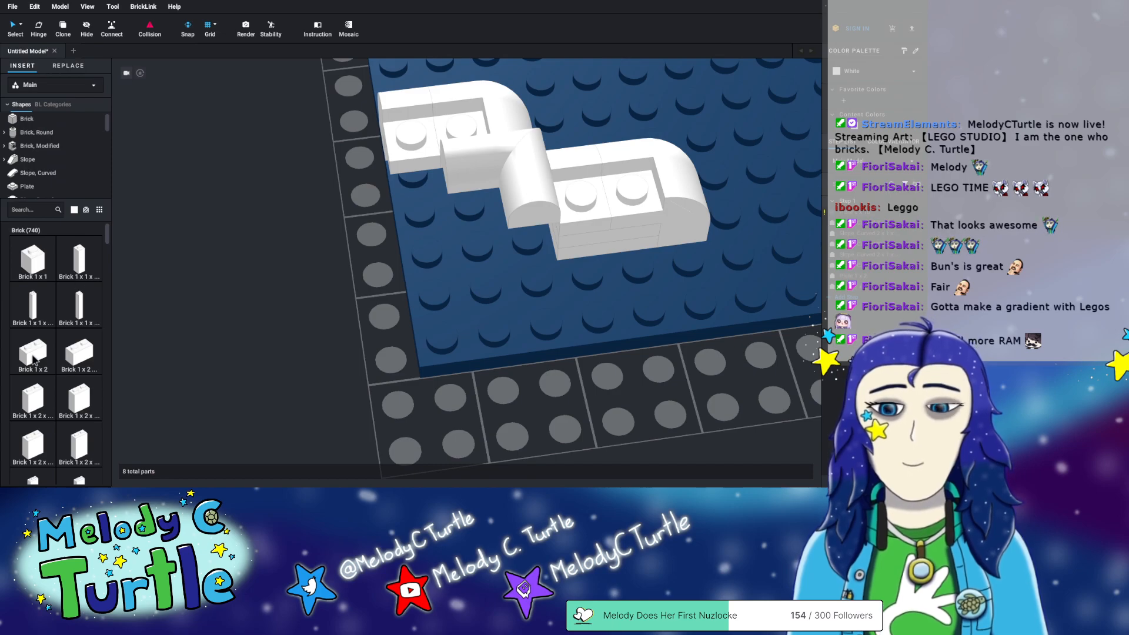
pyautogui.click(34, 360)
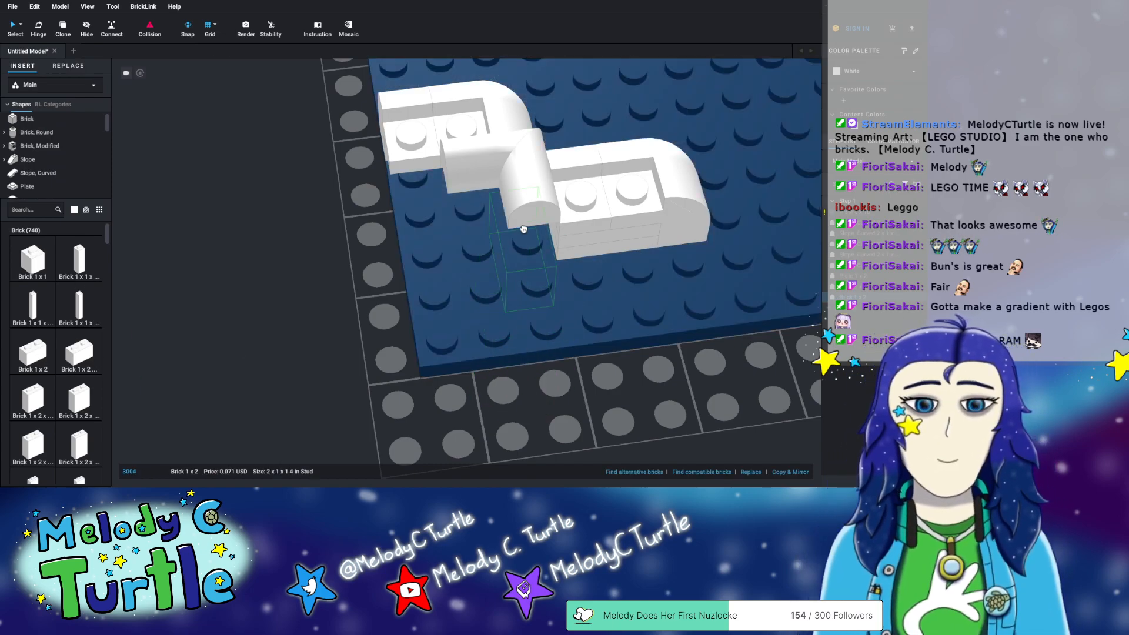
pyautogui.click(529, 196)
pyautogui.moveTo(577, 392)
pyautogui.mouseDown(button='right')
pyautogui.moveTo(560, 366)
pyautogui.moveTo(582, 361)
pyautogui.moveTo(582, 391)
pyautogui.moveTo(585, 381)
pyautogui.mouseUp(button='right')
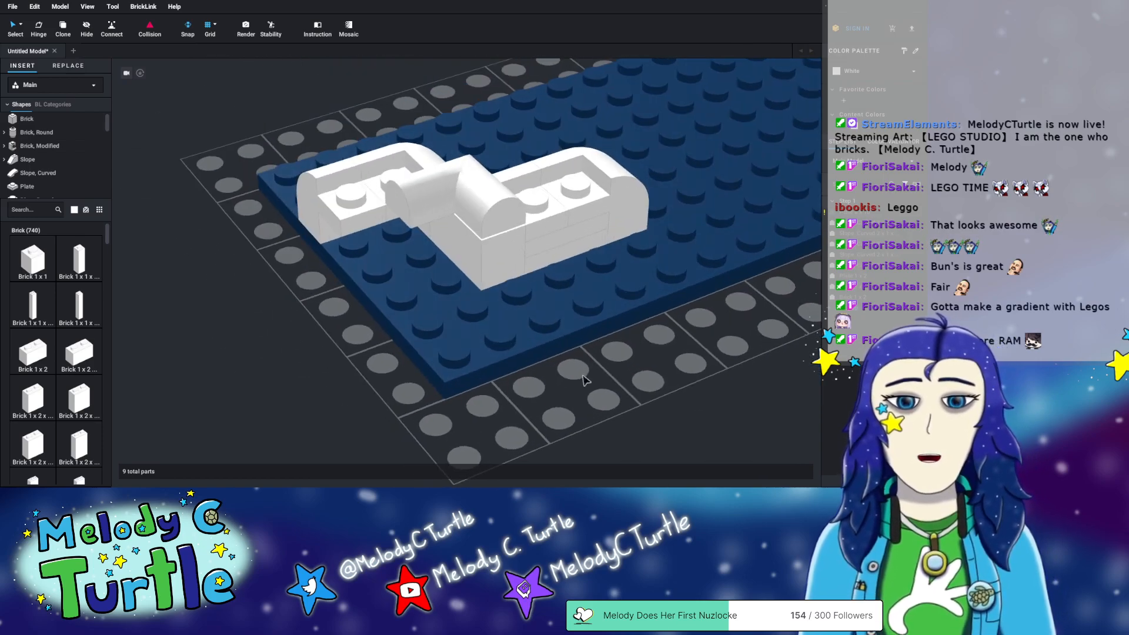
# - Compare a white Brick 1 x 2 with a Brick 1 x 2 without Bottom Tube on the bare grid, and delete both
pyautogui.moveTo(509, 389); pyautogui.dragTo(489, 334, button='right')
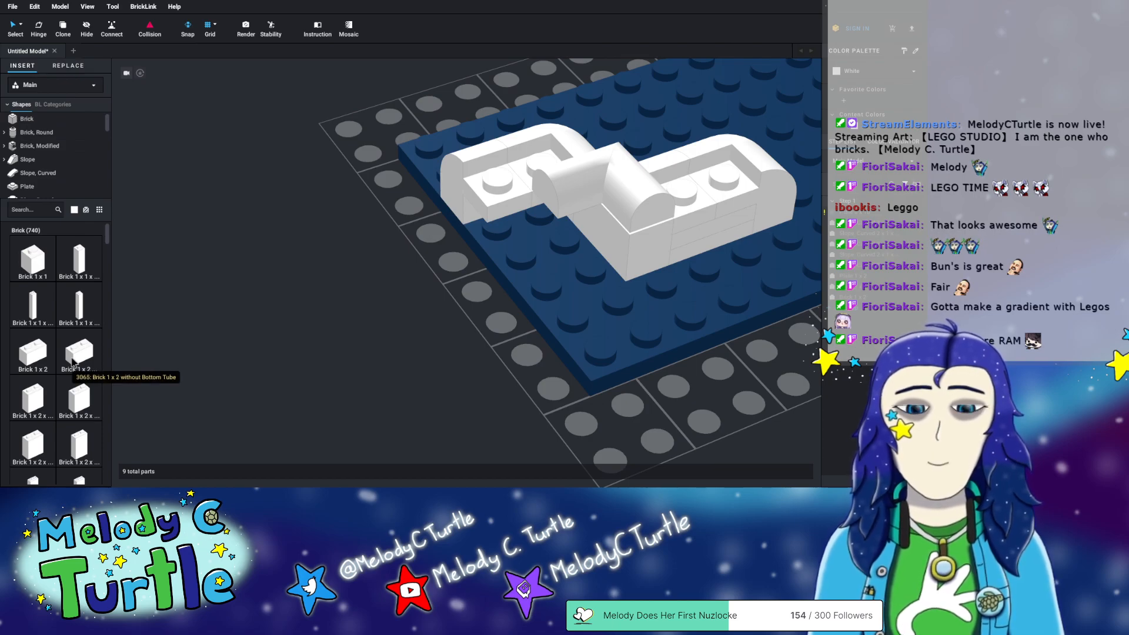
pyautogui.moveTo(35, 360); pyautogui.dragTo(268, 278)
pyautogui.moveTo(81, 360); pyautogui.dragTo(316, 339)
pyautogui.moveTo(435, 359); pyautogui.dragTo(377, 370, button='right')
pyautogui.moveTo(437, 145); pyautogui.dragTo(270, 357)
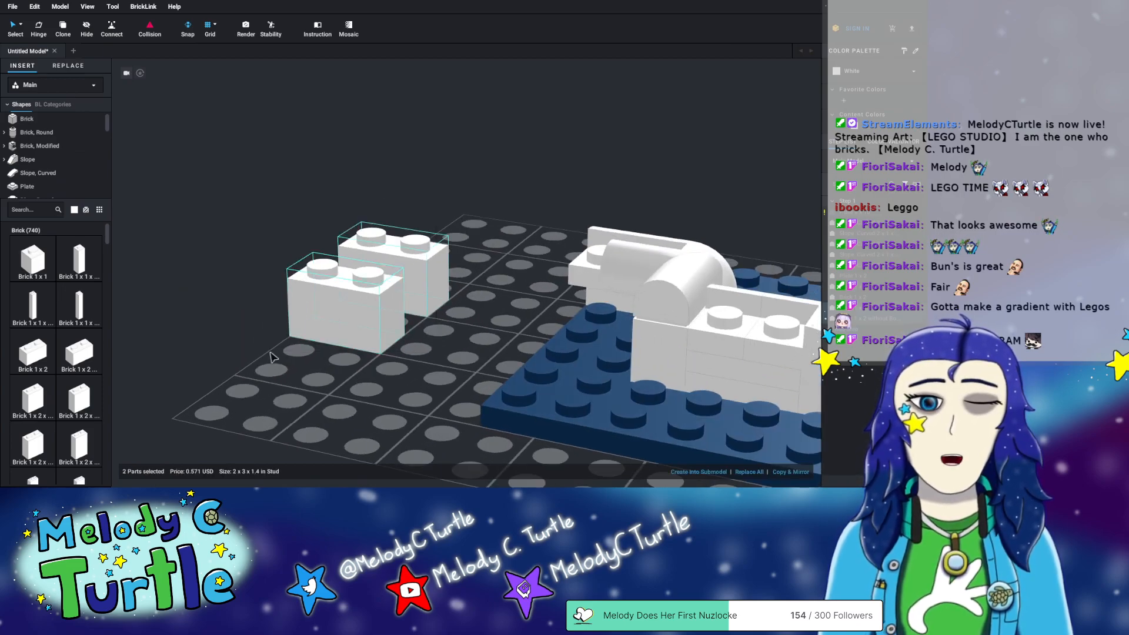
pyautogui.press('Delete')
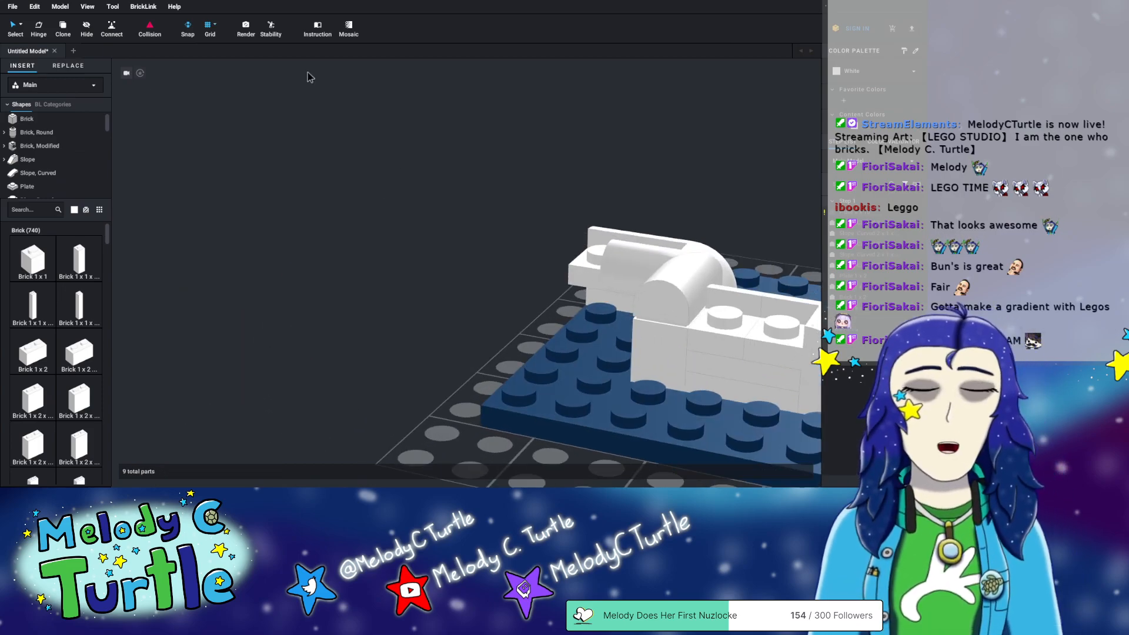
# - Stack two white Plate 1 x 2 pieces in the gap beneath the recessed studs of the slope pair nearest the plate's short edge
pyautogui.moveTo(444, 207); pyautogui.dragTo(493, 212, button='right')
pyautogui.scroll(-3, 37, 183)
pyautogui.scroll(1, 37, 171)
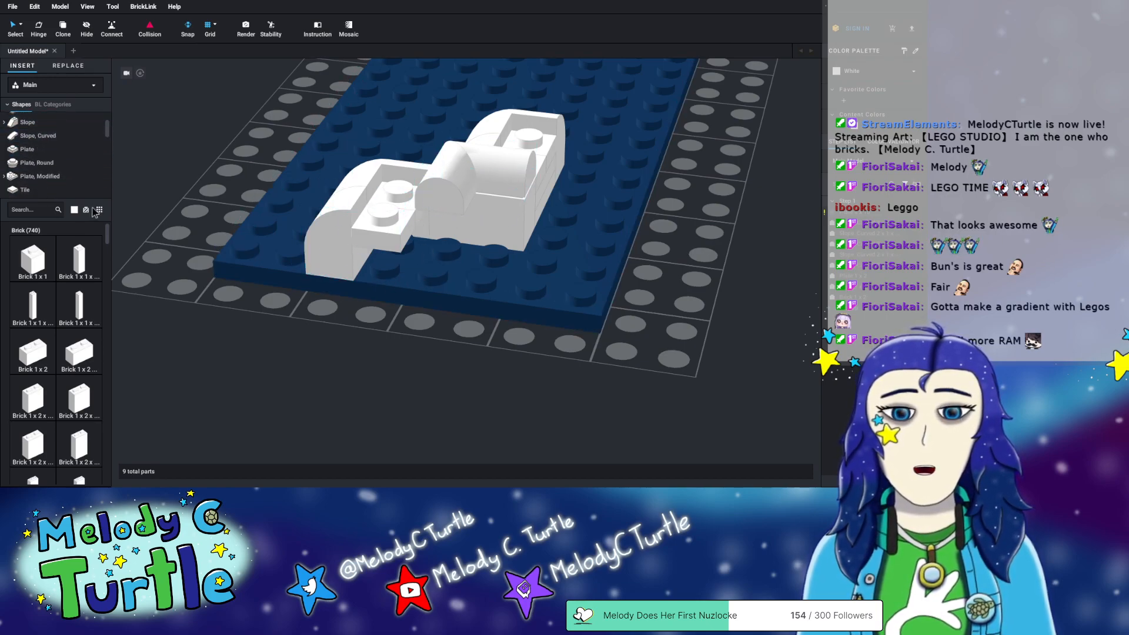
pyautogui.click(27, 148)
pyautogui.moveTo(78, 259); pyautogui.dragTo(3, 259)
pyautogui.scroll(3, 35, 141)
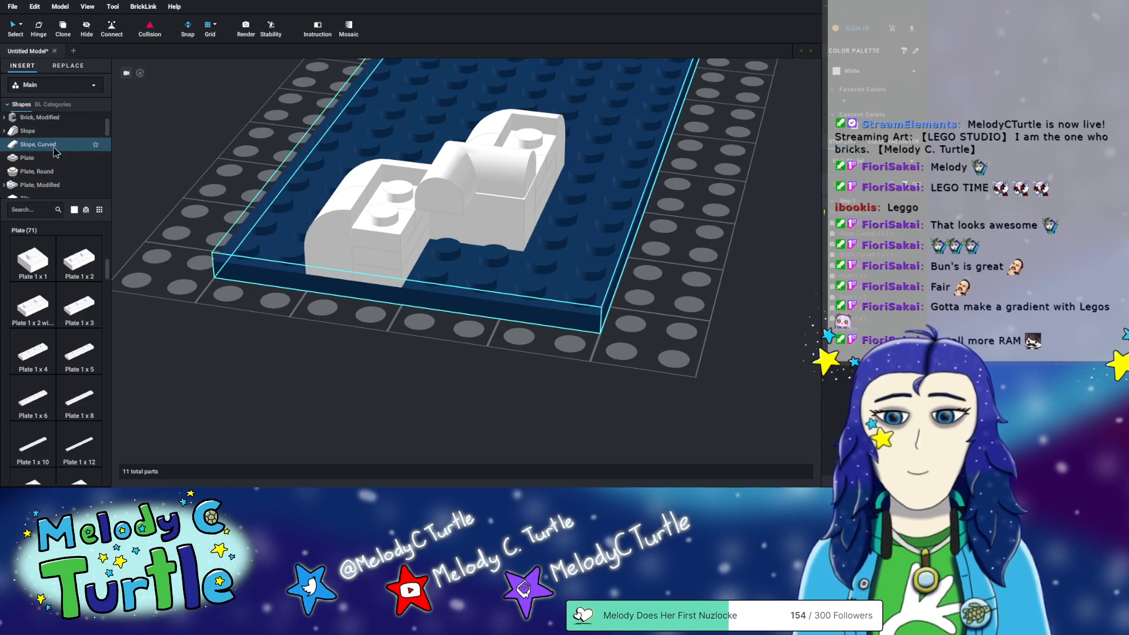
# - Place a white Brick 2 x 2 in the open corner beside the stacked plates and the Double Corner slope
pyautogui.click(26, 120)
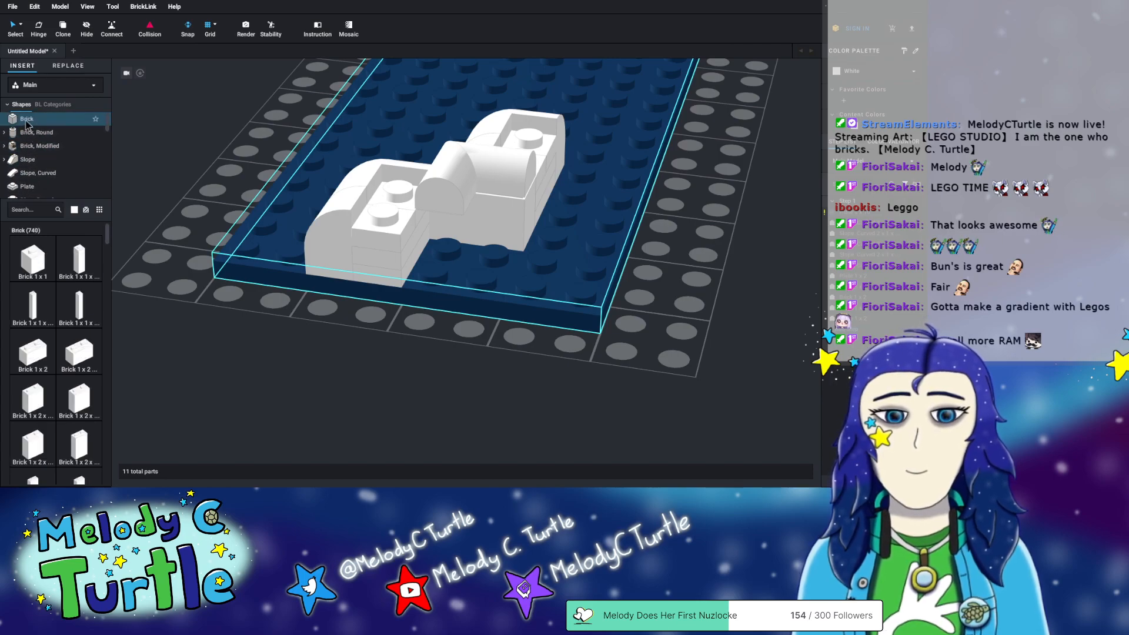
pyautogui.click(500, 277)
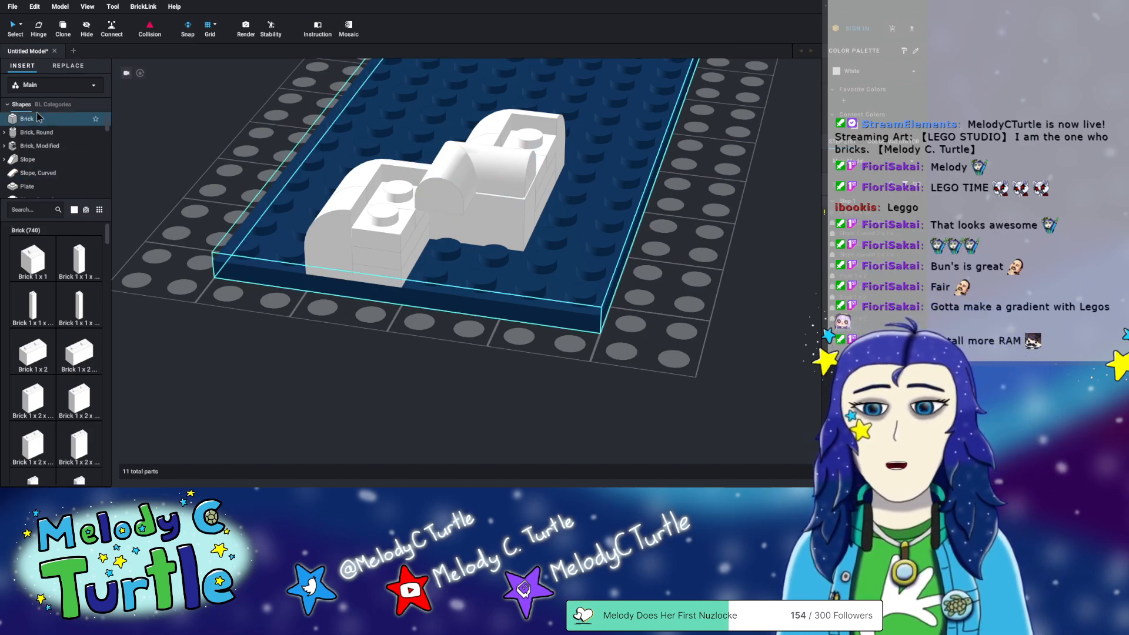
pyautogui.scroll(-5, 88, 352)
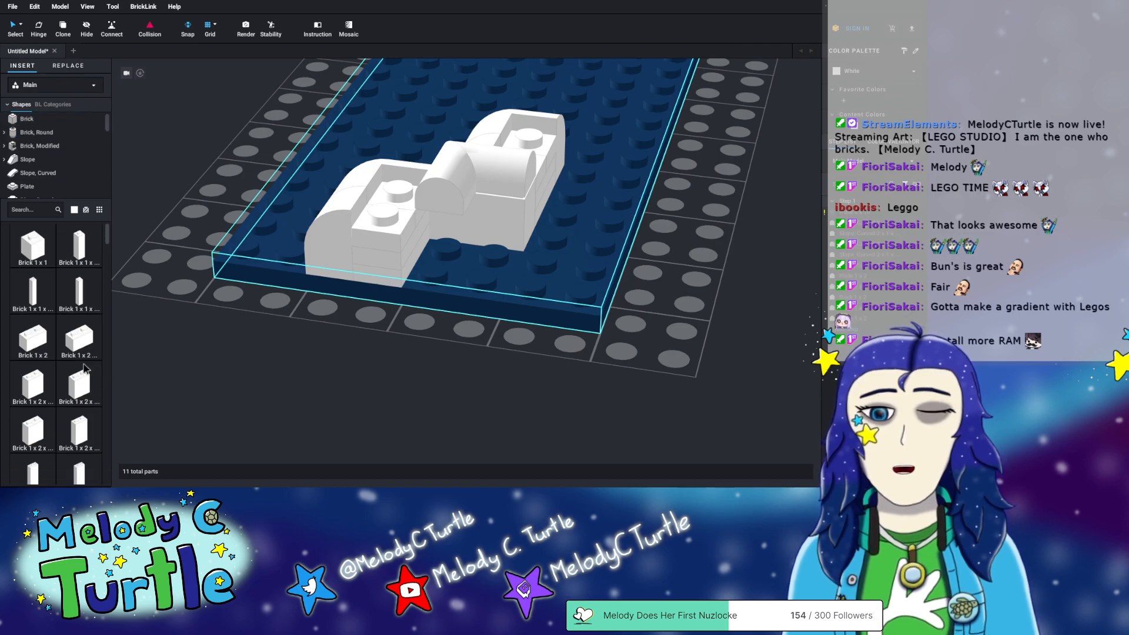
pyautogui.scroll(-3, 91, 361)
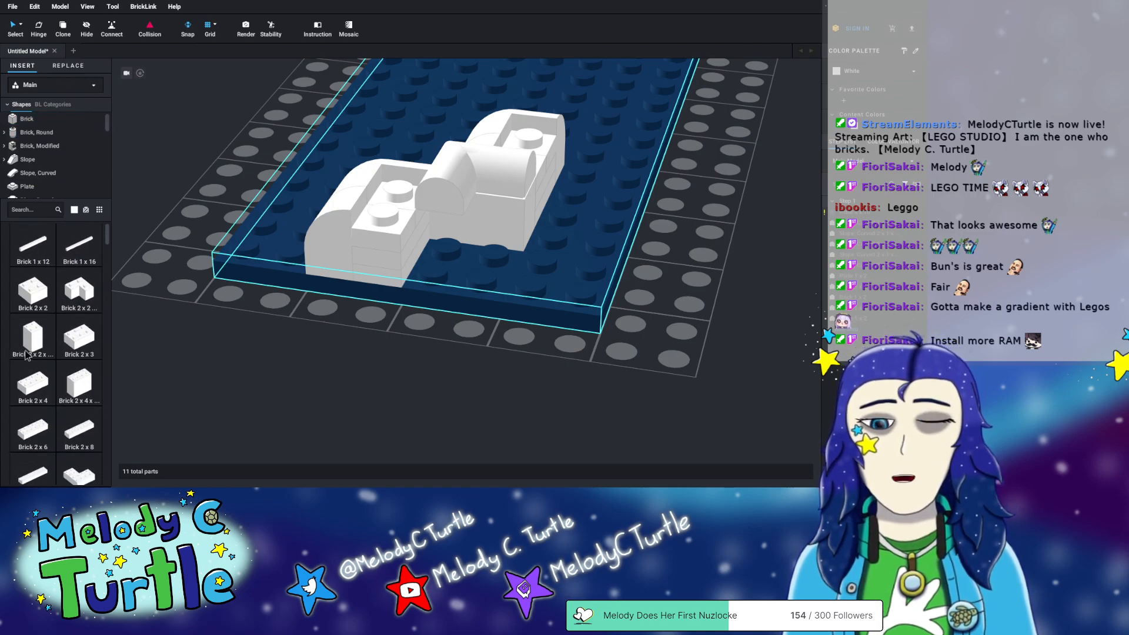
pyautogui.click(33, 291)
pyautogui.click(476, 239)
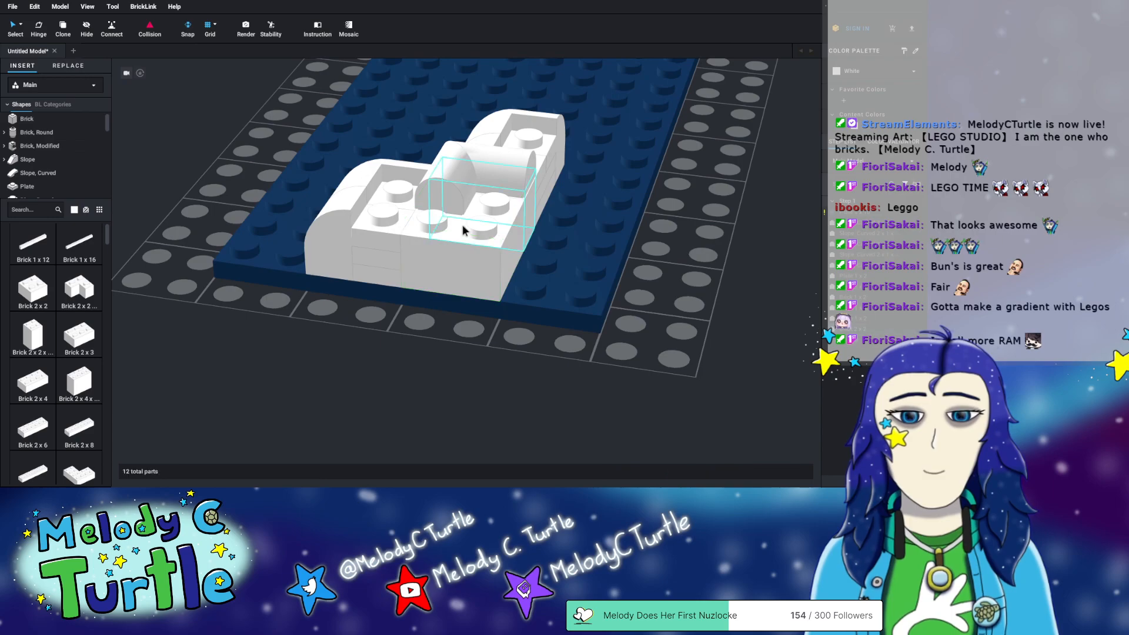
# - Search the parts for seaweed and place a white Plant Sea Grass on the grid behind the blue plate
pyautogui.moveTo(412, 354); pyautogui.dragTo(327, 373, button='right')
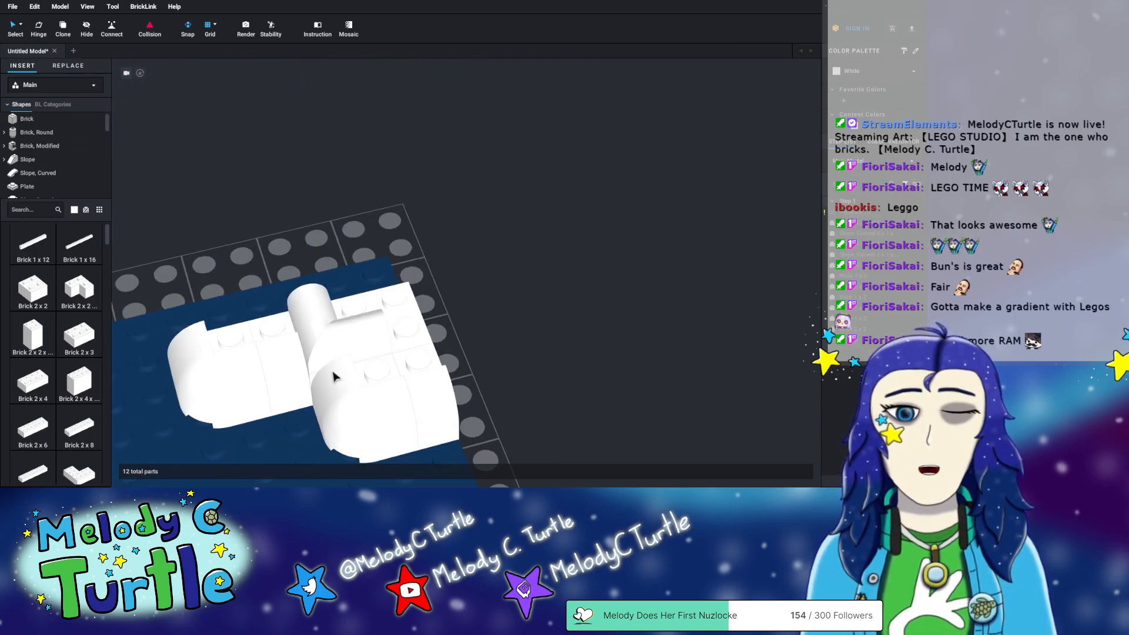
pyautogui.click(292, 414)
pyautogui.moveTo(292, 415); pyautogui.dragTo(283, 334, button='right')
pyautogui.scroll(-6, 288, 331)
pyautogui.moveTo(275, 234); pyautogui.dragTo(334, 285, button='middle')
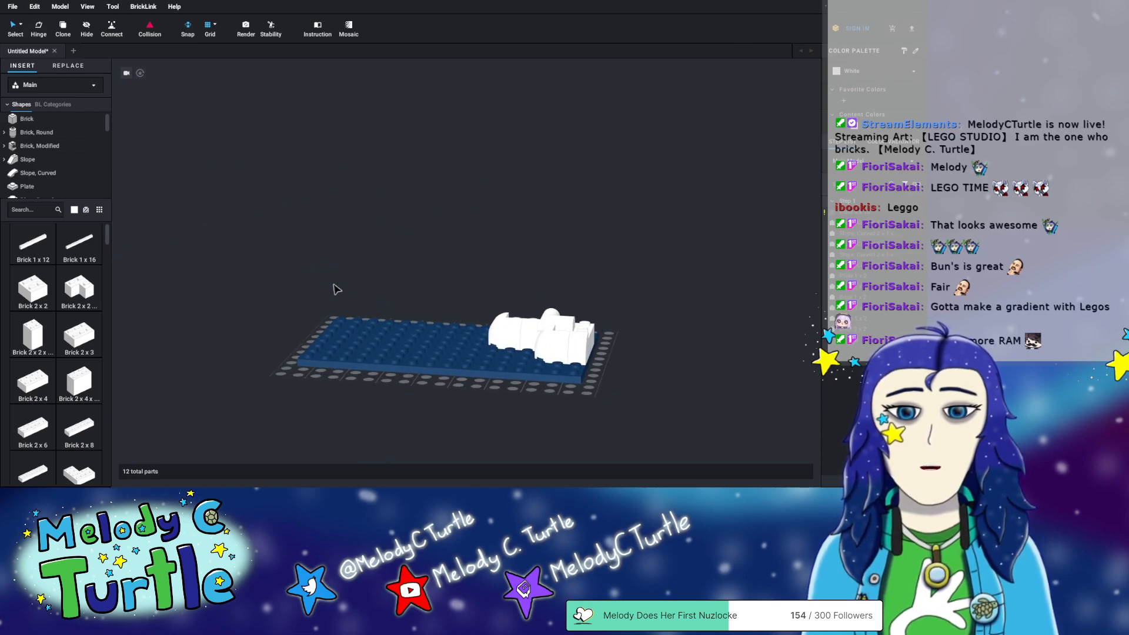
pyautogui.scroll(3, 491, 380)
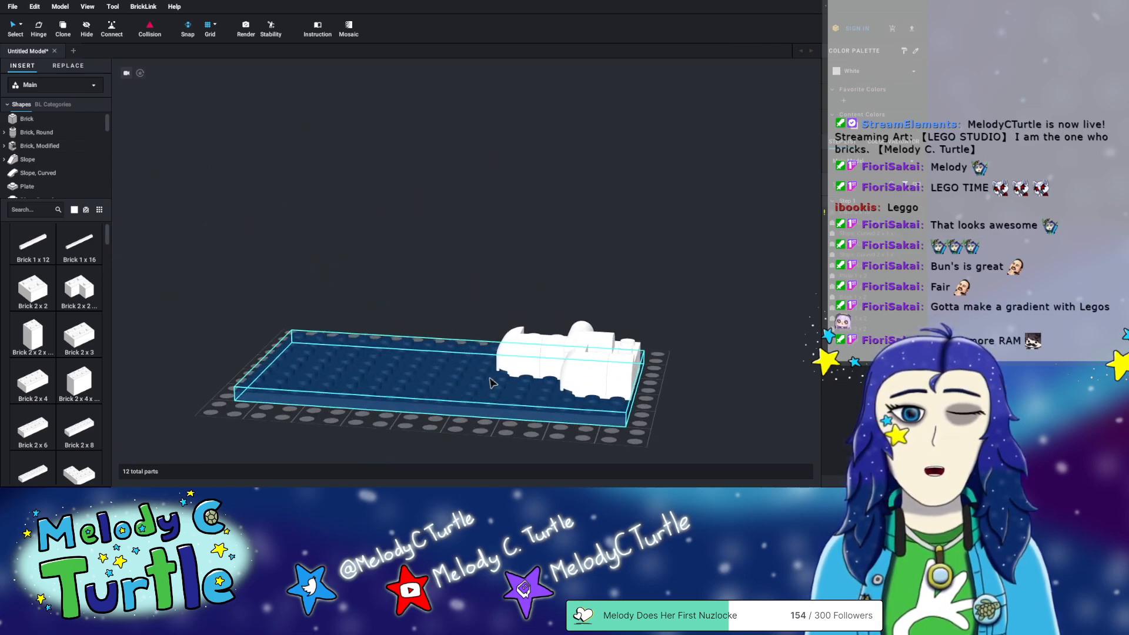
pyautogui.click(24, 213)
pyautogui.write('seawe')
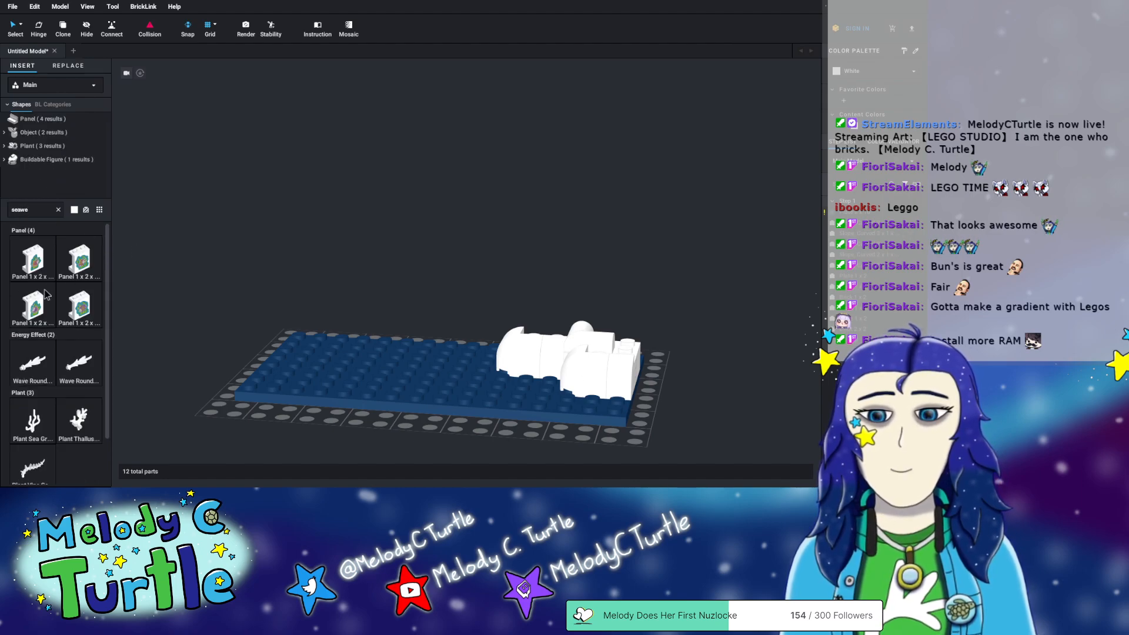
pyautogui.scroll(-2, 33, 371)
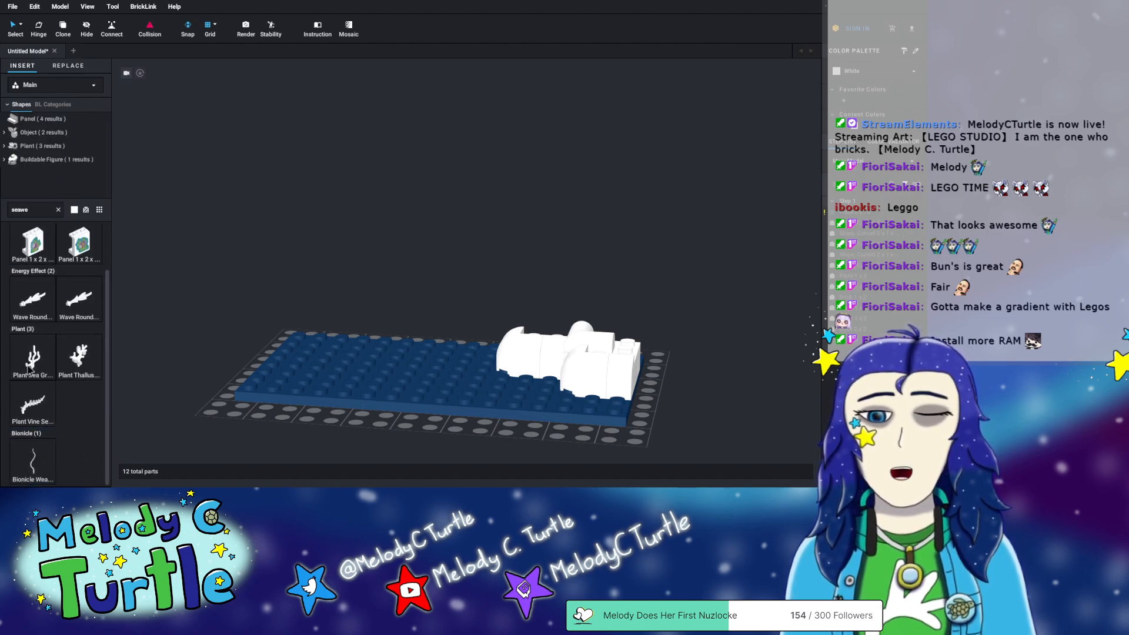
pyautogui.moveTo(29, 369); pyautogui.dragTo(516, 323)
pyautogui.moveTo(565, 307); pyautogui.dragTo(628, 282, button='right')
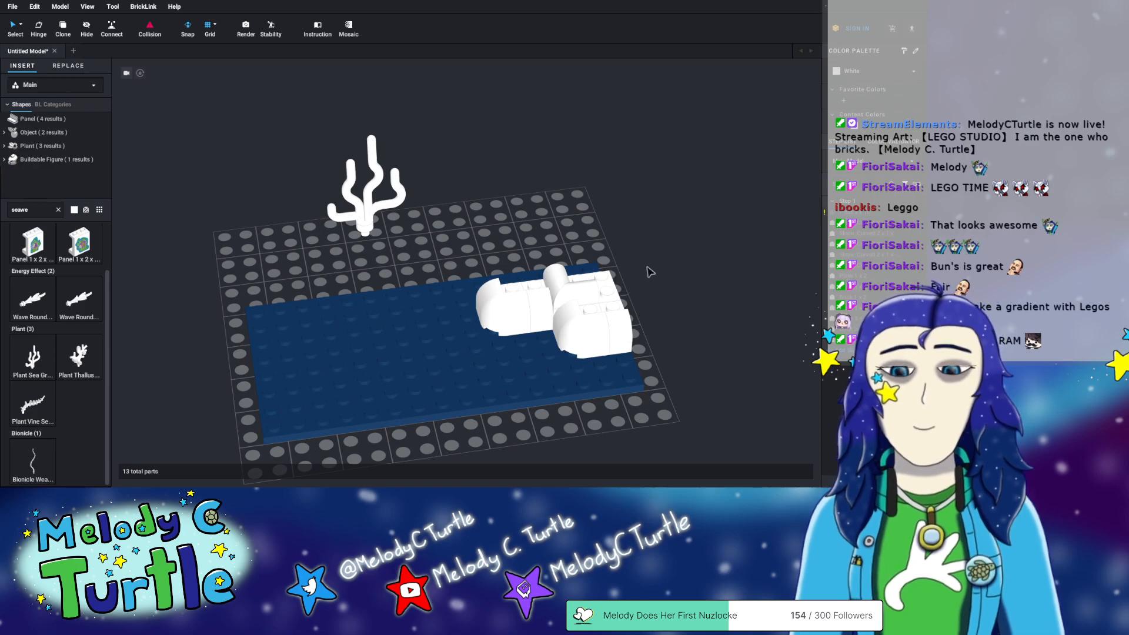
# - Search the parts for "turtle" and place a Sea Turtle with Black Eyes and Medium Nougat Shell Pattern on the grid beside the plate
pyautogui.moveTo(659, 331); pyautogui.dragTo(700, 327, button='right')
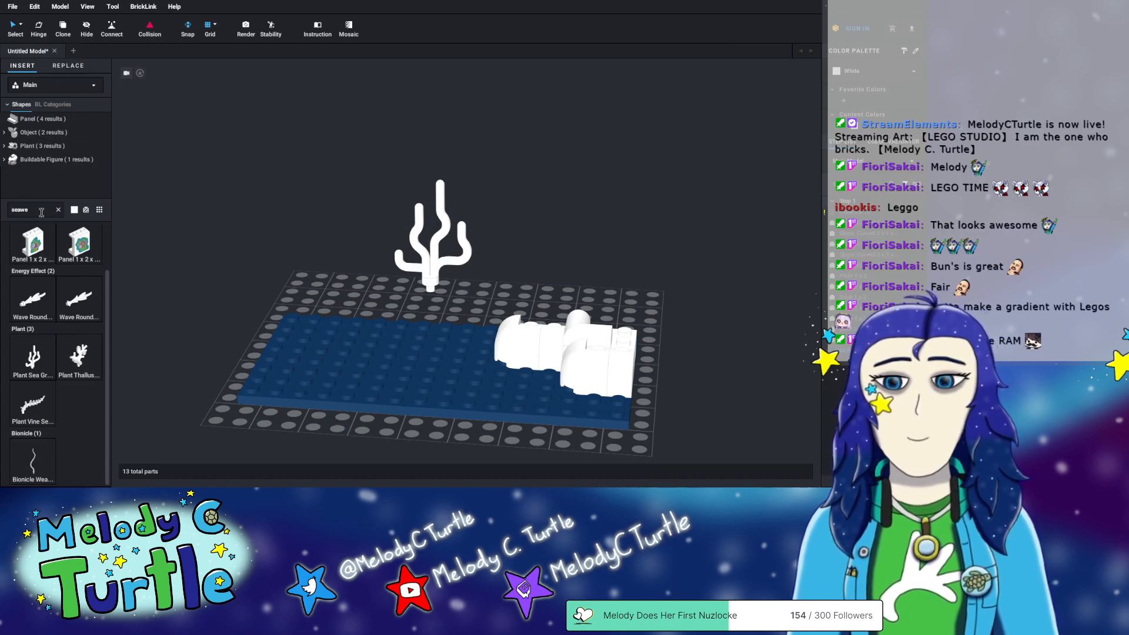
pyautogui.write('turtle')
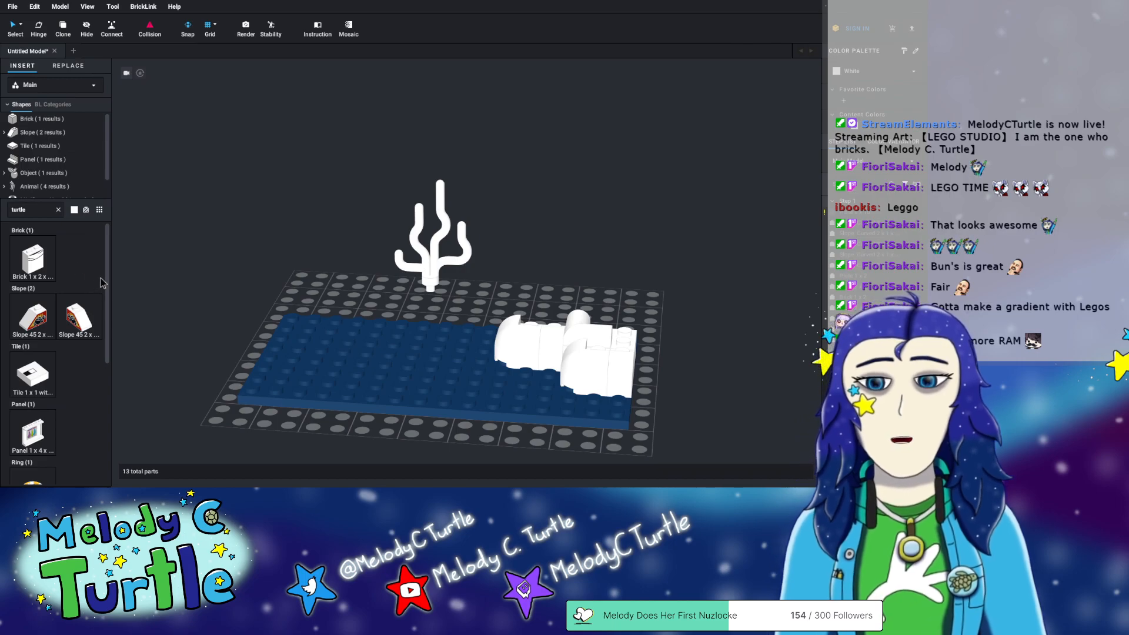
pyautogui.scroll(-5, 82, 288)
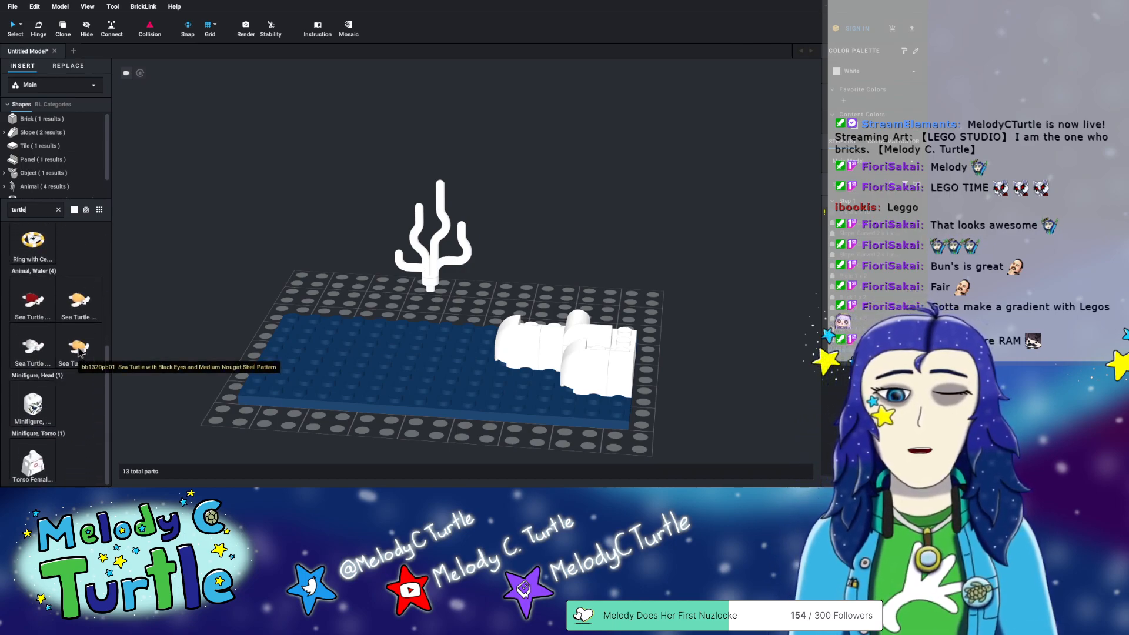
pyautogui.moveTo(79, 351); pyautogui.dragTo(728, 300)
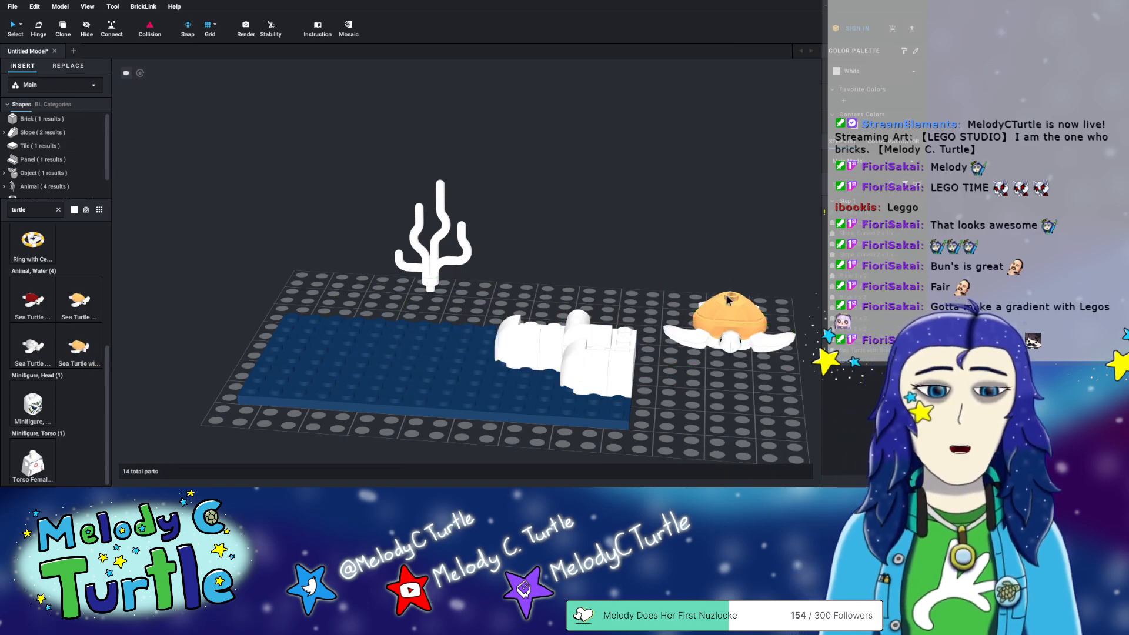
pyautogui.moveTo(794, 413); pyautogui.dragTo(749, 409, button='right')
pyautogui.moveTo(708, 423); pyautogui.dragTo(701, 358, button='middle')
pyautogui.click(624, 288)
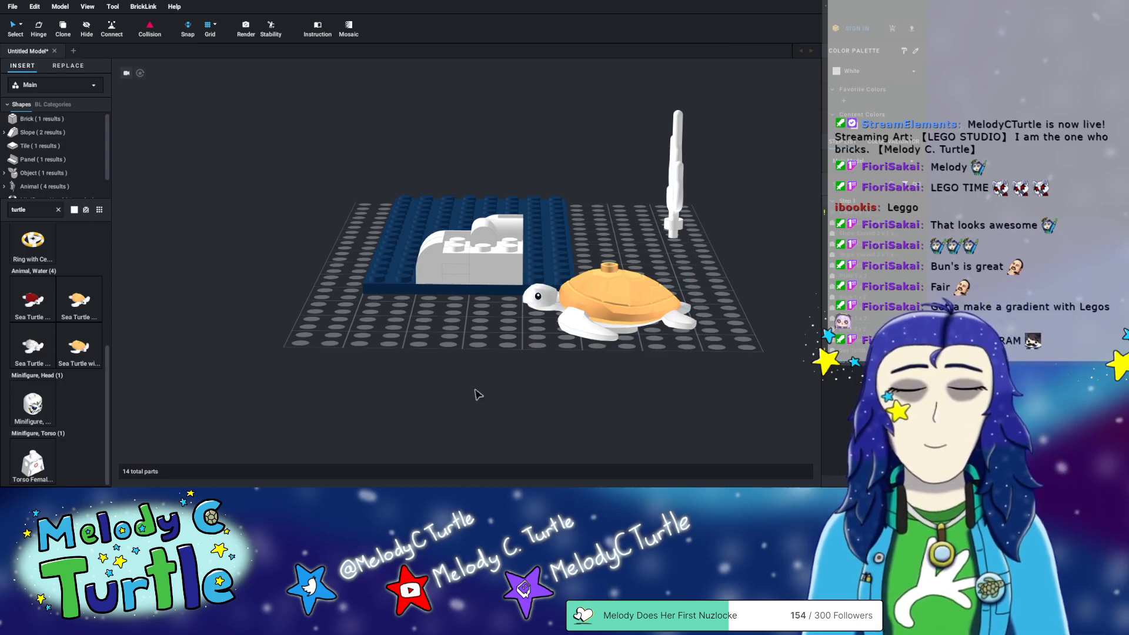
# - Place a Sea Turtle Baby with Black Eyes and Medium Nougat Shell Pattern between the large turtle and the sea grass
pyautogui.click(89, 306)
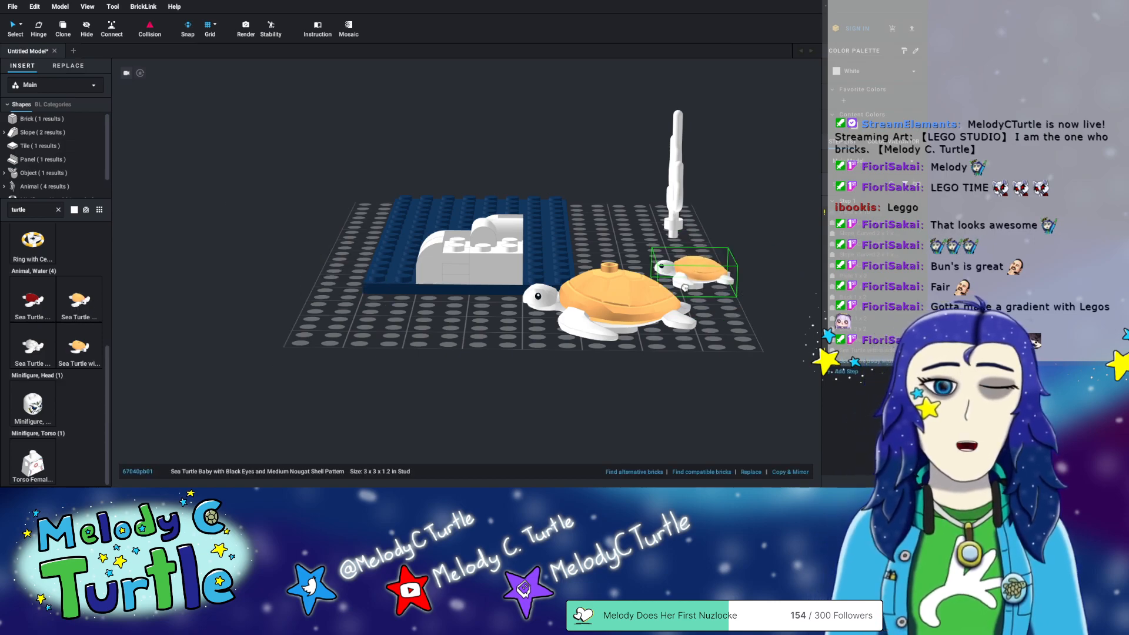
pyautogui.click(691, 263)
pyautogui.moveTo(542, 365); pyautogui.dragTo(702, 315, button='right')
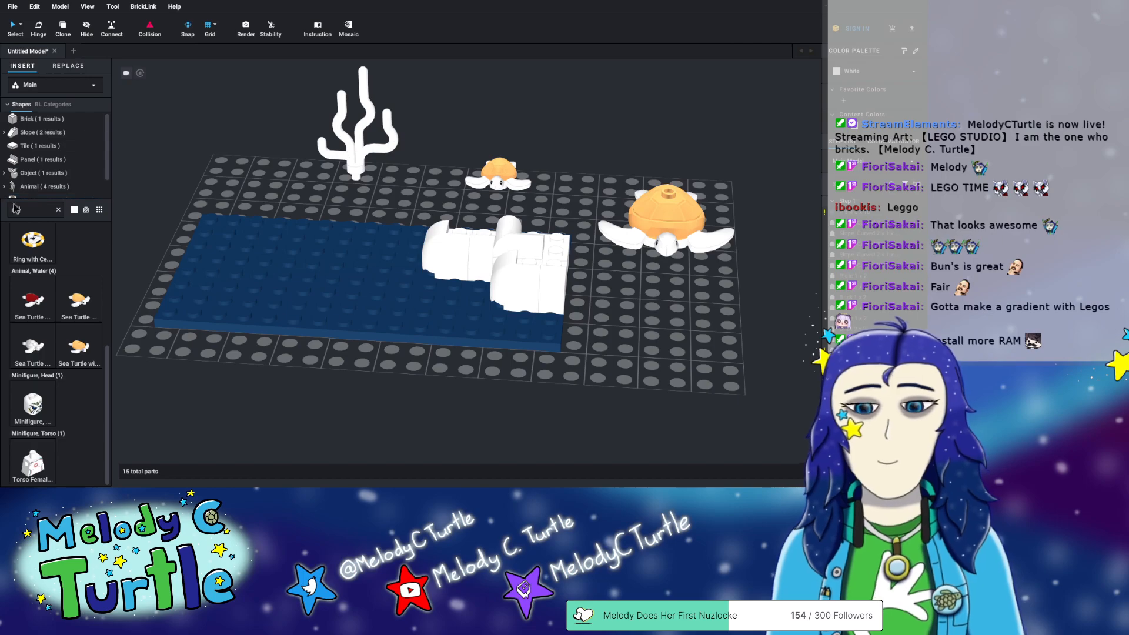
# - Search the parts for "ray" and "manta", try the Manta Ray beside the model, and delete it
pyautogui.write('ay')
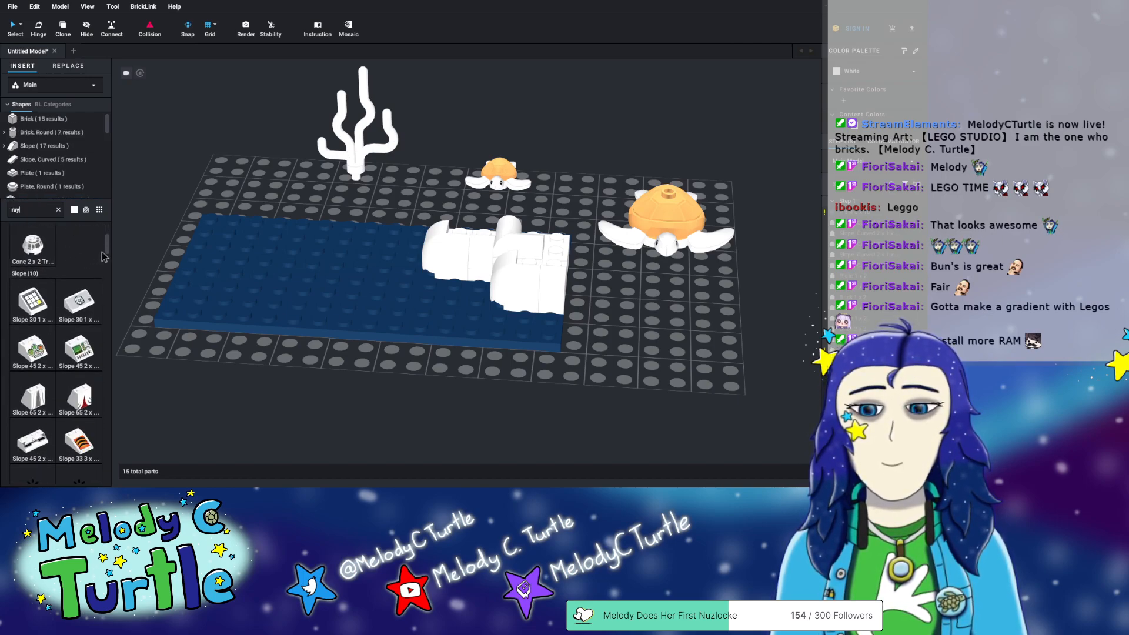
pyautogui.scroll(-1, 103, 256)
pyautogui.press('BackSpace')
pyautogui.write('manta')
pyautogui.click(30, 318)
pyautogui.click(772, 325)
pyautogui.moveTo(772, 325); pyautogui.dragTo(738, 335, button='right')
pyautogui.moveTo(597, 395); pyautogui.dragTo(604, 392, button='right')
pyautogui.click(603, 392)
pyautogui.press('Delete')
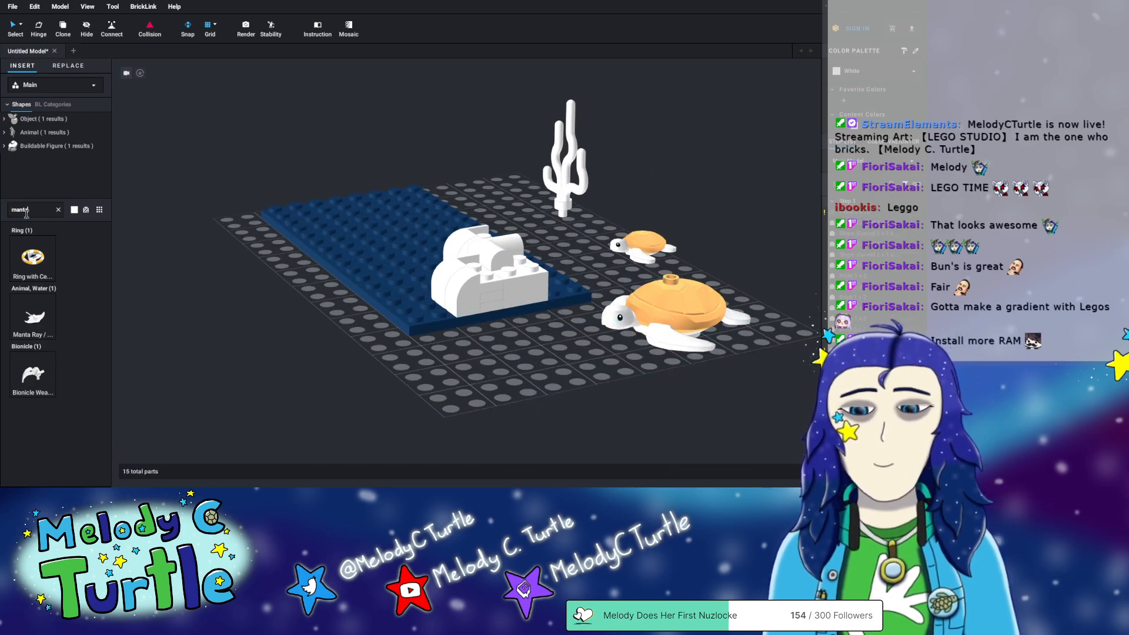
# - Search the parts for "sting", try the Manta Ray / Stingray on the grid in front of the large turtle, and delete it
pyautogui.write('dr')
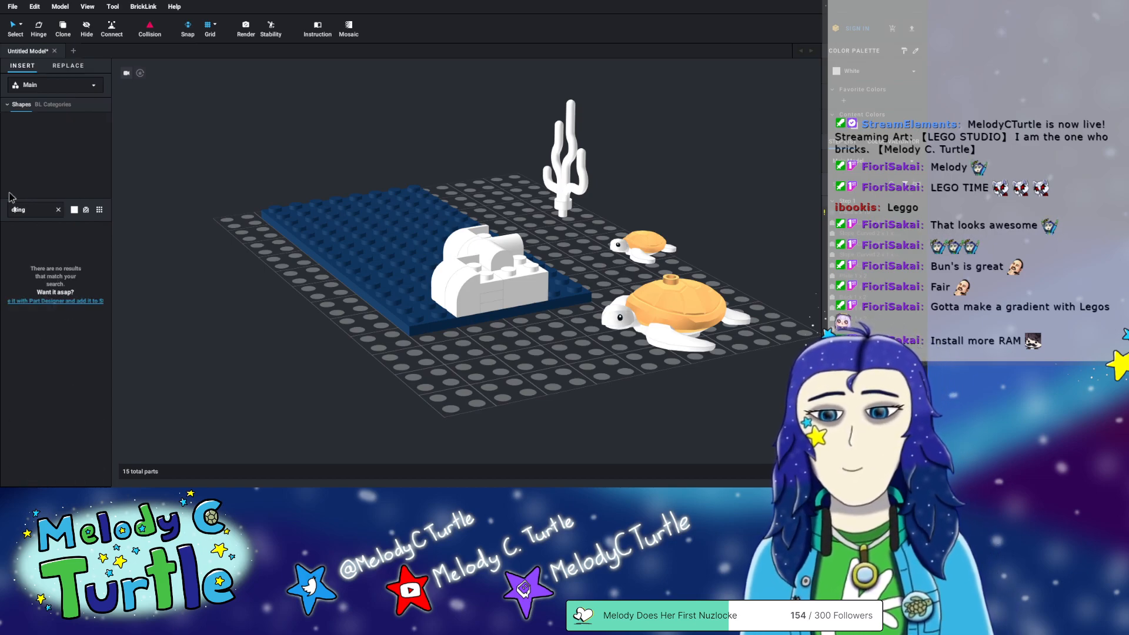
pyautogui.write('s')
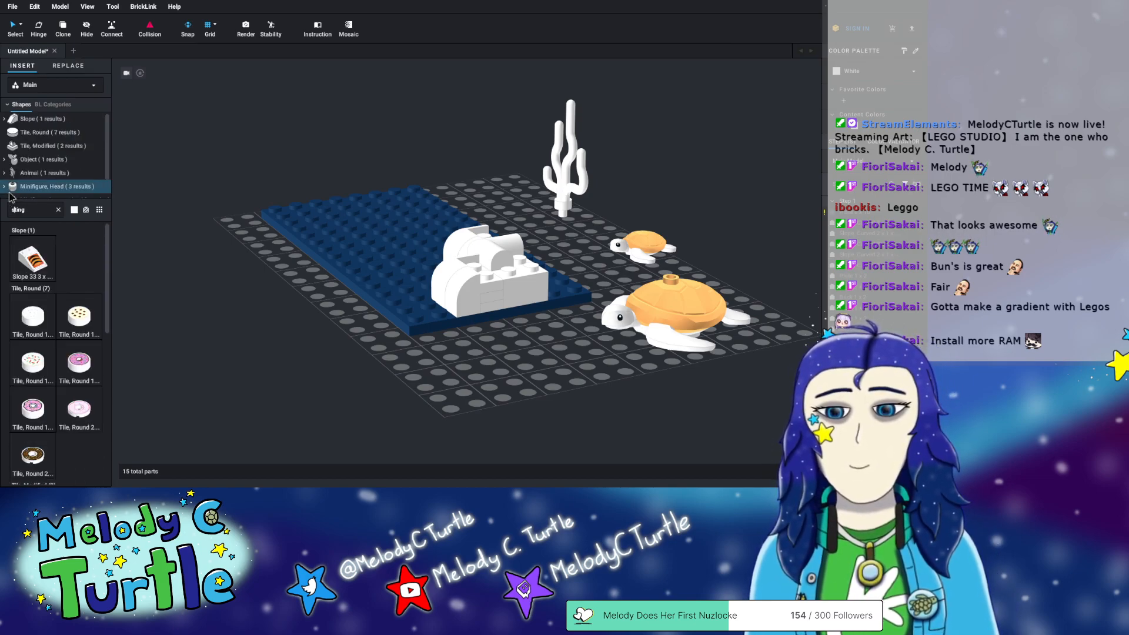
pyautogui.scroll(1, 51, 288)
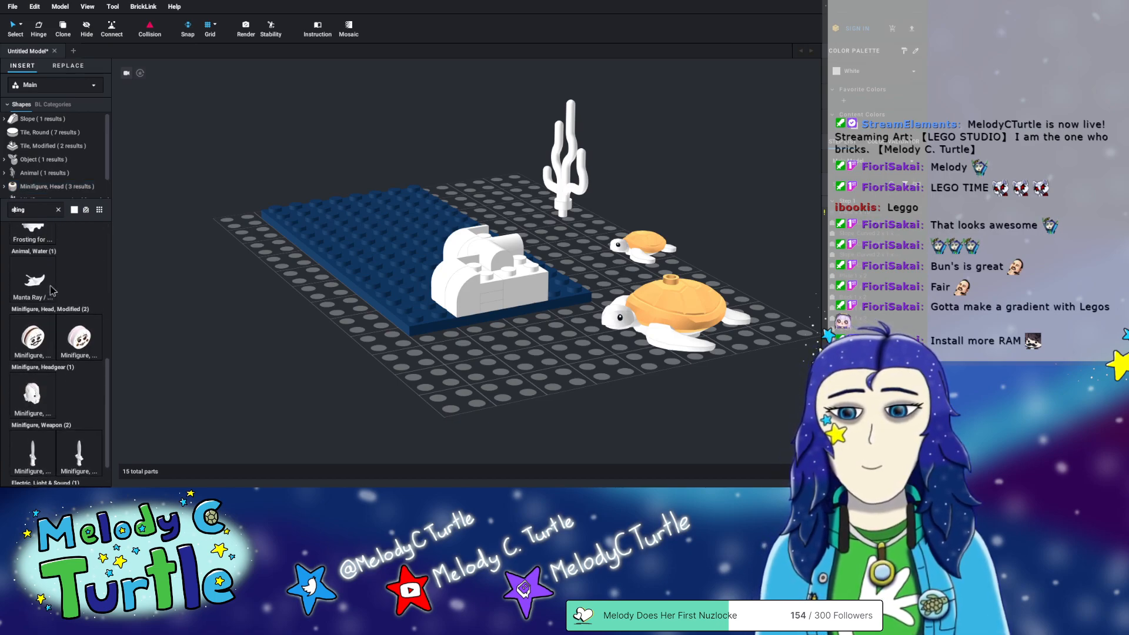
pyautogui.scroll(-2, 56, 297)
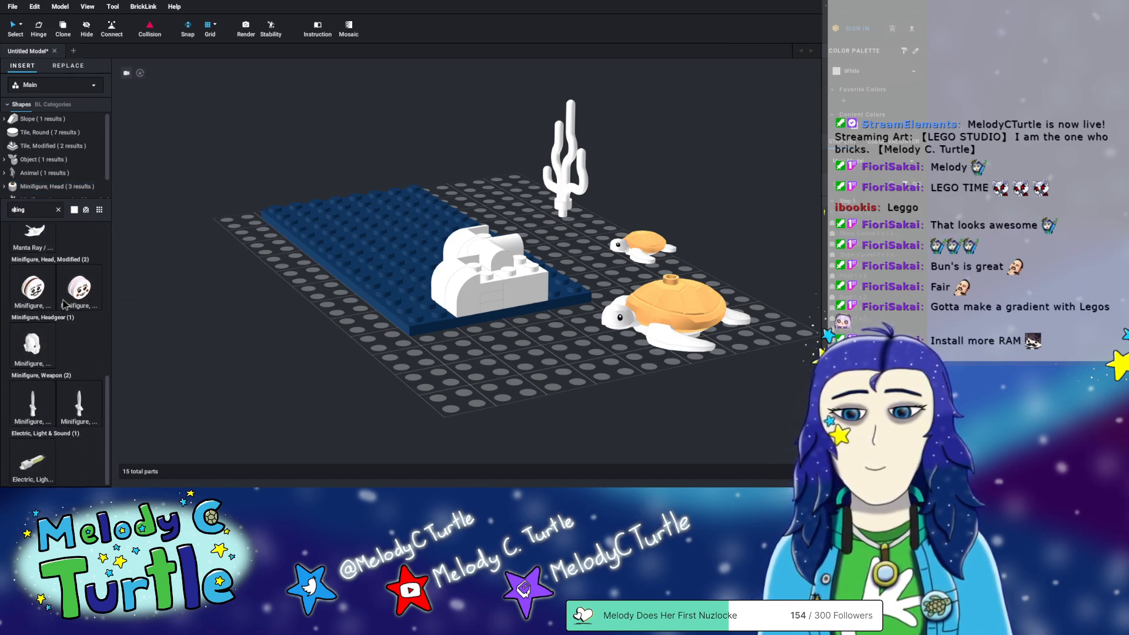
pyautogui.moveTo(33, 239); pyautogui.dragTo(668, 448)
pyautogui.moveTo(669, 448)
pyautogui.mouseDown(button='right')
pyautogui.moveTo(650, 436)
pyautogui.moveTo(645, 453)
pyautogui.moveTo(620, 441)
pyautogui.moveTo(629, 454)
pyautogui.moveTo(673, 445)
pyautogui.mouseUp(button='right')
pyautogui.click(720, 405)
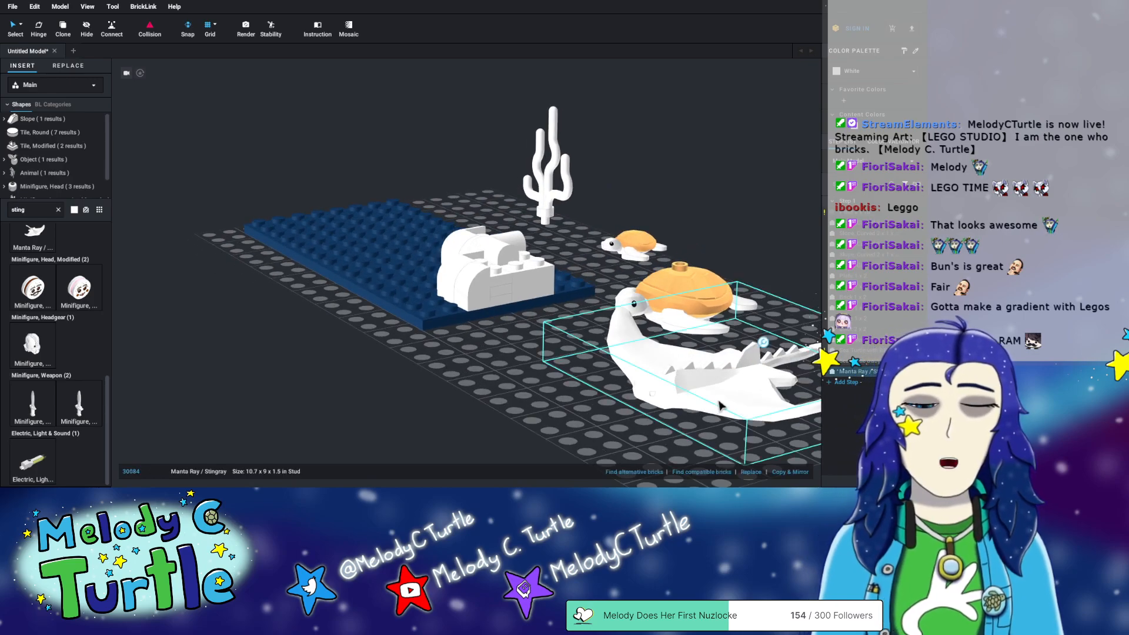
pyautogui.press('Delete')
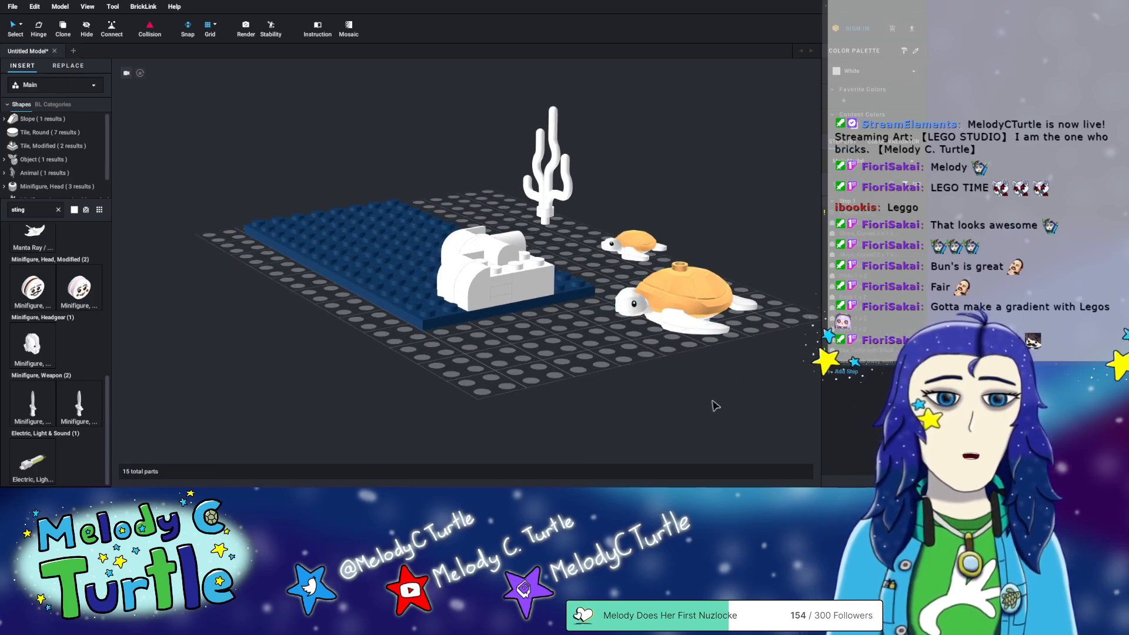
# - Clear the part search and place a white Brick 1 x 3 at the plate's rear corner behind the white rounded form
pyautogui.scroll(3, 98, 370)
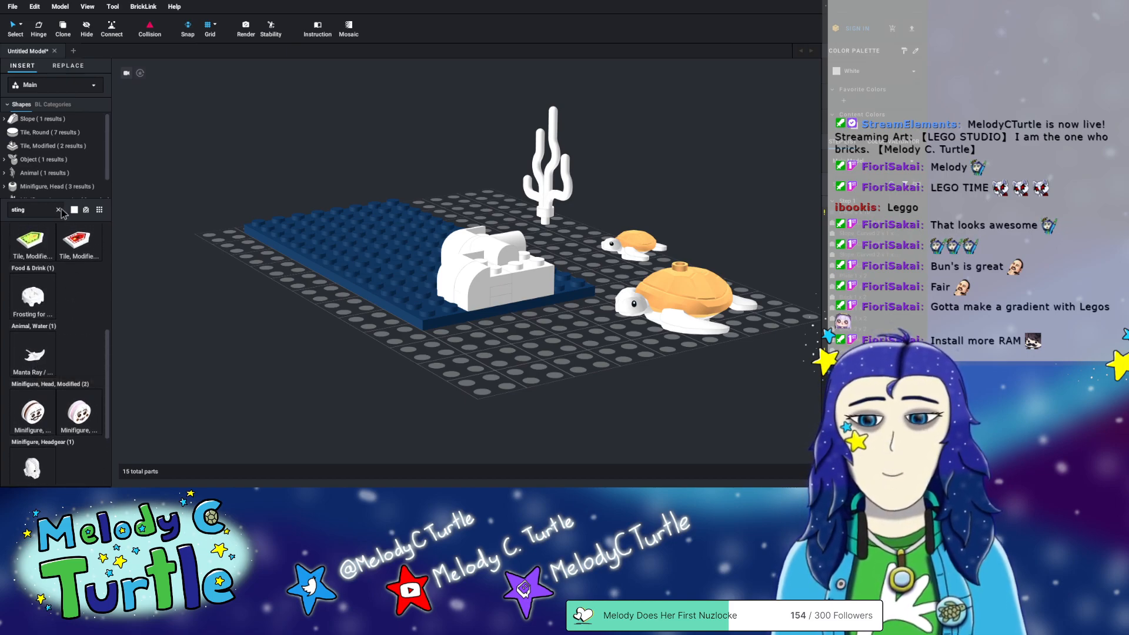
pyautogui.moveTo(504, 389); pyautogui.dragTo(532, 398, button='right')
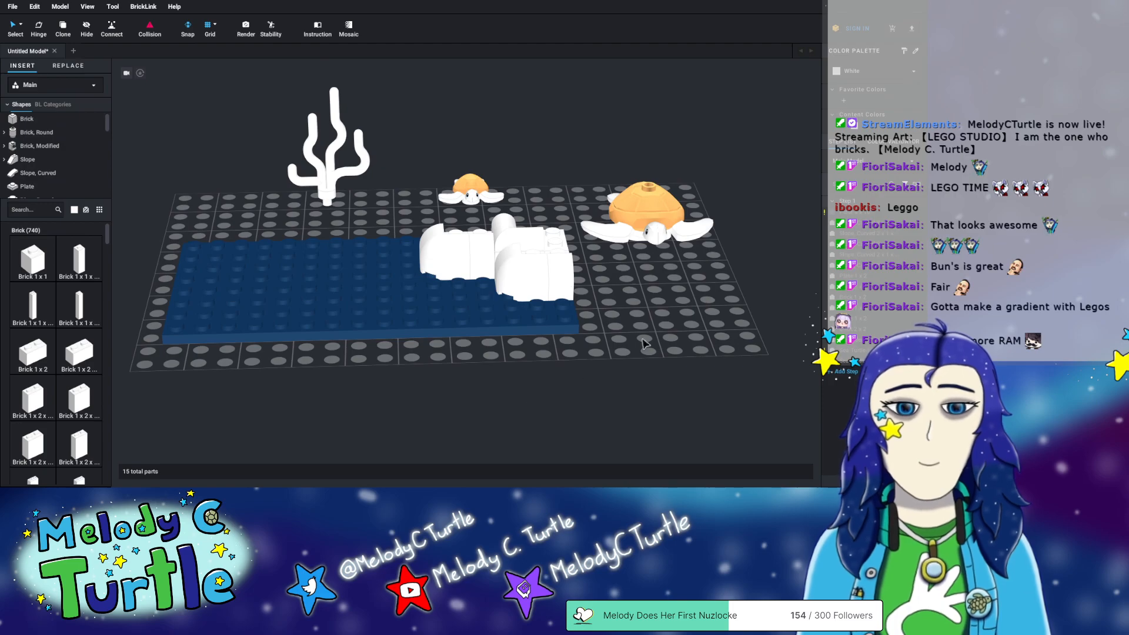
pyautogui.moveTo(628, 348)
pyautogui.mouseDown(button='right')
pyautogui.moveTo(637, 332)
pyautogui.moveTo(641, 344)
pyautogui.moveTo(628, 328)
pyautogui.moveTo(636, 344)
pyautogui.mouseUp(button='right')
pyautogui.moveTo(382, 355); pyautogui.dragTo(210, 374, button='right')
pyautogui.moveTo(231, 148); pyautogui.dragTo(236, 237, button='right')
pyautogui.click(35, 352)
pyautogui.scroll(-5, 45, 314)
pyautogui.click(33, 361)
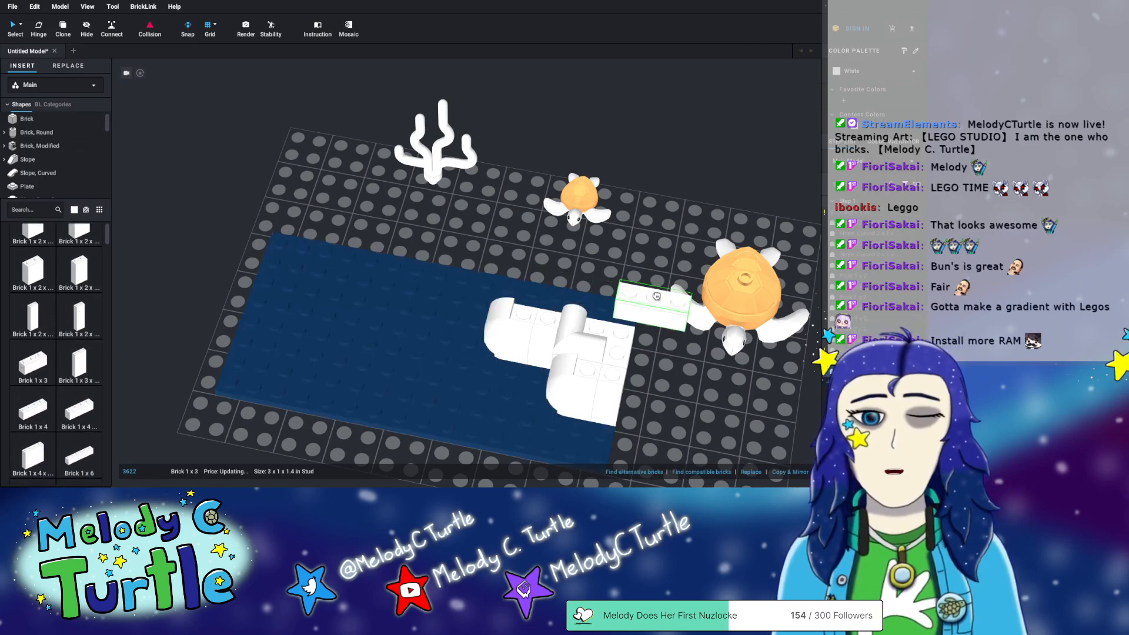
pyautogui.click(605, 293)
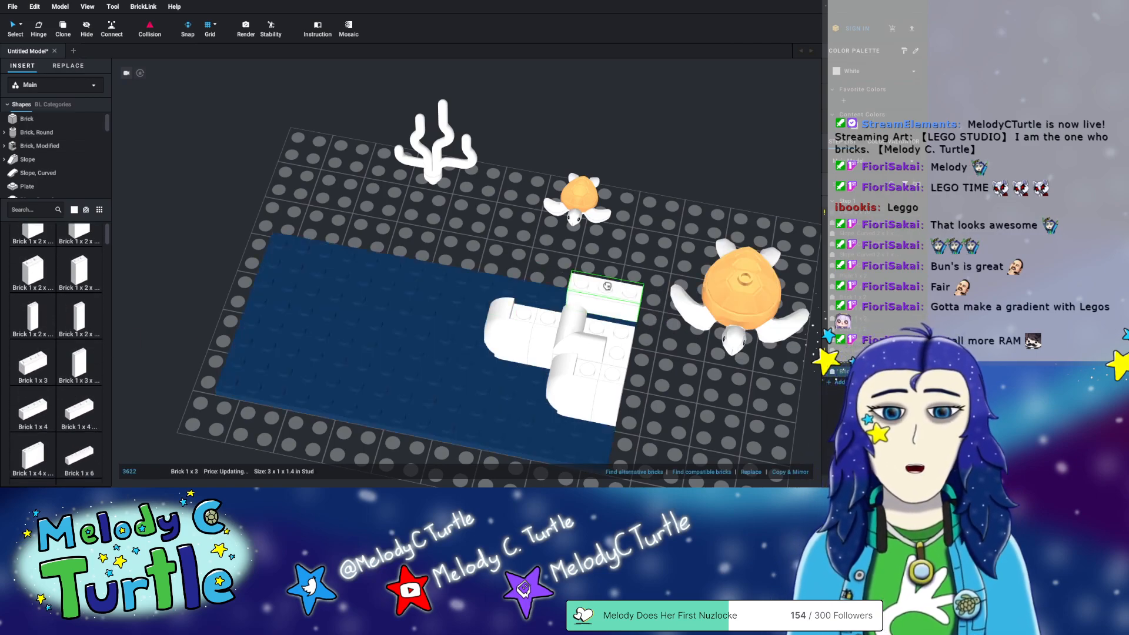
# - Extend the row along the plate's long rear edge with three more white Brick 1 x 3 pieces
pyautogui.click(49, 353)
pyautogui.click(531, 267)
pyautogui.click(58, 367)
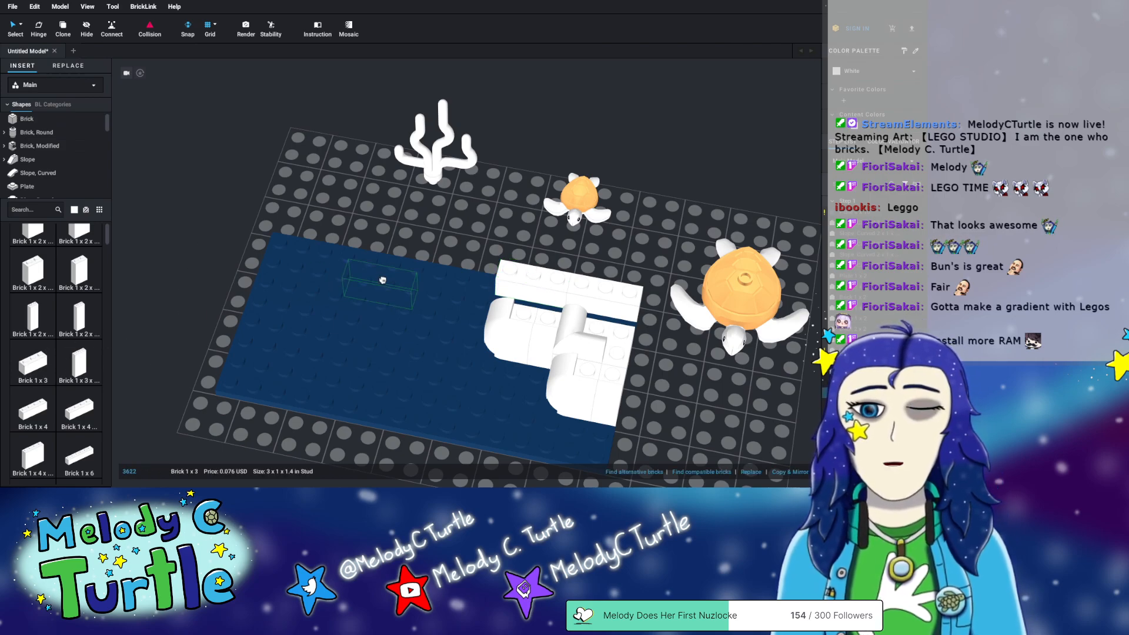
pyautogui.click(447, 264)
pyautogui.click(42, 365)
pyautogui.click(391, 250)
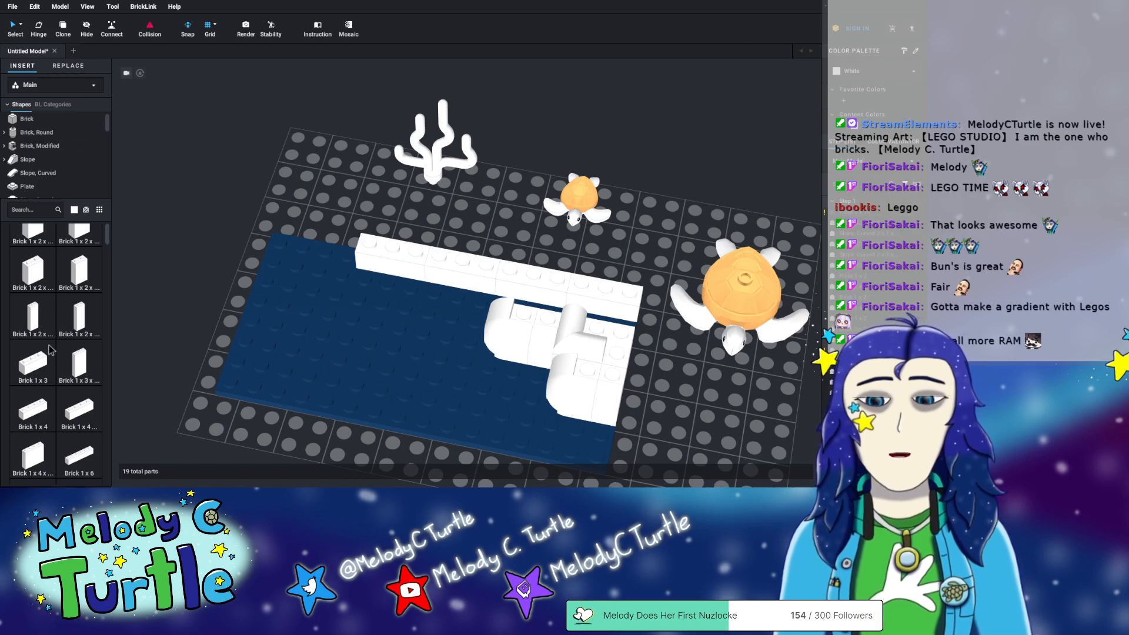
# - Delete the row of four white Brick 1 x 3 pieces along the plate's long rear edge
pyautogui.click(404, 265)
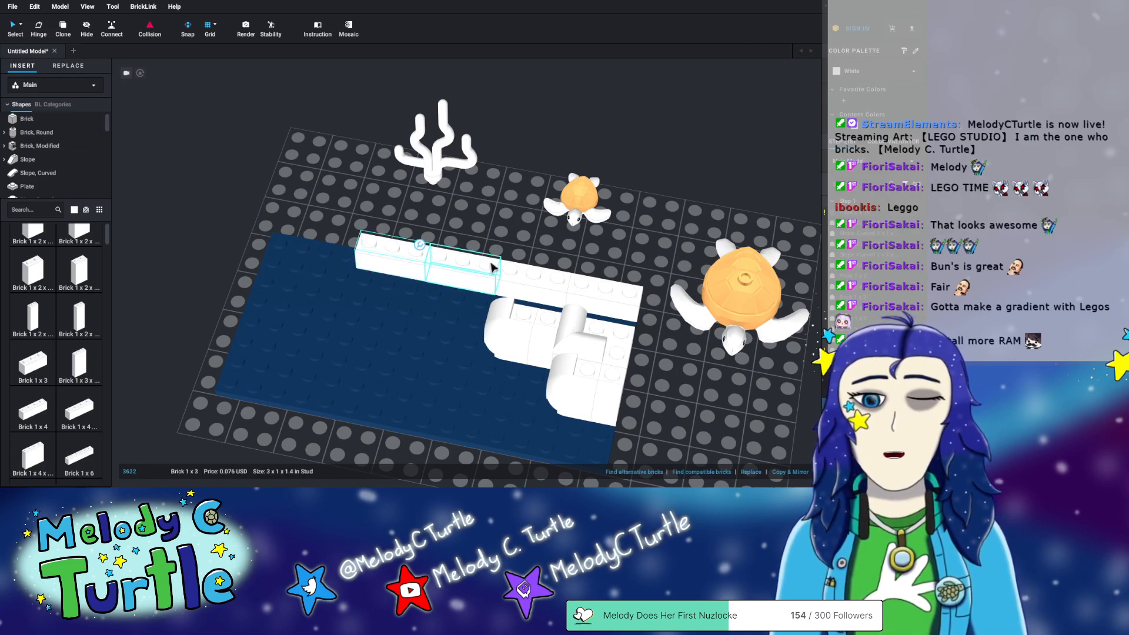
pyautogui.keyDown('ctrl'); pyautogui.click(466, 274); pyautogui.keyUp('ctrl')
pyautogui.keyDown('ctrl'); pyautogui.click(611, 290); pyautogui.keyUp('ctrl')
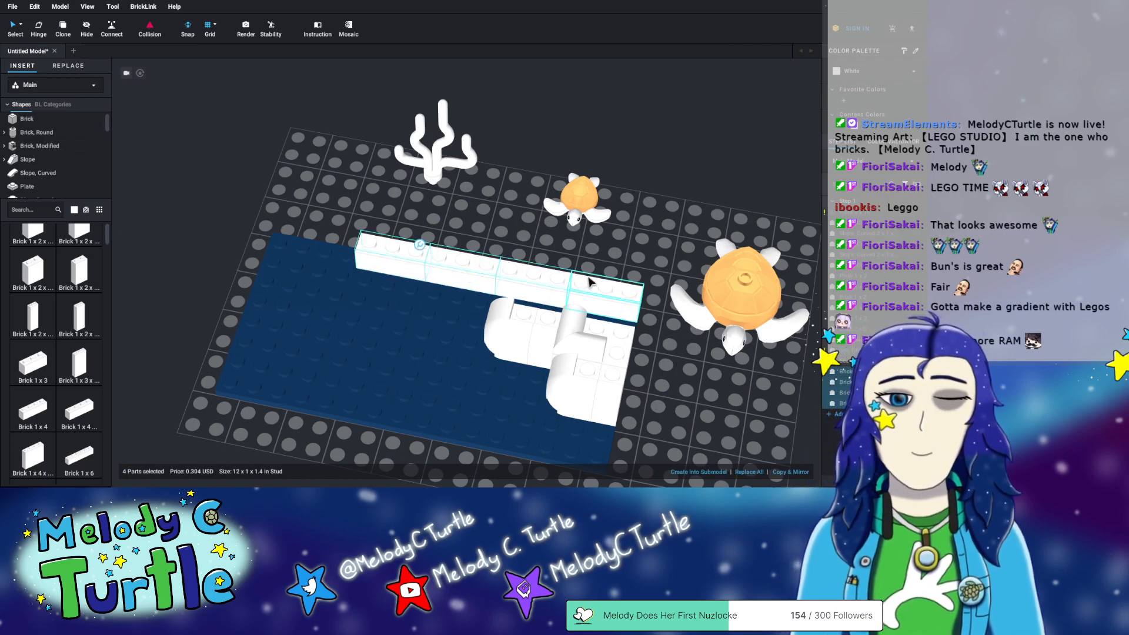
pyautogui.press('Delete')
# - Lay a first wall row of four white Brick 1 x 4 pieces along the plate's full rear edge
pyautogui.scroll(-1, 47, 310)
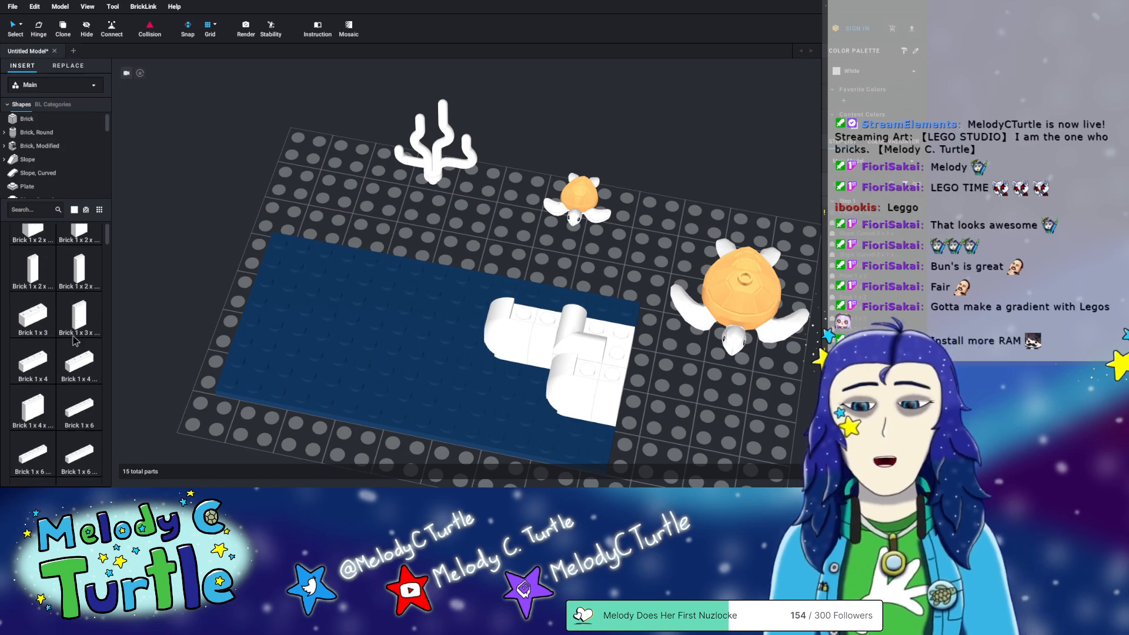
pyautogui.click(32, 362)
pyautogui.click(596, 291)
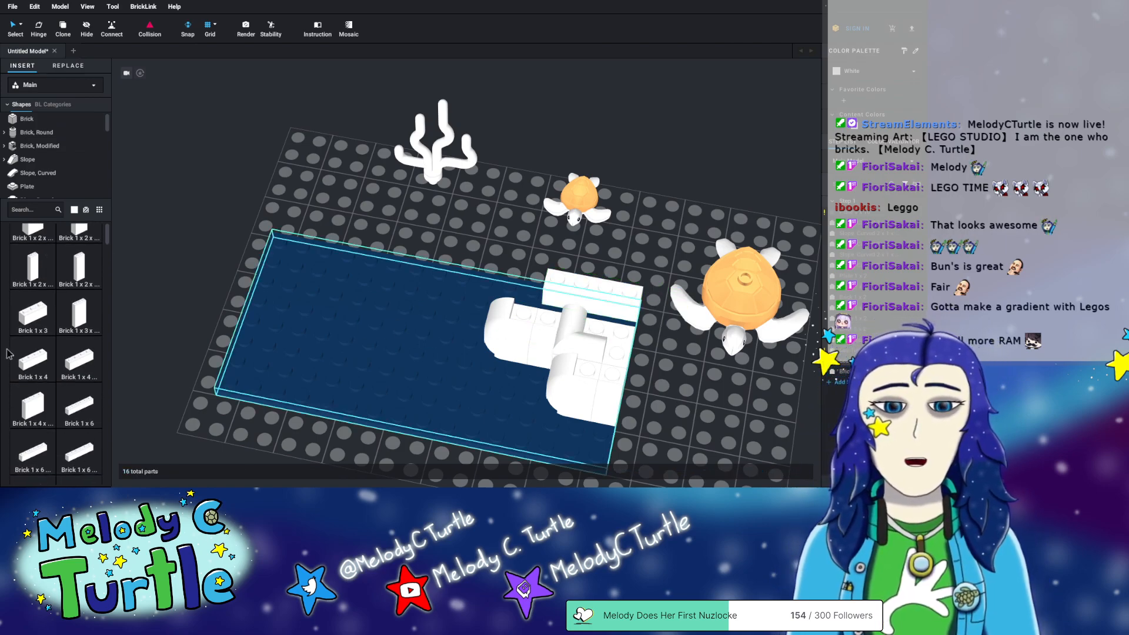
pyautogui.click(32, 361)
pyautogui.click(497, 272)
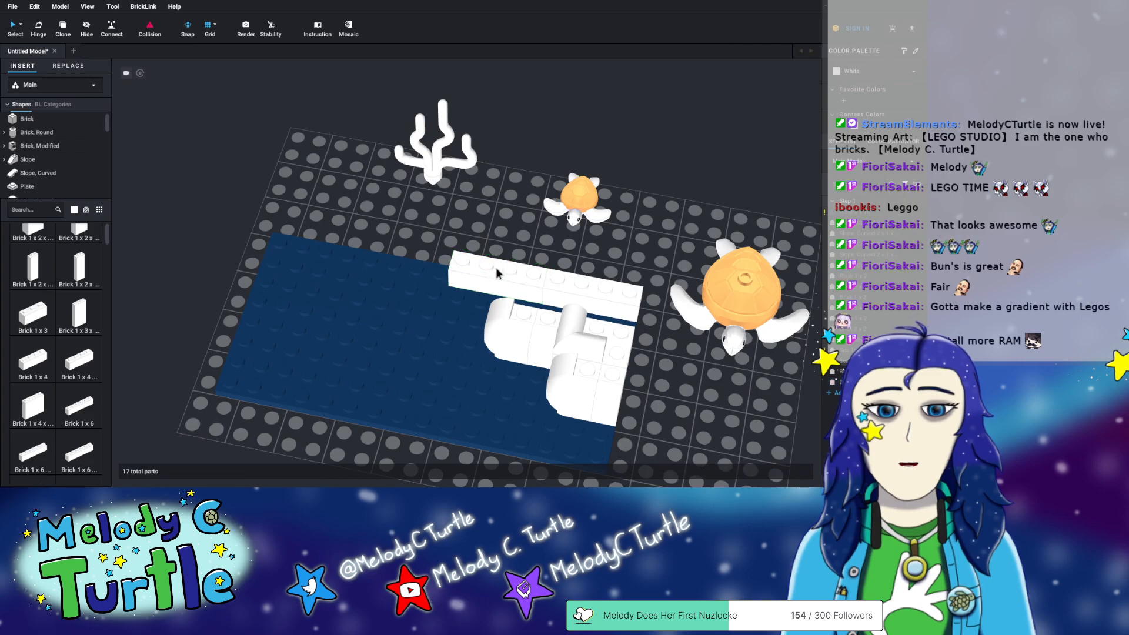
pyautogui.click(30, 362)
pyautogui.click(412, 259)
pyautogui.click(34, 361)
pyautogui.click(311, 235)
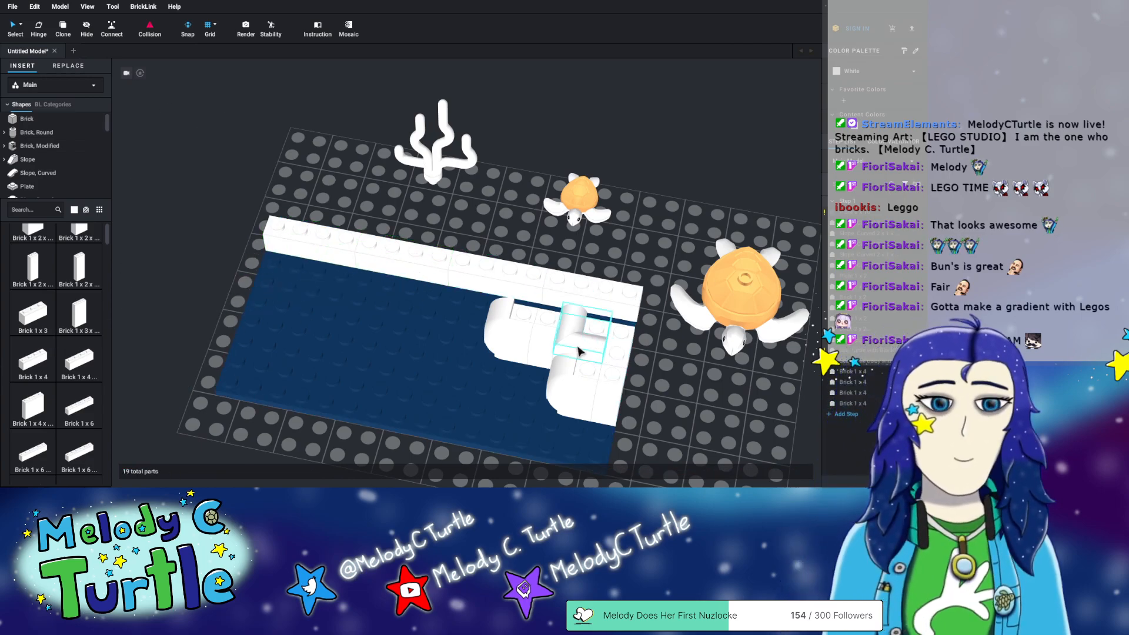
# - Stack three white Brick 1 x 4 pieces on the rear row as a second course, offset two studs from each end
pyautogui.moveTo(581, 349); pyautogui.dragTo(726, 389, button='right')
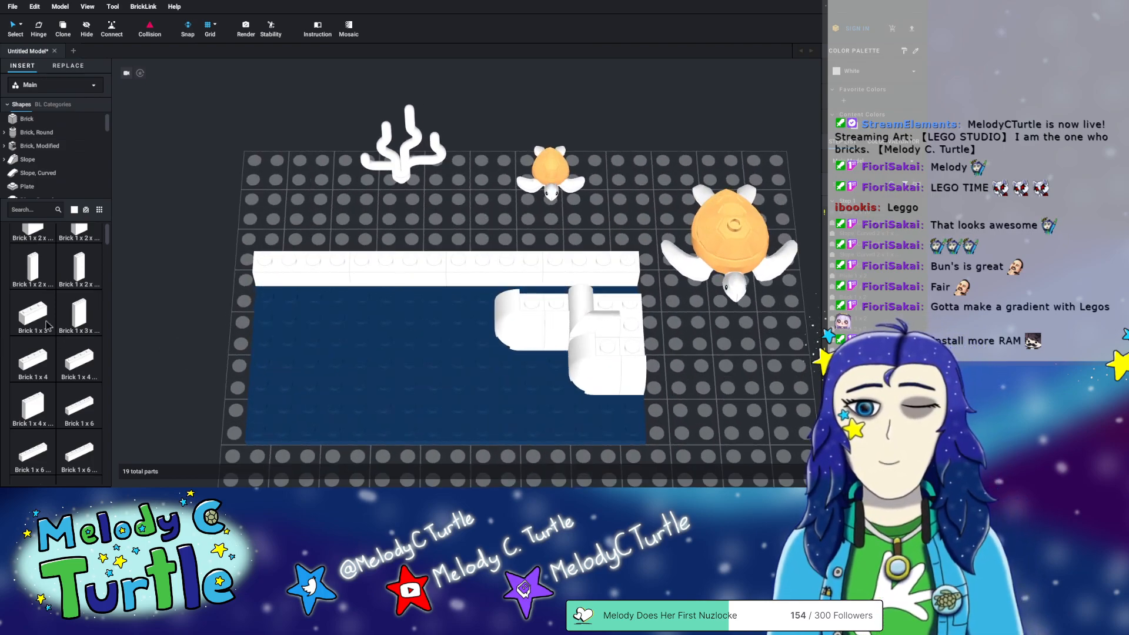
pyautogui.click(36, 365)
pyautogui.click(554, 251)
pyautogui.click(32, 361)
pyautogui.click(453, 250)
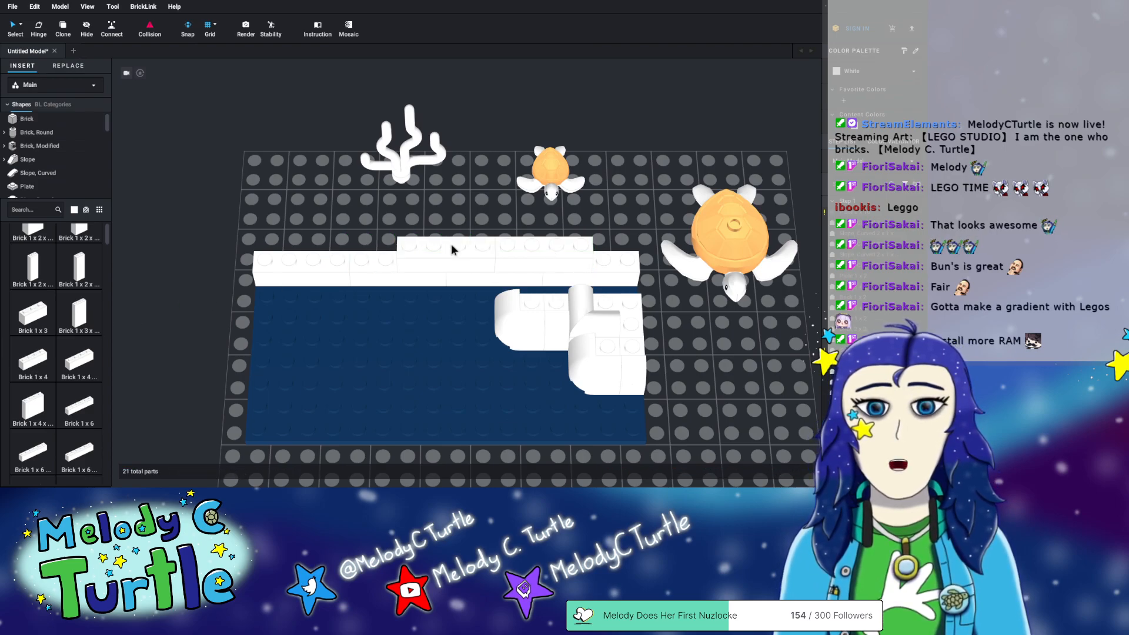
pyautogui.click(40, 359)
pyautogui.click(349, 247)
# - Fill both ends of the second course with a white Brick 1 x 2
pyautogui.scroll(1, 46, 276)
pyautogui.scroll(3, 45, 276)
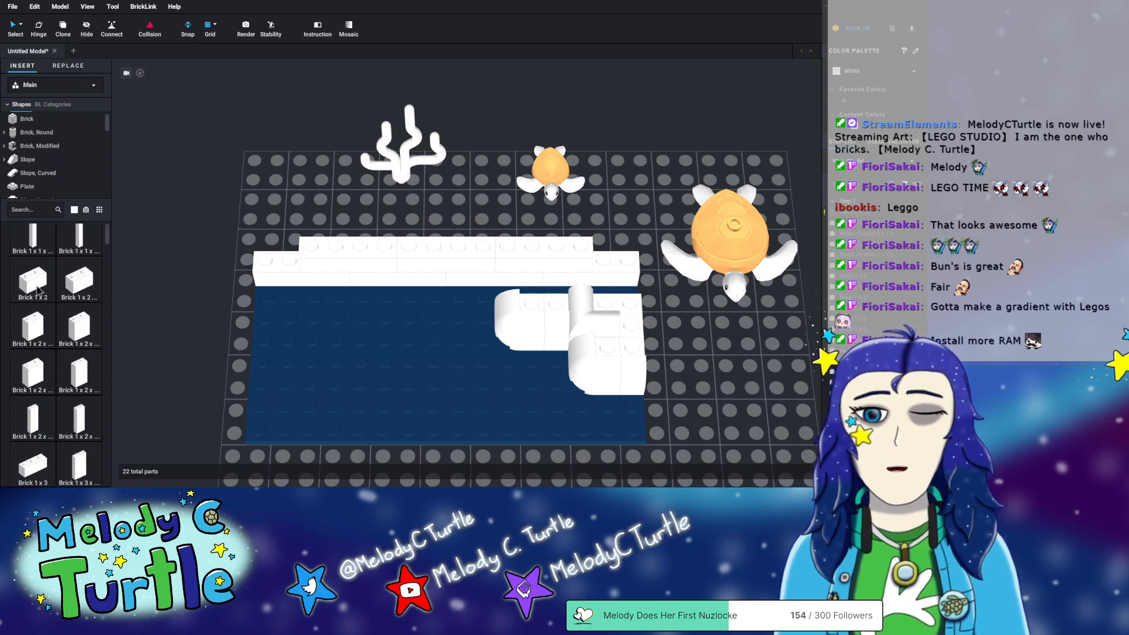
pyautogui.click(33, 277)
pyautogui.click(615, 252)
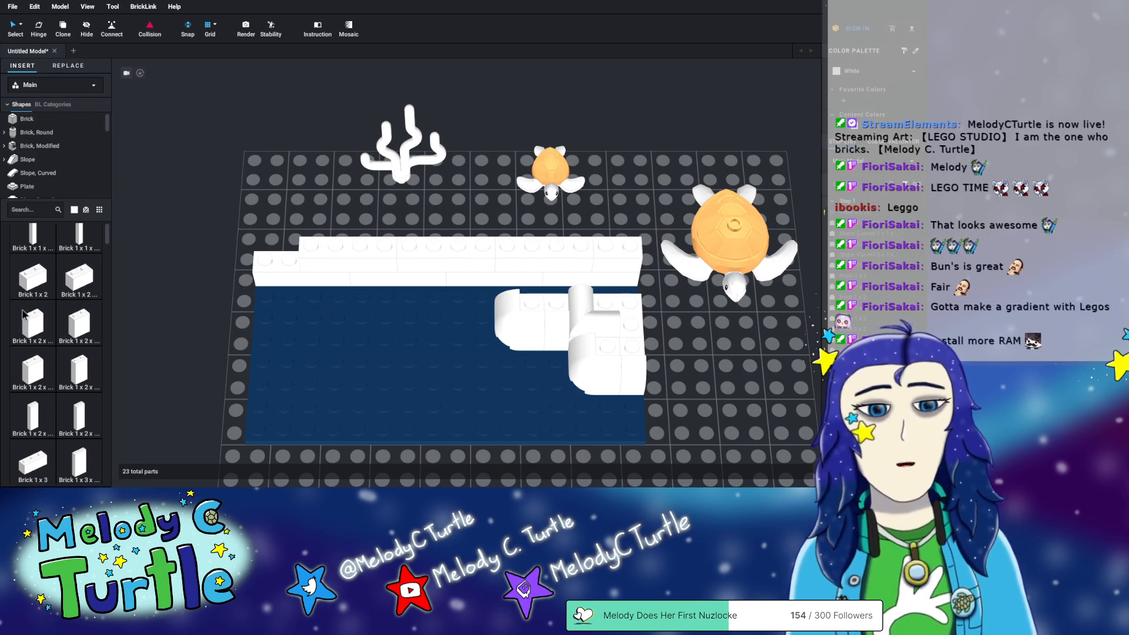
pyautogui.click(33, 277)
pyautogui.click(270, 243)
# - Search the parts for "bar" and stand a white Bar Curved with Axle 1L and 1 x 1 Round Plate End before the large turtle
pyautogui.moveTo(380, 352)
pyautogui.mouseDown(button='right')
pyautogui.moveTo(377, 327)
pyautogui.moveTo(378, 336)
pyautogui.mouseUp(button='right')
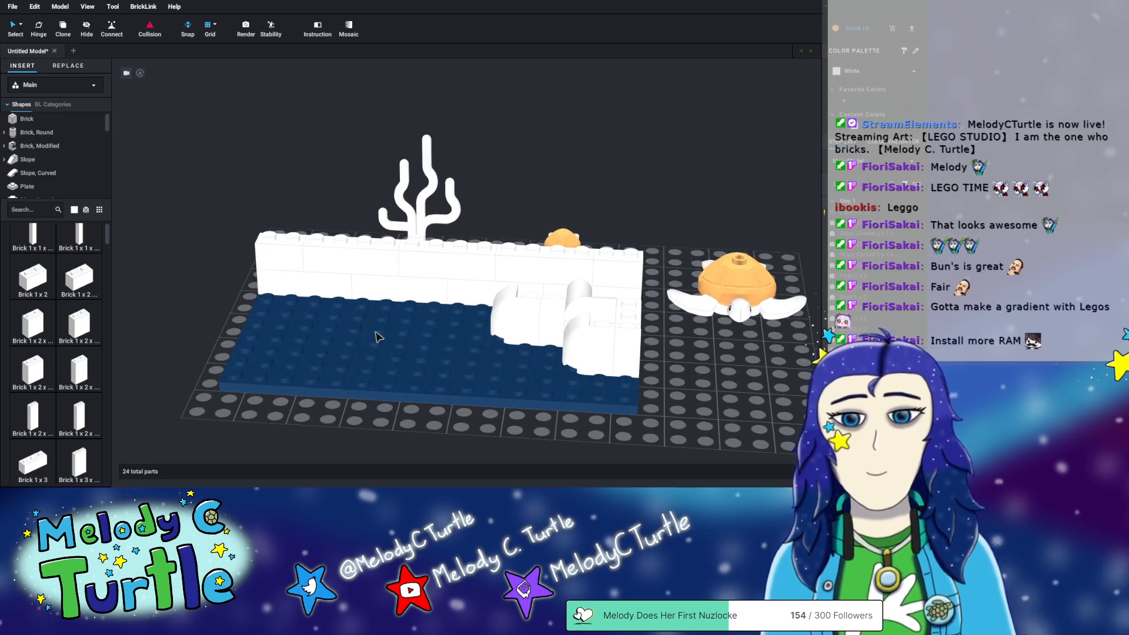
pyautogui.click(53, 209)
pyautogui.write('bar')
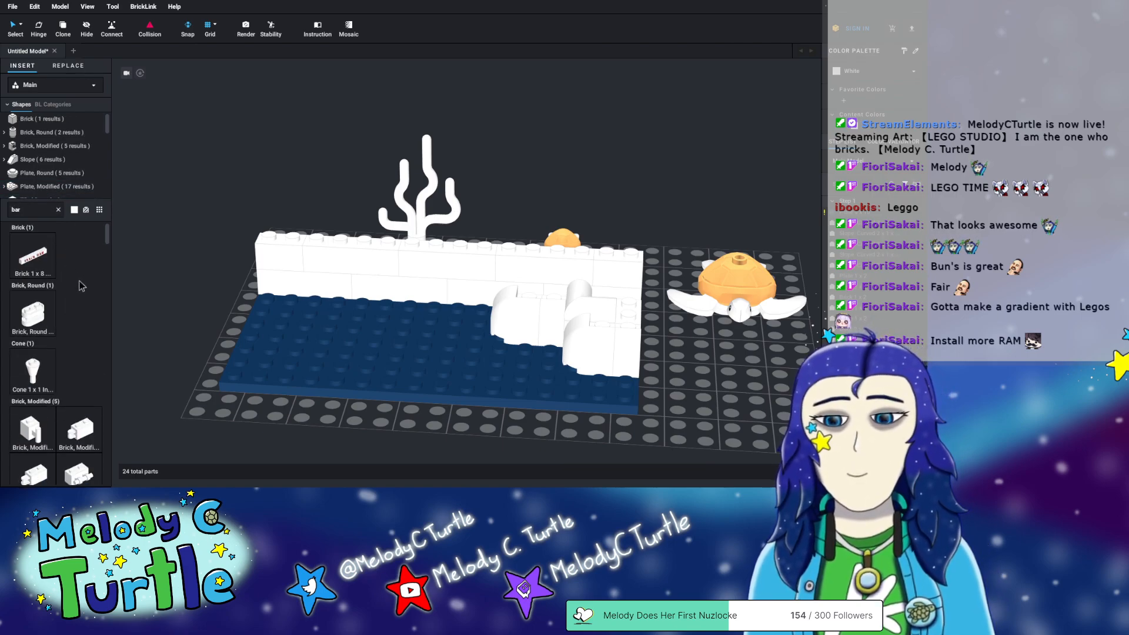
pyautogui.scroll(-10, 82, 286)
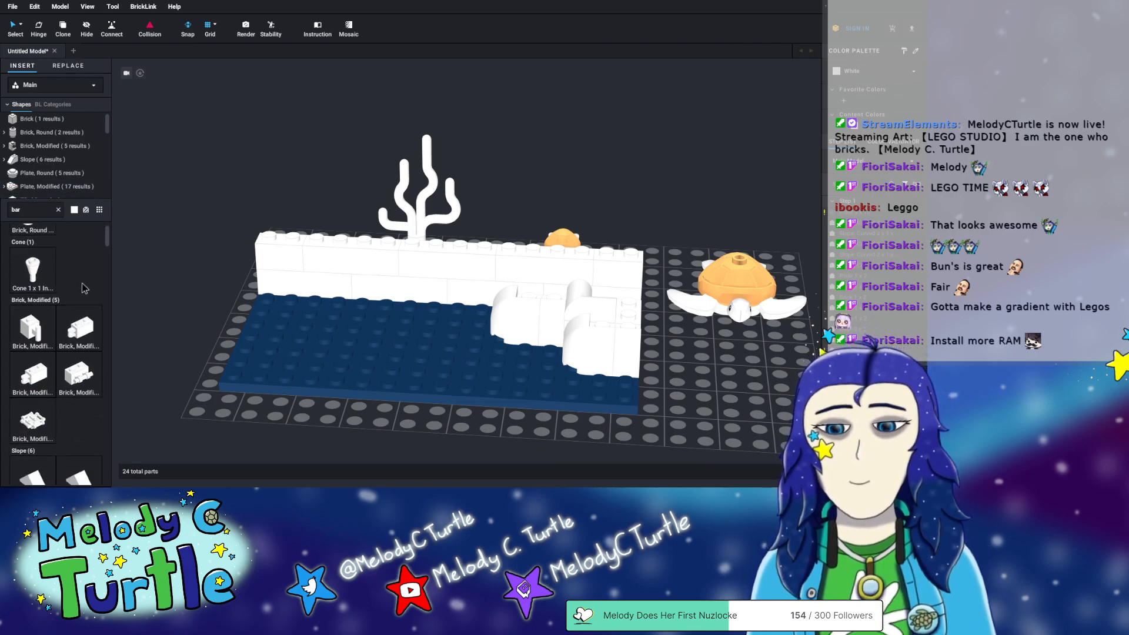
pyautogui.scroll(-10, 84, 288)
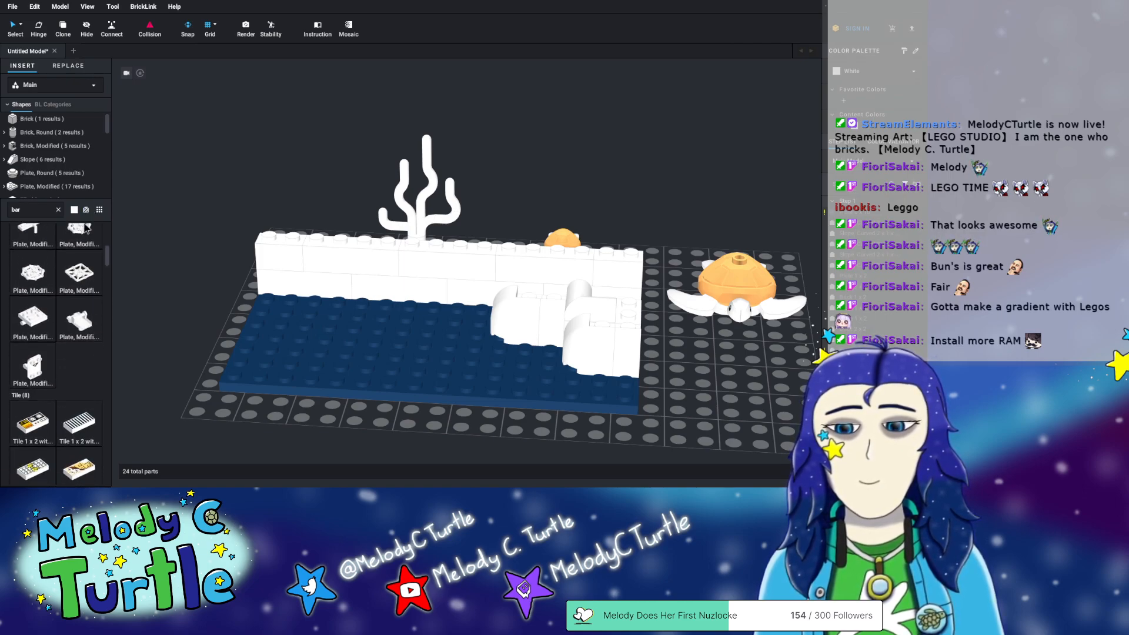
pyautogui.scroll(-6, 88, 274)
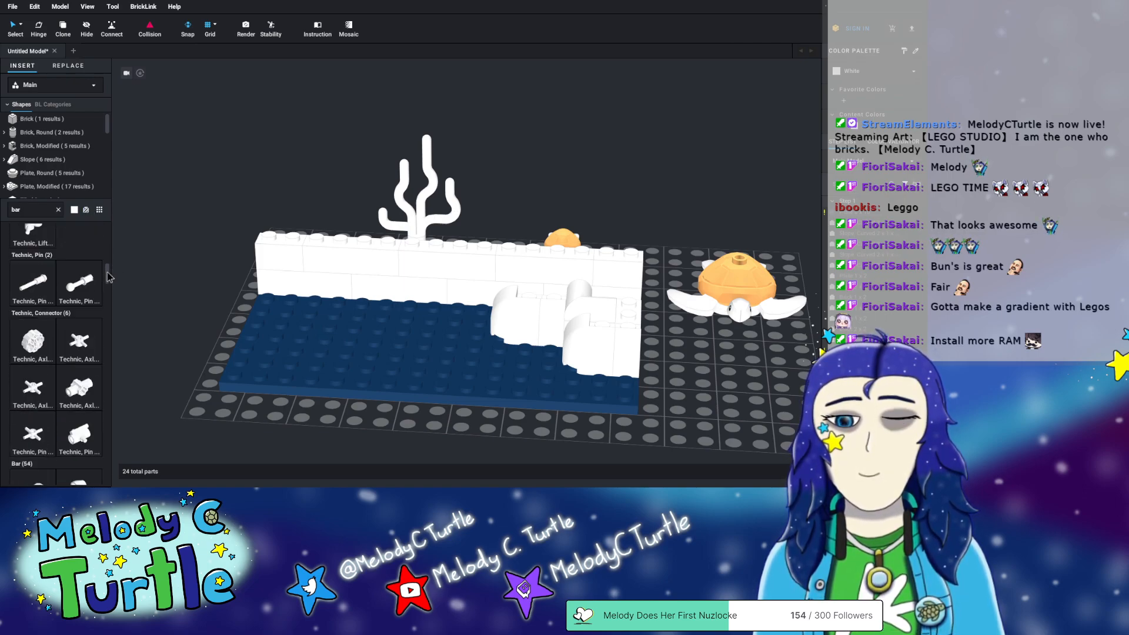
pyautogui.scroll(-10, 86, 275)
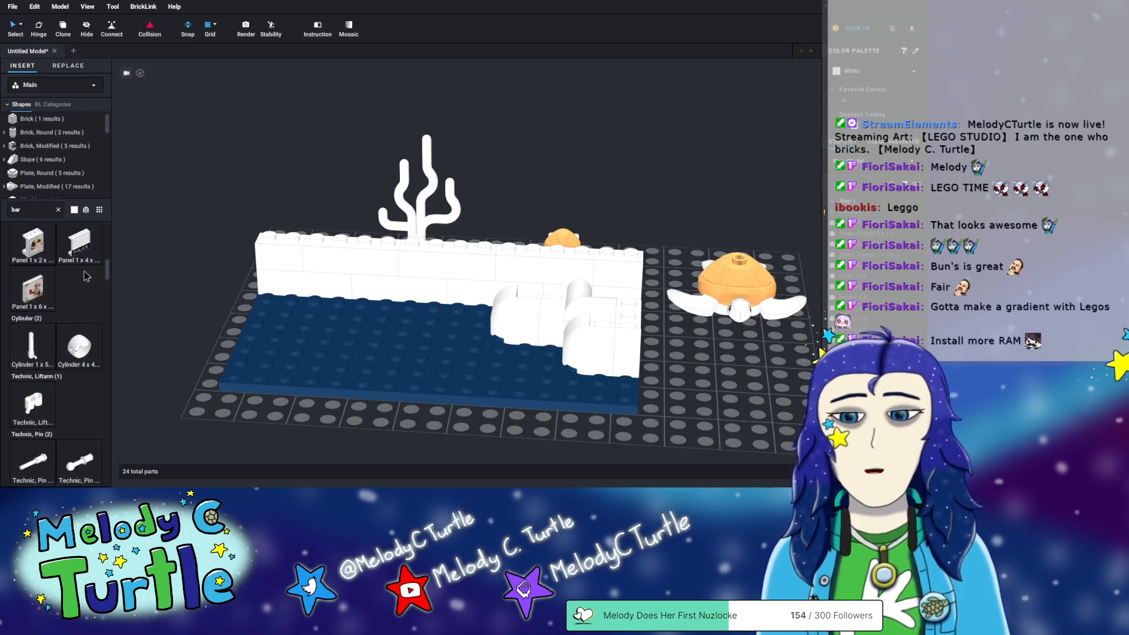
pyautogui.scroll(-4, 86, 272)
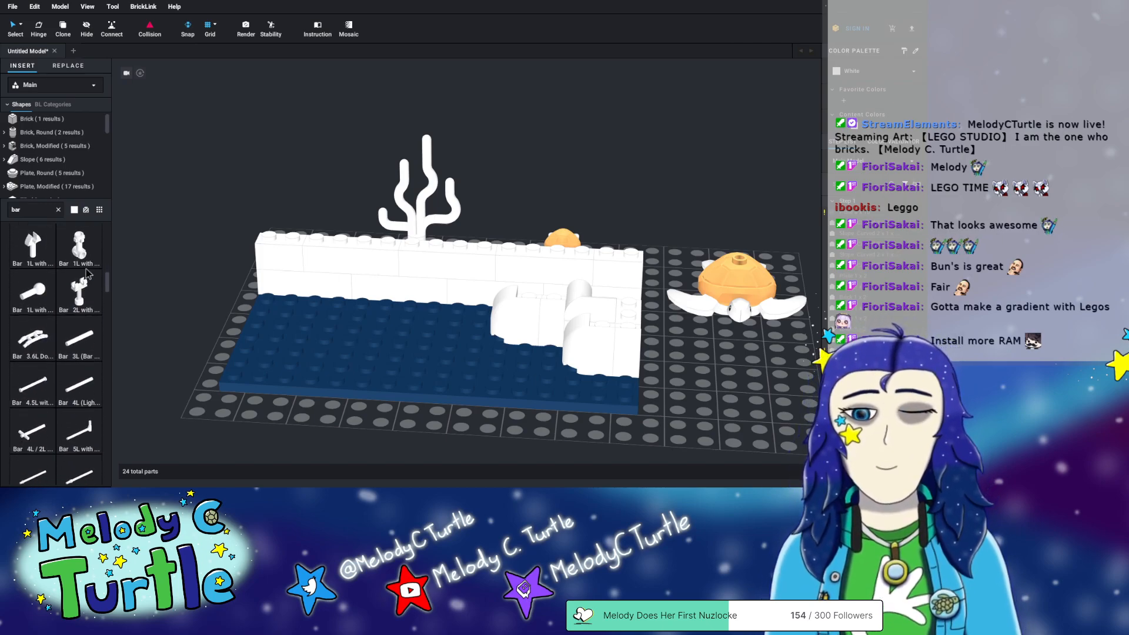
pyautogui.scroll(-4, 87, 273)
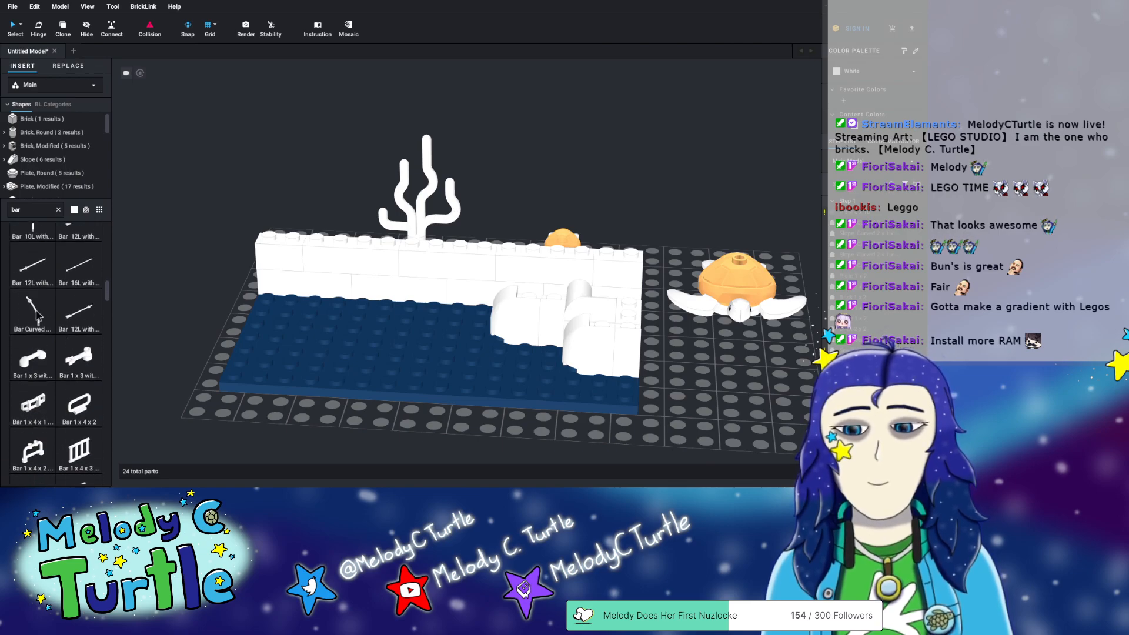
pyautogui.click(34, 312)
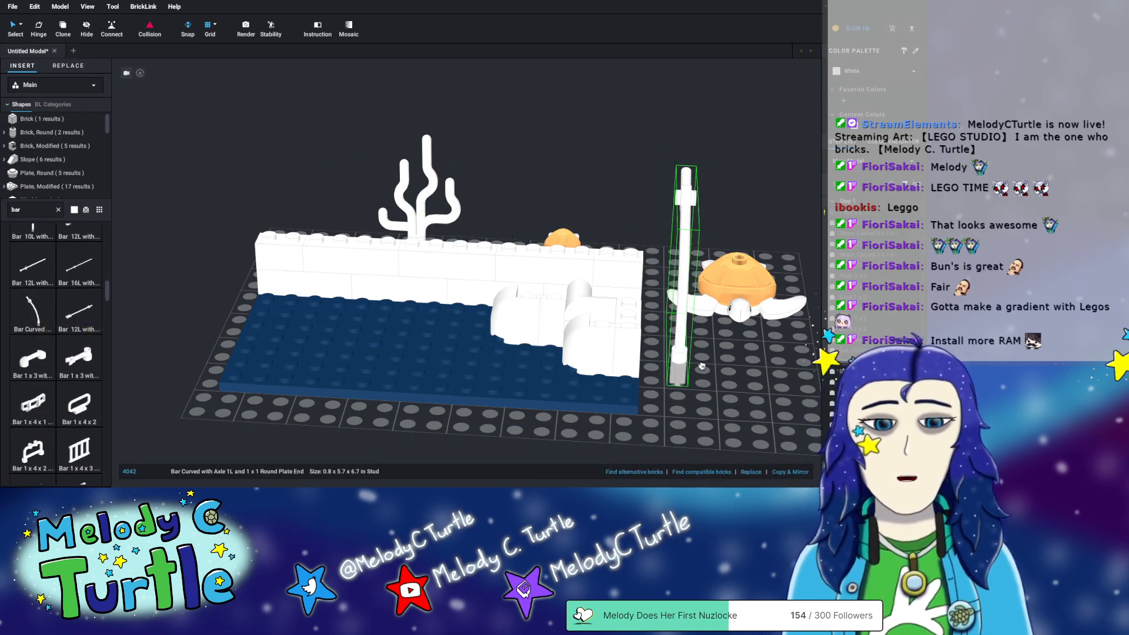
pyautogui.click(718, 388)
pyautogui.press('Escape')
pyautogui.moveTo(791, 413)
pyautogui.mouseDown(button='right')
pyautogui.moveTo(735, 396)
pyautogui.moveTo(790, 400)
pyautogui.moveTo(777, 396)
pyautogui.mouseUp(button='right')
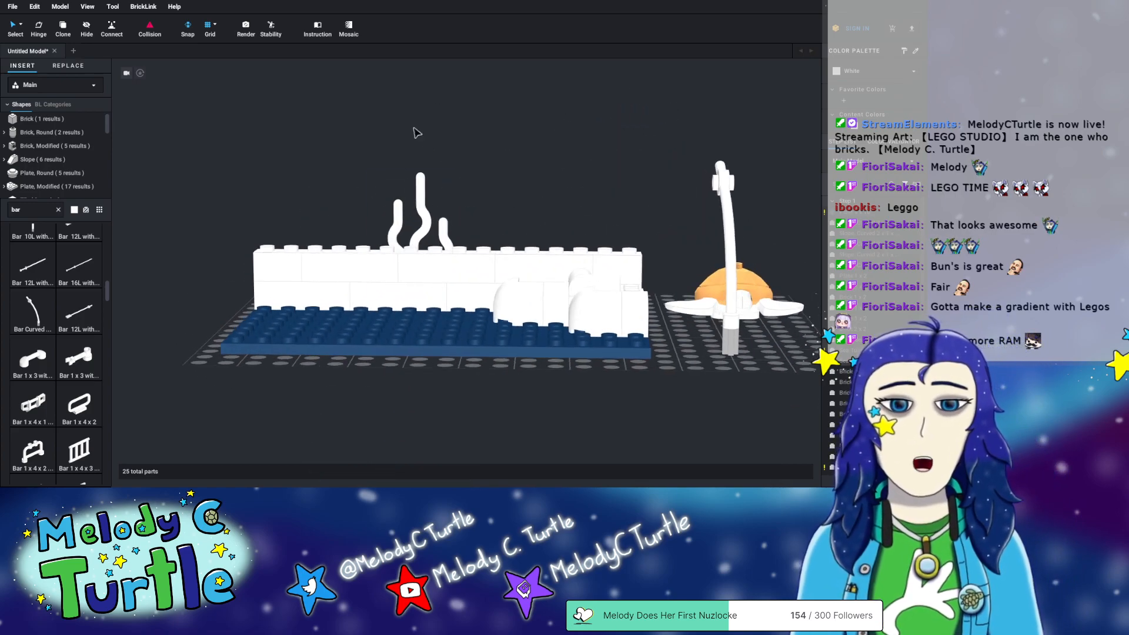
# - Clear the part search and add a third wall course of four white Brick 1 x 4 pieces
pyautogui.moveTo(575, 390); pyautogui.dragTo(534, 397, button='right')
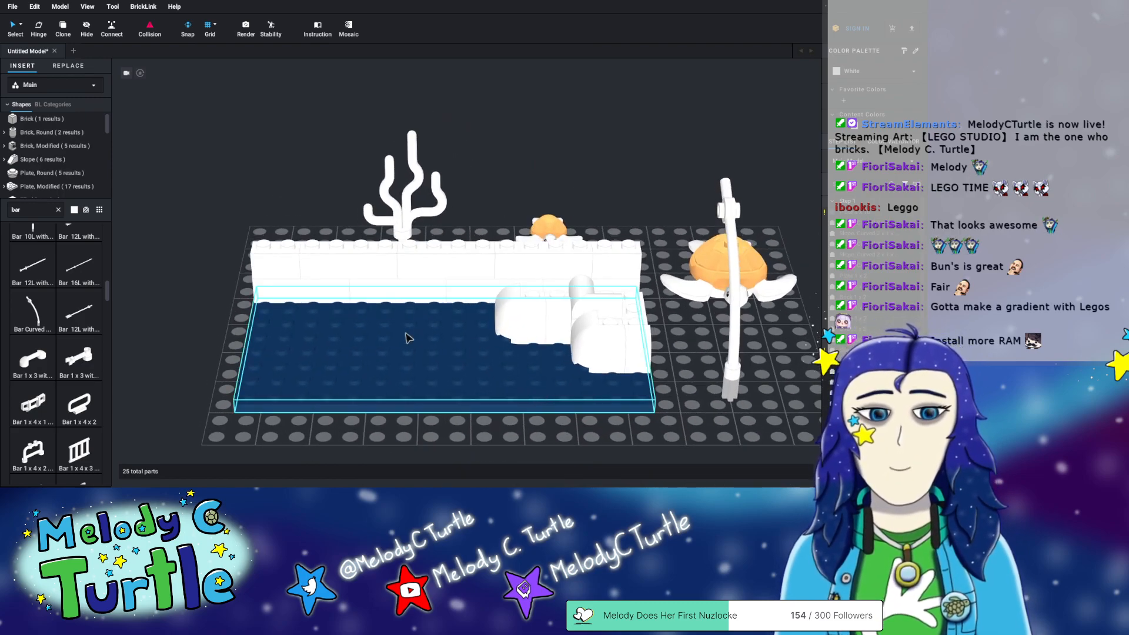
pyautogui.click(58, 210)
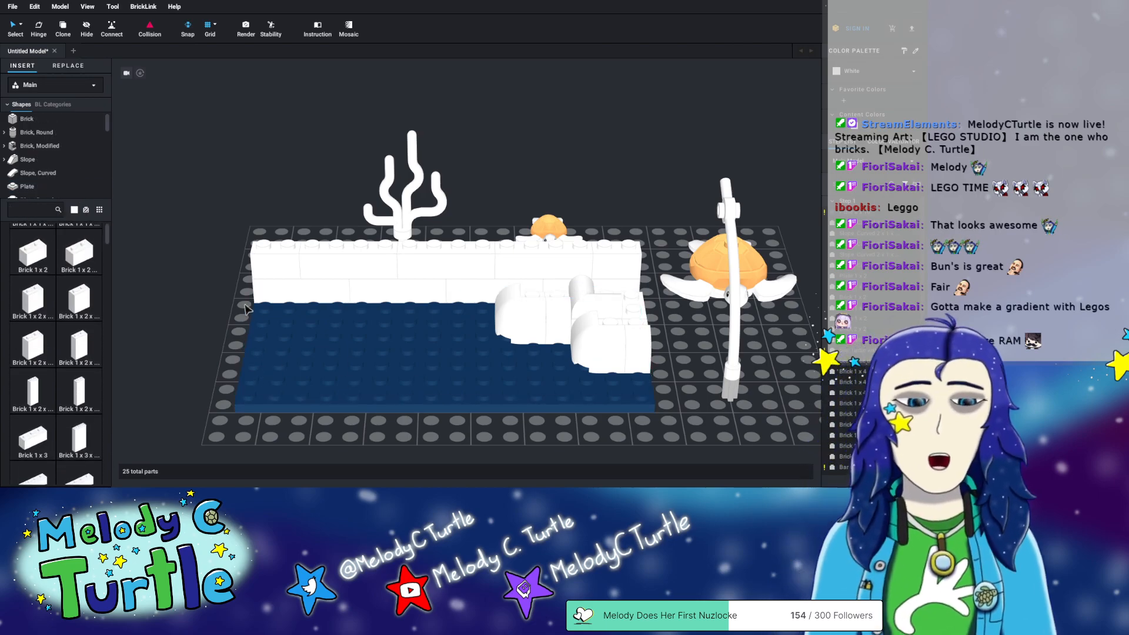
pyautogui.moveTo(200, 323); pyautogui.dragTo(186, 324, button='right')
pyautogui.scroll(-1, 47, 365)
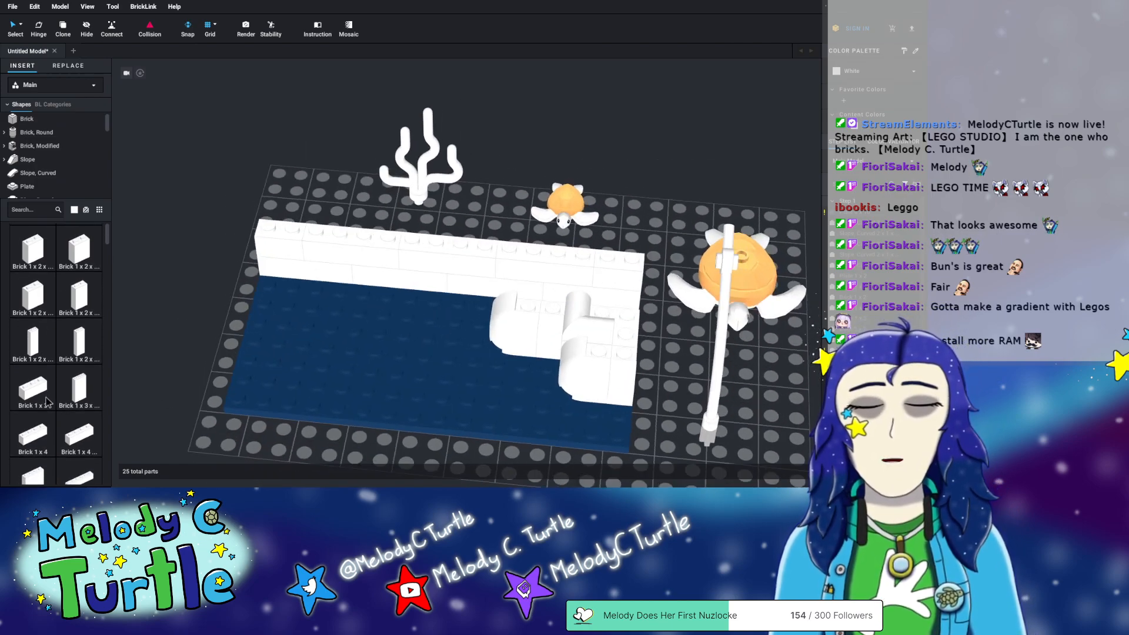
pyautogui.moveTo(35, 435); pyautogui.dragTo(595, 242)
pyautogui.moveTo(38, 444); pyautogui.dragTo(500, 235)
pyautogui.moveTo(37, 440); pyautogui.dragTo(405, 222)
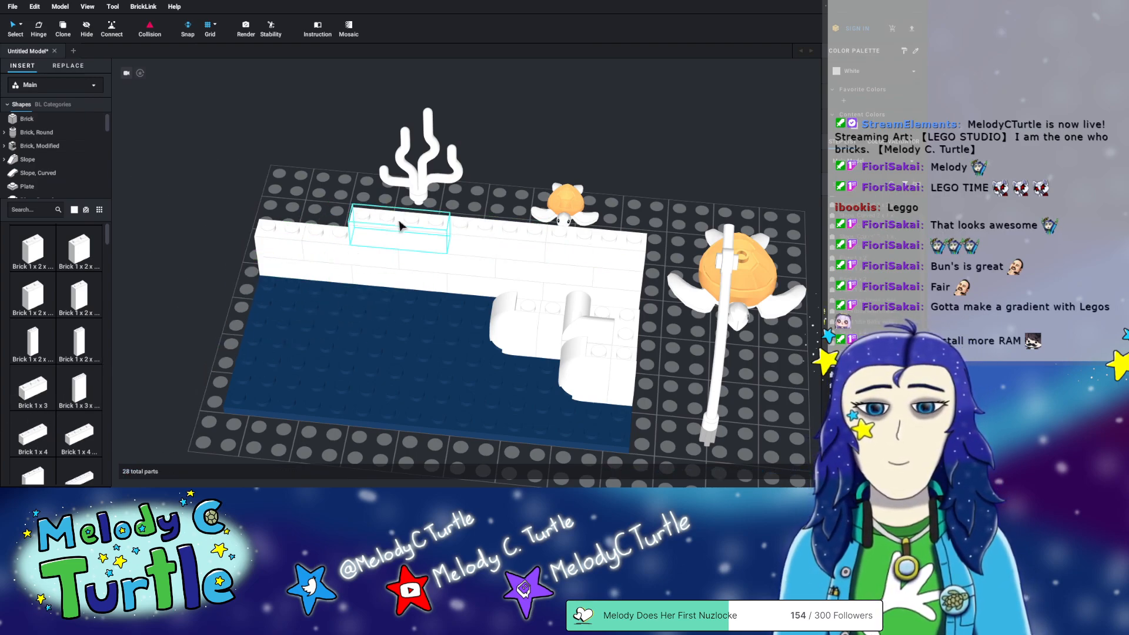
pyautogui.moveTo(43, 426); pyautogui.dragTo(301, 215)
# - Add a fourth wall course of four white Brick 1 x 3 pieces, ending with one Brick 1 x 4 at the end away from the rounded forms
pyautogui.moveTo(218, 346)
pyautogui.mouseDown(button='right')
pyautogui.moveTo(213, 321)
pyautogui.moveTo(165, 335)
pyautogui.moveTo(227, 356)
pyautogui.moveTo(214, 334)
pyautogui.moveTo(213, 356)
pyautogui.mouseUp(button='right')
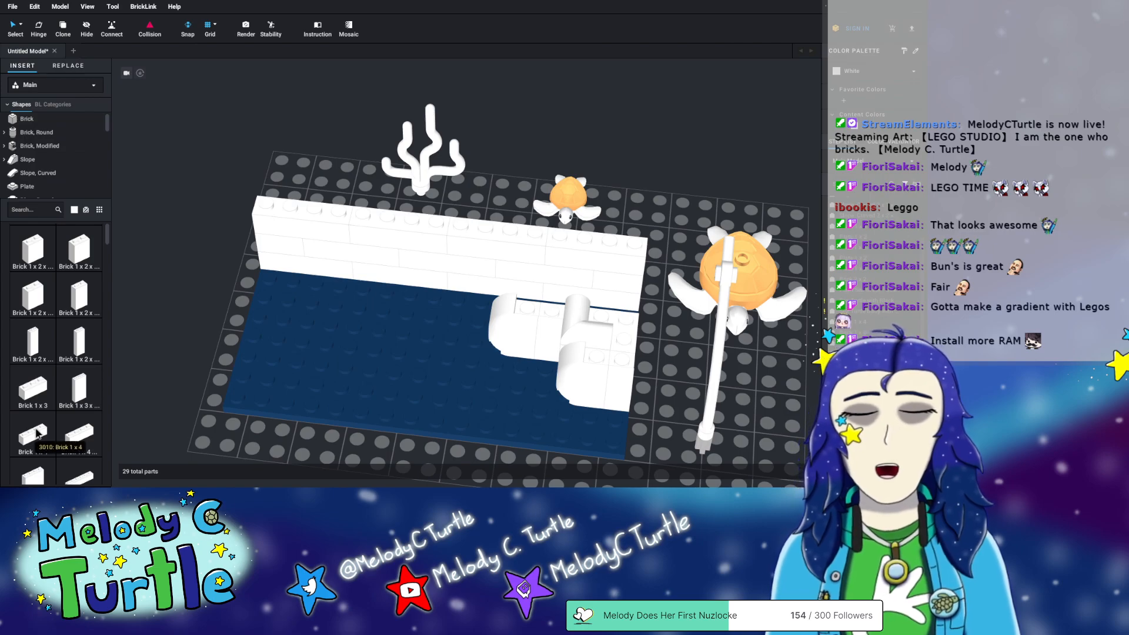
pyautogui.moveTo(36, 388); pyautogui.dragTo(599, 225)
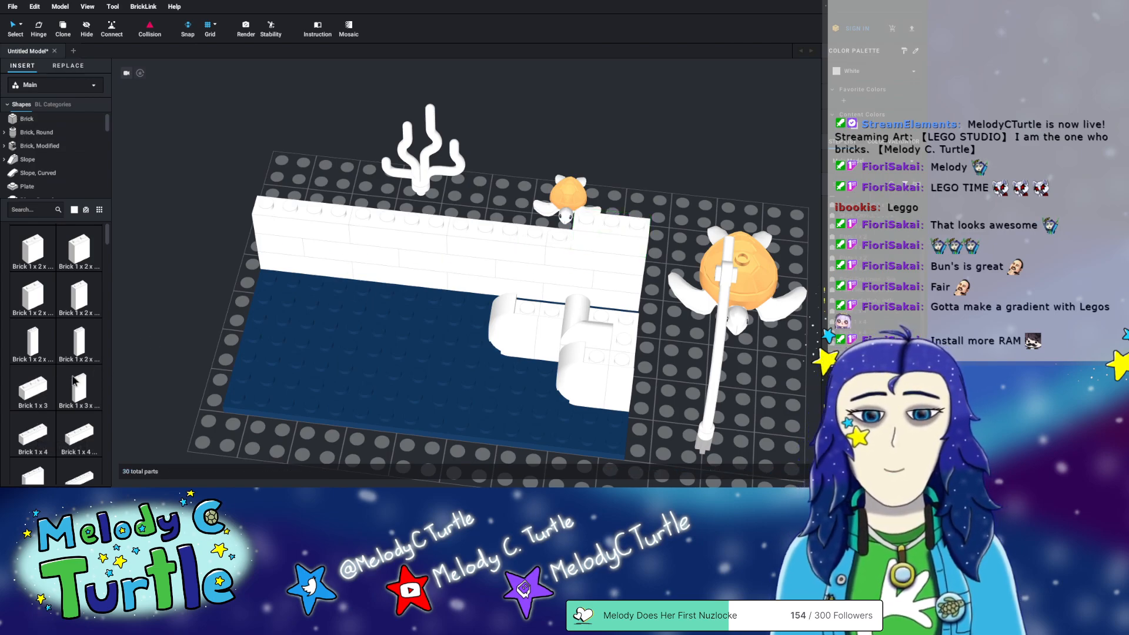
pyautogui.moveTo(118, 346); pyautogui.dragTo(538, 219)
pyautogui.moveTo(76, 364); pyautogui.dragTo(475, 221)
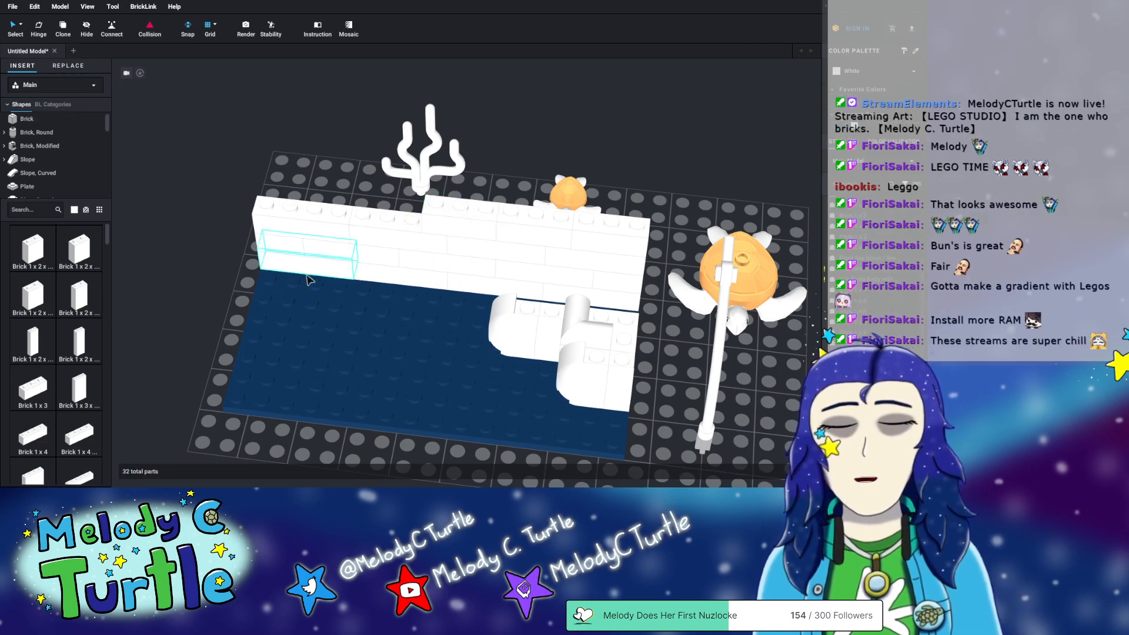
pyautogui.moveTo(37, 391); pyautogui.dragTo(55, 385)
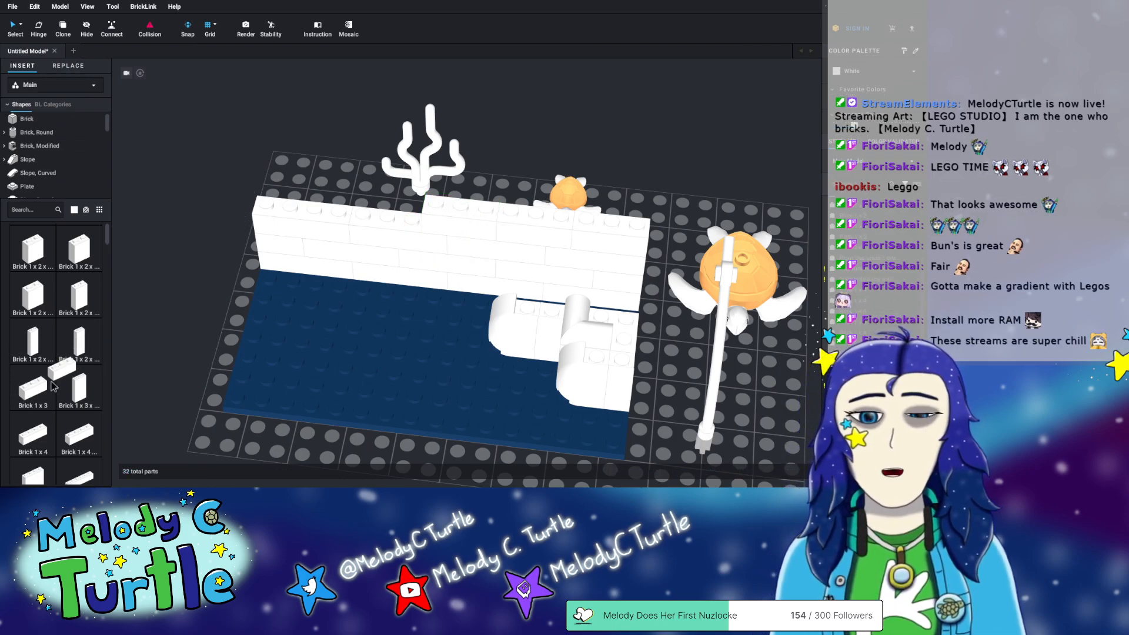
pyautogui.moveTo(30, 449); pyautogui.dragTo(288, 183)
# - Add a fifth course of four white Brick 1 x 3 pieces offset two studs from each end, and fill the rounded-form end with a Brick 1 x 2
pyautogui.moveTo(447, 323); pyautogui.dragTo(415, 343, button='right')
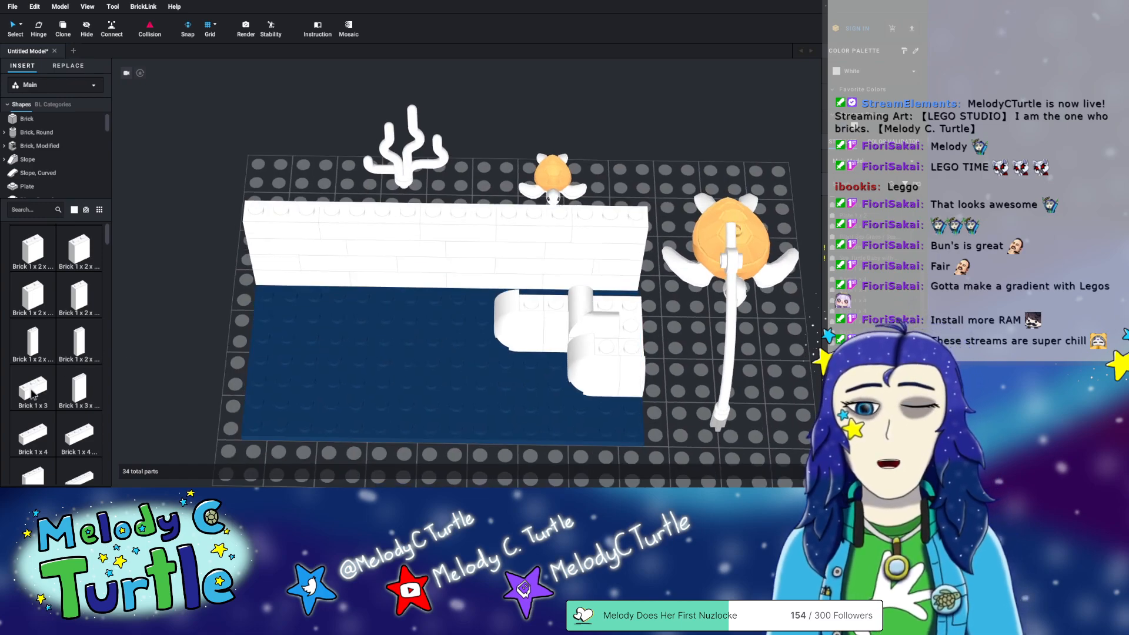
pyautogui.moveTo(20, 391); pyautogui.dragTo(327, 204)
pyautogui.moveTo(26, 396); pyautogui.dragTo(409, 211)
pyautogui.moveTo(35, 387); pyautogui.dragTo(568, 199)
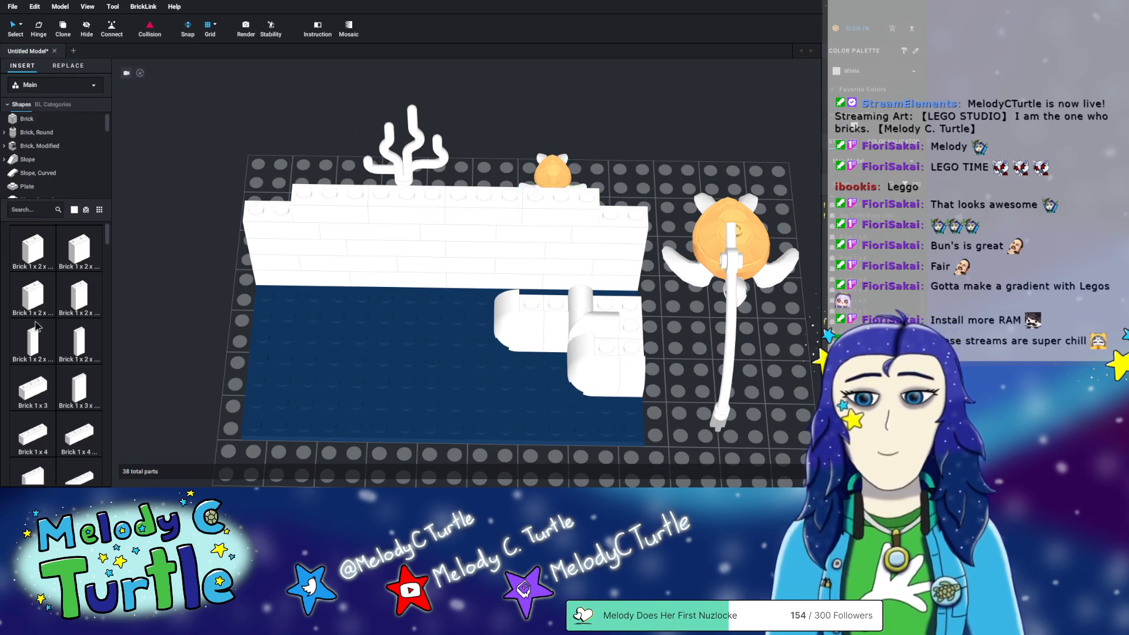
pyautogui.moveTo(443, 371)
pyautogui.mouseDown(button='right')
pyautogui.moveTo(436, 350)
pyautogui.moveTo(443, 359)
pyautogui.mouseUp(button='right')
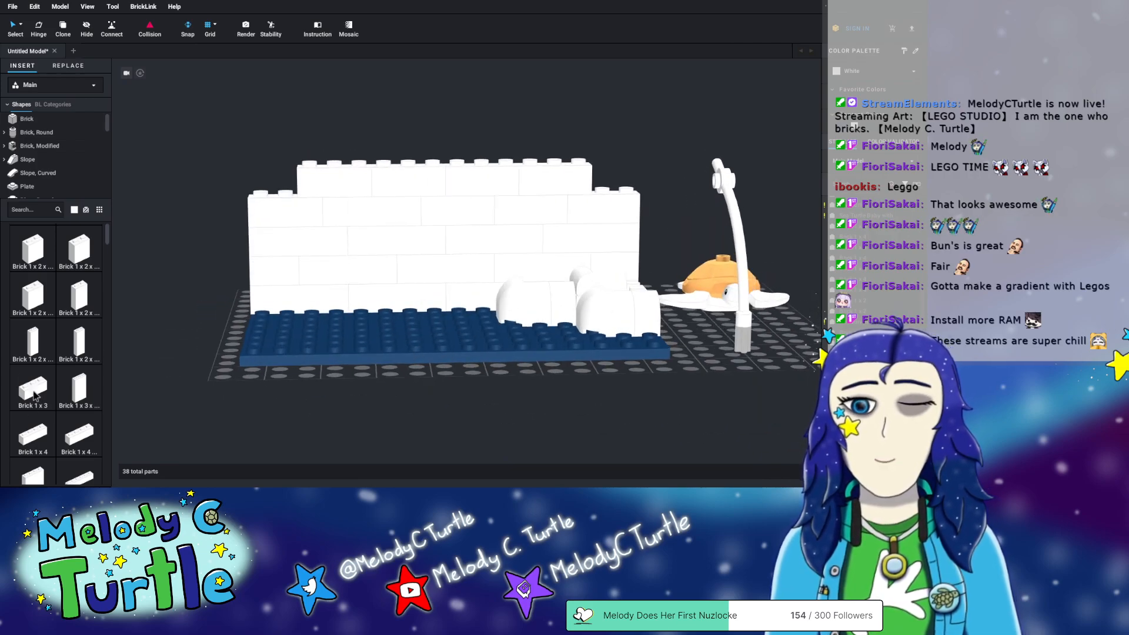
pyautogui.scroll(4, 55, 316)
pyautogui.moveTo(34, 352); pyautogui.dragTo(369, 203)
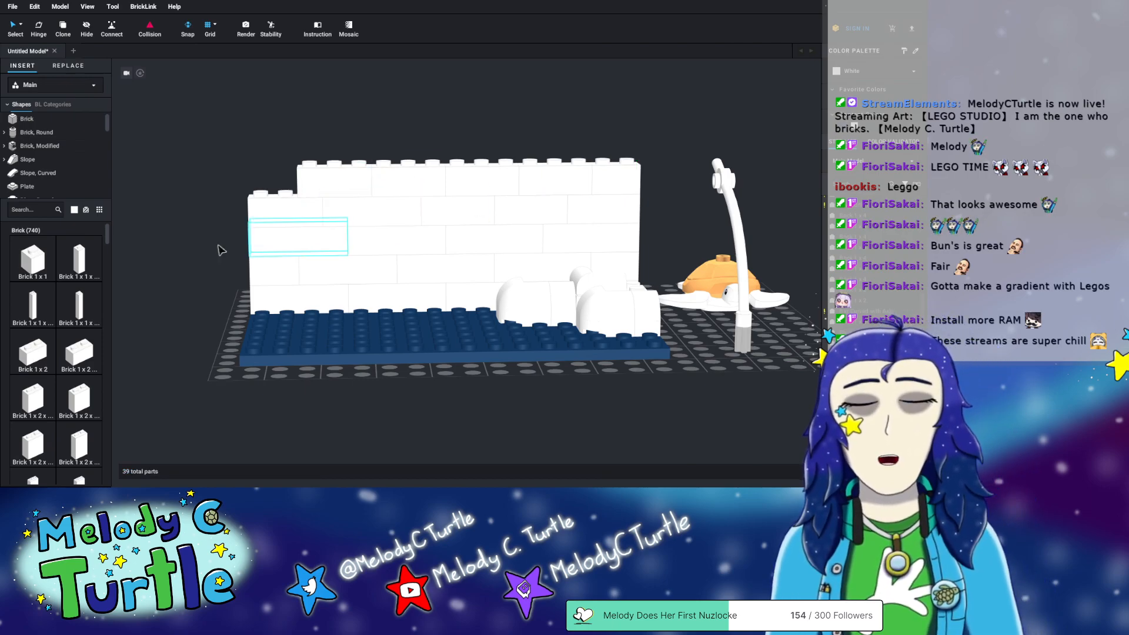
# - Add a sixth course of four white Brick 1 x 3 pieces, starting flush with the wall end behind the rounded forms
pyautogui.moveTo(507, 94)
pyautogui.mouseDown(button='right')
pyautogui.moveTo(483, 121)
pyautogui.moveTo(506, 116)
pyautogui.mouseUp(button='right')
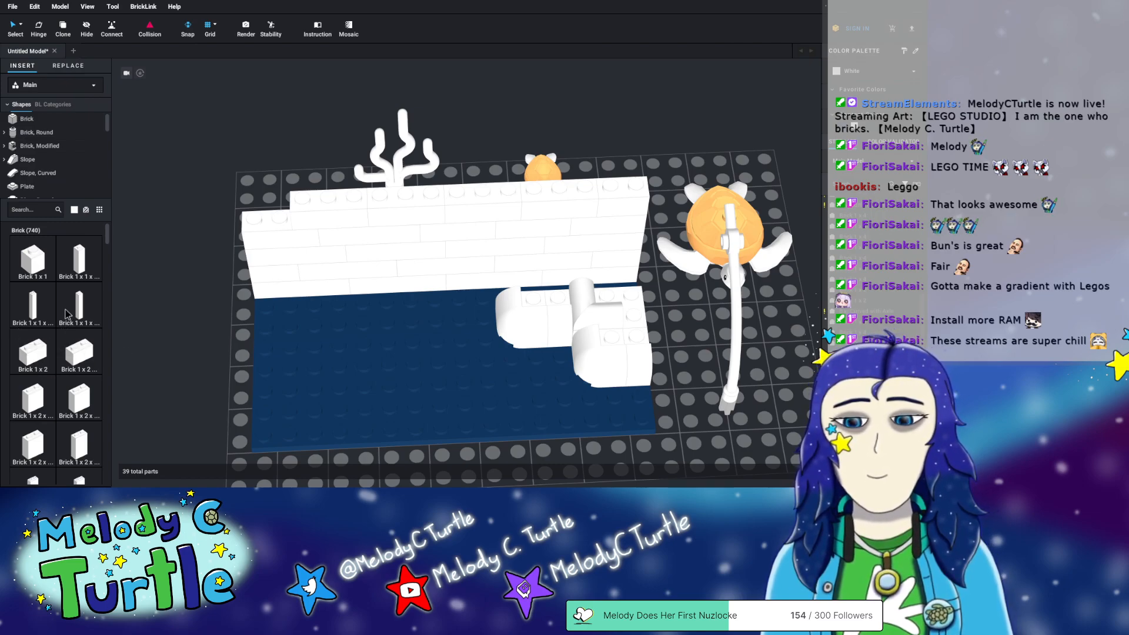
pyautogui.scroll(-4, 67, 318)
pyautogui.moveTo(126, 372); pyautogui.dragTo(609, 184)
pyautogui.moveTo(141, 368); pyautogui.dragTo(543, 178)
pyautogui.moveTo(26, 421); pyautogui.dragTo(465, 172)
pyautogui.moveTo(105, 327); pyautogui.dragTo(382, 177)
pyautogui.moveTo(352, 328)
pyautogui.mouseDown(button='right')
pyautogui.moveTo(345, 301)
pyautogui.moveTo(348, 310)
pyautogui.mouseUp(button='right')
pyautogui.moveTo(409, 135); pyautogui.dragTo(412, 177, button='middle')
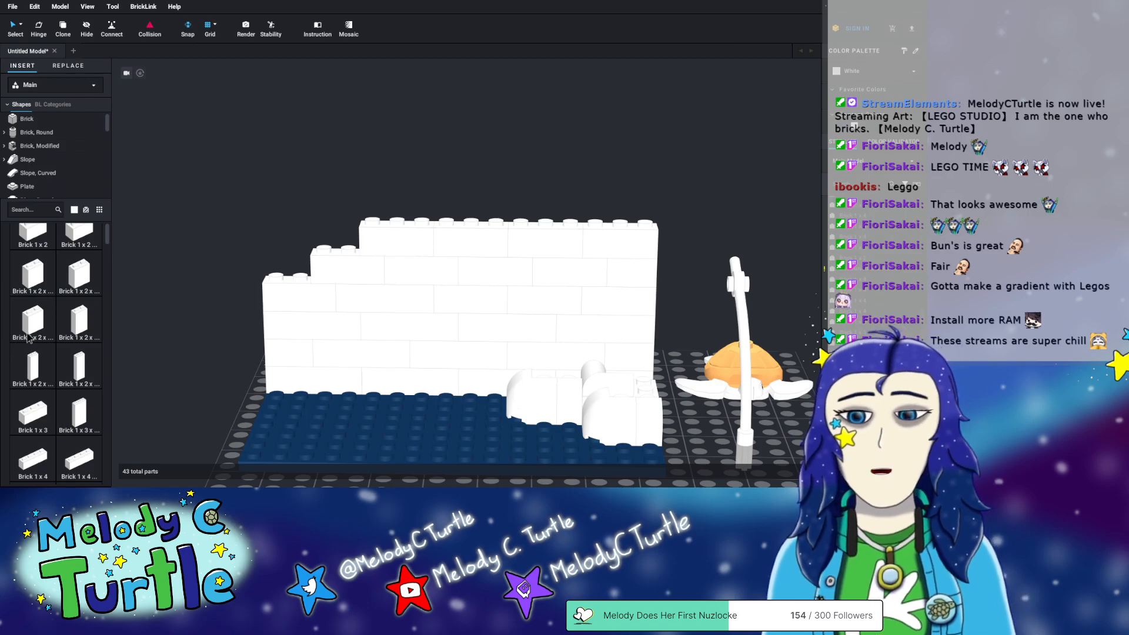
pyautogui.moveTo(341, 134); pyautogui.dragTo(343, 141, button='right')
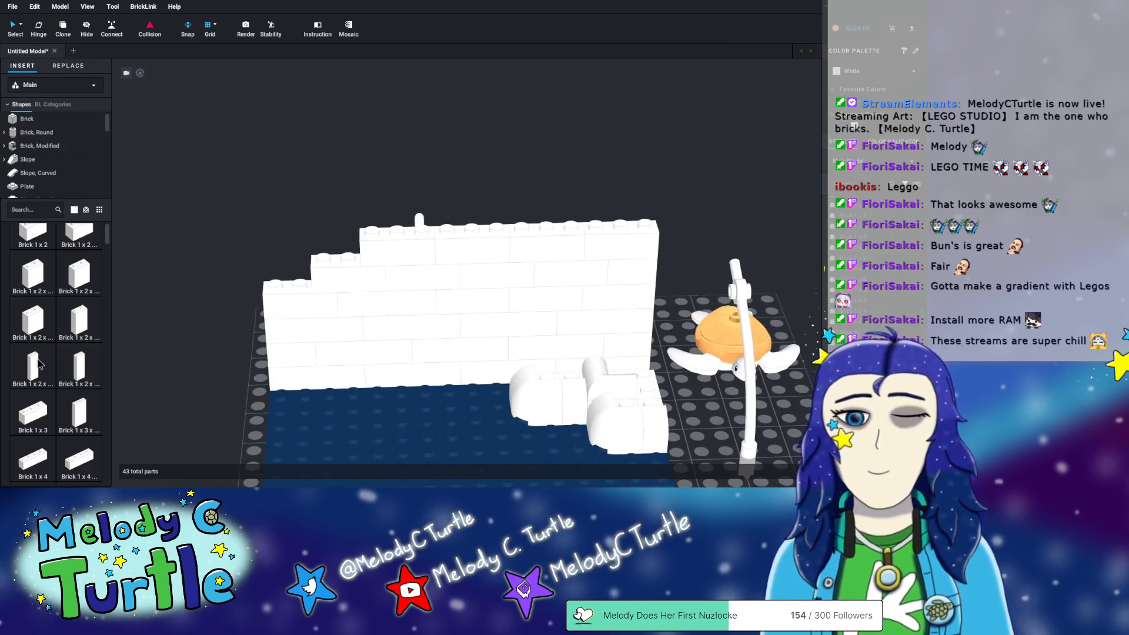
# - Add a seventh wall course of five white Brick 1 x 2 pieces, flush with the wall end behind the rounded forms
pyautogui.scroll(-1, 41, 368)
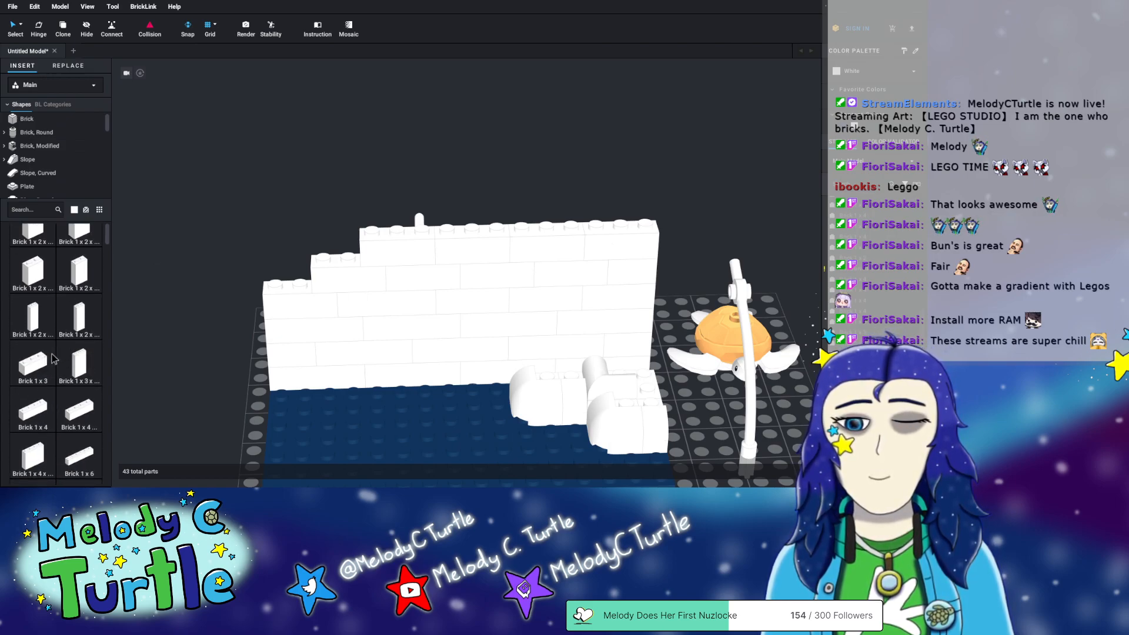
pyautogui.scroll(5, 50, 358)
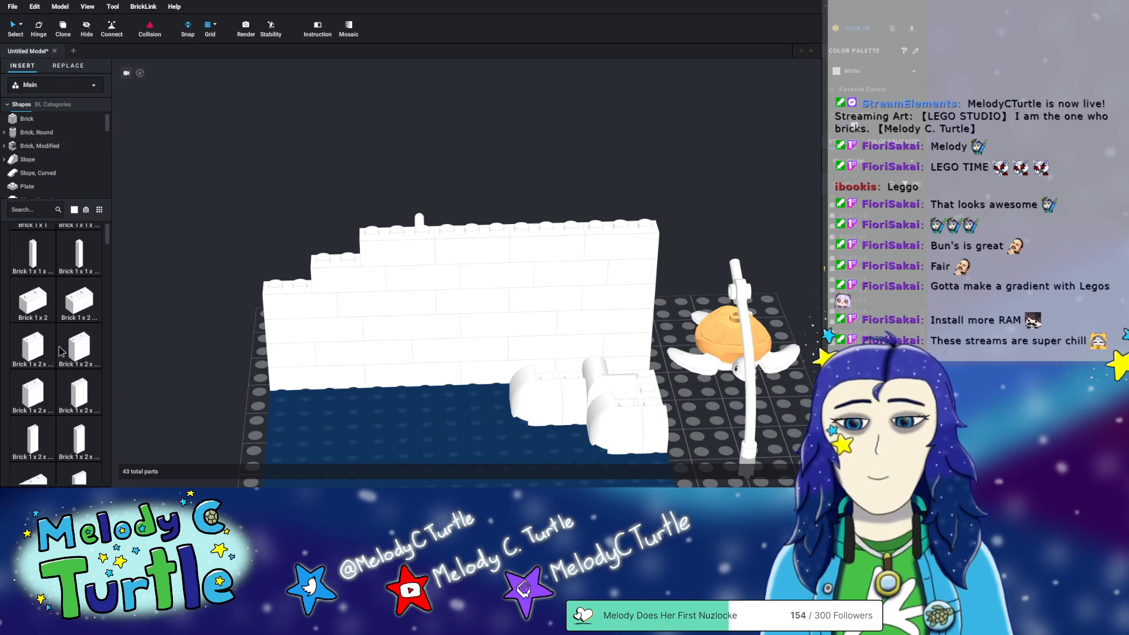
pyautogui.moveTo(40, 359); pyautogui.dragTo(433, 211)
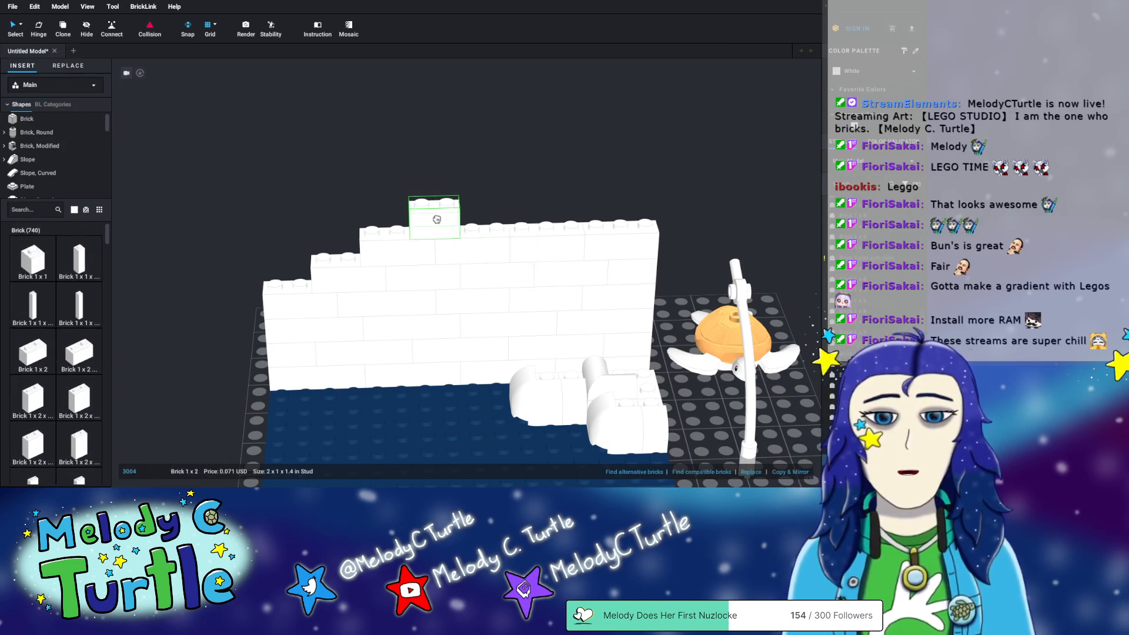
pyautogui.moveTo(43, 358); pyautogui.dragTo(532, 218)
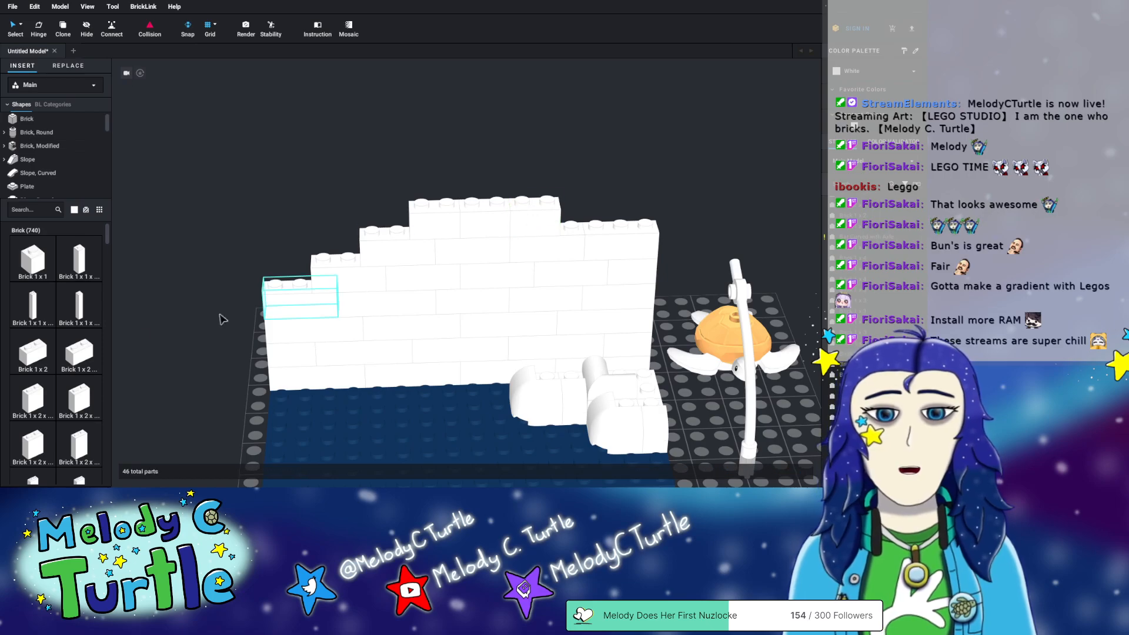
pyautogui.moveTo(25, 365); pyautogui.dragTo(589, 215)
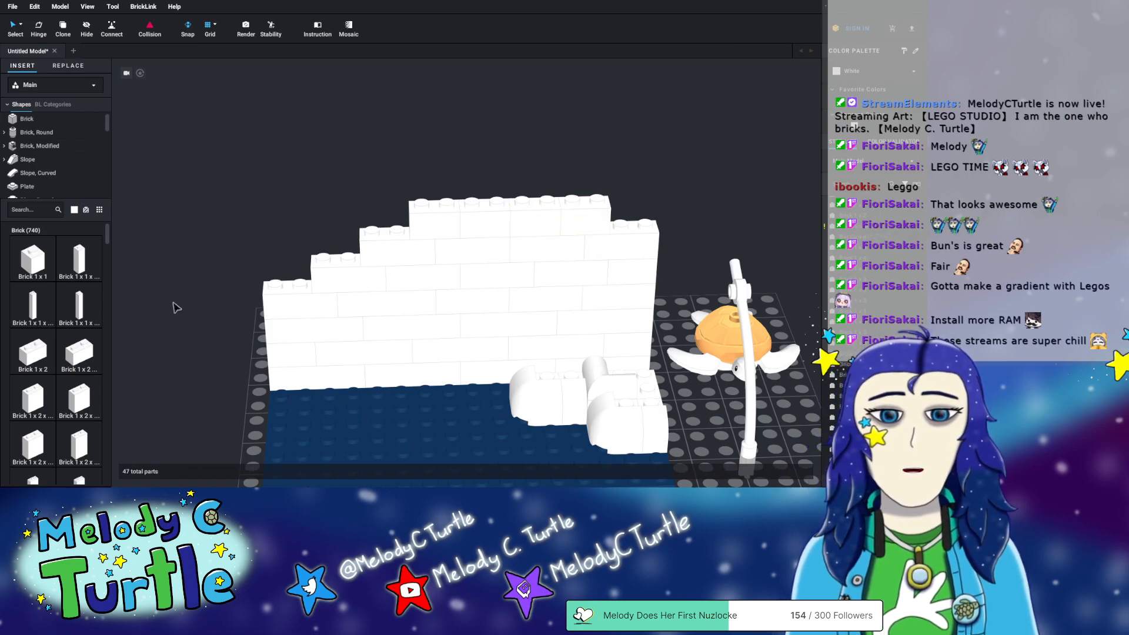
pyautogui.moveTo(31, 375); pyautogui.dragTo(638, 210)
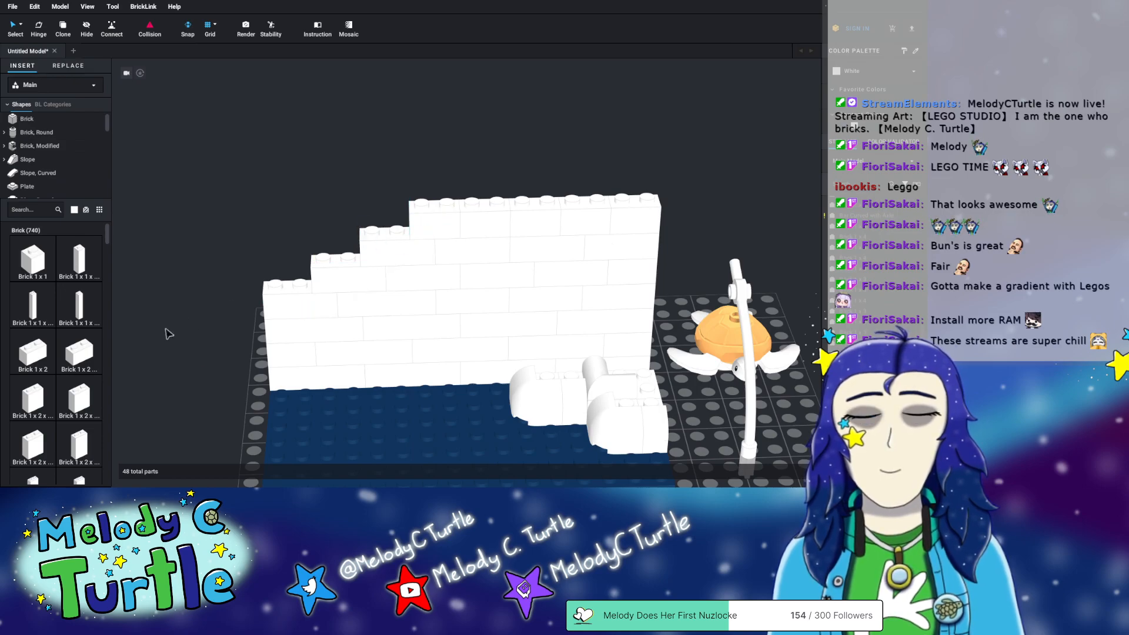
# - Extend the seventh course one stud at its stepped end with a copied Brick 1 x 3, setting one Brick 1 x 2 aside on the baseplate
pyautogui.moveTo(479, 224); pyautogui.dragTo(179, 394)
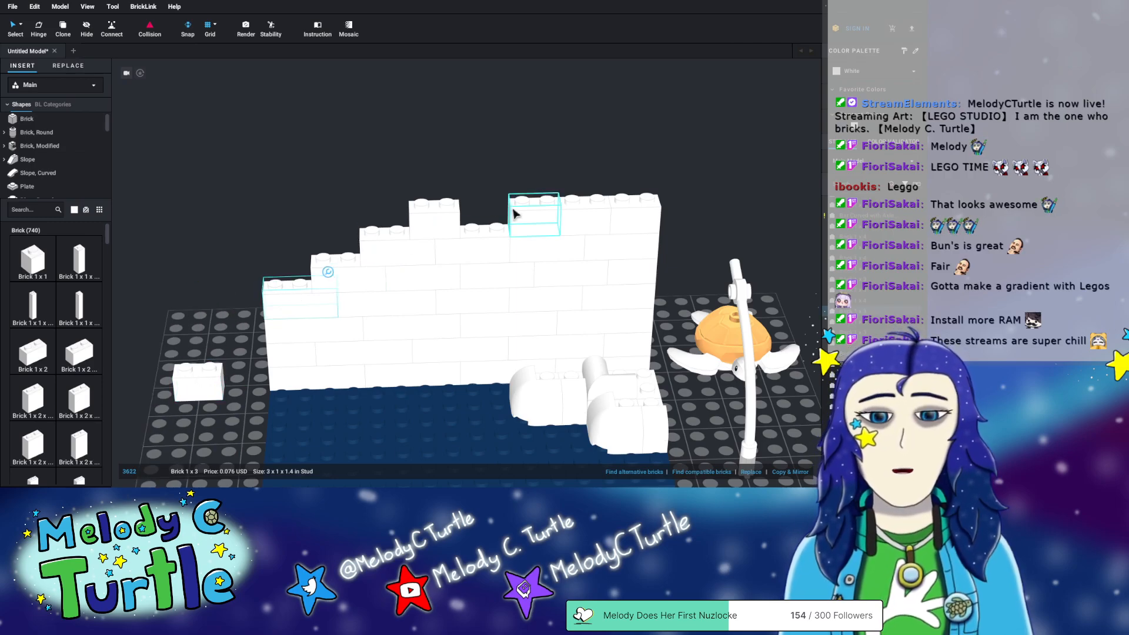
pyautogui.moveTo(433, 223); pyautogui.dragTo(400, 227)
pyautogui.hotkey('ctrl', 'v')
pyautogui.click(484, 215)
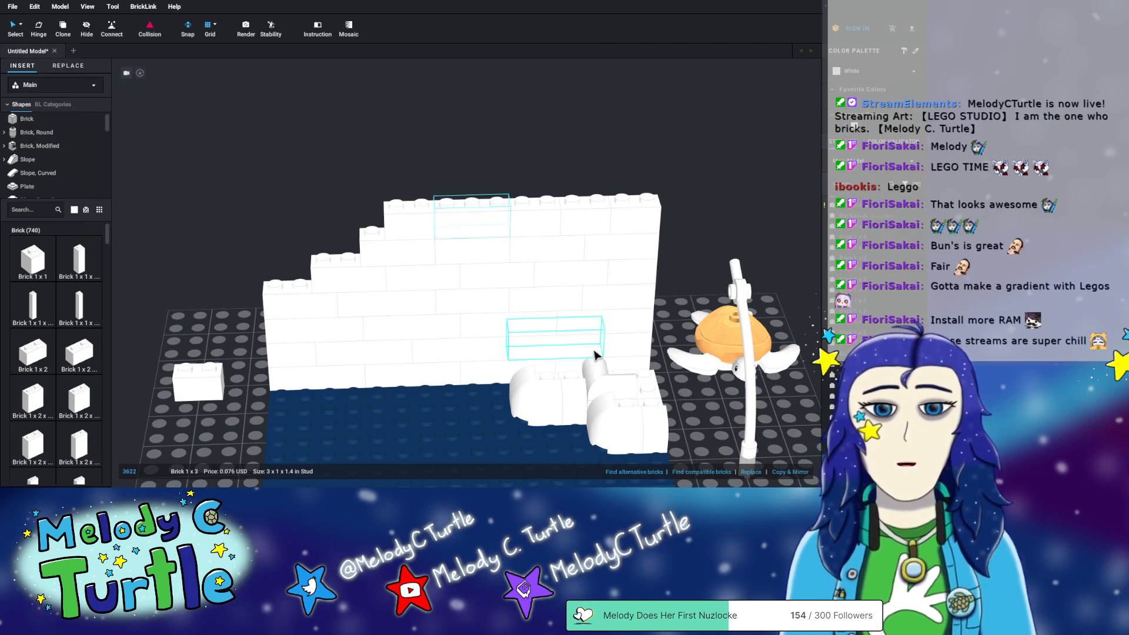
pyautogui.moveTo(397, 219); pyautogui.dragTo(442, 225)
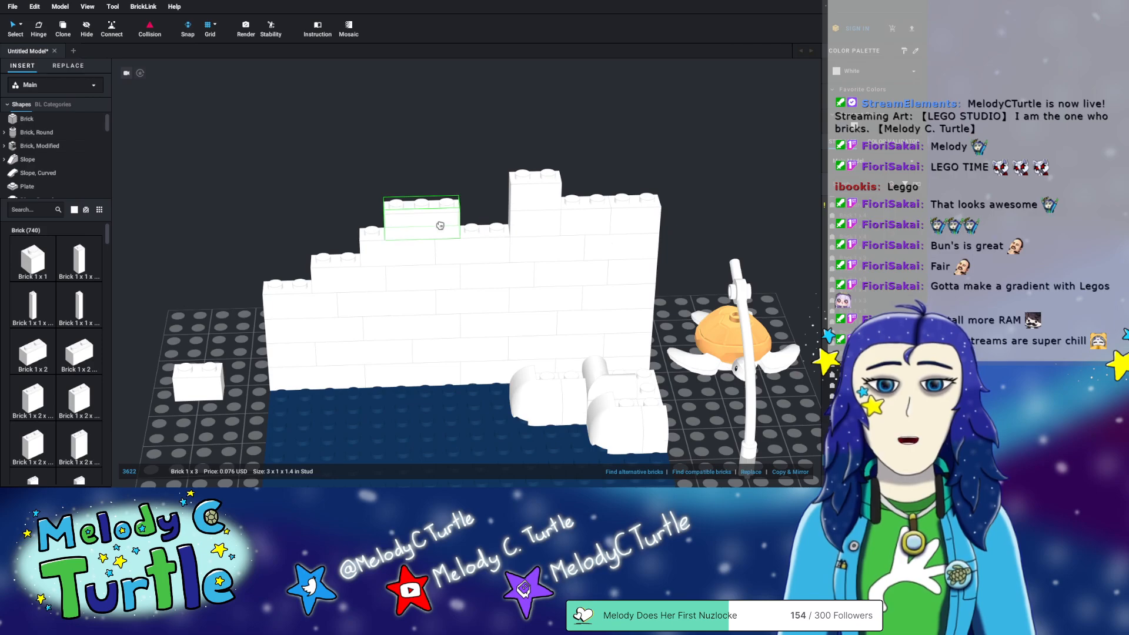
pyautogui.moveTo(559, 202); pyautogui.dragTo(492, 221)
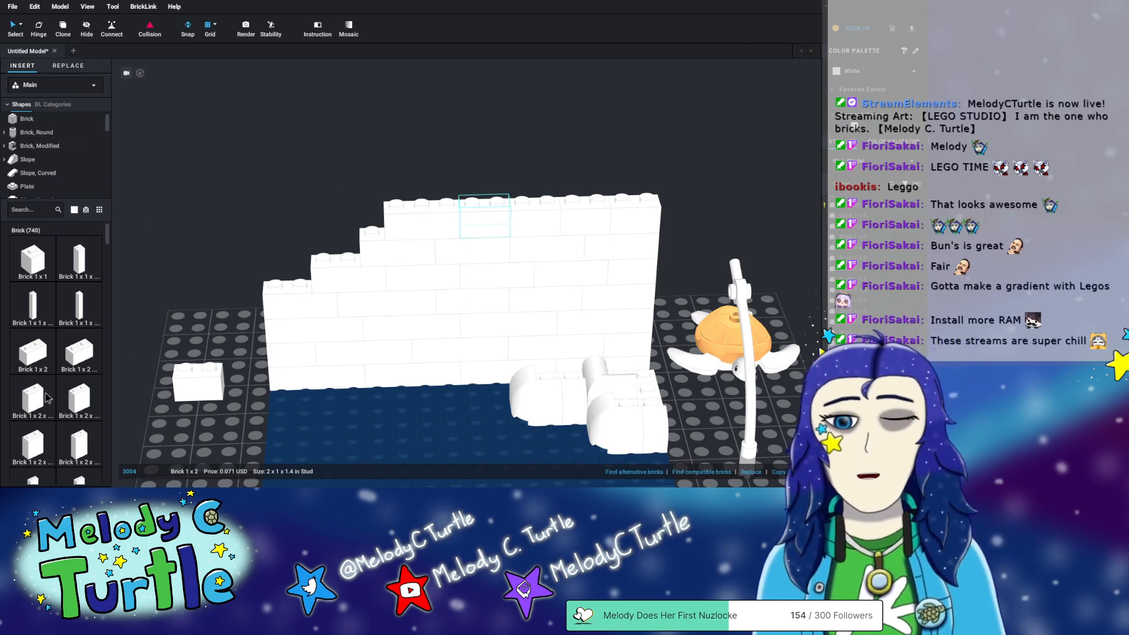
# - Add an eighth course with a Brick 1 x 3 flush behind the rounded forms and three Brick 1 x 2 pieces toward the stepped end
pyautogui.moveTo(209, 379)
pyautogui.mouseDown()
pyautogui.moveTo(626, 166)
pyautogui.moveTo(210, 378)
pyautogui.mouseUp()
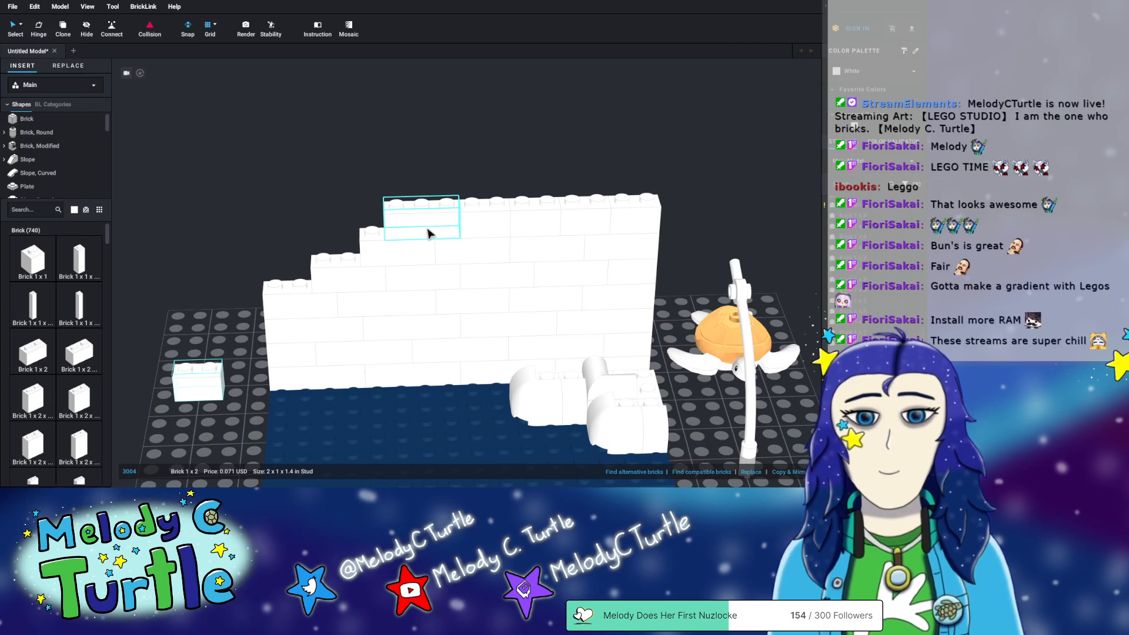
pyautogui.moveTo(429, 233); pyautogui.dragTo(621, 197)
pyautogui.moveTo(191, 357); pyautogui.dragTo(460, 200)
pyautogui.moveTo(692, 246)
pyautogui.mouseDown(button='right')
pyautogui.moveTo(695, 214)
pyautogui.moveTo(699, 226)
pyautogui.mouseUp(button='right')
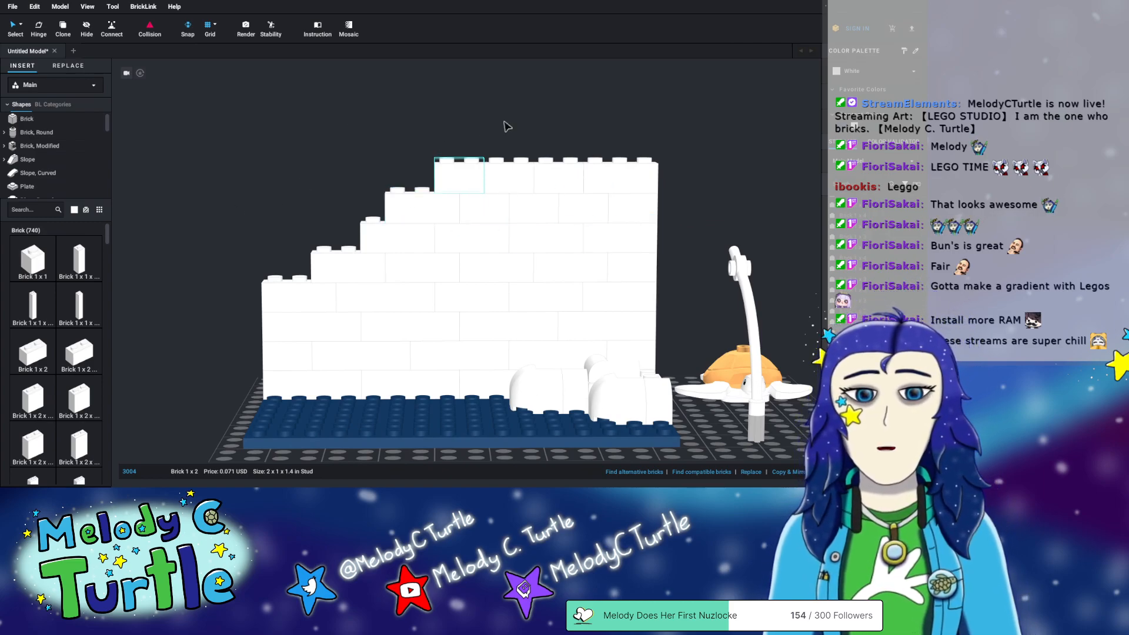
# - Place a white Brick 1 x 3 as the start of a ninth course, flush with the stepped end of the eighth course
pyautogui.moveTo(781, 172)
pyautogui.mouseDown(button='right')
pyautogui.moveTo(717, 191)
pyautogui.moveTo(682, 169)
pyautogui.moveTo(778, 175)
pyautogui.mouseUp(button='right')
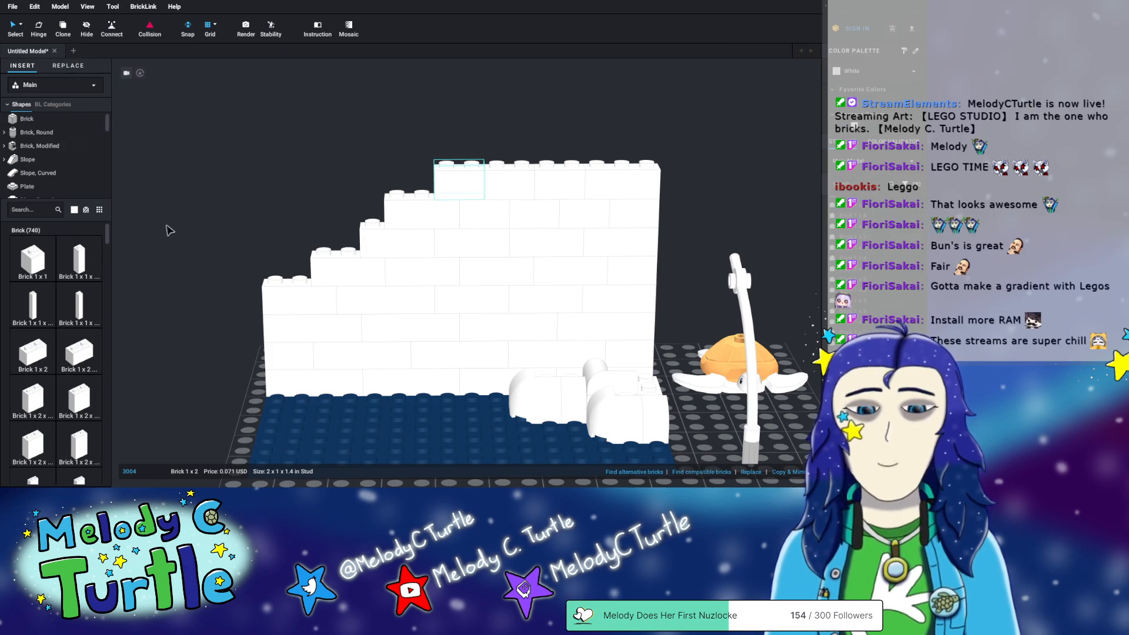
pyautogui.moveTo(221, 201); pyautogui.dragTo(189, 282, button='right')
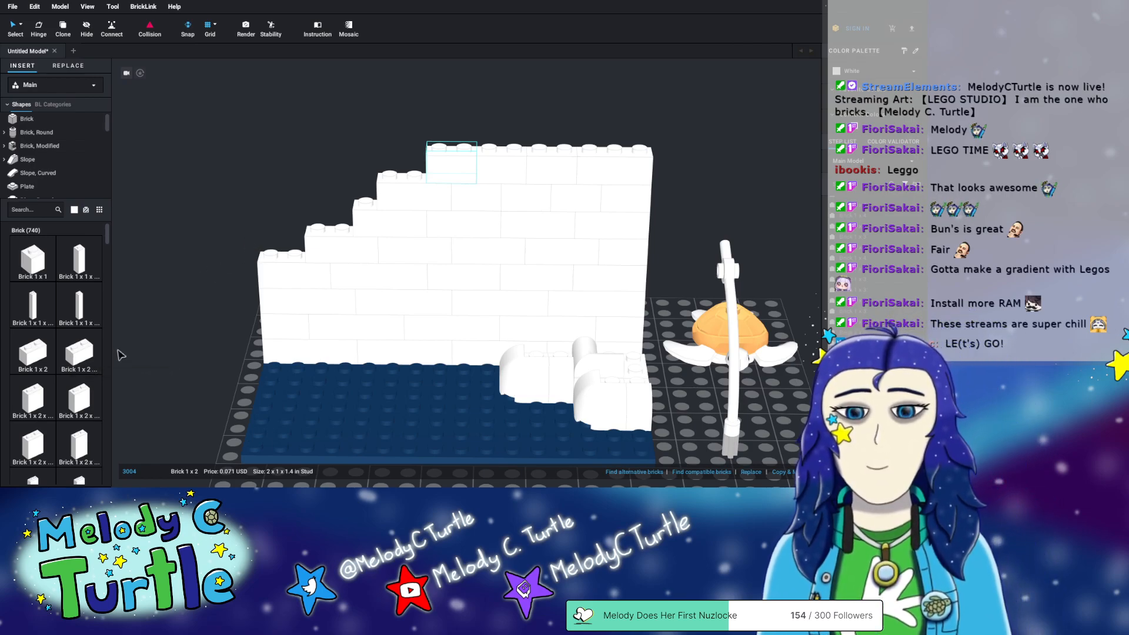
pyautogui.scroll(-3, 50, 364)
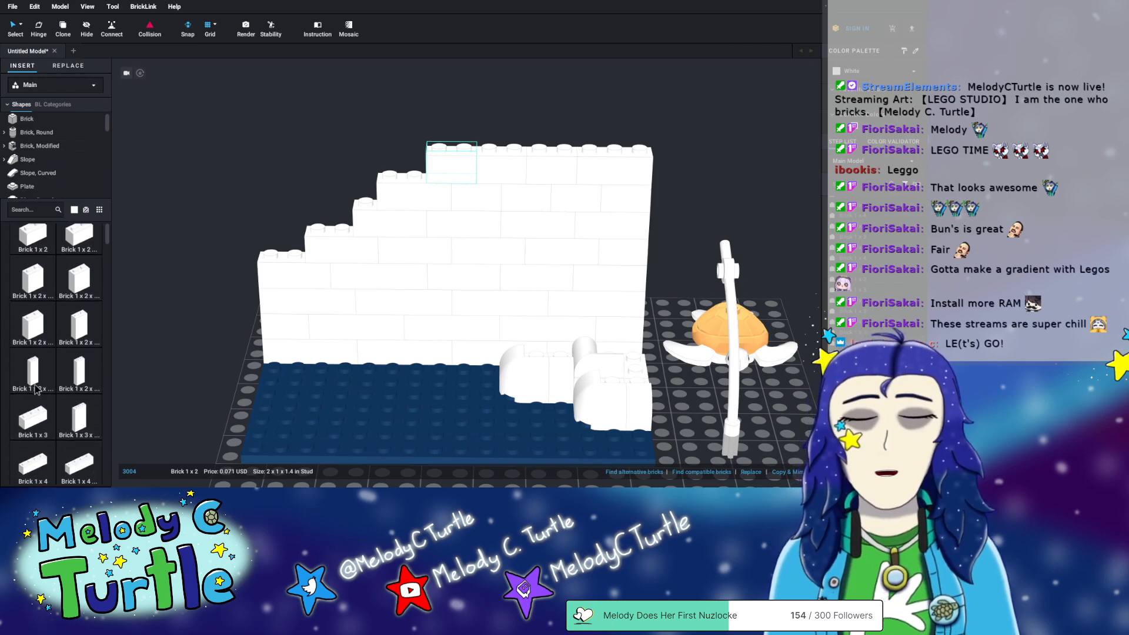
pyautogui.moveTo(29, 418); pyautogui.dragTo(388, 162)
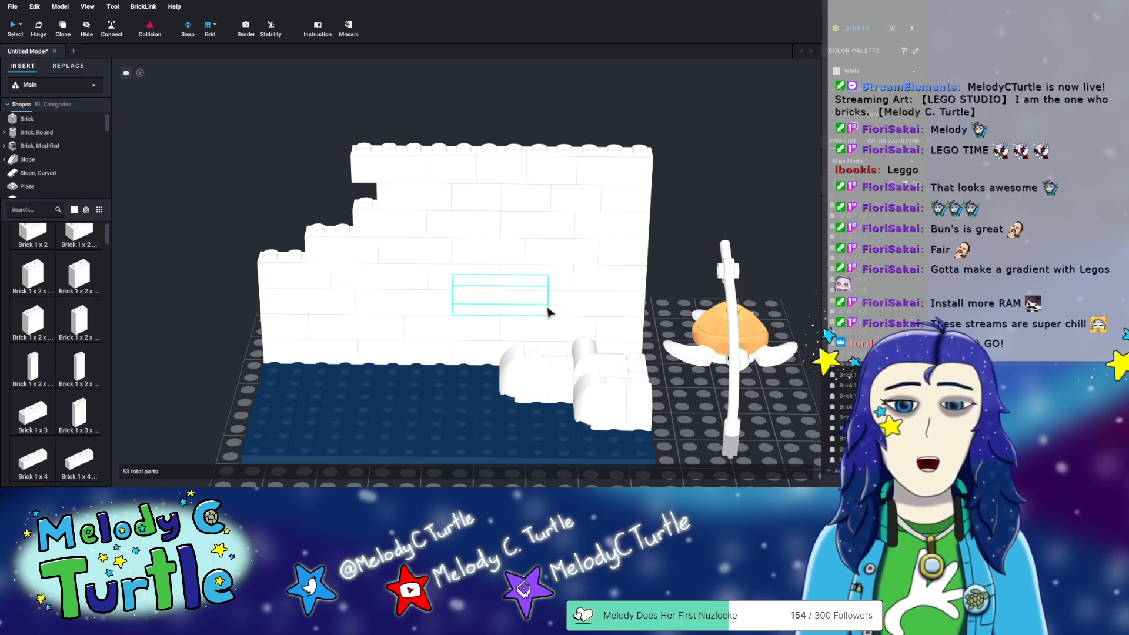
pyautogui.moveTo(483, 340); pyautogui.dragTo(517, 320, button='middle')
pyautogui.moveTo(515, 319)
pyautogui.mouseDown(button='right')
pyautogui.moveTo(446, 315)
pyautogui.moveTo(504, 315)
pyautogui.moveTo(498, 333)
pyautogui.moveTo(517, 317)
pyautogui.moveTo(519, 327)
pyautogui.mouseUp(button='right')
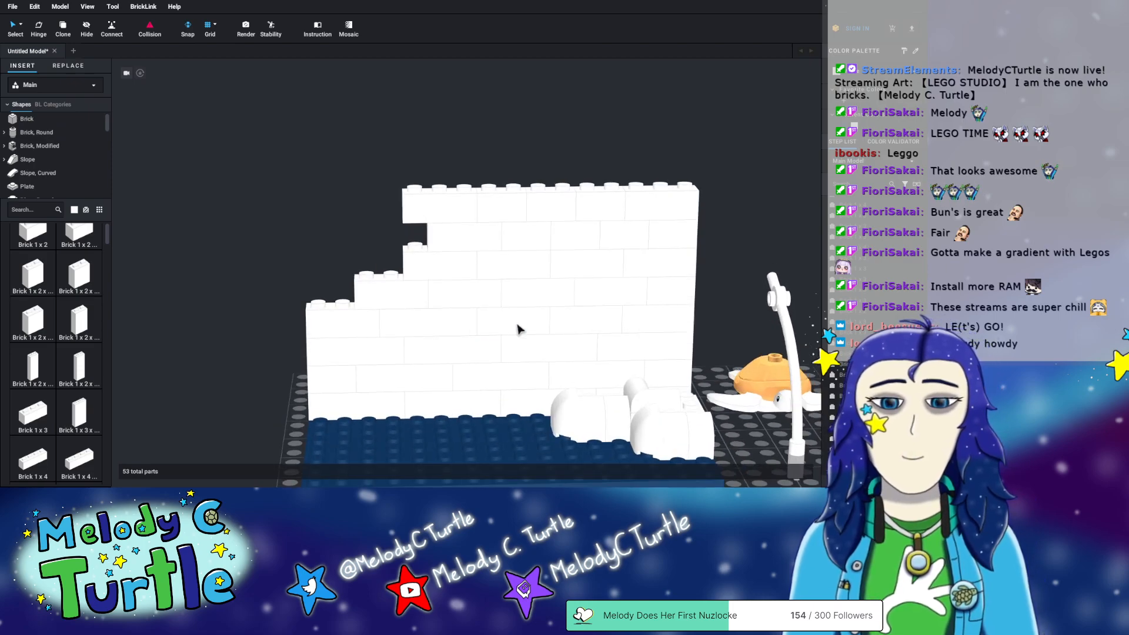
pyautogui.moveTo(435, 199); pyautogui.dragTo(223, 320)
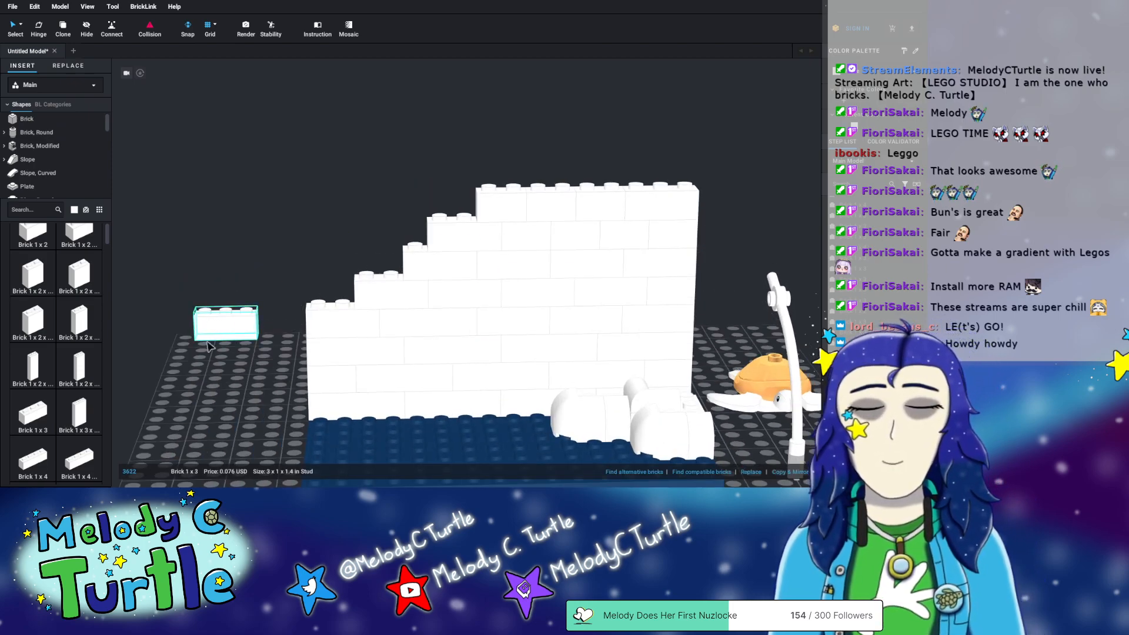
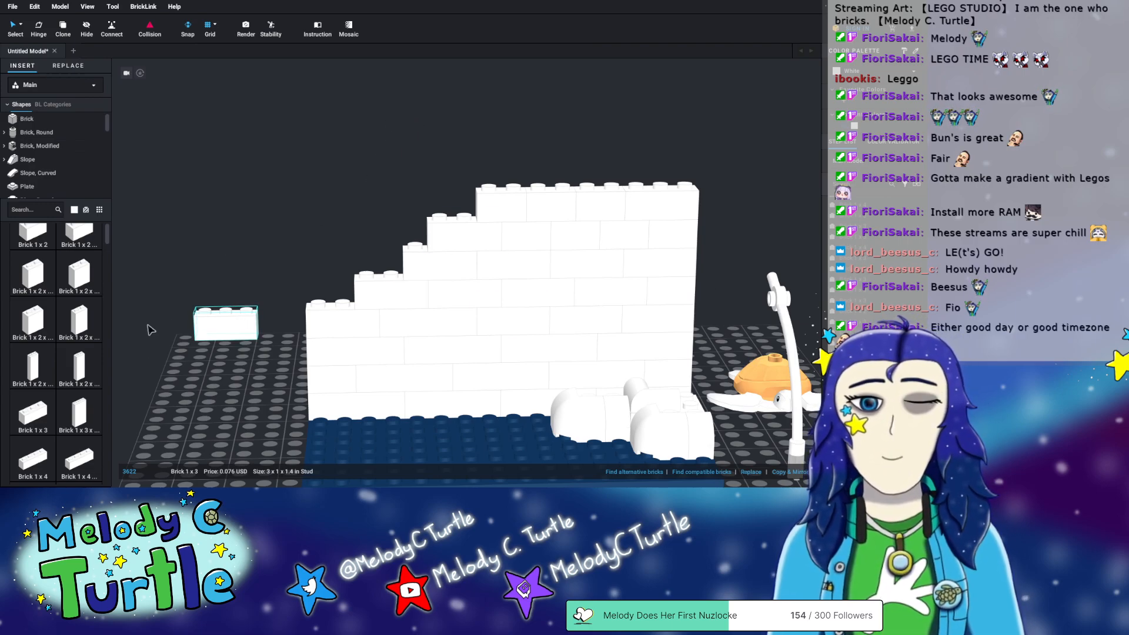
pyautogui.moveTo(211, 335); pyautogui.dragTo(493, 187)
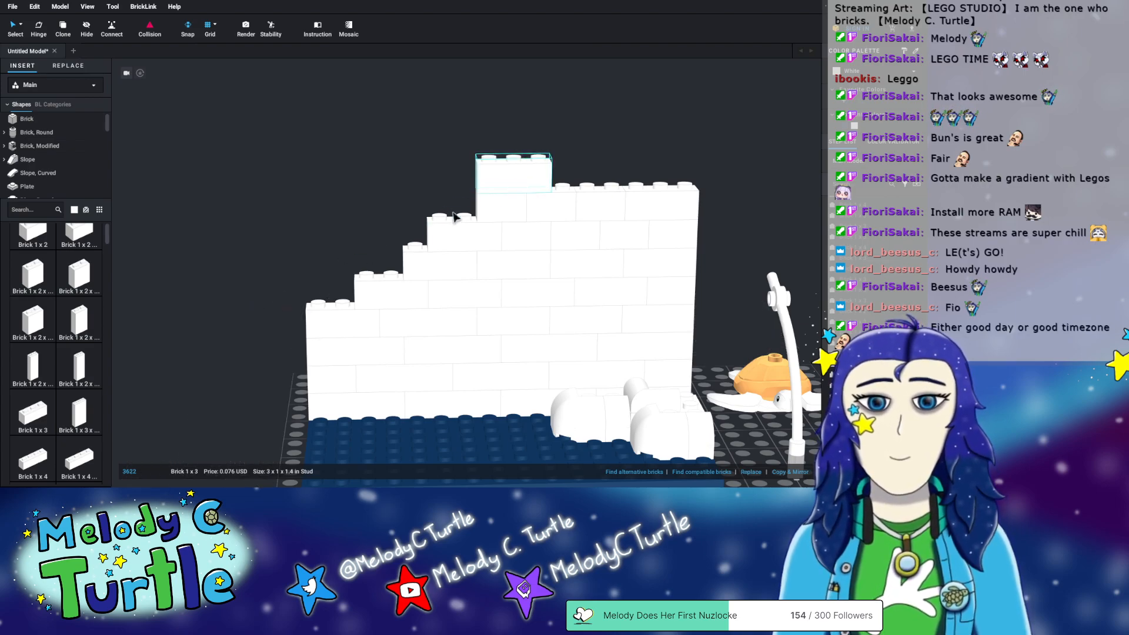
pyautogui.moveTo(478, 176)
pyautogui.mouseDown()
pyautogui.moveTo(497, 182)
pyautogui.moveTo(461, 231)
pyautogui.moveTo(470, 179)
pyautogui.mouseUp()
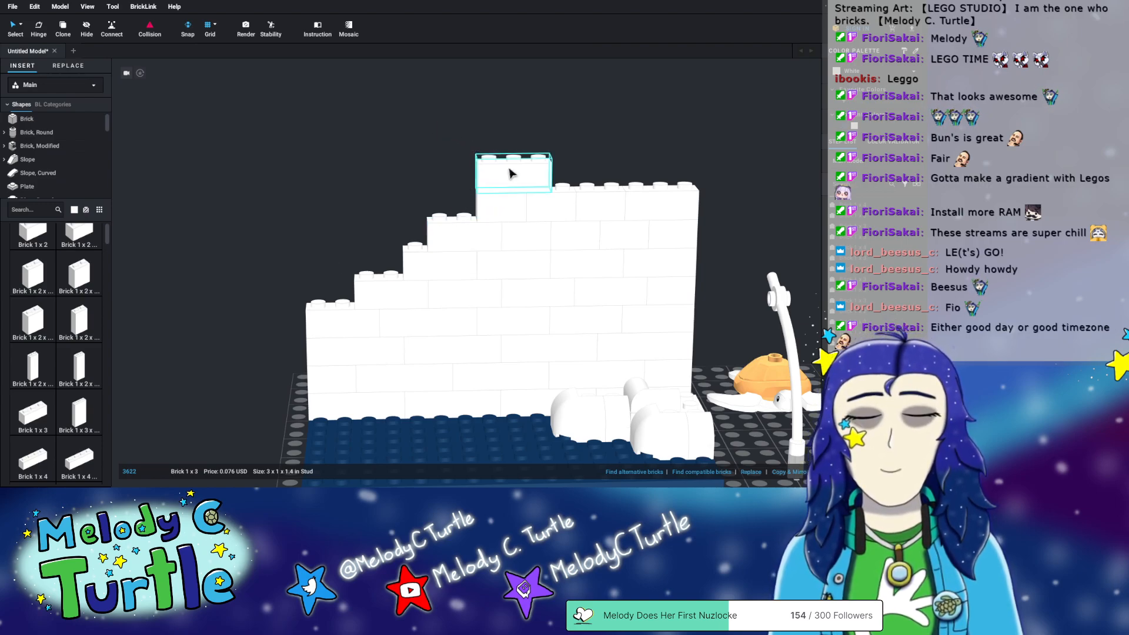
# - Stack two copies of the Brick 1 x 3 above it, one flush and the upper one offset one stud outward
pyautogui.hotkey('ctrl', 'v')
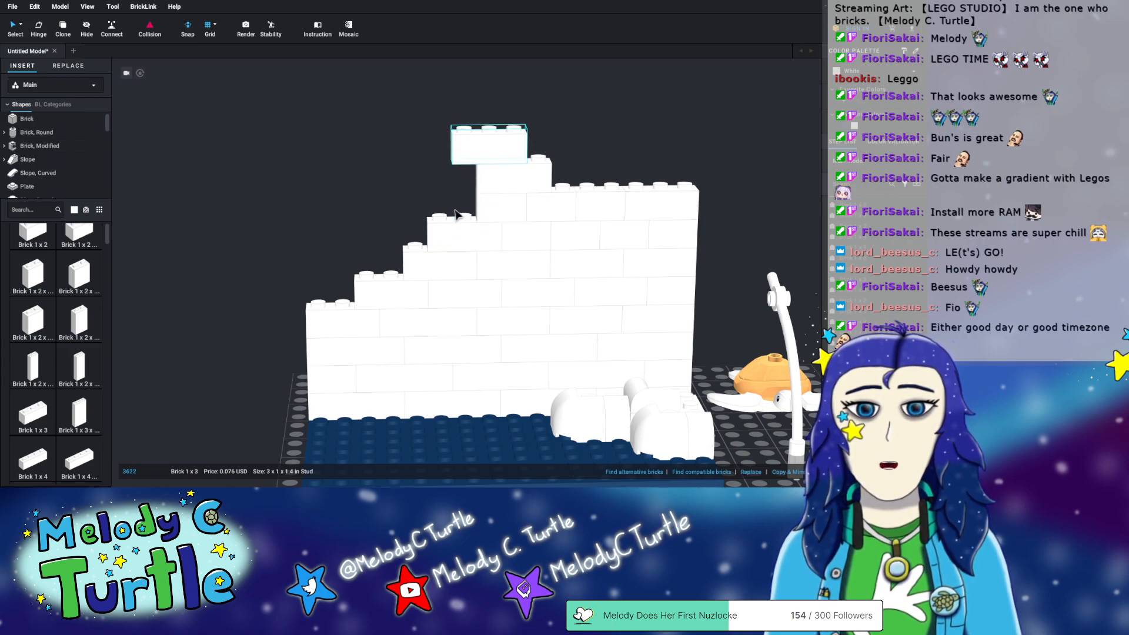
pyautogui.moveTo(478, 155); pyautogui.dragTo(500, 151)
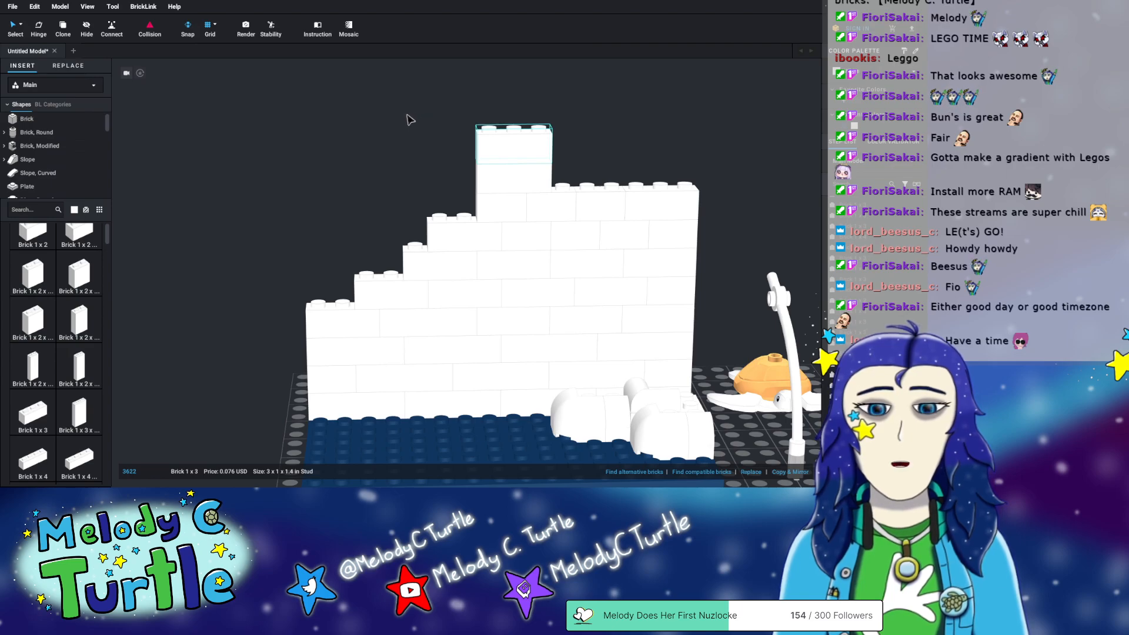
pyautogui.moveTo(512, 146); pyautogui.dragTo(489, 118)
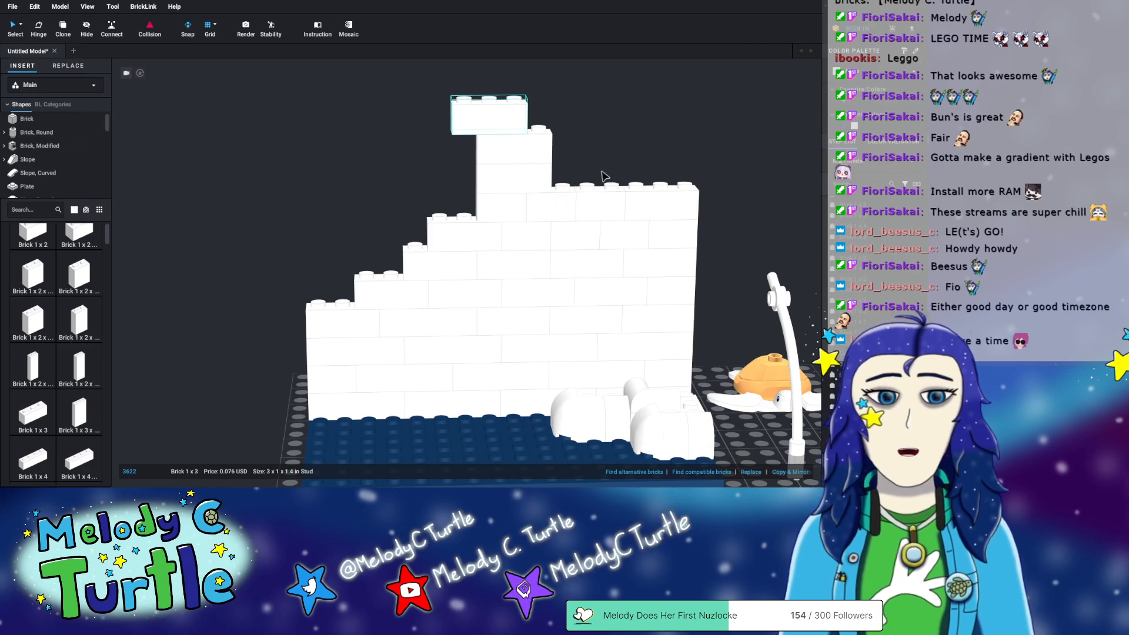
pyautogui.moveTo(688, 160)
pyautogui.mouseDown(button='right')
pyautogui.moveTo(667, 171)
pyautogui.moveTo(684, 152)
pyautogui.mouseUp(button='right')
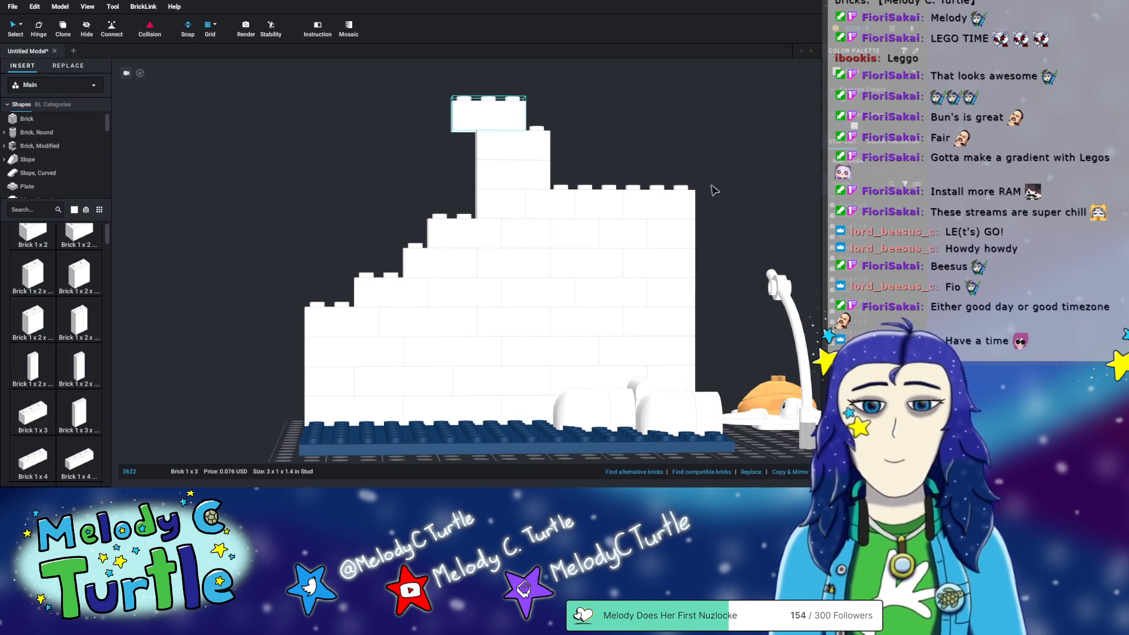
pyautogui.moveTo(675, 130)
pyautogui.mouseDown(button='right')
pyautogui.moveTo(675, 143)
pyautogui.moveTo(670, 134)
pyautogui.mouseUp(button='right')
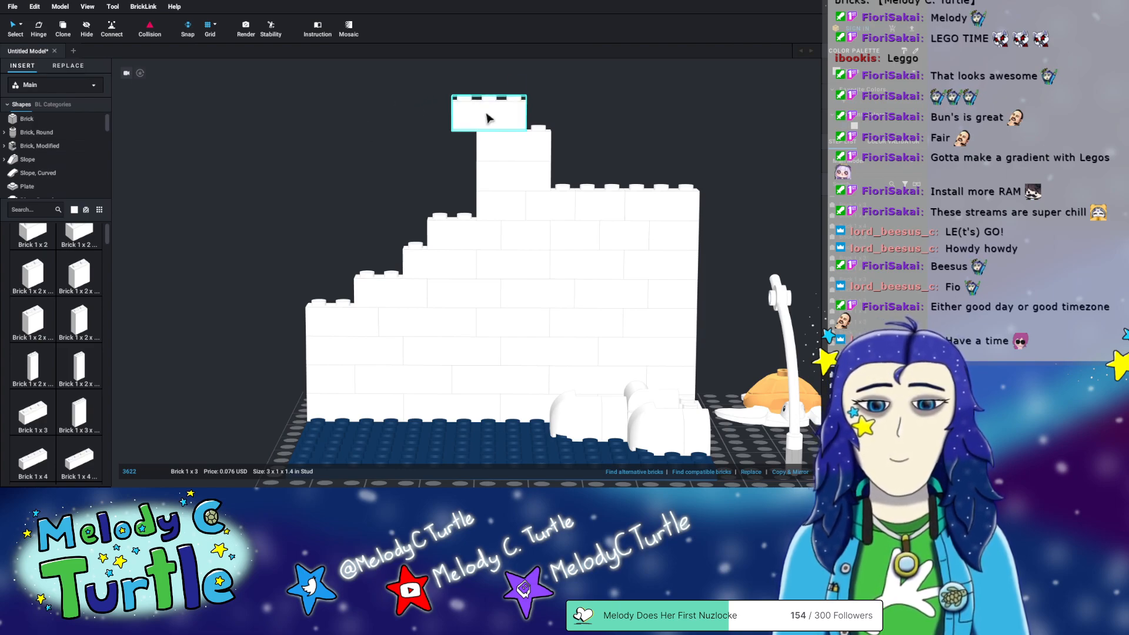
# - Place a copy of the bottom course's Brick 1 x 4 on top of the column, overhanging three studs away from the wall
pyautogui.moveTo(448, 101); pyautogui.dragTo(393, 196, button='right')
pyautogui.click(454, 124)
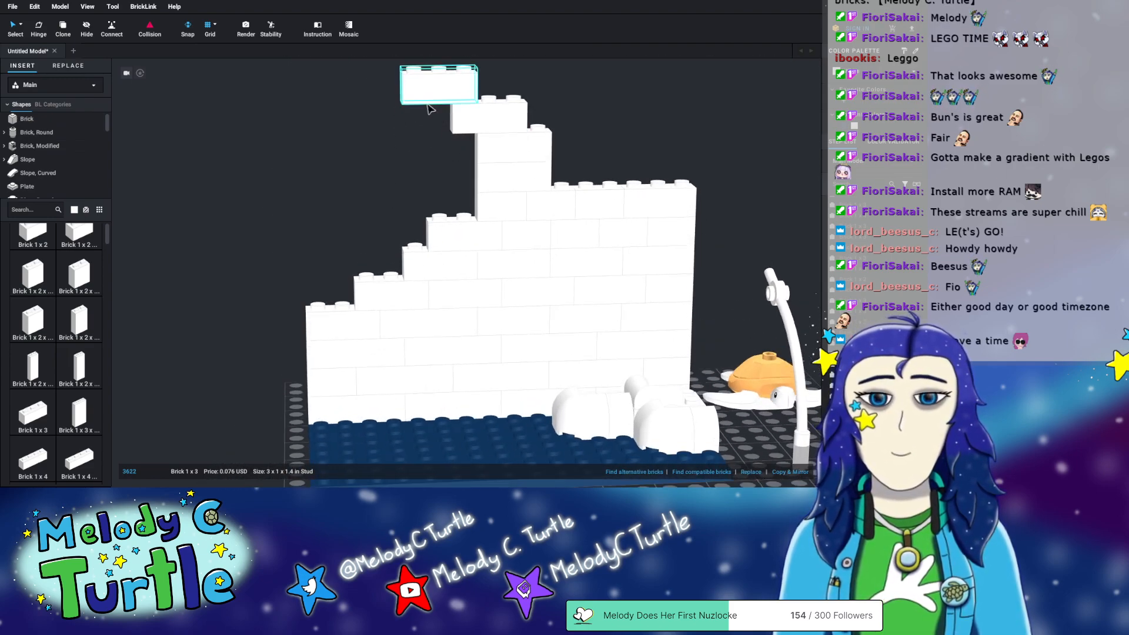
pyautogui.press('Delete')
pyautogui.click(371, 415)
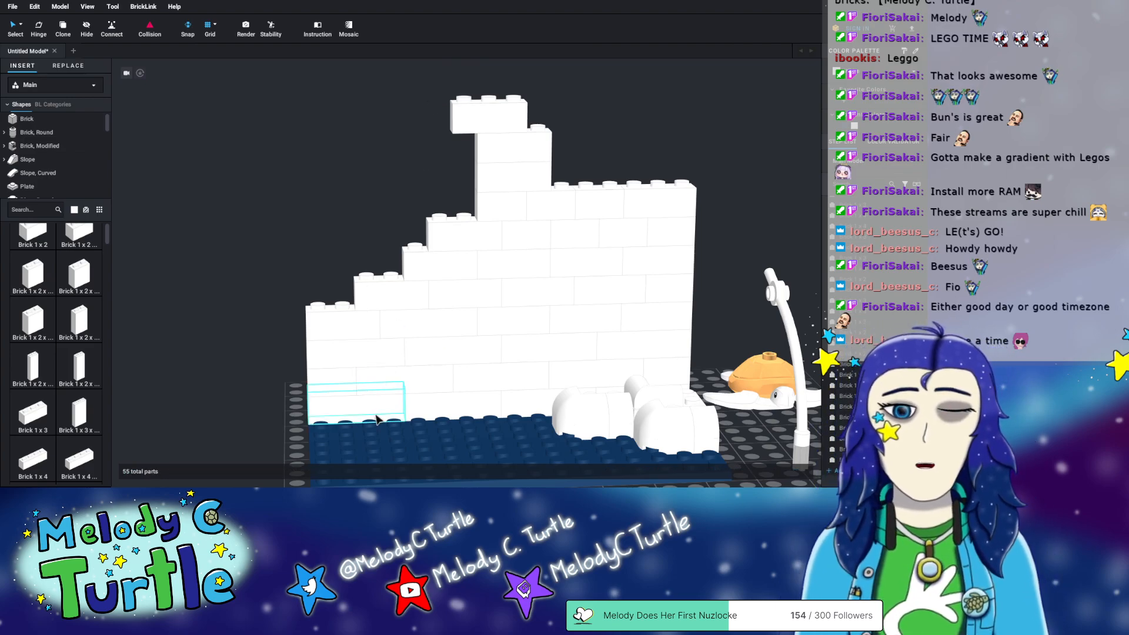
pyautogui.moveTo(373, 408); pyautogui.dragTo(444, 94)
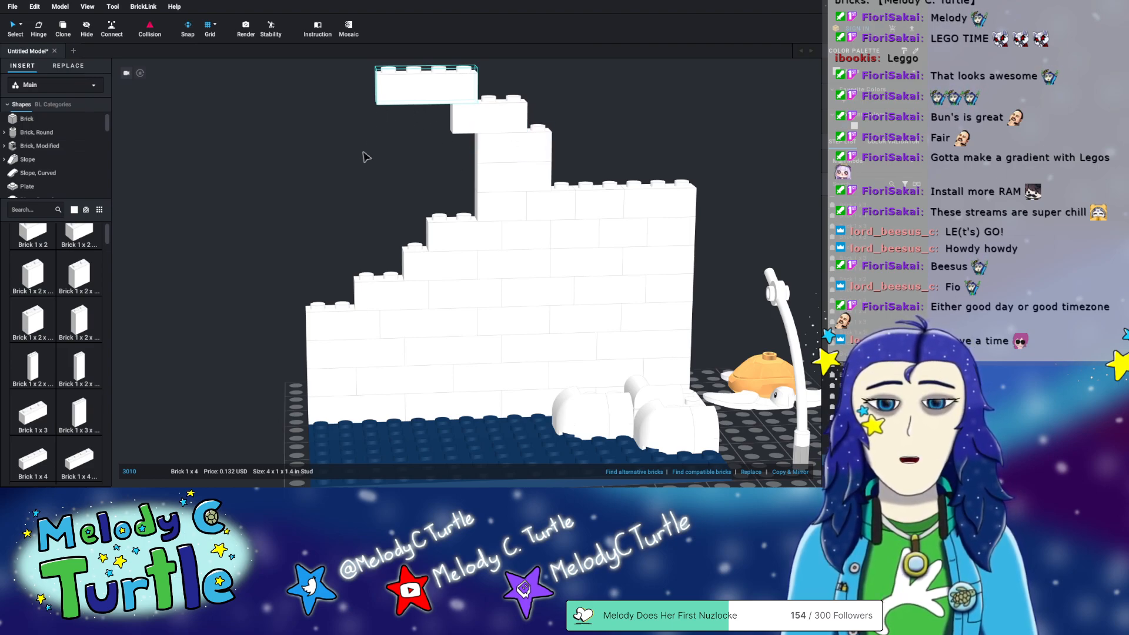
# - Hang two Brick 1 x 2 pieces stepping down and outward from the overhang's outer end, with a Brick 1 x 1 filling the upper gap
pyautogui.click(548, 212)
pyautogui.moveTo(547, 212); pyautogui.dragTo(379, 120)
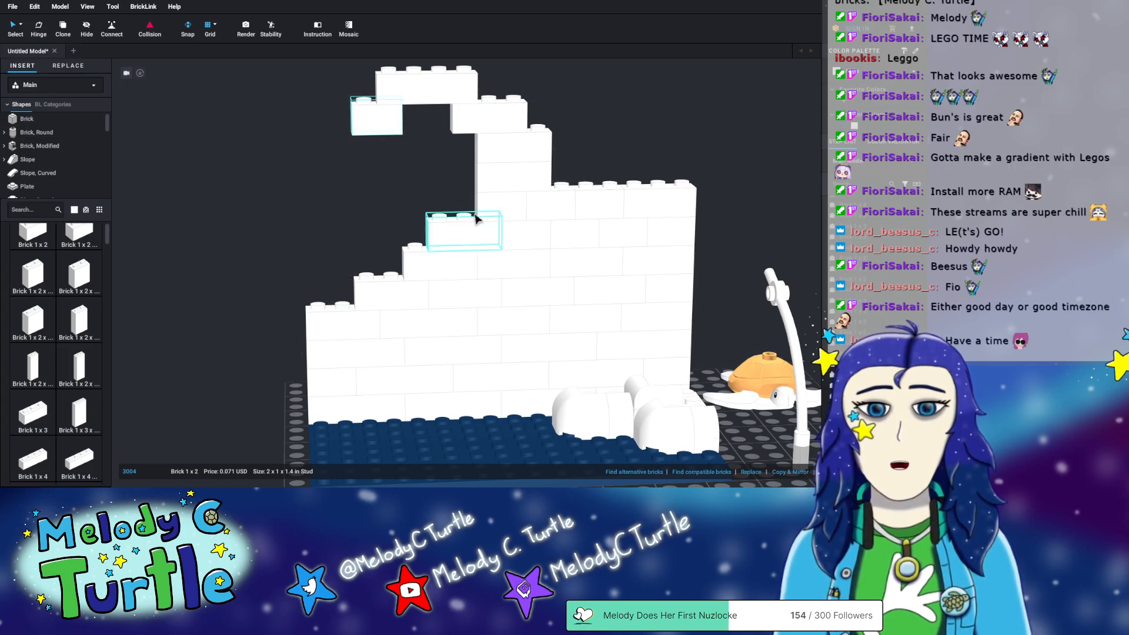
pyautogui.scroll(3, 66, 316)
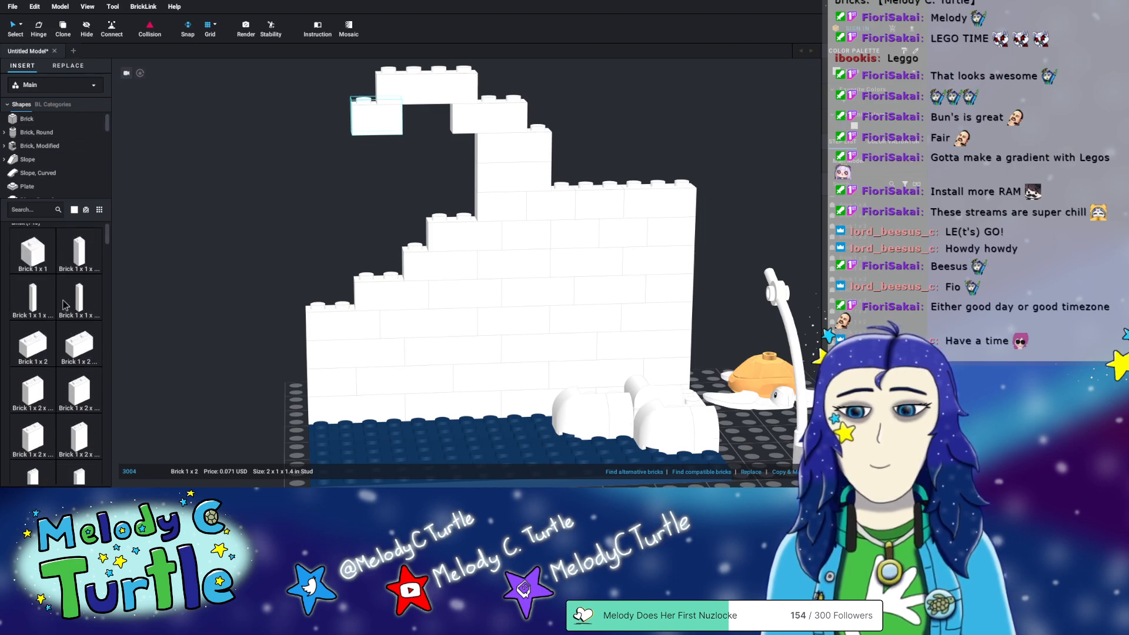
pyautogui.click(34, 262)
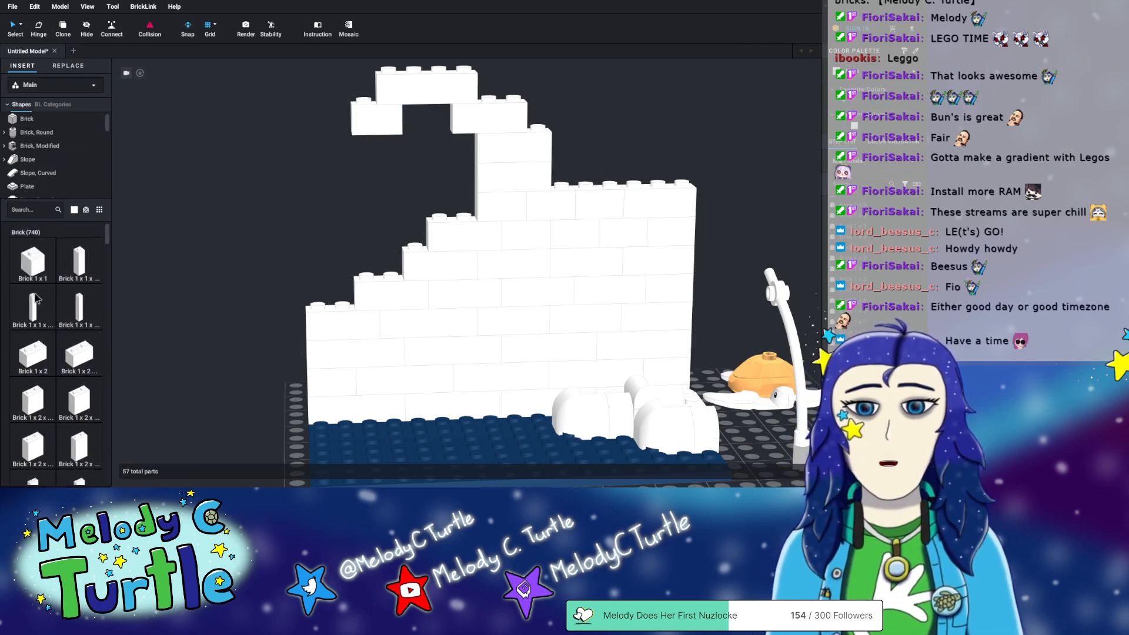
pyautogui.click(33, 355)
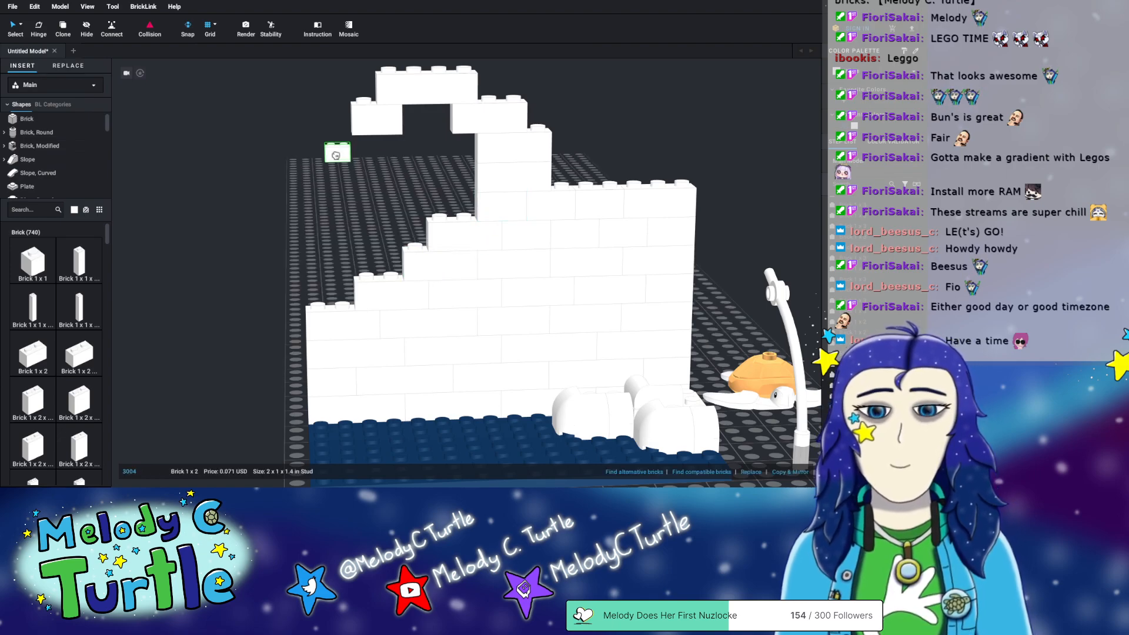
pyautogui.click(354, 147)
pyautogui.moveTo(371, 198)
pyautogui.mouseDown(button='right')
pyautogui.moveTo(364, 188)
pyautogui.moveTo(371, 197)
pyautogui.mouseUp(button='right')
pyautogui.click(46, 278)
pyautogui.click(345, 117)
pyautogui.moveTo(270, 169); pyautogui.dragTo(265, 178, button='right')
pyautogui.click(363, 170)
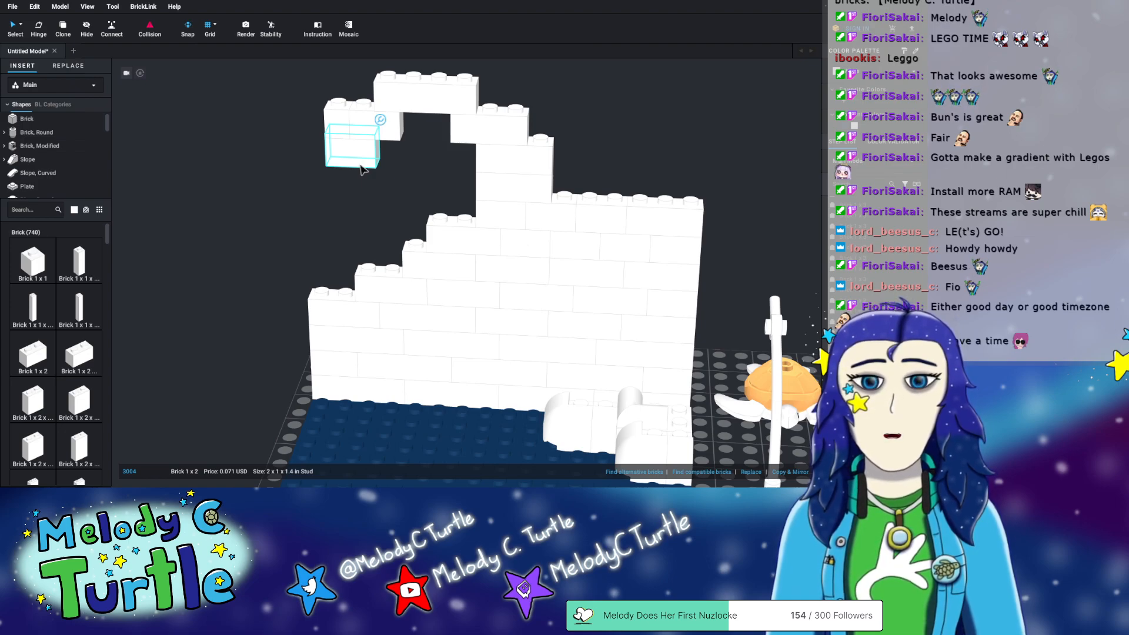
# - Replace the Brick 1 x 1 and the Brick 1 x 2 directly under the overhang with a single copied Brick 1 x 3
pyautogui.click(338, 127)
pyautogui.press('Delete')
pyautogui.click(386, 126)
pyautogui.press('Delete')
pyautogui.click(477, 137)
pyautogui.hotkey('ctrl', 'c')
pyautogui.hotkey('ctrl', 'v')
pyautogui.click(364, 122)
pyautogui.moveTo(388, 211); pyautogui.dragTo(360, 219, button='right')
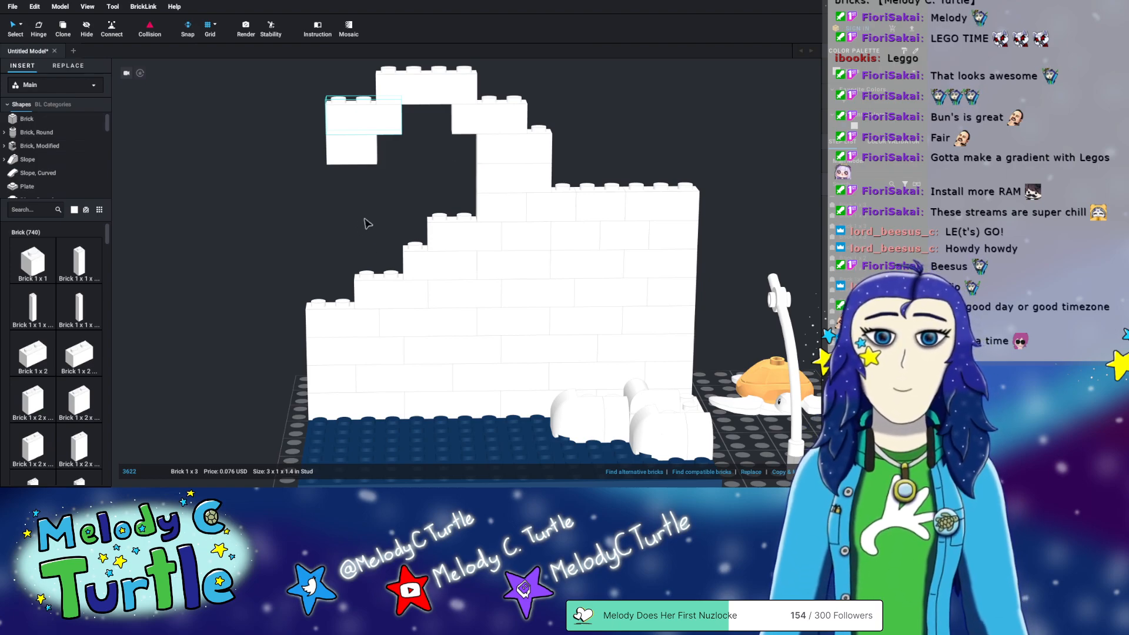
# - Delete the Brick 1 x 4 topping the wave crest and bridge the gap with a Brick 1 x 6 without Bottom Tubes, with Cross Supports
pyautogui.click(435, 83)
pyautogui.press('Delete')
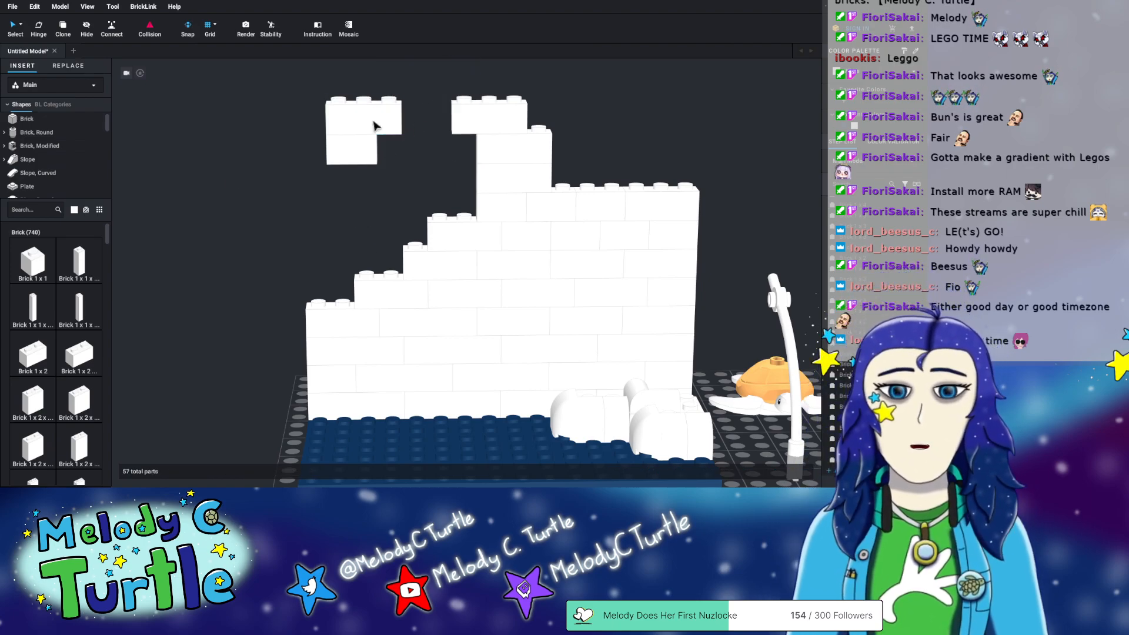
pyautogui.scroll(-8, 60, 366)
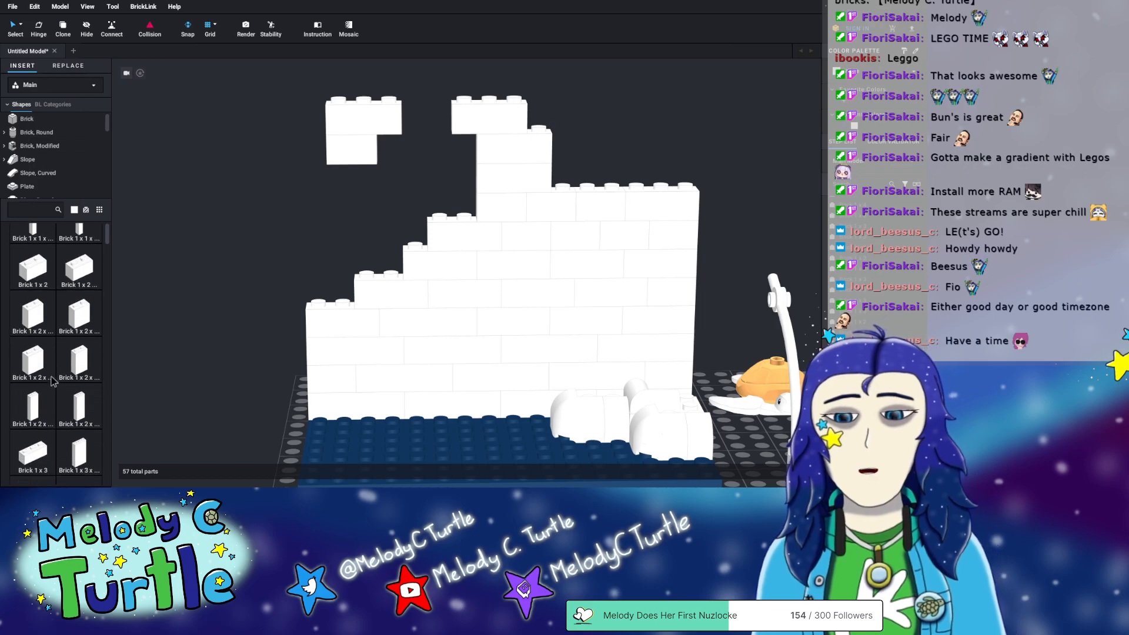
pyautogui.click(89, 283)
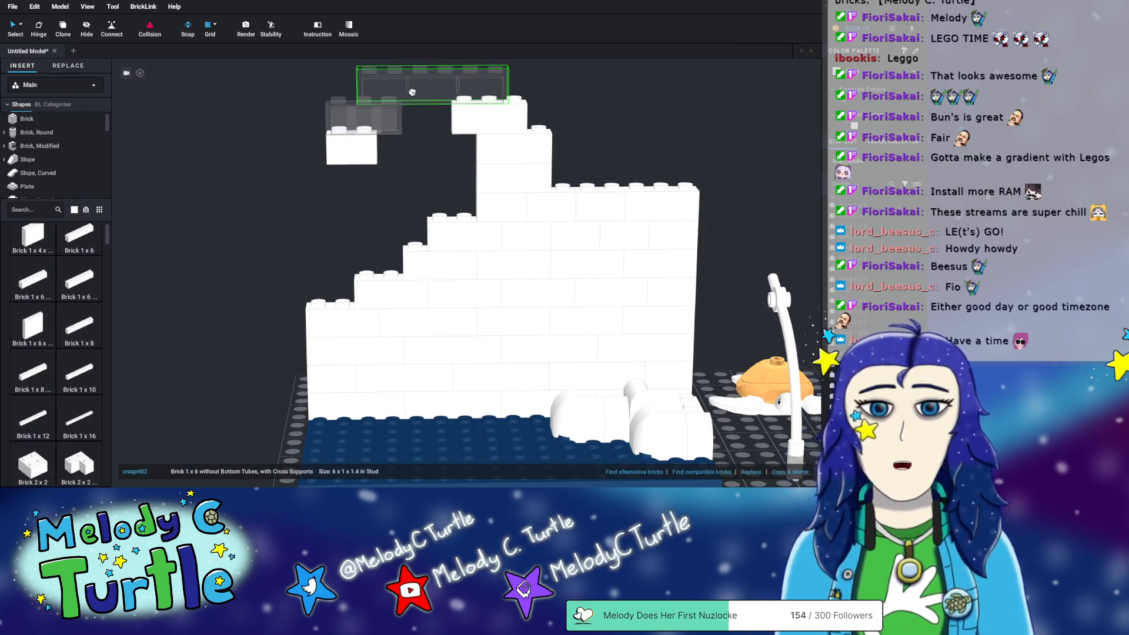
pyautogui.click(410, 90)
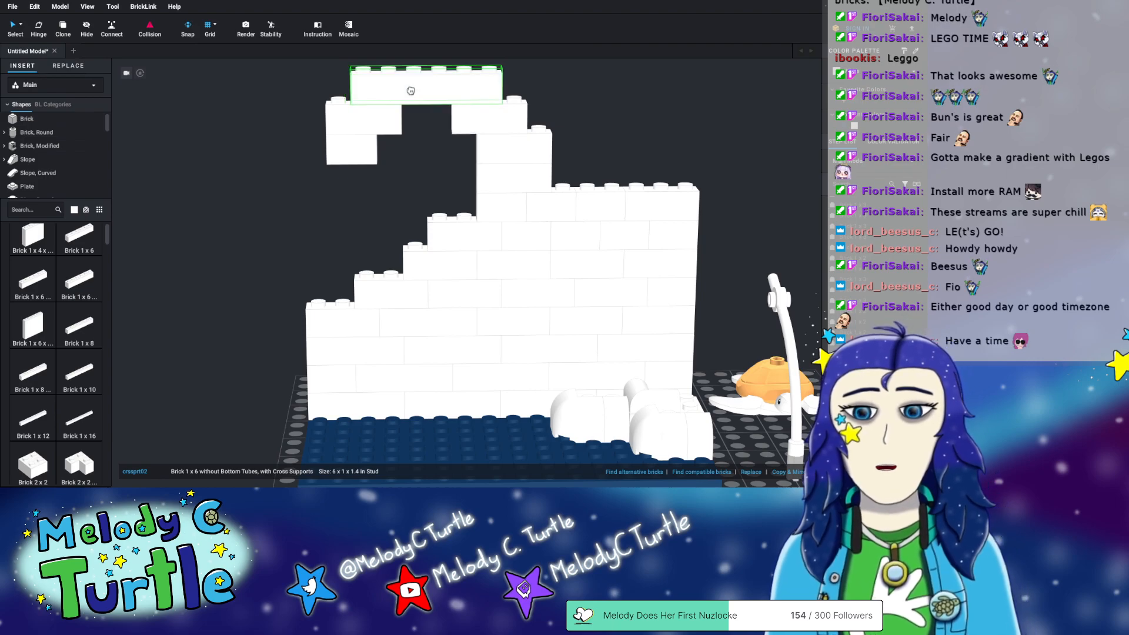
# - Take the Brick 1 x 6 without Bottom Tubes off the crest, set it on the baseplate and delete it
pyautogui.moveTo(411, 90); pyautogui.dragTo(184, 320)
pyautogui.click(183, 388)
pyautogui.click(182, 327)
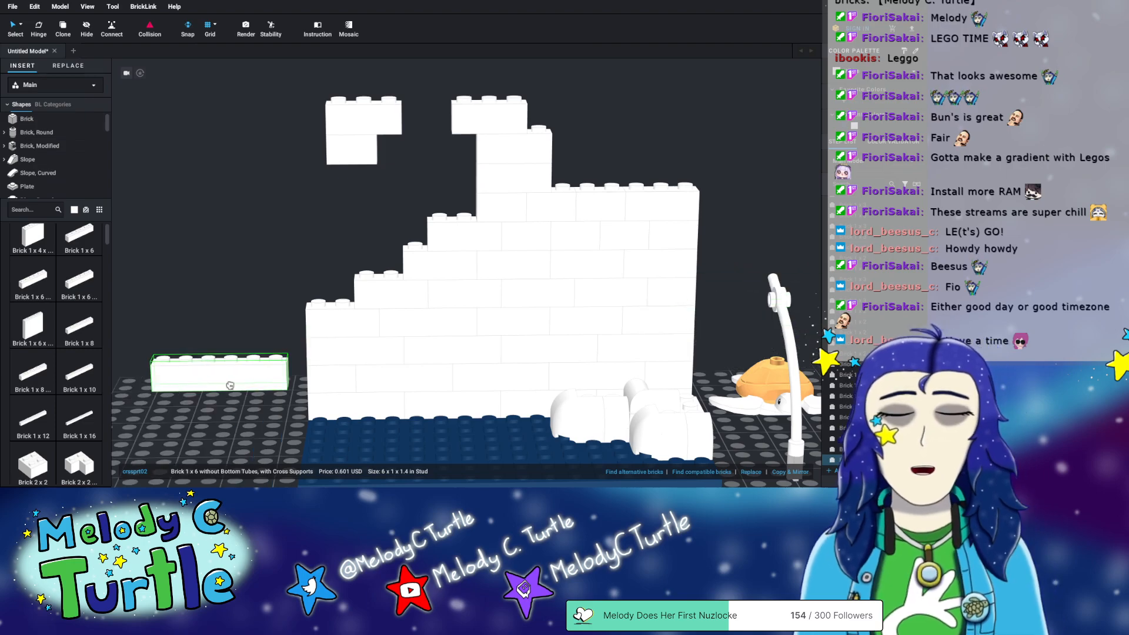
pyautogui.click(211, 428)
pyautogui.moveTo(205, 440); pyautogui.dragTo(381, 405, button='middle')
pyautogui.moveTo(381, 405)
pyautogui.mouseDown(button='right')
pyautogui.moveTo(391, 358)
pyautogui.moveTo(379, 391)
pyautogui.mouseUp(button='right')
pyautogui.press('Delete')
# - Place a regular Brick 1 x 6 across the top of the crest, bridging the gap between the two Brick 1 x 3 pieces
pyautogui.moveTo(431, 326); pyautogui.dragTo(361, 378, button='middle')
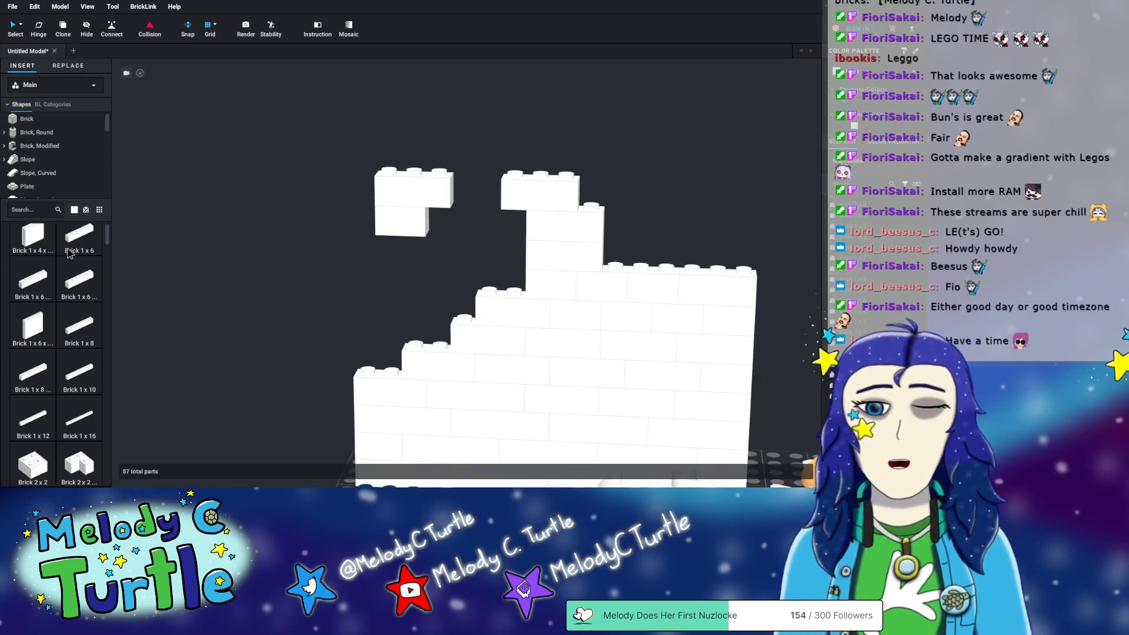
pyautogui.scroll(1, 69, 254)
pyautogui.moveTo(78, 262); pyautogui.dragTo(502, 165)
pyautogui.moveTo(466, 227); pyautogui.dragTo(434, 284, button='right')
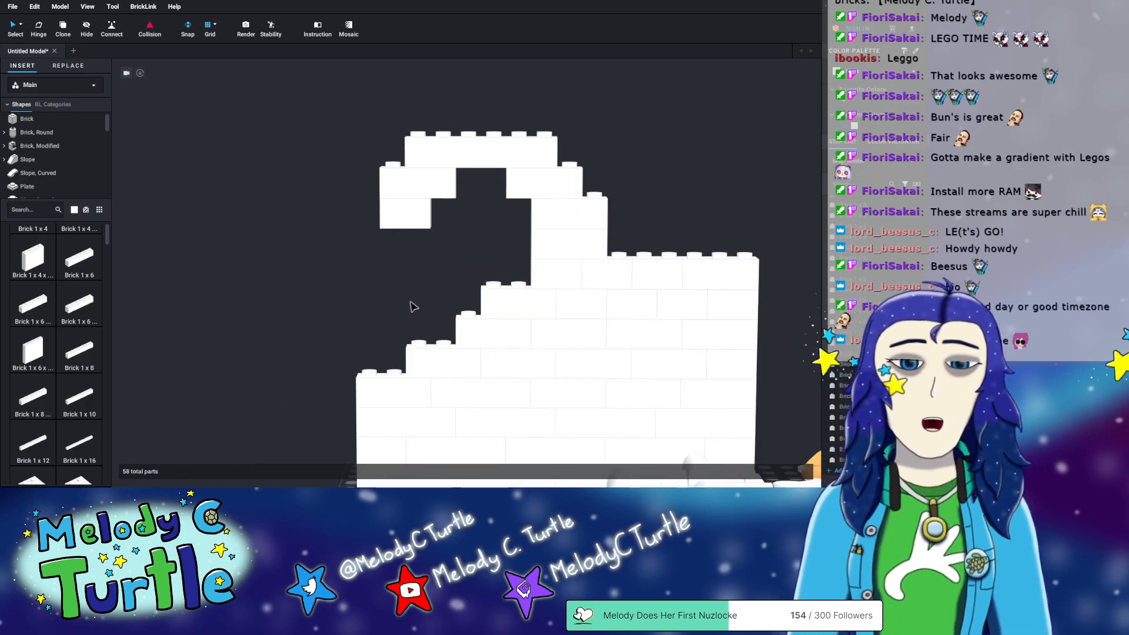
# - Replace the lowest Brick 1 x 2 at the crest's hanging tip with a two-stud inverted slope angled toward the inside of the curl
pyautogui.click(22, 160)
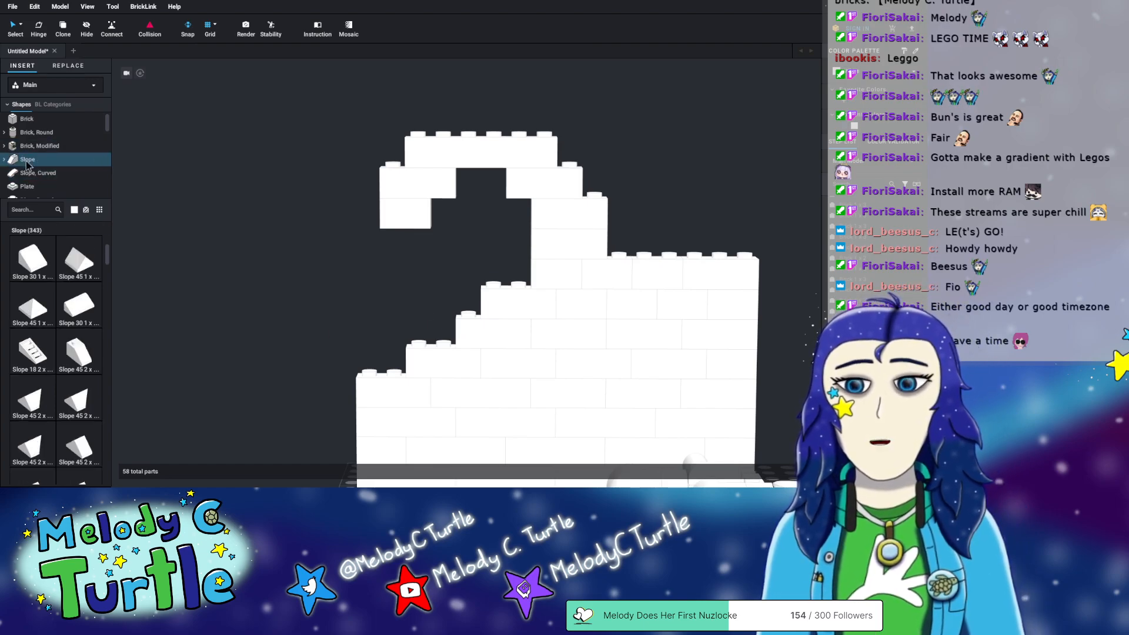
pyautogui.scroll(-5, 75, 303)
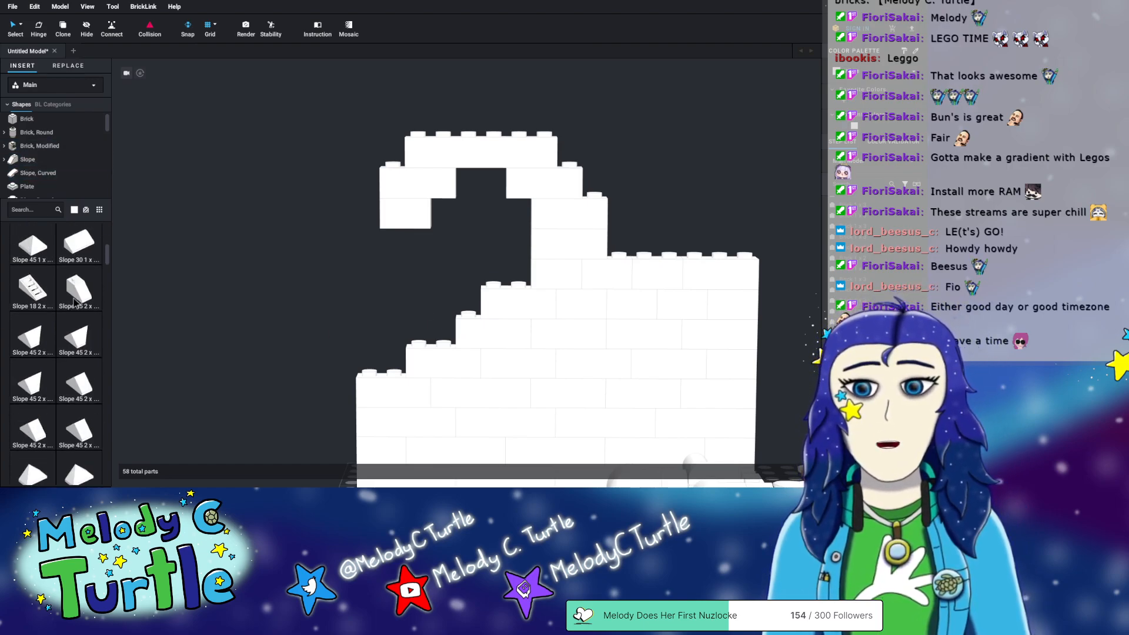
pyautogui.scroll(-3, 77, 302)
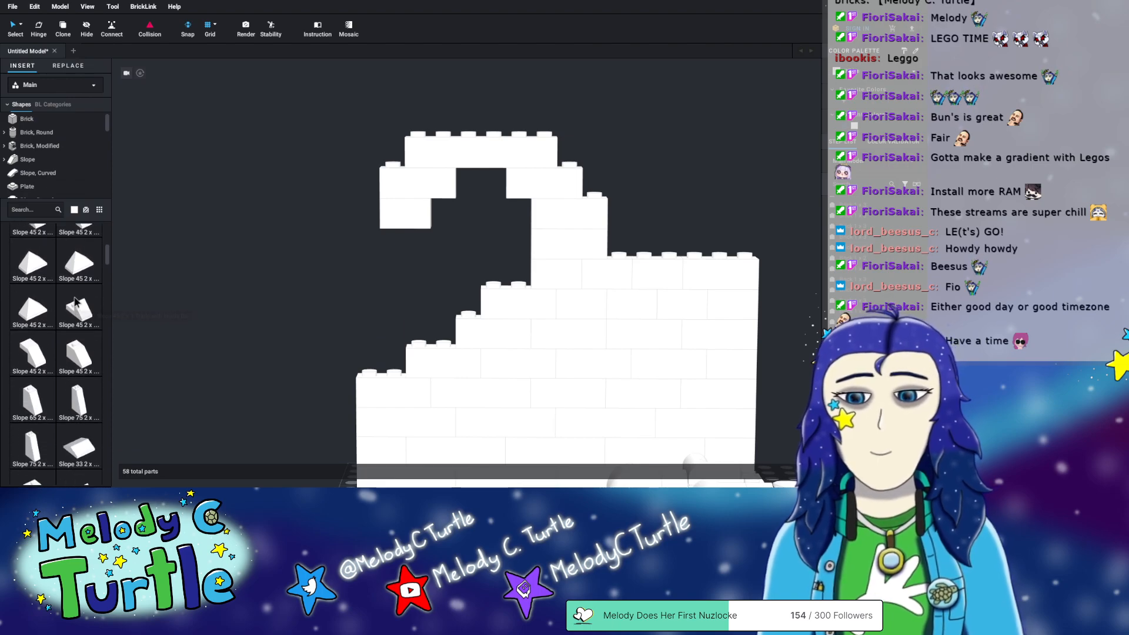
pyautogui.scroll(-3, 78, 299)
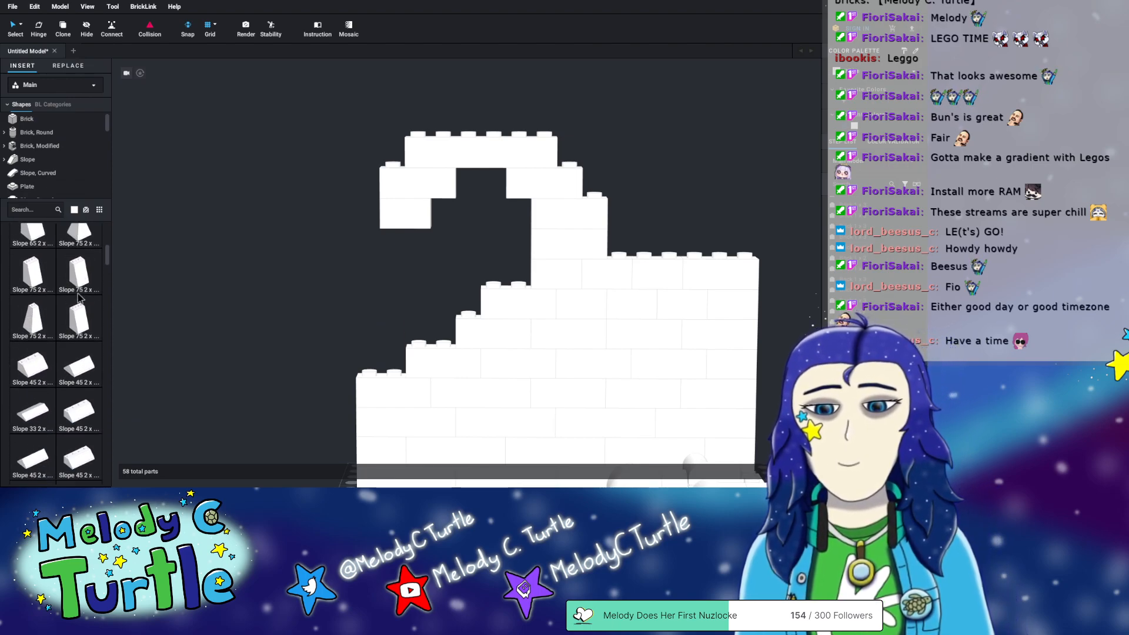
pyautogui.click(5, 161)
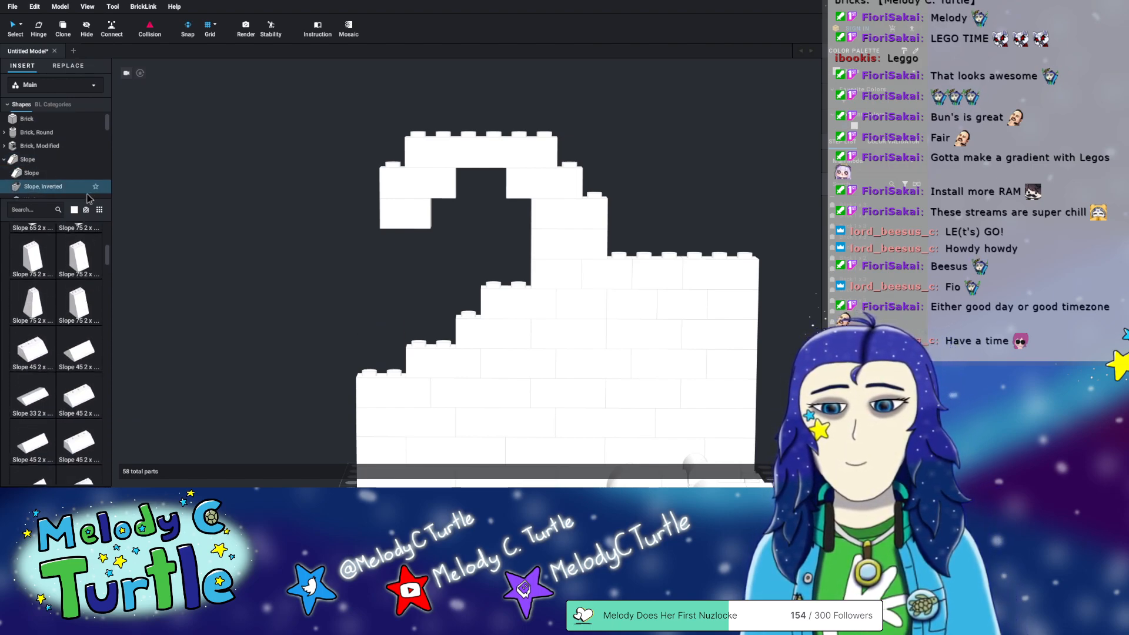
pyautogui.click(47, 187)
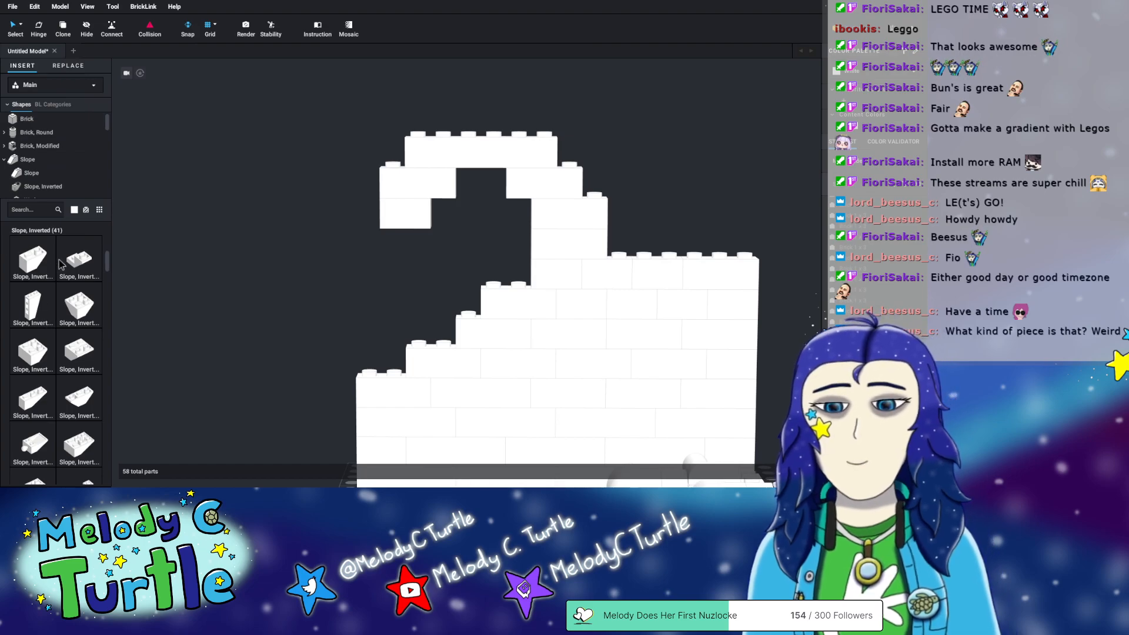
pyautogui.moveTo(403, 223); pyautogui.dragTo(9, 320)
pyautogui.moveTo(41, 263); pyautogui.dragTo(414, 207)
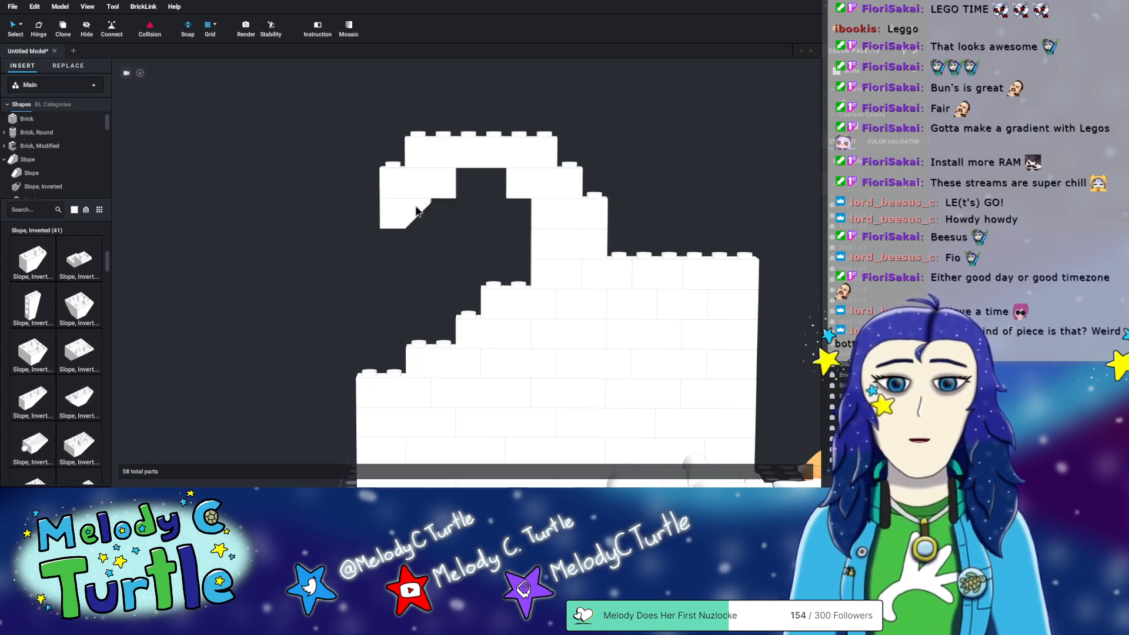
# - Look through the other inverted slope parts and examine the shape of the wave crest against the whole wall
pyautogui.moveTo(443, 254); pyautogui.dragTo(451, 258, button='right')
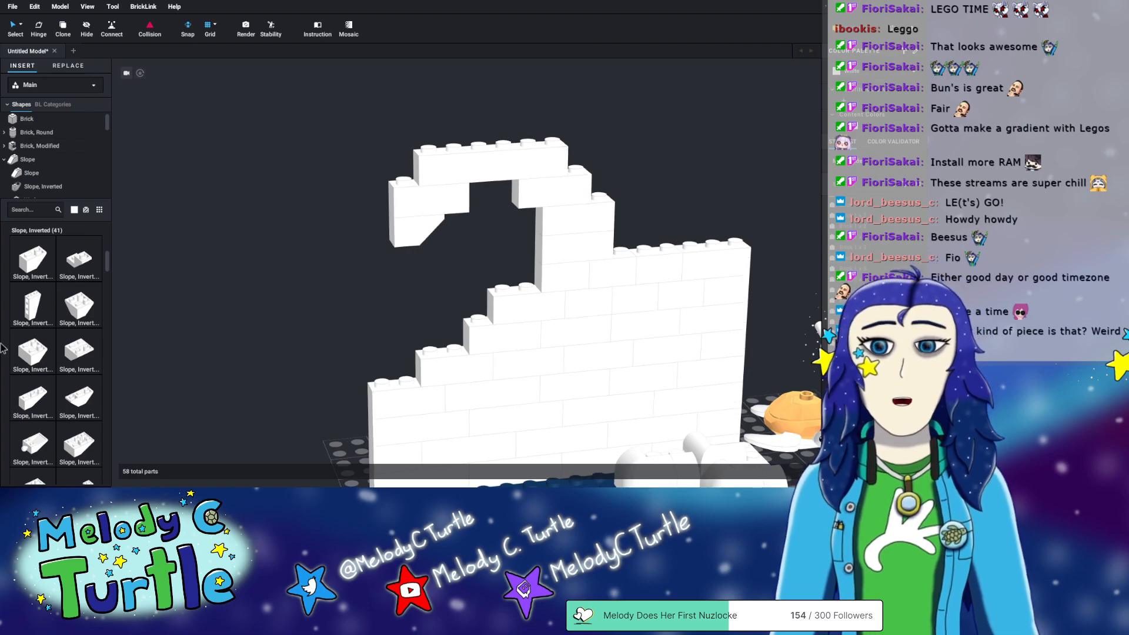
pyautogui.scroll(-1, 63, 335)
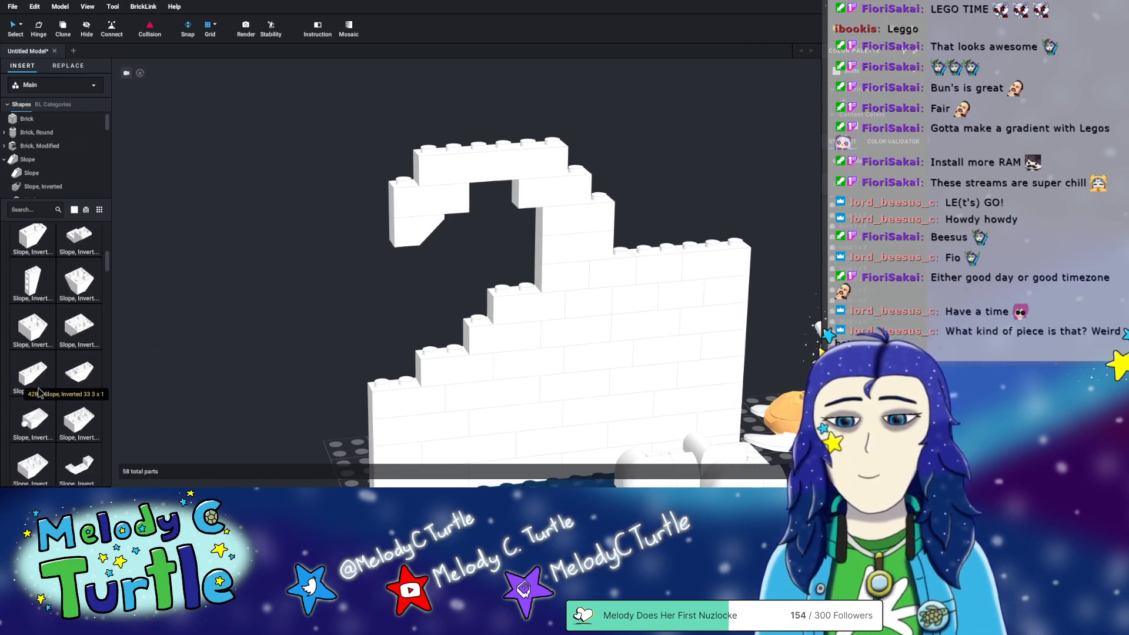
pyautogui.scroll(-4, 32, 383)
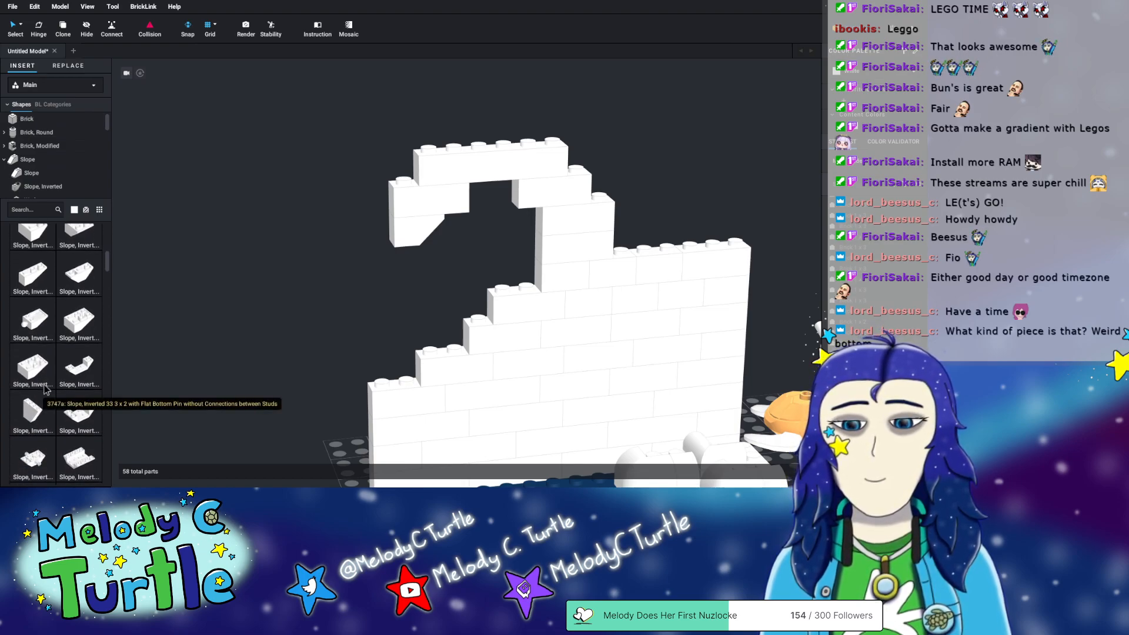
pyautogui.scroll(-3, 44, 389)
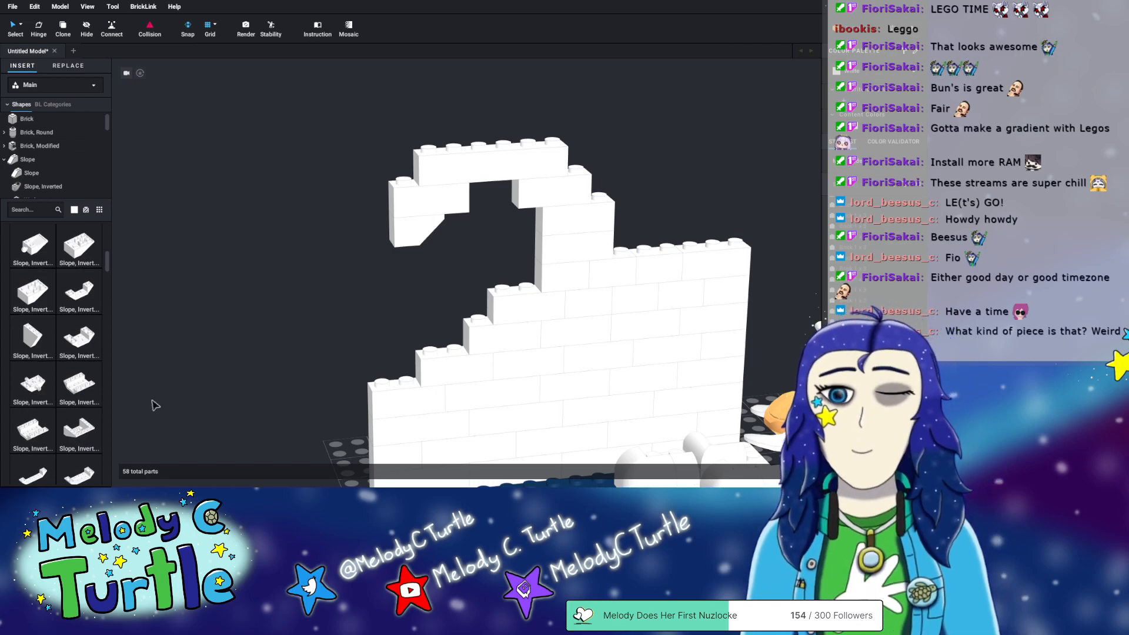
pyautogui.moveTo(274, 356)
pyautogui.mouseDown(button='right')
pyautogui.moveTo(322, 384)
pyautogui.moveTo(261, 356)
pyautogui.moveTo(280, 354)
pyautogui.mouseUp(button='right')
pyautogui.moveTo(329, 391); pyautogui.dragTo(389, 367, button='right')
pyautogui.scroll(-4, 388, 341)
pyautogui.moveTo(393, 252); pyautogui.dragTo(402, 275, button='middle')
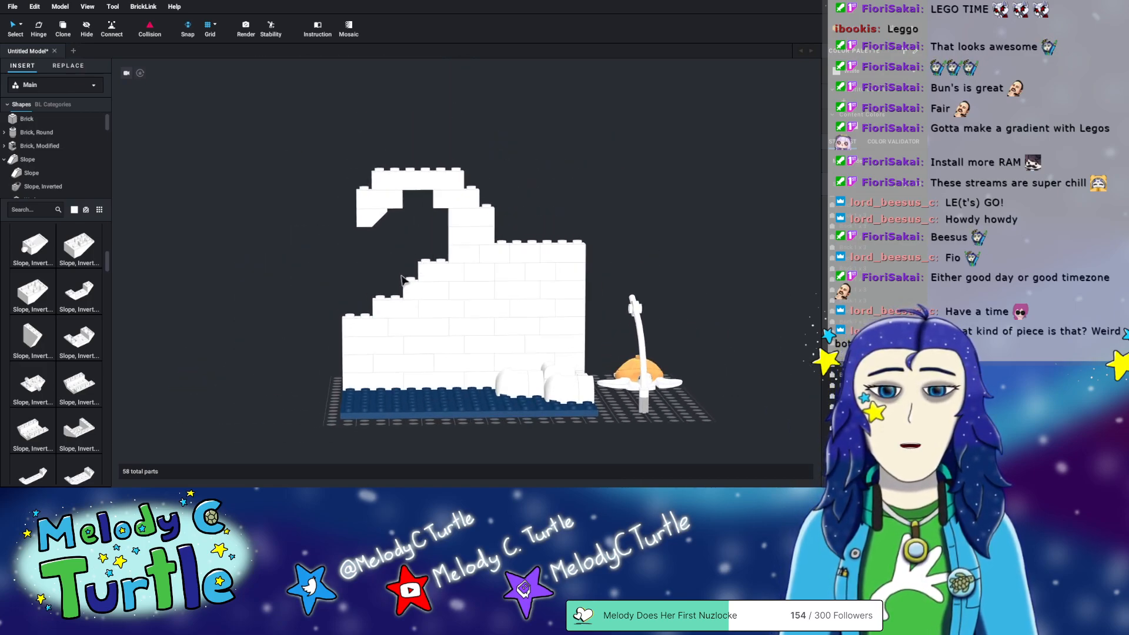
pyautogui.scroll(2, 398, 334)
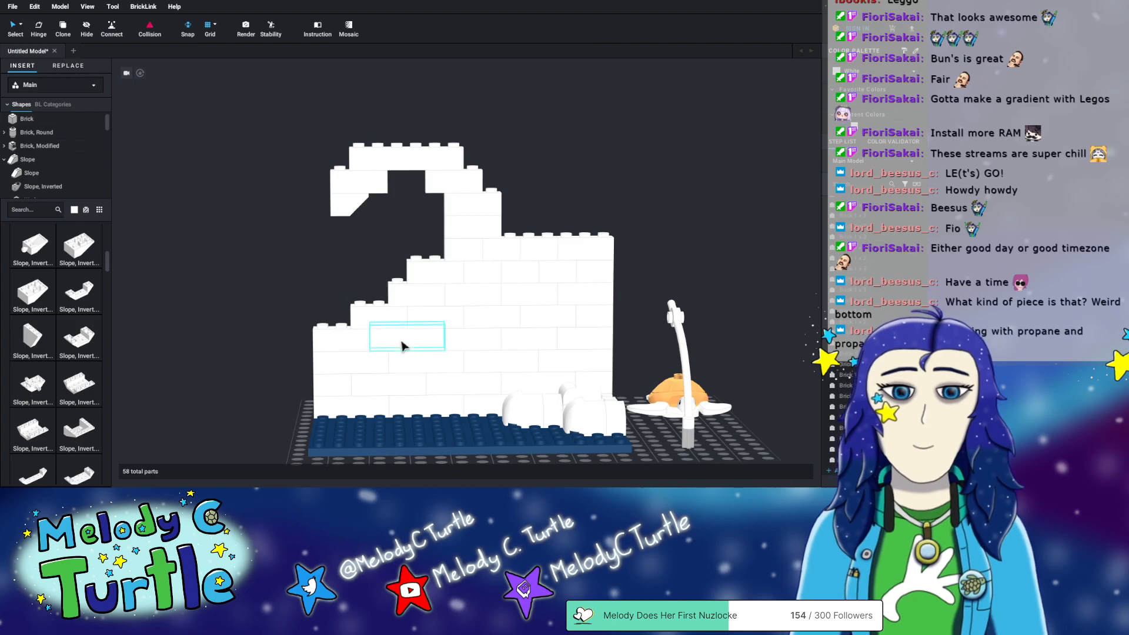
# - Move the sea grass and the small turtle to the free end of the baseplate, beside the large turtle
pyautogui.moveTo(221, 403); pyautogui.dragTo(346, 380, button='right')
pyautogui.moveTo(628, 371); pyautogui.dragTo(591, 369, button='right')
pyautogui.moveTo(617, 212); pyautogui.dragTo(449, 402)
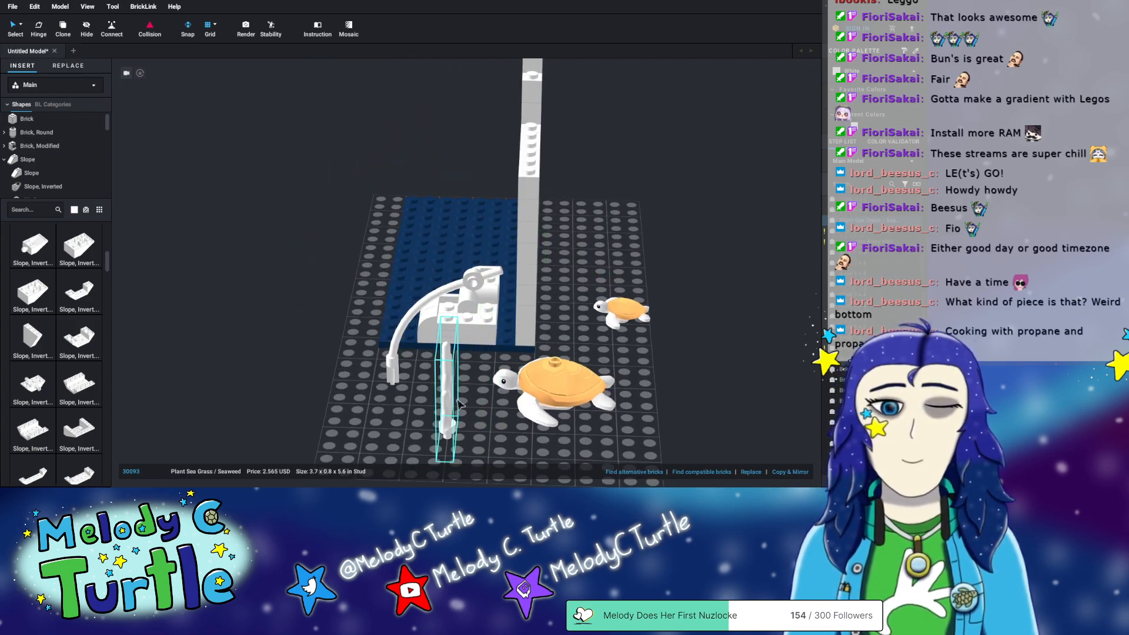
pyautogui.moveTo(622, 308); pyautogui.dragTo(499, 455)
pyautogui.click(631, 300)
pyautogui.moveTo(213, 302); pyautogui.dragTo(261, 299, button='right')
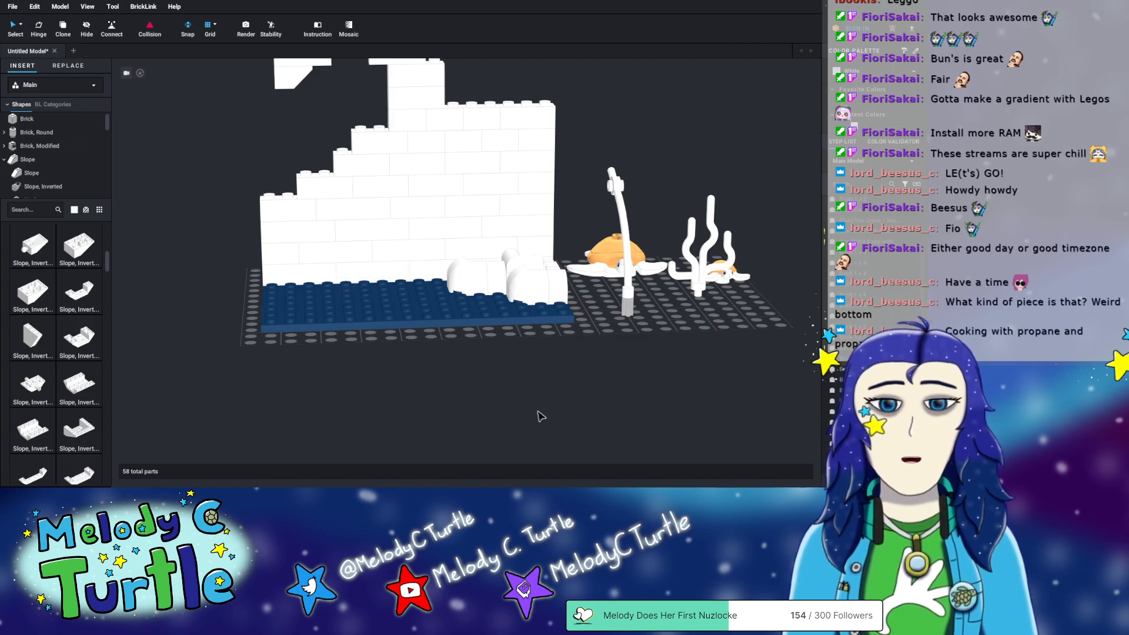
# - View the turtles from above, search the parts library for "bowl", look over the matching parts and clear the search
pyautogui.moveTo(406, 375); pyautogui.dragTo(390, 397, button='right')
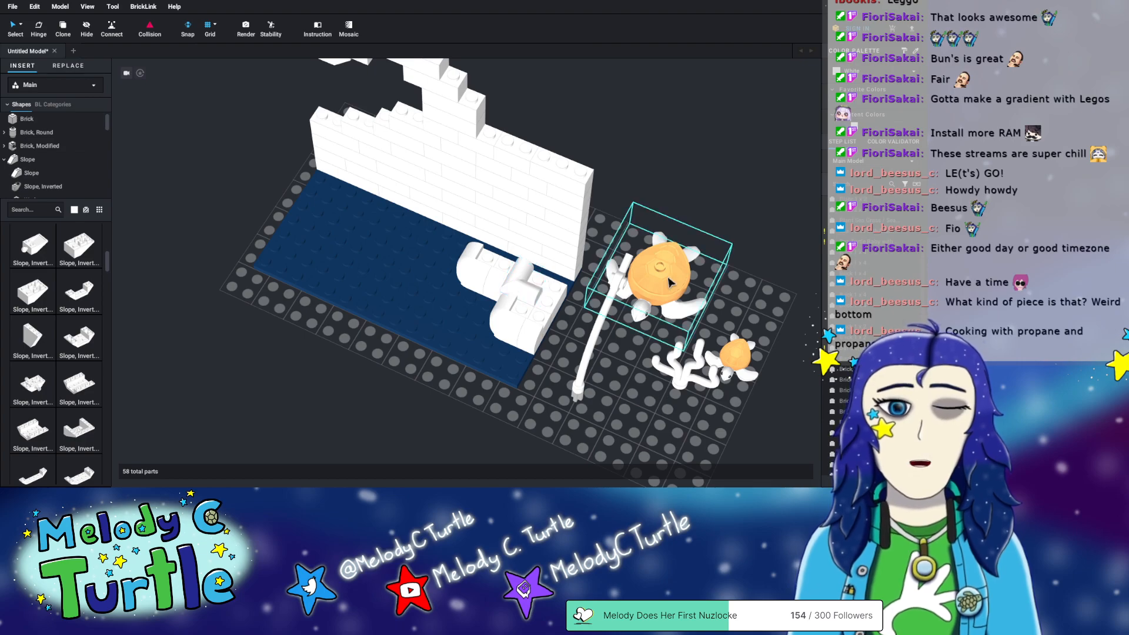
pyautogui.moveTo(775, 296)
pyautogui.mouseDown(button='right')
pyautogui.moveTo(756, 272)
pyautogui.moveTo(756, 286)
pyautogui.mouseUp(button='right')
pyautogui.moveTo(684, 420); pyautogui.dragTo(665, 362, button='middle')
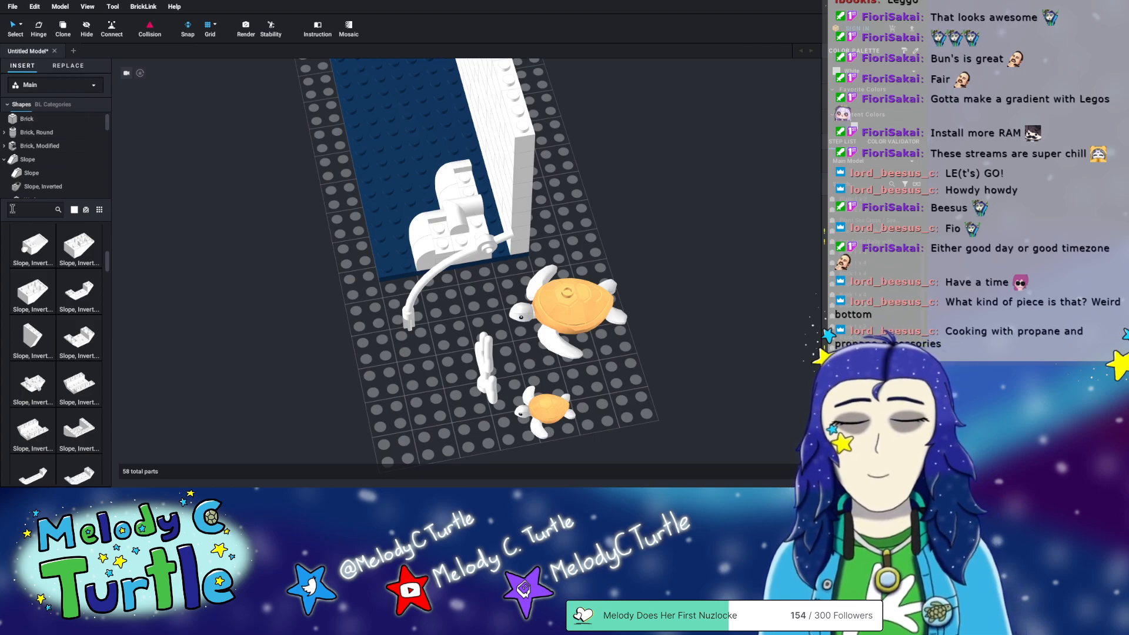
pyautogui.write('bowl')
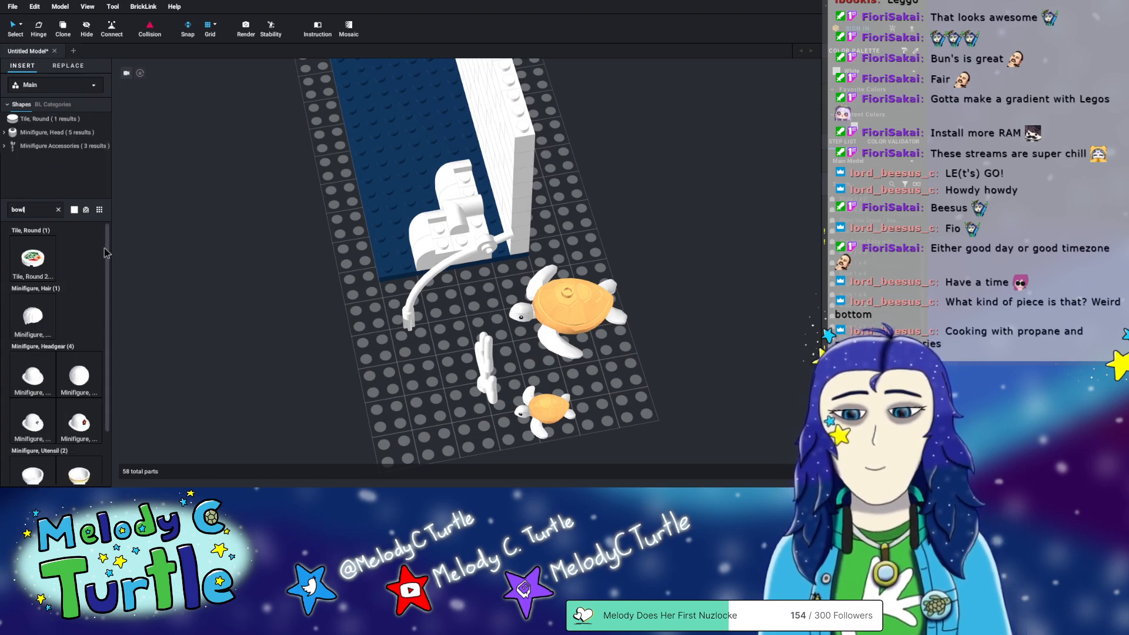
pyautogui.scroll(-2, 97, 257)
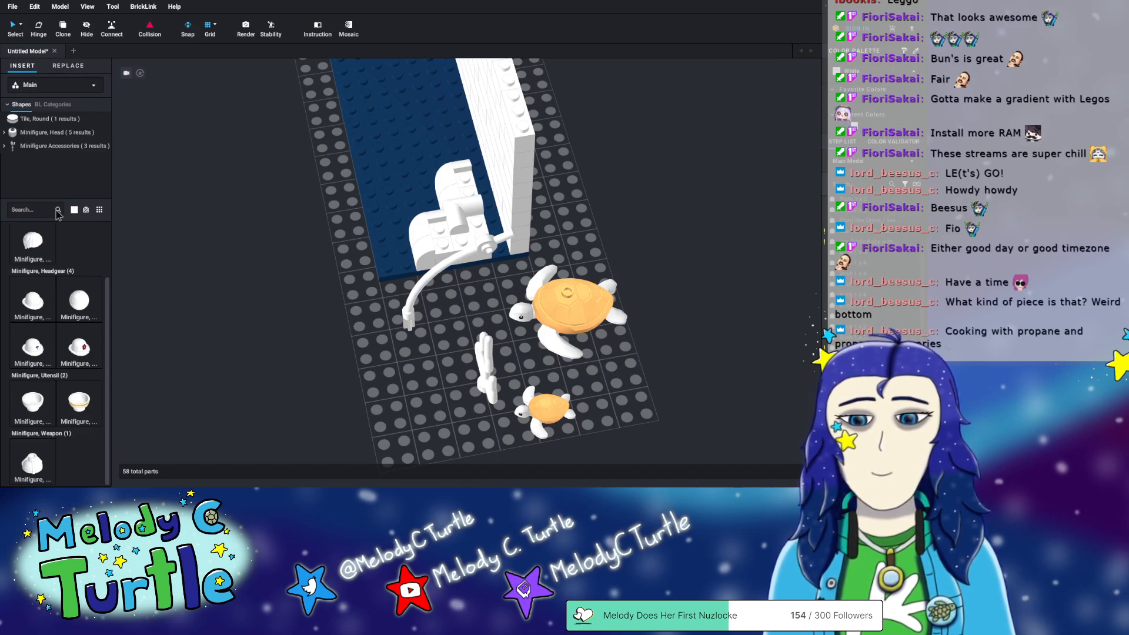
pyautogui.click(57, 211)
# - Browse the Brick, Round category for rounded parts
pyautogui.scroll(-5, 65, 147)
pyautogui.scroll(5, 47, 165)
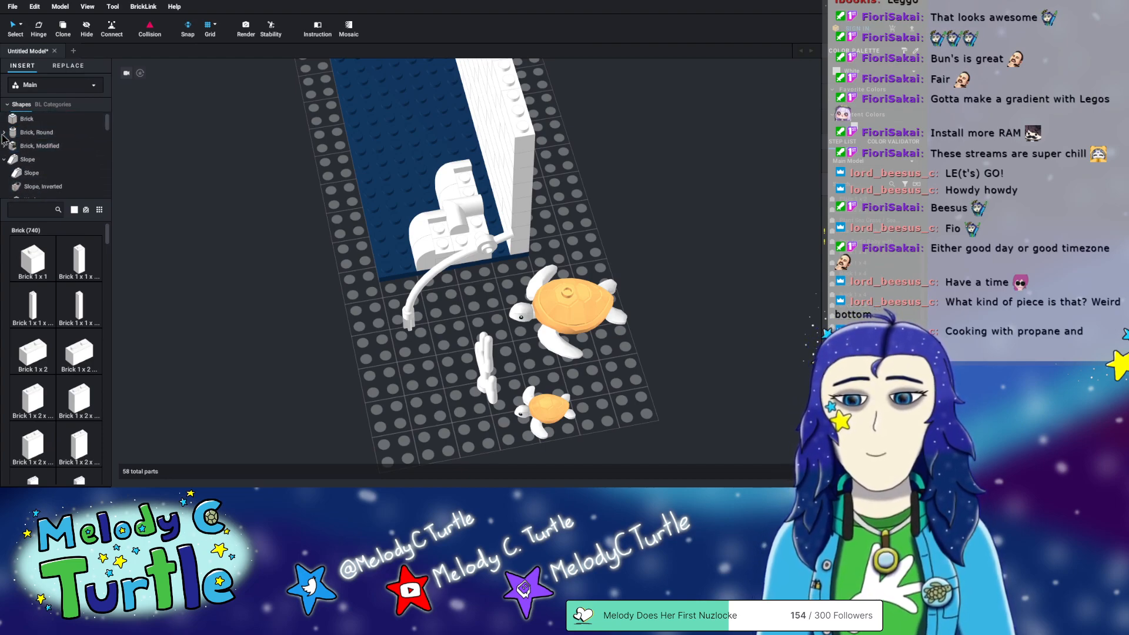
pyautogui.click(40, 145)
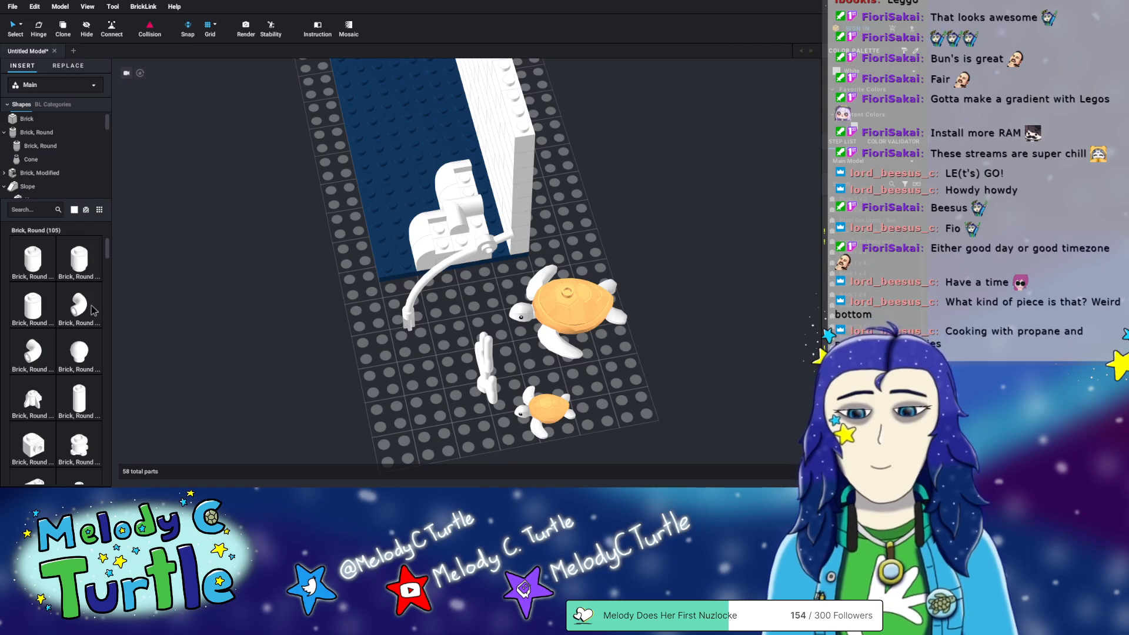
pyautogui.scroll(-1, 73, 363)
pyautogui.scroll(-3, 73, 363)
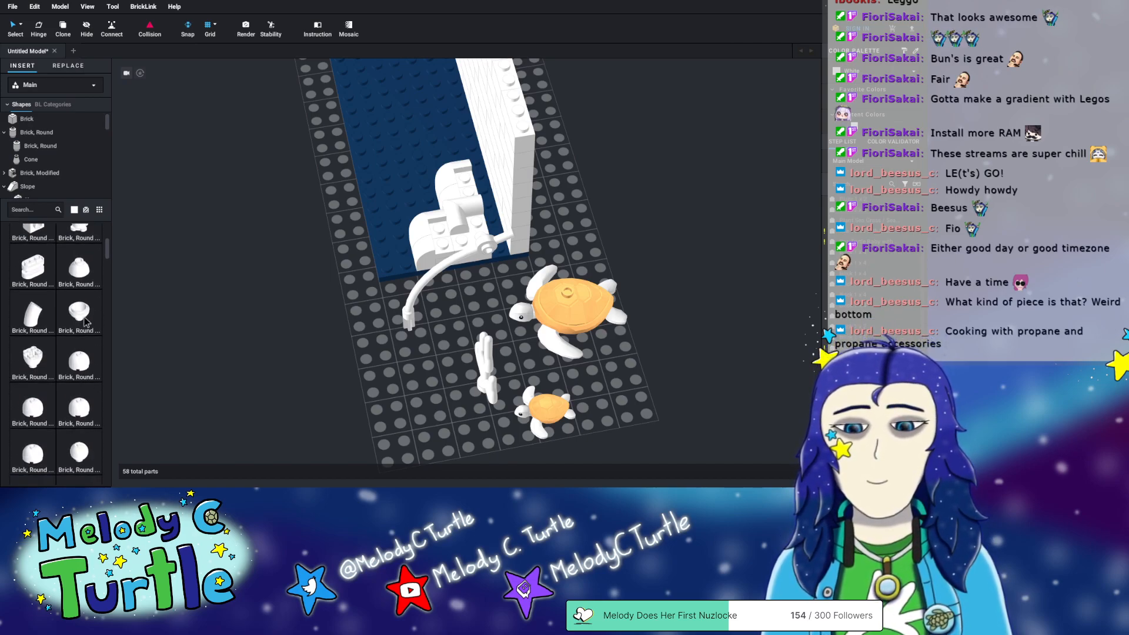
# - Search the parts library for "dome" and look over the matching round bricks, dishes and windscreens
pyautogui.click(35, 208)
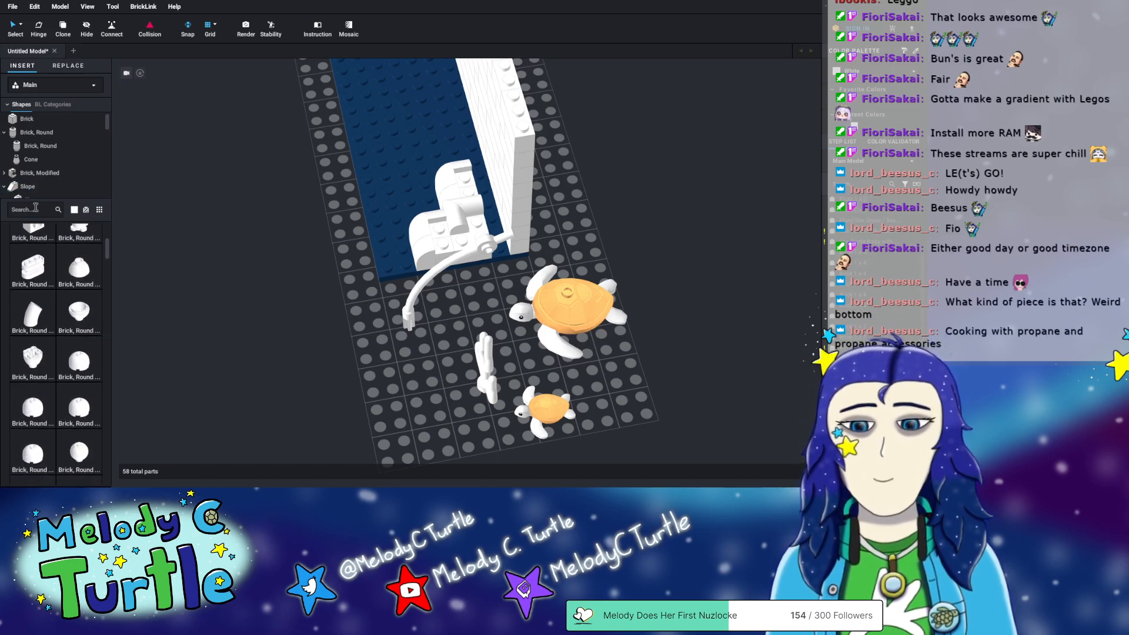
pyautogui.write('dome')
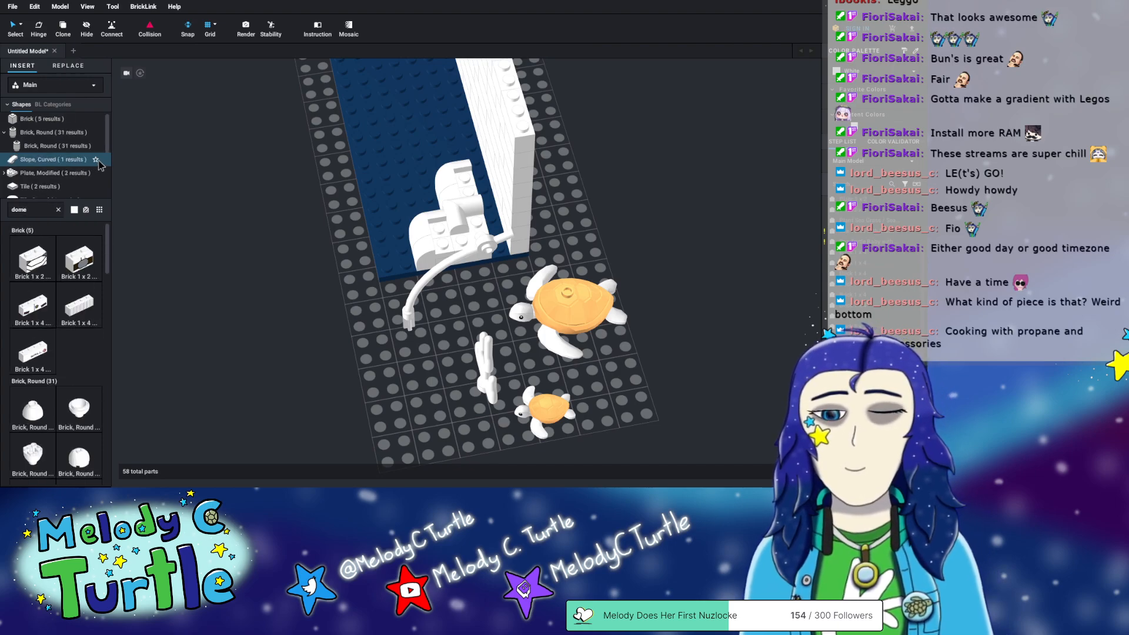
pyautogui.scroll(-3, 77, 376)
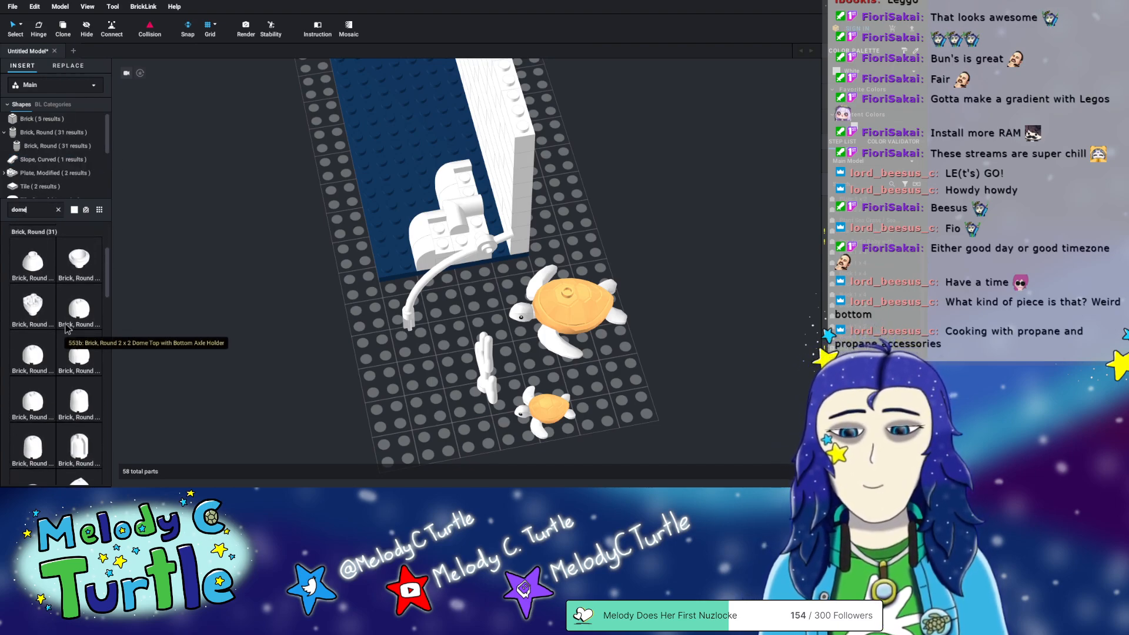
pyautogui.scroll(-2, 77, 379)
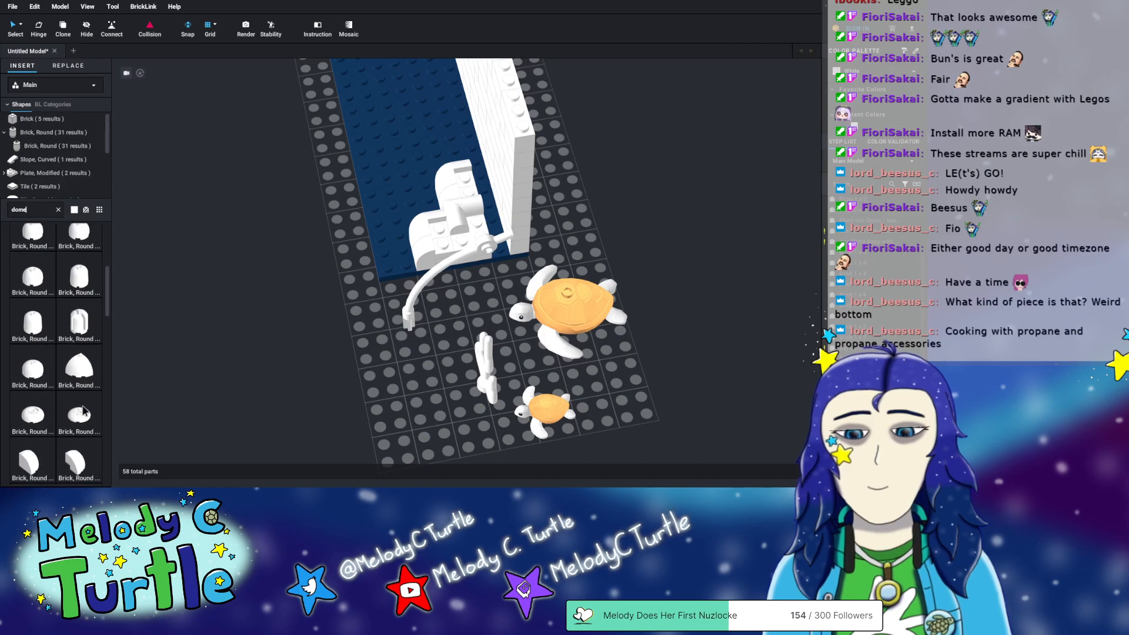
pyautogui.scroll(-3, 79, 400)
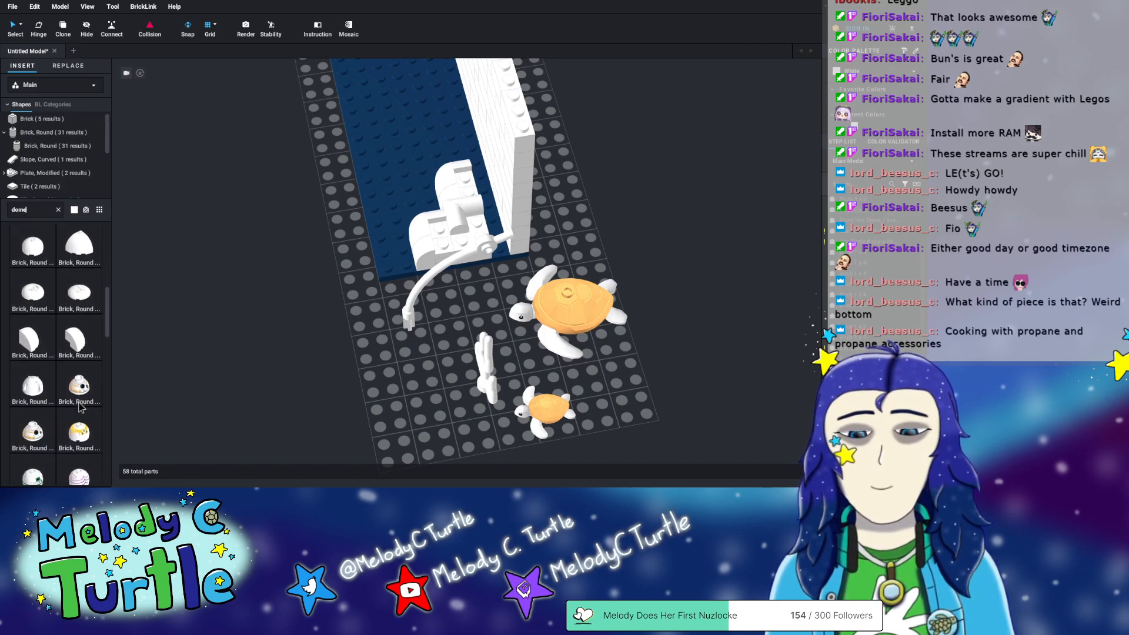
pyautogui.scroll(-10, 77, 383)
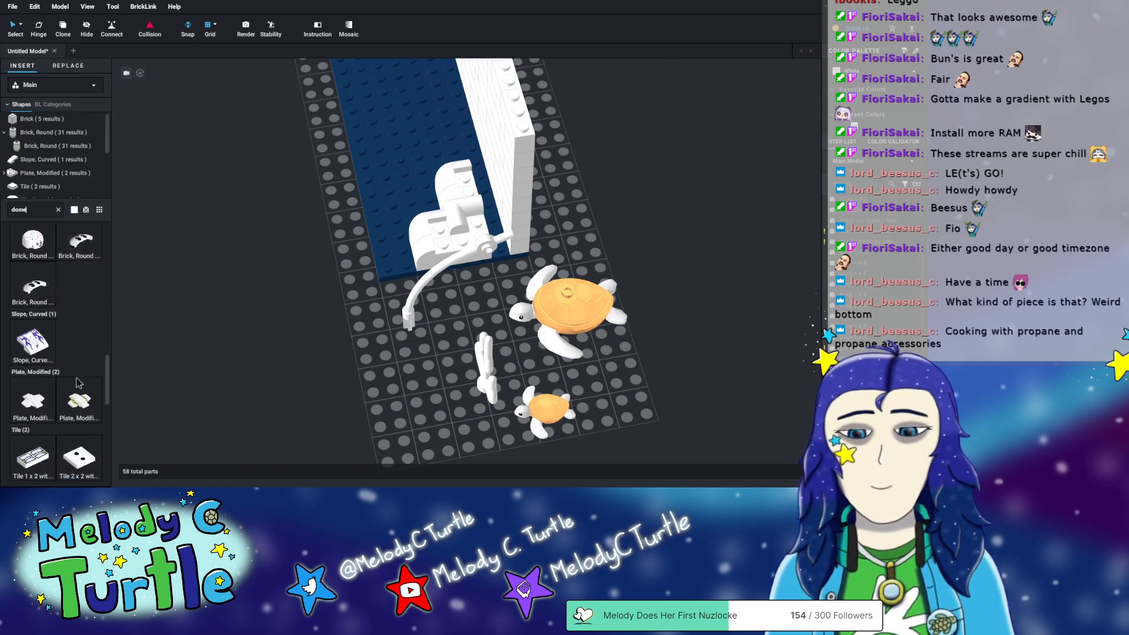
pyautogui.scroll(-8, 79, 383)
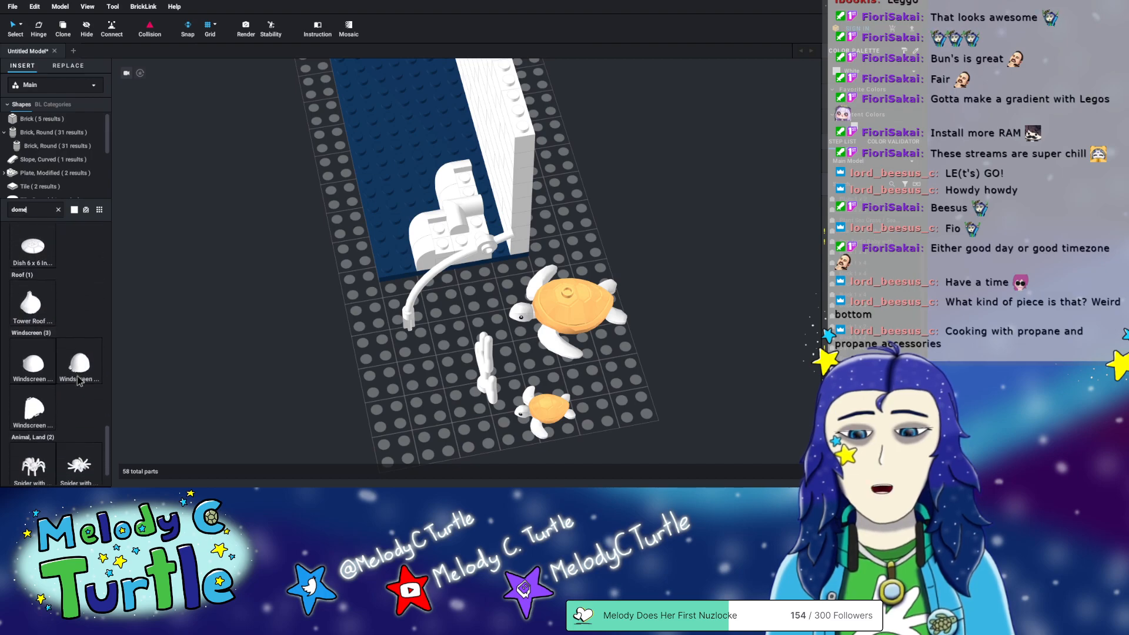
pyautogui.scroll(14, 81, 393)
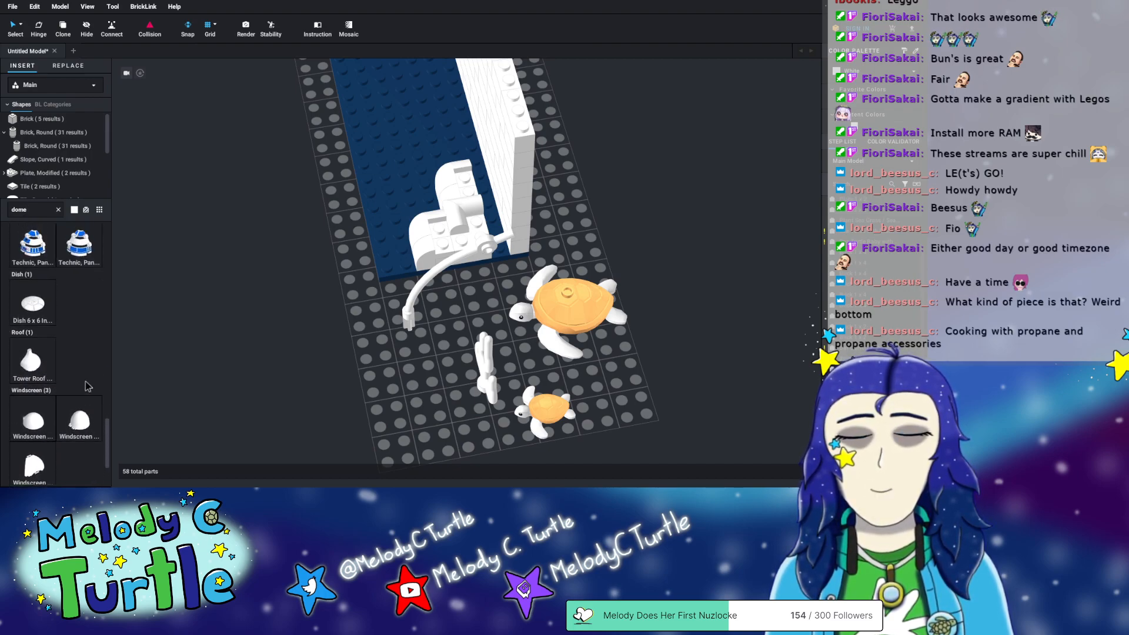
pyautogui.scroll(5, 82, 391)
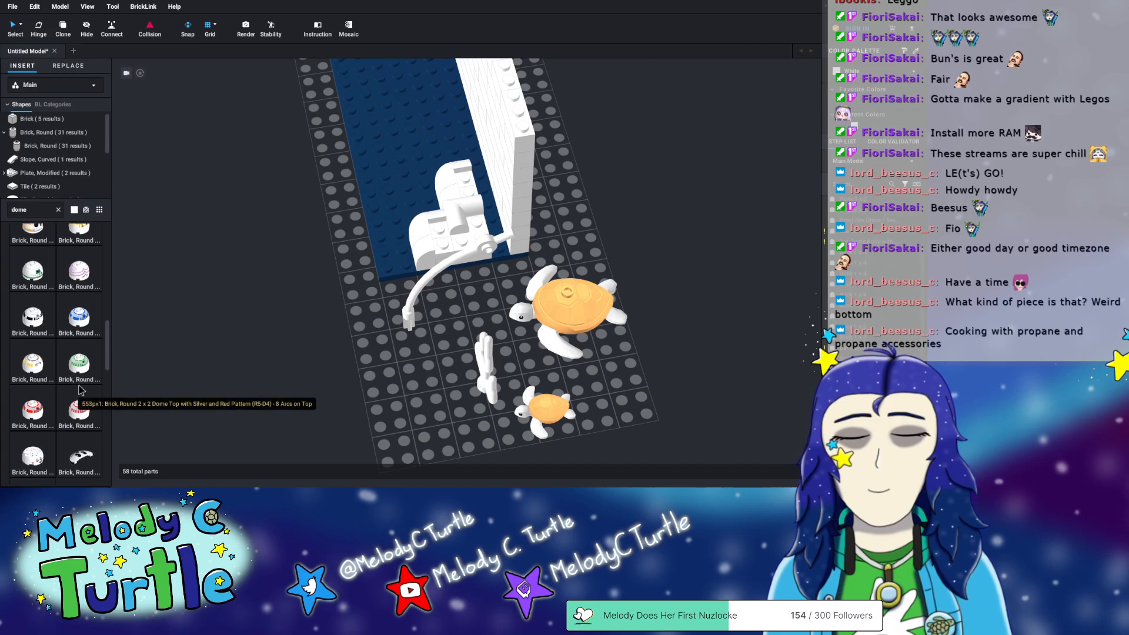
pyautogui.scroll(5, 81, 391)
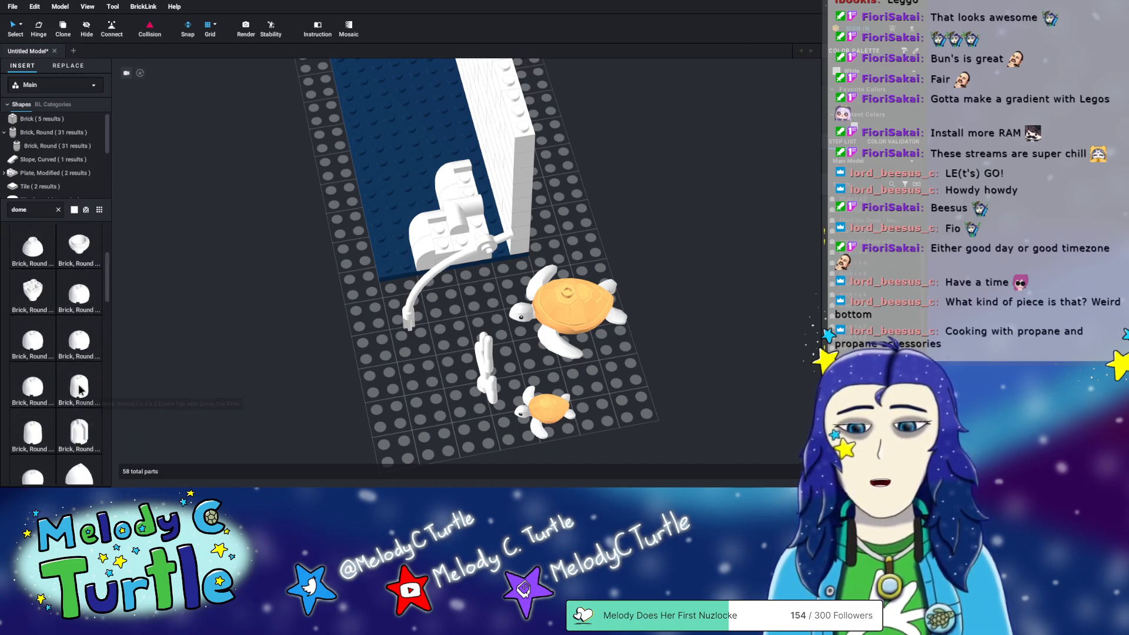
# - Build a white ball from two round dome bricks on the baseplate, beside the sea grass and below the curved arm
pyautogui.moveTo(79, 302); pyautogui.dragTo(417, 365)
pyautogui.click(407, 377)
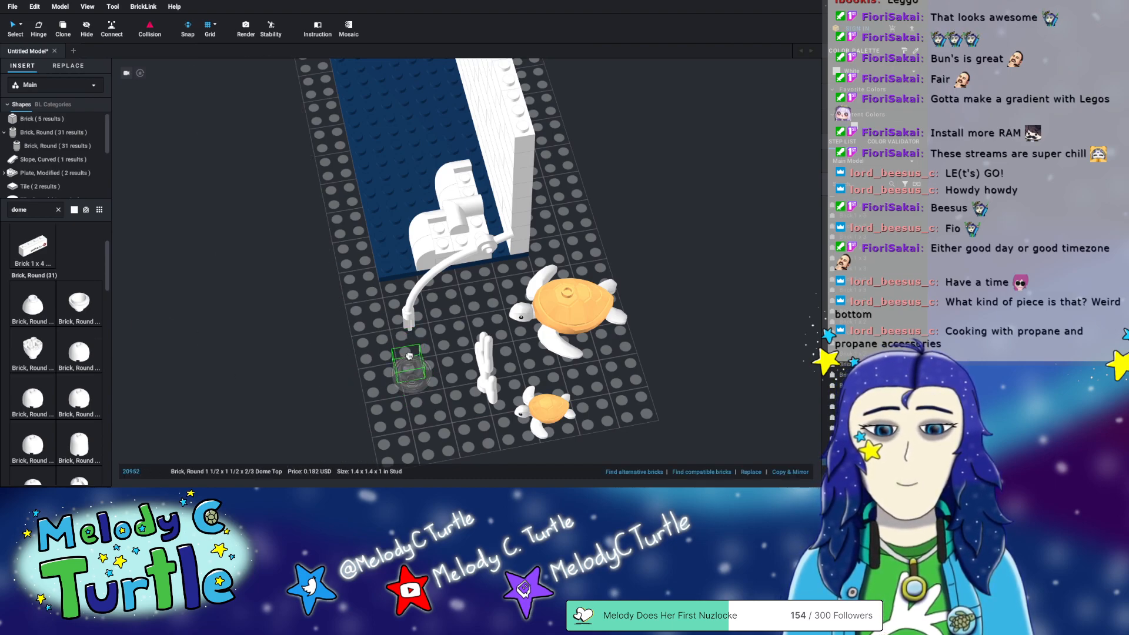
pyautogui.scroll(-3, 33, 376)
pyautogui.click(34, 376)
pyautogui.click(414, 362)
pyautogui.moveTo(340, 407)
pyautogui.mouseDown(button='right')
pyautogui.moveTo(330, 391)
pyautogui.moveTo(388, 383)
pyautogui.moveTo(352, 392)
pyautogui.mouseUp(button='right')
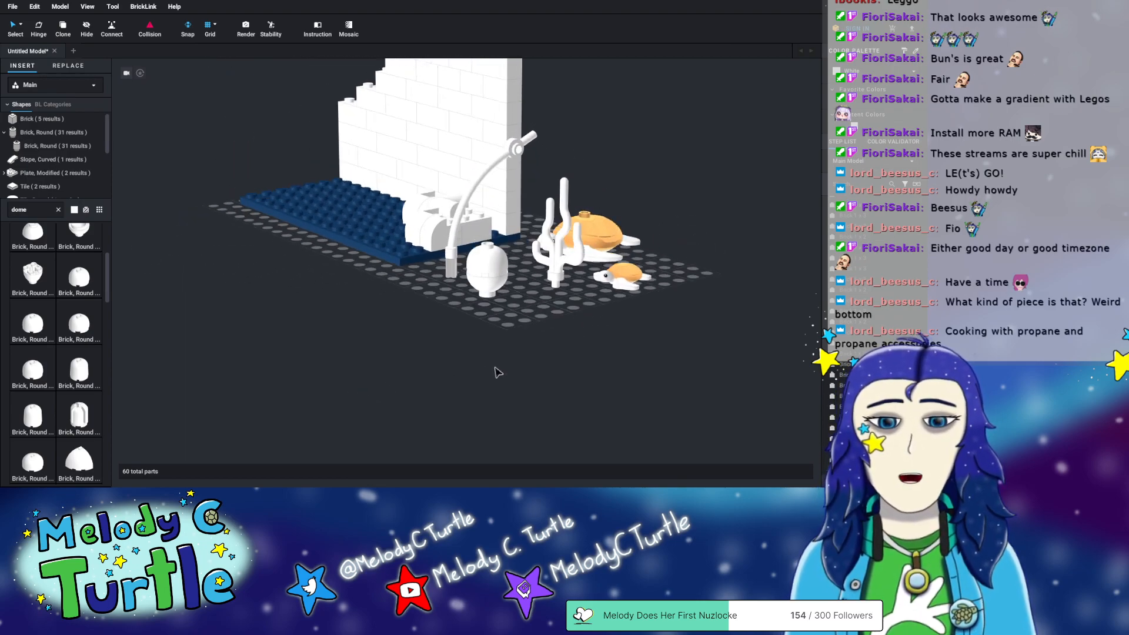
pyautogui.moveTo(531, 365); pyautogui.dragTo(505, 379, button='right')
pyautogui.click(341, 303)
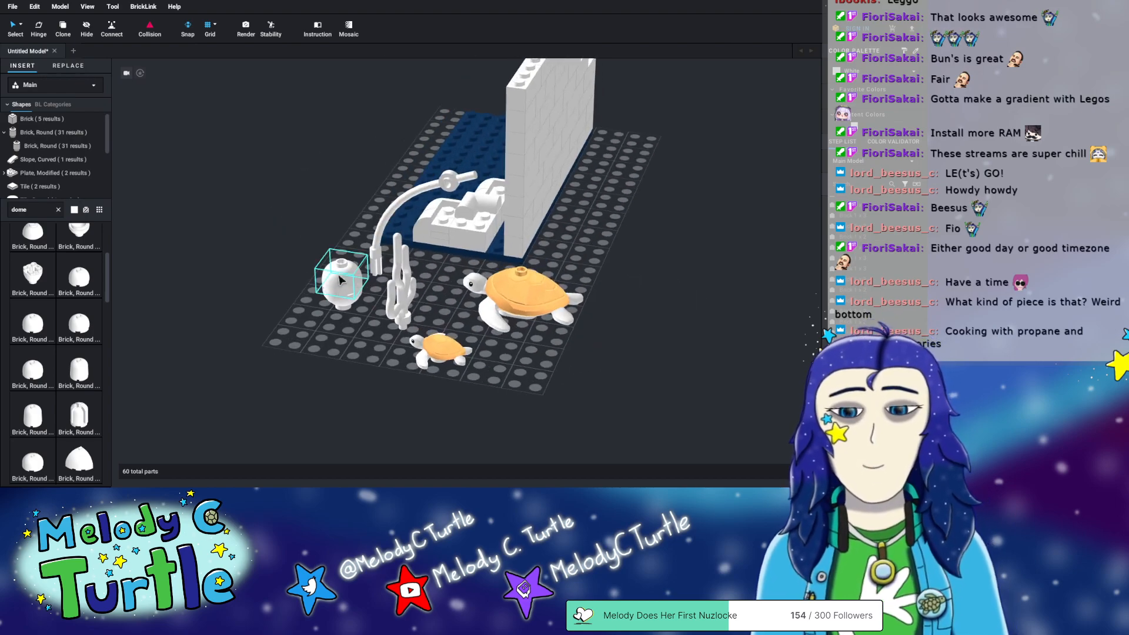
# - Search the parts library for "star", look over the matching parts and clear the search
pyautogui.scroll(2, 88, 365)
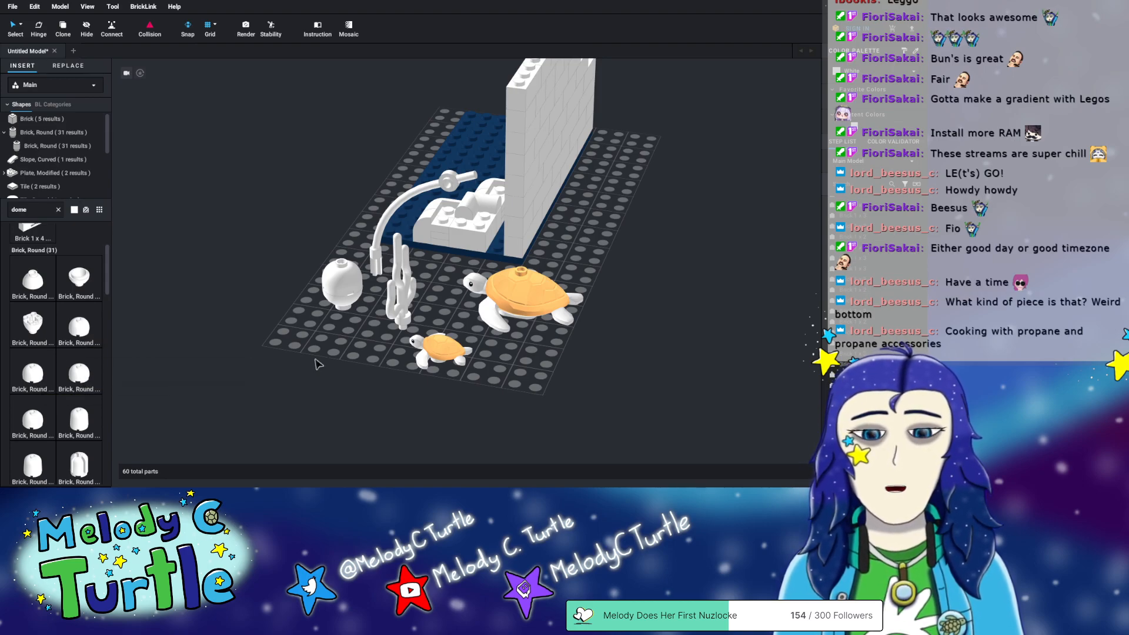
pyautogui.moveTo(328, 356)
pyautogui.mouseDown(button='right')
pyautogui.moveTo(325, 343)
pyautogui.moveTo(336, 364)
pyautogui.mouseUp(button='right')
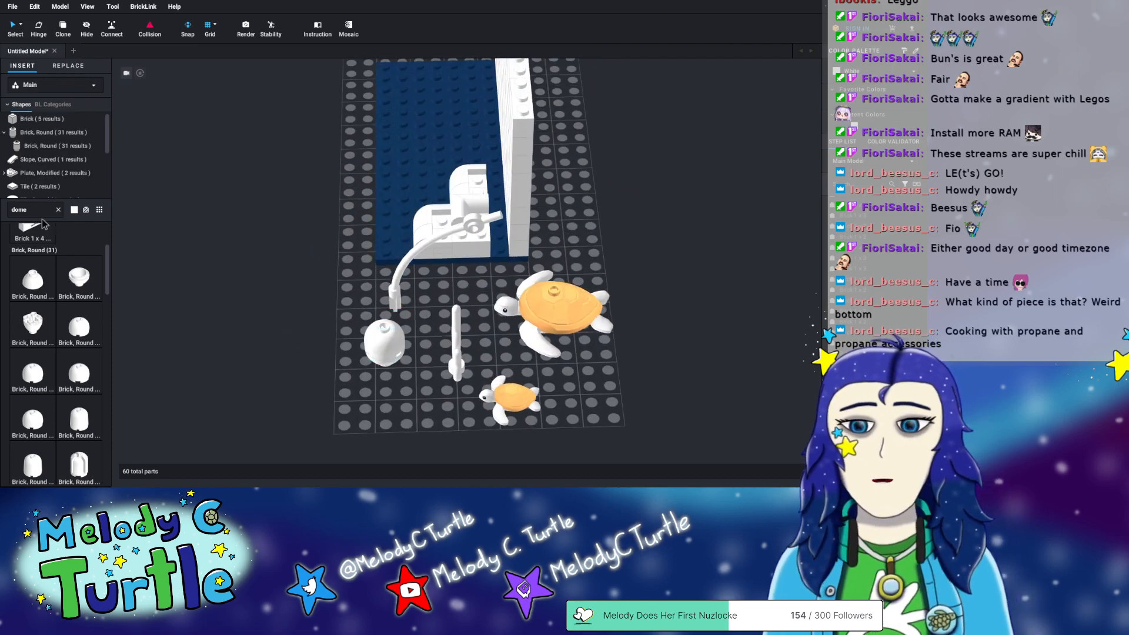
pyautogui.write('star')
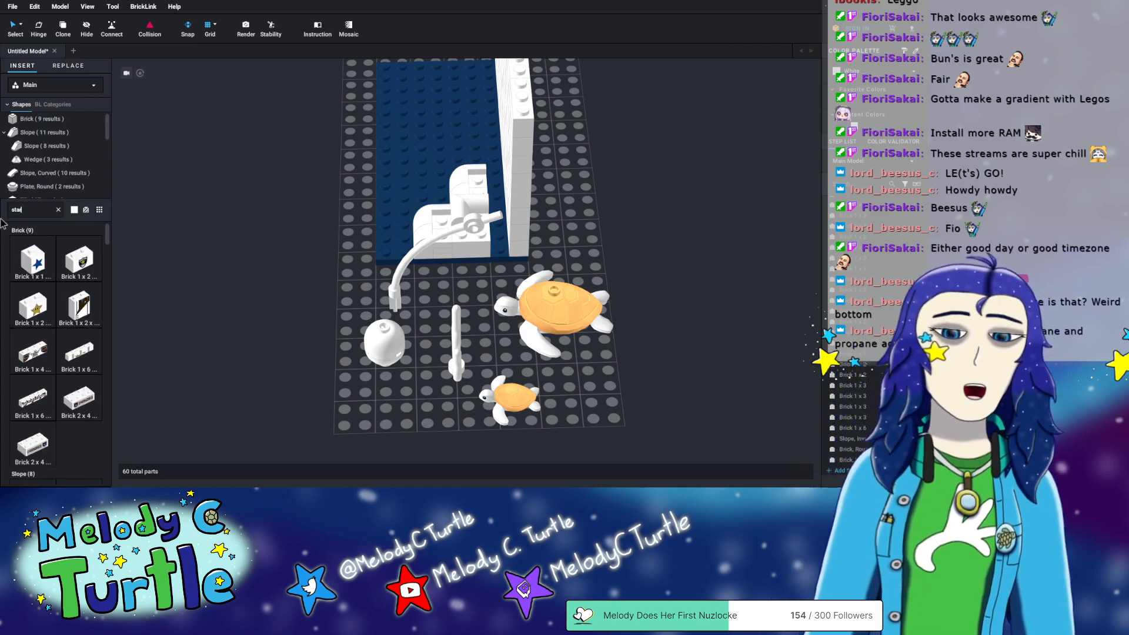
pyautogui.scroll(-10, 83, 294)
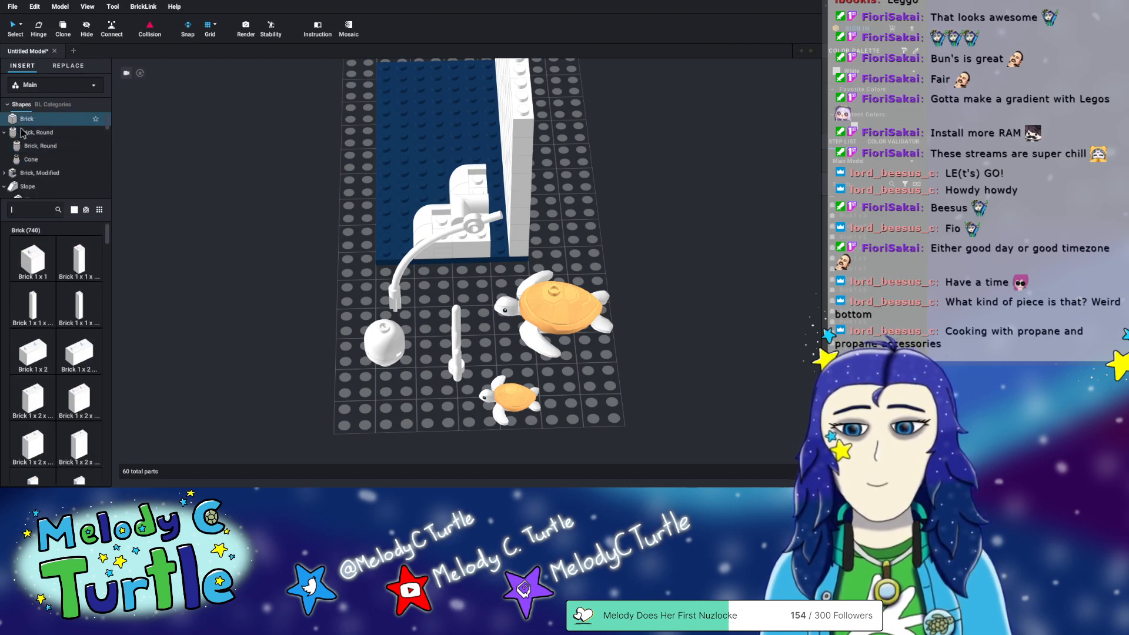
# - Collapse the Slope and Brick, Round groups and open the Tile, Round category in the parts library
pyautogui.click(5, 186)
pyautogui.click(5, 132)
pyautogui.click(5, 160)
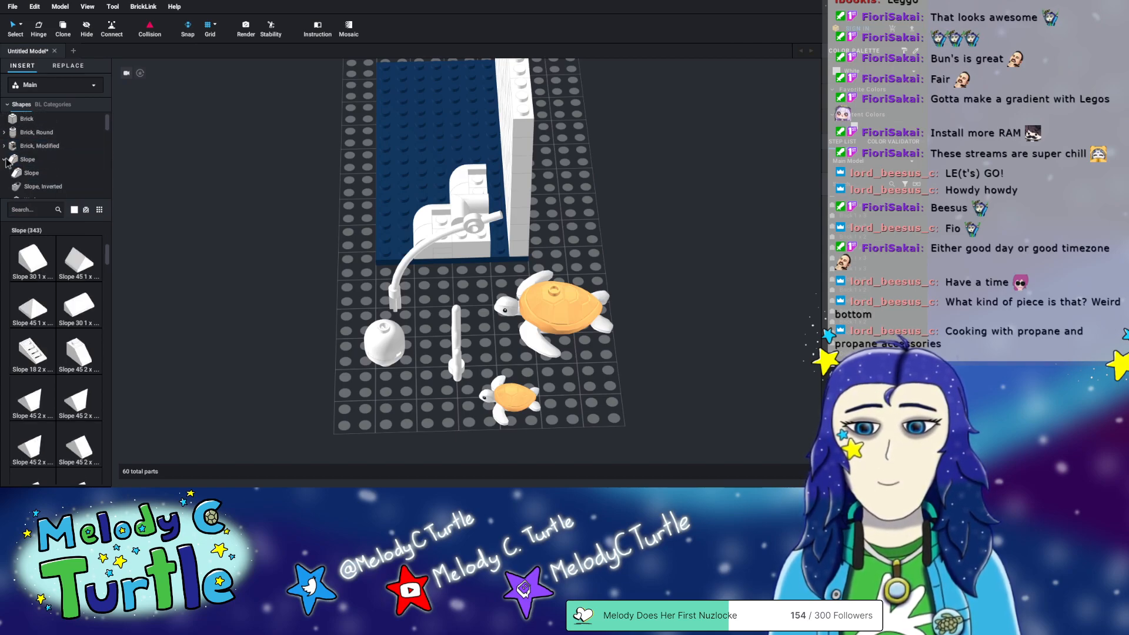
pyautogui.click(5, 160)
pyautogui.scroll(-1, 47, 173)
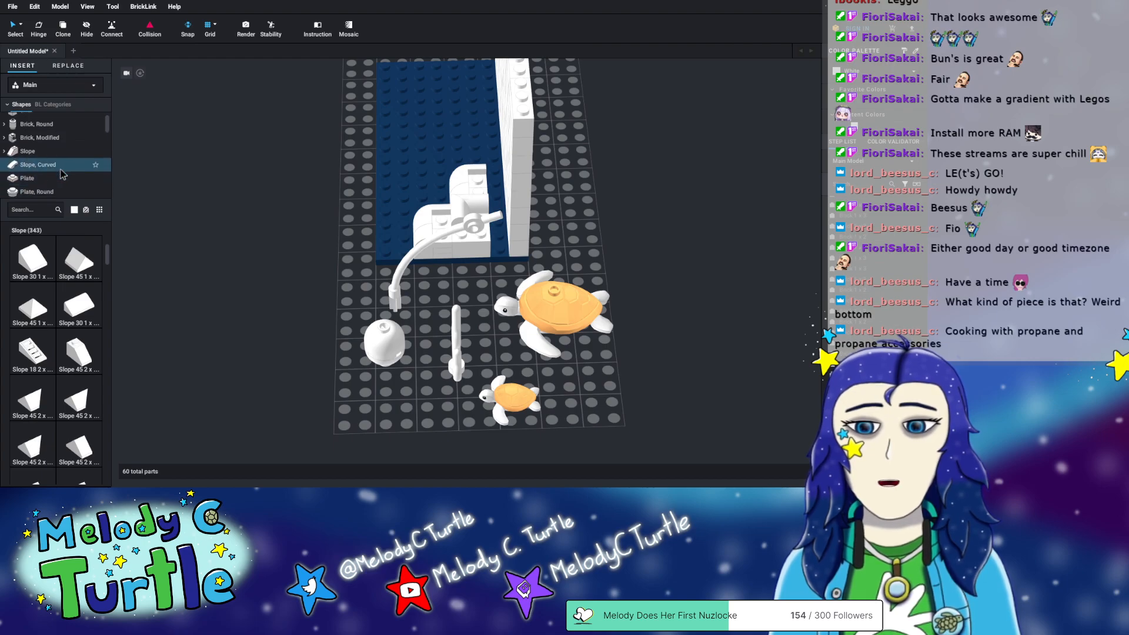
pyautogui.scroll(-2, 46, 176)
pyautogui.click(41, 190)
# - Look through the patterned 1 x 1 round tiles and examine the dome ball against the rest of the scene
pyautogui.scroll(-8, 84, 330)
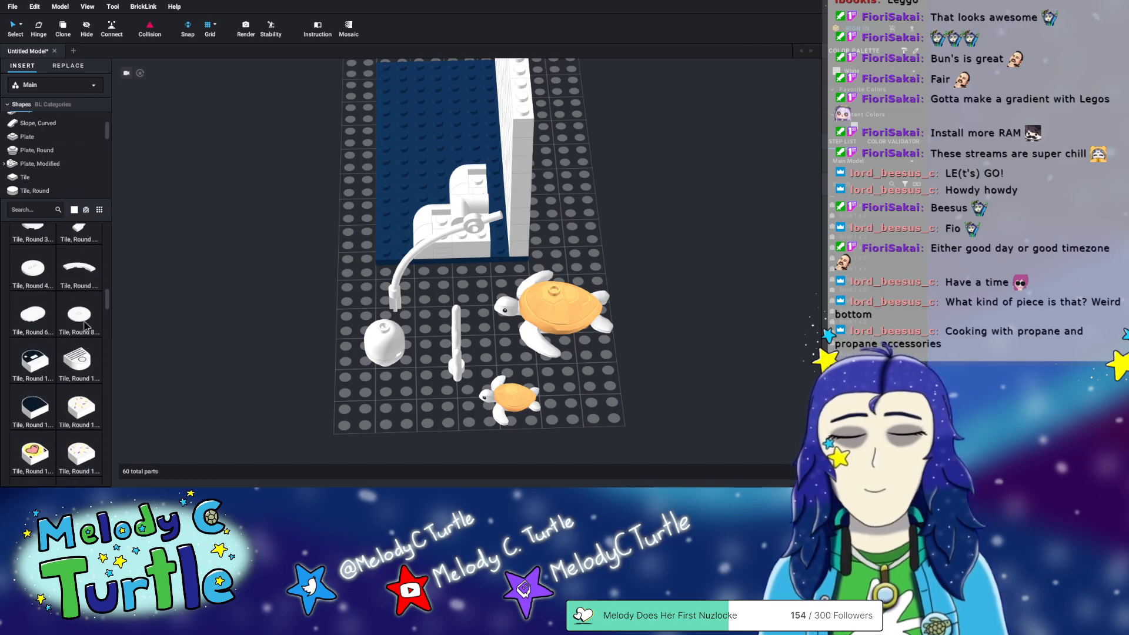
pyautogui.scroll(-3, 84, 325)
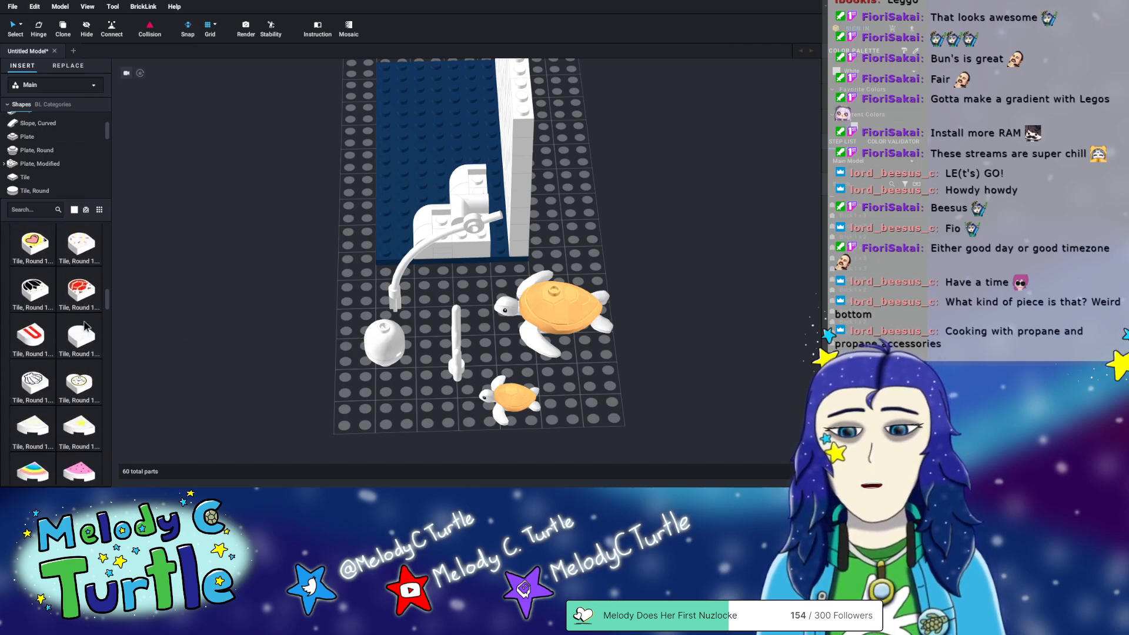
pyautogui.scroll(3, 84, 328)
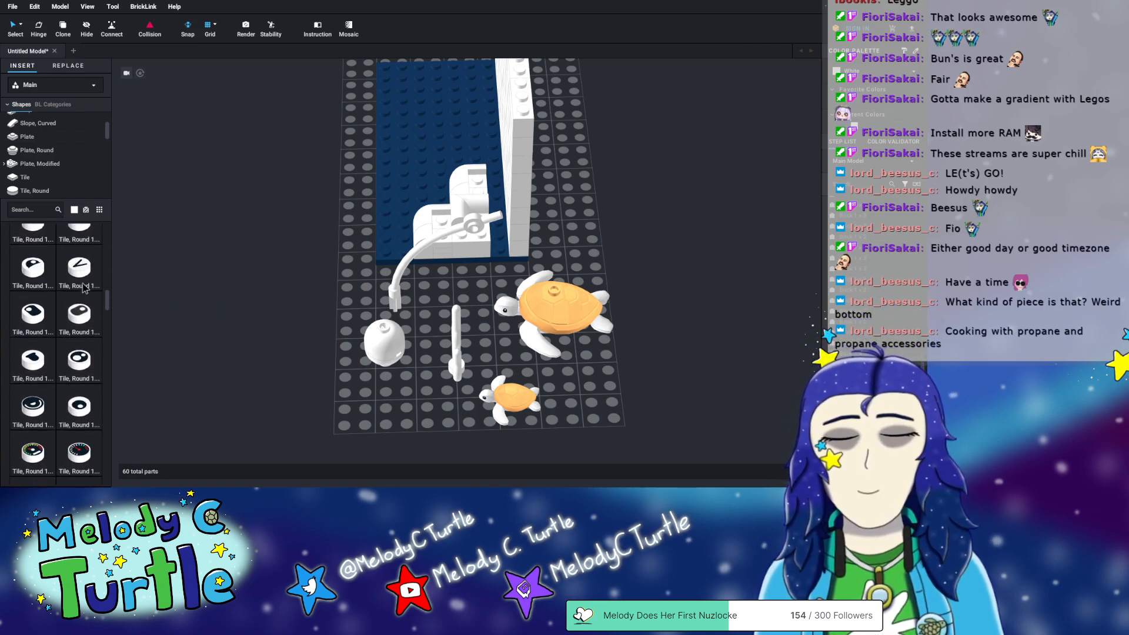
pyautogui.scroll(-1, 89, 276)
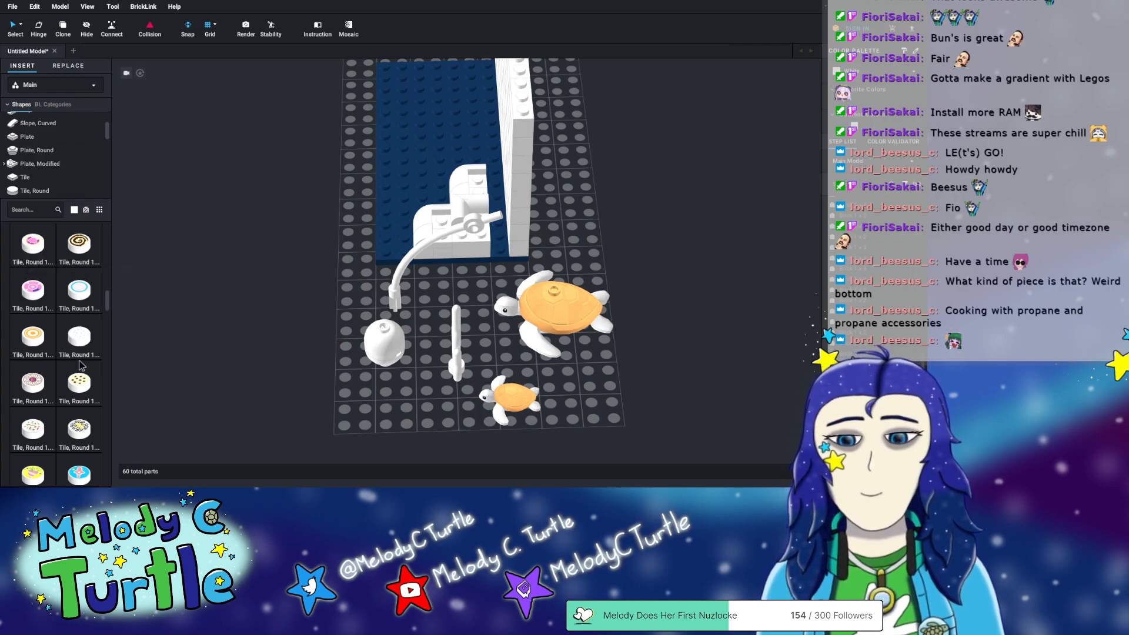
pyautogui.scroll(-2, 83, 360)
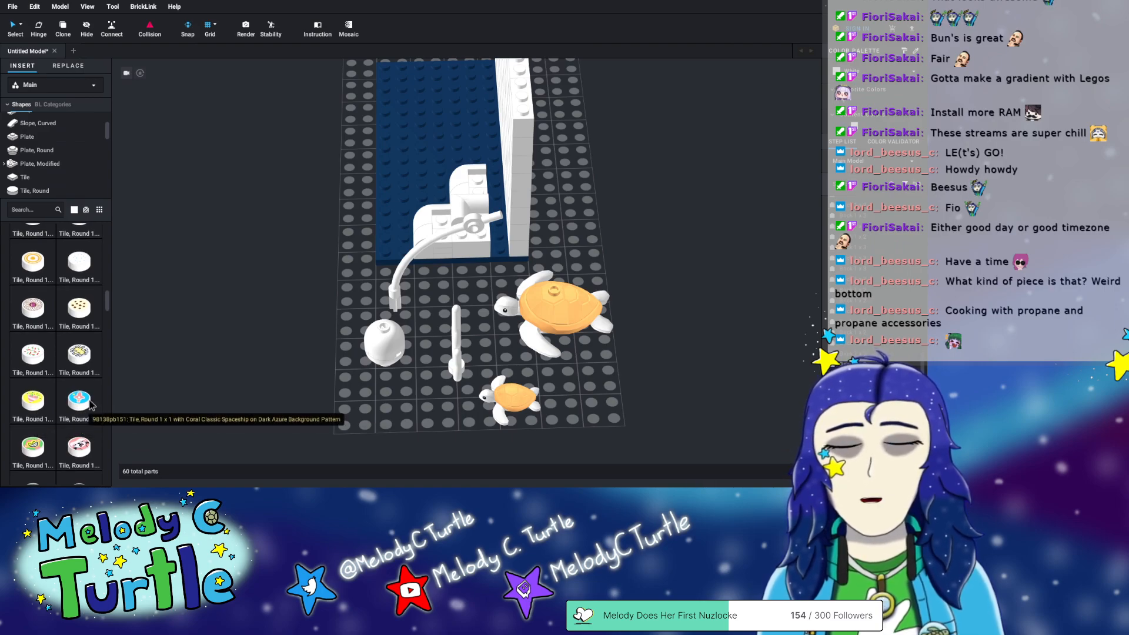
pyautogui.scroll(-3, 89, 405)
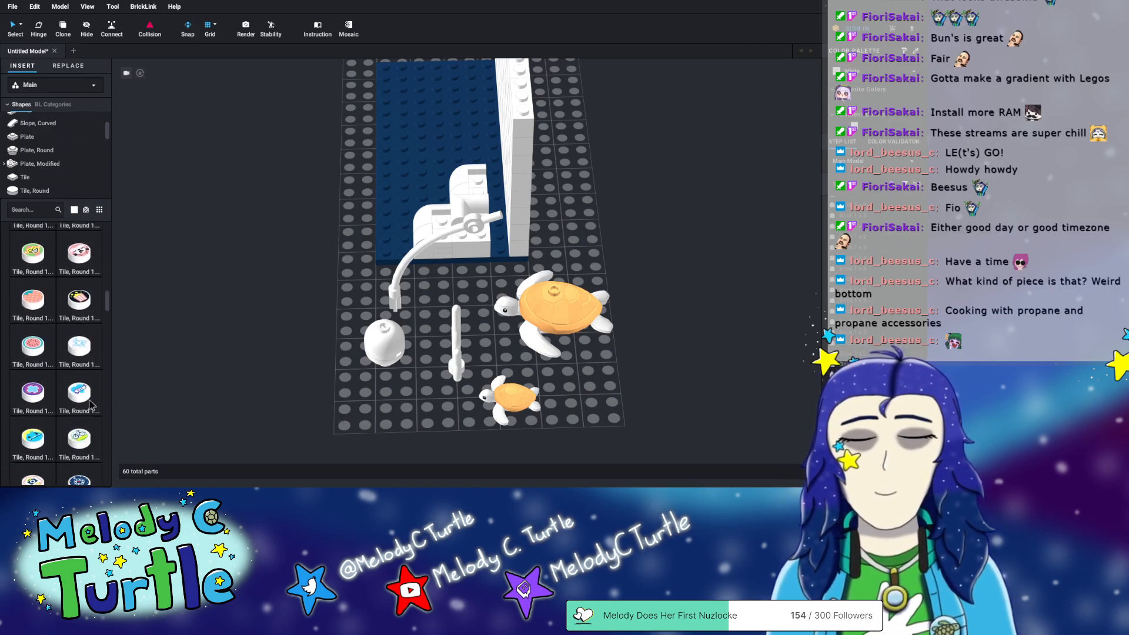
pyautogui.scroll(-2, 93, 405)
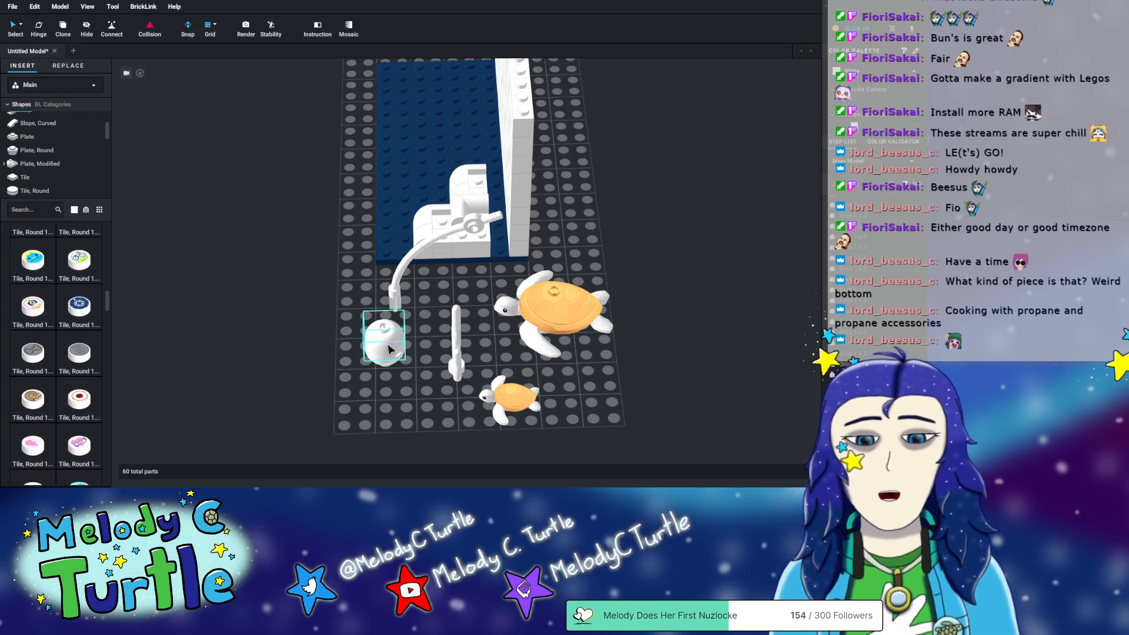
pyautogui.moveTo(396, 450); pyautogui.dragTo(383, 362, button='right')
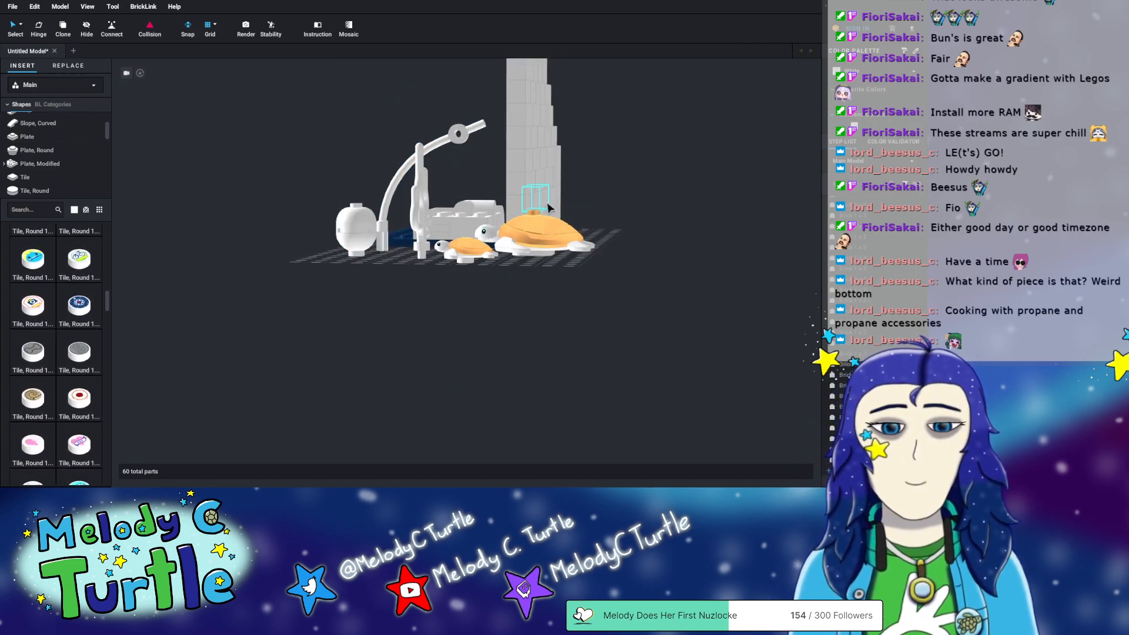
pyautogui.moveTo(378, 335); pyautogui.dragTo(339, 330, button='right')
pyautogui.scroll(-2, 81, 341)
pyautogui.scroll(-10, 80, 341)
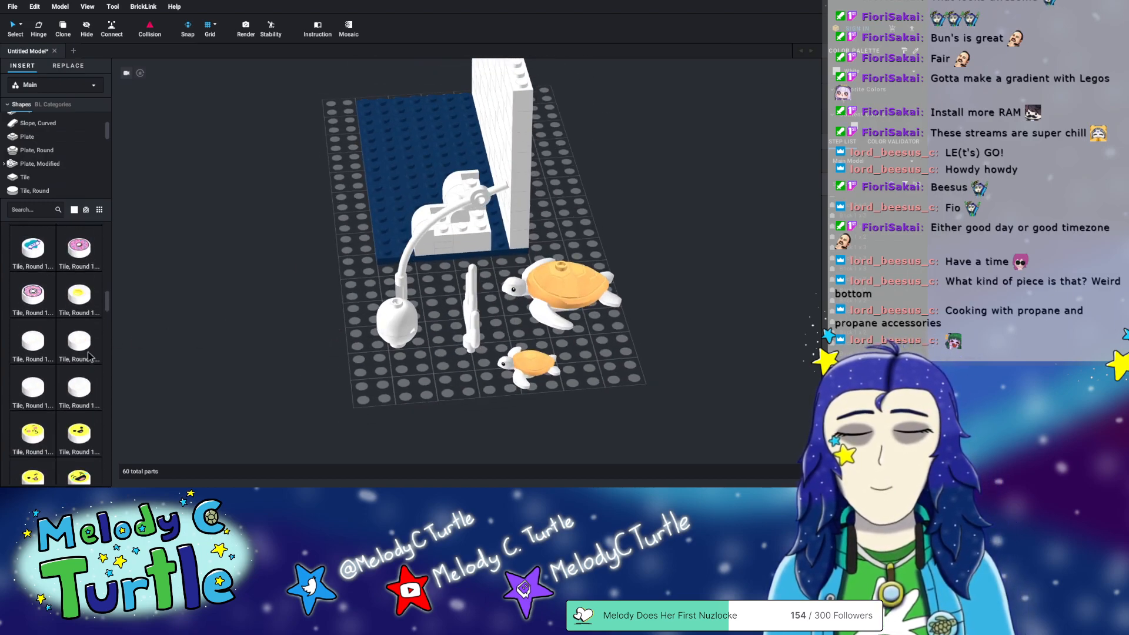
pyautogui.scroll(-8, 89, 356)
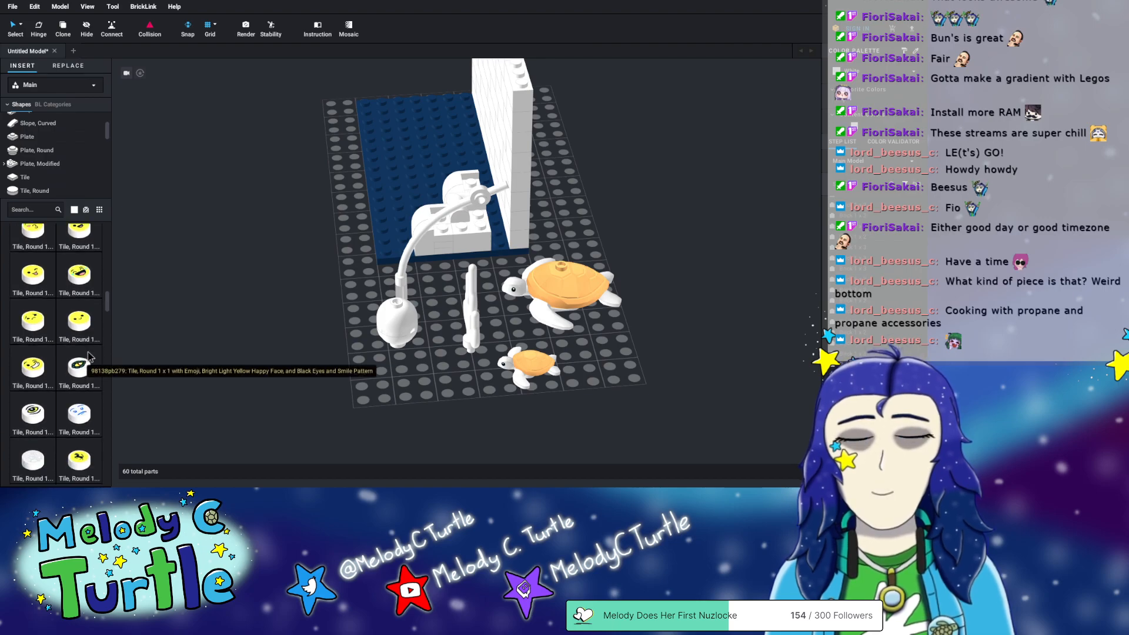
pyautogui.scroll(-8, 89, 356)
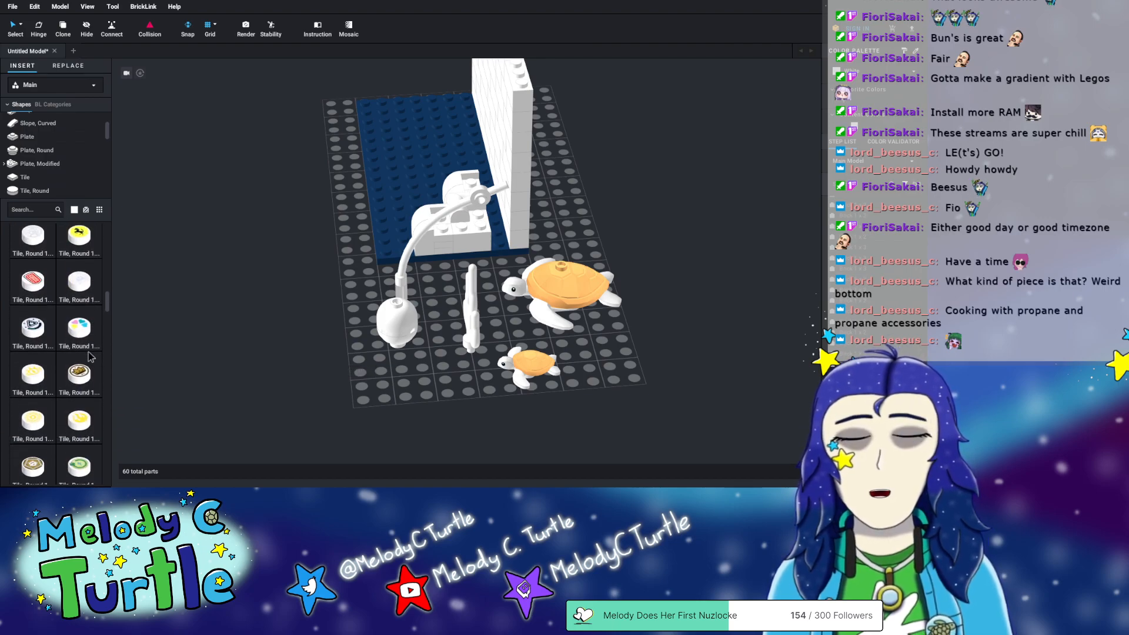
pyautogui.scroll(-8, 89, 341)
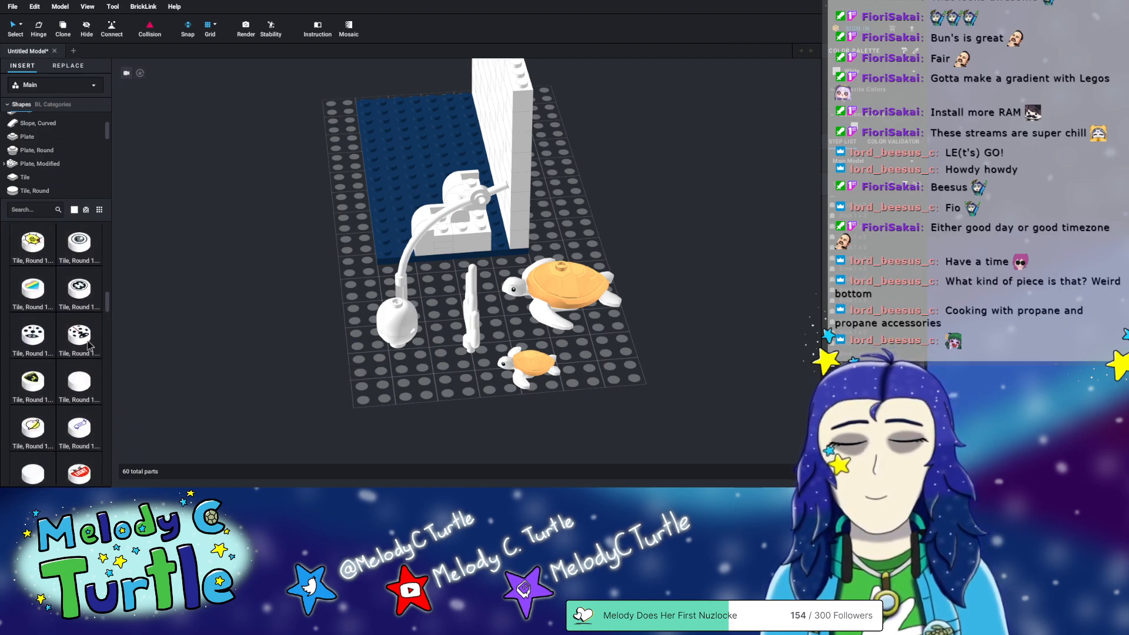
pyautogui.scroll(-5, 89, 345)
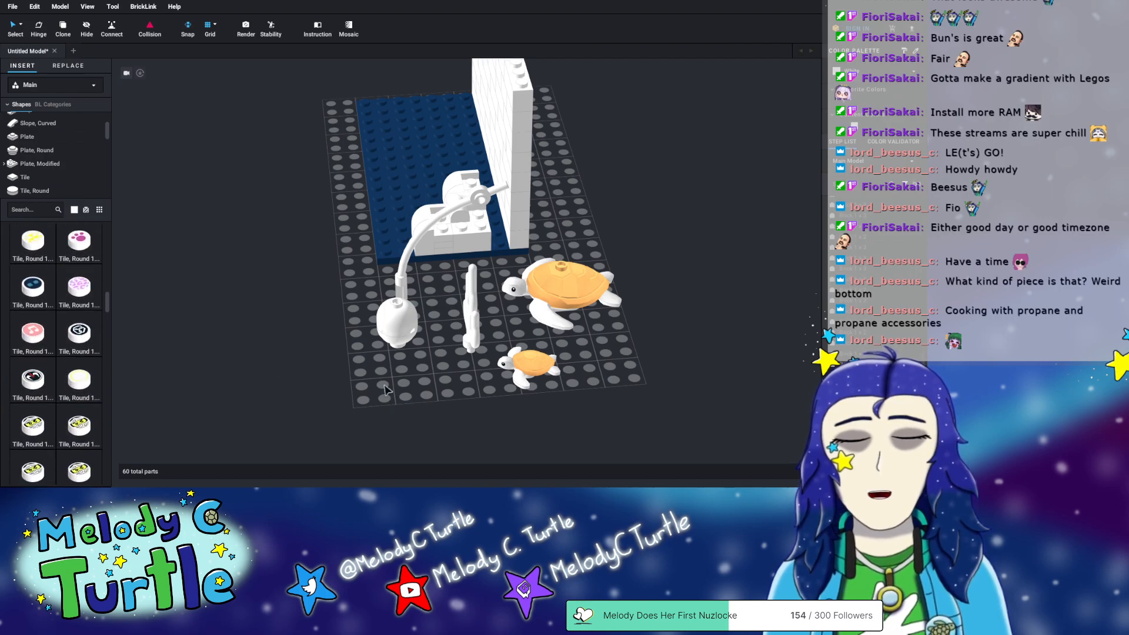
# - Select both dome bricks of the ball and look through the transparent colors in the color palette
pyautogui.click(391, 339)
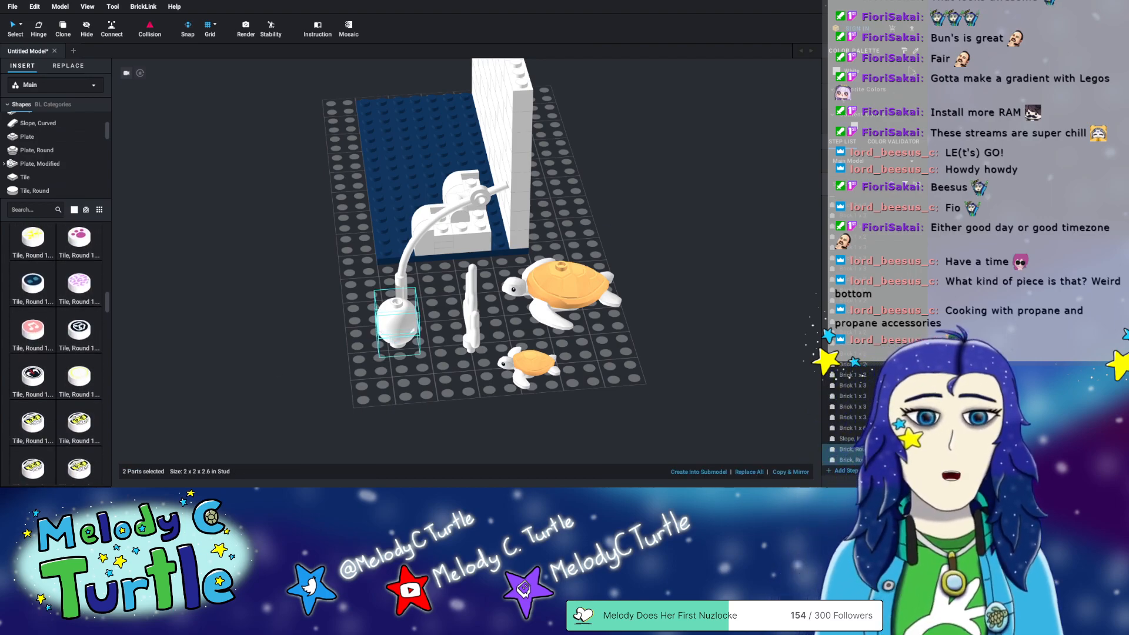
pyautogui.click(912, 71)
pyautogui.scroll(-10, 905, 159)
pyautogui.scroll(-3, 882, 129)
pyautogui.scroll(-4, 882, 124)
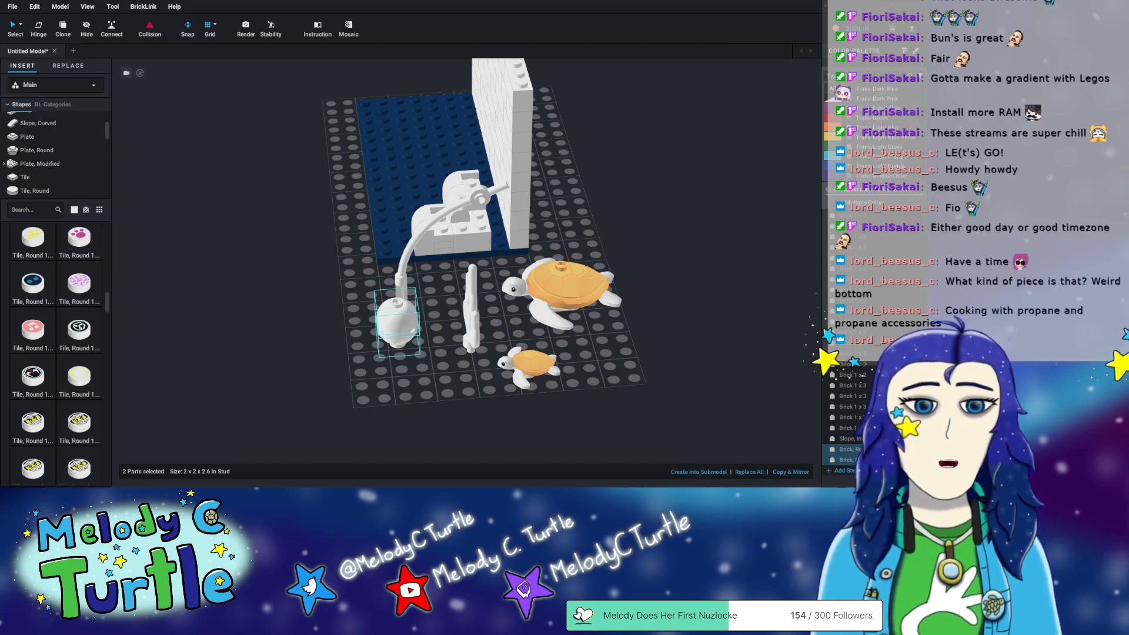
pyautogui.scroll(7, 886, 141)
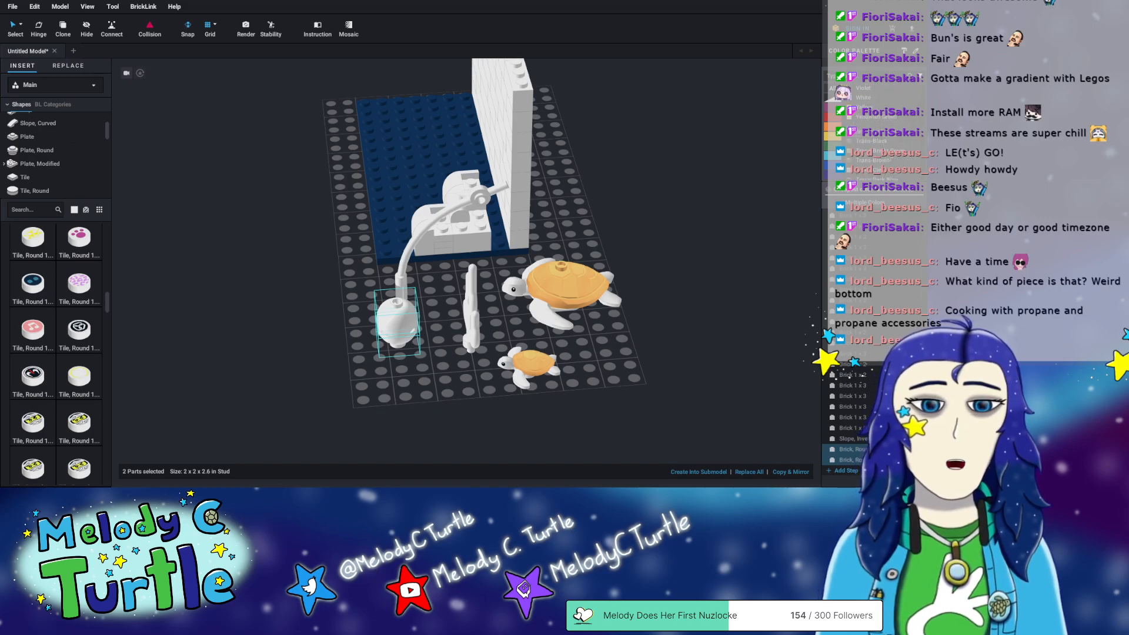
pyautogui.scroll(-3, 885, 143)
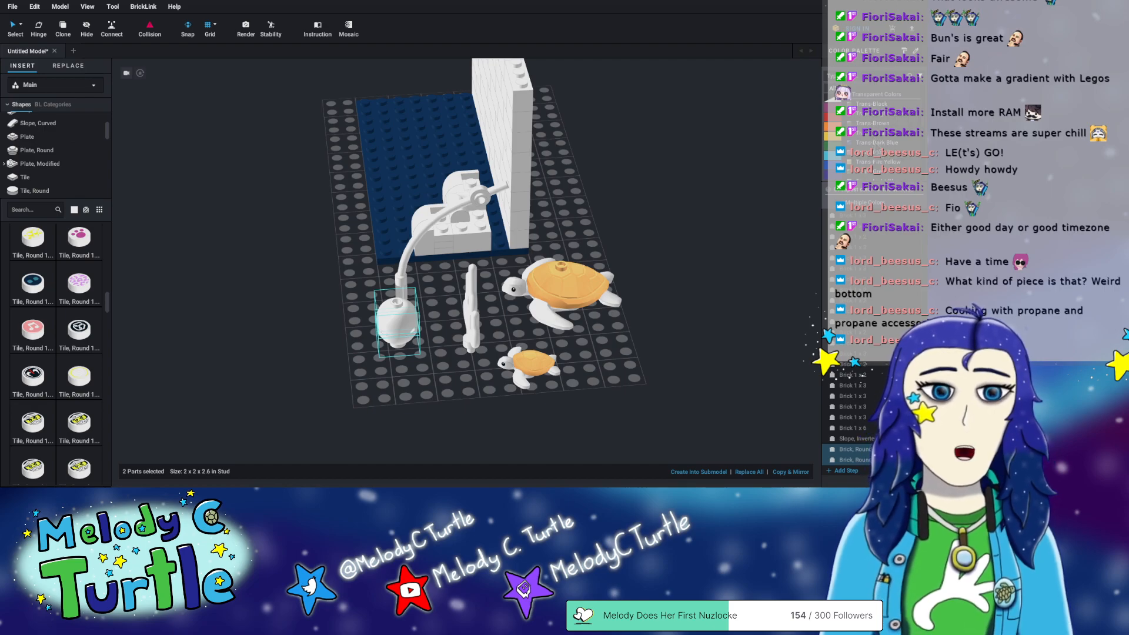
# - Add a Tile, Round 1 x 1 with White Star Pattern in front of the transparent dome and color it dark blue
pyautogui.click(432, 377)
pyautogui.moveTo(414, 390)
pyautogui.mouseDown(button='right')
pyautogui.moveTo(393, 386)
pyautogui.moveTo(428, 390)
pyautogui.moveTo(416, 386)
pyautogui.mouseUp(button='right')
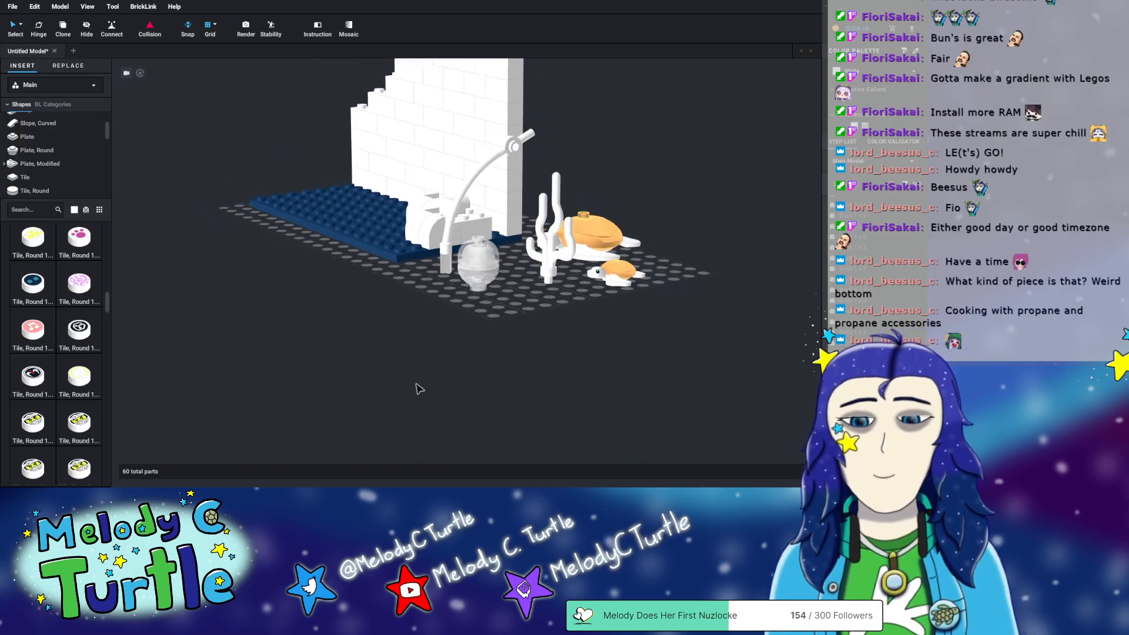
pyautogui.scroll(-3, 50, 335)
pyautogui.scroll(-5, 50, 335)
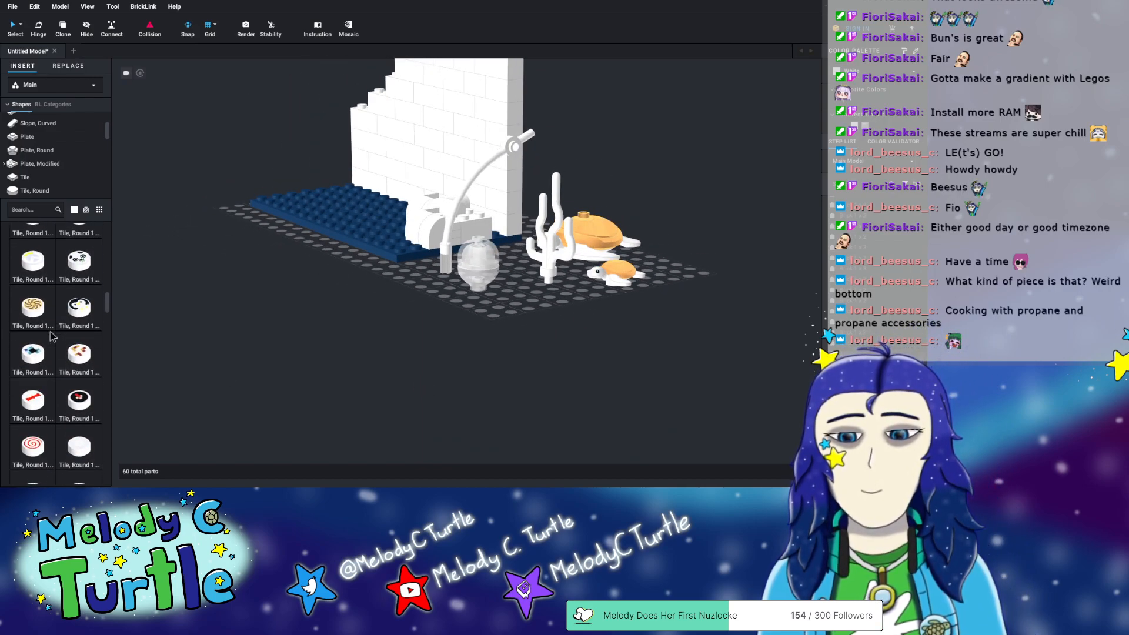
pyautogui.scroll(-6, 52, 335)
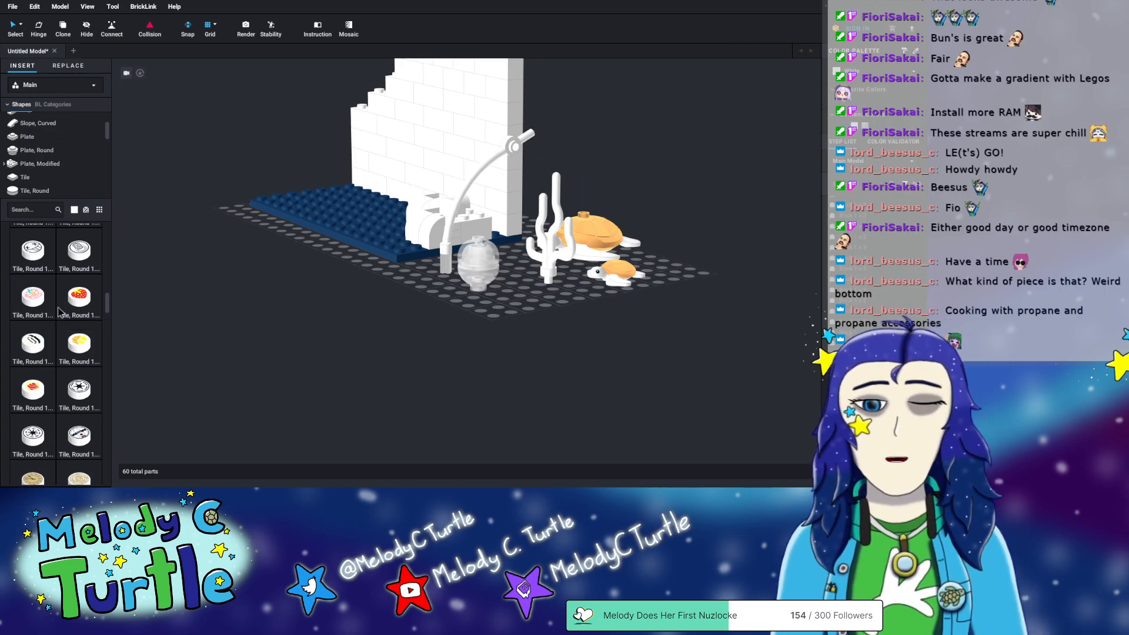
pyautogui.scroll(-3, 79, 353)
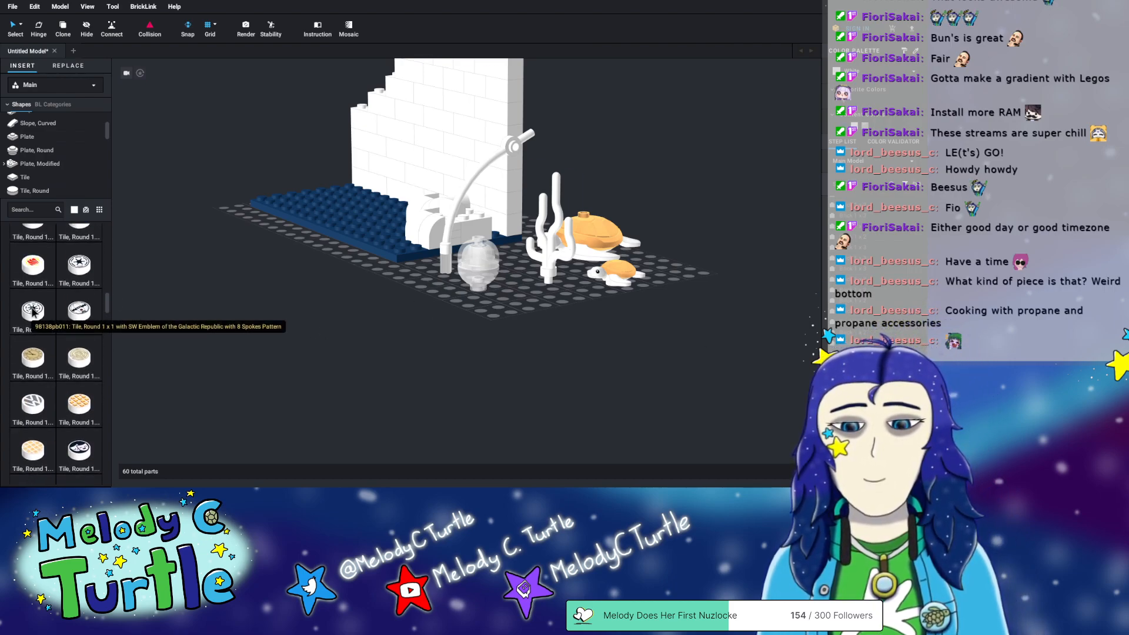
pyautogui.scroll(-3, 52, 349)
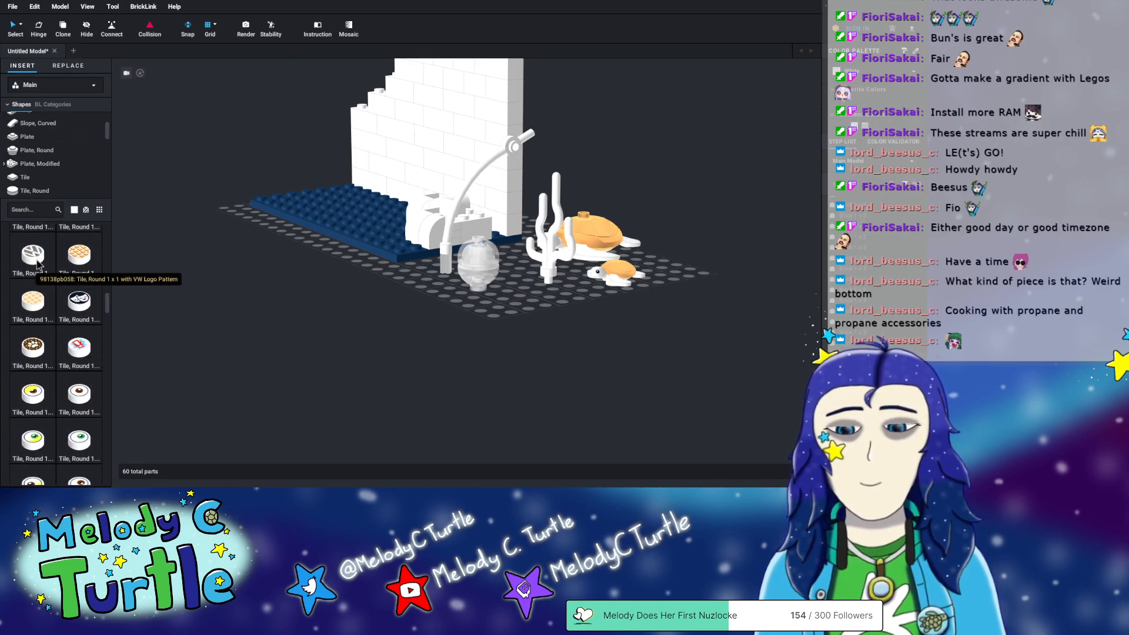
pyautogui.scroll(-3, 37, 262)
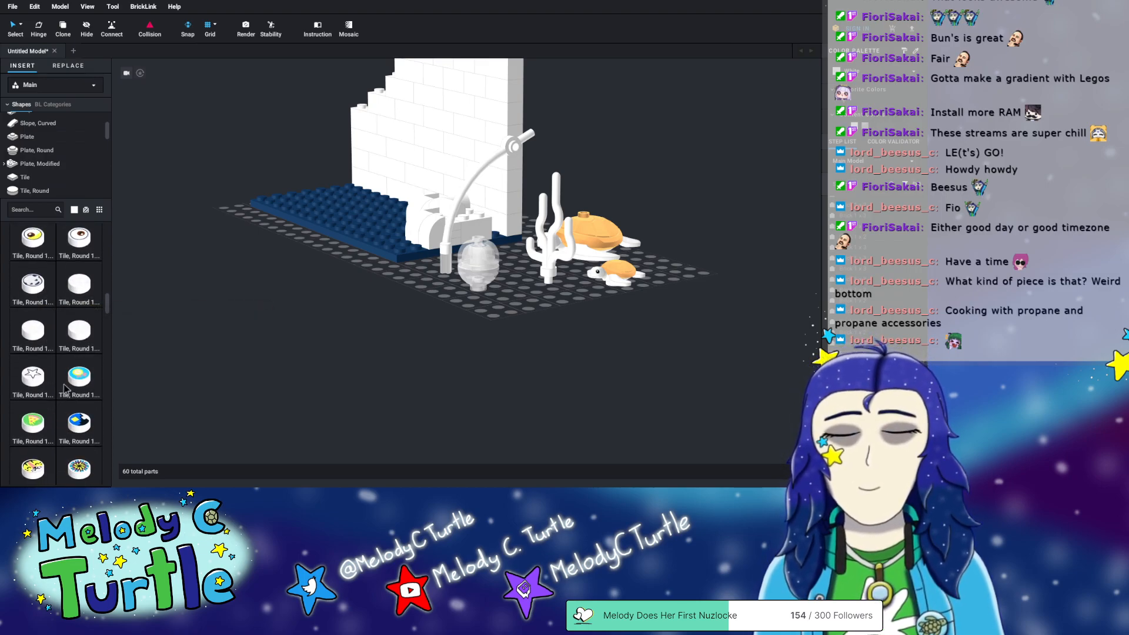
pyautogui.scroll(-1, 75, 379)
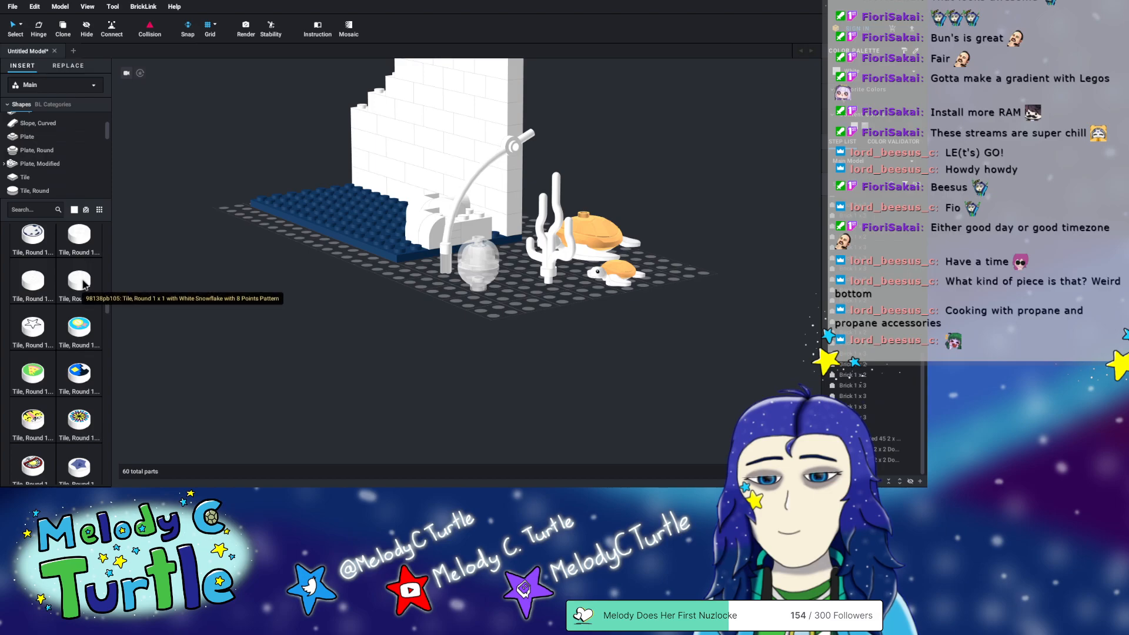
pyautogui.scroll(-10, 82, 288)
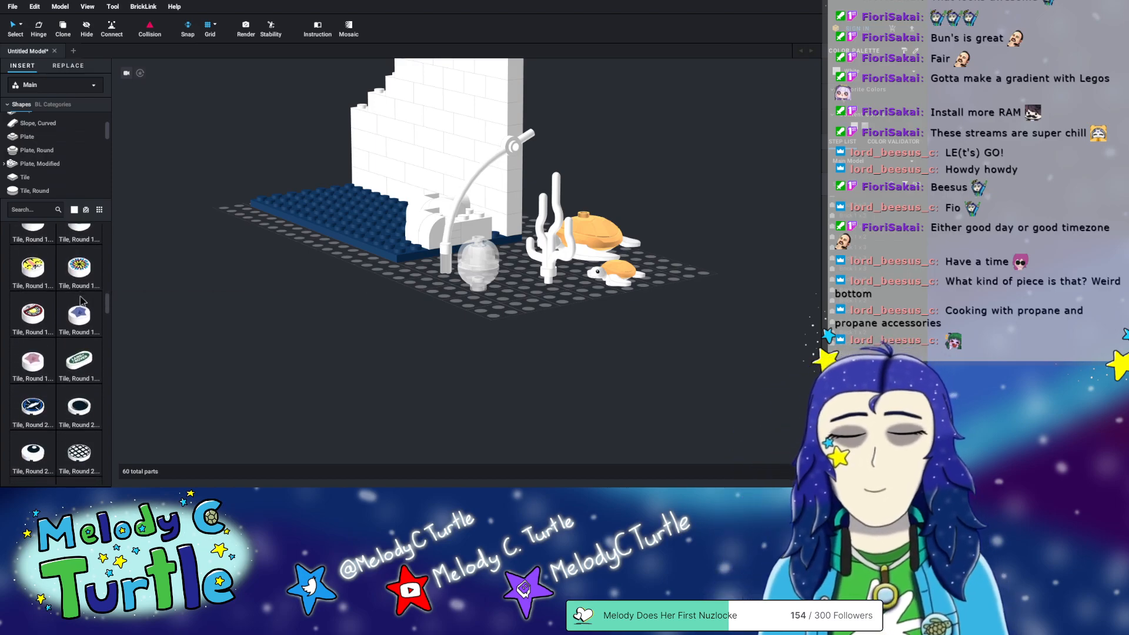
pyautogui.scroll(-3, 81, 302)
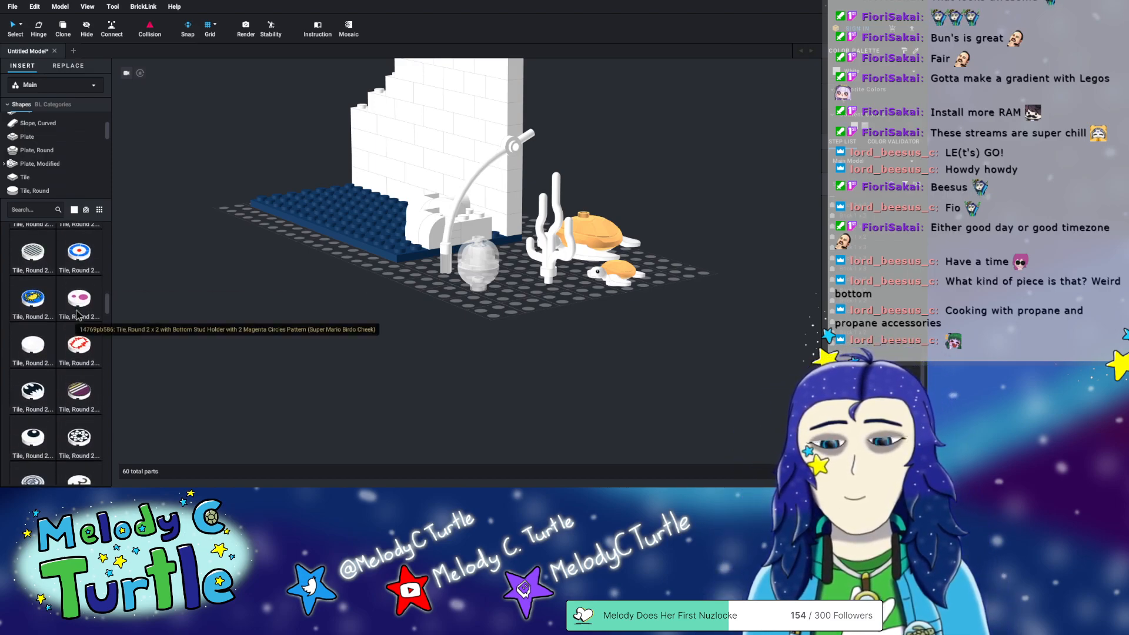
pyautogui.scroll(8, 79, 313)
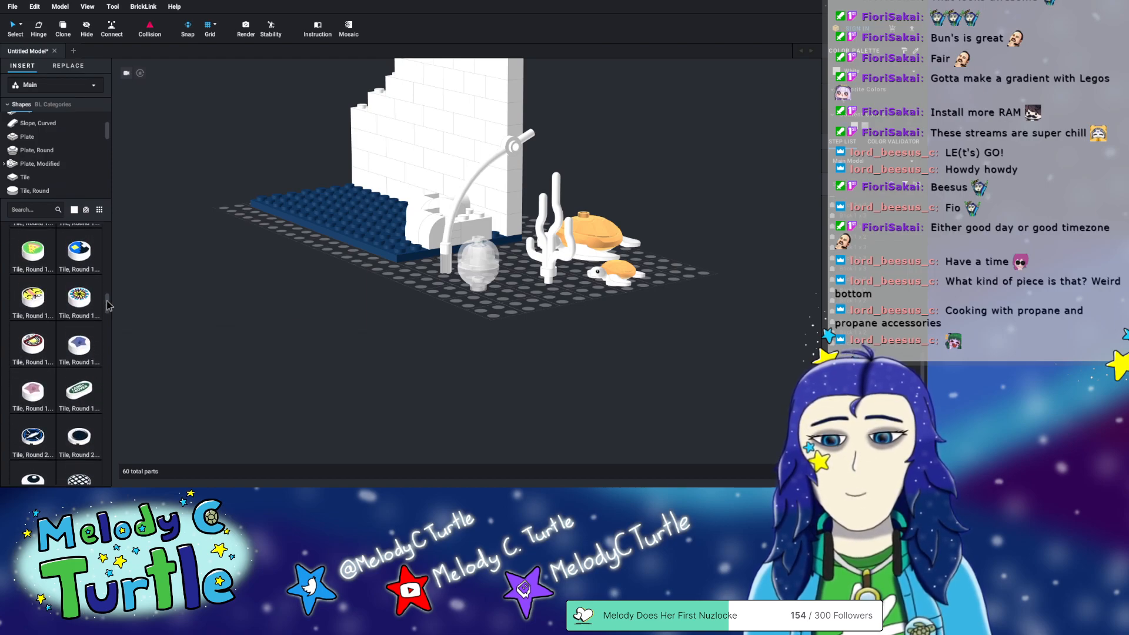
pyautogui.scroll(2, 59, 294)
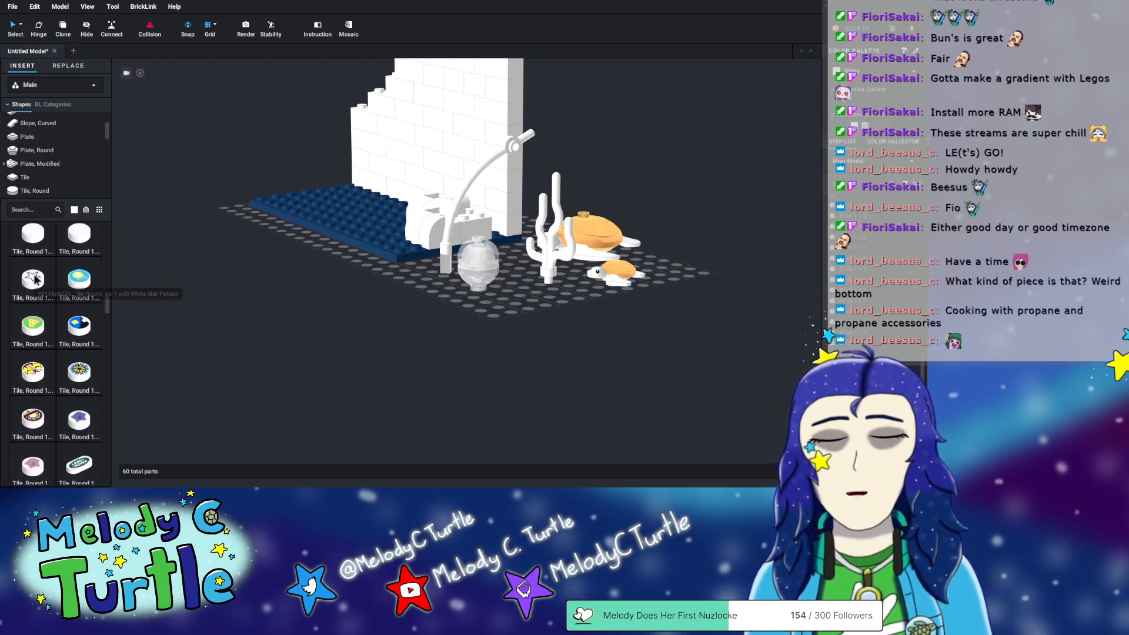
pyautogui.moveTo(35, 279); pyautogui.dragTo(477, 329)
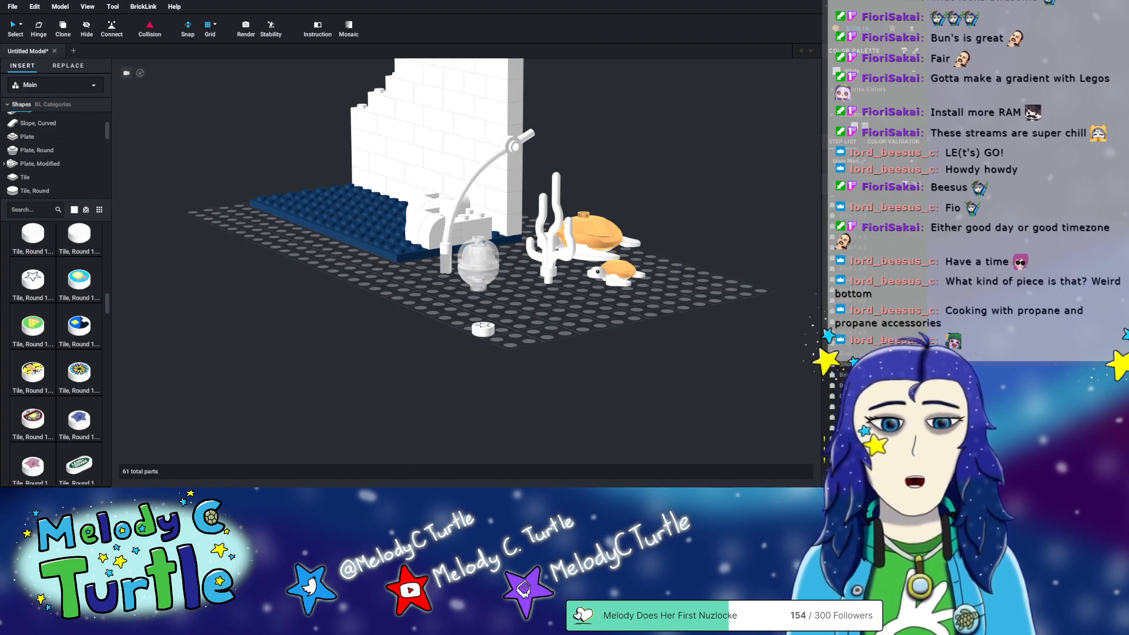
pyautogui.click(479, 330)
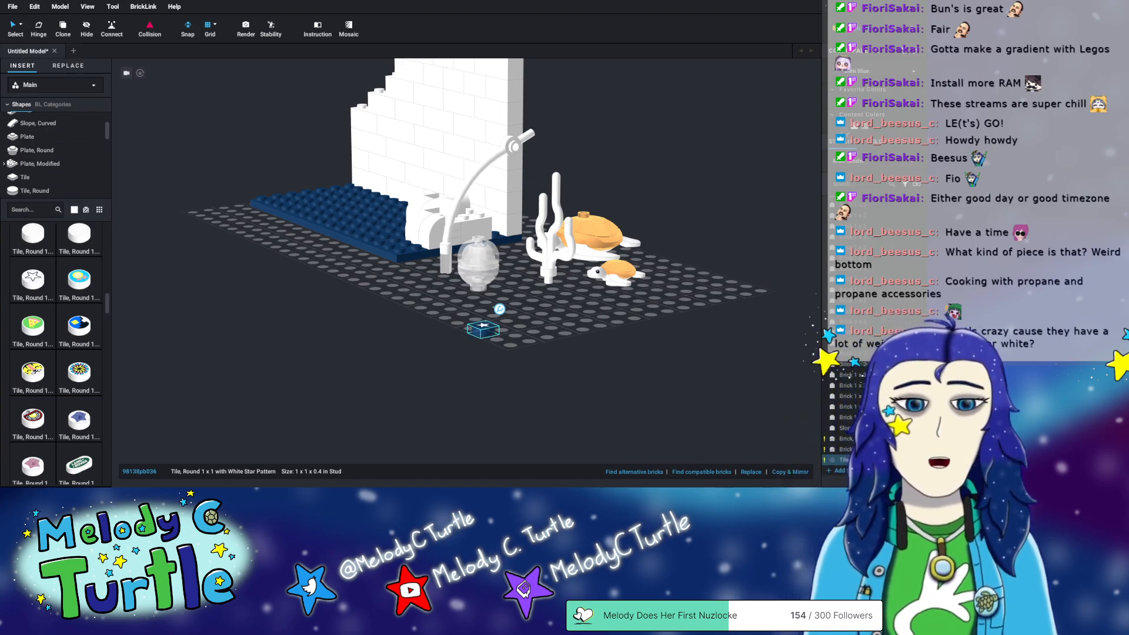
pyautogui.click(519, 356)
# - Move the transparent dome top off its lower half and place the star tile inside the open bowl
pyautogui.moveTo(544, 344); pyautogui.dragTo(521, 334, button='right')
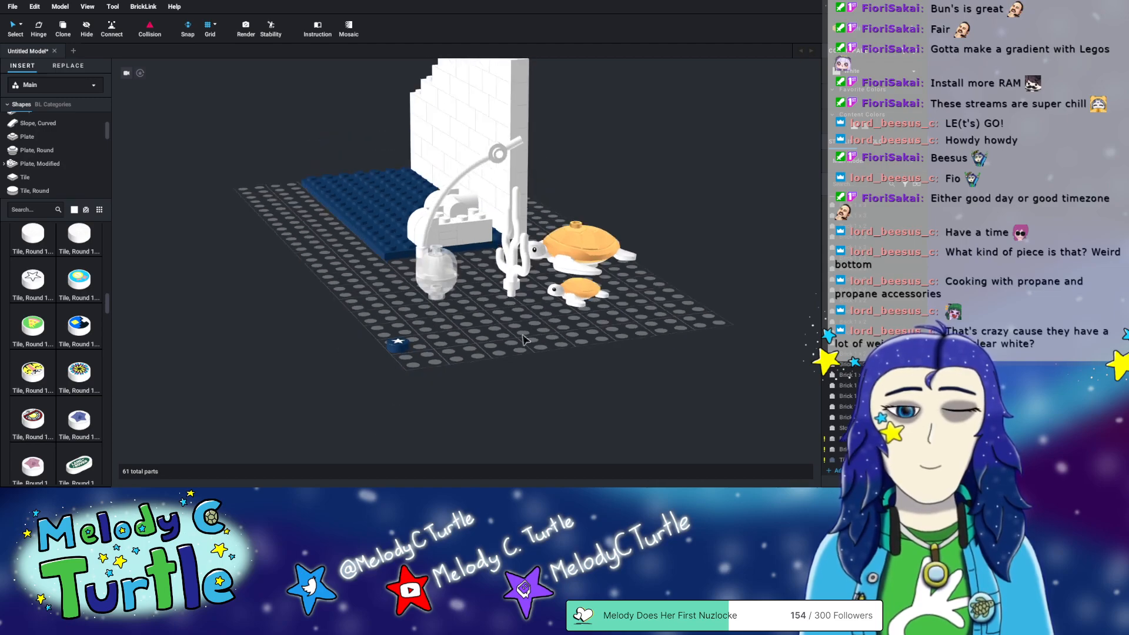
pyautogui.moveTo(442, 266); pyautogui.dragTo(454, 329)
pyautogui.moveTo(519, 345); pyautogui.dragTo(457, 387, button='right')
pyautogui.moveTo(365, 447); pyautogui.dragTo(430, 345)
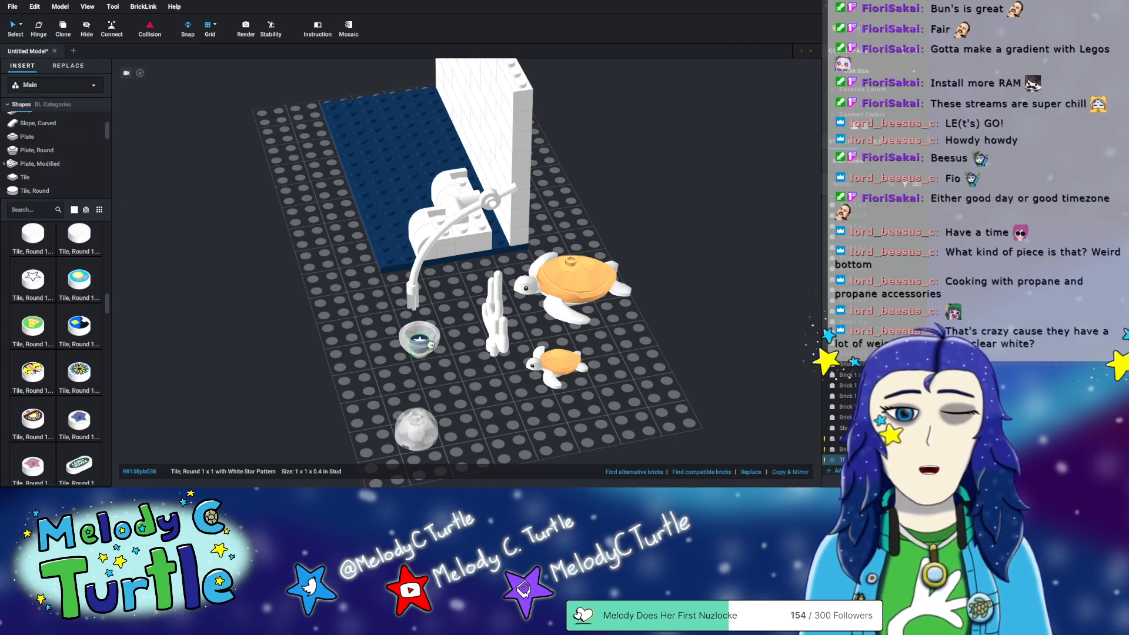
pyautogui.click(466, 394)
# - Put the transparent dome top back over the bowl so it encloses the star tile
pyautogui.moveTo(456, 403); pyautogui.dragTo(487, 407, button='right')
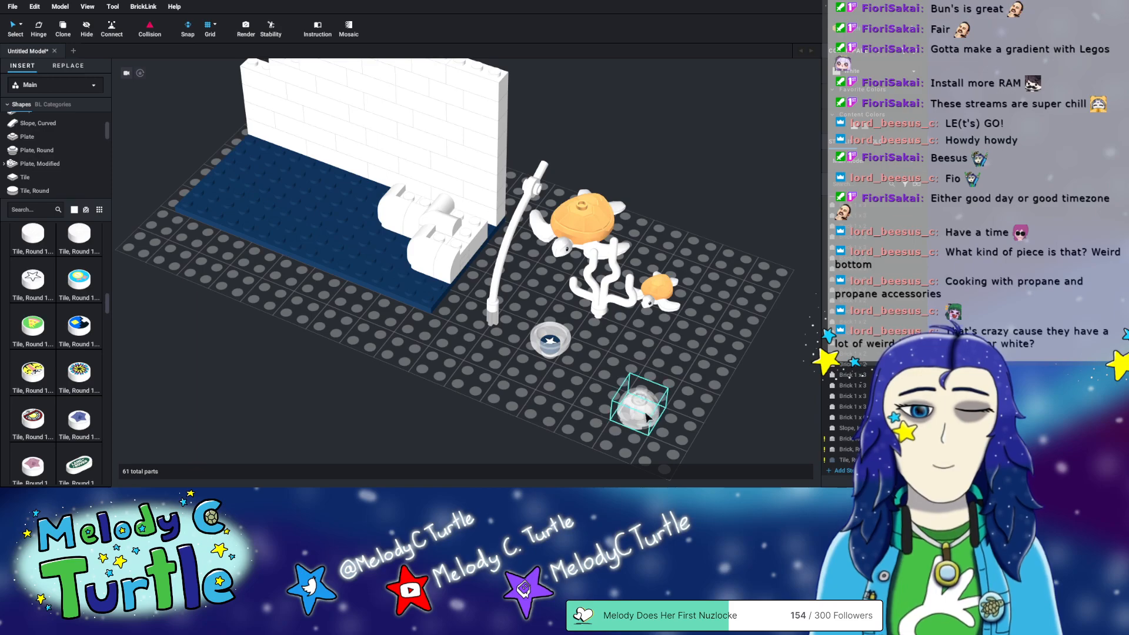
pyautogui.click(594, 355)
pyautogui.moveTo(594, 355); pyautogui.dragTo(559, 332)
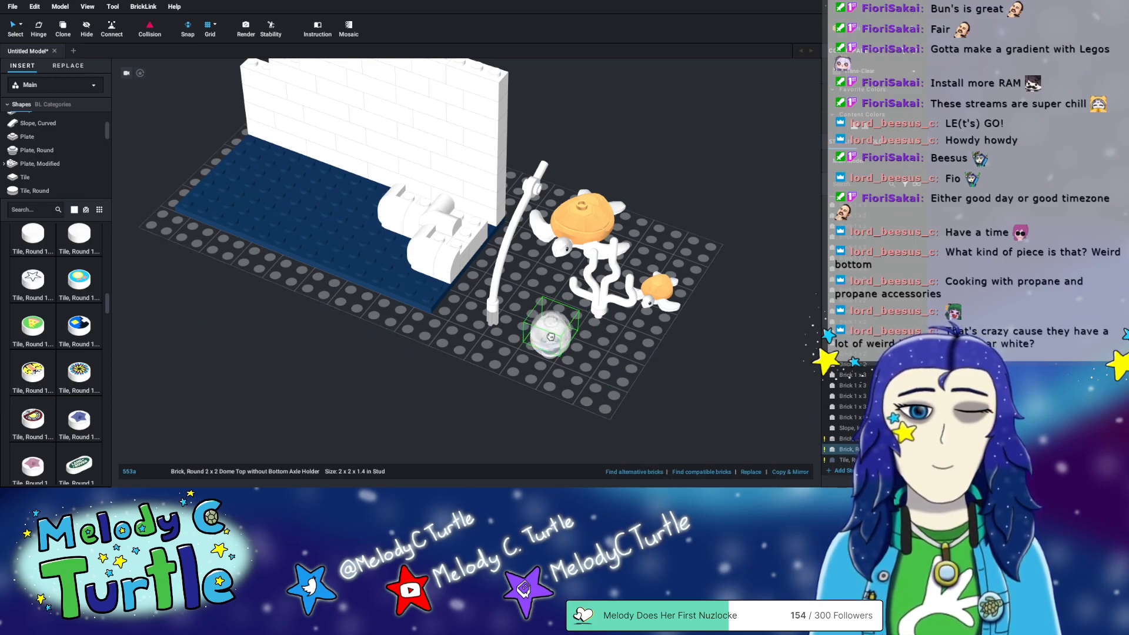
pyautogui.moveTo(618, 384)
pyautogui.mouseDown(button='right')
pyautogui.moveTo(584, 378)
pyautogui.moveTo(609, 397)
pyautogui.mouseUp(button='right')
pyautogui.click(610, 387)
# - Move the dome, bowl and star tile together onto the shell of the large turtle
pyautogui.click(539, 353)
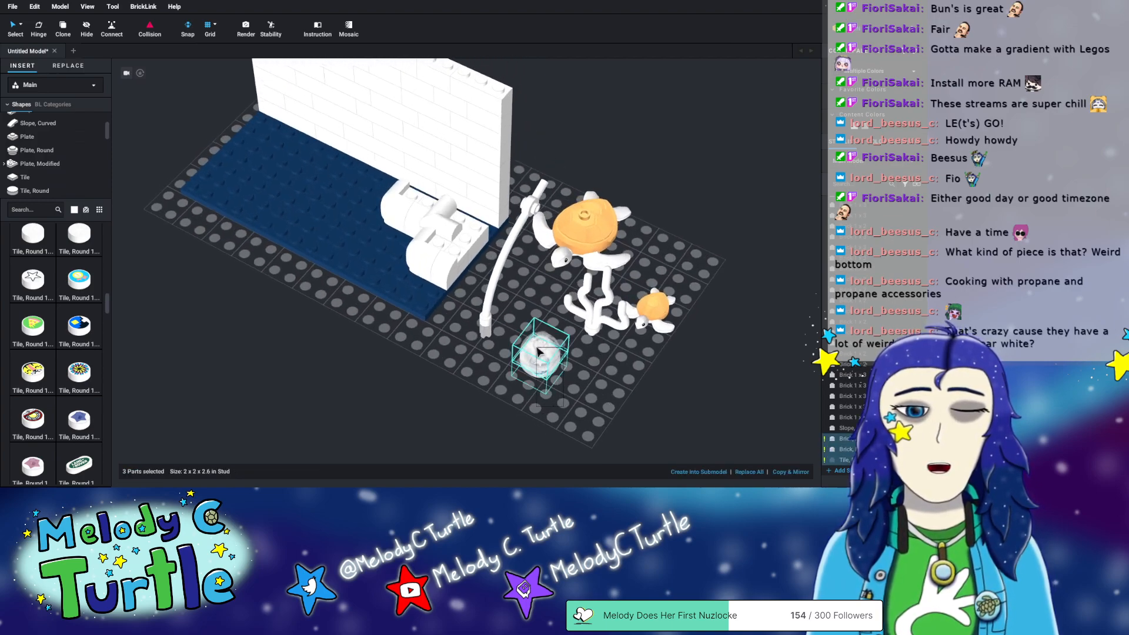
pyautogui.moveTo(566, 301); pyautogui.dragTo(588, 212)
pyautogui.click(684, 266)
pyautogui.moveTo(694, 279)
pyautogui.mouseDown(button='right')
pyautogui.moveTo(679, 256)
pyautogui.moveTo(660, 255)
pyautogui.moveTo(660, 270)
pyautogui.moveTo(691, 272)
pyautogui.moveTo(682, 260)
pyautogui.moveTo(682, 285)
pyautogui.moveTo(671, 276)
pyautogui.moveTo(677, 251)
pyautogui.moveTo(665, 252)
pyautogui.moveTo(680, 268)
pyautogui.mouseUp(button='right')
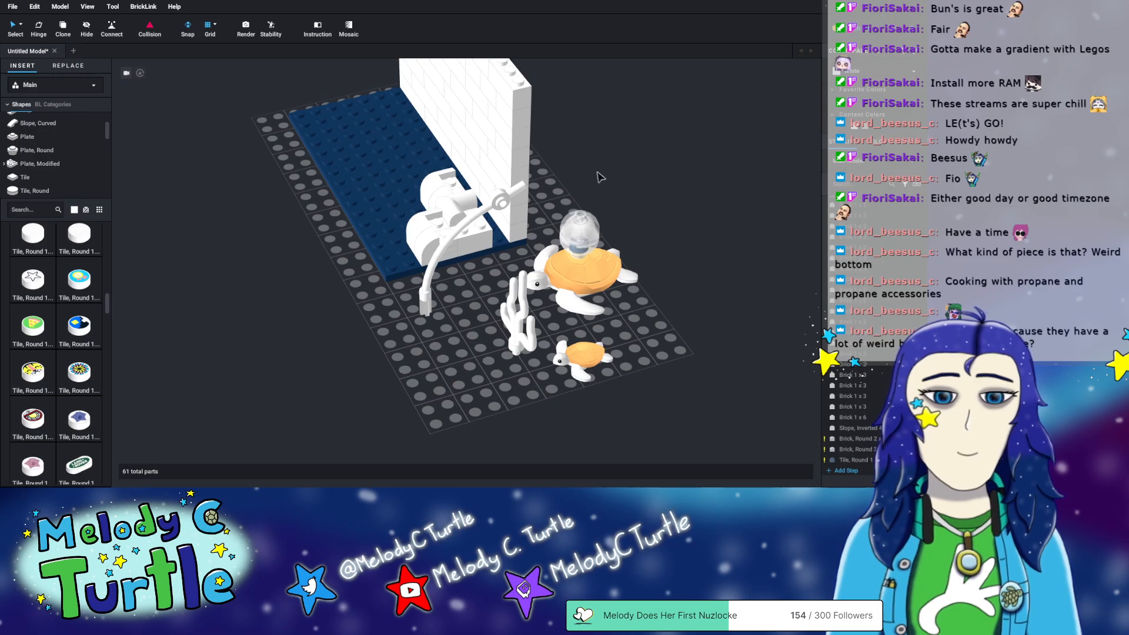
pyautogui.moveTo(604, 247); pyautogui.dragTo(643, 347, button='right')
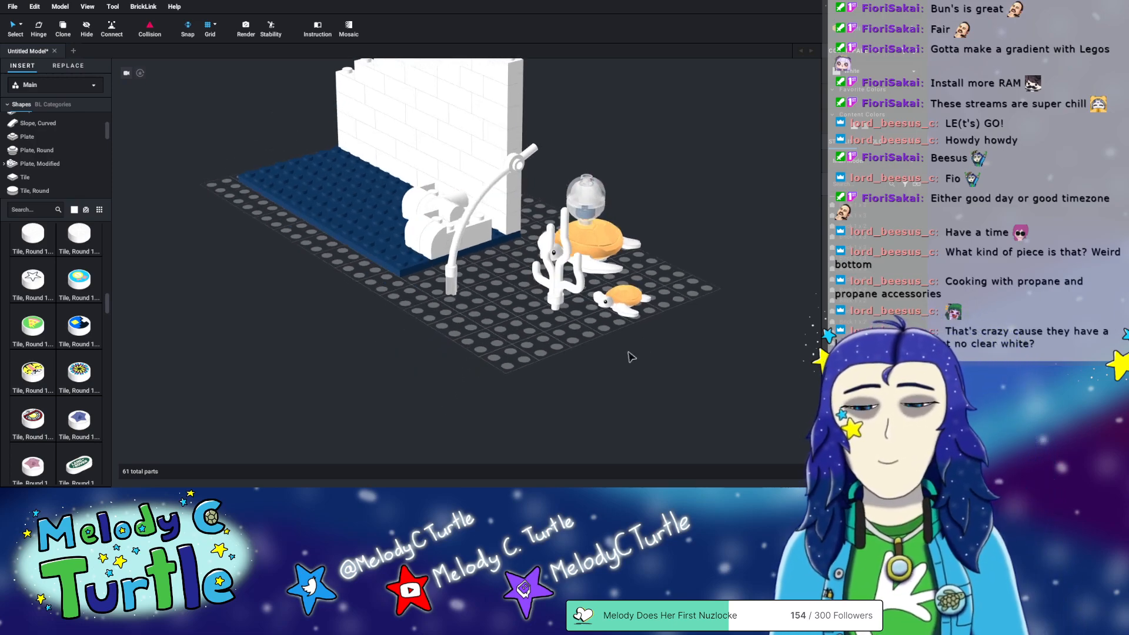
# - Recolor the white curved bar to a transparent color like the dome
pyautogui.moveTo(461, 337); pyautogui.dragTo(487, 346, button='right')
pyautogui.click(540, 206)
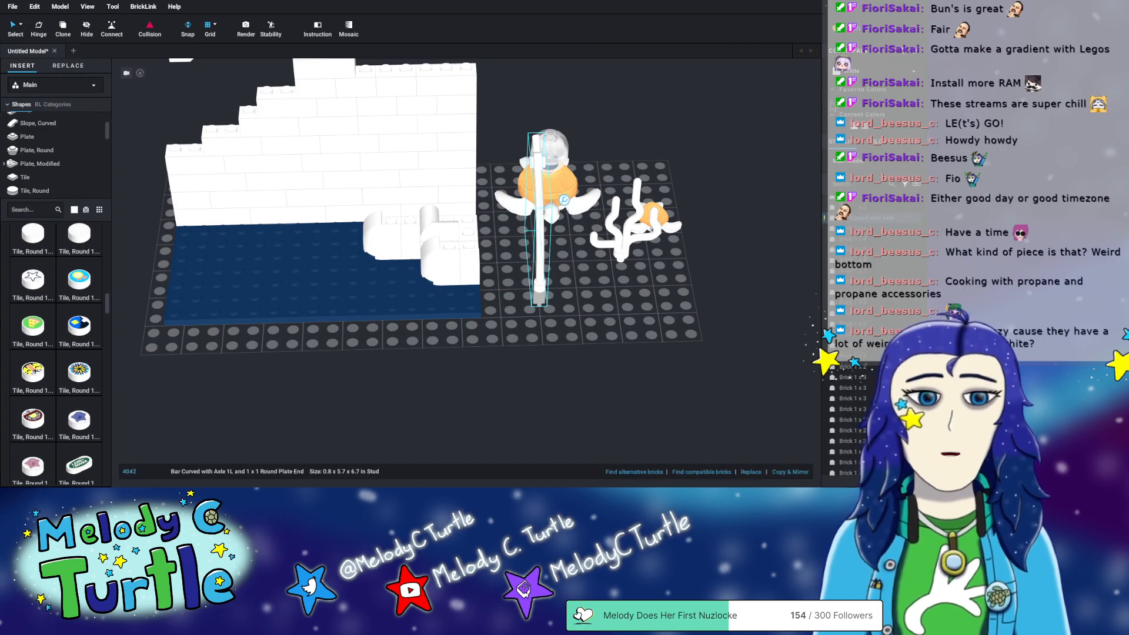
pyautogui.click(867, 127)
pyautogui.click(692, 335)
pyautogui.moveTo(692, 335)
pyautogui.mouseDown(button='right')
pyautogui.moveTo(640, 322)
pyautogui.moveTo(716, 330)
pyautogui.moveTo(696, 327)
pyautogui.mouseUp(button='right')
pyautogui.moveTo(685, 319)
pyautogui.mouseDown(button='right')
pyautogui.moveTo(662, 320)
pyautogui.moveTo(676, 272)
pyautogui.moveTo(692, 336)
pyautogui.mouseUp(button='right')
pyautogui.moveTo(498, 369); pyautogui.dragTo(447, 384, button='right')
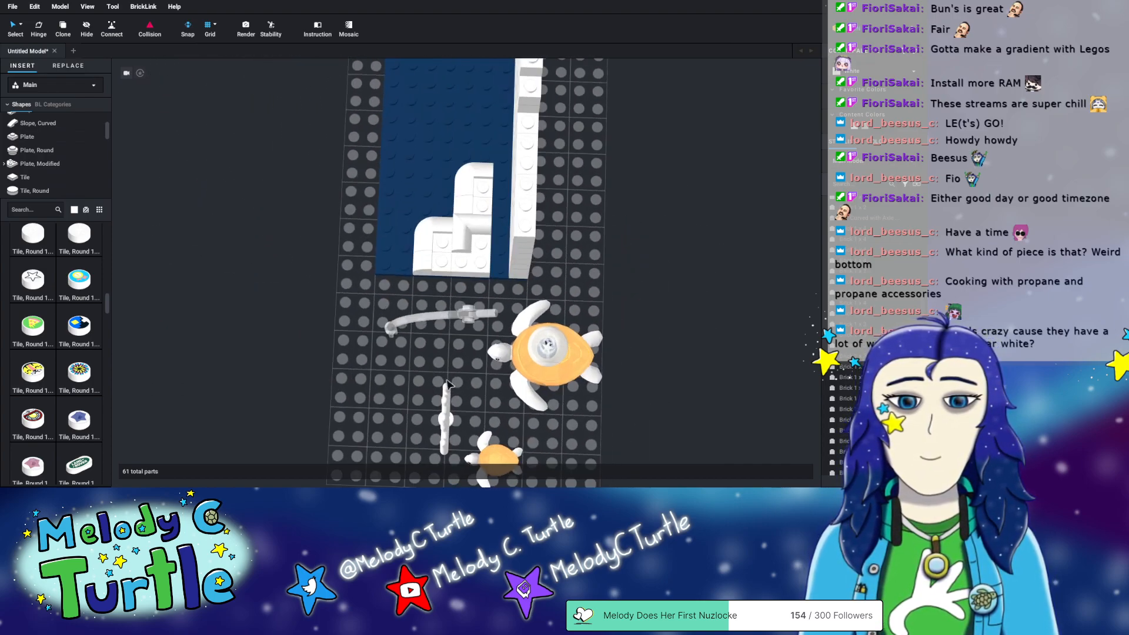
# - Search the parts library for "axle"
pyautogui.click(39, 202)
pyautogui.write('axel')
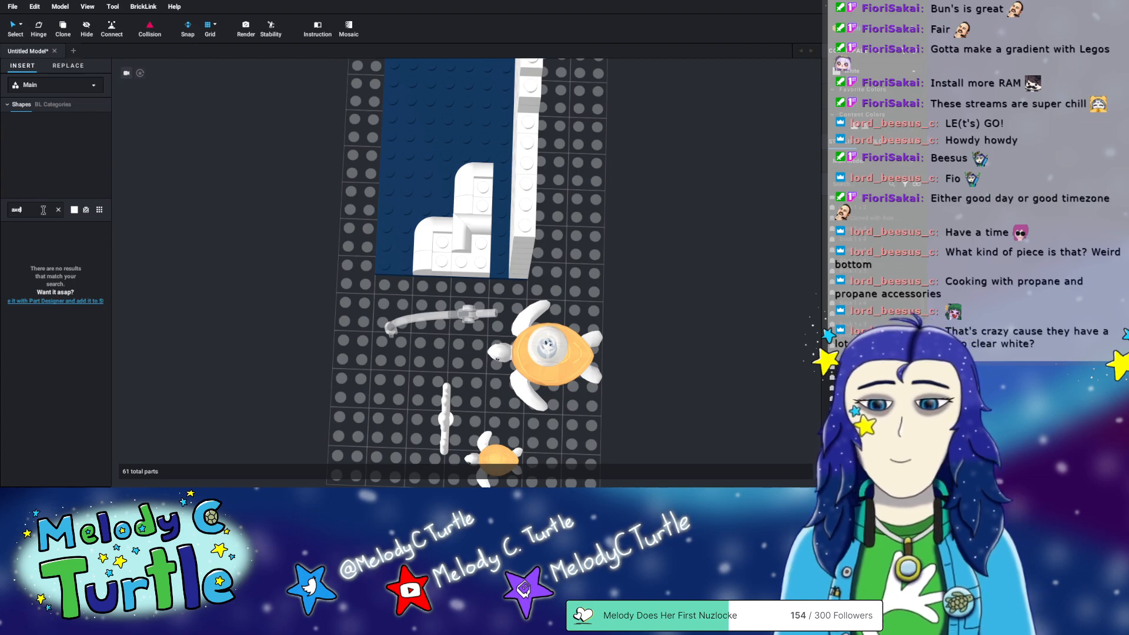
pyautogui.write('l')
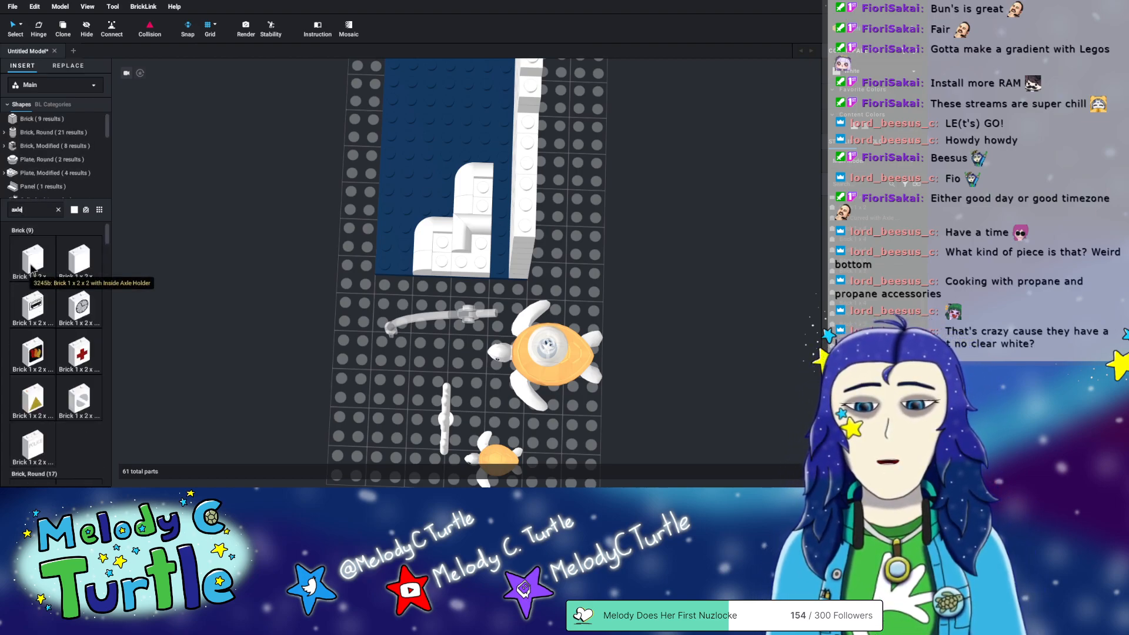
# - Try out a Brick 1 x 2 x 2 with Inside Axle Holder beside the blue base, and delete it
pyautogui.moveTo(32, 269); pyautogui.dragTo(306, 352)
pyautogui.moveTo(305, 353); pyautogui.dragTo(329, 341, button='right')
pyautogui.click(371, 330)
pyautogui.press('Delete')
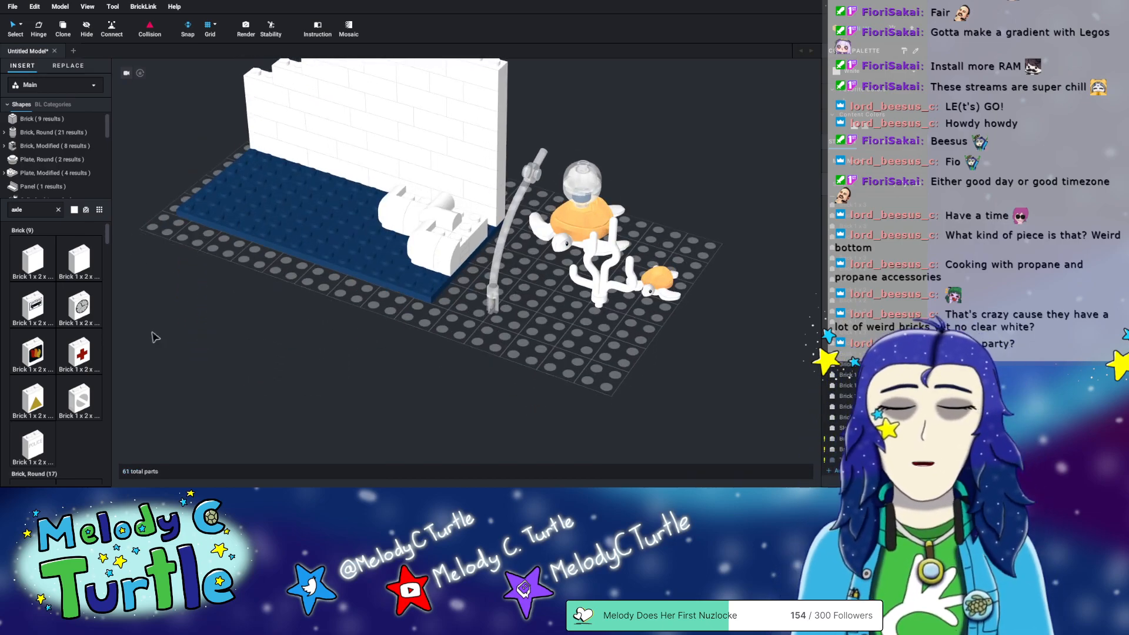
# - Move the curved transparent bar forward on the baseplate, turned to arch toward the wall, and clear the part search
pyautogui.scroll(-5, 53, 323)
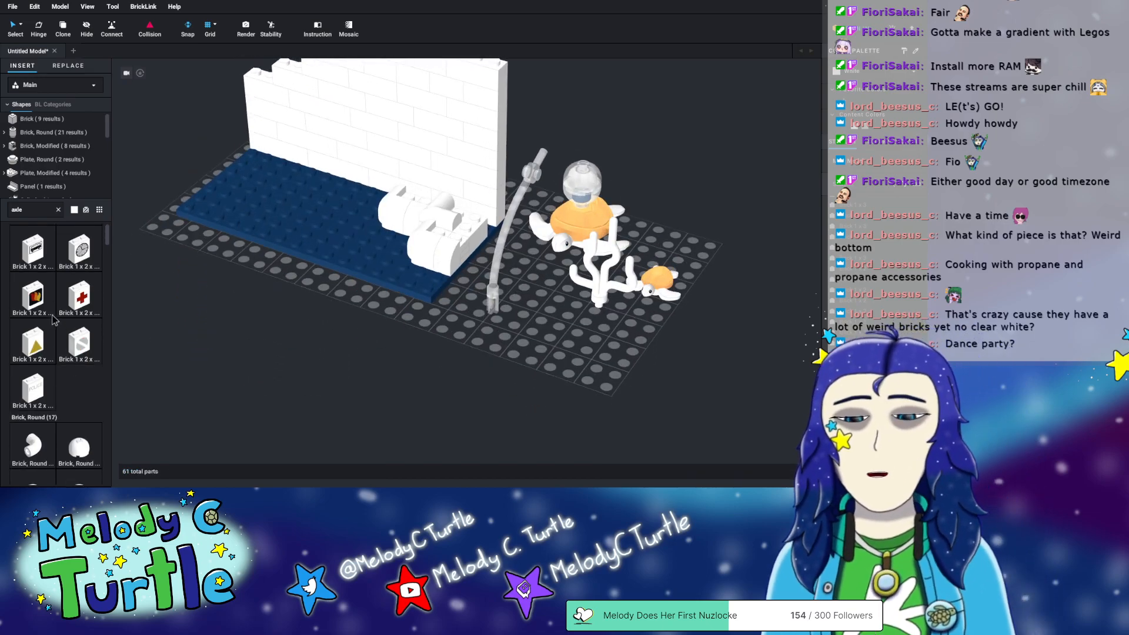
pyautogui.click(500, 297)
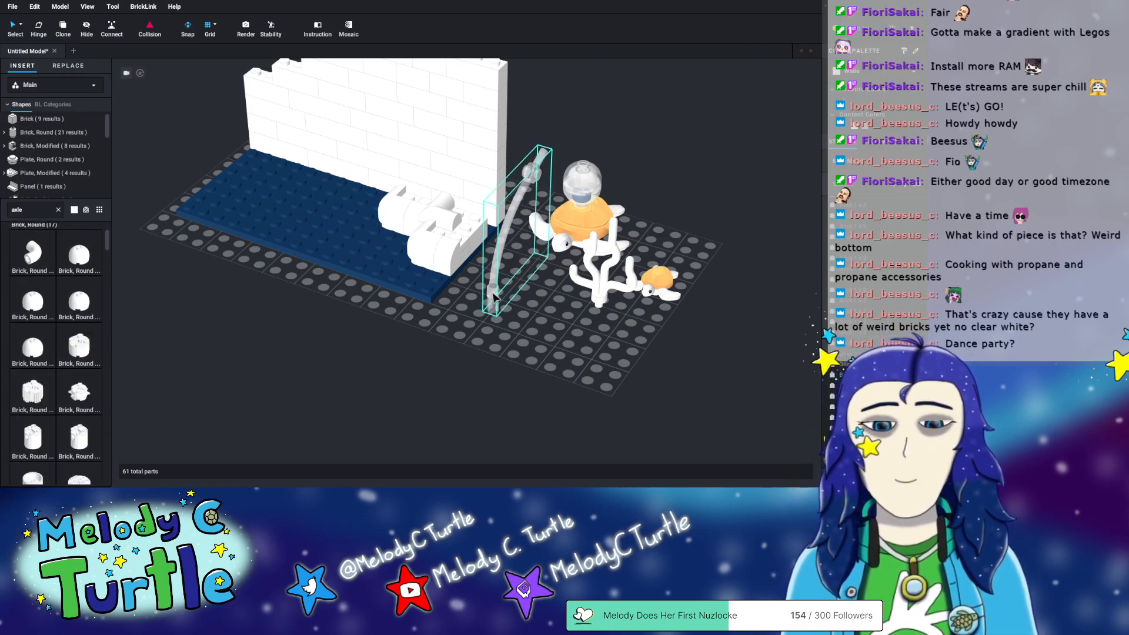
pyautogui.click(267, 351)
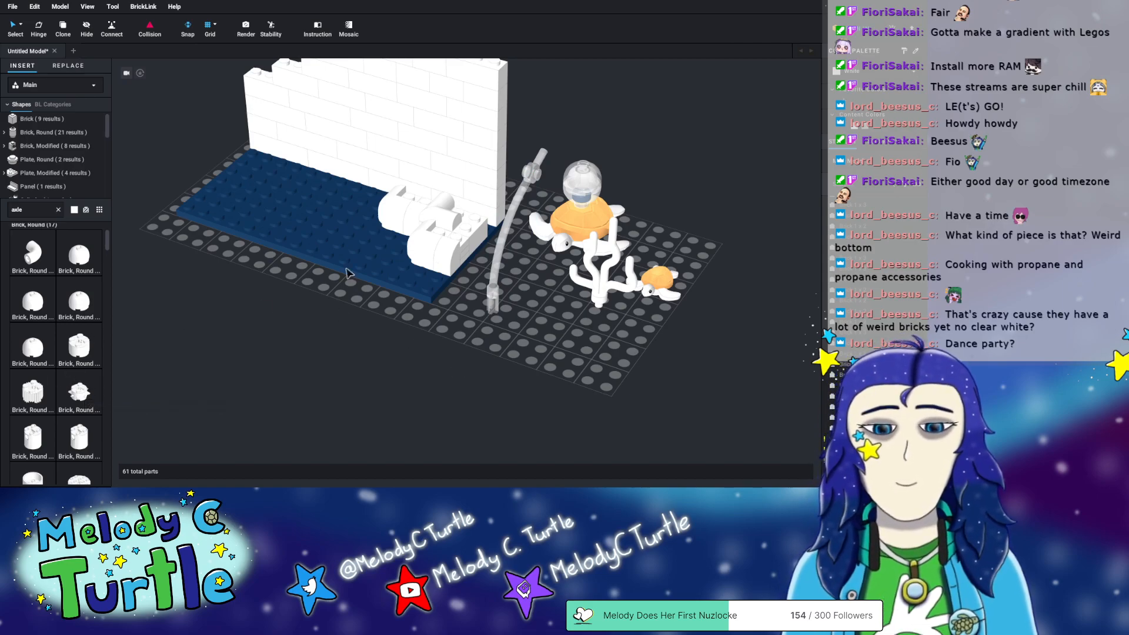
pyautogui.click(493, 306)
pyautogui.moveTo(493, 306); pyautogui.dragTo(559, 321)
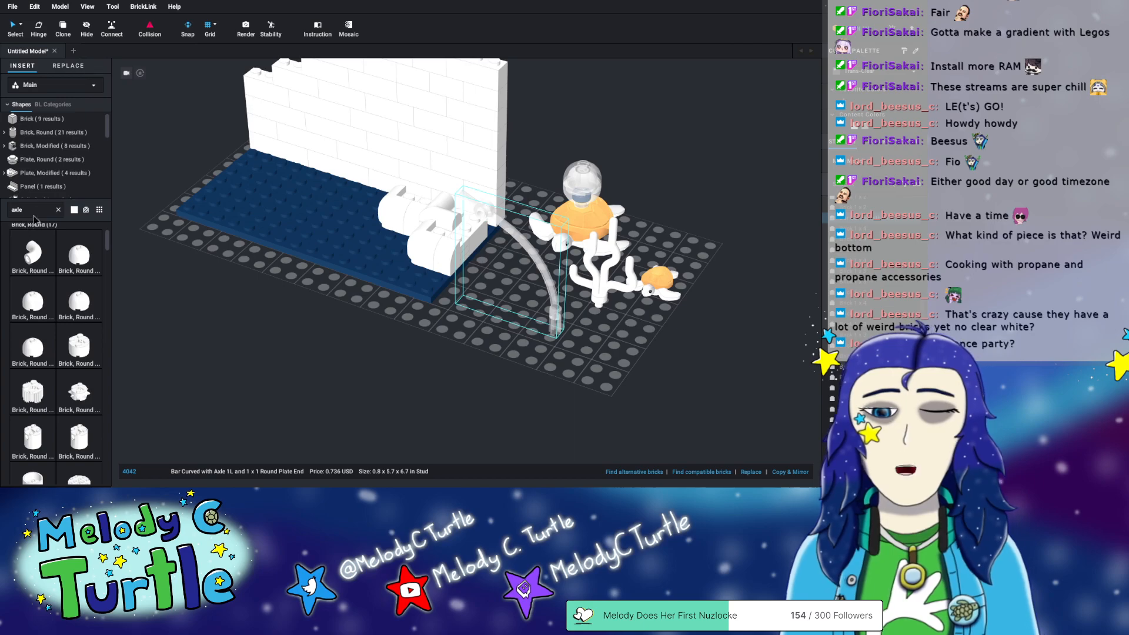
pyautogui.click(58, 210)
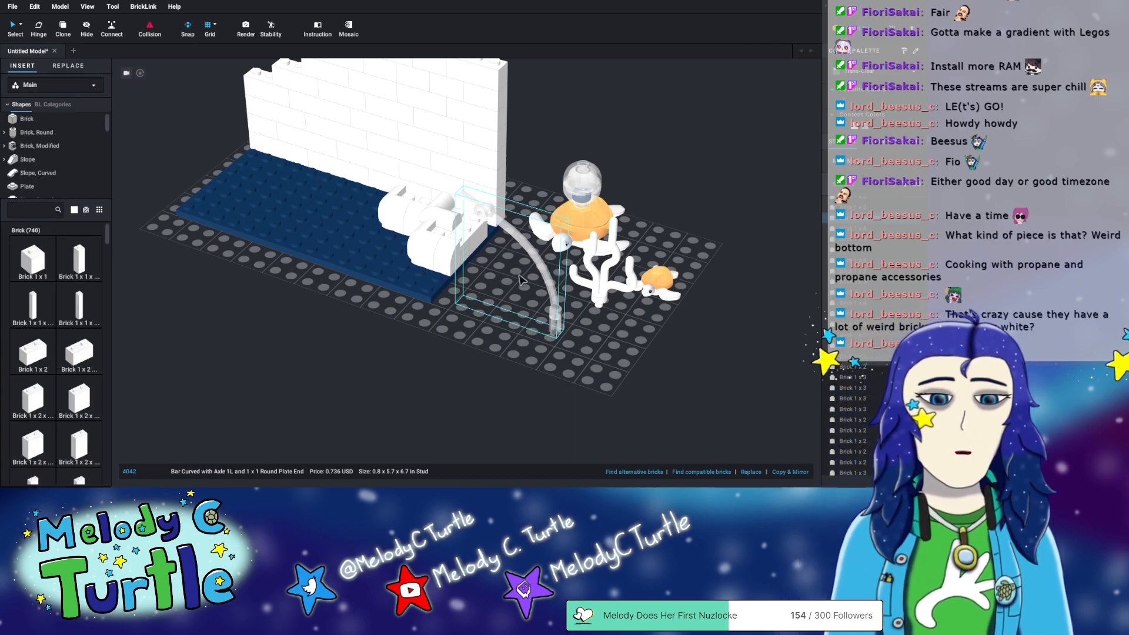
pyautogui.click(605, 384)
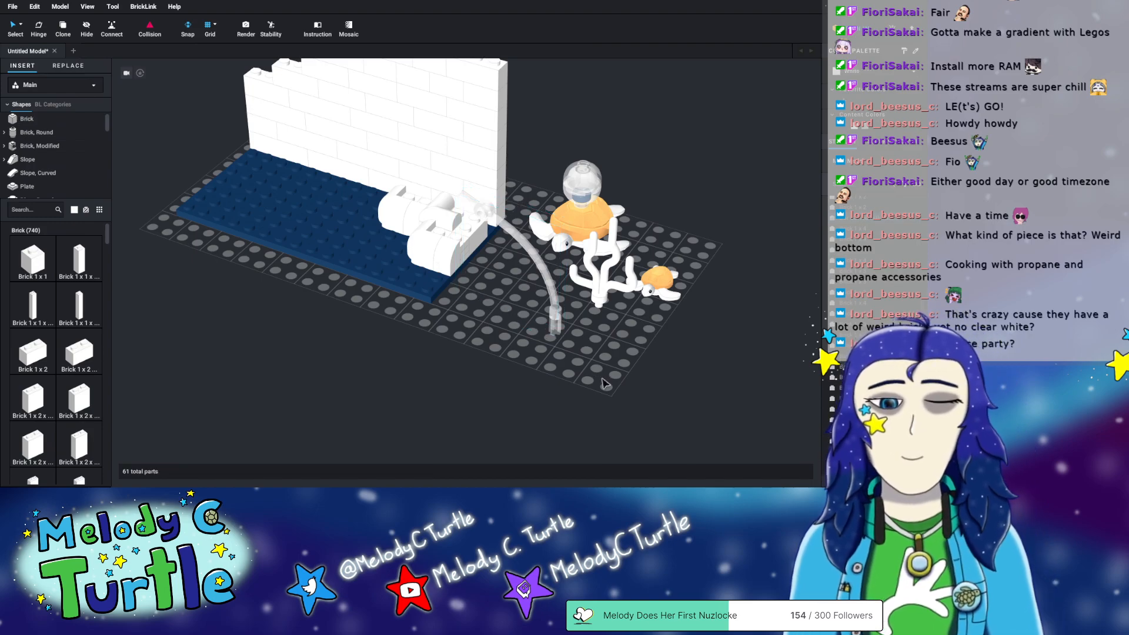
# - Place a Brick 1 x 3 at the top of the wall's narrow column so it projects toward the turtle side
pyautogui.moveTo(566, 384)
pyautogui.mouseDown(button='right')
pyautogui.moveTo(552, 365)
pyautogui.moveTo(560, 350)
pyautogui.moveTo(571, 370)
pyautogui.mouseUp(button='right')
pyautogui.scroll(-3, 458, 323)
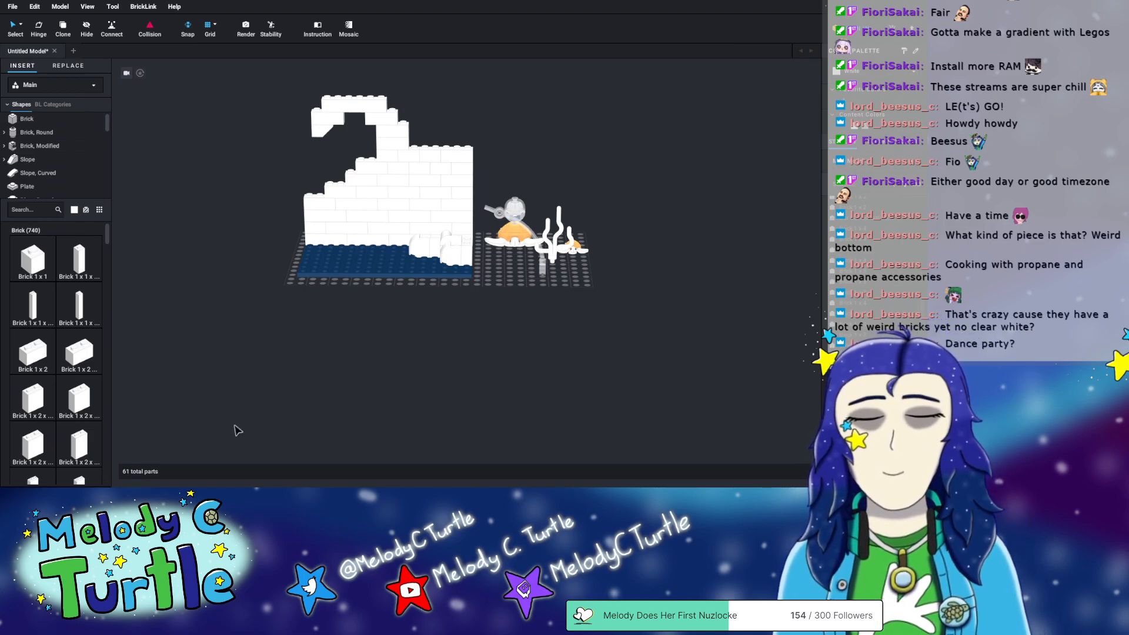
pyautogui.scroll(3, 364, 294)
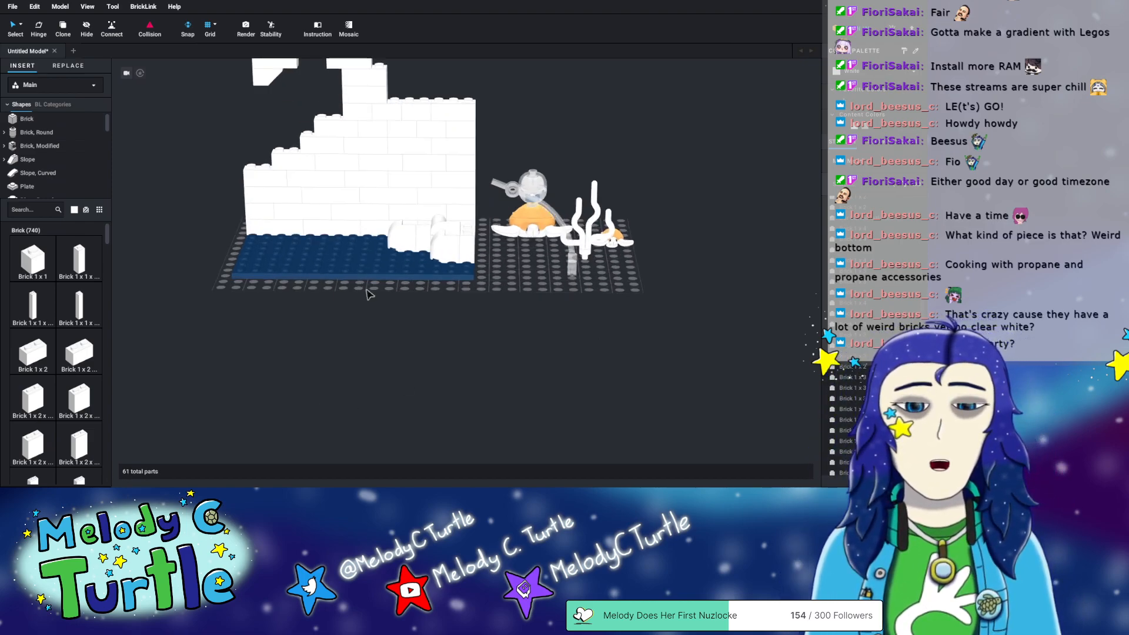
pyautogui.moveTo(447, 293)
pyautogui.mouseDown(button='right')
pyautogui.moveTo(429, 311)
pyautogui.moveTo(449, 287)
pyautogui.mouseUp(button='right')
pyautogui.moveTo(450, 288); pyautogui.dragTo(441, 340, button='middle')
pyautogui.moveTo(434, 281); pyautogui.dragTo(378, 262, button='right')
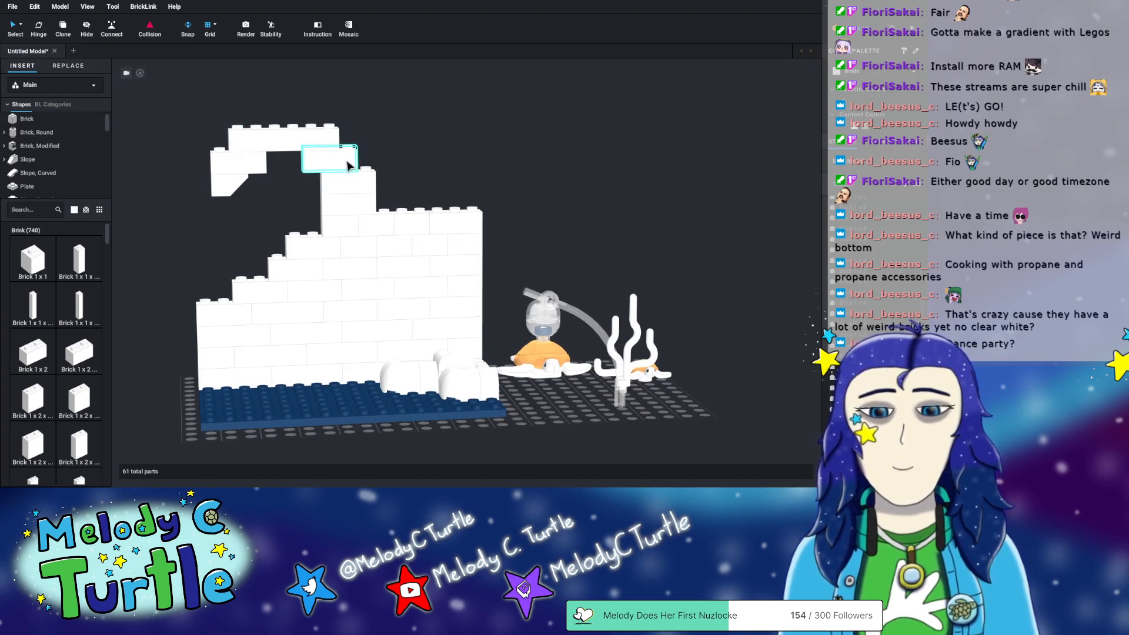
pyautogui.click(377, 232)
pyautogui.moveTo(377, 231); pyautogui.dragTo(382, 161)
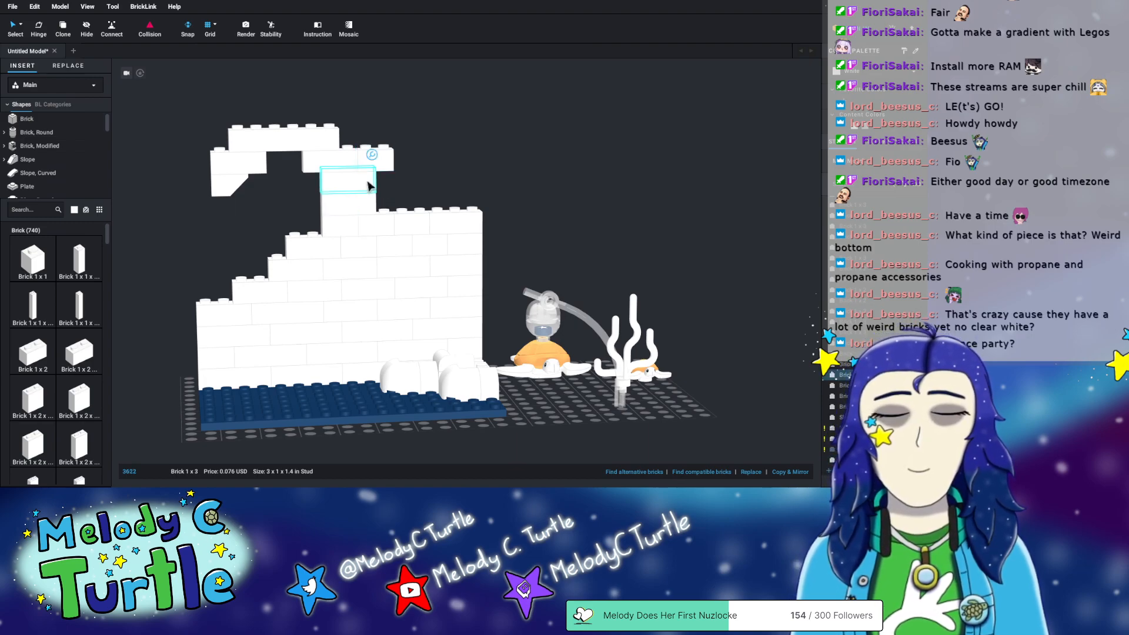
# - Rework the wall's upper column, removing a surplus Brick 1 x 3 and using 1 x 2 and 1 x 3 bricks to fill steps beneath the projection
pyautogui.click(374, 157)
pyautogui.moveTo(381, 165); pyautogui.dragTo(405, 207)
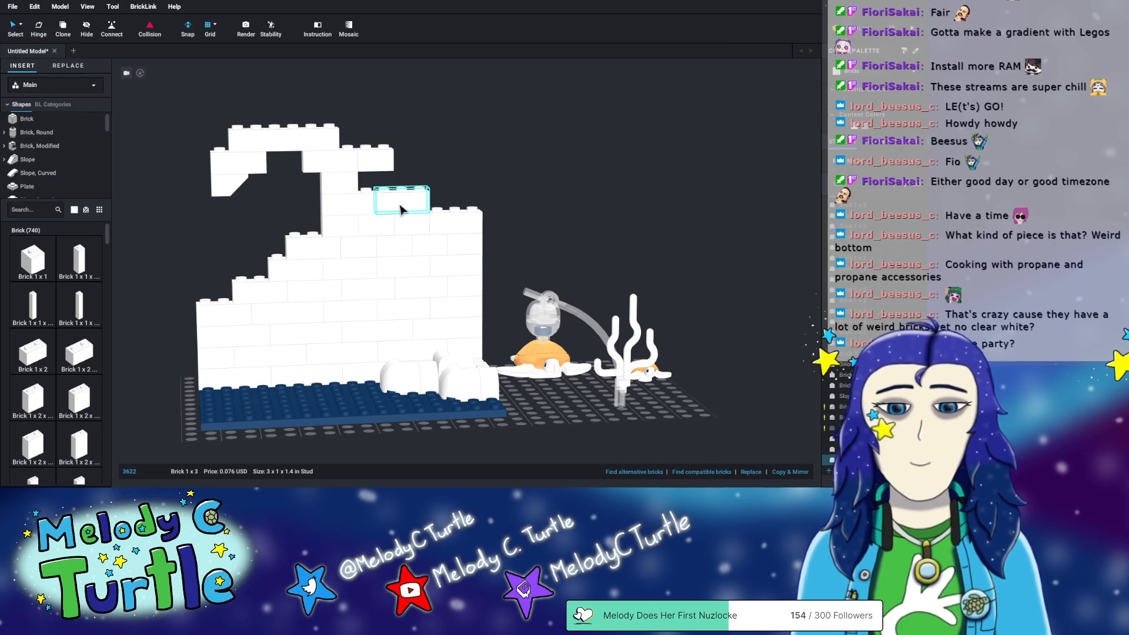
pyautogui.press('Delete')
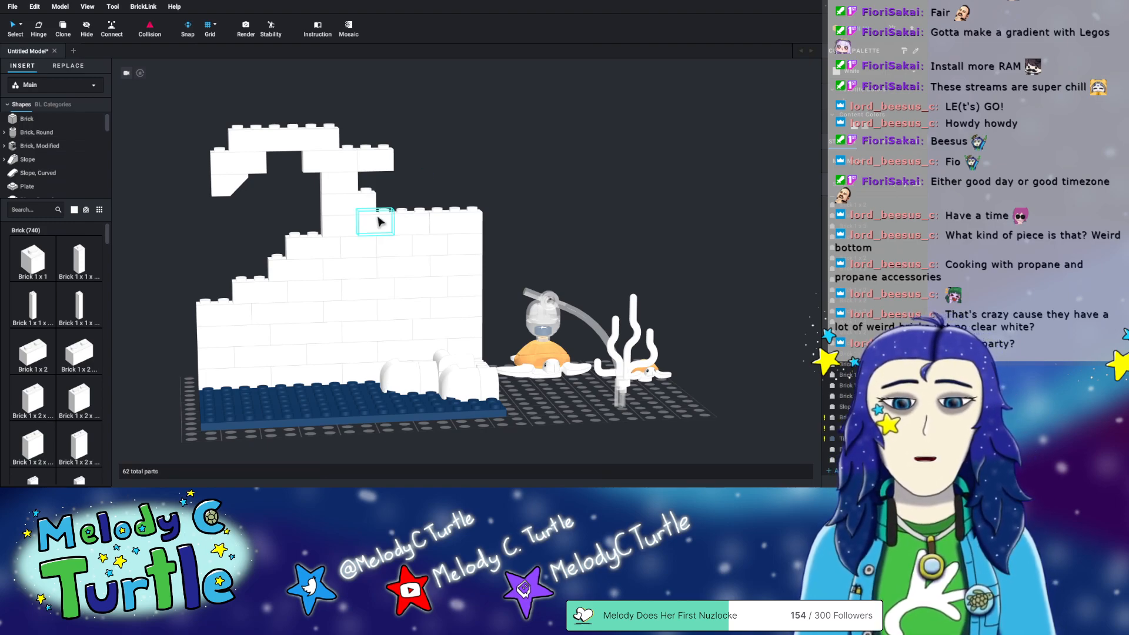
pyautogui.click(378, 221)
pyautogui.moveTo(381, 218); pyautogui.dragTo(148, 392)
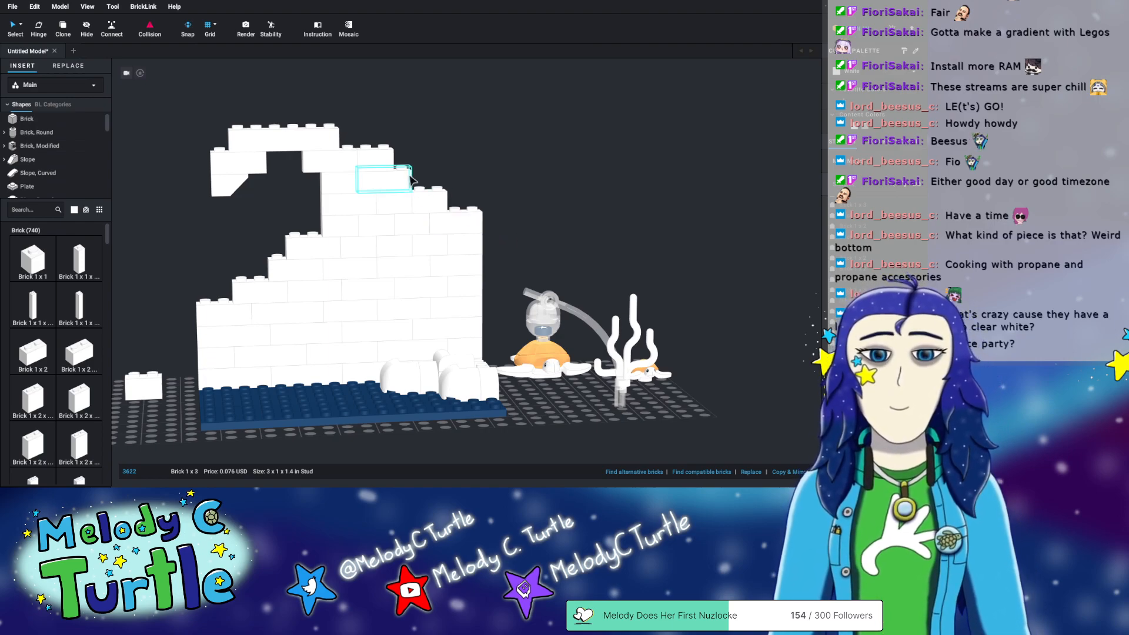
# - Extend the overhanging top row with a Brick 1 x 2 toward the turtle side and stack a Brick 1 x 4 above it
pyautogui.moveTo(131, 386); pyautogui.dragTo(352, 148)
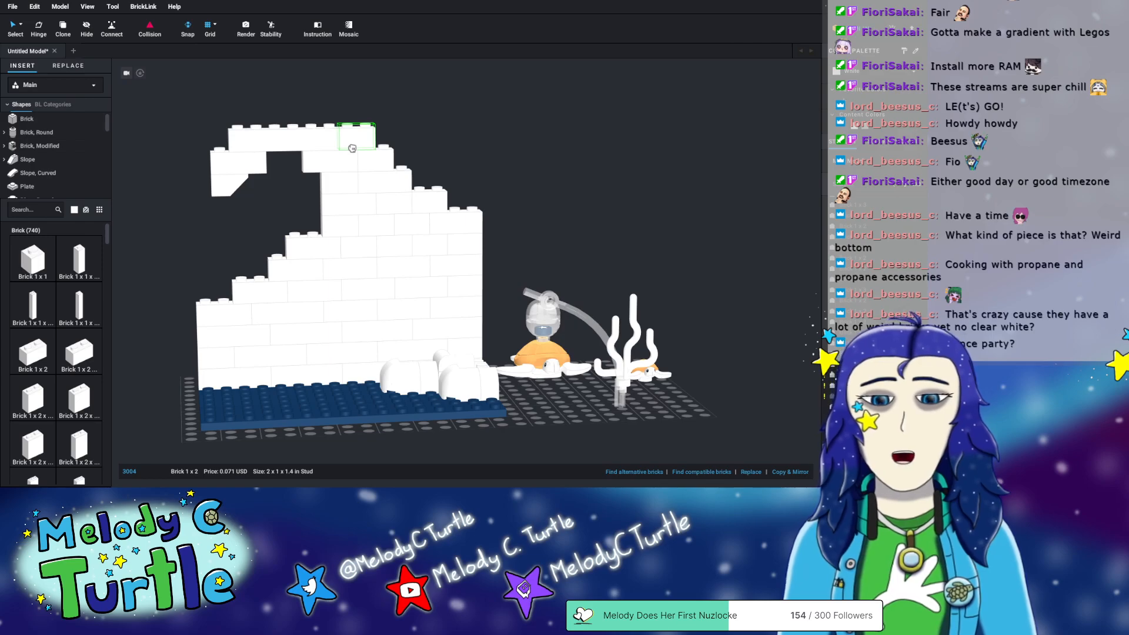
pyautogui.click(581, 173)
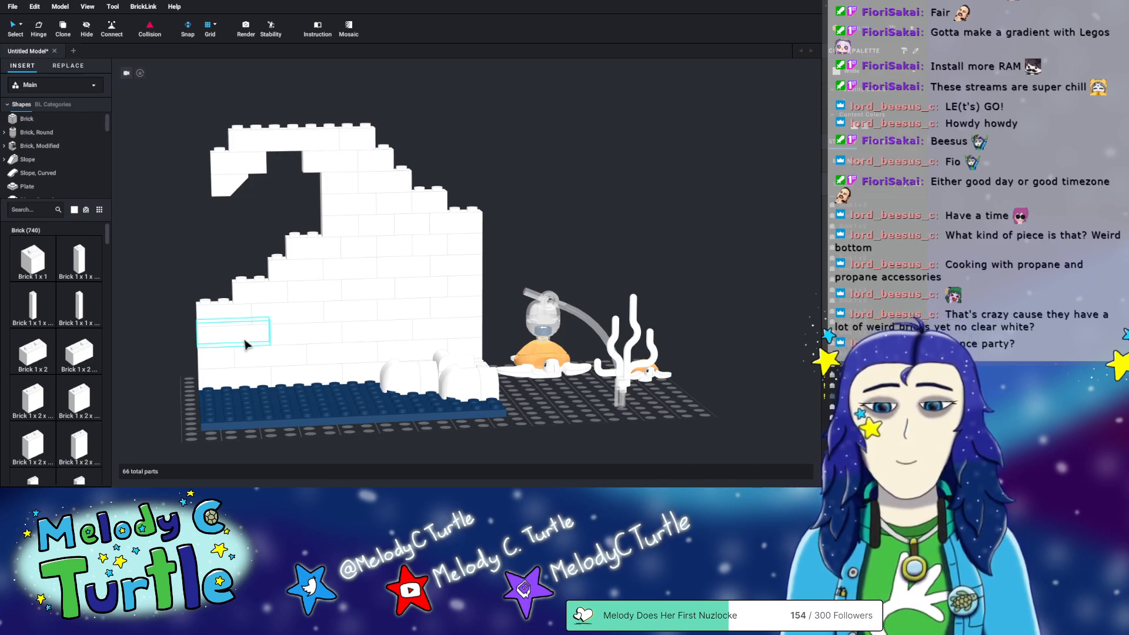
pyautogui.moveTo(250, 329); pyautogui.dragTo(318, 123)
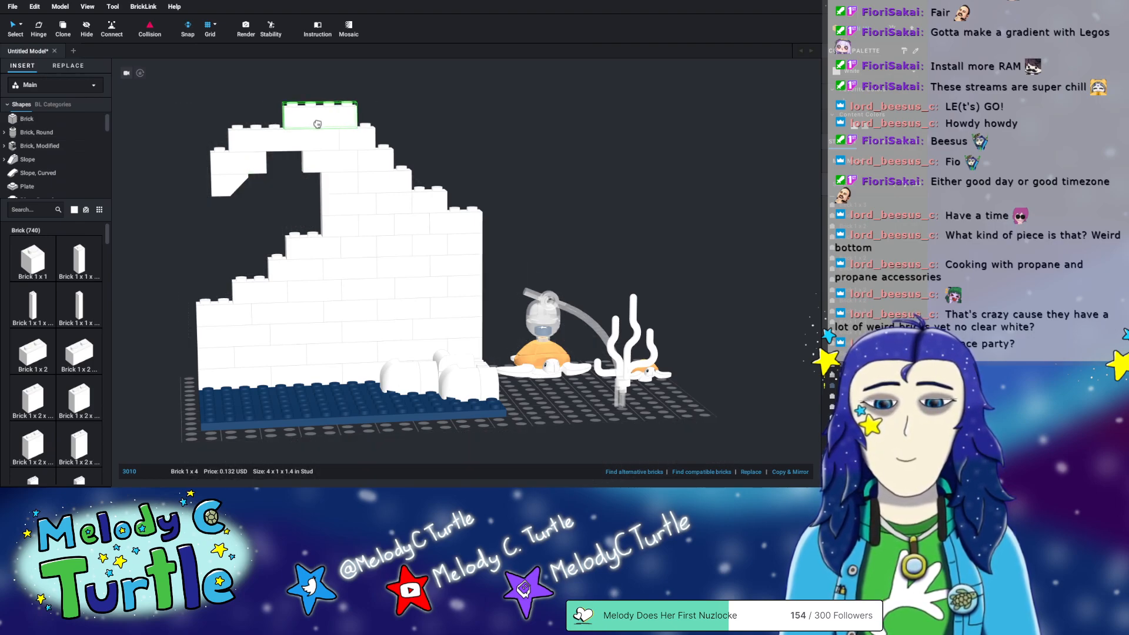
pyautogui.click(535, 150)
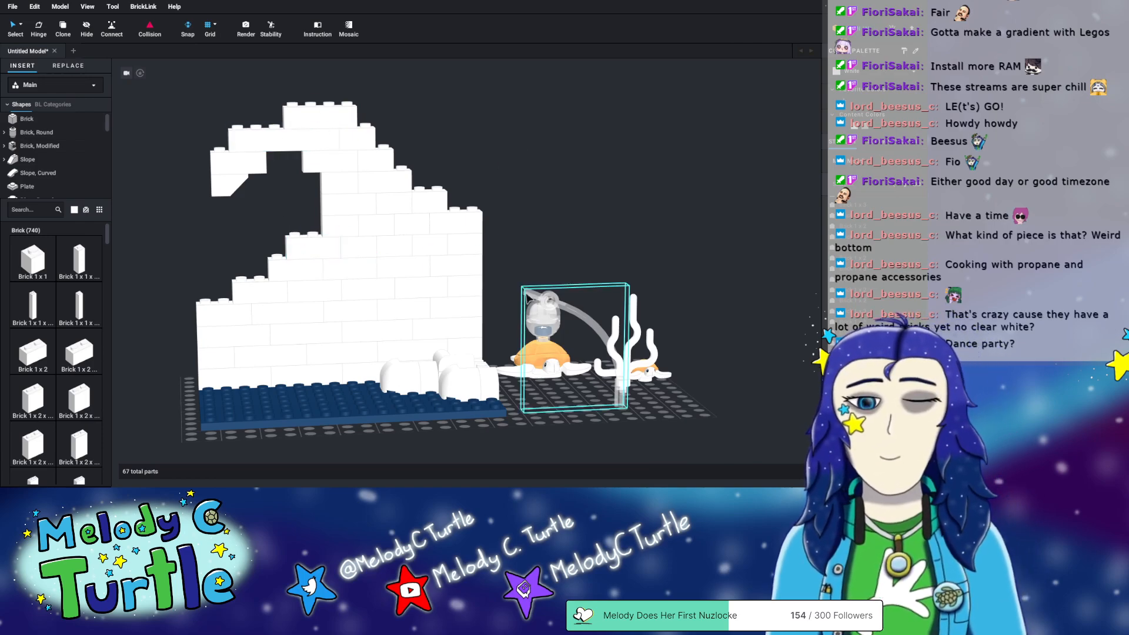
# - Select all bricks in the wall's two lowest rows and delete them
pyautogui.moveTo(625, 194)
pyautogui.mouseDown(button='right')
pyautogui.moveTo(614, 187)
pyautogui.moveTo(622, 195)
pyautogui.mouseUp(button='right')
pyautogui.click(275, 351)
pyautogui.moveTo(266, 357); pyautogui.dragTo(496, 351)
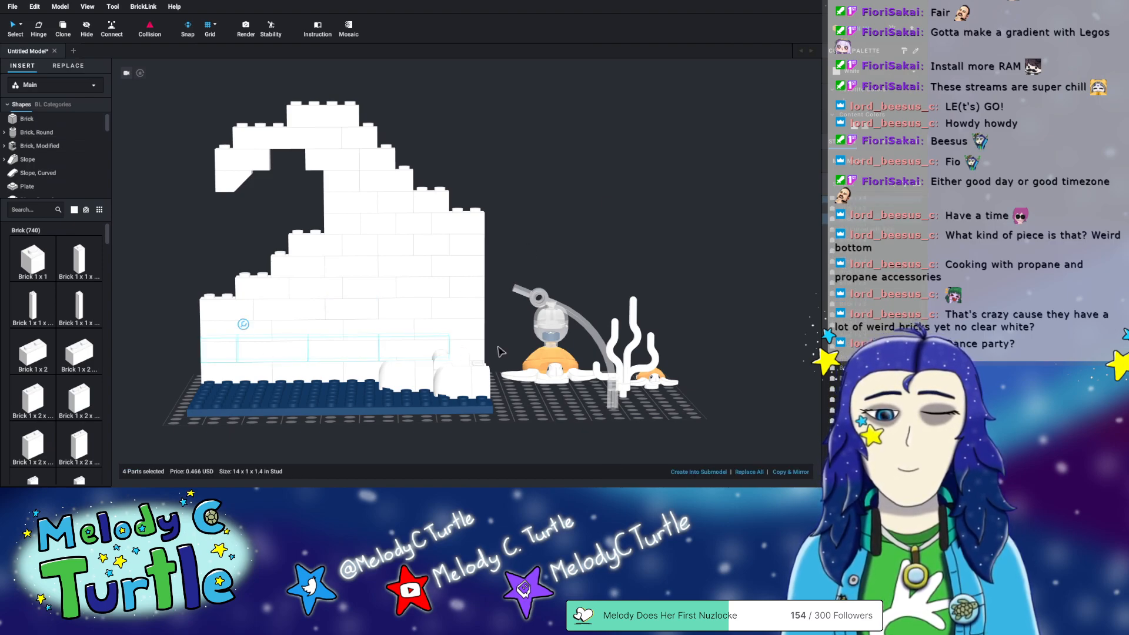
pyautogui.keyDown('ctrl'); pyautogui.click(475, 349); pyautogui.keyUp('ctrl')
pyautogui.moveTo(546, 211); pyautogui.dragTo(479, 213, button='right')
pyautogui.keyDown('ctrl'); pyautogui.click(501, 372); pyautogui.keyUp('ctrl')
pyautogui.keyDown('ctrl'); pyautogui.click(551, 380); pyautogui.keyUp('ctrl')
pyautogui.keyDown('ctrl'); pyautogui.click(628, 372); pyautogui.keyUp('ctrl')
pyautogui.press('Delete')
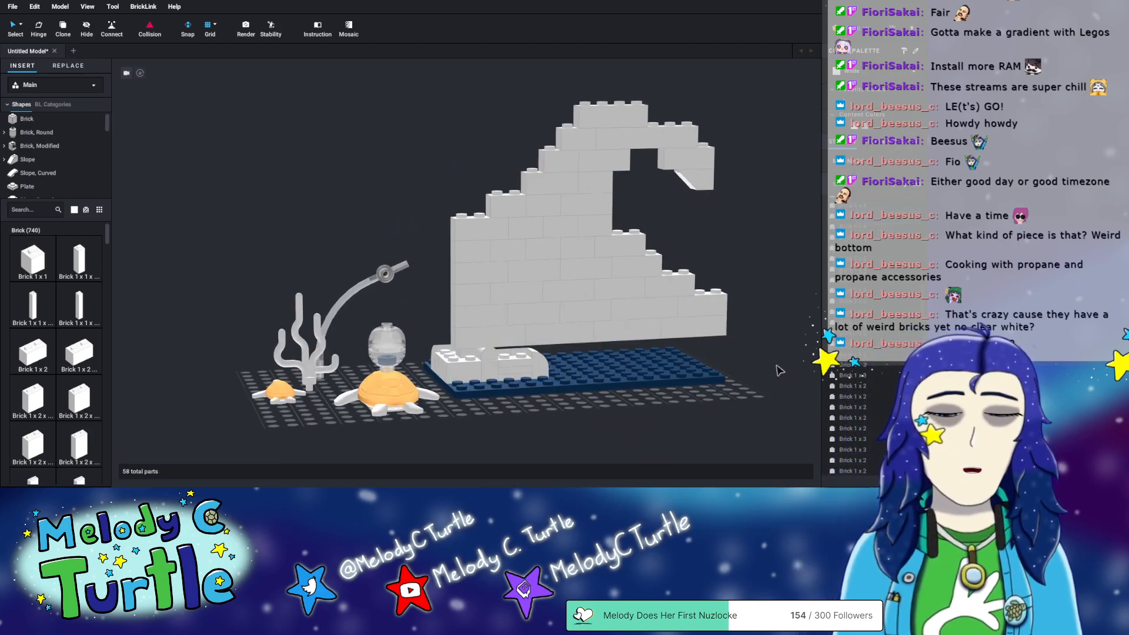
# - Select the whole floating wall and lower it onto the back edge of the blue base
pyautogui.moveTo(776, 368)
pyautogui.mouseDown(button='right')
pyautogui.moveTo(756, 358)
pyautogui.moveTo(770, 353)
pyautogui.mouseUp(button='right')
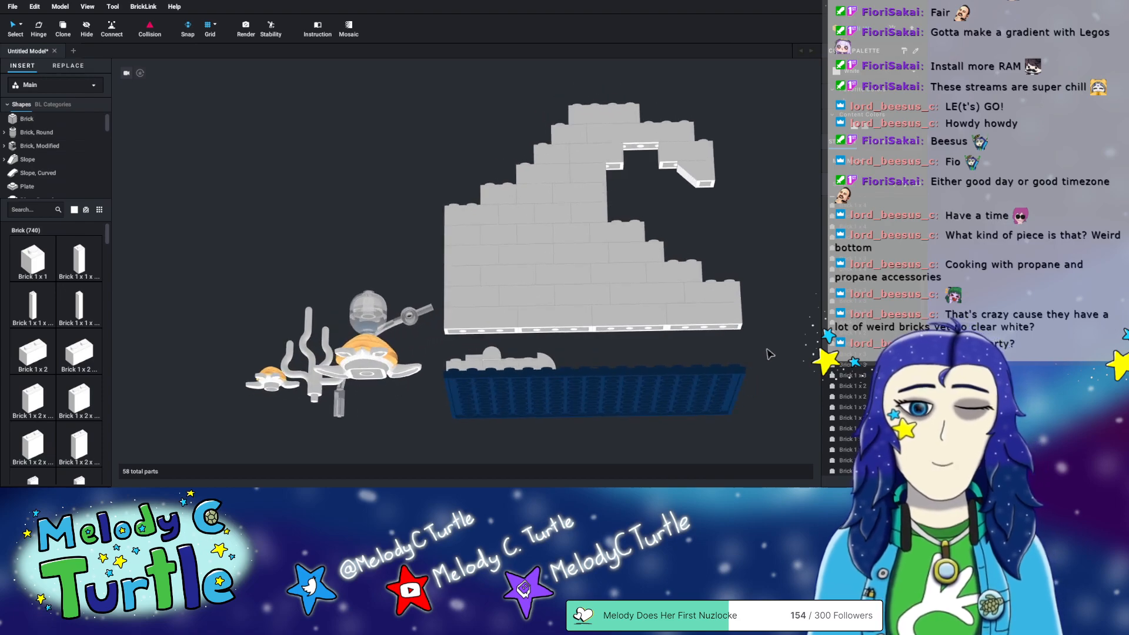
pyautogui.moveTo(743, 99); pyautogui.dragTo(480, 324)
pyautogui.moveTo(770, 257); pyautogui.dragTo(685, 285, button='right')
pyautogui.moveTo(243, 337)
pyautogui.mouseDown()
pyautogui.moveTo(254, 367)
pyautogui.moveTo(257, 328)
pyautogui.moveTo(249, 337)
pyautogui.mouseUp()
pyautogui.moveTo(249, 337); pyautogui.dragTo(361, 306, button='right')
pyautogui.moveTo(343, 228); pyautogui.dragTo(368, 321)
pyautogui.click(626, 319)
pyautogui.moveTo(627, 318); pyautogui.dragTo(604, 302, button='right')
pyautogui.moveTo(503, 186); pyautogui.dragTo(520, 234, button='middle')
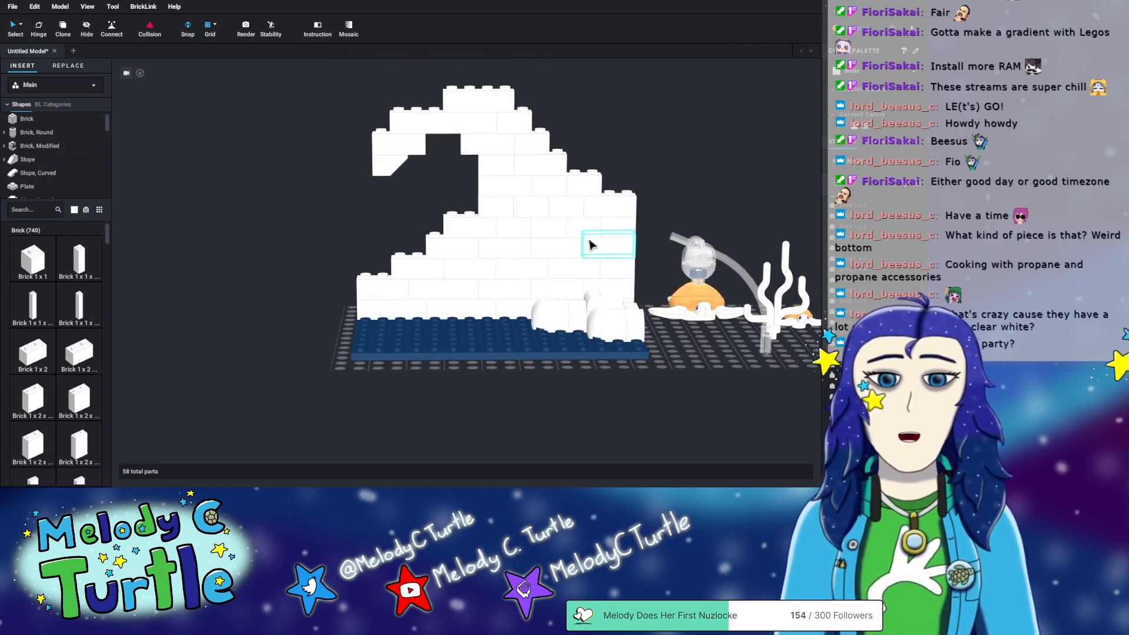
pyautogui.moveTo(643, 394); pyautogui.dragTo(633, 383, button='middle')
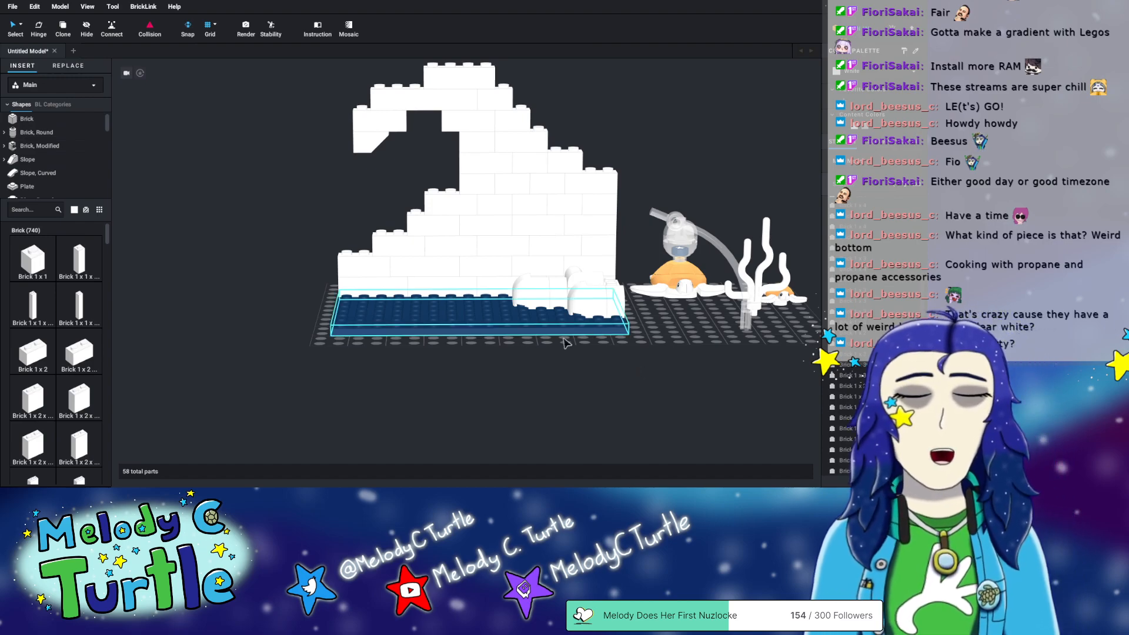
# - Find a Slope 33 3 x 1 among the slope parts and replace the brick on the wall's lowest step with it
pyautogui.click(30, 160)
pyautogui.scroll(-3, 34, 271)
pyautogui.scroll(-5, 64, 285)
pyautogui.scroll(-3, 87, 312)
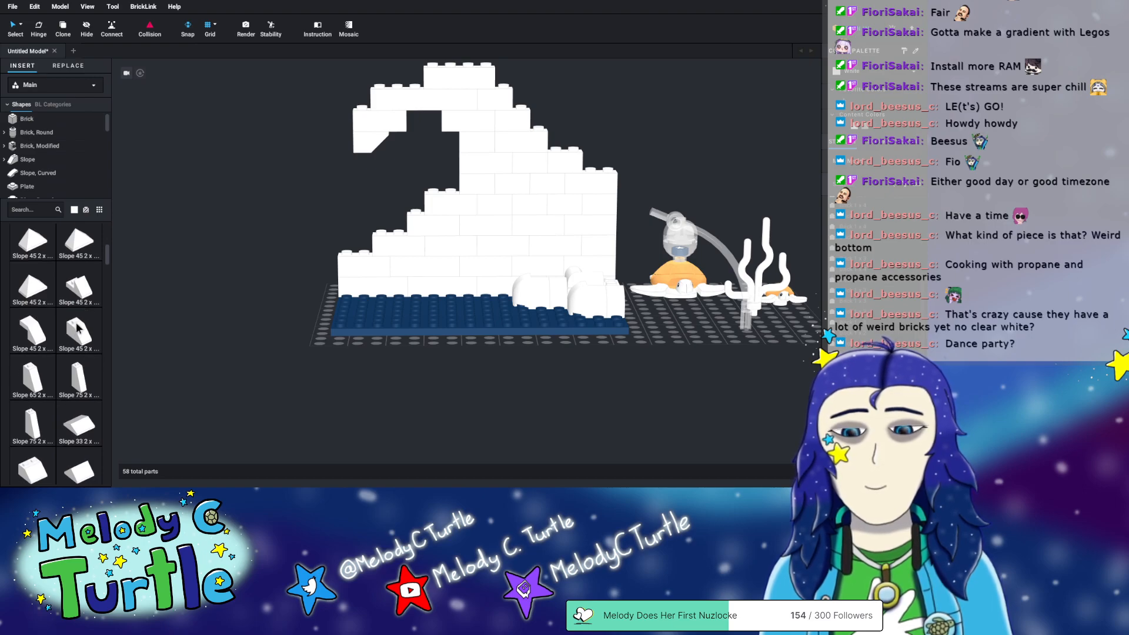
pyautogui.scroll(-3, 84, 328)
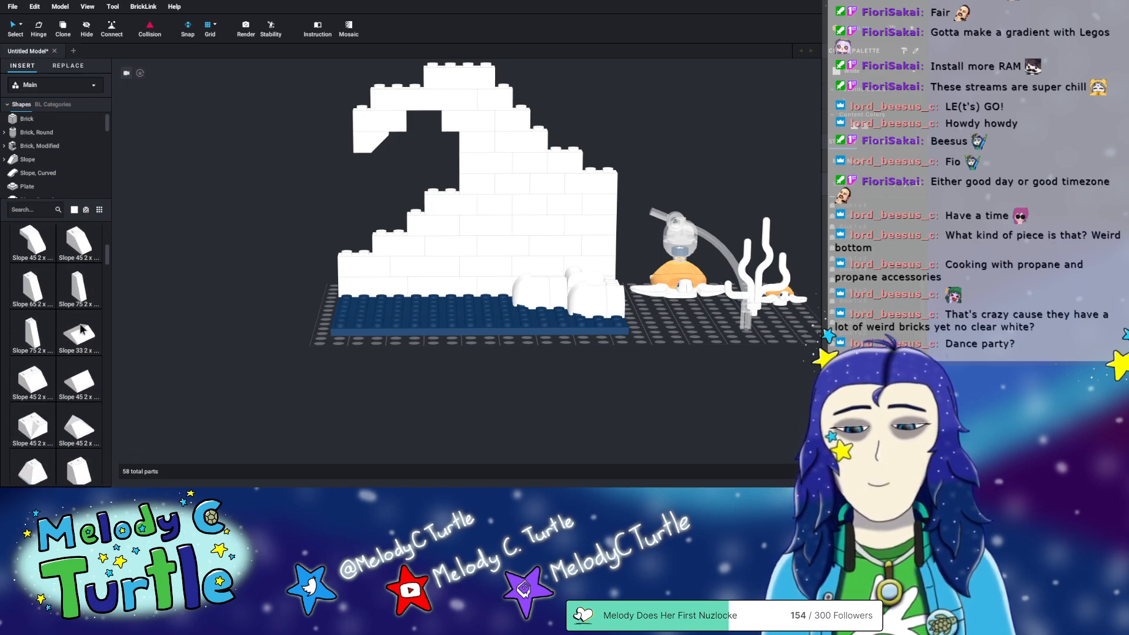
pyautogui.scroll(-3, 83, 326)
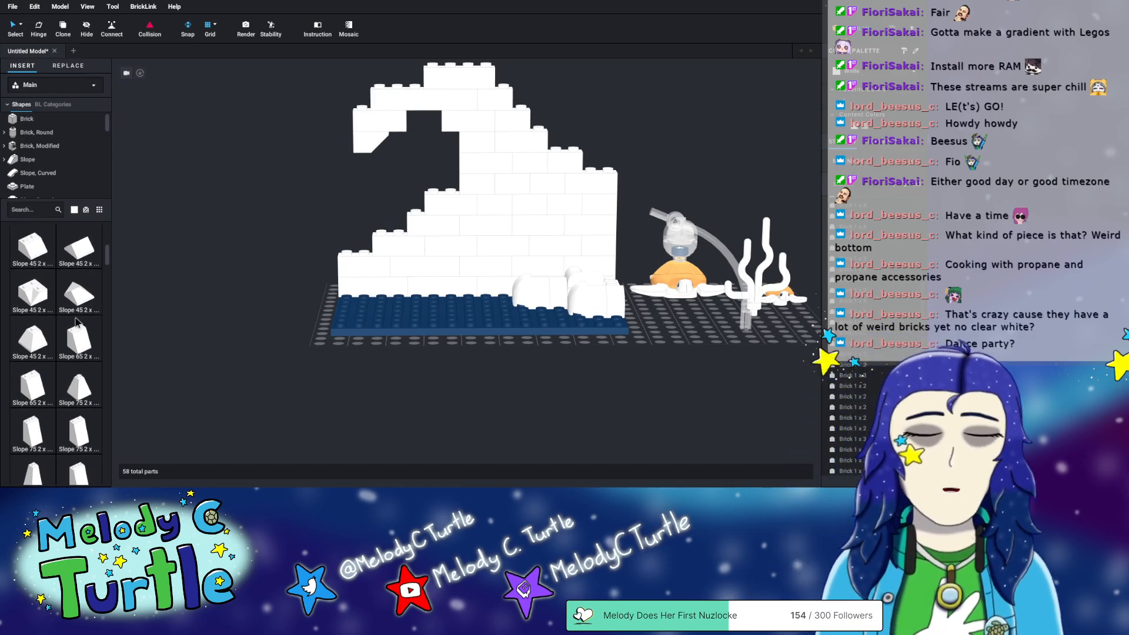
pyautogui.scroll(-6, 76, 325)
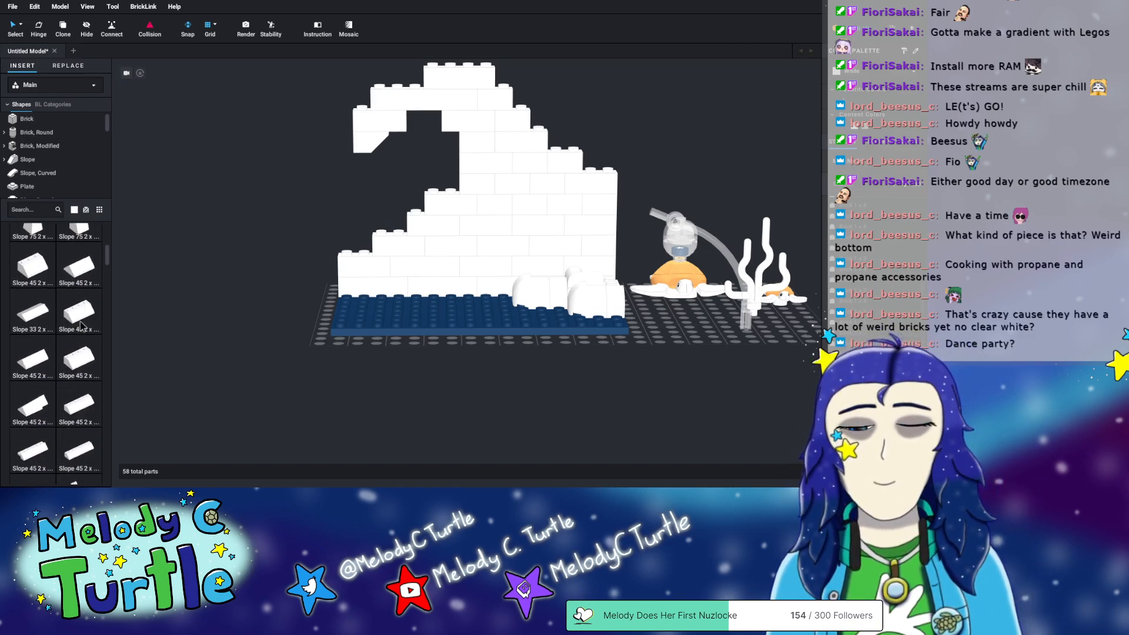
pyautogui.scroll(-2, 82, 327)
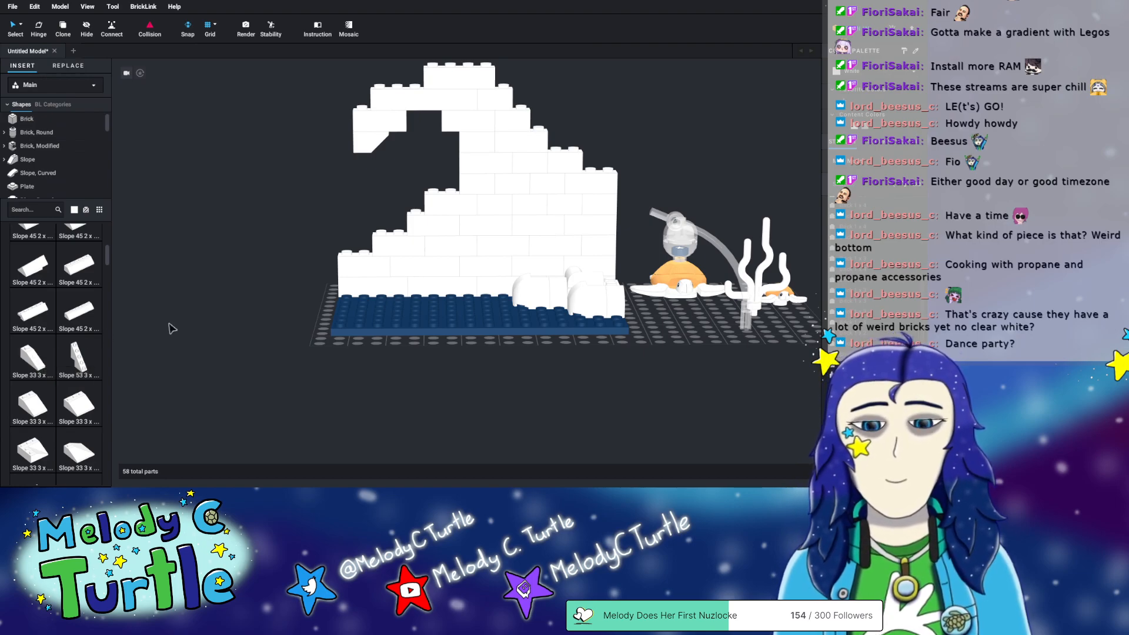
pyautogui.click(394, 248)
pyautogui.press('Delete')
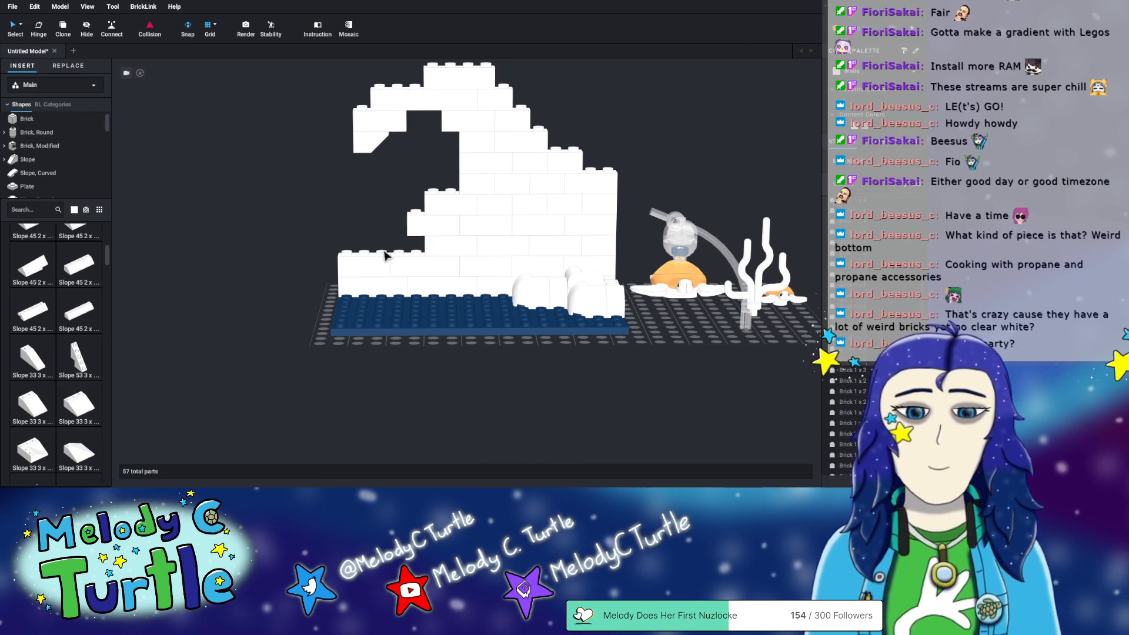
pyautogui.moveTo(18, 341); pyautogui.dragTo(374, 243)
pyautogui.click(263, 330)
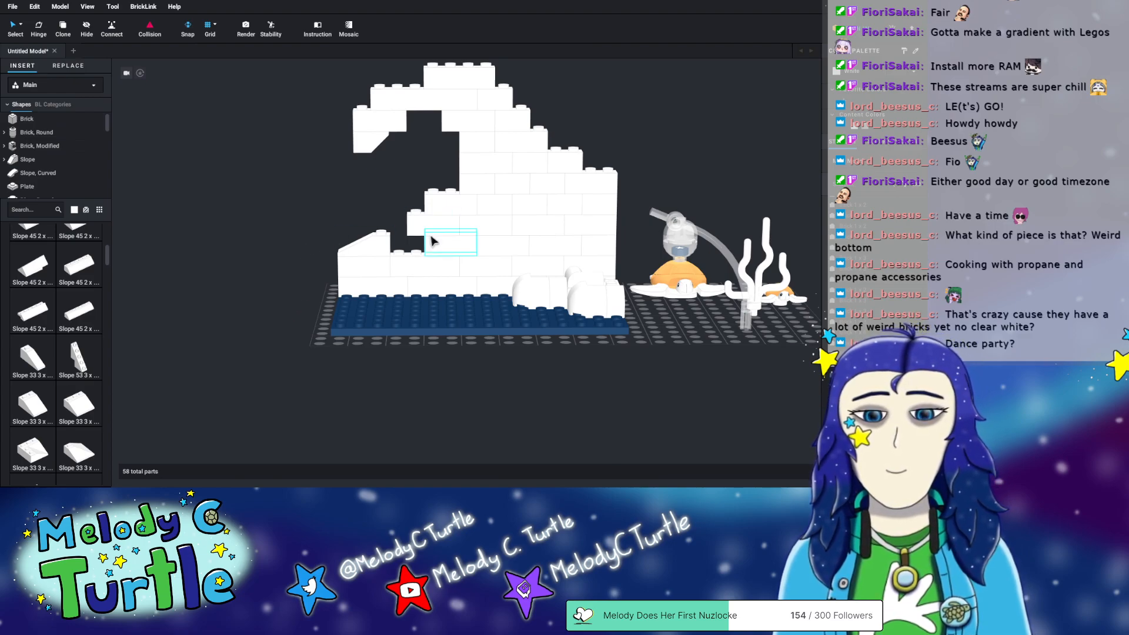
# - Replace the Brick 1 x 3 on the wall's second step with another Slope 33 3 x 1, continuing the incline
pyautogui.moveTo(32, 356); pyautogui.dragTo(268, 341)
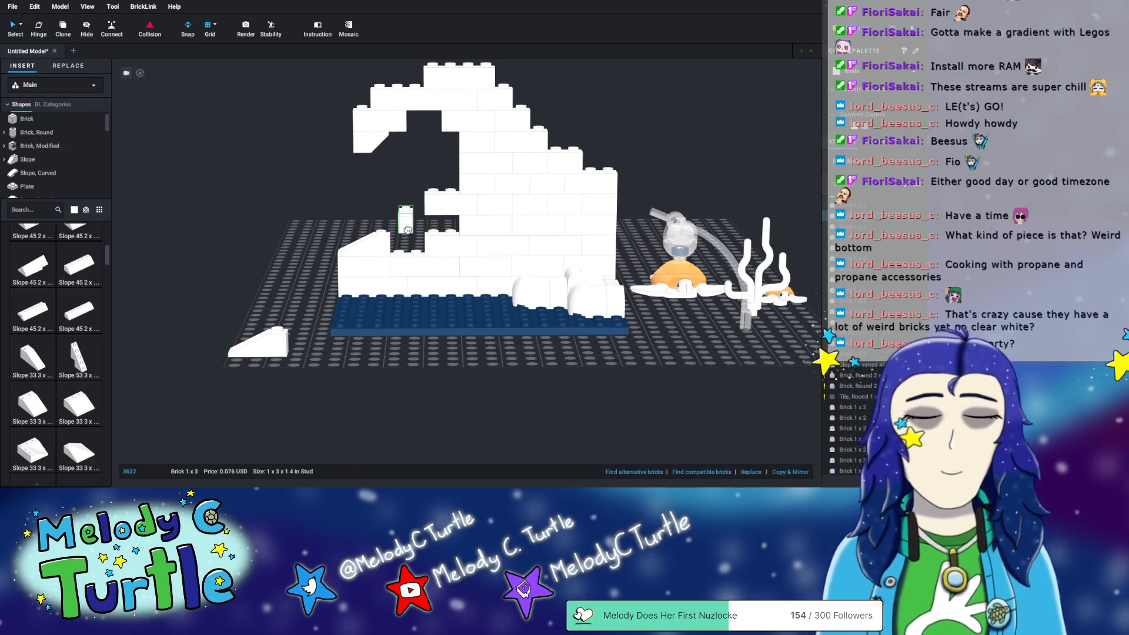
pyautogui.click(187, 350)
pyautogui.moveTo(259, 344); pyautogui.dragTo(419, 229)
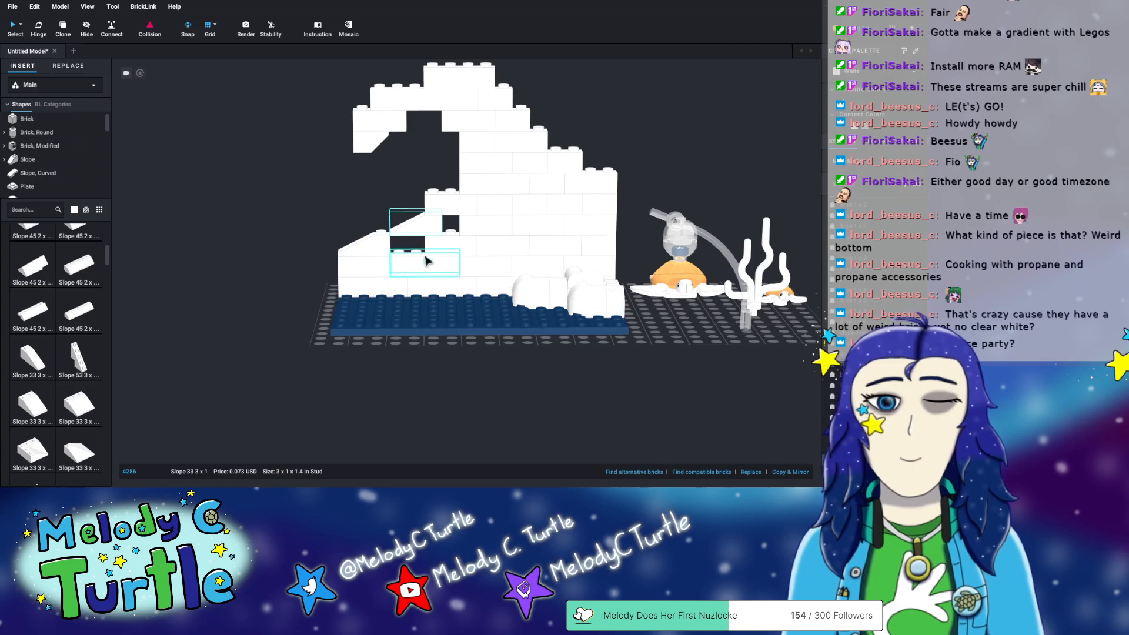
# - Replace the Brick 1 x 3 above the second slope with a Slope 45 at the foot of the hollow's inner edge
pyautogui.click(432, 195)
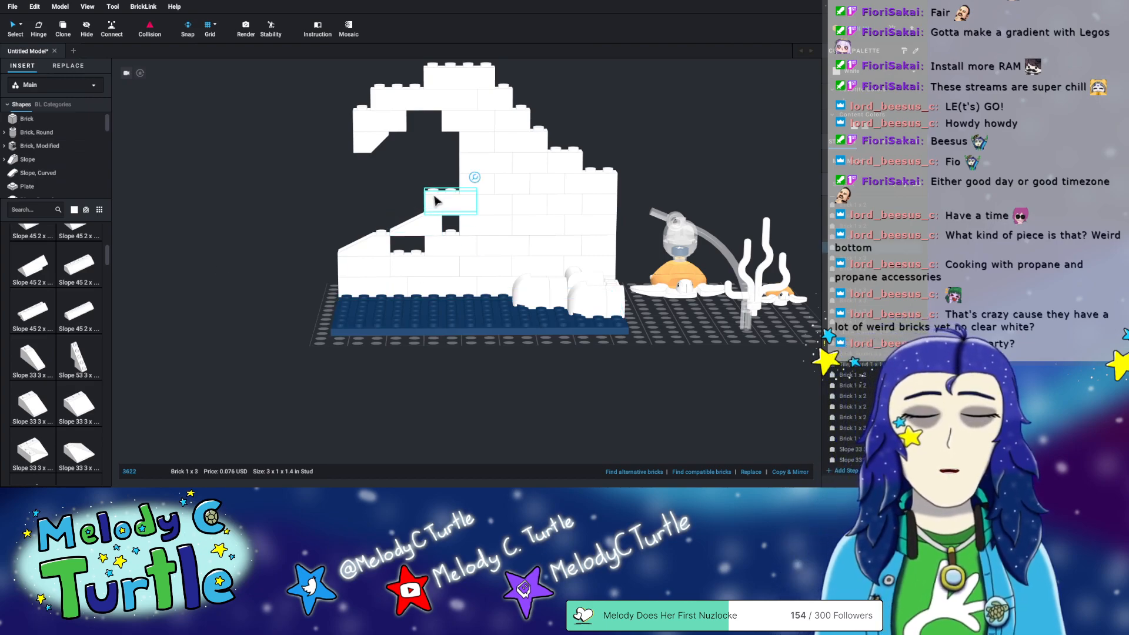
pyautogui.press('Delete')
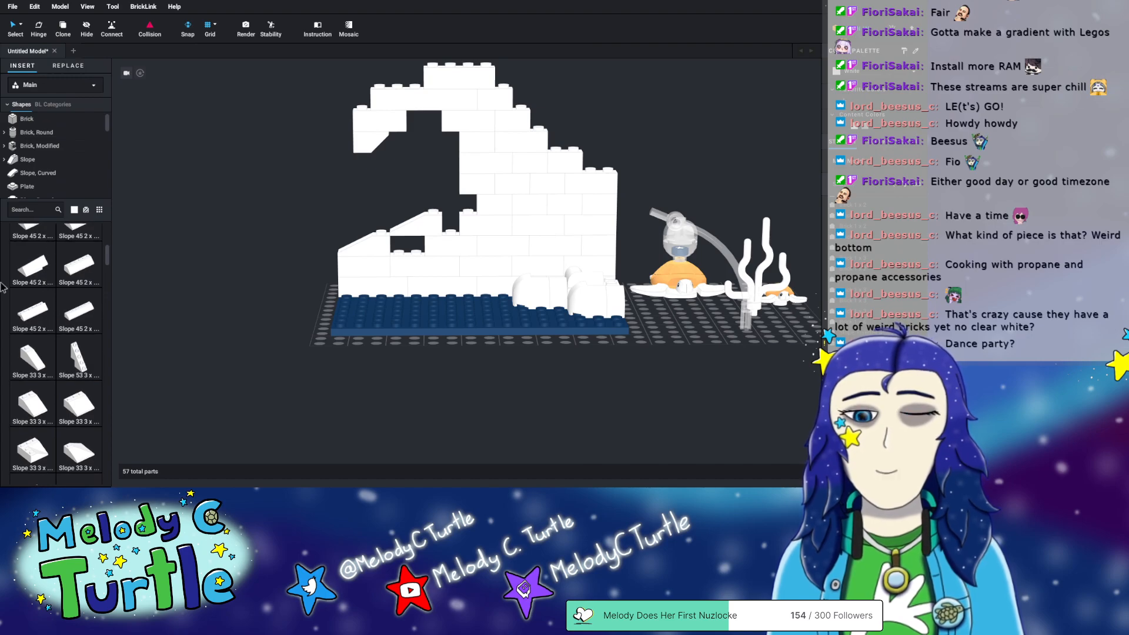
pyautogui.scroll(4, 47, 321)
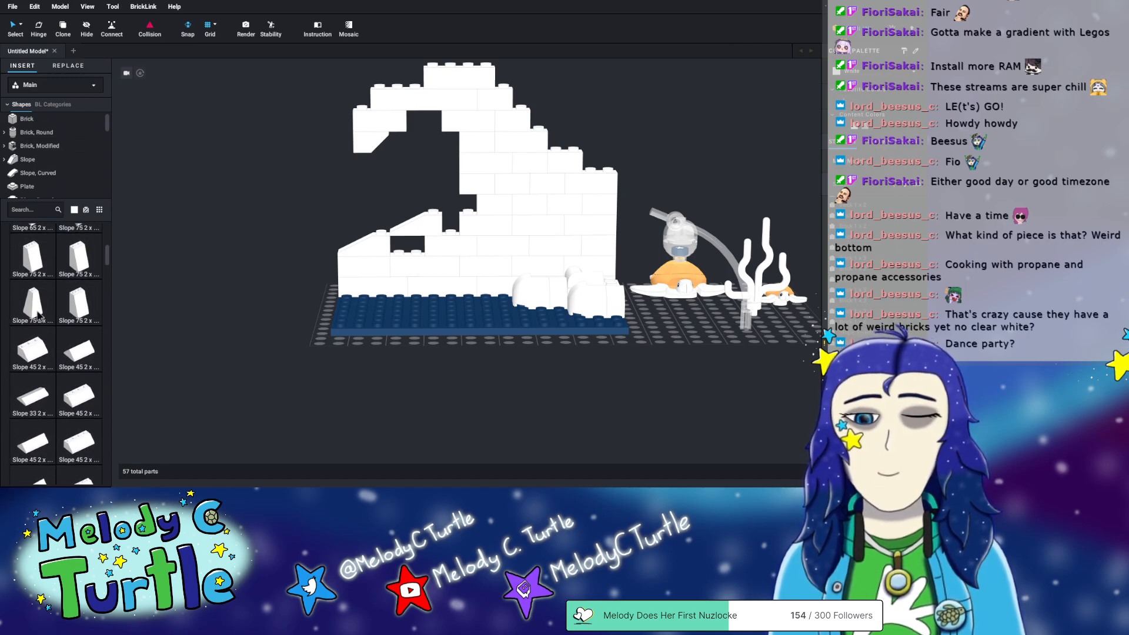
pyautogui.scroll(4, 38, 315)
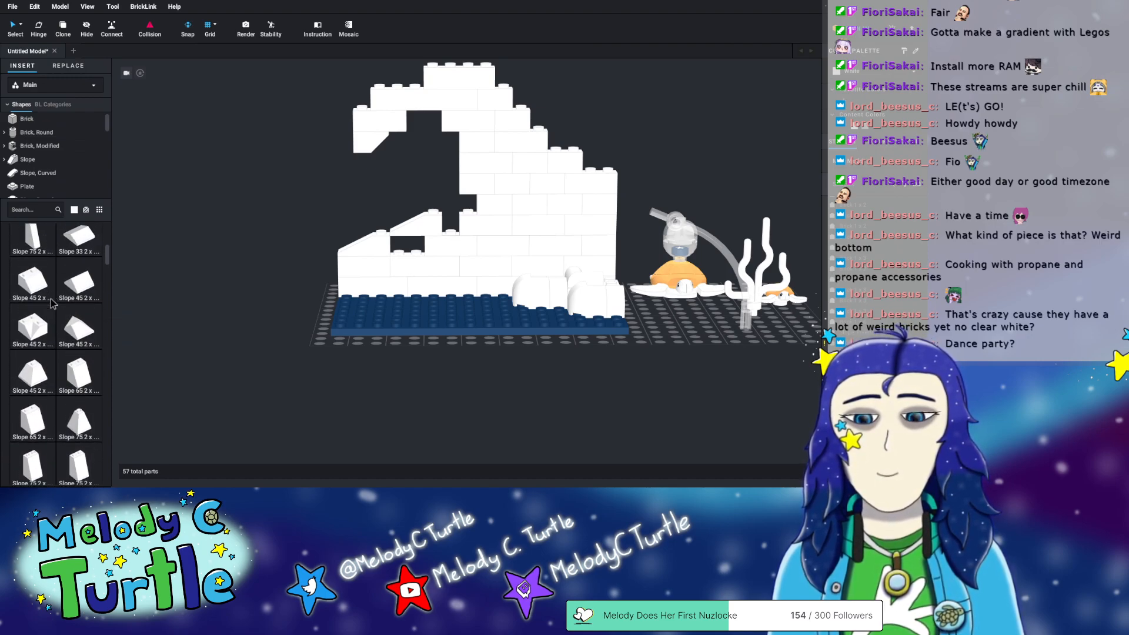
pyautogui.scroll(-4, 59, 294)
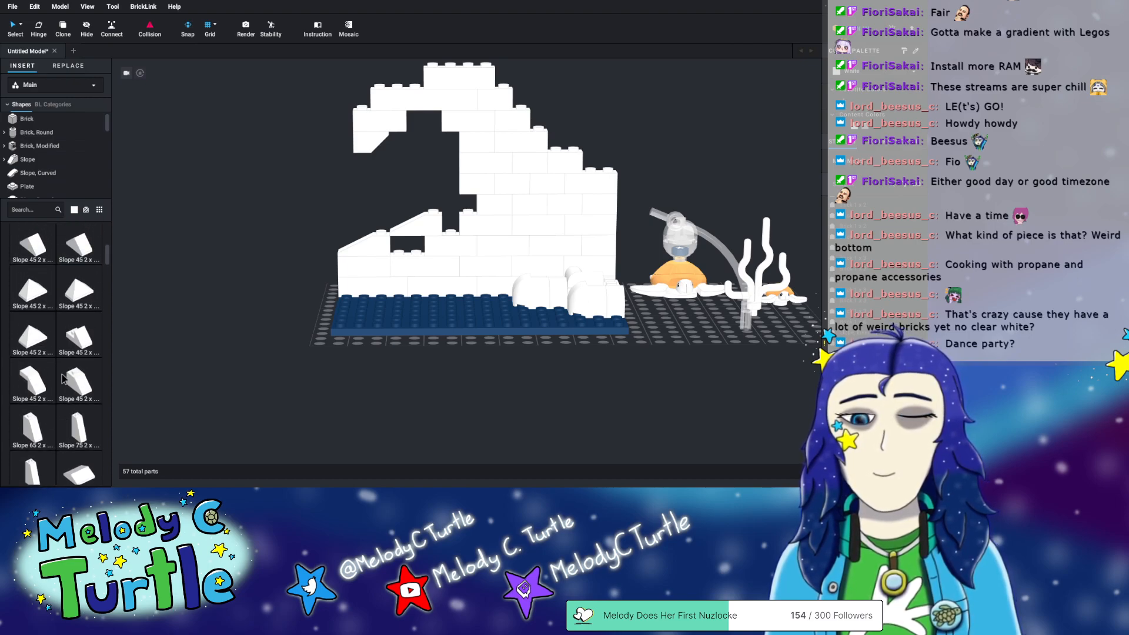
pyautogui.moveTo(63, 386); pyautogui.dragTo(449, 203)
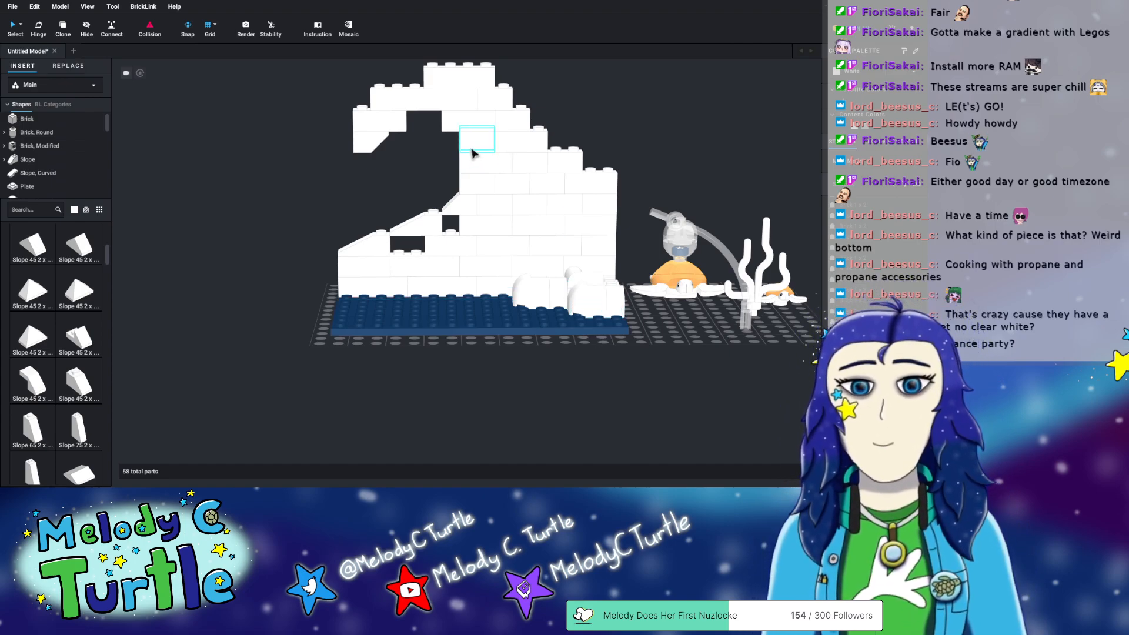
# - Replace the Brick 1 x 2 at the hollow's upper inner corner with a Slope, Inverted 45 2 x 1
pyautogui.click(472, 151)
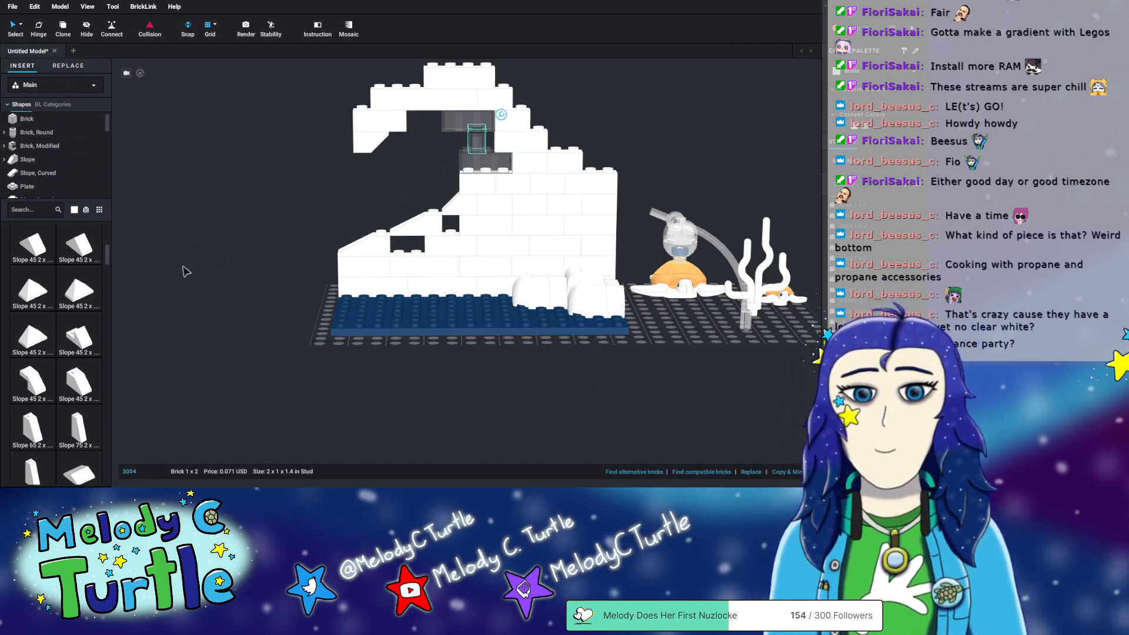
pyautogui.press('Right')
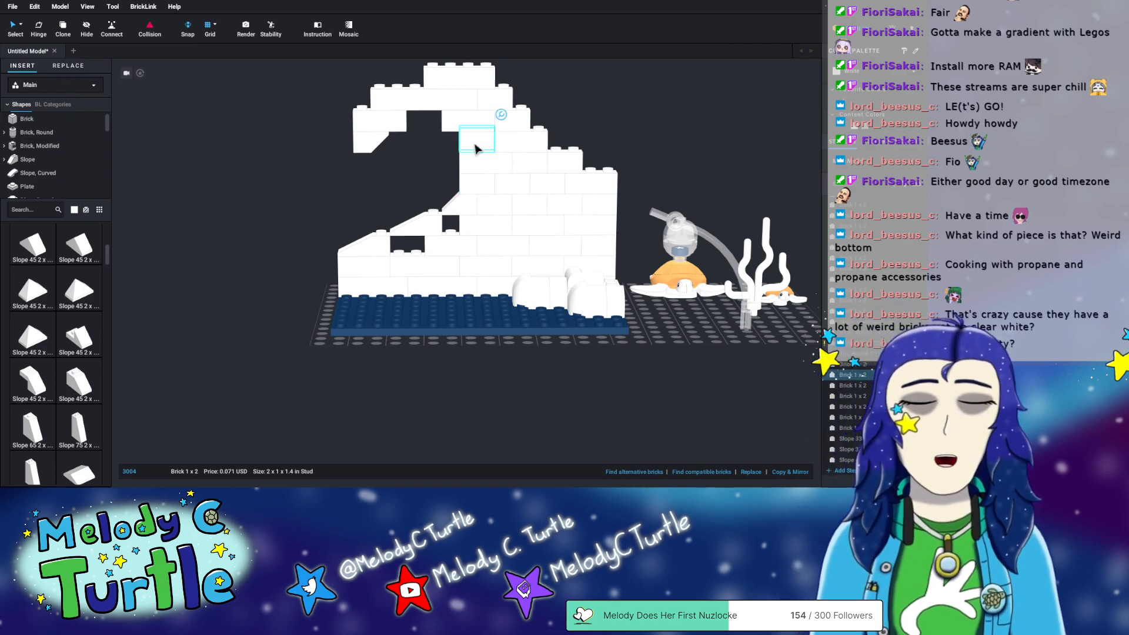
pyautogui.press('Delete')
pyautogui.scroll(-3, 52, 234)
pyautogui.click(4, 160)
pyautogui.click(42, 186)
pyautogui.click(28, 265)
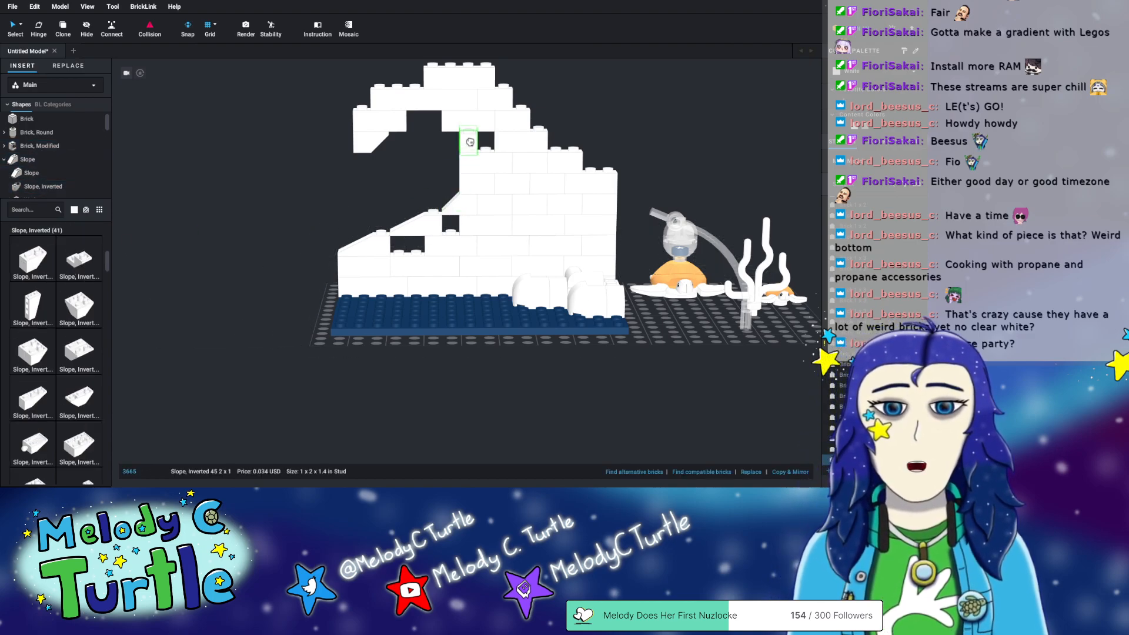
pyautogui.click(469, 141)
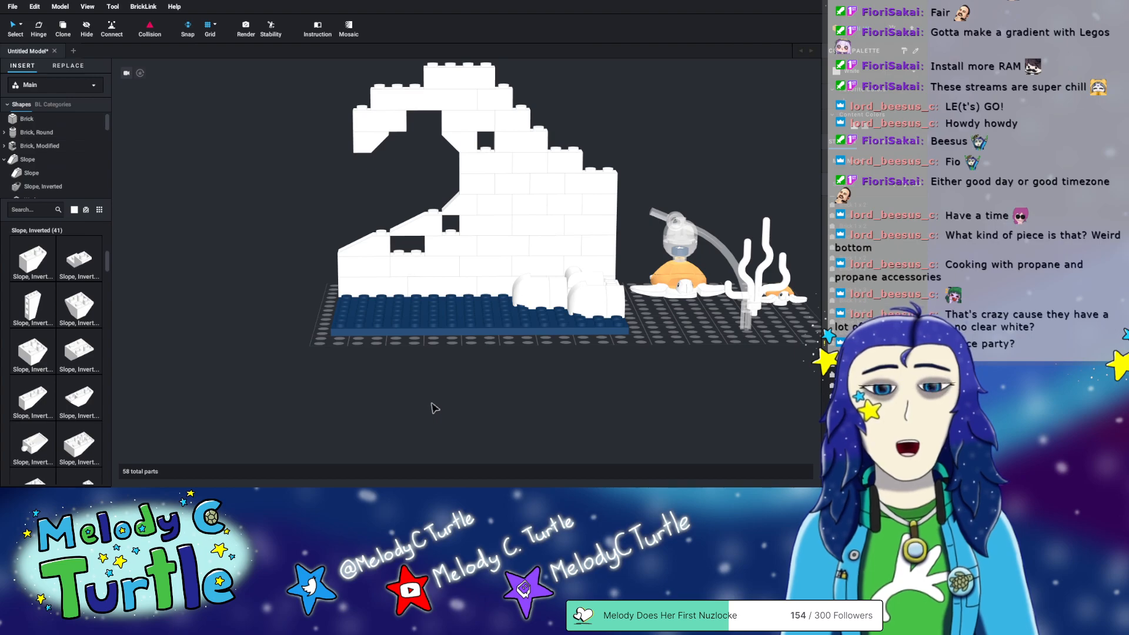
# - Replace the Brick 1 x 3 behind the second slope with a copied Brick 1 x 4 that fills the gap
pyautogui.click(489, 234)
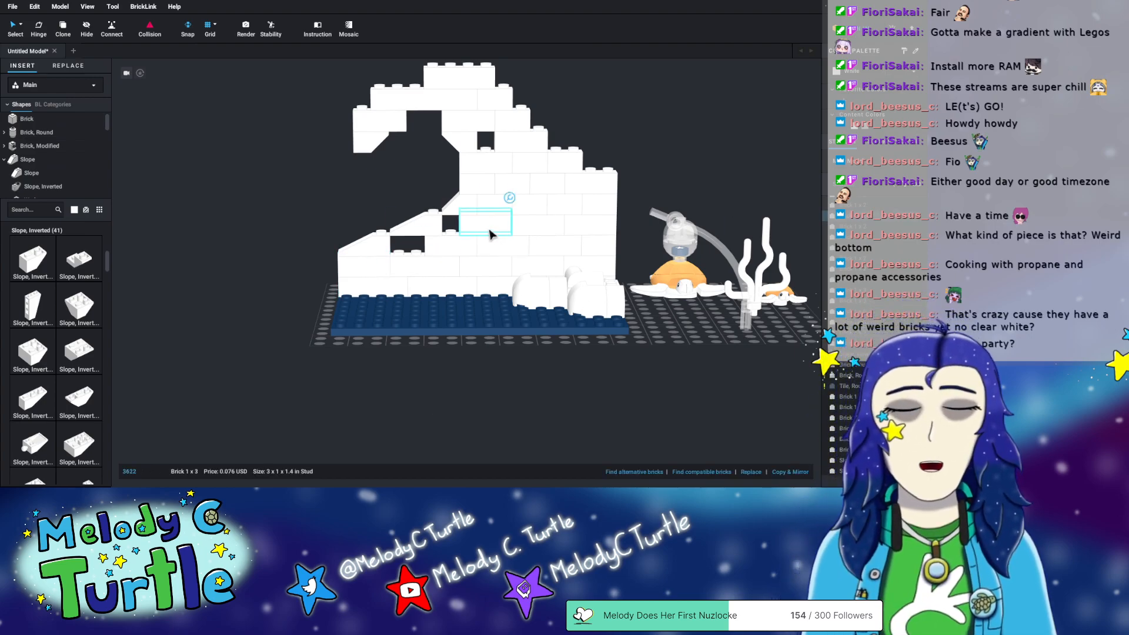
pyautogui.press('Delete')
pyautogui.click(449, 269)
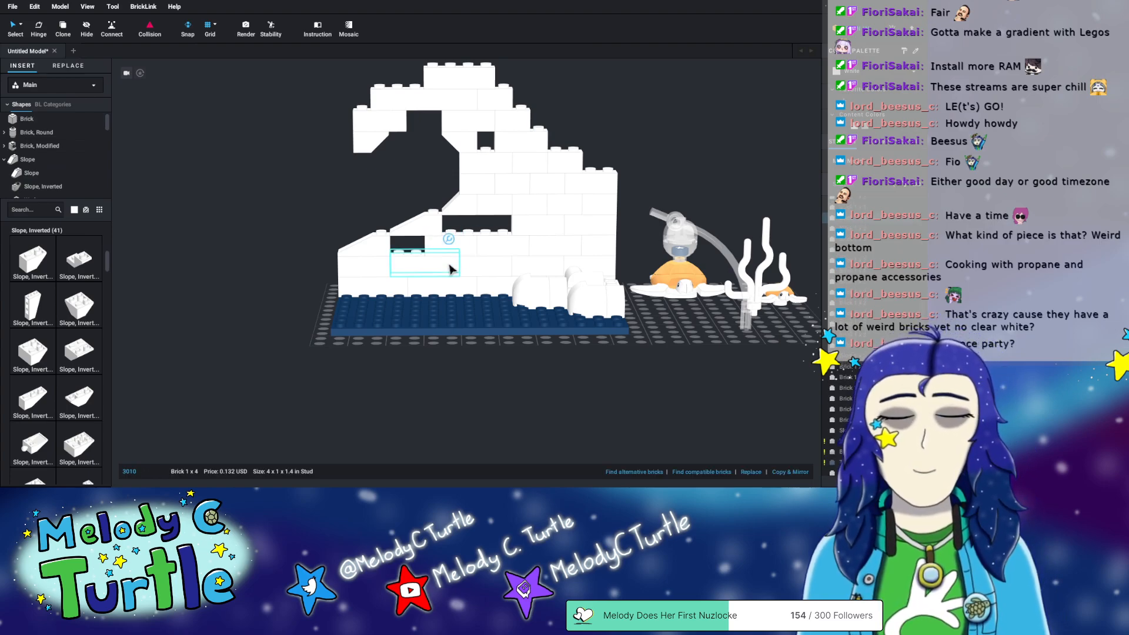
pyautogui.hotkey('ctrl', 'c')
pyautogui.hotkey('ctrl', 'v')
pyautogui.click(480, 232)
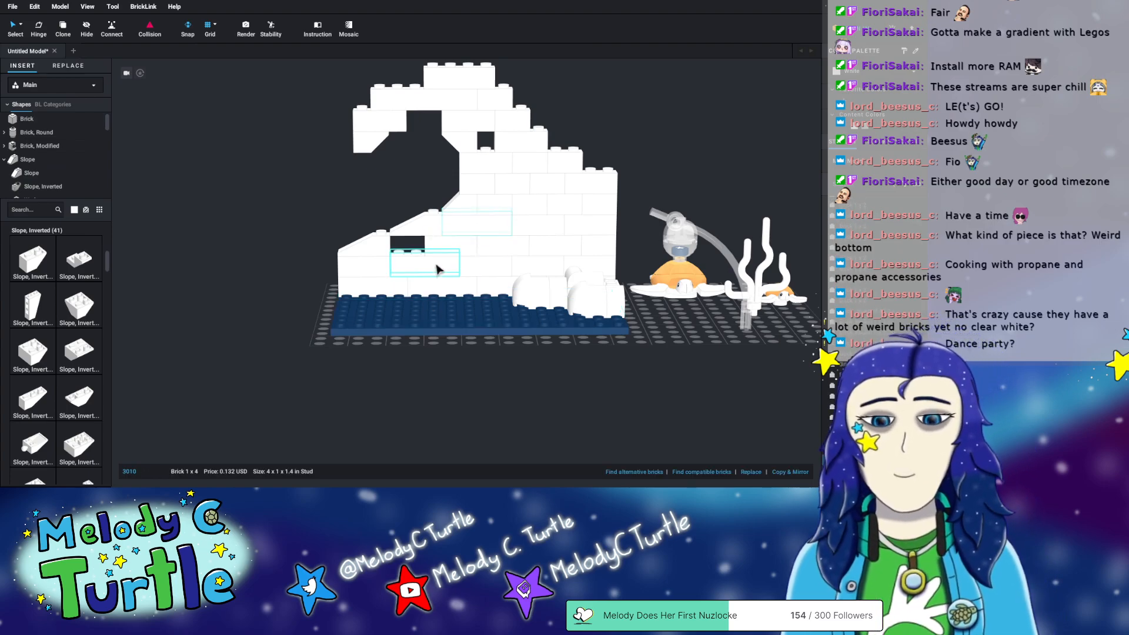
# - Copy a Brick 1 x 2 from the wall's stepped back edge into the gap behind the lowest slope
pyautogui.click(561, 167)
pyautogui.hotkey('ctrl', 'c')
pyautogui.hotkey('ctrl', 'v')
pyautogui.click(408, 244)
pyautogui.click(503, 394)
# - Replace the Brick 1 x 3 beside the one-stud hole near the wall's upper back edge with copied Brick 1 x 2s that close the gap
pyautogui.moveTo(537, 397)
pyautogui.mouseDown(button='right')
pyautogui.moveTo(552, 389)
pyautogui.moveTo(537, 404)
pyautogui.mouseUp(button='right')
pyautogui.click(527, 143)
pyautogui.moveTo(523, 143); pyautogui.dragTo(534, 142)
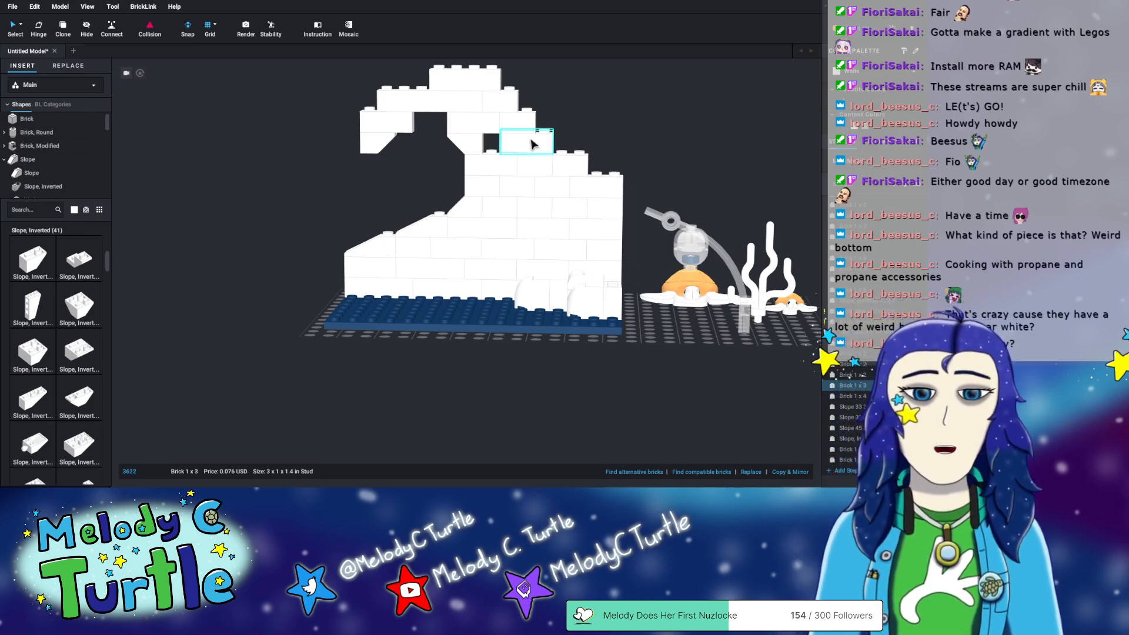
pyautogui.press('Delete')
pyautogui.moveTo(528, 125); pyautogui.dragTo(536, 151)
pyautogui.click(488, 371)
pyautogui.moveTo(488, 371)
pyautogui.mouseDown(button='right')
pyautogui.moveTo(497, 378)
pyautogui.moveTo(483, 365)
pyautogui.moveTo(494, 371)
pyautogui.moveTo(485, 376)
pyautogui.mouseUp(button='right')
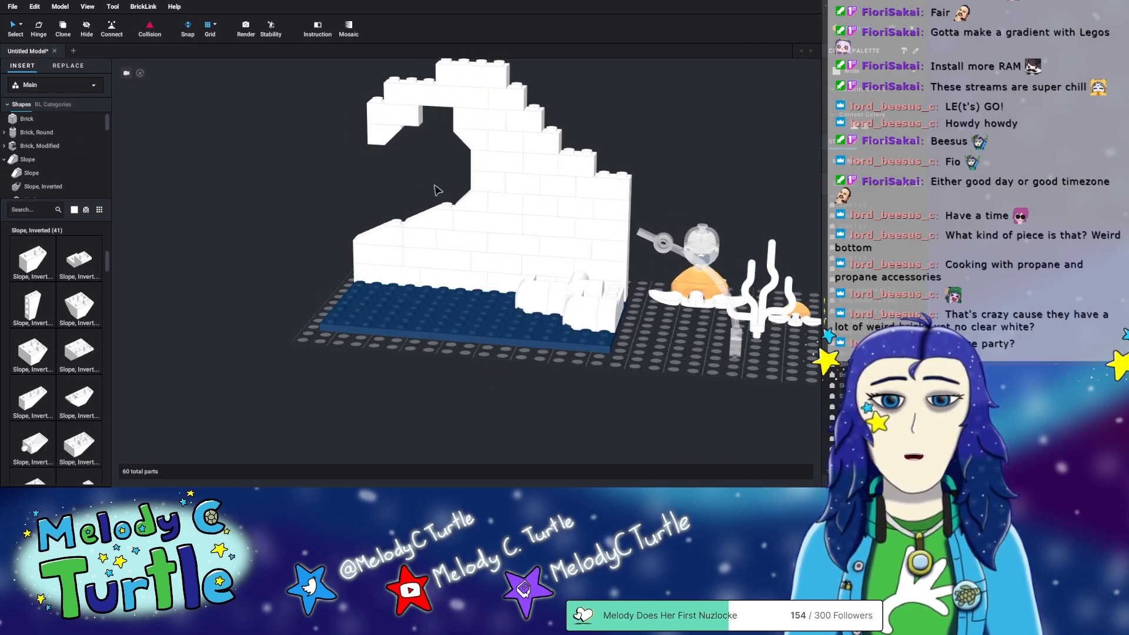
# - Examine the wave wall's curl and stepped outline from the front and the back
pyautogui.moveTo(341, 324); pyautogui.dragTo(335, 322, button='right')
pyautogui.click(349, 328)
pyautogui.click(408, 359)
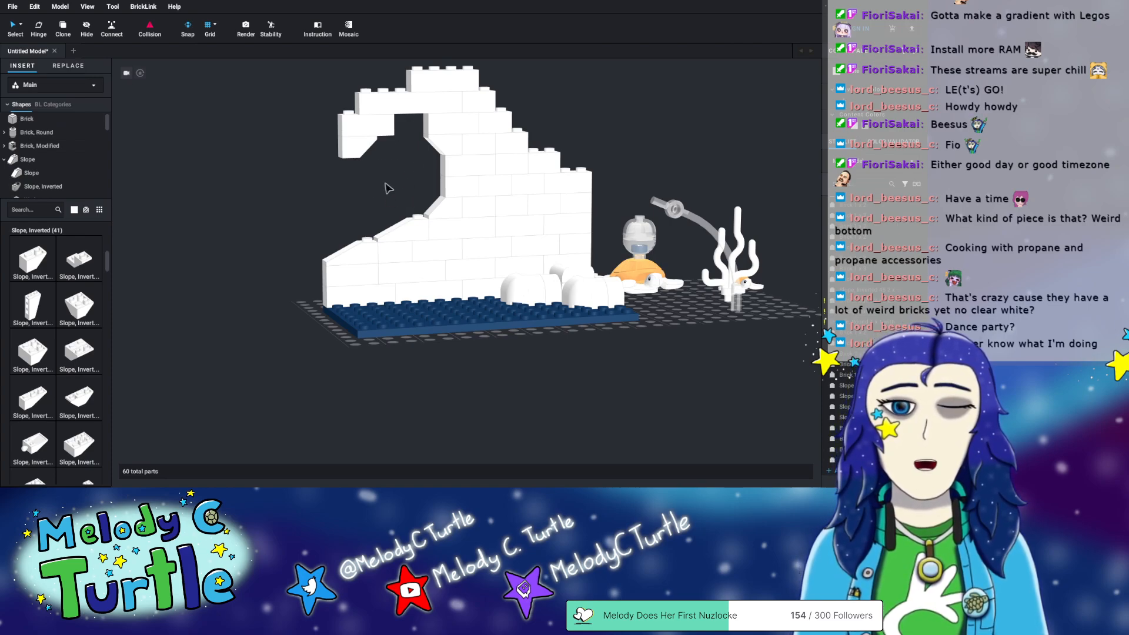
pyautogui.moveTo(650, 133)
pyautogui.mouseDown(button='right')
pyautogui.moveTo(622, 129)
pyautogui.moveTo(644, 132)
pyautogui.mouseUp(button='right')
pyautogui.moveTo(376, 177); pyautogui.dragTo(409, 201, button='middle')
pyautogui.moveTo(398, 221); pyautogui.dragTo(297, 217, button='right')
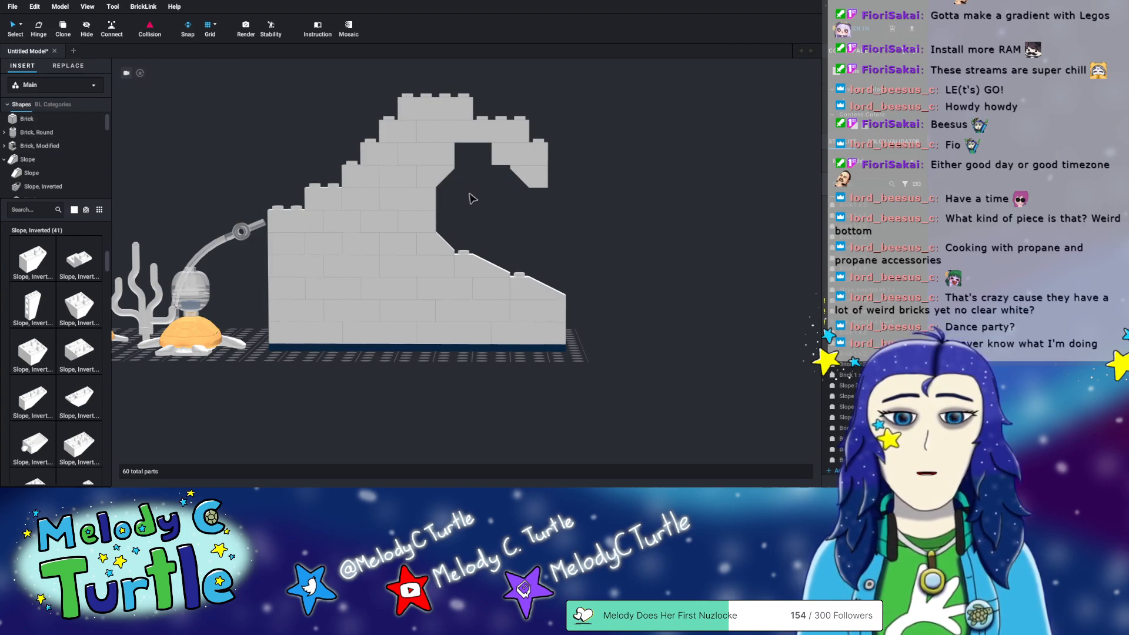
pyautogui.moveTo(616, 239); pyautogui.dragTo(528, 241, button='right')
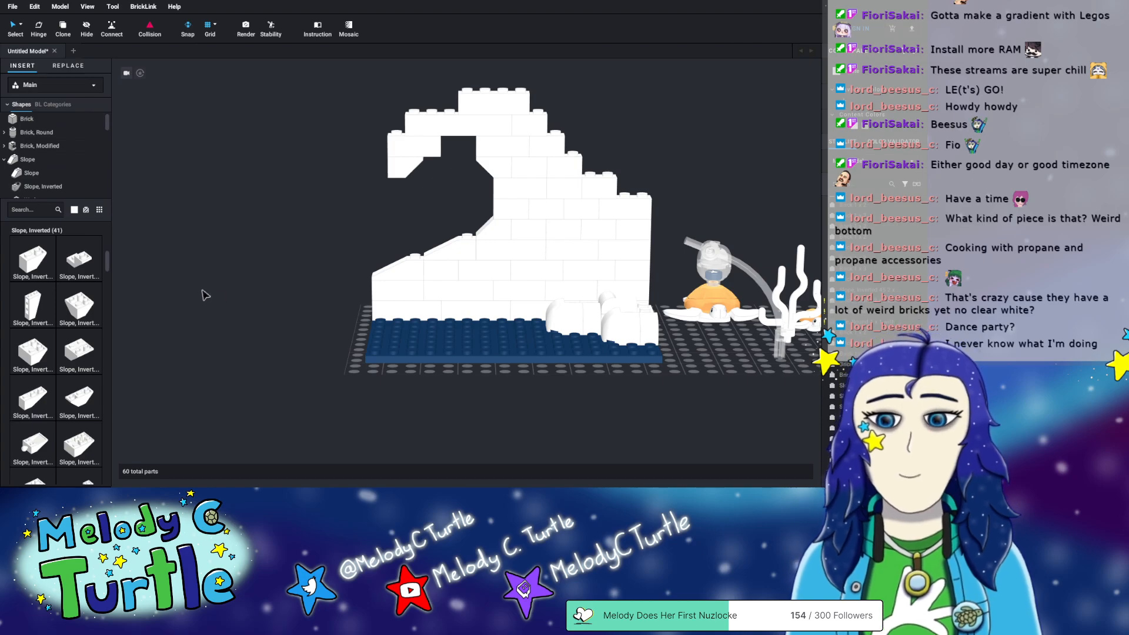
pyautogui.moveTo(306, 331); pyautogui.dragTo(321, 359, button='right')
pyautogui.moveTo(433, 391); pyautogui.dragTo(546, 419, button='right')
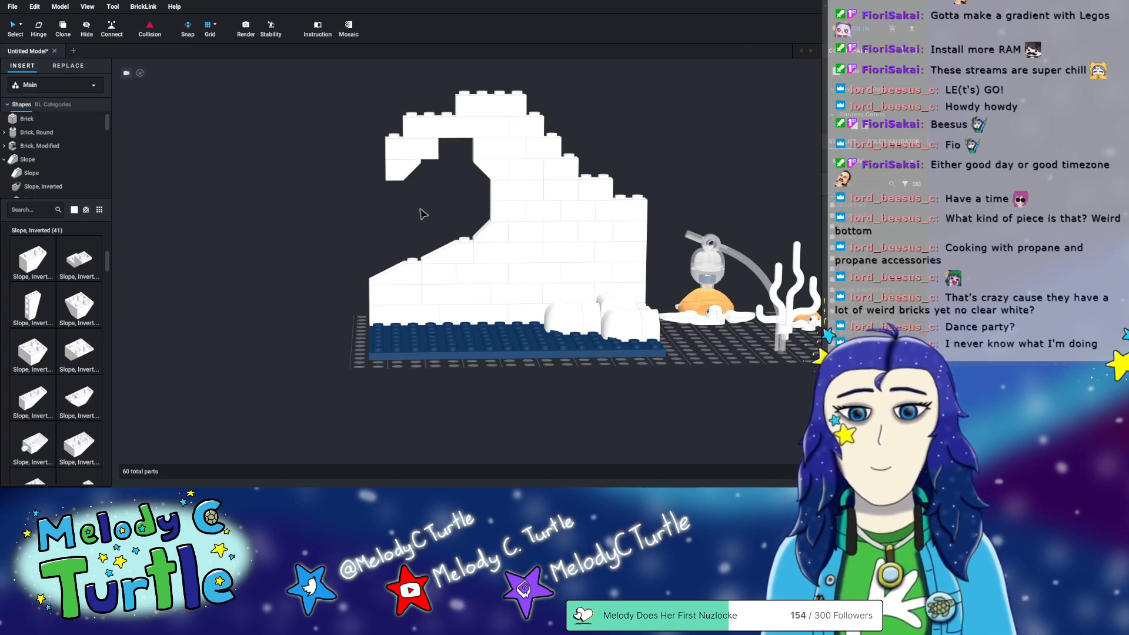
# - Replace the Brick 1 x 3 above the curl's hanging tip with a Slope, Inverted 45 2 x 1
pyautogui.click(432, 154)
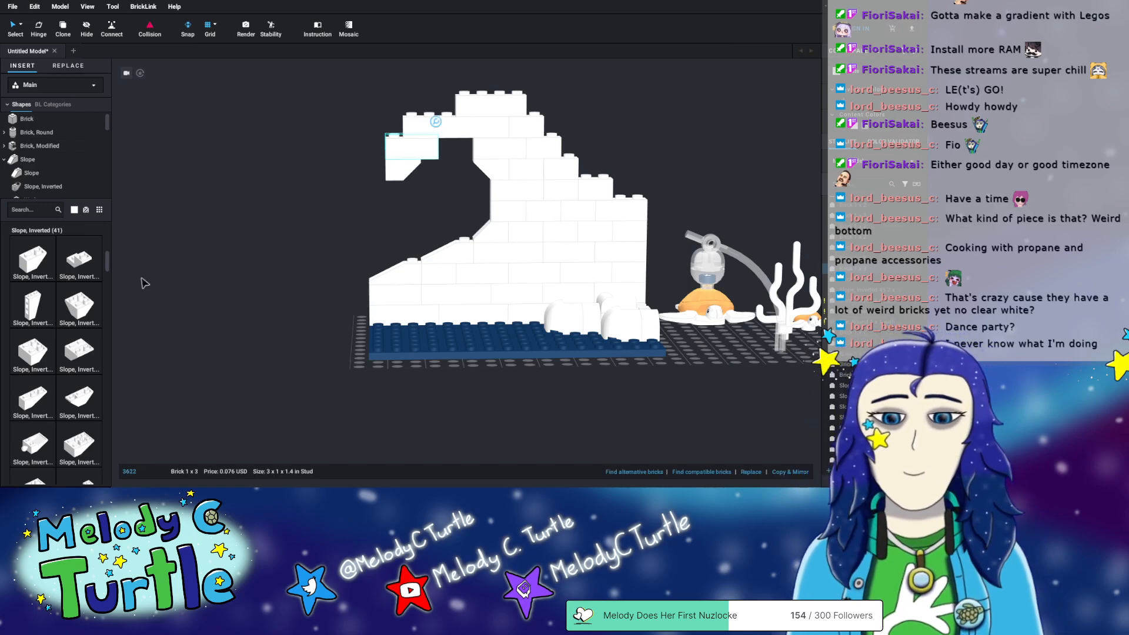
pyautogui.click(34, 266)
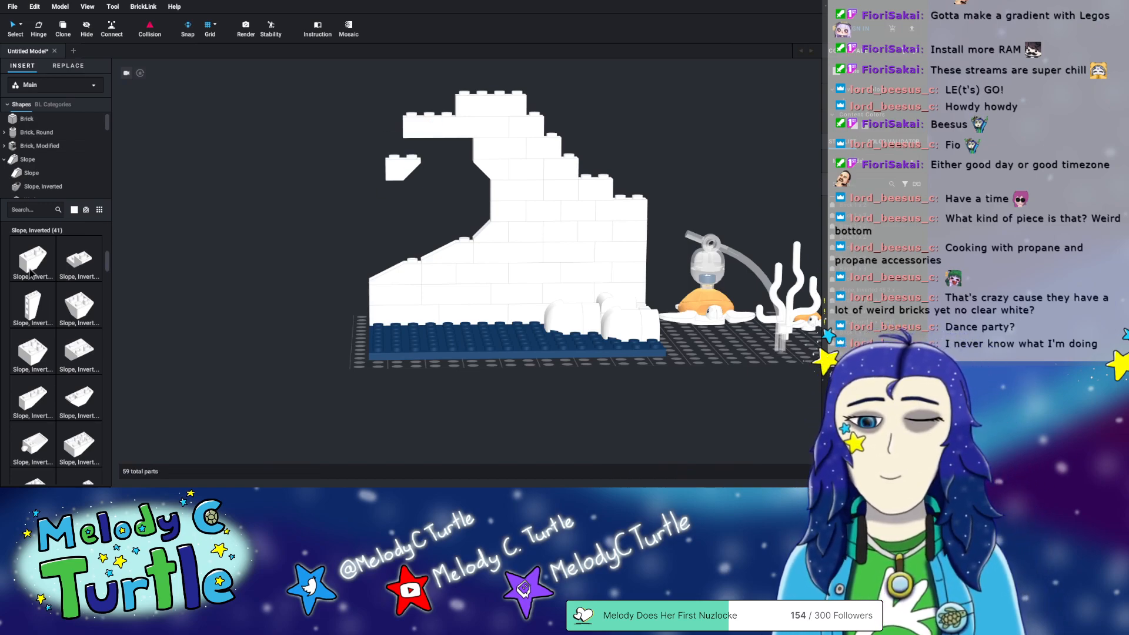
pyautogui.click(423, 144)
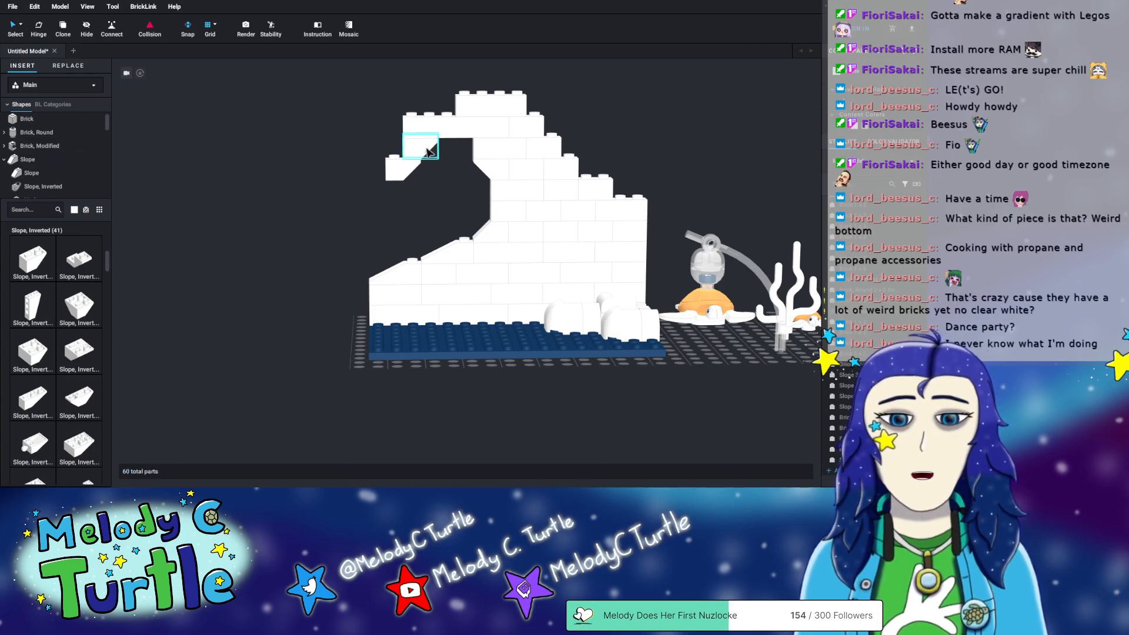
# - Replace the three-stud brick at the hollow's inner top corner with a Slope, Inverted 45 2 x 1 facing the curl's slope
pyautogui.click(485, 155)
pyautogui.press('Delete')
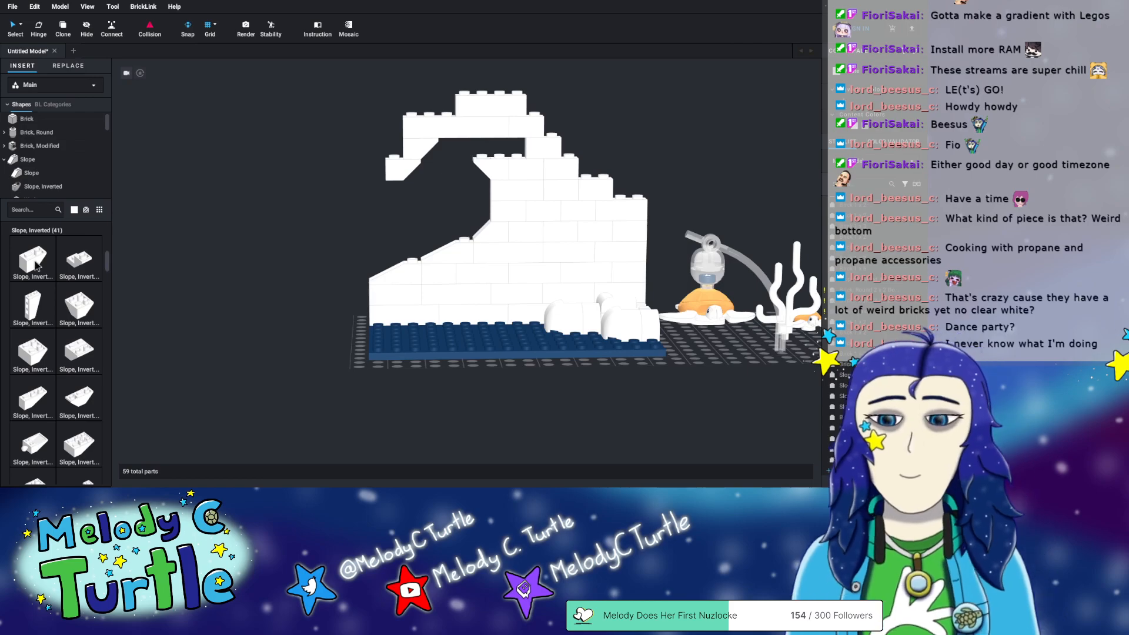
pyautogui.click(33, 266)
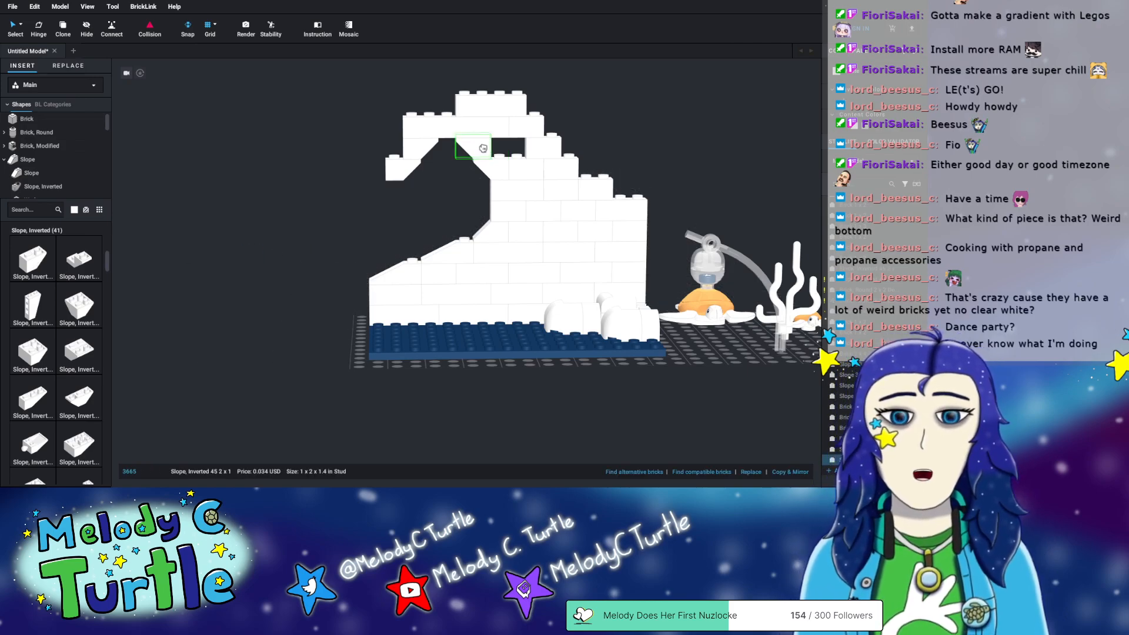
pyautogui.click(482, 148)
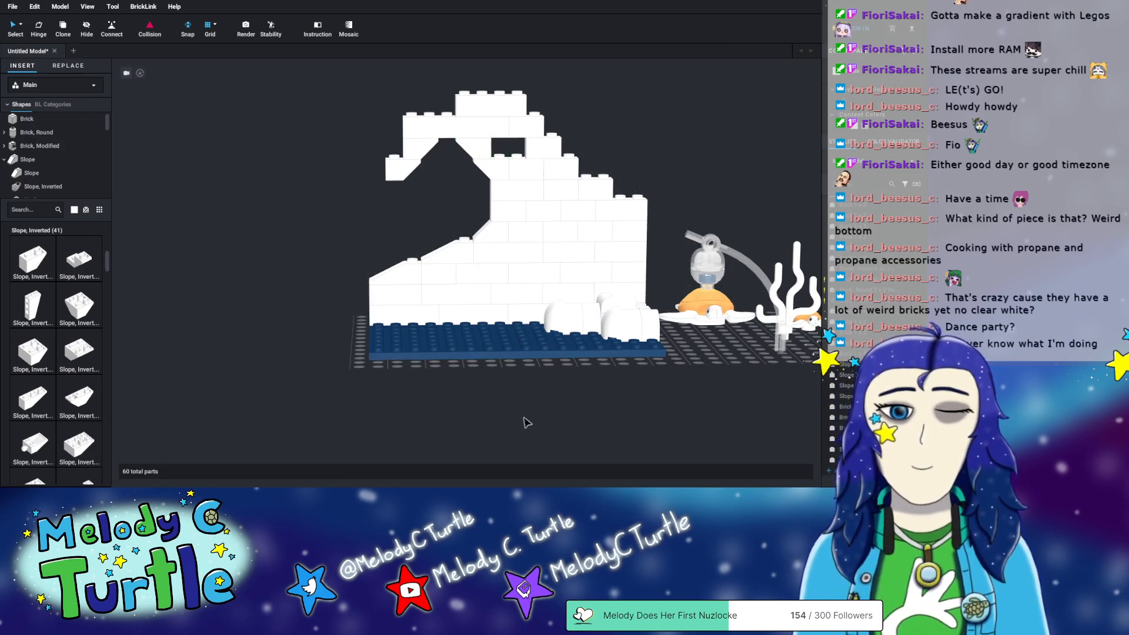
pyautogui.moveTo(459, 190); pyautogui.dragTo(425, 217, button='right')
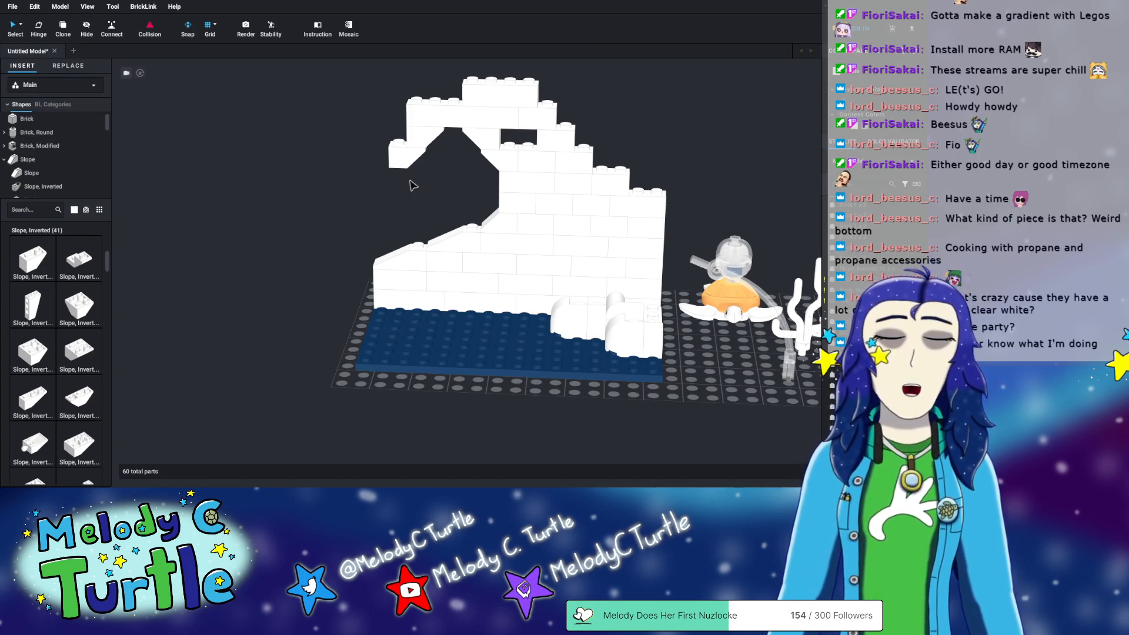
pyautogui.moveTo(414, 184); pyautogui.dragTo(430, 215, button='right')
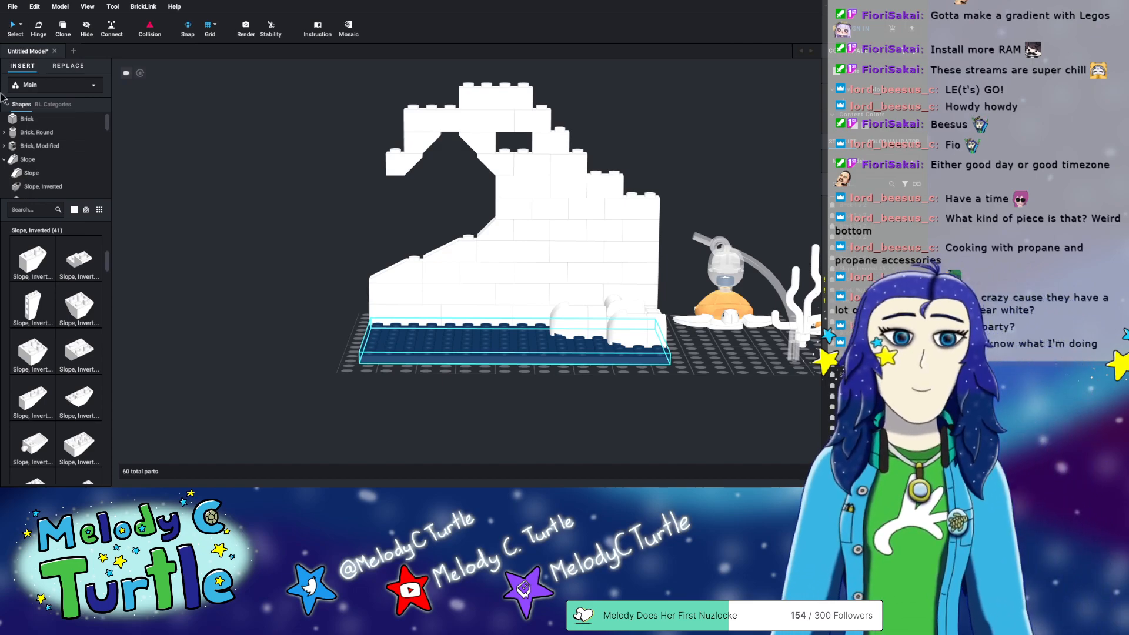
pyautogui.press('Escape')
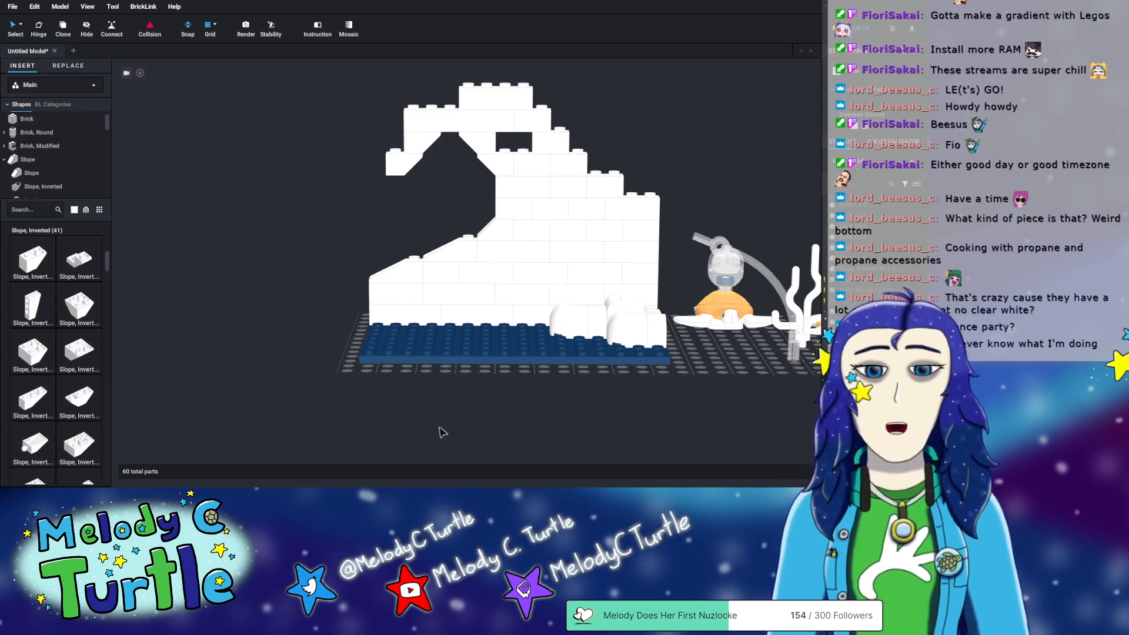
pyautogui.moveTo(273, 279); pyautogui.dragTo(300, 274, button='right')
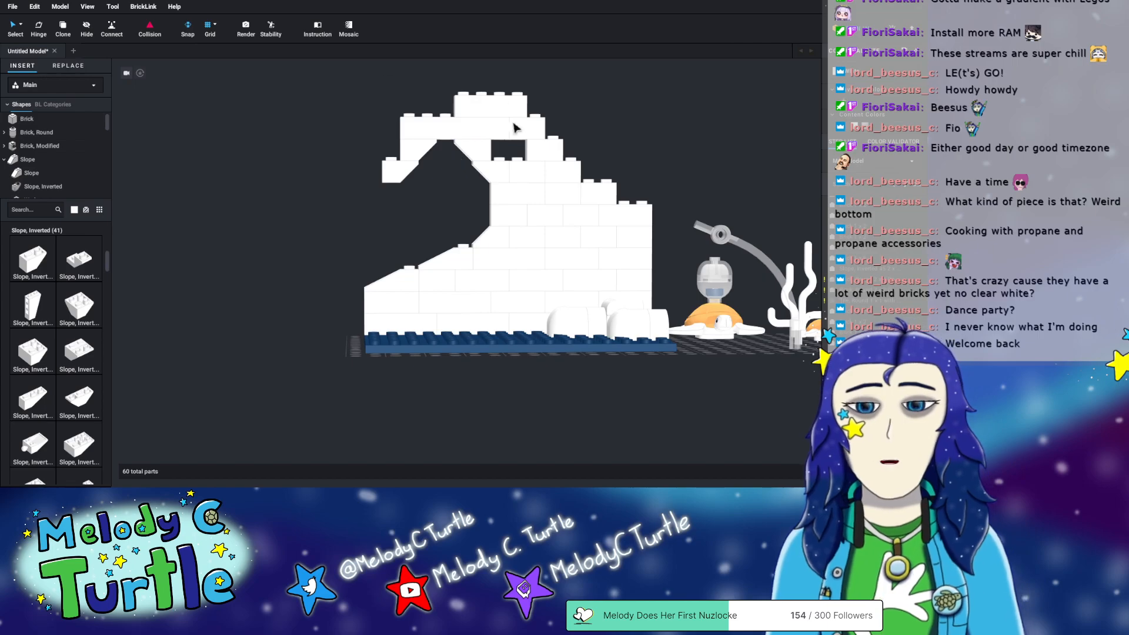
# - Find a Bracket 1 x 1 - 1 x 1 and place it on the curl's arm beside the crest's top brick, facing the wall's back
pyautogui.moveTo(617, 100); pyautogui.dragTo(539, 125, button='right')
pyautogui.click(32, 211)
pyautogui.write('bracket')
pyautogui.click(34, 259)
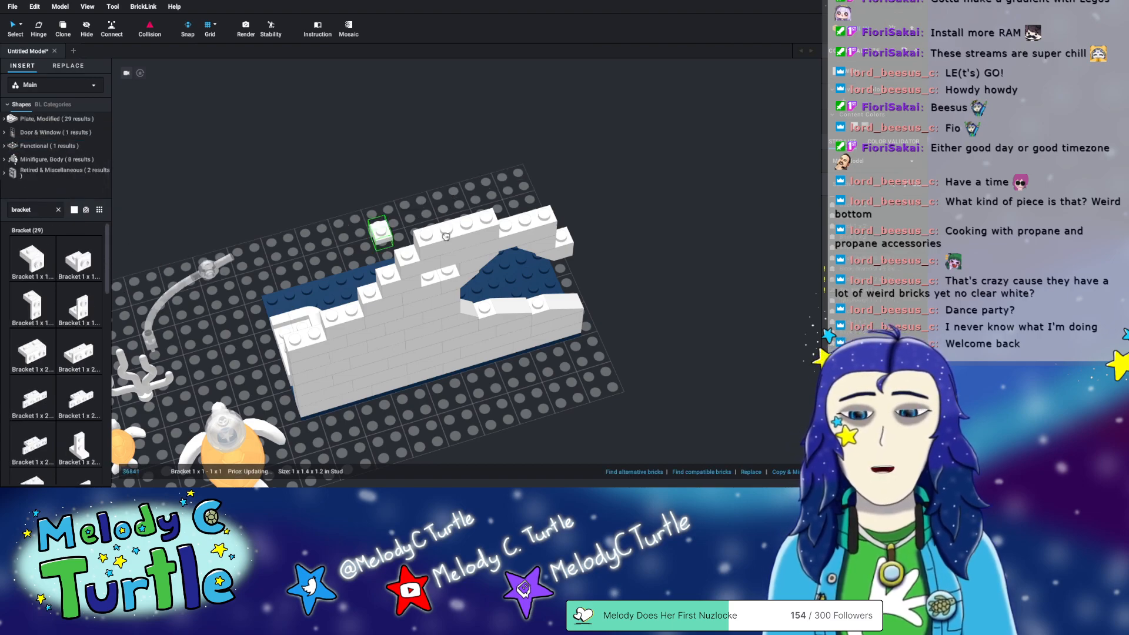
pyautogui.click(512, 232)
pyautogui.press('Escape')
pyautogui.moveTo(676, 259); pyautogui.dragTo(660, 232, button='right')
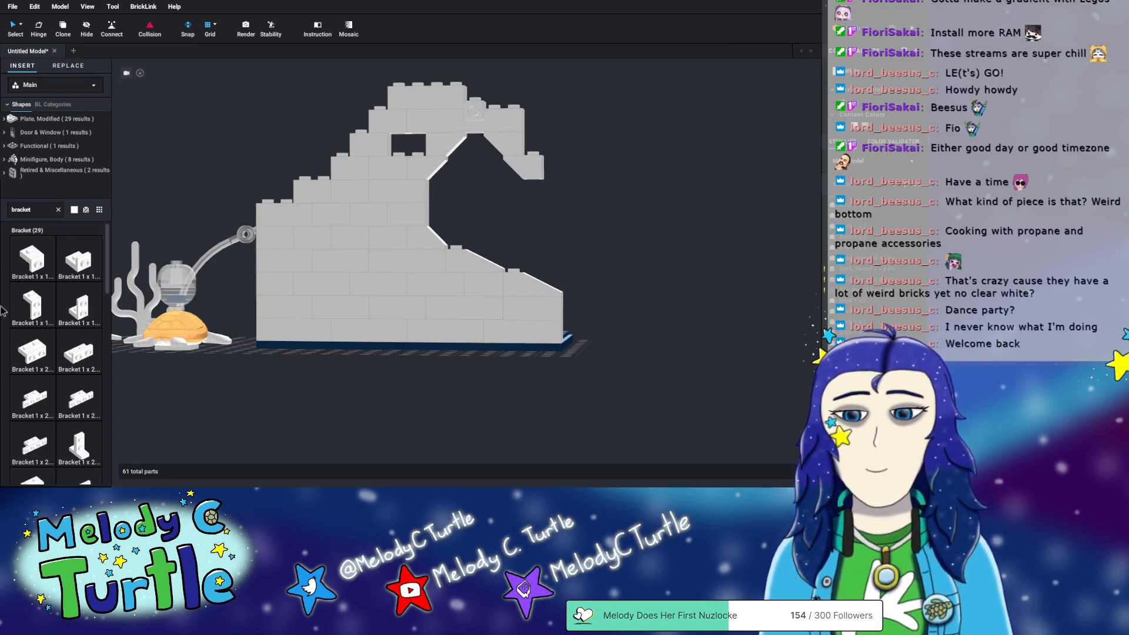
pyautogui.click(58, 210)
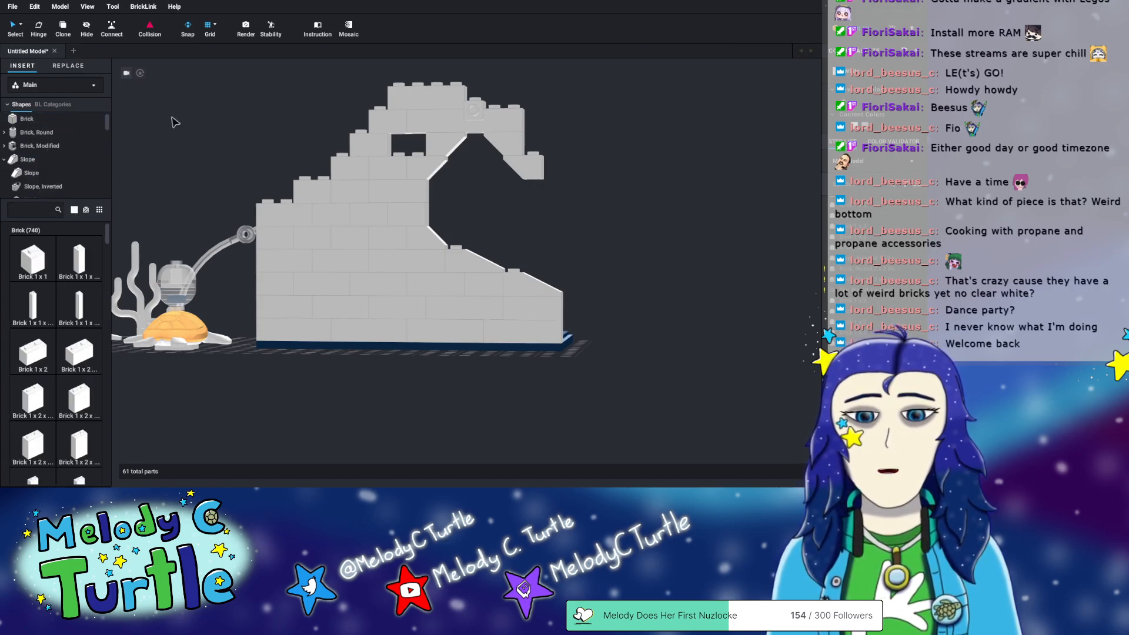
# - Run the stability check on the model and close it
pyautogui.click(269, 29)
pyautogui.moveTo(285, 112)
pyautogui.mouseDown(button='right')
pyautogui.moveTo(267, 126)
pyautogui.moveTo(281, 108)
pyautogui.moveTo(280, 119)
pyautogui.mouseUp(button='right')
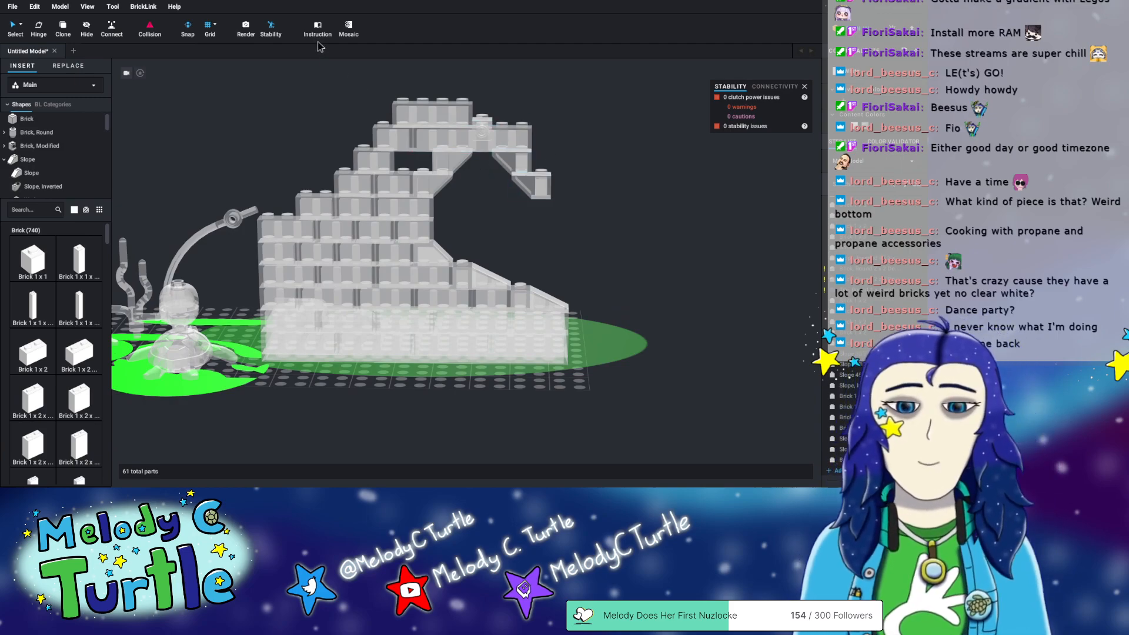
pyautogui.click(271, 29)
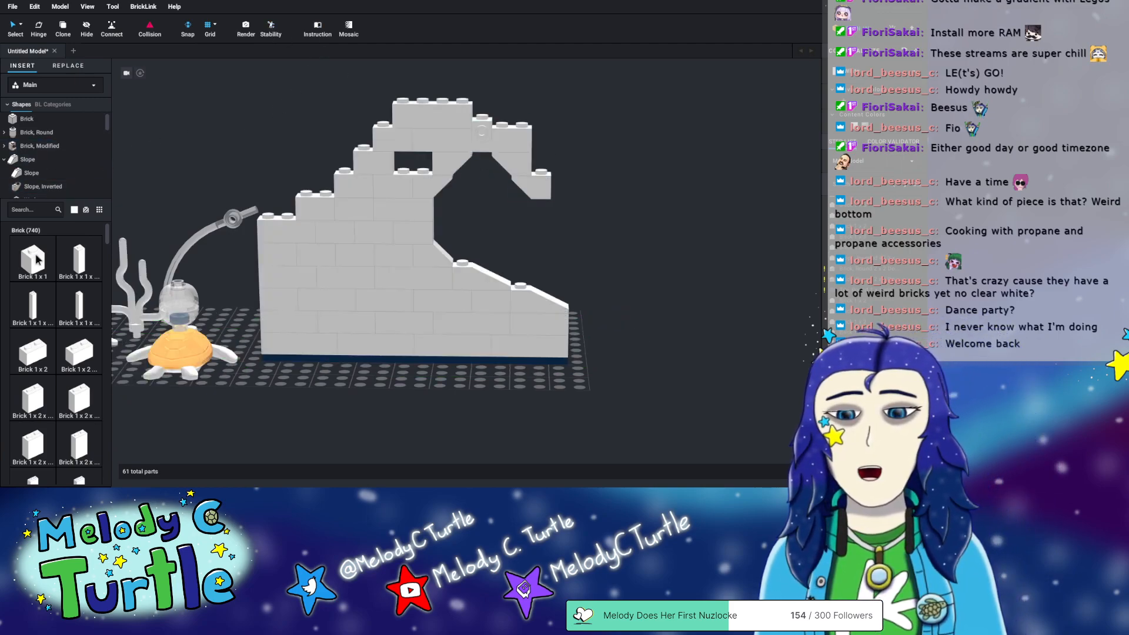
# - Attach a vertical Plate 1 x 6 to the bracket on the wall's back so it hangs down into the wave's hollow
pyautogui.scroll(-5, 30, 170)
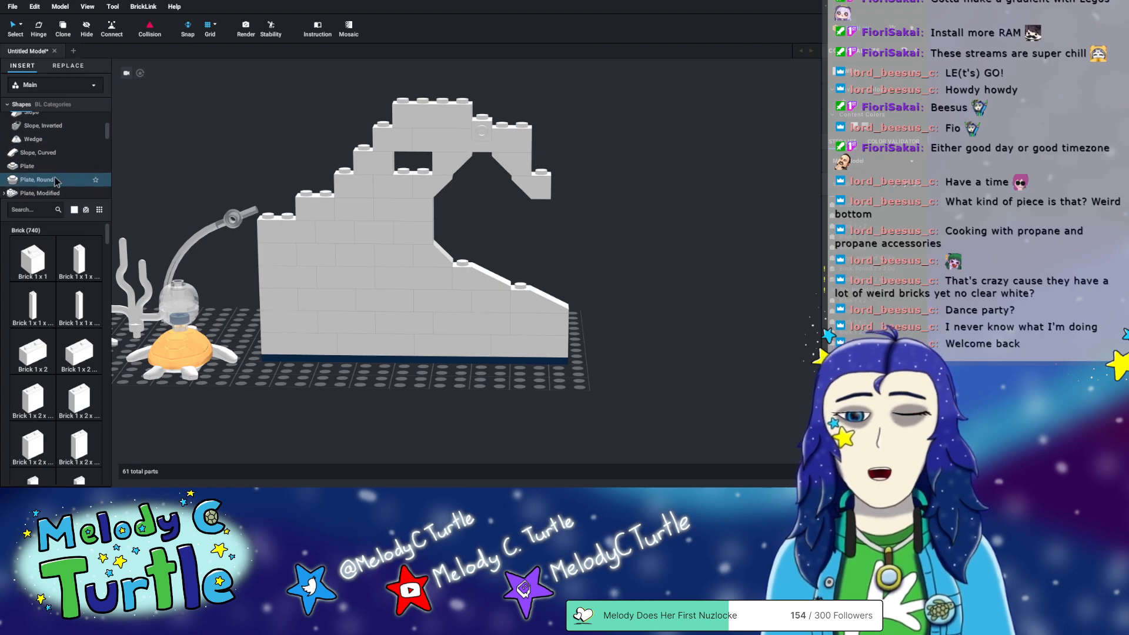
pyautogui.click(27, 152)
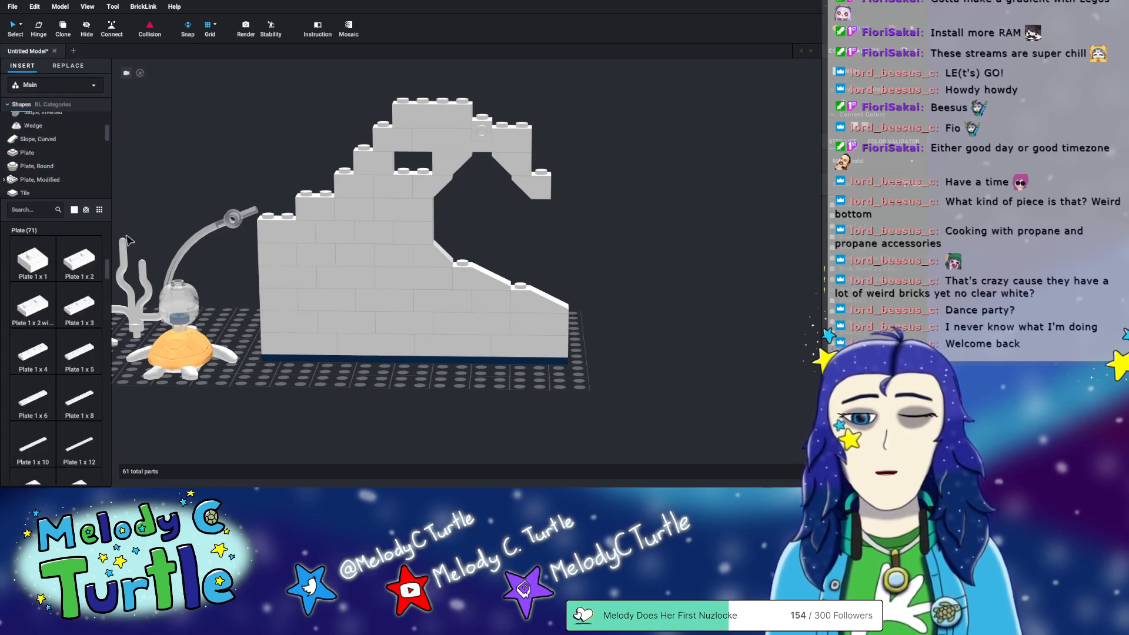
pyautogui.scroll(-2, 45, 344)
pyautogui.click(29, 326)
pyautogui.press('Right')
pyautogui.press('Down')
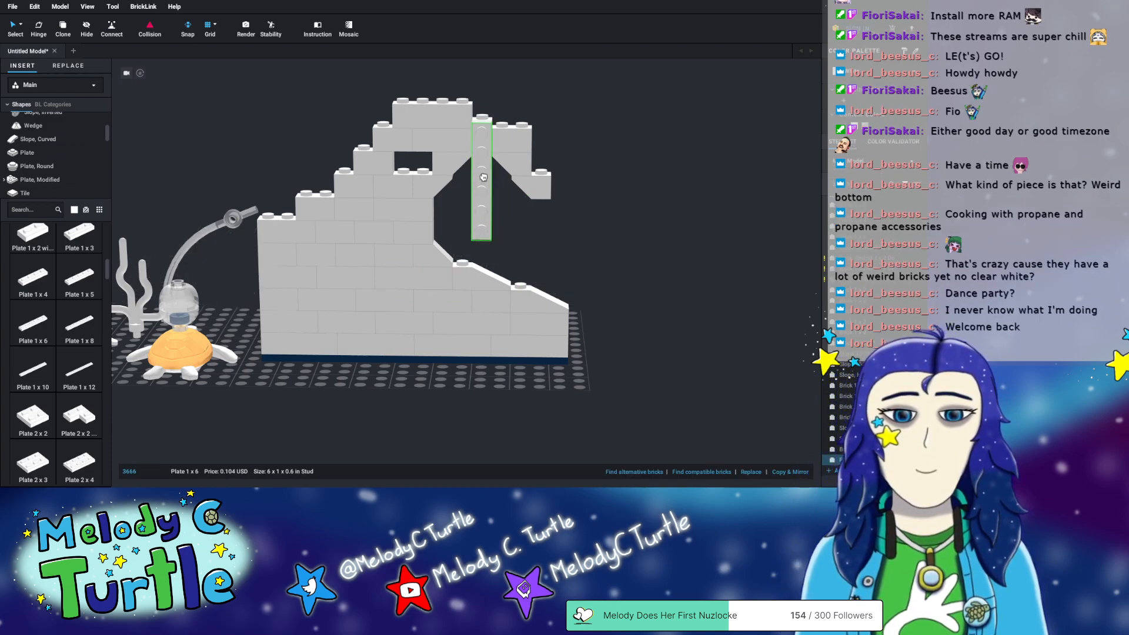
pyautogui.click(484, 168)
pyautogui.moveTo(578, 245); pyautogui.dragTo(494, 238, button='right')
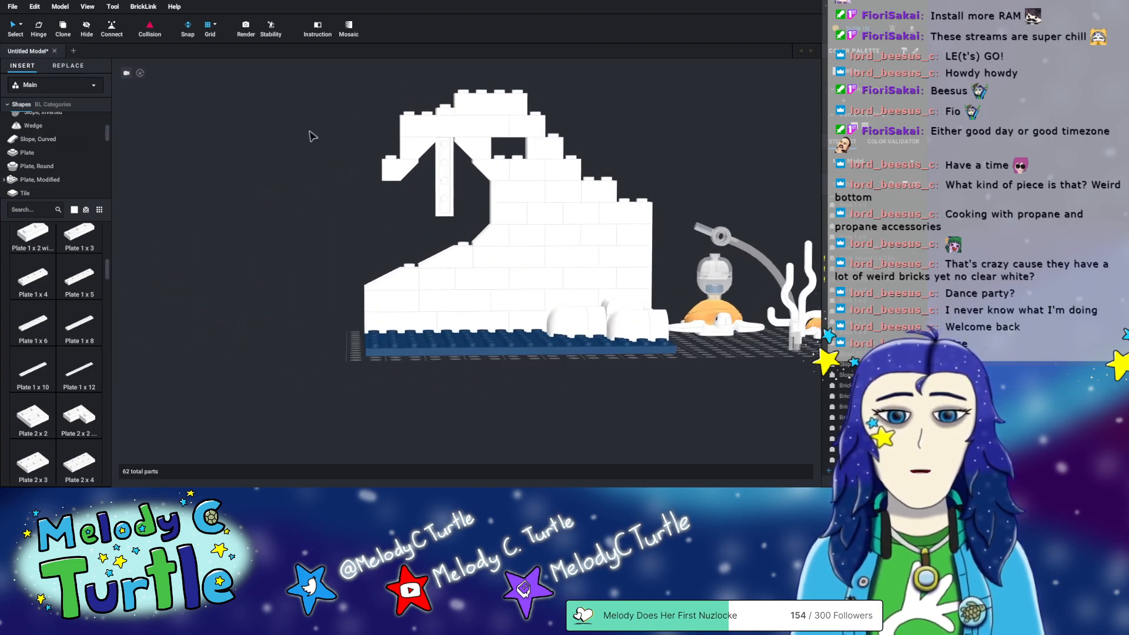
# - Search the parts library for "dish" and locate the Dish category
pyautogui.click(26, 206)
pyautogui.write('dish')
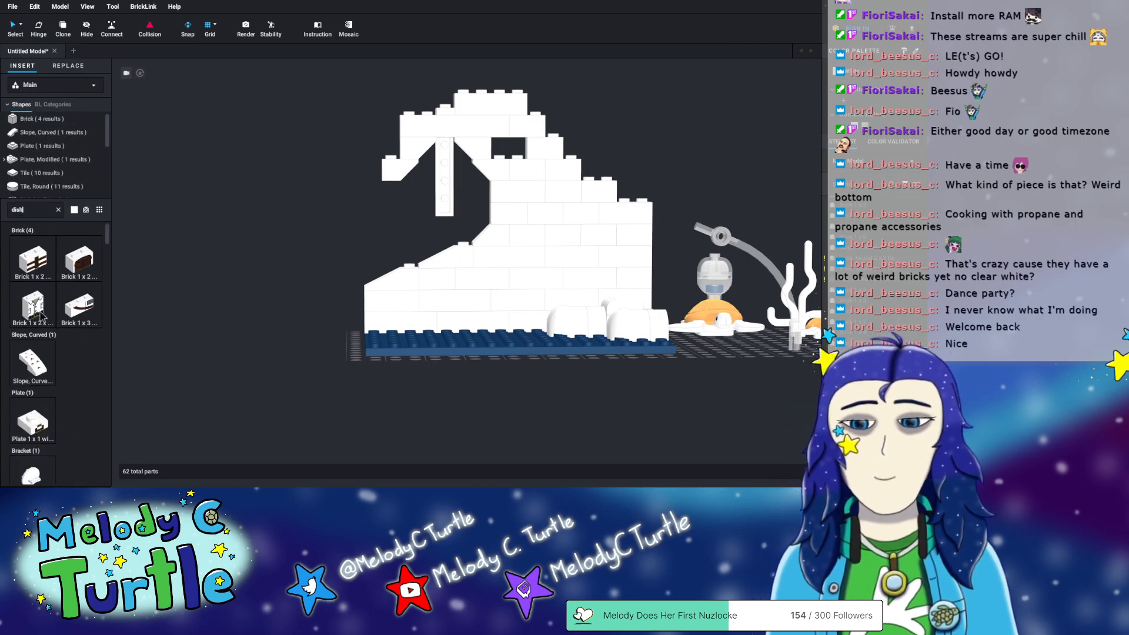
pyautogui.scroll(-15, 42, 315)
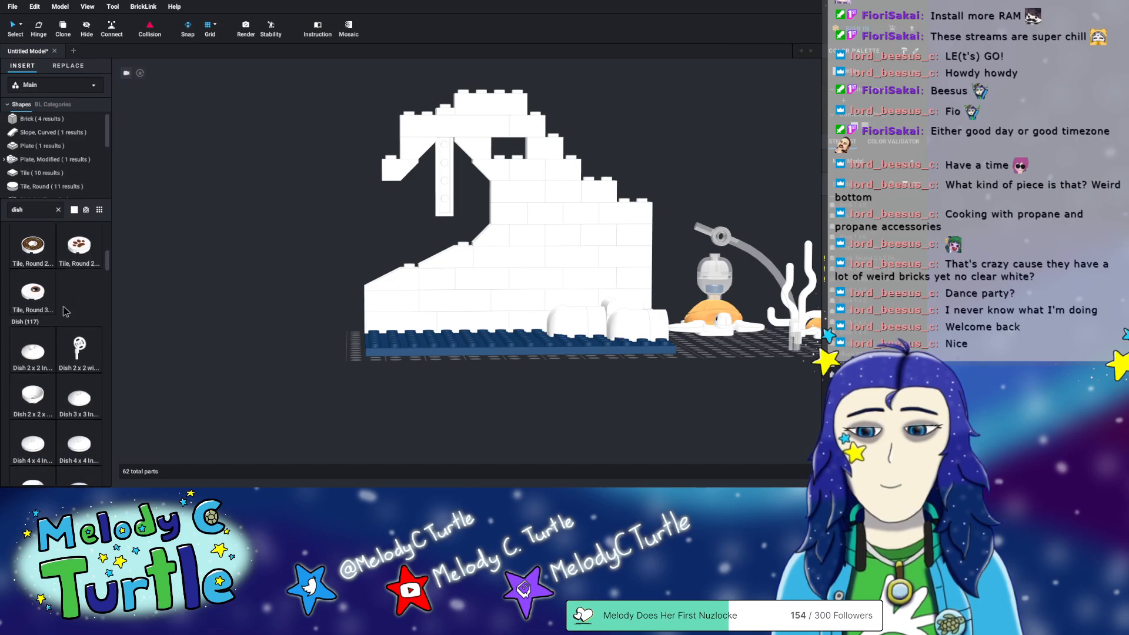
pyautogui.scroll(-3, 24, 305)
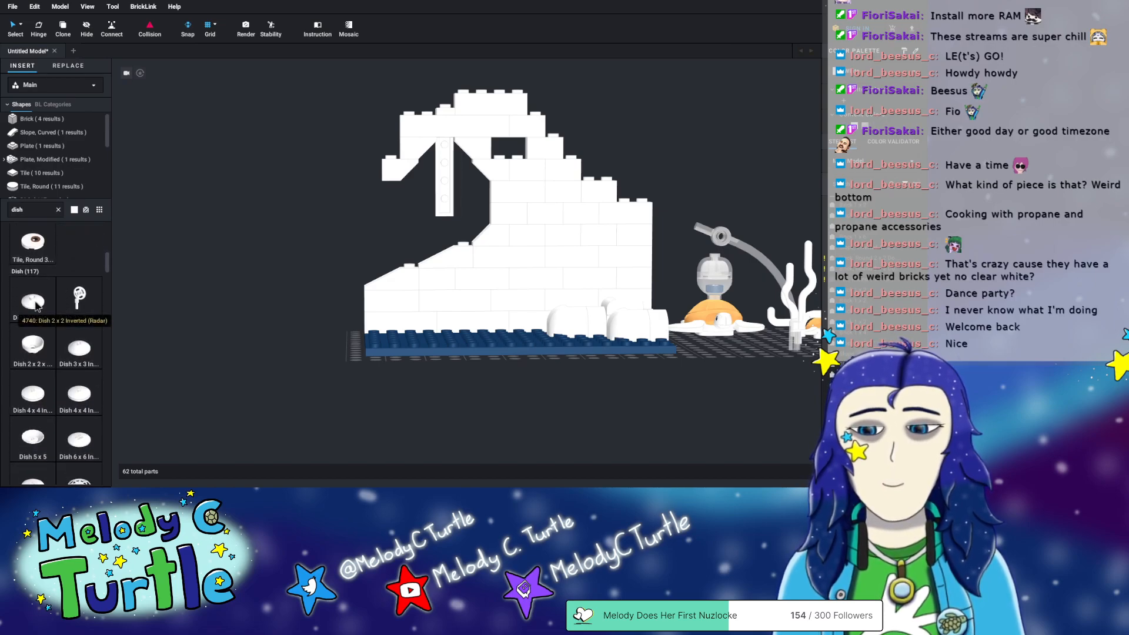
pyautogui.moveTo(36, 304); pyautogui.dragTo(316, 360)
pyautogui.click(321, 347)
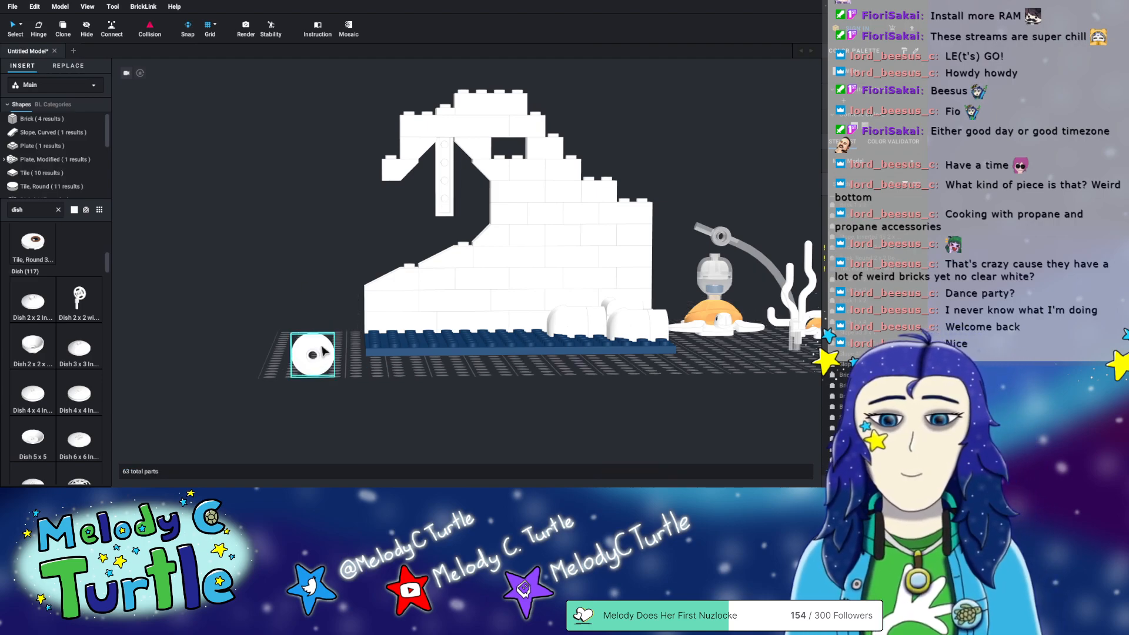
pyautogui.press('Delete')
# - Mount an inverted 3 x 3 dish upright on the front of the hanging plate's lower end, inside the wave's hollow
pyautogui.scroll(-1, 39, 353)
pyautogui.moveTo(79, 327); pyautogui.dragTo(447, 203)
pyautogui.press('Down')
pyautogui.moveTo(408, 371); pyautogui.dragTo(431, 202, button='right')
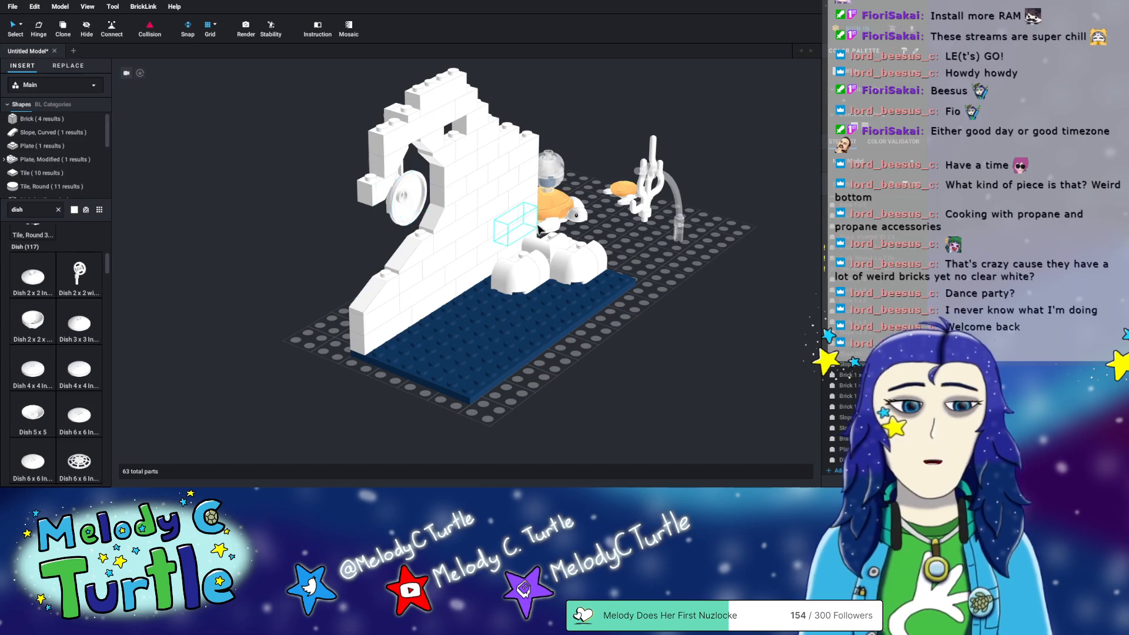
pyautogui.moveTo(237, 232); pyautogui.dragTo(424, 212, button='right')
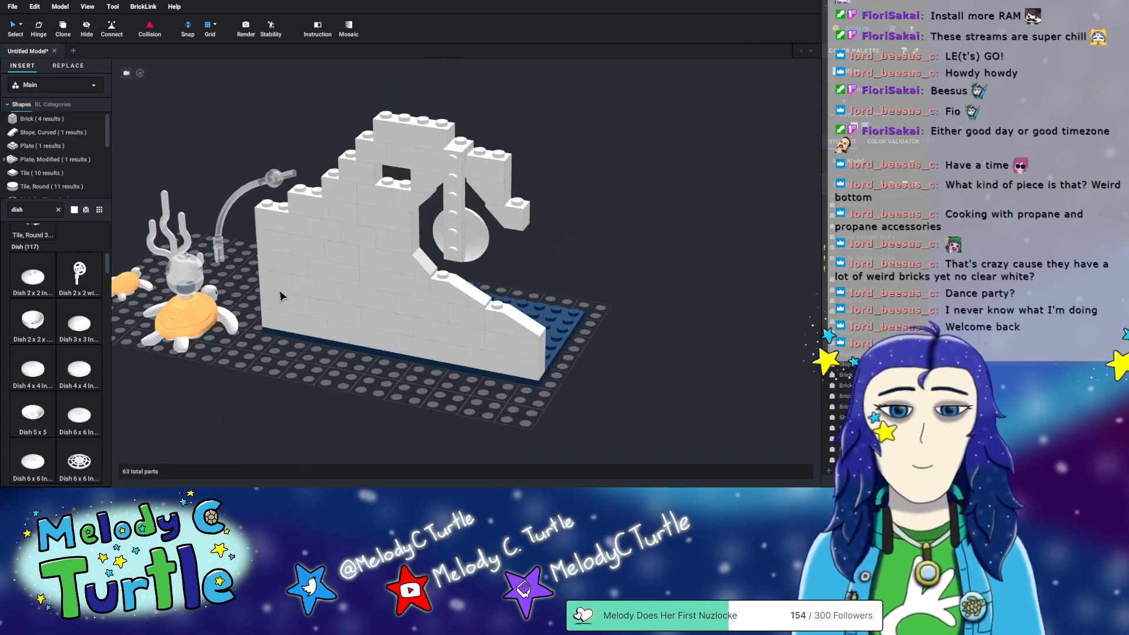
# - Recolour the hanging Plate 1 x 6 behind the dish to a translucent grey tone
pyautogui.click(453, 207)
pyautogui.click(570, 239)
pyautogui.moveTo(675, 200); pyautogui.dragTo(607, 198, button='right')
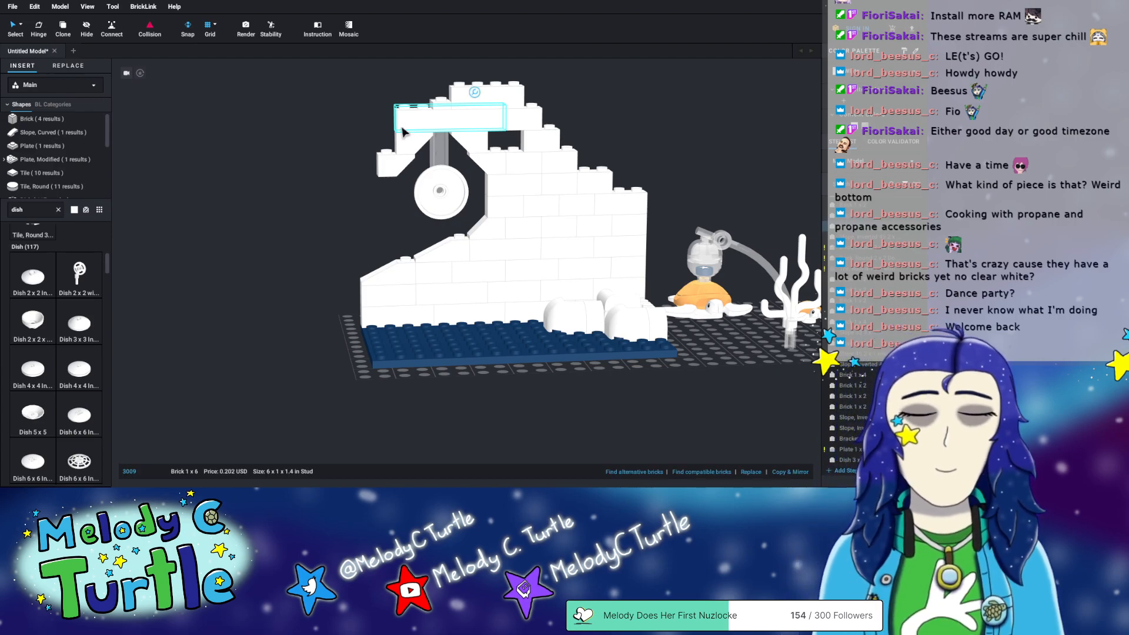
pyautogui.click(257, 174)
pyautogui.moveTo(257, 174); pyautogui.dragTo(528, 138, button='right')
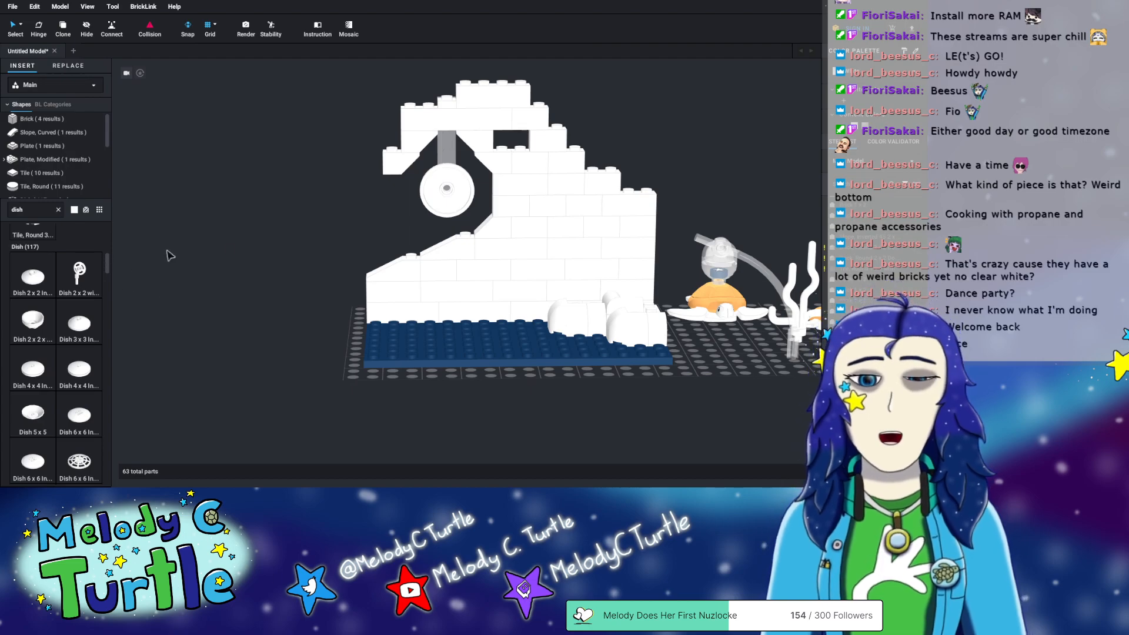
# - Copy the Brick 1 x 2 from the wall's upper back edge into the two-stud gap behind the hollow's uppermost inverted slope
pyautogui.moveTo(264, 348); pyautogui.dragTo(261, 344, button='right')
pyautogui.click(561, 147)
pyautogui.moveTo(561, 147); pyautogui.dragTo(521, 147)
pyautogui.click(205, 275)
pyautogui.moveTo(205, 275)
pyautogui.mouseDown(button='right')
pyautogui.moveTo(221, 264)
pyautogui.moveTo(199, 273)
pyautogui.moveTo(217, 268)
pyautogui.moveTo(211, 277)
pyautogui.mouseUp(button='right')
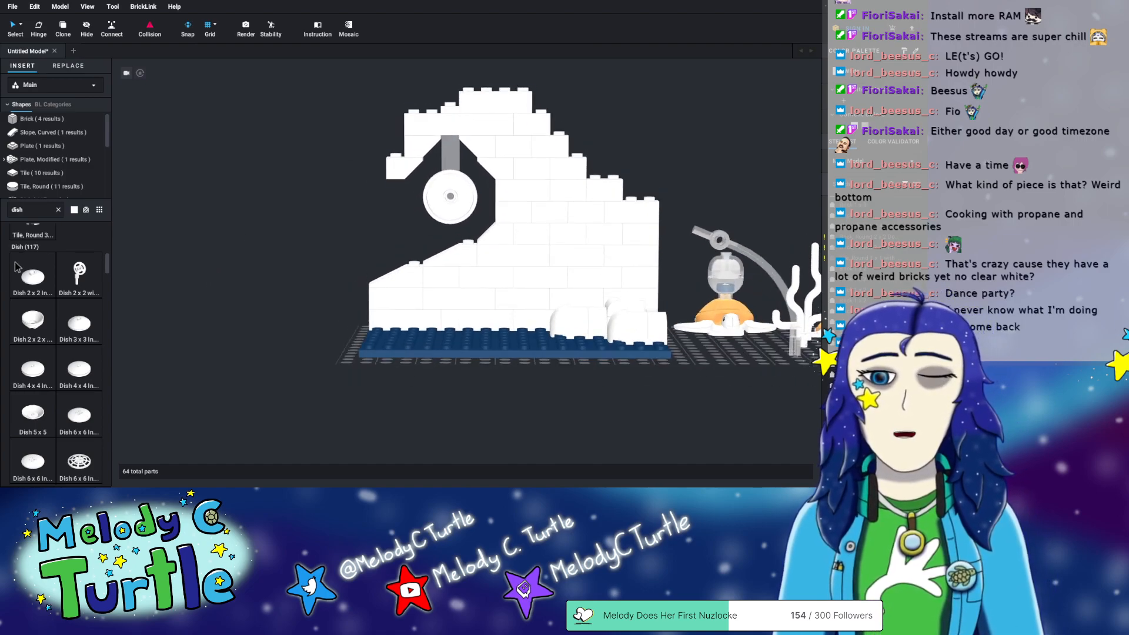
# - Add a Slope, Curved 2 x 1 x 2/3 on the exposed studs of the wave's upper front, beside the crest
pyautogui.click(53, 132)
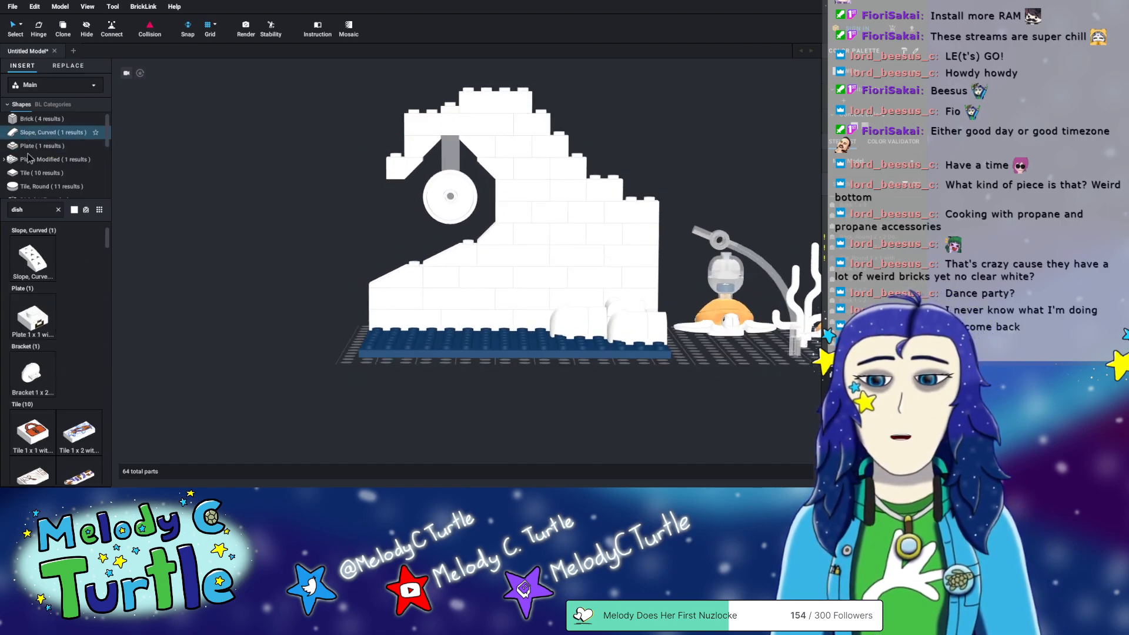
pyautogui.scroll(-5, 81, 310)
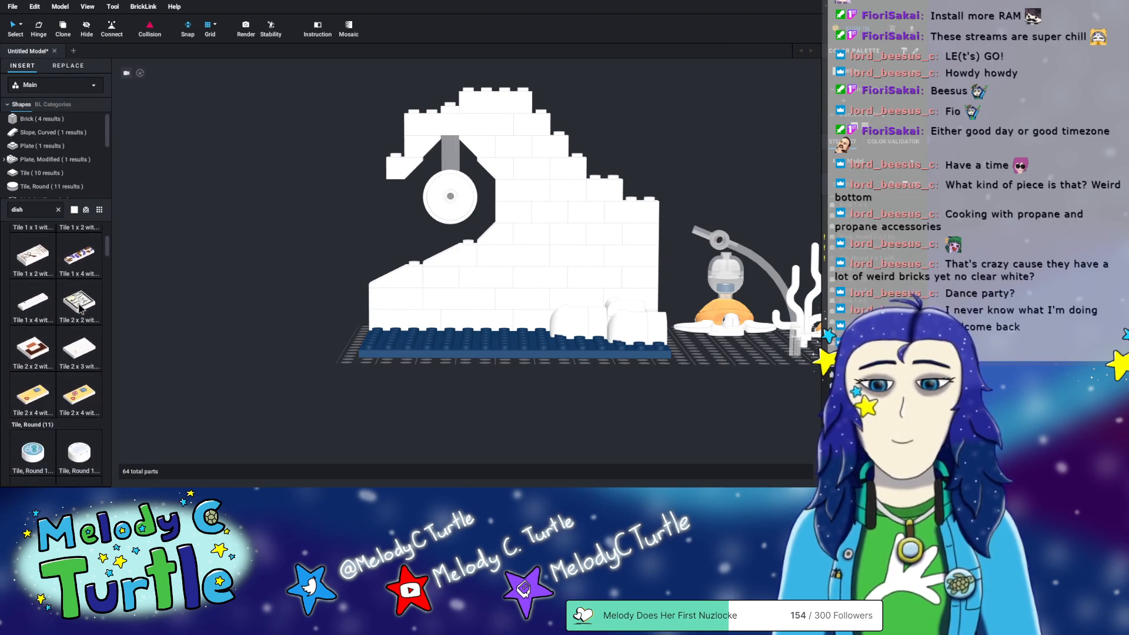
pyautogui.scroll(3, 69, 312)
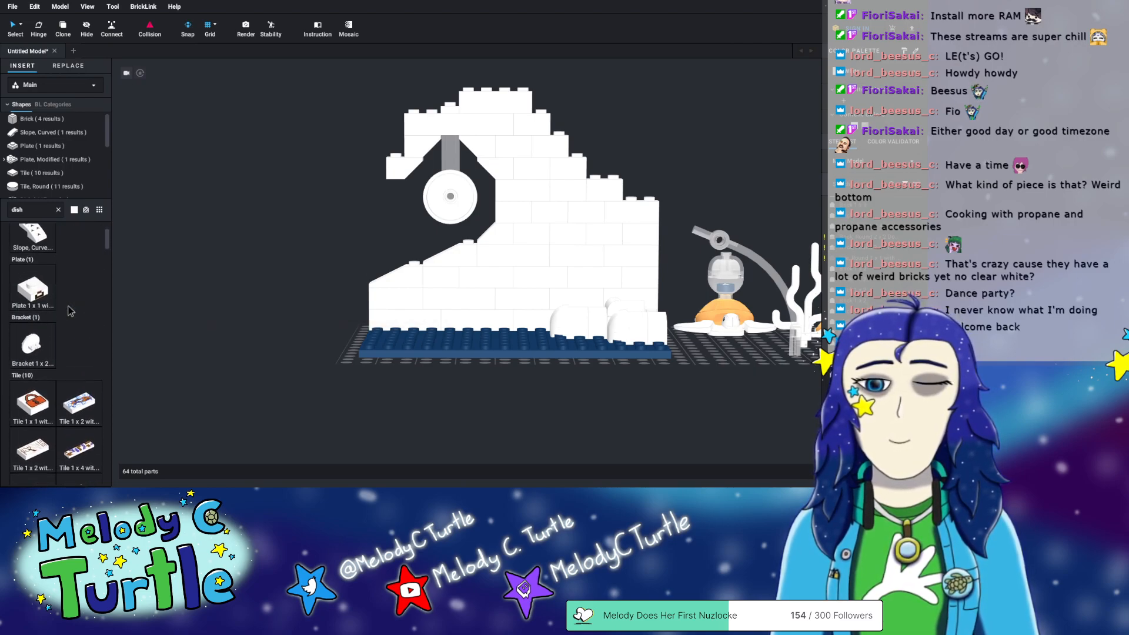
pyautogui.click(58, 210)
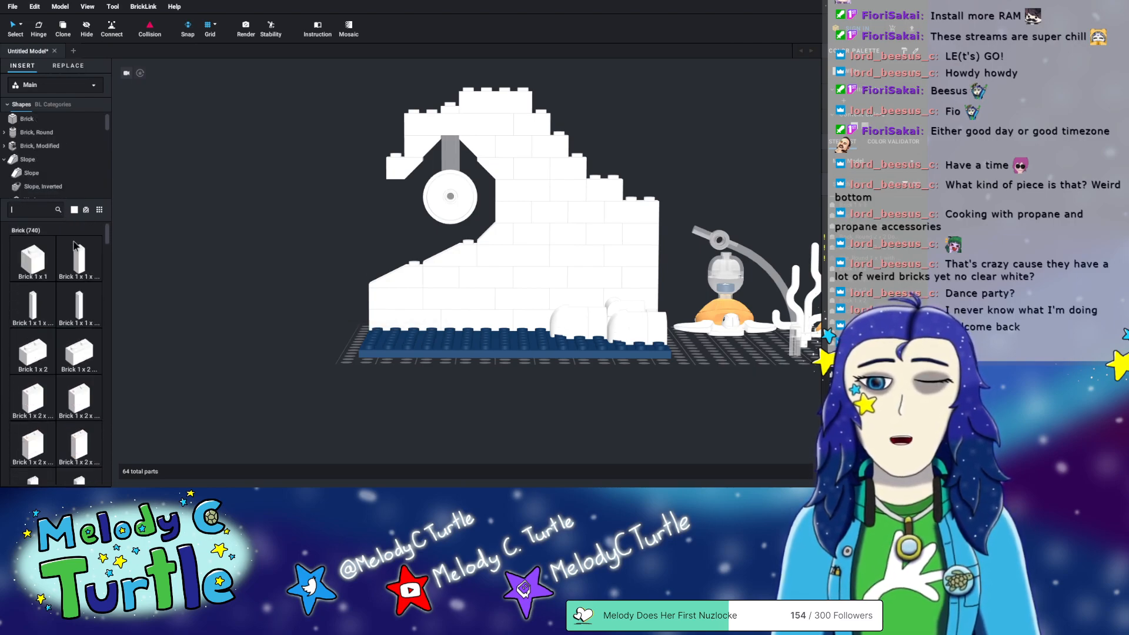
pyautogui.scroll(-2, 42, 154)
pyautogui.click(38, 149)
pyautogui.scroll(-4, 97, 301)
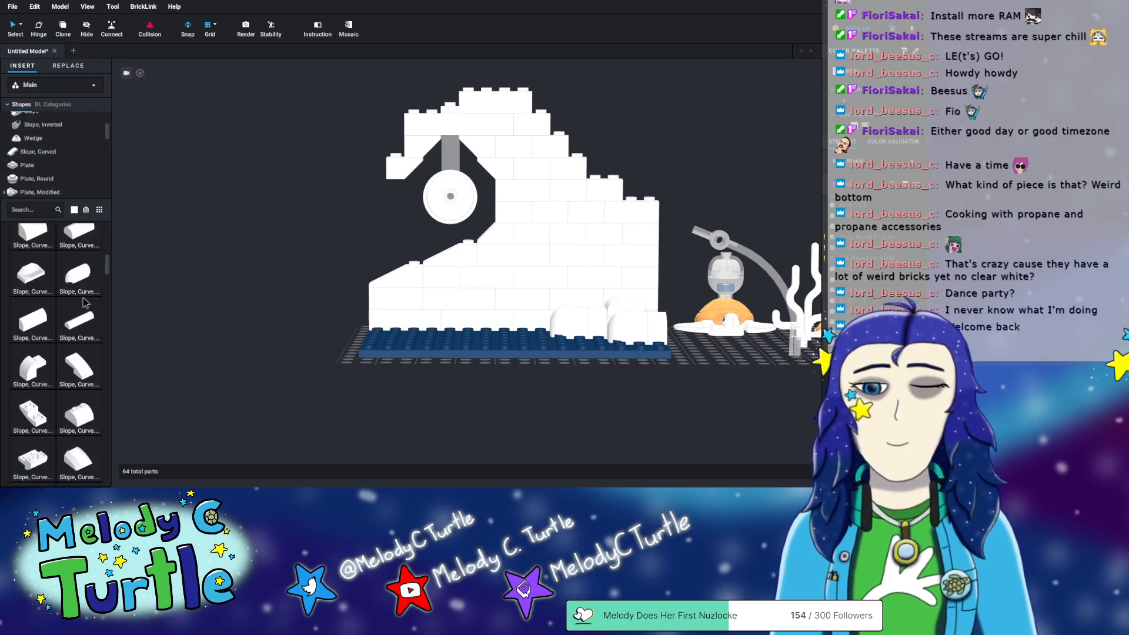
pyautogui.click(82, 320)
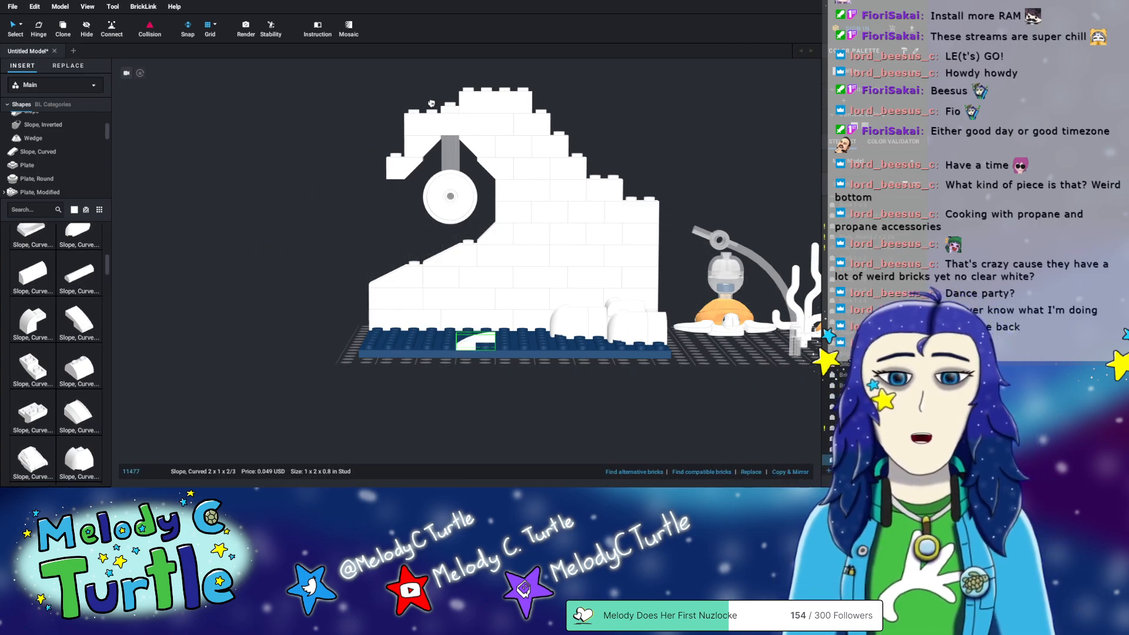
pyautogui.click(429, 115)
pyautogui.moveTo(329, 144); pyautogui.dragTo(323, 156, button='right')
pyautogui.moveTo(624, 124); pyautogui.dragTo(703, 120, button='right')
pyautogui.moveTo(568, 207); pyautogui.dragTo(538, 341, button='right')
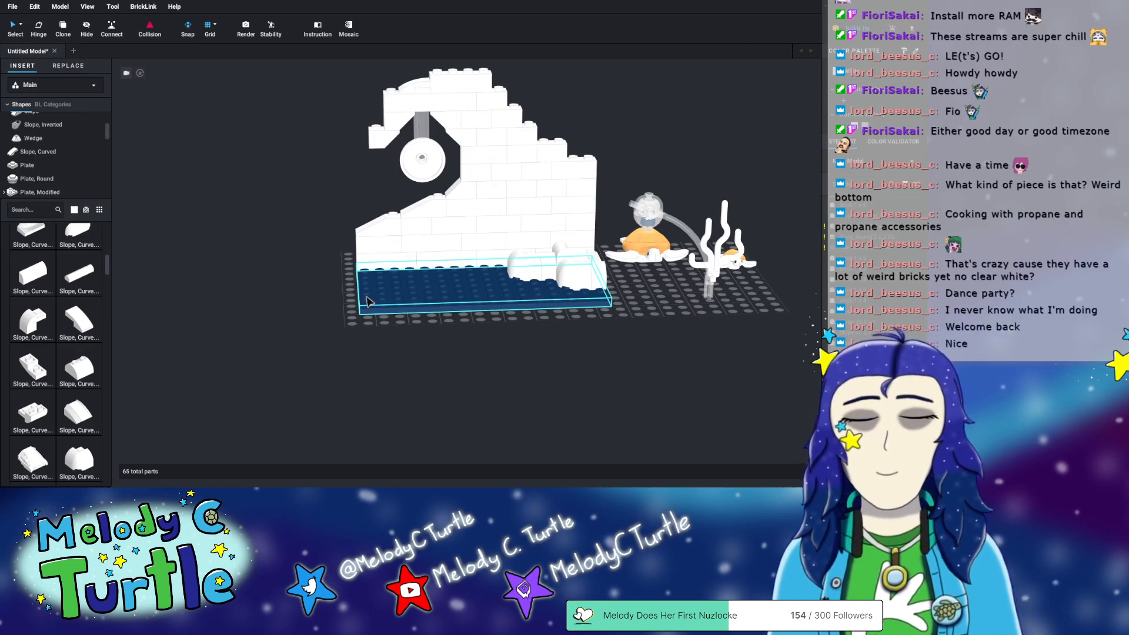
pyautogui.moveTo(674, 337); pyautogui.dragTo(708, 335, button='right')
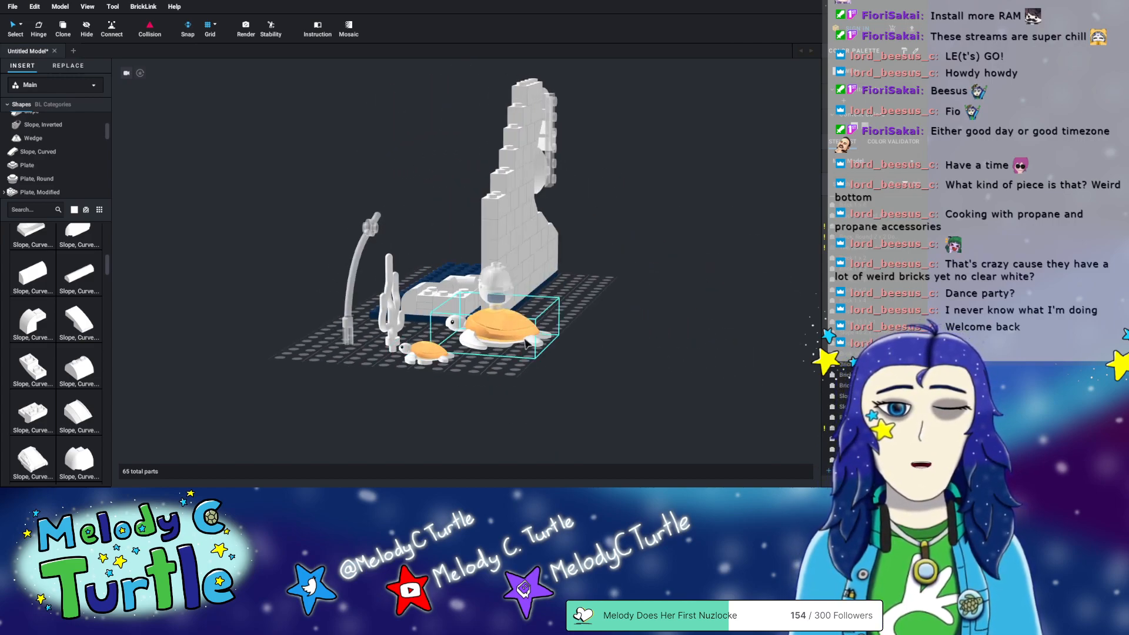
pyautogui.moveTo(544, 377)
pyautogui.mouseDown(button='right')
pyautogui.moveTo(573, 418)
pyautogui.moveTo(539, 395)
pyautogui.mouseUp(button='right')
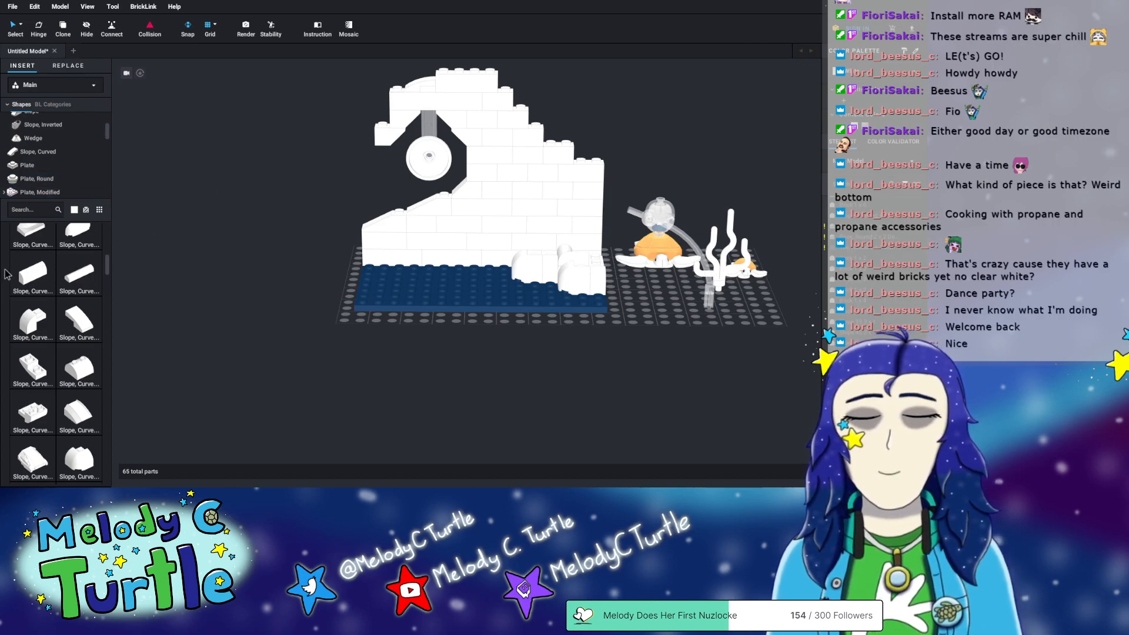
# - Search the parts library for "bar", then clear the search and open the Bar category
pyautogui.click(47, 211)
pyautogui.write('bar')
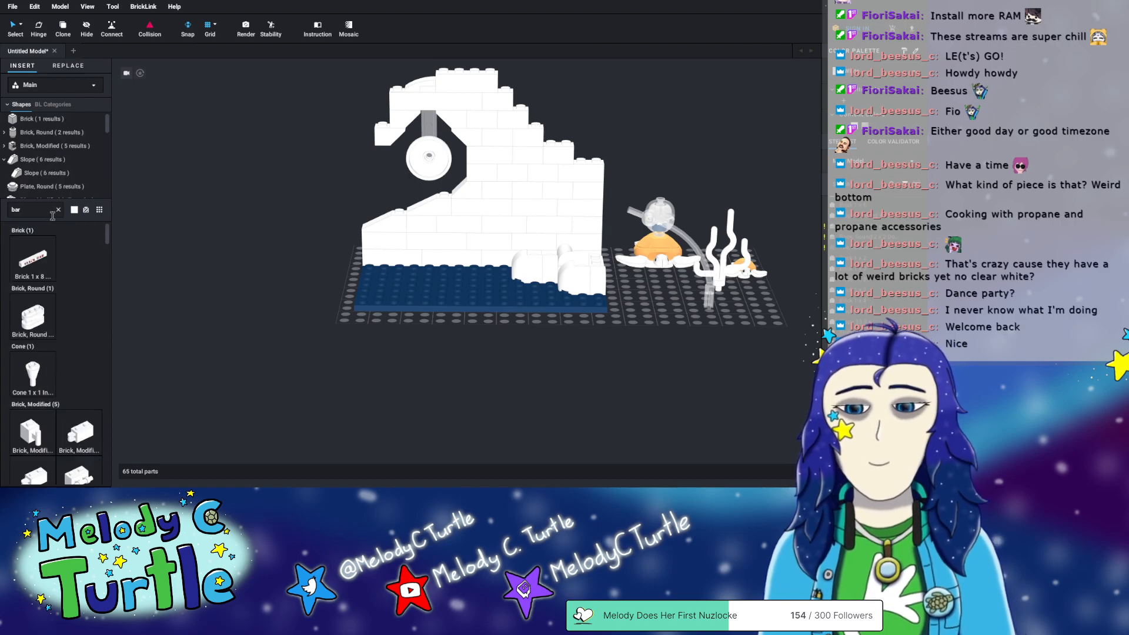
pyautogui.click(57, 209)
pyautogui.scroll(-5, 56, 154)
pyautogui.scroll(-2, 56, 154)
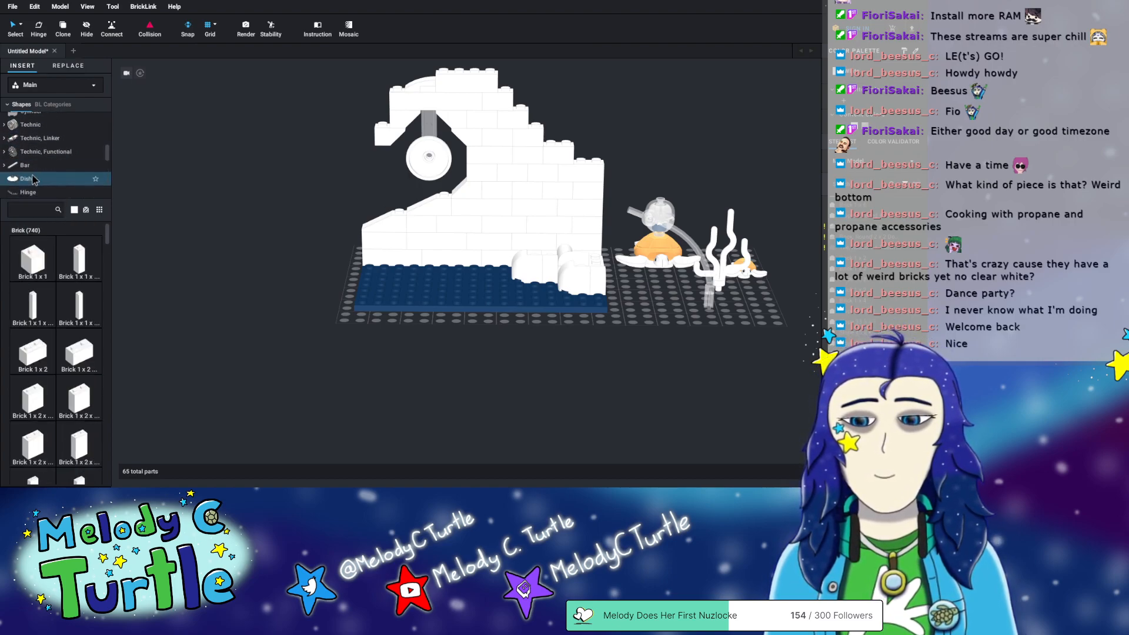
pyautogui.click(27, 164)
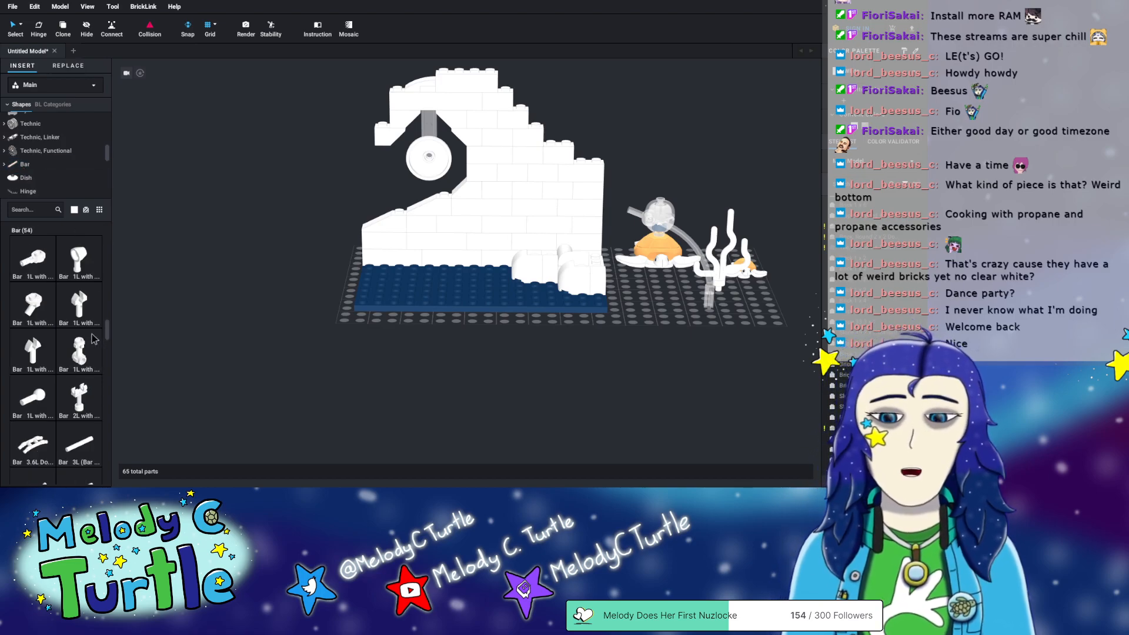
# - Place a Bar 10L with Axle End (Lightsaber Blade) upright on the baseplate in front of the large turtle
pyautogui.scroll(-3, 90, 365)
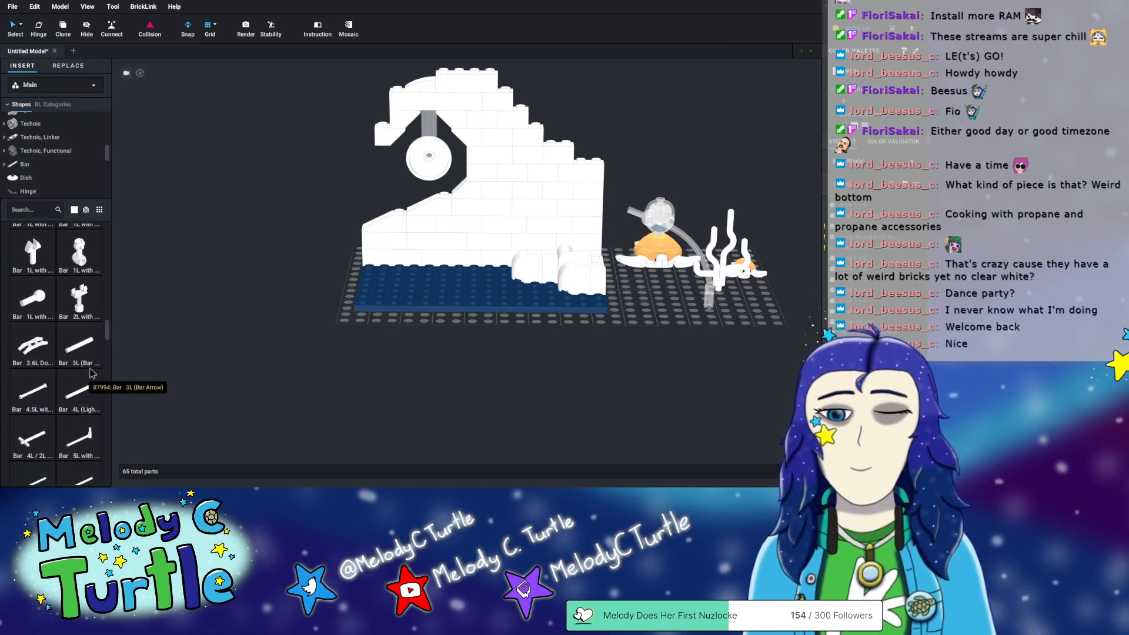
pyautogui.scroll(-2, 84, 383)
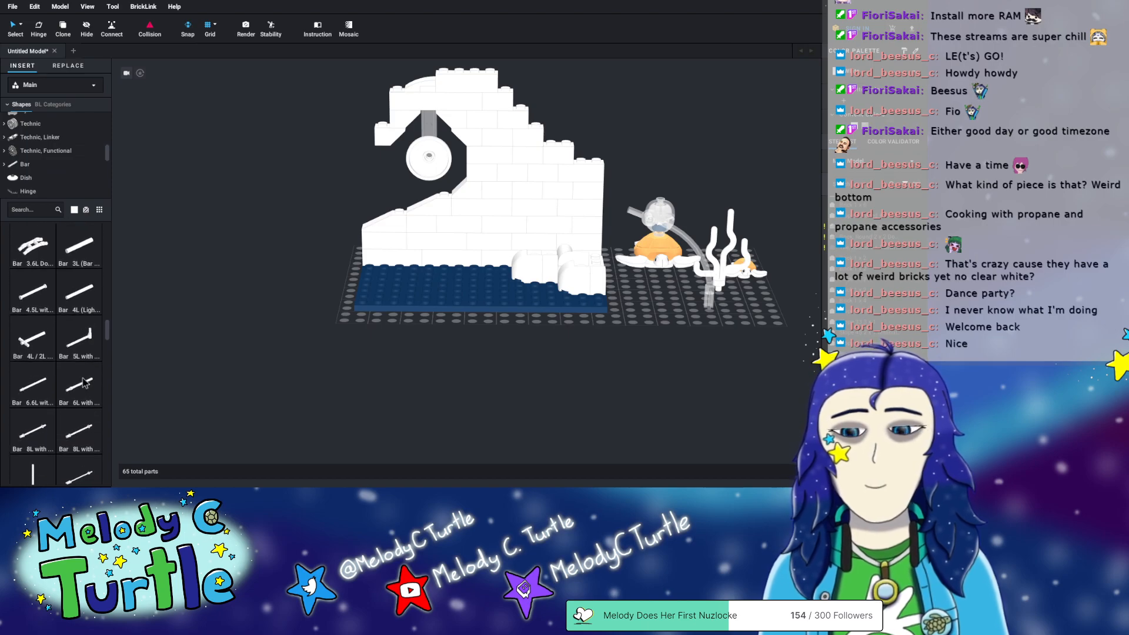
pyautogui.click(29, 347)
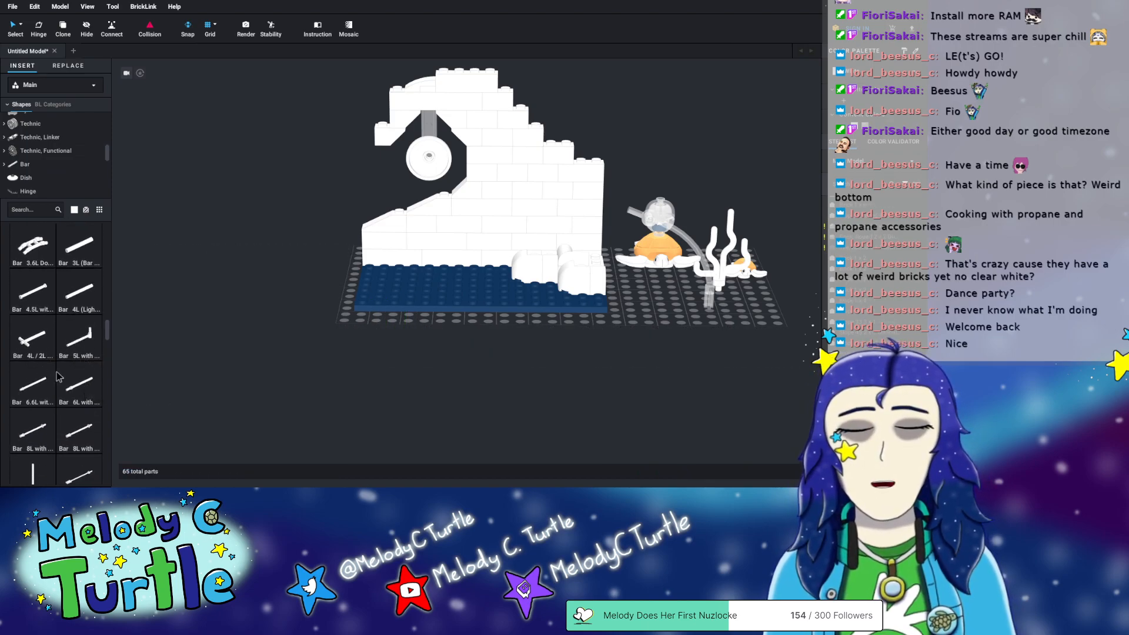
pyautogui.scroll(-2, 78, 316)
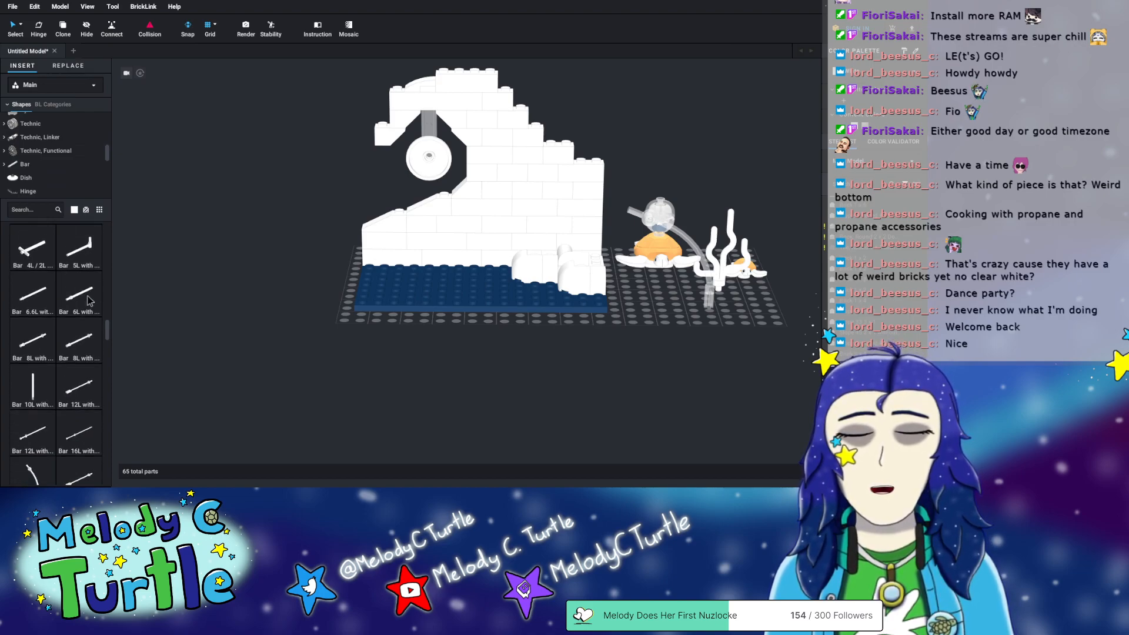
pyautogui.click(37, 383)
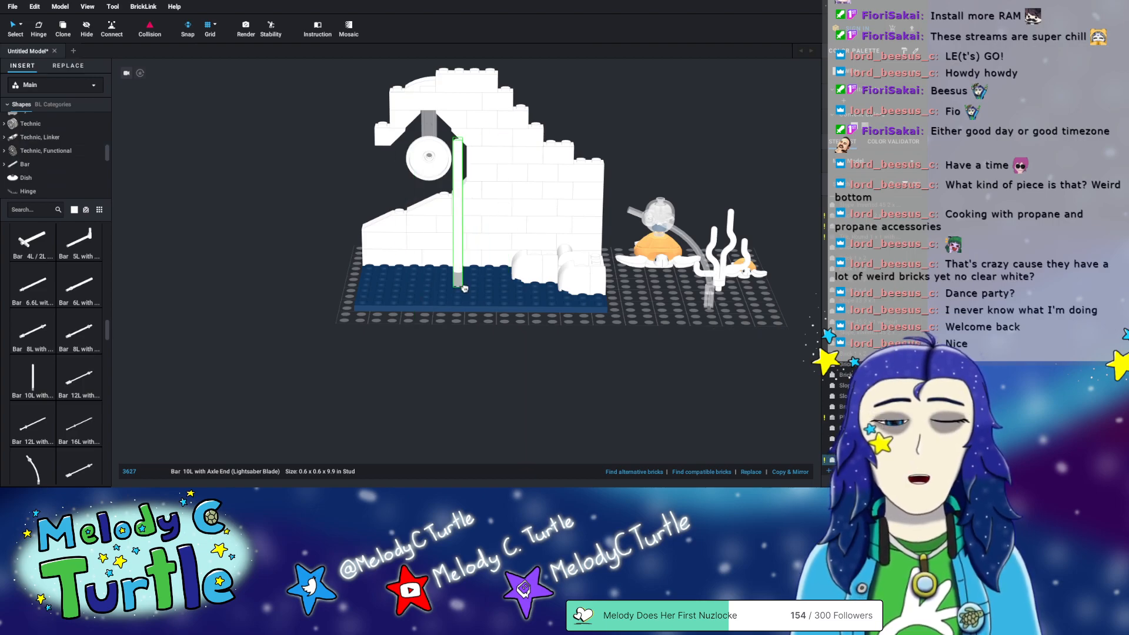
pyautogui.click(650, 346)
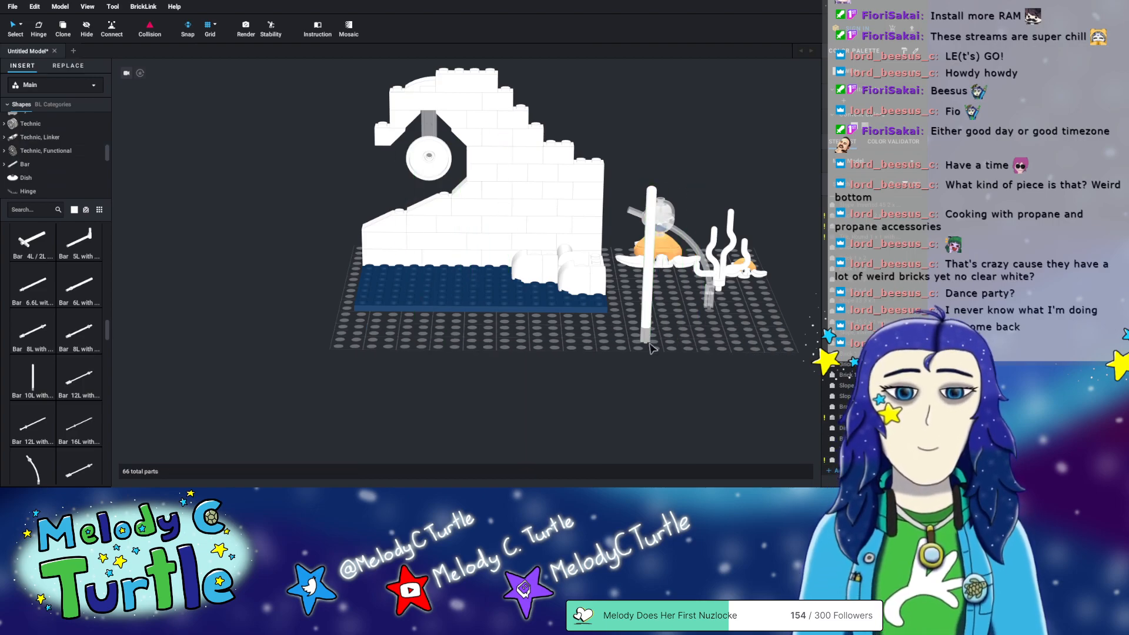
# - Place a Bar 6L with Stop Ring upright on the baseplate beside the Bar 10L
pyautogui.moveTo(733, 373); pyautogui.dragTo(729, 363, button='right')
pyautogui.moveTo(465, 340)
pyautogui.mouseDown(button='right')
pyautogui.moveTo(458, 361)
pyautogui.moveTo(466, 352)
pyautogui.mouseUp(button='right')
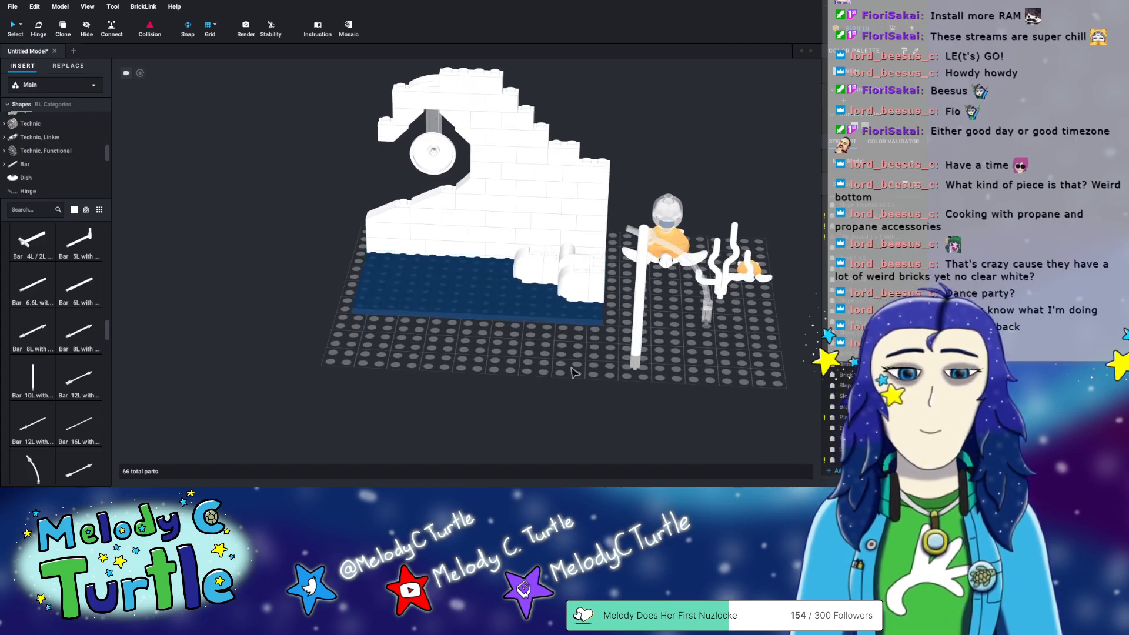
pyautogui.click(74, 297)
pyautogui.click(664, 352)
# - Search the parts library for "technic" and place a 1 x 1 Technic brick on the baseplate between the bars and the lantern pole
pyautogui.moveTo(699, 362); pyautogui.dragTo(398, 376, button='right')
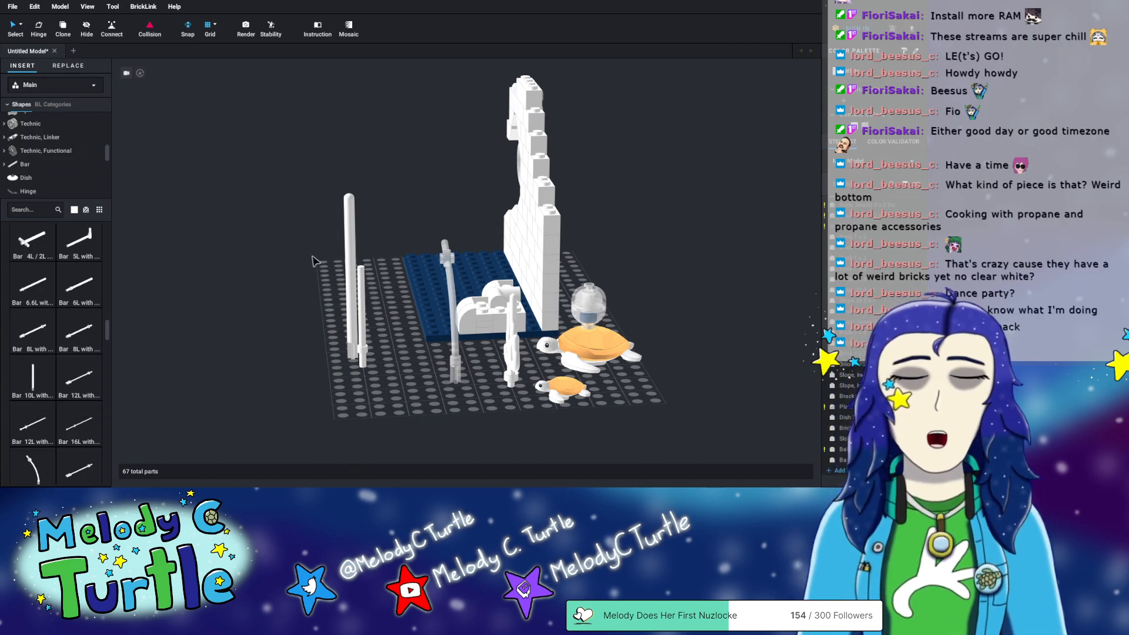
pyautogui.moveTo(283, 273); pyautogui.dragTo(342, 286, button='right')
pyautogui.scroll(5, 343, 286)
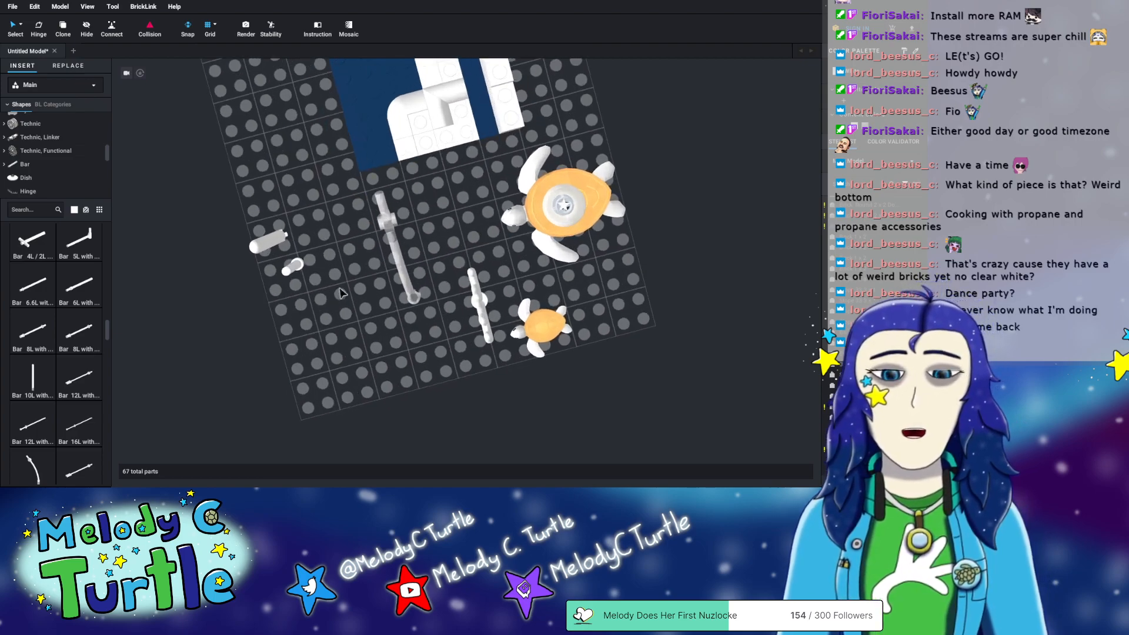
pyautogui.moveTo(292, 183); pyautogui.dragTo(330, 228, button='middle')
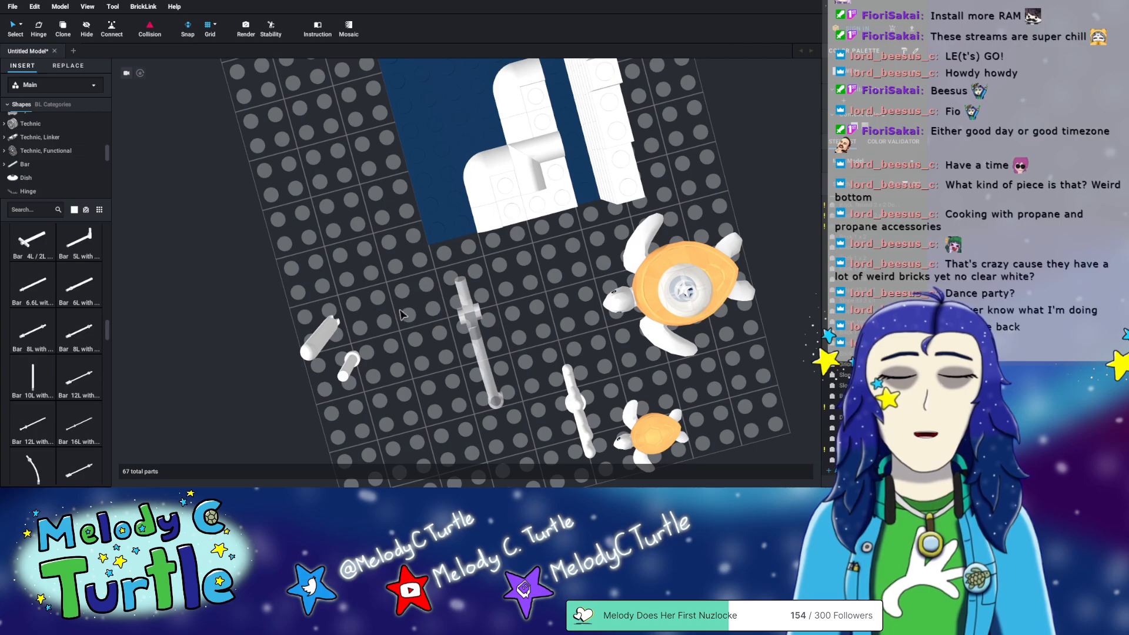
pyautogui.moveTo(388, 338); pyautogui.dragTo(490, 216, button='right')
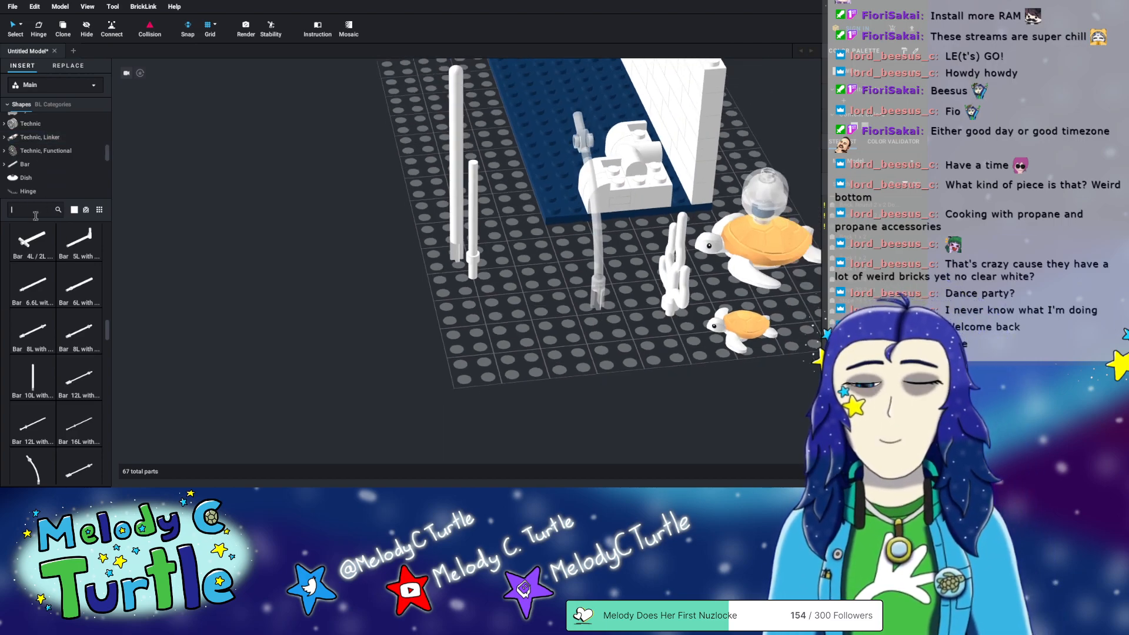
pyautogui.write('tec')
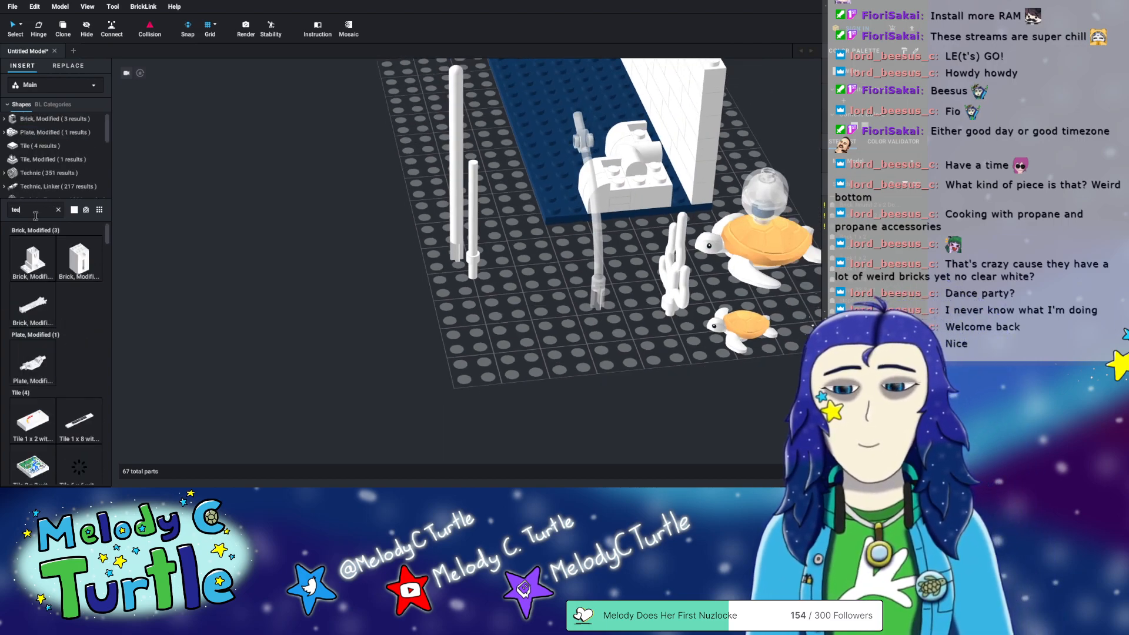
pyautogui.write('ni')
pyautogui.write('hnic')
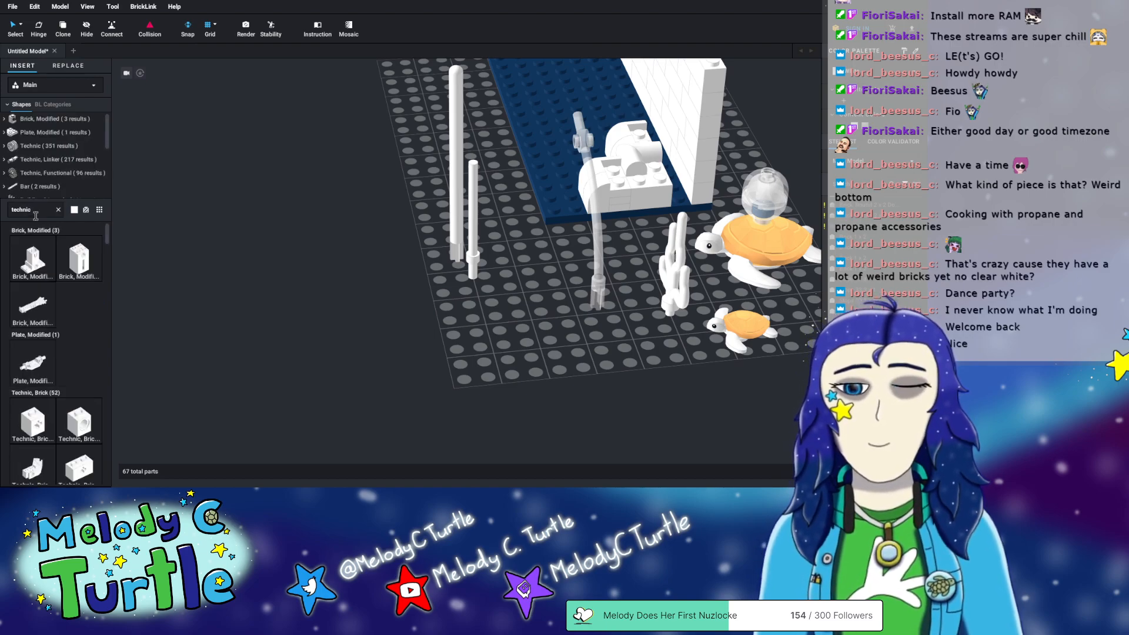
pyautogui.moveTo(35, 428); pyautogui.dragTo(536, 285)
pyautogui.click(560, 269)
# - Move the Bar 6L with Stop Ring onto the 1 x 1 Technic brick
pyautogui.moveTo(560, 269); pyautogui.dragTo(535, 341, button='right')
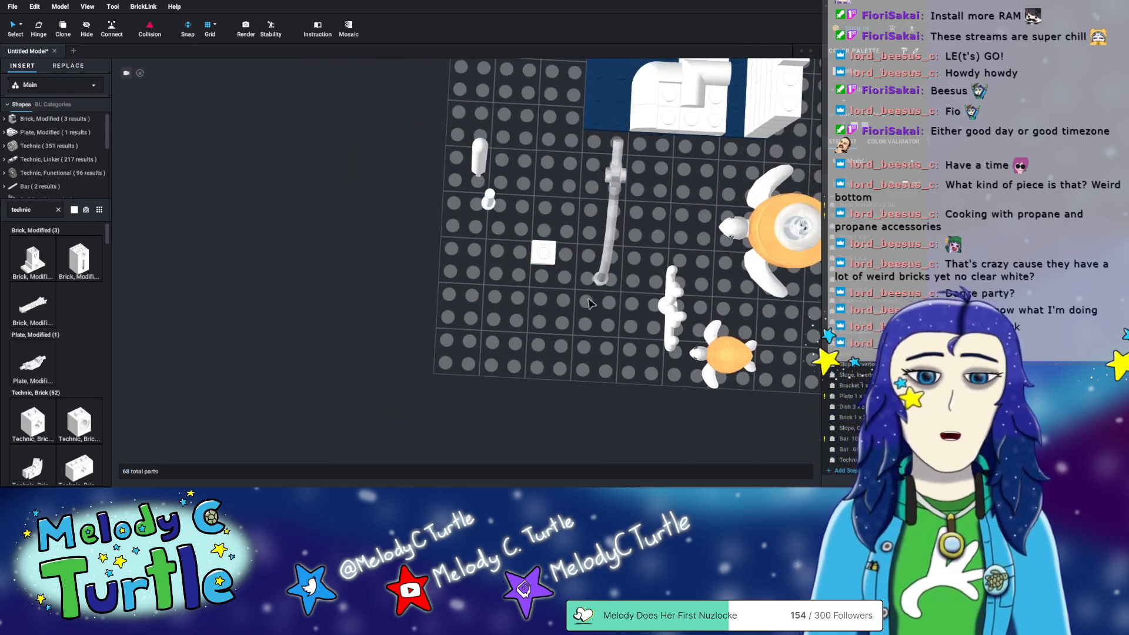
pyautogui.moveTo(493, 201); pyautogui.dragTo(563, 247)
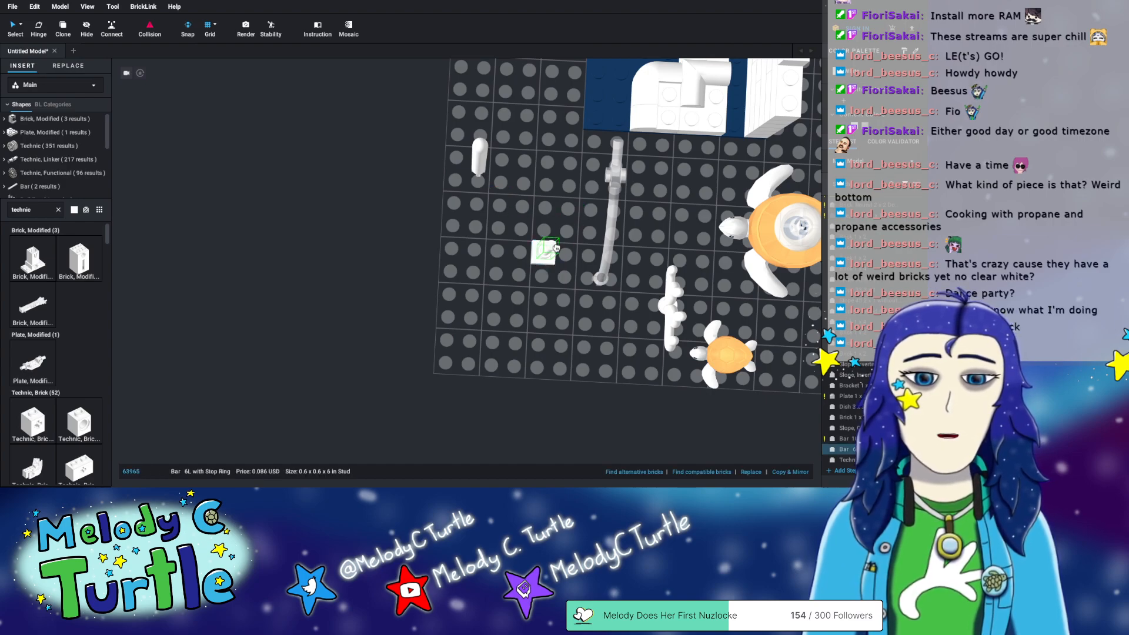
pyautogui.moveTo(552, 376); pyautogui.dragTo(450, 112, button='right')
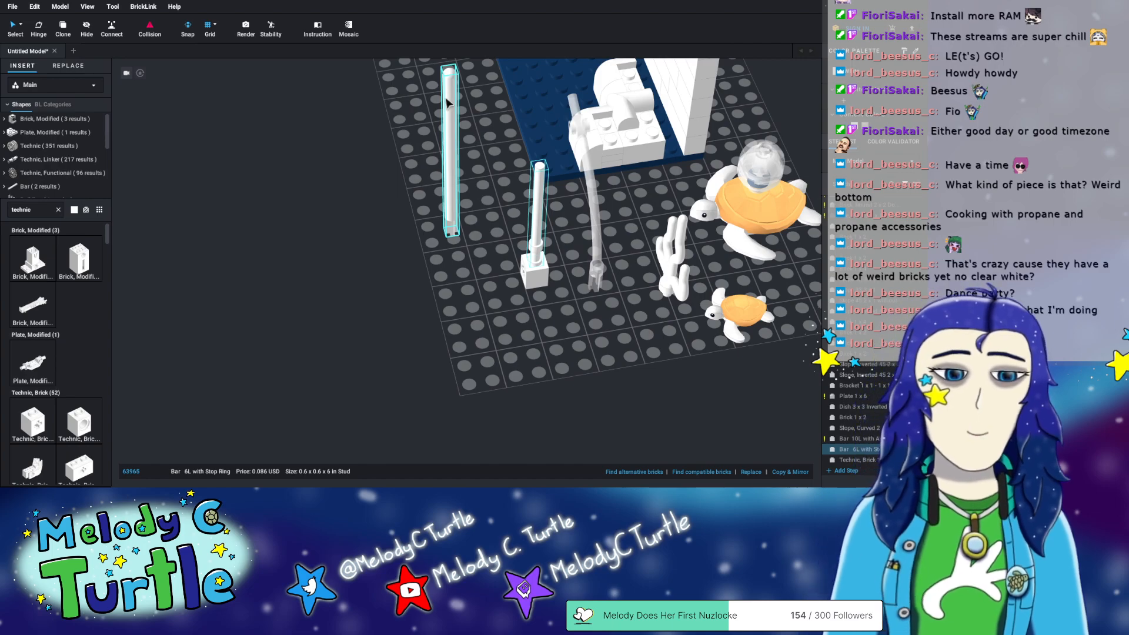
# - Delete the Bar 10L from the baseplate and move the Bar 6L off the Technic brick to the baseplate's outer edge
pyautogui.moveTo(447, 103); pyautogui.dragTo(469, 183)
pyautogui.moveTo(590, 386)
pyautogui.mouseDown(button='right')
pyautogui.moveTo(559, 361)
pyautogui.moveTo(559, 333)
pyautogui.moveTo(595, 389)
pyautogui.mouseUp(button='right')
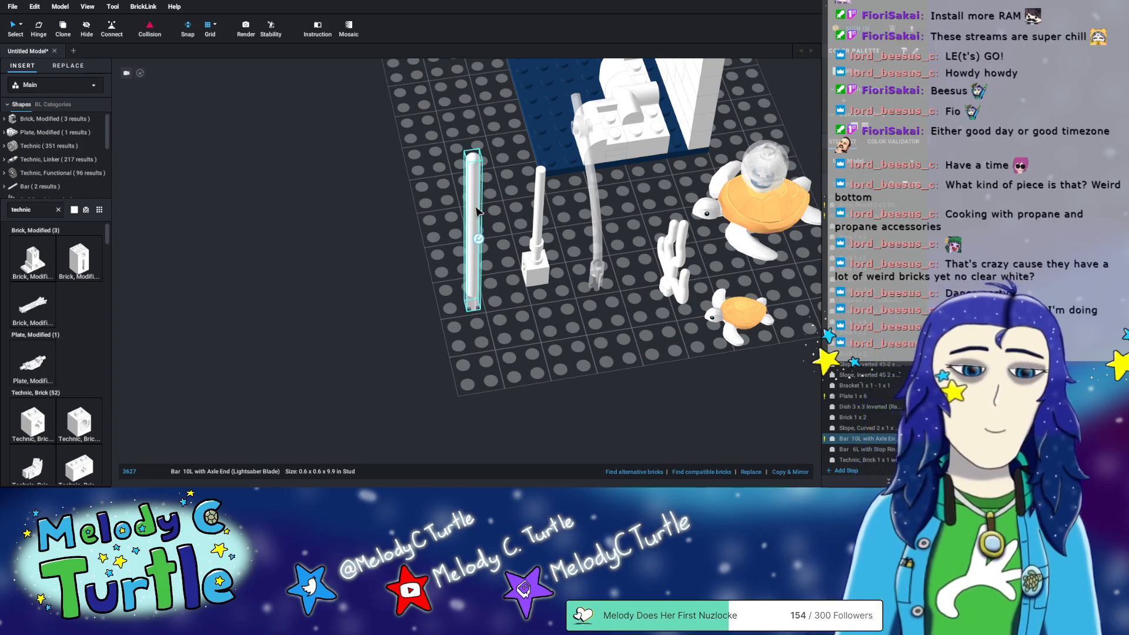
pyautogui.press('Delete')
pyautogui.moveTo(525, 231); pyautogui.dragTo(465, 169)
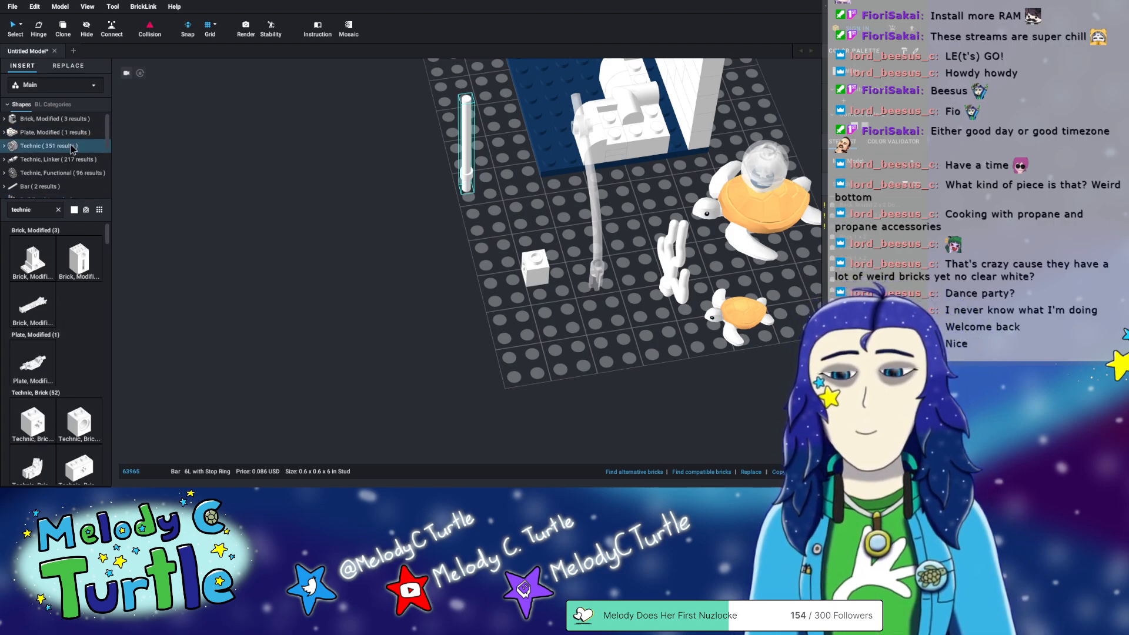
# - Clear the part search, show the Bar category and place two Bar 8L pieces with stop rings upright on the baseplate
pyautogui.click(58, 210)
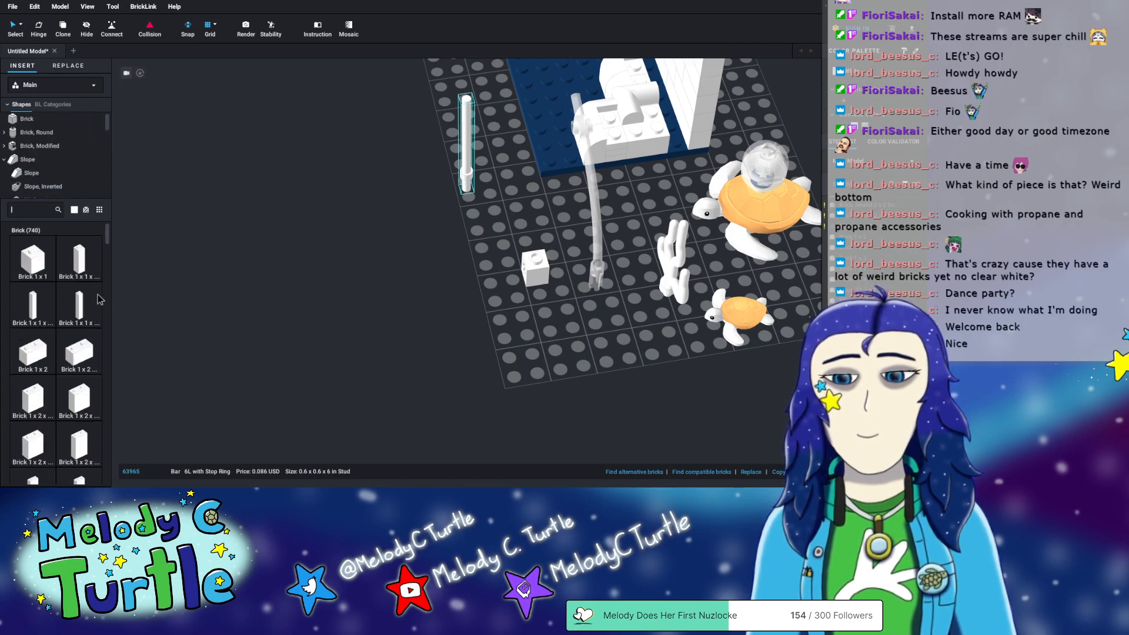
pyautogui.scroll(-6, 36, 176)
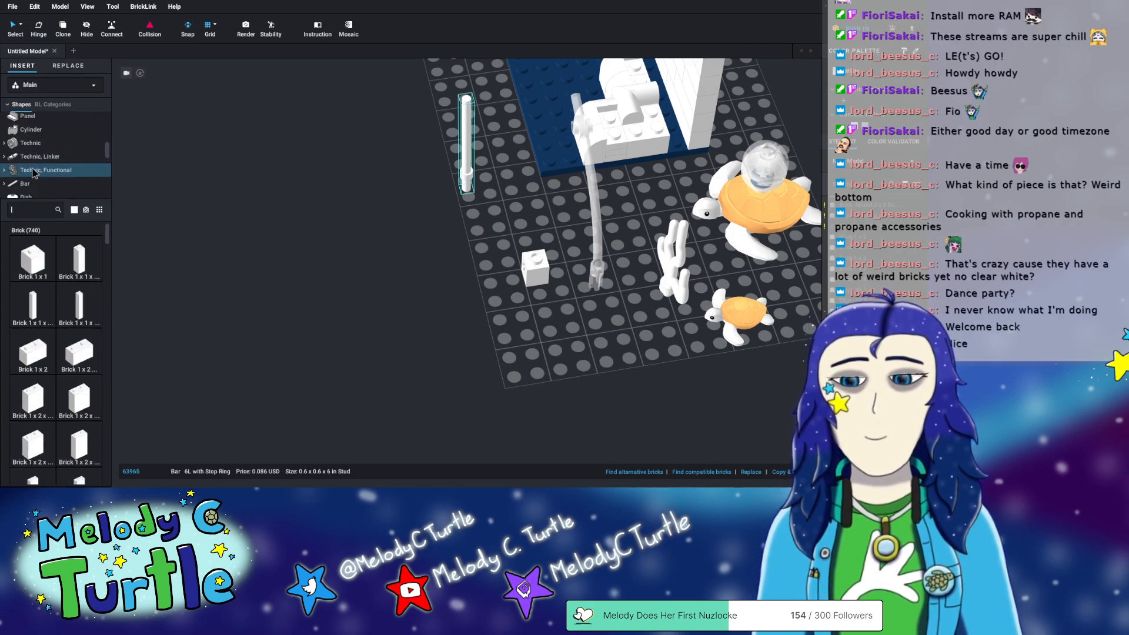
pyautogui.click(34, 169)
pyautogui.scroll(-6, 50, 318)
pyautogui.scroll(4, 55, 319)
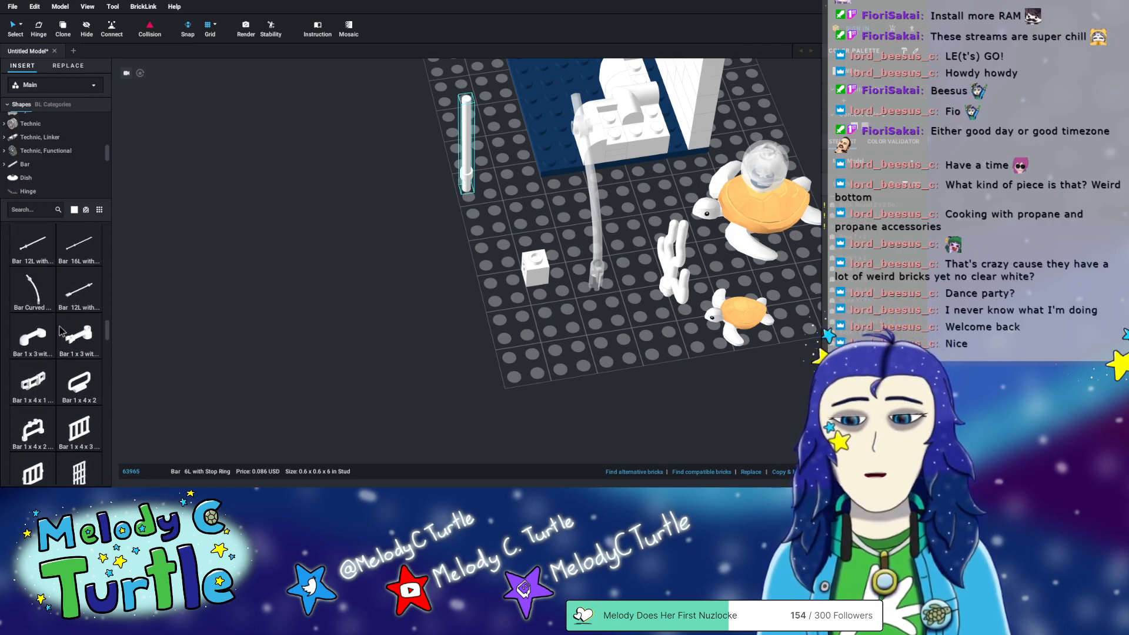
pyautogui.scroll(1, 65, 318)
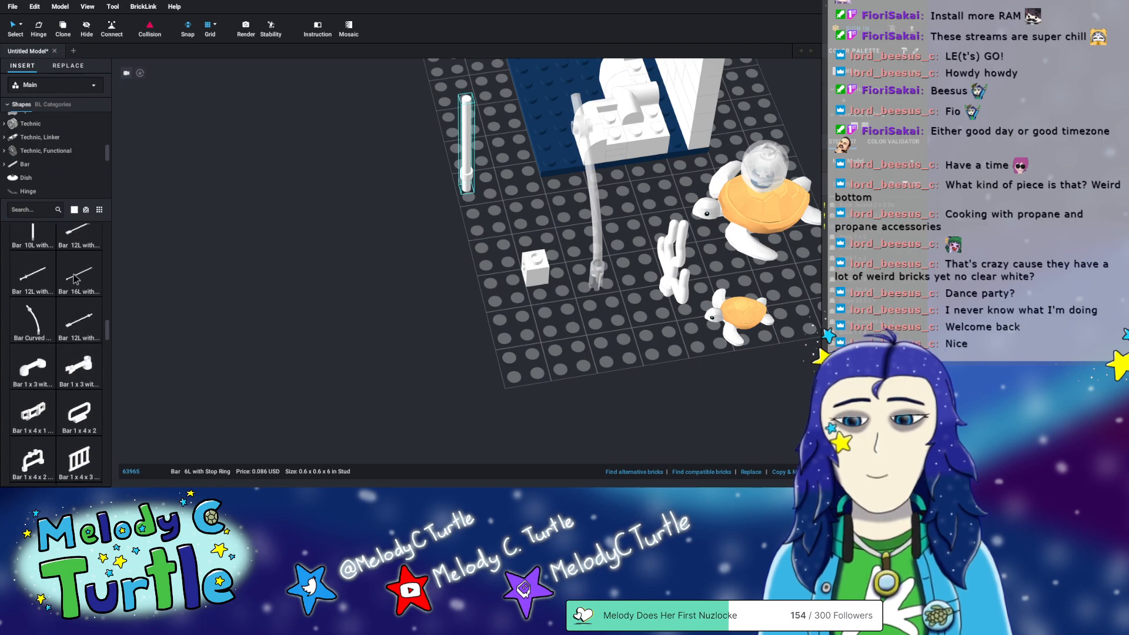
pyautogui.scroll(1, 59, 282)
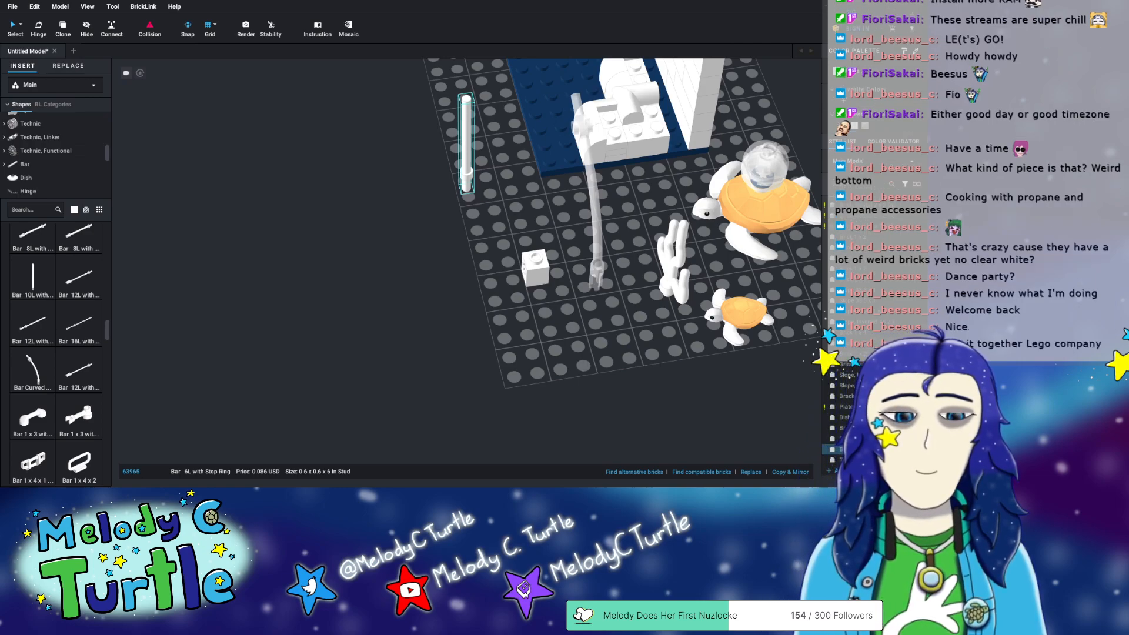
pyautogui.scroll(1, 59, 353)
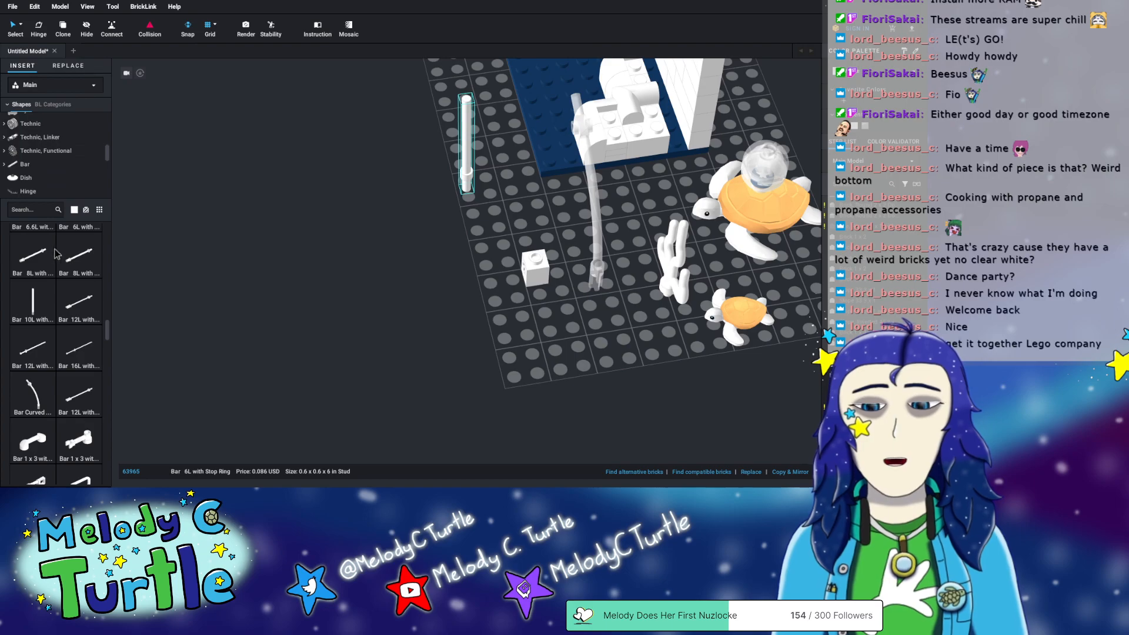
pyautogui.moveTo(69, 261); pyautogui.dragTo(428, 188)
pyautogui.moveTo(441, 271)
pyautogui.mouseDown(button='right')
pyautogui.moveTo(431, 255)
pyautogui.moveTo(461, 245)
pyautogui.moveTo(472, 252)
pyautogui.moveTo(459, 261)
pyautogui.mouseUp(button='right')
pyautogui.moveTo(107, 244); pyautogui.dragTo(316, 258)
pyautogui.click(282, 304)
pyautogui.moveTo(281, 304); pyautogui.dragTo(271, 301, button='right')
# - Place a Bar 6.6L and another Bar 6L with Stop Ring upright on the baseplate beside the 8L bars
pyautogui.scroll(3, 67, 288)
pyautogui.moveTo(68, 288); pyautogui.dragTo(433, 303)
pyautogui.moveTo(94, 288); pyautogui.dragTo(399, 311)
pyautogui.moveTo(479, 359)
pyautogui.mouseDown(button='right')
pyautogui.moveTo(501, 347)
pyautogui.moveTo(488, 355)
pyautogui.mouseUp(button='right')
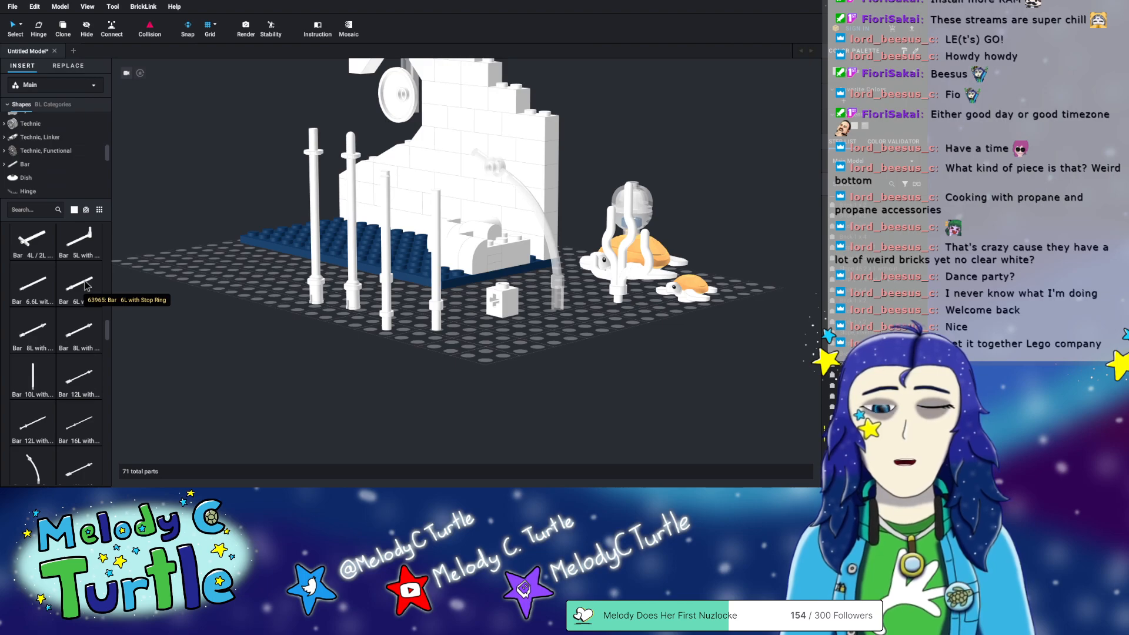
# - Place a Bar 5L with Handle (Friction Ram) upright on the baseplate, away from the other bars
pyautogui.click(79, 241)
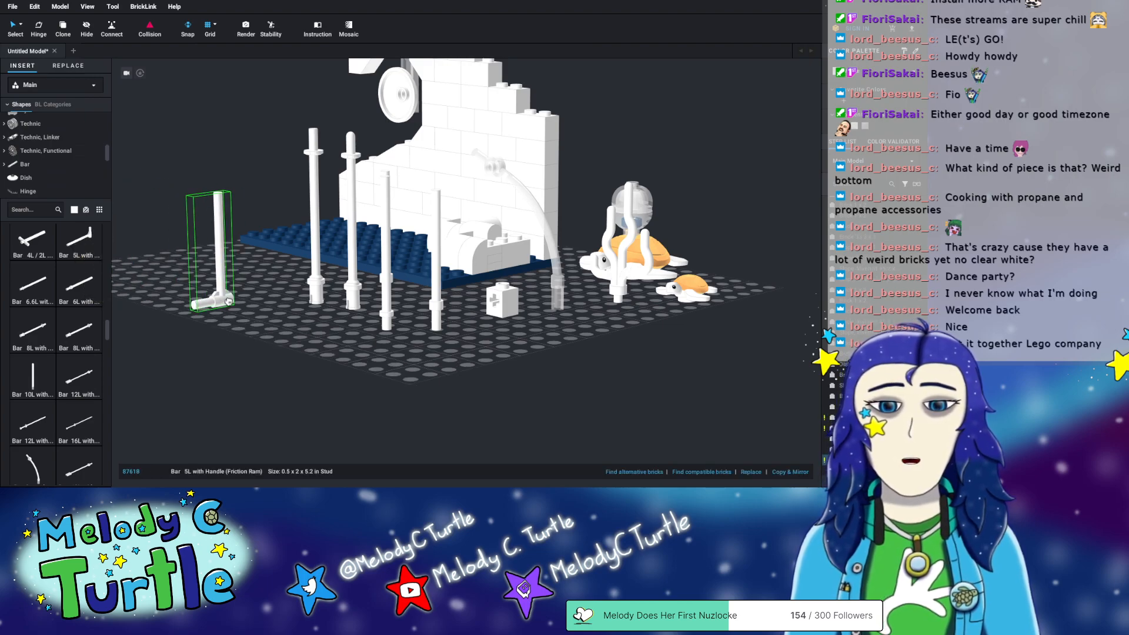
pyautogui.click(241, 315)
pyautogui.moveTo(279, 345); pyautogui.dragTo(325, 350, button='right')
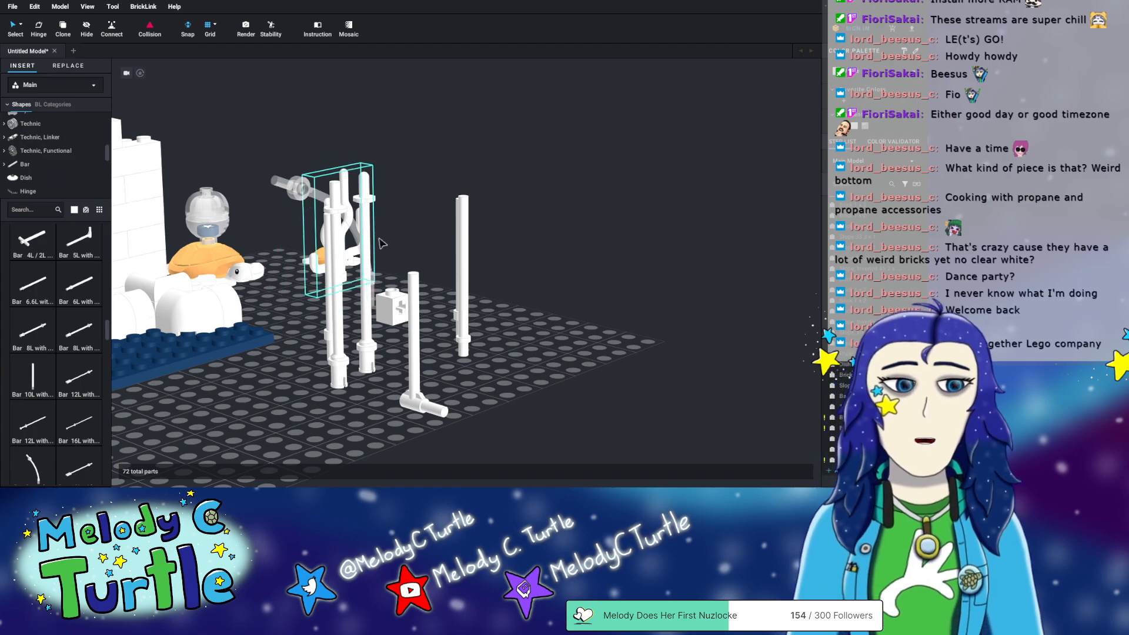
pyautogui.moveTo(593, 328); pyautogui.dragTo(213, 334, button='right')
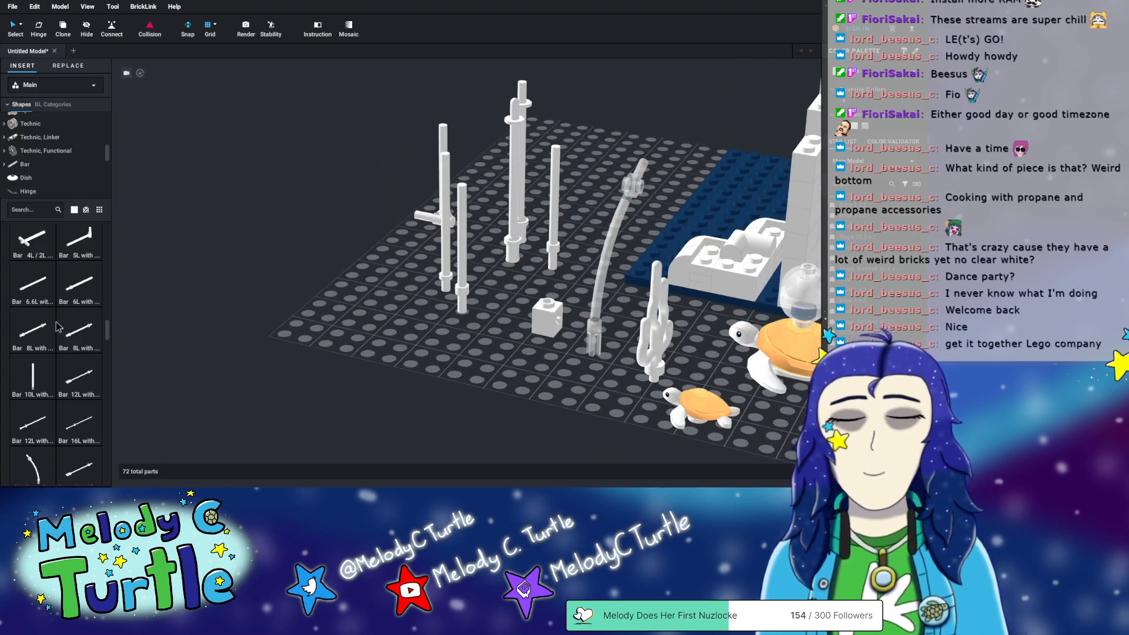
# - Stand a Bar 6L with Stop Ring on the 1 x 1 Technic brick
pyautogui.moveTo(546, 321); pyautogui.dragTo(520, 307)
pyautogui.moveTo(520, 307); pyautogui.dragTo(404, 331, button='right')
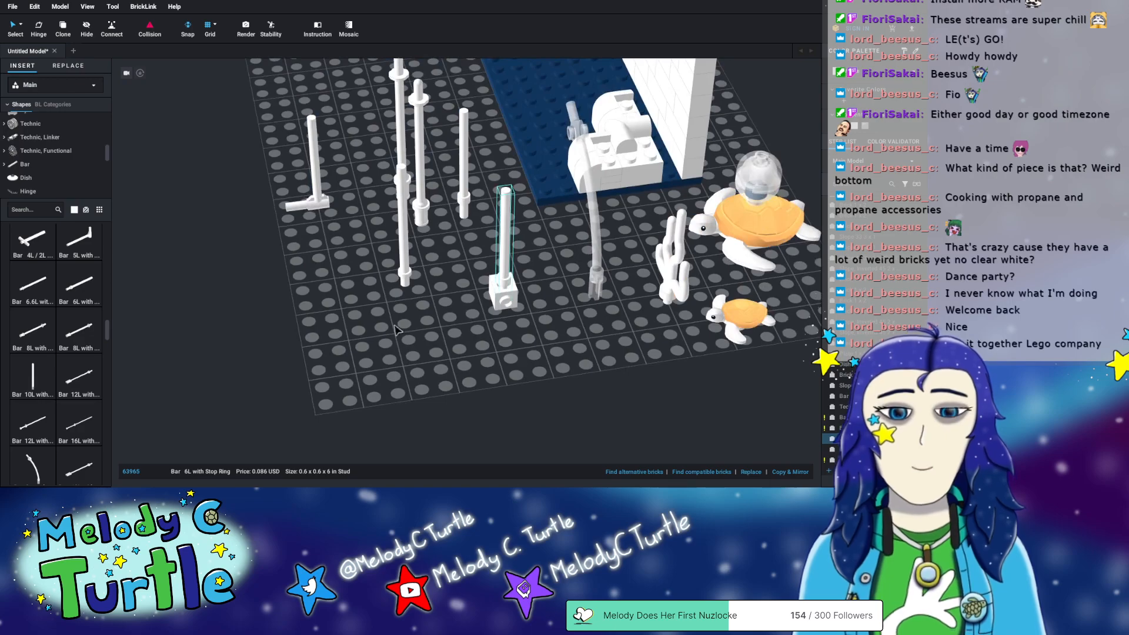
pyautogui.moveTo(346, 281); pyautogui.dragTo(571, 300, button='right')
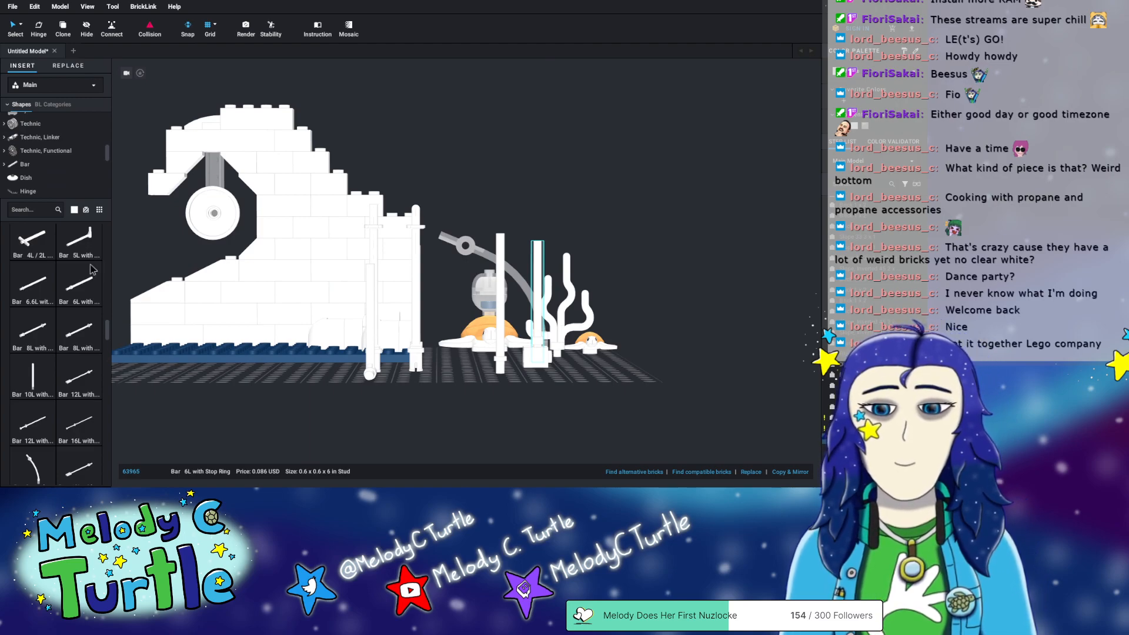
# - Move the Bar 5L with Handle onto the side of the wave wall and tilt its upper end toward the hollow
pyautogui.scroll(-3, 88, 283)
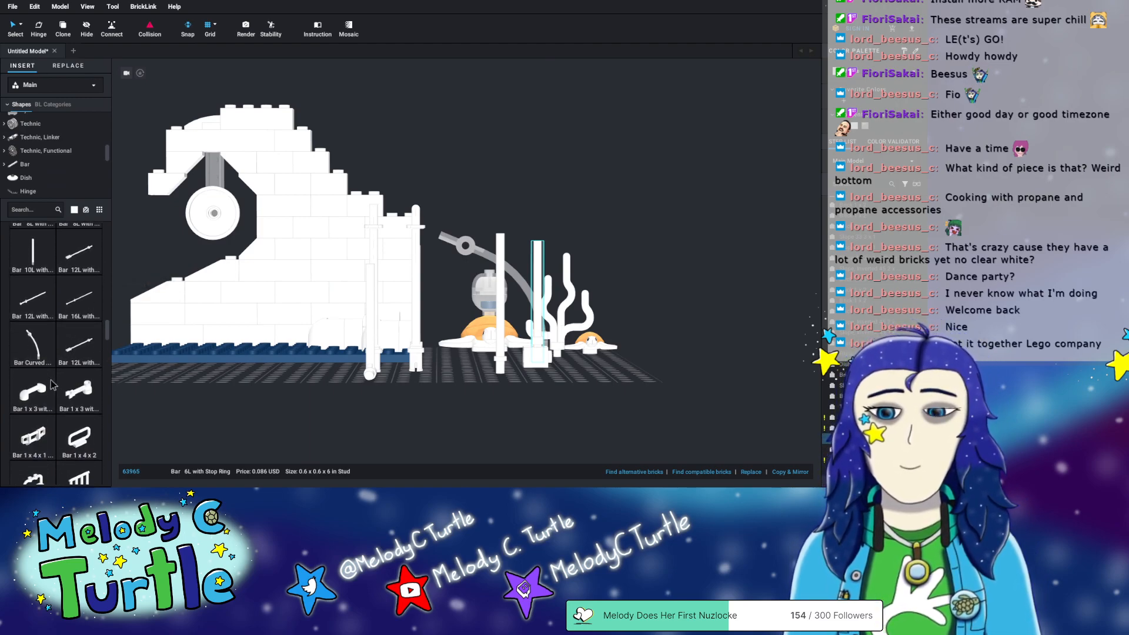
pyautogui.scroll(4, 73, 316)
pyautogui.moveTo(79, 289); pyautogui.dragTo(257, 378)
pyautogui.moveTo(261, 382); pyautogui.dragTo(319, 386, button='right')
pyautogui.moveTo(158, 367); pyautogui.dragTo(345, 390, button='middle')
pyautogui.moveTo(347, 347); pyautogui.dragTo(335, 339, button='right')
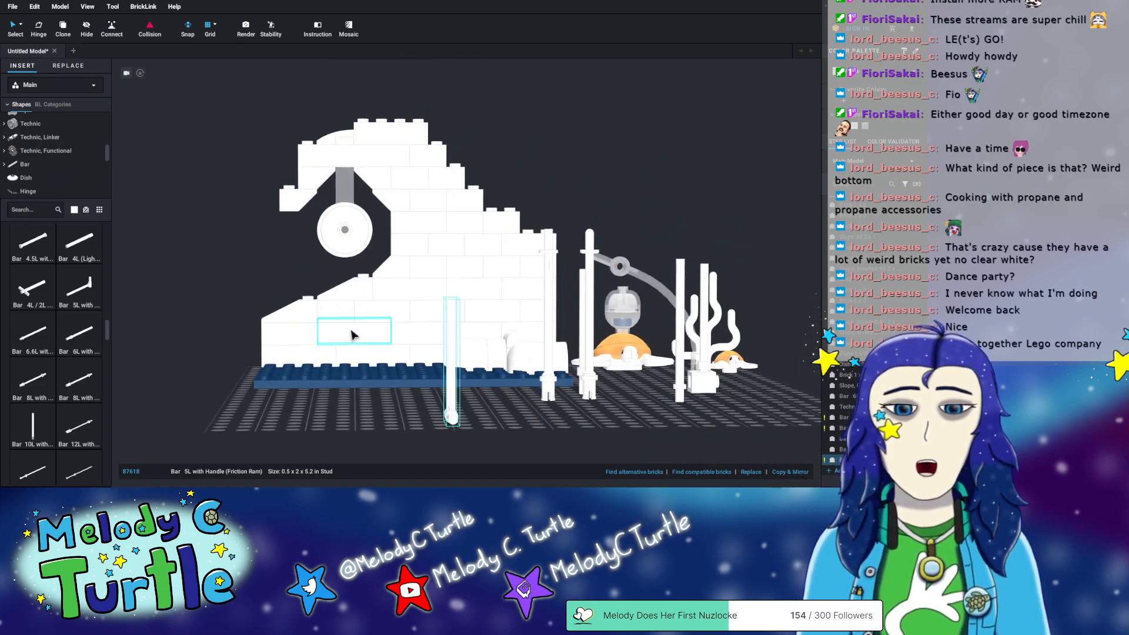
pyautogui.moveTo(454, 410); pyautogui.dragTo(458, 307)
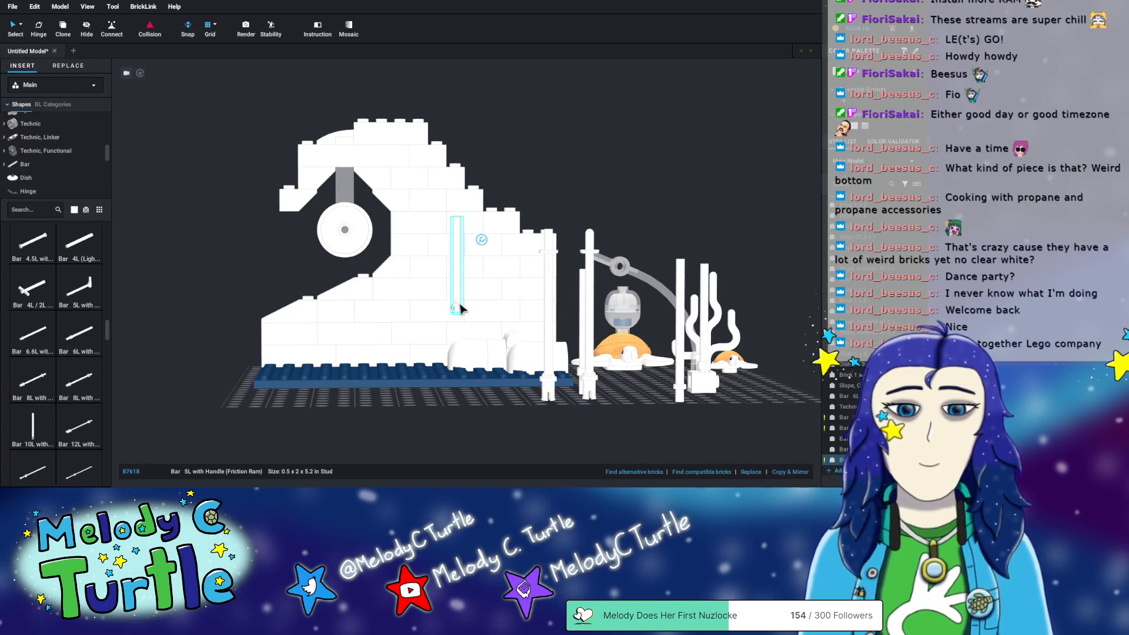
pyautogui.click(481, 241)
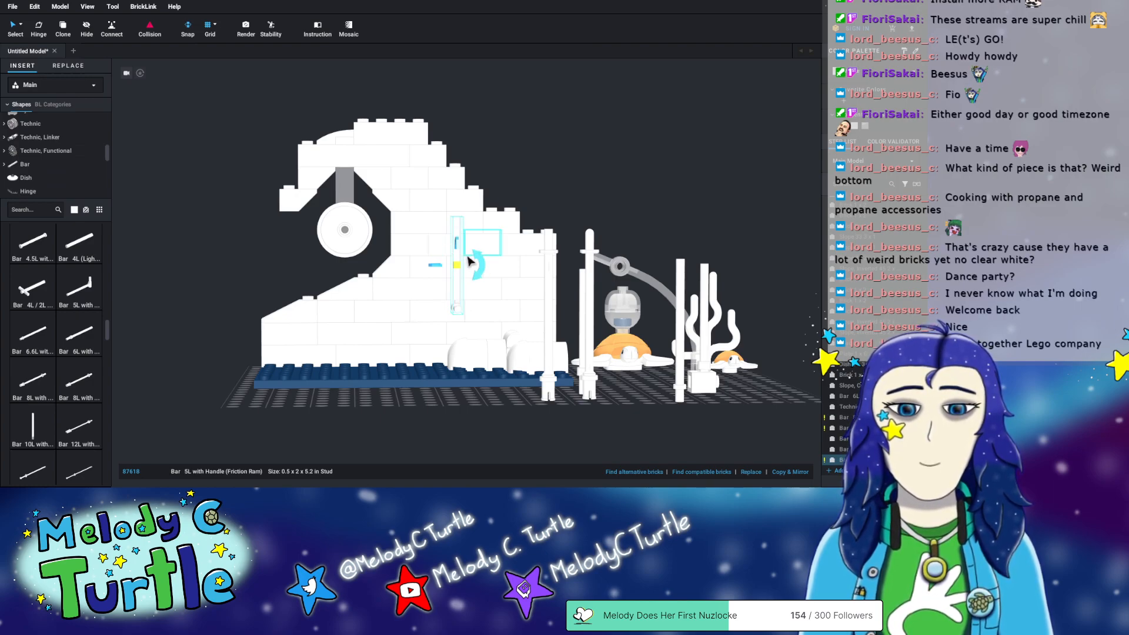
pyautogui.moveTo(479, 264); pyautogui.dragTo(445, 275)
pyautogui.click(457, 287)
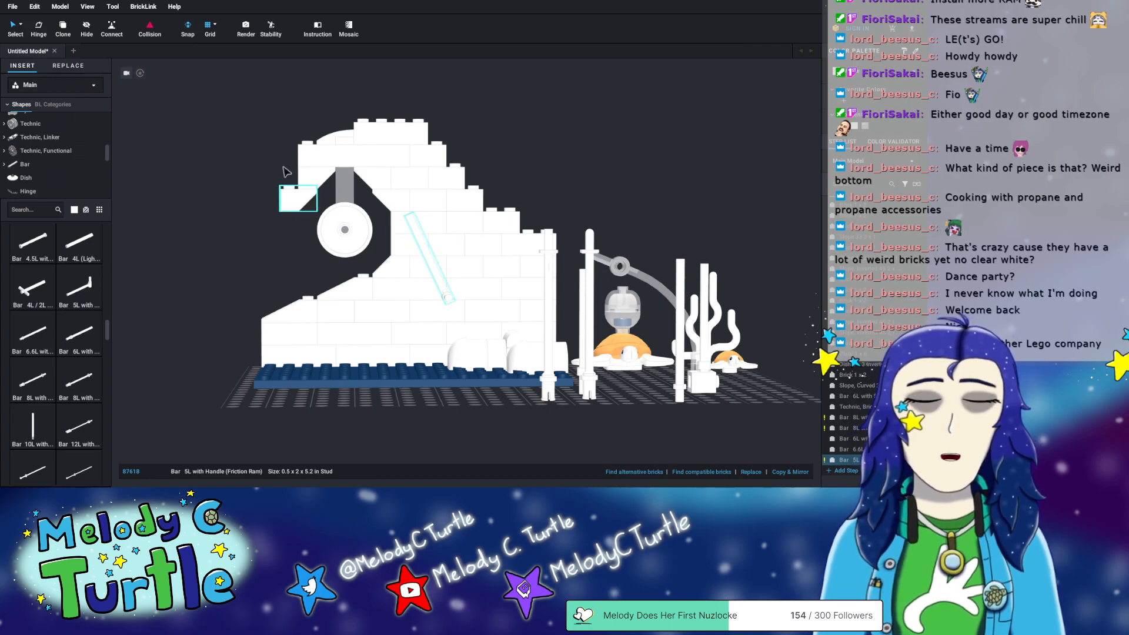
# - Move the Bar 5L with Handle away from the wave wall
pyautogui.moveTo(449, 294); pyautogui.dragTo(639, 416)
pyautogui.moveTo(639, 417)
pyautogui.mouseDown(button='right')
pyautogui.moveTo(651, 425)
pyautogui.moveTo(652, 393)
pyautogui.moveTo(646, 411)
pyautogui.mouseUp(button='right')
pyautogui.moveTo(545, 415); pyautogui.dragTo(578, 405, button='right')
pyautogui.moveTo(578, 404); pyautogui.dragTo(749, 303)
pyautogui.moveTo(402, 285); pyautogui.dragTo(503, 309, button='middle')
pyautogui.moveTo(502, 309); pyautogui.dragTo(509, 348, button='right')
pyautogui.click(509, 348)
pyautogui.moveTo(590, 402)
pyautogui.mouseDown(button='right')
pyautogui.moveTo(592, 392)
pyautogui.moveTo(620, 406)
pyautogui.moveTo(597, 400)
pyautogui.mouseUp(button='right')
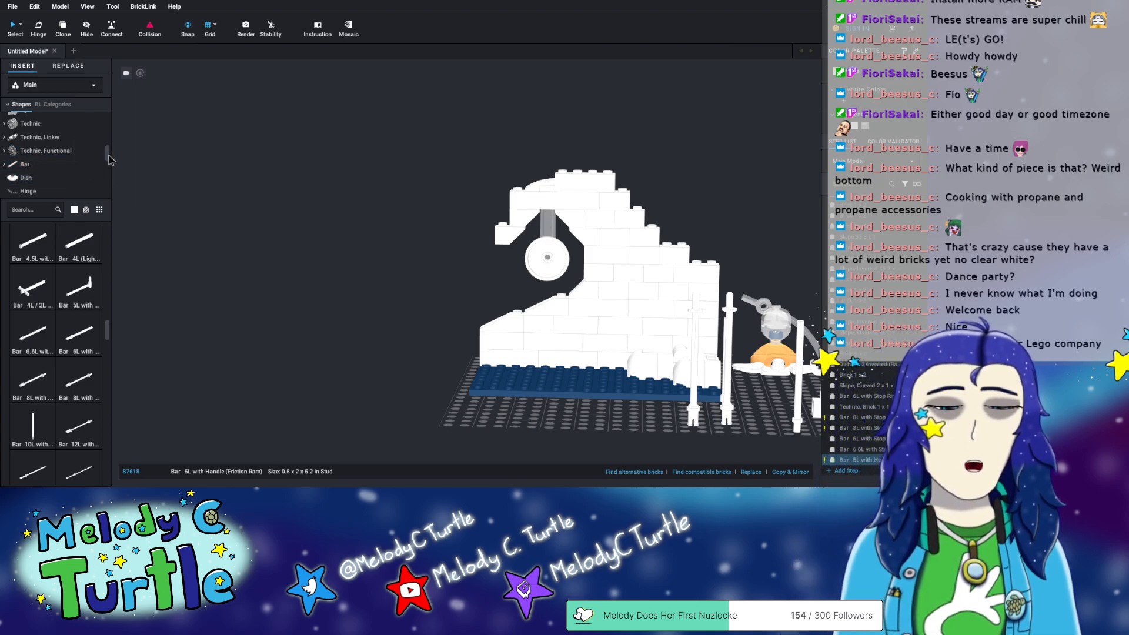
# - Show the Slope category, try a Slope 30 1 x 1 x 2/3 on the wave's curling tip and delete it
pyautogui.moveTo(108, 155); pyautogui.dragTo(98, 139)
pyautogui.scroll(2, 99, 140)
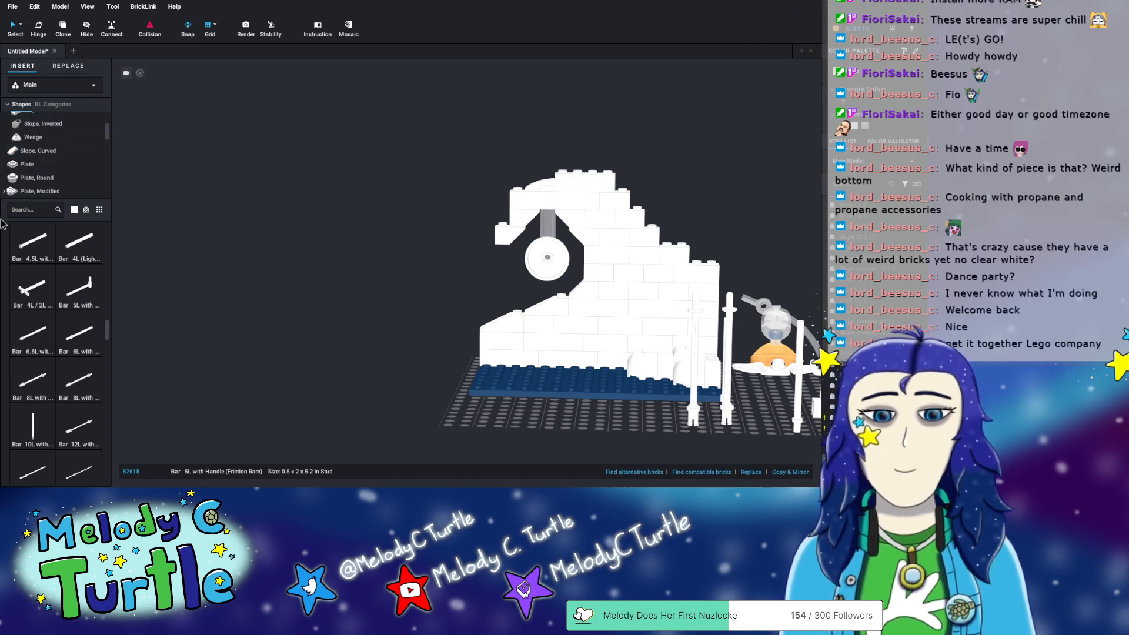
pyautogui.scroll(2, 53, 170)
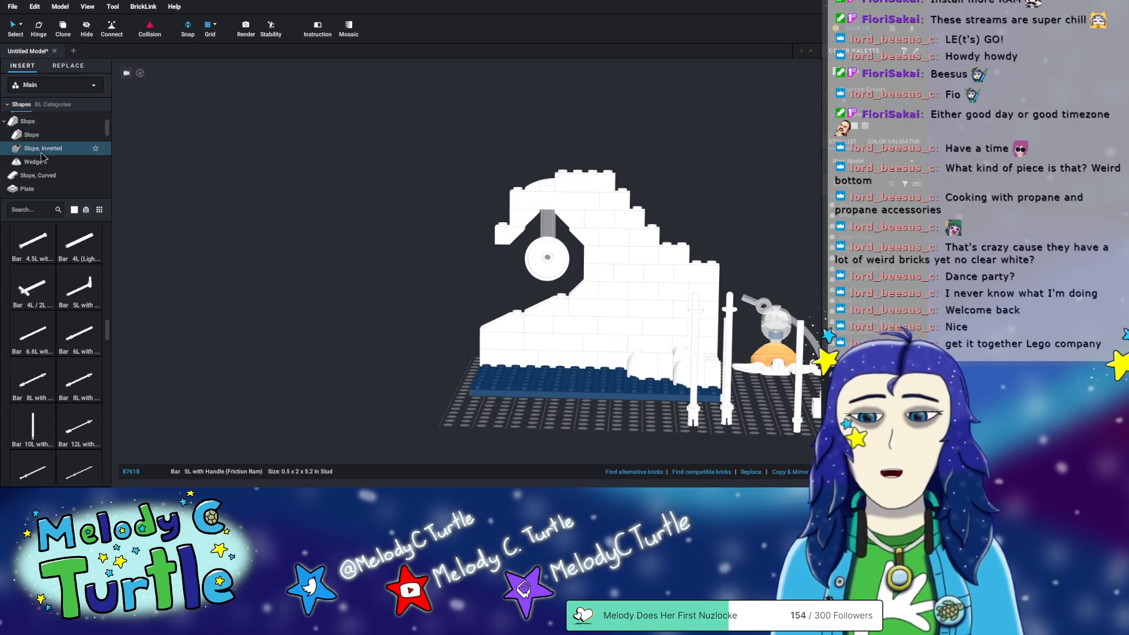
pyautogui.click(36, 136)
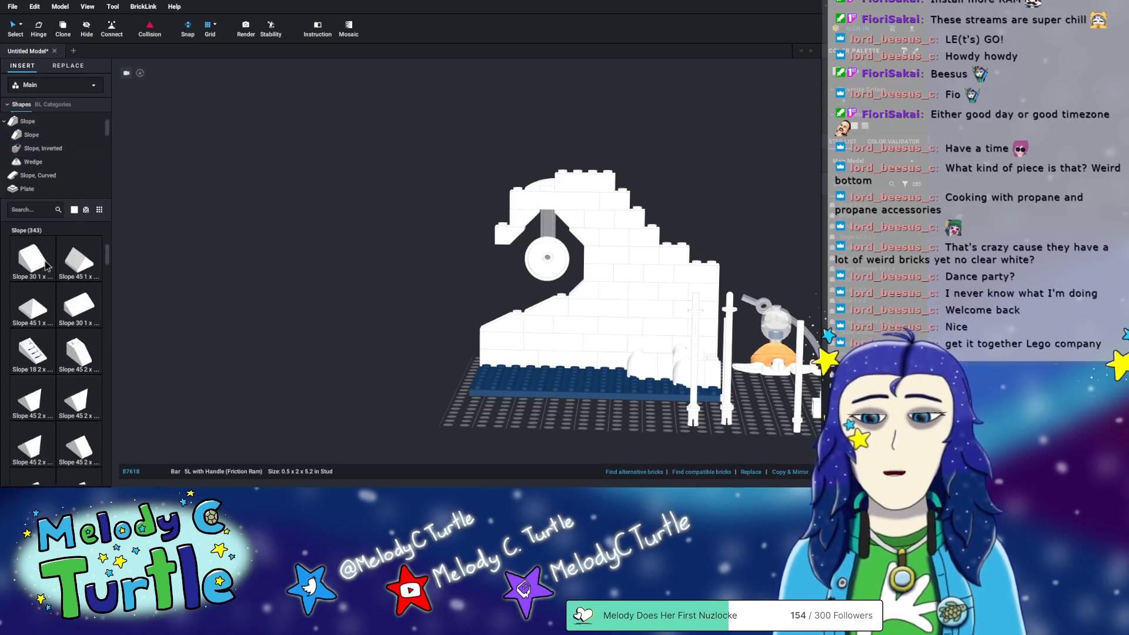
pyautogui.scroll(-1, 52, 323)
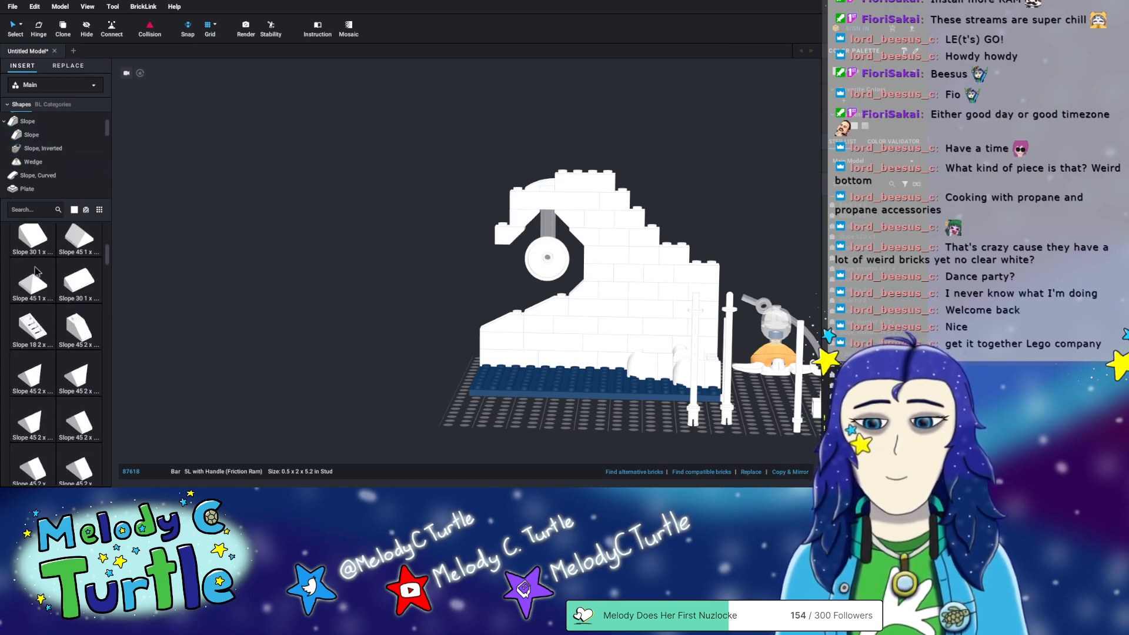
pyautogui.scroll(1, 49, 253)
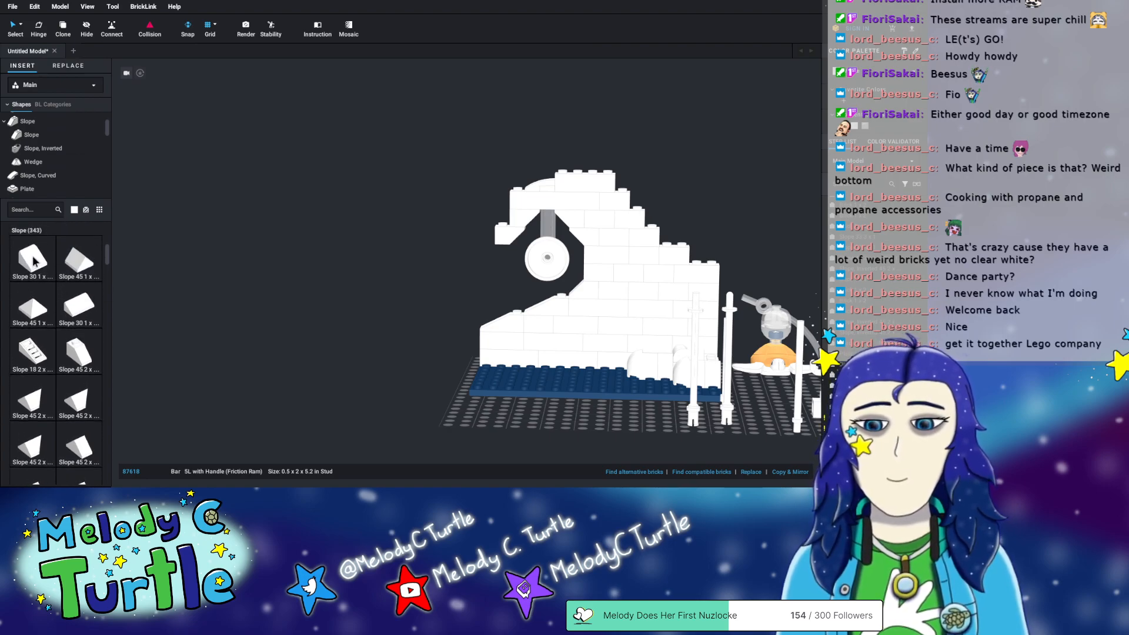
pyautogui.click(33, 262)
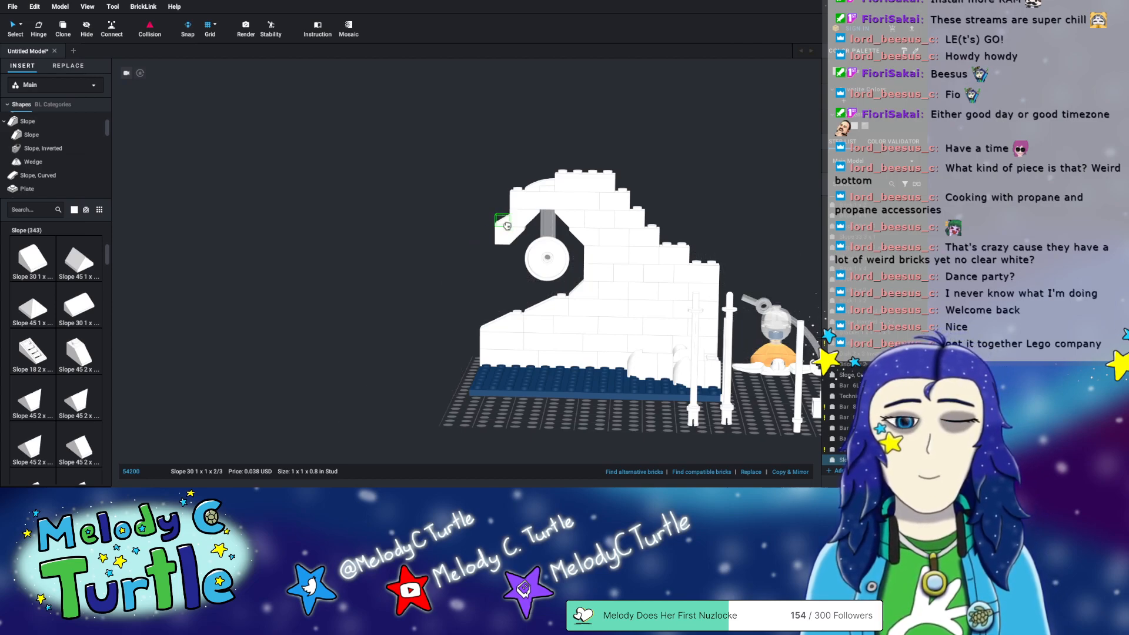
pyautogui.click(435, 383)
pyautogui.click(435, 384)
pyautogui.press('Delete')
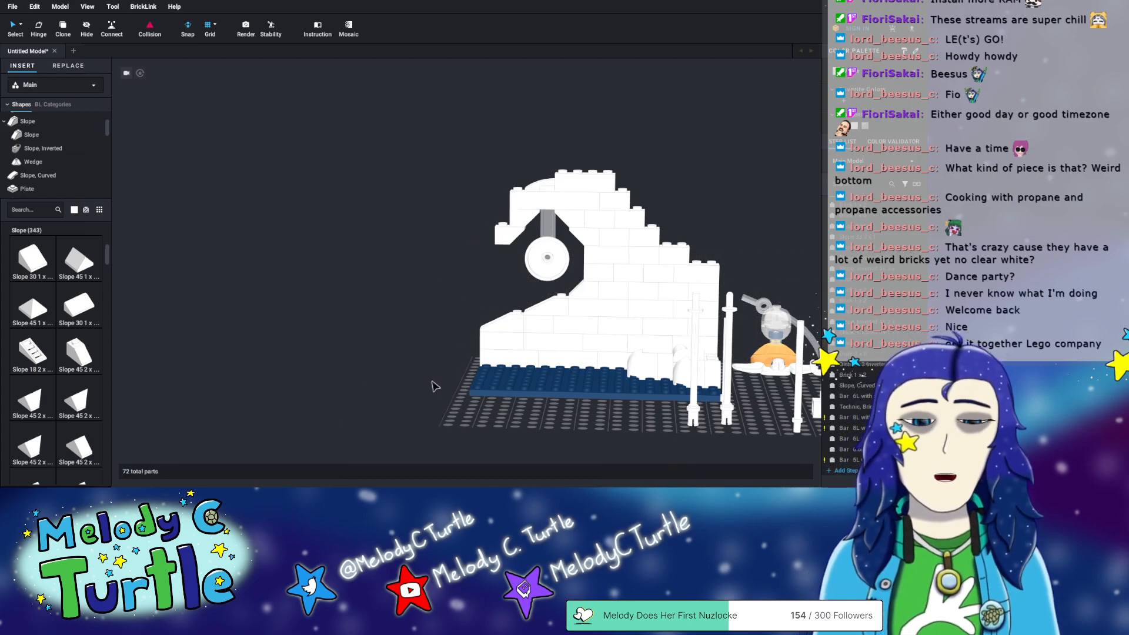
# - Try a Slope 30 1 x 1 x 2/3 on the wave's lower front slope, then remove the piece
pyautogui.click(36, 269)
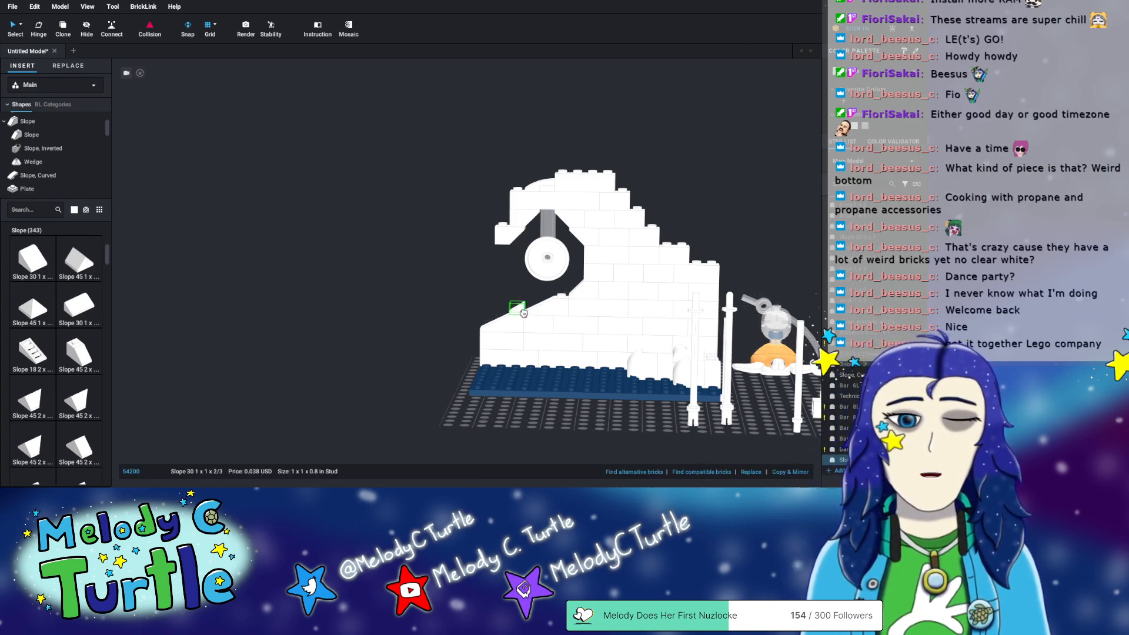
pyautogui.click(328, 378)
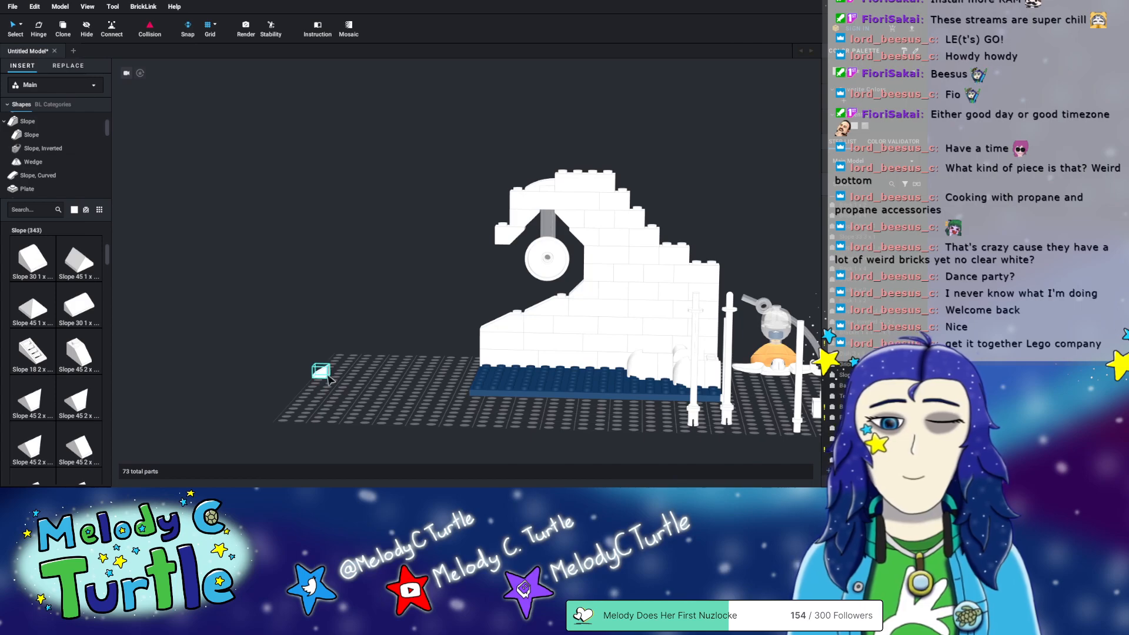
pyautogui.click(328, 378)
pyautogui.press('Delete')
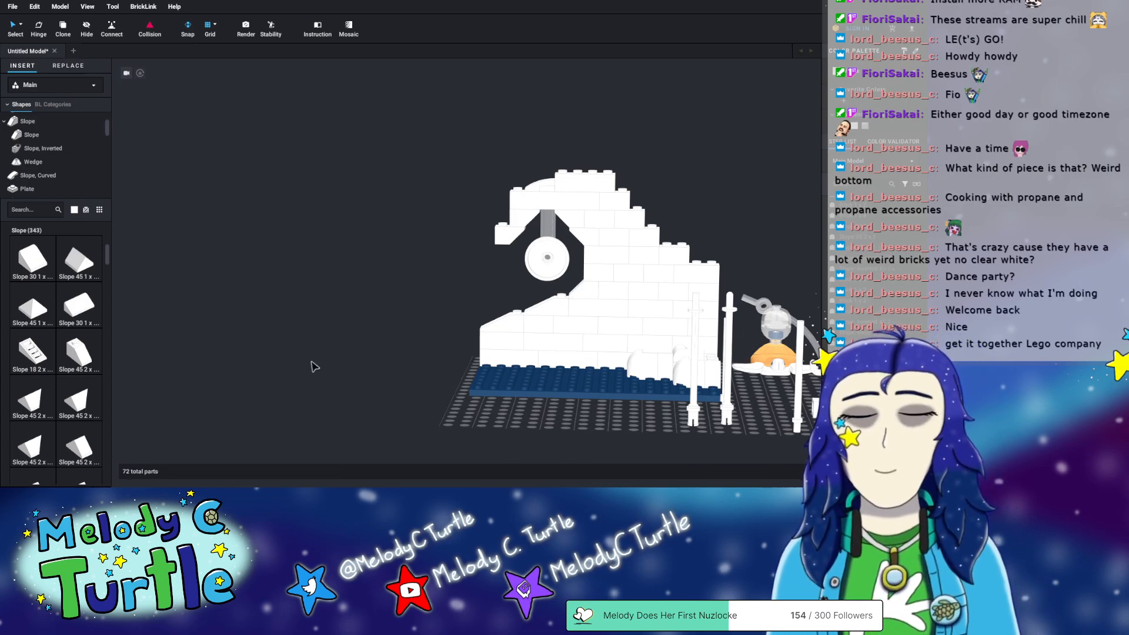
# - Delete the topmost white brick from the wave's crest
pyautogui.scroll(5, 623, 352)
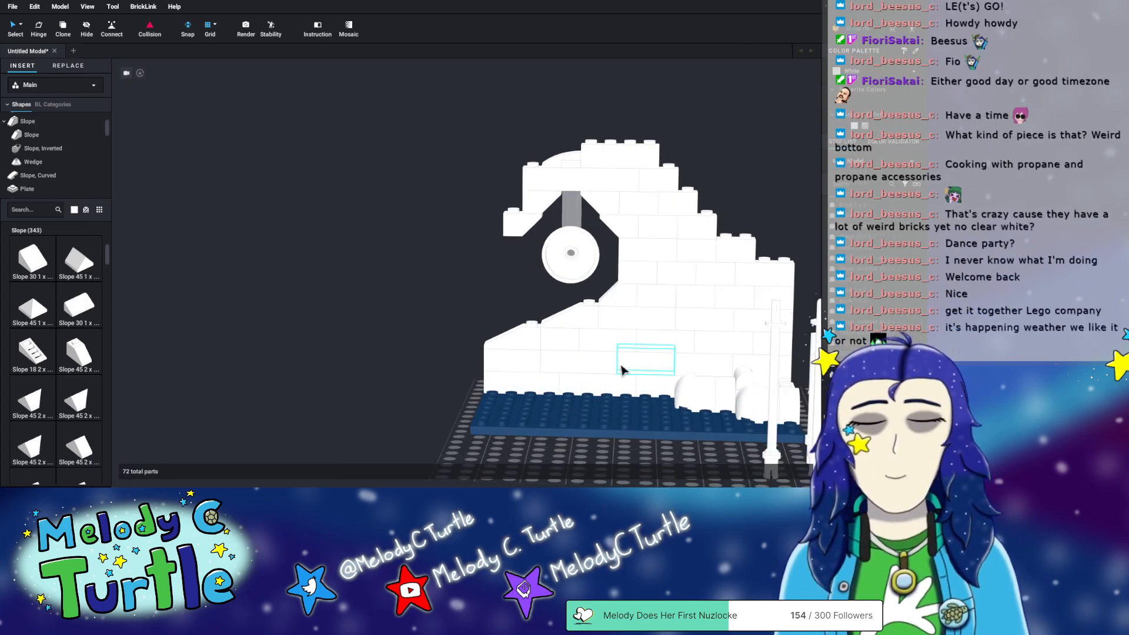
pyautogui.moveTo(636, 301); pyautogui.dragTo(626, 307, button='middle')
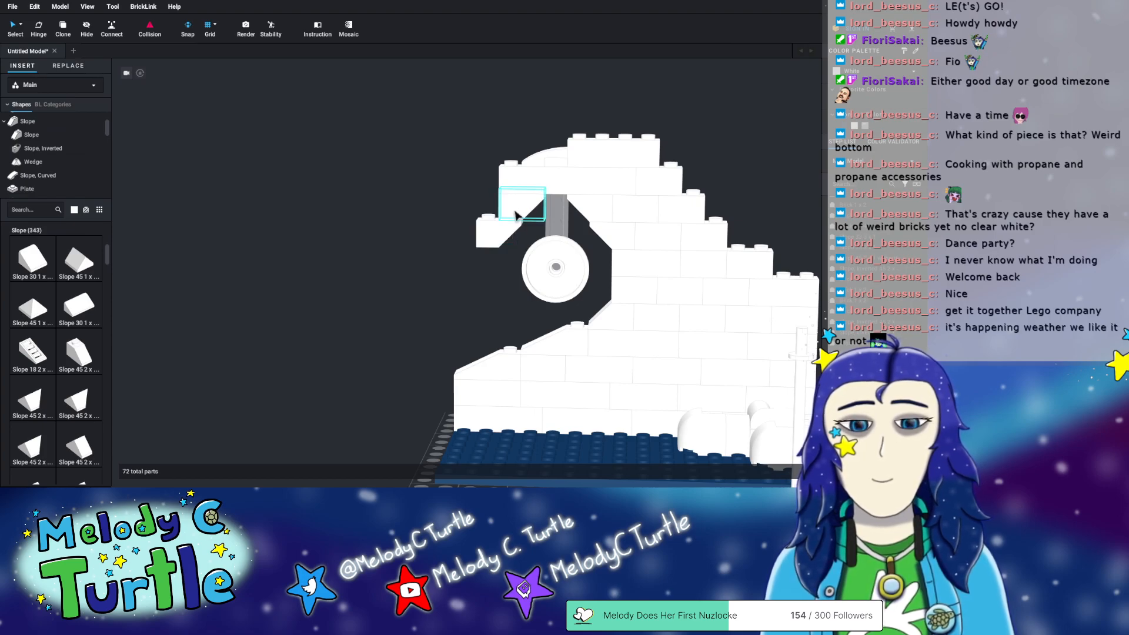
pyautogui.moveTo(765, 159); pyautogui.dragTo(769, 165, button='right')
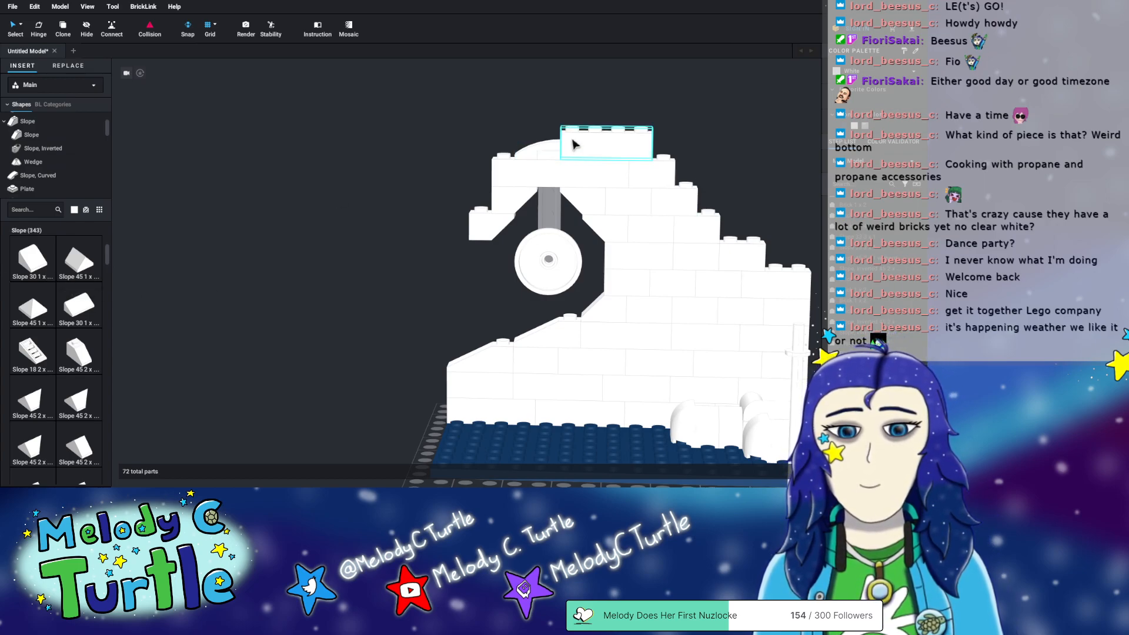
pyautogui.press('Delete')
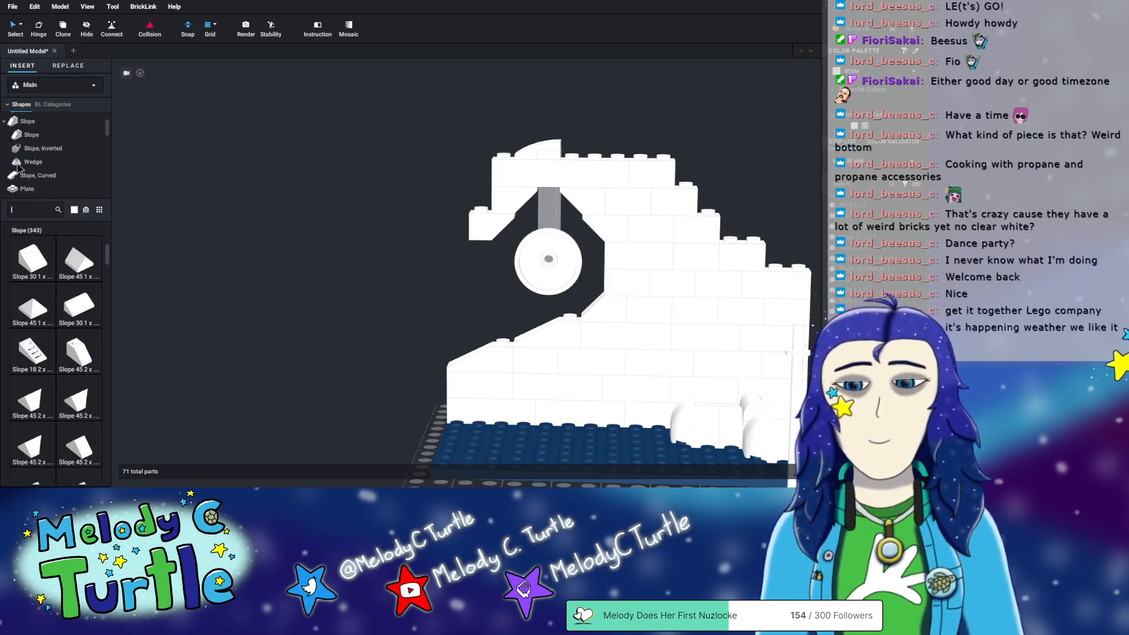
# - Show the Plate category and place a Plate 1 x 4 on the wave's crest behind the curved slope
pyautogui.scroll(2, 48, 154)
pyautogui.scroll(-3, 48, 154)
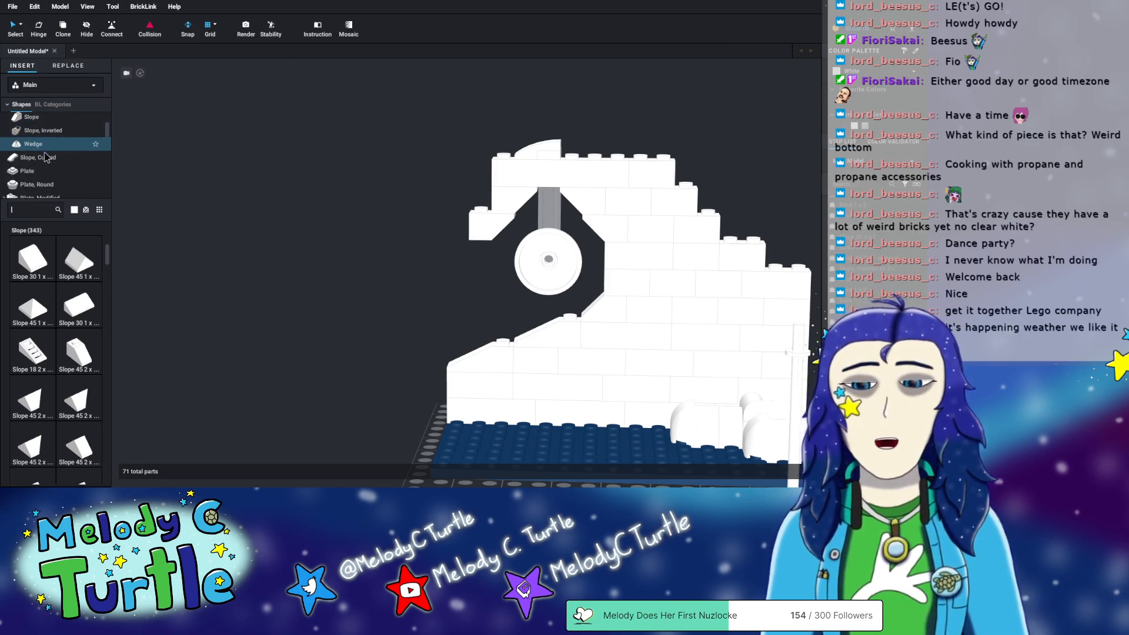
pyautogui.scroll(-3, 57, 183)
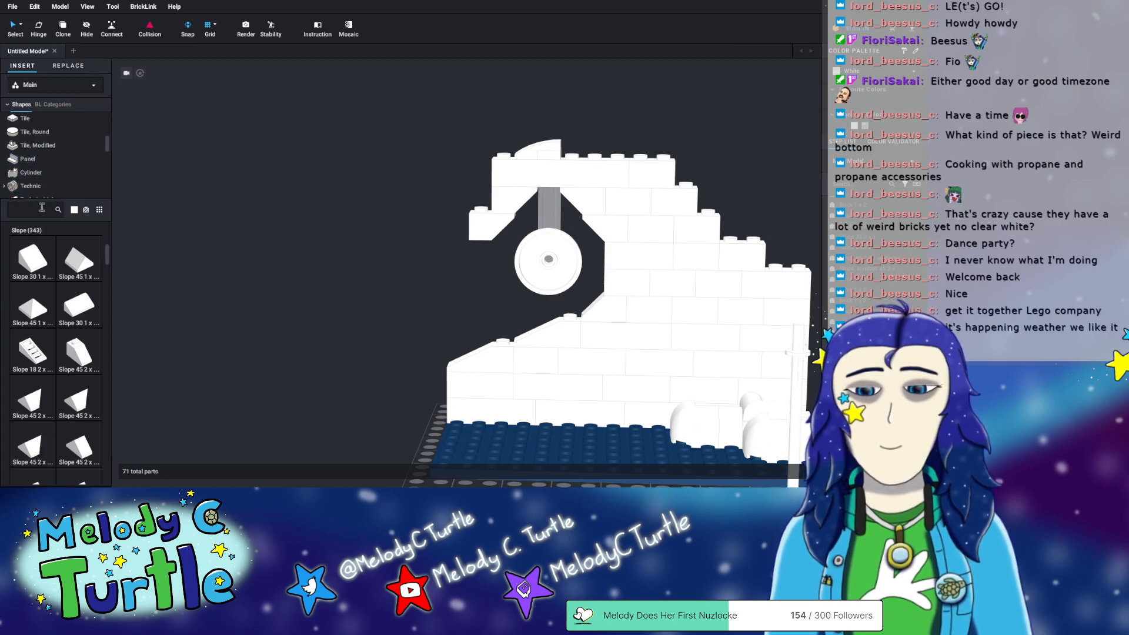
pyautogui.scroll(4, 29, 152)
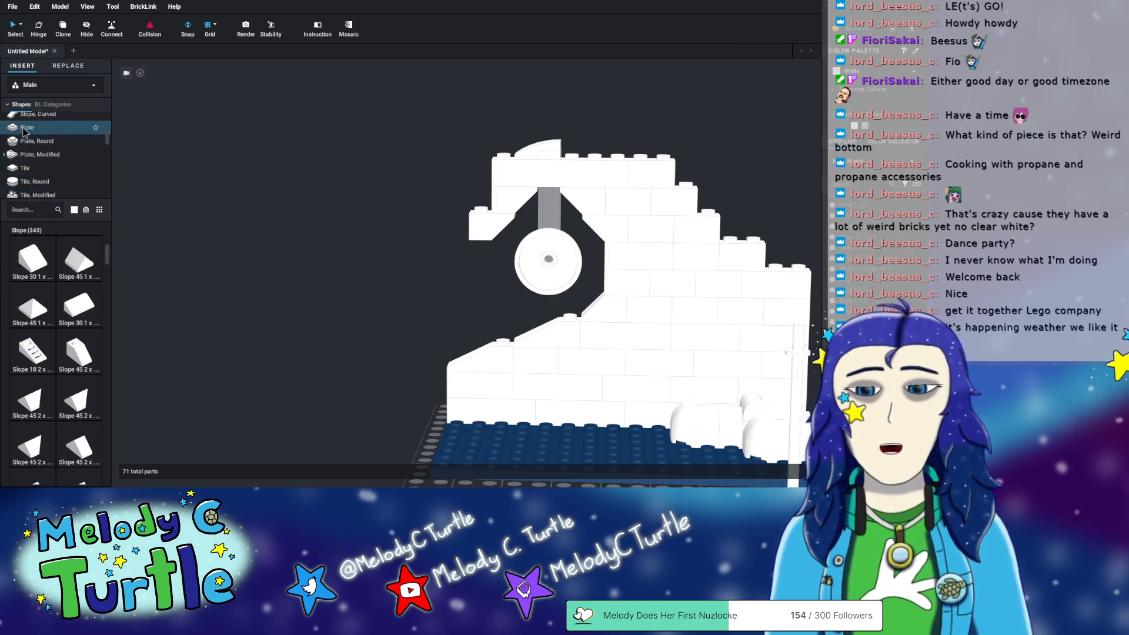
pyautogui.click(26, 127)
pyautogui.moveTo(46, 354); pyautogui.dragTo(614, 153)
# - Add a Plate 1 x 2 to the wave's crest on top of the Plate 1 x 4
pyautogui.moveTo(653, 100); pyautogui.dragTo(654, 109, button='right')
pyautogui.moveTo(653, 110); pyautogui.dragTo(647, 196, button='middle')
pyautogui.moveTo(86, 255); pyautogui.dragTo(586, 167)
# - Try a second Slope, Curved 2 x 1 x 2/3 on top of the crest's plates, then delete it
pyautogui.click(499, 172)
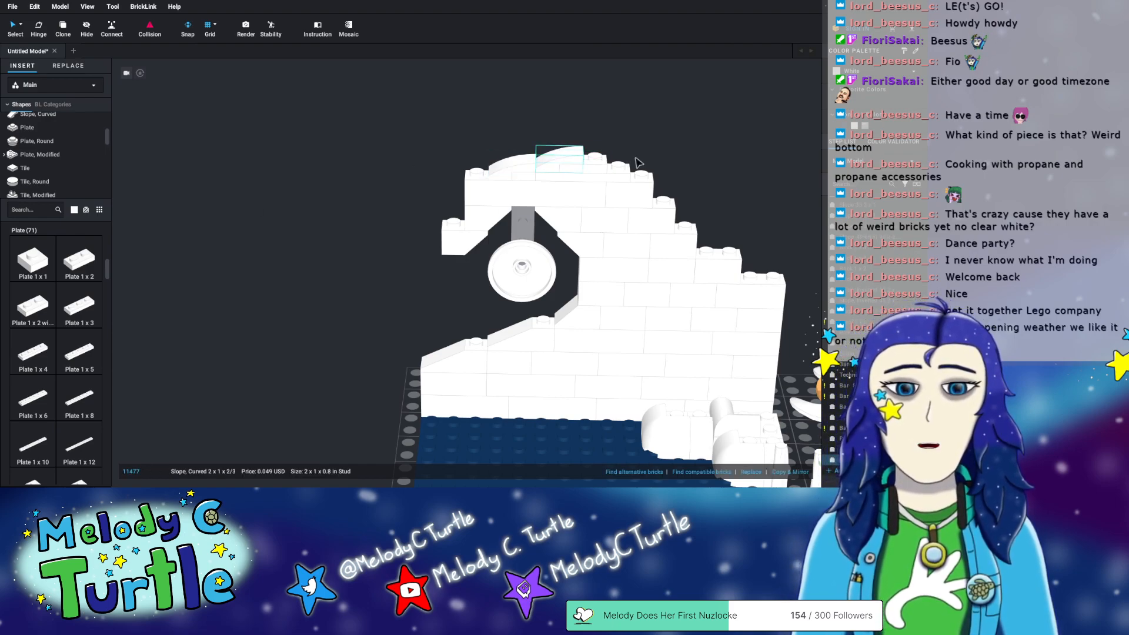
pyautogui.moveTo(630, 157); pyautogui.dragTo(632, 155, button='right')
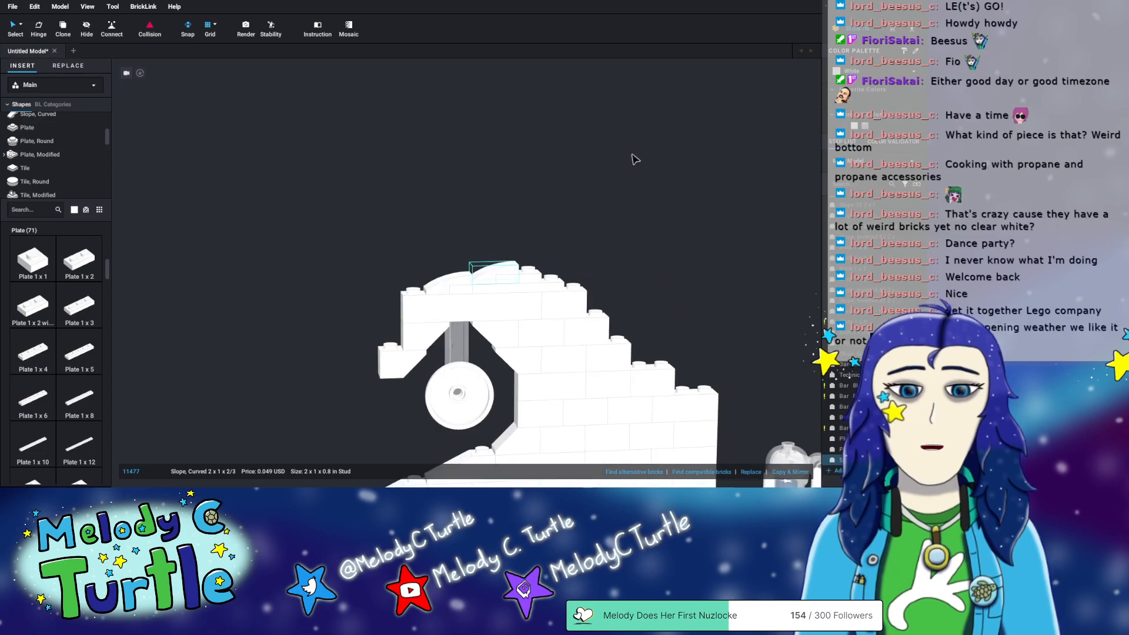
pyautogui.scroll(2, 461, 329)
pyautogui.moveTo(508, 354); pyautogui.dragTo(504, 355, button='right')
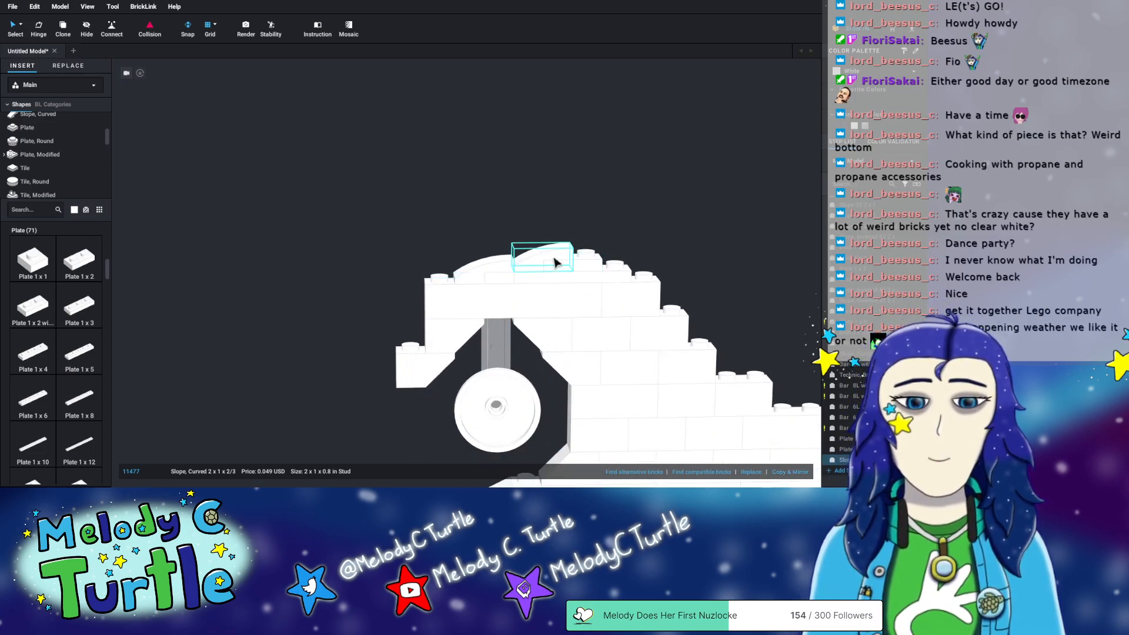
pyautogui.press('Delete')
# - Move the Plate 1 x 2 off the crest to the step behind, then return it to the top of the Plate 1 x 4
pyautogui.moveTo(575, 265); pyautogui.dragTo(701, 303)
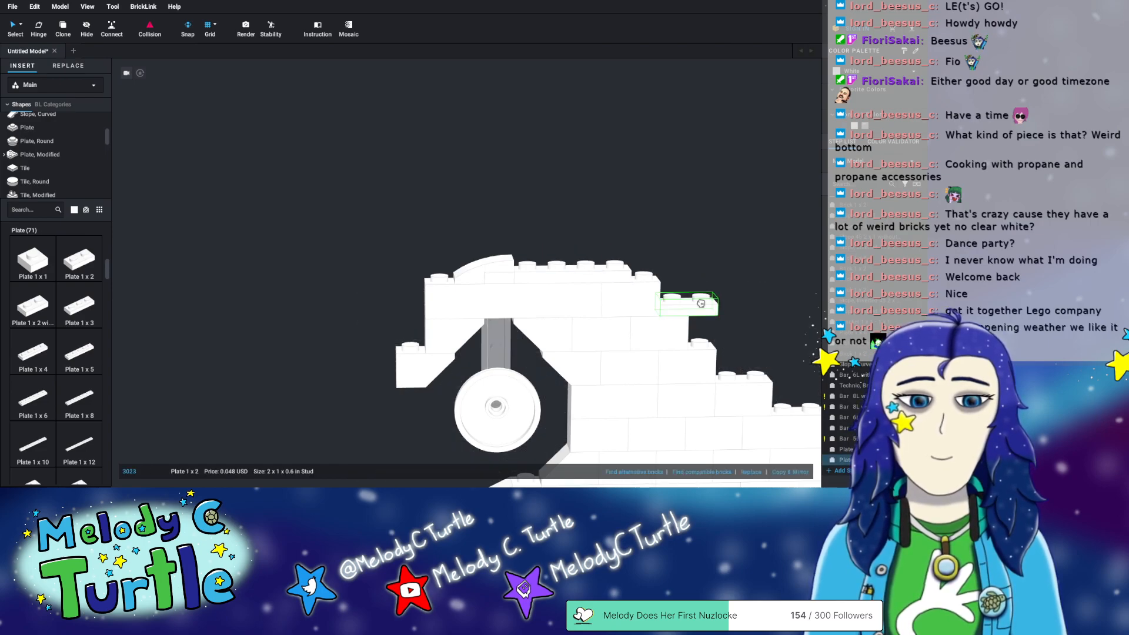
pyautogui.click(592, 281)
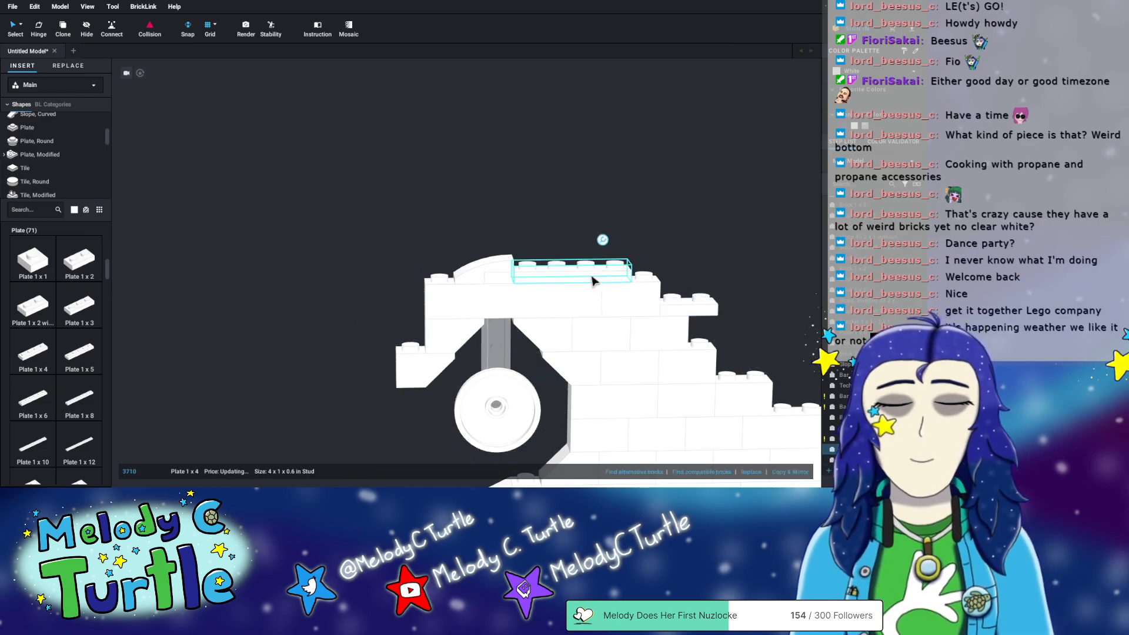
pyautogui.moveTo(688, 303); pyautogui.dragTo(588, 246)
pyautogui.scroll(-3, 665, 260)
pyautogui.moveTo(643, 322)
pyautogui.mouseDown(button='right')
pyautogui.moveTo(659, 322)
pyautogui.moveTo(642, 317)
pyautogui.mouseUp(button='right')
pyautogui.scroll(-1, 624, 335)
pyautogui.moveTo(595, 439); pyautogui.dragTo(630, 323, button='middle')
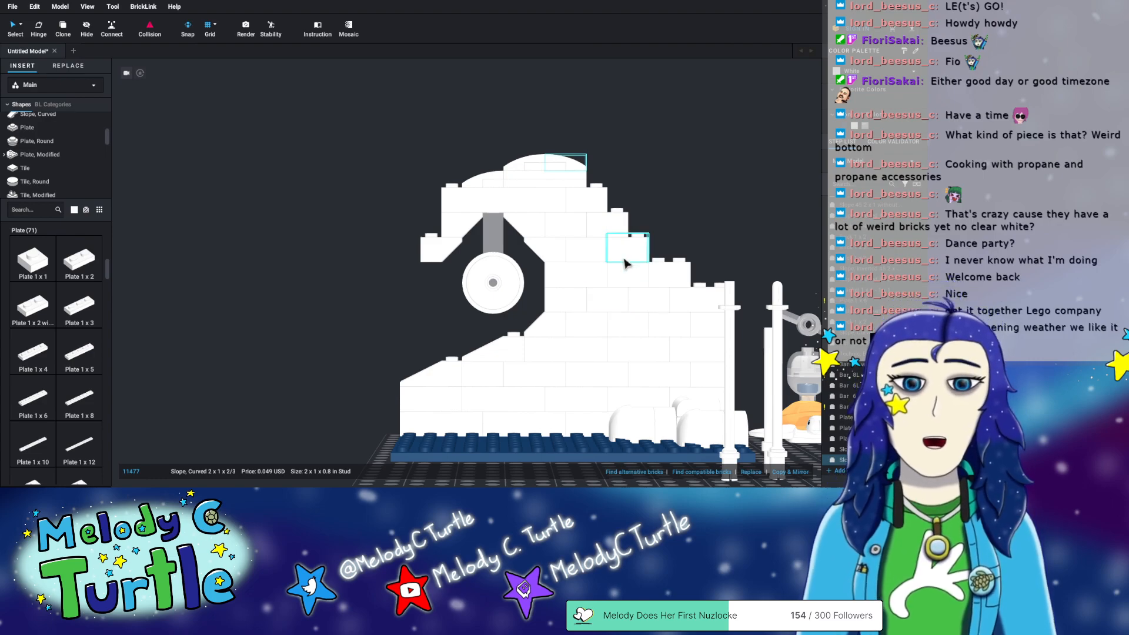
# - Delete two surplus pieces from the crest and lower the remaining Slope, Curved 2 x 1 x 2/3 onto its rear end
pyautogui.click(527, 179)
pyautogui.press('Delete')
pyautogui.click(515, 167)
pyautogui.press('Delete')
pyautogui.moveTo(539, 168); pyautogui.dragTo(587, 175)
pyautogui.moveTo(606, 167); pyautogui.dragTo(632, 155, button='right')
pyautogui.moveTo(604, 104); pyautogui.dragTo(582, 226, button='middle')
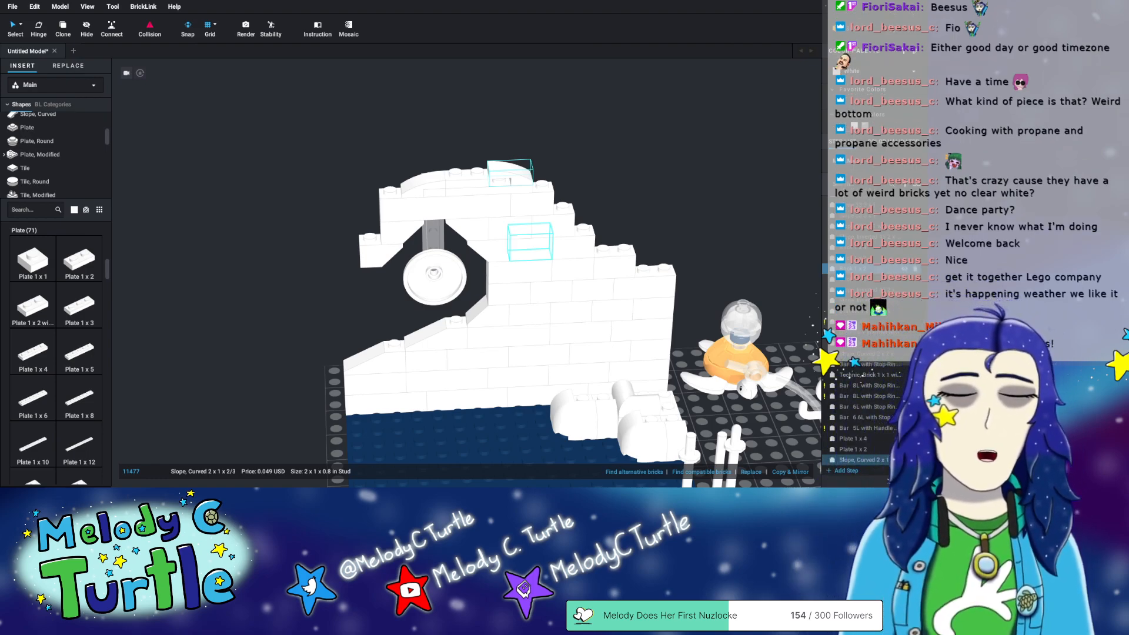
pyautogui.moveTo(575, 262); pyautogui.dragTo(551, 271, button='right')
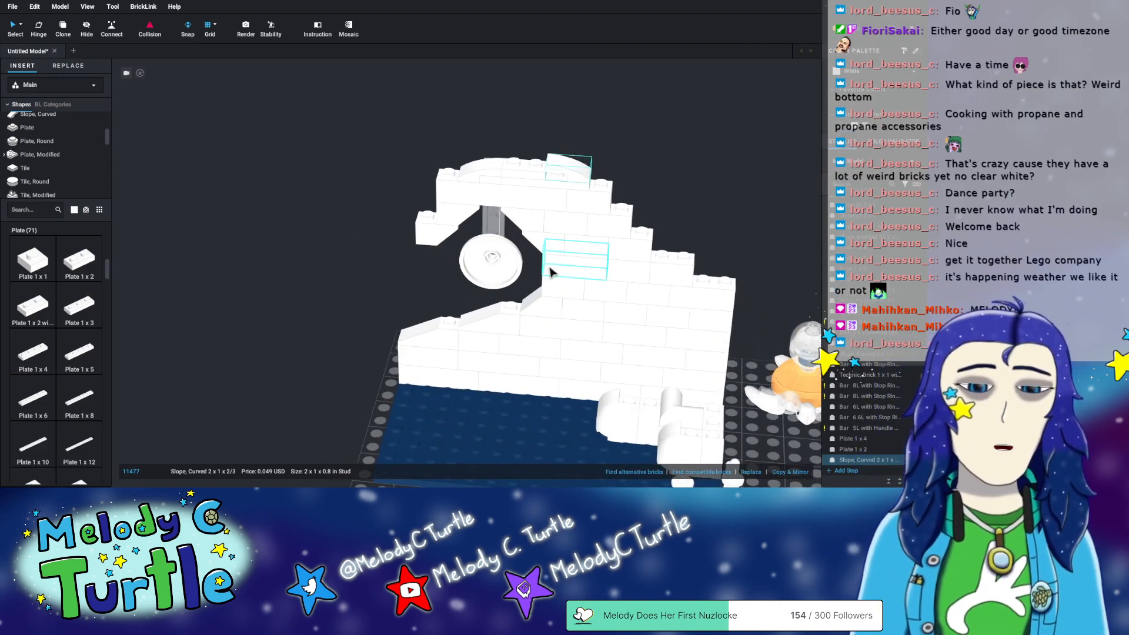
# - Shift the rear curved slope one stud back so it sits flush with the end of the wave's top brick row
pyautogui.click(569, 165)
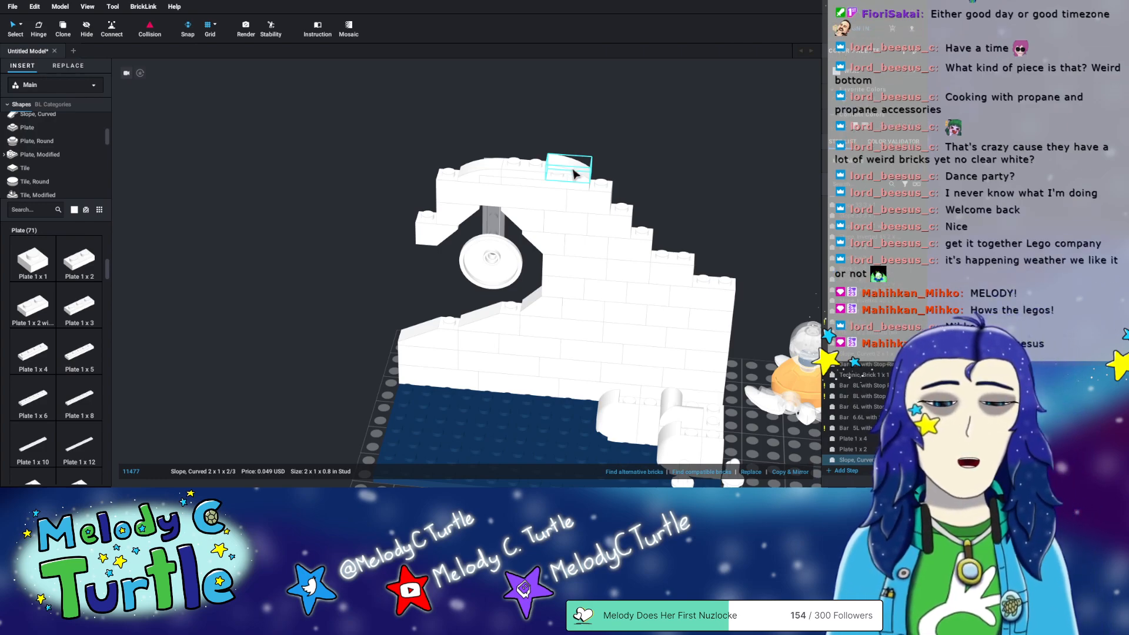
pyautogui.moveTo(584, 177); pyautogui.dragTo(596, 180)
pyautogui.click(697, 193)
pyautogui.moveTo(698, 199); pyautogui.dragTo(699, 192, button='right')
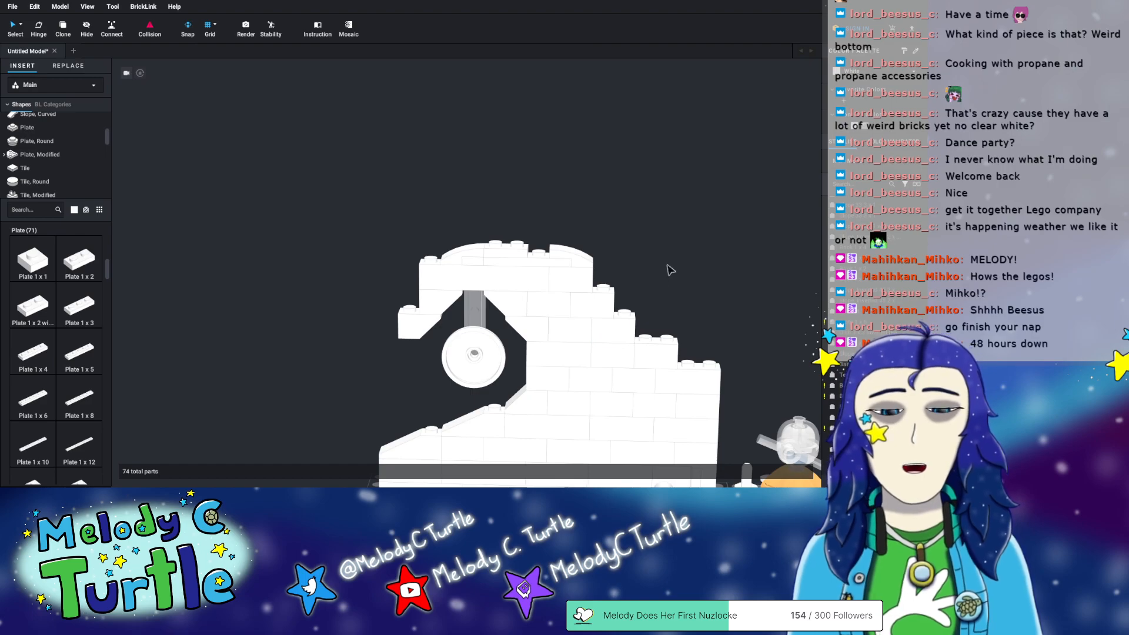
pyautogui.moveTo(673, 282); pyautogui.dragTo(665, 271, button='middle')
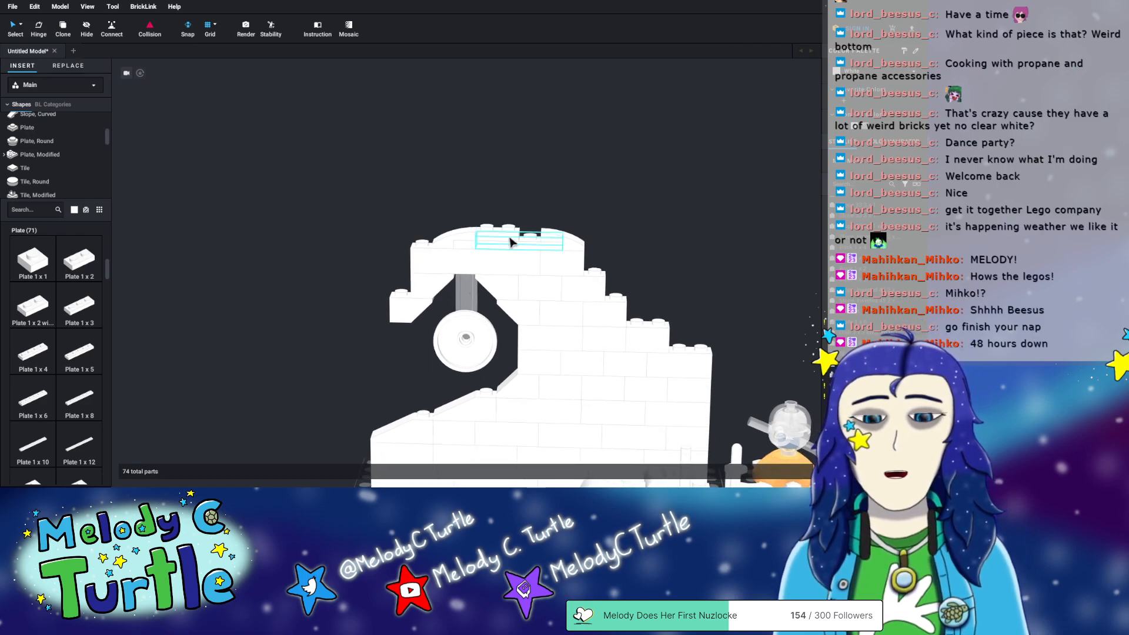
# - Duplicate the rear curved slope and place the copy in front of it, on the open studs at the crest's peak
pyautogui.click(575, 238)
pyautogui.hotkey('ctrl', 'c')
pyautogui.hotkey('ctrl', 'v')
pyautogui.click(523, 231)
pyautogui.click(665, 268)
# - Examine the wave wall, blue base, turtles and upright bars from the front, side and above
pyautogui.moveTo(665, 268); pyautogui.dragTo(680, 290, button='right')
pyautogui.scroll(-4, 674, 286)
pyautogui.moveTo(575, 389); pyautogui.dragTo(482, 341, button='right')
pyautogui.scroll(2, 481, 339)
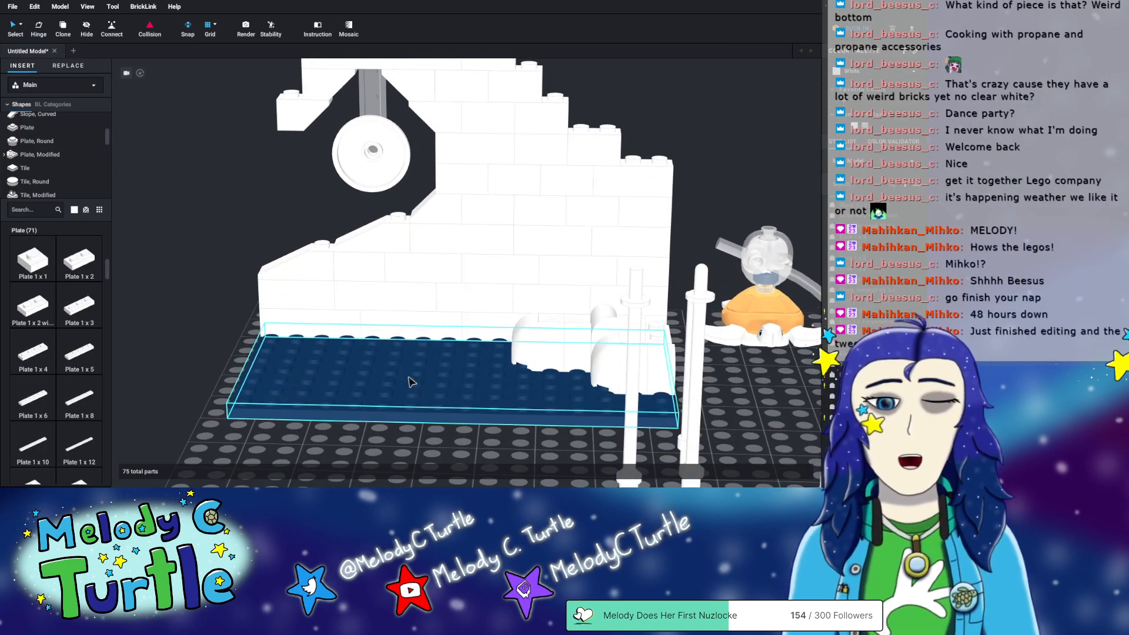
pyautogui.moveTo(422, 385); pyautogui.dragTo(489, 286, button='middle')
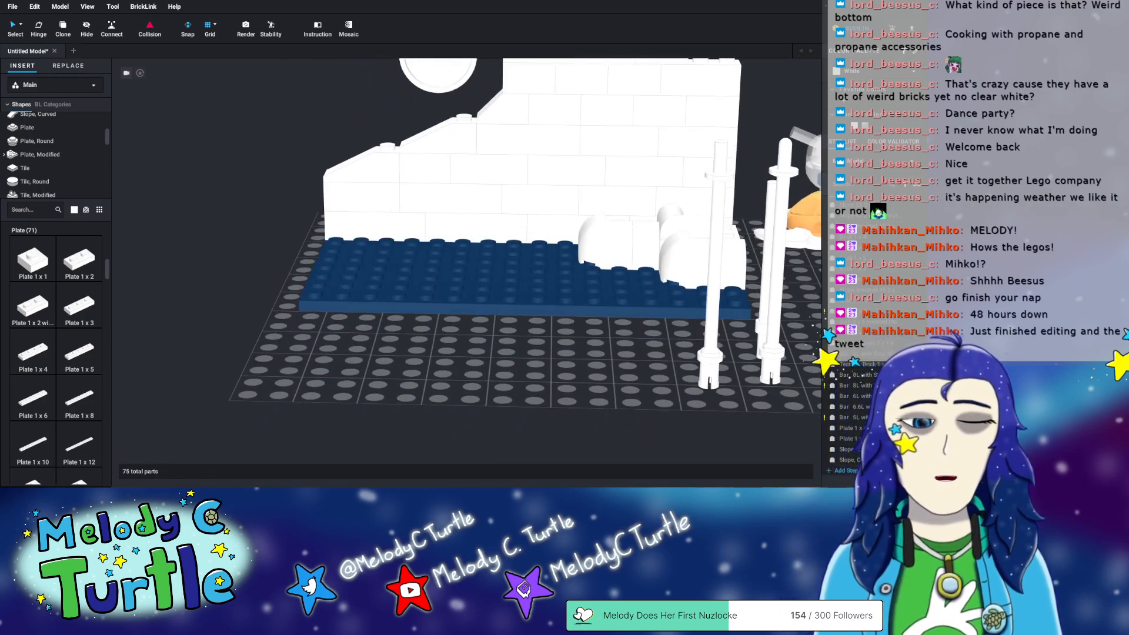
pyautogui.moveTo(604, 254); pyautogui.dragTo(551, 319, button='middle')
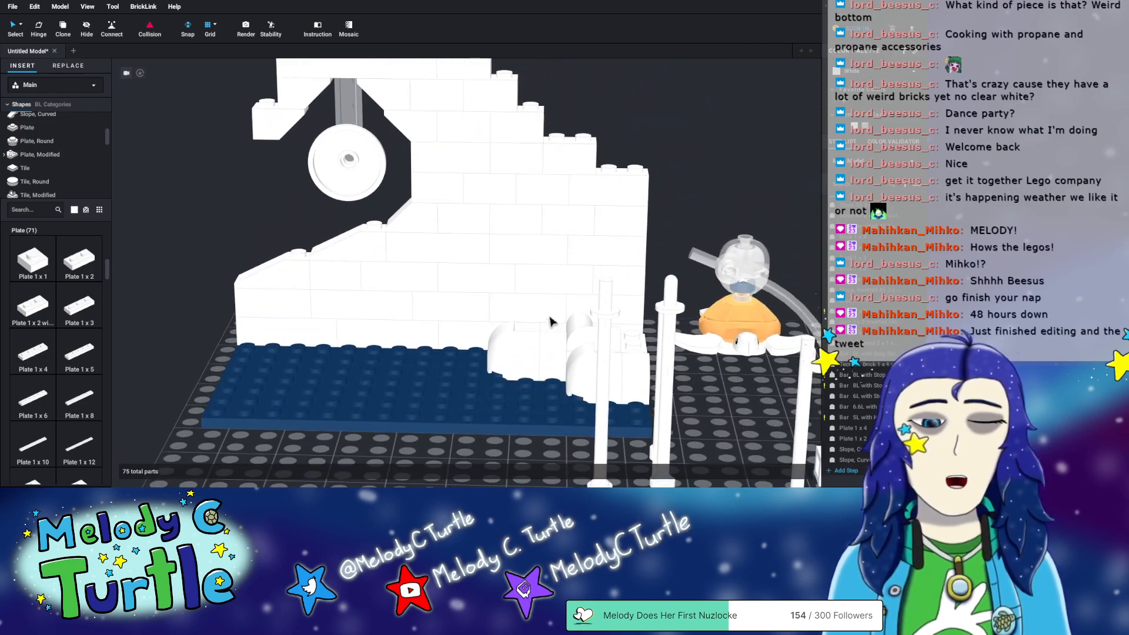
pyautogui.moveTo(576, 243); pyautogui.dragTo(549, 231, button='right')
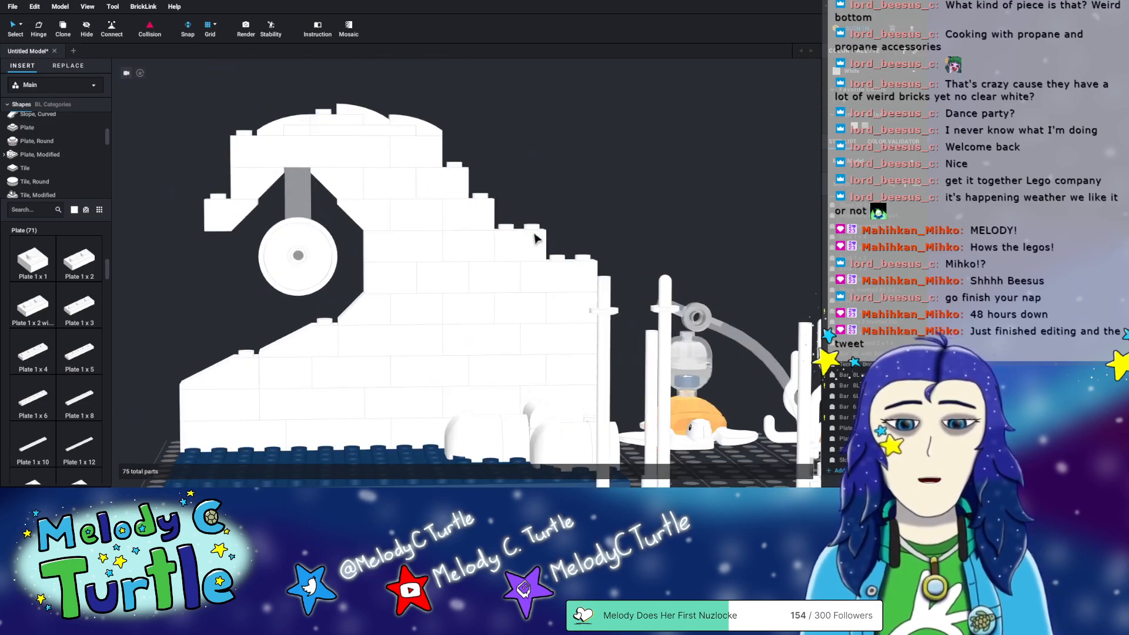
pyautogui.scroll(-3, 512, 244)
pyautogui.moveTo(468, 326)
pyautogui.mouseDown(button='right')
pyautogui.moveTo(453, 325)
pyautogui.moveTo(460, 332)
pyautogui.mouseUp(button='right')
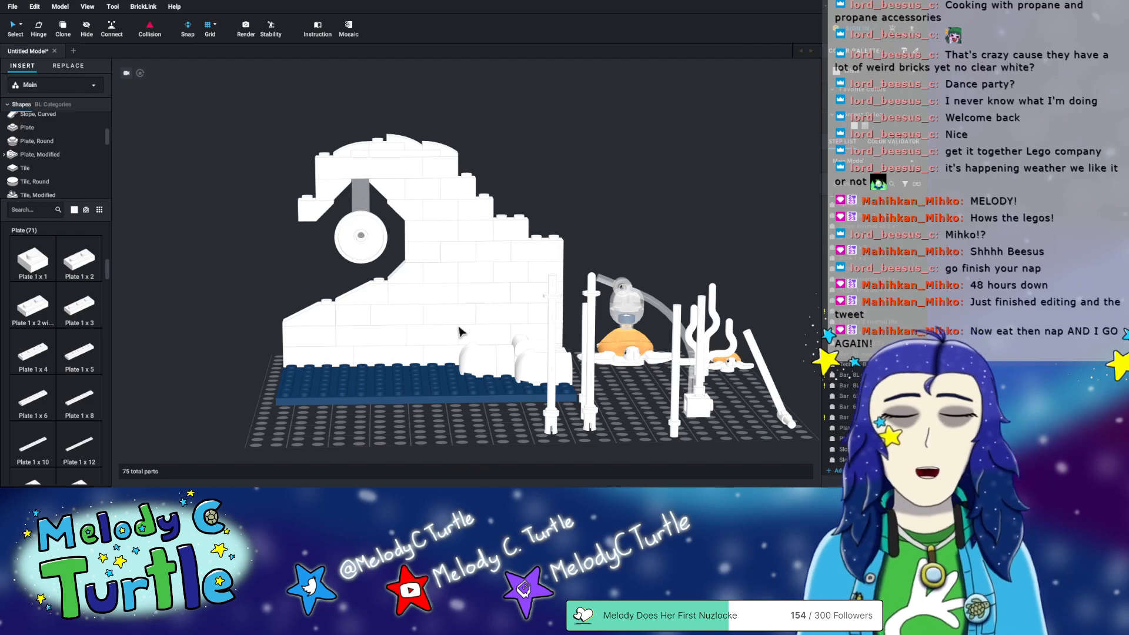
pyautogui.moveTo(431, 280); pyautogui.dragTo(384, 307, button='right')
pyautogui.moveTo(464, 313); pyautogui.dragTo(401, 269, button='middle')
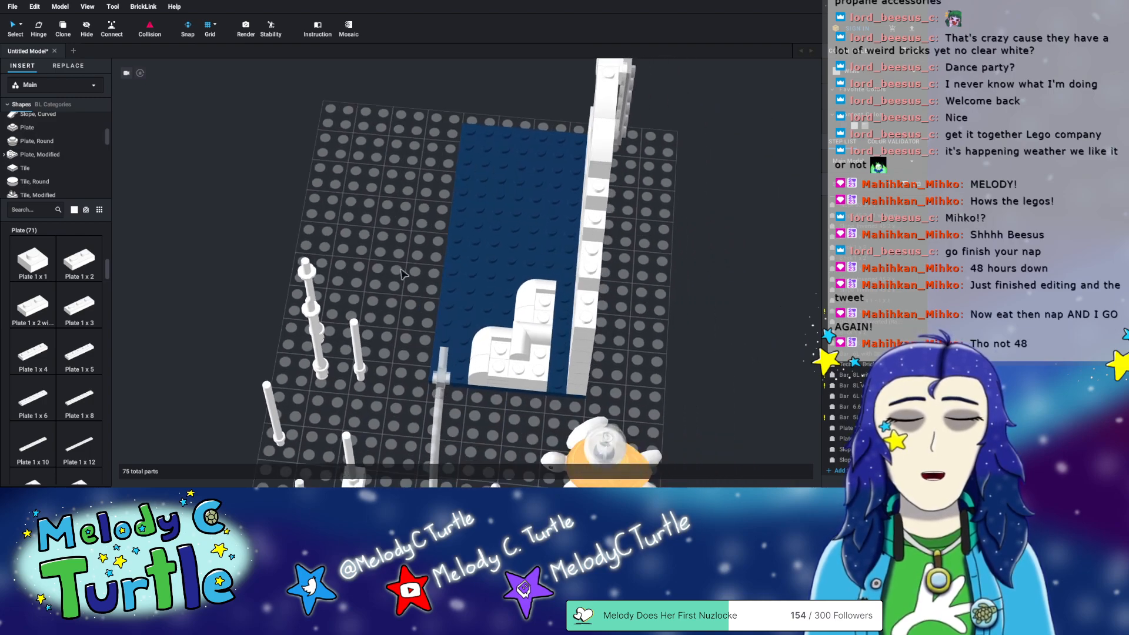
pyautogui.moveTo(691, 302); pyautogui.dragTo(737, 287, button='right')
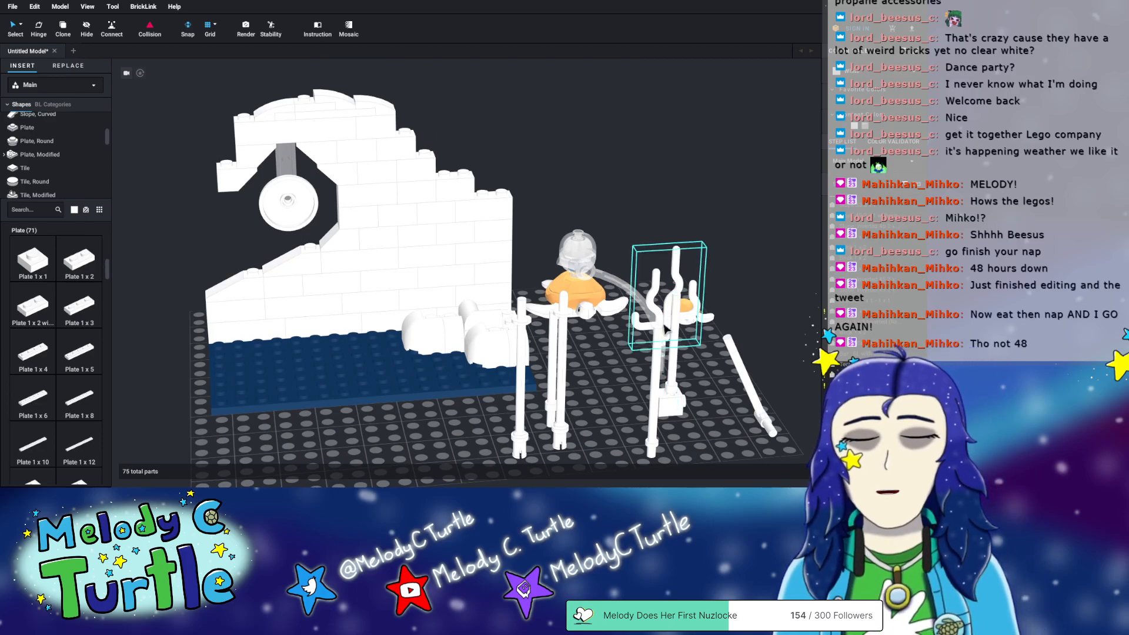
pyautogui.moveTo(391, 431)
pyautogui.mouseDown(button='right')
pyautogui.moveTo(391, 418)
pyautogui.moveTo(393, 443)
pyautogui.moveTo(388, 434)
pyautogui.mouseUp(button='right')
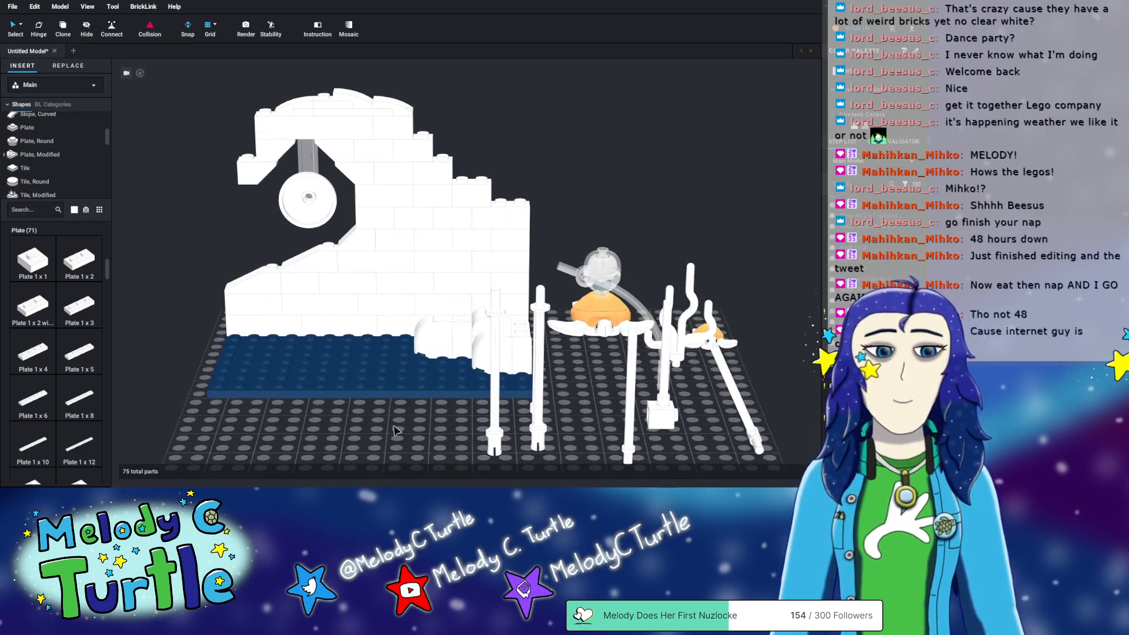
pyautogui.moveTo(394, 431); pyautogui.dragTo(366, 432, button='right')
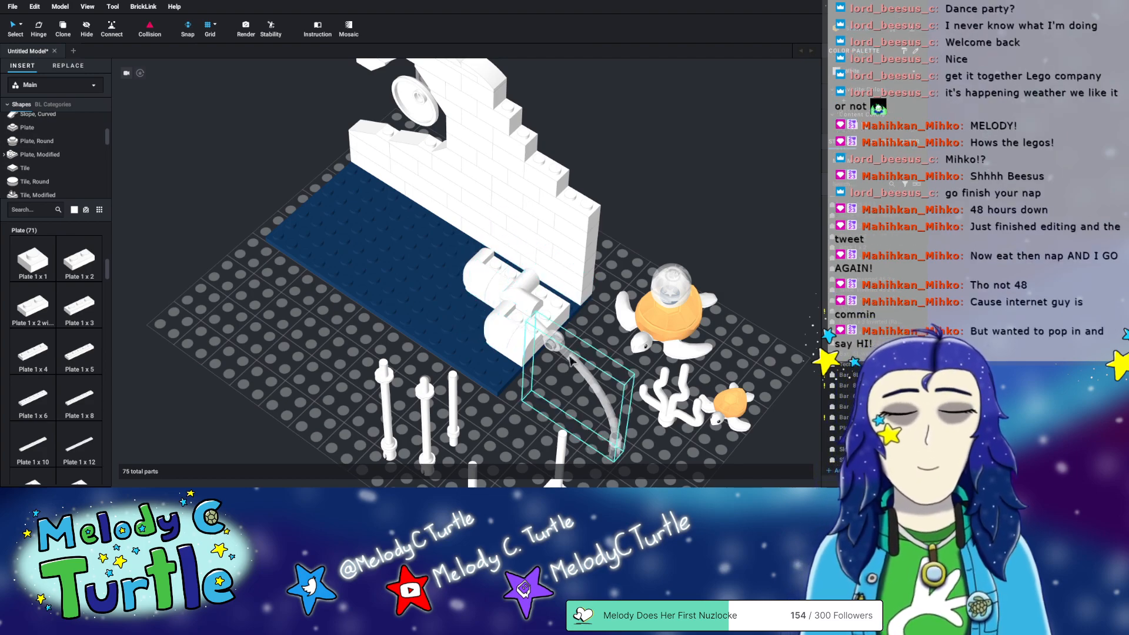
pyautogui.moveTo(246, 394); pyautogui.dragTo(267, 377, button='right')
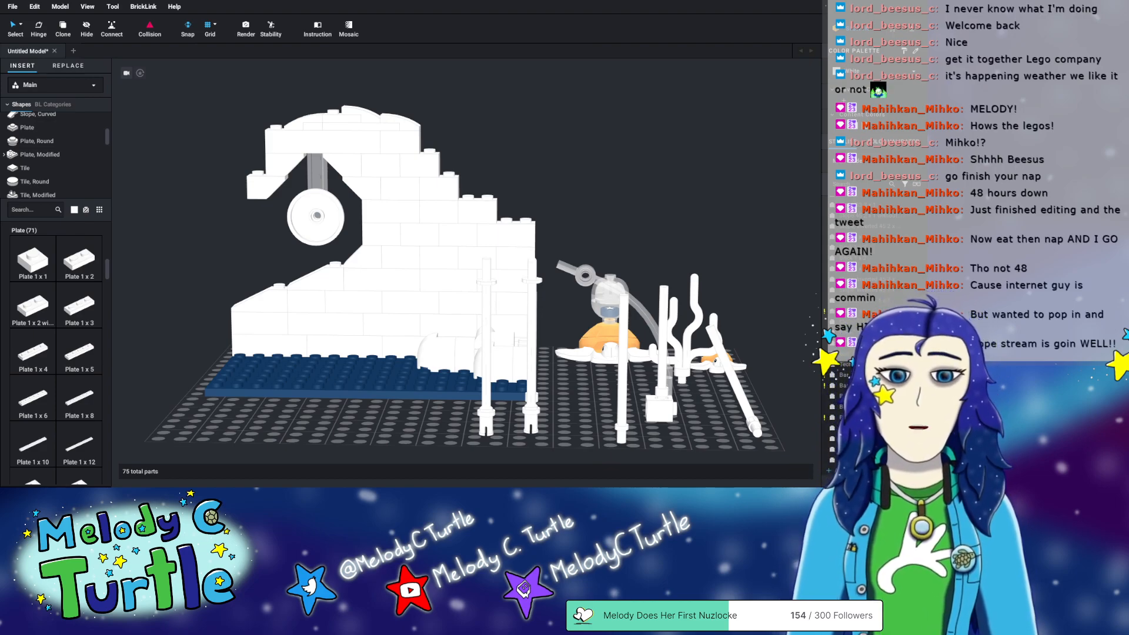
pyautogui.moveTo(397, 283); pyautogui.dragTo(405, 301, button='right')
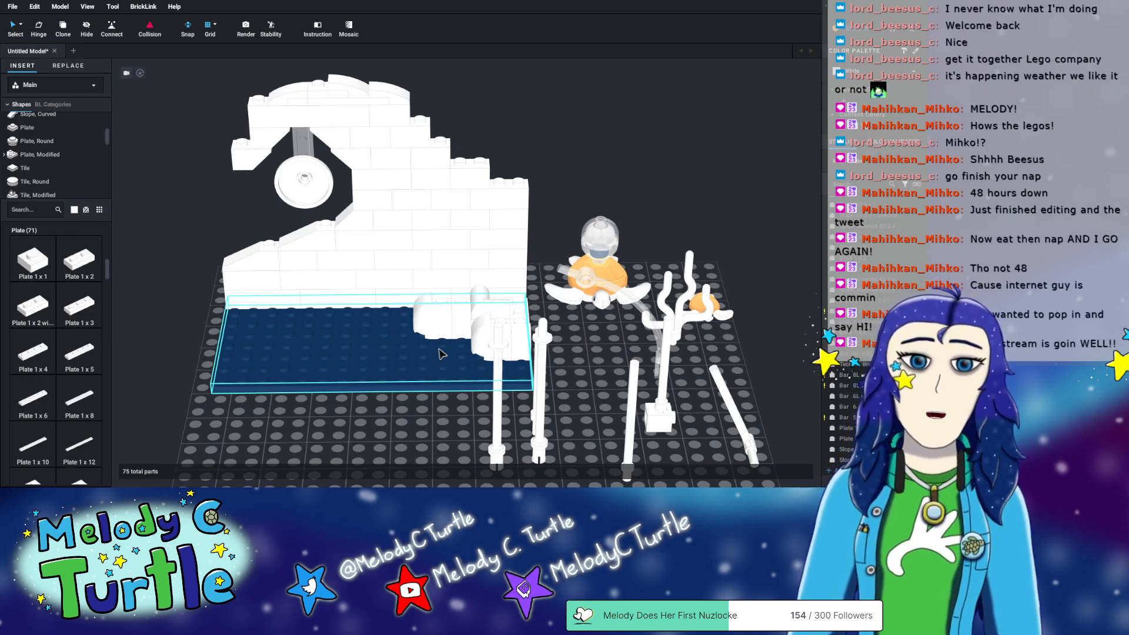
pyautogui.click(382, 420)
pyautogui.moveTo(382, 420); pyautogui.dragTo(291, 405, button='right')
pyautogui.click(307, 299)
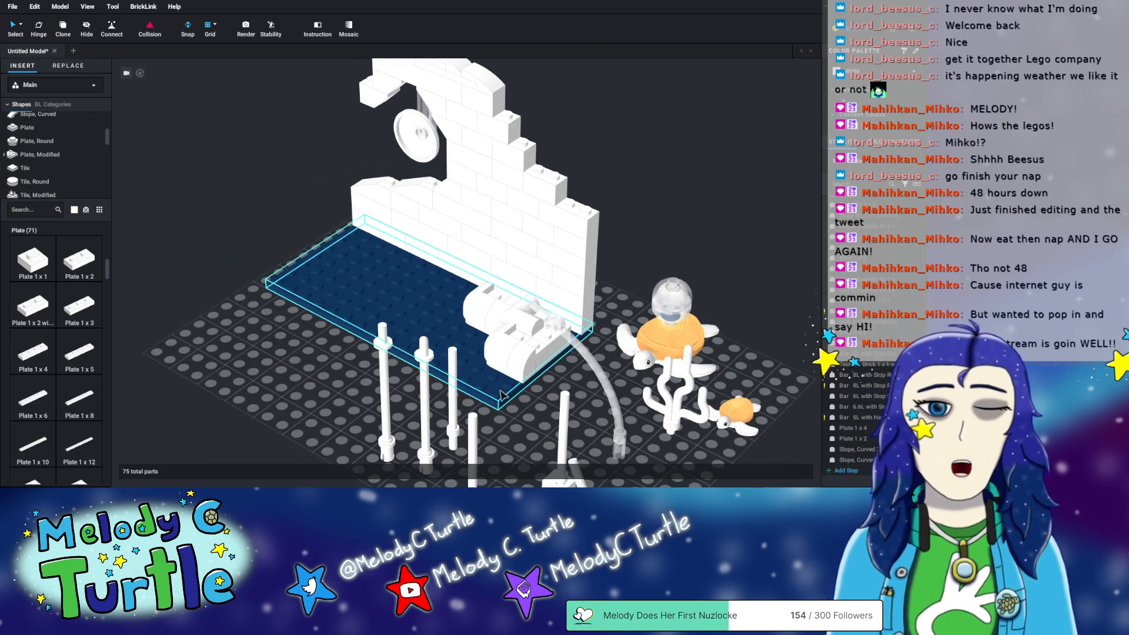
pyautogui.moveTo(721, 371); pyautogui.dragTo(746, 375, button='right')
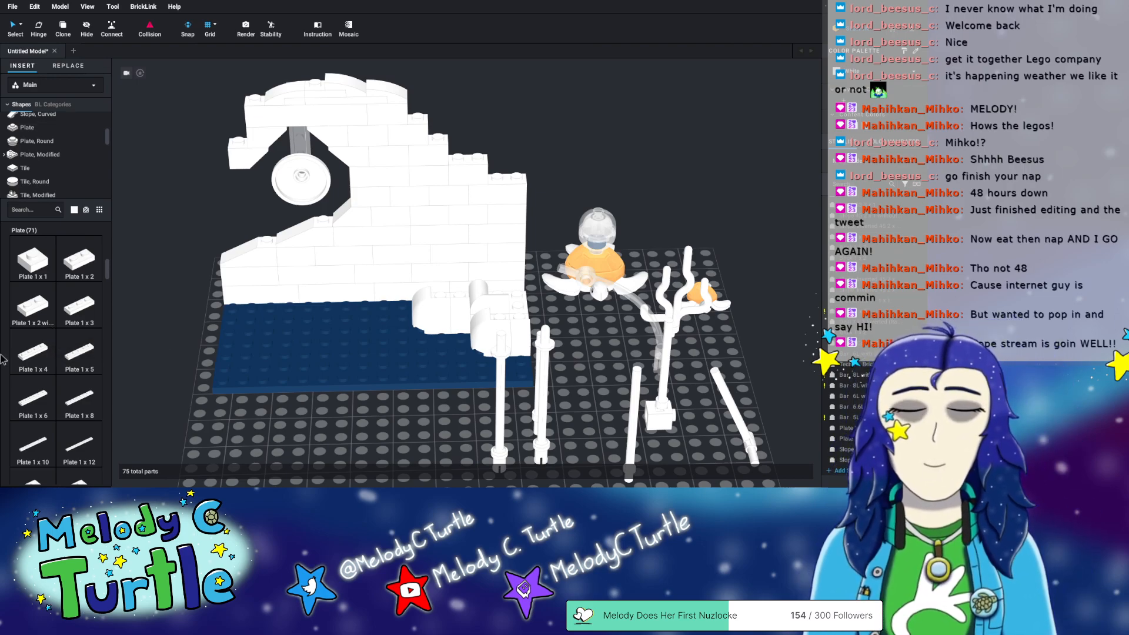
pyautogui.moveTo(421, 353)
pyautogui.mouseDown(button='right')
pyautogui.moveTo(438, 338)
pyautogui.moveTo(425, 327)
pyautogui.moveTo(418, 336)
pyautogui.mouseUp(button='right')
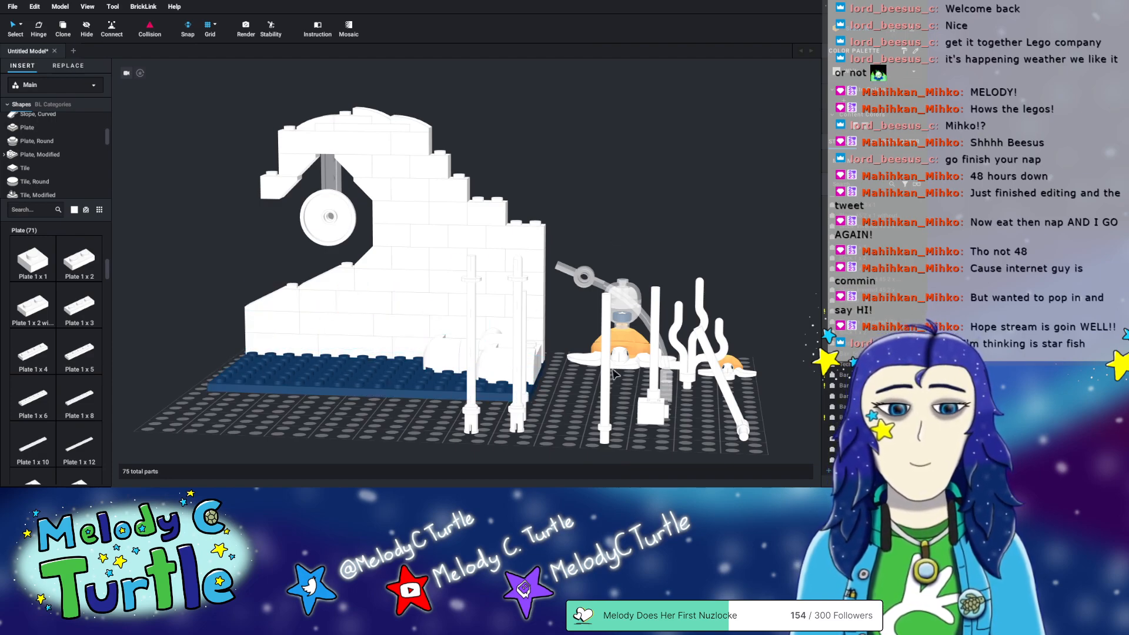
pyautogui.moveTo(632, 202); pyautogui.dragTo(635, 215, button='right')
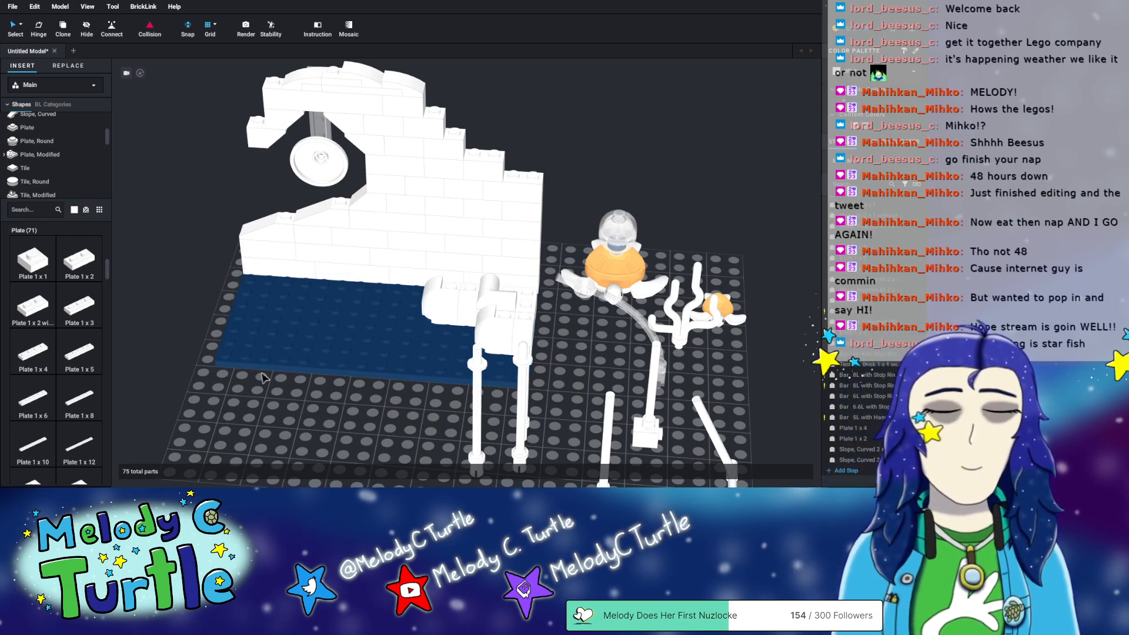
# - Search the parts for "star" and place a Plate, Round 1 x 1 with Star and Small Pin Hole on the baseplate near the upright bars
pyautogui.write('star')
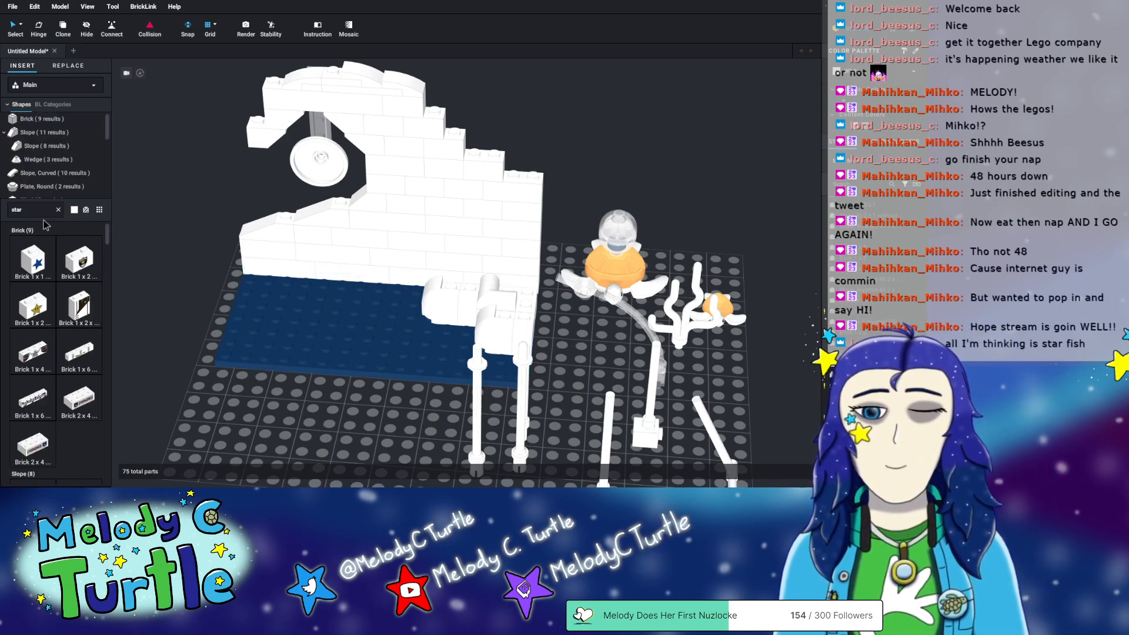
pyautogui.scroll(-5, 57, 293)
pyautogui.write('tar')
pyautogui.scroll(-6, 47, 289)
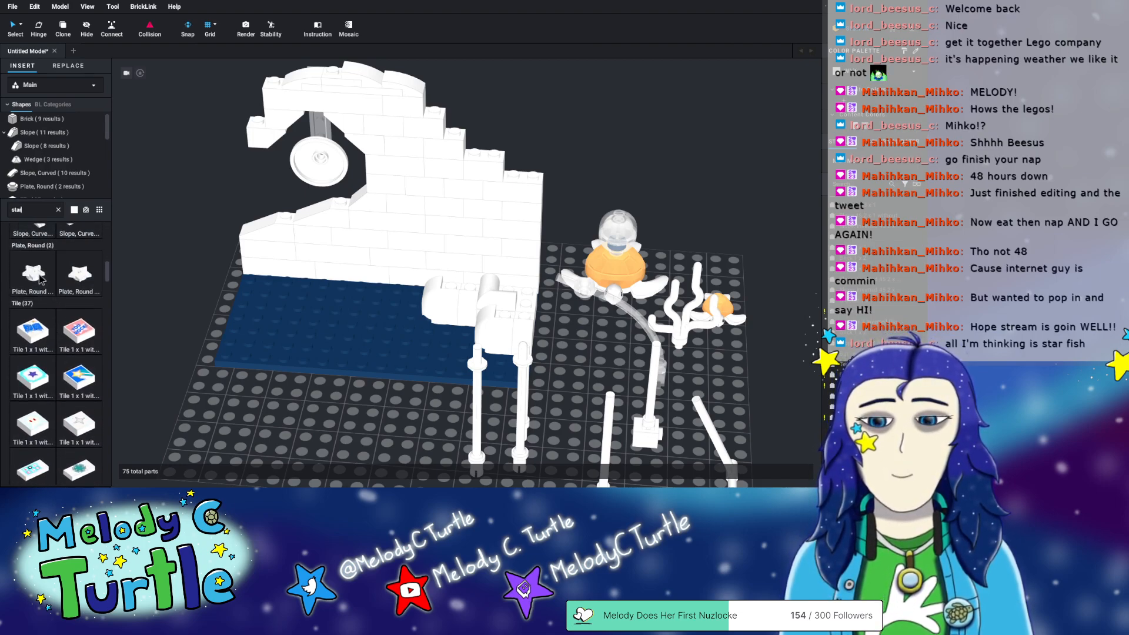
pyautogui.moveTo(29, 278); pyautogui.dragTo(580, 388)
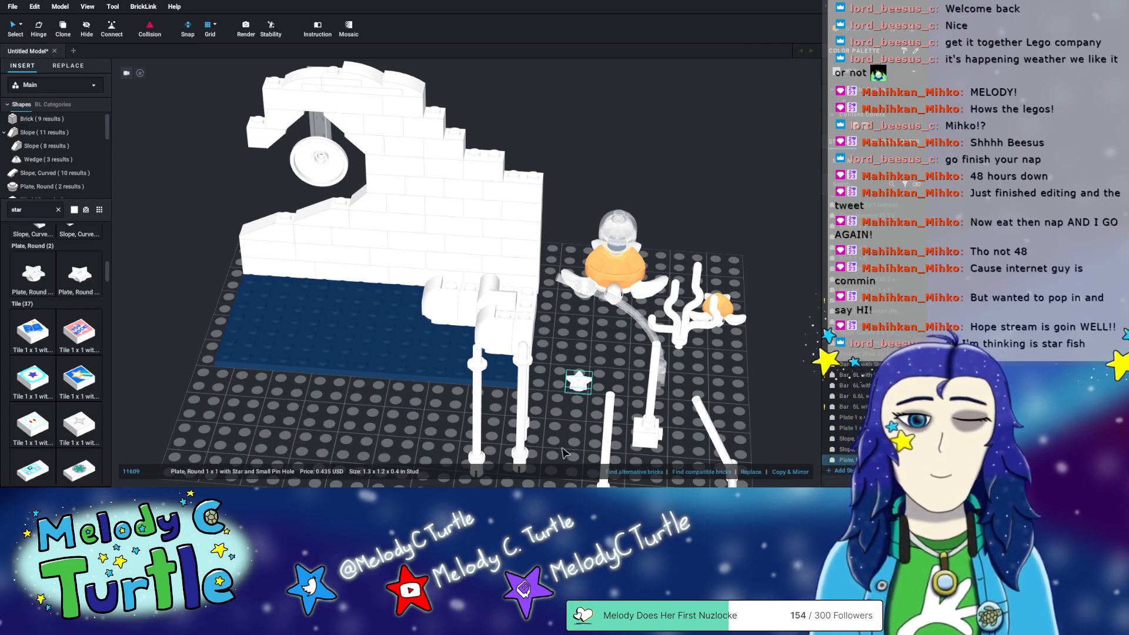
pyautogui.moveTo(548, 414); pyautogui.dragTo(554, 398, button='right')
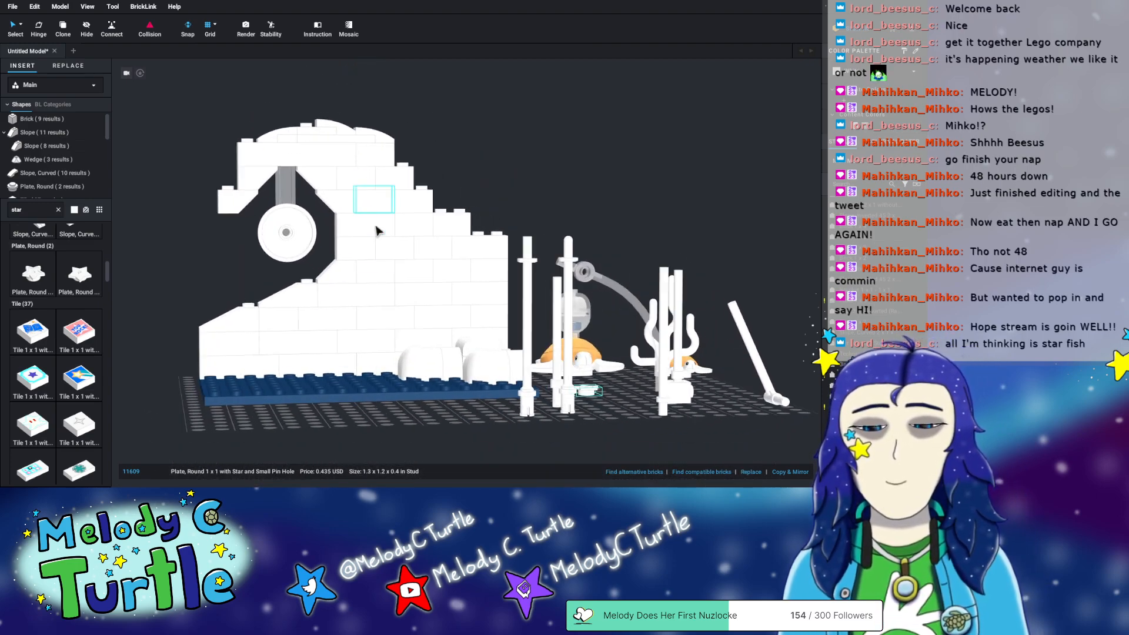
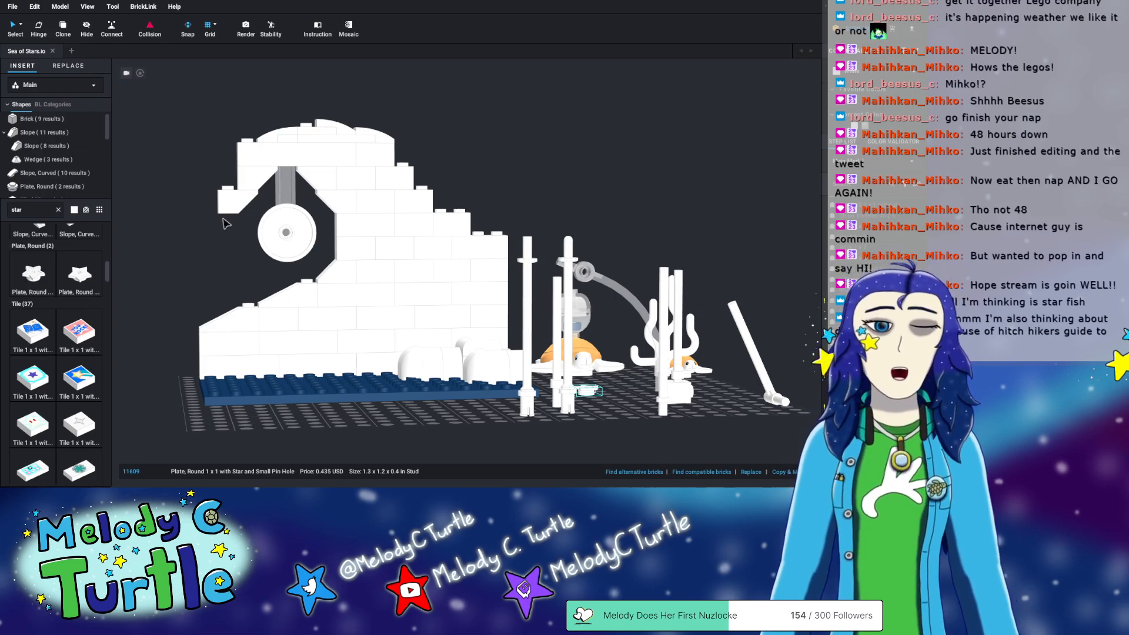
pyautogui.moveTo(601, 150)
pyautogui.mouseDown(button='right')
pyautogui.moveTo(599, 170)
pyautogui.moveTo(583, 159)
pyautogui.moveTo(587, 185)
pyautogui.moveTo(599, 153)
pyautogui.mouseUp(button='right')
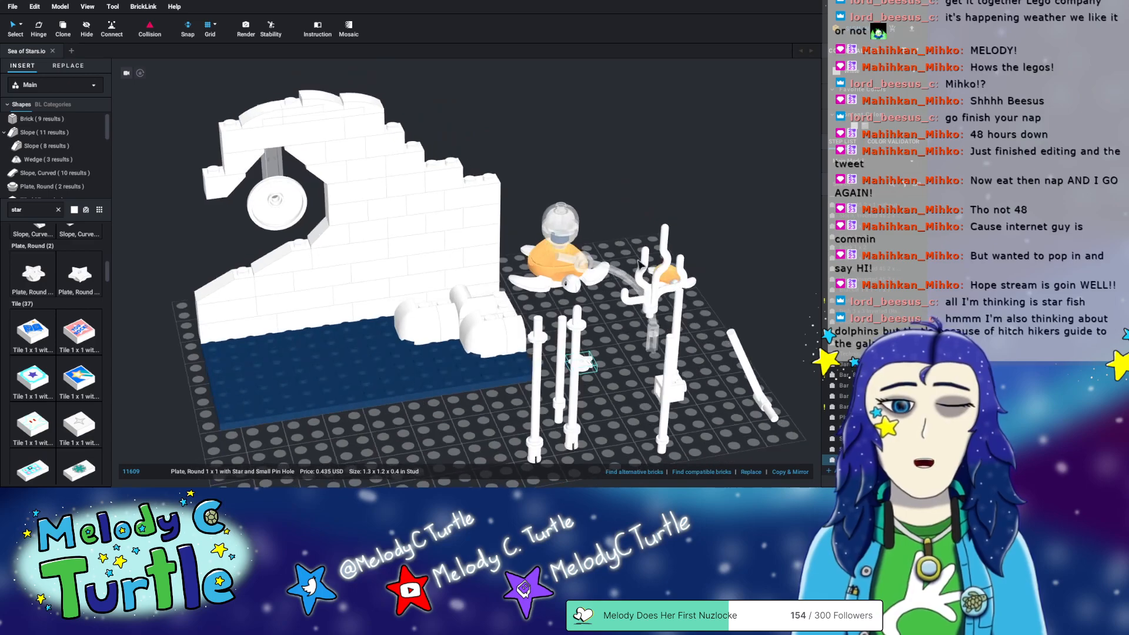
# - Examine the scene from the side and front, including the 1 x 6 plate that holds the dish in the wave's hollow
pyautogui.moveTo(277, 452); pyautogui.dragTo(228, 450, button='right')
pyautogui.moveTo(673, 417); pyautogui.dragTo(692, 278, button='right')
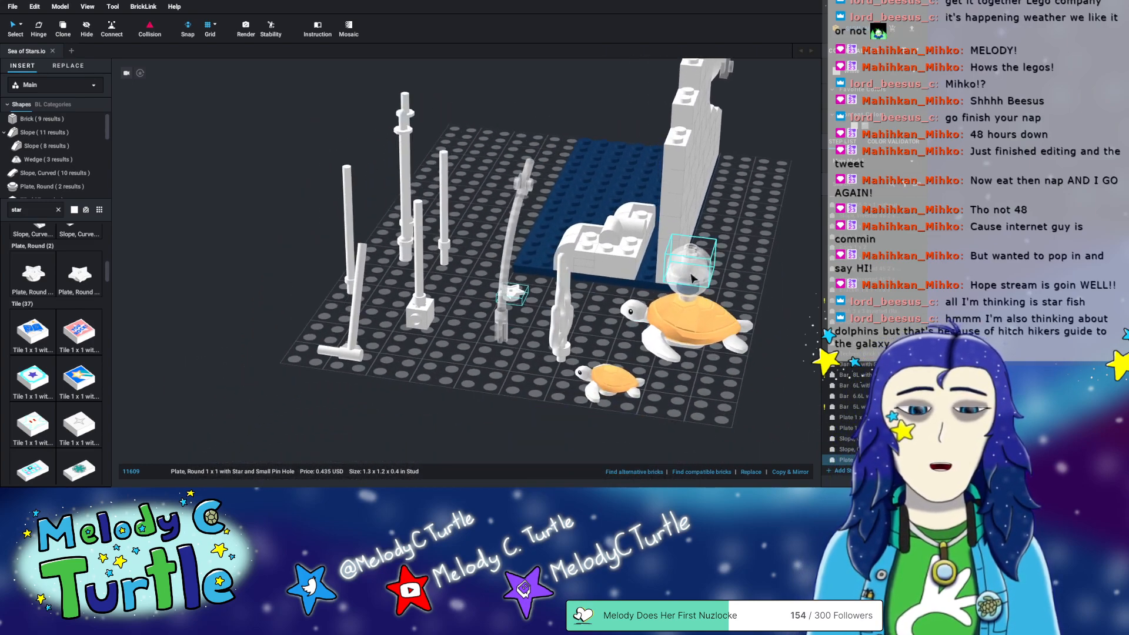
pyautogui.moveTo(815, 304); pyautogui.dragTo(629, 329, button='right')
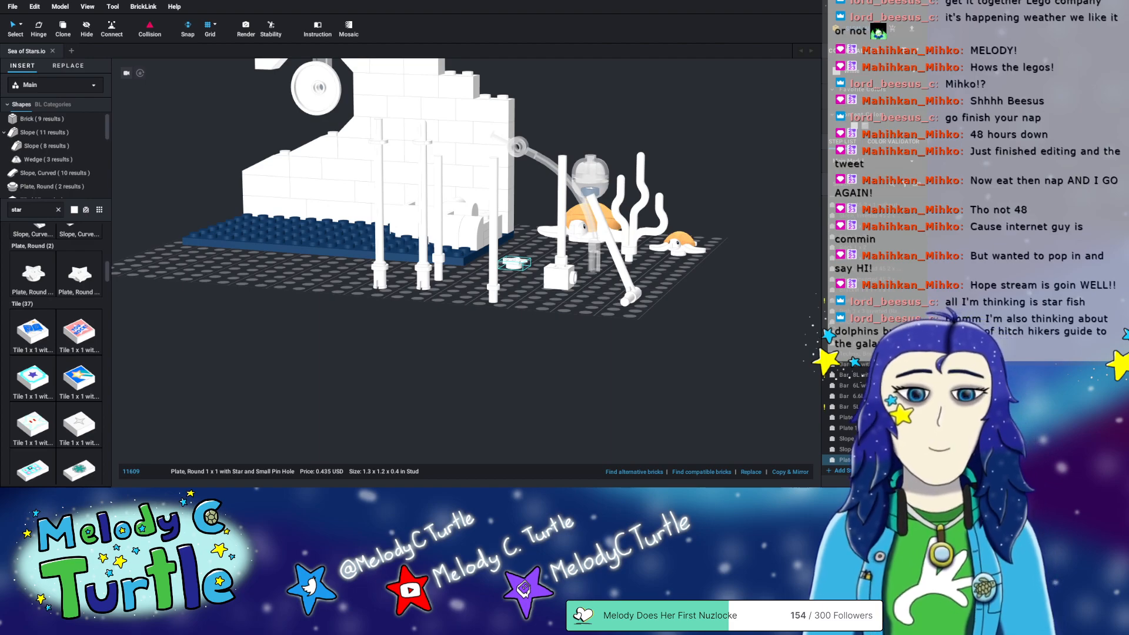
pyautogui.moveTo(651, 300)
pyautogui.mouseDown(button='right')
pyautogui.moveTo(651, 347)
pyautogui.moveTo(663, 306)
pyautogui.mouseUp(button='right')
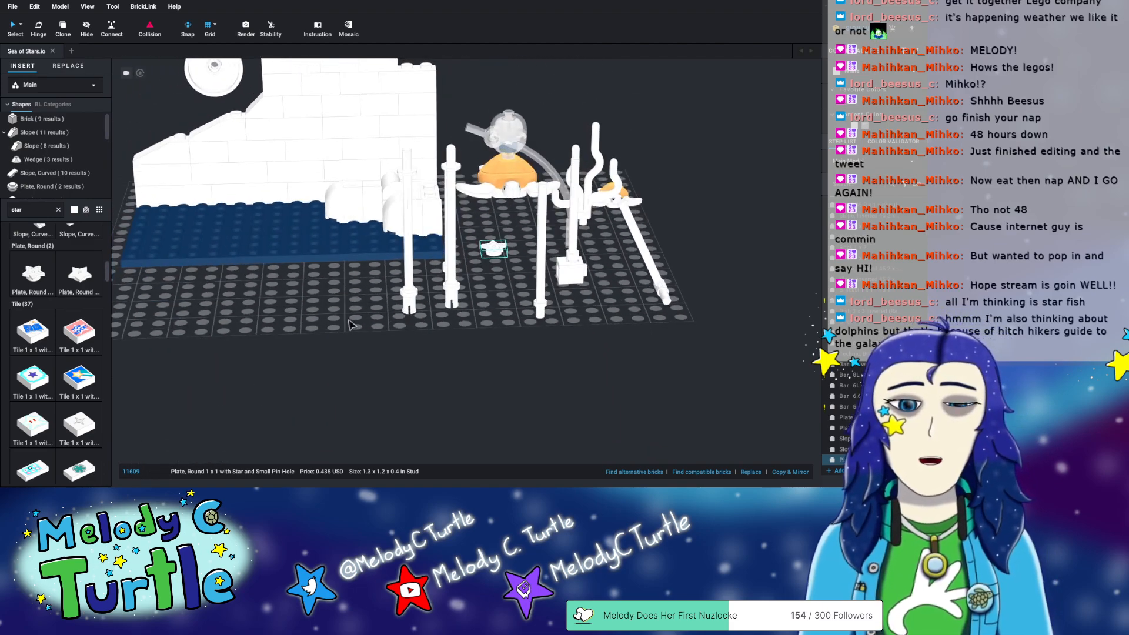
pyautogui.moveTo(349, 320); pyautogui.dragTo(414, 330, button='middle')
pyautogui.moveTo(414, 335); pyautogui.dragTo(427, 368, button='right')
pyautogui.click(423, 404)
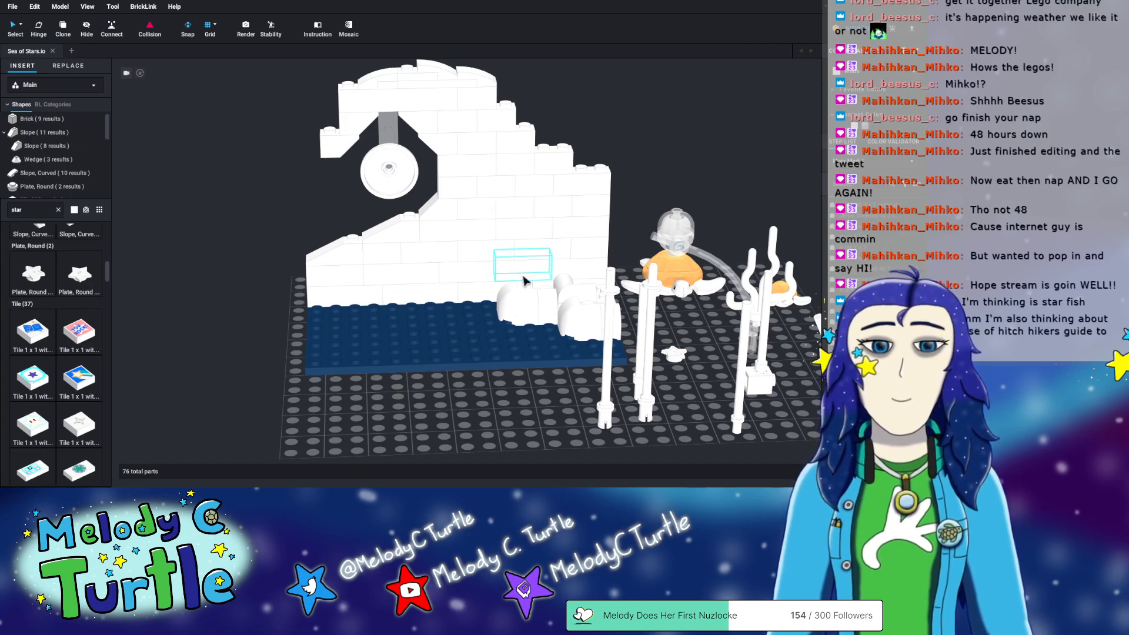
pyautogui.moveTo(499, 285)
pyautogui.mouseDown(button='right')
pyautogui.moveTo(466, 287)
pyautogui.moveTo(441, 270)
pyautogui.moveTo(492, 282)
pyautogui.mouseUp(button='right')
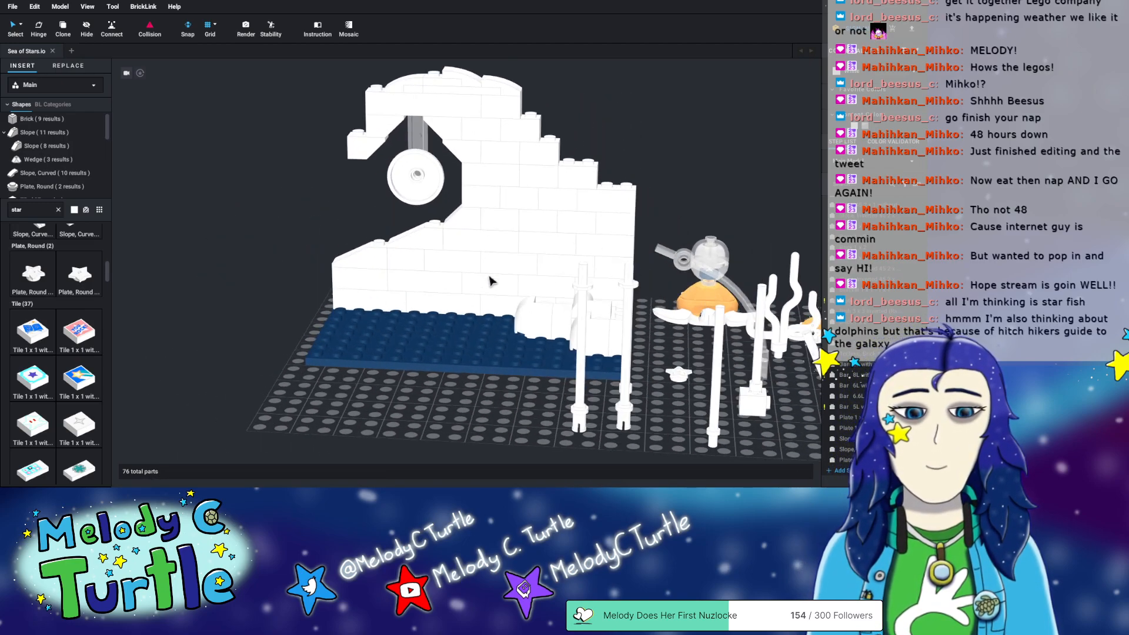
pyautogui.click(417, 145)
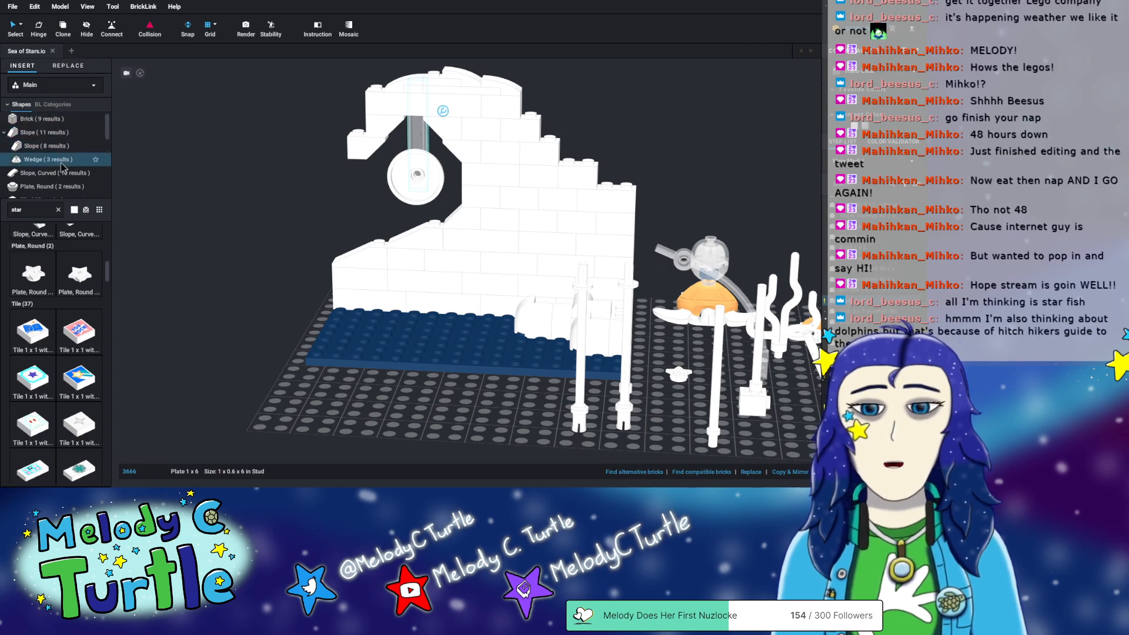
# - Clear the part search and place a Brick, Modified 1 x 1 with Headlight on the baseplate in front of the blue base
pyautogui.click(58, 210)
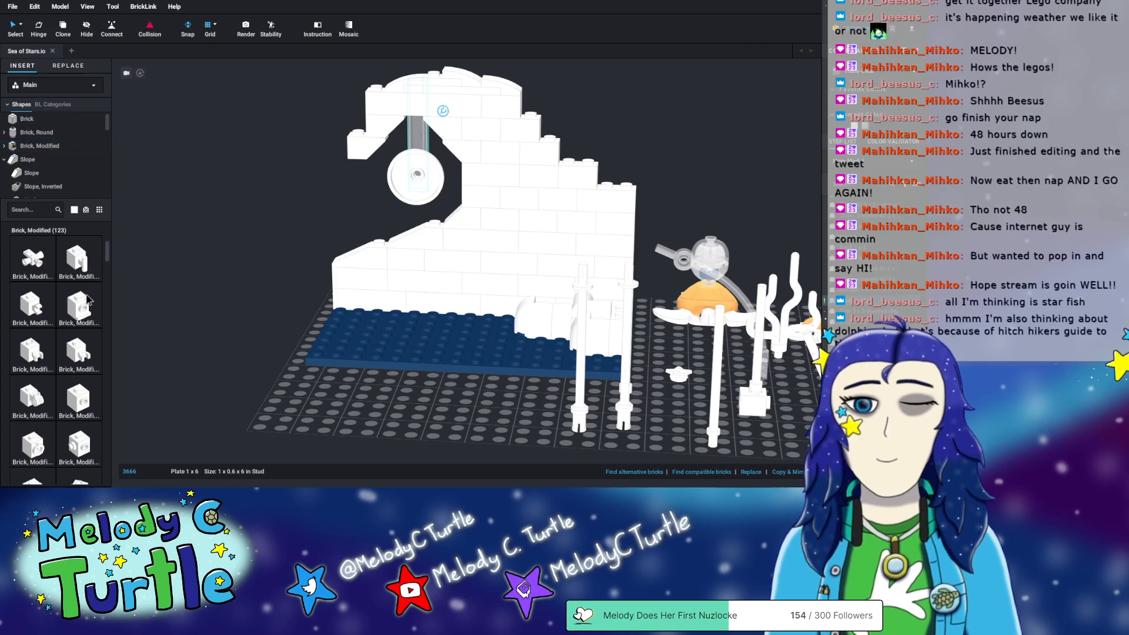
pyautogui.click(78, 310)
pyautogui.click(372, 413)
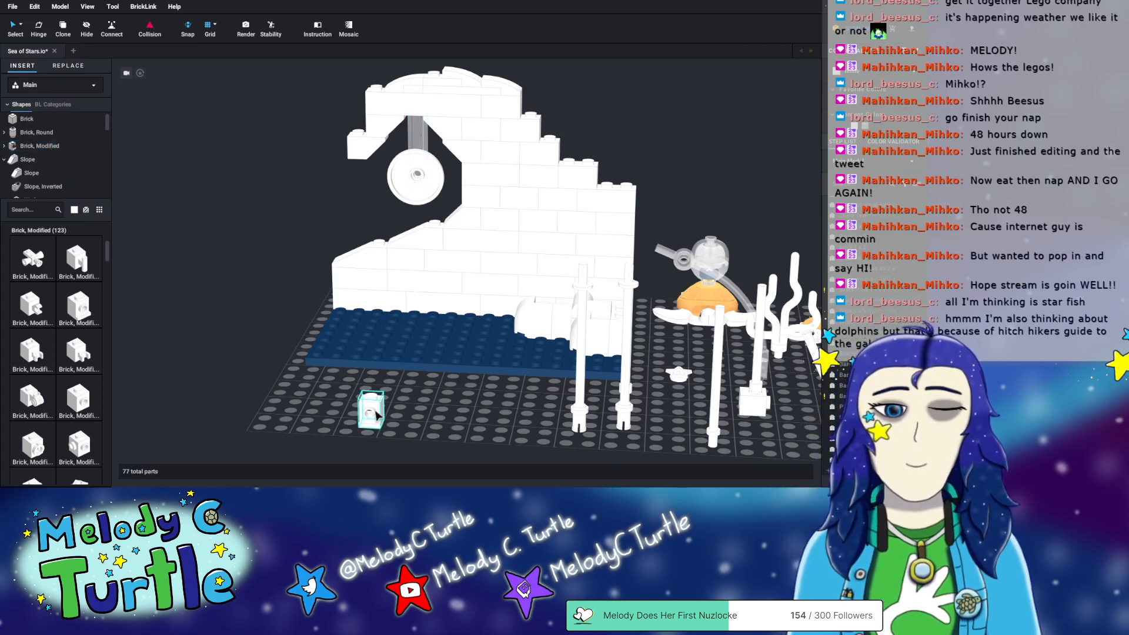
pyautogui.moveTo(371, 414); pyautogui.dragTo(395, 425, button='right')
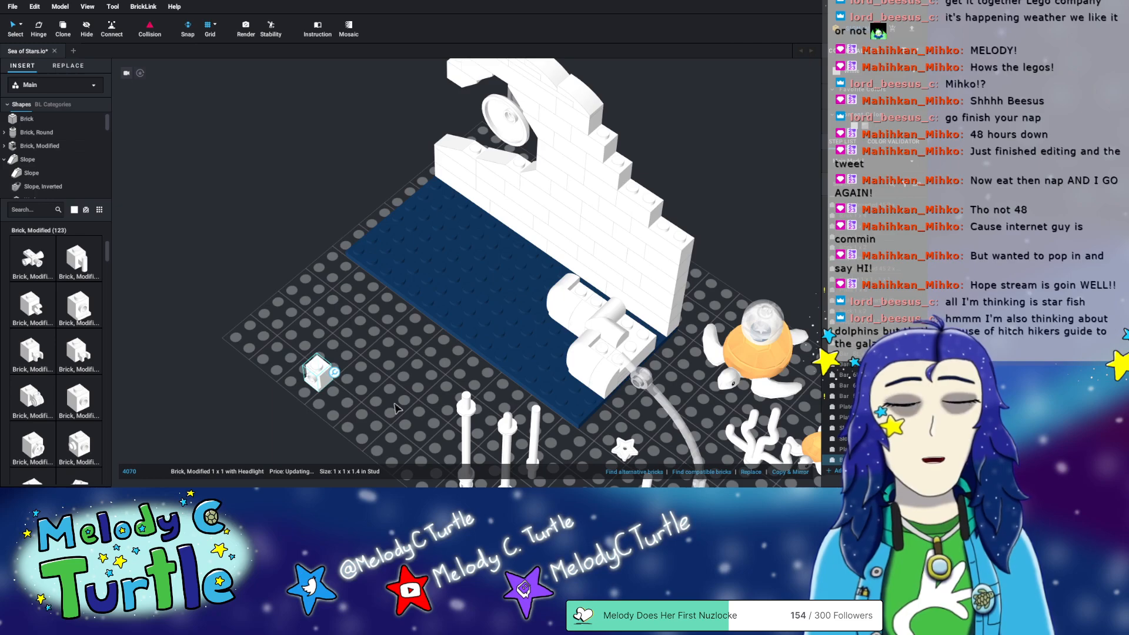
# - Move the slanted Bar 5L with Handle (Friction Ram) across the baseplate to the low end of the wave wall
pyautogui.moveTo(386, 386); pyautogui.dragTo(387, 371, button='right')
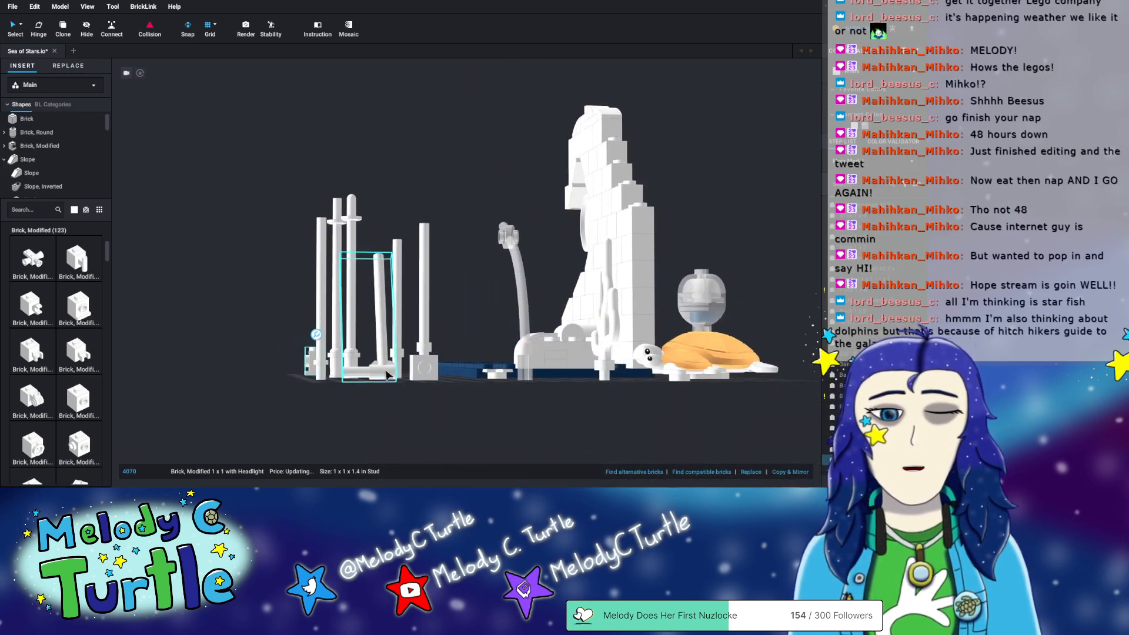
pyautogui.moveTo(388, 380); pyautogui.dragTo(721, 384)
pyautogui.moveTo(721, 384); pyautogui.dragTo(702, 397, button='right')
pyautogui.scroll(-6, 519, 387)
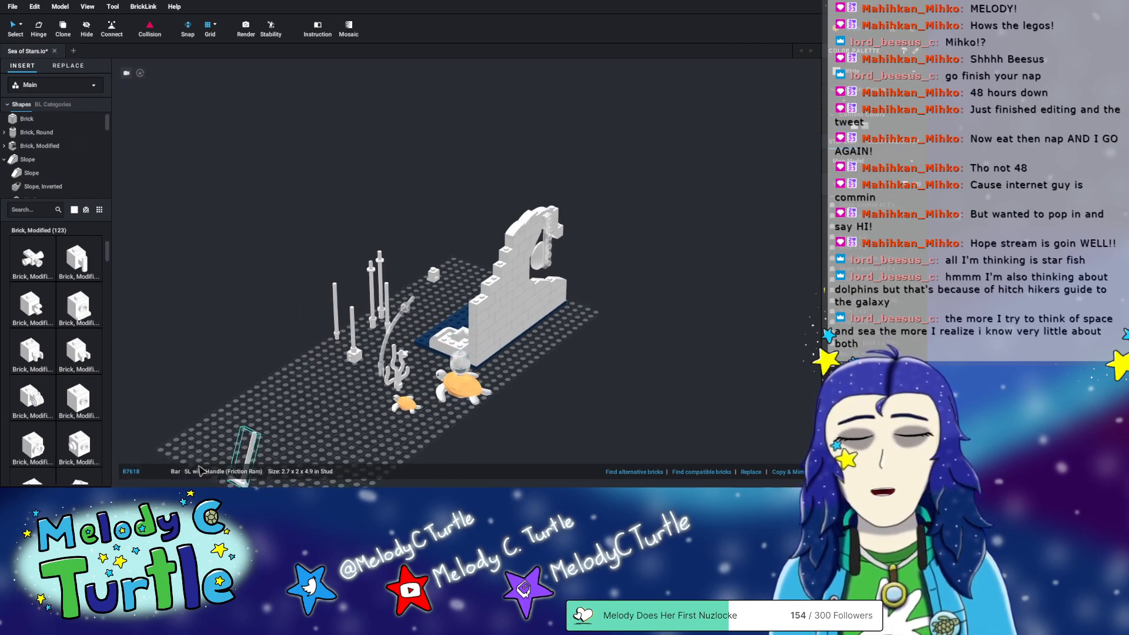
pyautogui.moveTo(250, 452); pyautogui.dragTo(591, 305)
pyautogui.moveTo(682, 328); pyautogui.dragTo(645, 320, button='right')
pyautogui.scroll(4, 559, 368)
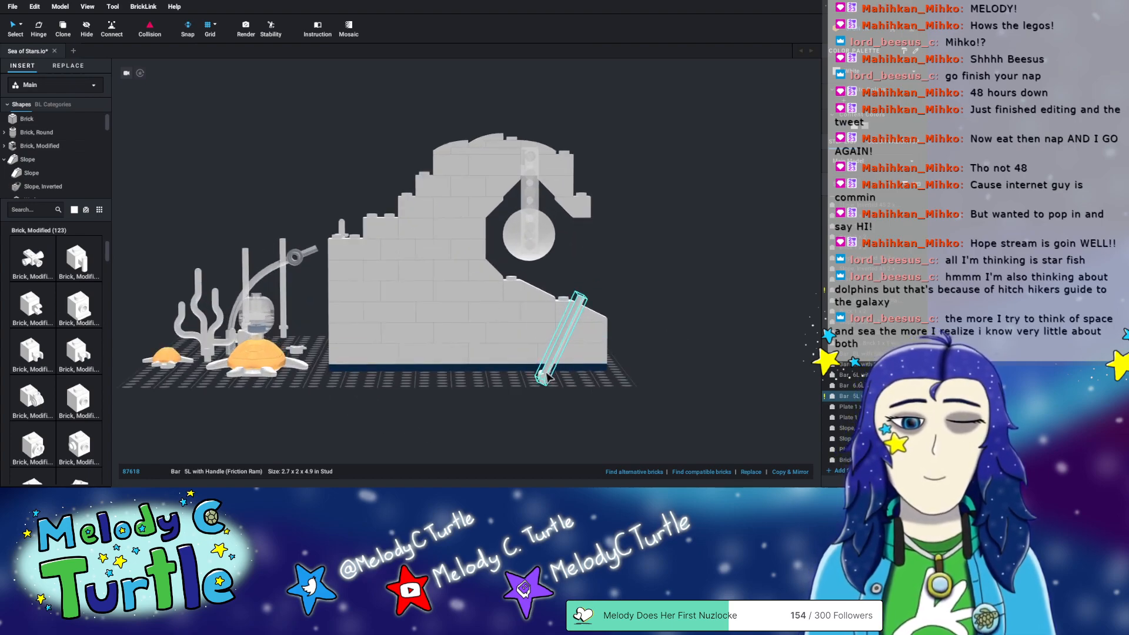
# - Rotate the Bar 5L with Handle upright and raise it to hang from the crest inside the wave's hollow
pyautogui.click(535, 315)
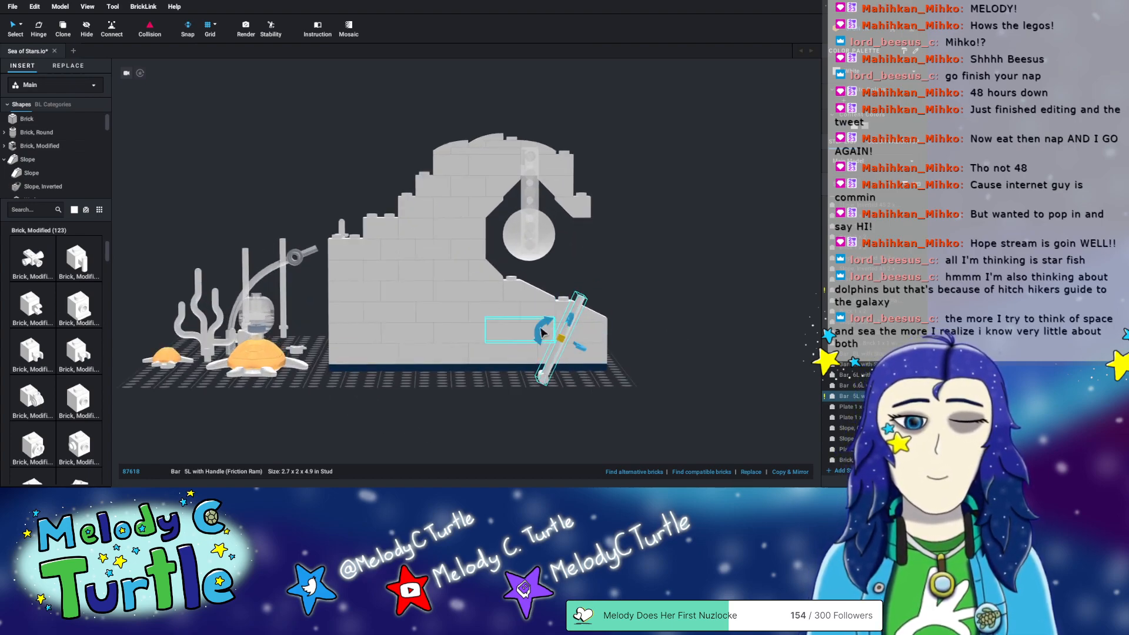
pyautogui.moveTo(540, 330); pyautogui.dragTo(581, 342)
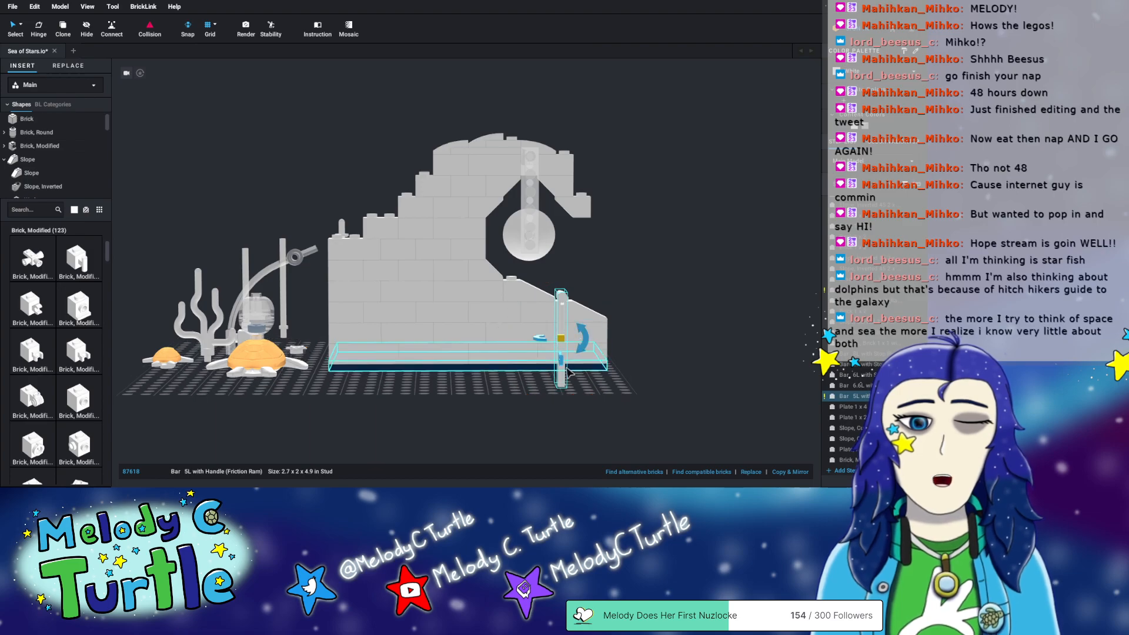
pyautogui.moveTo(562, 380); pyautogui.dragTo(553, 233)
pyautogui.click(691, 311)
pyautogui.moveTo(689, 310); pyautogui.dragTo(676, 316, button='right')
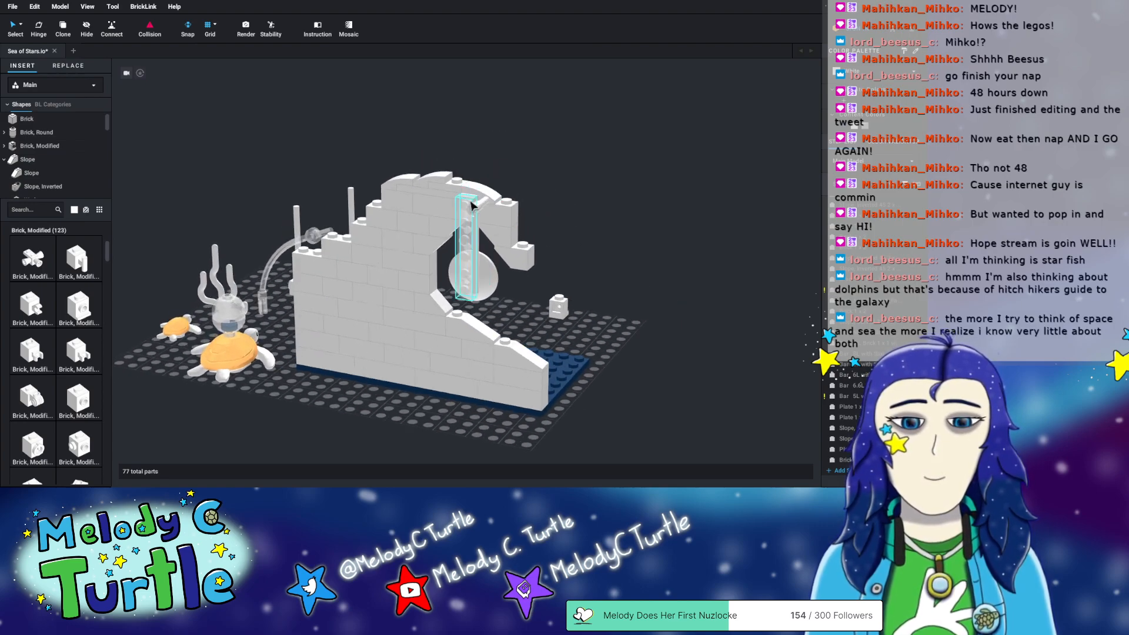
# - Delete the curved slopes and the small plates beneath them from the top of the wave's crest
pyautogui.click(455, 182)
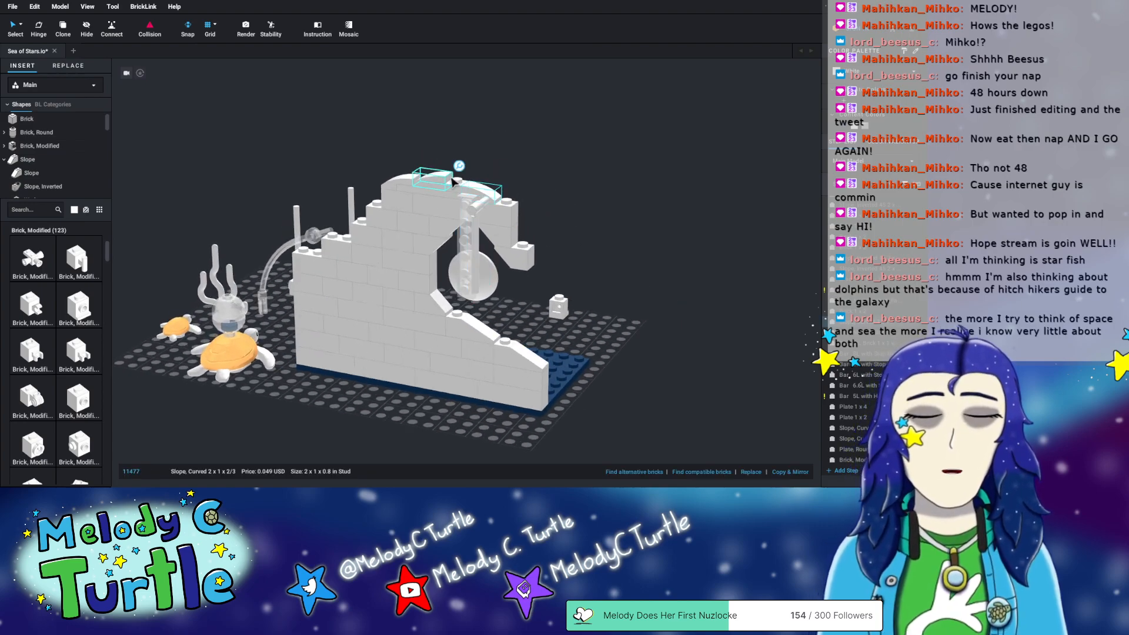
pyautogui.press('Delete')
pyautogui.click(435, 179)
pyautogui.press('Delete')
pyautogui.click(441, 187)
pyautogui.press('Delete')
pyautogui.click(440, 188)
pyautogui.press('Delete')
pyautogui.click(419, 180)
pyautogui.press('Delete')
pyautogui.moveTo(604, 214); pyautogui.dragTo(432, 224, button='right')
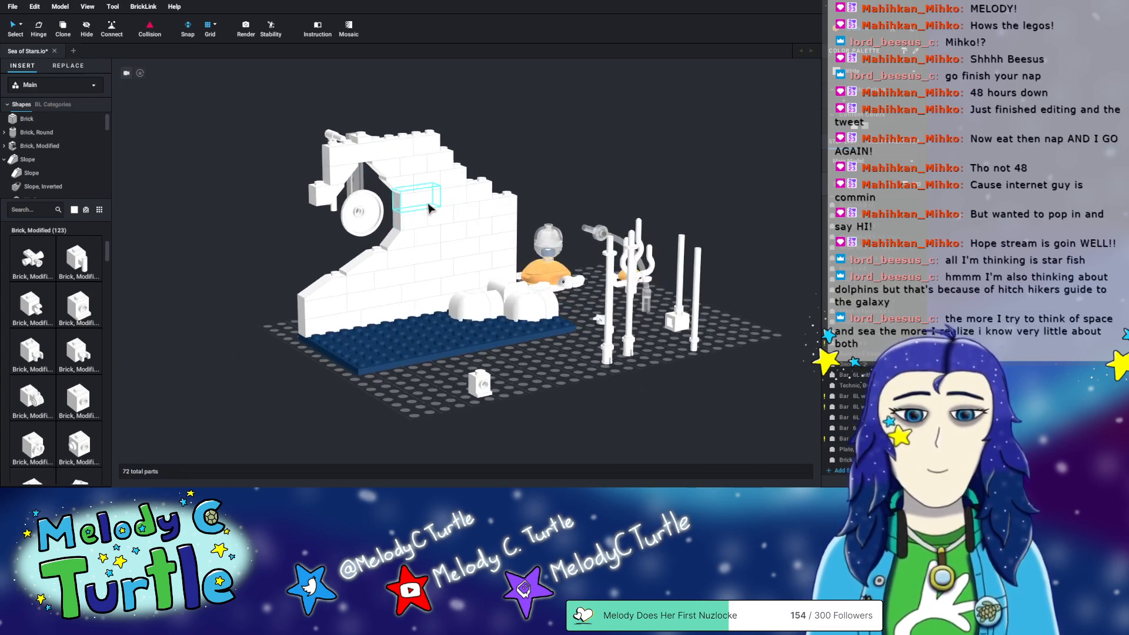
# - Duplicate a Brick 1 x 4 from the wave wall and place the copy on top of the crest
pyautogui.click(379, 301)
pyautogui.hotkey('ctrl', 'c')
pyautogui.hotkey('ctrl', 'v')
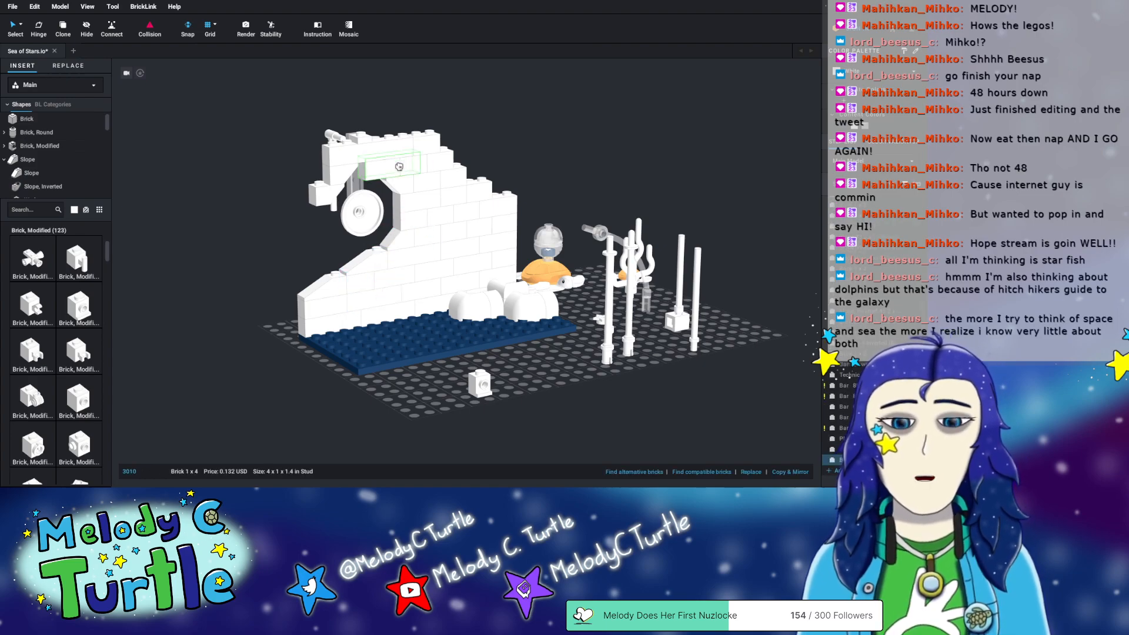
pyautogui.click(395, 119)
pyautogui.click(187, 373)
pyautogui.moveTo(245, 290)
pyautogui.mouseDown(button='right')
pyautogui.moveTo(217, 282)
pyautogui.moveTo(227, 285)
pyautogui.mouseUp(button='right')
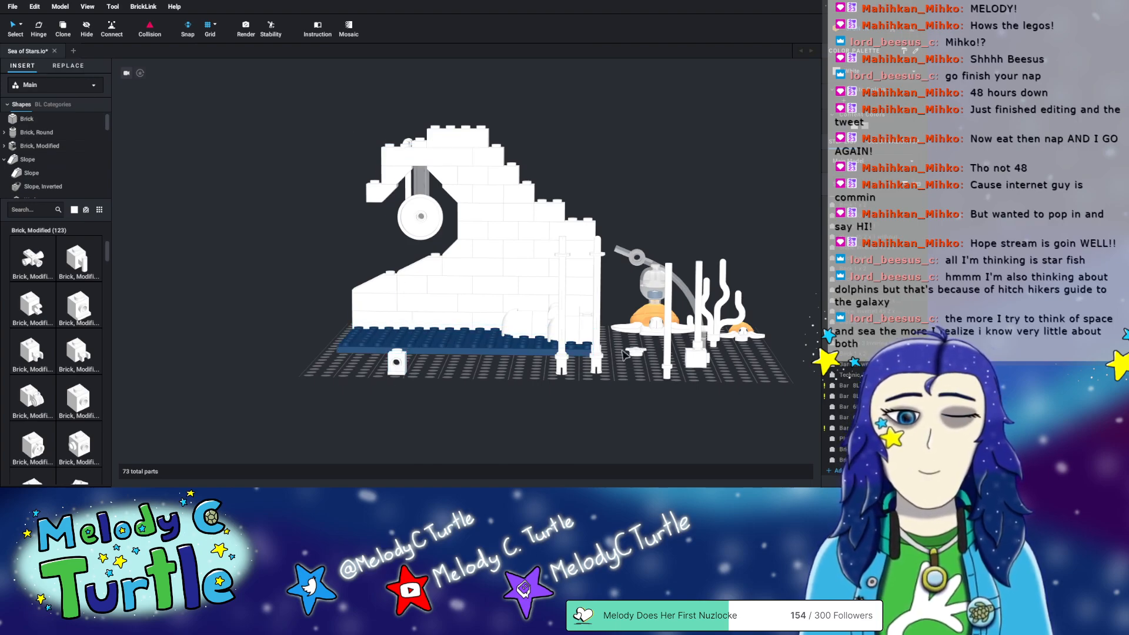
# - Search the parts for "axle" and place a one-stud Technic brick with axle hole on the baseplate beside the wave's low end
pyautogui.moveTo(362, 154); pyautogui.dragTo(406, 171, button='right')
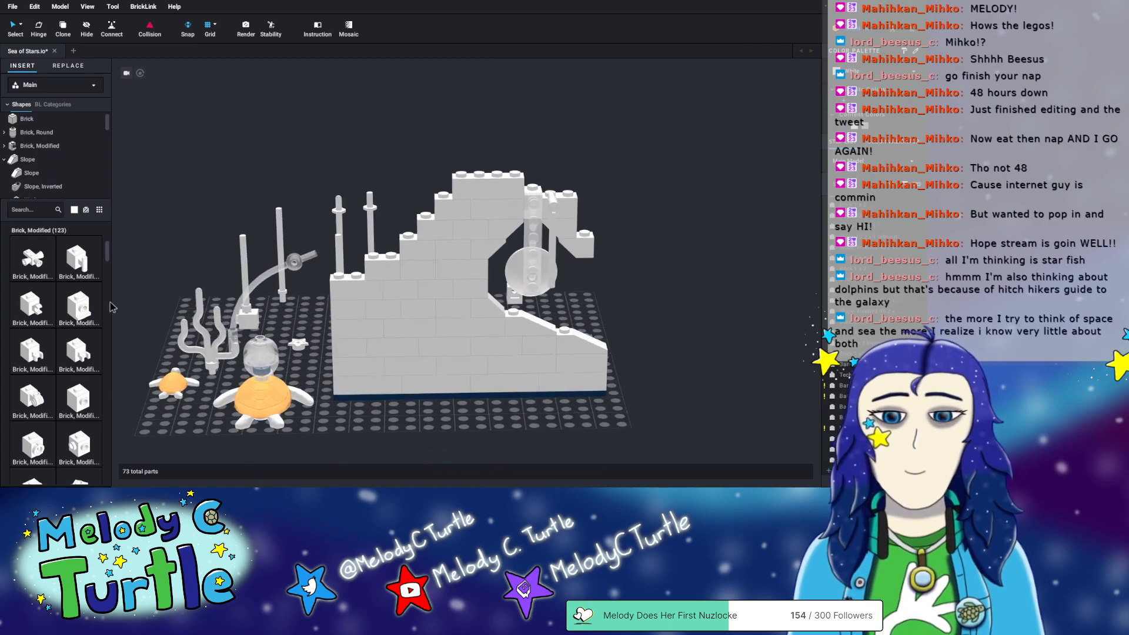
pyautogui.click(39, 210)
pyautogui.write('axle')
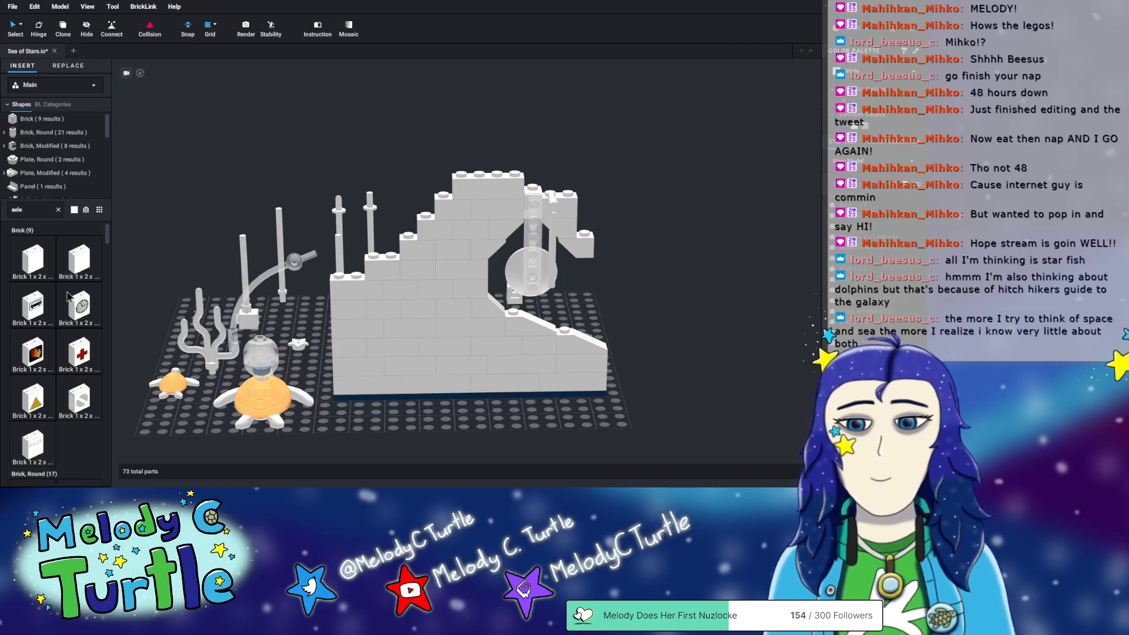
pyautogui.scroll(-10, 66, 270)
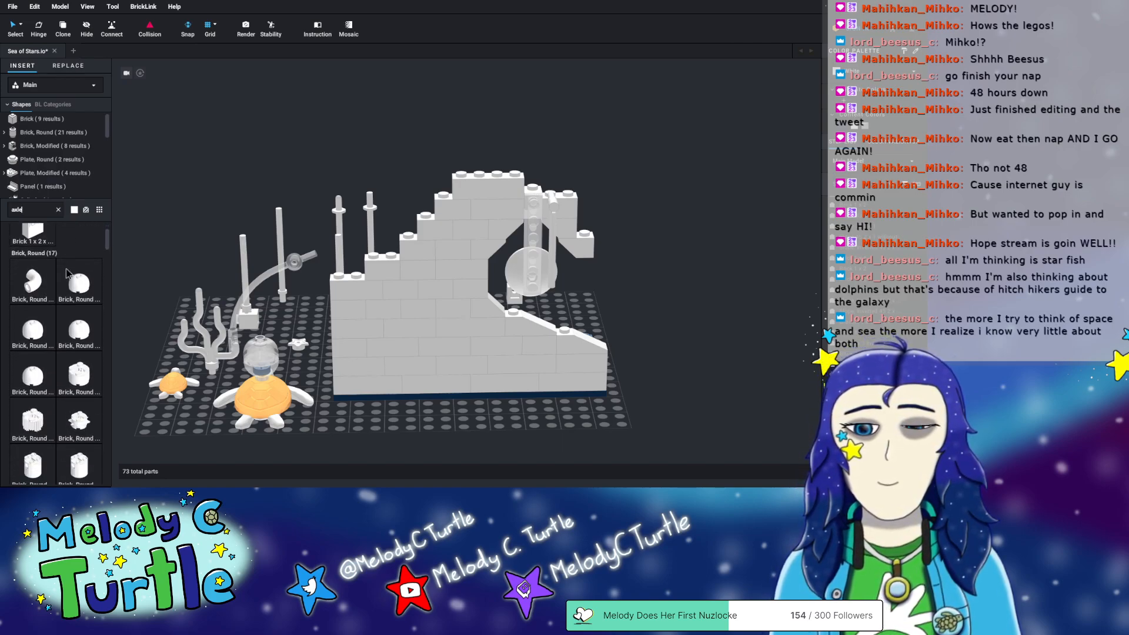
pyautogui.scroll(-10, 66, 273)
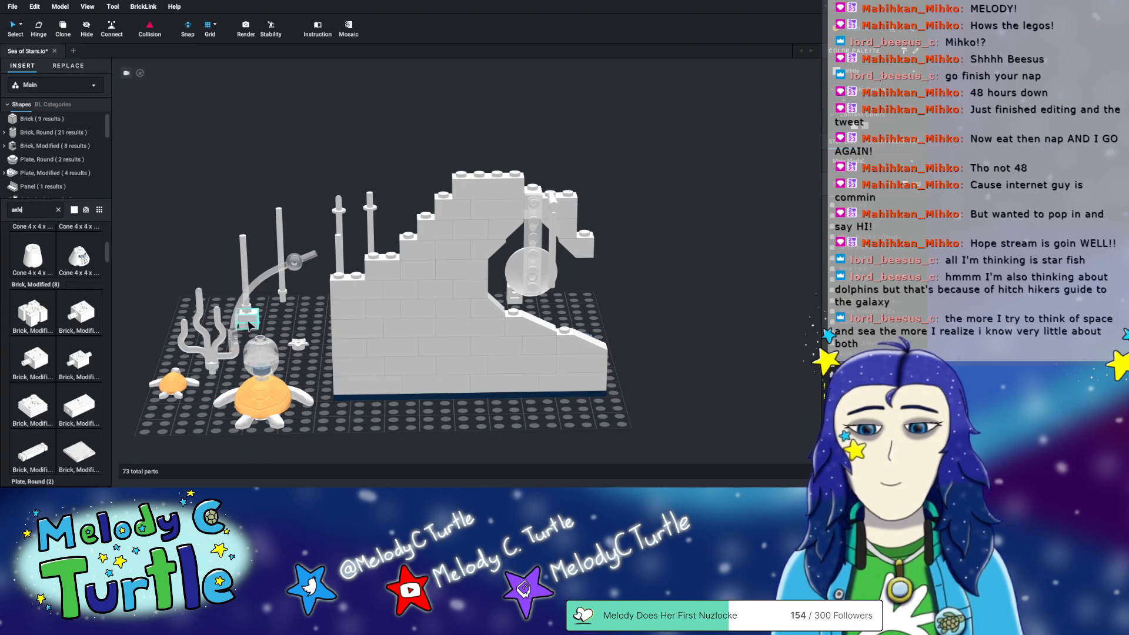
pyautogui.scroll(-10, 70, 352)
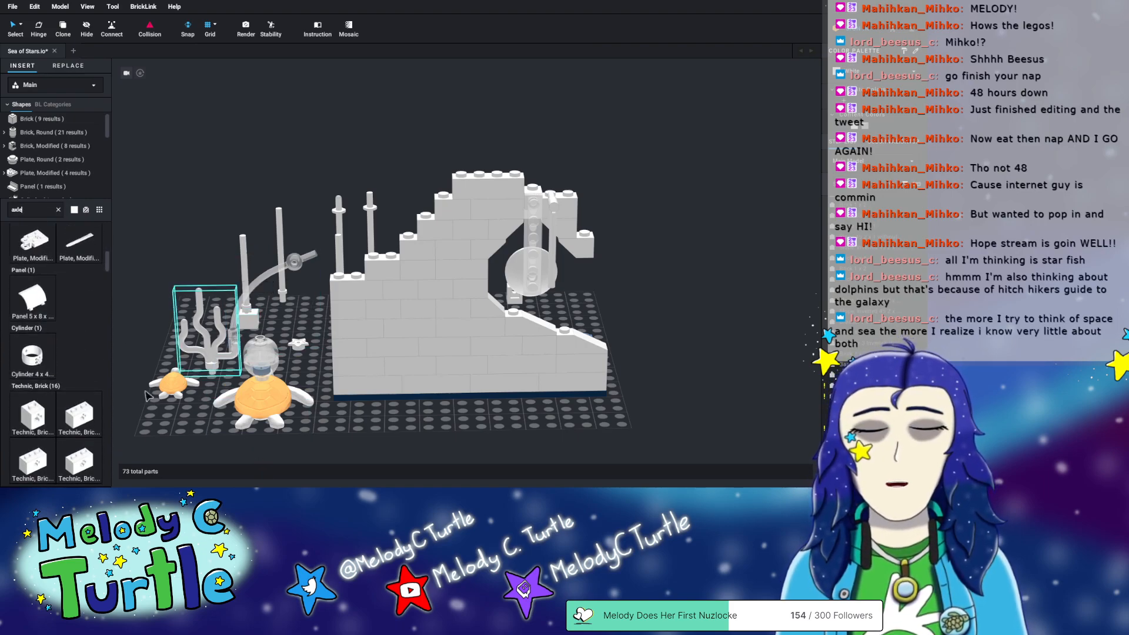
pyautogui.click(33, 415)
pyautogui.click(643, 348)
# - Move the dish with its hanging plate strip out of the wave's hollow onto the open baseplate
pyautogui.click(535, 206)
pyautogui.moveTo(542, 225); pyautogui.dragTo(729, 289)
pyautogui.click(715, 421)
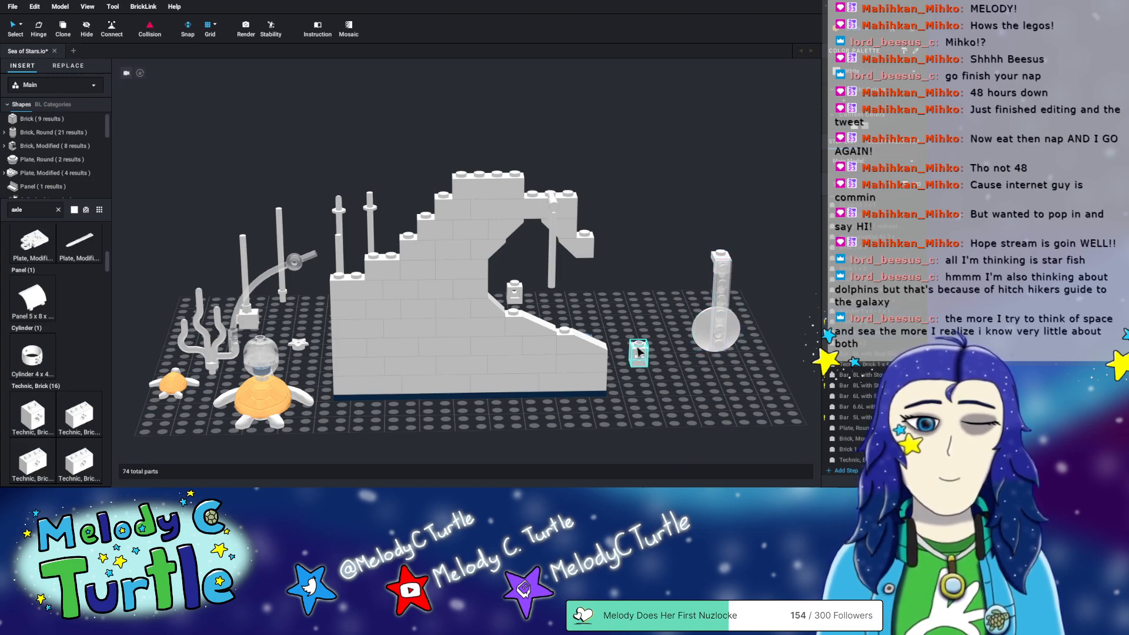
# - Fit the Technic brick at the front end of the crest's top row and attach the headlight brick to the hanging bar's lower end
pyautogui.click(640, 350)
pyautogui.moveTo(639, 352); pyautogui.dragTo(531, 187)
pyautogui.click(634, 170)
pyautogui.moveTo(634, 170); pyautogui.dragTo(550, 179, button='right')
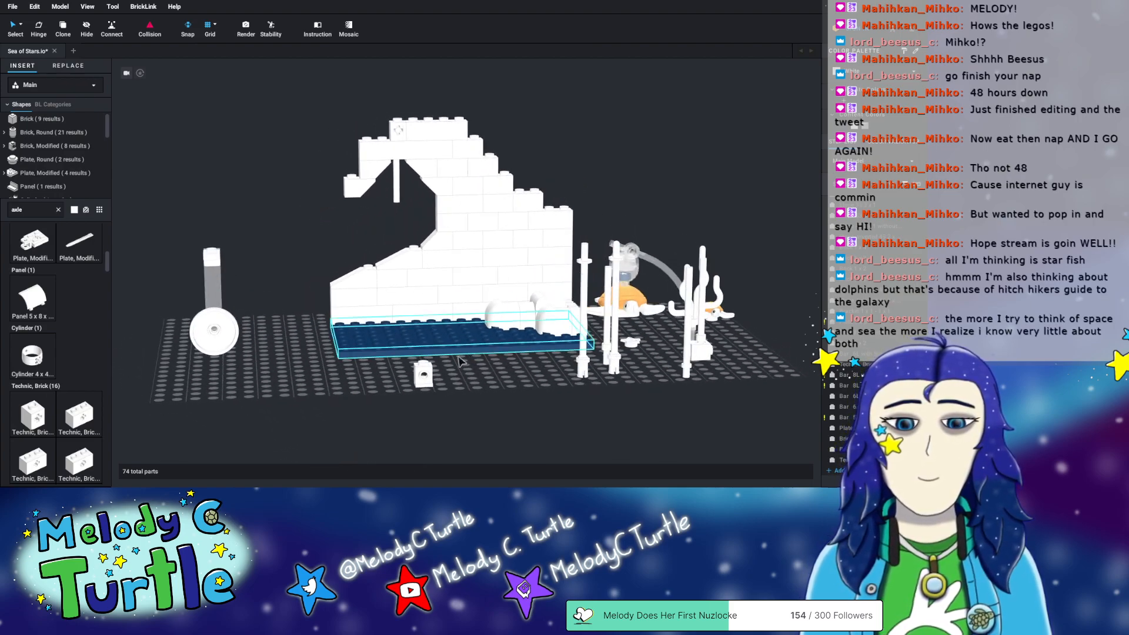
pyautogui.moveTo(430, 374); pyautogui.dragTo(393, 218)
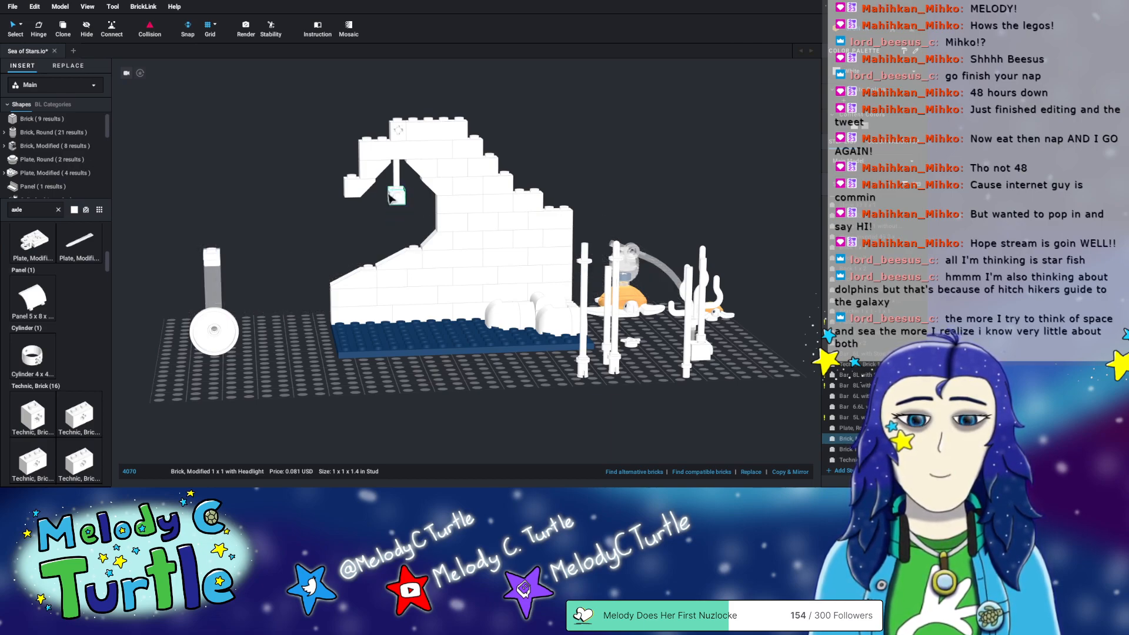
# - Duplicate the Dish 3 x 3 Inverted (Radar) and place the copy on the baseplate beside the original
pyautogui.click(229, 331)
pyautogui.hotkey('ctrl', 'c')
pyautogui.hotkey('ctrl', 'v')
pyautogui.press('Right')
pyautogui.press('Right')
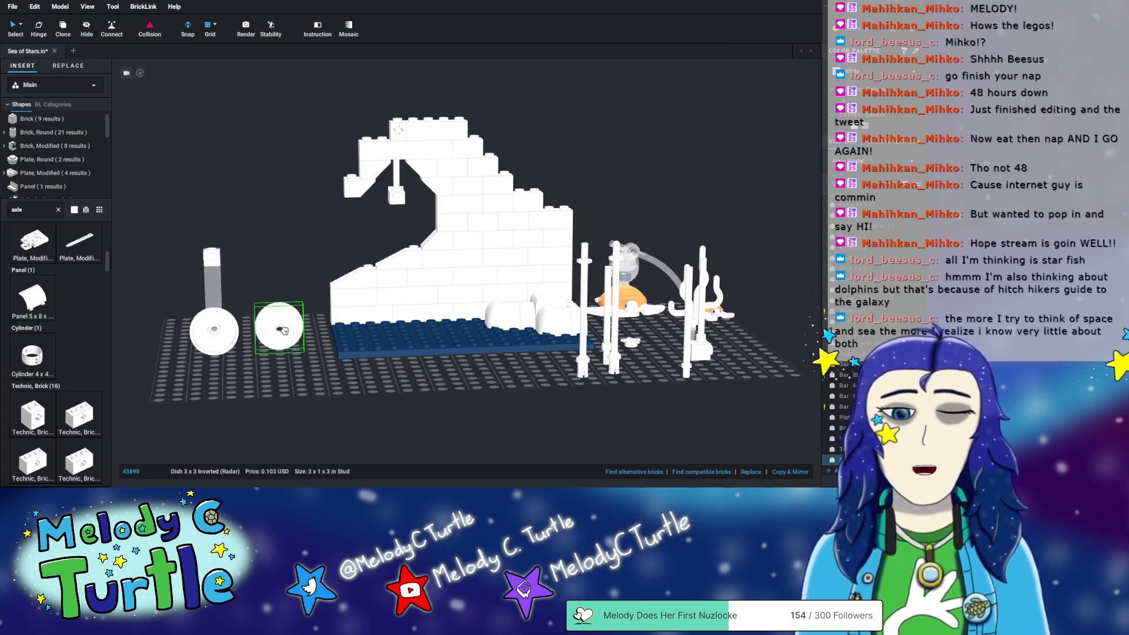
pyautogui.click(403, 200)
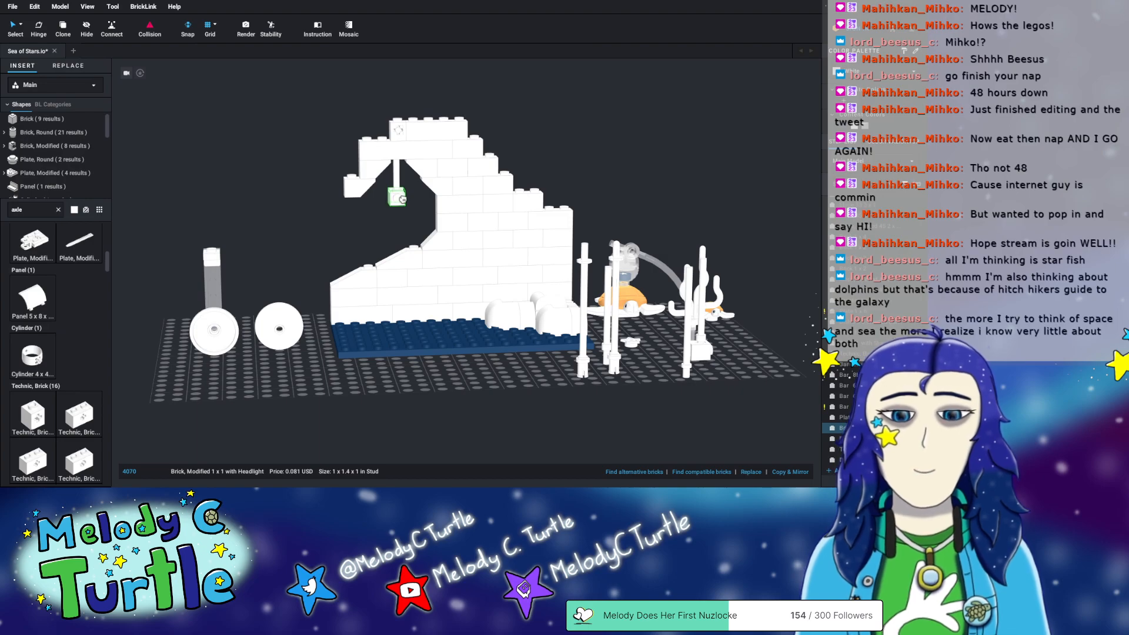
# - Try to attach the dish copy to the headlight brick under the crest, and pull it back out onto the baseplate
pyautogui.moveTo(279, 327); pyautogui.dragTo(403, 204)
pyautogui.moveTo(403, 205); pyautogui.dragTo(444, 187, button='right')
pyautogui.moveTo(359, 198)
pyautogui.mouseDown()
pyautogui.moveTo(377, 200)
pyautogui.moveTo(364, 205)
pyautogui.mouseUp()
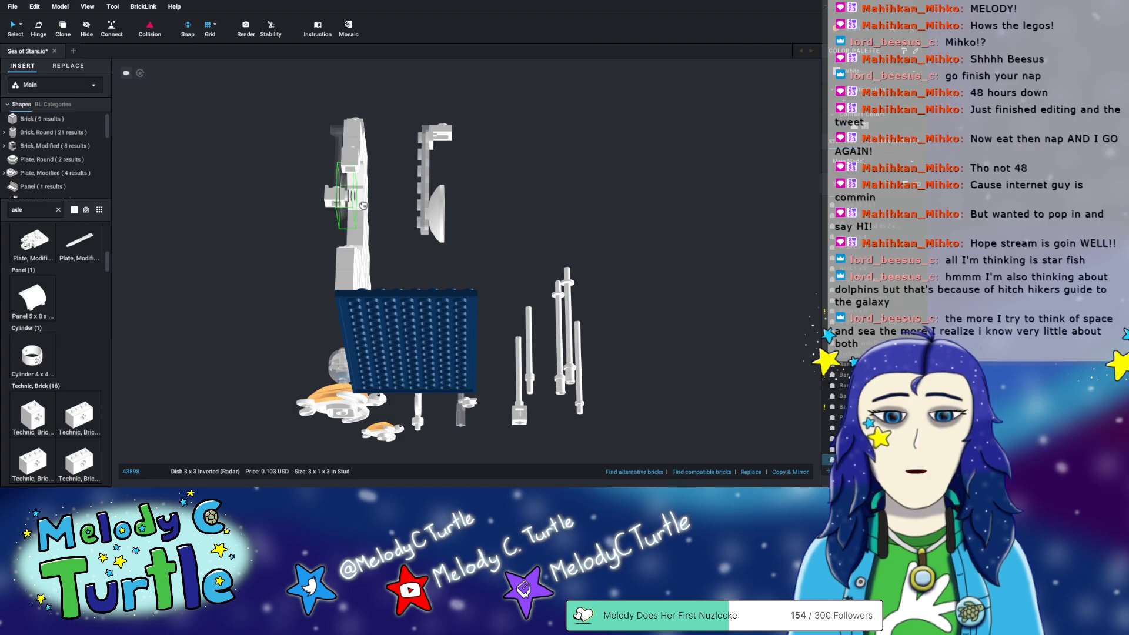
pyautogui.moveTo(352, 205); pyautogui.dragTo(502, 331)
pyautogui.moveTo(521, 226); pyautogui.dragTo(353, 294, button='right')
pyautogui.moveTo(223, 288); pyautogui.dragTo(292, 312)
pyautogui.moveTo(176, 265); pyautogui.dragTo(311, 206, button='right')
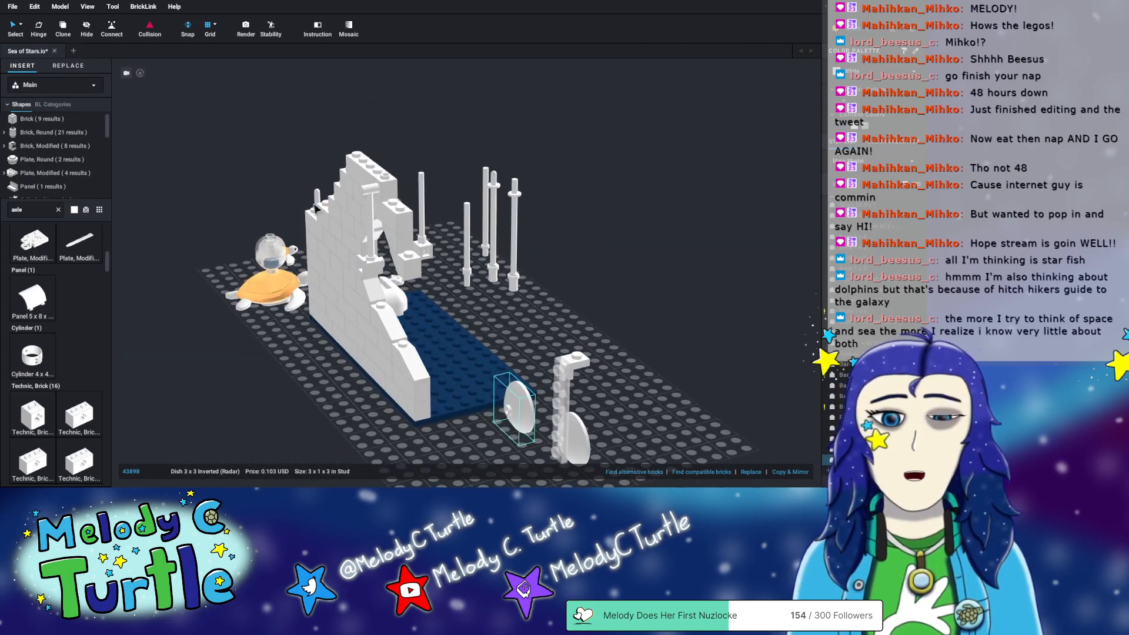
# - Attach the dish copy to the headlight brick on the hanging bar and check the fit from several sides
pyautogui.click(380, 269)
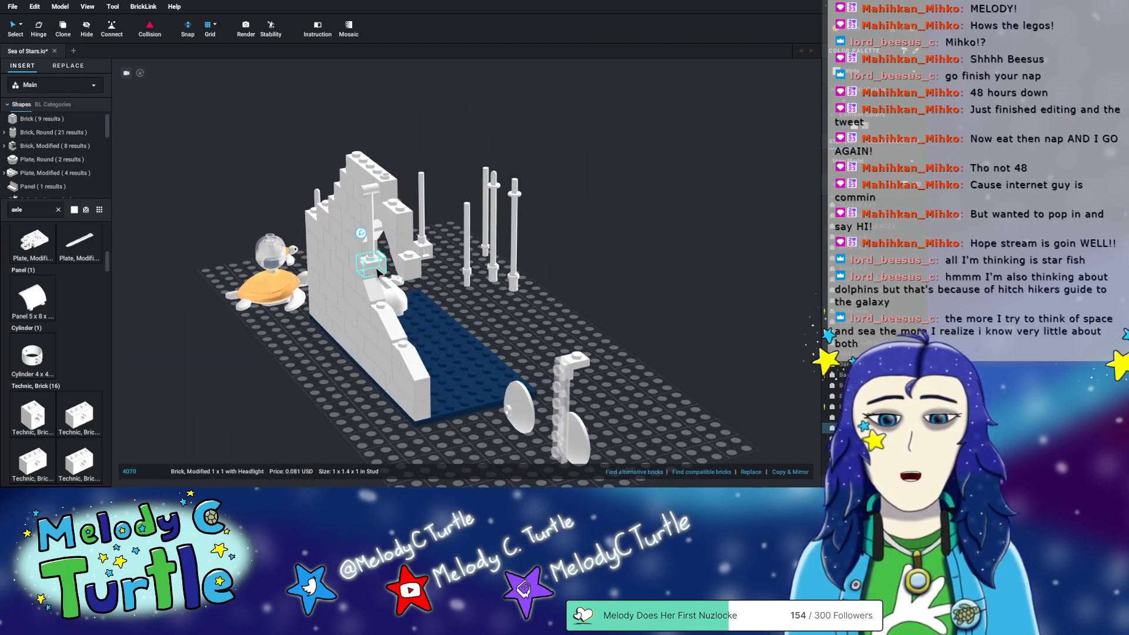
pyautogui.moveTo(482, 305); pyautogui.dragTo(363, 342, button='right')
pyautogui.moveTo(311, 321); pyautogui.dragTo(413, 198)
pyautogui.click(292, 279)
pyautogui.moveTo(292, 279); pyautogui.dragTo(358, 235, button='right')
pyautogui.click(509, 191)
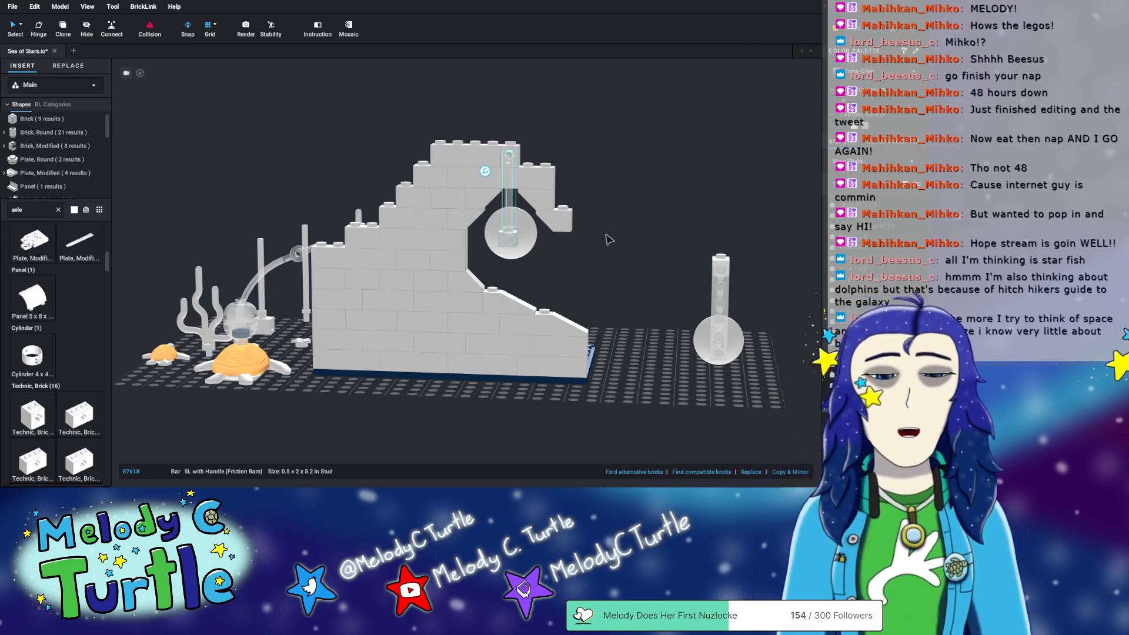
pyautogui.moveTo(696, 199); pyautogui.dragTo(630, 226, button='right')
pyautogui.click(568, 246)
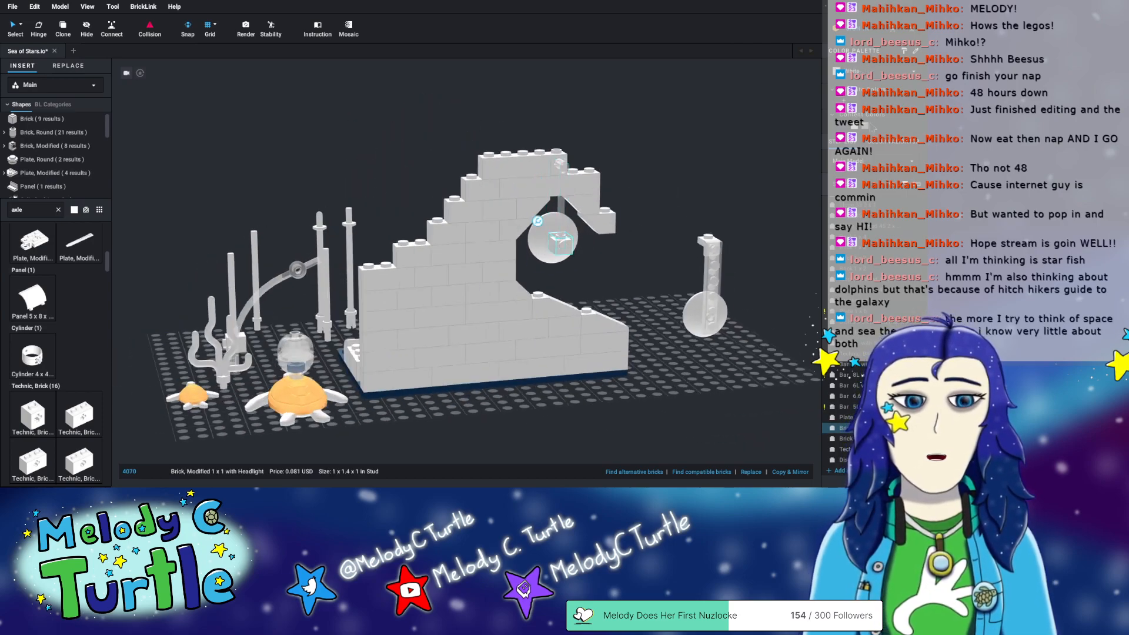
pyautogui.click(673, 356)
pyautogui.moveTo(674, 356)
pyautogui.mouseDown(button='right')
pyautogui.moveTo(697, 357)
pyautogui.moveTo(666, 351)
pyautogui.mouseUp(button='right')
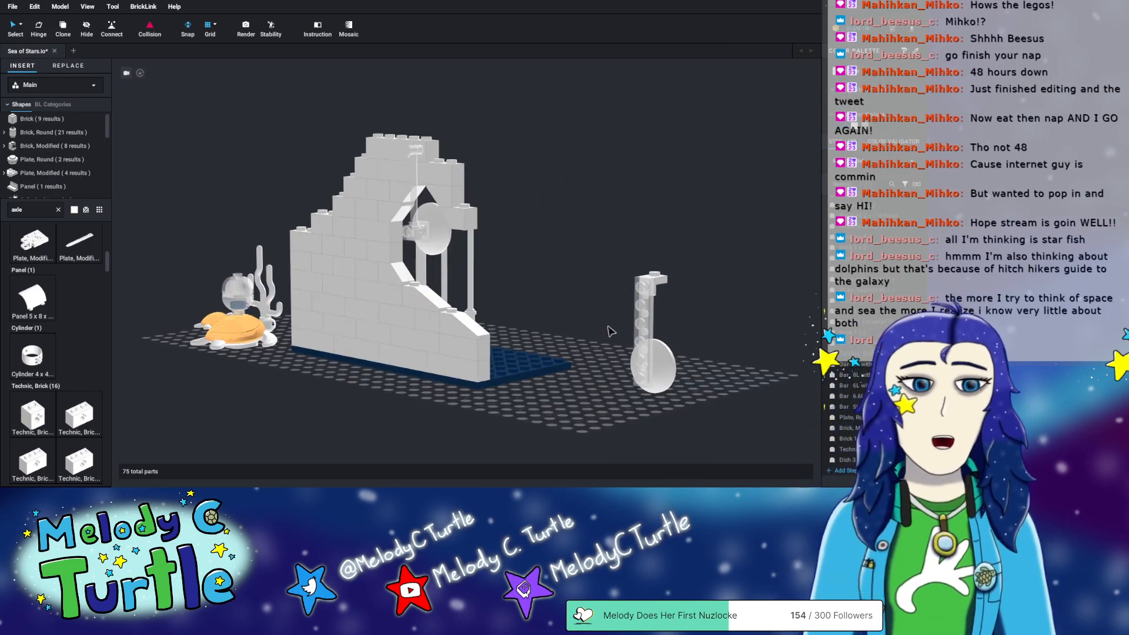
# - Run the stability check on the model, inspect the flagged parts from another side, and close the check
pyautogui.moveTo(576, 328); pyautogui.dragTo(568, 266, button='right')
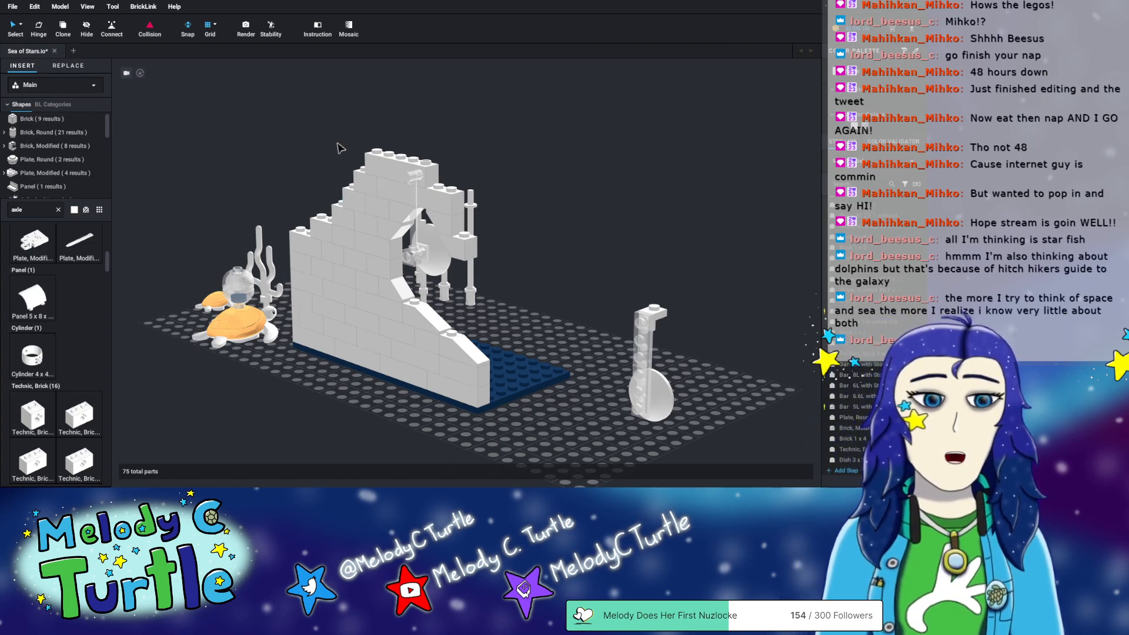
pyautogui.click(269, 33)
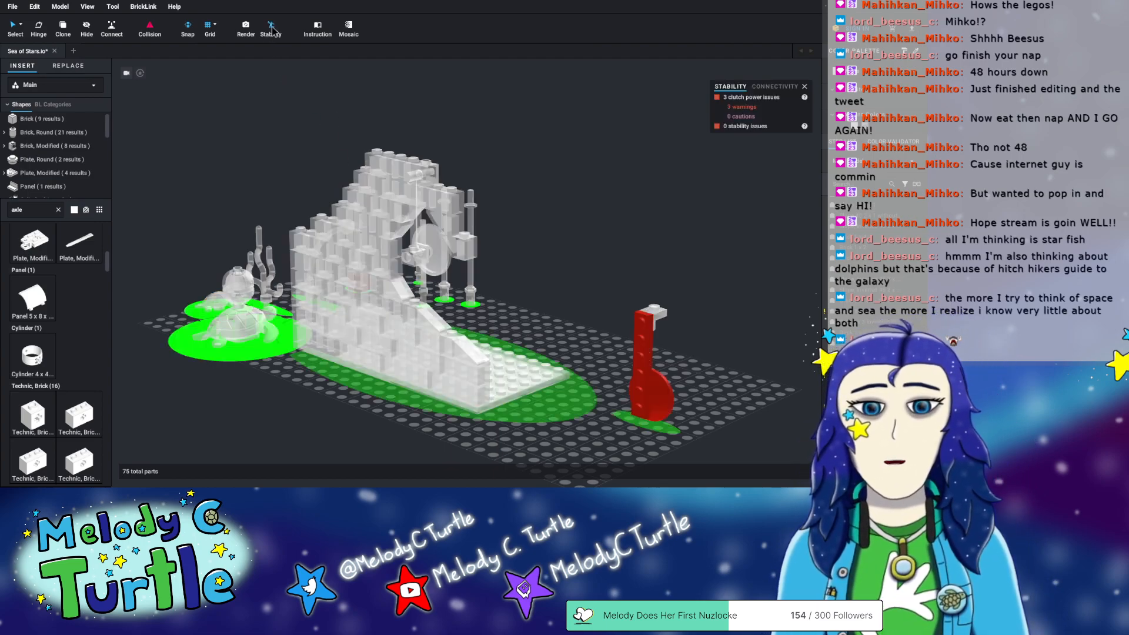
pyautogui.moveTo(602, 114); pyautogui.dragTo(589, 115, button='right')
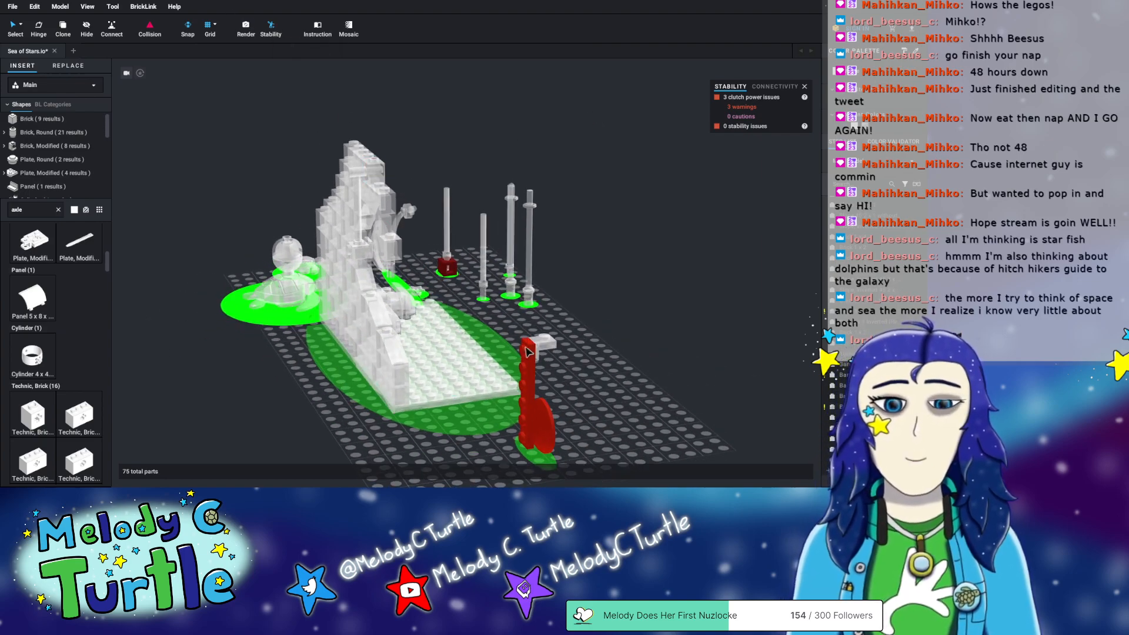
pyautogui.click(274, 32)
# - Examine the wave's profile and the hanging dish from the front, the back and above
pyautogui.moveTo(664, 222); pyautogui.dragTo(614, 232, button='right')
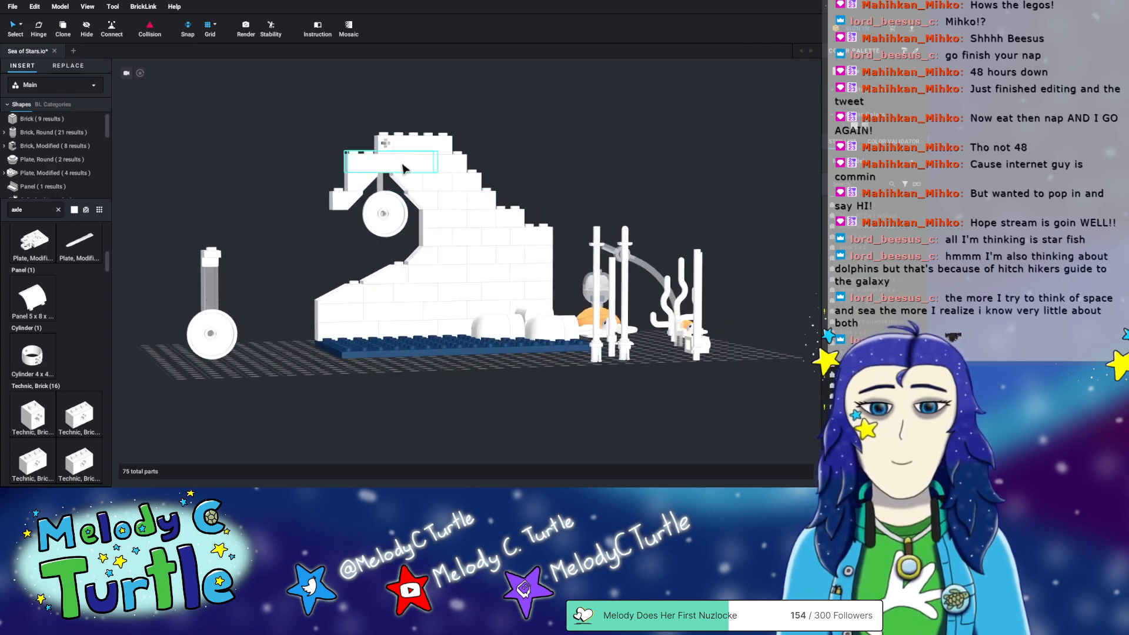
pyautogui.moveTo(278, 269); pyautogui.dragTo(265, 292, button='right')
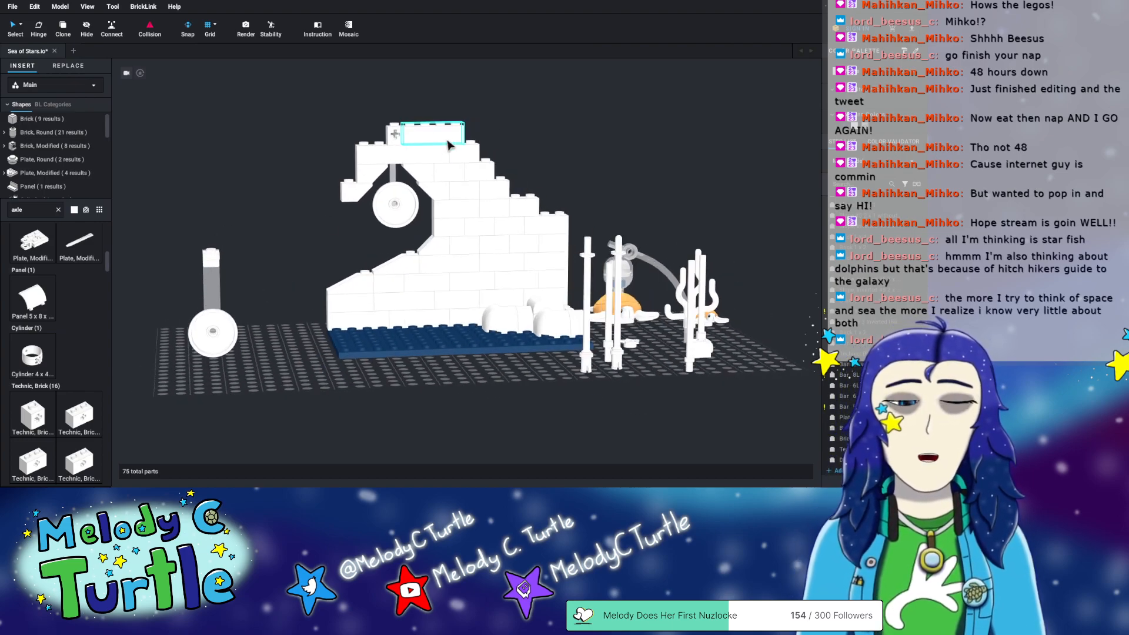
pyautogui.moveTo(220, 294); pyautogui.dragTo(294, 292, button='right')
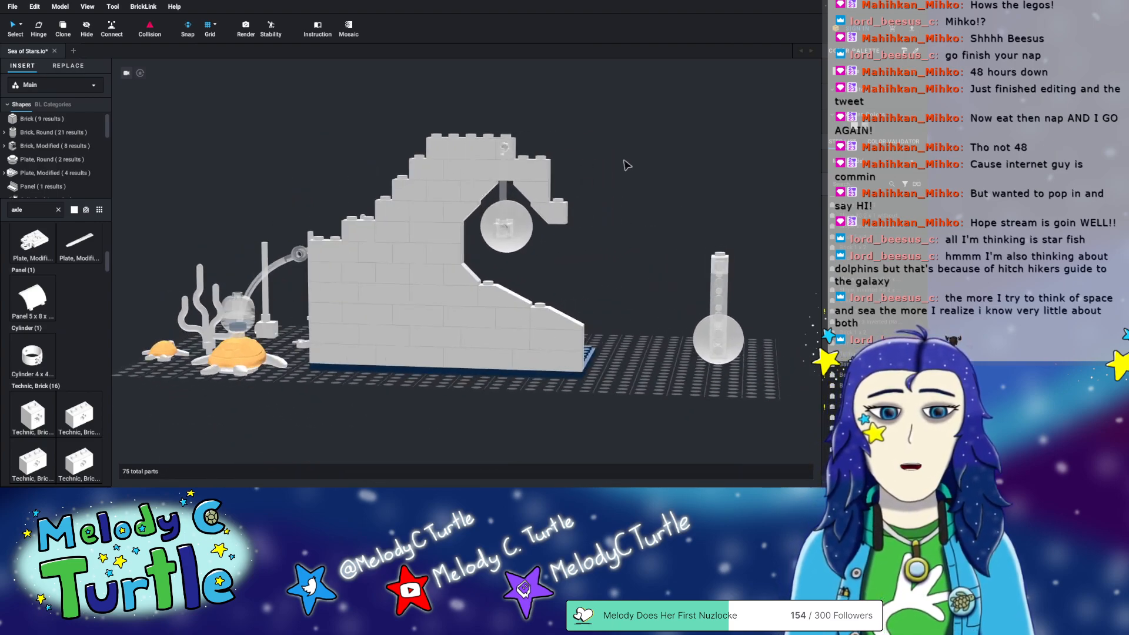
pyautogui.moveTo(759, 246); pyautogui.dragTo(674, 245, button='right')
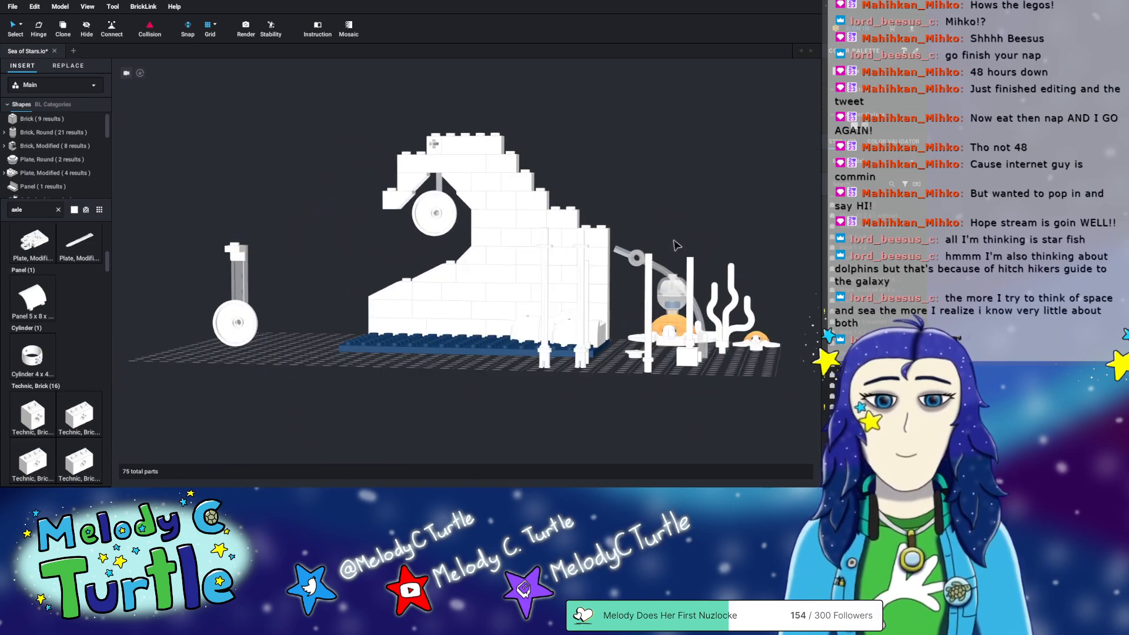
pyautogui.moveTo(489, 252); pyautogui.dragTo(494, 259, button='right')
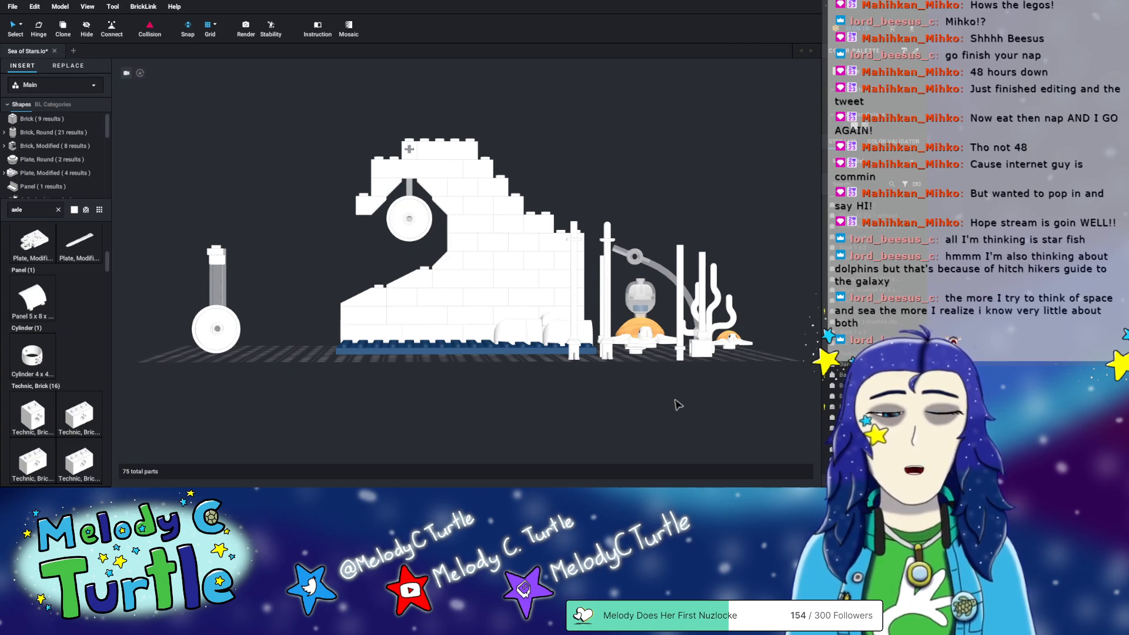
pyautogui.moveTo(573, 391); pyautogui.dragTo(563, 404, button='right')
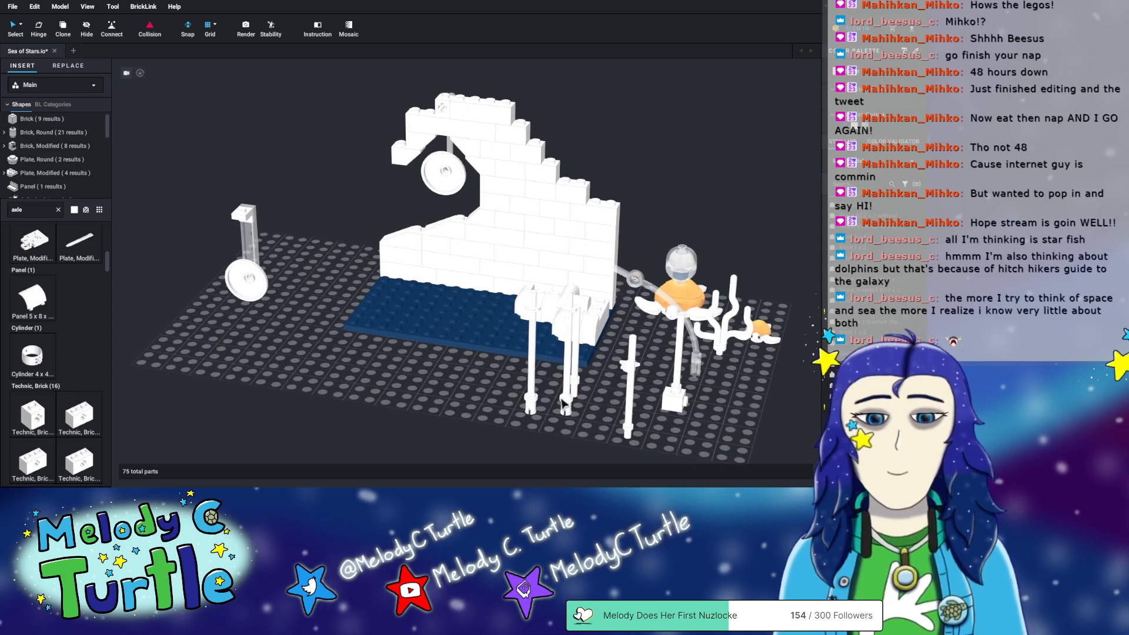
pyautogui.moveTo(314, 345); pyautogui.dragTo(328, 335, button='right')
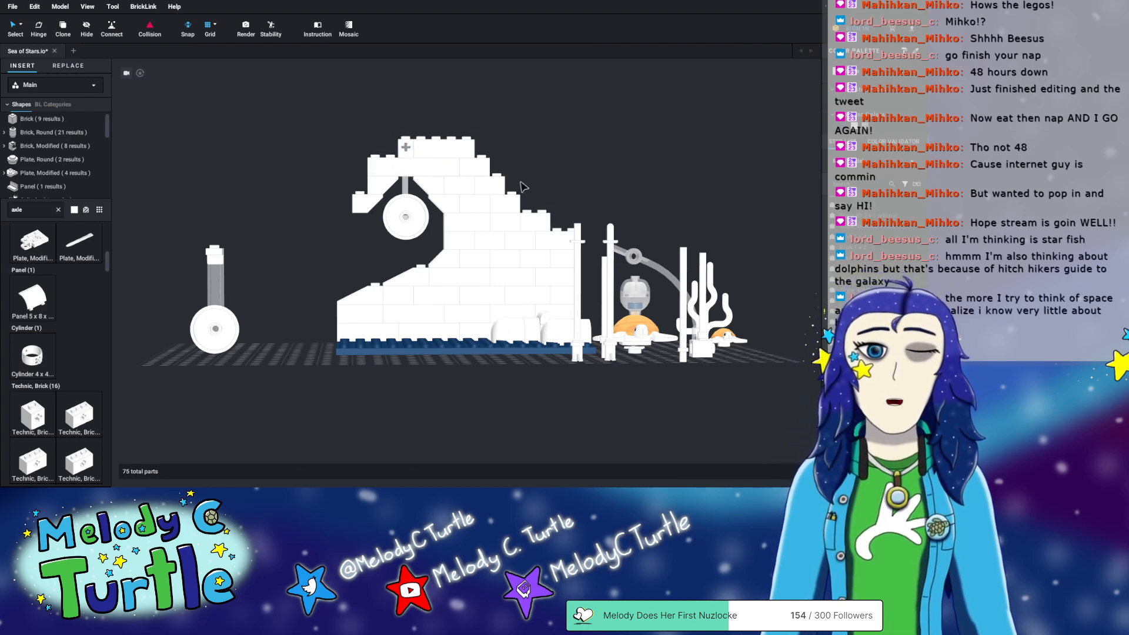
# - Clear the parts search and fit a Slope 65 2 x 1 x 2 to the front end of the wave's crest
pyautogui.click(58, 210)
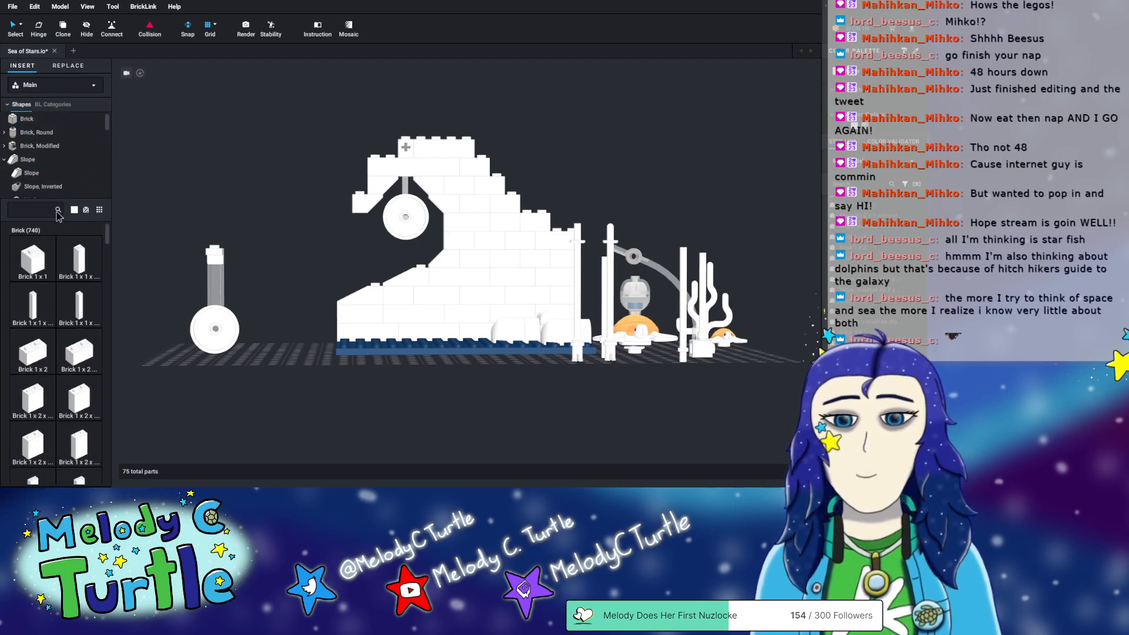
pyautogui.click(40, 174)
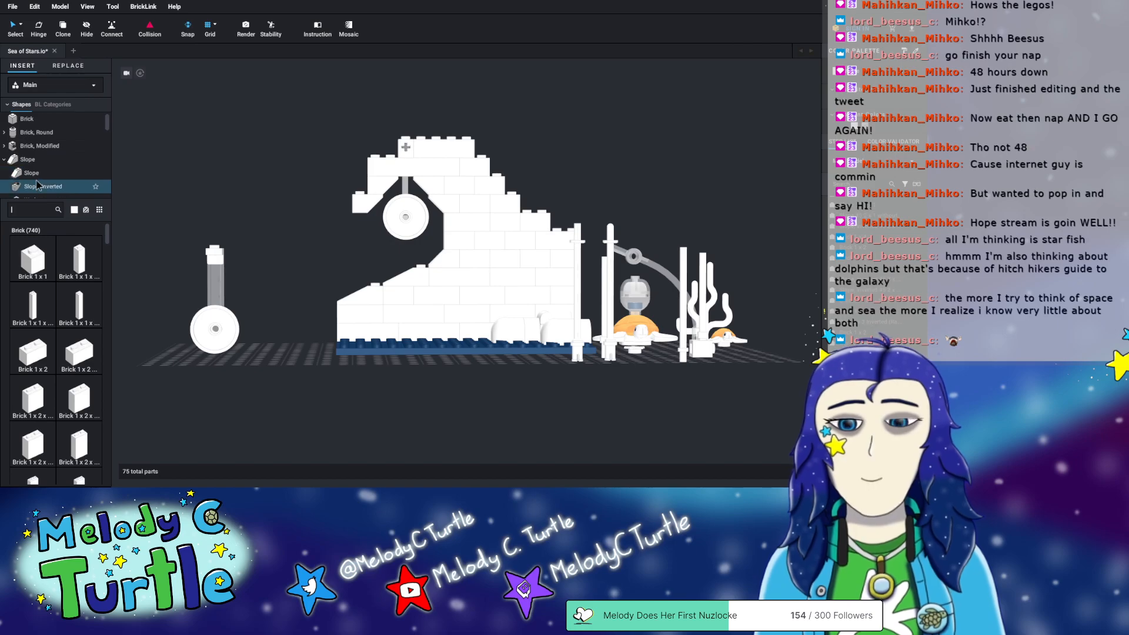
pyautogui.scroll(-8, 38, 302)
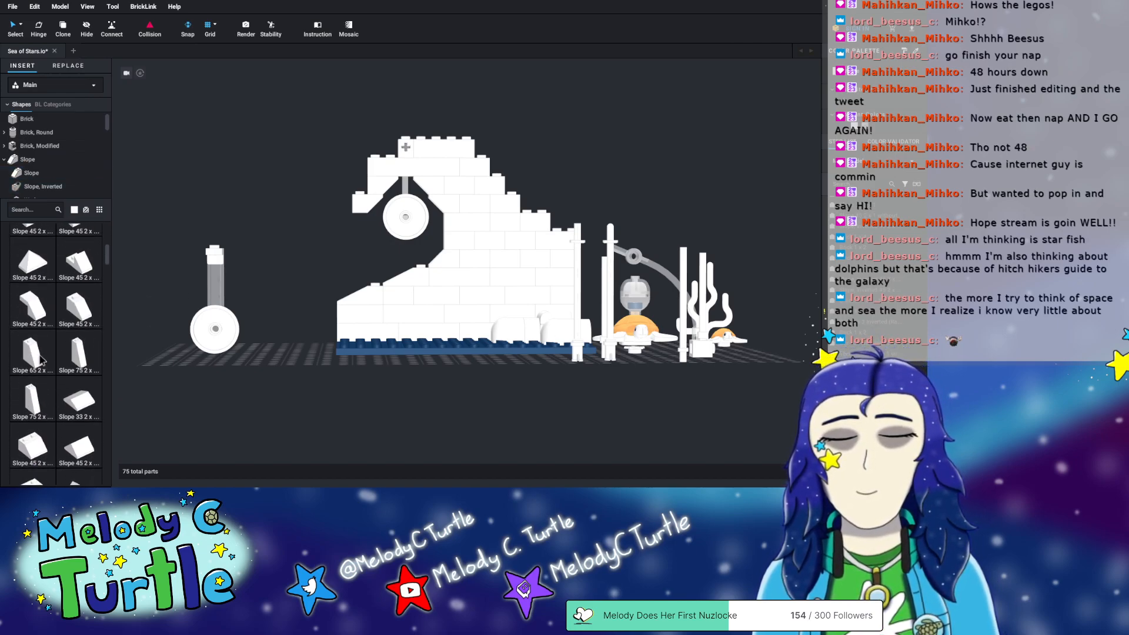
pyautogui.moveTo(41, 360); pyautogui.dragTo(294, 323)
pyautogui.moveTo(295, 259); pyautogui.dragTo(294, 284, button='right')
pyautogui.moveTo(298, 363); pyautogui.dragTo(345, 138)
pyautogui.moveTo(258, 248); pyautogui.dragTo(259, 219, button='right')
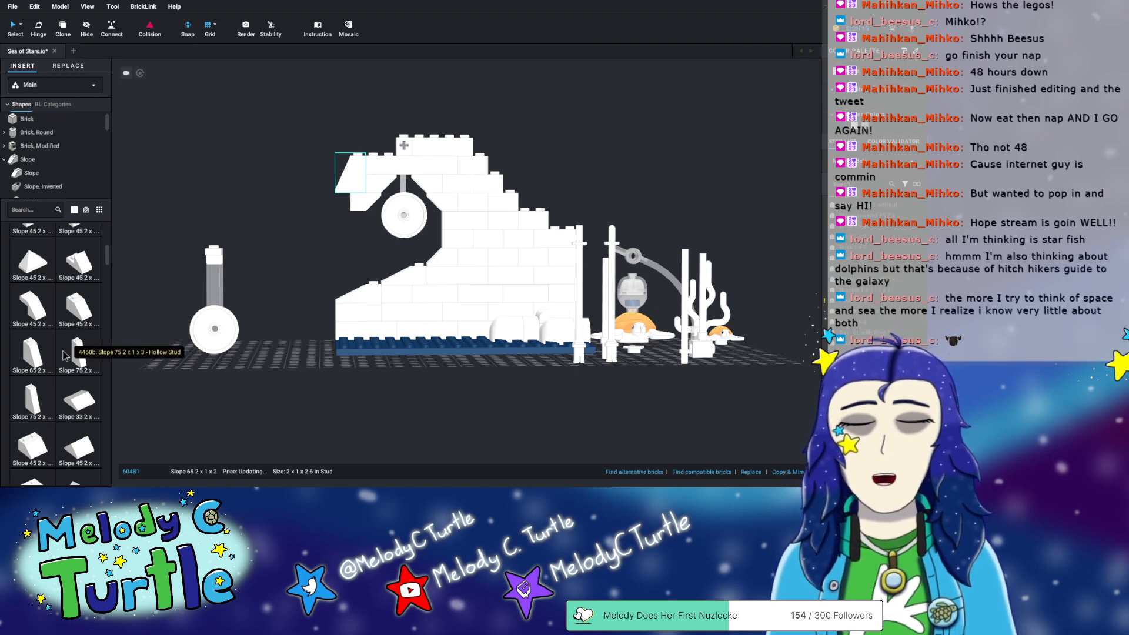
# - Look through the inverted slopes for a replacement and remove the small inverted slope under the crest's front tip
pyautogui.click(43, 186)
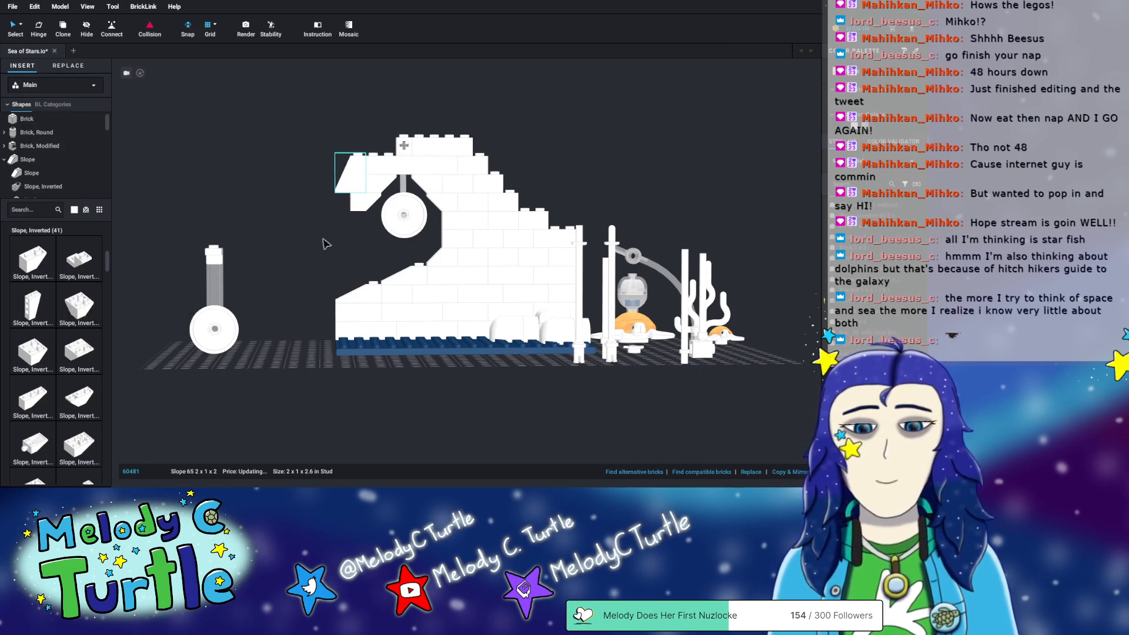
pyautogui.scroll(-5, 45, 312)
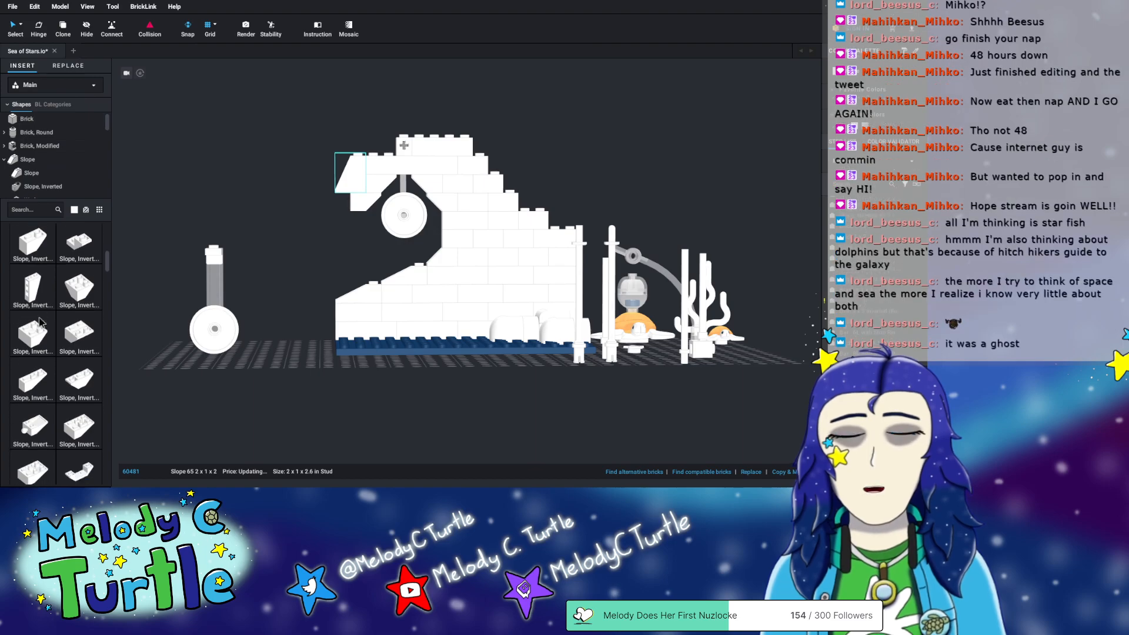
pyautogui.scroll(-4, 45, 311)
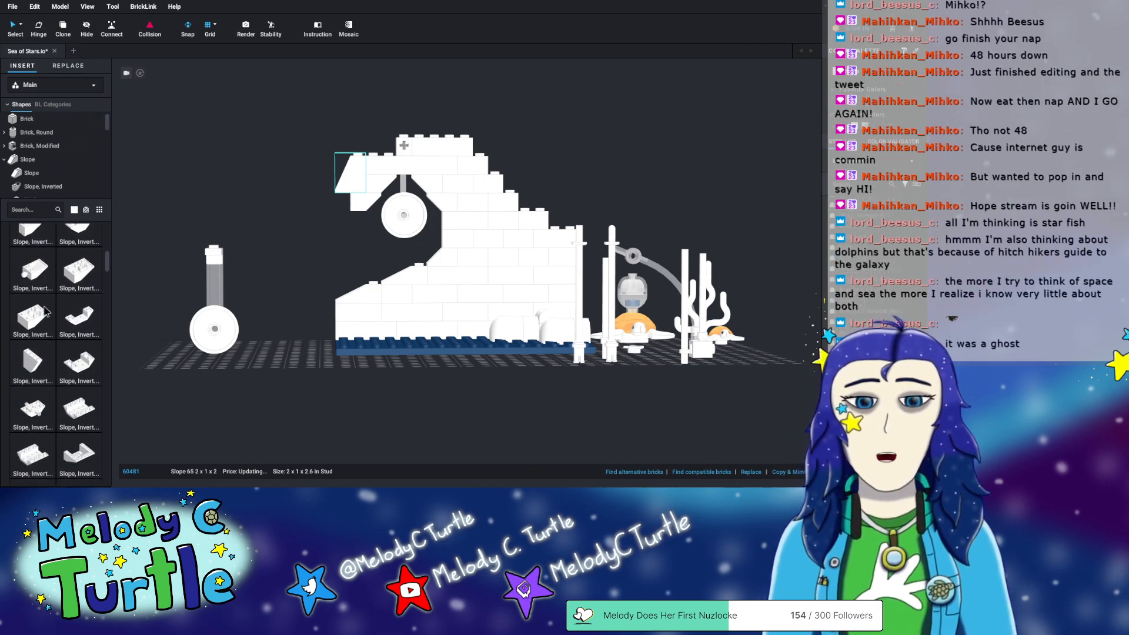
pyautogui.scroll(-5, 46, 311)
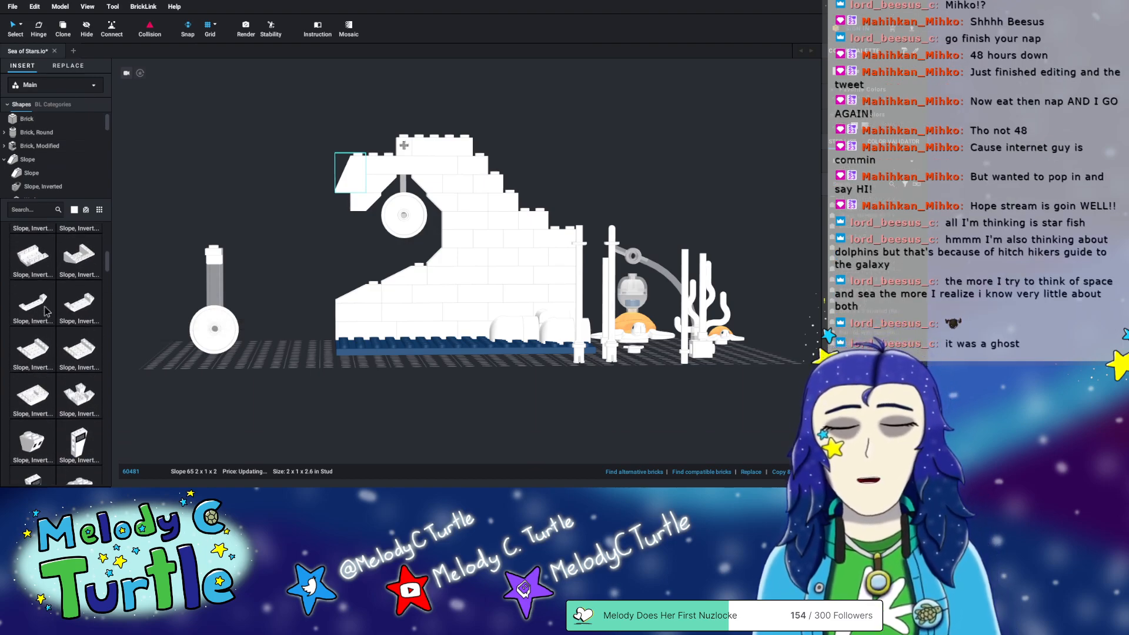
pyautogui.scroll(-1, 49, 308)
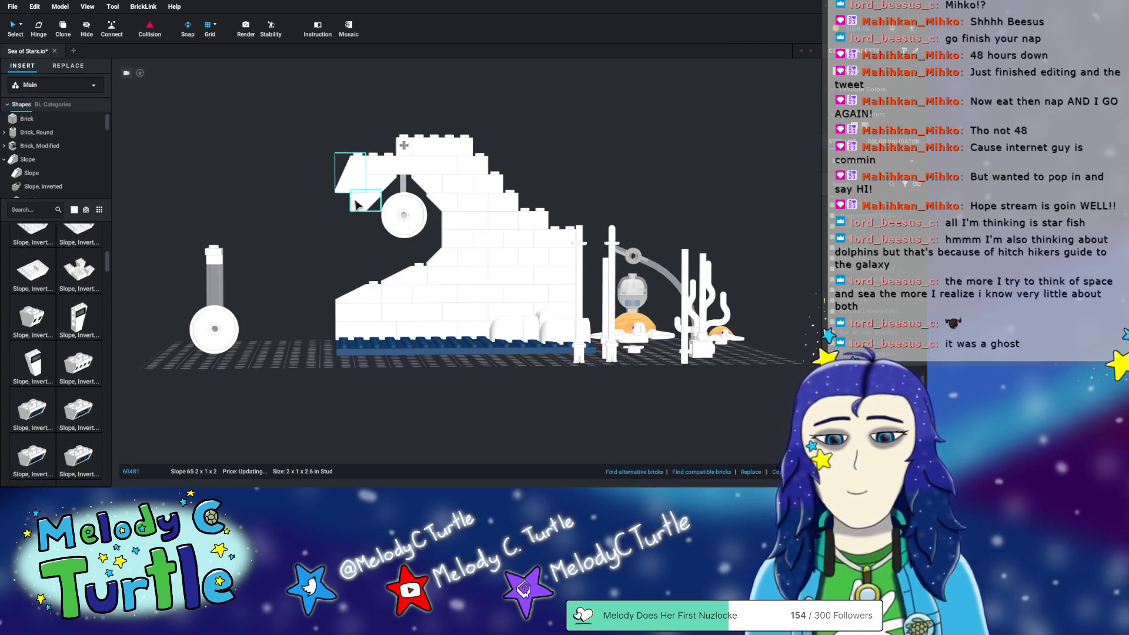
pyautogui.scroll(2, 19, 302)
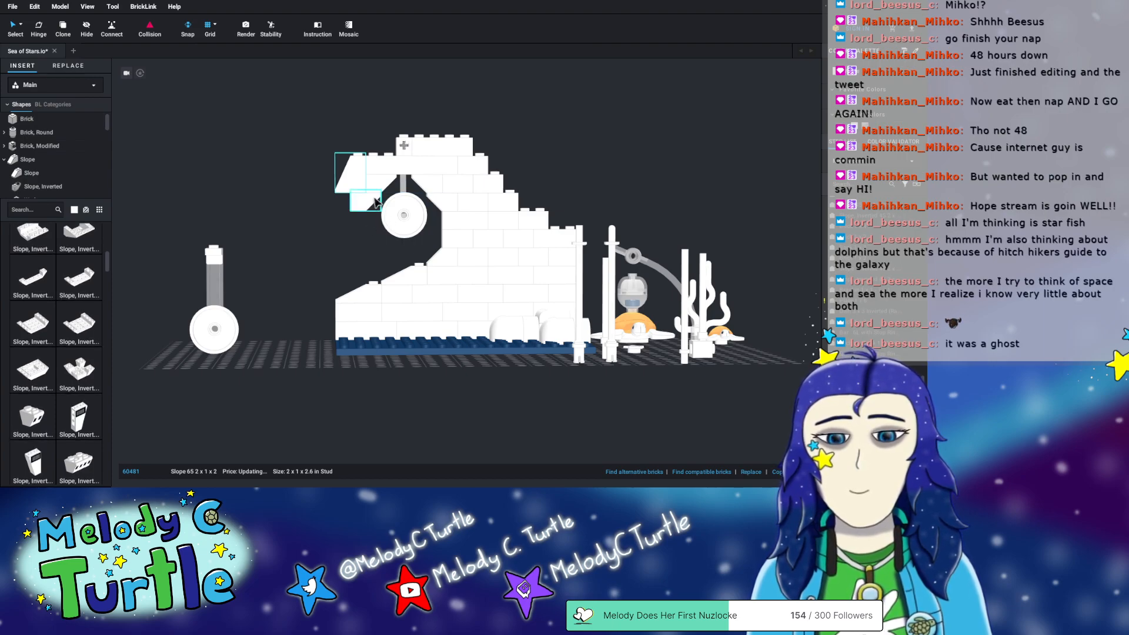
pyautogui.scroll(6, 57, 302)
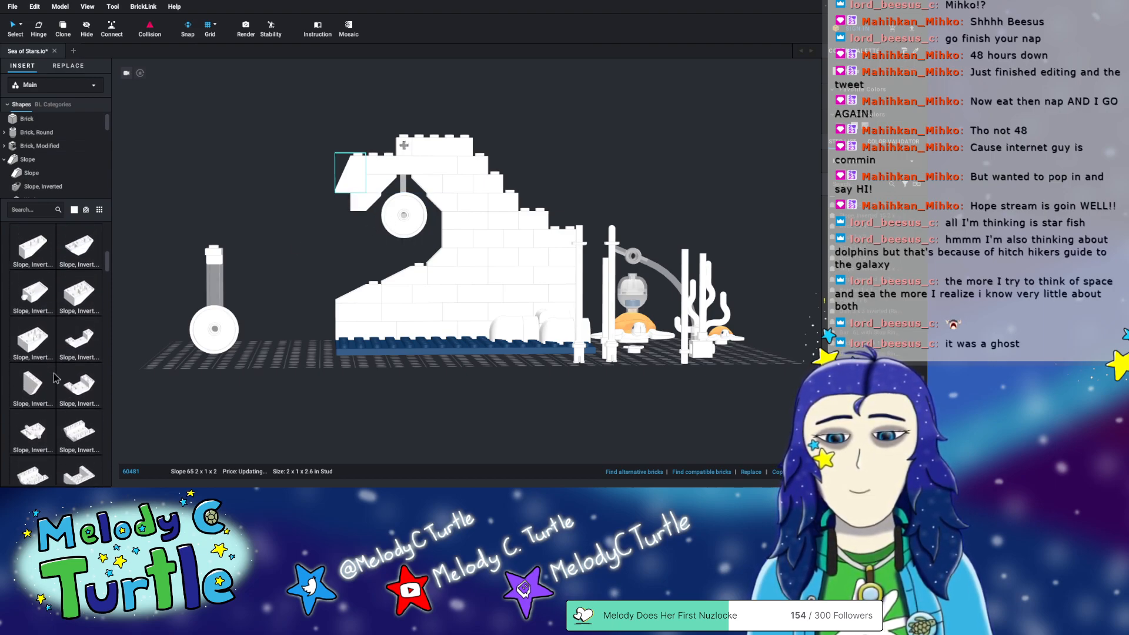
pyautogui.scroll(2, 47, 372)
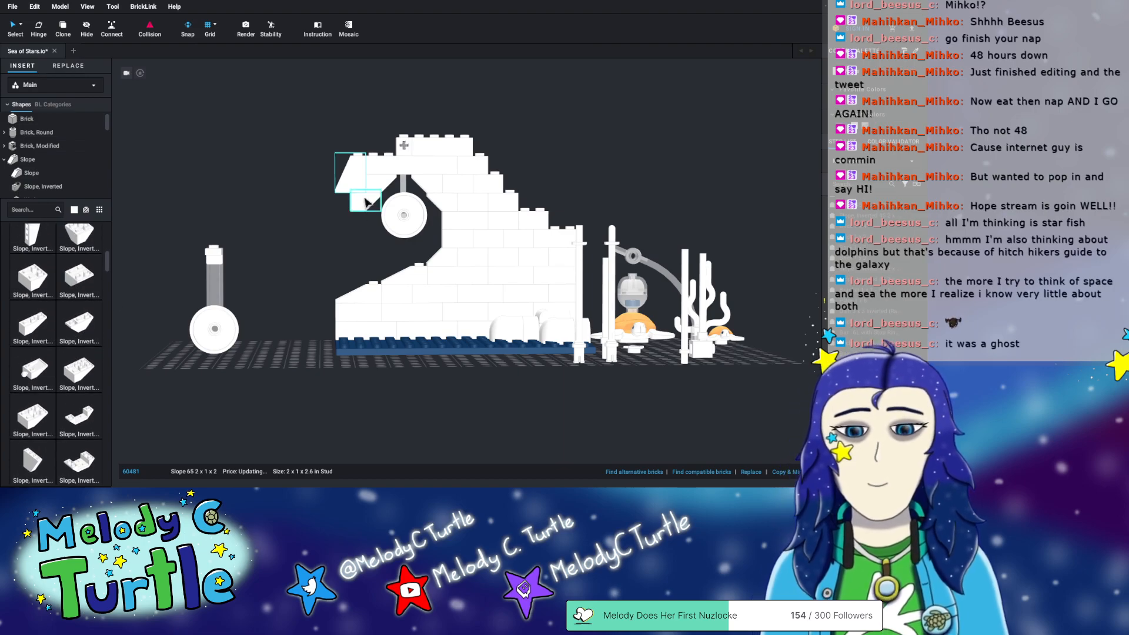
pyautogui.click(352, 215)
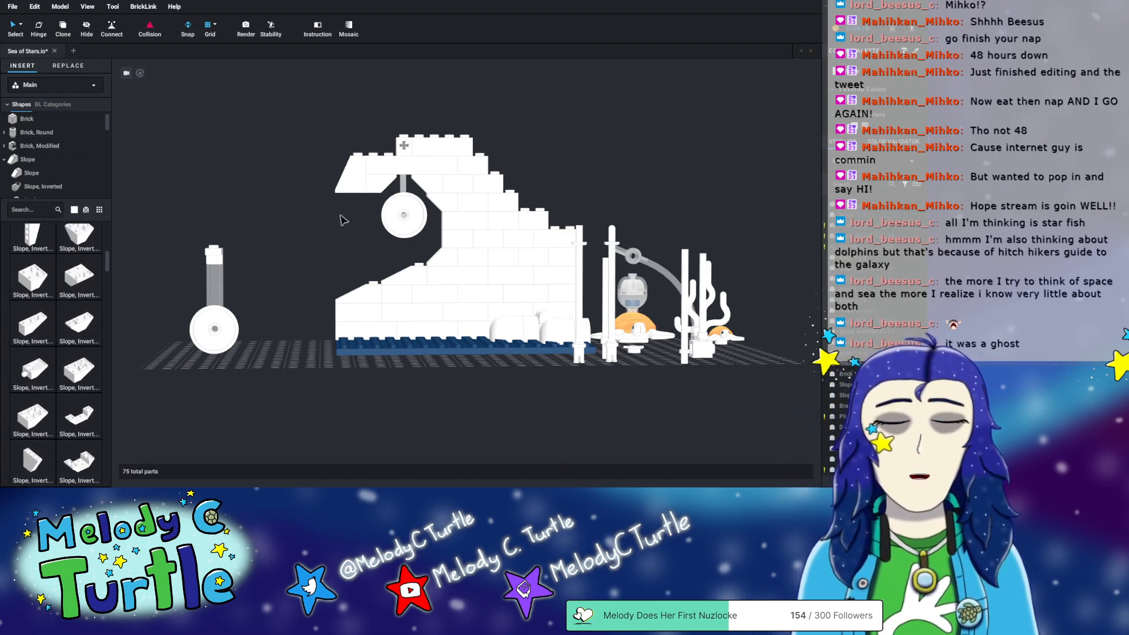
# - Attach a Slope, Inverted 33 3 x 1 under the crest's front end and check the curl around the hanging dish
pyautogui.moveTo(292, 260); pyautogui.dragTo(292, 247, button='right')
pyautogui.moveTo(320, 329); pyautogui.dragTo(338, 298, button='middle')
pyautogui.scroll(5, 373, 190)
pyautogui.moveTo(255, 168); pyautogui.dragTo(321, 253, button='middle')
pyautogui.click(37, 329)
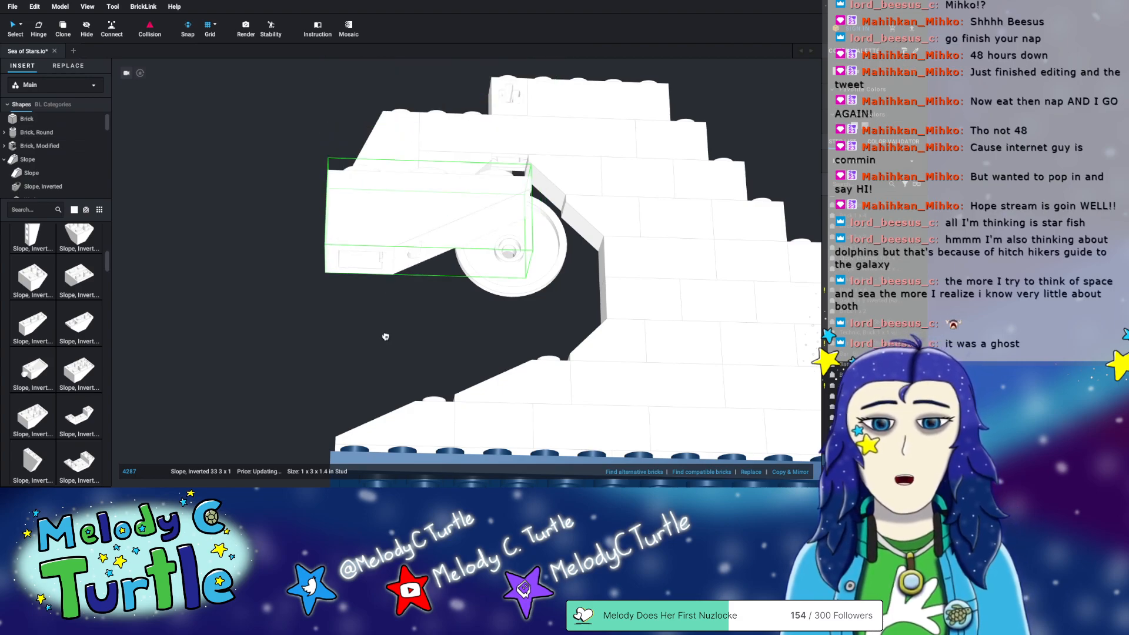
pyautogui.click(370, 201)
pyautogui.press('Escape')
pyautogui.moveTo(353, 198); pyautogui.dragTo(350, 219, button='right')
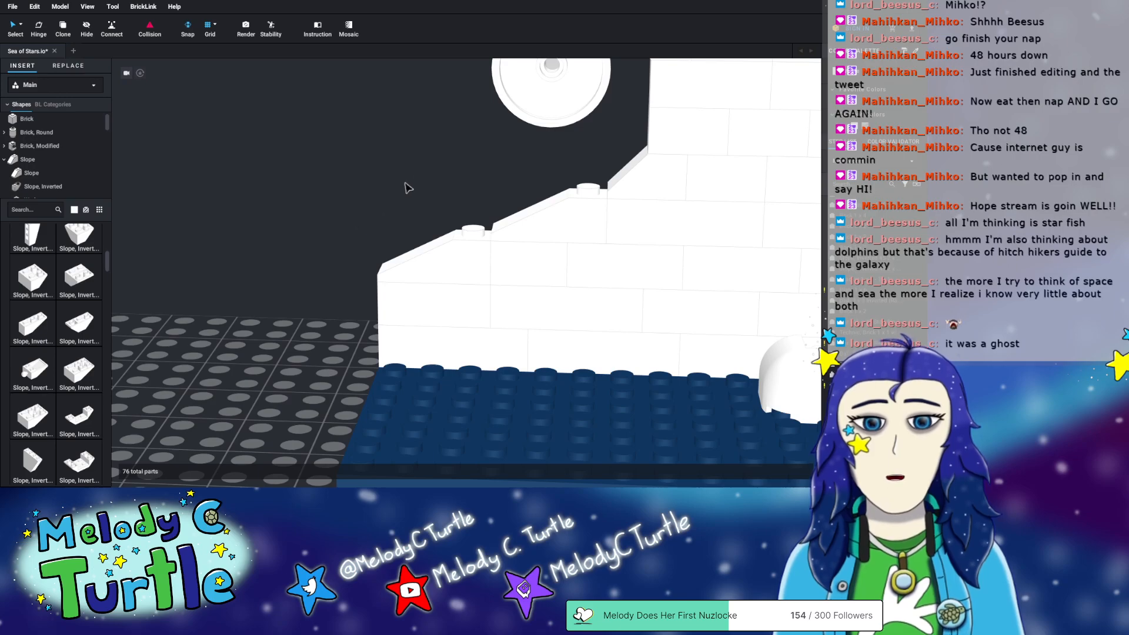
pyautogui.moveTo(434, 170); pyautogui.dragTo(381, 315, button='right')
pyautogui.scroll(-2, 395, 321)
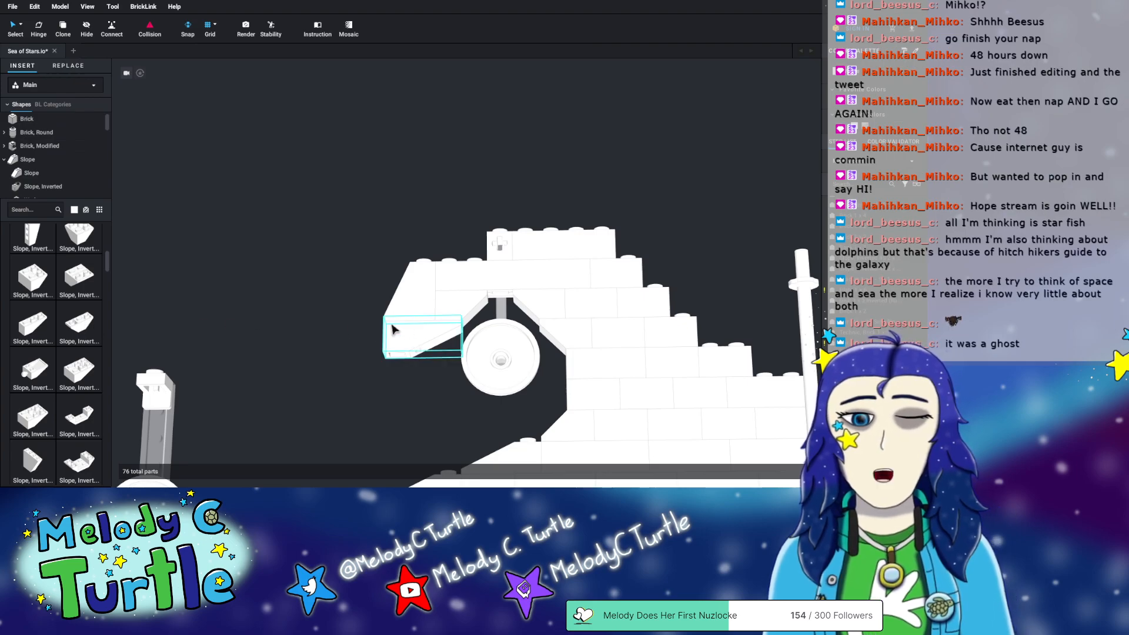
pyautogui.moveTo(335, 370); pyautogui.dragTo(333, 393, button='right')
pyautogui.moveTo(474, 348); pyautogui.dragTo(453, 318, button='right')
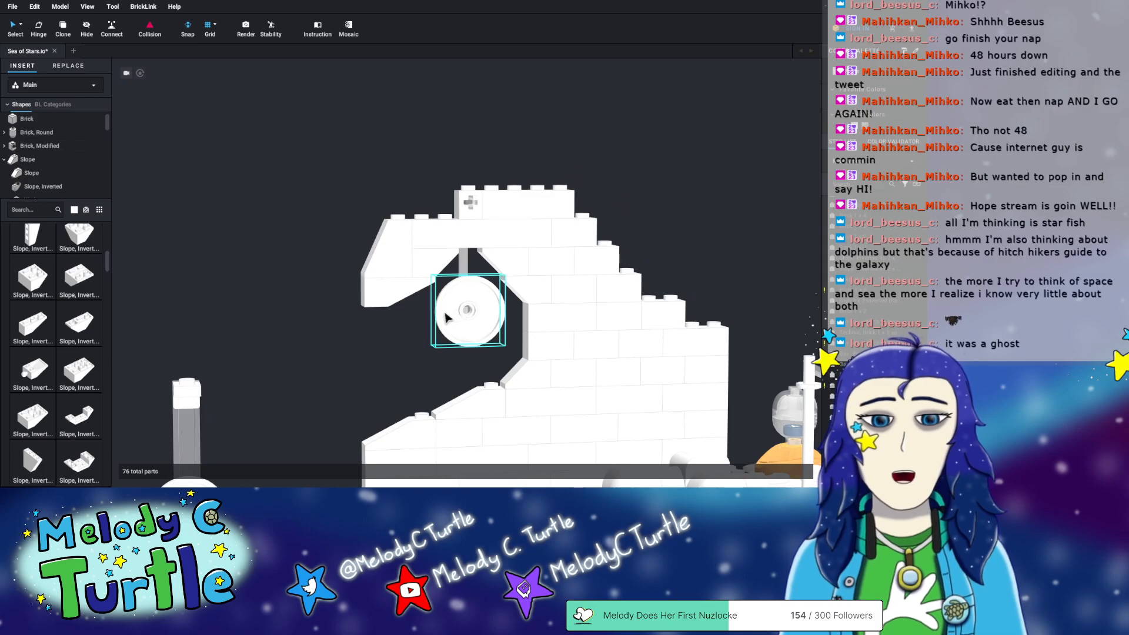
# - Look through the slope parts for a piece to smooth the upper front edge of the wave's crest
pyautogui.click(35, 134)
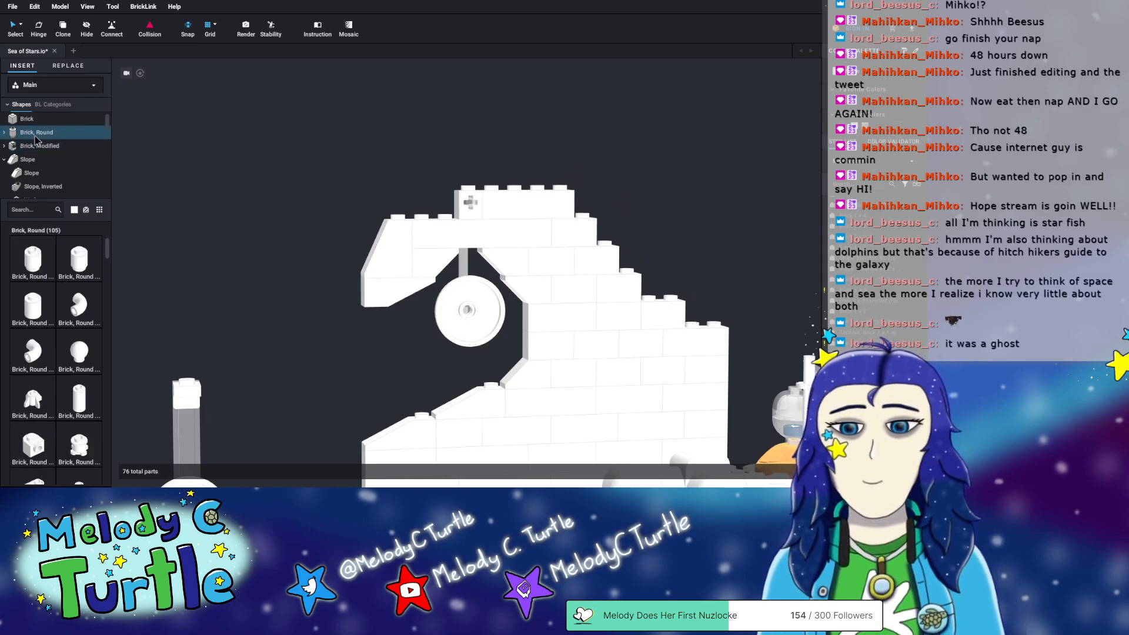
pyautogui.click(27, 159)
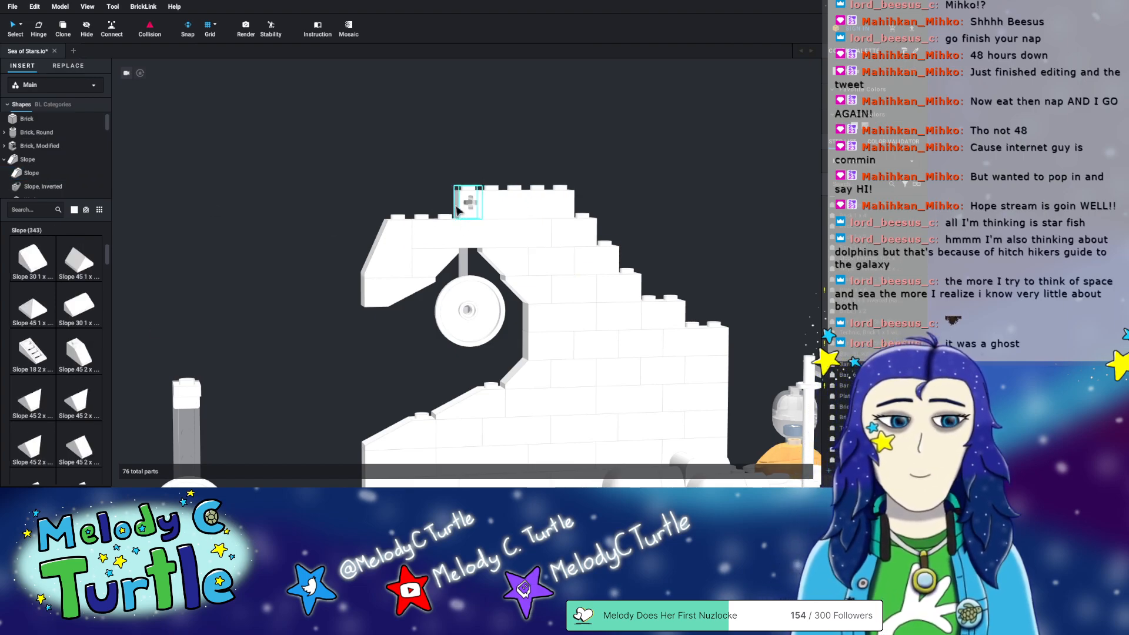
pyautogui.scroll(-5, 80, 346)
pyautogui.scroll(2, 80, 317)
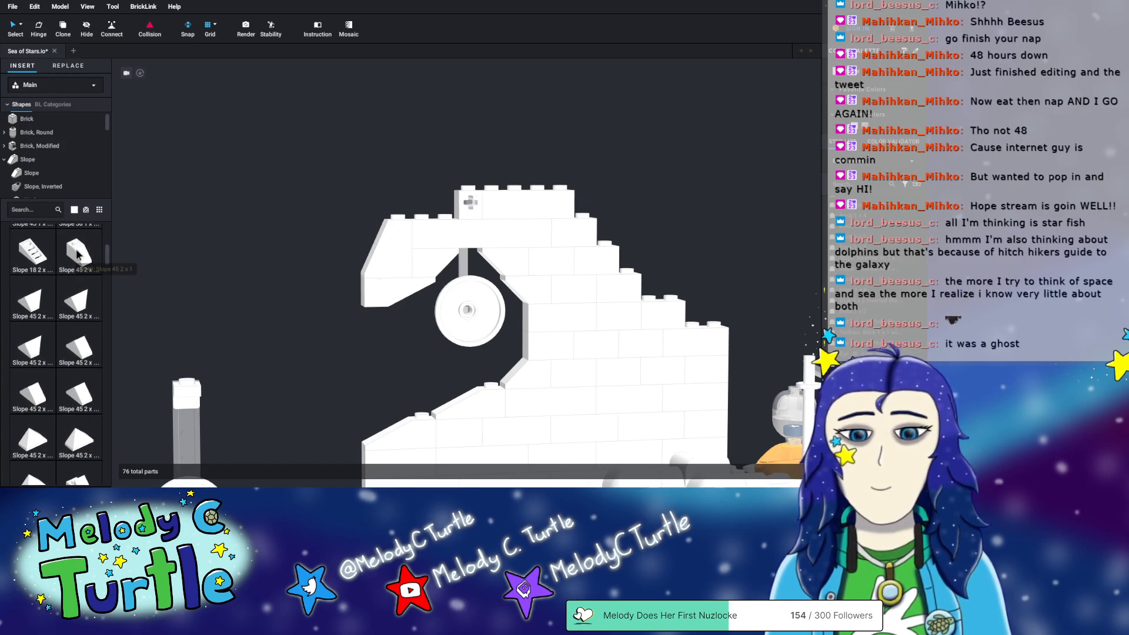
pyautogui.scroll(-4, 81, 330)
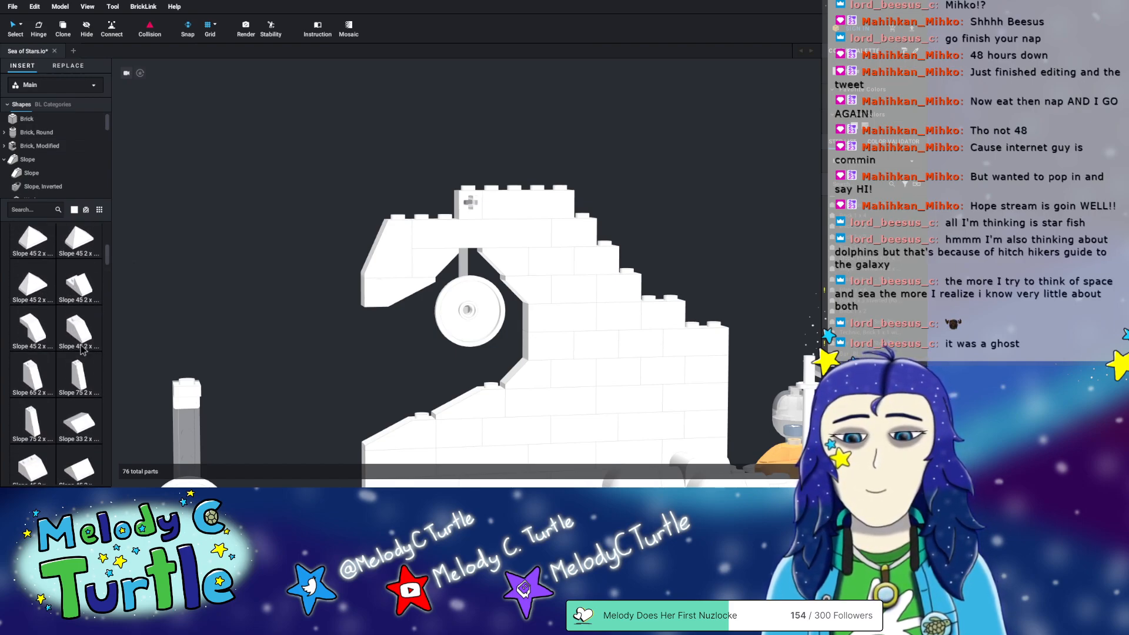
pyautogui.scroll(-3, 81, 348)
pyautogui.scroll(-5, 58, 340)
pyautogui.scroll(6, 70, 355)
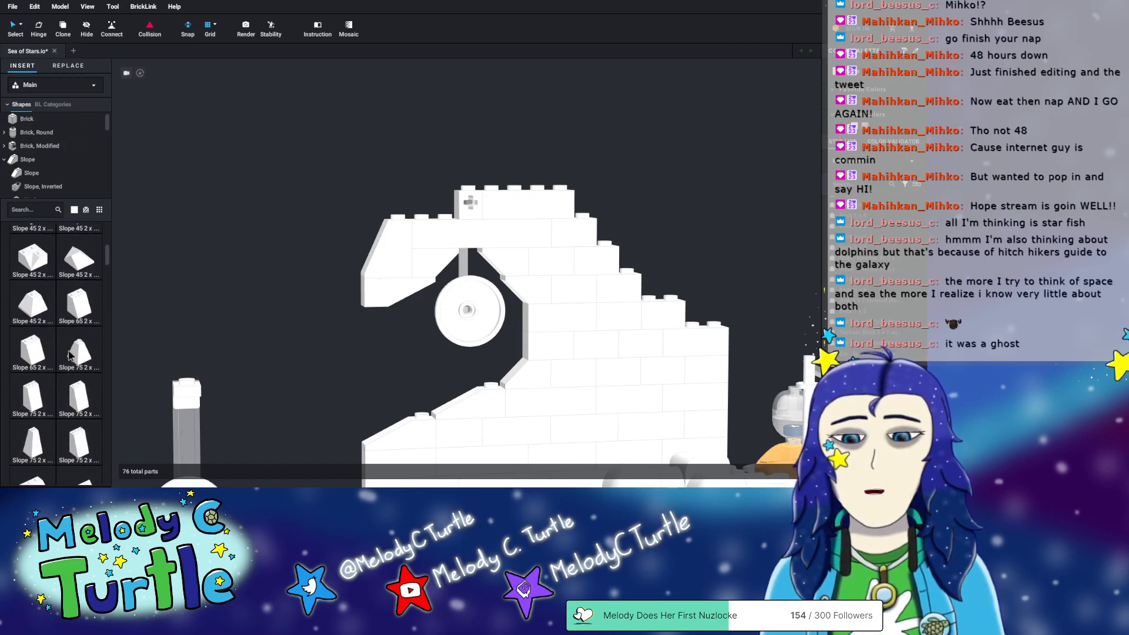
pyautogui.scroll(3, 67, 355)
pyautogui.scroll(5, 41, 398)
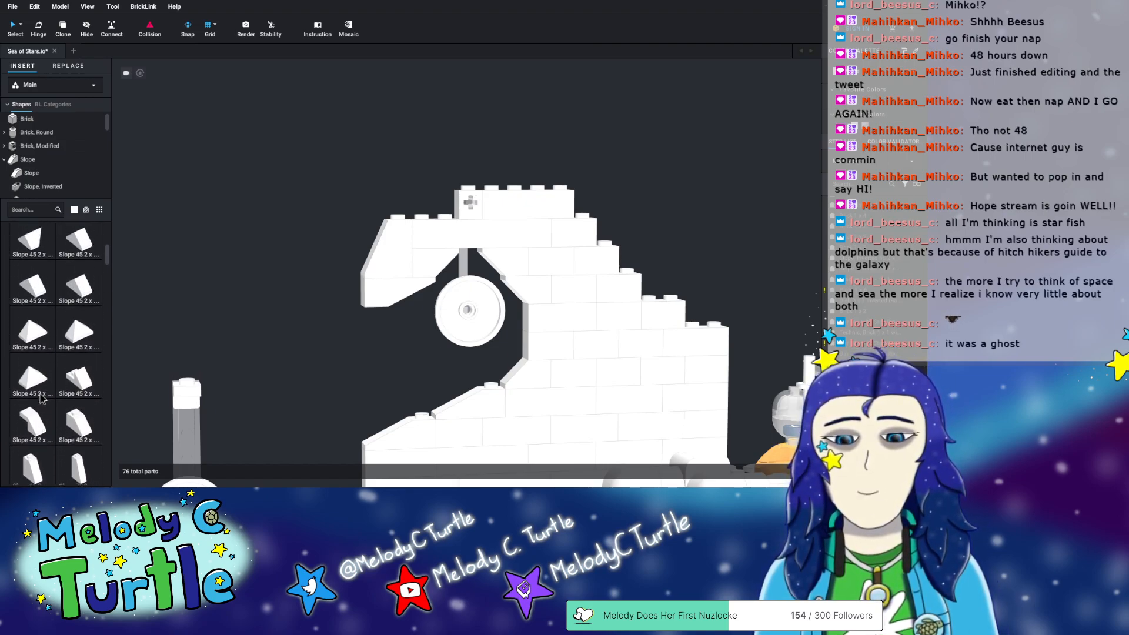
pyautogui.scroll(-6, 53, 394)
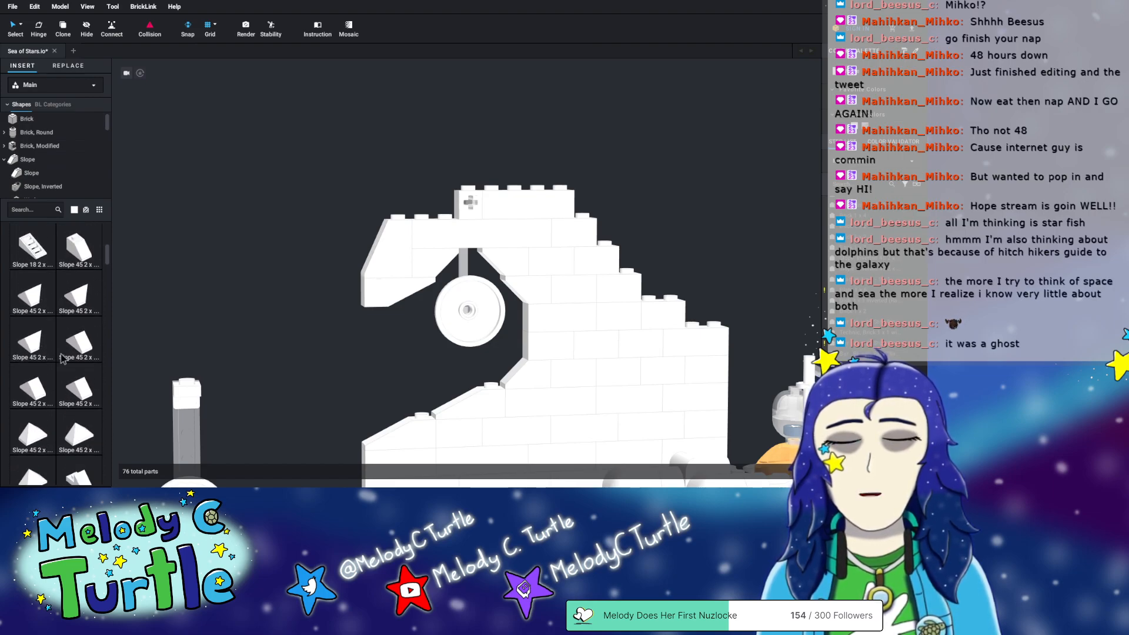
pyautogui.scroll(-5, 74, 412)
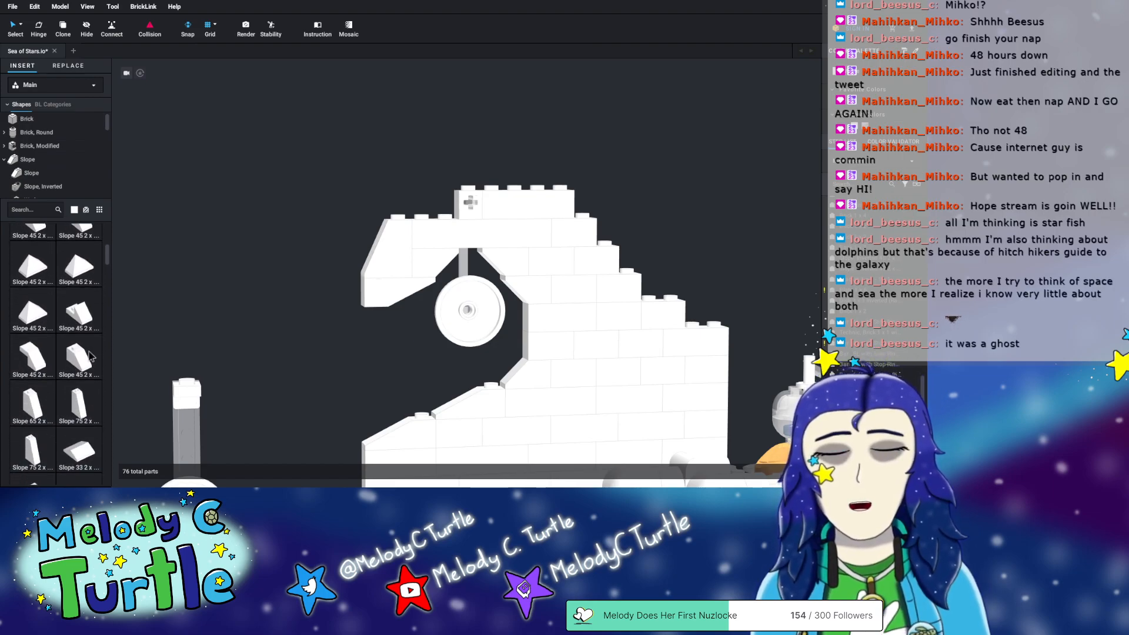
pyautogui.scroll(-1, 90, 355)
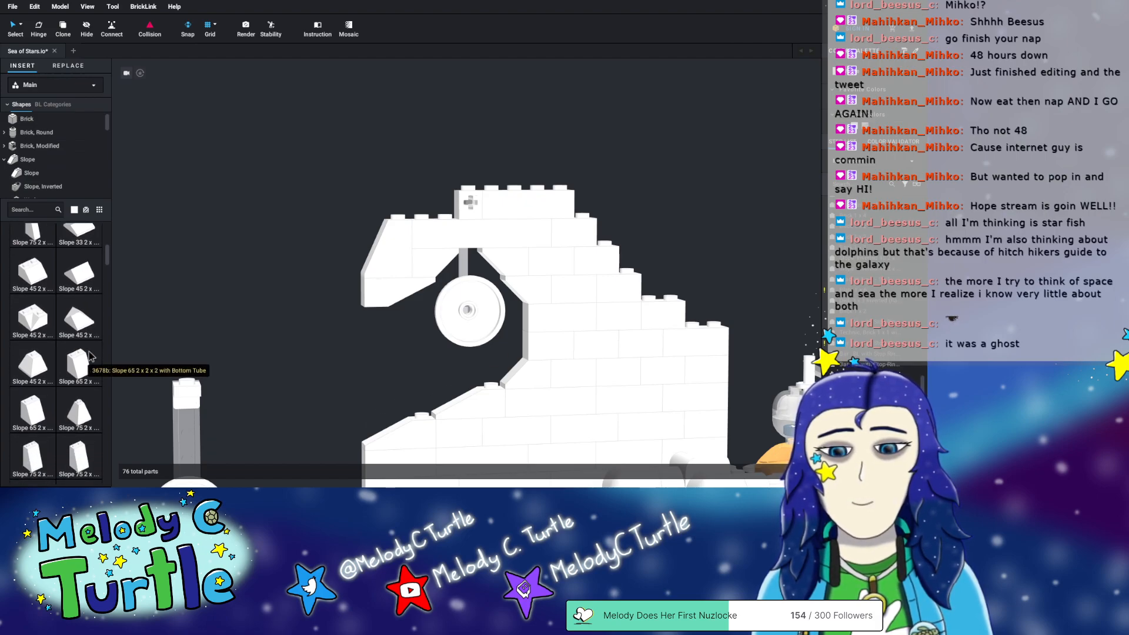
pyautogui.scroll(-6, 90, 356)
pyautogui.scroll(-4, 90, 356)
pyautogui.scroll(10, 90, 355)
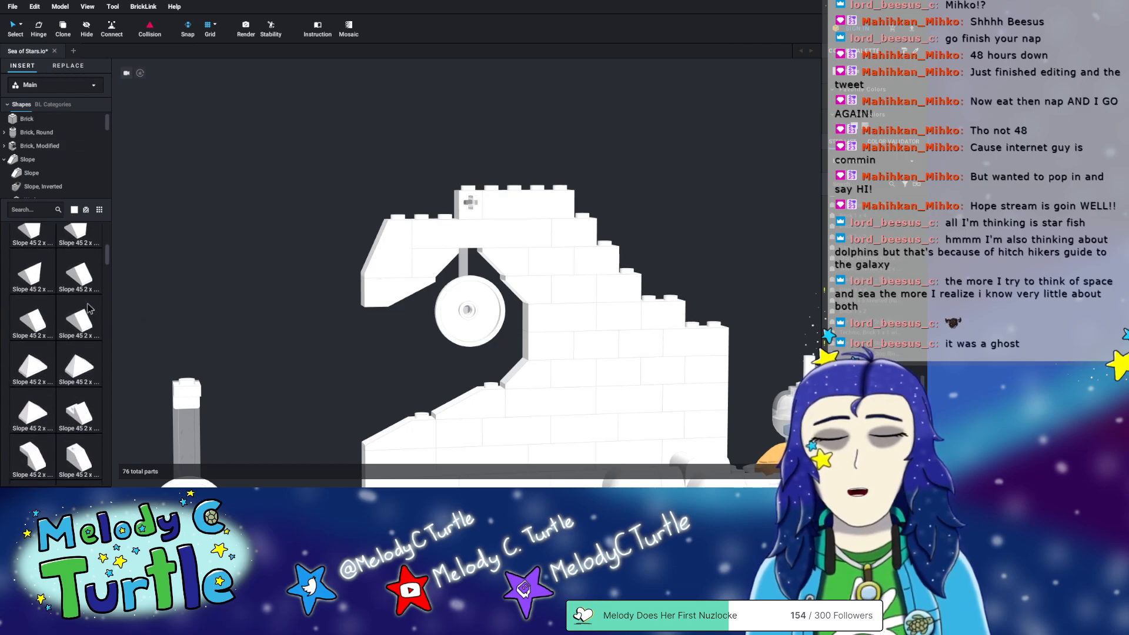
pyautogui.scroll(-1, 88, 309)
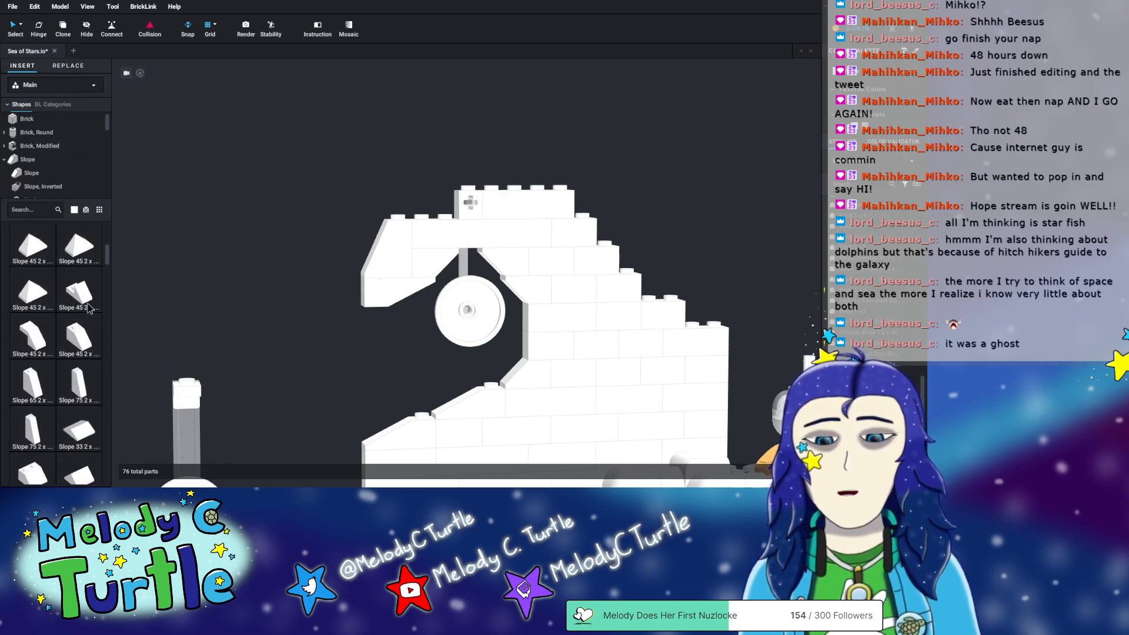
pyautogui.scroll(-2, 79, 368)
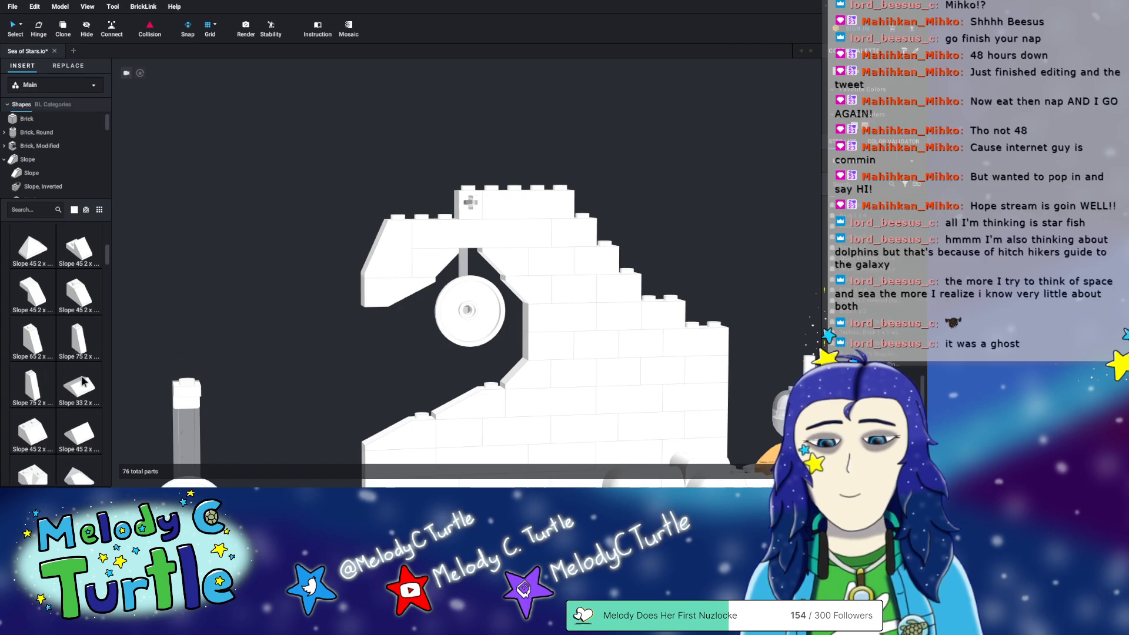
pyautogui.scroll(-5, 82, 386)
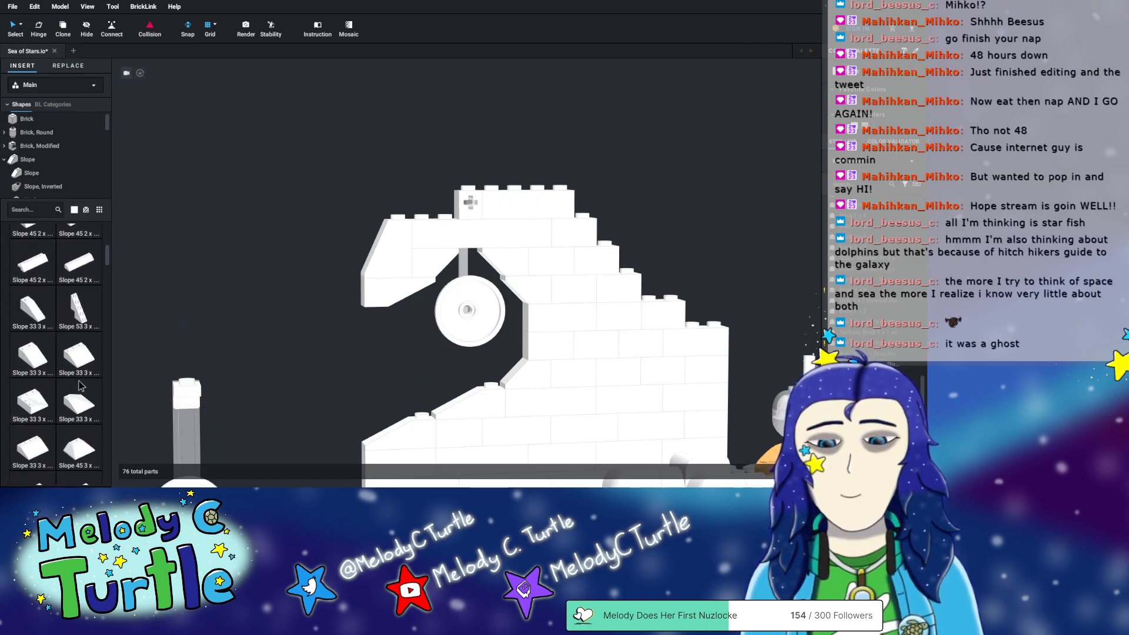
pyautogui.scroll(-1, 75, 388)
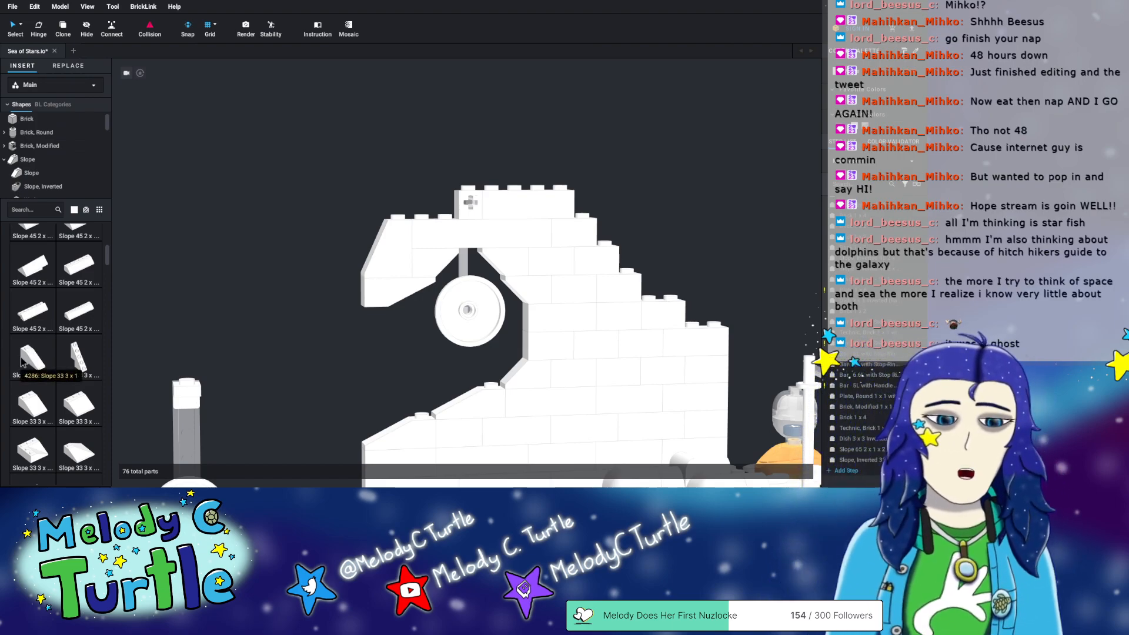
# - Fit a Slope 33 3 x 1 on the crest's front, against the Technic brick that holds the dish, and check the profile
pyautogui.click(25, 368)
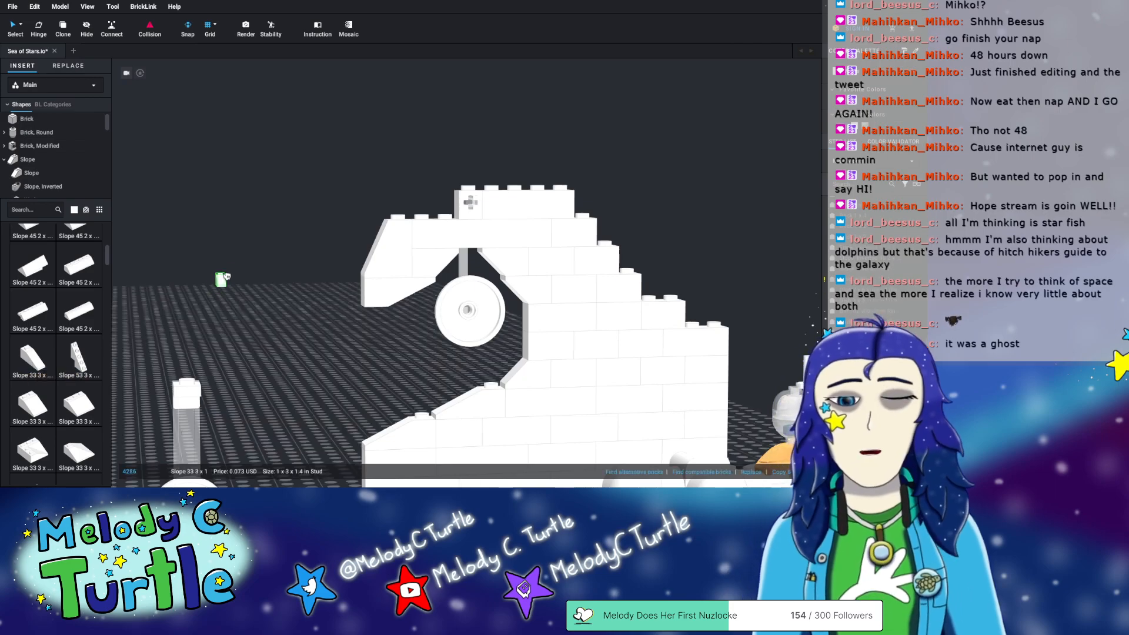
pyautogui.click(429, 242)
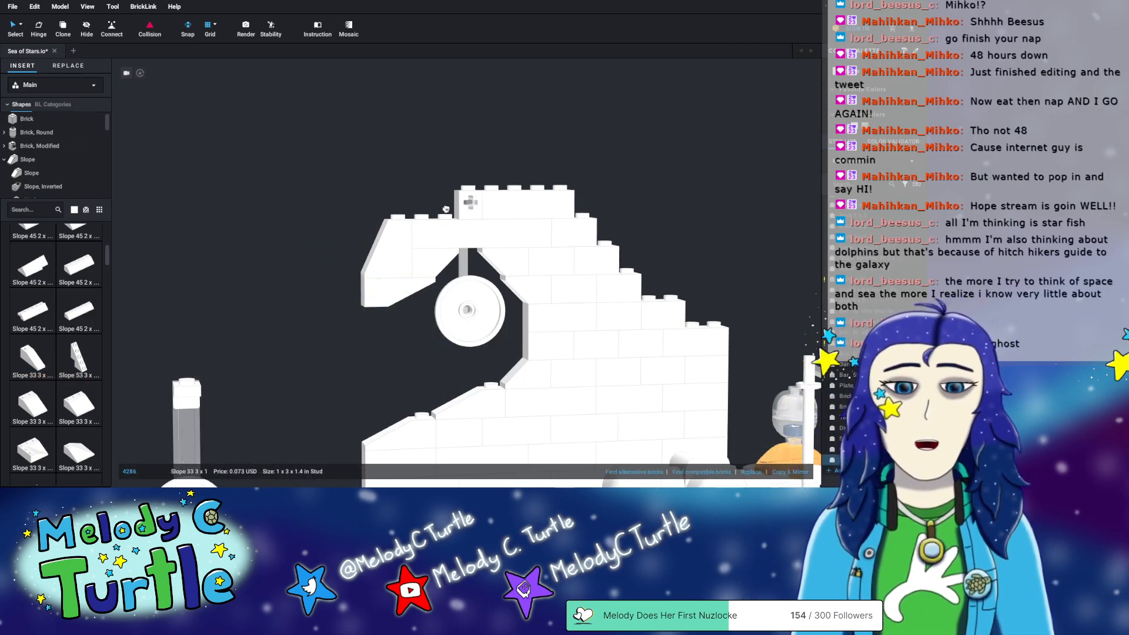
pyautogui.click(449, 220)
pyautogui.press('Escape')
pyautogui.moveTo(447, 217); pyautogui.dragTo(450, 241, button='right')
pyautogui.moveTo(443, 190); pyautogui.dragTo(438, 167)
pyautogui.click(312, 377)
pyautogui.moveTo(312, 376); pyautogui.dragTo(292, 339, button='right')
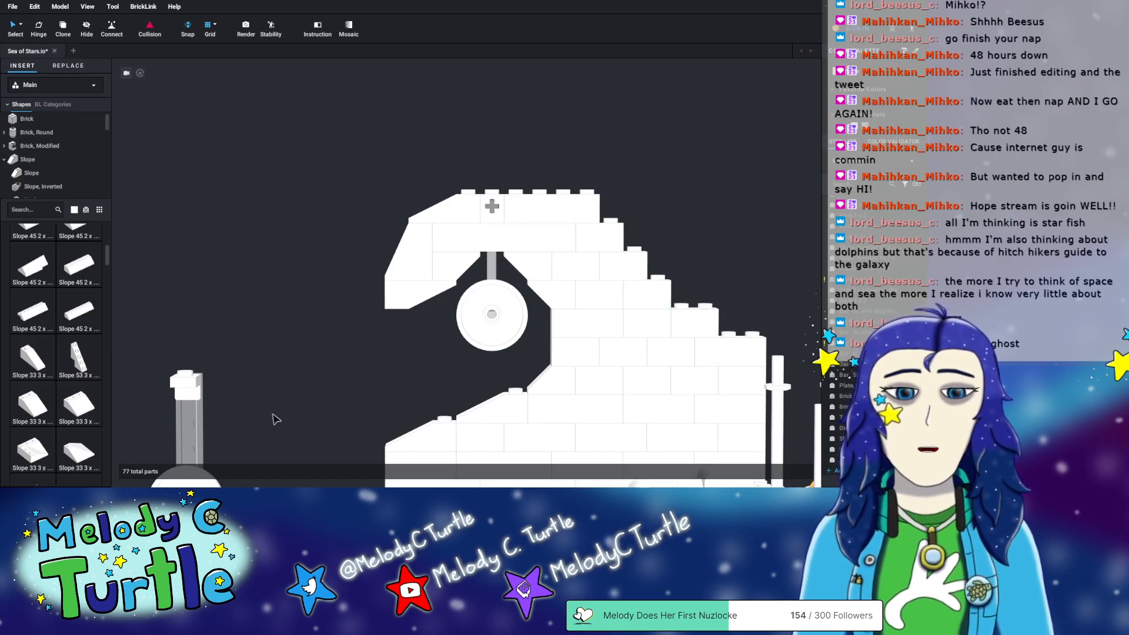
# - Delete the large sea turtle together with the transparent dome on its shell and the loose round piece behind the wave
pyautogui.scroll(-5, 347, 418)
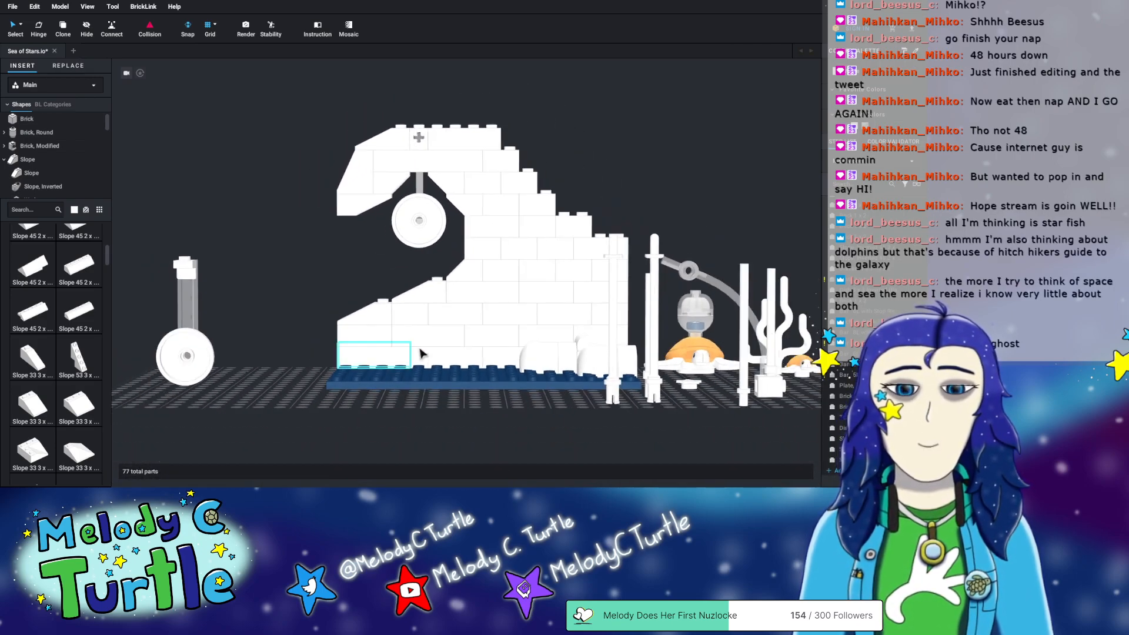
pyautogui.moveTo(298, 335)
pyautogui.mouseDown(button='right')
pyautogui.moveTo(245, 366)
pyautogui.moveTo(273, 370)
pyautogui.moveTo(282, 309)
pyautogui.moveTo(266, 321)
pyautogui.moveTo(292, 328)
pyautogui.mouseUp(button='right')
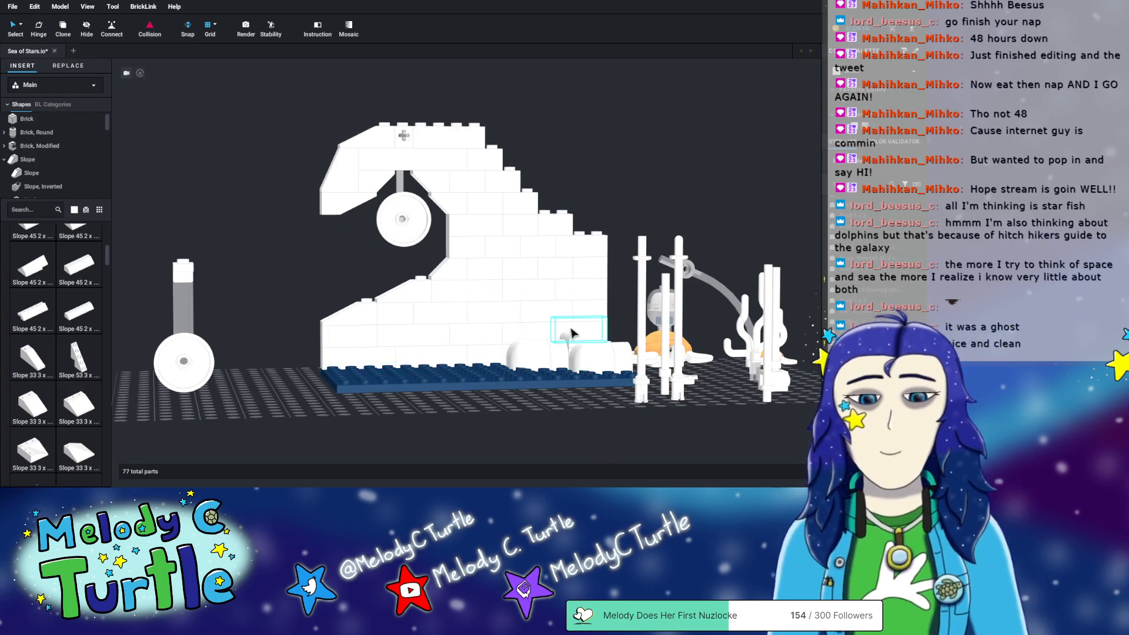
pyautogui.moveTo(543, 310); pyautogui.dragTo(563, 323, button='right')
pyautogui.moveTo(703, 367); pyautogui.dragTo(653, 385, button='right')
pyautogui.moveTo(685, 426); pyautogui.dragTo(616, 328, button='right')
pyautogui.moveTo(570, 304); pyautogui.dragTo(627, 227)
pyautogui.moveTo(569, 300); pyautogui.dragTo(478, 291)
pyautogui.moveTo(664, 398); pyautogui.dragTo(585, 202)
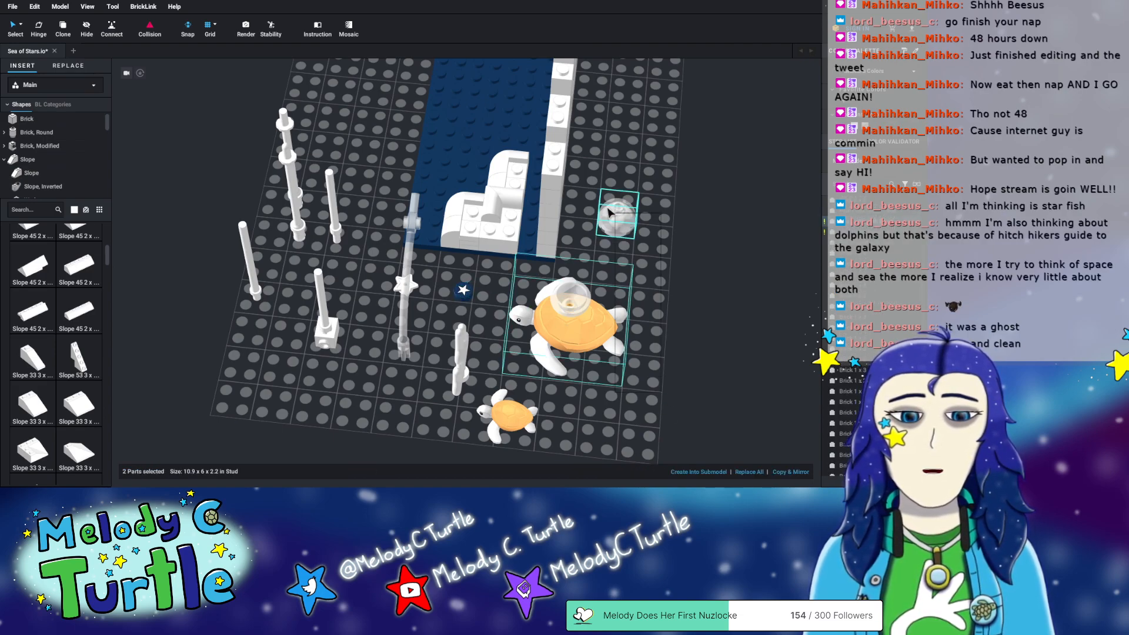
pyautogui.press('Delete')
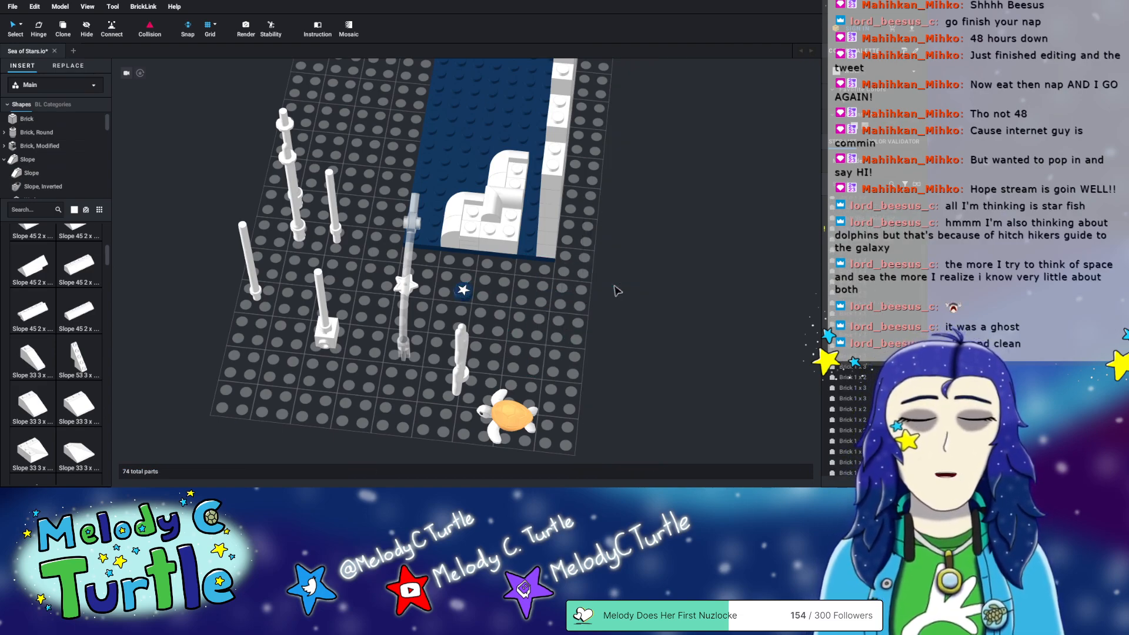
# - Check the wave from the front and move the Plant Sea Grass / Seaweed away from the baby turtle, towards the wave
pyautogui.moveTo(622, 288); pyautogui.dragTo(666, 279, button='right')
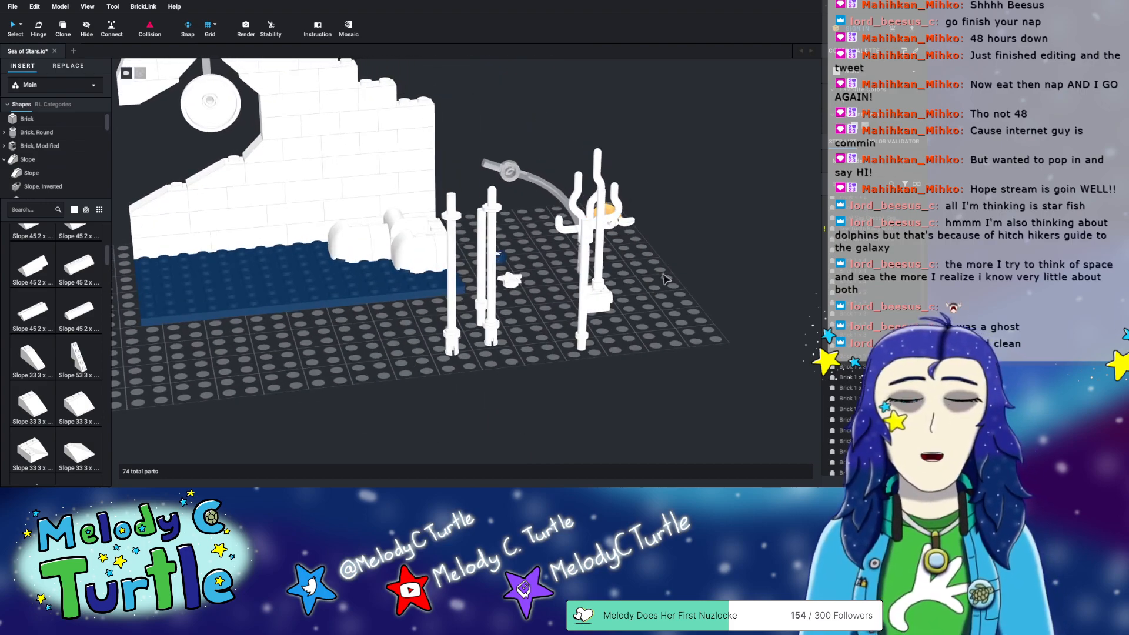
pyautogui.moveTo(343, 339); pyautogui.dragTo(358, 352, button='right')
pyautogui.moveTo(310, 319); pyautogui.dragTo(486, 423, button='right')
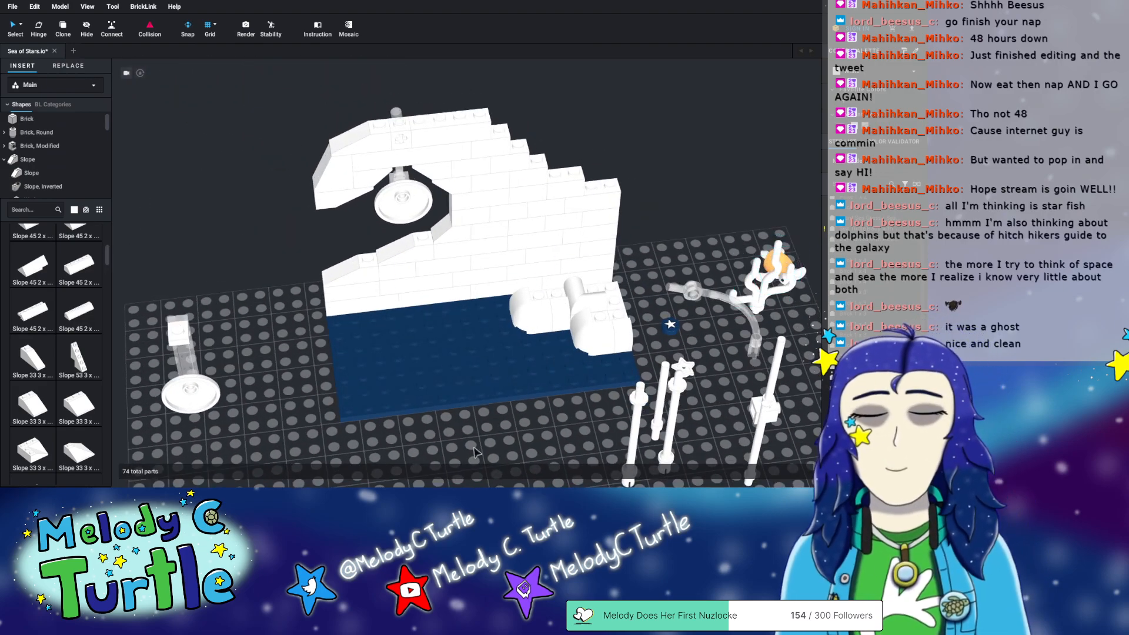
pyautogui.moveTo(529, 452); pyautogui.dragTo(510, 412, button='right')
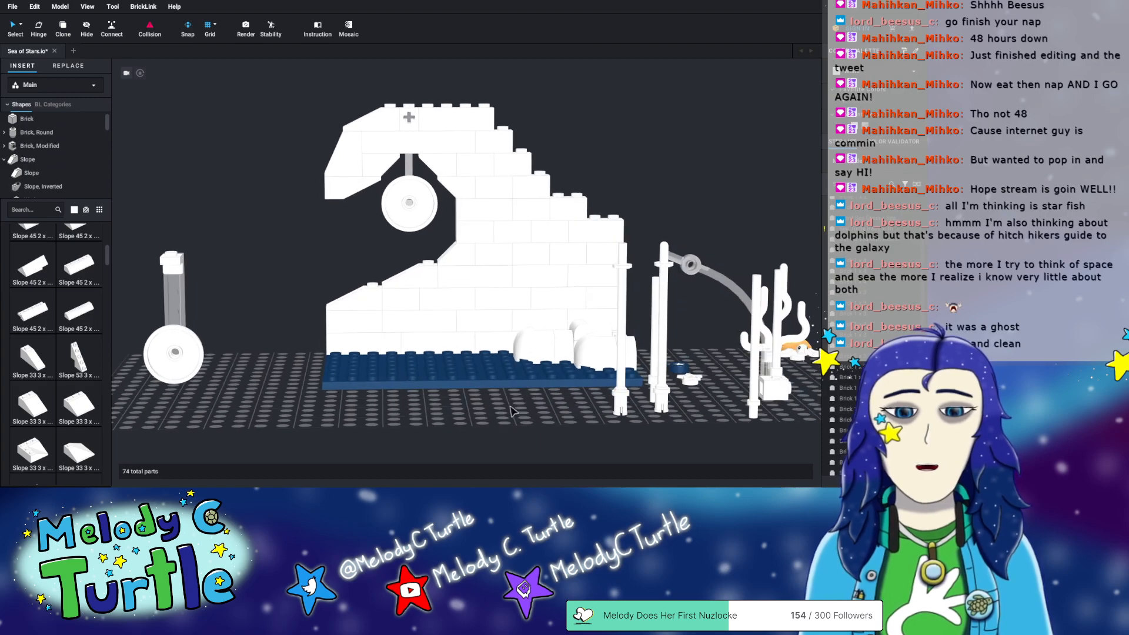
pyautogui.moveTo(693, 394); pyautogui.dragTo(695, 430, button='right')
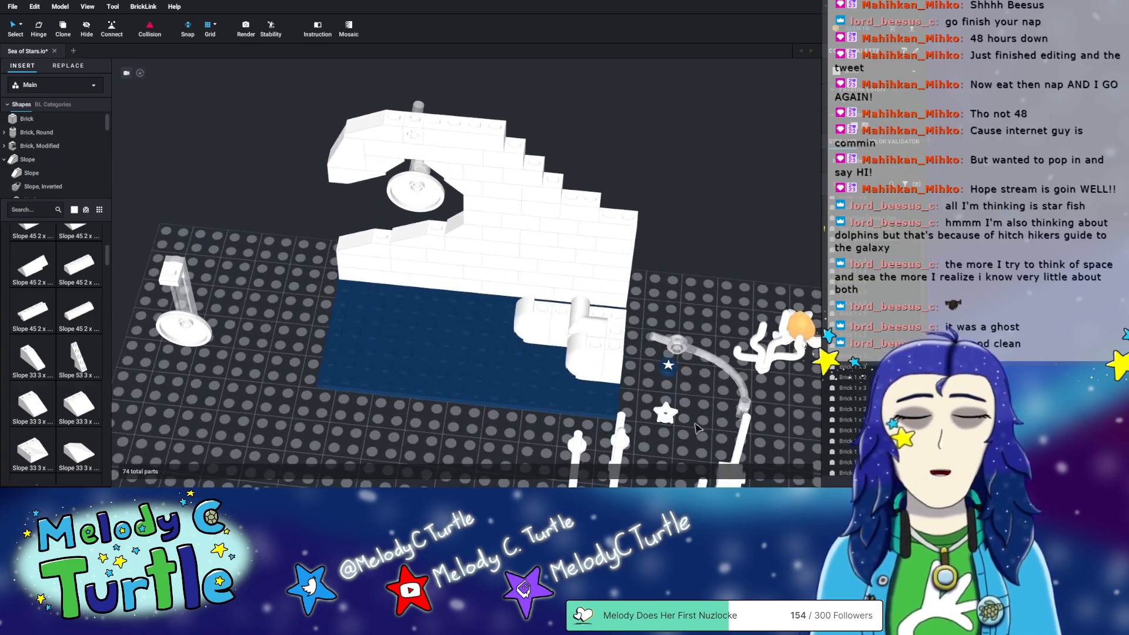
pyautogui.moveTo(708, 436); pyautogui.dragTo(653, 370, button='middle')
pyautogui.moveTo(623, 233); pyautogui.dragTo(550, 191)
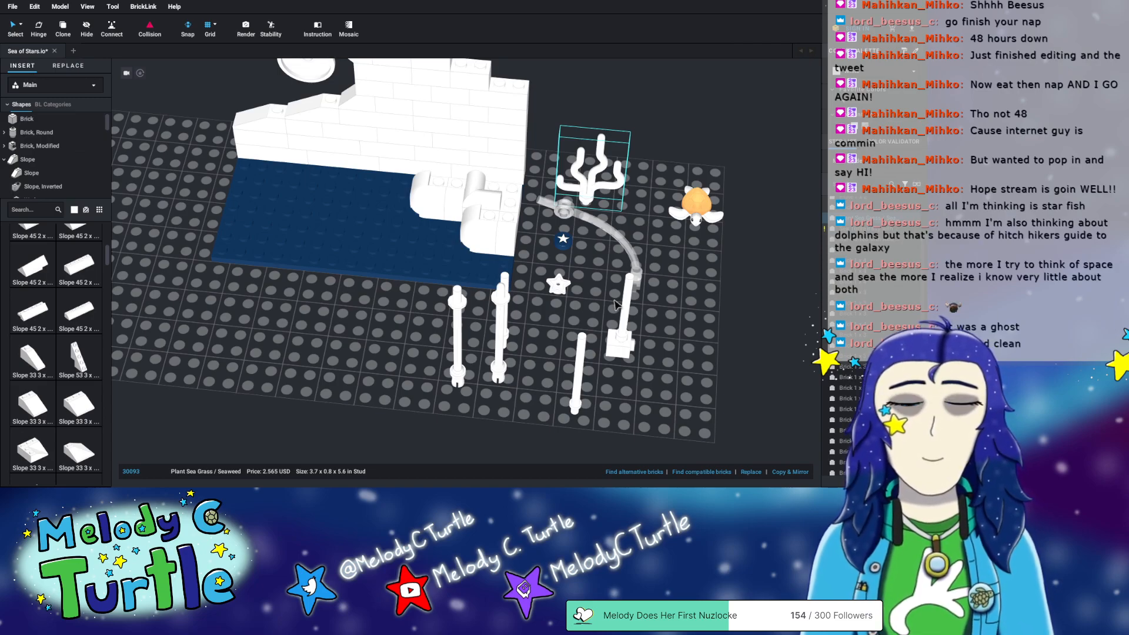
# - Recolour the baby sea turtle's head and flippers green, keeping the nougat shell pattern
pyautogui.click(699, 212)
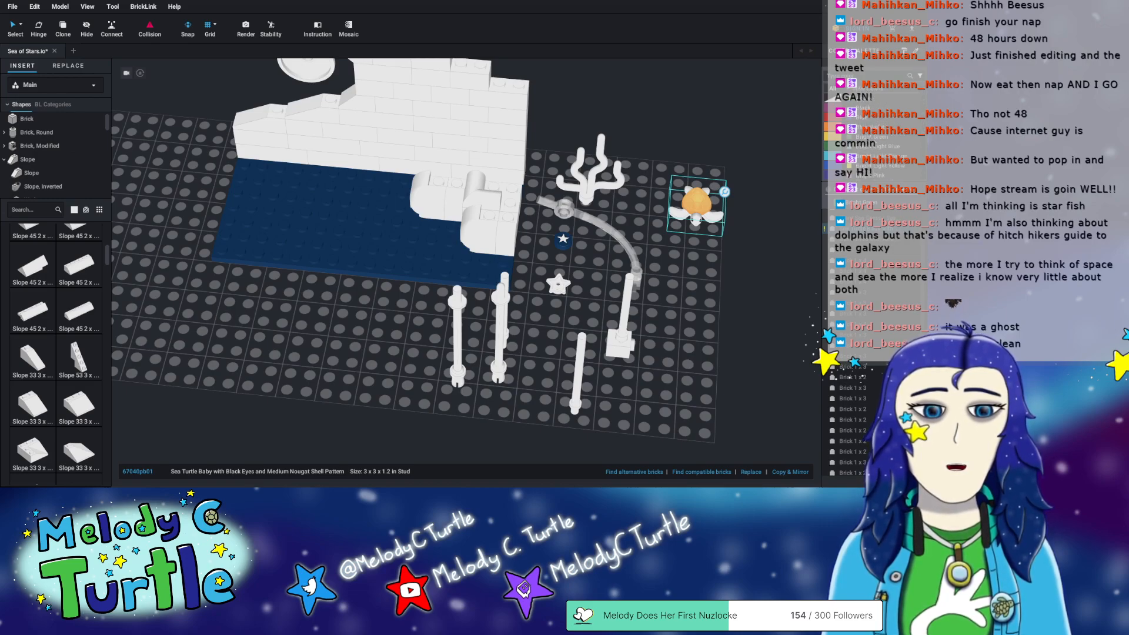
pyautogui.click(871, 137)
pyautogui.click(721, 295)
pyautogui.moveTo(714, 270)
pyautogui.mouseDown(button='right')
pyautogui.moveTo(704, 249)
pyautogui.moveTo(722, 276)
pyautogui.mouseUp(button='right')
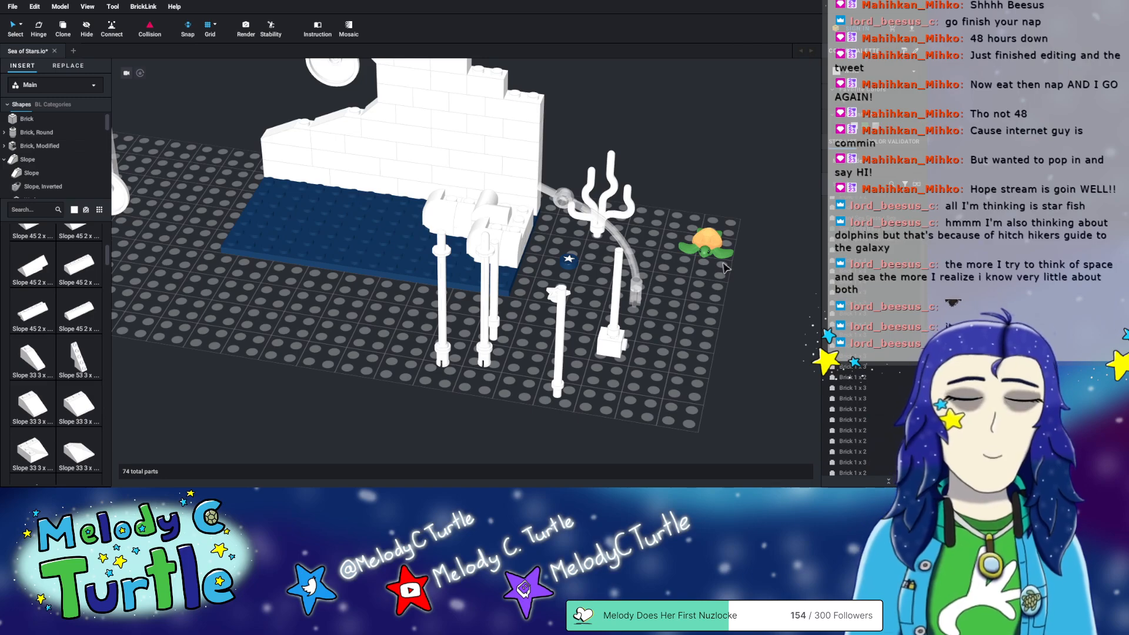
# - Try an olive-toned colour on the baby sea turtle's head and flippers
pyautogui.click(709, 247)
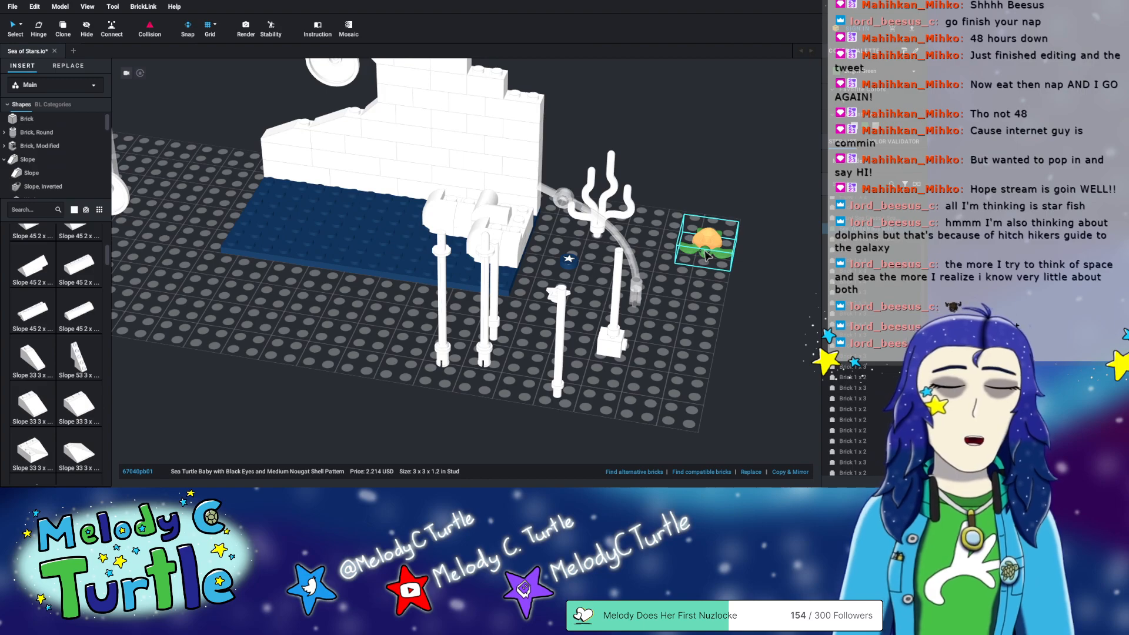
pyautogui.click(912, 73)
pyautogui.scroll(-6, 880, 143)
pyautogui.scroll(-8, 881, 143)
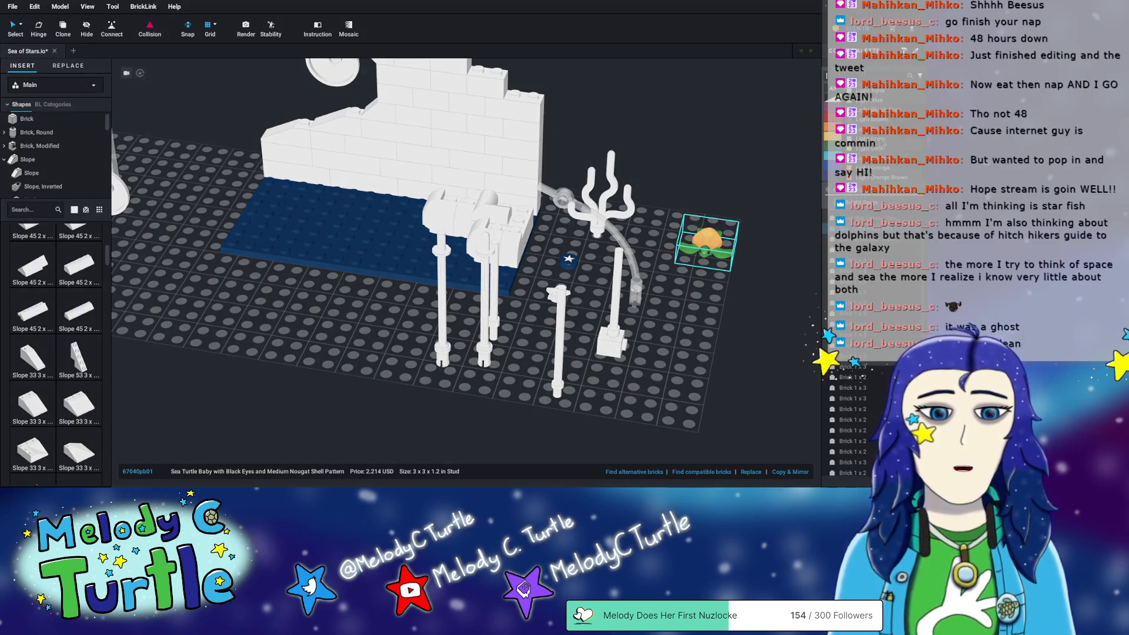
pyautogui.scroll(-4, 881, 143)
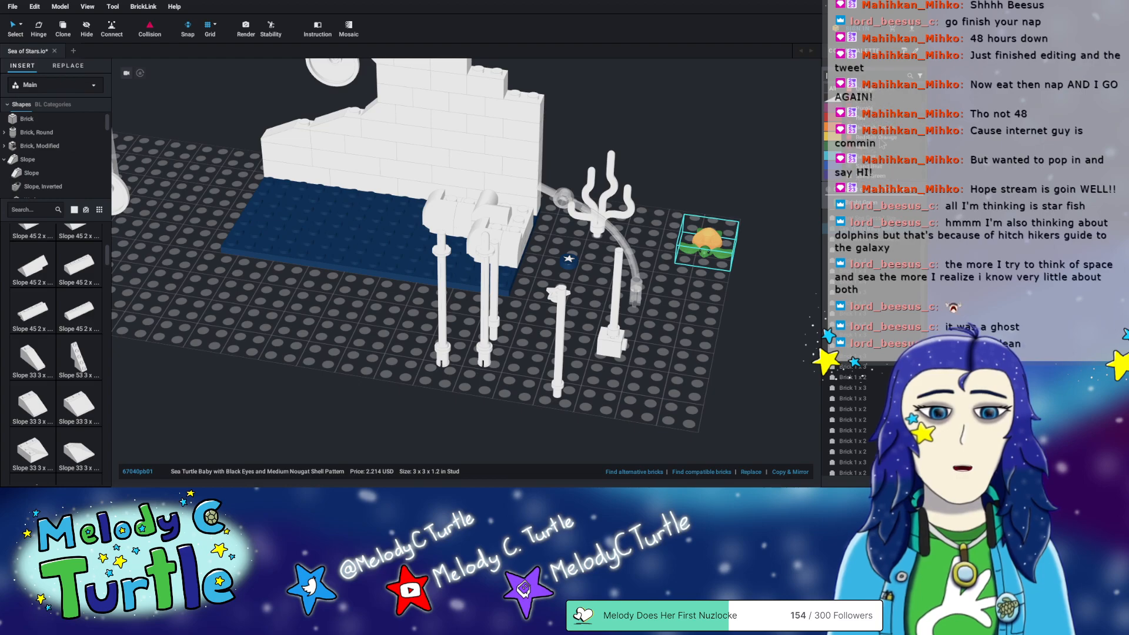
pyautogui.click(881, 142)
pyautogui.moveTo(735, 280)
pyautogui.mouseDown(button='right')
pyautogui.moveTo(724, 286)
pyautogui.moveTo(747, 286)
pyautogui.moveTo(737, 271)
pyautogui.mouseUp(button='right')
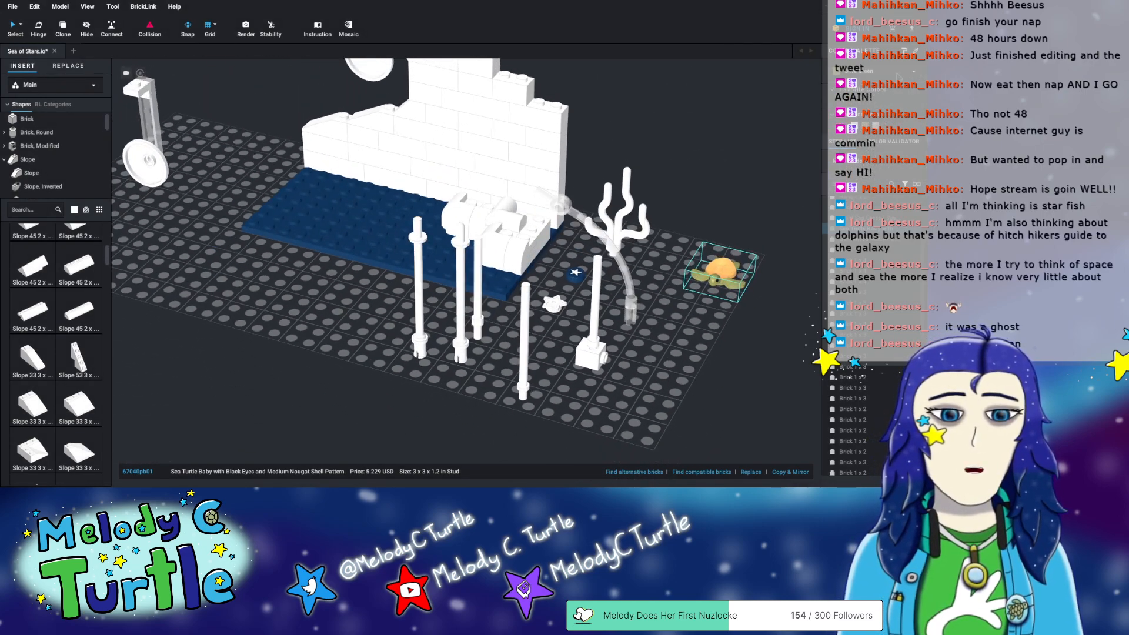
# - Look through the other colours for the baby sea turtle and return it to the brighter green
pyautogui.click(899, 76)
pyautogui.scroll(5, 883, 142)
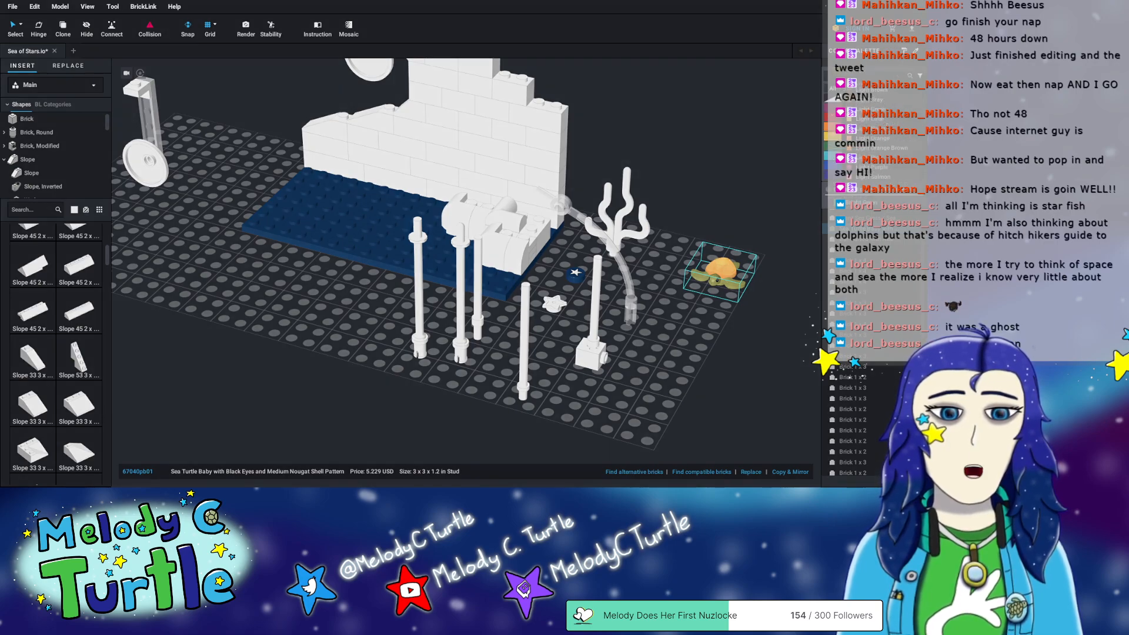
pyautogui.scroll(5, 883, 141)
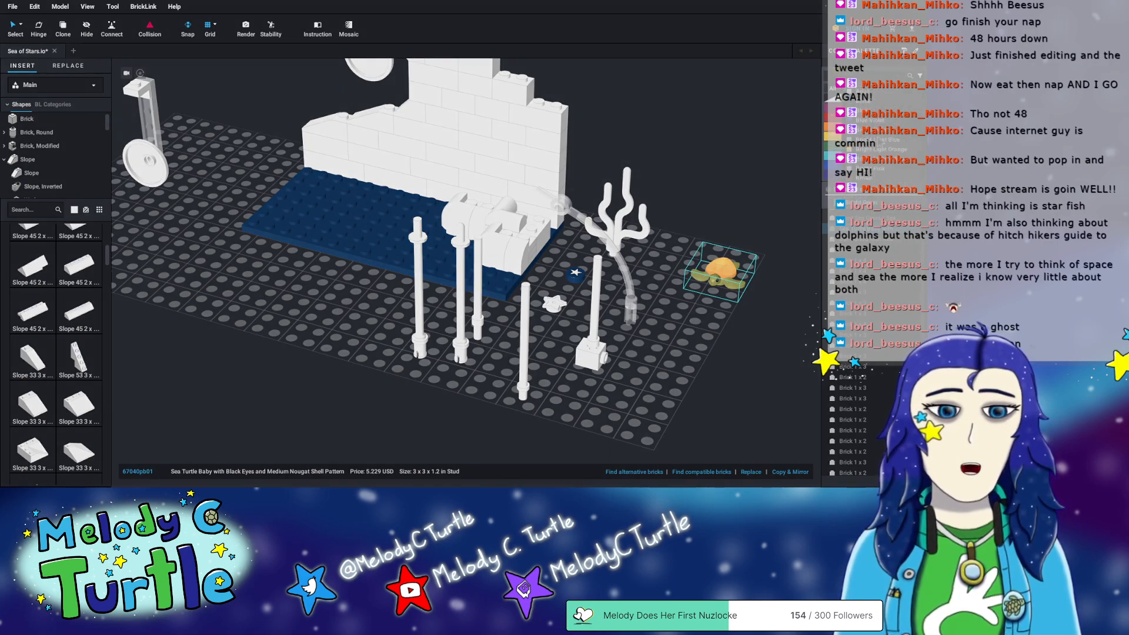
pyautogui.click(708, 333)
pyautogui.click(681, 344)
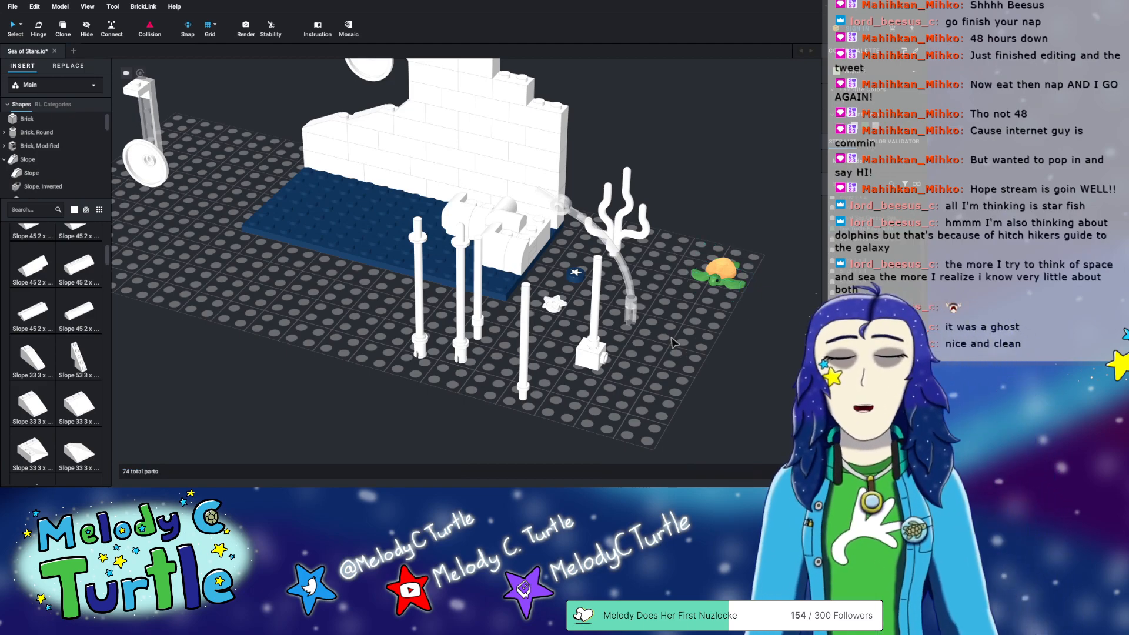
# - Move the baby sea turtle closer to the white coral, beside the curved transparent bar
pyautogui.moveTo(739, 282); pyautogui.dragTo(675, 285)
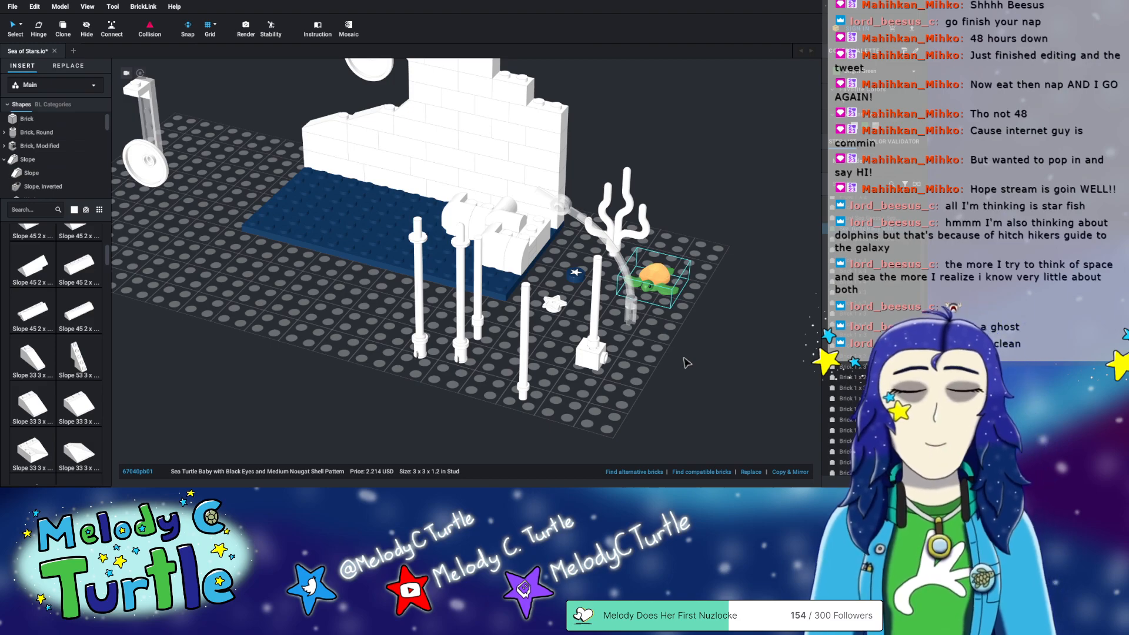
pyautogui.moveTo(634, 347); pyautogui.dragTo(609, 351, button='right')
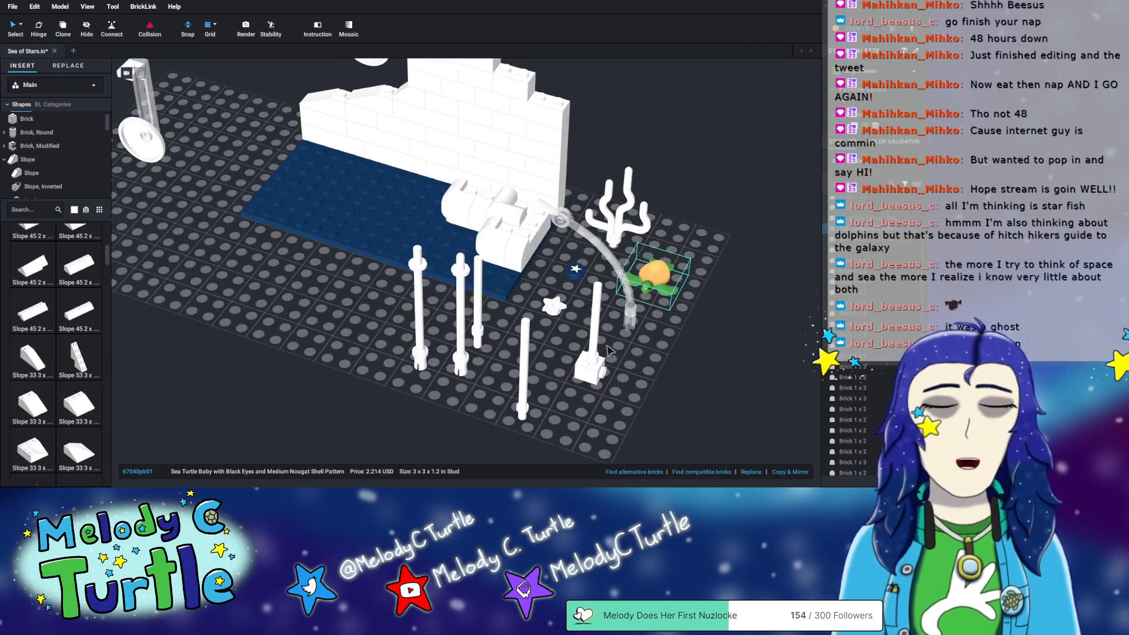
# - Examine the whole ocean scene from the front, at an angle and from above to judge the baby sea turtle's position
pyautogui.scroll(5, 311, 297)
pyautogui.moveTo(344, 326); pyautogui.dragTo(350, 318, button='right')
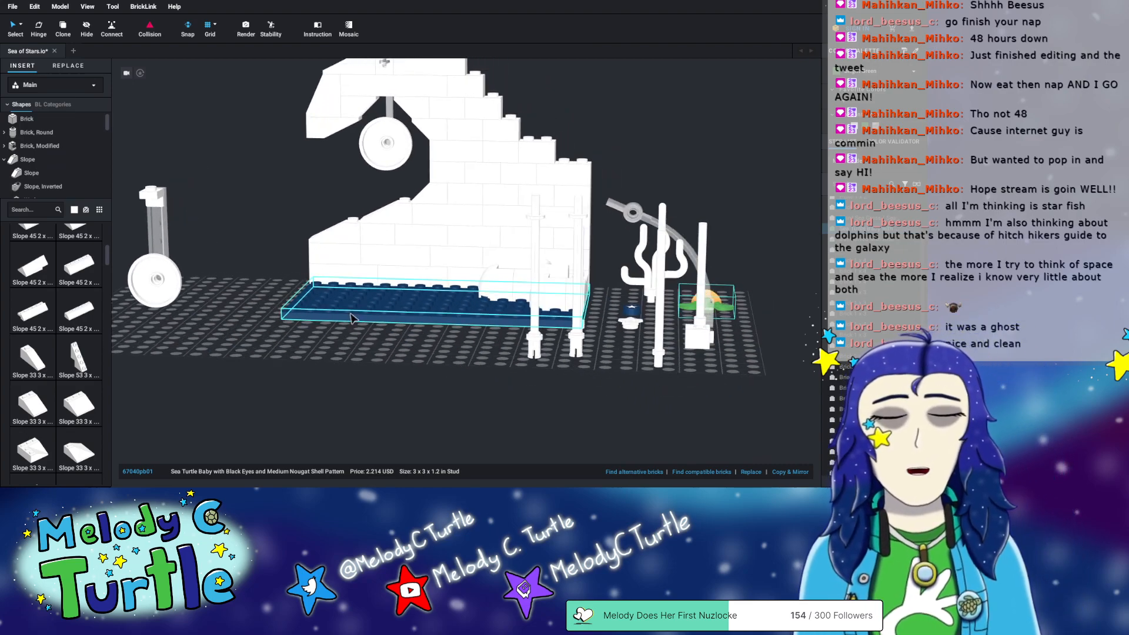
pyautogui.moveTo(636, 135); pyautogui.dragTo(618, 148, button='right')
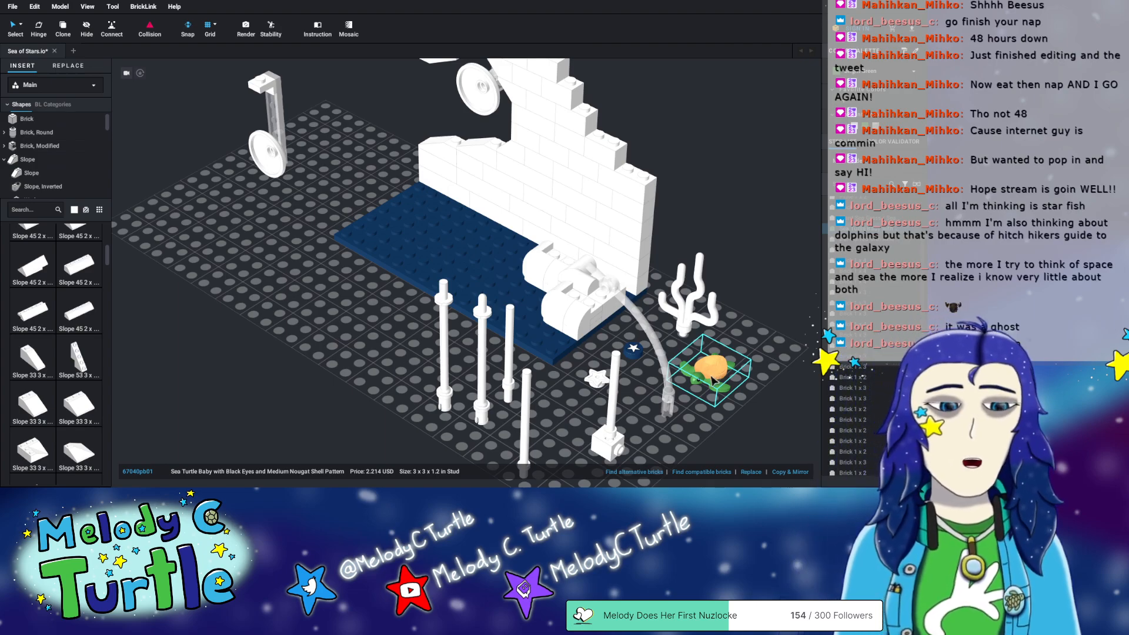
pyautogui.moveTo(384, 379); pyautogui.dragTo(399, 374, button='right')
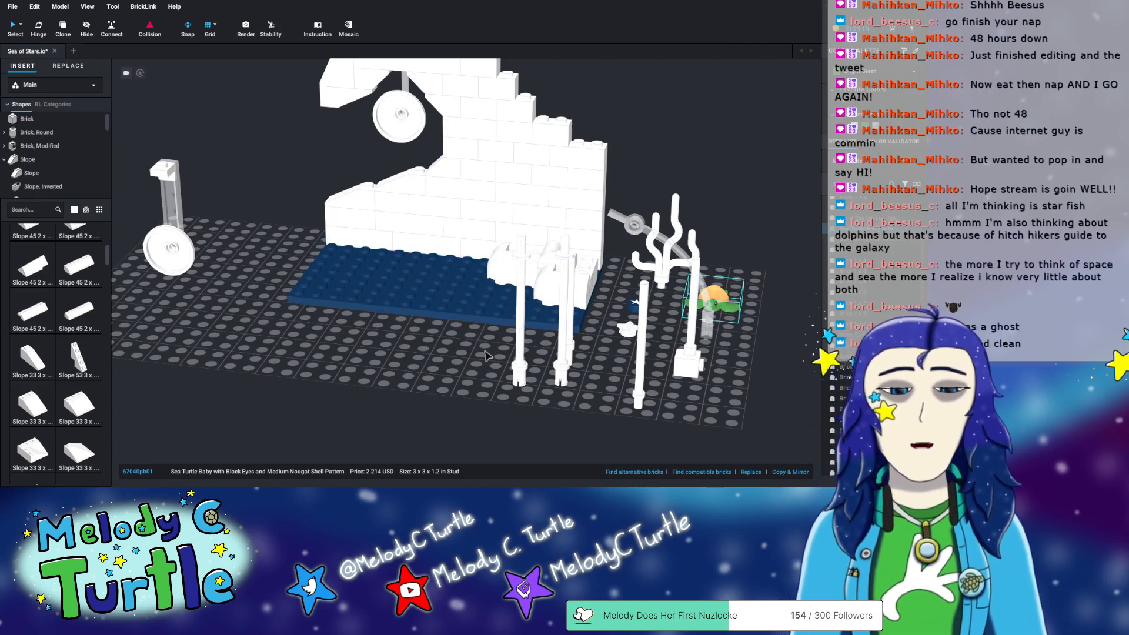
pyautogui.moveTo(484, 372); pyautogui.dragTo(481, 361, button='right')
pyautogui.moveTo(460, 325); pyautogui.dragTo(494, 354, button='middle')
pyautogui.moveTo(442, 298)
pyautogui.mouseDown(button='right')
pyautogui.moveTo(450, 307)
pyautogui.moveTo(451, 297)
pyautogui.mouseUp(button='right')
pyautogui.moveTo(433, 361); pyautogui.dragTo(443, 318, button='right')
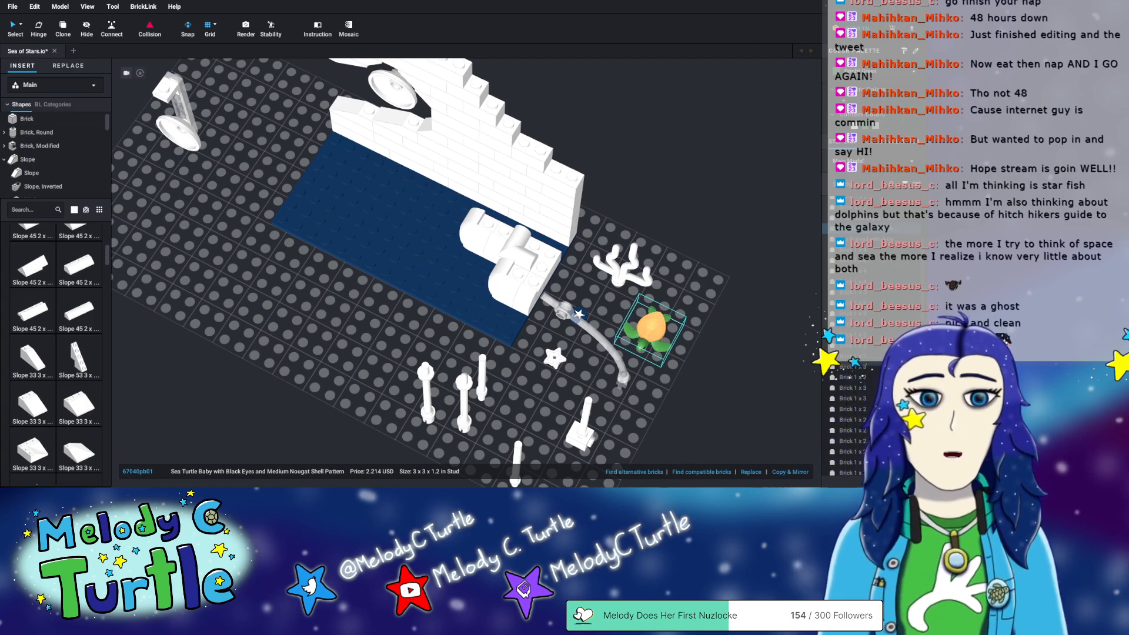
# - Search the colours for "opal", clear the search and try a whitish satin colour on the baby sea turtle's head and flippers
pyautogui.click(888, 75)
pyautogui.scroll(-5, 888, 114)
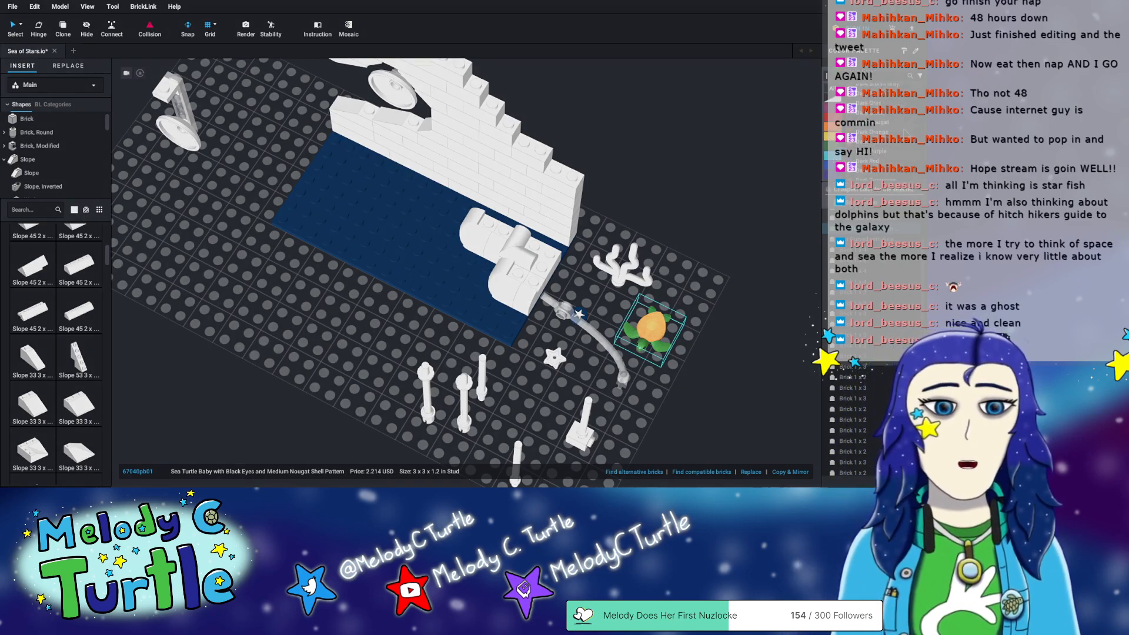
pyautogui.write('opal')
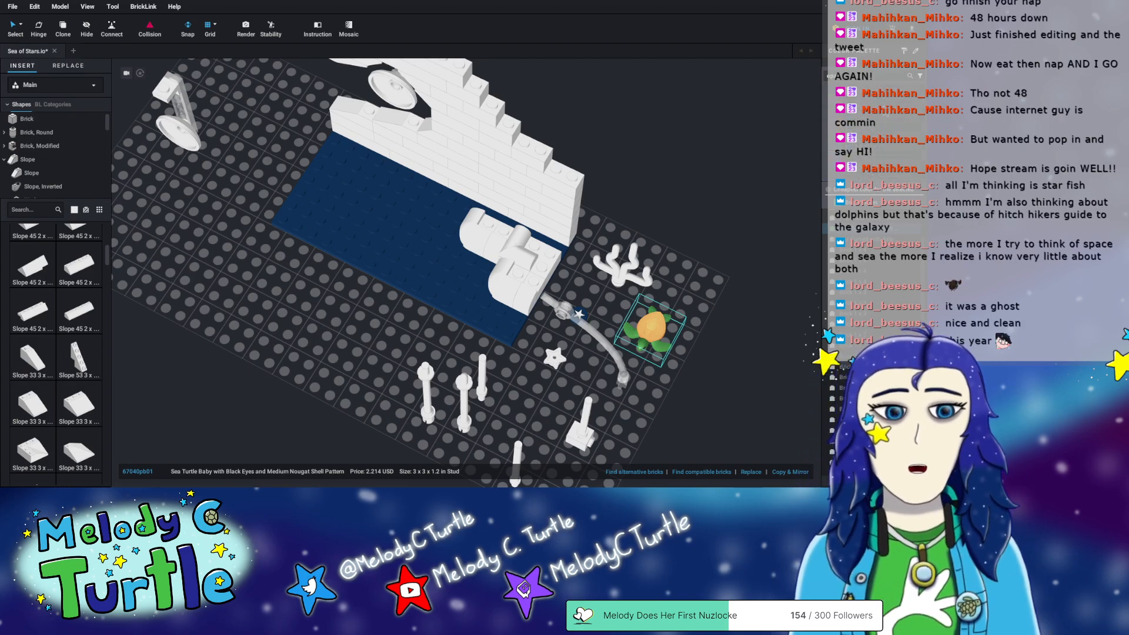
pyautogui.press('BackSpace')
pyautogui.press('BackSpace')
pyautogui.press('BackSpace')
pyautogui.press('BackSpace')
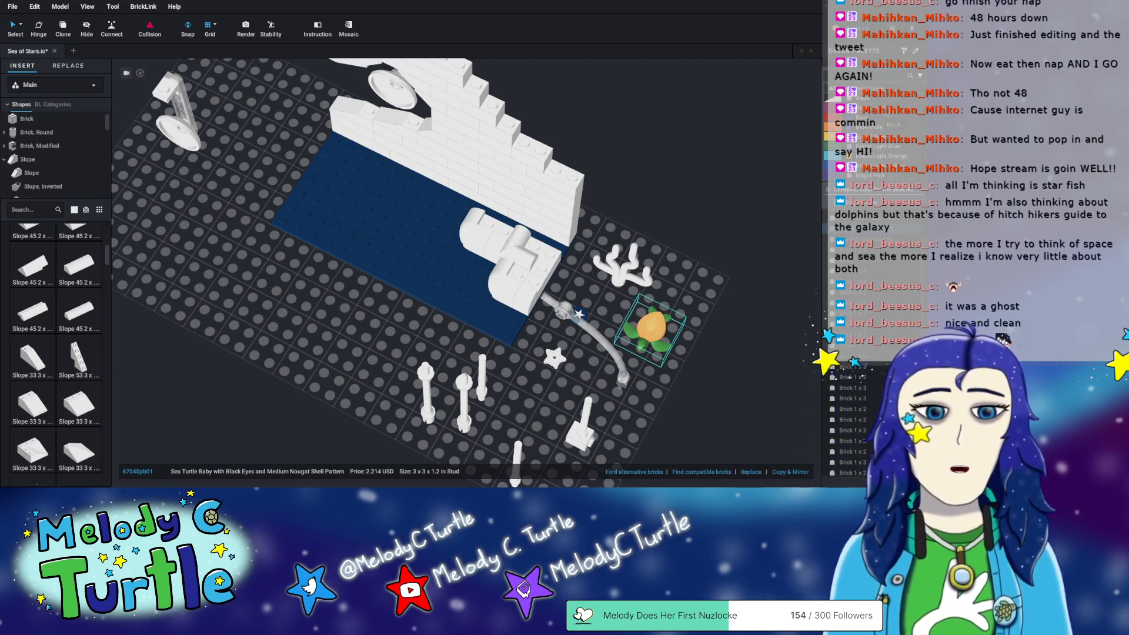
pyautogui.scroll(-15, 887, 132)
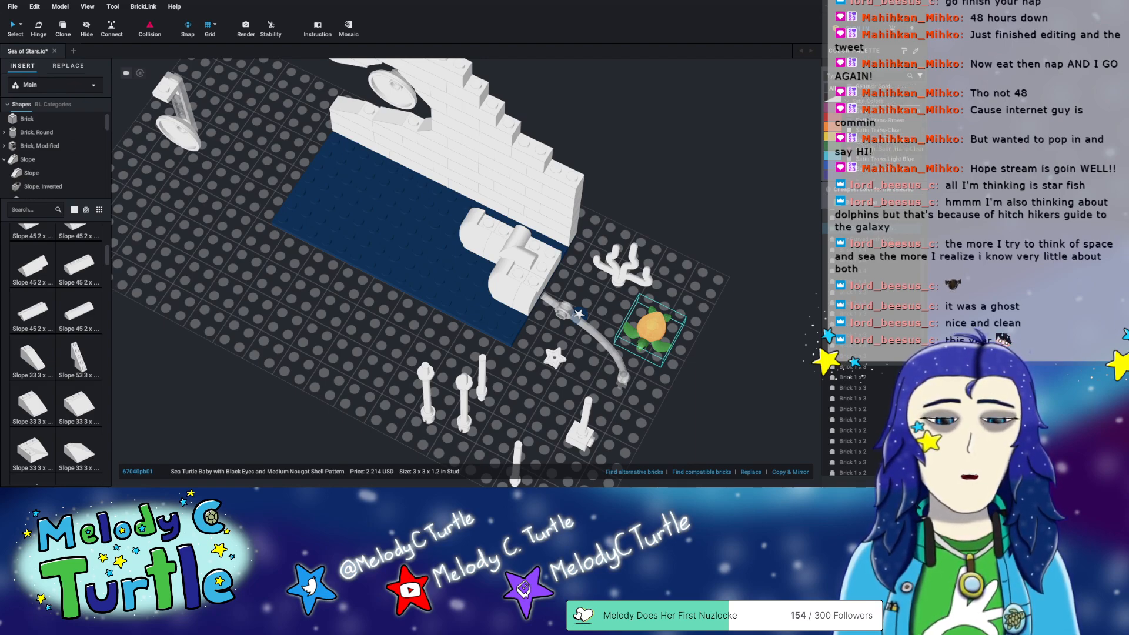
pyautogui.click(879, 131)
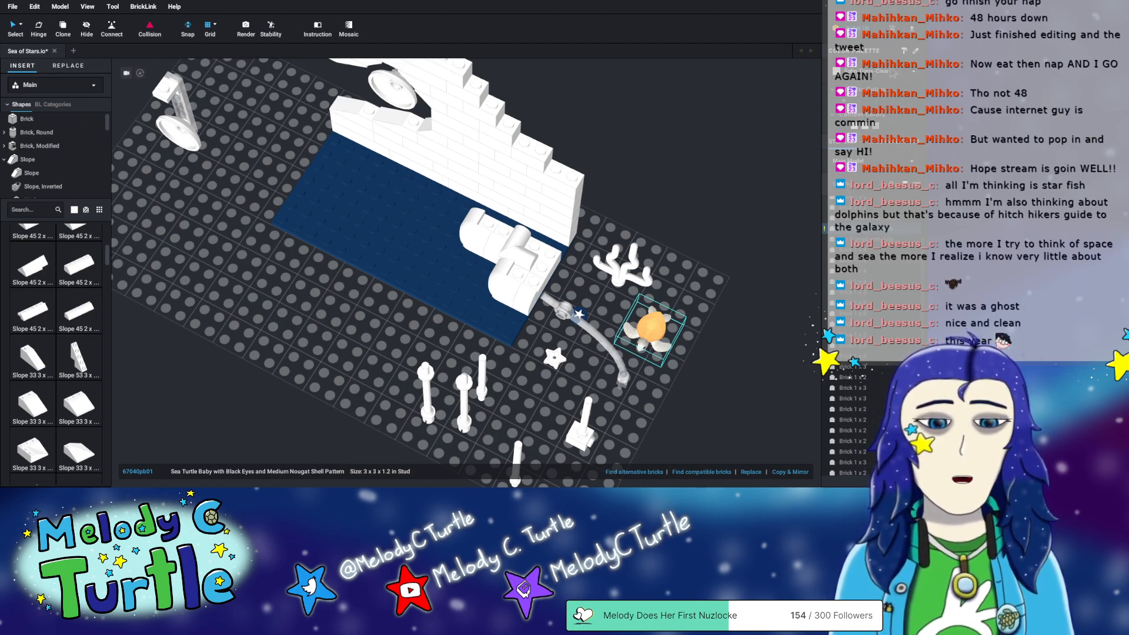
# - Return the baby sea turtle's head and flippers to green
pyautogui.click(893, 75)
pyautogui.moveTo(923, 147); pyautogui.dragTo(920, 74)
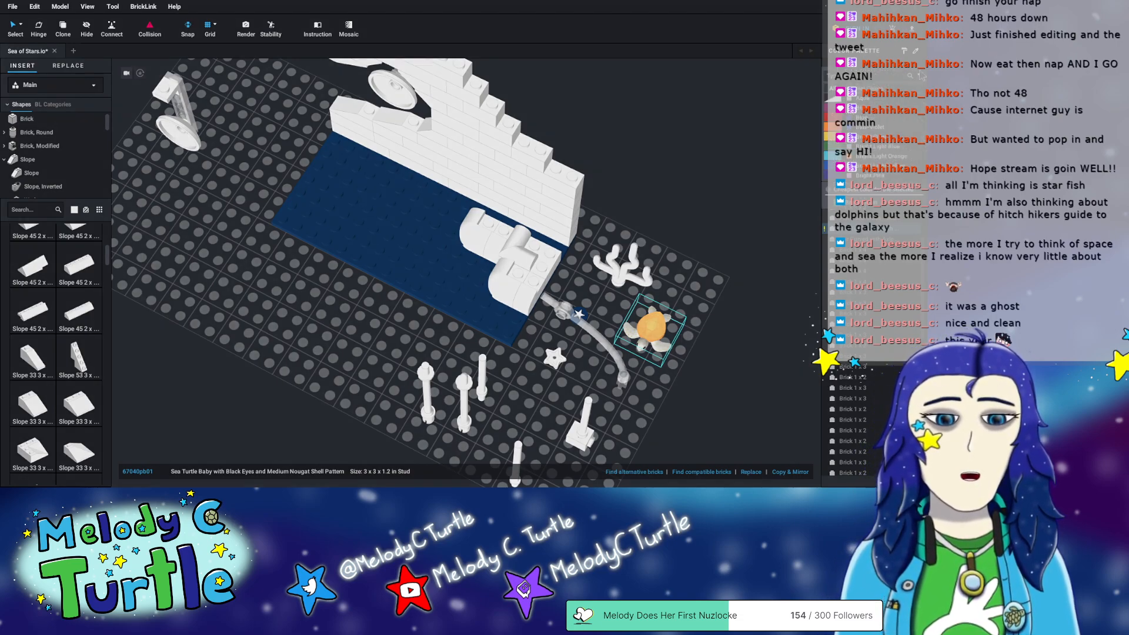
pyautogui.click(870, 137)
pyautogui.click(696, 261)
# - Recolour the white cluster of curved bricks on the blue plate metallic orange, leaving the plate itself out of the selection
pyautogui.moveTo(713, 307); pyautogui.dragTo(725, 300, button='right')
pyautogui.moveTo(275, 431); pyautogui.dragTo(294, 387, button='middle')
pyautogui.moveTo(375, 346); pyautogui.dragTo(376, 339, button='right')
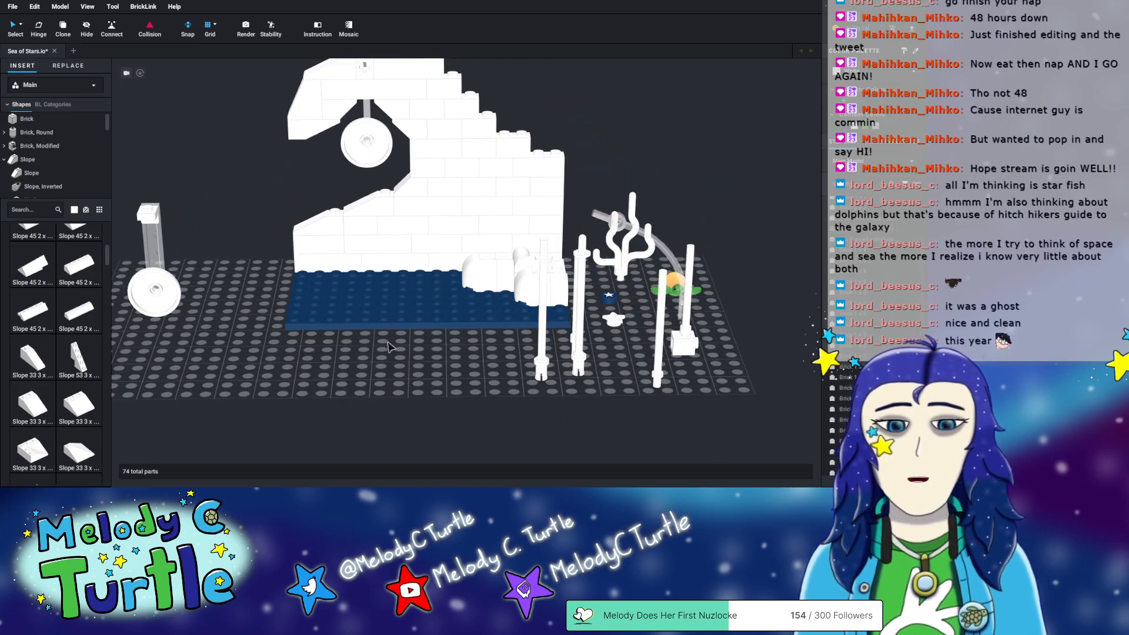
pyautogui.moveTo(390, 341); pyautogui.dragTo(385, 346, button='right')
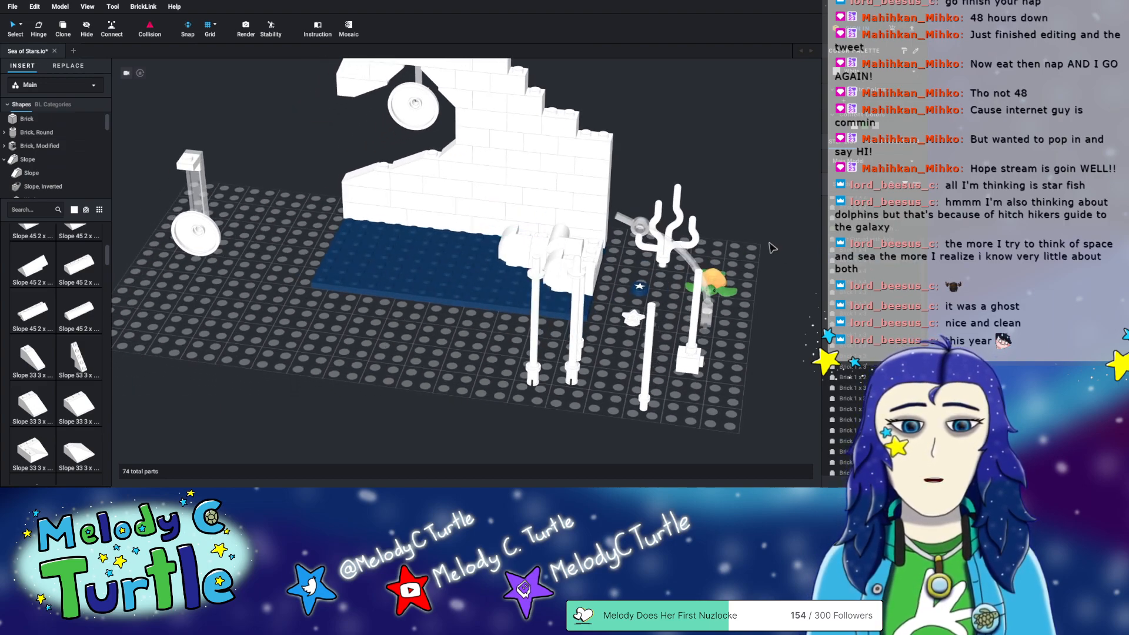
pyautogui.moveTo(415, 338)
pyautogui.mouseDown(button='right')
pyautogui.moveTo(410, 301)
pyautogui.moveTo(406, 341)
pyautogui.mouseUp(button='right')
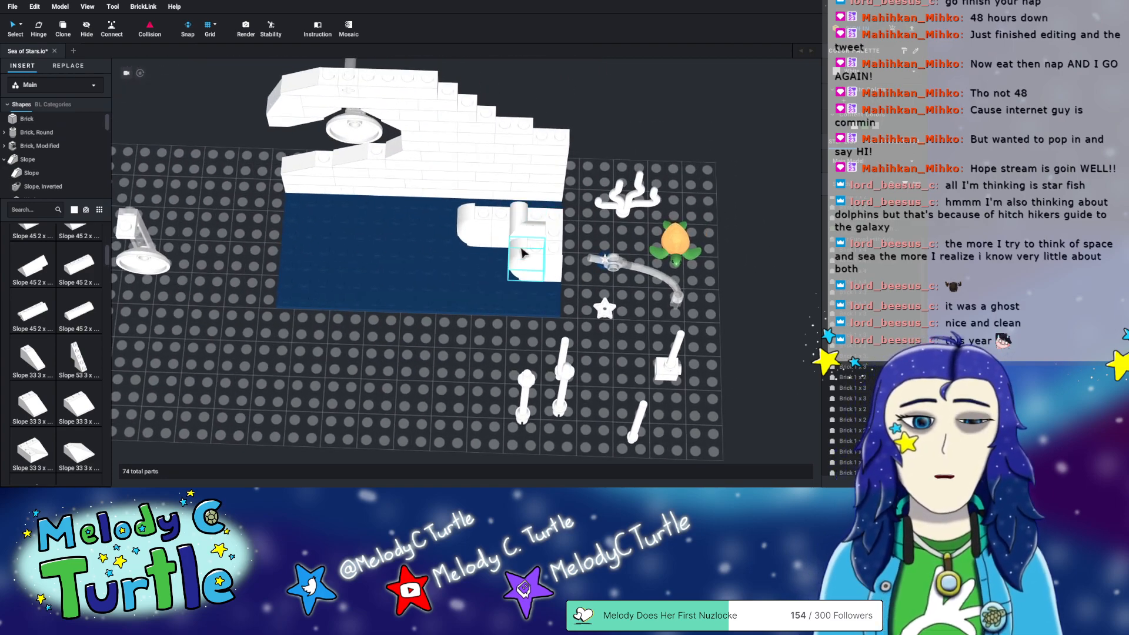
pyautogui.moveTo(588, 159)
pyautogui.mouseDown(button='right')
pyautogui.moveTo(591, 176)
pyautogui.moveTo(579, 163)
pyautogui.mouseUp(button='right')
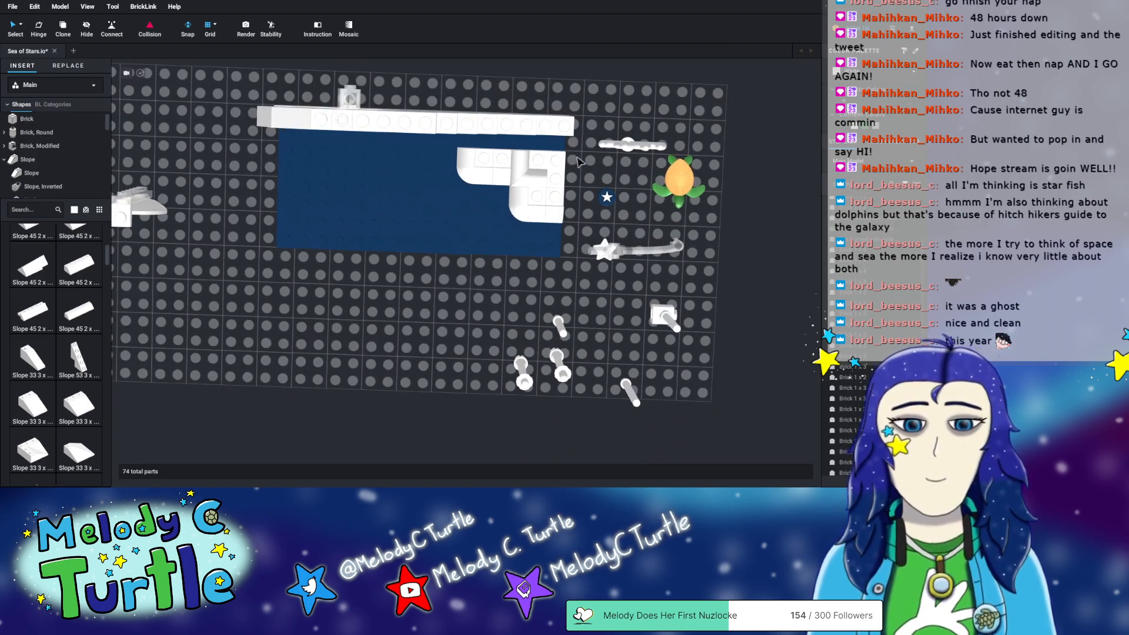
pyautogui.moveTo(573, 144); pyautogui.dragTo(441, 237)
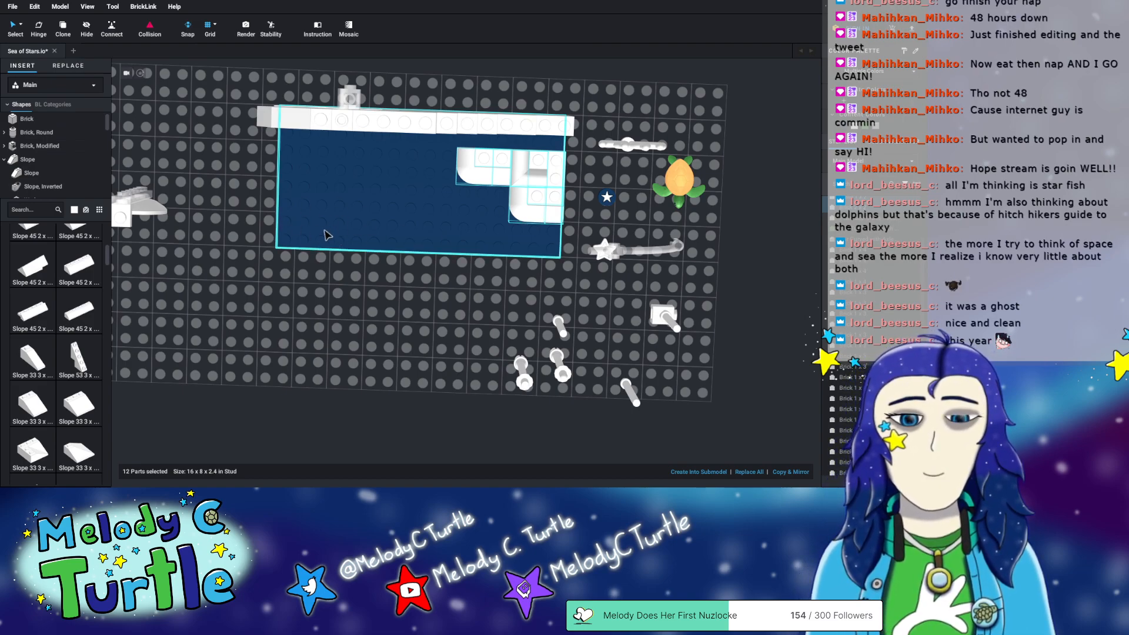
pyautogui.keyDown('ctrl'); pyautogui.click(415, 222); pyautogui.keyUp('ctrl')
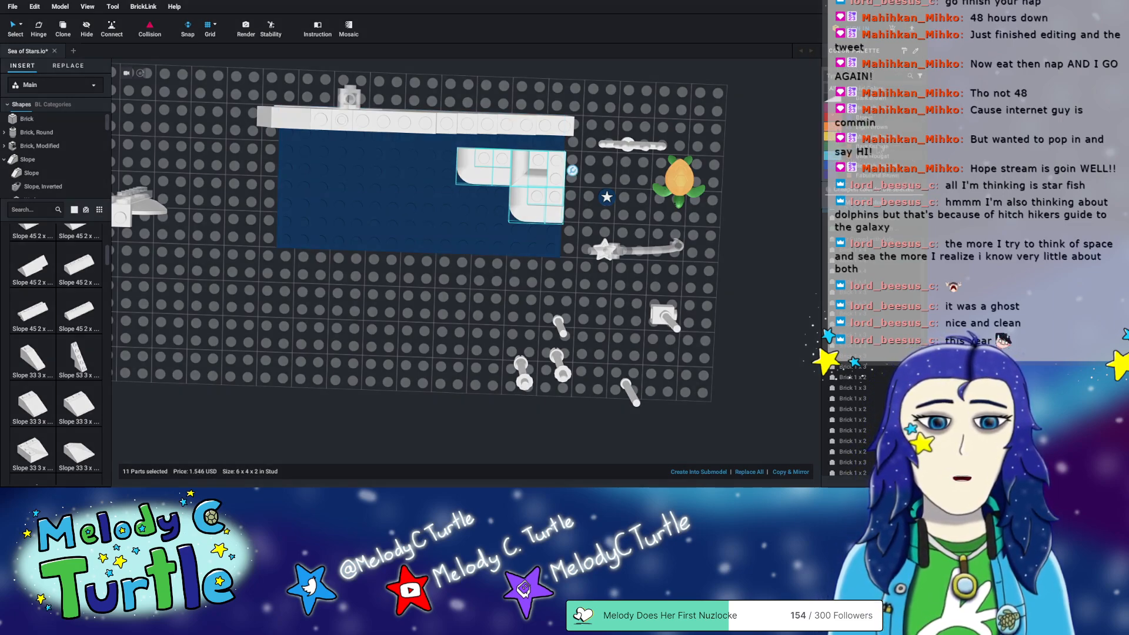
pyautogui.click(879, 147)
pyautogui.click(475, 298)
# - Examine the orange brick cluster against the wave, blue plate and coral from several angles and up close
pyautogui.moveTo(475, 297)
pyautogui.mouseDown(button='right')
pyautogui.moveTo(475, 276)
pyautogui.moveTo(443, 259)
pyautogui.moveTo(413, 254)
pyautogui.moveTo(436, 260)
pyautogui.moveTo(400, 268)
pyautogui.moveTo(475, 275)
pyautogui.mouseUp(button='right')
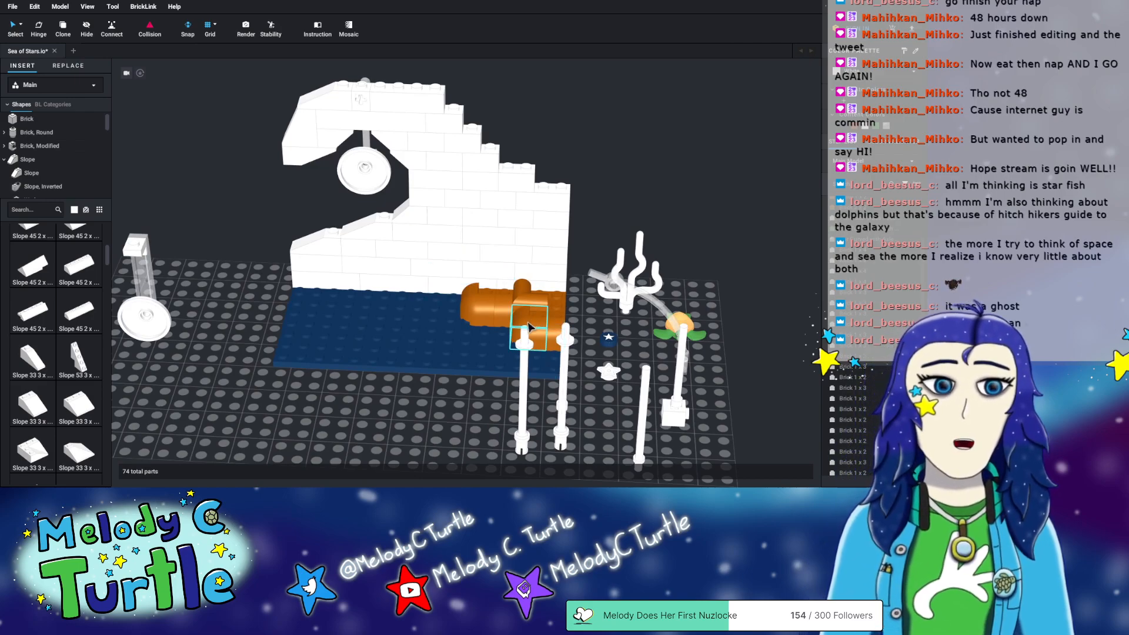
pyautogui.moveTo(348, 369); pyautogui.dragTo(391, 360, button='right')
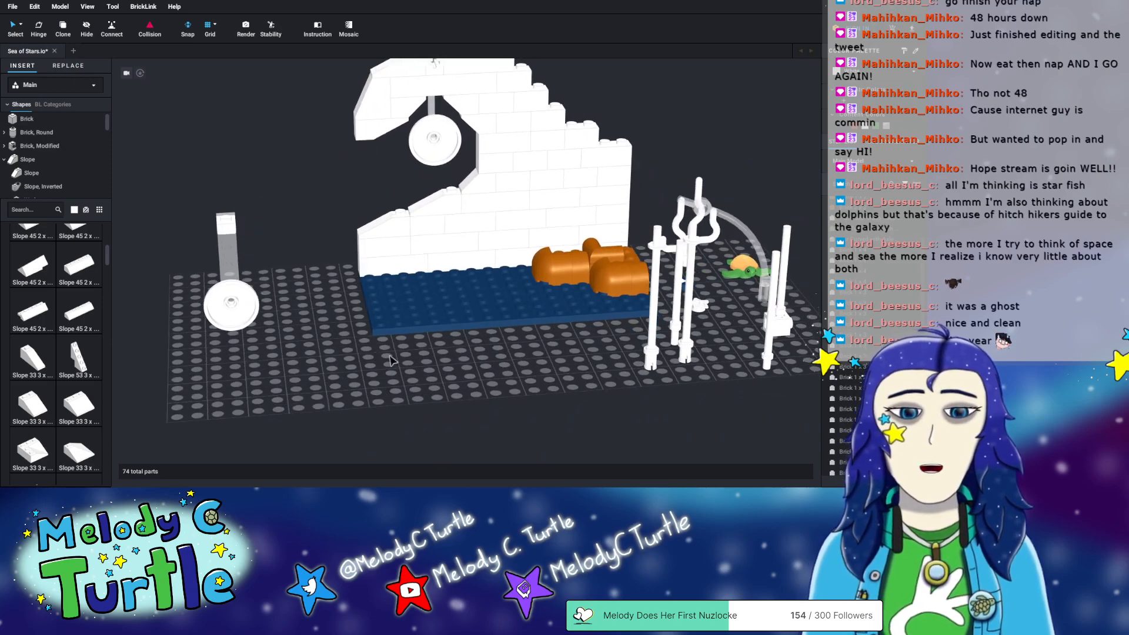
pyautogui.moveTo(508, 302); pyautogui.dragTo(459, 340, button='middle')
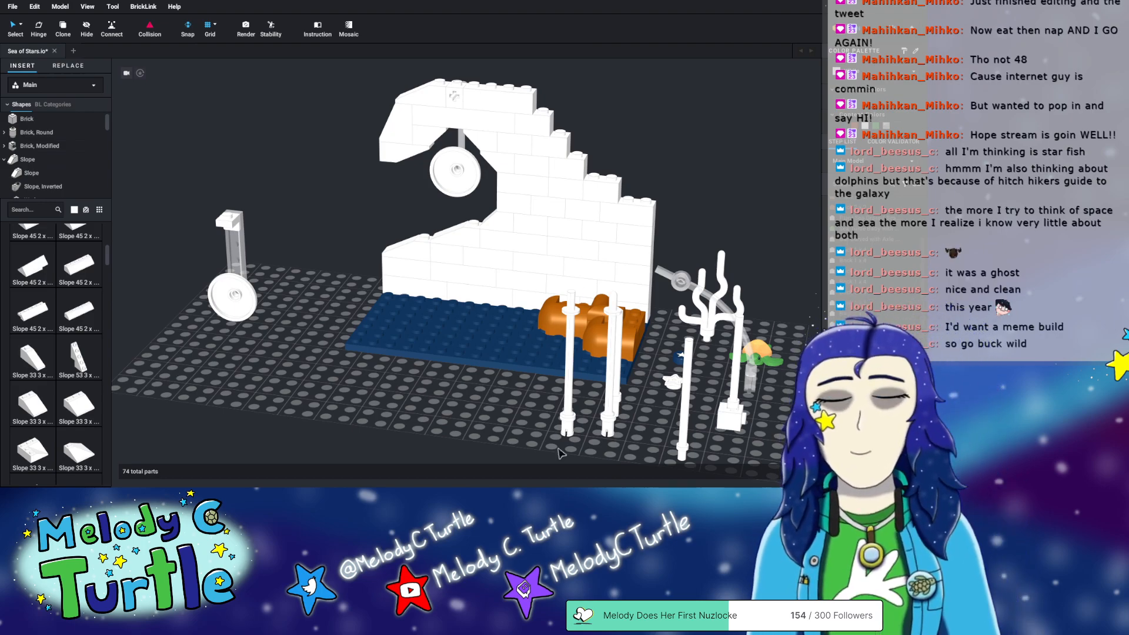
pyautogui.moveTo(655, 444)
pyautogui.mouseDown(button='right')
pyautogui.moveTo(649, 459)
pyautogui.moveTo(675, 461)
pyautogui.moveTo(668, 440)
pyautogui.mouseUp(button='right')
pyautogui.scroll(8, 429, 326)
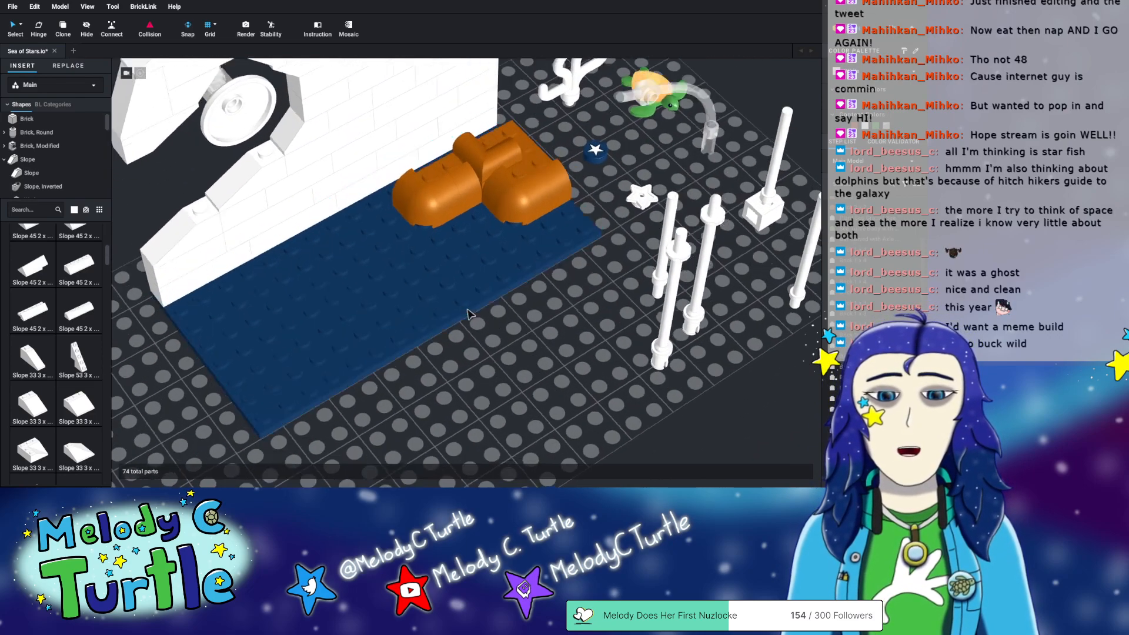
pyautogui.moveTo(541, 297); pyautogui.dragTo(495, 342, button='right')
pyautogui.click(495, 342)
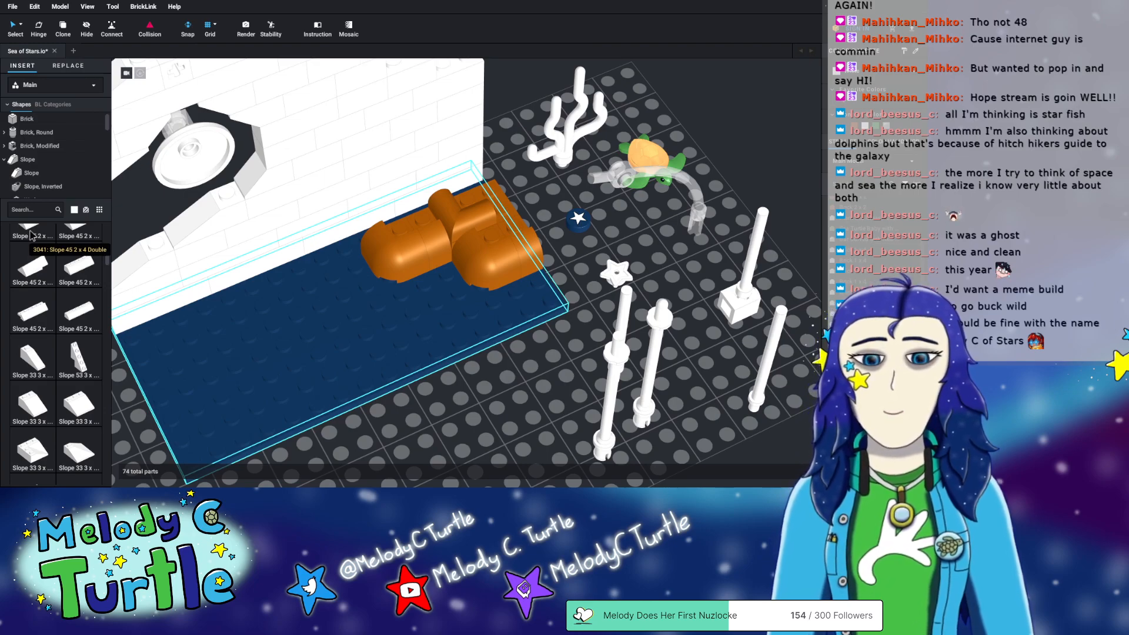
pyautogui.click(665, 269)
pyautogui.scroll(2, 676, 251)
pyautogui.moveTo(671, 243); pyautogui.dragTo(670, 242, button='right')
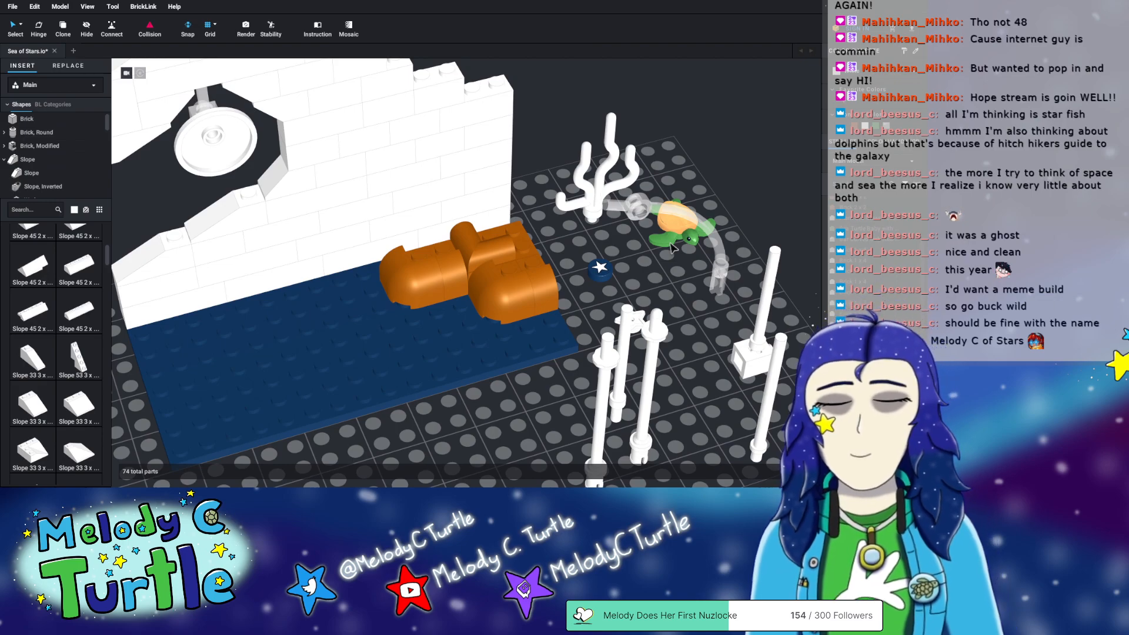
pyautogui.moveTo(671, 247); pyautogui.dragTo(658, 254, button='right')
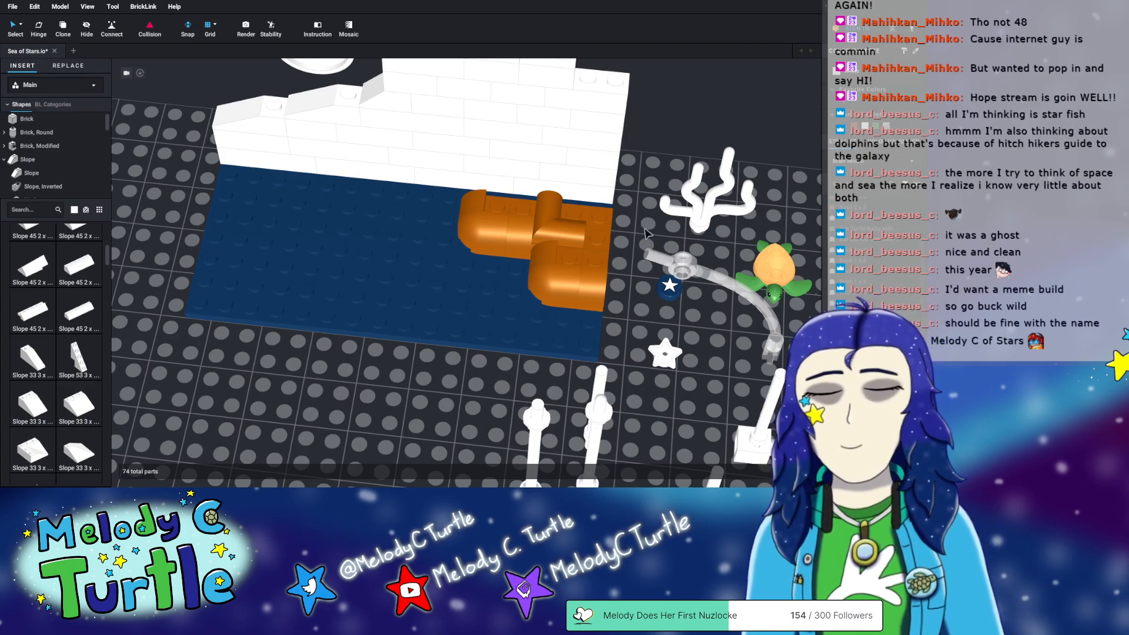
pyautogui.moveTo(639, 247); pyautogui.dragTo(657, 174, button='right')
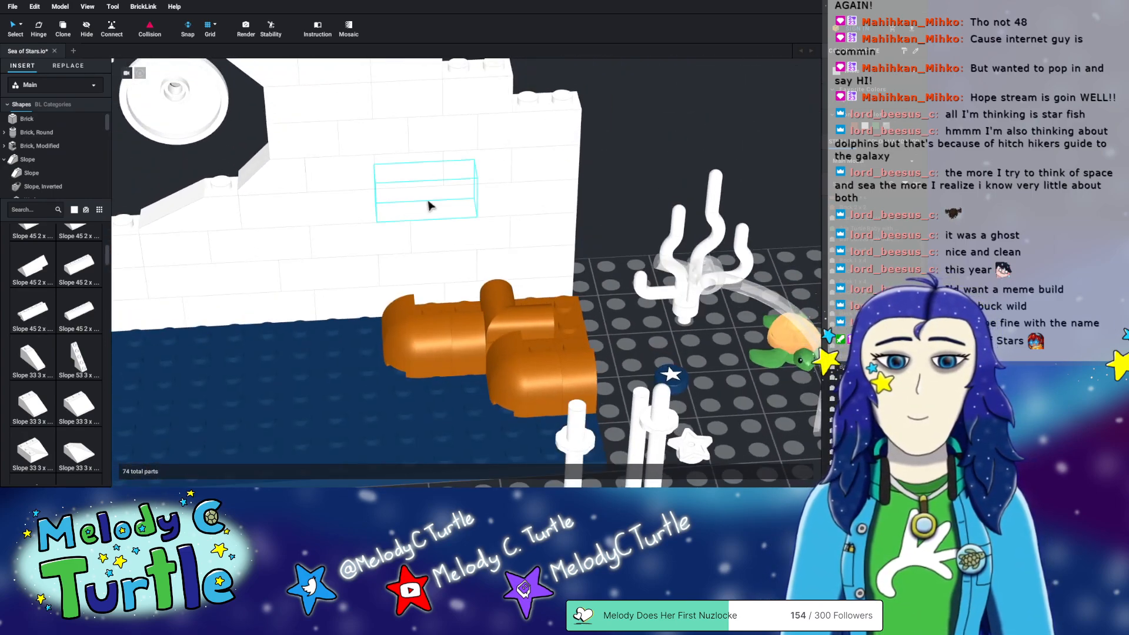
# - Place a Cone 1 x 1 and a Cone 1 x 1 with Top Groove side by side on the orange cluster
pyautogui.click(21, 134)
pyautogui.click(28, 168)
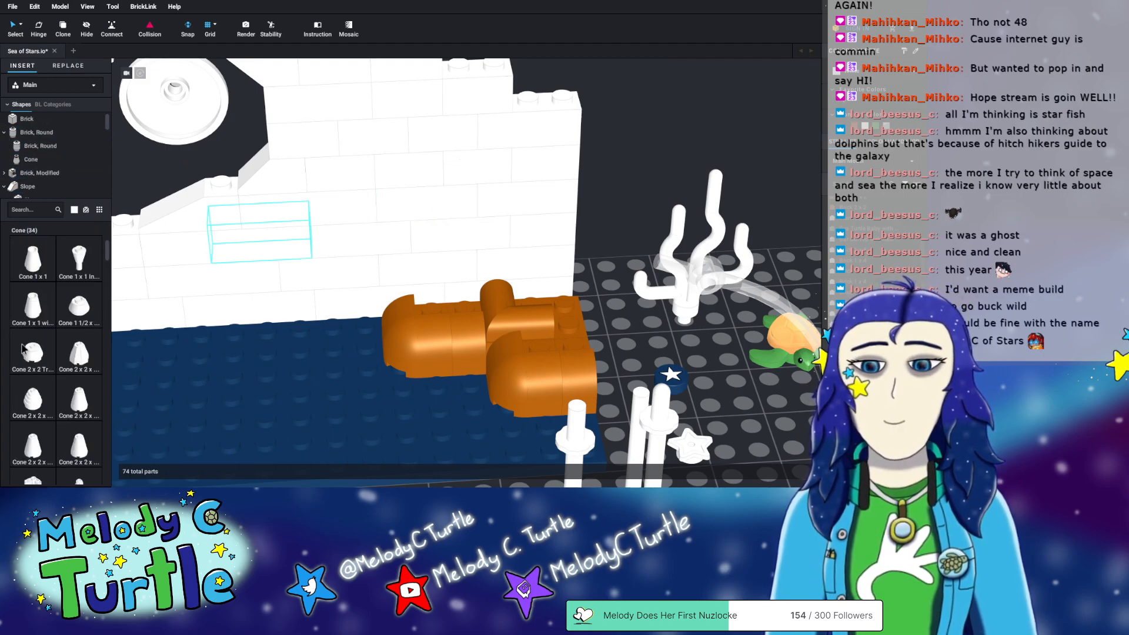
pyautogui.click(33, 262)
pyautogui.click(435, 294)
pyautogui.click(36, 305)
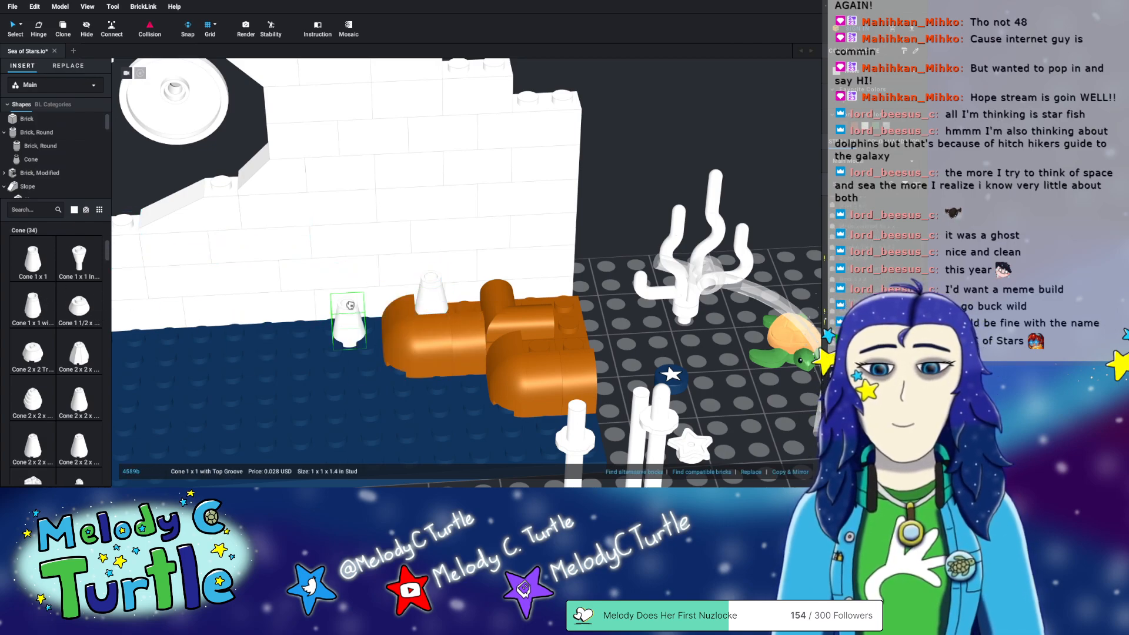
pyautogui.click(464, 290)
# - Stack a Cone 1 x 1 Inverted with Bar on top of the grooved cone beside the raised orange curve
pyautogui.moveTo(609, 272)
pyautogui.mouseDown(button='right')
pyautogui.moveTo(594, 262)
pyautogui.moveTo(589, 281)
pyautogui.moveTo(604, 289)
pyautogui.mouseUp(button='right')
pyautogui.moveTo(670, 257); pyautogui.dragTo(542, 251, button='middle')
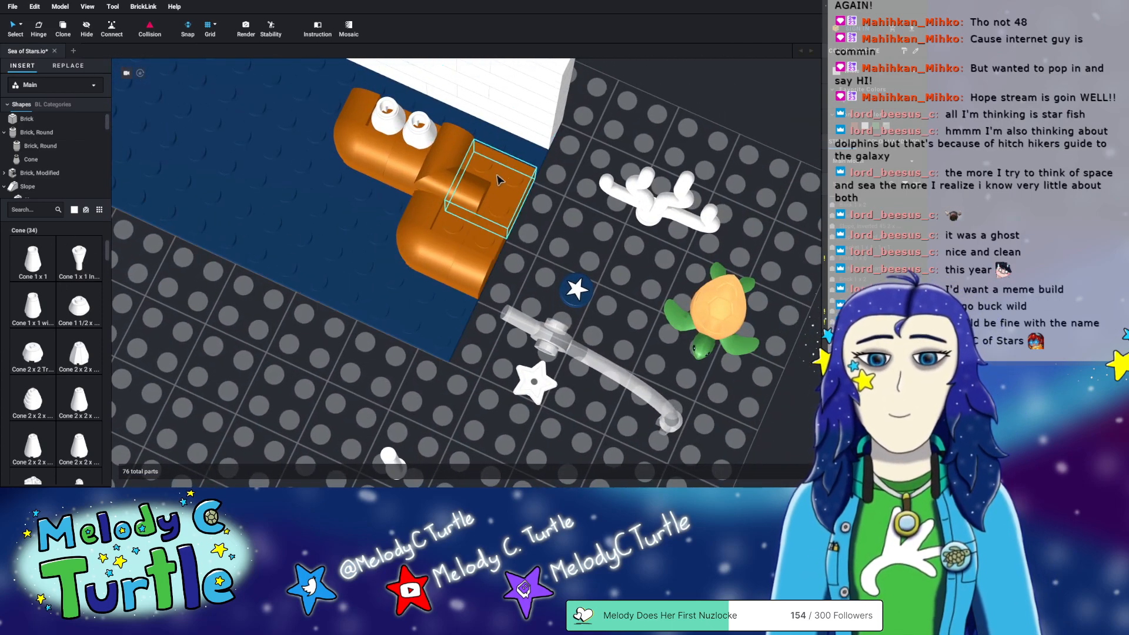
pyautogui.click(184, 161)
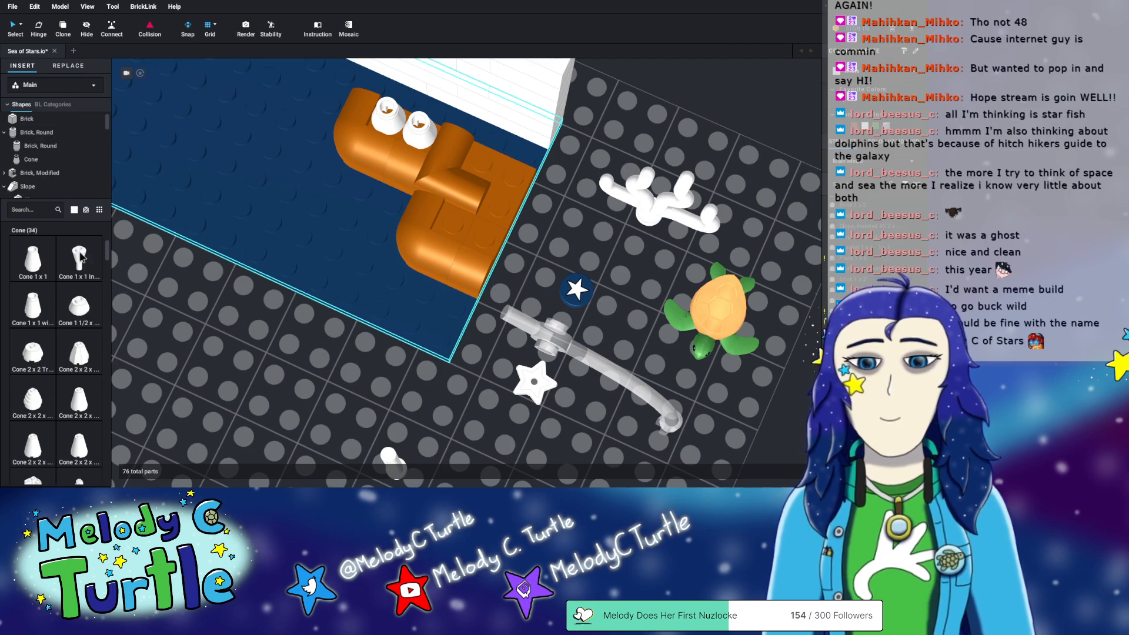
pyautogui.moveTo(320, 257); pyautogui.dragTo(330, 245, button='right')
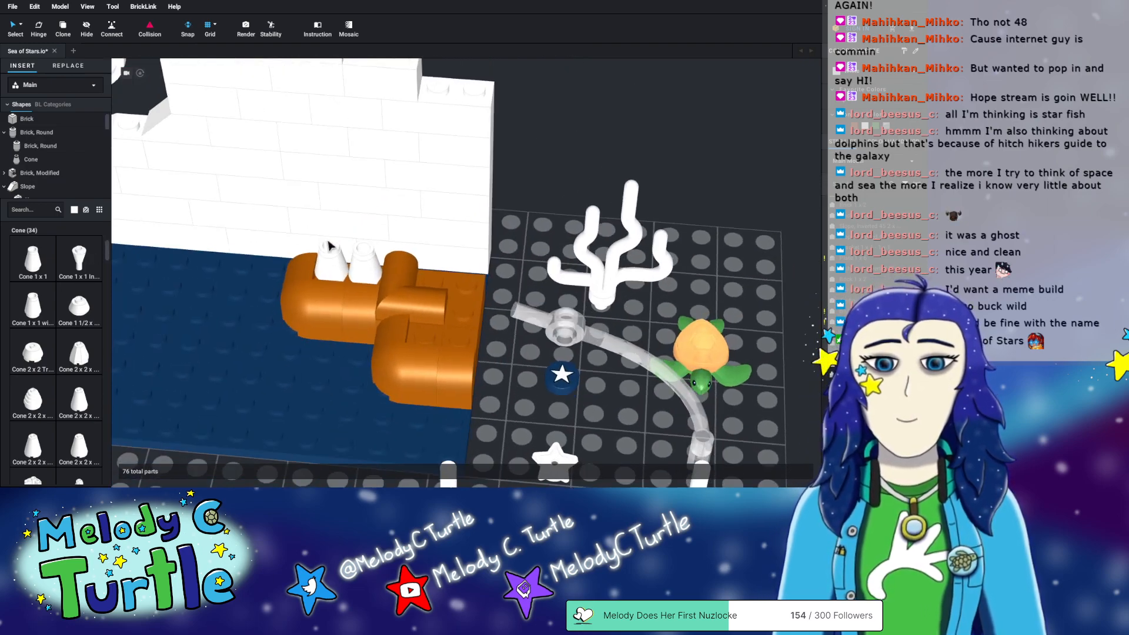
pyautogui.click(88, 258)
pyautogui.click(359, 231)
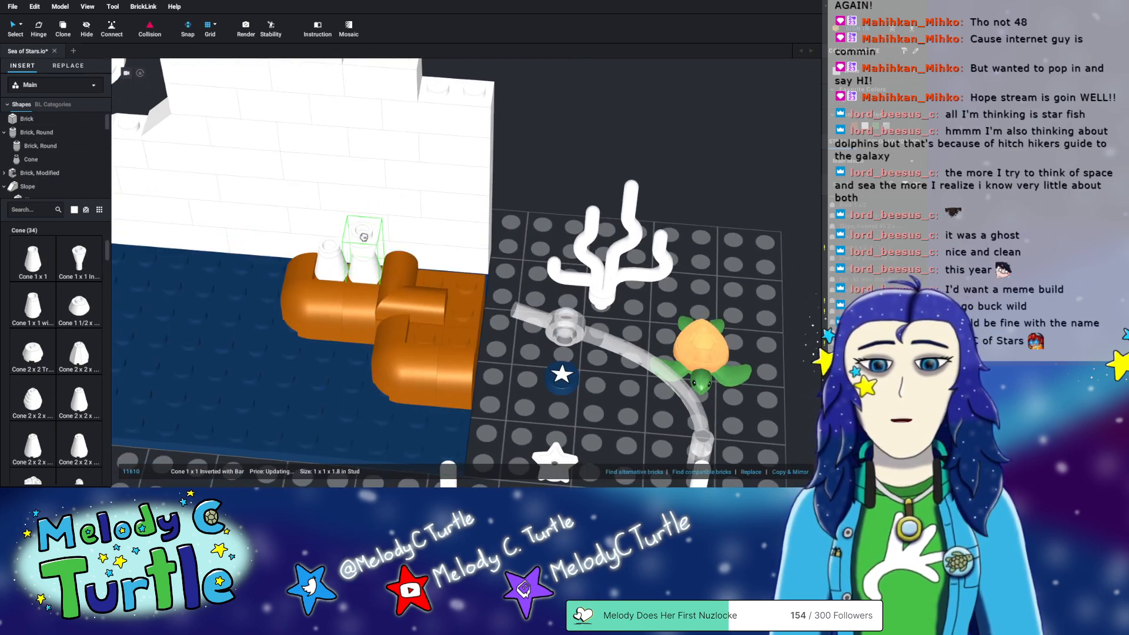
pyautogui.press('Escape')
# - Place a Plate 2 x 2 Corner on the orange cluster, in the corner against the wave wall and the blue plate's outer edge
pyautogui.moveTo(304, 245)
pyautogui.mouseDown(button='right')
pyautogui.moveTo(308, 223)
pyautogui.moveTo(322, 237)
pyautogui.moveTo(289, 244)
pyautogui.moveTo(312, 241)
pyautogui.mouseUp(button='right')
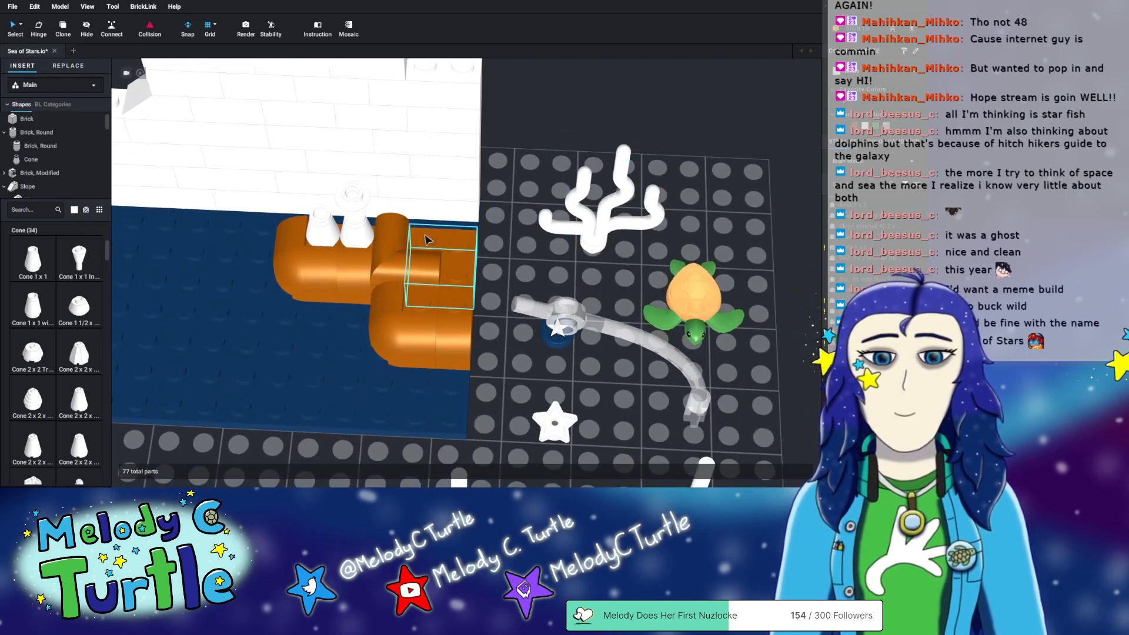
pyautogui.scroll(-3, 37, 168)
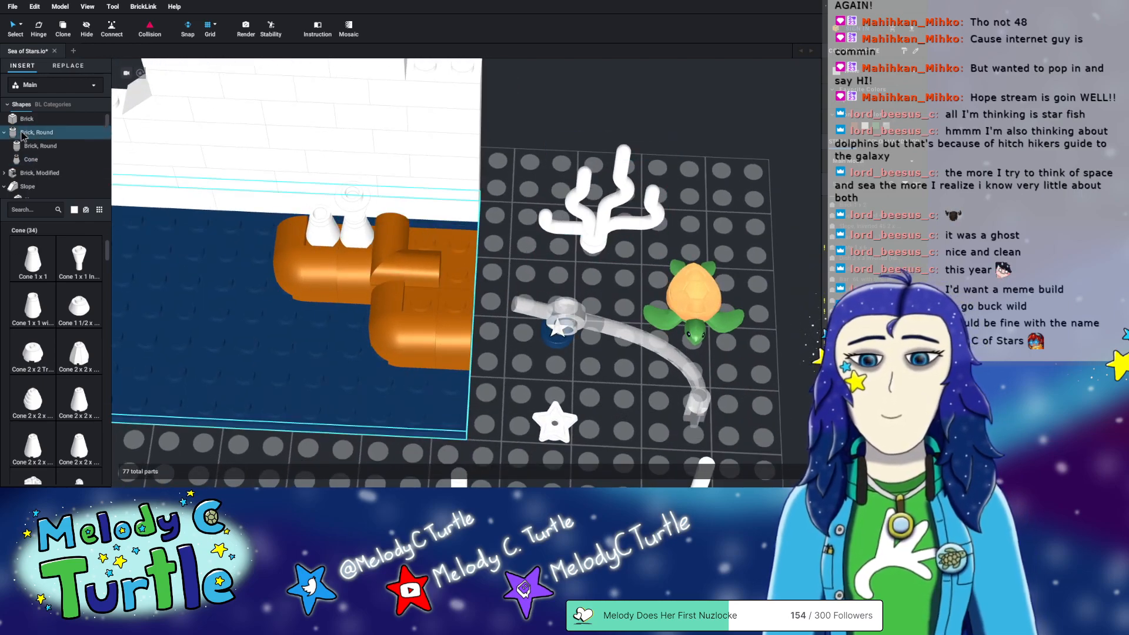
pyautogui.scroll(-4, 40, 169)
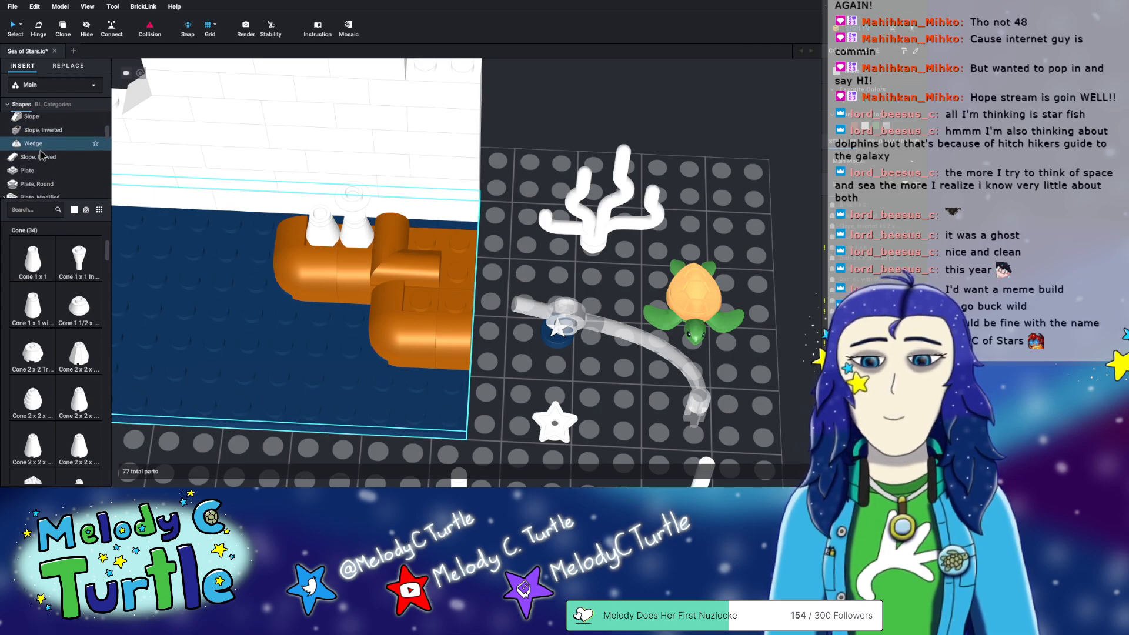
pyautogui.click(28, 154)
pyautogui.scroll(-4, 79, 337)
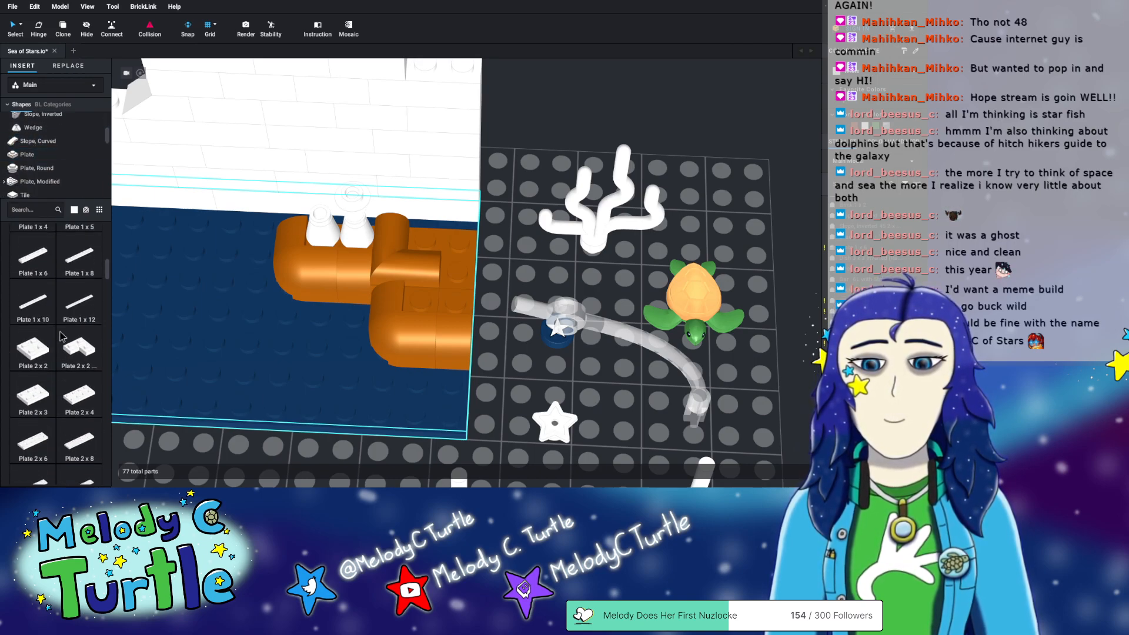
pyautogui.click(79, 318)
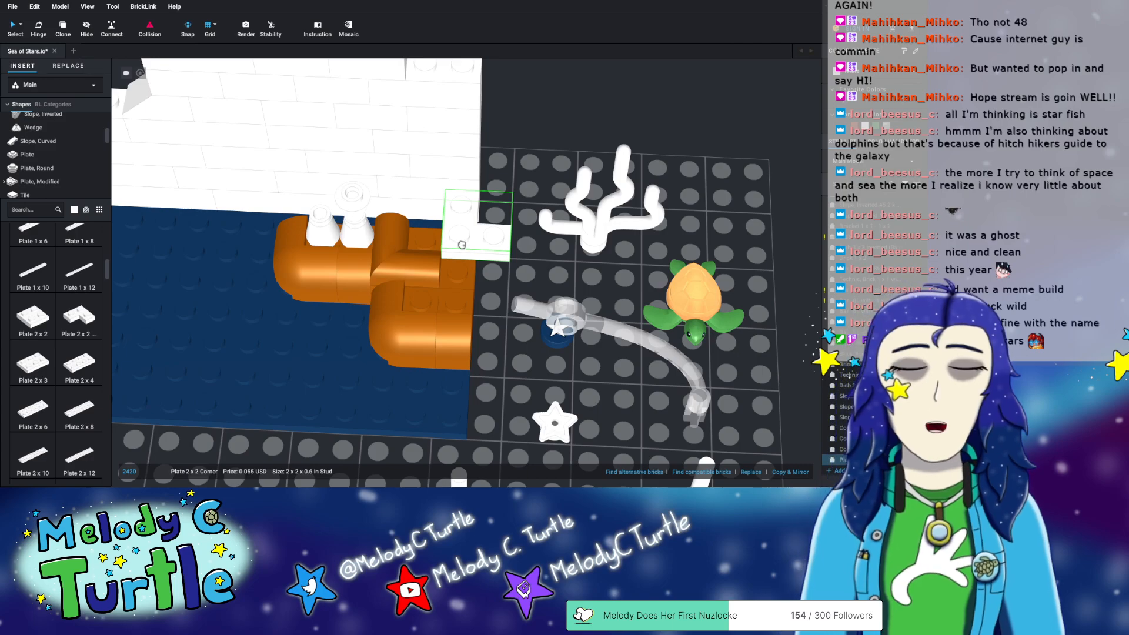
pyautogui.click(447, 245)
# - Put a copy of the Cone 1 x 1 with Top Groove on the corner plate and seat the white seaweed piece on it
pyautogui.moveTo(513, 260)
pyautogui.mouseDown(button='right')
pyautogui.moveTo(506, 252)
pyautogui.moveTo(521, 241)
pyautogui.mouseUp(button='right')
pyautogui.click(318, 373)
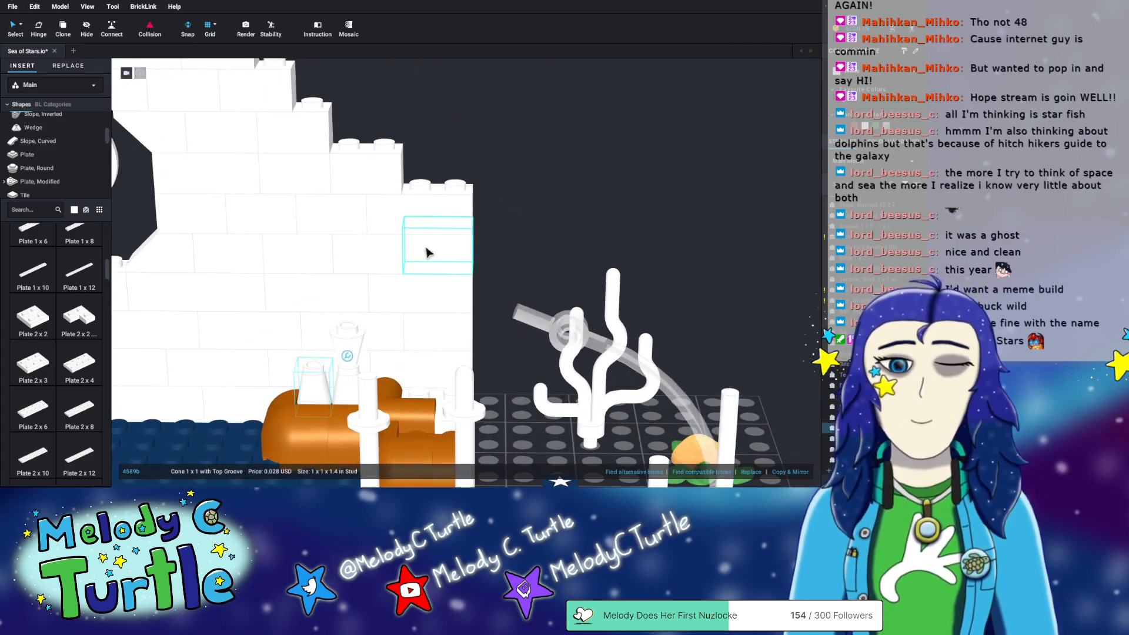
pyautogui.moveTo(427, 252); pyautogui.dragTo(426, 269, button='right')
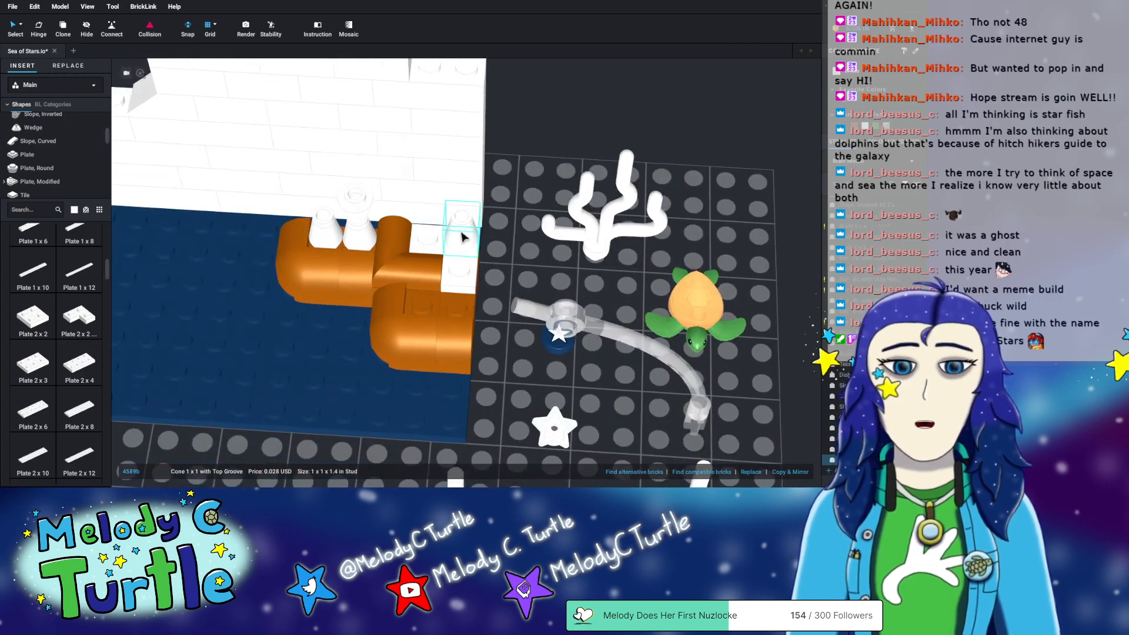
pyautogui.moveTo(599, 250); pyautogui.dragTo(467, 224)
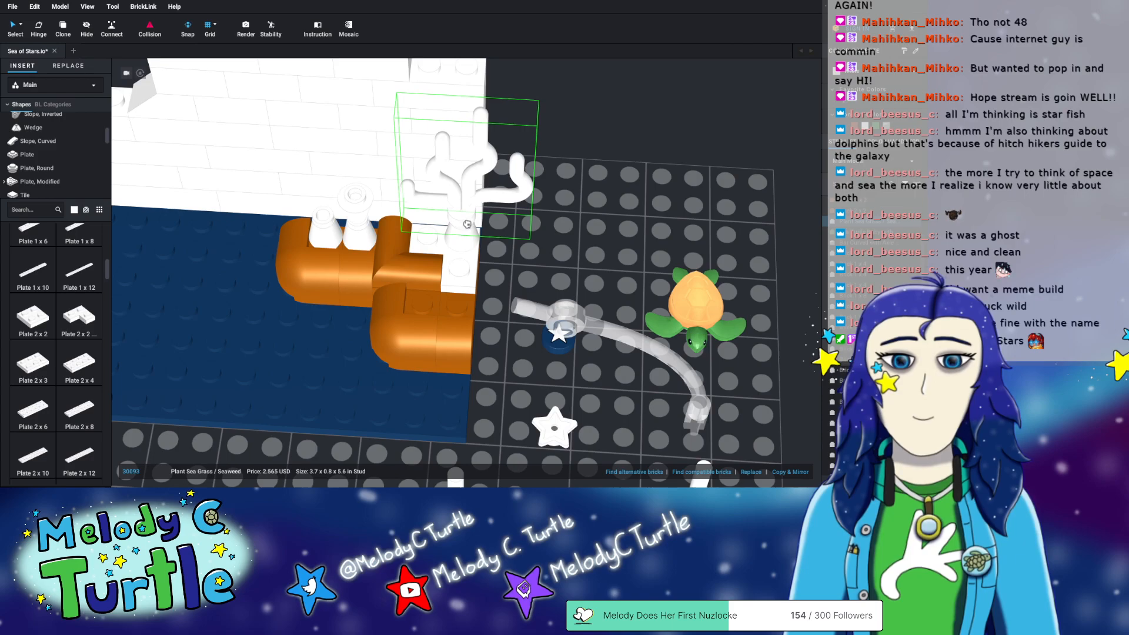
pyautogui.click(546, 254)
# - Place a two-stud rounded plate on the front orange curved bricks, in front of the white corner plate
pyautogui.moveTo(548, 254); pyautogui.dragTo(496, 257, button='right')
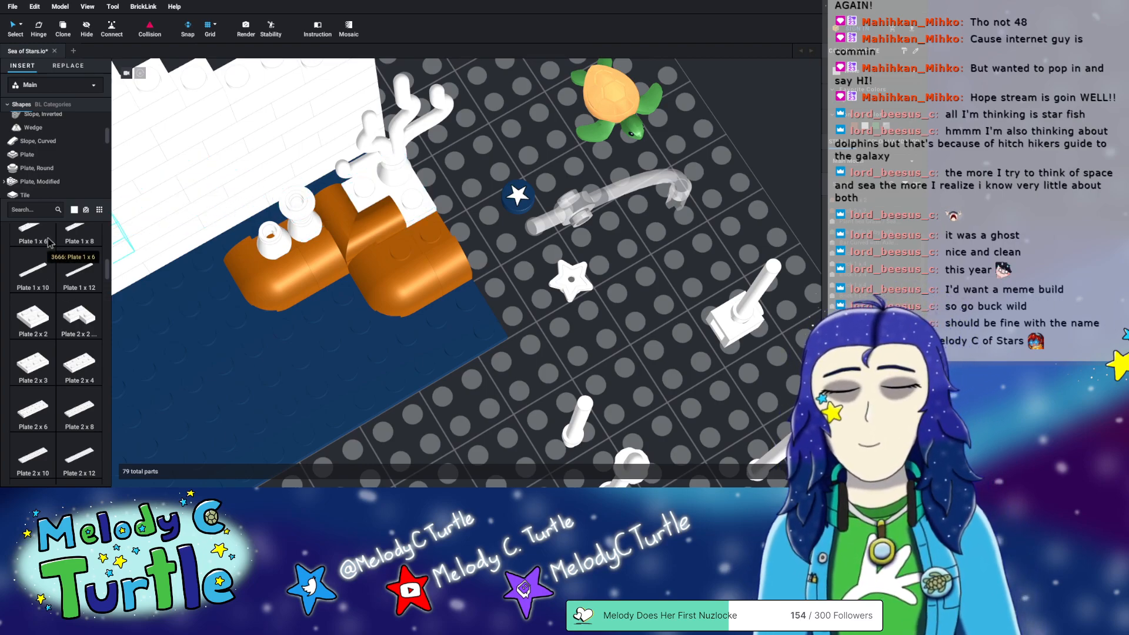
pyautogui.click(37, 171)
pyautogui.scroll(-2, 57, 322)
pyautogui.moveTo(30, 334); pyautogui.dragTo(413, 238)
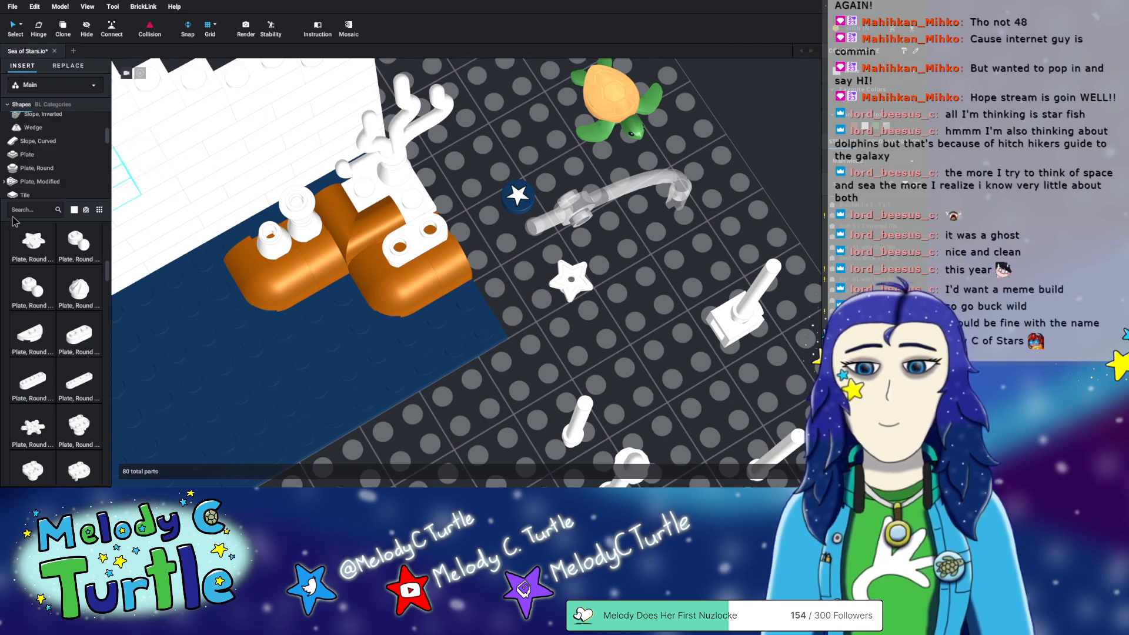
pyautogui.moveTo(377, 395); pyautogui.dragTo(382, 342, button='right')
pyautogui.scroll(3, 44, 283)
pyautogui.scroll(8, 44, 283)
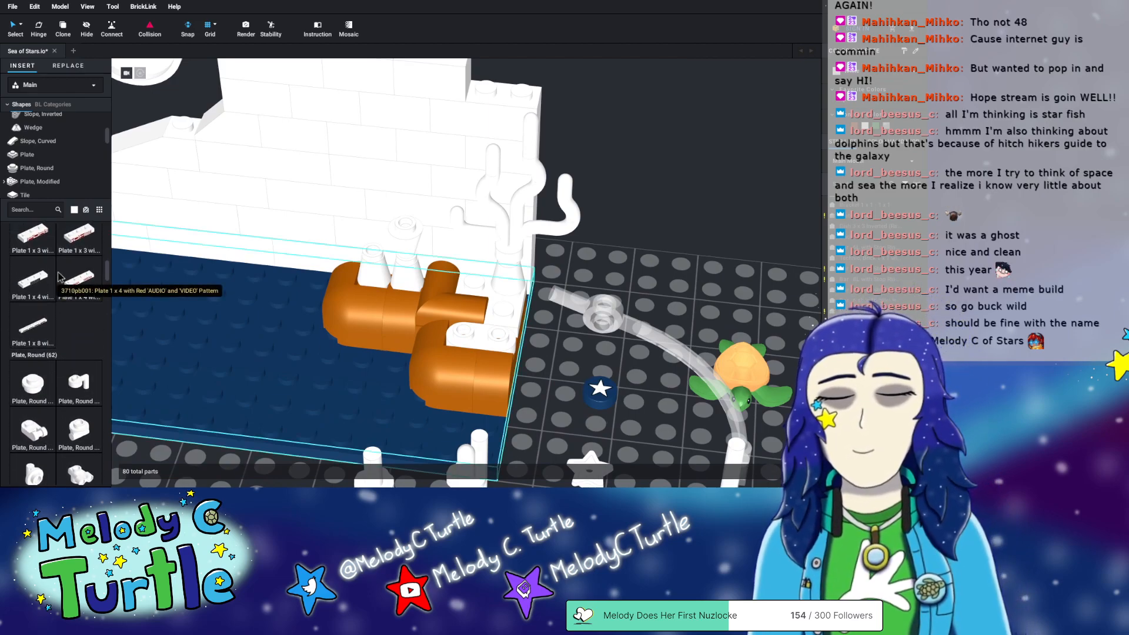
# - Add a Plate, Round 1 x 1 with Open Stud on the white plate beside the coral's base on the orange rock
pyautogui.scroll(-4, 60, 317)
pyautogui.scroll(-1, 61, 367)
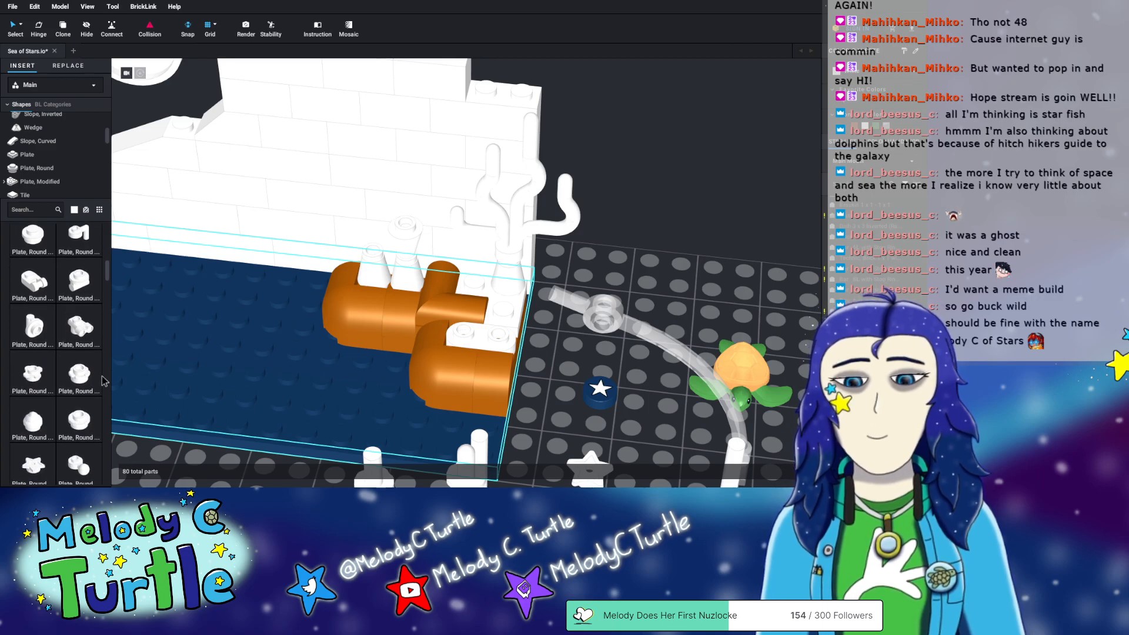
pyautogui.click(83, 433)
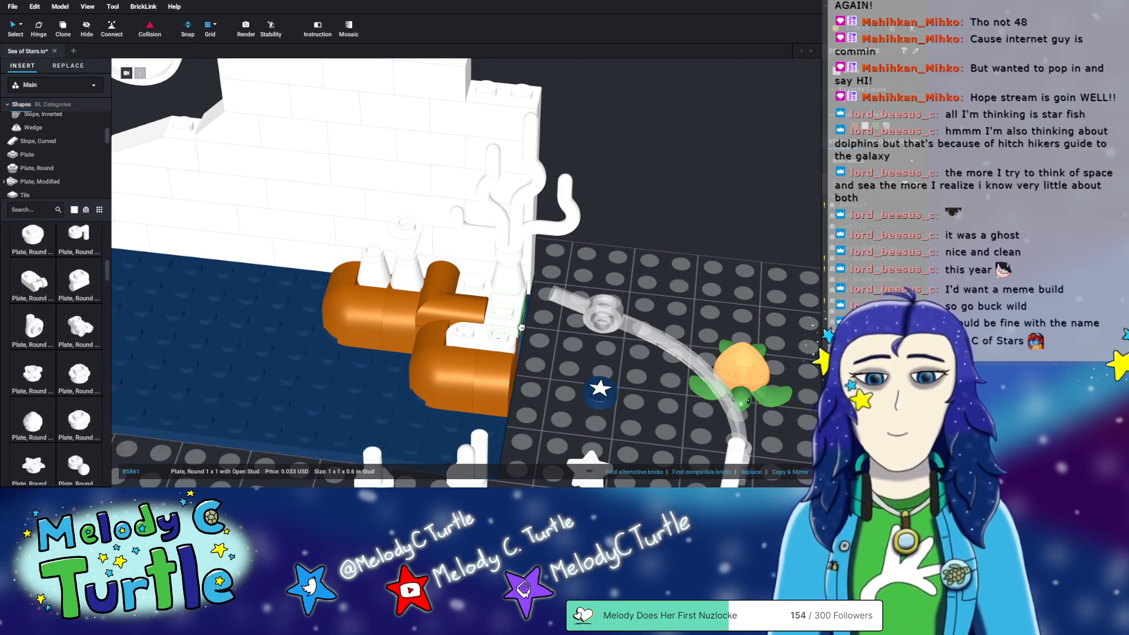
pyautogui.click(502, 307)
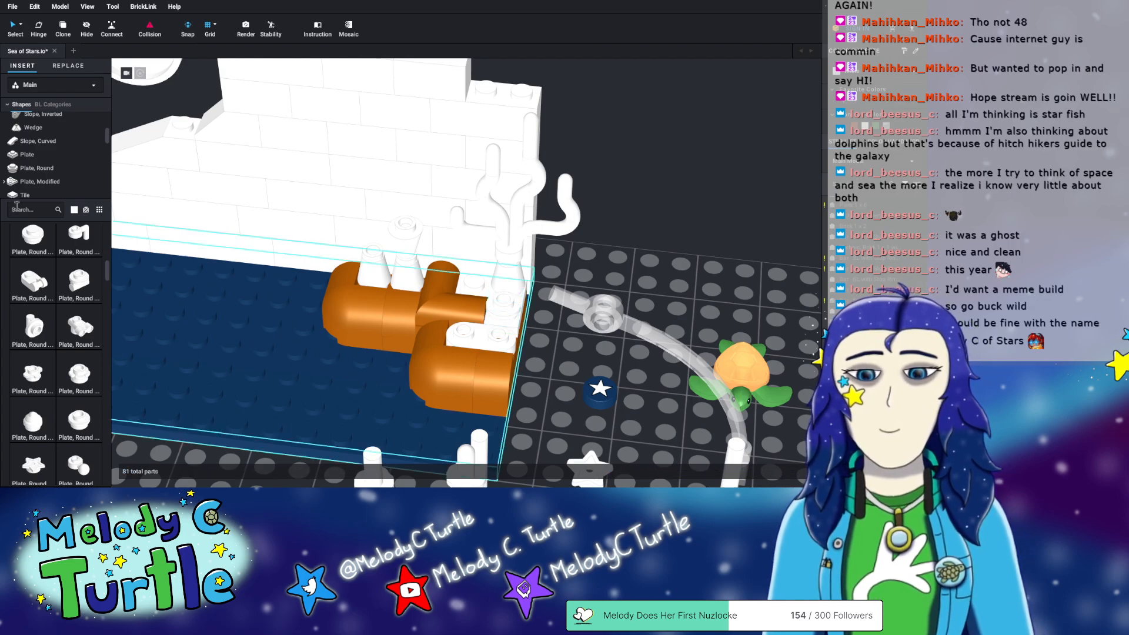
# - Search the part library for "flower" and place a Plant Flower with Bar and Small Pin Hole on the front orange rock
pyautogui.write('flower')
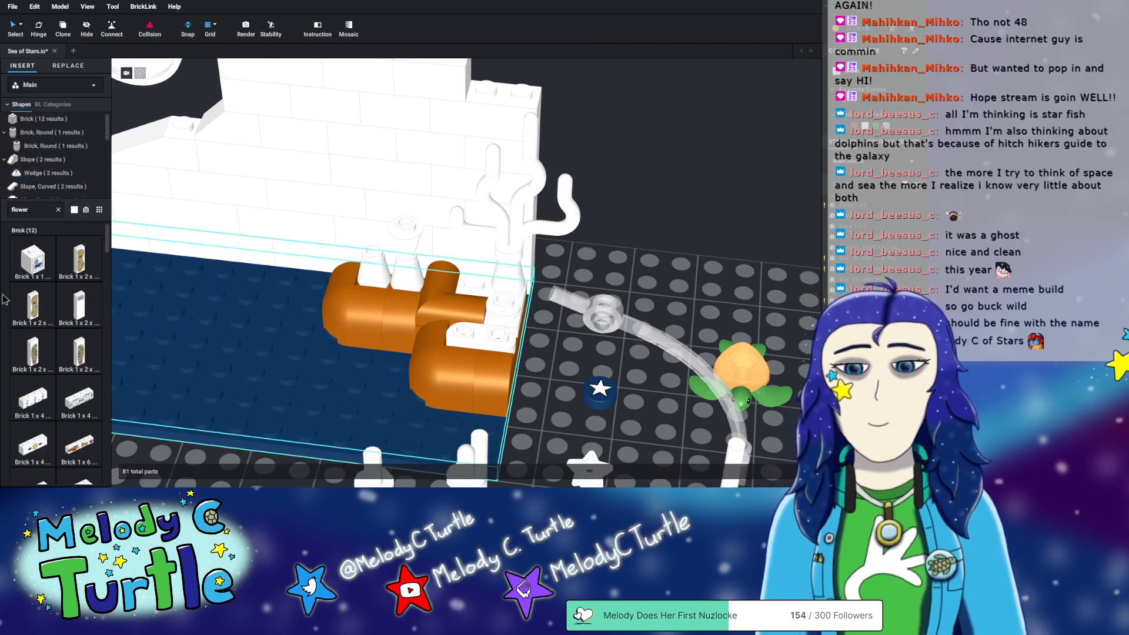
pyautogui.scroll(-5, 25, 293)
pyautogui.scroll(-10, 24, 292)
pyautogui.scroll(-8, 26, 291)
pyautogui.scroll(-5, 52, 295)
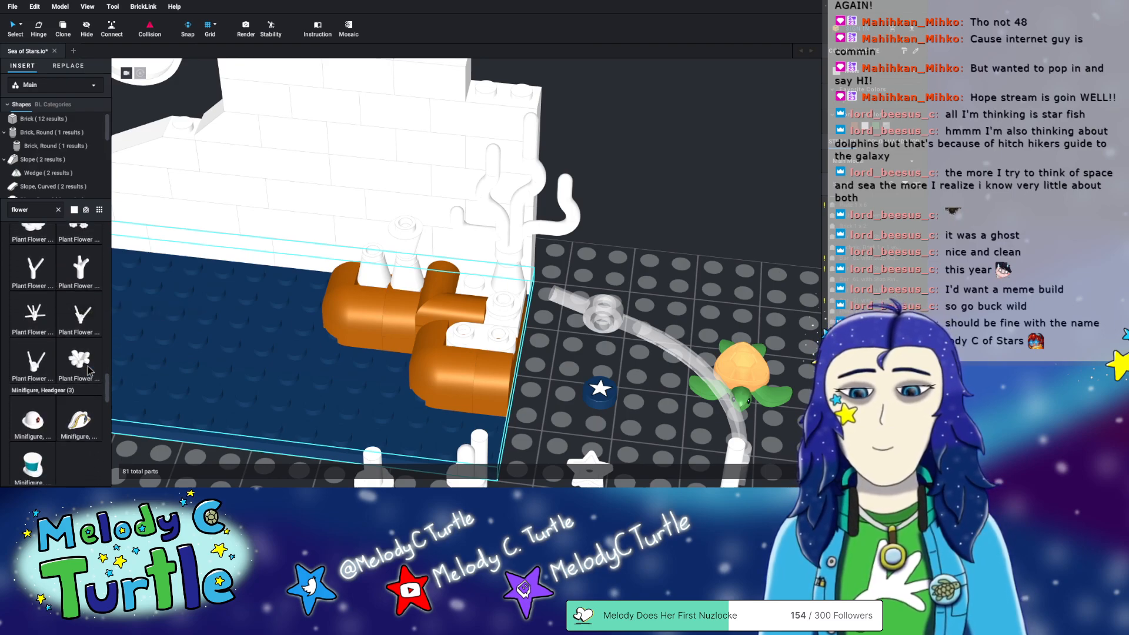
pyautogui.moveTo(83, 367); pyautogui.dragTo(462, 335)
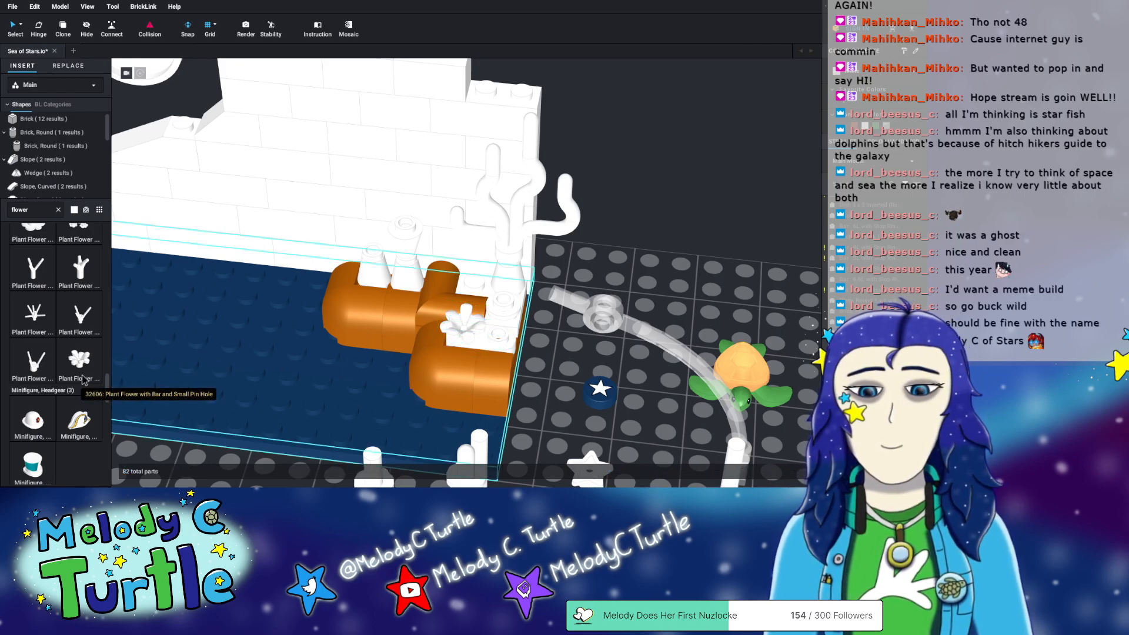
# - Place a second Plant Flower with Bar and Small Pin Hole near the coral's base and adjust the flowers' position on the rock
pyautogui.moveTo(82, 362); pyautogui.dragTo(507, 308)
pyautogui.moveTo(538, 370); pyautogui.dragTo(546, 328, button='right')
pyautogui.click(587, 349)
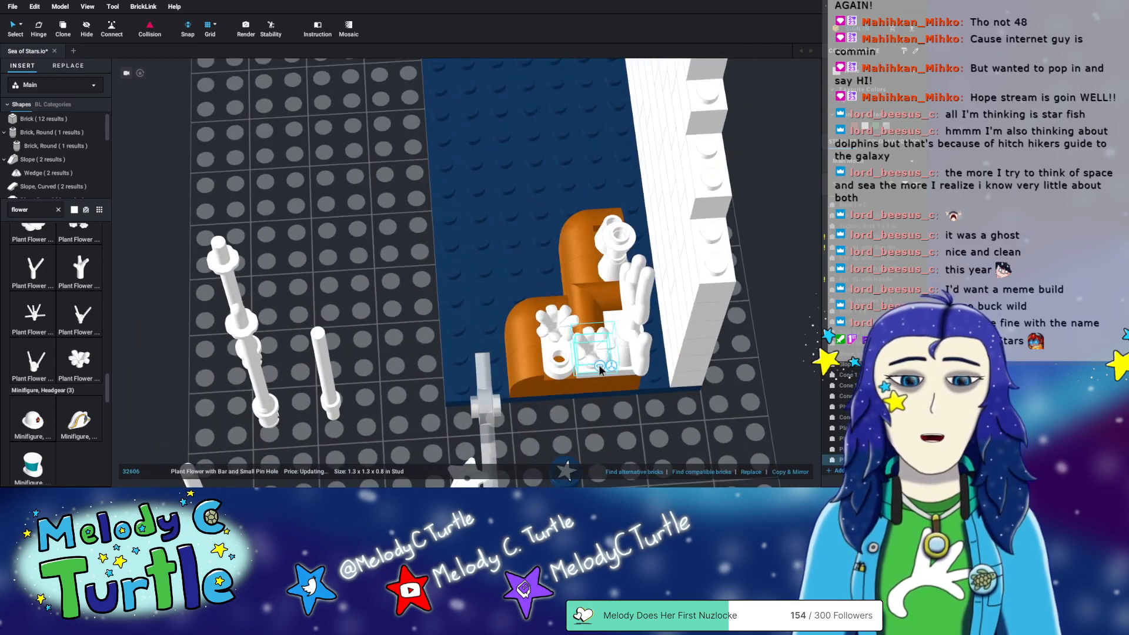
pyautogui.moveTo(577, 318); pyautogui.dragTo(561, 324)
pyautogui.moveTo(632, 435); pyautogui.dragTo(663, 419, button='right')
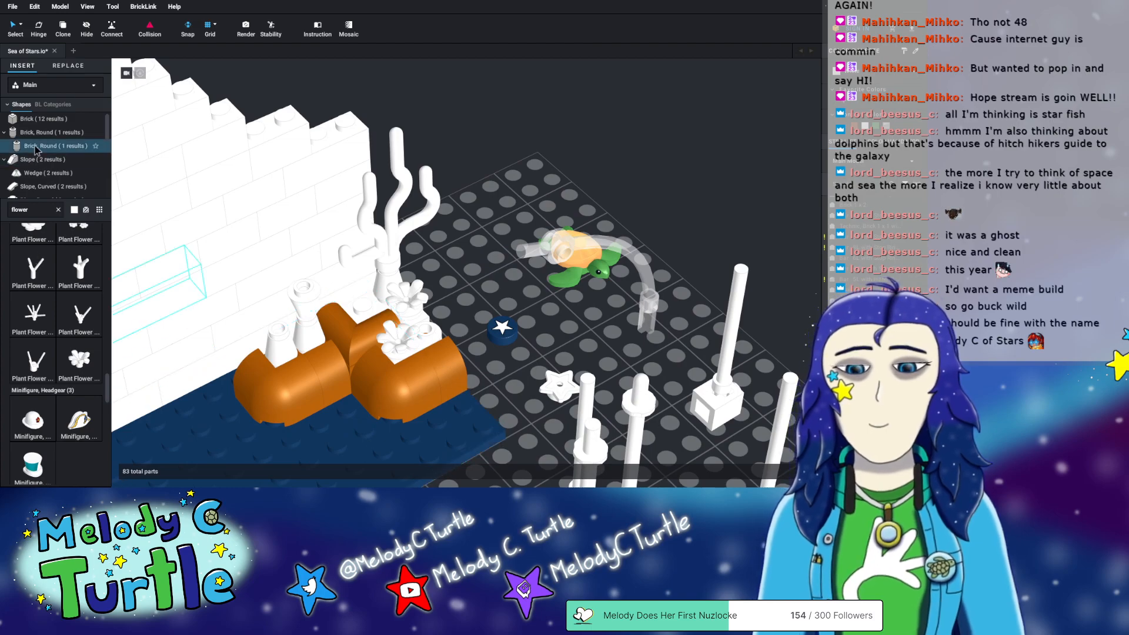
# - Place a Slope 30 1 x 1 x 2/3 on the white corner plate between the orange rocks and the wall
pyautogui.moveTo(374, 318); pyautogui.dragTo(340, 313, button='right')
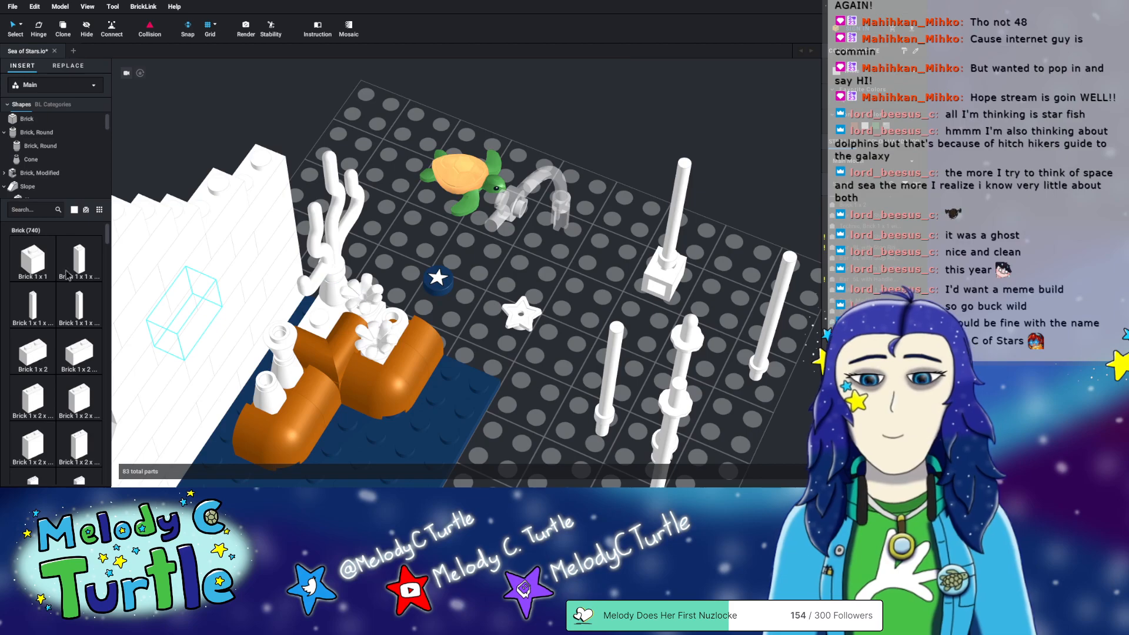
pyautogui.click(27, 186)
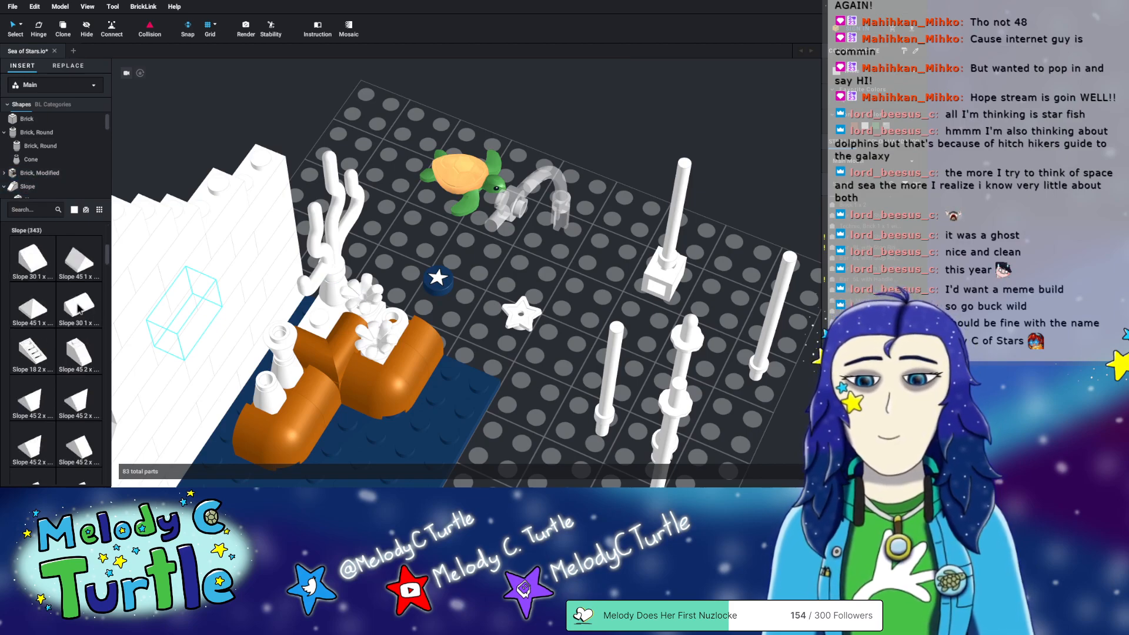
pyautogui.click(25, 259)
pyautogui.click(320, 315)
# - Recolour the Plate 2 x 2 Corner and the small slope on it in the same orange as the rocks
pyautogui.moveTo(542, 262); pyautogui.dragTo(500, 253, button='right')
pyautogui.click(611, 440)
pyautogui.click(854, 126)
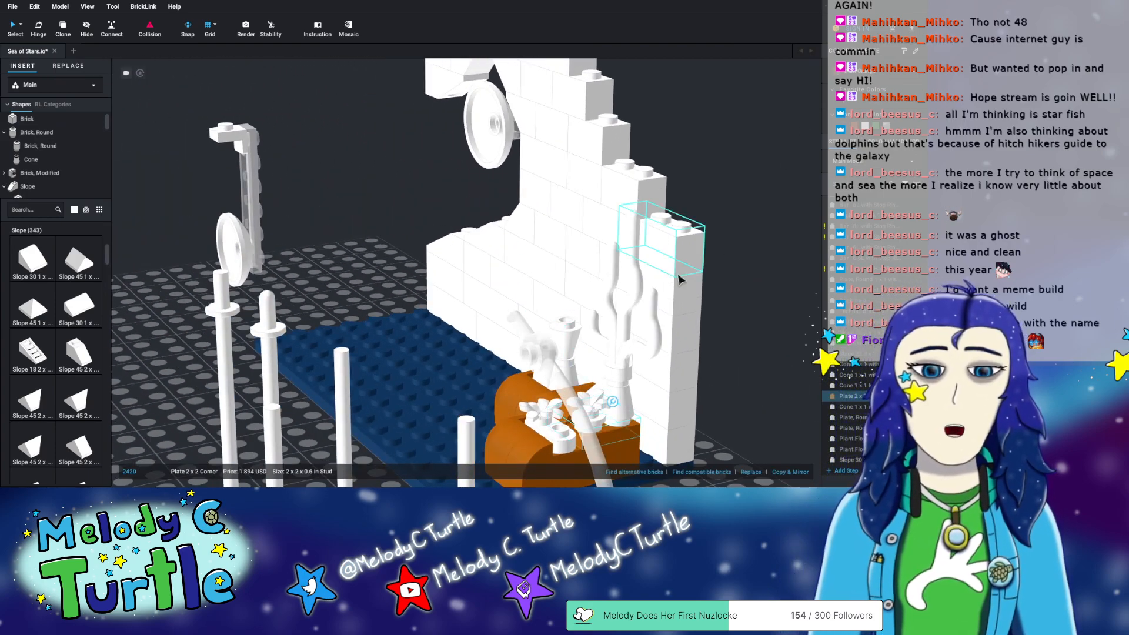
pyautogui.click(684, 255)
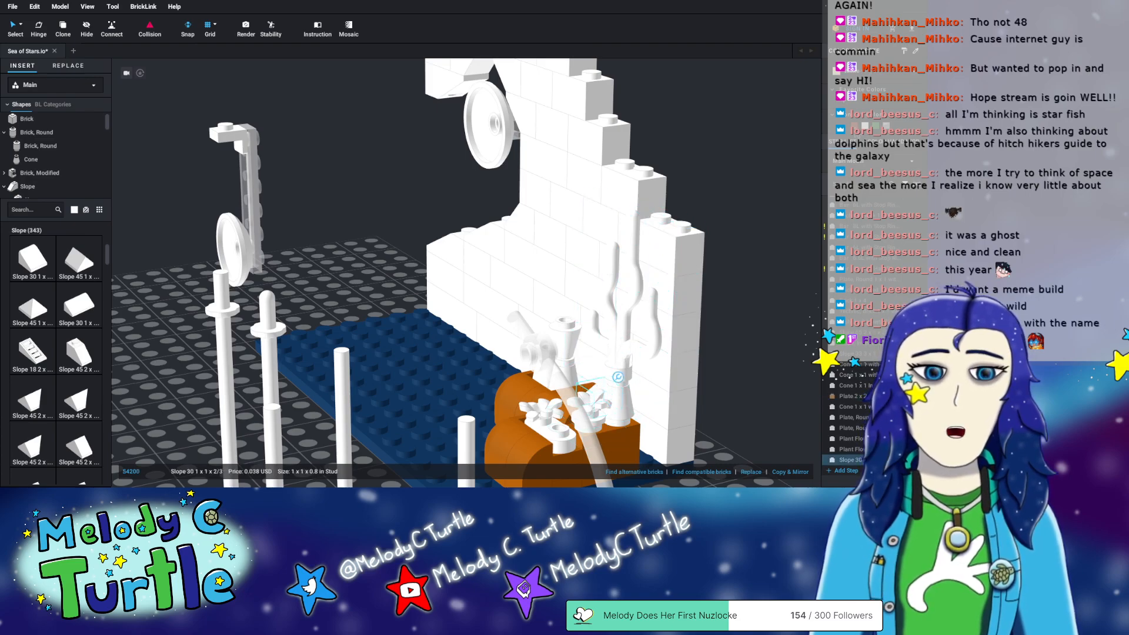
pyautogui.click(748, 166)
pyautogui.moveTo(748, 166); pyautogui.dragTo(742, 191, button='right')
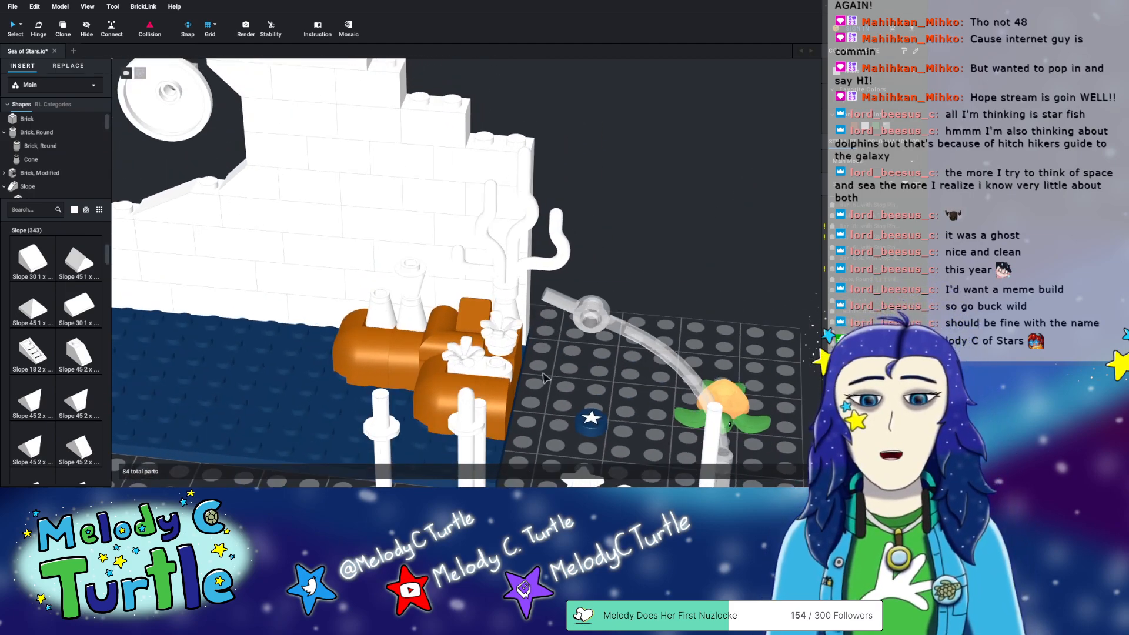
# - Try a translucent green colour on the branching coral and the cone beneath it
pyautogui.moveTo(545, 368); pyautogui.dragTo(582, 360, button='middle')
pyautogui.moveTo(428, 362)
pyautogui.mouseDown(button='right')
pyautogui.moveTo(424, 370)
pyautogui.moveTo(421, 359)
pyautogui.mouseUp(button='right')
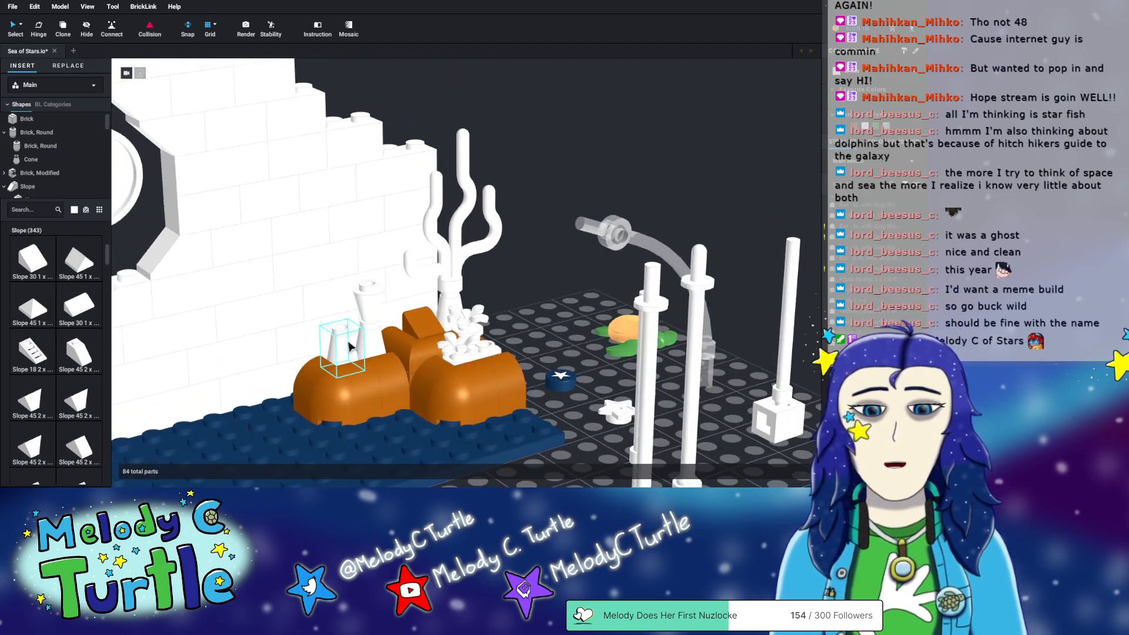
pyautogui.click(451, 281)
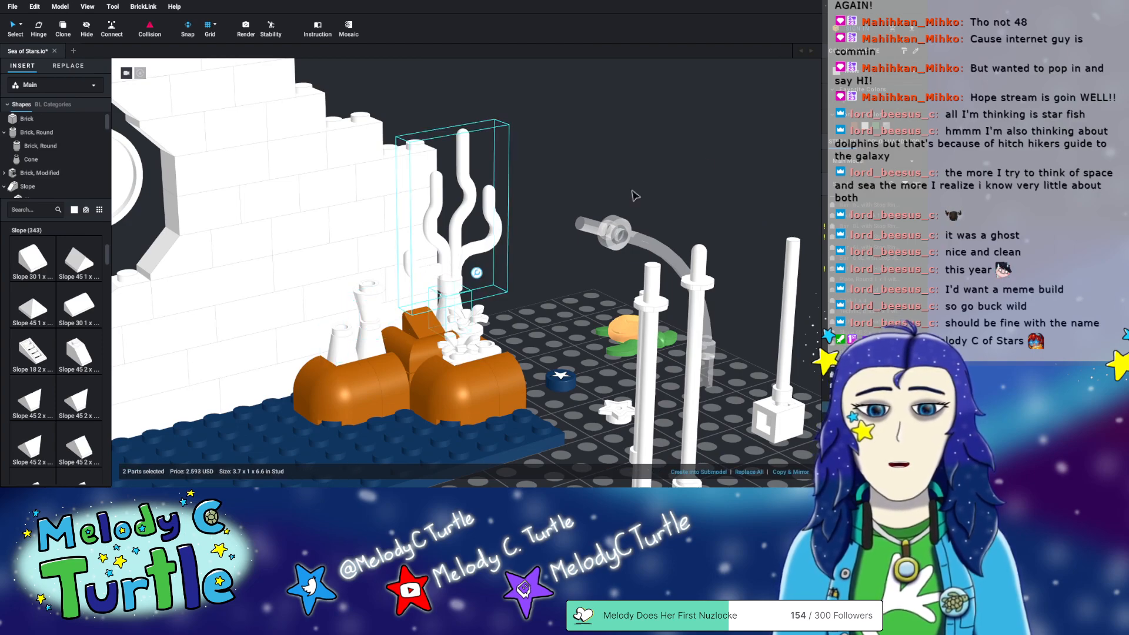
pyautogui.click(898, 74)
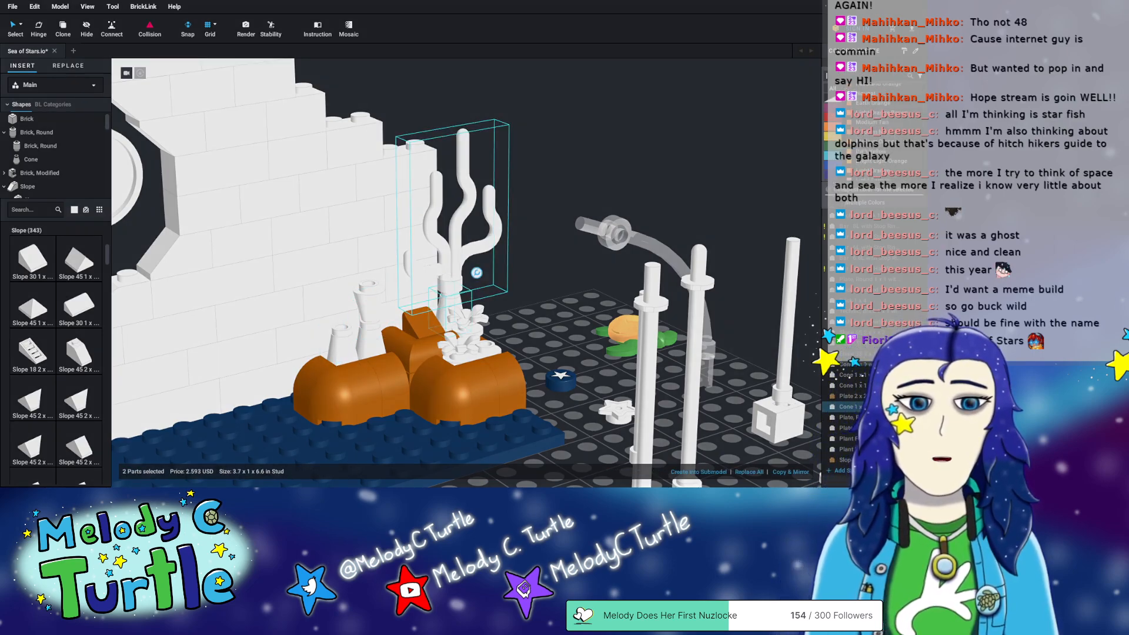
pyautogui.scroll(4, 871, 166)
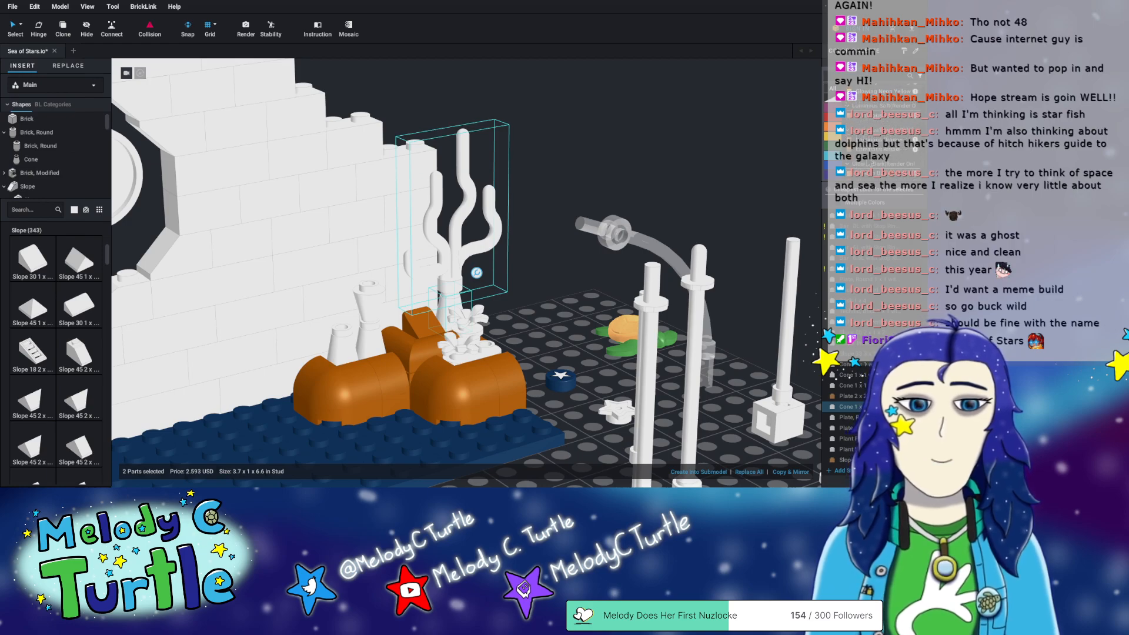
pyautogui.scroll(-3, 875, 168)
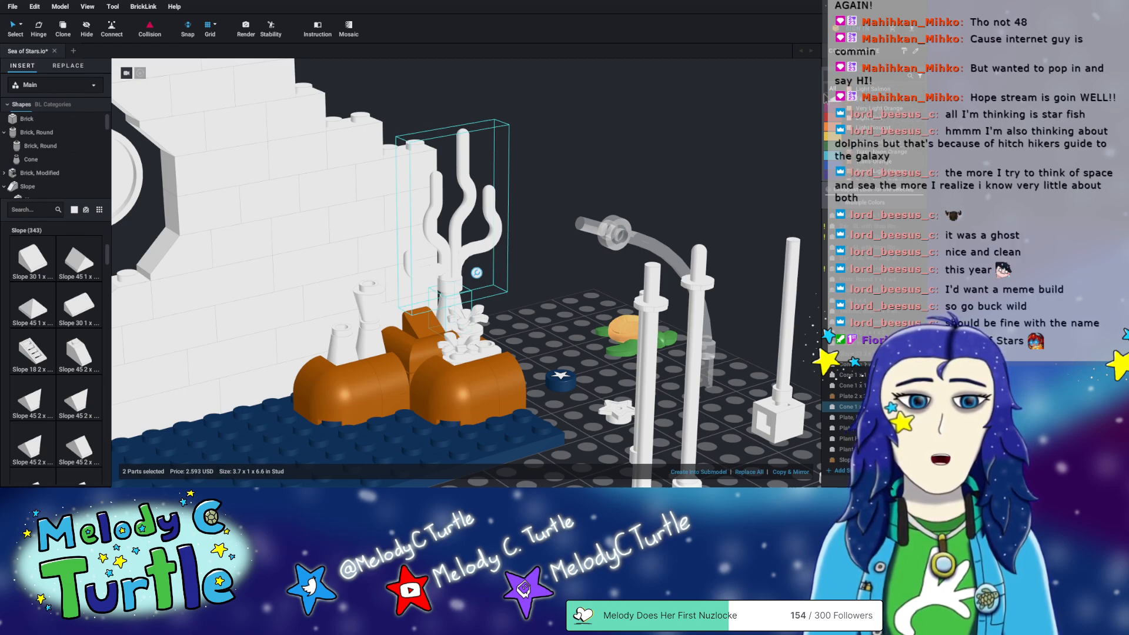
pyautogui.scroll(-3, 875, 167)
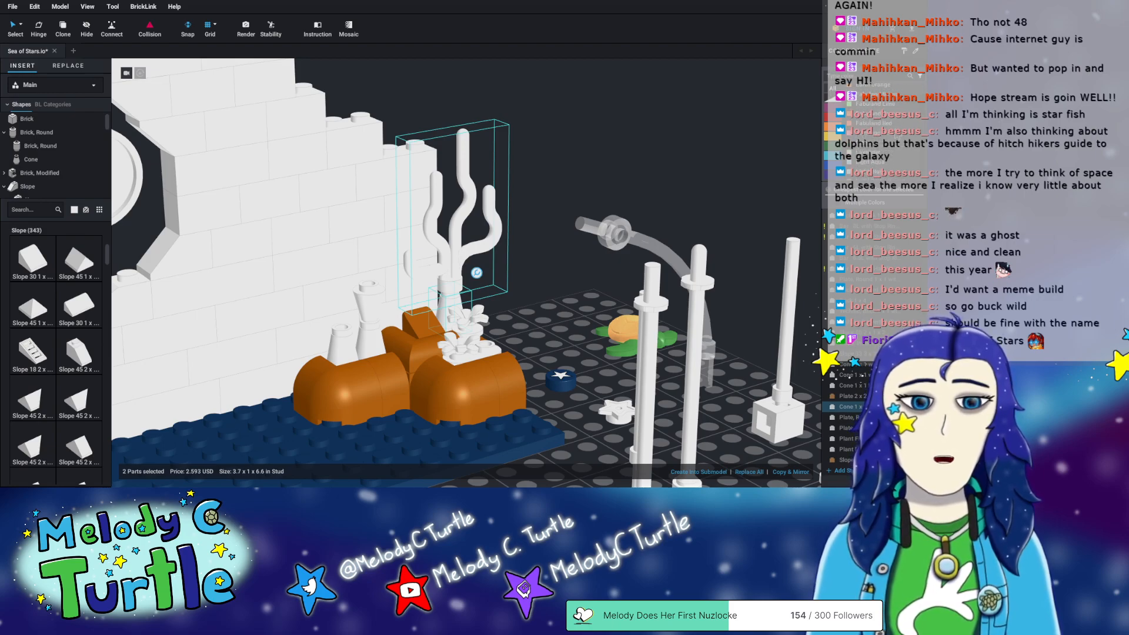
pyautogui.scroll(-10, 875, 168)
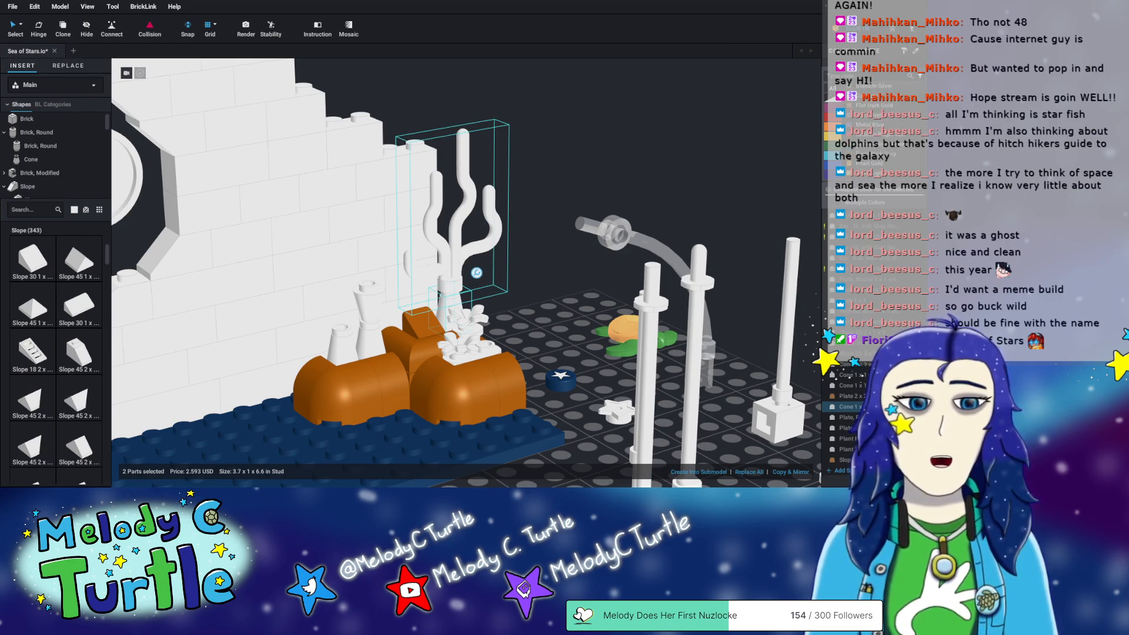
pyautogui.scroll(-2, 870, 121)
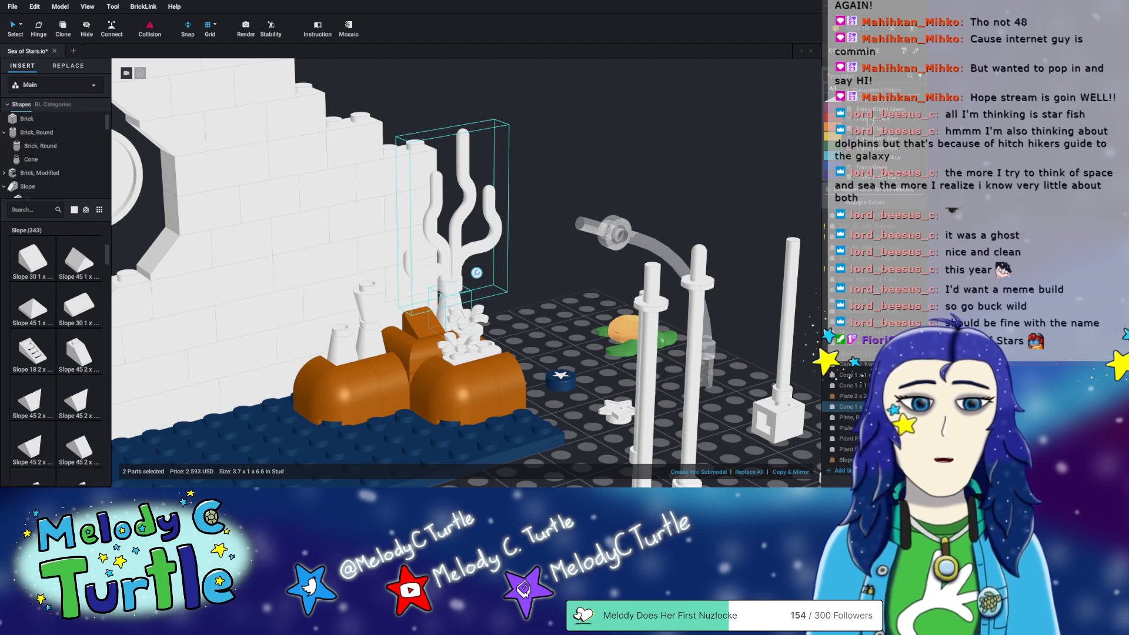
pyautogui.click(879, 109)
pyautogui.moveTo(635, 138); pyautogui.dragTo(566, 140, button='right')
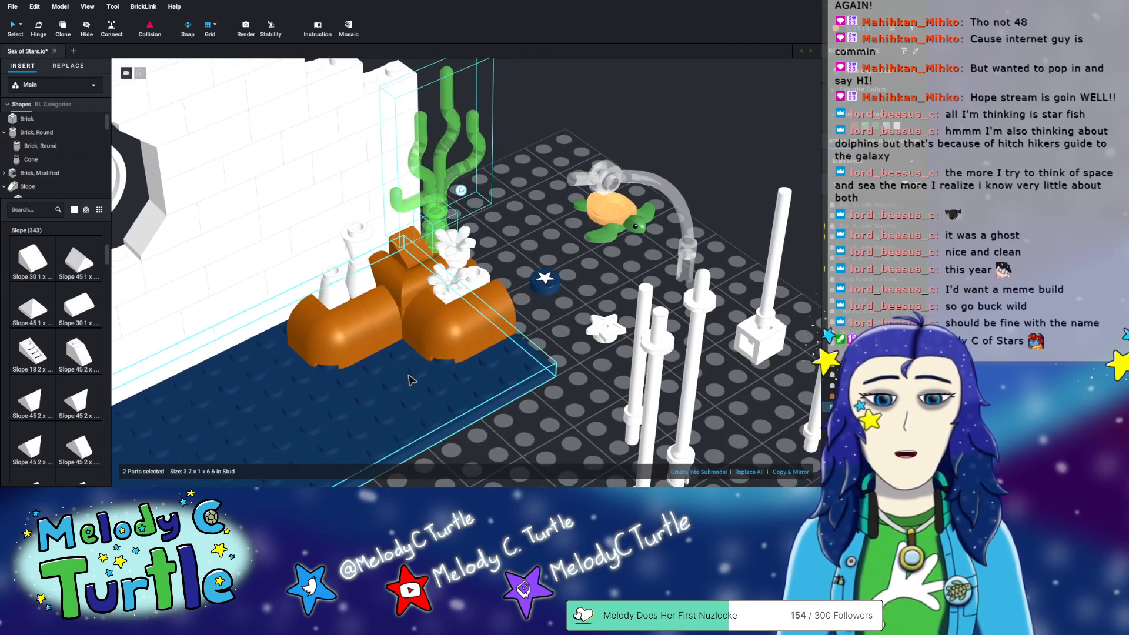
pyautogui.moveTo(343, 360); pyautogui.dragTo(314, 294, button='right')
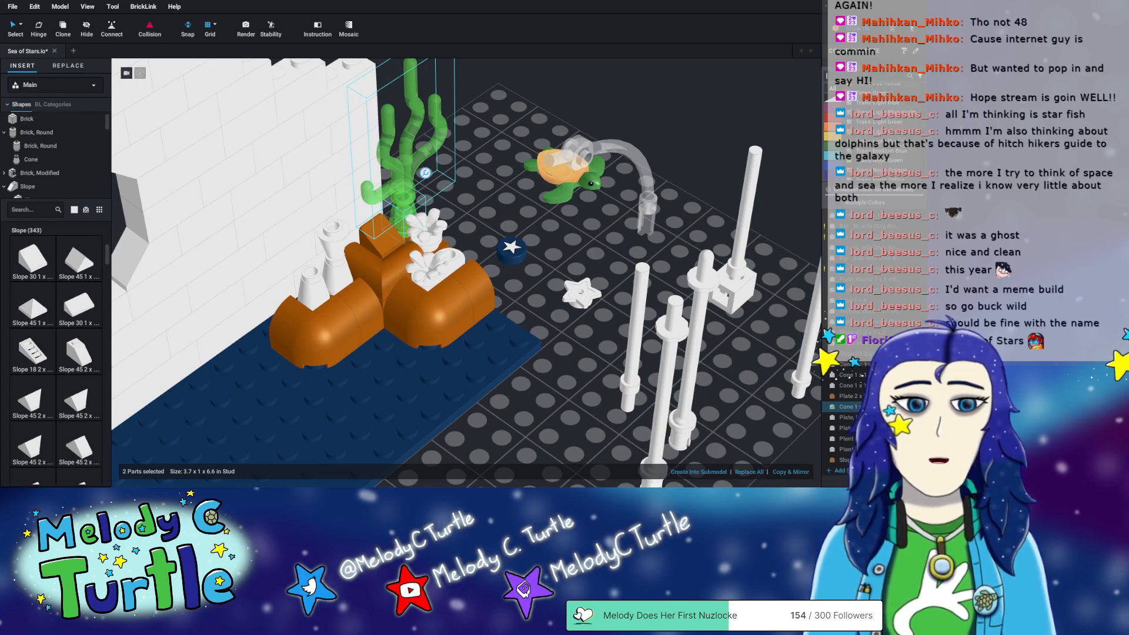
# - Try translucent purple on the branching coral and its cone, and settle on a translucent yellow-green colour
pyautogui.click(879, 140)
pyautogui.moveTo(556, 238)
pyautogui.mouseDown(button='right')
pyautogui.moveTo(542, 222)
pyautogui.moveTo(568, 231)
pyautogui.moveTo(551, 226)
pyautogui.mouseUp(button='right')
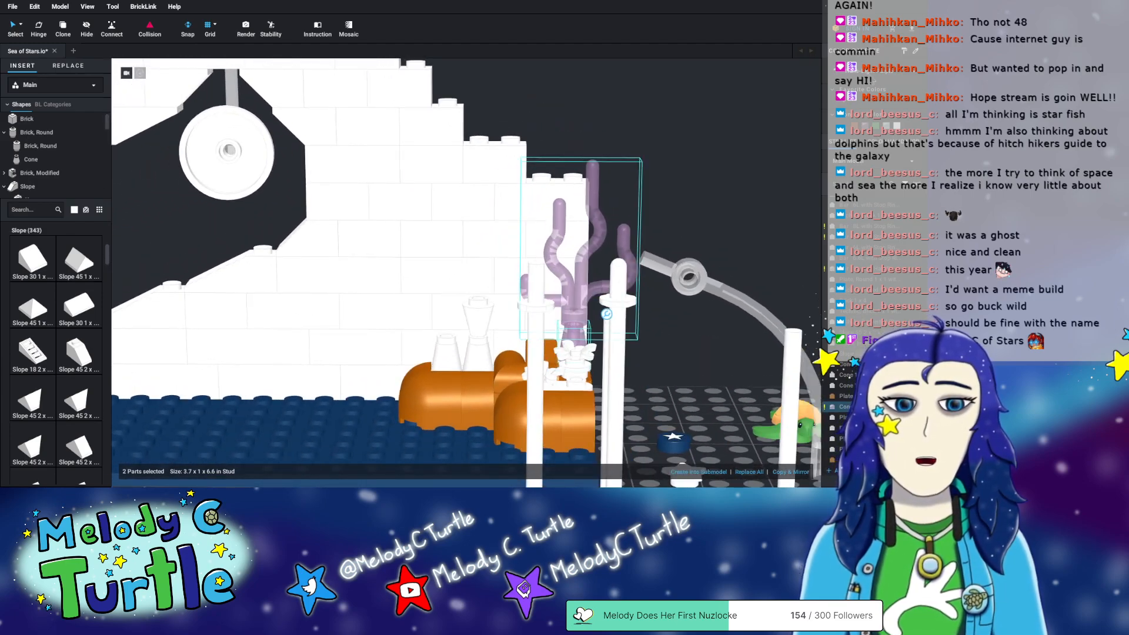
pyautogui.click(874, 73)
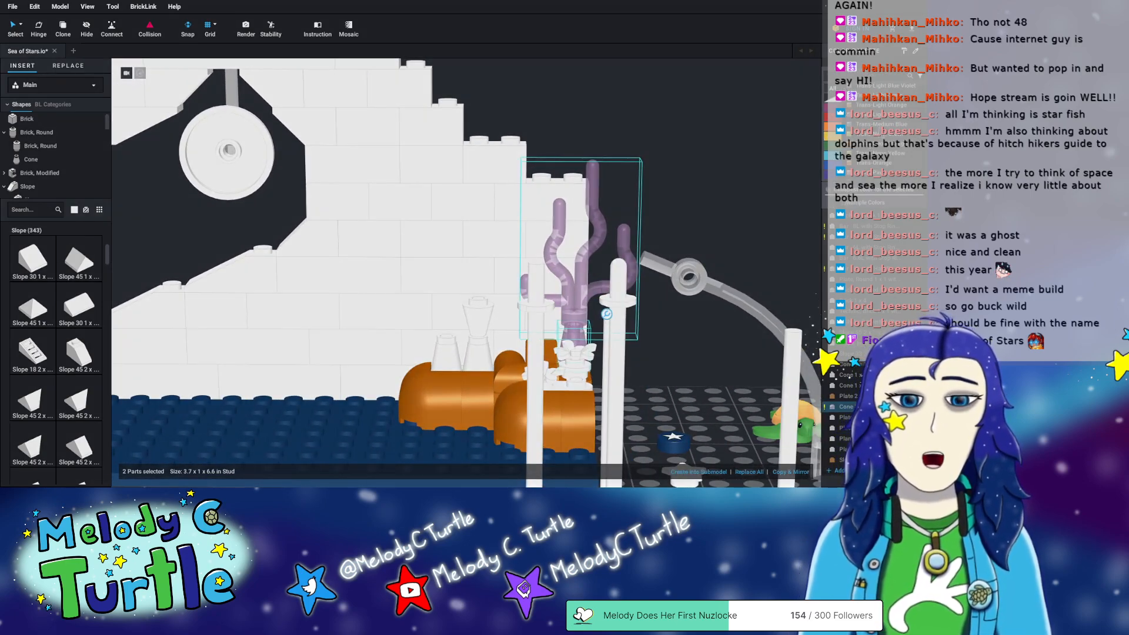
pyautogui.click(879, 170)
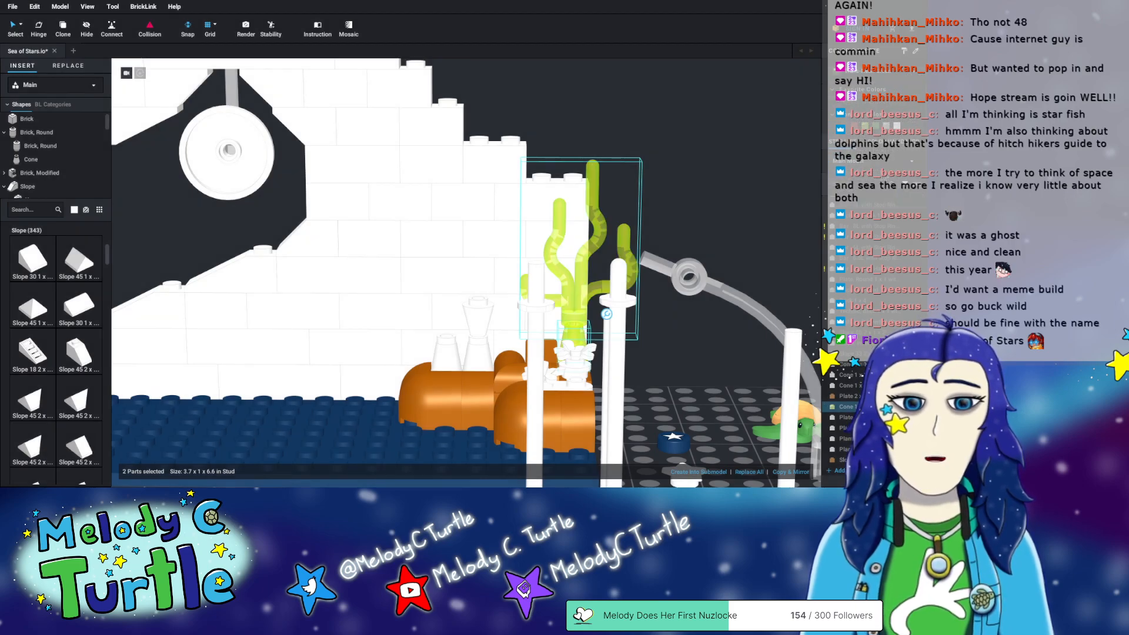
pyautogui.click(681, 118)
pyautogui.moveTo(680, 118); pyautogui.dragTo(783, 225, button='right')
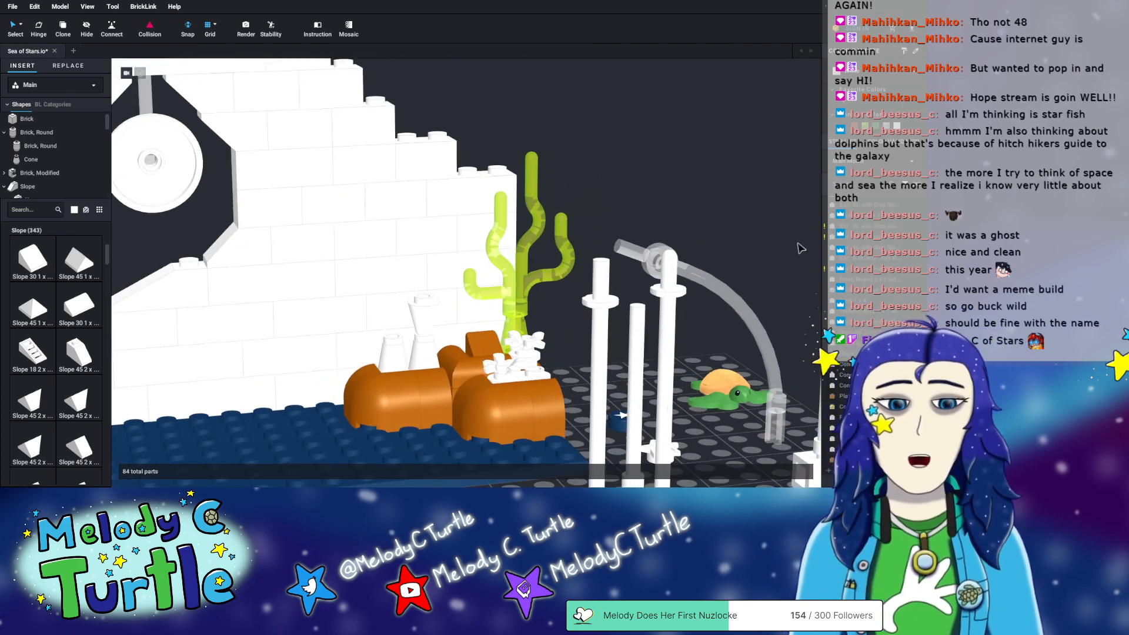
pyautogui.click(515, 338)
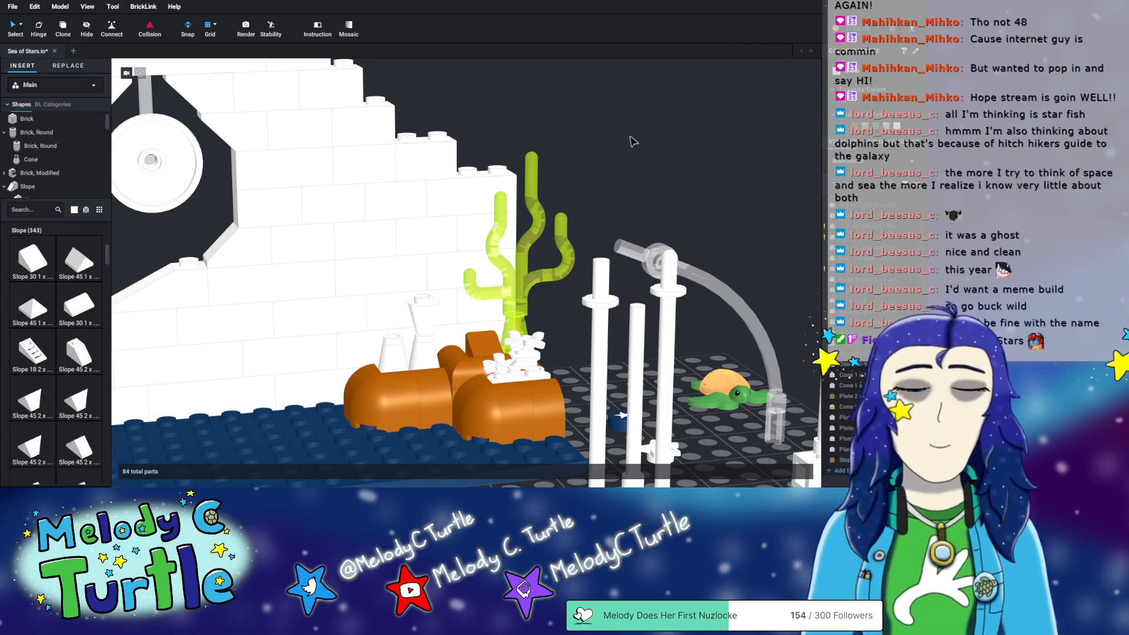
# - Search the part library for "snake" and find the snake parts under Animal, Land
pyautogui.moveTo(633, 141); pyautogui.dragTo(503, 280, button='right')
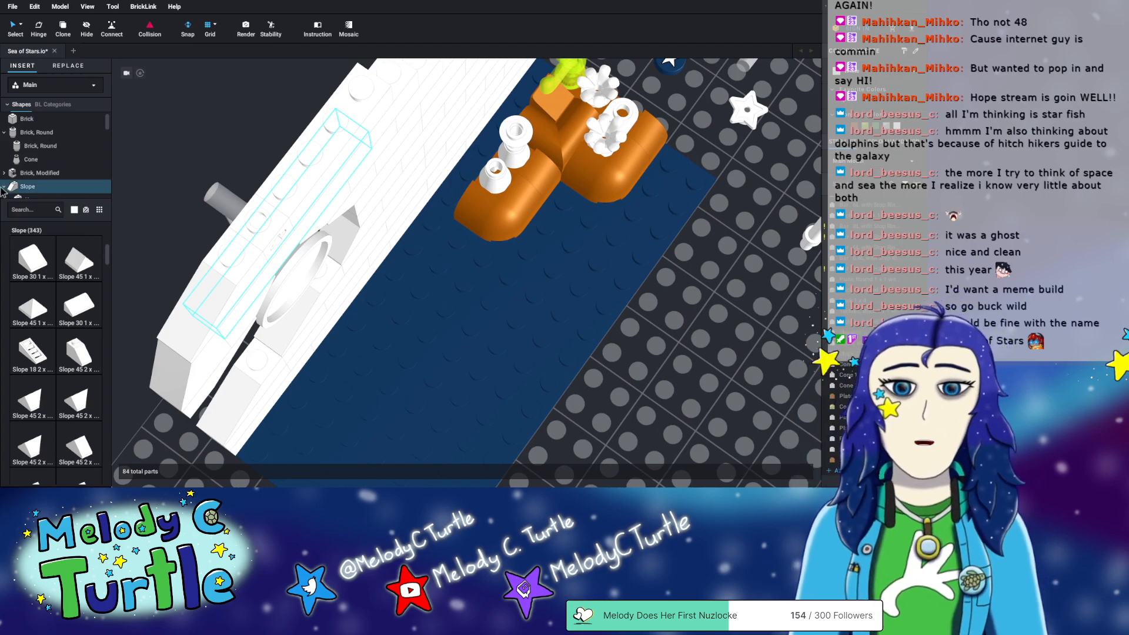
pyautogui.click(41, 209)
pyautogui.write('snake')
pyautogui.scroll(-10, 65, 289)
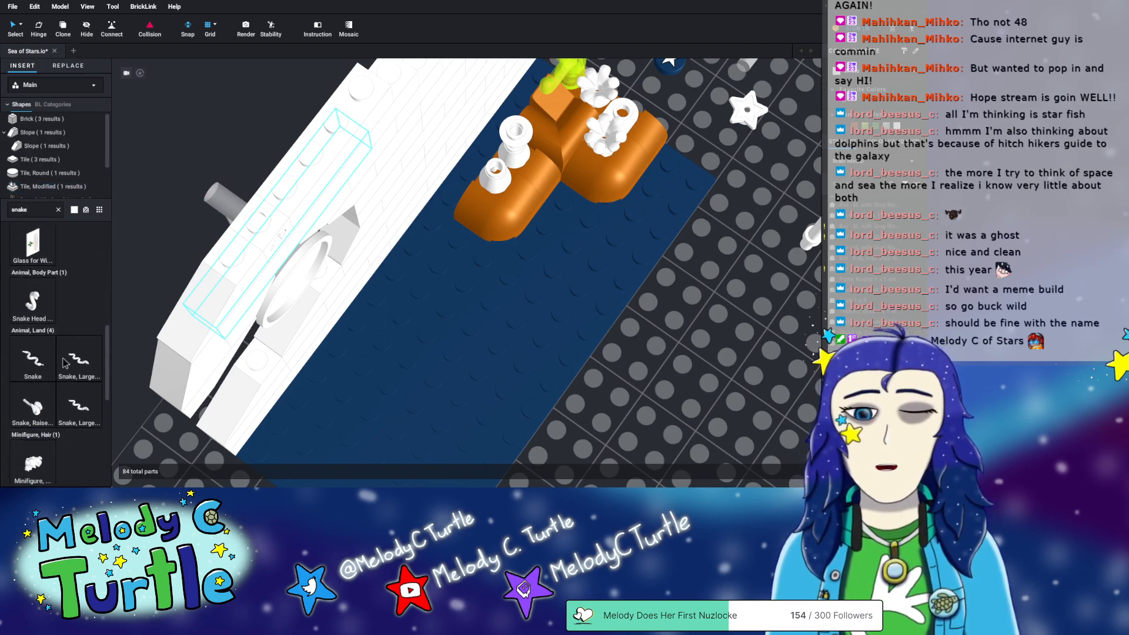
# - Try the Snake part on the dark blue base in front of the wall, and delete it again
pyautogui.moveTo(33, 370); pyautogui.dragTo(503, 314)
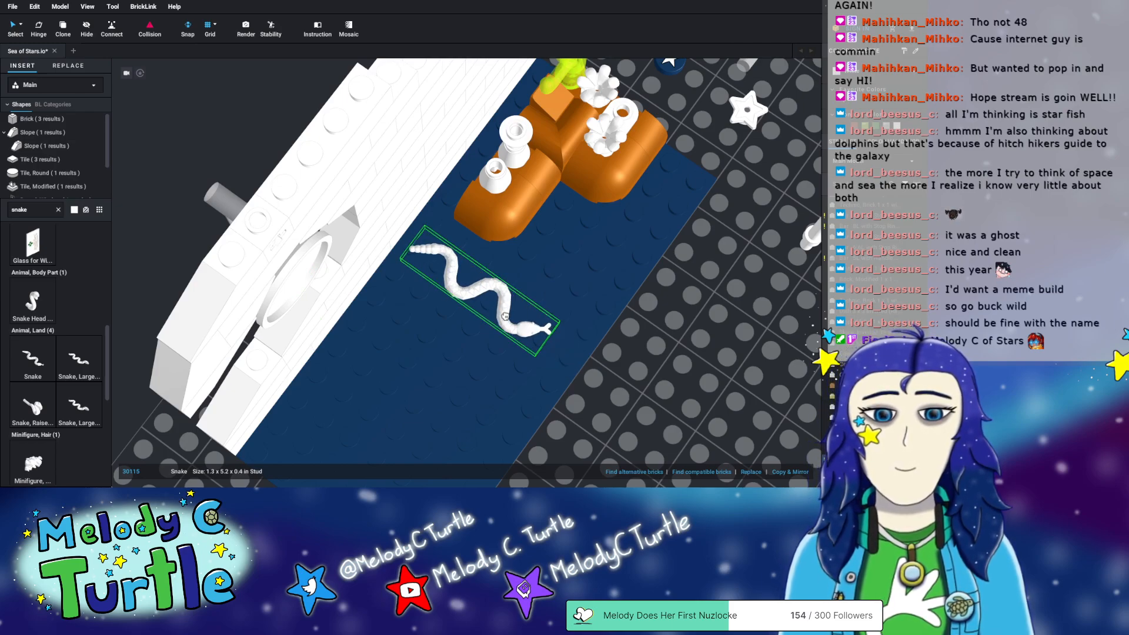
pyautogui.press('Escape')
pyautogui.moveTo(503, 313); pyautogui.dragTo(473, 315, button='right')
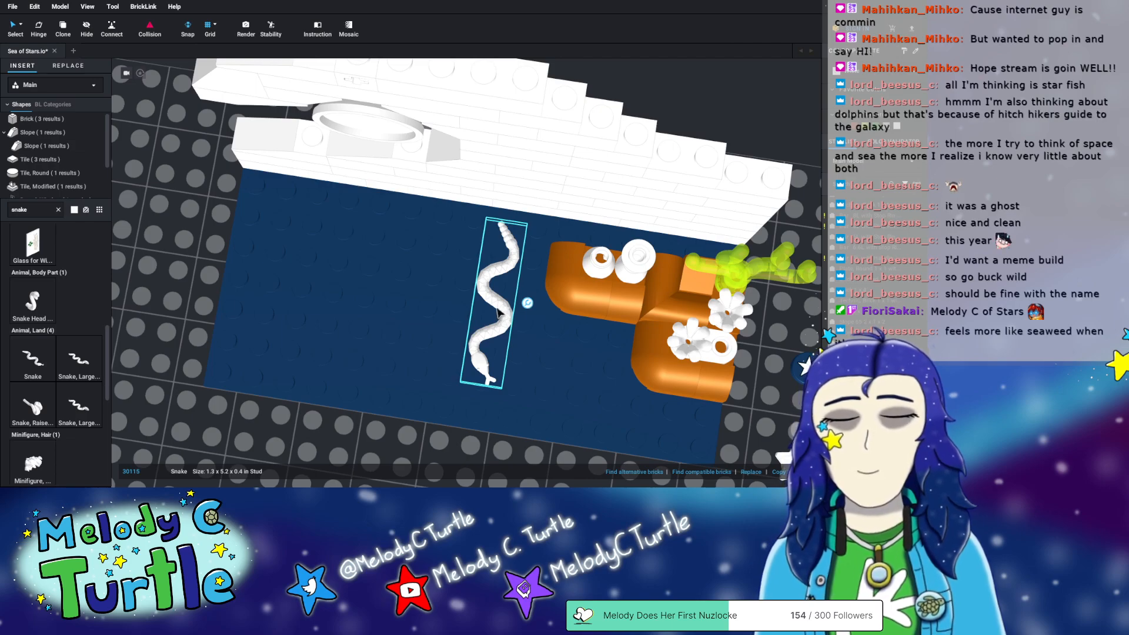
pyautogui.click(499, 312)
pyautogui.press('Delete')
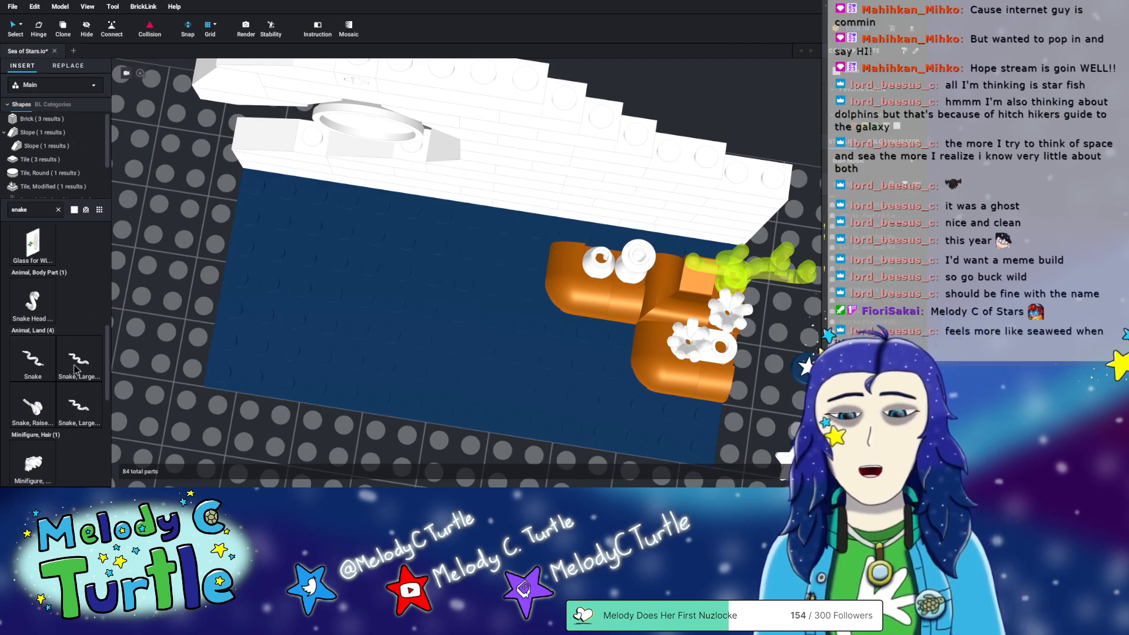
# - Try the Snake Head part from the snake results on the dark blue base, and delete it again
pyautogui.scroll(-3, 79, 391)
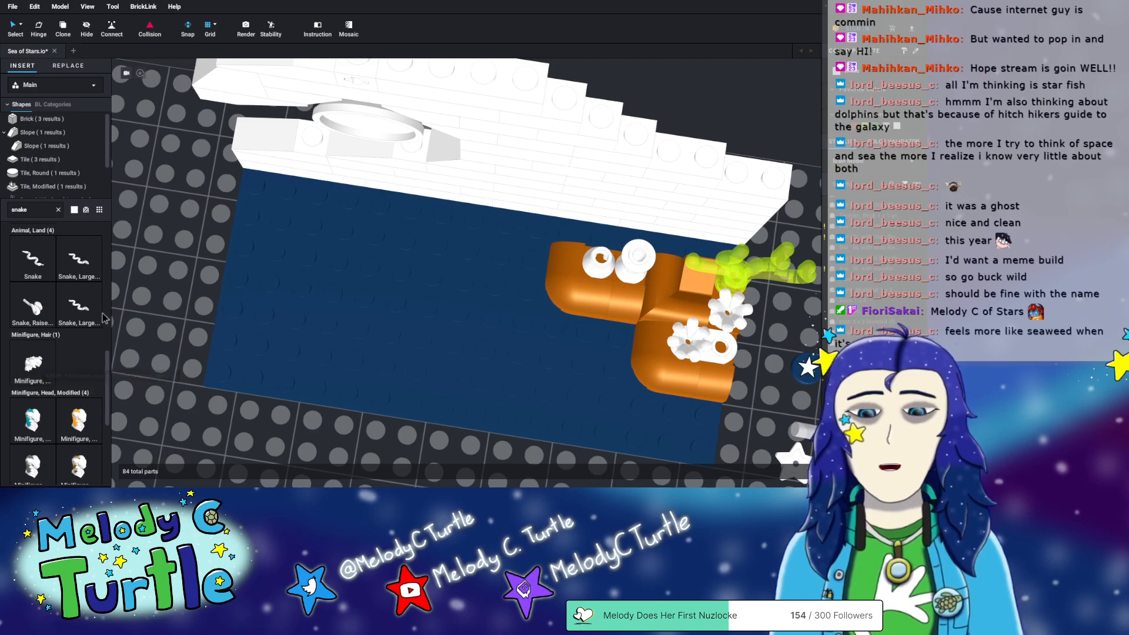
pyautogui.scroll(3, 47, 359)
pyautogui.scroll(3, 51, 357)
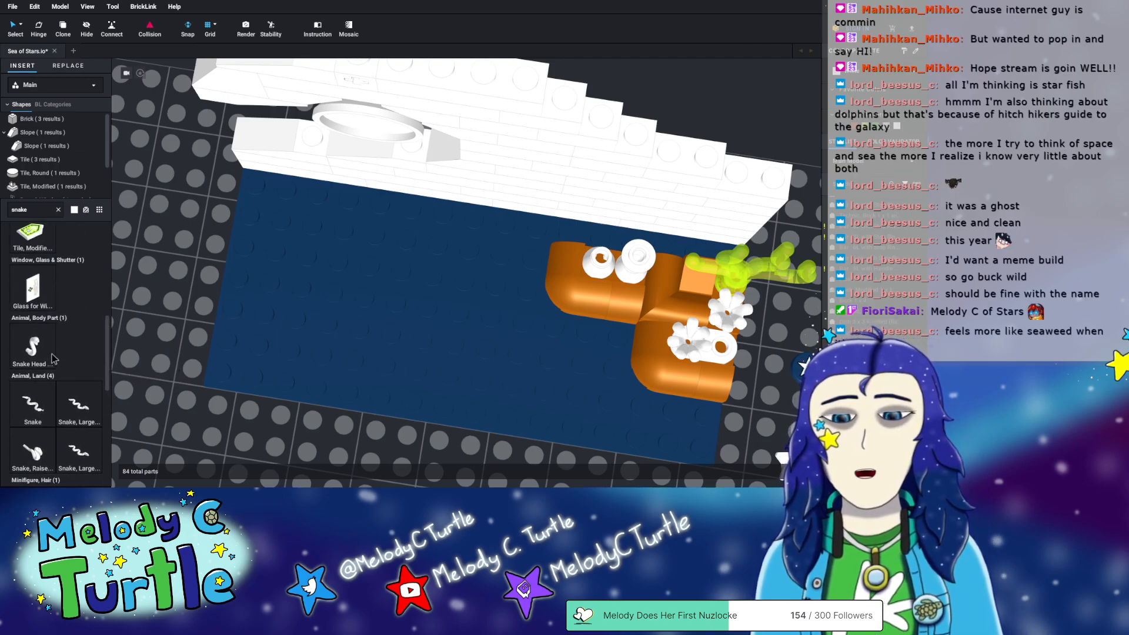
pyautogui.moveTo(32, 379); pyautogui.dragTo(463, 255)
pyautogui.press('Delete')
pyautogui.moveTo(375, 348)
pyautogui.mouseDown(button='right')
pyautogui.moveTo(385, 312)
pyautogui.moveTo(392, 336)
pyautogui.mouseUp(button='right')
pyautogui.moveTo(479, 380); pyautogui.dragTo(448, 322, button='right')
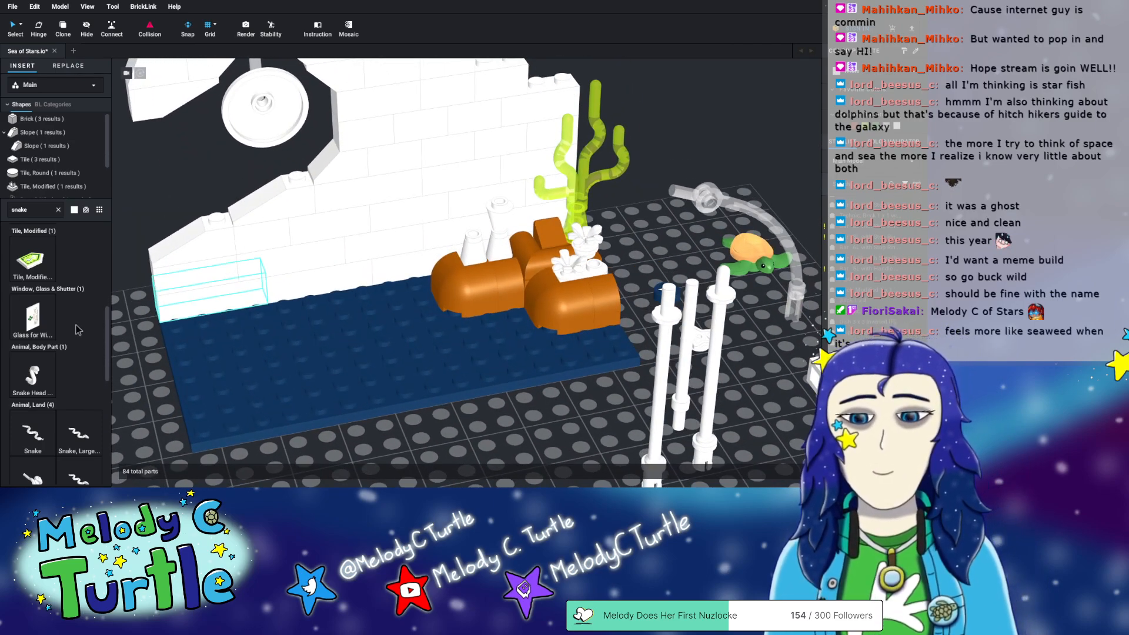
# - Look through the remaining snake parts, and search the part library for "octop"
pyautogui.scroll(-10, 41, 310)
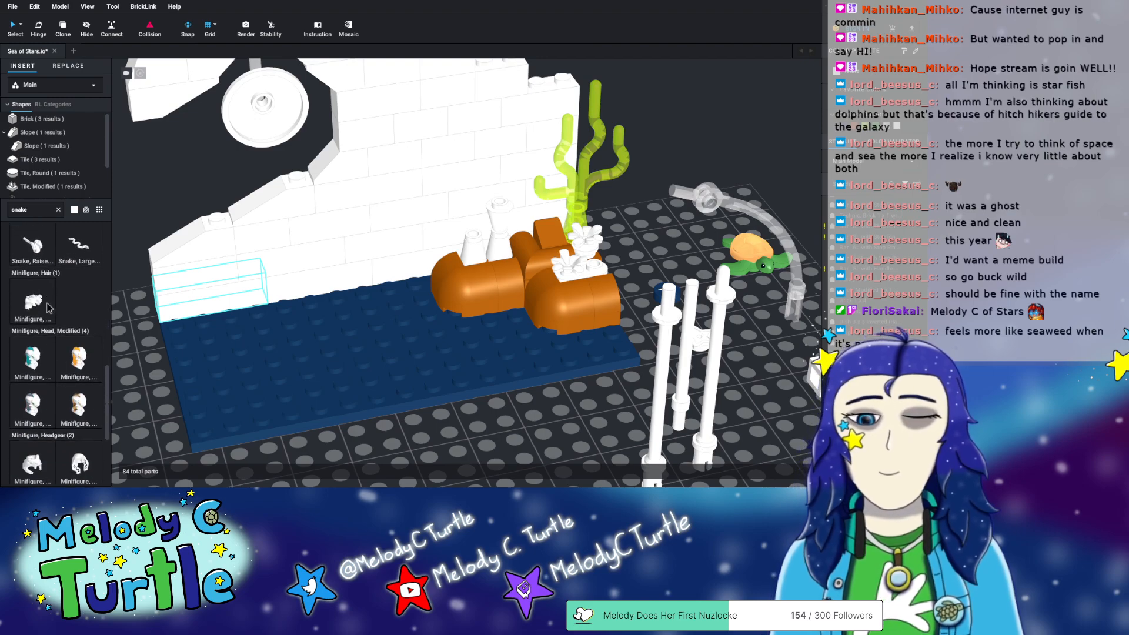
pyautogui.scroll(-1, 49, 308)
pyautogui.scroll(6, 49, 308)
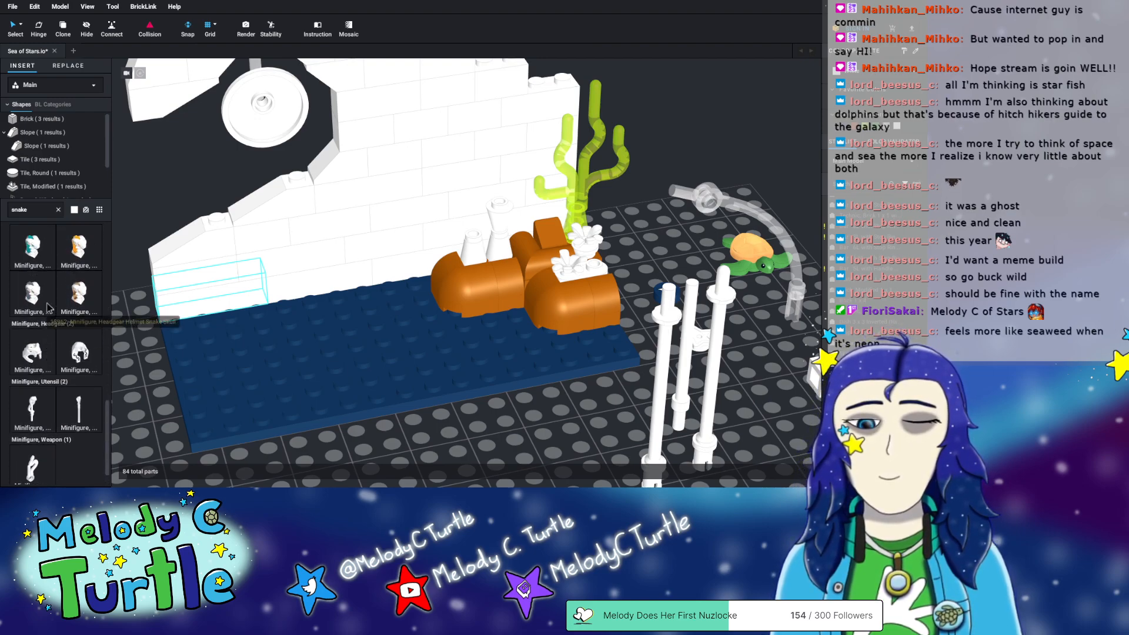
pyautogui.scroll(8, 48, 308)
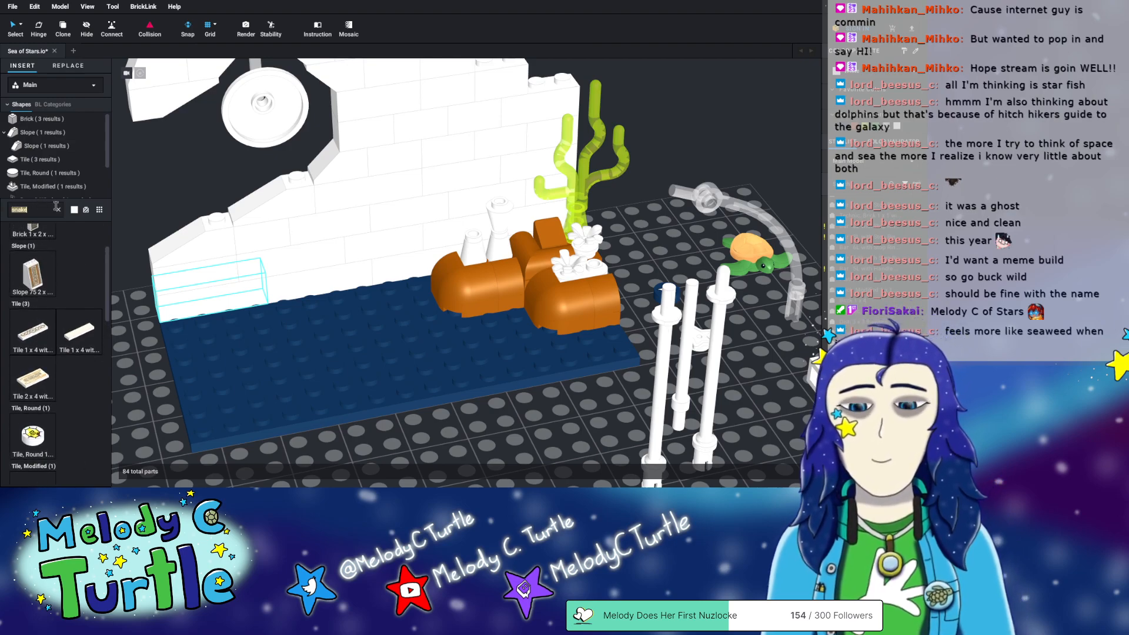
pyautogui.write('octo')
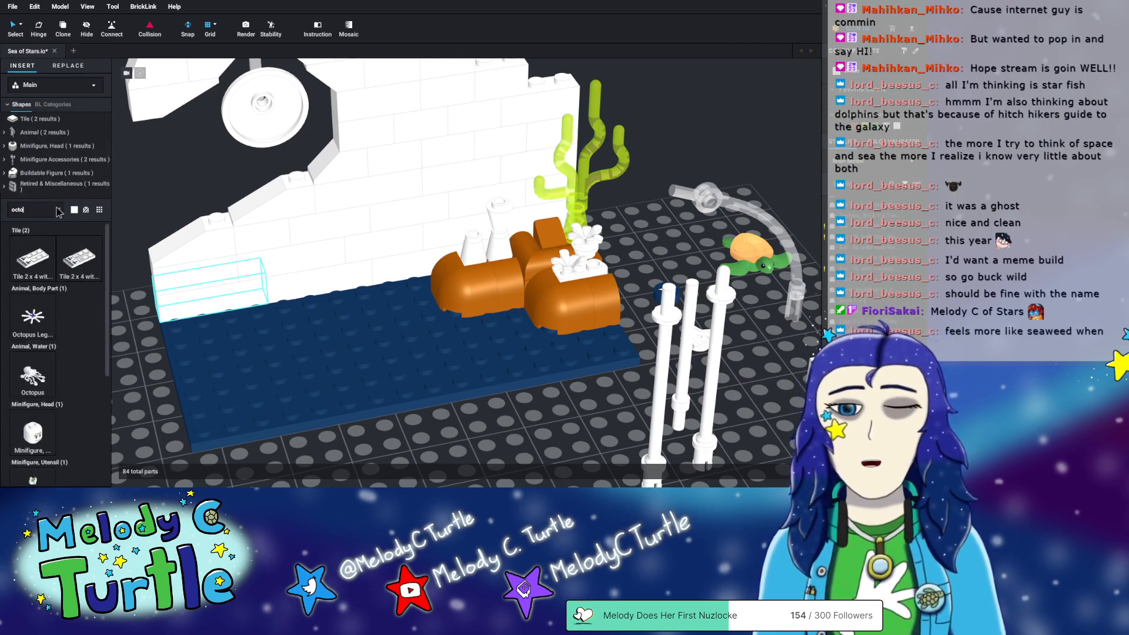
pyautogui.write('p')
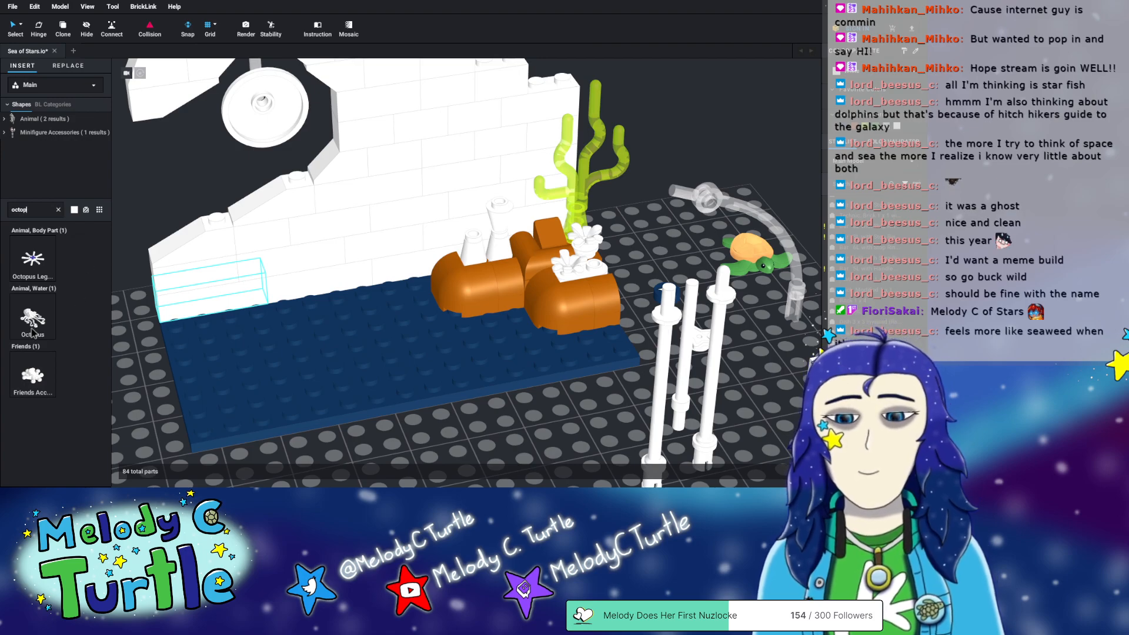
# - Place the Octopus part on the baseplate in front of the dark blue base
pyautogui.moveTo(325, 467); pyautogui.dragTo(301, 398, button='middle')
pyautogui.moveTo(23, 315); pyautogui.dragTo(525, 348)
pyautogui.moveTo(525, 348)
pyautogui.mouseDown(button='right')
pyautogui.moveTo(438, 376)
pyautogui.moveTo(523, 351)
pyautogui.mouseUp(button='right')
pyautogui.scroll(-3, 523, 351)
pyautogui.moveTo(456, 300)
pyautogui.mouseDown(button='right')
pyautogui.moveTo(470, 310)
pyautogui.moveTo(446, 281)
pyautogui.moveTo(465, 289)
pyautogui.mouseUp(button='right')
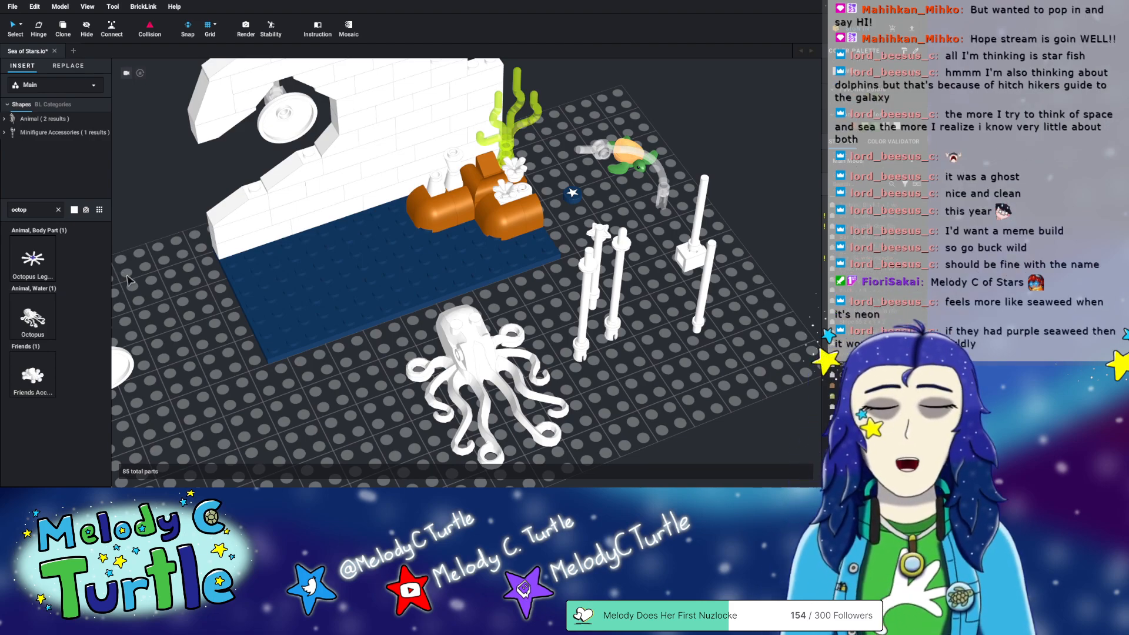
pyautogui.moveTo(298, 272); pyautogui.dragTo(265, 273, button='right')
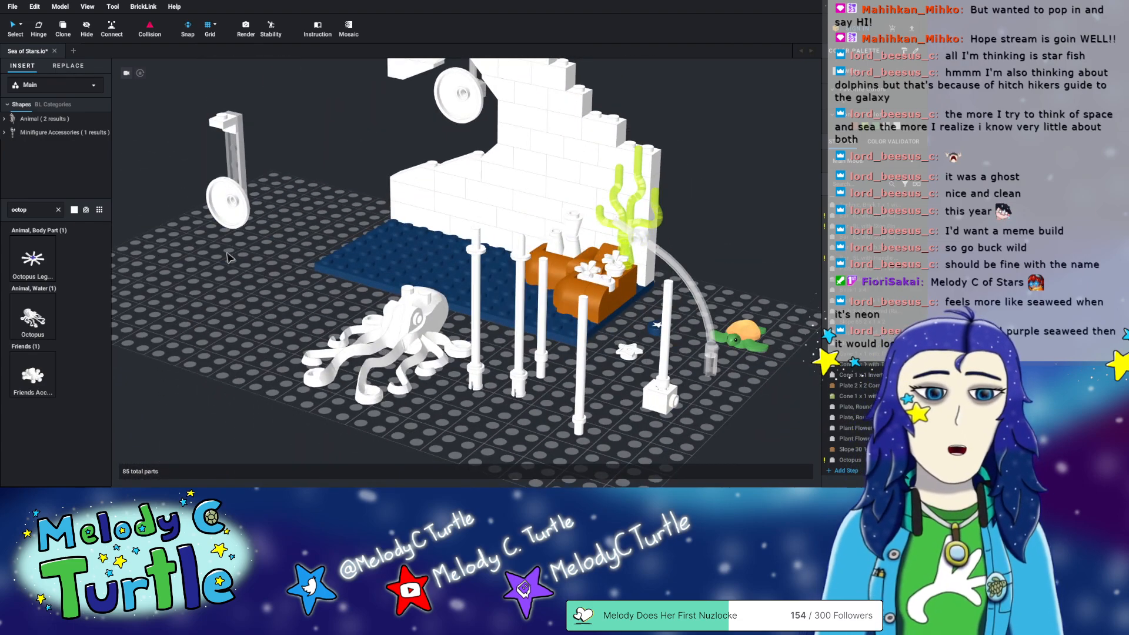
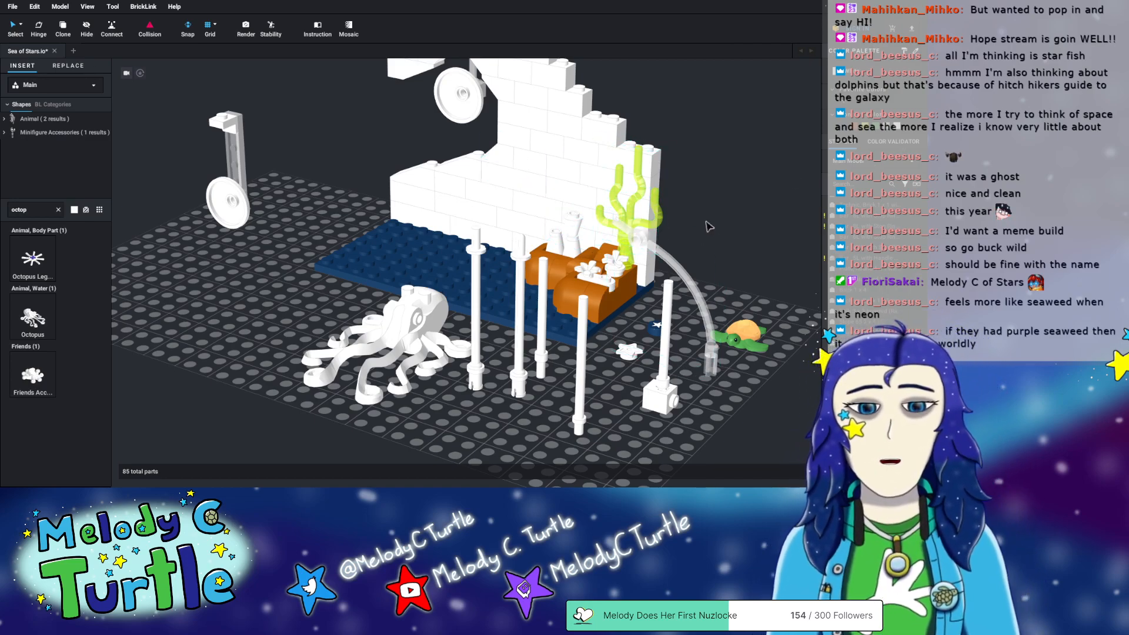
pyautogui.moveTo(783, 223)
pyautogui.mouseDown(button='right')
pyautogui.moveTo(790, 230)
pyautogui.moveTo(796, 209)
pyautogui.moveTo(795, 232)
pyautogui.mouseUp(button='right')
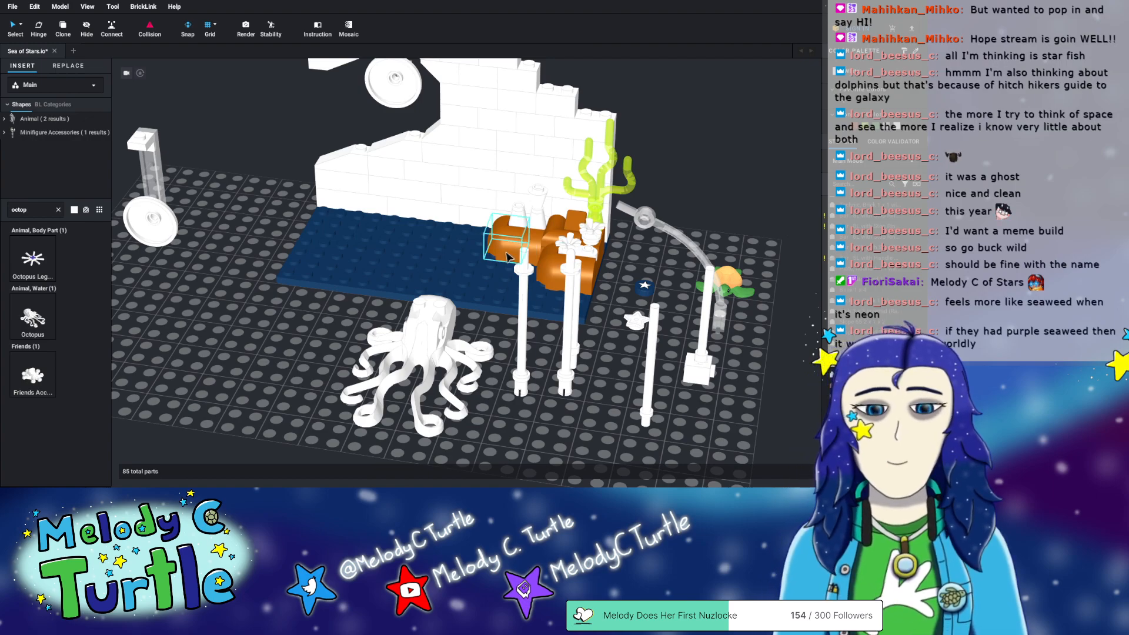
pyautogui.moveTo(462, 242); pyautogui.dragTo(465, 259, button='right')
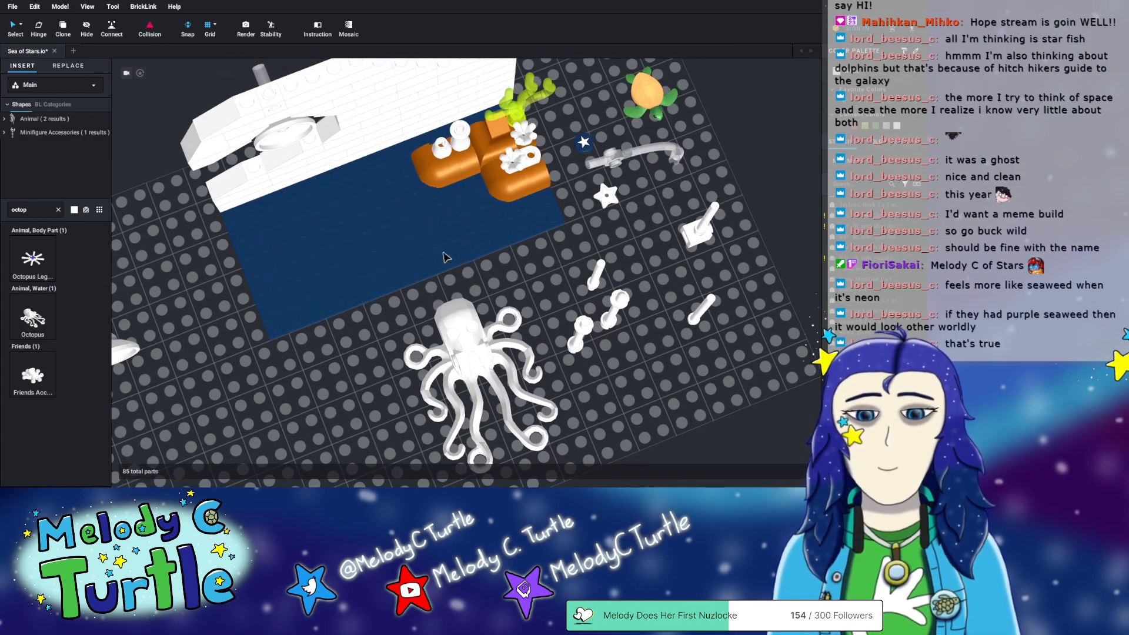
pyautogui.click(96, 86)
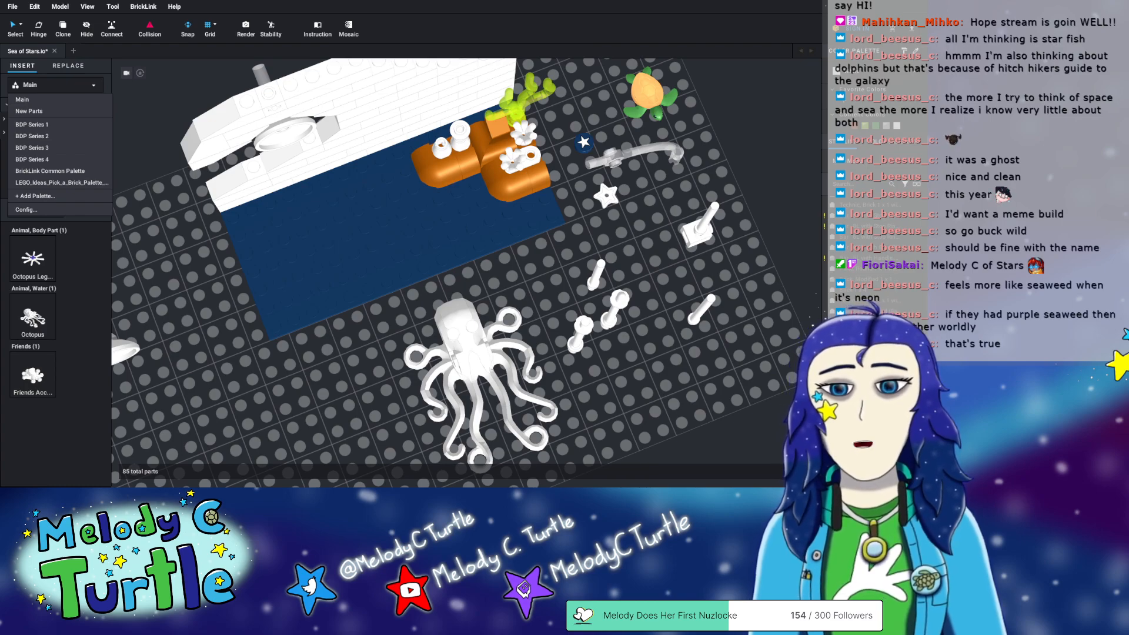
pyautogui.click(75, 99)
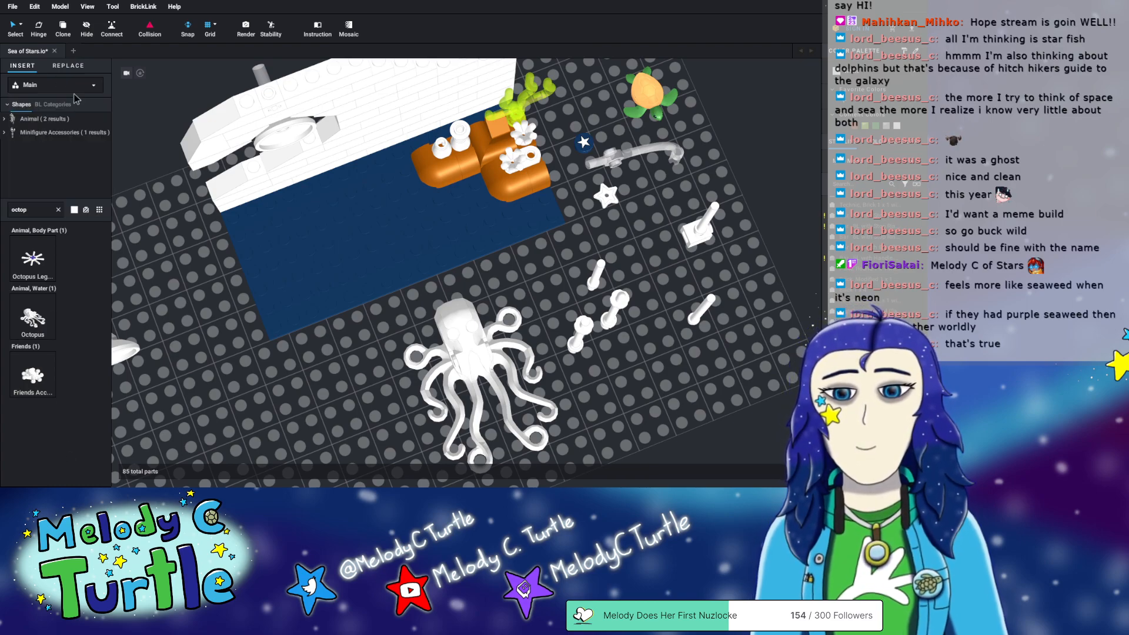
pyautogui.click(43, 88)
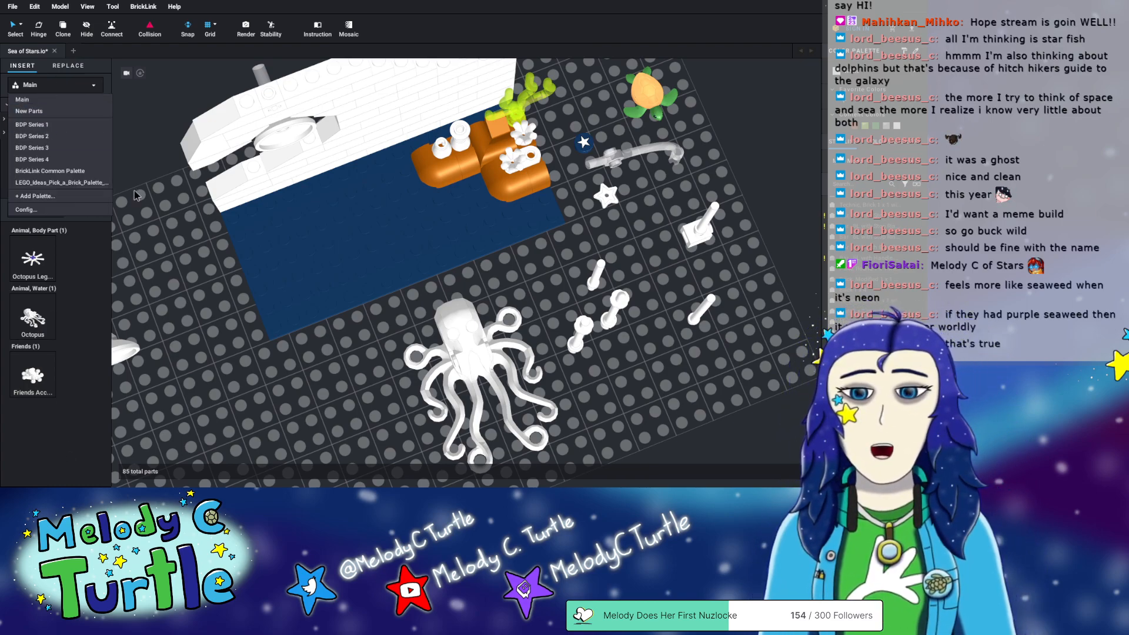
pyautogui.click(80, 86)
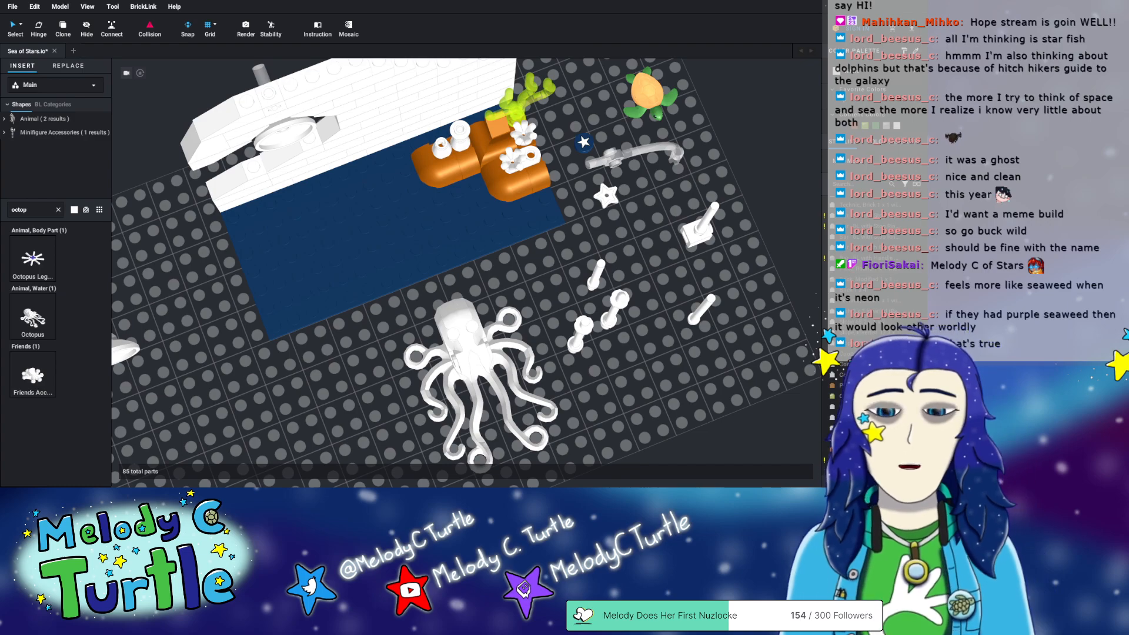
# - Search the part library for "trunk" and place both Elephant Tail / Trunk parts on the baseplate beside the octopus
pyautogui.click(58, 209)
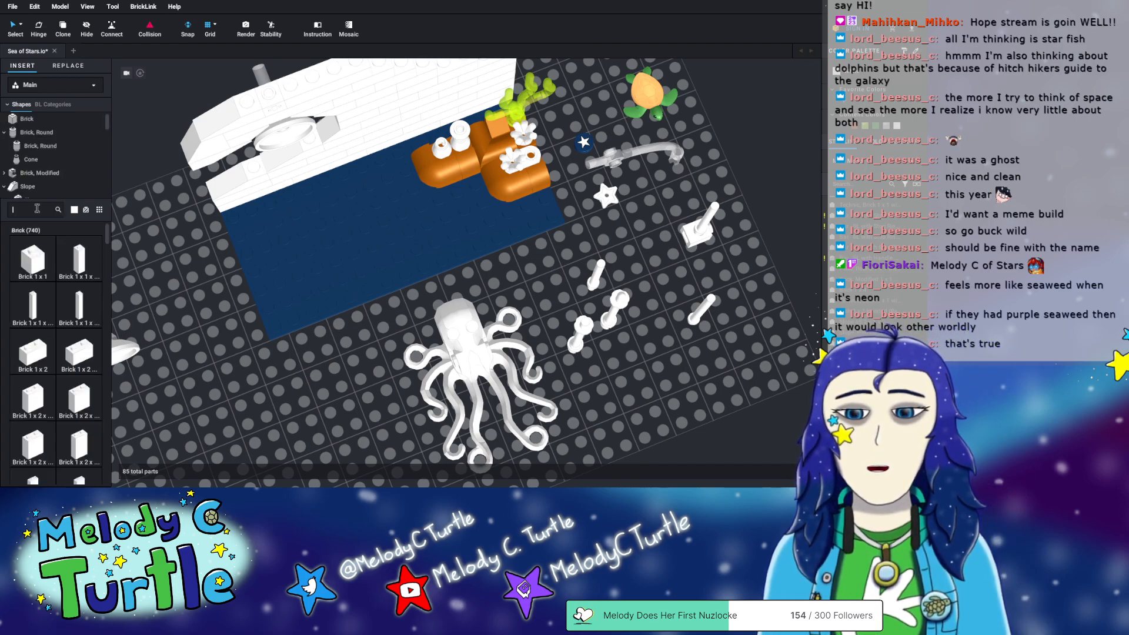
pyautogui.write('trunk')
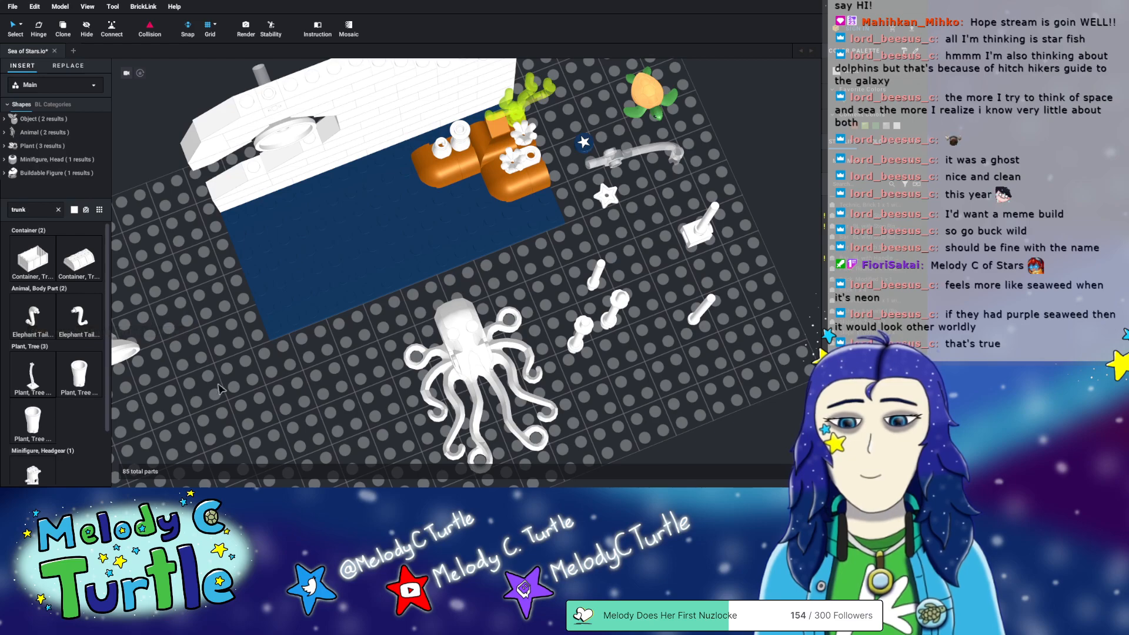
pyautogui.moveTo(205, 415); pyautogui.dragTo(232, 355, button='middle')
pyautogui.moveTo(66, 321); pyautogui.dragTo(275, 350)
pyautogui.moveTo(87, 320); pyautogui.dragTo(308, 347)
# - Delete the Elephant Tail / Trunk part with the long straight tip
pyautogui.moveTo(341, 430); pyautogui.dragTo(372, 397, button='right')
pyautogui.click(460, 385)
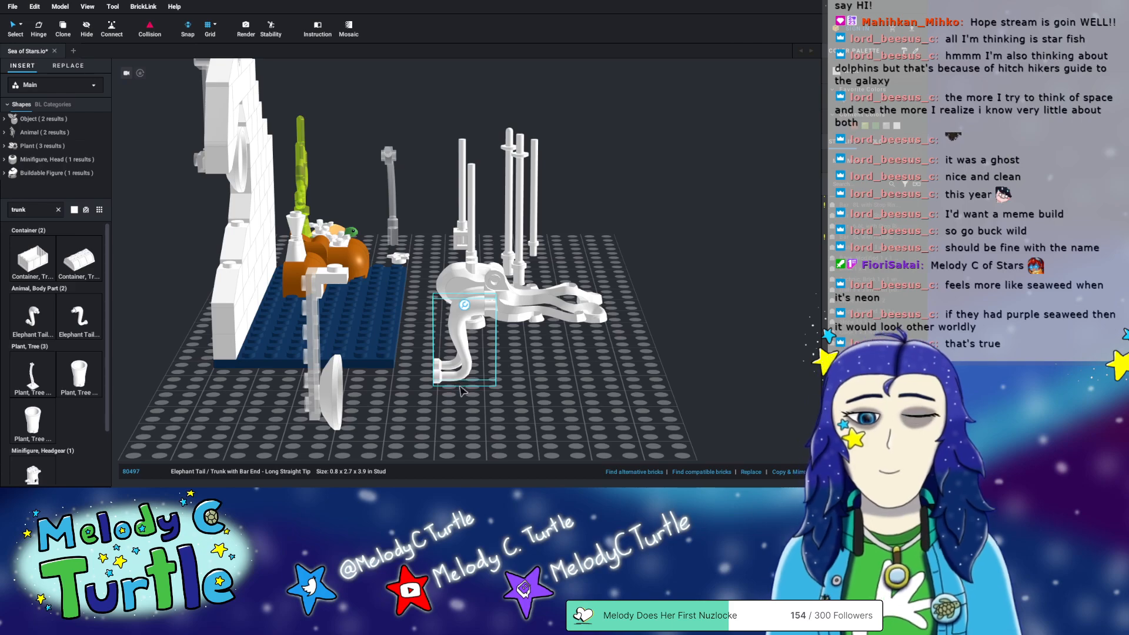
pyautogui.press('Delete')
# - Rotate the trunk with the short curved tip so it lies flat, and place it on the baseplate between the octopus and the blue base
pyautogui.moveTo(460, 388); pyautogui.dragTo(481, 438, button='right')
pyautogui.moveTo(310, 382); pyautogui.dragTo(352, 359)
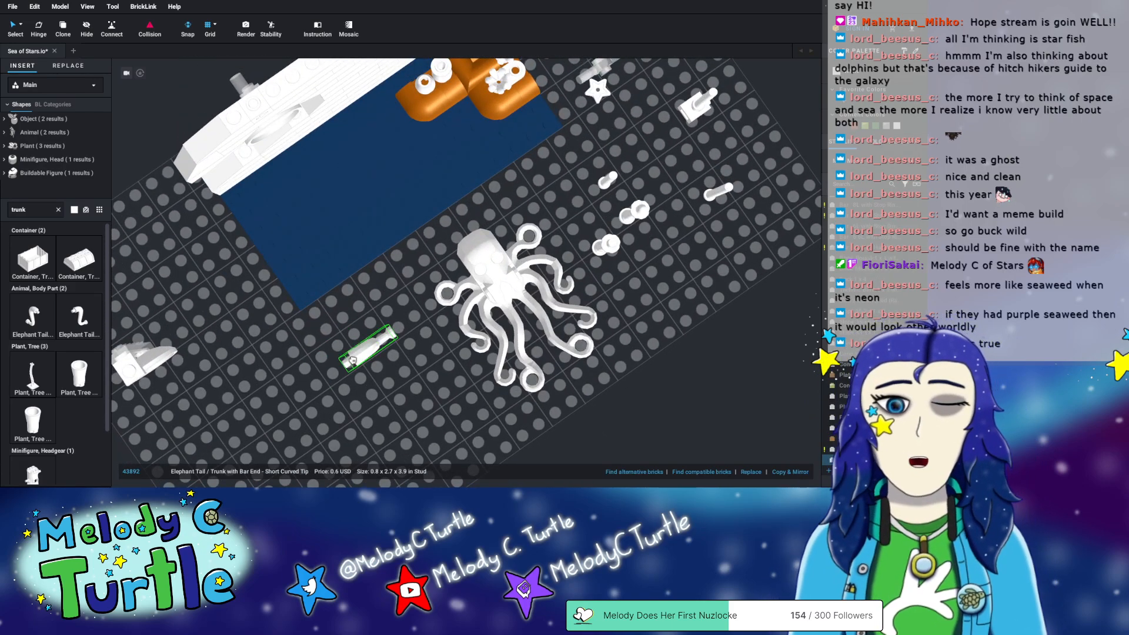
pyautogui.press('Right')
pyautogui.press('Right')
pyautogui.press('Right')
pyautogui.press('Up')
pyautogui.press('Right')
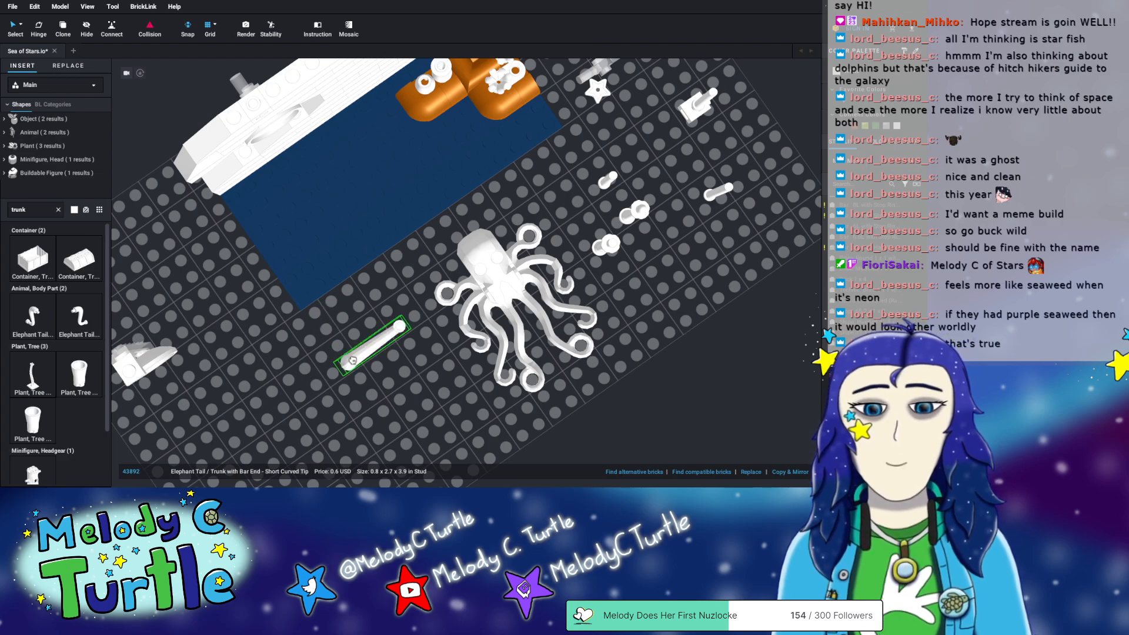
pyautogui.press('Down')
pyautogui.moveTo(353, 360); pyautogui.dragTo(350, 335)
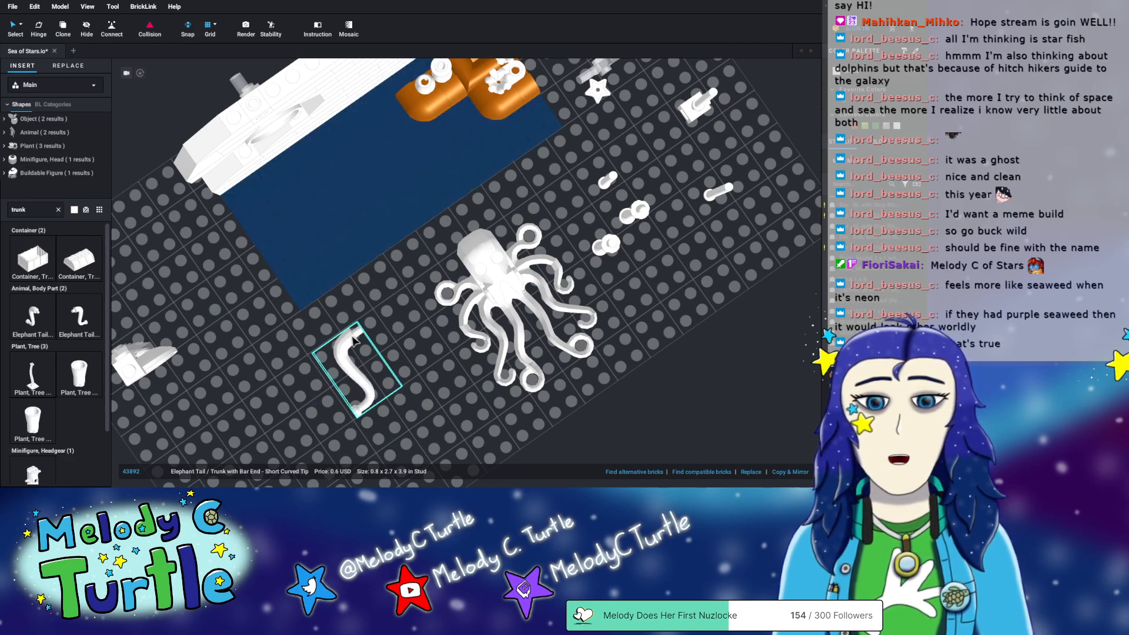
# - Copy the 1 x 1 headlight brick from behind the wall, and mount the trunk with it beside the orange rock at the wall
pyautogui.moveTo(415, 215)
pyautogui.mouseDown(button='right')
pyautogui.moveTo(434, 182)
pyautogui.moveTo(427, 204)
pyautogui.mouseUp(button='right')
pyautogui.click(26, 212)
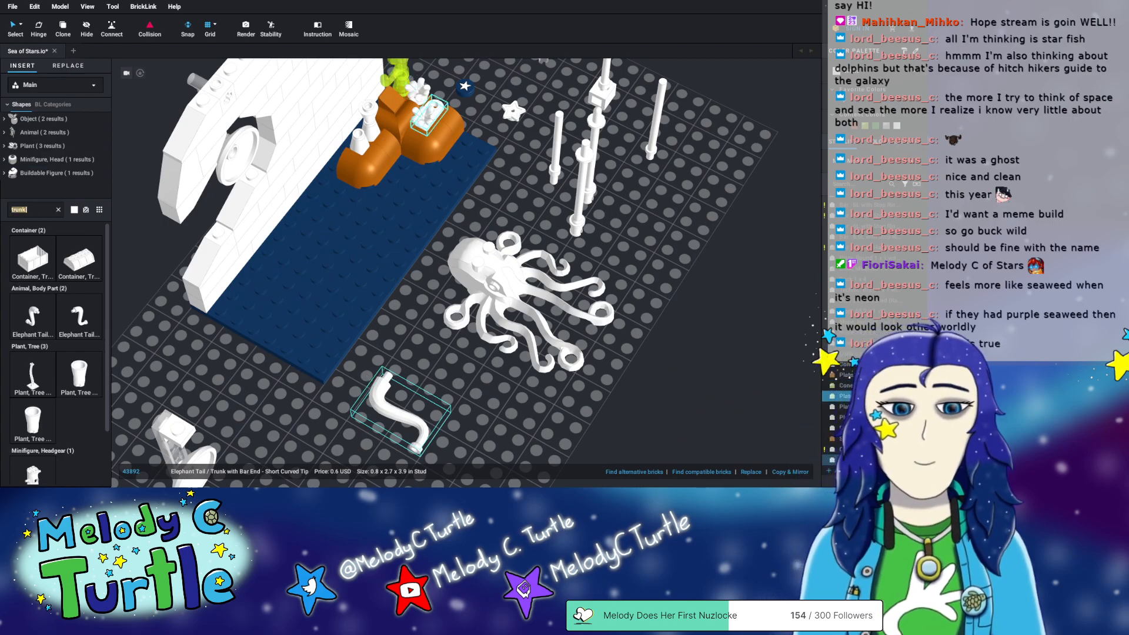
pyautogui.moveTo(130, 203); pyautogui.dragTo(297, 259, button='right')
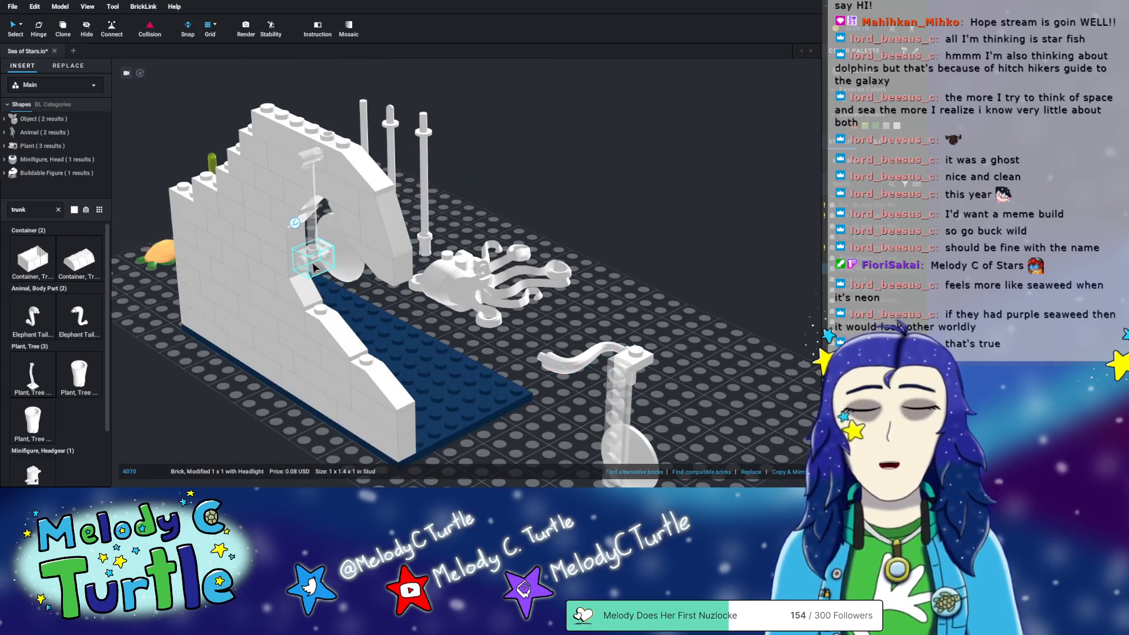
pyautogui.moveTo(621, 321); pyautogui.dragTo(316, 329, button='right')
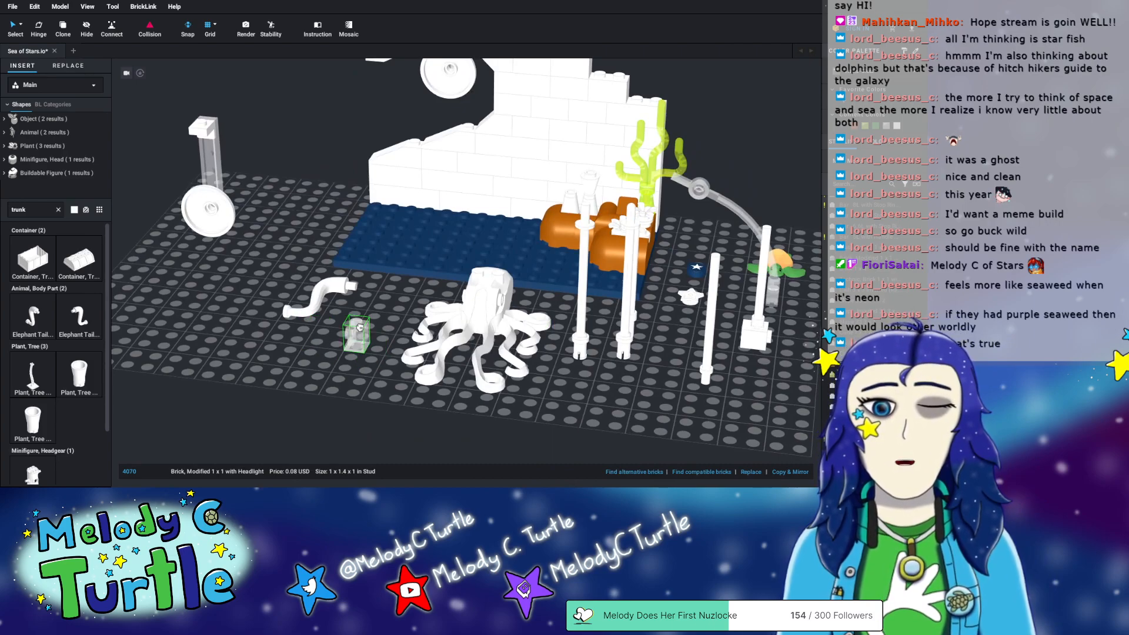
pyautogui.moveTo(370, 313)
pyautogui.mouseDown(button='right')
pyautogui.moveTo(406, 347)
pyautogui.moveTo(372, 312)
pyautogui.mouseUp(button='right')
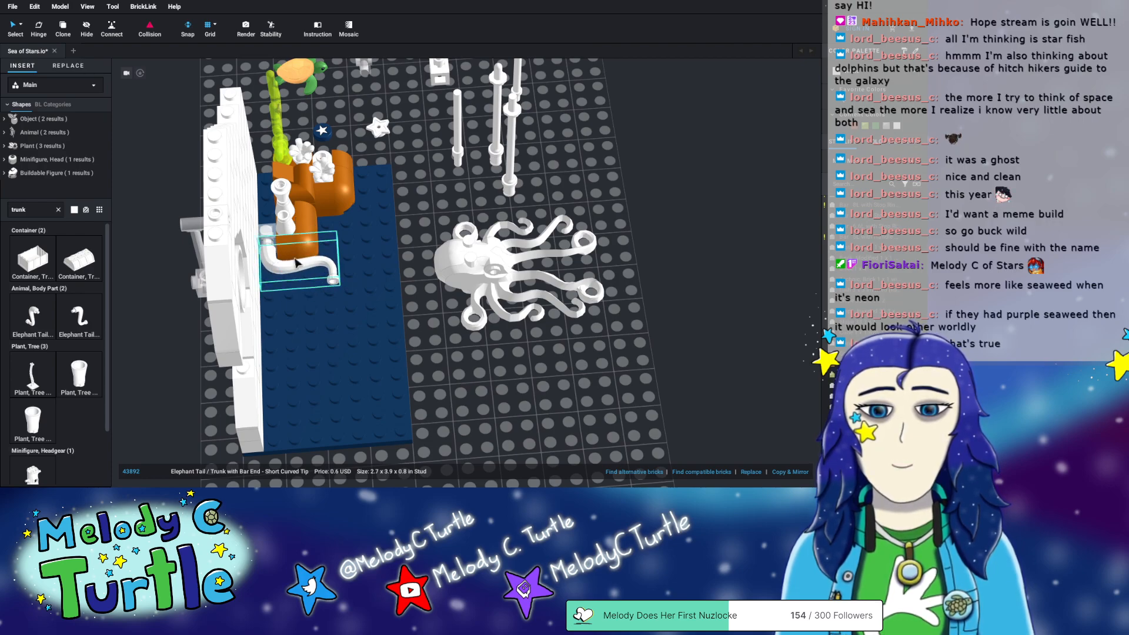
pyautogui.click(285, 265)
pyautogui.moveTo(284, 265); pyautogui.dragTo(663, 250, button='right')
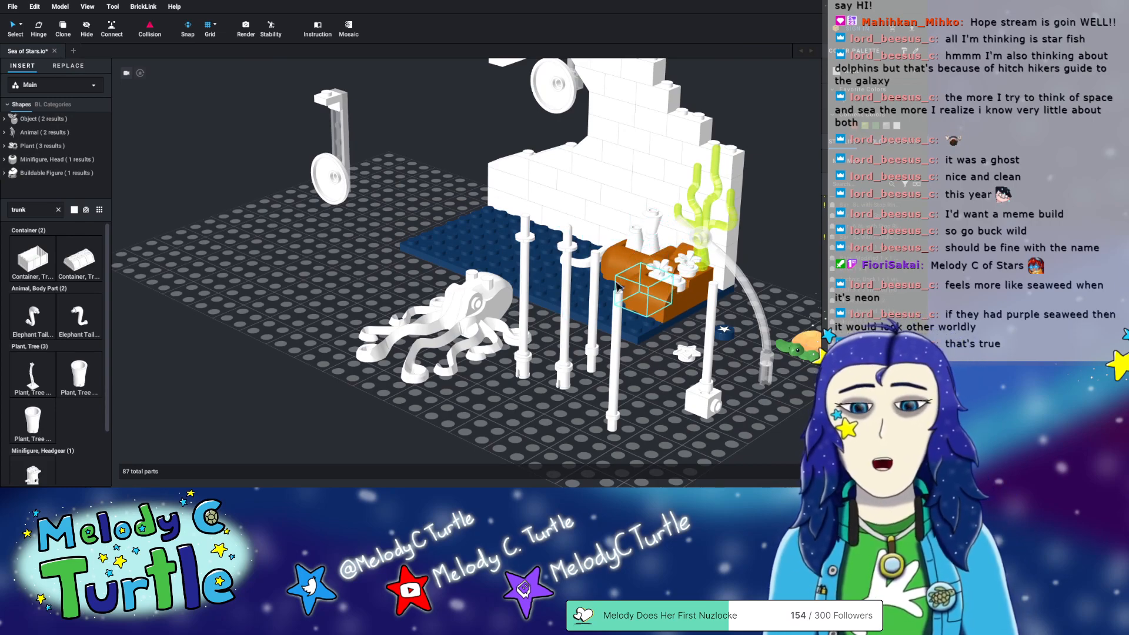
# - Examine the trunk's placement beside the orange rock from the front, the side and above
pyautogui.moveTo(259, 217); pyautogui.dragTo(471, 170, button='right')
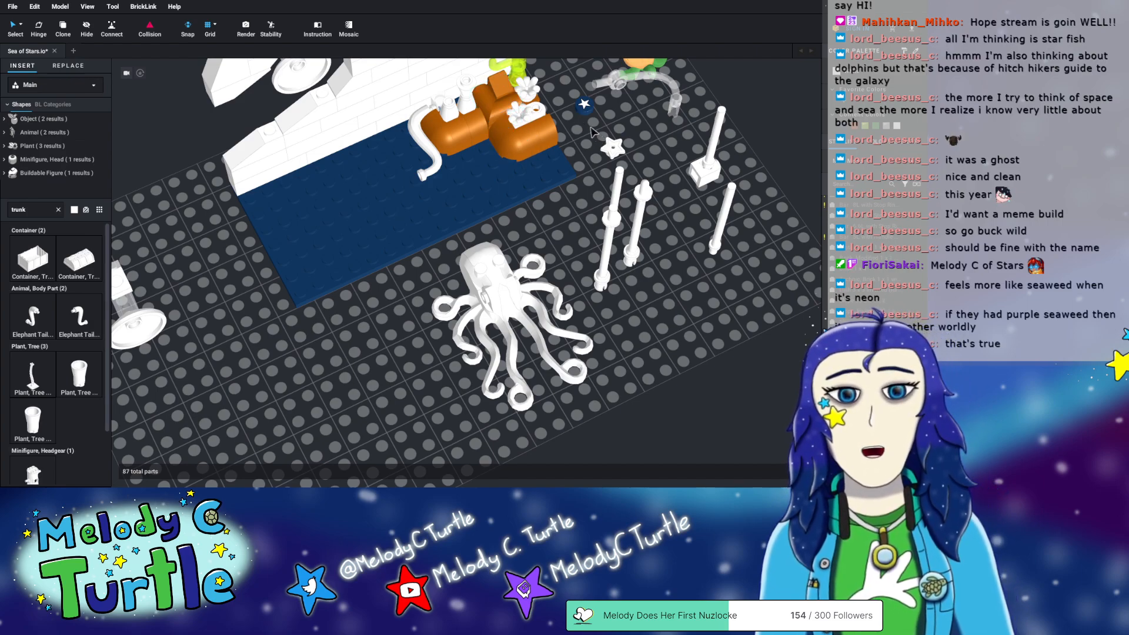
pyautogui.moveTo(590, 139); pyautogui.dragTo(589, 190, button='right')
pyautogui.moveTo(710, 426)
pyautogui.mouseDown(button='right')
pyautogui.moveTo(676, 385)
pyautogui.moveTo(707, 431)
pyautogui.mouseUp(button='right')
pyautogui.moveTo(686, 450); pyautogui.dragTo(649, 416, button='middle')
pyautogui.moveTo(649, 416)
pyautogui.mouseDown(button='right')
pyautogui.moveTo(626, 457)
pyautogui.moveTo(649, 421)
pyautogui.mouseUp(button='right')
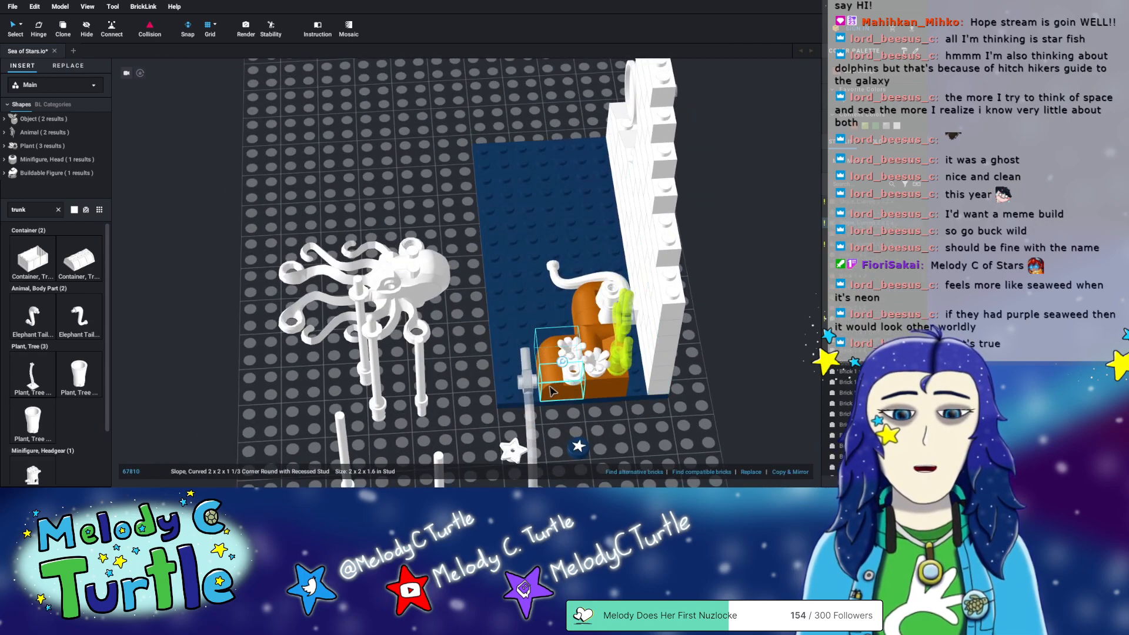
pyautogui.moveTo(628, 422); pyautogui.dragTo(669, 444, button='right')
pyautogui.moveTo(676, 386); pyautogui.dragTo(625, 349, button='middle')
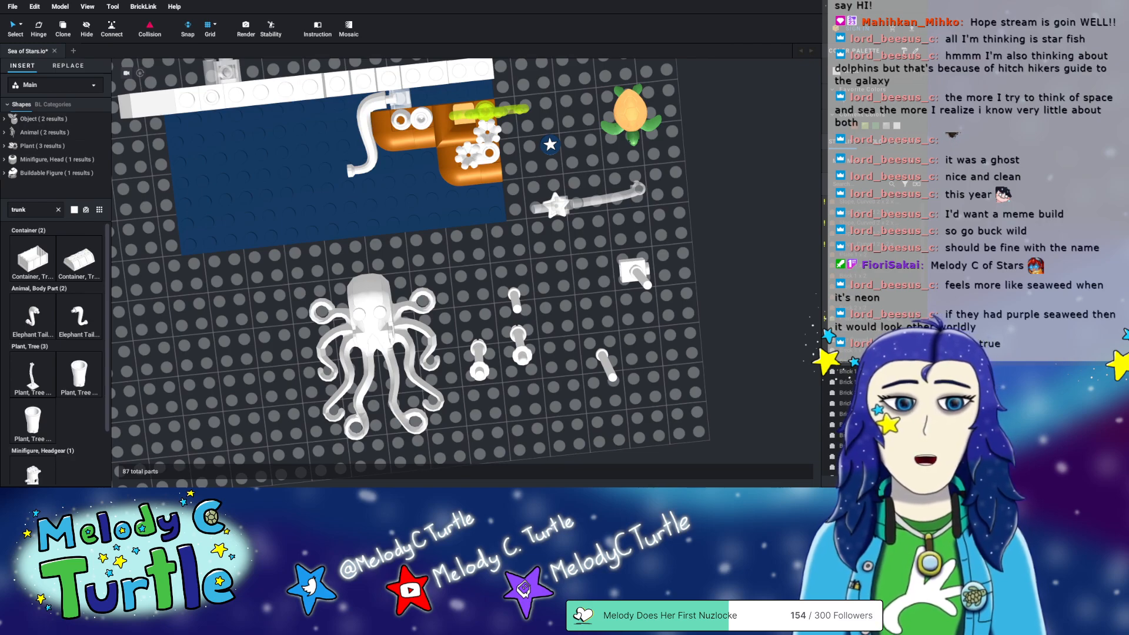
# - Move the front orange rock section with its flowers and branching coral off the dark blue base, onto the baseplate near the turtle
pyautogui.moveTo(517, 96); pyautogui.dragTo(509, 244)
pyautogui.moveTo(545, 169); pyautogui.dragTo(566, 233, button='right')
pyautogui.moveTo(566, 234); pyautogui.dragTo(689, 237)
pyautogui.click(754, 284)
pyautogui.moveTo(755, 284); pyautogui.dragTo(777, 293, button='right')
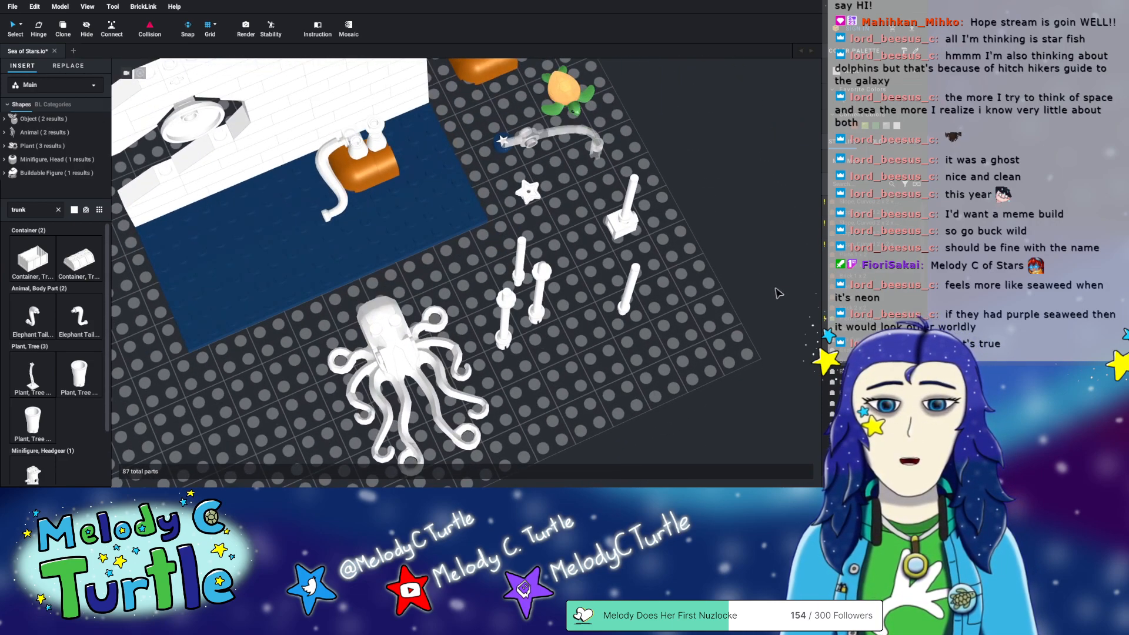
# - Copy the trunk with its headlight brick, place the turned copy on the other side of the remaining orange rock, and select its trunk for hinging
pyautogui.click(349, 135)
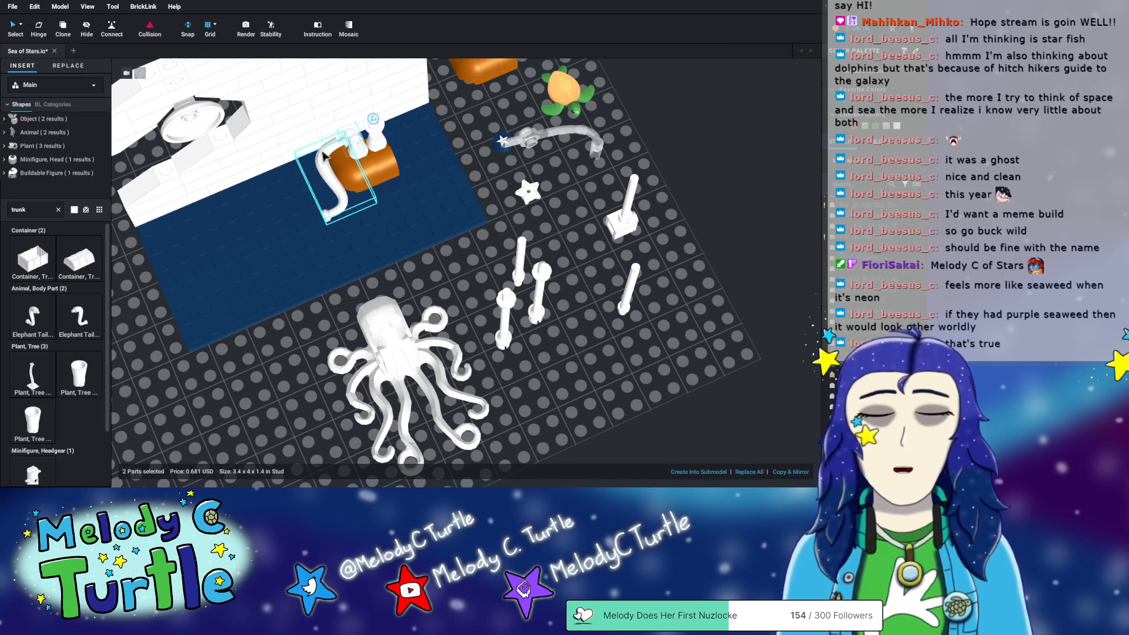
pyautogui.moveTo(369, 190); pyautogui.dragTo(407, 154)
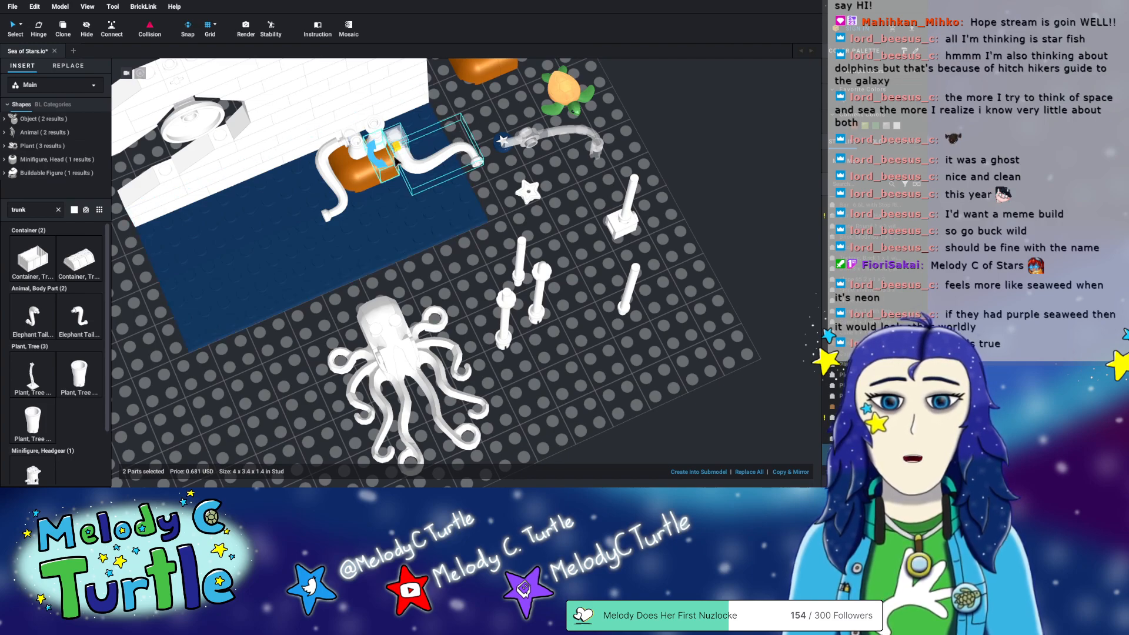
pyautogui.click(466, 148)
pyautogui.click(461, 133)
pyautogui.moveTo(418, 141); pyautogui.dragTo(453, 180)
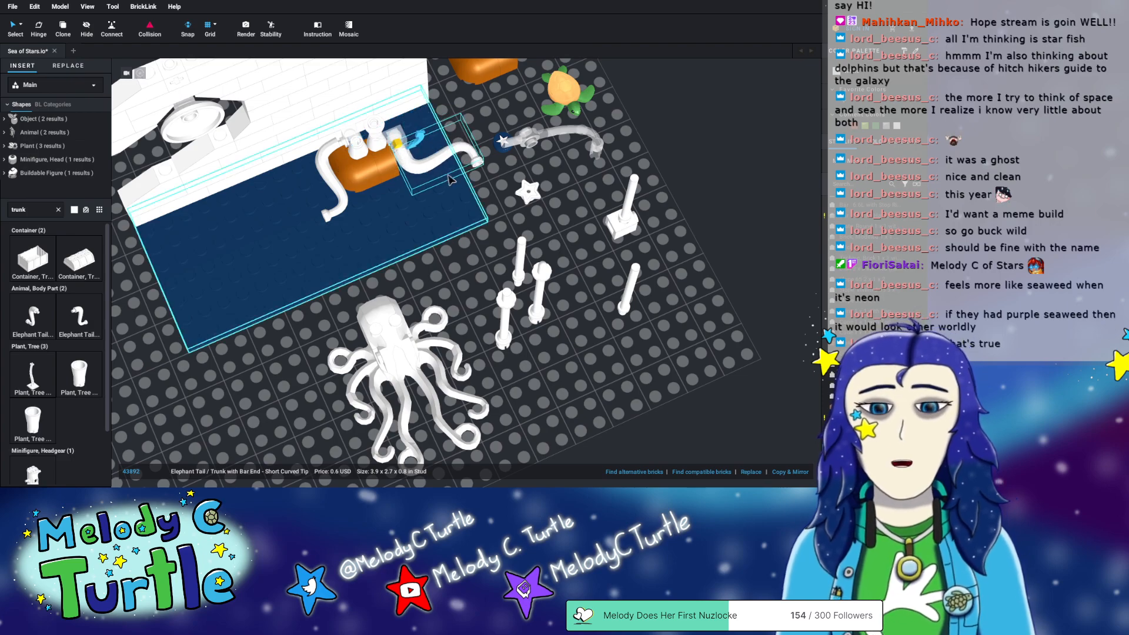
# - Swing the copied trunk on its hinge and shift it with its headlight brick against the side of the orange rock
pyautogui.scroll(5, 411, 176)
pyautogui.moveTo(373, 169); pyautogui.dragTo(470, 218, button='right')
pyautogui.scroll(3, 488, 234)
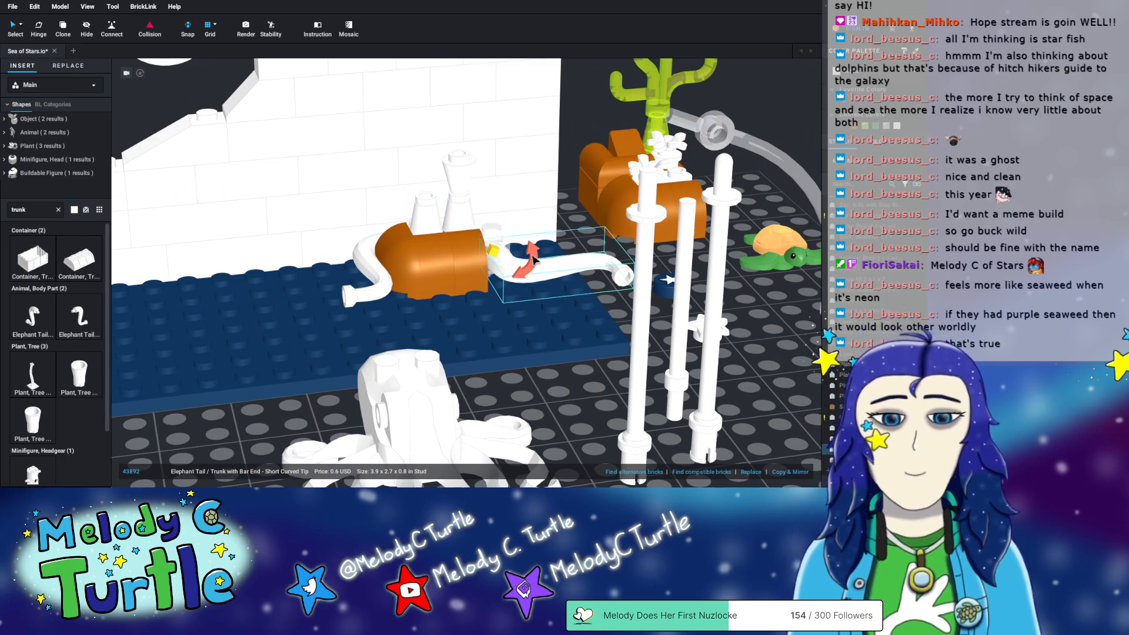
pyautogui.moveTo(532, 259); pyautogui.dragTo(512, 435)
pyautogui.moveTo(521, 348); pyautogui.dragTo(440, 483, button='right')
pyautogui.moveTo(652, 260); pyautogui.dragTo(693, 199)
pyautogui.keyDown('ctrl'); pyautogui.click(696, 203); pyautogui.keyUp('ctrl')
pyautogui.moveTo(696, 204)
pyautogui.mouseDown()
pyautogui.moveTo(675, 222)
pyautogui.moveTo(688, 201)
pyautogui.mouseUp()
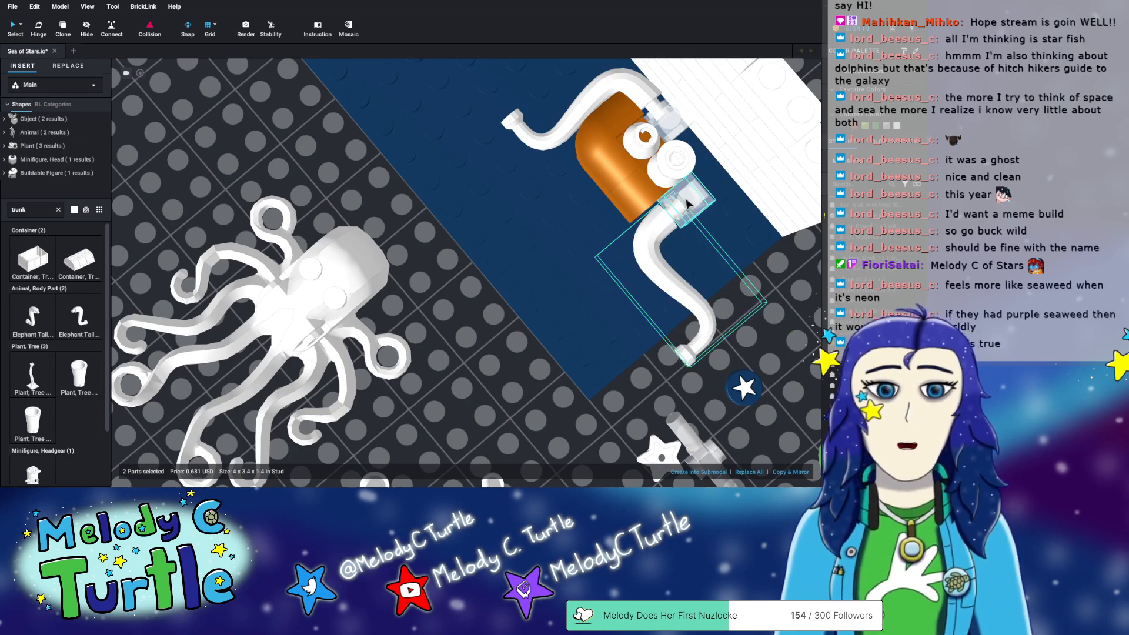
# - Reselect the copied trunk and swing it on its hinge so that it points away from the wall
pyautogui.moveTo(716, 311); pyautogui.dragTo(789, 308, button='right')
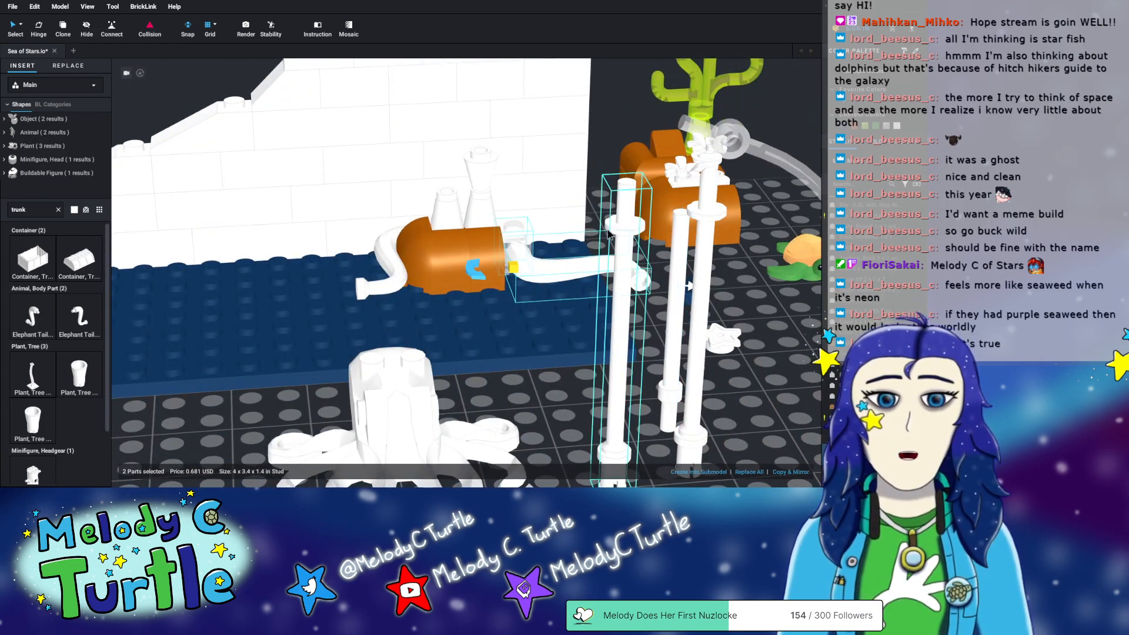
pyautogui.click(759, 286)
pyautogui.click(611, 265)
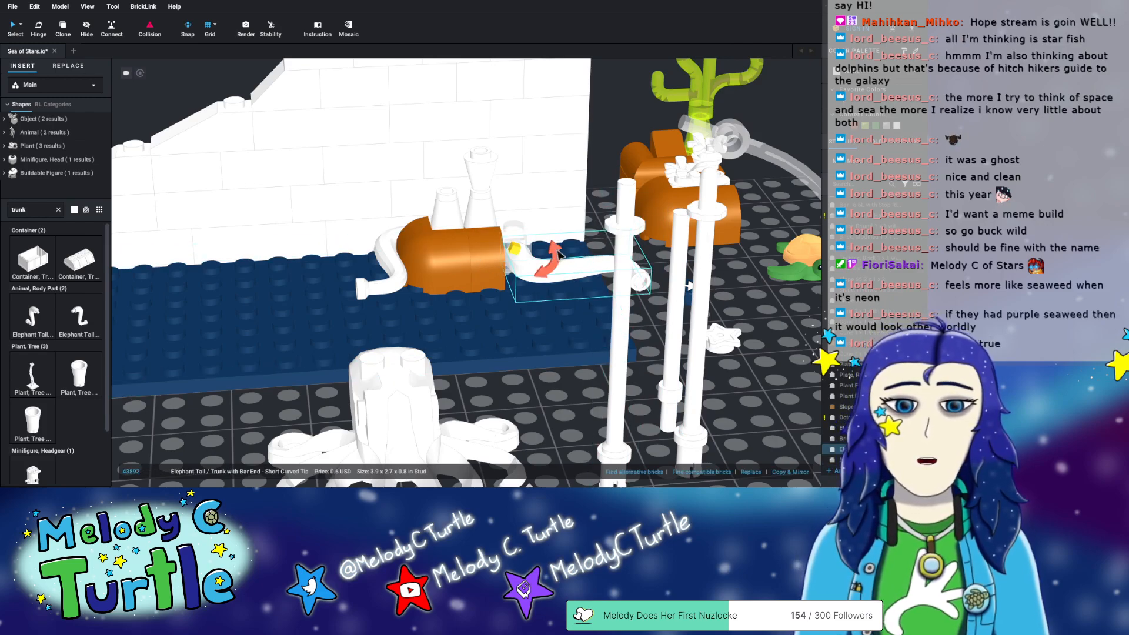
pyautogui.moveTo(556, 258); pyautogui.dragTo(527, 220)
pyautogui.click(772, 298)
pyautogui.moveTo(772, 298); pyautogui.dragTo(690, 327, button='right')
pyautogui.moveTo(712, 389); pyautogui.dragTo(756, 304, button='right')
pyautogui.moveTo(772, 261); pyautogui.dragTo(630, 202, button='right')
# - Move the copied trunk together with its headlight brick one stud farther from the white wall
pyautogui.click(586, 147)
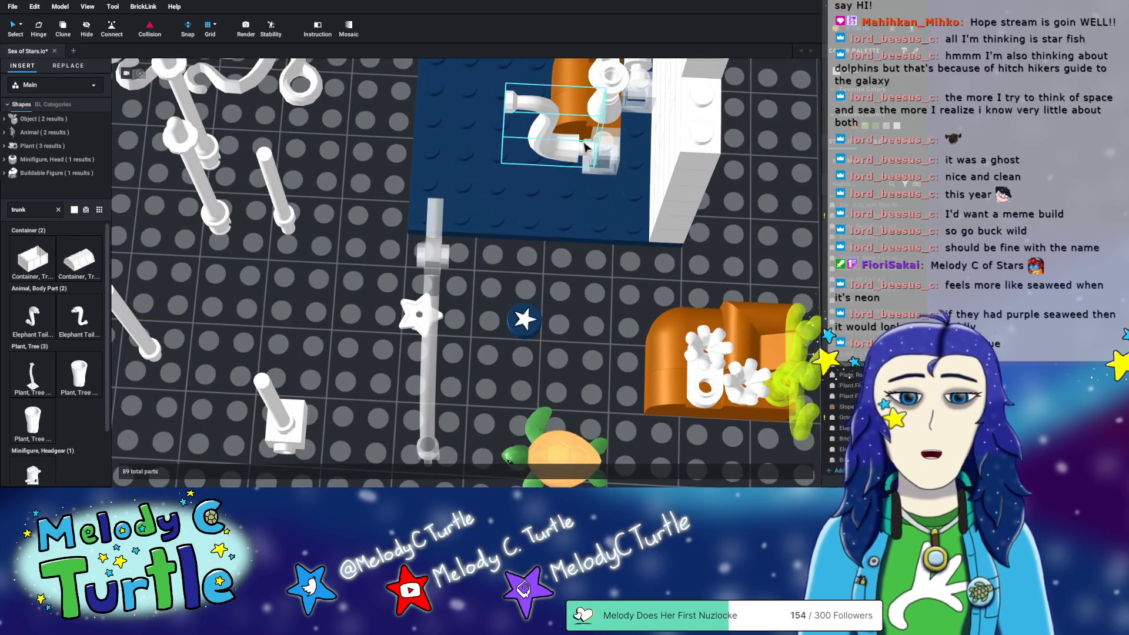
pyautogui.click(601, 169)
pyautogui.keyDown('ctrl'); pyautogui.click(724, 366); pyautogui.keyUp('ctrl')
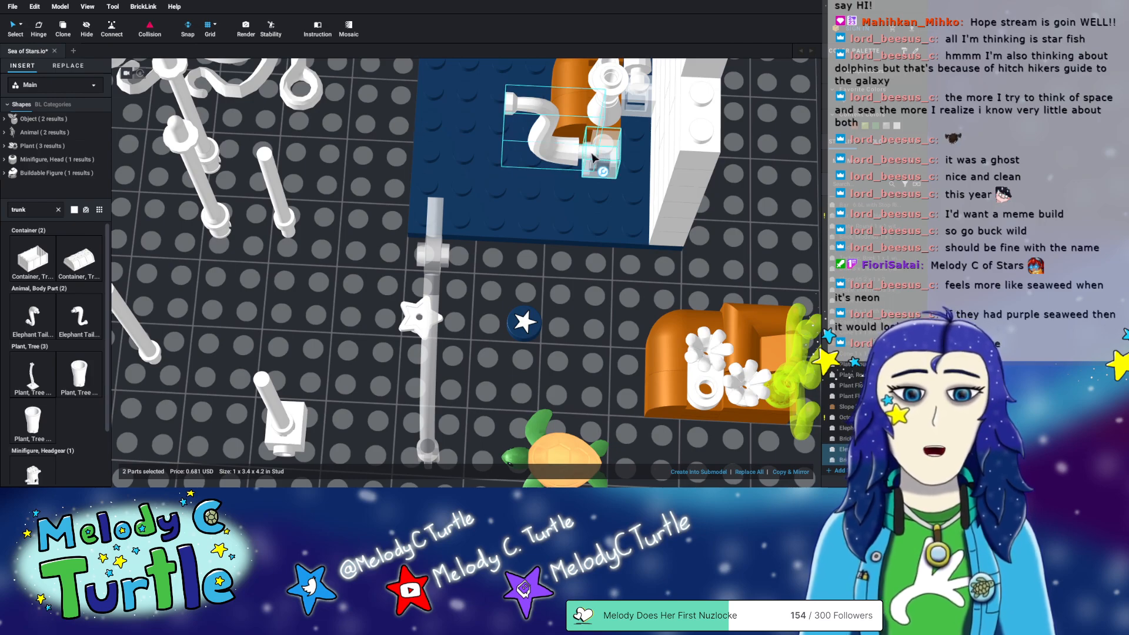
pyautogui.moveTo(598, 161); pyautogui.dragTo(563, 159)
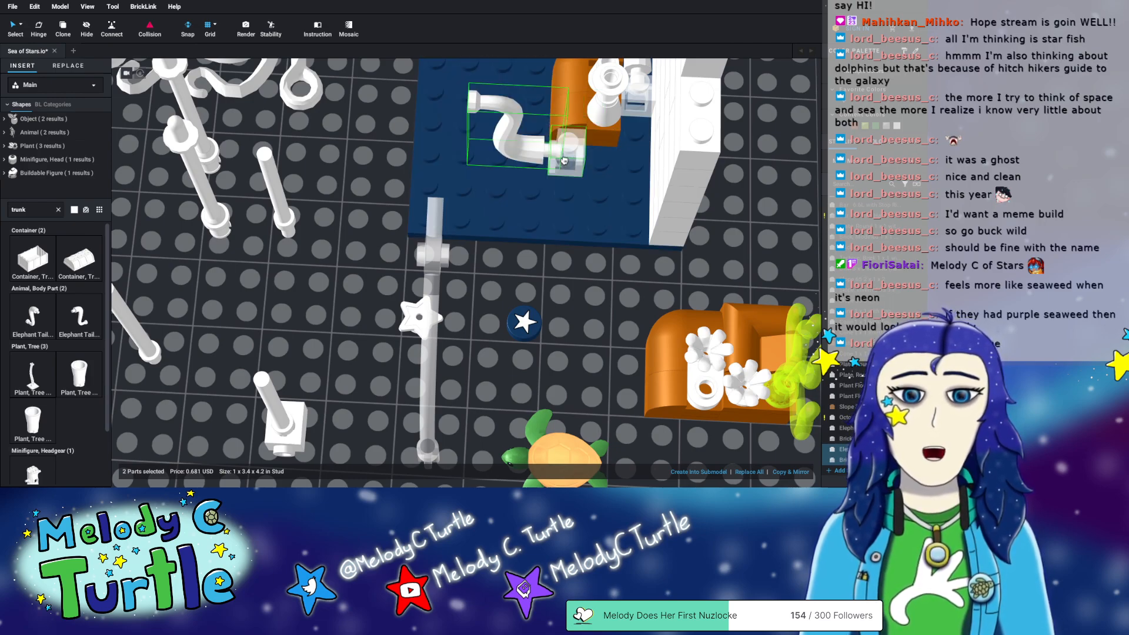
pyautogui.click(543, 293)
pyautogui.moveTo(635, 292); pyautogui.dragTo(623, 268, button='right')
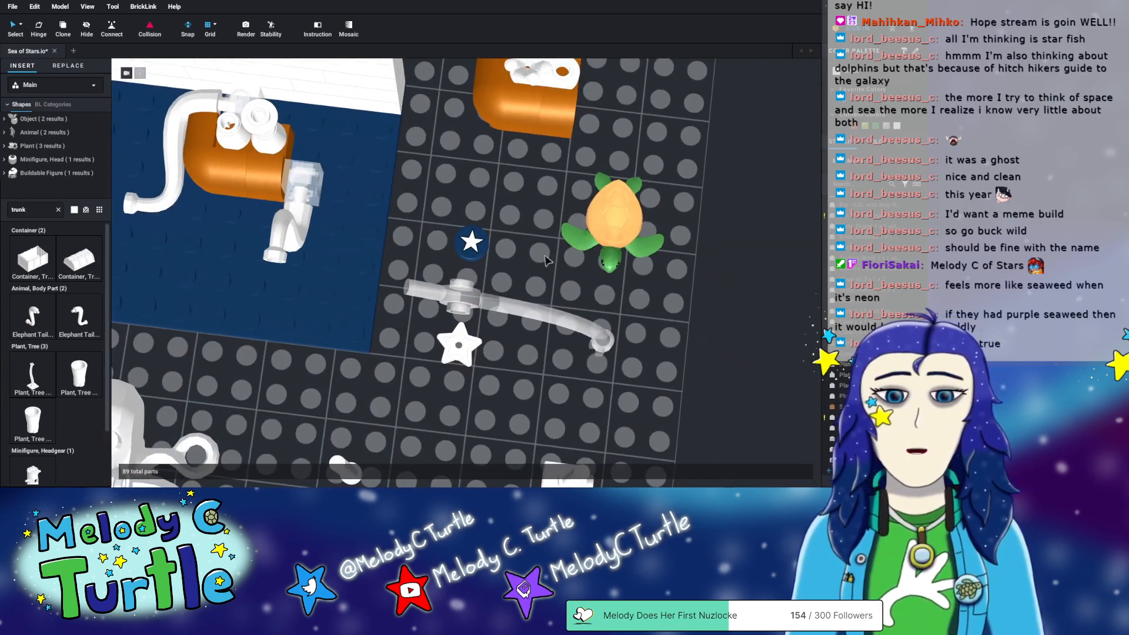
# - Rotate the copied trunk in its headlight brick until it lies sideways, curving across the front of the orange rock
pyautogui.click(314, 212)
pyautogui.moveTo(404, 246); pyautogui.dragTo(408, 179, button='right')
pyautogui.moveTo(310, 283); pyautogui.dragTo(410, 273, button='middle')
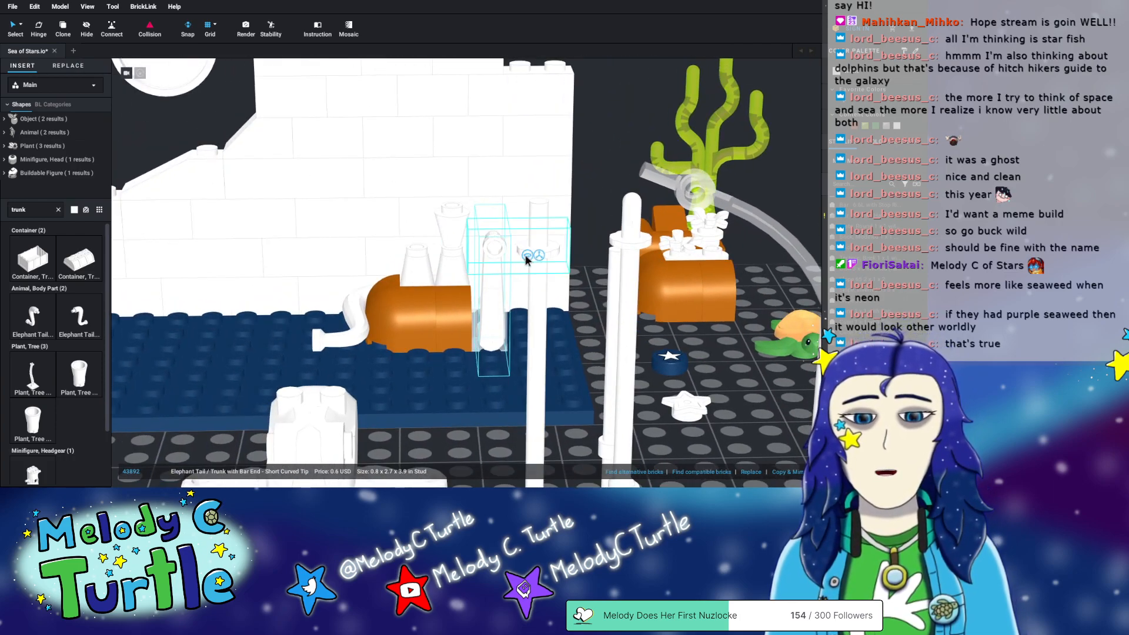
pyautogui.moveTo(527, 254); pyautogui.dragTo(468, 313)
pyautogui.click(713, 341)
pyautogui.moveTo(676, 283); pyautogui.dragTo(672, 337, button='right')
pyautogui.moveTo(670, 332); pyautogui.dragTo(608, 267, button='middle')
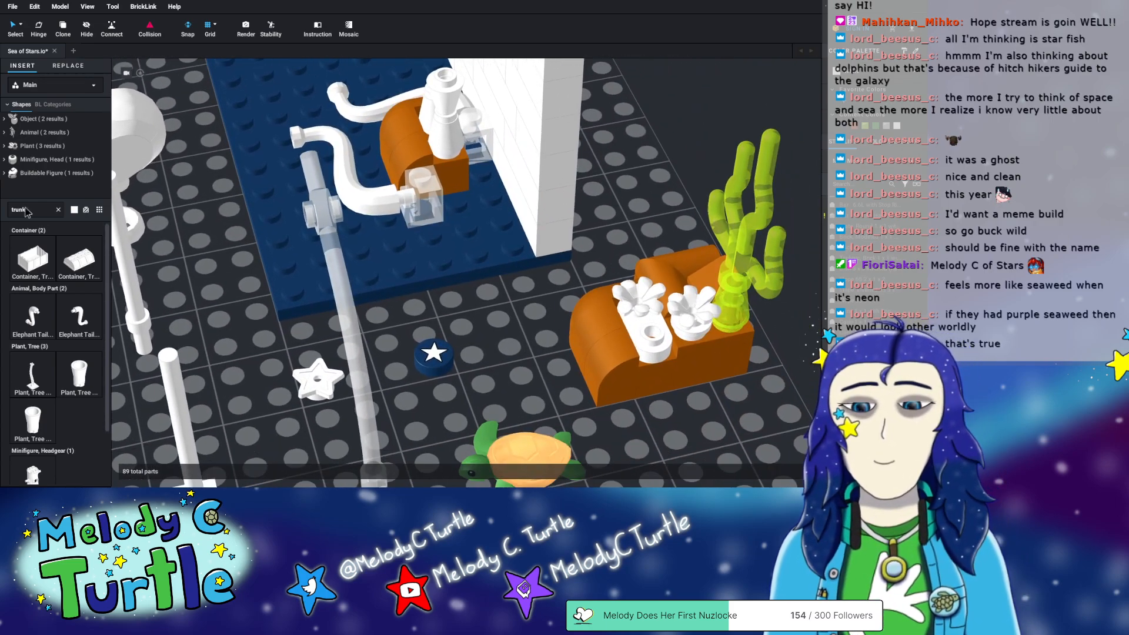
# - Clear the trunk search and list the parts of the Brick category
pyautogui.click(58, 210)
pyautogui.click(41, 133)
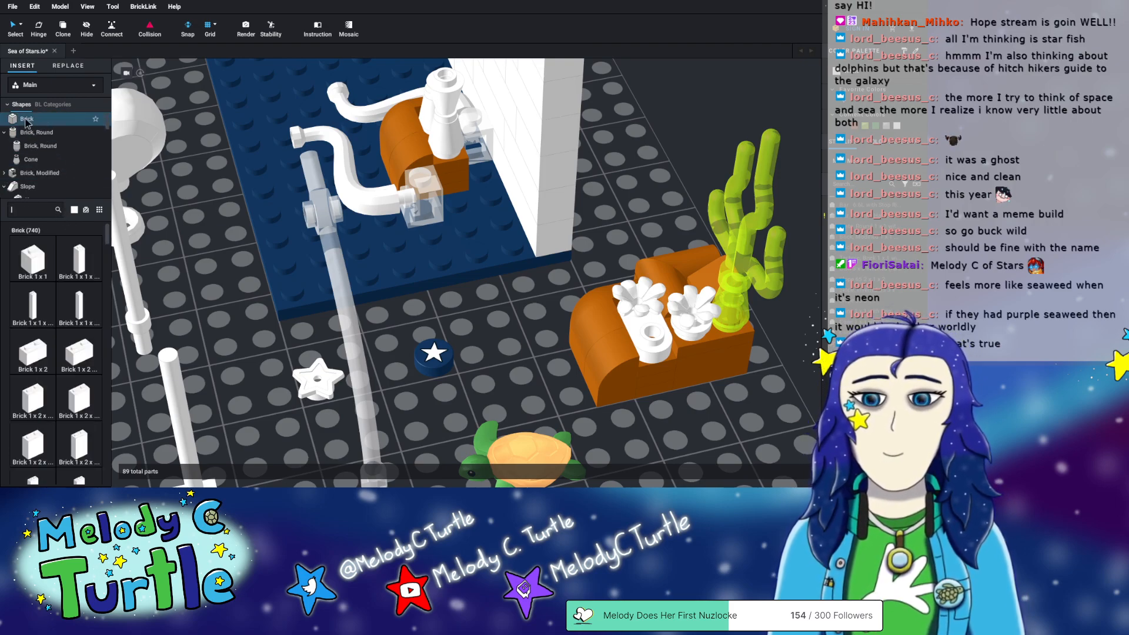
pyautogui.click(34, 257)
pyautogui.click(514, 306)
pyautogui.press('Escape')
pyautogui.moveTo(515, 306); pyautogui.dragTo(473, 259, button='right')
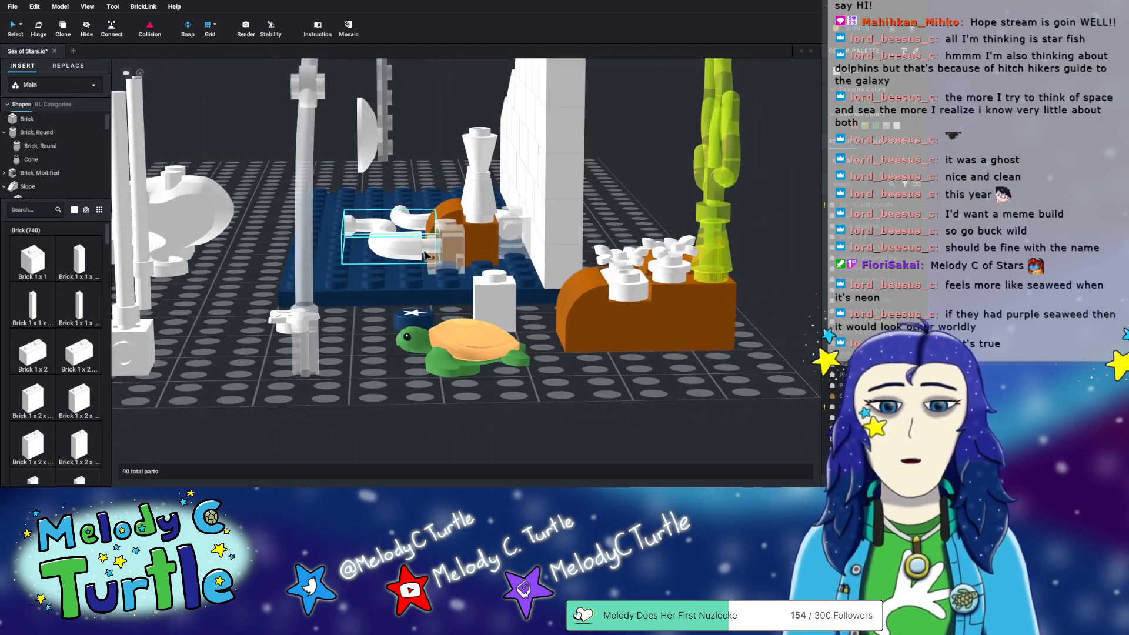
pyautogui.moveTo(494, 316); pyautogui.dragTo(360, 337)
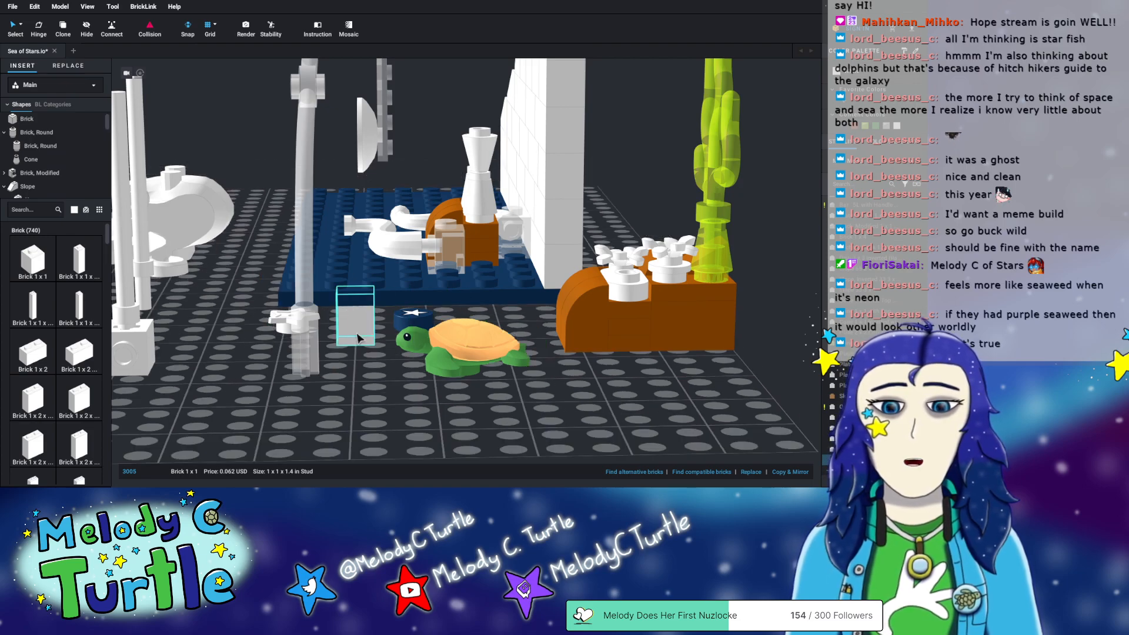
pyautogui.press('Delete')
pyautogui.moveTo(157, 340); pyautogui.dragTo(434, 256)
pyautogui.moveTo(435, 258); pyautogui.dragTo(419, 307, button='right')
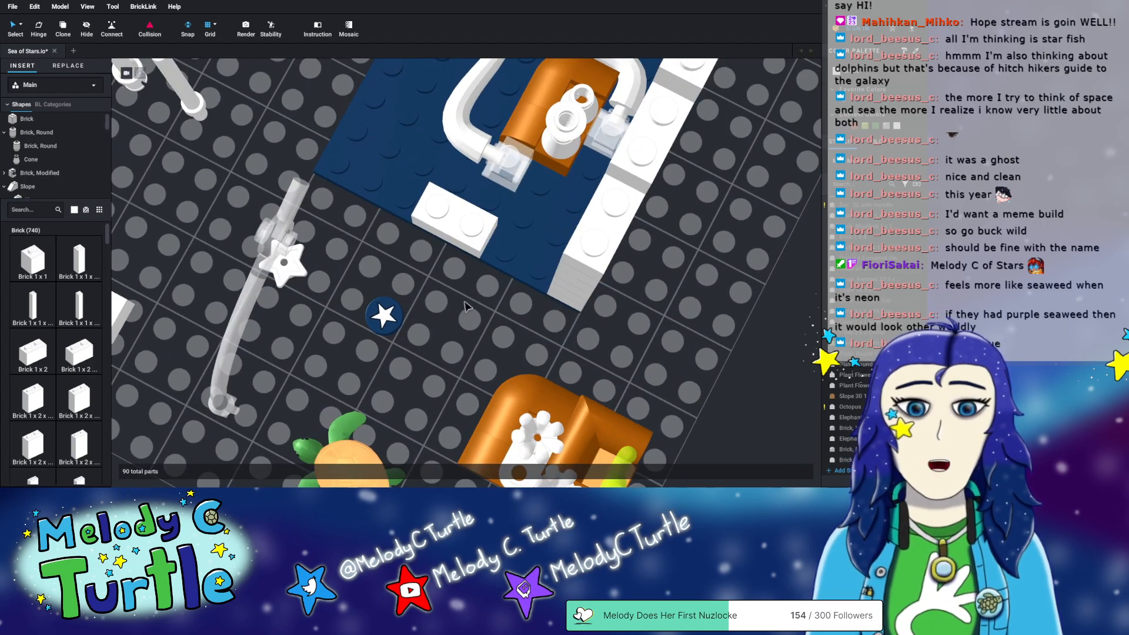
pyautogui.moveTo(465, 306); pyautogui.dragTo(468, 273, button='right')
pyautogui.click(455, 241)
pyautogui.press('Delete')
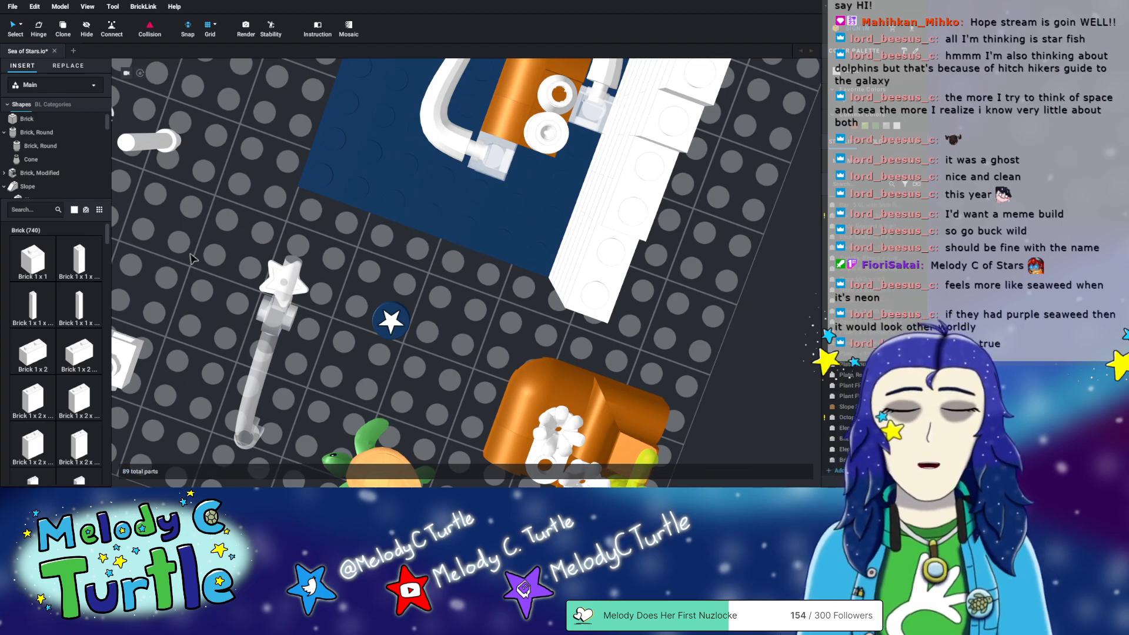
# - Place an orange Brick 2 x 2 on the dark blue base next to the copied trunk's headlight brick
pyautogui.scroll(-2, 56, 369)
pyautogui.moveTo(750, 359); pyautogui.dragTo(720, 295, button='right')
pyautogui.click(458, 328)
pyautogui.moveTo(457, 323); pyautogui.dragTo(483, 353, button='right')
pyautogui.hotkey('ctrl', 'v')
pyautogui.click(442, 218)
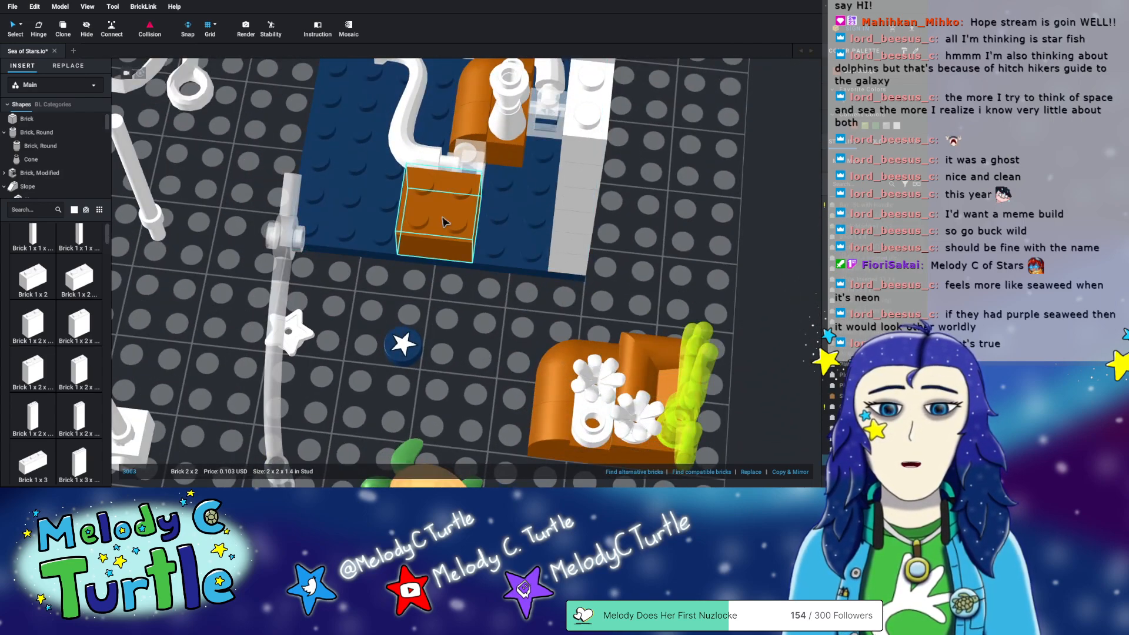
# - Add a Brick 2 x 3 between the orange 2 x 2 brick and the white wall, and colour it the same orange
pyautogui.moveTo(703, 294); pyautogui.dragTo(114, 266, button='right')
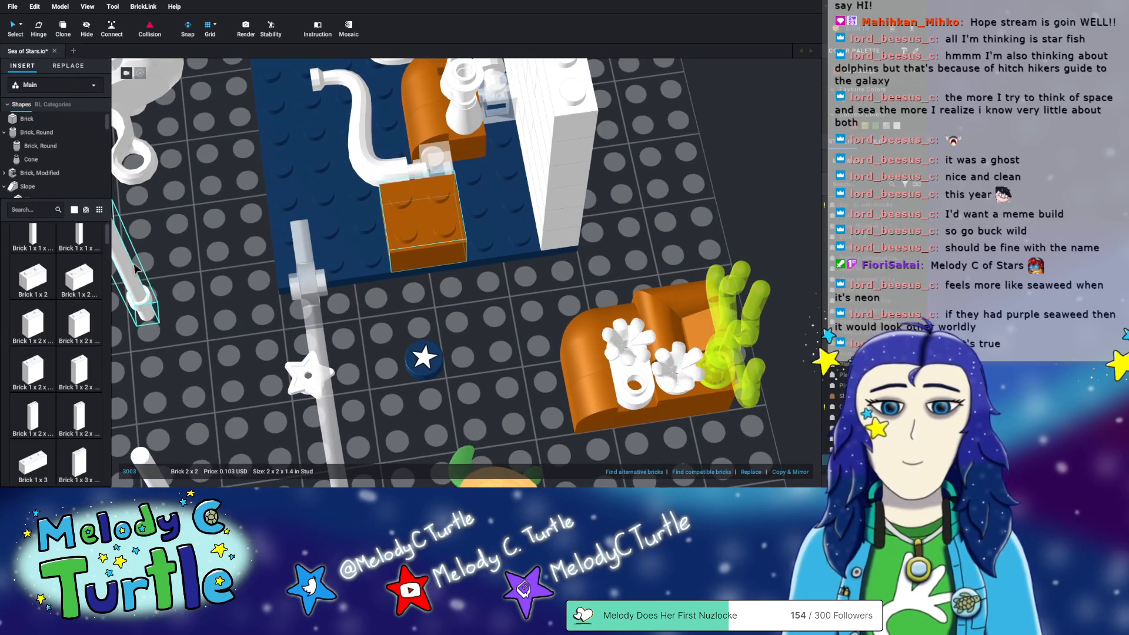
pyautogui.scroll(-10, 52, 310)
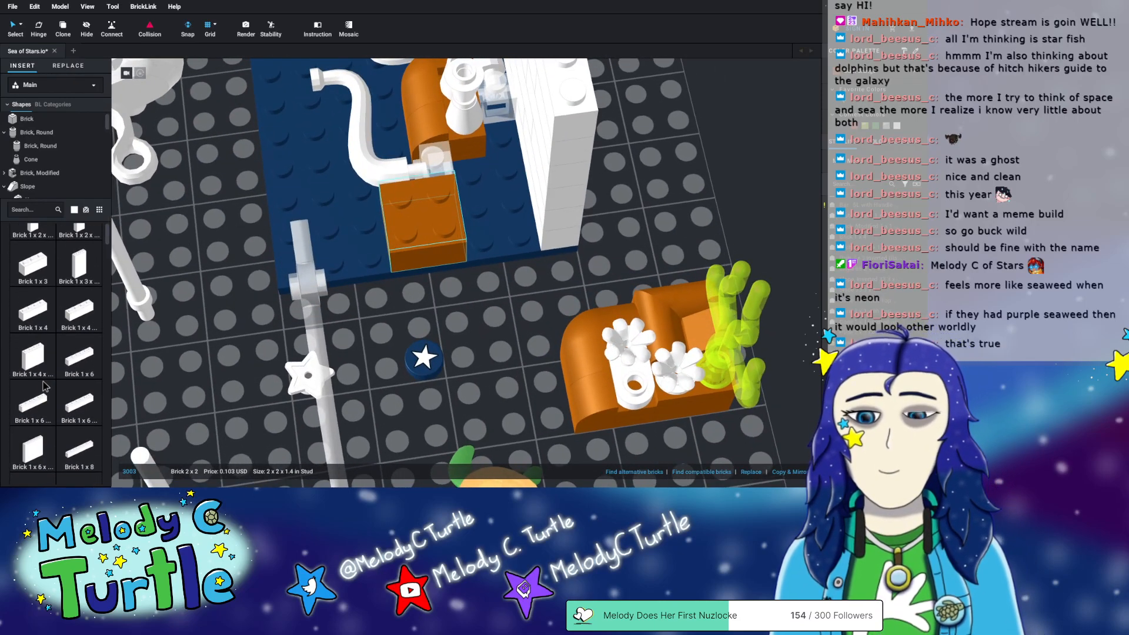
pyautogui.scroll(-5, 50, 369)
pyautogui.click(79, 362)
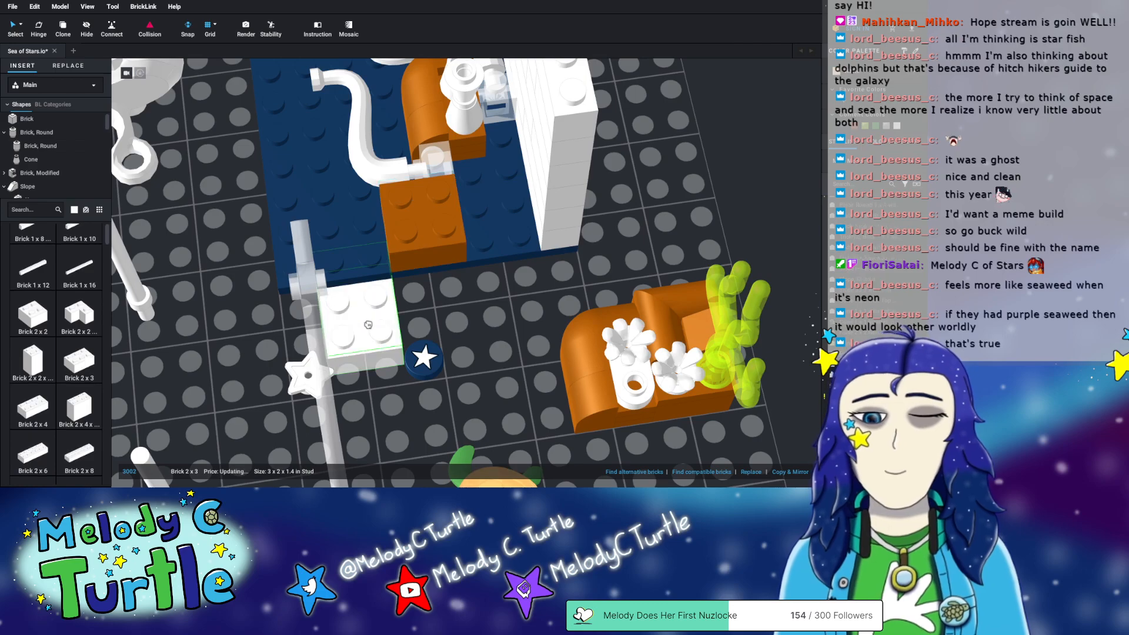
pyautogui.click(494, 197)
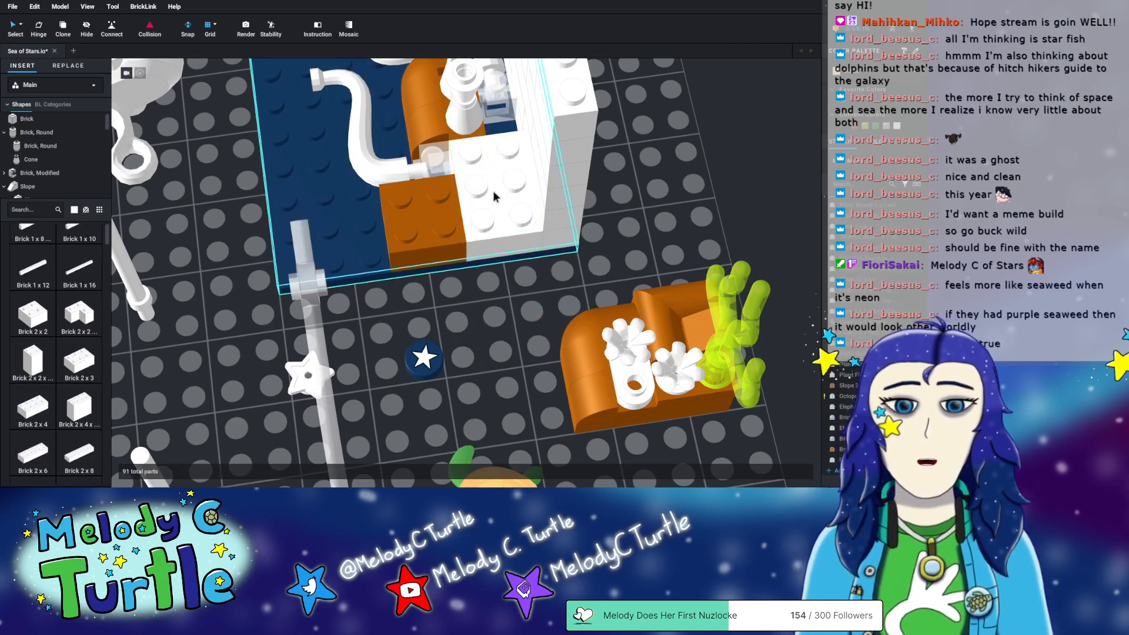
pyautogui.click(854, 126)
pyautogui.click(772, 219)
pyautogui.moveTo(772, 219)
pyautogui.mouseDown(button='right')
pyautogui.moveTo(763, 213)
pyautogui.moveTo(767, 232)
pyautogui.mouseUp(button='right')
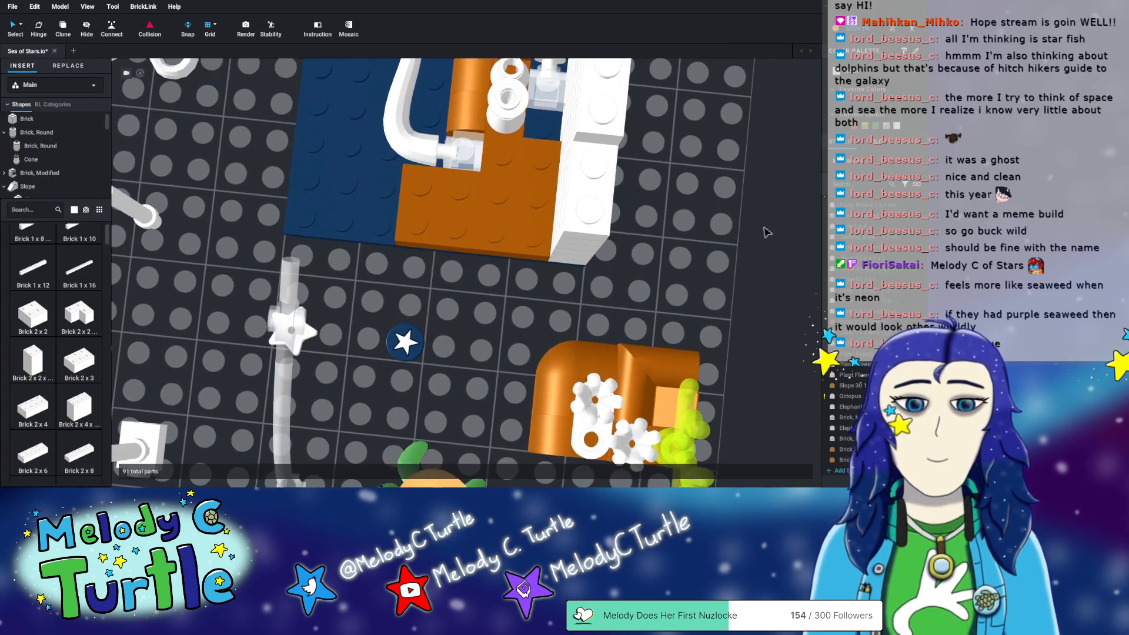
# - Try the rock section with flowers and coral on the orange support bricks, check it from above, and undo the move
pyautogui.moveTo(720, 317); pyautogui.dragTo(679, 241, button='middle')
pyautogui.moveTo(678, 241); pyautogui.dragTo(479, 436)
pyautogui.moveTo(527, 360); pyautogui.dragTo(385, 136)
pyautogui.click(412, 231)
pyautogui.moveTo(413, 232); pyautogui.dragTo(383, 181, button='right')
pyautogui.scroll(-5, 451, 219)
pyautogui.click(459, 287)
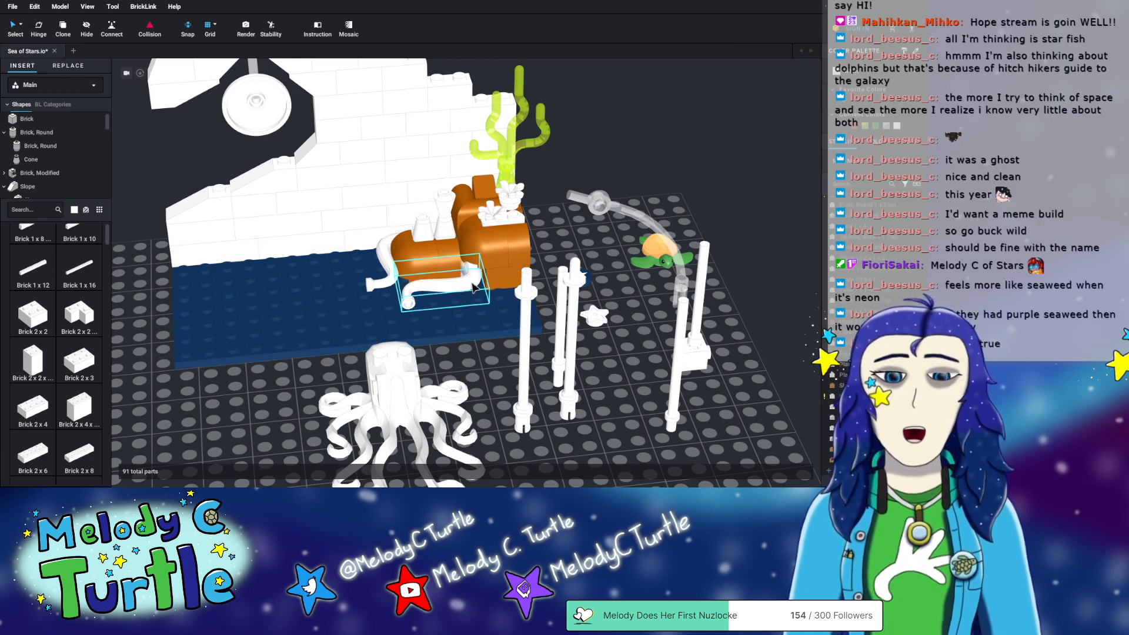
pyautogui.moveTo(472, 288); pyautogui.dragTo(422, 324, button='right')
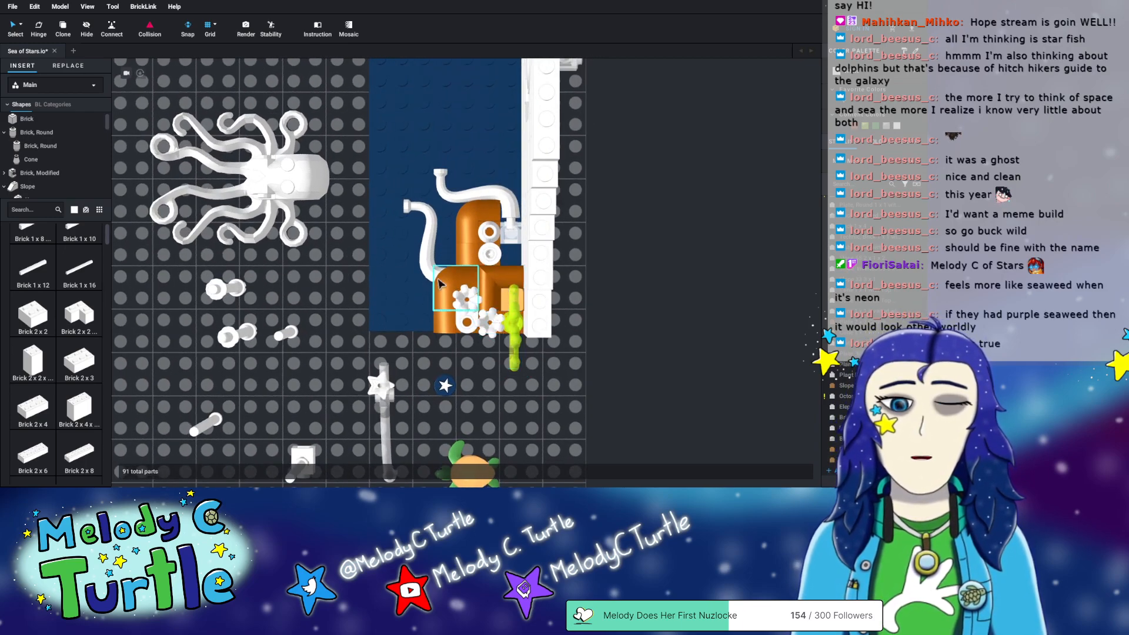
pyautogui.hotkey('ctrl', 'z')
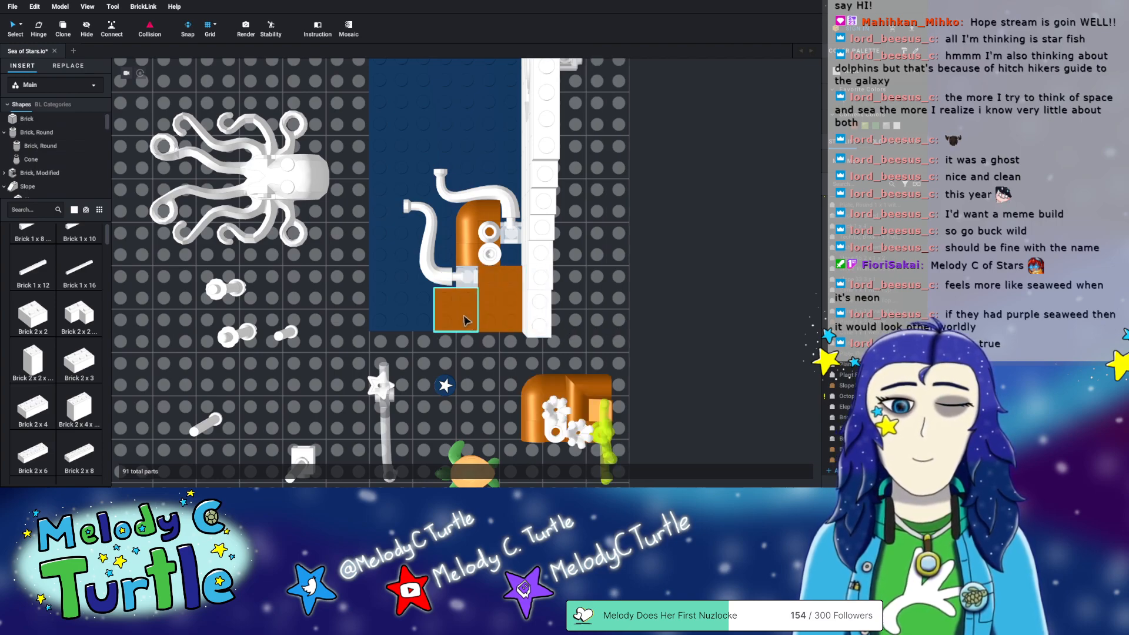
# - Shift the orange 2 x 2 brick one stud away from the wall, and replace the 2 x 3 brick with a copy of it
pyautogui.moveTo(462, 319); pyautogui.dragTo(445, 318)
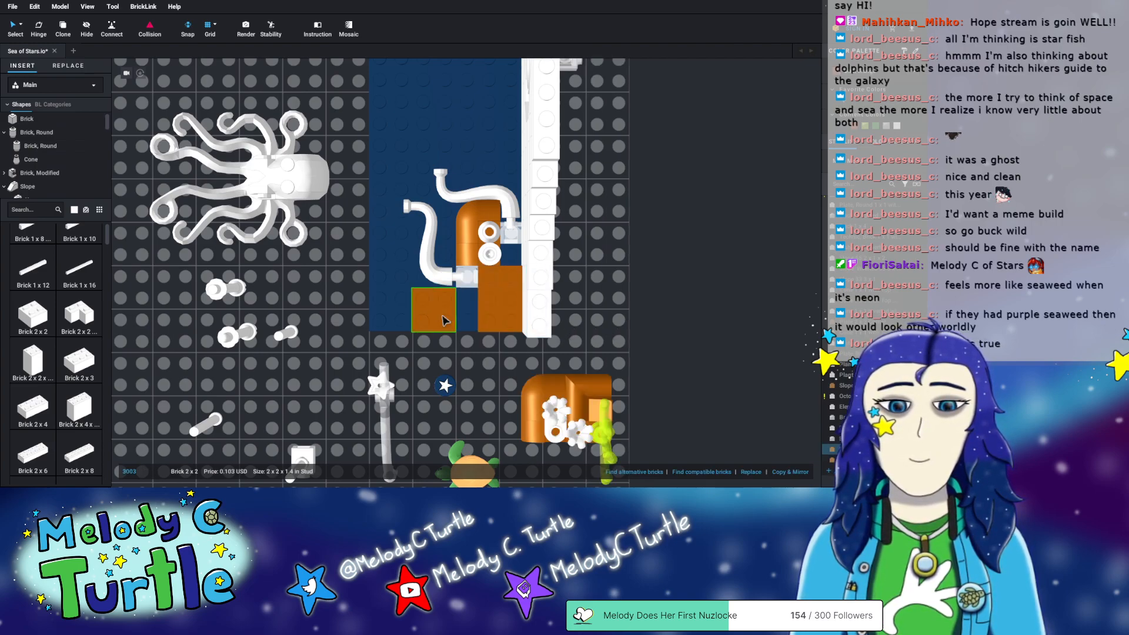
pyautogui.press('Delete')
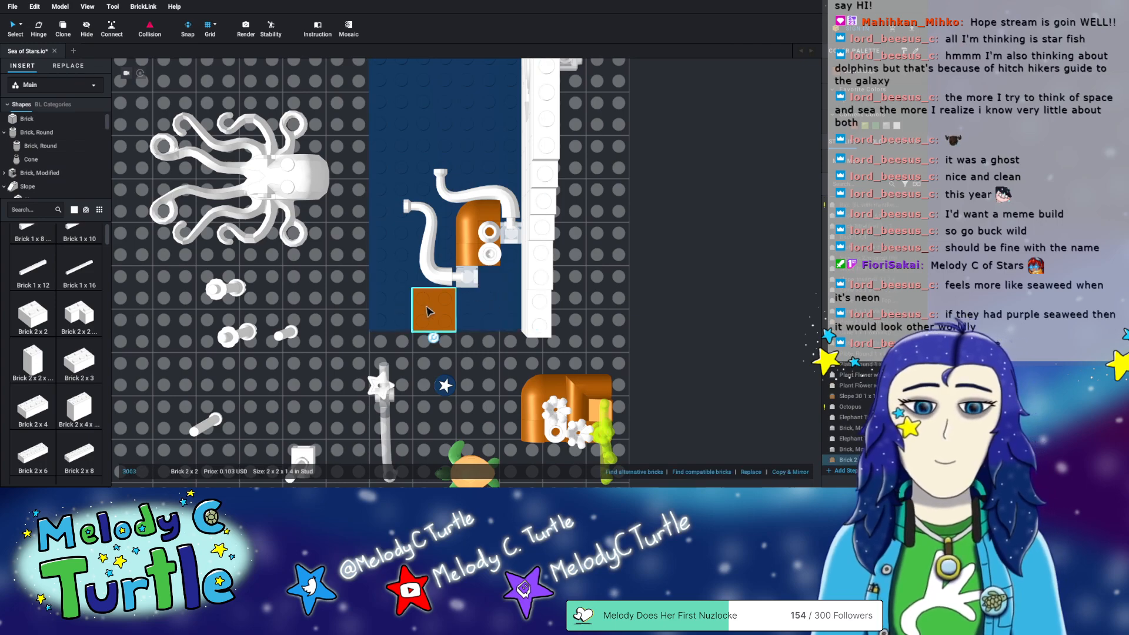
pyautogui.hotkey('ctrl', 'c')
pyautogui.hotkey('ctrl', 'v')
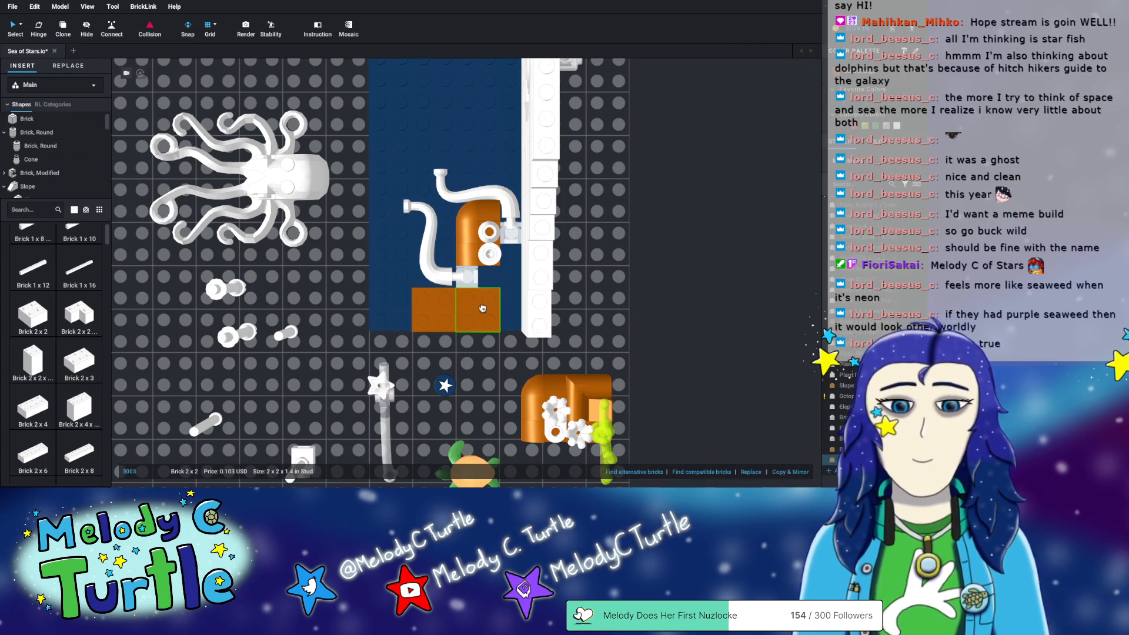
pyautogui.click(482, 309)
pyautogui.click(660, 298)
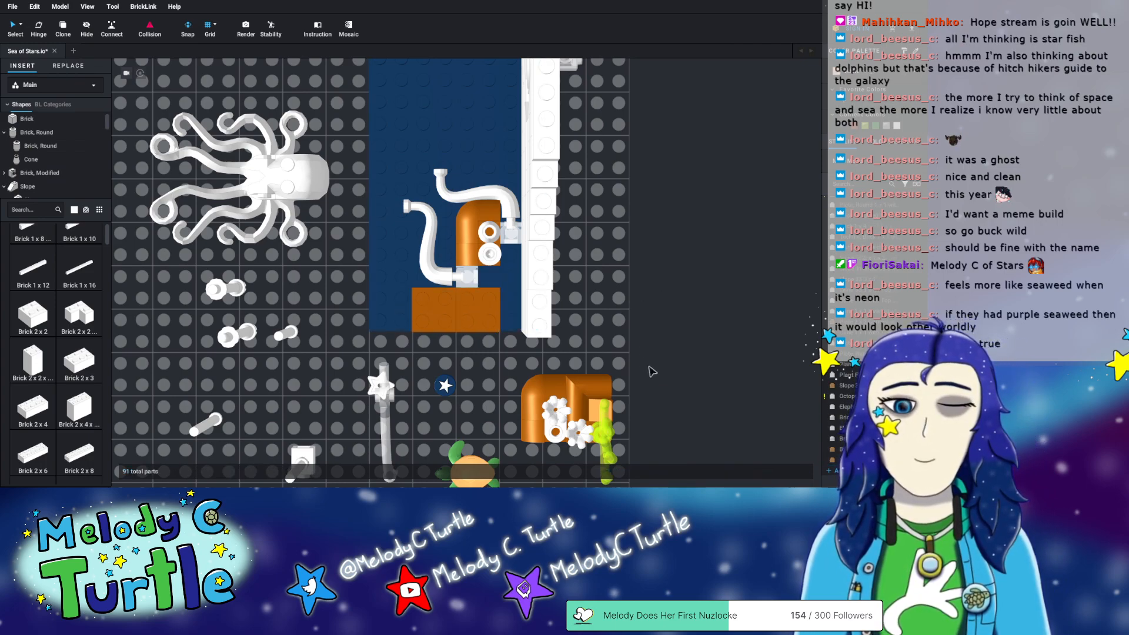
# - Move the whole rock section with its flowers and branching coral onto the two orange 2 x 2 bricks
pyautogui.scroll(-3, 660, 359)
pyautogui.moveTo(643, 268); pyautogui.dragTo(414, 237)
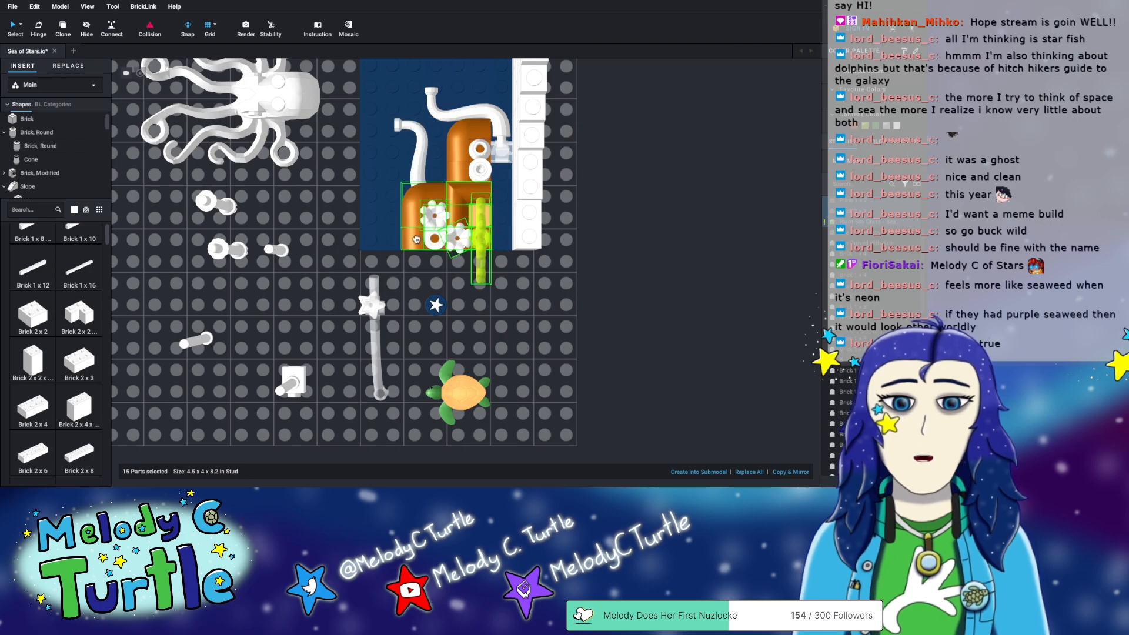
pyautogui.moveTo(490, 328); pyautogui.dragTo(460, 386, button='right')
pyautogui.click(544, 300)
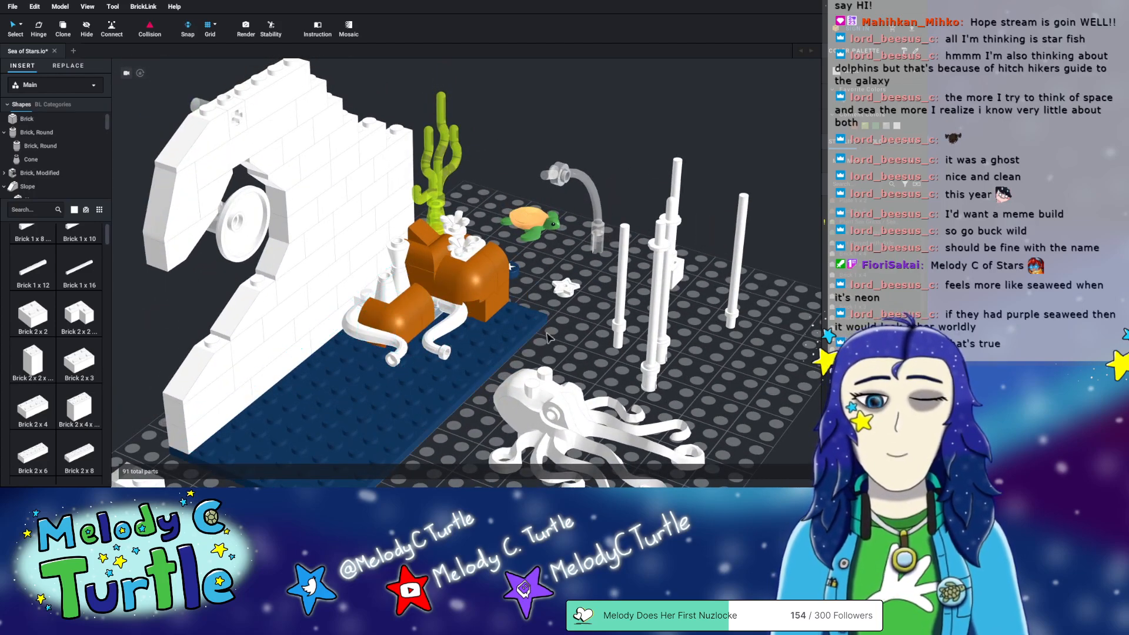
# - Delete the spare round dish assembly with its transparent post standing on the baseplate beside the wall
pyautogui.moveTo(559, 337); pyautogui.dragTo(532, 341, button='right')
pyautogui.moveTo(212, 359); pyautogui.dragTo(266, 351, button='middle')
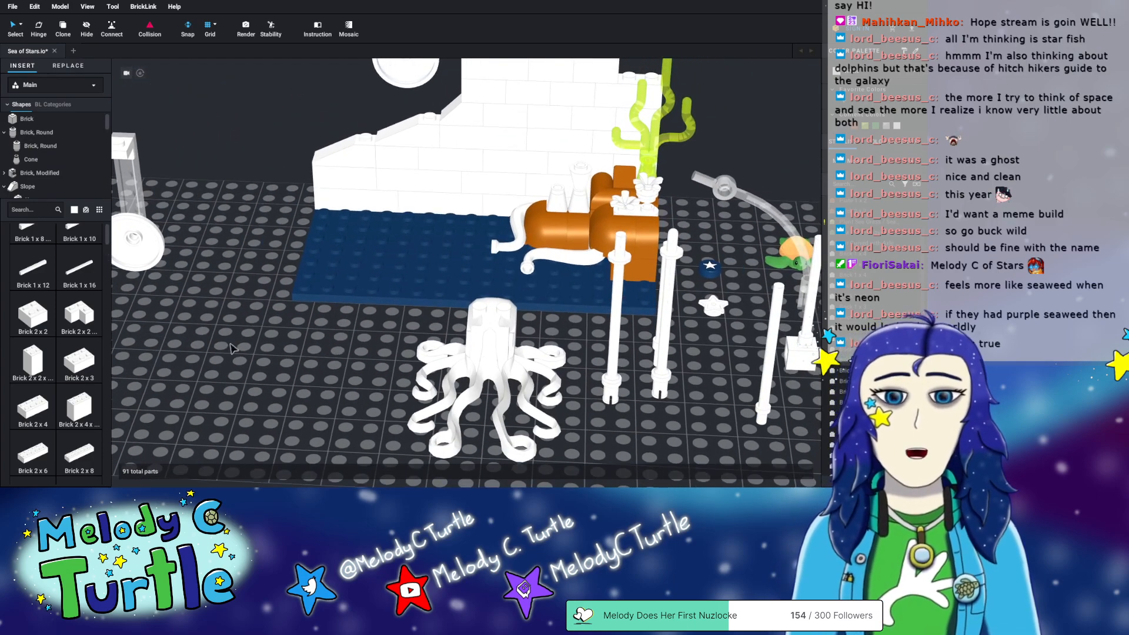
pyautogui.moveTo(209, 301); pyautogui.dragTo(334, 319, button='middle')
pyautogui.moveTo(298, 281); pyautogui.dragTo(182, 113)
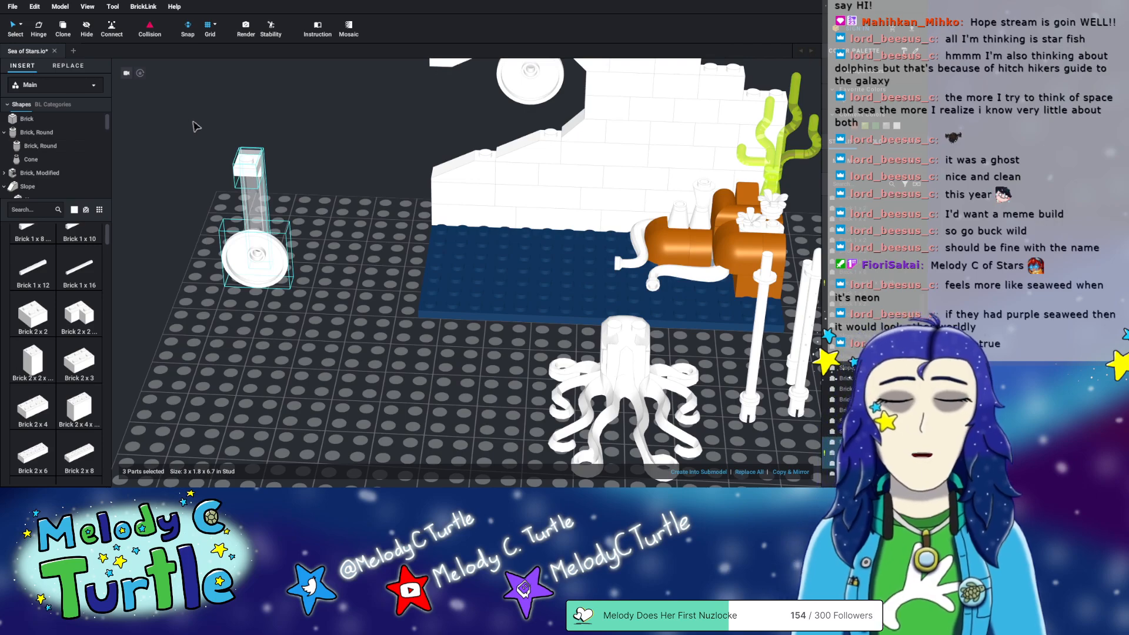
pyautogui.press('Delete')
# - Delete the two tall white poles with ringed ends standing in front of the orange rocks
pyautogui.moveTo(506, 373); pyautogui.dragTo(347, 341, button='right')
pyautogui.click(364, 271)
pyautogui.keyDown('ctrl'); pyautogui.click(418, 265); pyautogui.keyUp('ctrl')
pyautogui.moveTo(451, 341); pyautogui.dragTo(426, 343, button='right')
pyautogui.press('Delete')
# - Delete the white octopus from the baseplate and view the remaining scene from the front
pyautogui.moveTo(279, 333); pyautogui.dragTo(307, 327, button='right')
pyautogui.click(315, 335)
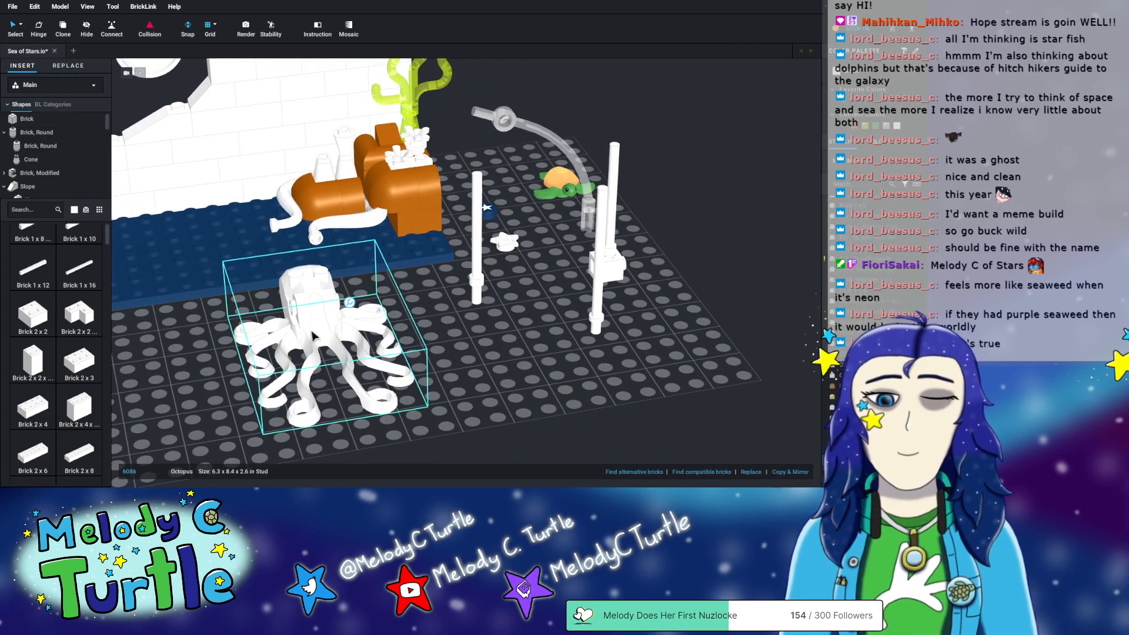
pyautogui.press('Delete')
pyautogui.moveTo(339, 370); pyautogui.dragTo(419, 287, button='right')
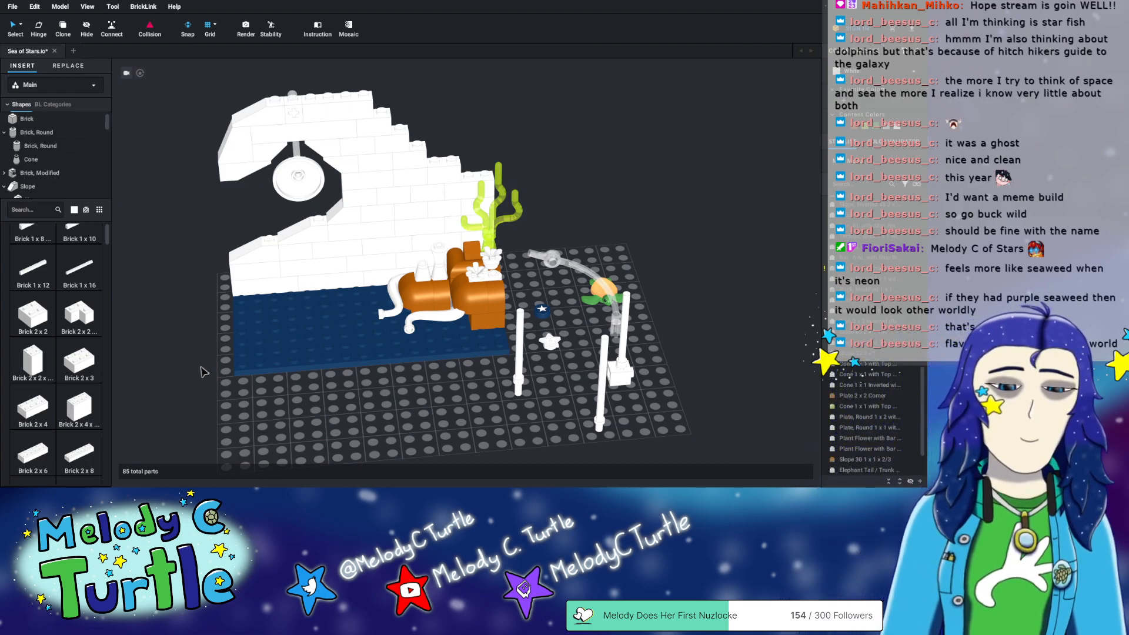
pyautogui.moveTo(640, 170)
pyautogui.mouseDown(button='right')
pyautogui.moveTo(639, 154)
pyautogui.moveTo(648, 169)
pyautogui.mouseUp(button='right')
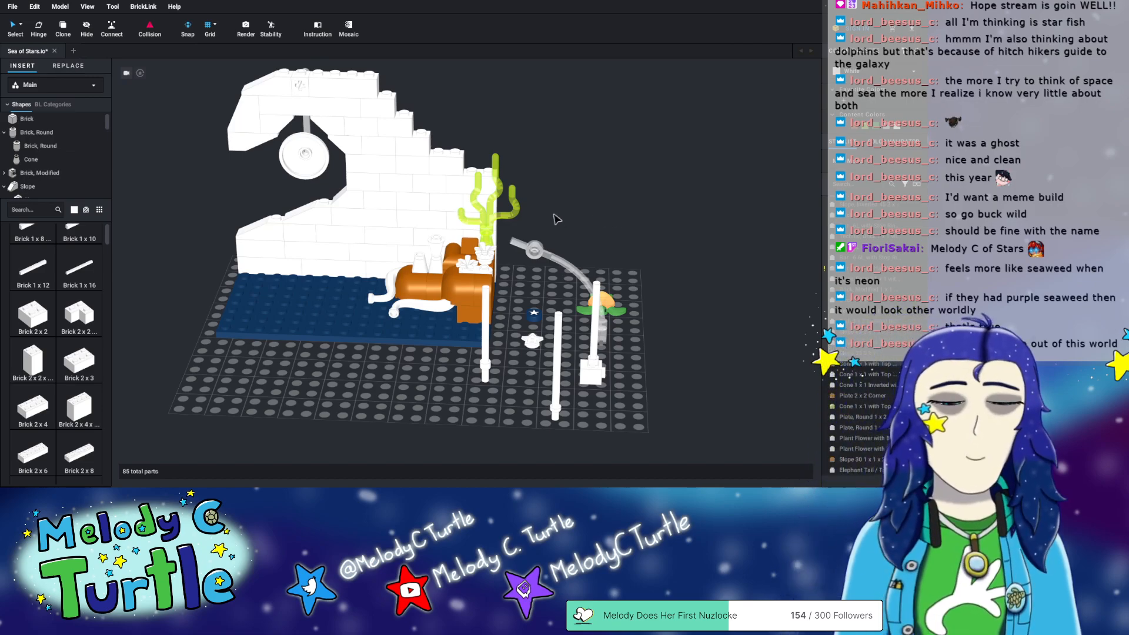
# - Recolour the 3 x 3 inverted dish hanging in the wall's opening to a translucent yellow
pyautogui.moveTo(601, 211)
pyautogui.mouseDown(button='right')
pyautogui.moveTo(597, 201)
pyautogui.moveTo(612, 207)
pyautogui.moveTo(603, 200)
pyautogui.moveTo(683, 207)
pyautogui.moveTo(678, 194)
pyautogui.moveTo(608, 206)
pyautogui.mouseUp(button='right')
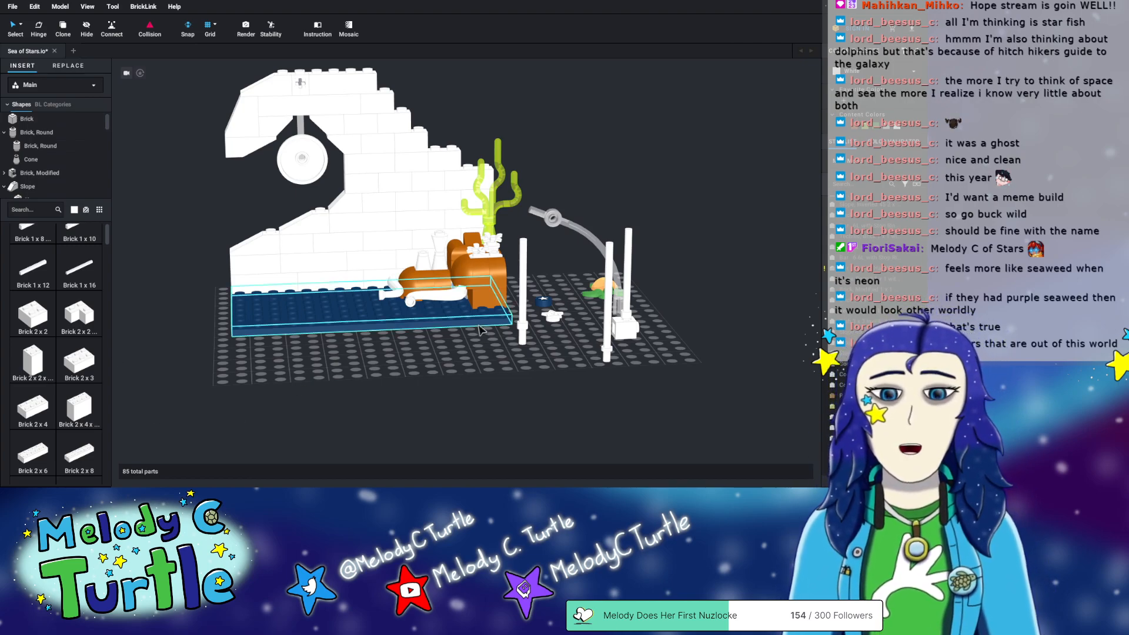
pyautogui.click(301, 157)
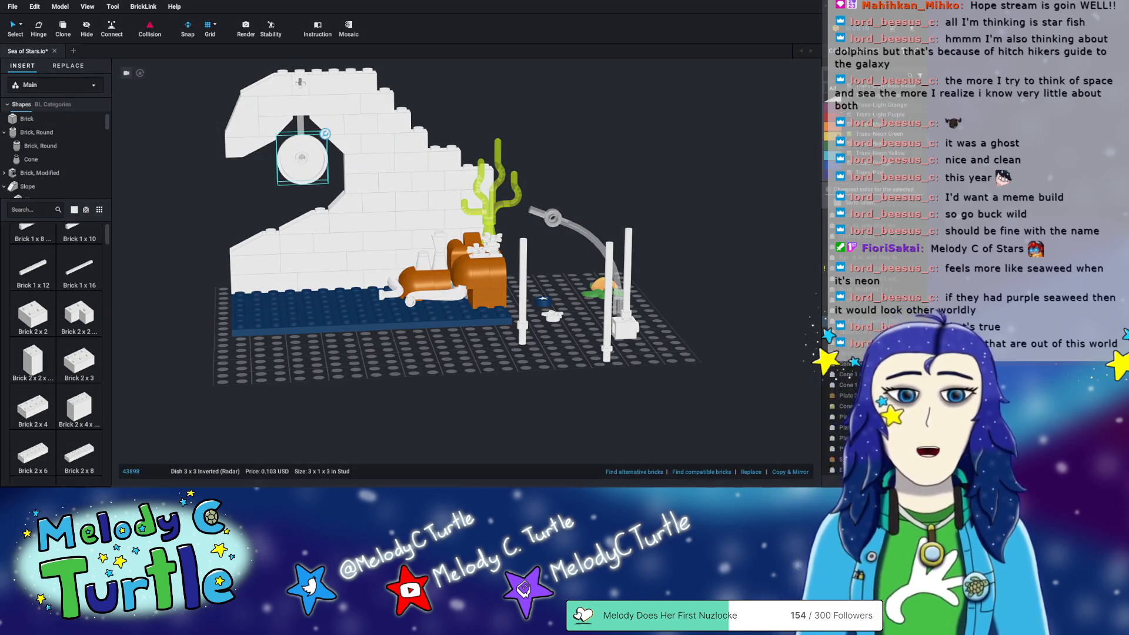
pyautogui.click(831, 138)
pyautogui.scroll(-2, 876, 130)
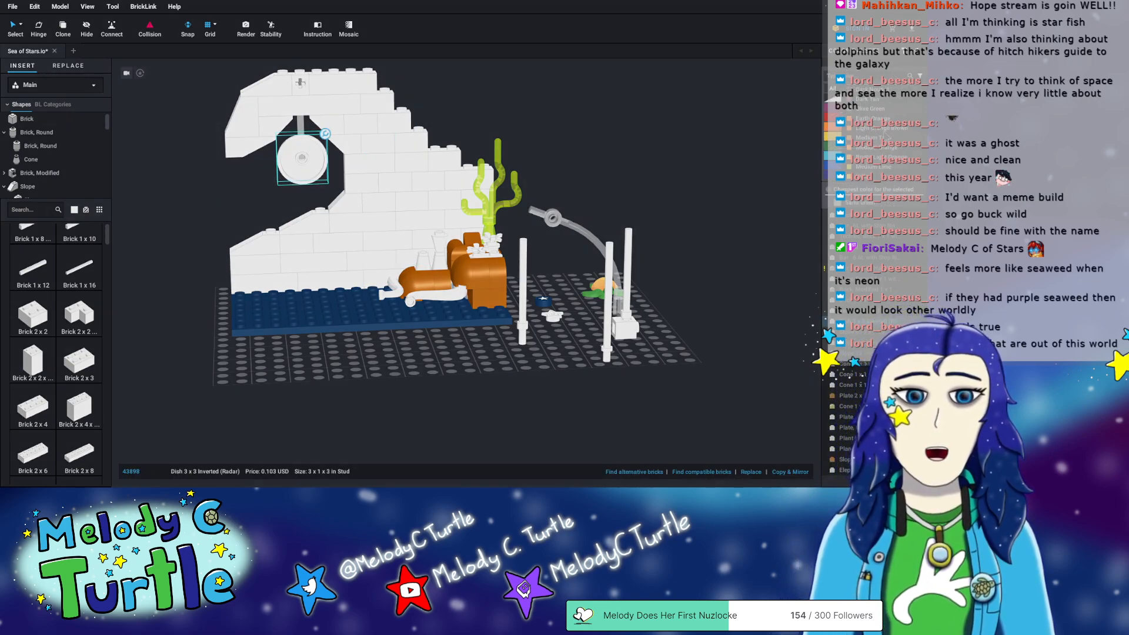
pyautogui.scroll(-2, 887, 153)
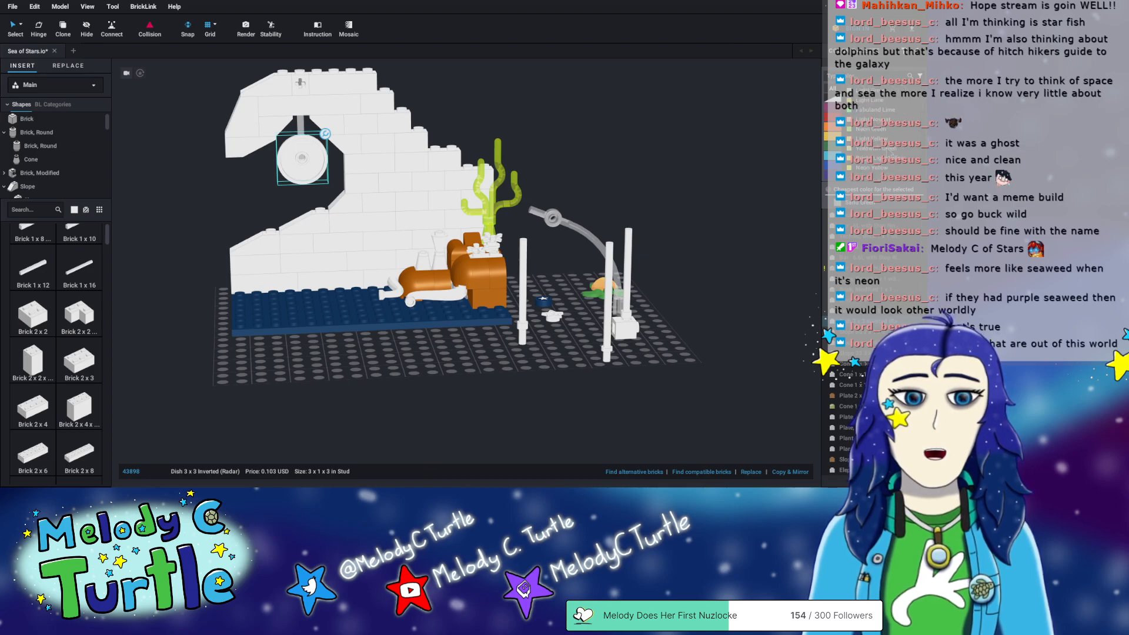
pyautogui.click(872, 138)
pyautogui.click(632, 134)
pyautogui.moveTo(644, 131); pyautogui.dragTo(600, 171, button='right')
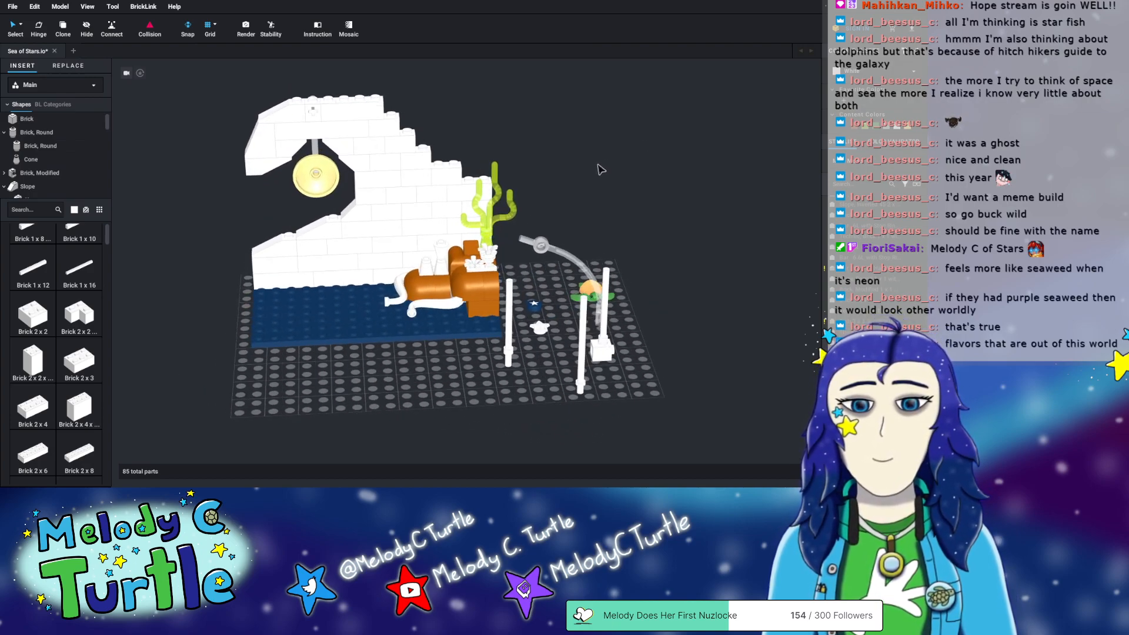
# - Recolour both pieces of the branching coral above the orange rocks to a translucent red
pyautogui.click(494, 240)
pyautogui.keyDown('ctrl'); pyautogui.click(493, 247); pyautogui.keyUp('ctrl')
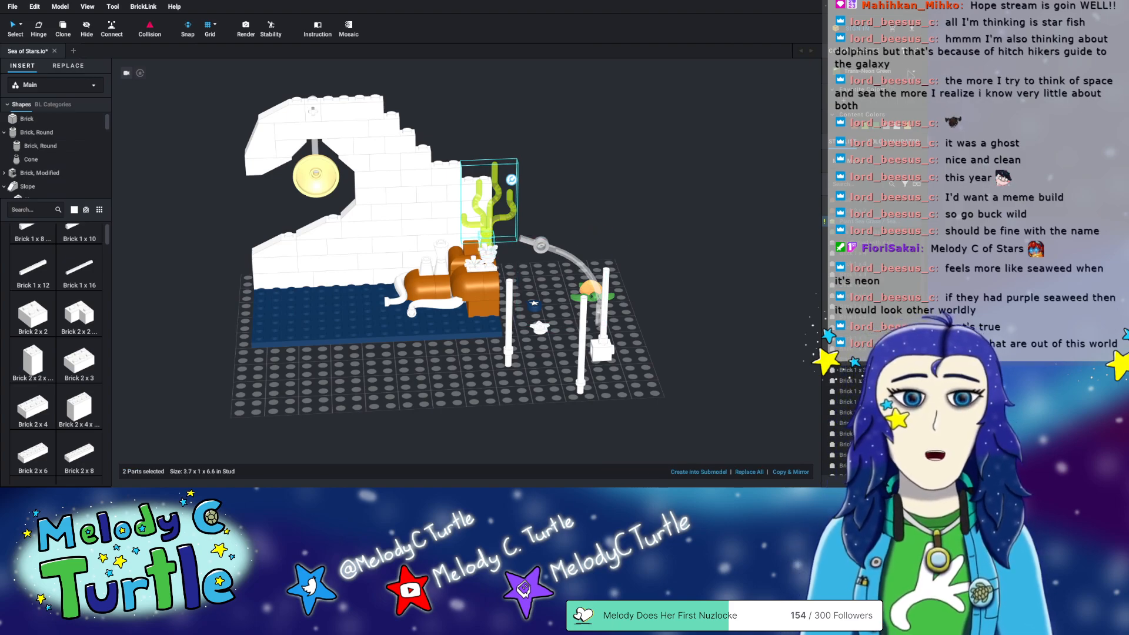
pyautogui.click(911, 73)
pyautogui.scroll(-5, 884, 150)
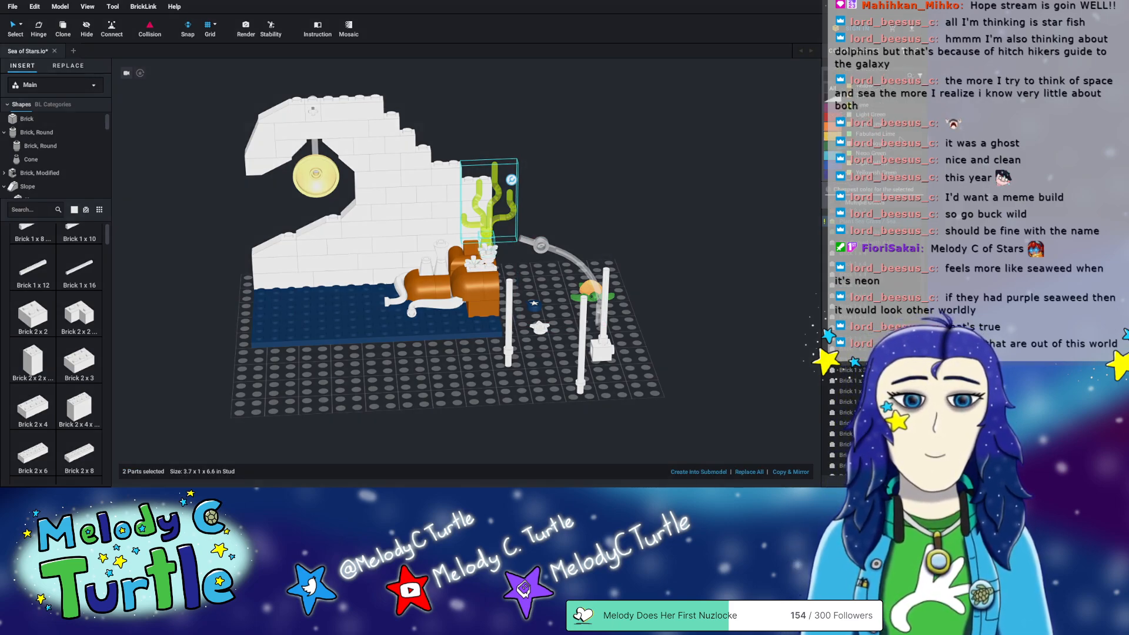
pyautogui.click(832, 89)
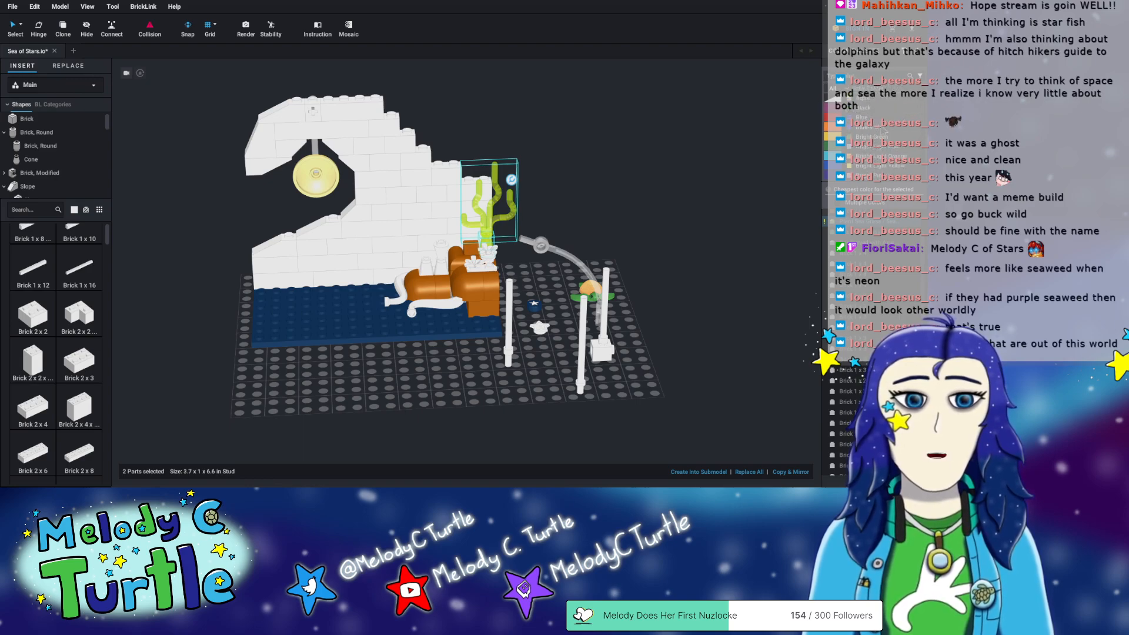
pyautogui.moveTo(923, 100); pyautogui.dragTo(924, 136)
pyautogui.scroll(5, 902, 139)
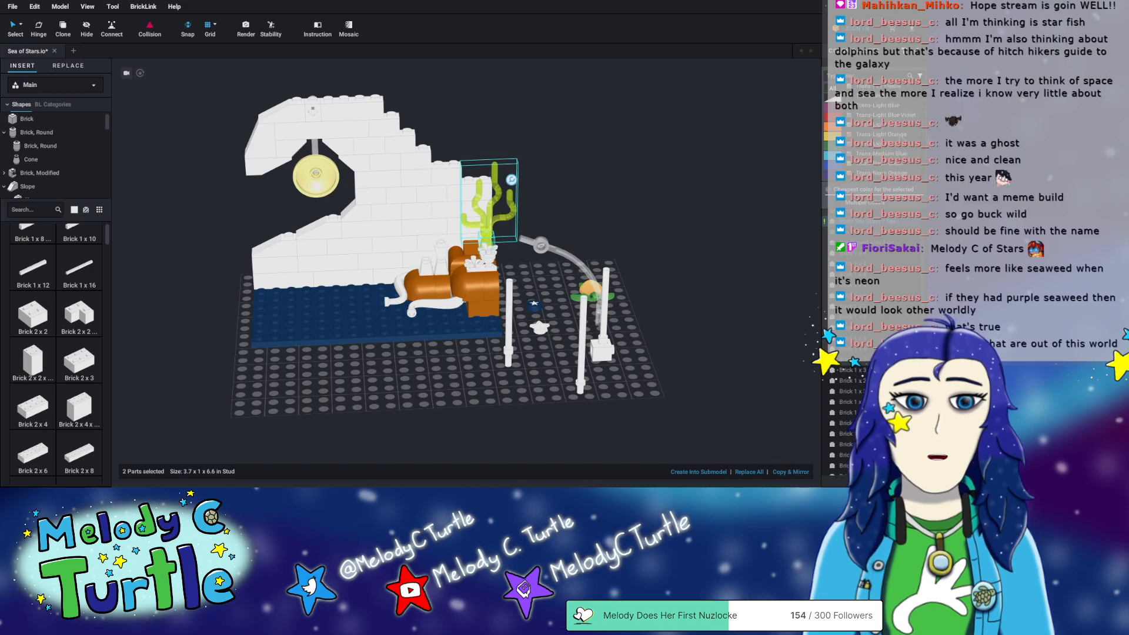
pyautogui.scroll(-3, 902, 138)
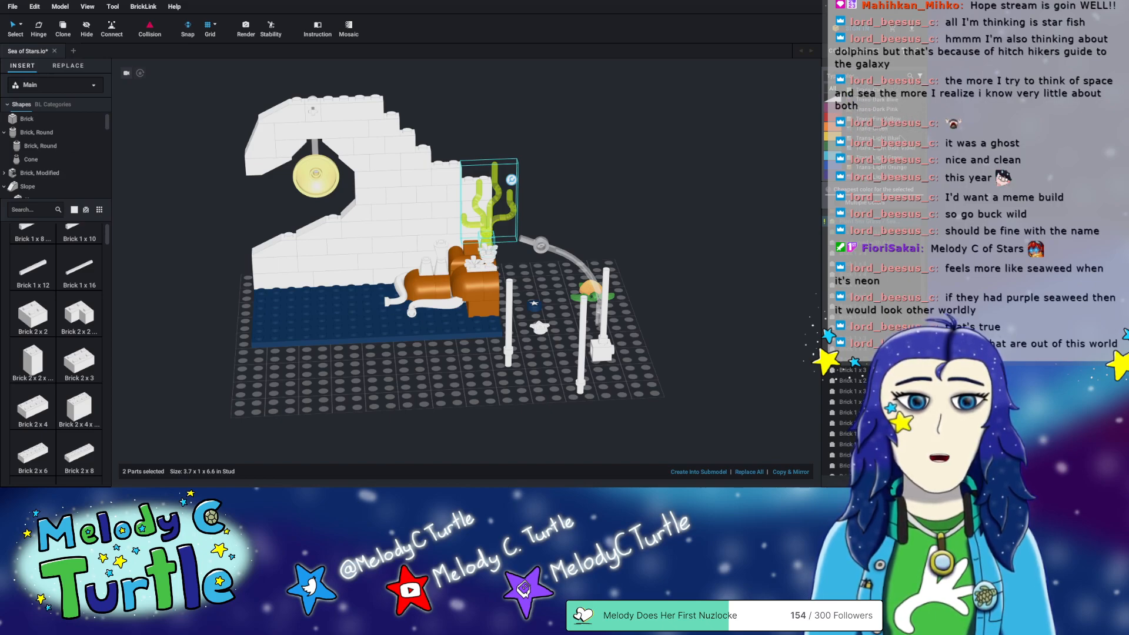
pyautogui.scroll(-3, 901, 138)
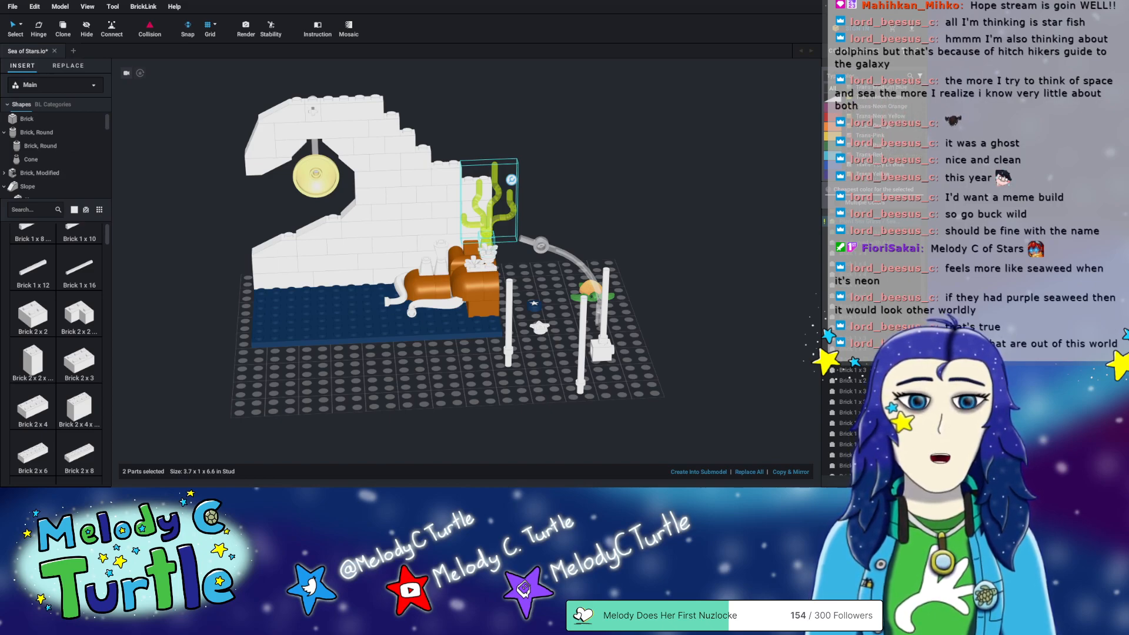
pyautogui.click(874, 131)
pyautogui.click(718, 169)
pyautogui.moveTo(655, 195)
pyautogui.mouseDown(button='right')
pyautogui.moveTo(653, 187)
pyautogui.moveTo(687, 189)
pyautogui.moveTo(672, 206)
pyautogui.moveTo(606, 190)
pyautogui.moveTo(670, 194)
pyautogui.moveTo(645, 191)
pyautogui.moveTo(647, 206)
pyautogui.mouseUp(button='right')
# - Recolour the three white upright pieces standing on the lower orange rock to yellow
pyautogui.click(432, 278)
pyautogui.keyDown('ctrl'); pyautogui.click(447, 272); pyautogui.keyUp('ctrl')
pyautogui.keyDown('ctrl'); pyautogui.click(445, 262); pyautogui.keyUp('ctrl')
pyautogui.moveTo(447, 263); pyautogui.dragTo(448, 260, button='right')
pyautogui.moveTo(642, 158); pyautogui.dragTo(634, 148, button='right')
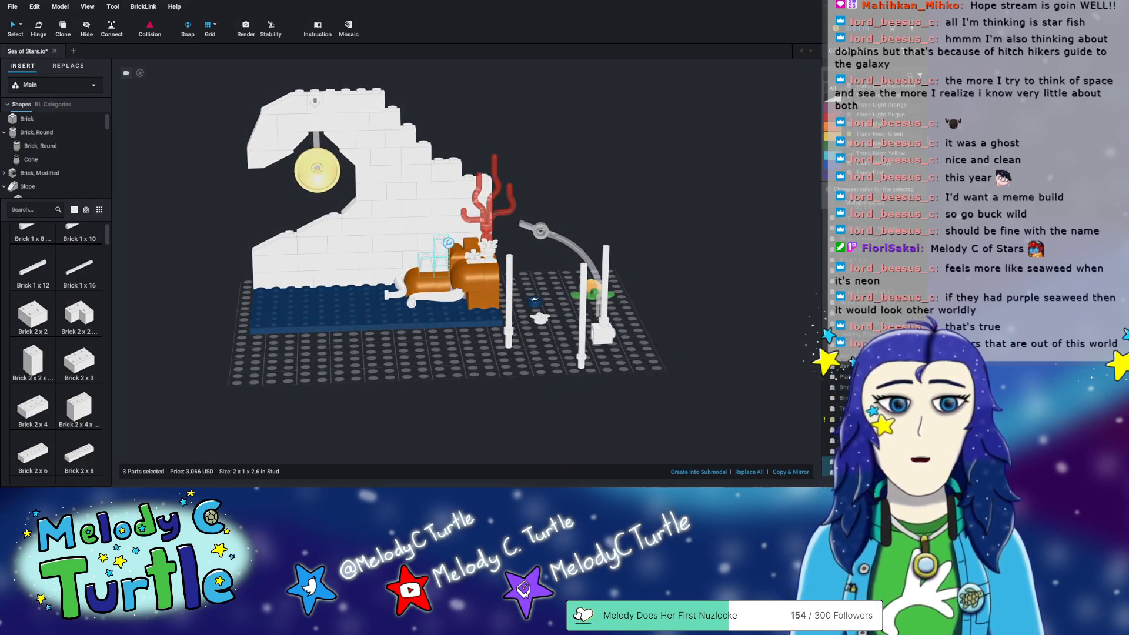
pyautogui.scroll(-3, 889, 136)
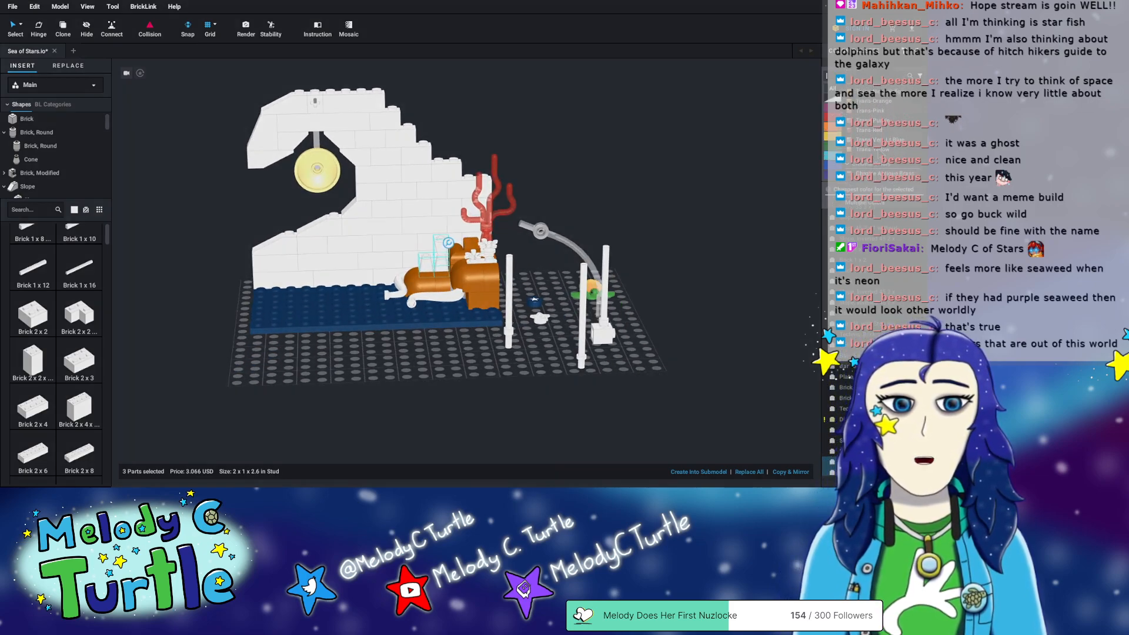
pyautogui.click(883, 141)
pyautogui.click(682, 188)
pyautogui.moveTo(660, 177)
pyautogui.mouseDown(button='right')
pyautogui.moveTo(643, 171)
pyautogui.moveTo(630, 189)
pyautogui.moveTo(663, 174)
pyautogui.moveTo(670, 182)
pyautogui.moveTo(653, 178)
pyautogui.moveTo(658, 189)
pyautogui.mouseUp(button='right')
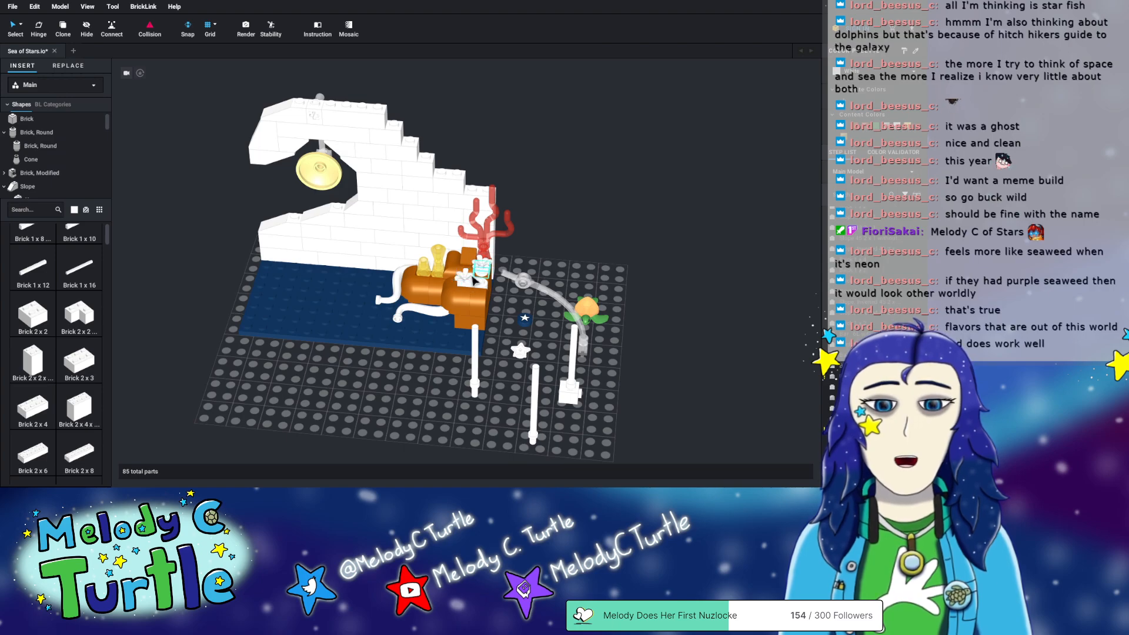
# - Examine the recoloured scene from several angles and the empty baseplate area in front of the dark blue plate
pyautogui.moveTo(581, 231); pyautogui.dragTo(556, 226, button='right')
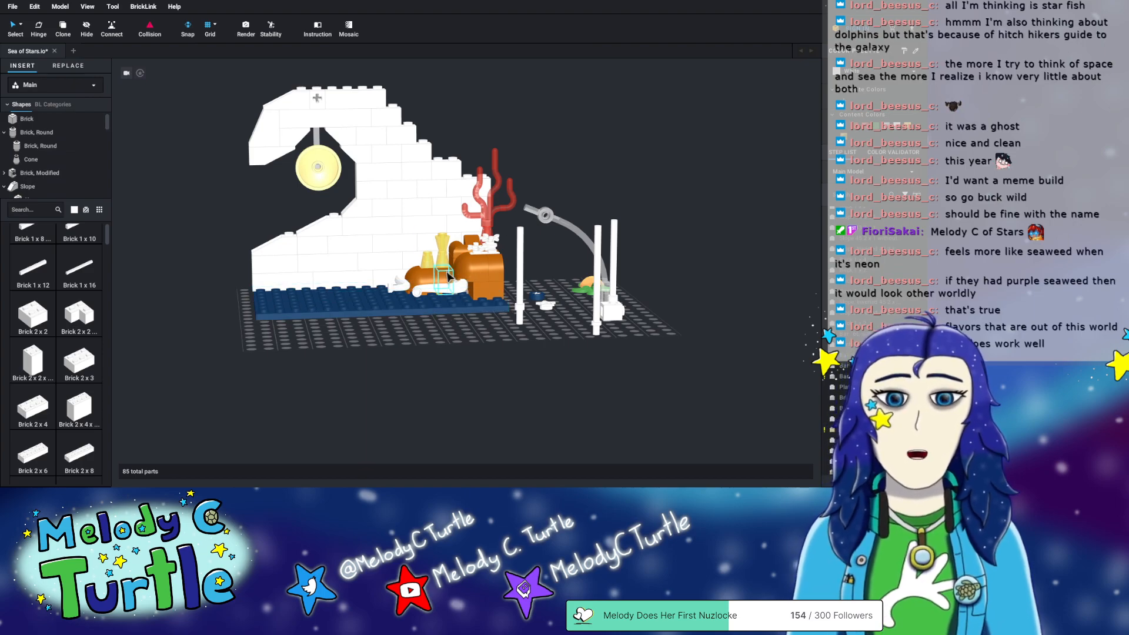
pyautogui.moveTo(595, 156)
pyautogui.mouseDown(button='right')
pyautogui.moveTo(587, 171)
pyautogui.moveTo(559, 159)
pyautogui.moveTo(574, 147)
pyautogui.moveTo(609, 156)
pyautogui.moveTo(596, 159)
pyautogui.mouseUp(button='right')
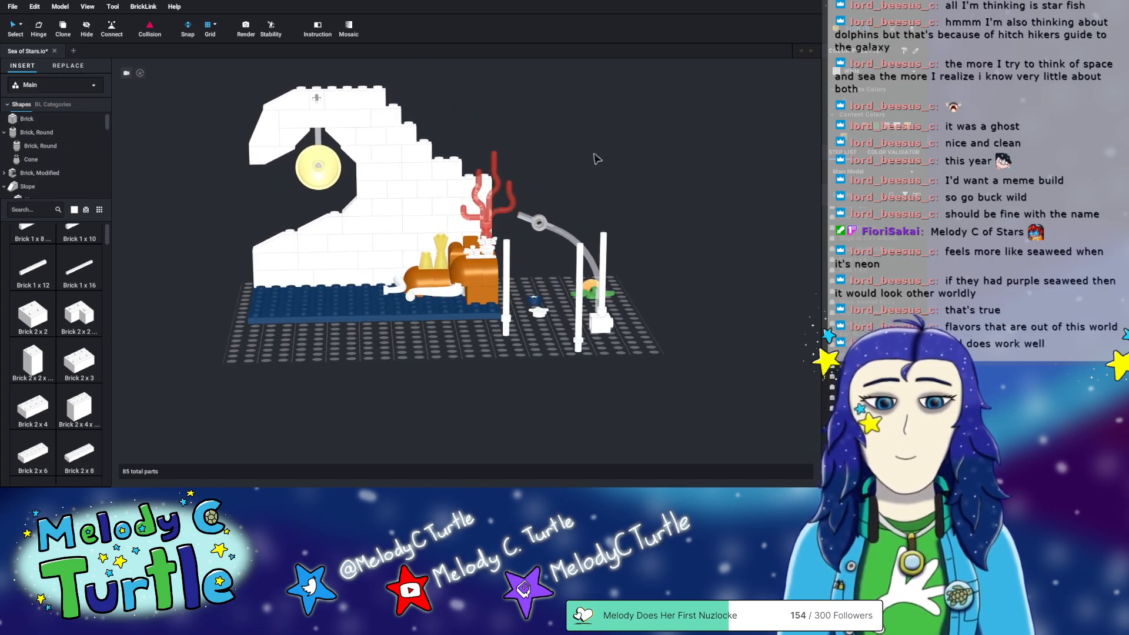
pyautogui.moveTo(372, 384); pyautogui.dragTo(354, 405, button='right')
pyautogui.click(296, 271)
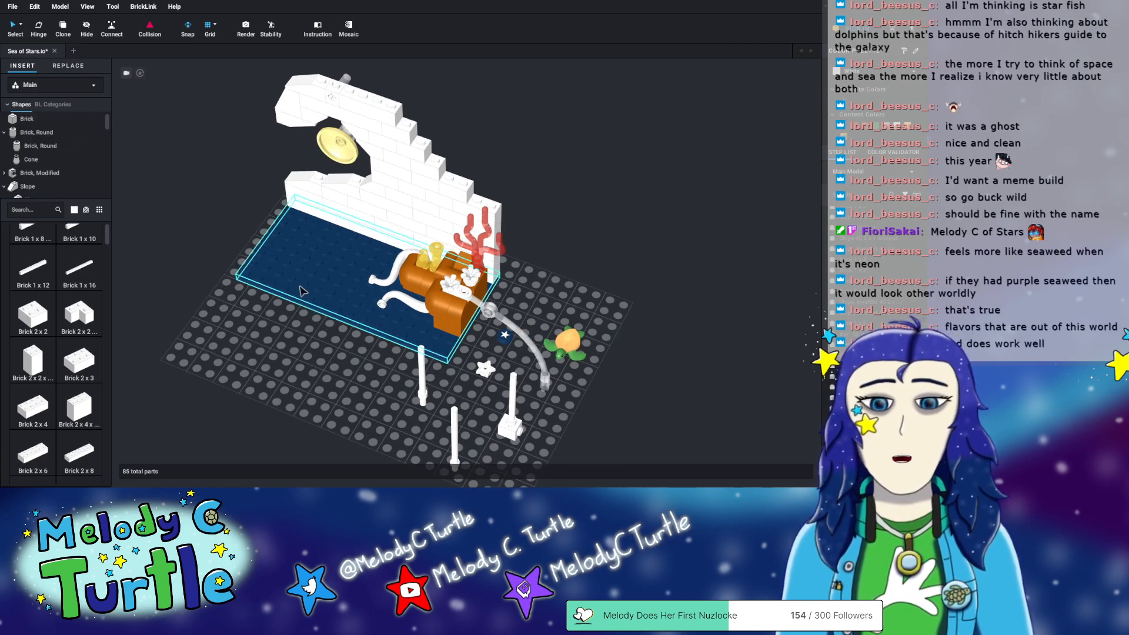
pyautogui.moveTo(272, 284); pyautogui.dragTo(312, 355, button='right')
pyautogui.moveTo(336, 417); pyautogui.dragTo(353, 390, button='right')
pyautogui.moveTo(353, 390); pyautogui.dragTo(372, 385, button='middle')
pyautogui.scroll(3, 372, 386)
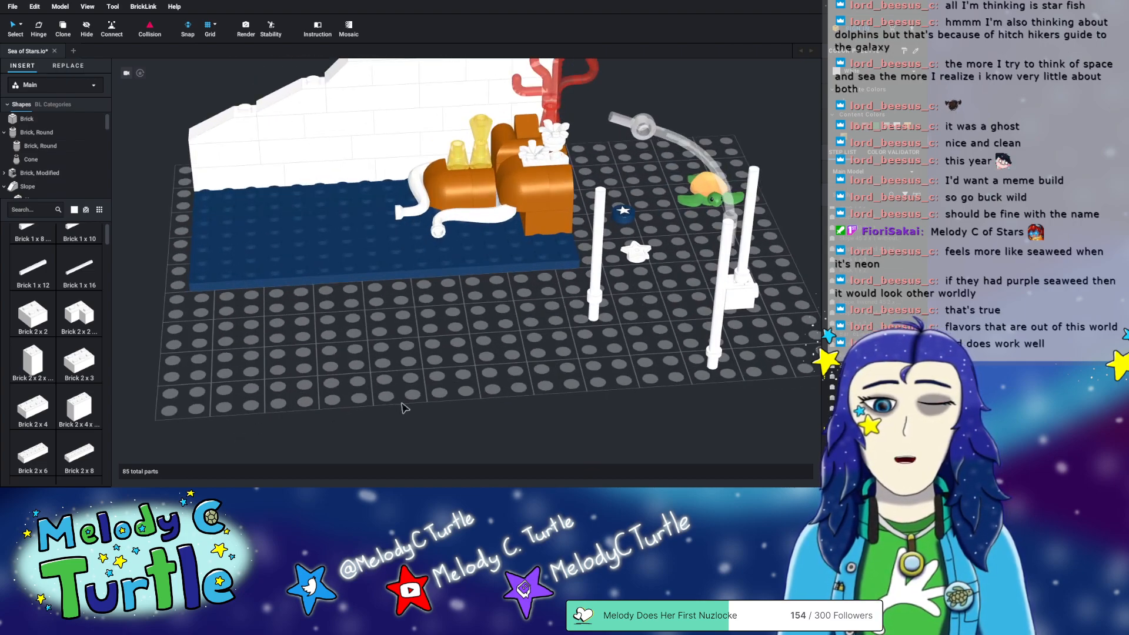
pyautogui.scroll(2, 371, 412)
pyautogui.moveTo(381, 434); pyautogui.dragTo(380, 377, button='middle')
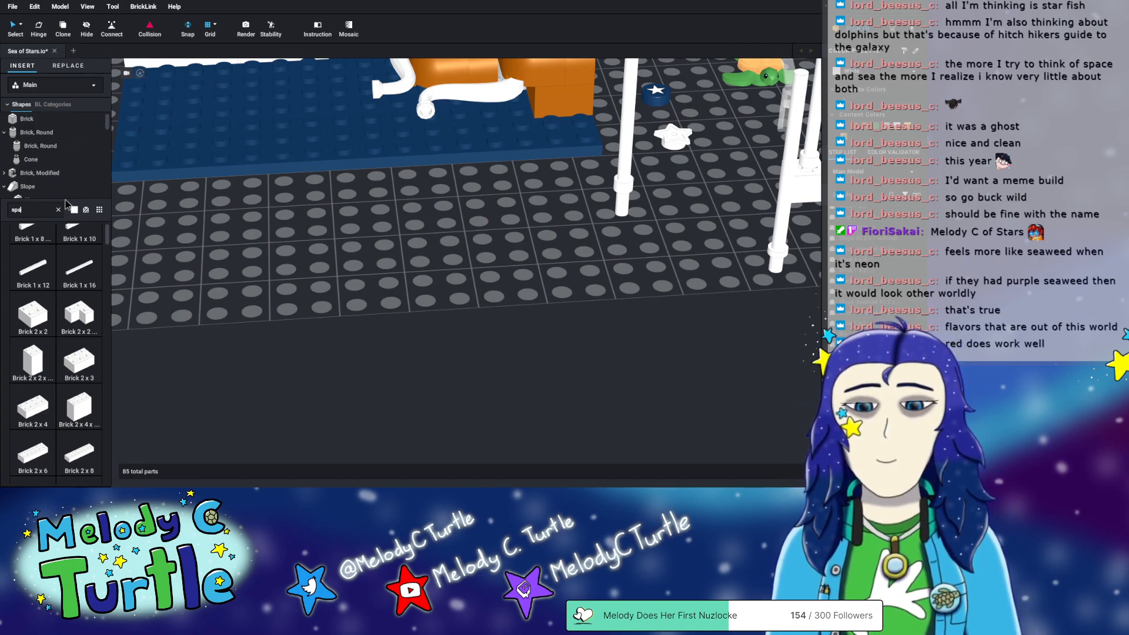
# - Search the parts for "space" and browse the results as far as the minifigure headgear
pyautogui.write('ce')
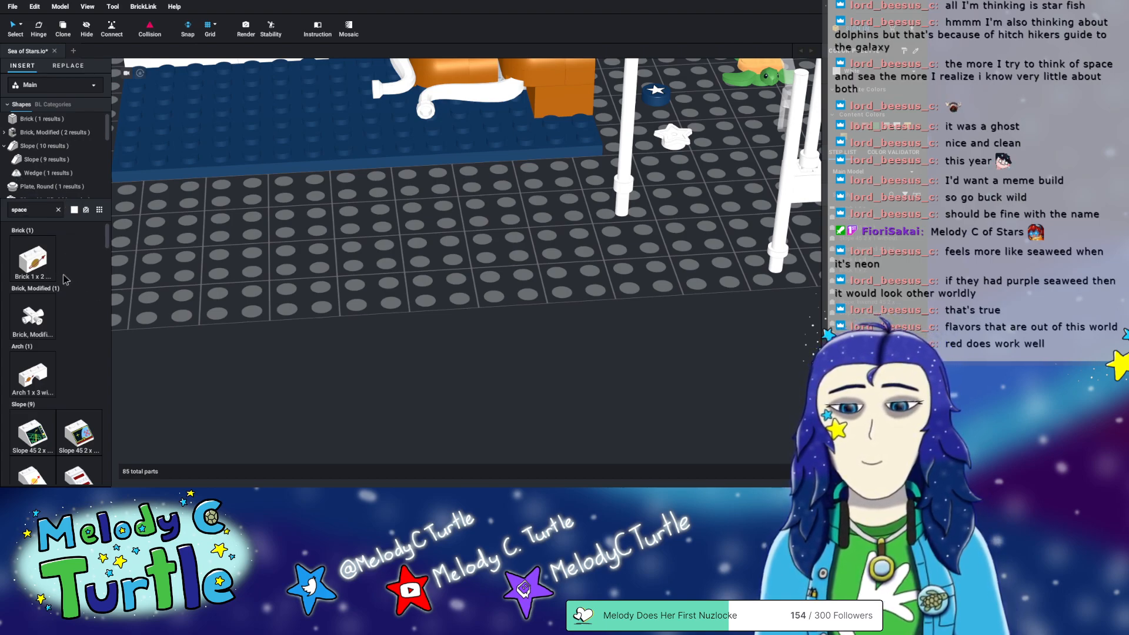
pyautogui.scroll(-10, 67, 282)
pyautogui.scroll(-10, 76, 287)
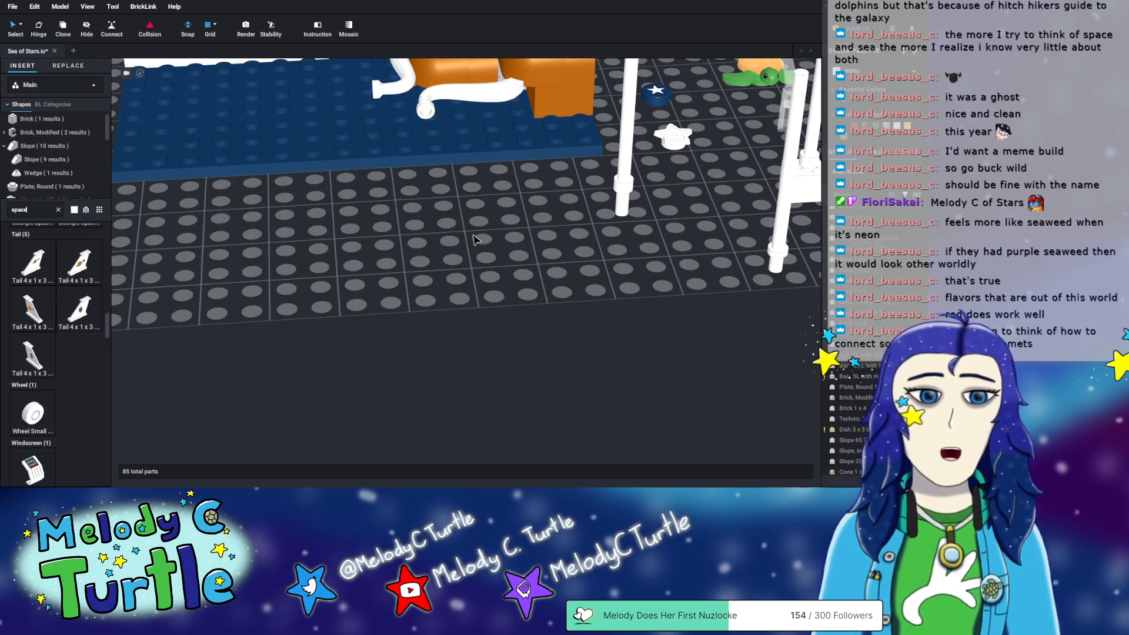
pyautogui.scroll(-1, 43, 347)
pyautogui.scroll(-10, 42, 347)
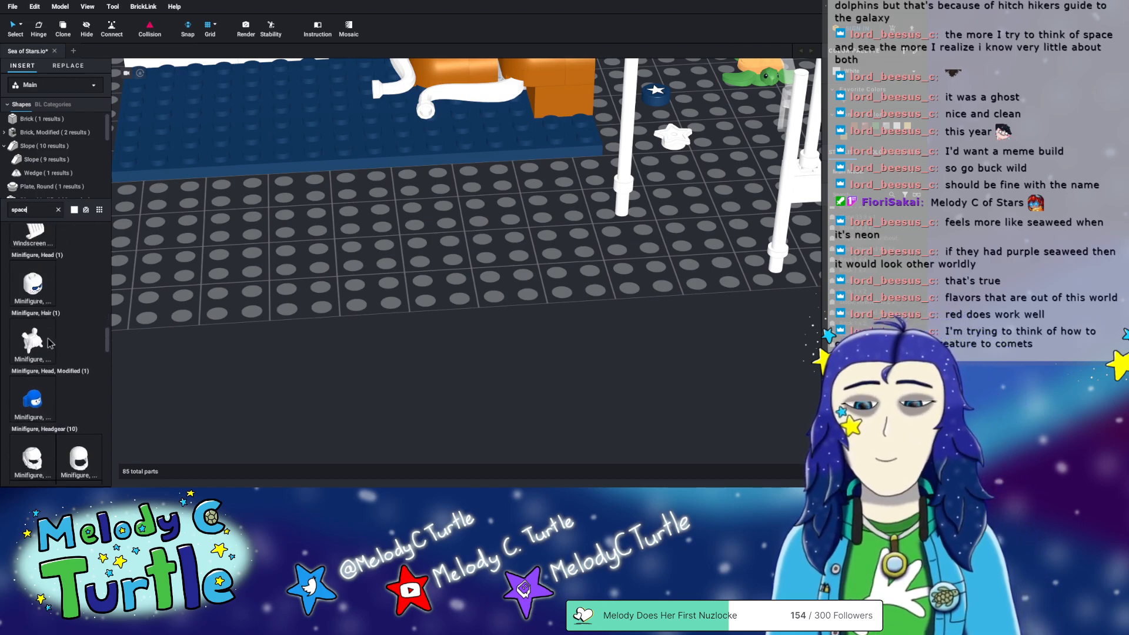
pyautogui.scroll(-1, 89, 306)
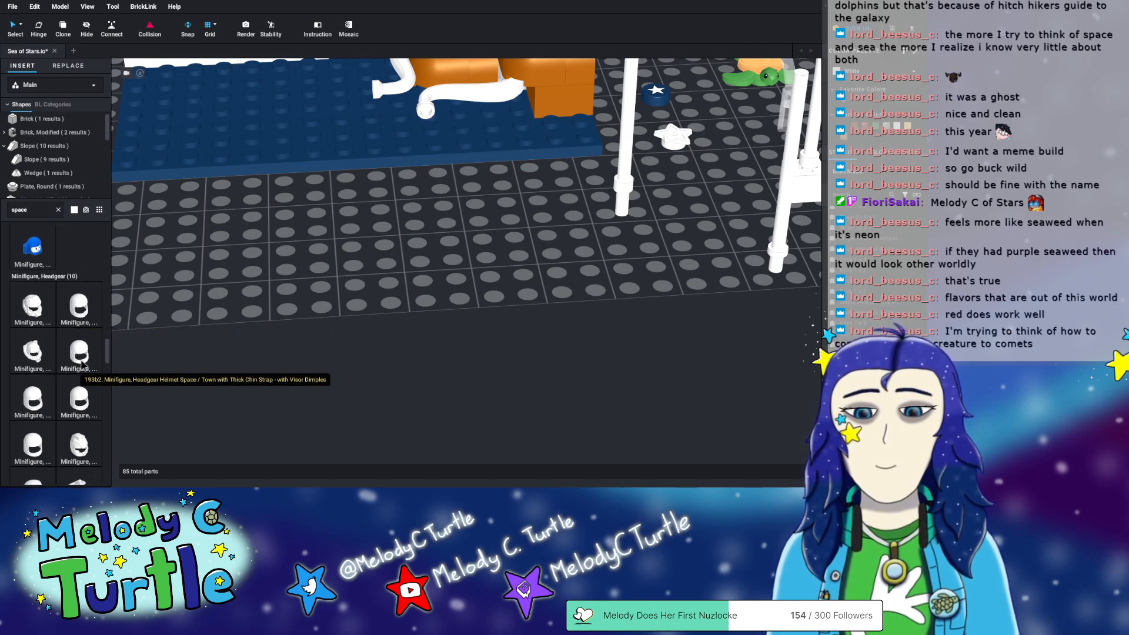
# - Place three white minifigure space helmets in a row on the baseplate in front of the dark blue plate
pyautogui.moveTo(79, 360); pyautogui.dragTo(257, 216)
pyautogui.moveTo(312, 261)
pyautogui.mouseDown(button='right')
pyautogui.moveTo(295, 252)
pyautogui.moveTo(284, 264)
pyautogui.moveTo(306, 256)
pyautogui.mouseUp(button='right')
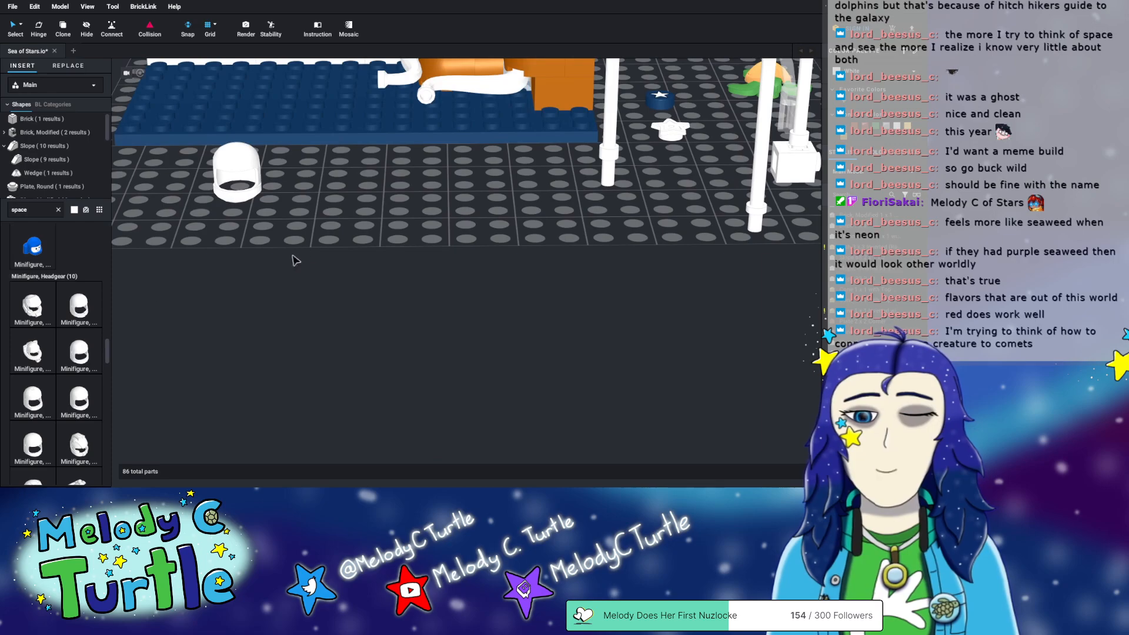
pyautogui.moveTo(85, 313); pyautogui.dragTo(332, 209)
pyautogui.moveTo(374, 217); pyautogui.dragTo(356, 222, button='right')
pyautogui.click(218, 215)
pyautogui.moveTo(218, 207); pyautogui.dragTo(248, 156)
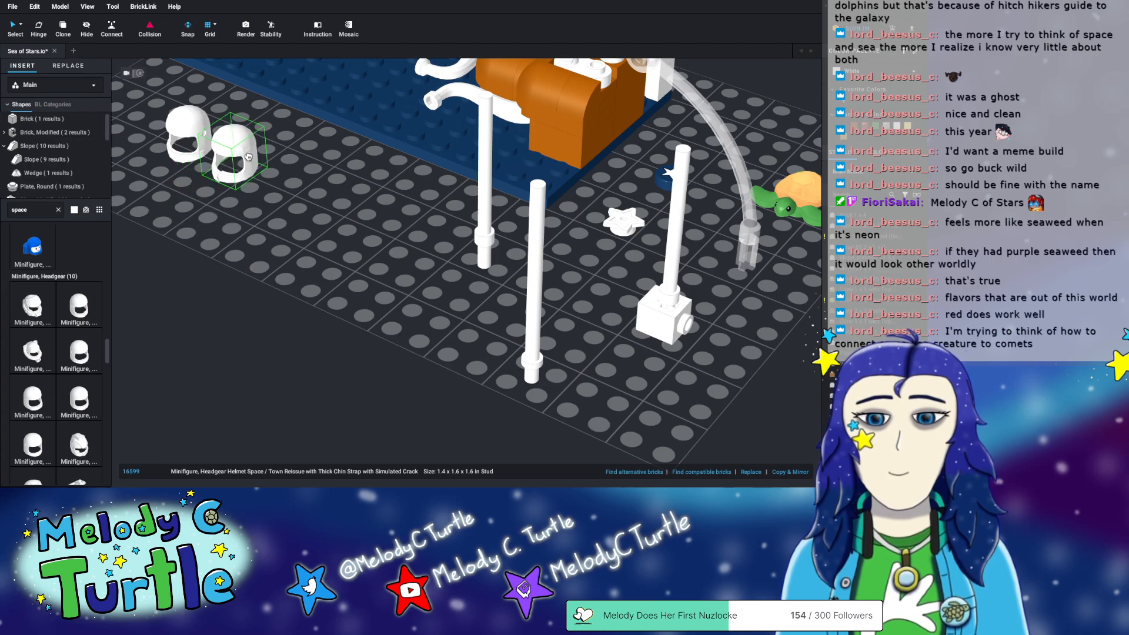
pyautogui.click(173, 265)
pyautogui.moveTo(79, 401); pyautogui.dragTo(300, 172)
pyautogui.moveTo(300, 172); pyautogui.dragTo(308, 215, button='right')
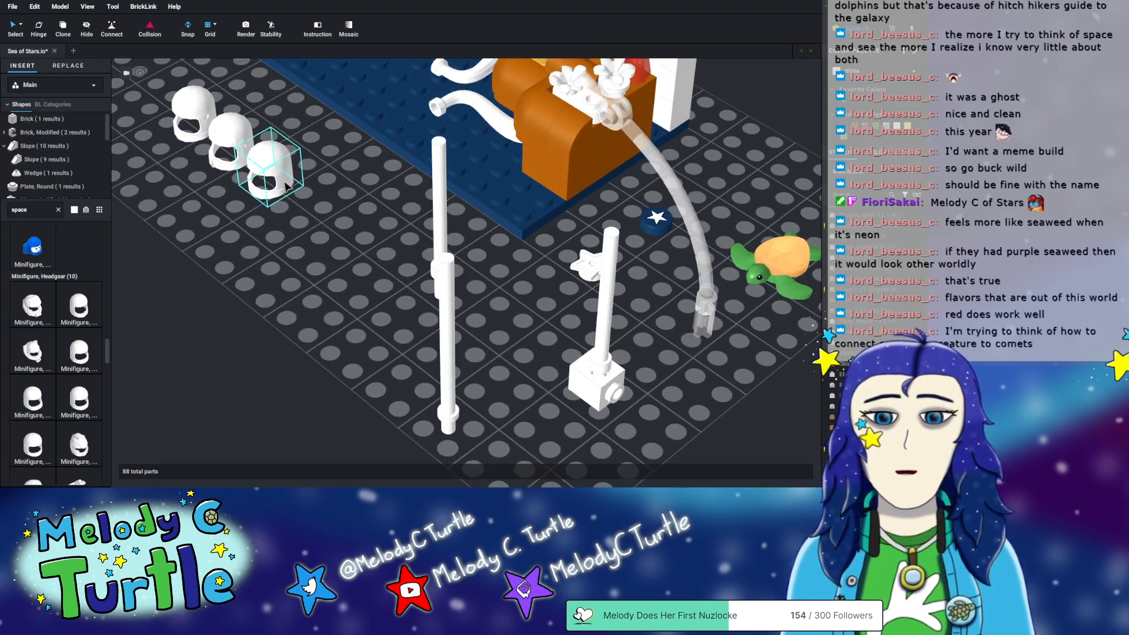
# - Add a fourth white space helmet at the end of the row and delete the other three
pyautogui.scroll(-1, 64, 353)
pyautogui.moveTo(79, 374); pyautogui.dragTo(314, 194)
pyautogui.moveTo(264, 294); pyautogui.dragTo(282, 170, button='right')
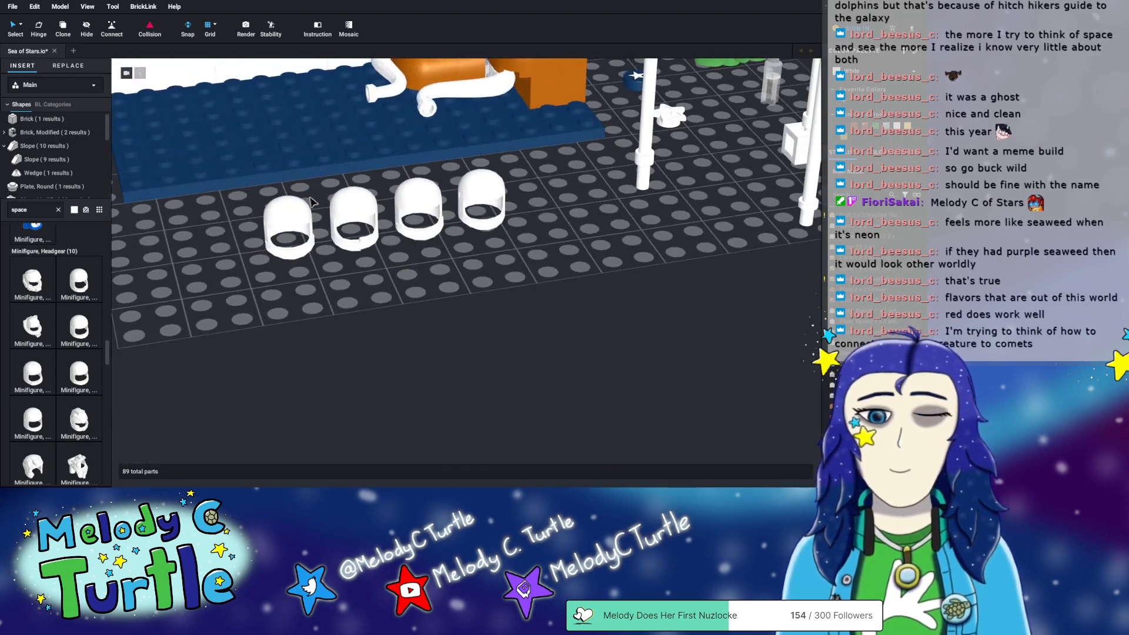
pyautogui.moveTo(260, 289); pyautogui.dragTo(430, 221)
pyautogui.press('Delete')
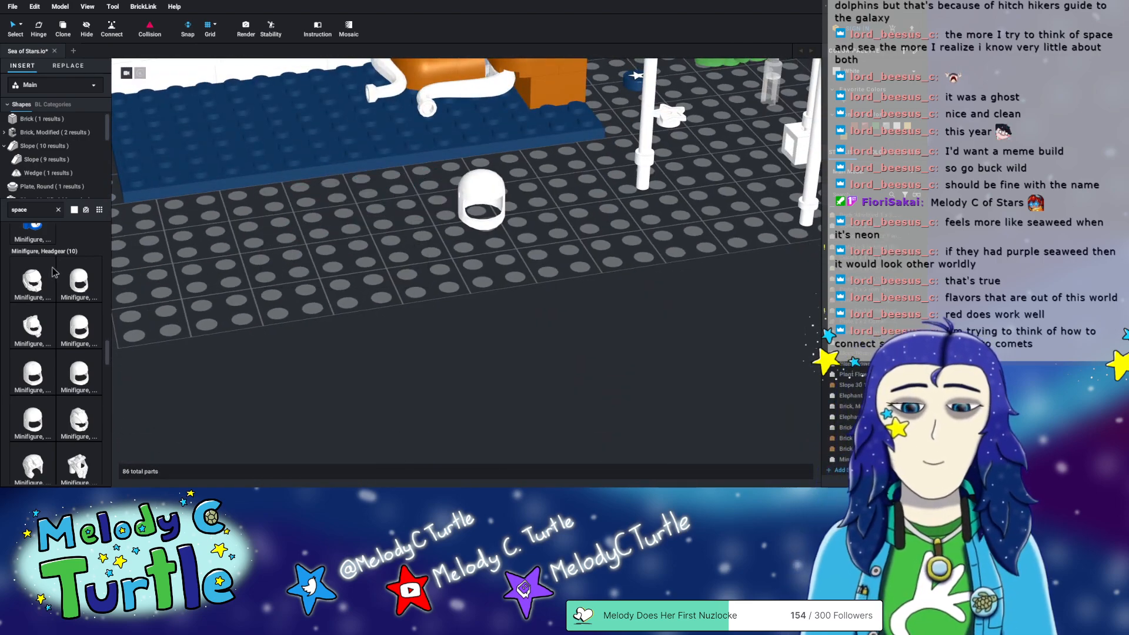
# - Search the parts for "astron", try the female astronaut spacesuit torso beside the helmet, and delete it
pyautogui.scroll(-10, 37, 300)
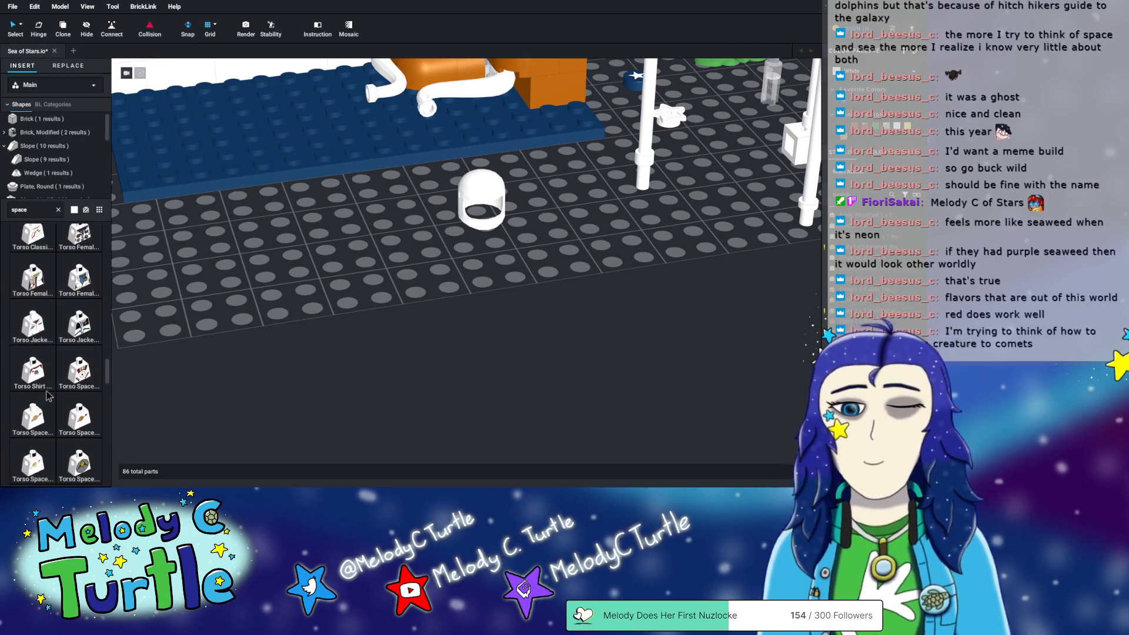
pyautogui.scroll(2, 41, 327)
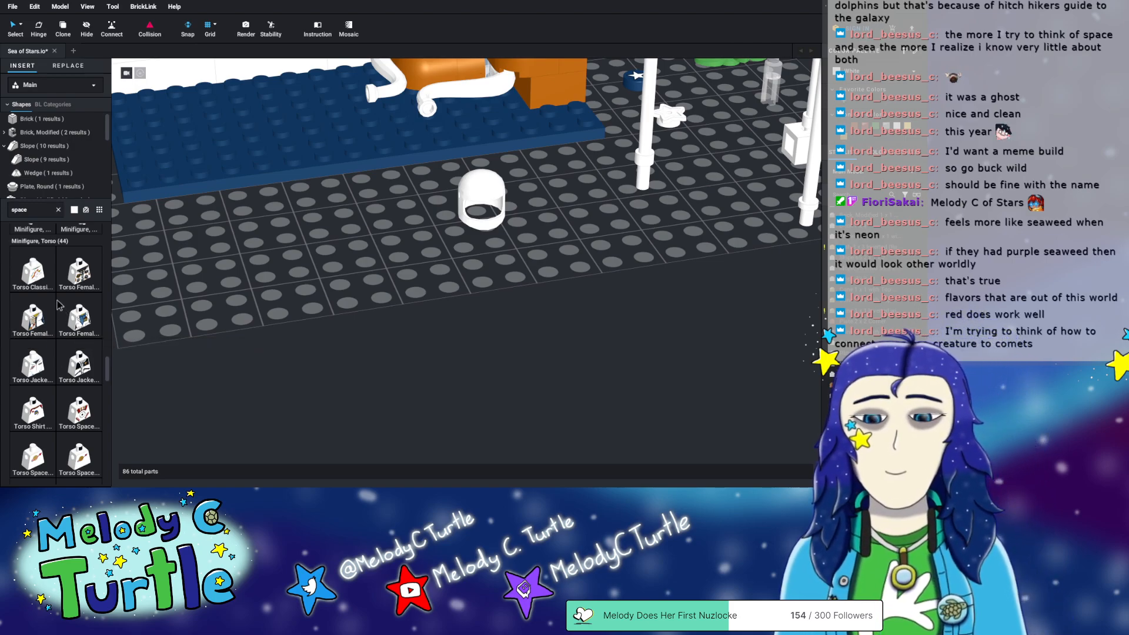
pyautogui.moveTo(44, 206); pyautogui.dragTo(8, 211)
pyautogui.write('astron')
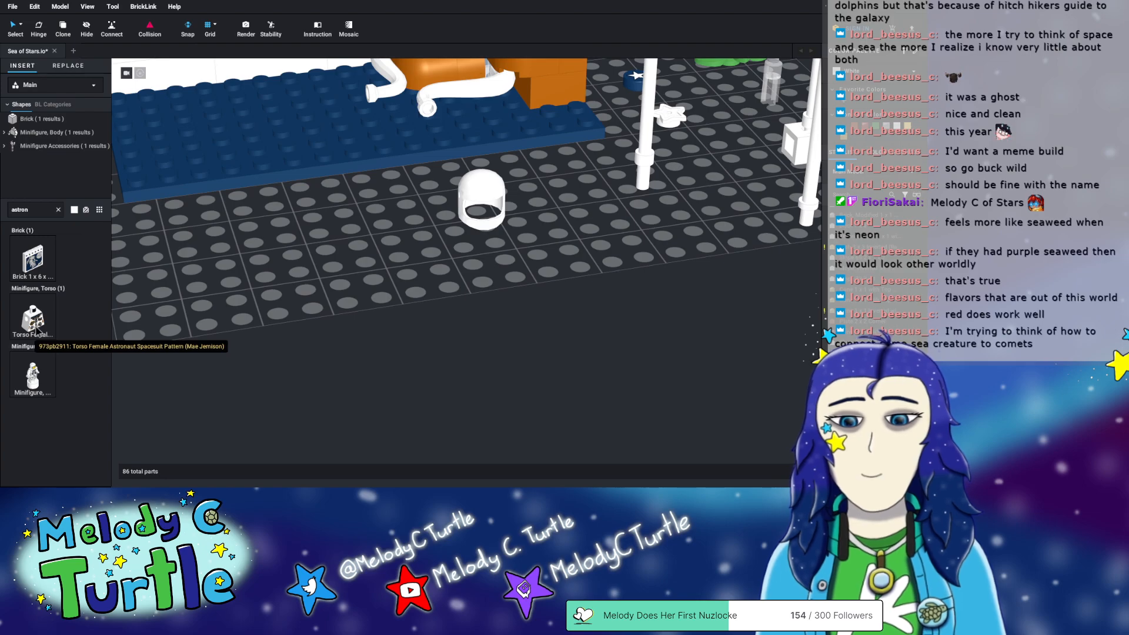
pyautogui.moveTo(33, 322); pyautogui.dragTo(376, 212)
pyautogui.moveTo(298, 281)
pyautogui.mouseDown(button='right')
pyautogui.moveTo(335, 275)
pyautogui.moveTo(348, 287)
pyautogui.moveTo(298, 273)
pyautogui.moveTo(288, 288)
pyautogui.mouseUp(button='right')
pyautogui.click(278, 297)
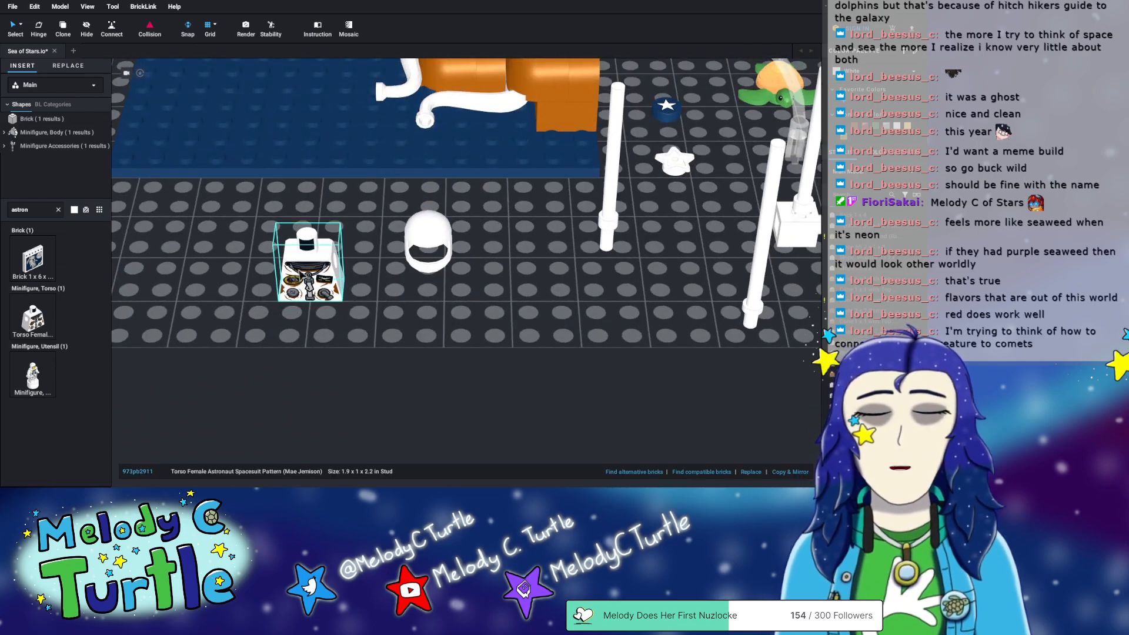
pyautogui.press('Delete')
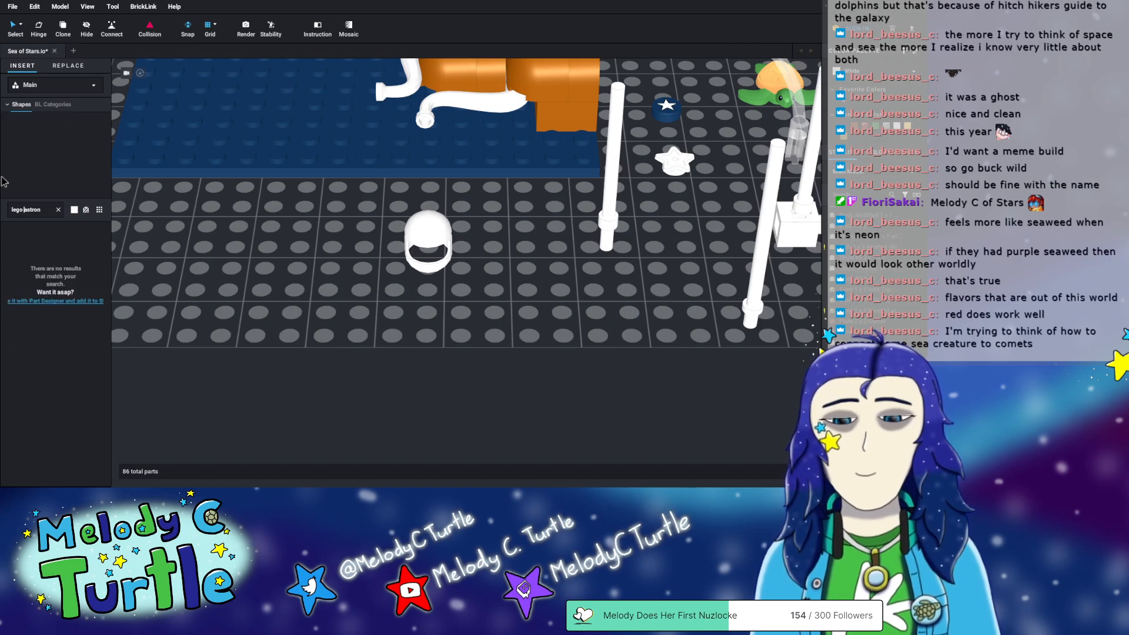
# - Search the parts for "diving"
pyautogui.hotkey('ctrl', 'a')
pyautogui.write('space')
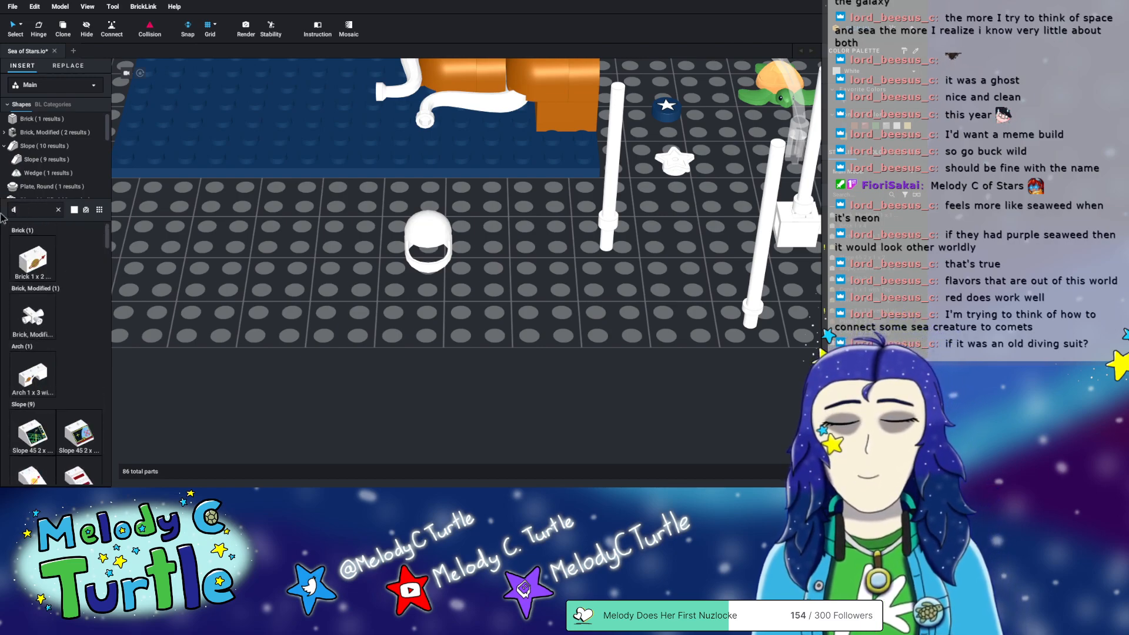
pyautogui.write('iving')
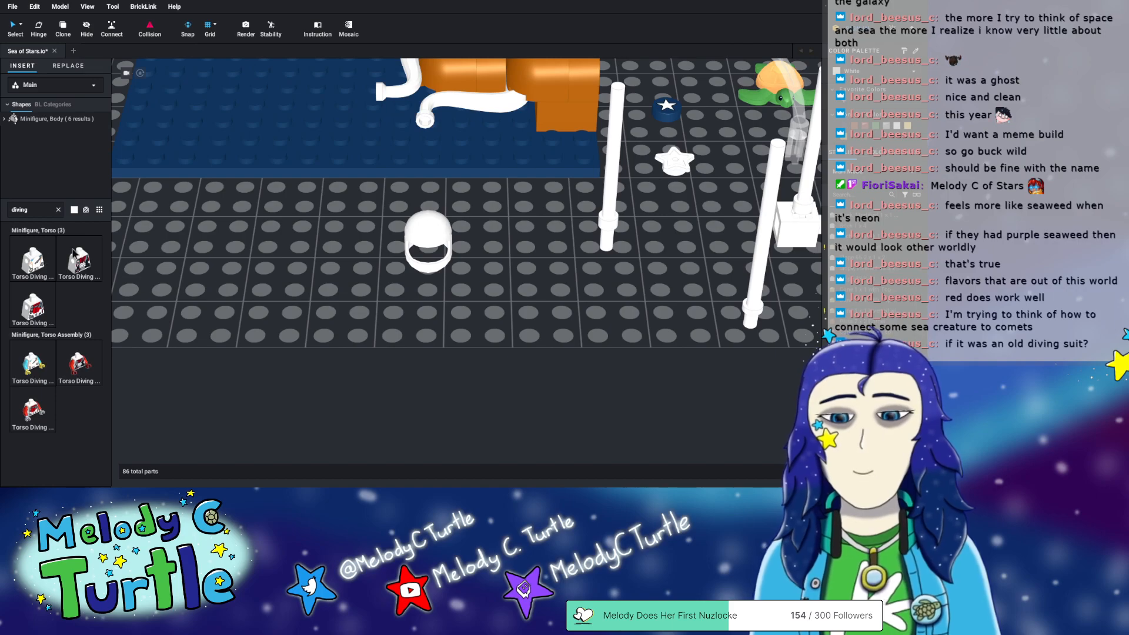
# - Place a diving suit torso and a diving torso assembly with arms on the baseplate, either side of the white helmet
pyautogui.moveTo(27, 265); pyautogui.dragTo(259, 220)
pyautogui.moveTo(33, 364); pyautogui.dragTo(584, 312)
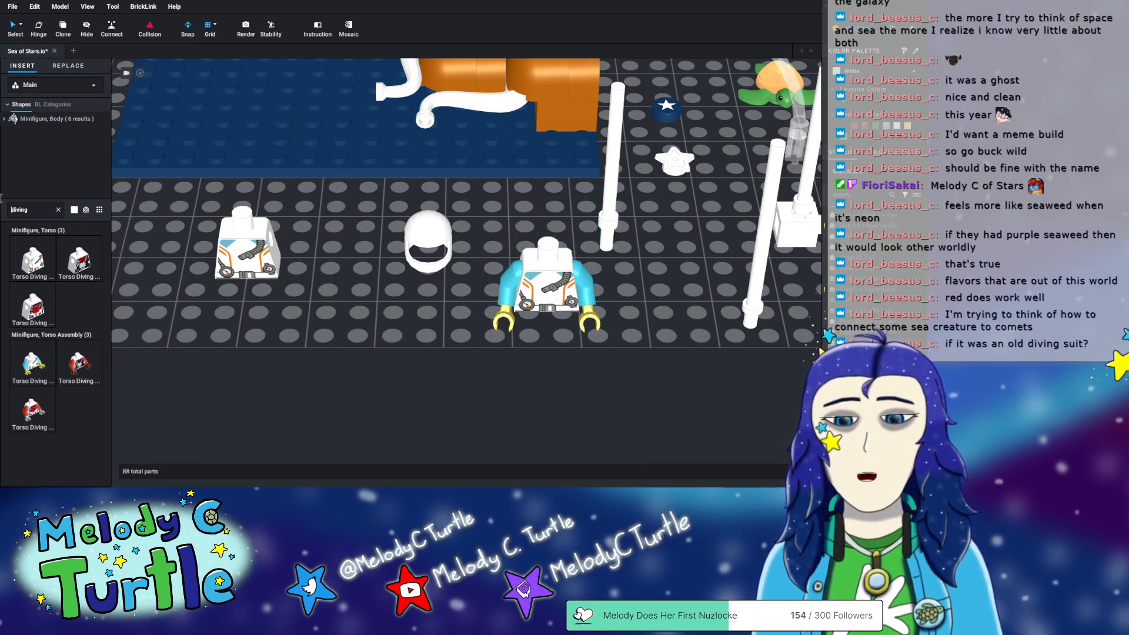
# - Search the parts for "helmet" and look through the minifigure headgear
pyautogui.moveTo(6, 218); pyautogui.dragTo(52, 217)
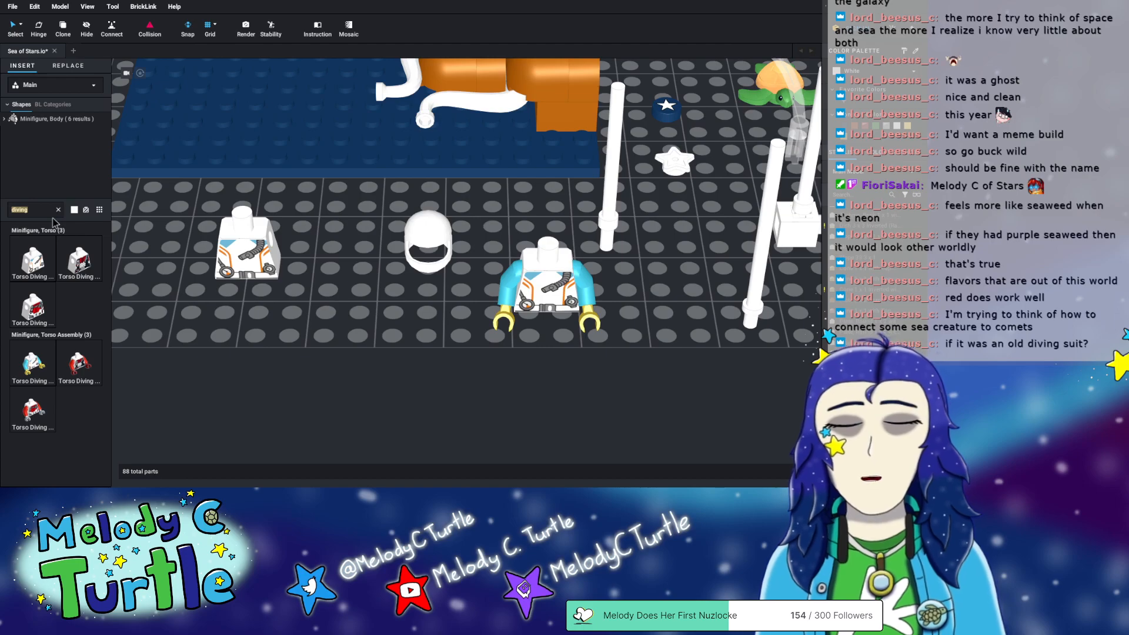
pyautogui.write('helmet')
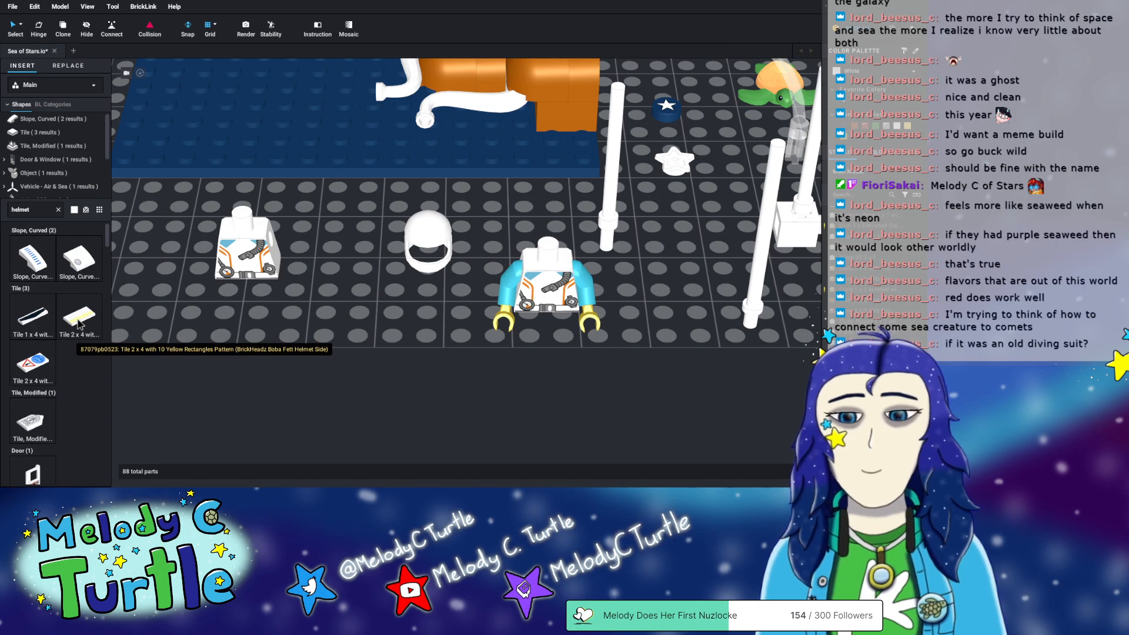
pyautogui.scroll(-3, 80, 323)
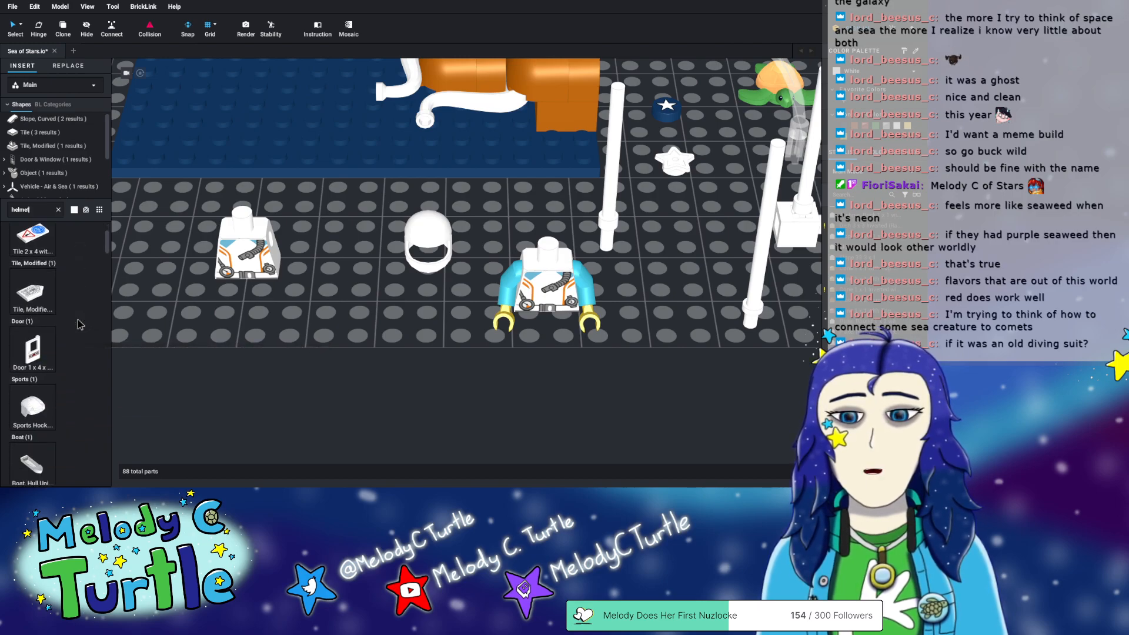
pyautogui.scroll(-1, 61, 320)
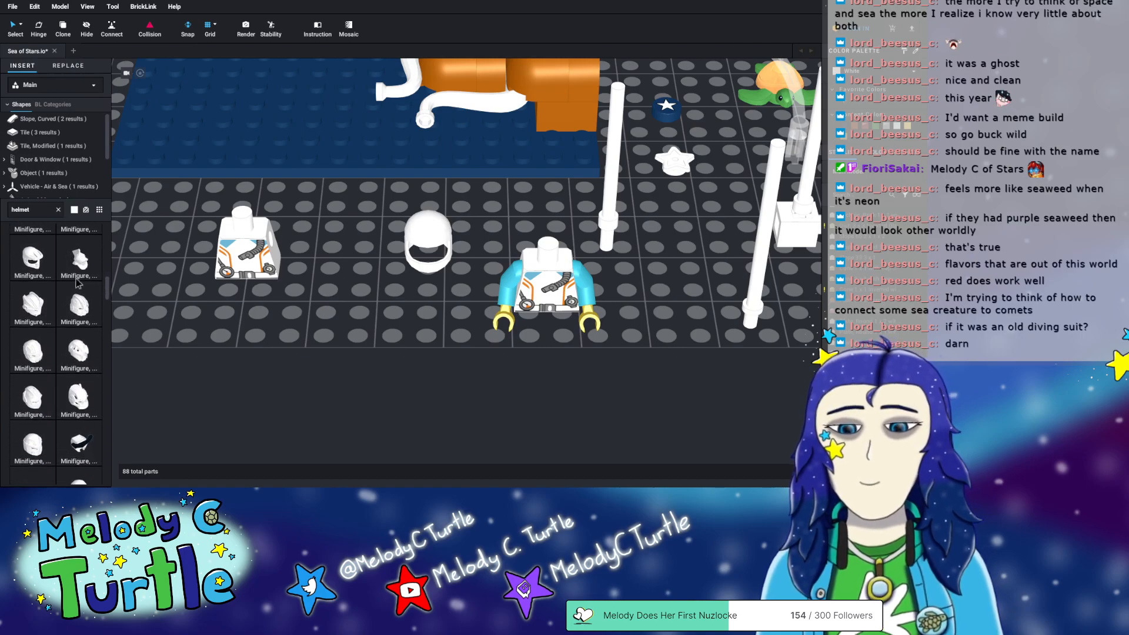
pyautogui.scroll(-2, 80, 283)
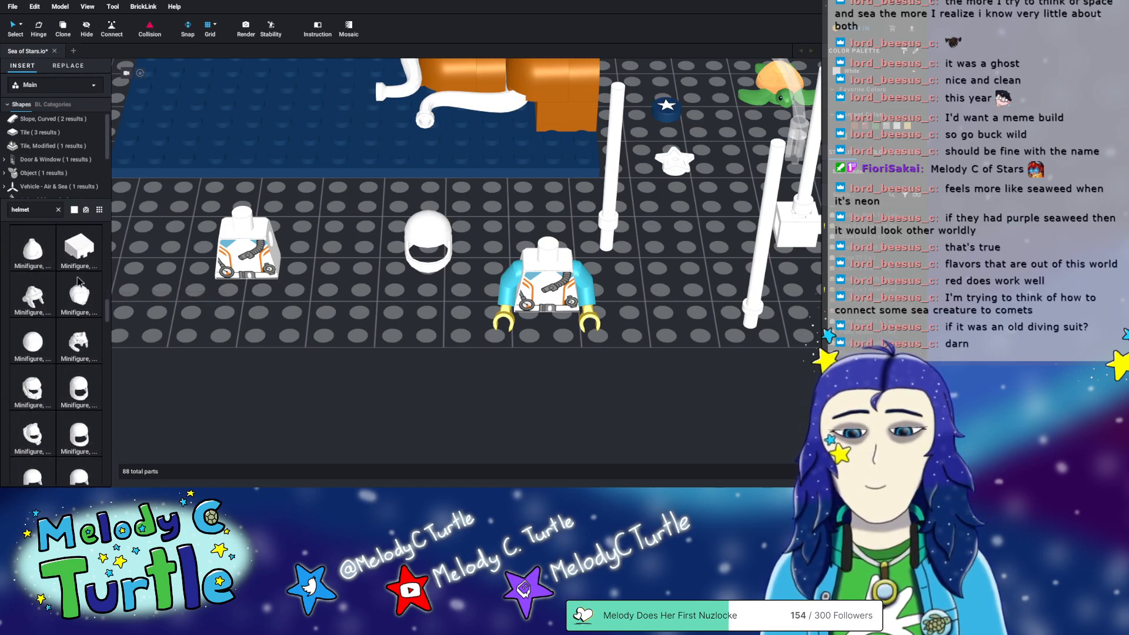
pyautogui.scroll(-1, 80, 282)
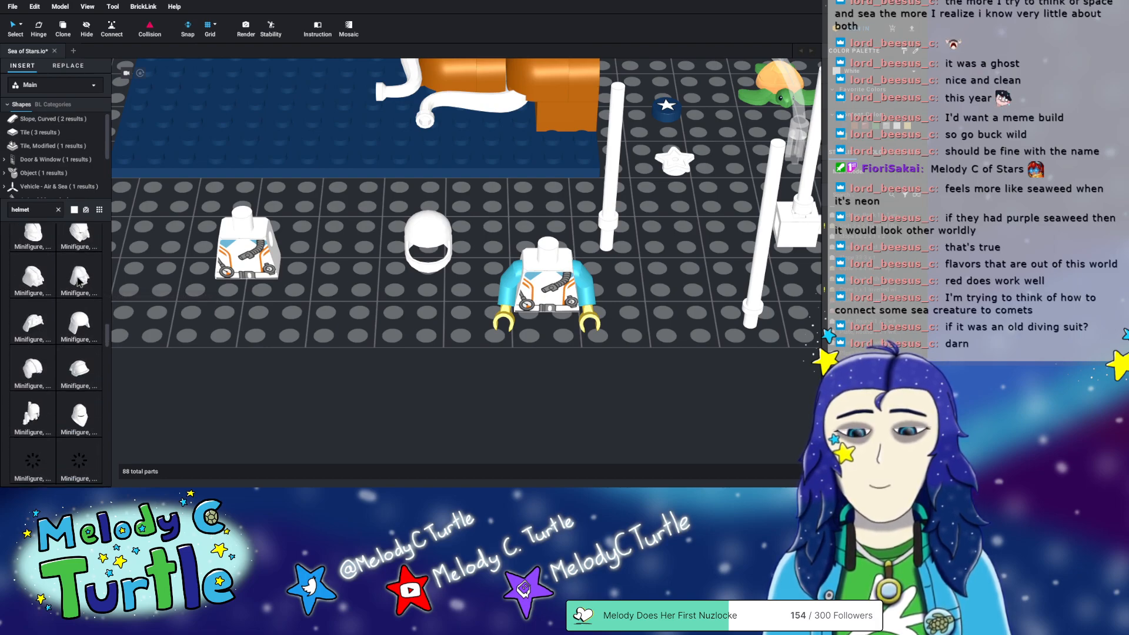
pyautogui.scroll(-2, 80, 281)
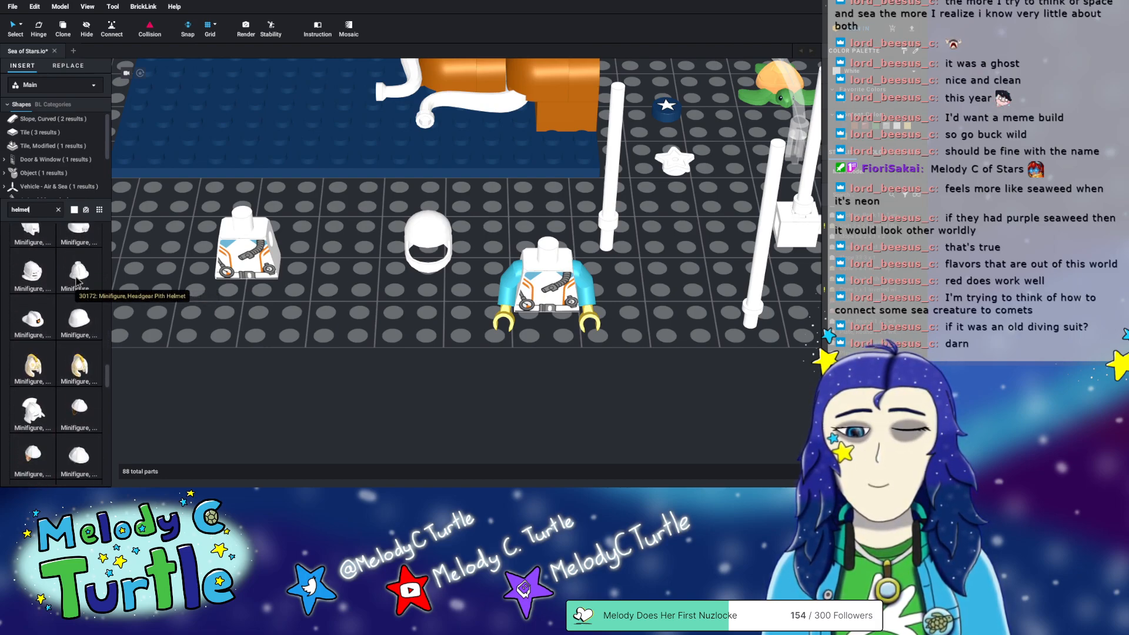
pyautogui.scroll(-4, 79, 283)
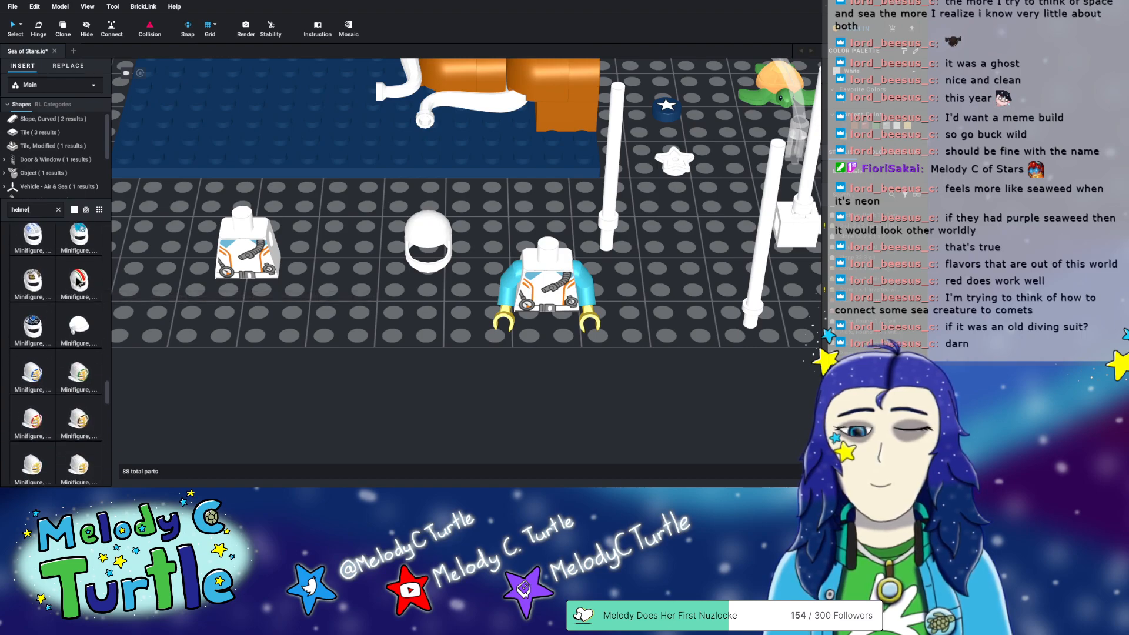
pyautogui.scroll(-1, 79, 283)
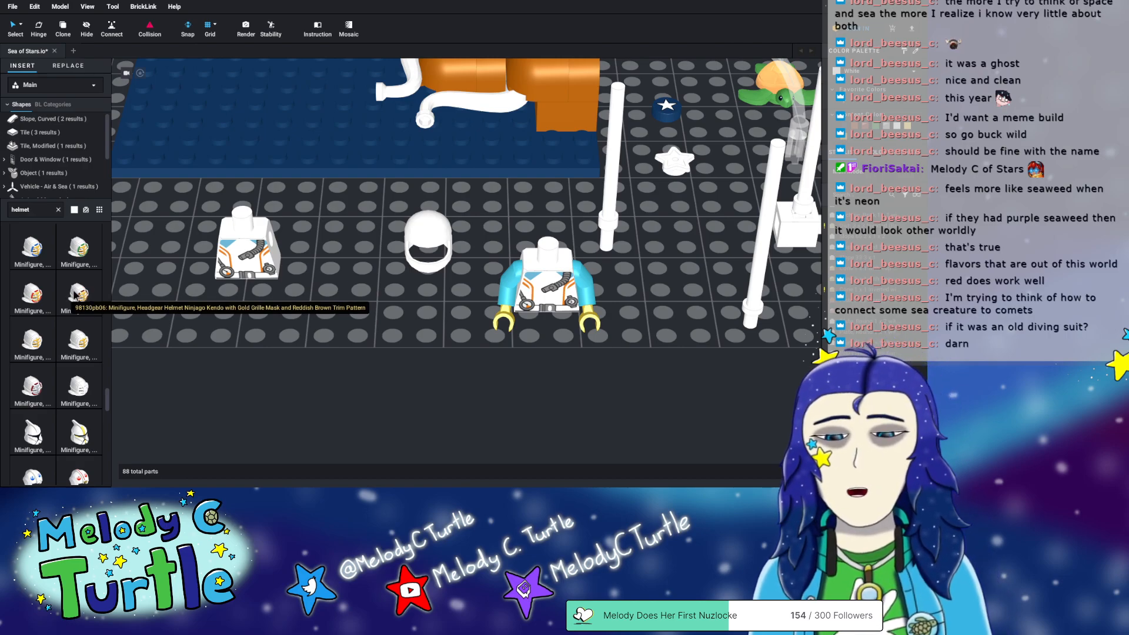
pyautogui.click(84, 386)
pyautogui.click(346, 315)
pyautogui.moveTo(347, 317)
pyautogui.mouseDown(button='right')
pyautogui.moveTo(352, 301)
pyautogui.moveTo(348, 315)
pyautogui.mouseUp(button='right')
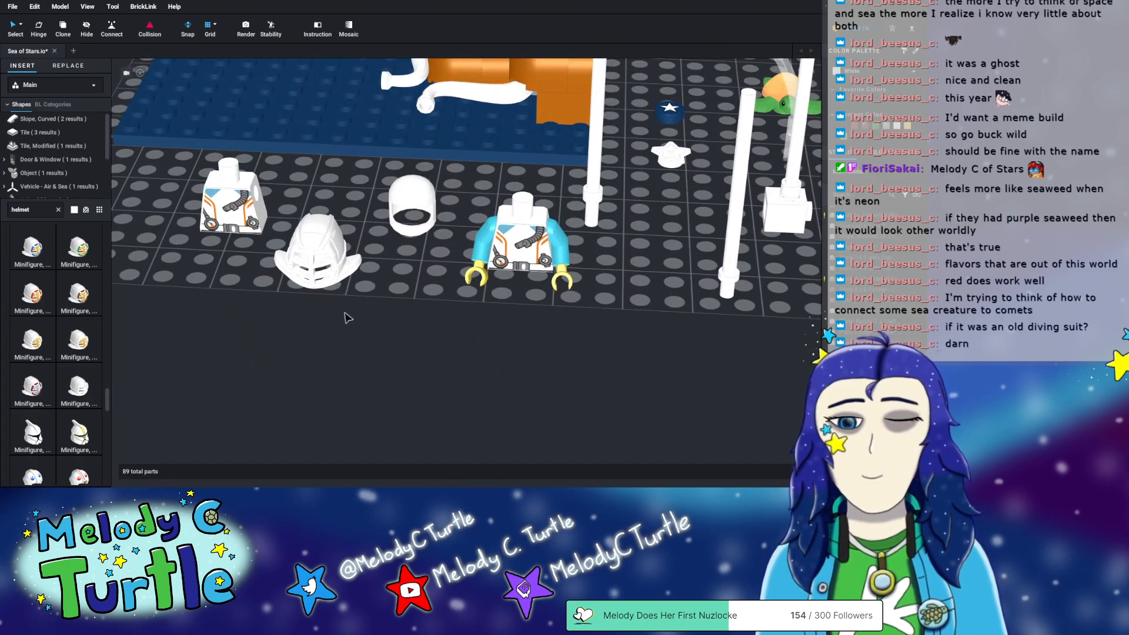
pyautogui.click(276, 265)
pyautogui.press('Delete')
# - Place the Ninjago Kendo helmet with gold grille mask on the baseplate beside the white helmet and recolour it brown
pyautogui.click(79, 294)
pyautogui.click(343, 259)
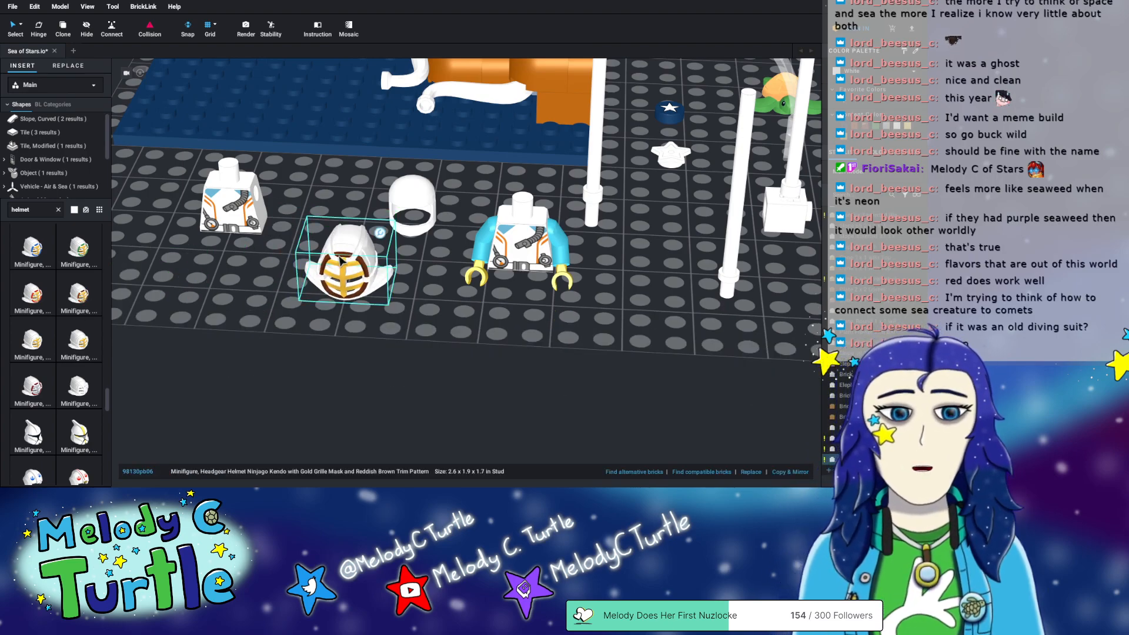
pyautogui.click(869, 72)
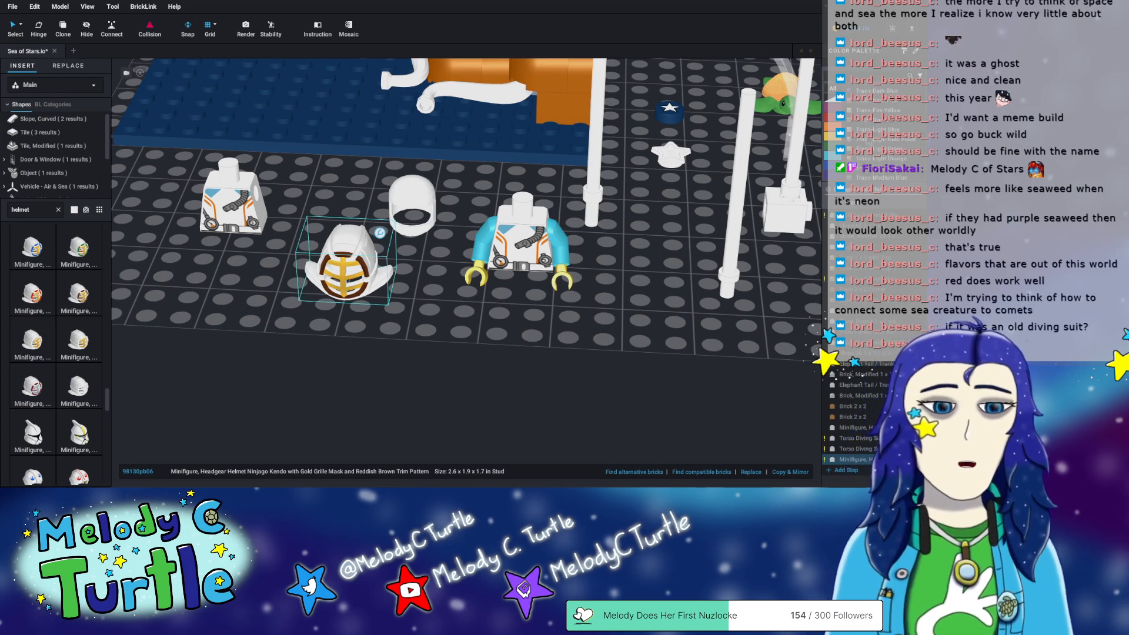
pyautogui.scroll(10, 876, 130)
pyautogui.scroll(-2, 876, 154)
pyautogui.click(870, 138)
pyautogui.click(379, 335)
pyautogui.moveTo(373, 340); pyautogui.dragTo(370, 335, button='right')
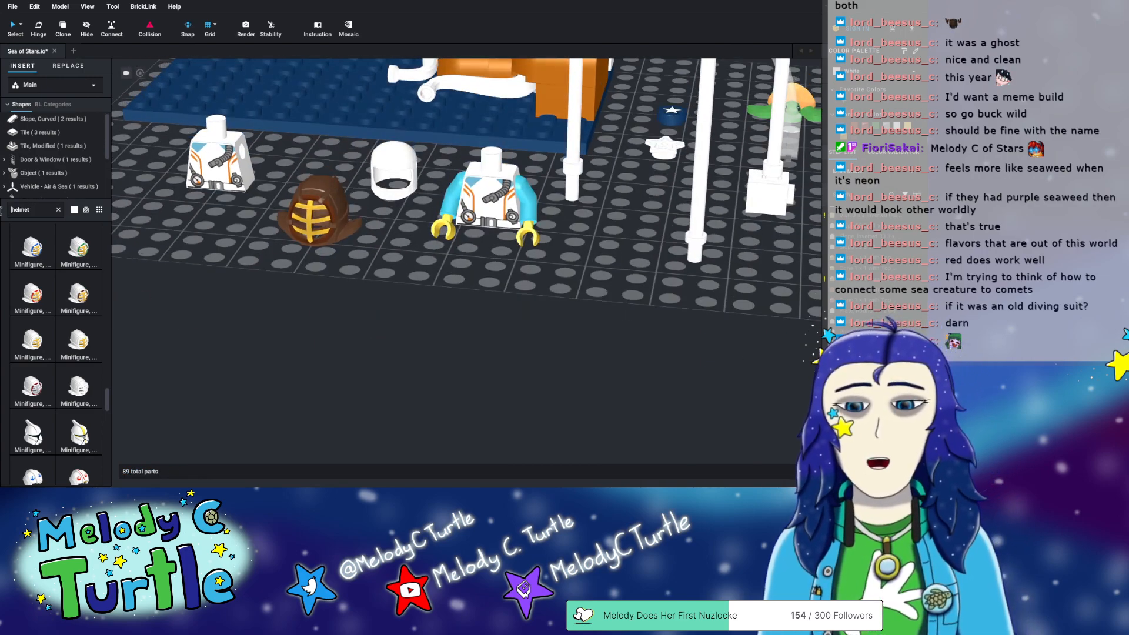
# - Find the Minifigure, Head category and place a plain hollow-stud head on the baseplate beside the brown helmet
pyautogui.moveTo(47, 213); pyautogui.dragTo(5, 208)
pyautogui.write('mini')
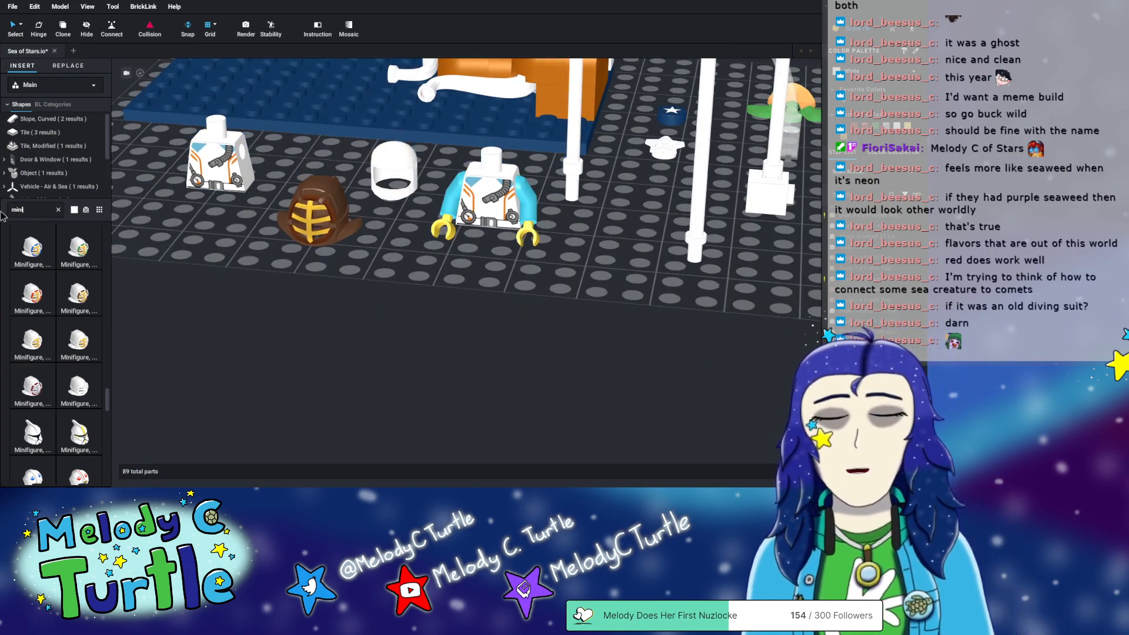
pyautogui.write('figure')
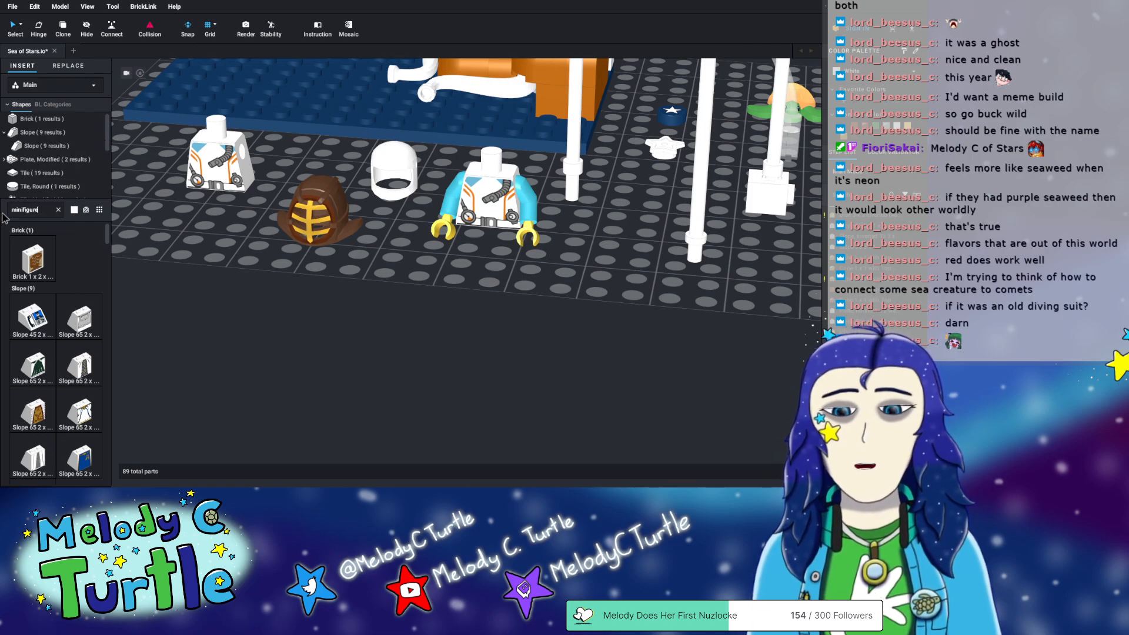
pyautogui.click(58, 209)
pyautogui.scroll(-5, 65, 166)
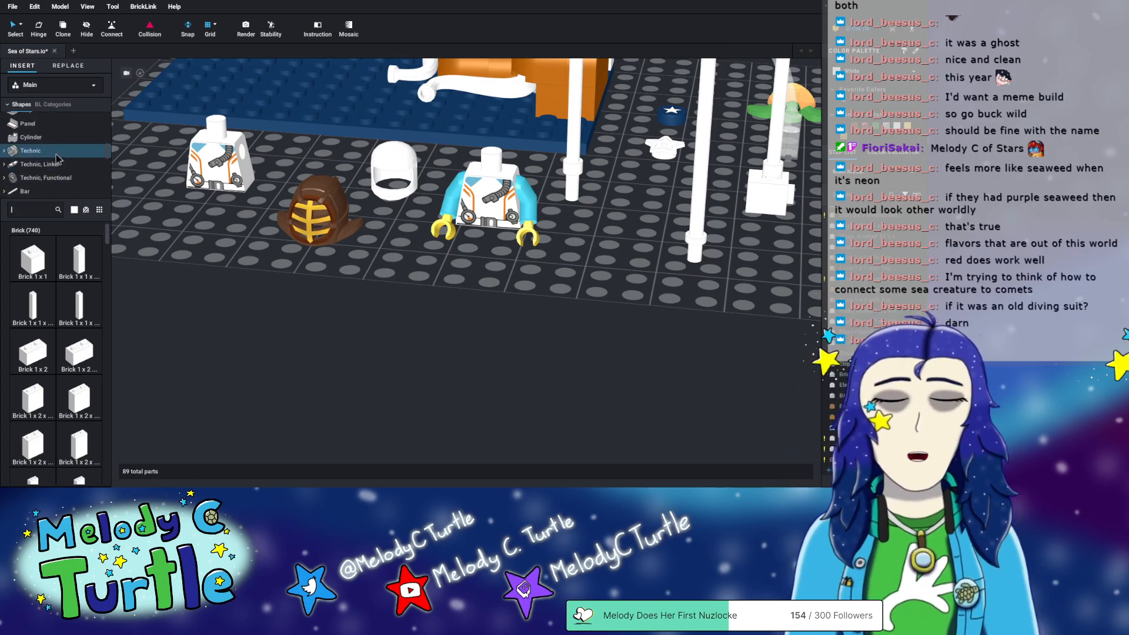
pyautogui.scroll(-1, 65, 158)
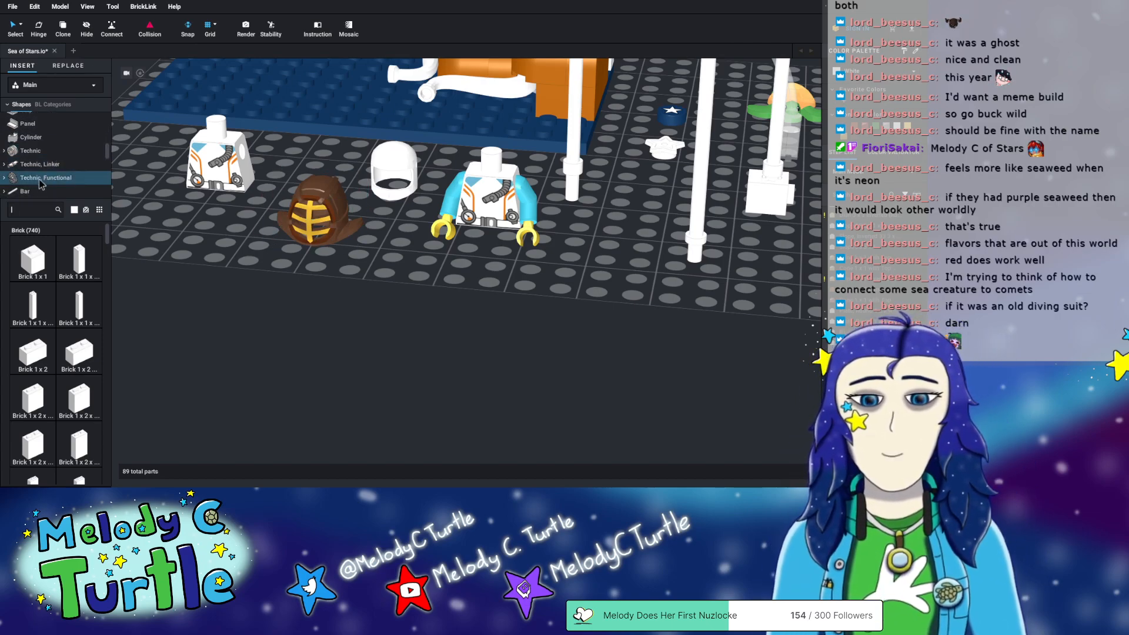
pyautogui.scroll(-8, 66, 158)
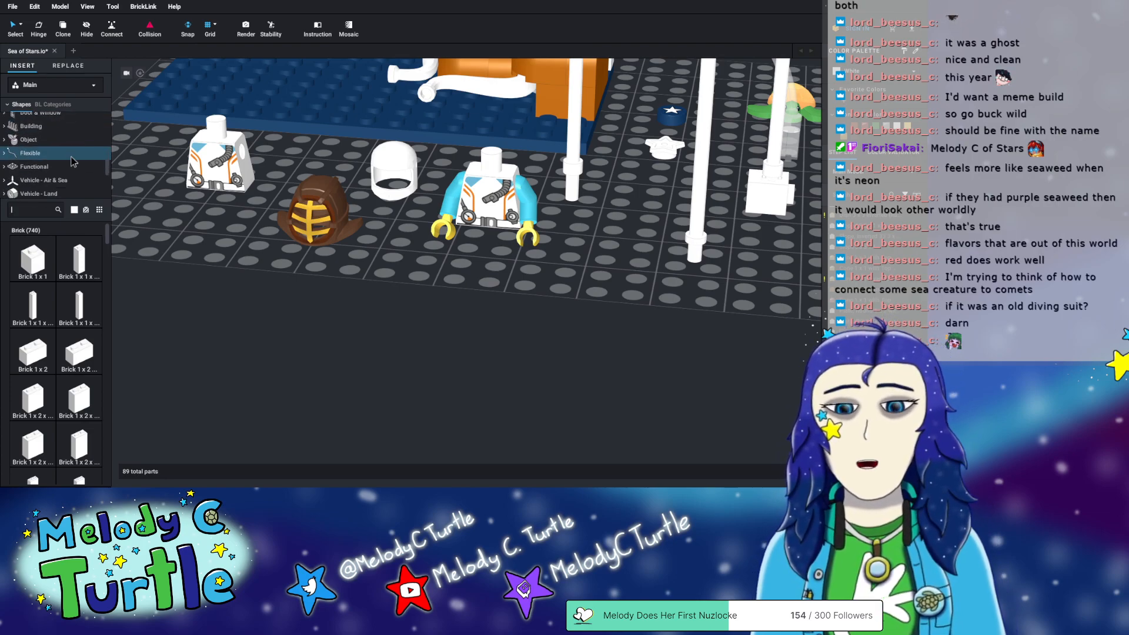
pyautogui.scroll(2, 68, 162)
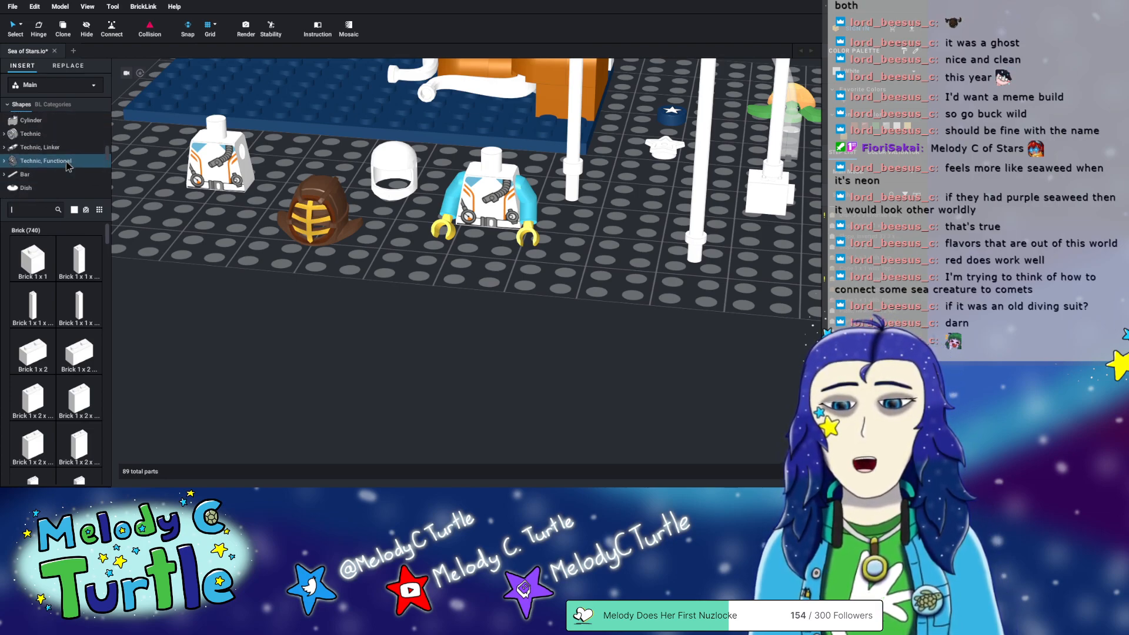
pyautogui.scroll(-5, 65, 160)
pyautogui.click(47, 169)
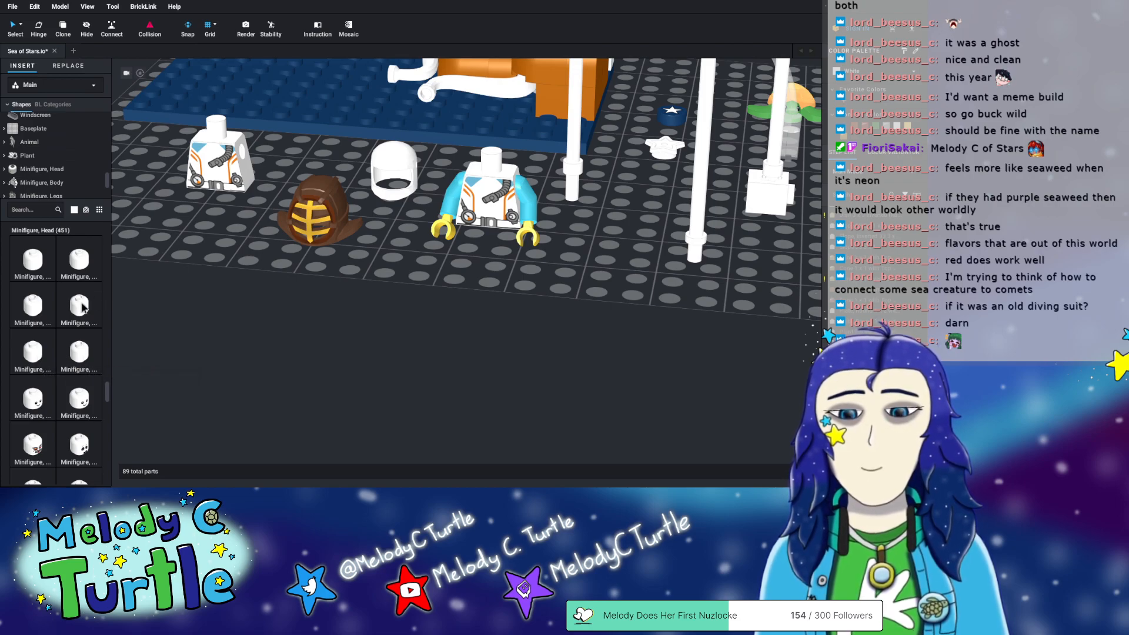
pyautogui.moveTo(81, 306); pyautogui.dragTo(235, 256)
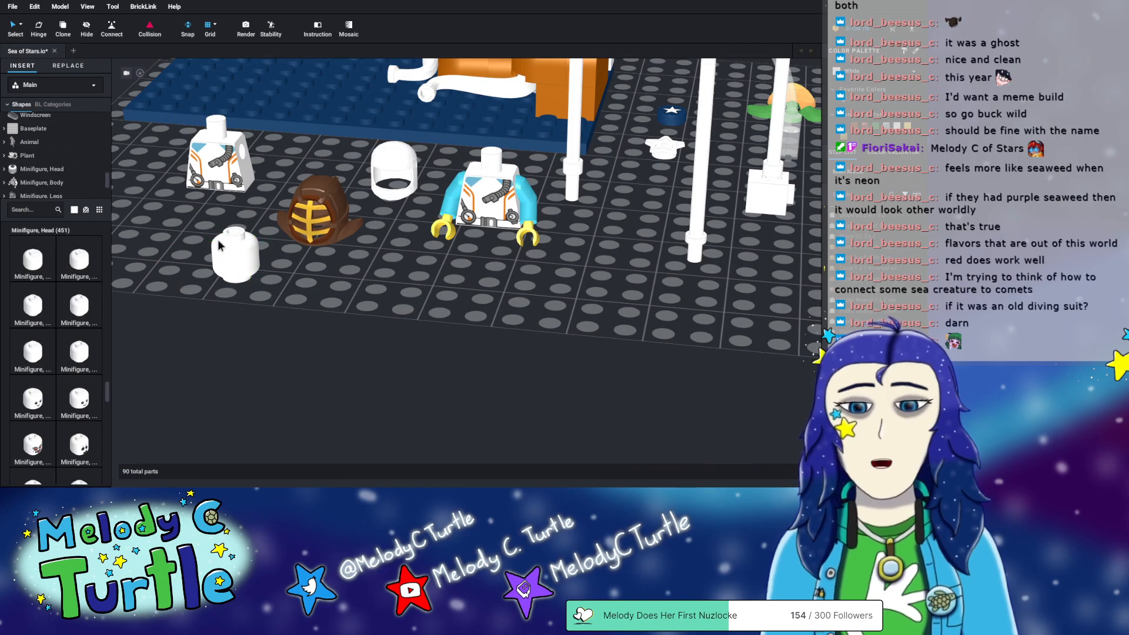
# - Look through the colour palette's transparent shades and recolour the plain minifigure head pale blue
pyautogui.click(876, 71)
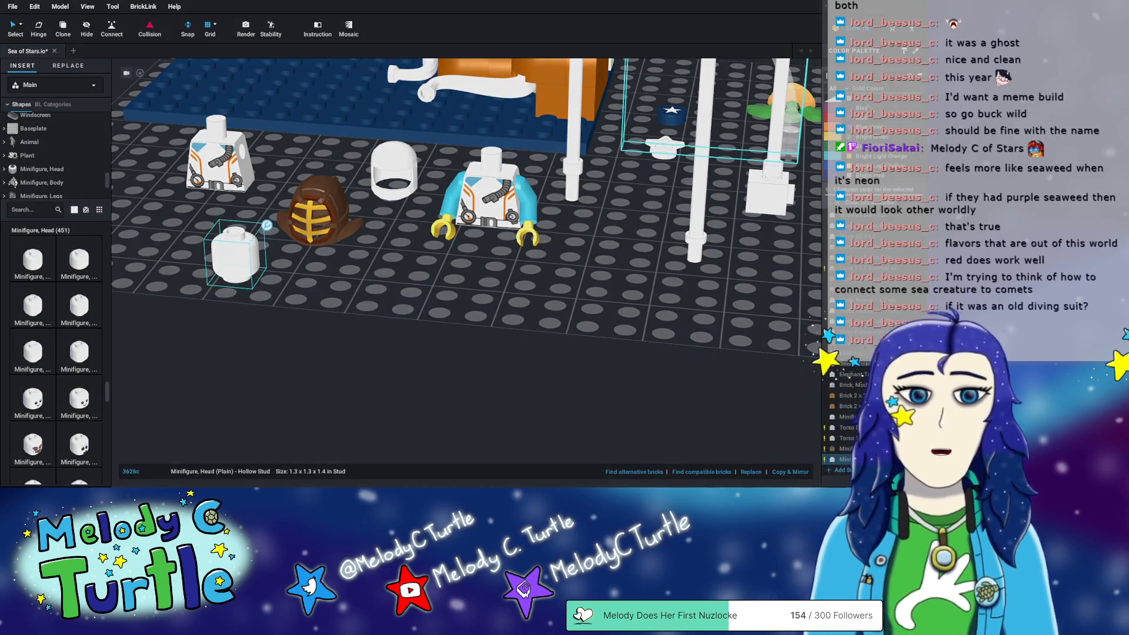
pyautogui.scroll(-8, 892, 137)
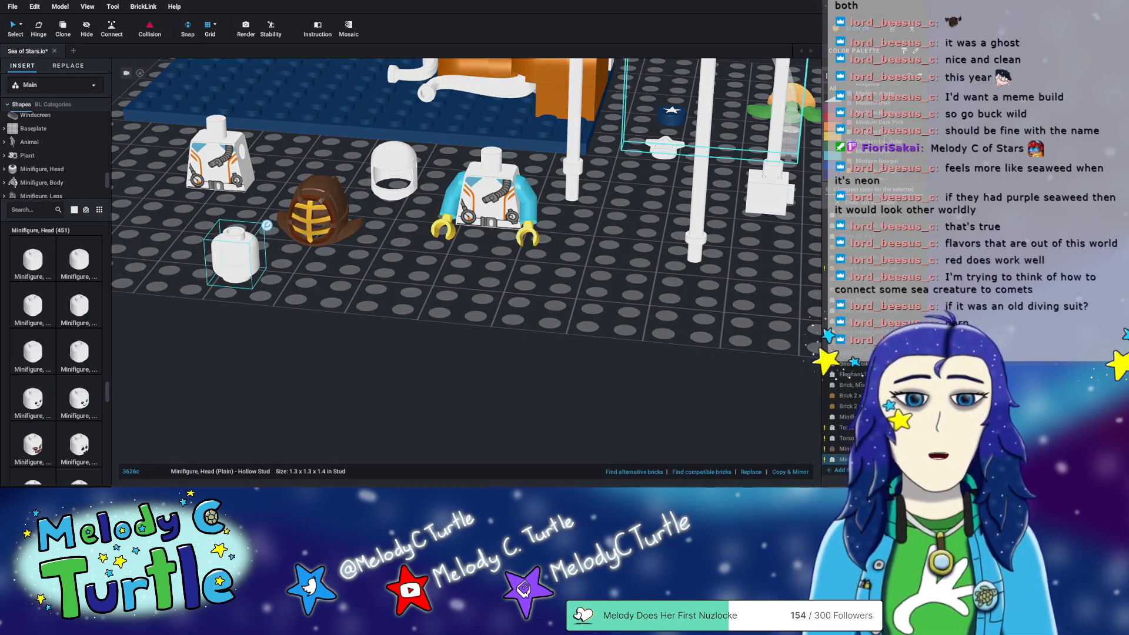
pyautogui.scroll(-2, 893, 138)
pyautogui.scroll(-3, 892, 137)
pyautogui.scroll(-4, 898, 121)
pyautogui.scroll(-1, 899, 123)
pyautogui.scroll(-2, 893, 123)
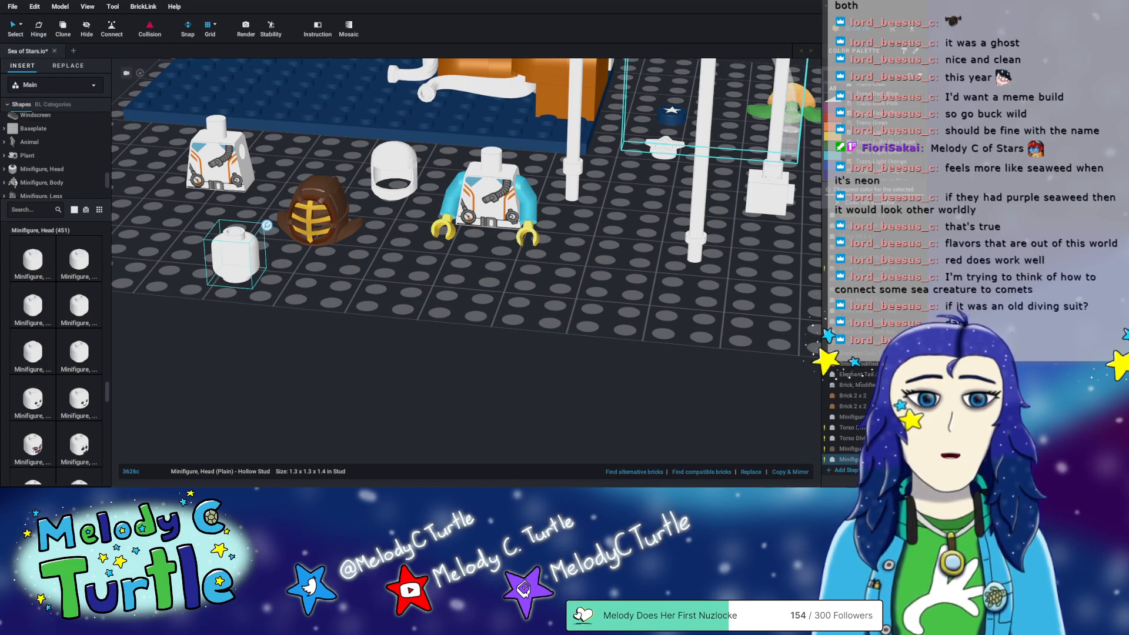
pyautogui.scroll(-4, 882, 124)
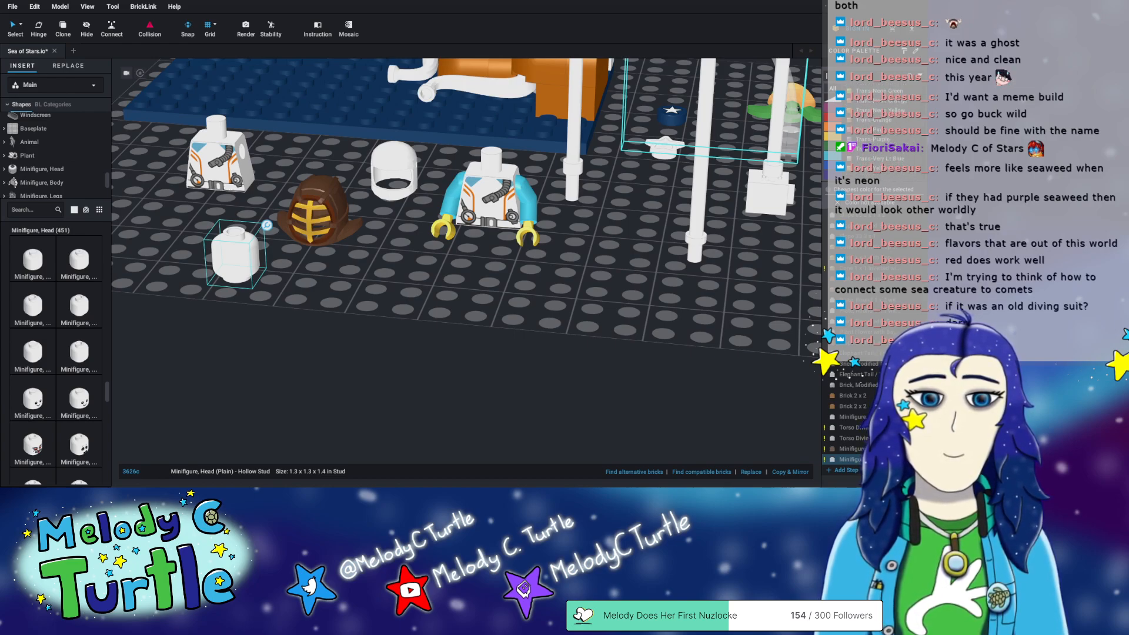
pyautogui.scroll(5, 882, 123)
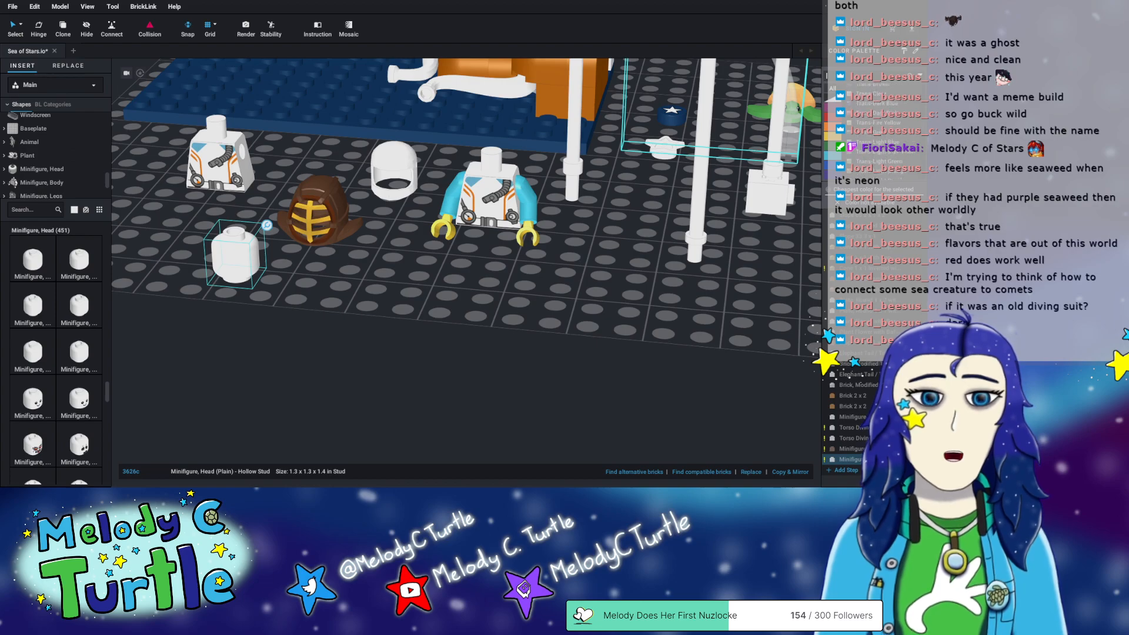
pyautogui.scroll(1, 882, 124)
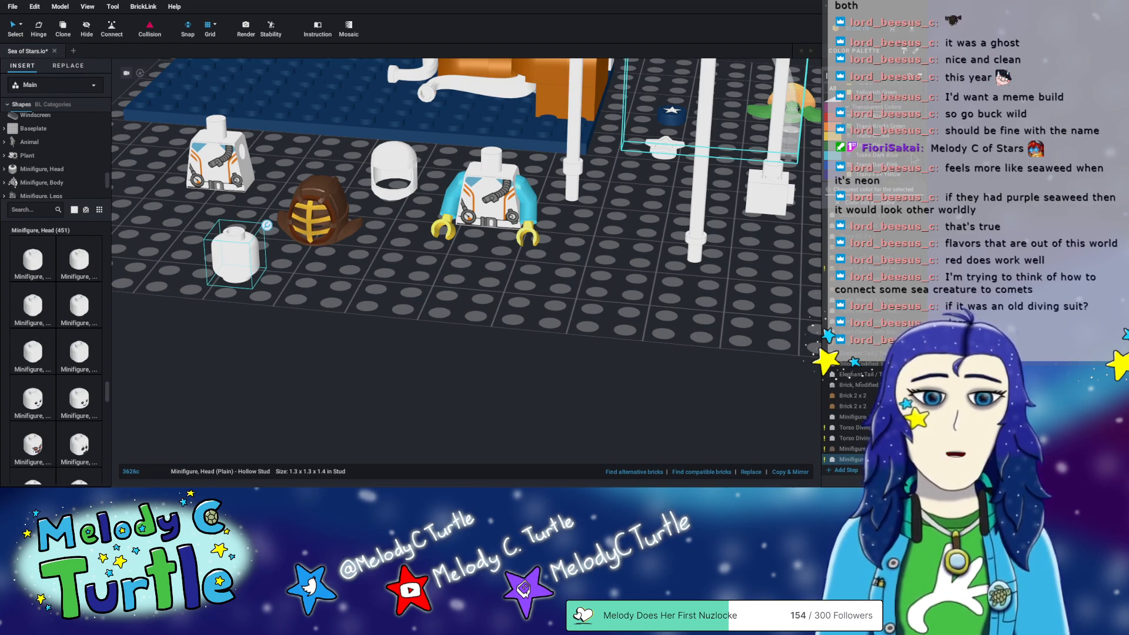
pyautogui.scroll(-3, 882, 123)
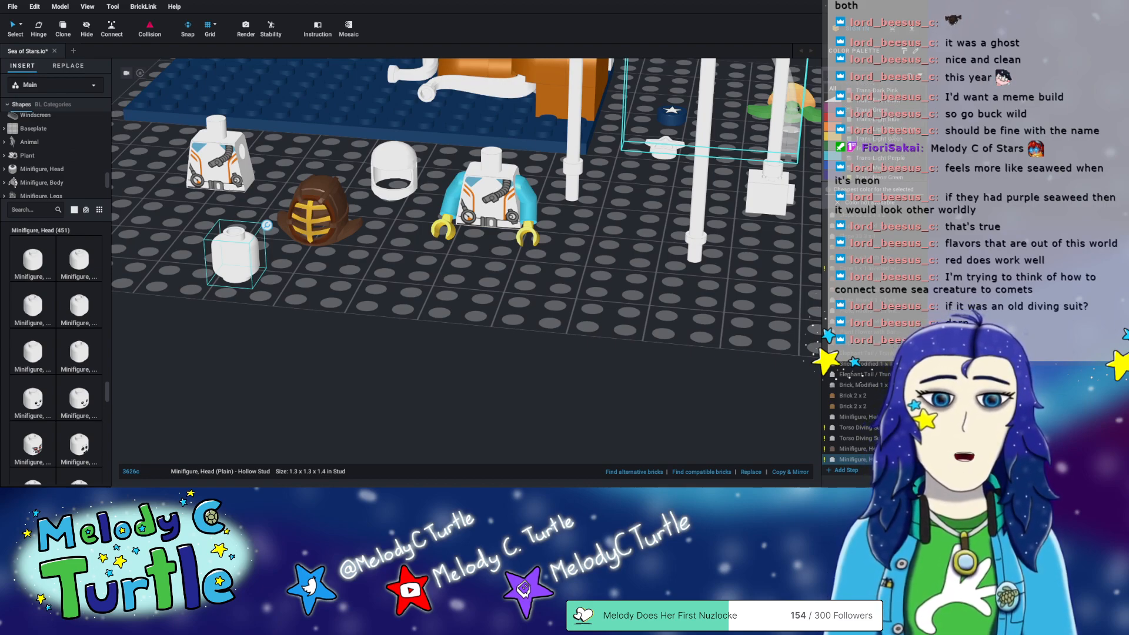
pyautogui.click(876, 128)
# - Fit the recoloured head inside the brown kendo helmet
pyautogui.moveTo(240, 267); pyautogui.dragTo(318, 218)
pyautogui.click(351, 323)
pyautogui.moveTo(351, 323); pyautogui.dragTo(357, 324, button='right')
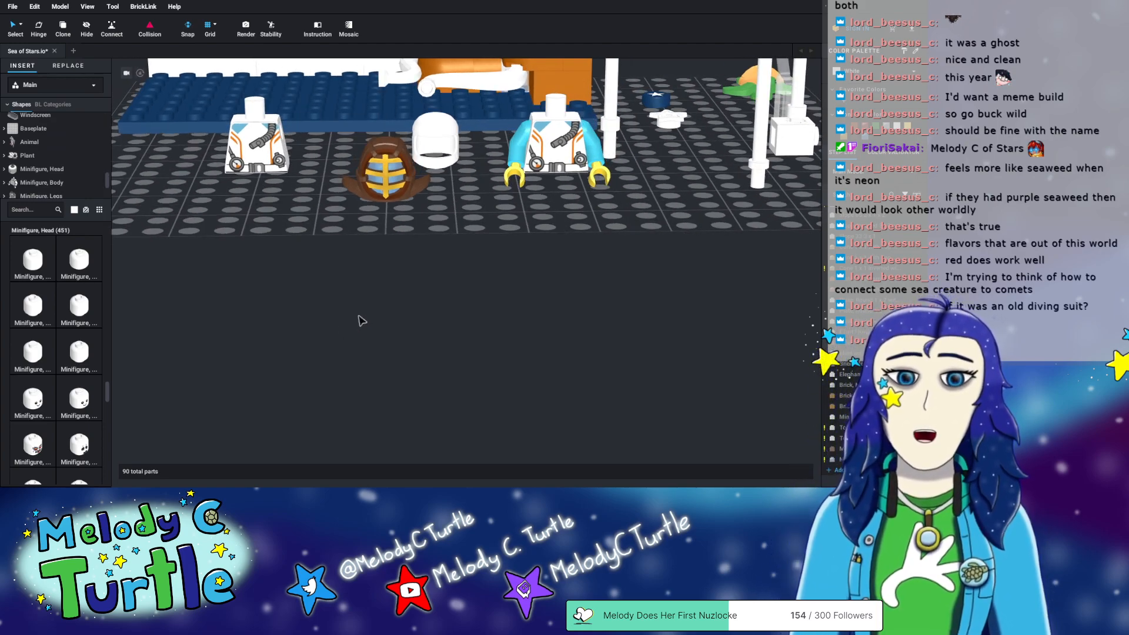
# - Delete the two diving torsos and the white space helmet from the baseplate
pyautogui.click(534, 162)
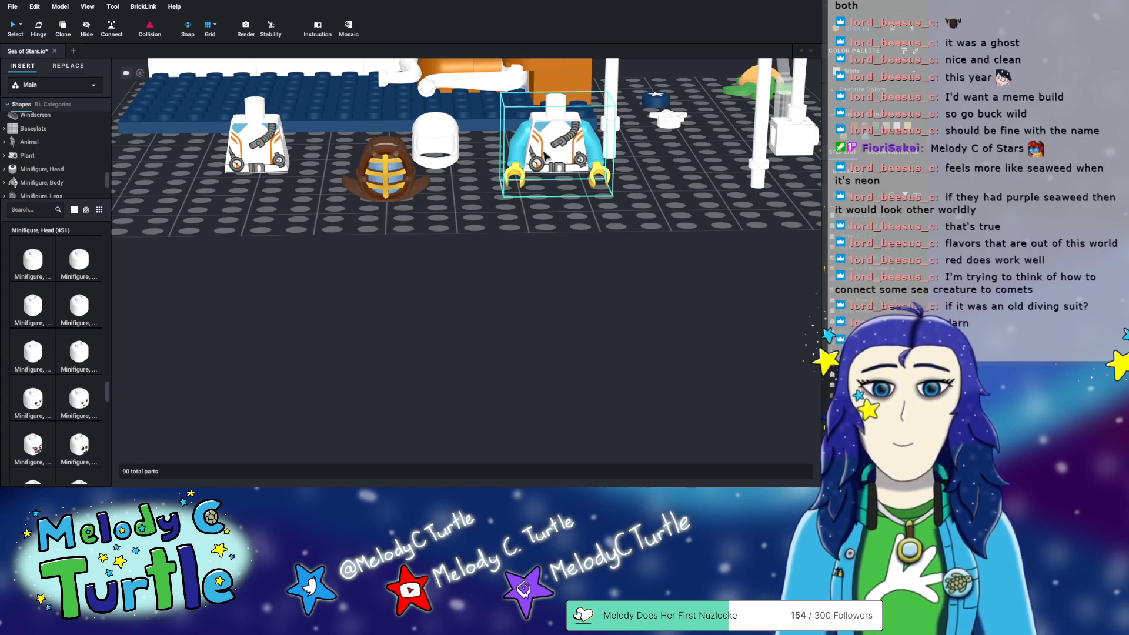
pyautogui.press('Delete')
pyautogui.click(277, 150)
pyautogui.press('Delete')
pyautogui.click(428, 149)
pyautogui.press('Delete')
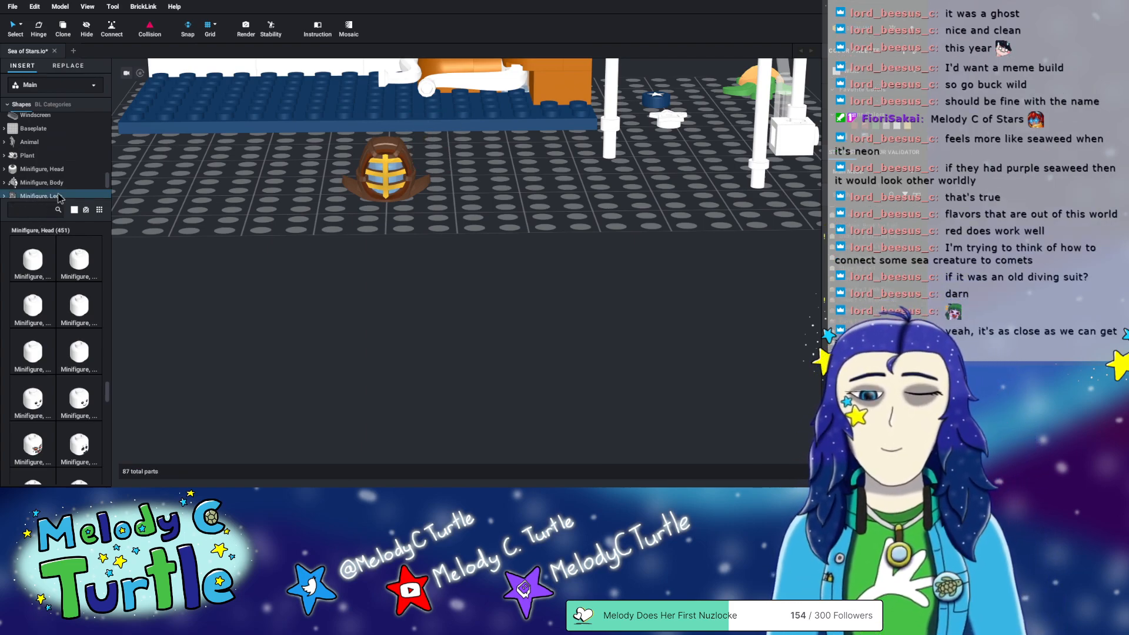
# - Search the parts for "space" and place the Classic Space Minifigure Floating torso on the baseplate beside the brown helmet
pyautogui.write('spad')
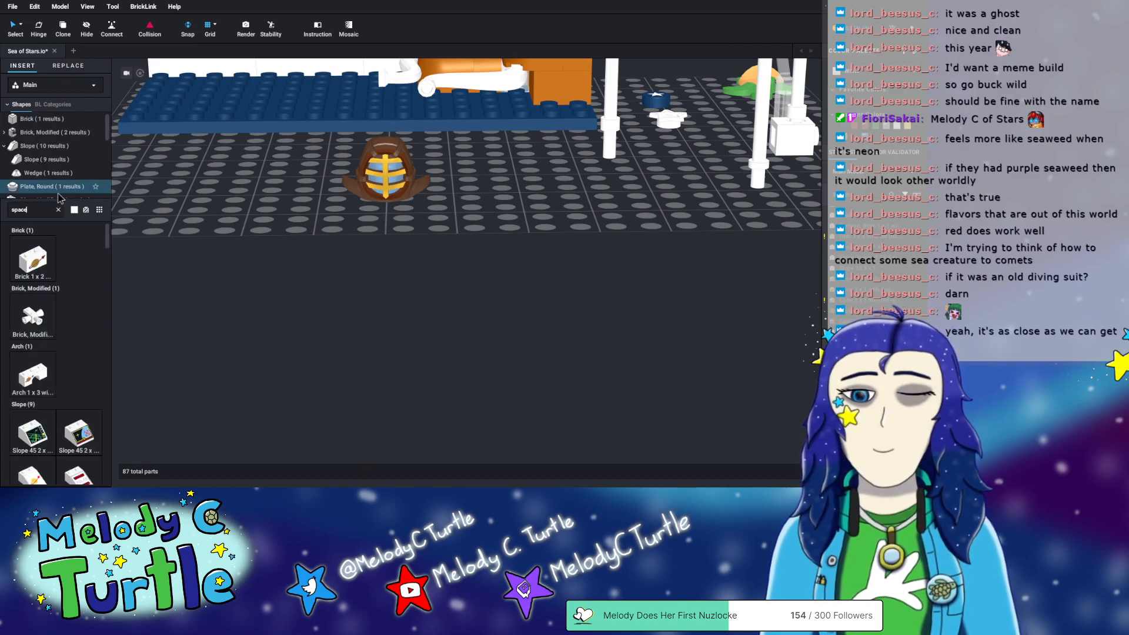
pyautogui.scroll(-10, 85, 260)
pyautogui.scroll(-15, 85, 260)
pyautogui.scroll(-15, 85, 260)
pyautogui.scroll(2, 88, 264)
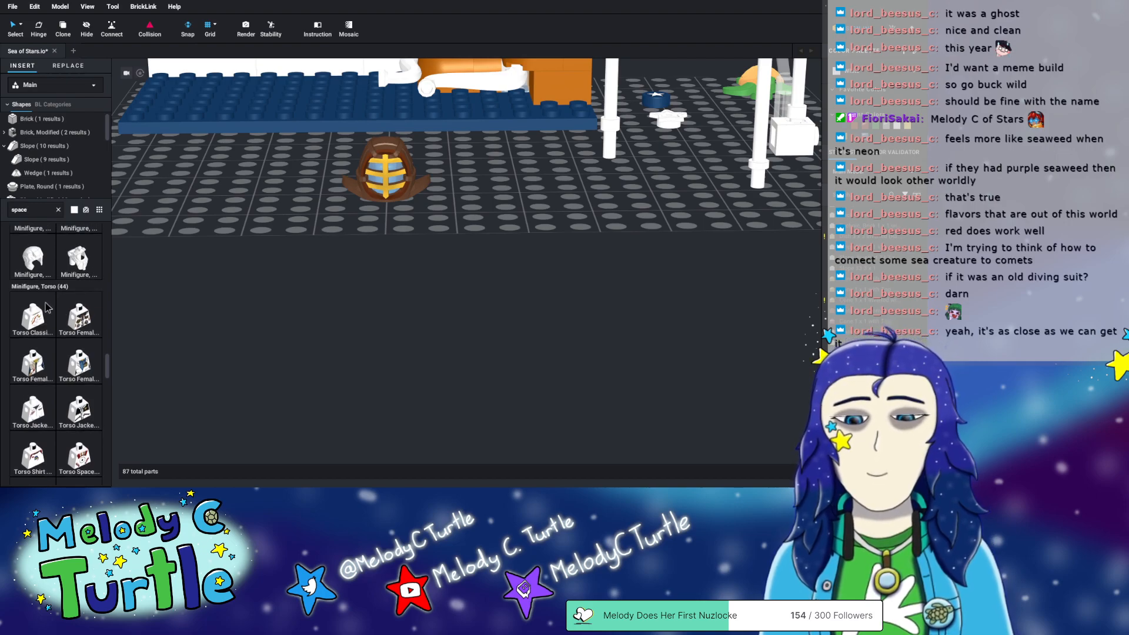
pyautogui.moveTo(40, 314); pyautogui.dragTo(505, 203)
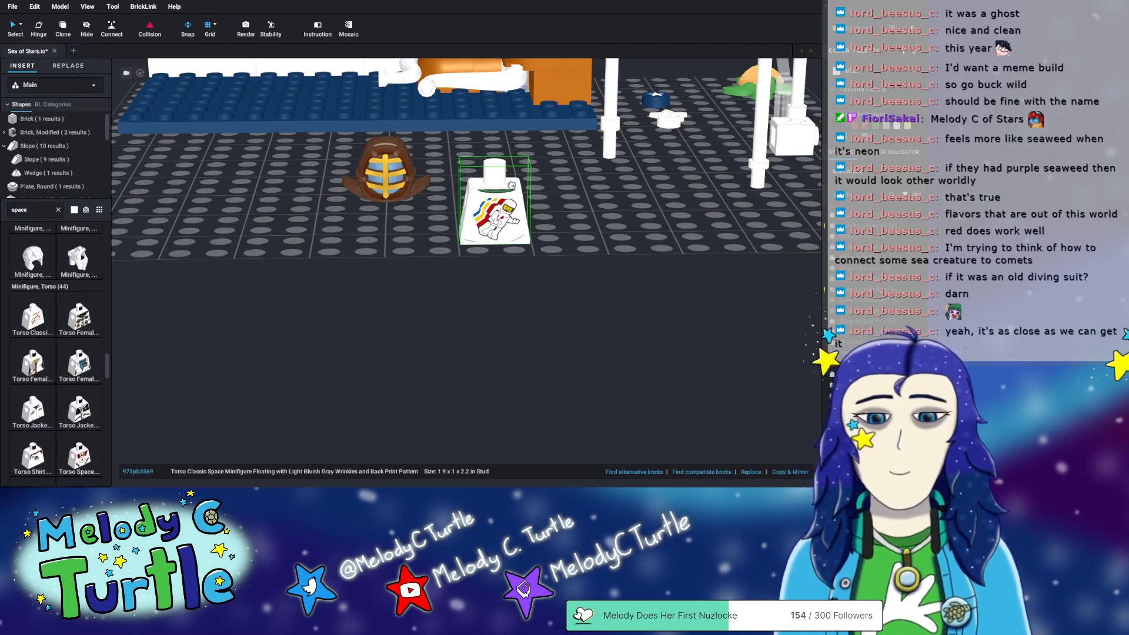
# - Delete the Floating torso from the baseplate and look through the space-themed torsos and torso assemblies
pyautogui.press('Delete')
pyautogui.scroll(-3, 53, 338)
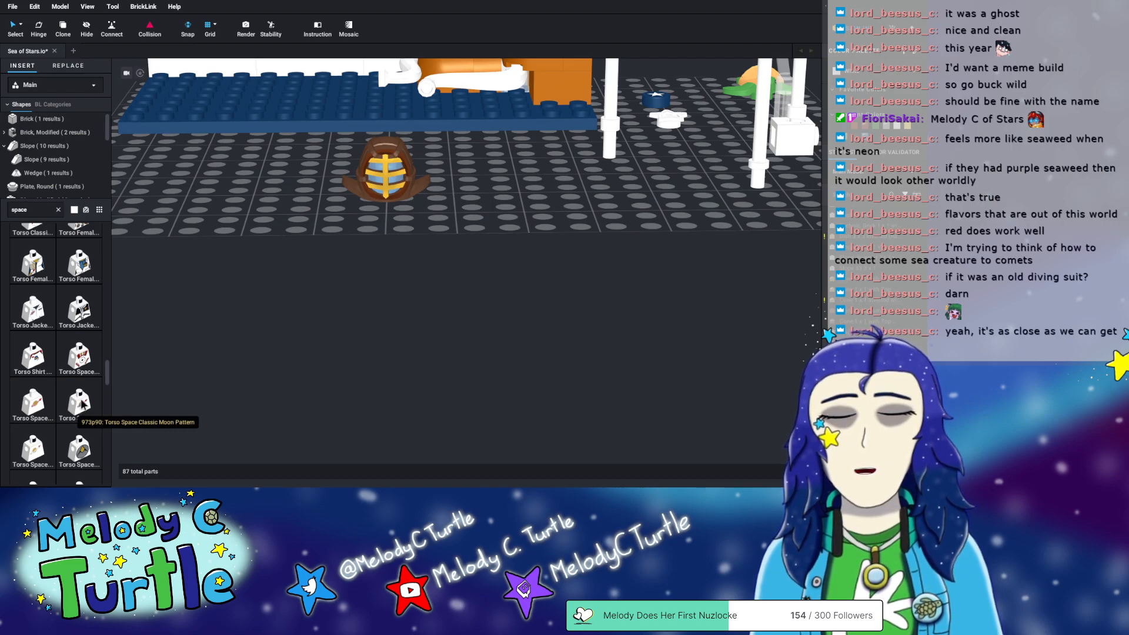
pyautogui.scroll(-10, 82, 403)
pyautogui.scroll(-5, 82, 404)
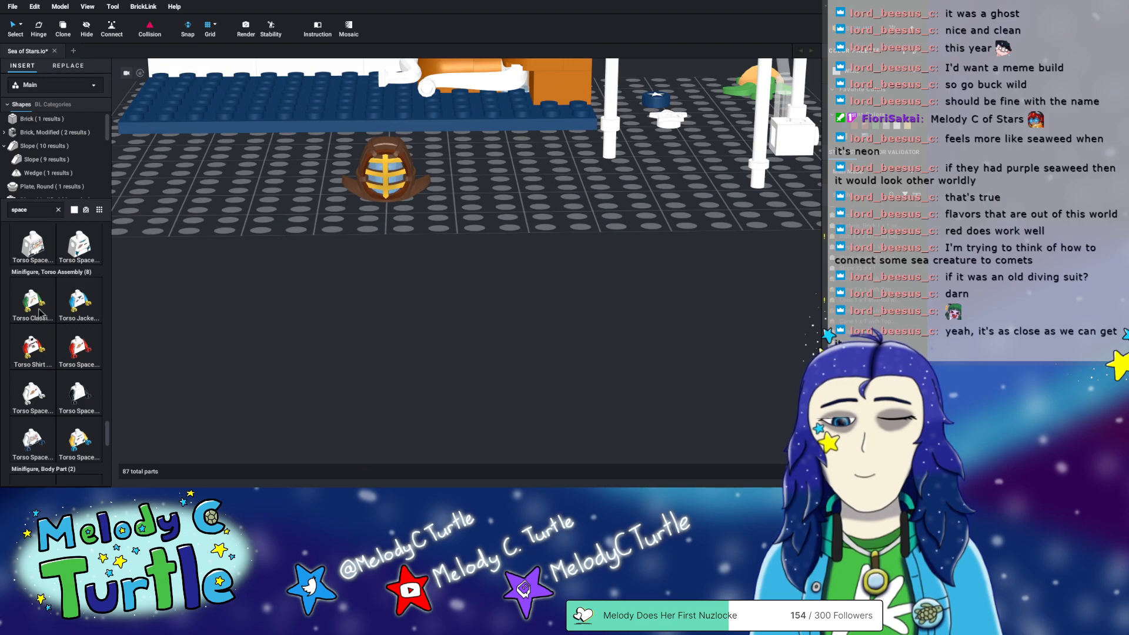
pyautogui.scroll(-3, 51, 325)
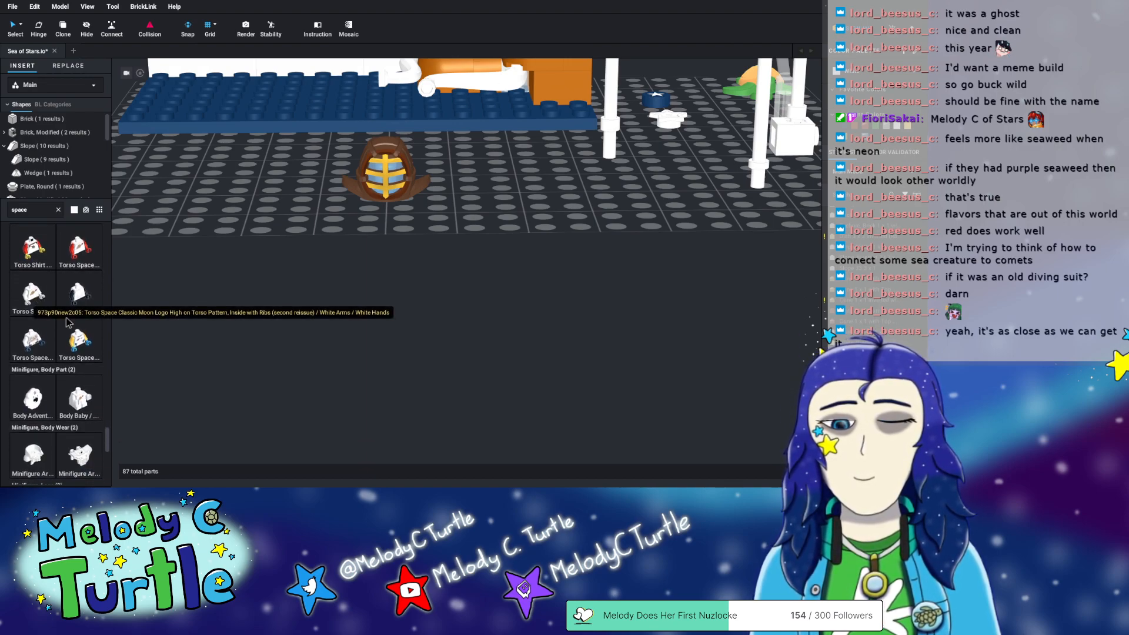
pyautogui.scroll(5, 74, 351)
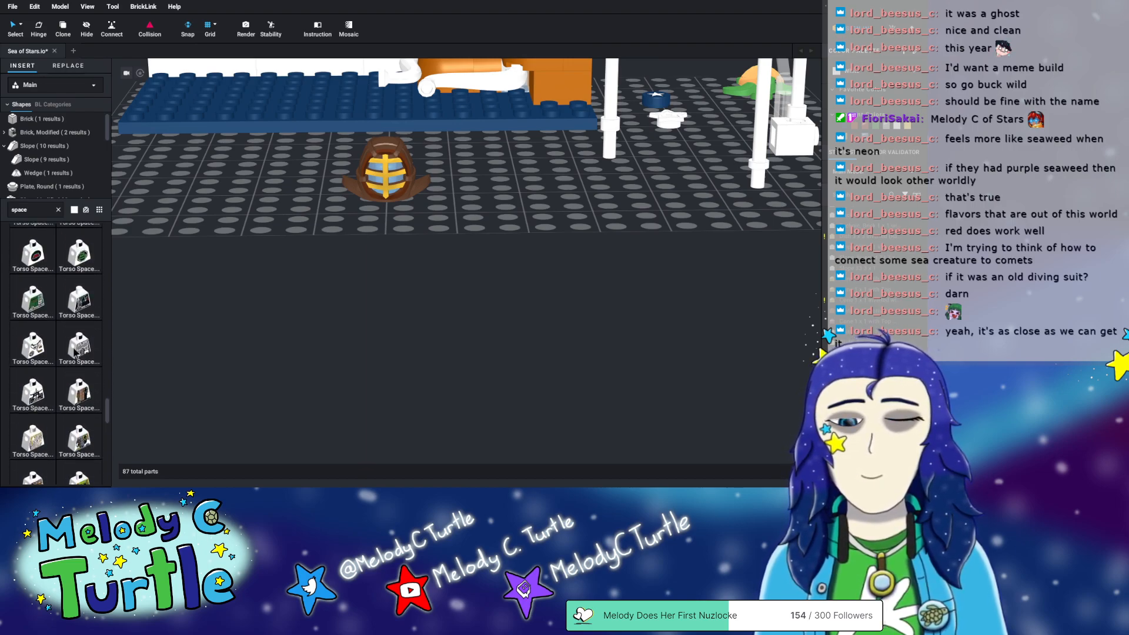
pyautogui.scroll(-5, 75, 351)
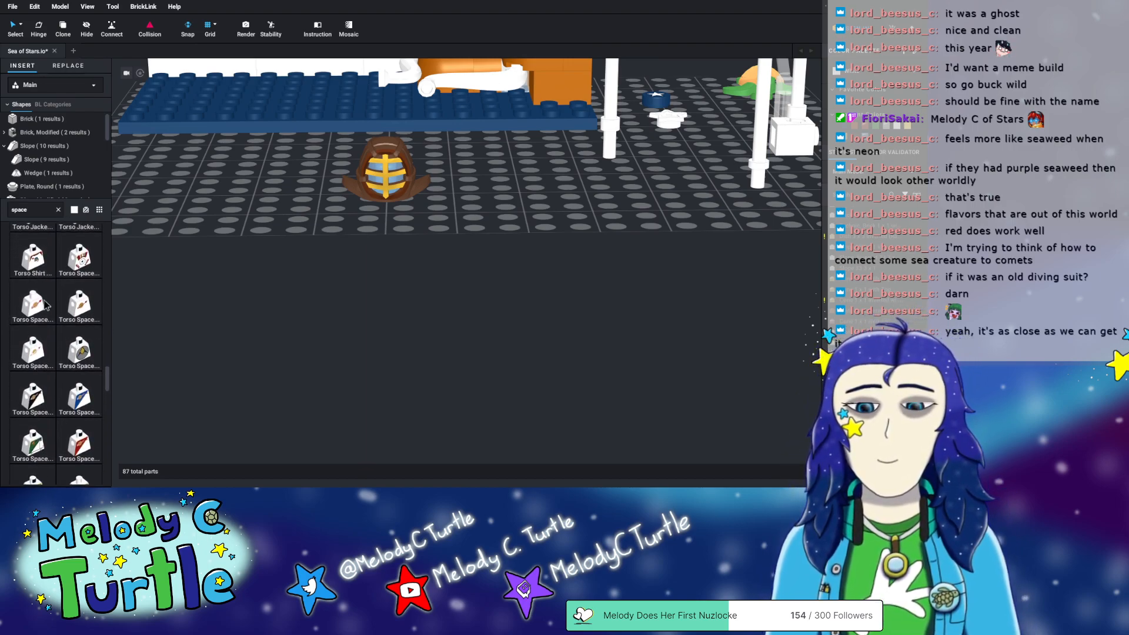
# - Place three Space Classic Moon torso variants, including the one with simulated wear, in a row beside the brown helmet
pyautogui.moveTo(45, 304); pyautogui.dragTo(494, 203)
pyautogui.moveTo(82, 309); pyautogui.dragTo(577, 186)
pyautogui.moveTo(68, 351); pyautogui.dragTo(642, 187)
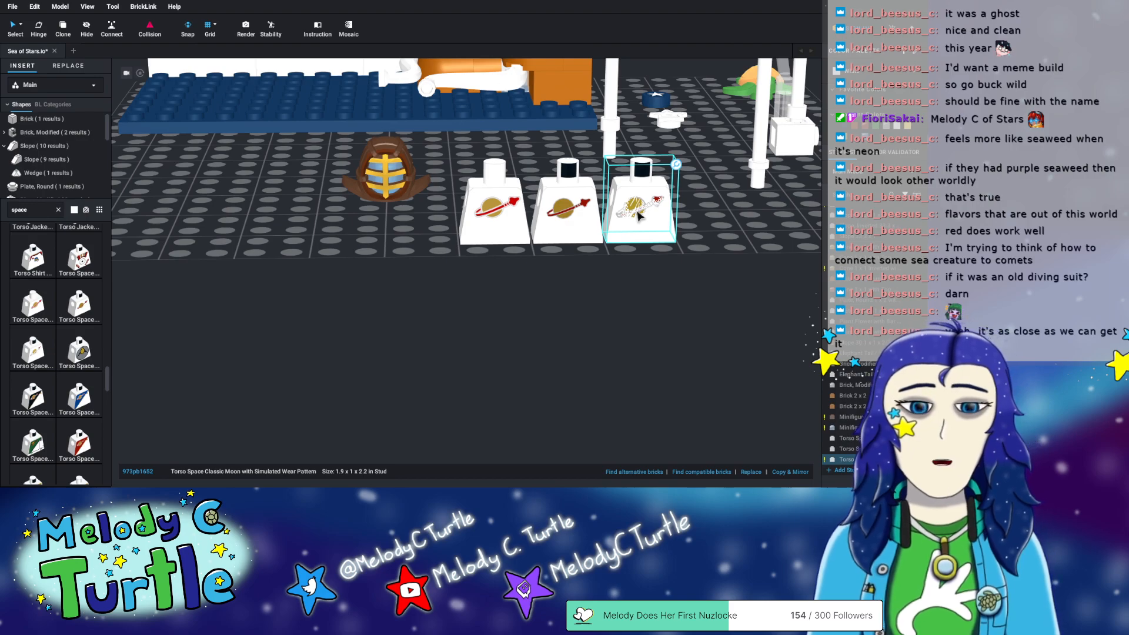
# - Delete the simulated-wear torso and the Moon torso next to it, keeping only the one nearest the helmet
pyautogui.press('Delete')
pyautogui.moveTo(535, 266)
pyautogui.mouseDown(button='right')
pyautogui.moveTo(542, 202)
pyautogui.moveTo(540, 272)
pyautogui.mouseUp(button='right')
pyautogui.click(591, 212)
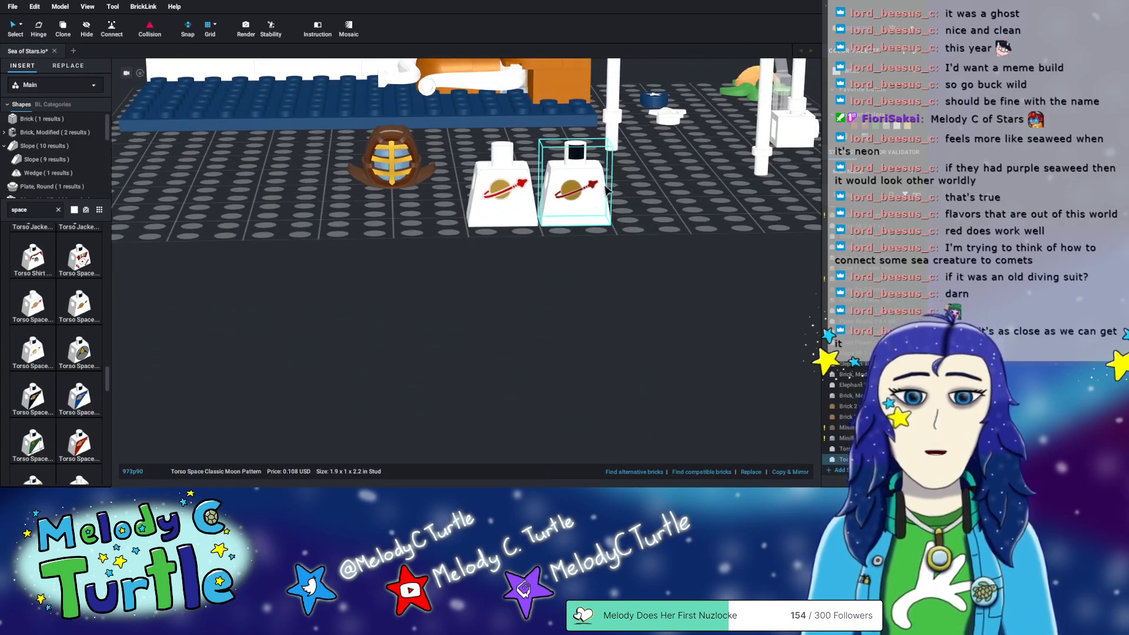
pyautogui.press('Delete')
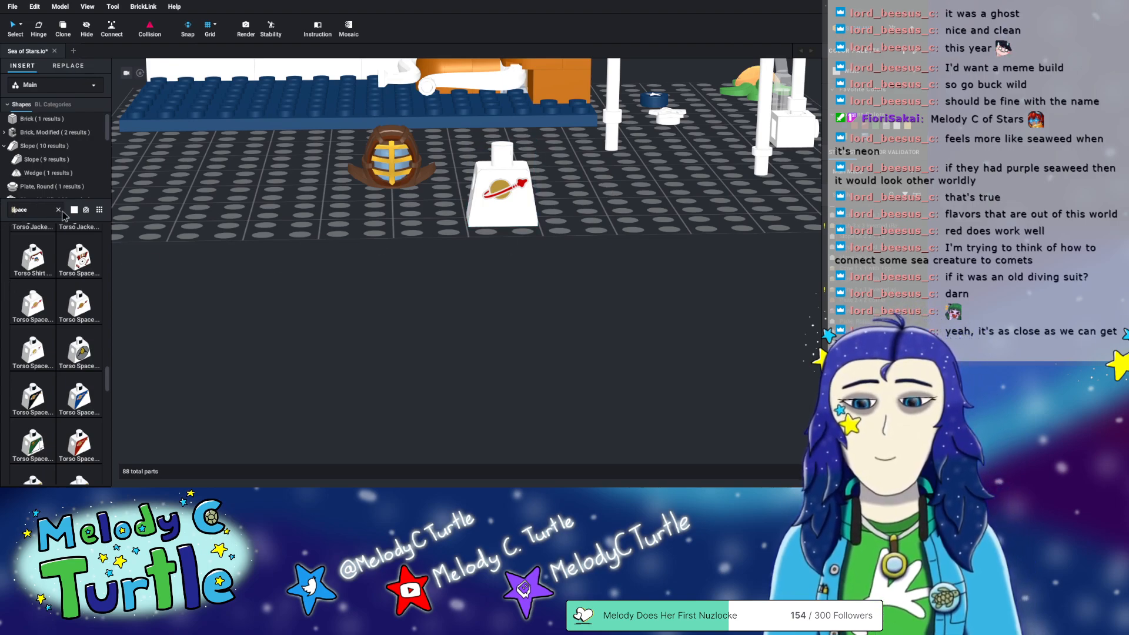
# - Clear the part search and browse the Minifigure, Torso category
pyautogui.scroll(-1, 74, 175)
pyautogui.scroll(-6, 72, 175)
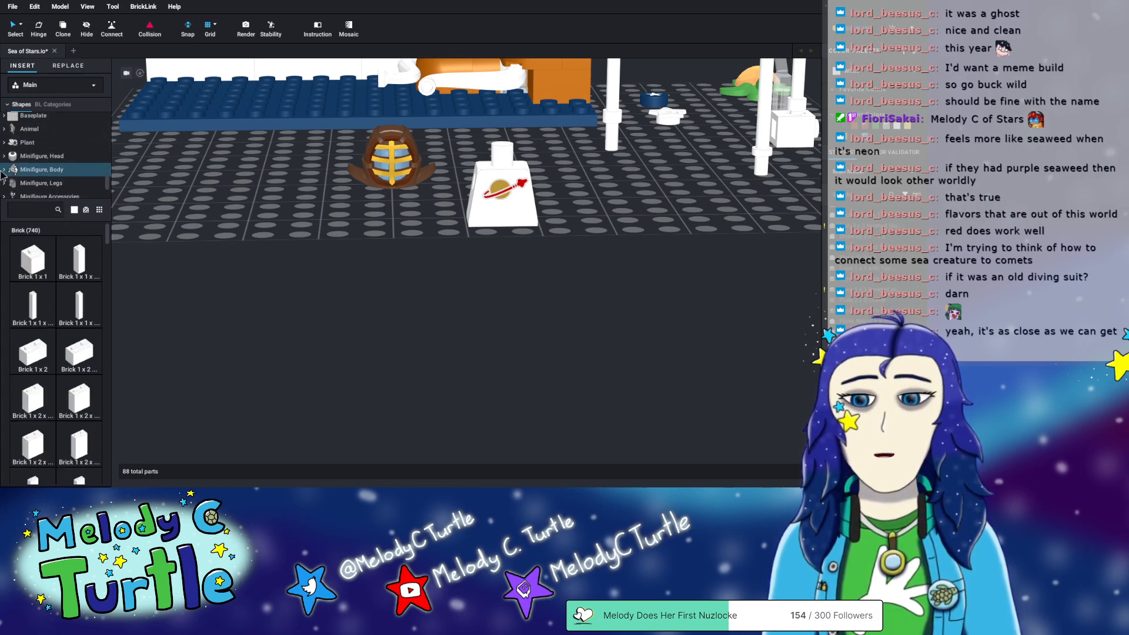
pyautogui.scroll(-5, 8, 174)
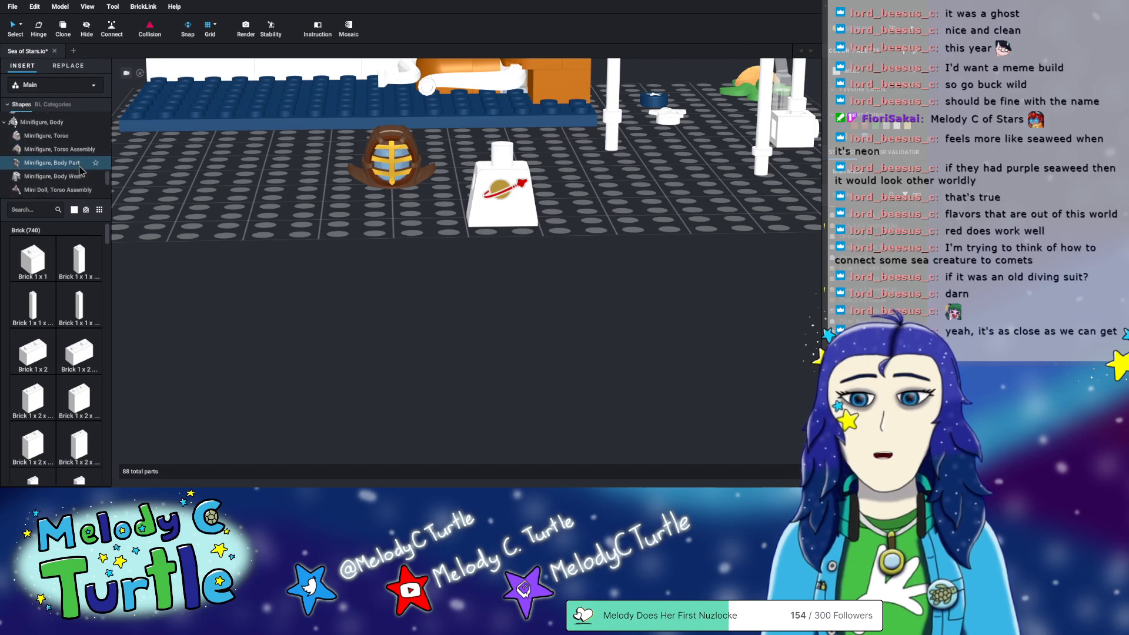
pyautogui.scroll(2, 67, 170)
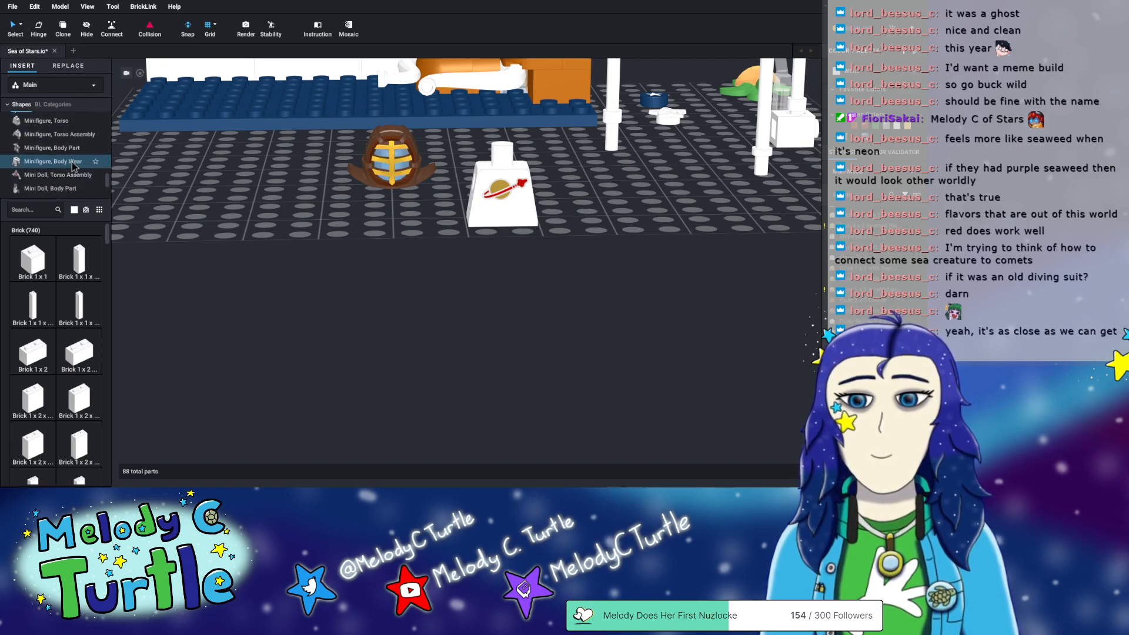
pyautogui.click(65, 122)
pyautogui.scroll(-10, 33, 284)
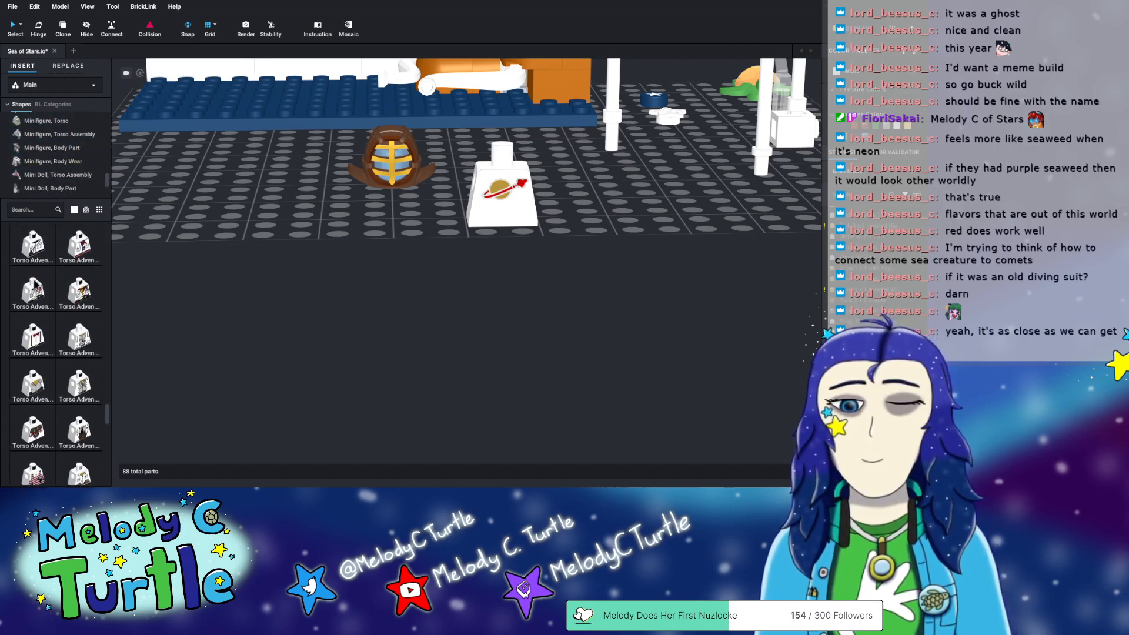
pyautogui.scroll(-15, 33, 284)
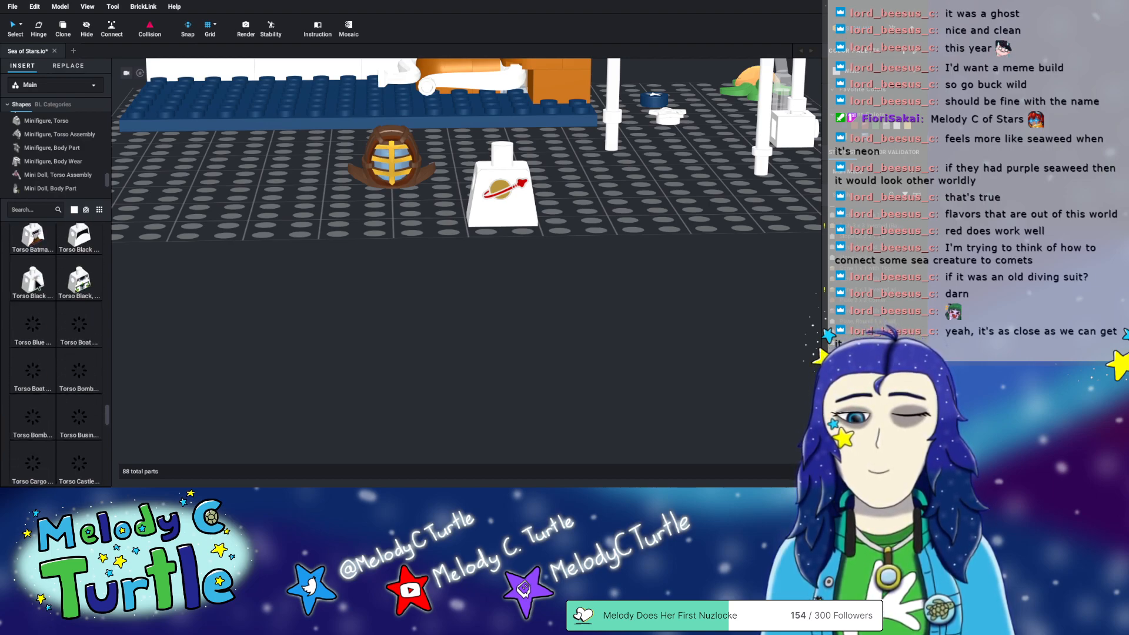
# - Search the parts for "minifigure arms" and "minifigure arm", and look through the results for separate arms
pyautogui.click(48, 207)
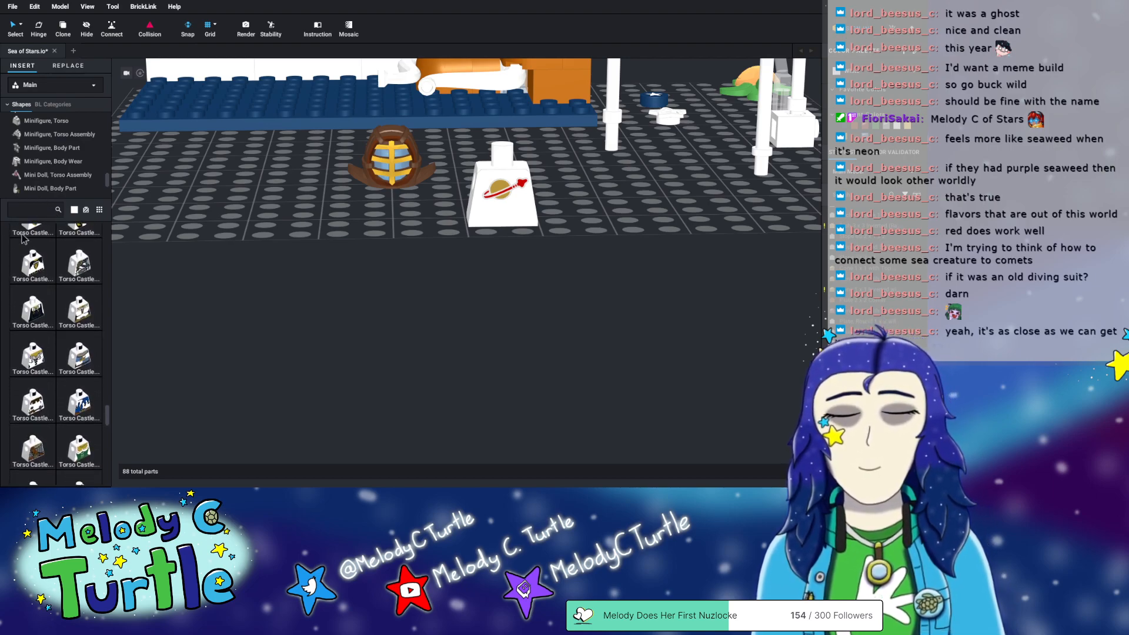
pyautogui.write('minif')
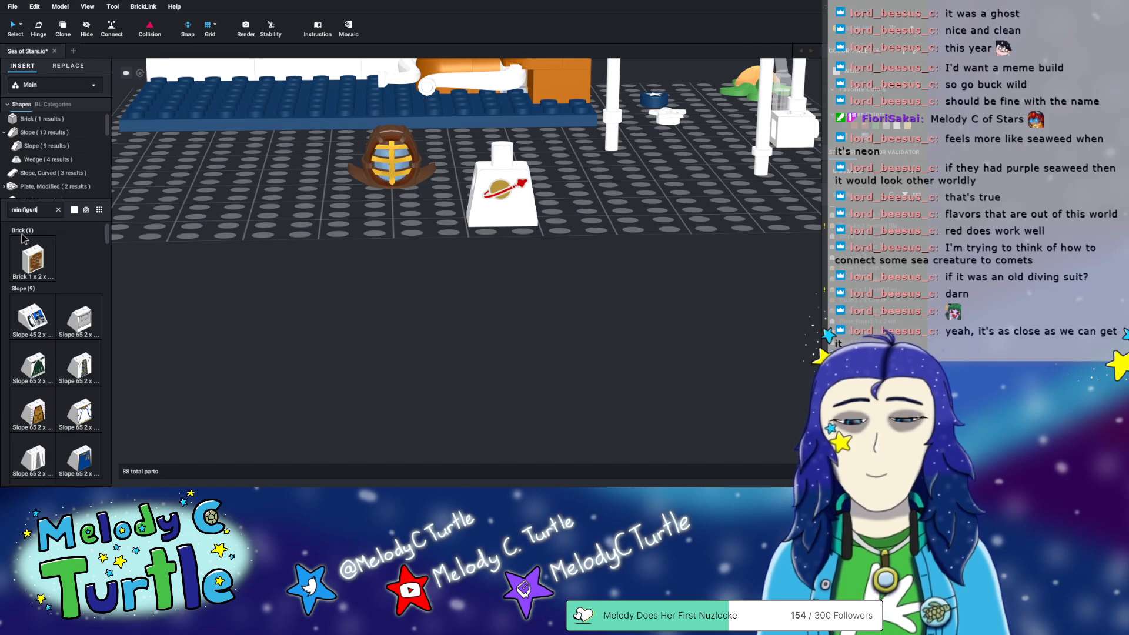
pyautogui.write('igure')
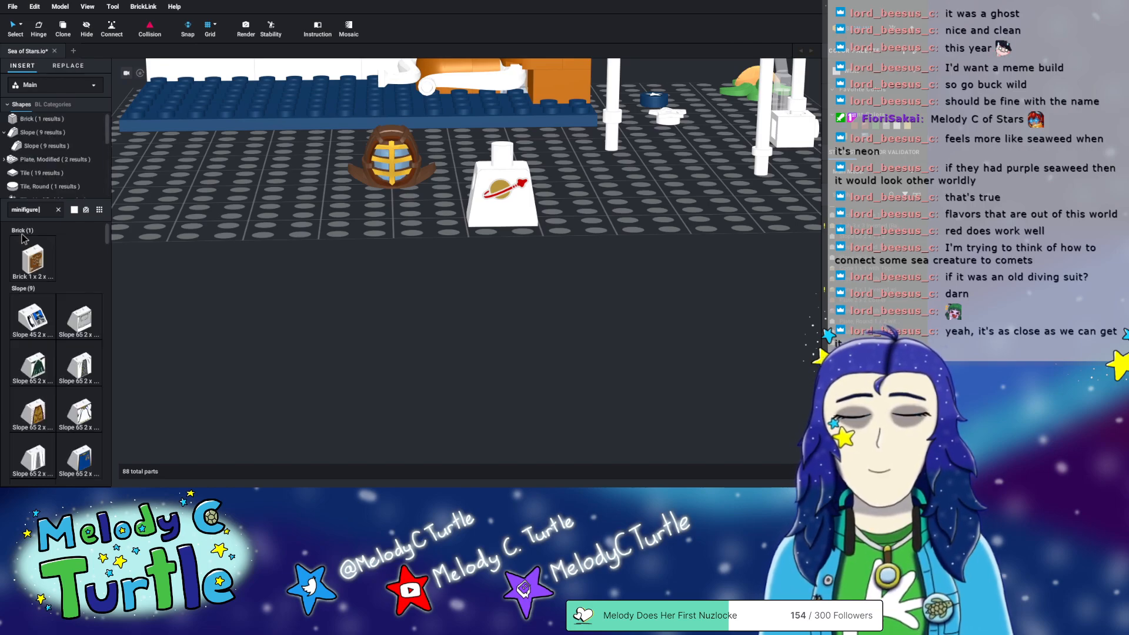
pyautogui.scroll(-1, 47, 276)
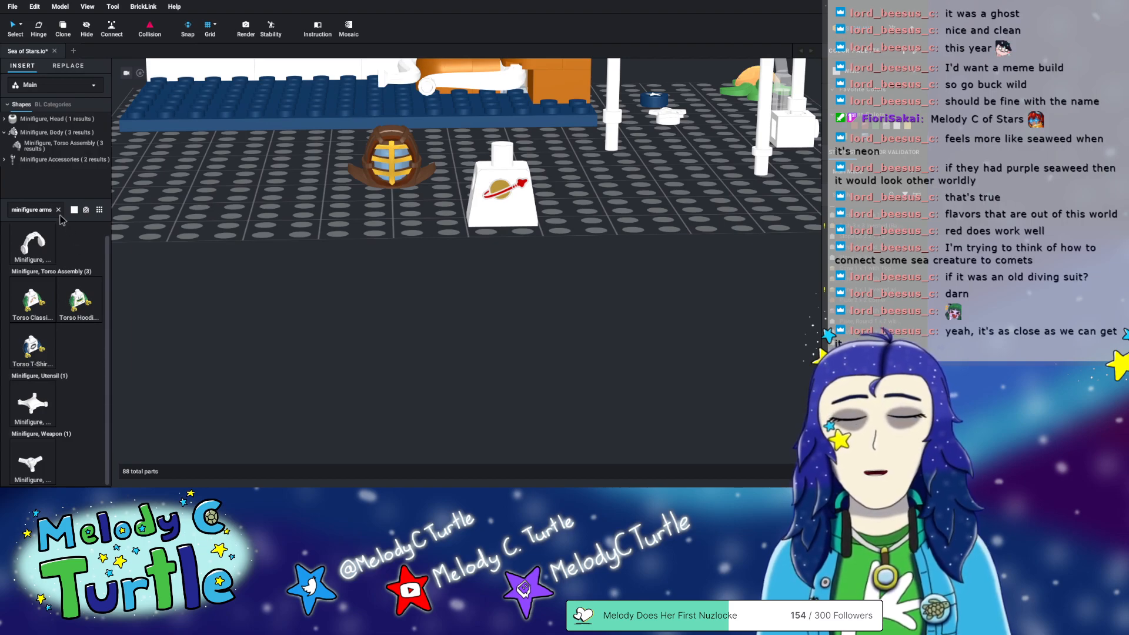
pyautogui.press('BackSpace')
pyautogui.scroll(-5, 64, 277)
pyautogui.scroll(-10, 67, 284)
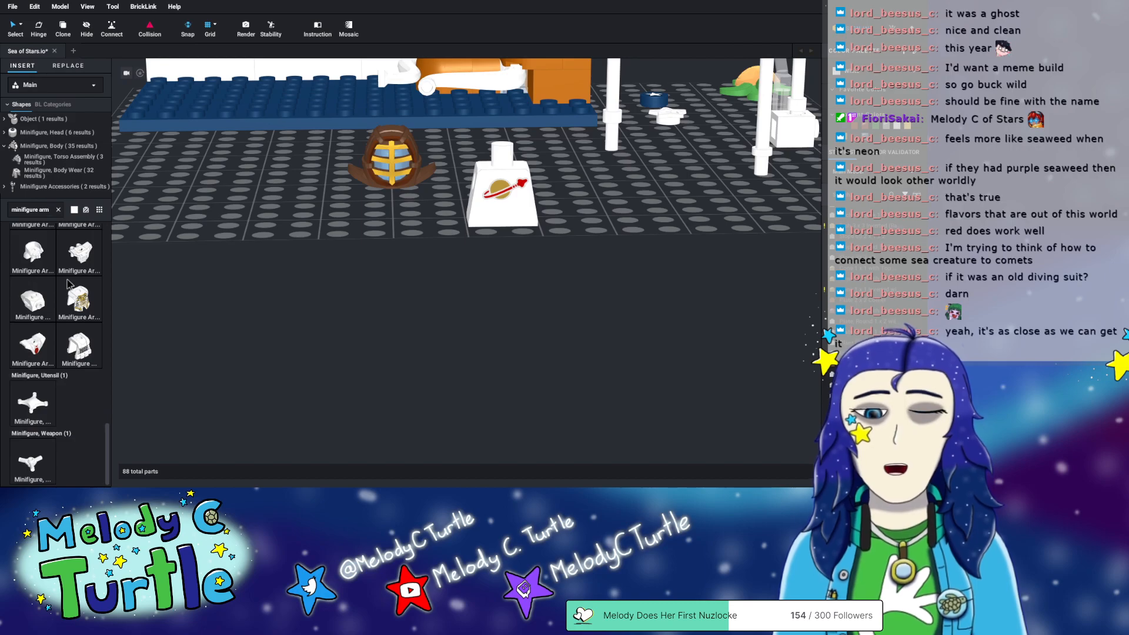
pyautogui.scroll(6, 72, 332)
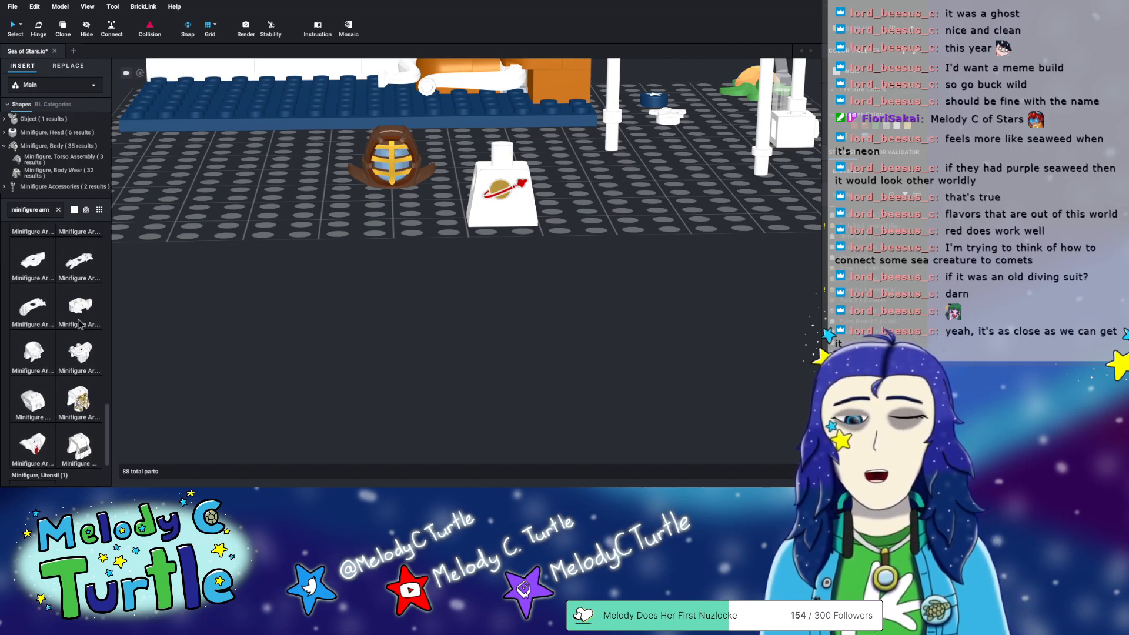
pyautogui.scroll(4, 71, 306)
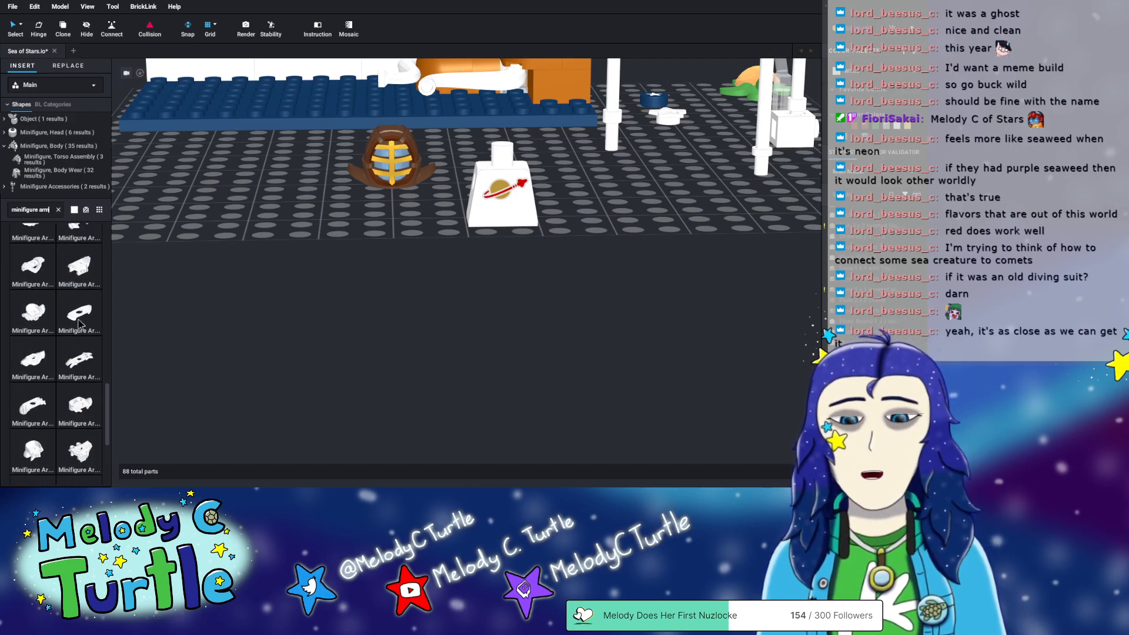
pyautogui.scroll(-6, 56, 259)
pyautogui.moveTo(393, 269)
pyautogui.mouseDown(button='right')
pyautogui.moveTo(360, 277)
pyautogui.moveTo(391, 274)
pyautogui.mouseUp(button='right')
pyautogui.scroll(-1, 66, 380)
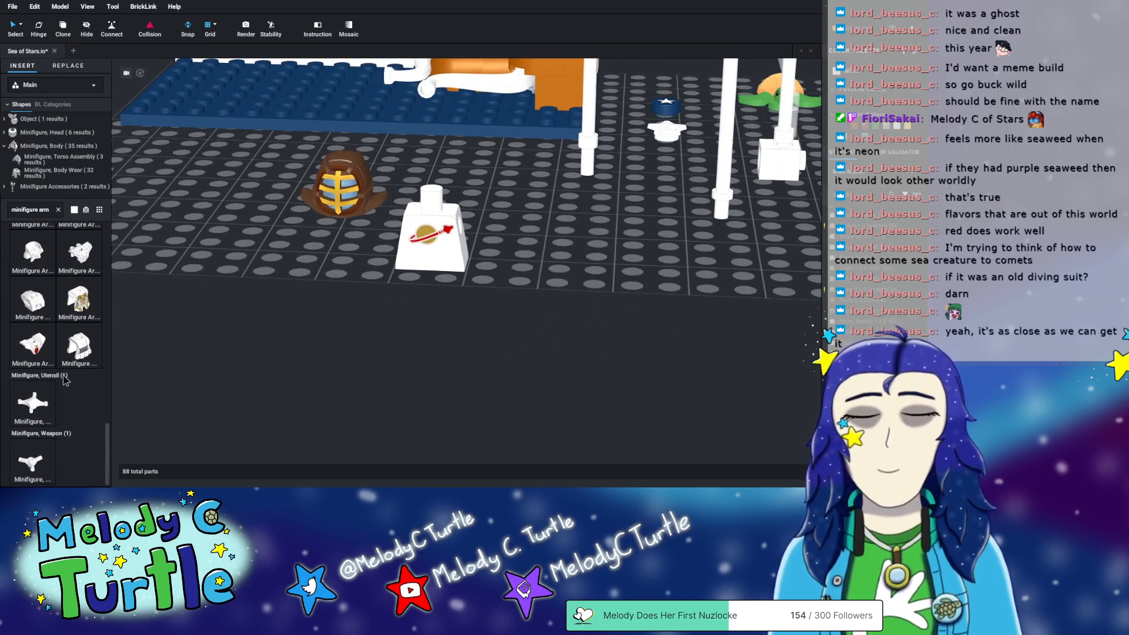
# - Clear the search and place a plain left arm and right arm from Minifigure, Body Part beside the space torso
pyautogui.click(57, 210)
pyautogui.scroll(5, 77, 162)
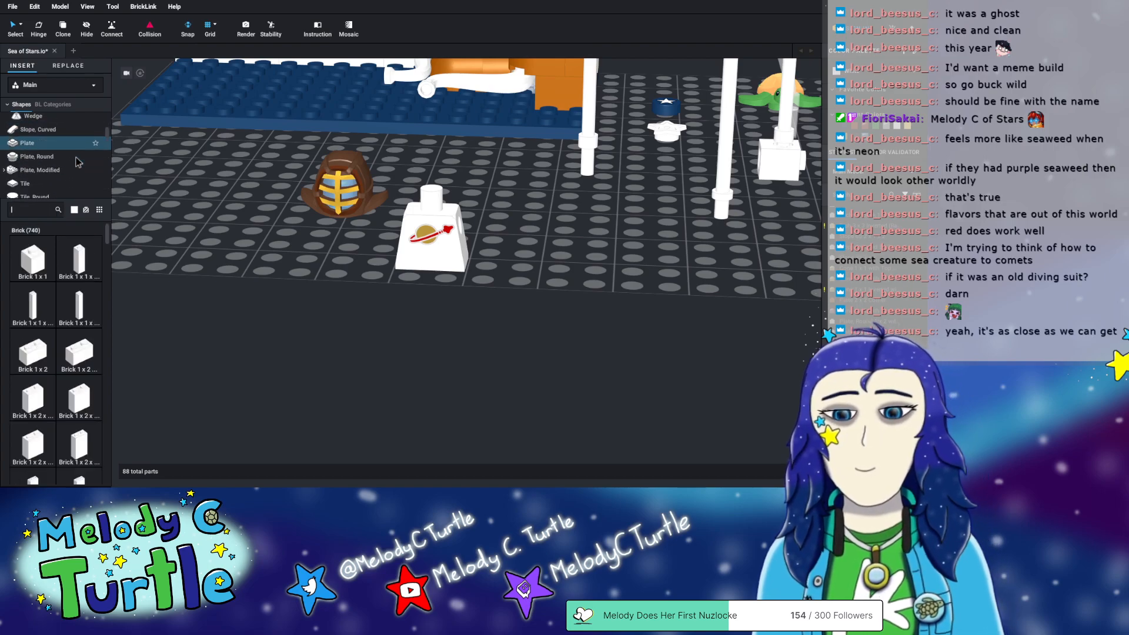
pyautogui.scroll(-4, 76, 162)
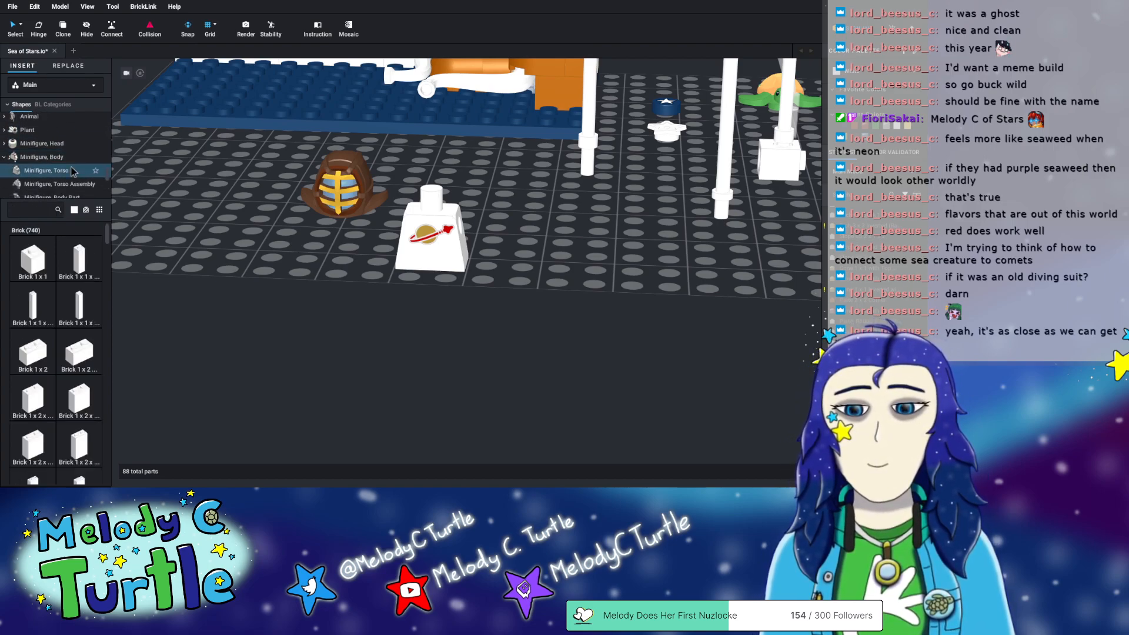
pyautogui.scroll(-2, 73, 174)
pyautogui.click(71, 174)
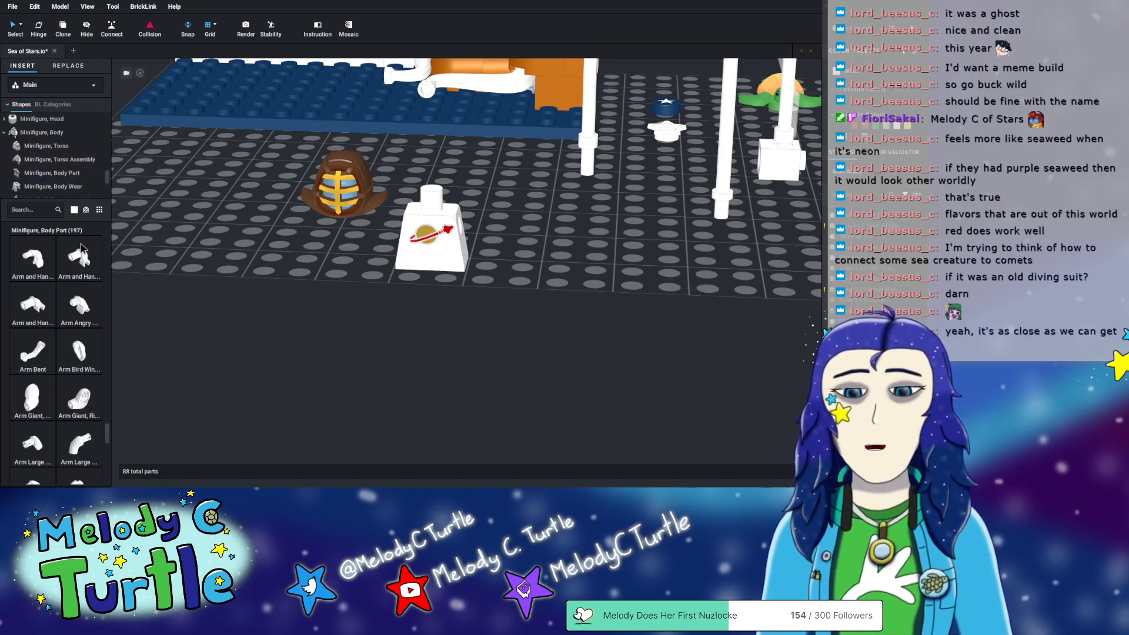
pyautogui.scroll(-4, 62, 312)
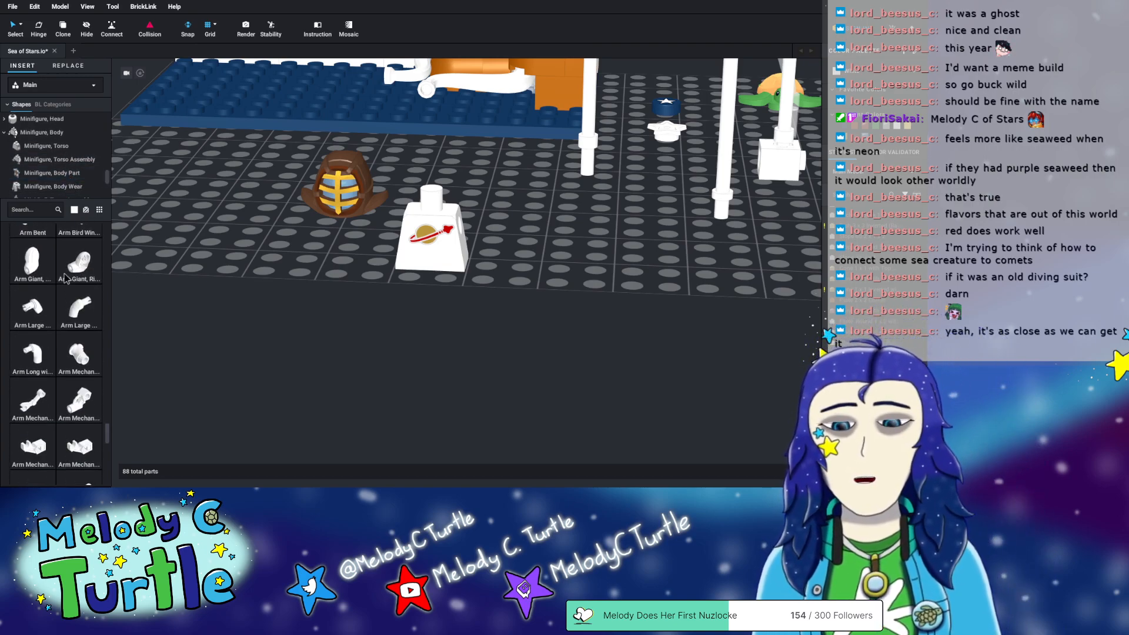
pyautogui.scroll(-5, 53, 282)
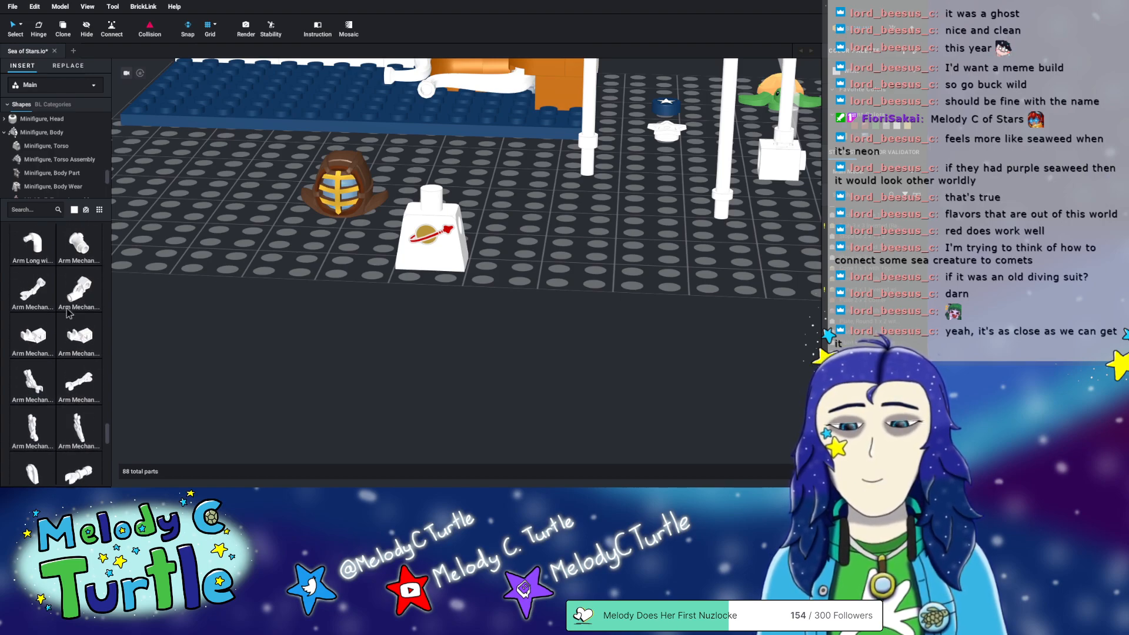
pyautogui.scroll(-3, 69, 312)
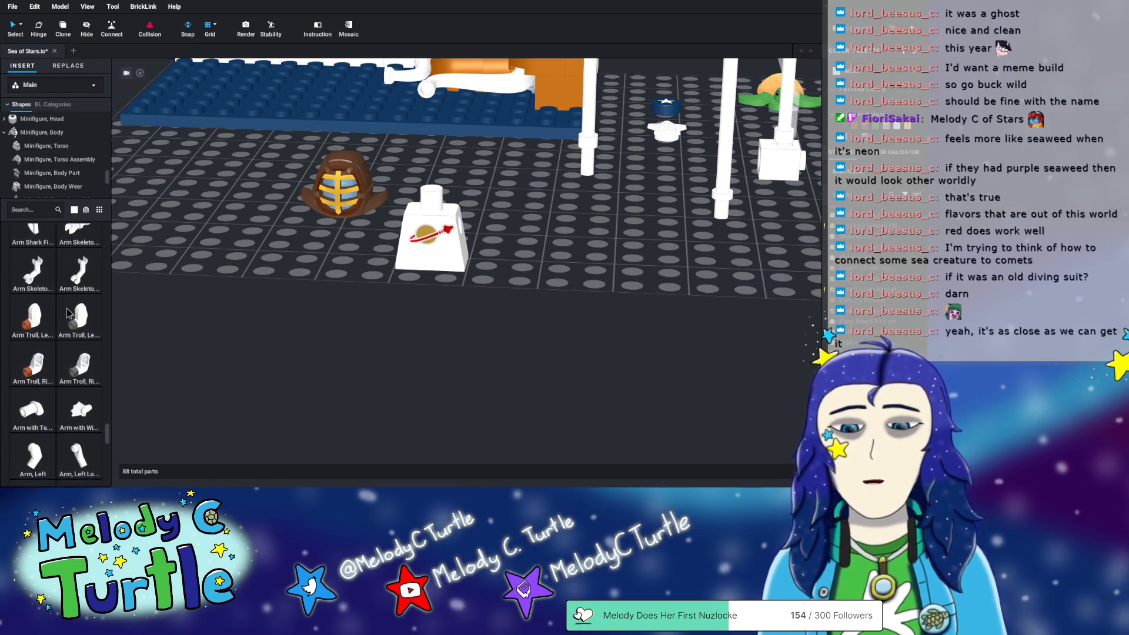
pyautogui.scroll(-4, 59, 306)
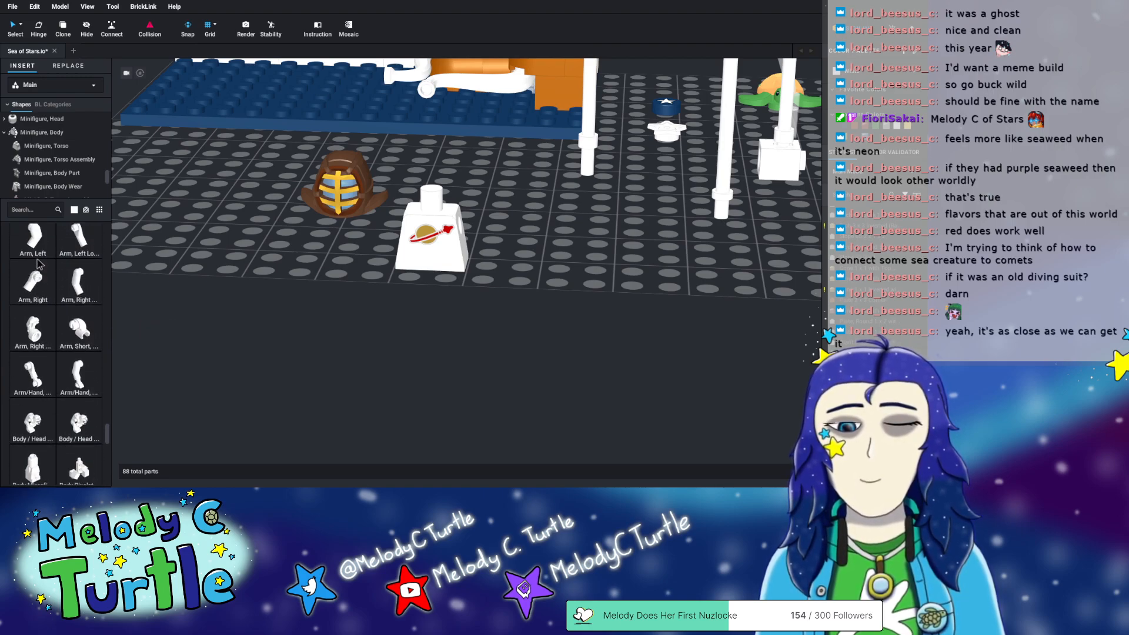
pyautogui.moveTo(35, 259); pyautogui.dragTo(600, 233)
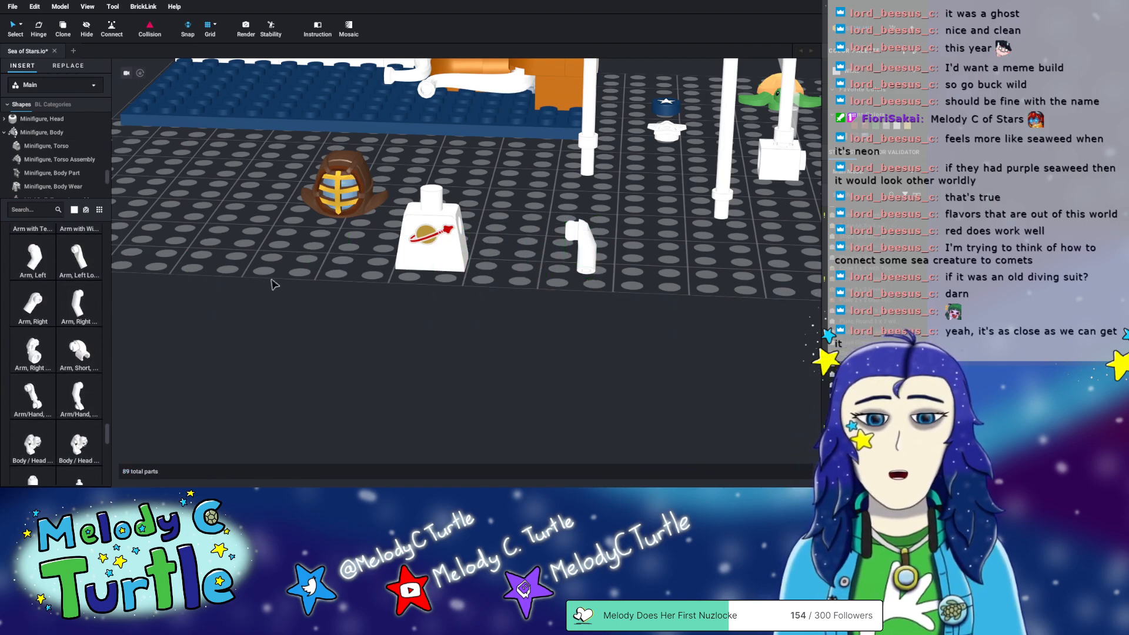
pyautogui.moveTo(30, 304); pyautogui.dragTo(520, 246)
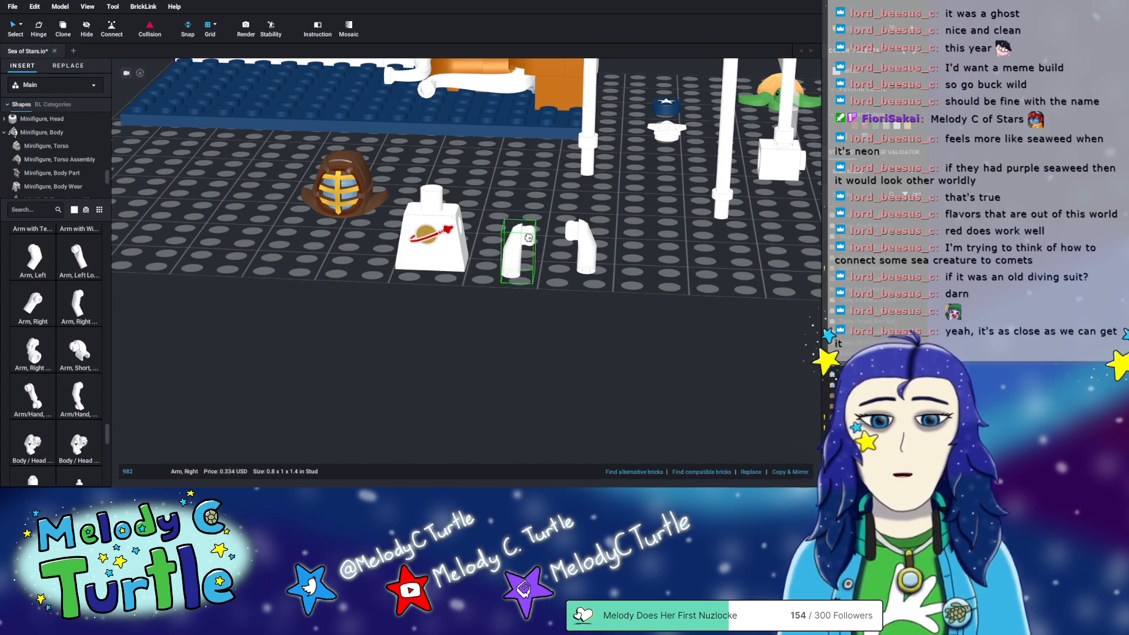
# - Place a left arm with a red printed pattern on the baseplate beside the two plain arms
pyautogui.scroll(-6, 47, 314)
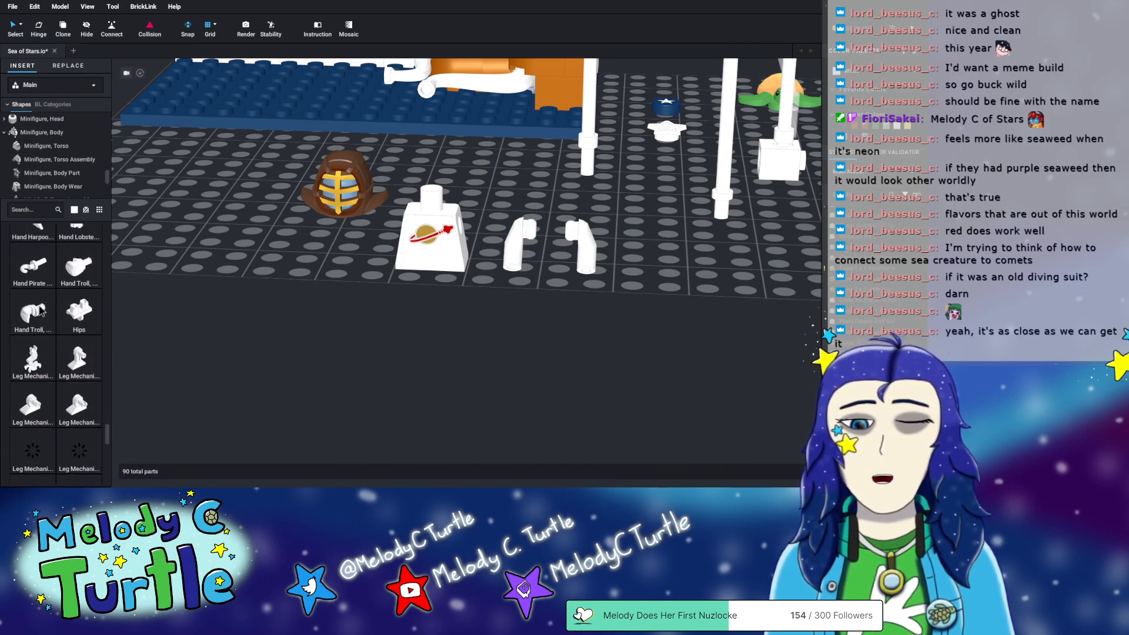
pyautogui.scroll(8, 40, 310)
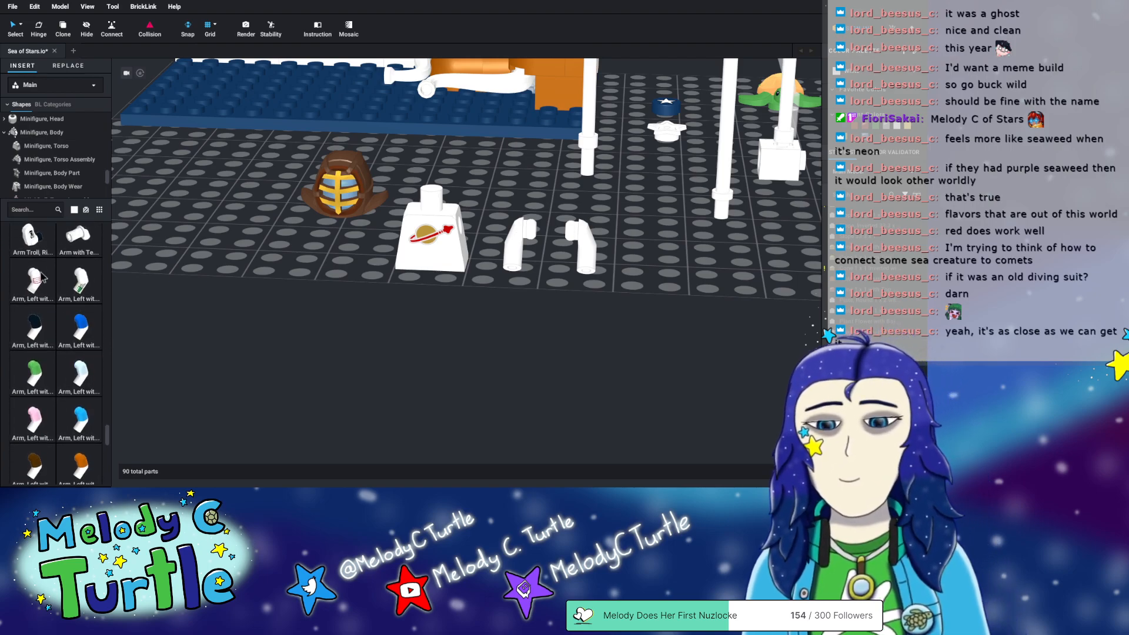
pyautogui.moveTo(41, 278); pyautogui.dragTo(655, 252)
pyautogui.moveTo(665, 252)
pyautogui.mouseDown(button='right')
pyautogui.moveTo(639, 248)
pyautogui.moveTo(666, 246)
pyautogui.mouseUp(button='right')
# - Attach the plain right arm and the red-printed left arm to the space torso, and remove the spare plain left arm
pyautogui.scroll(-10, 47, 338)
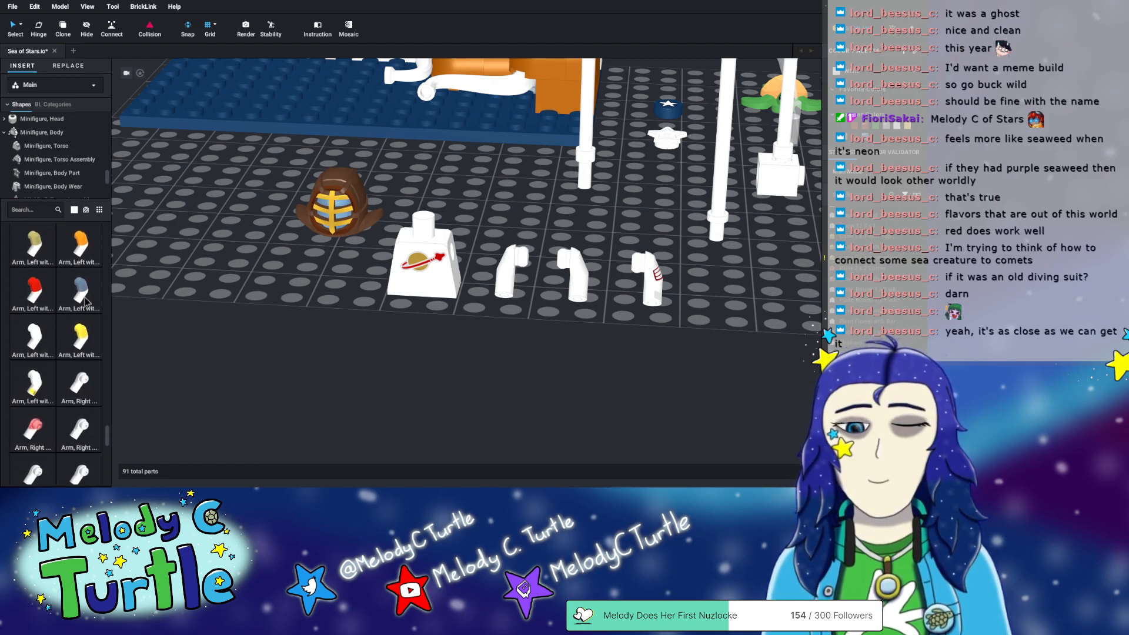
pyautogui.scroll(-2, 65, 318)
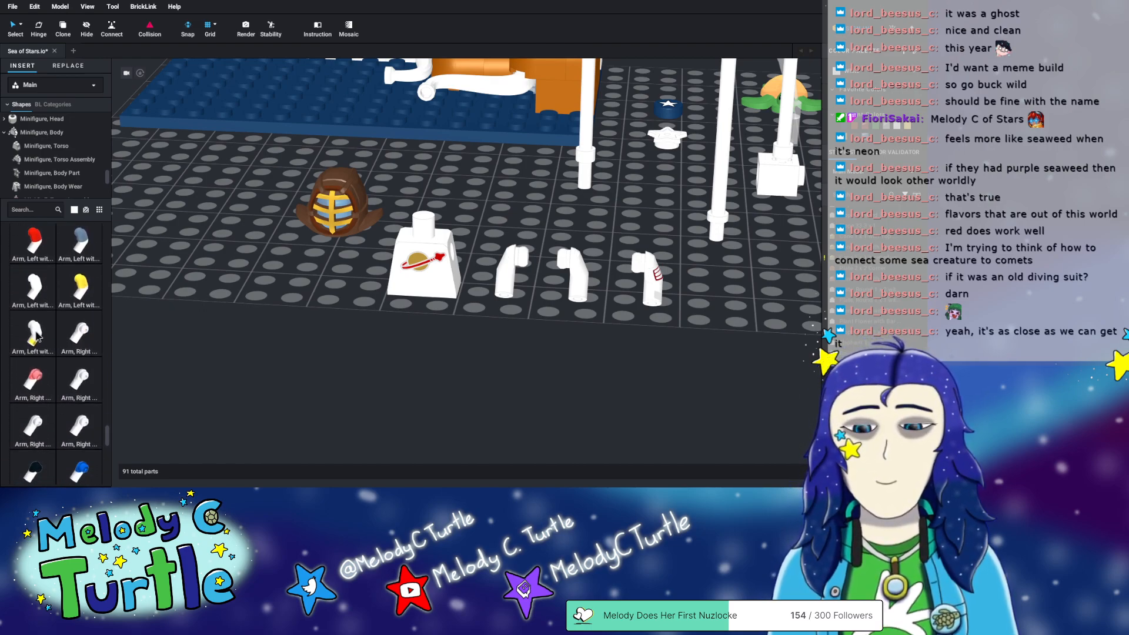
pyautogui.scroll(-8, 37, 335)
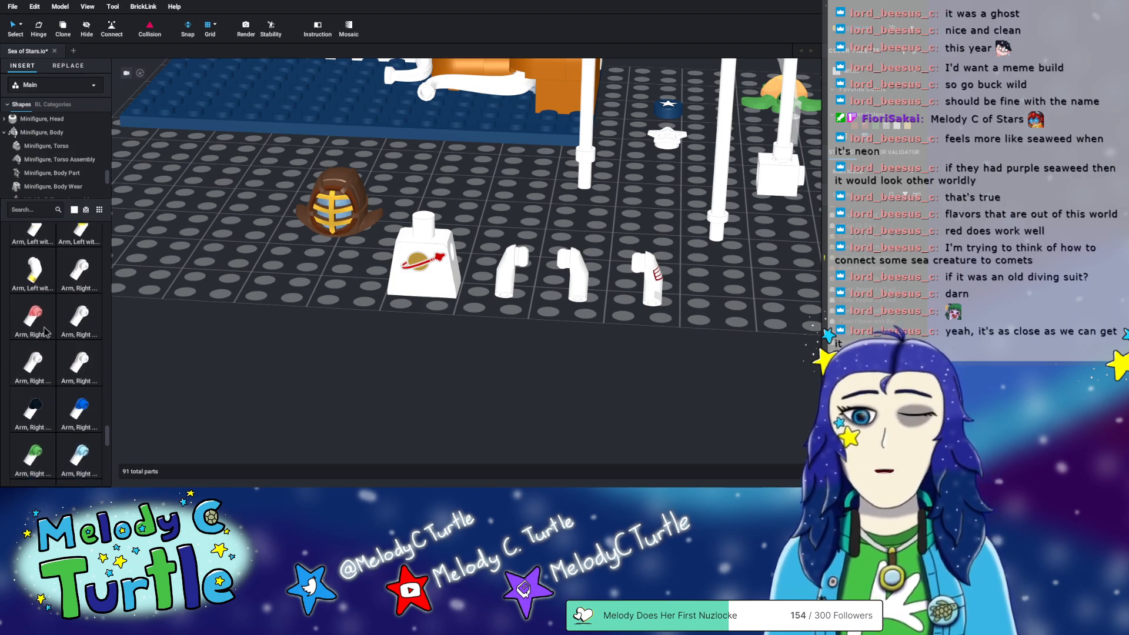
pyautogui.scroll(-10, 44, 332)
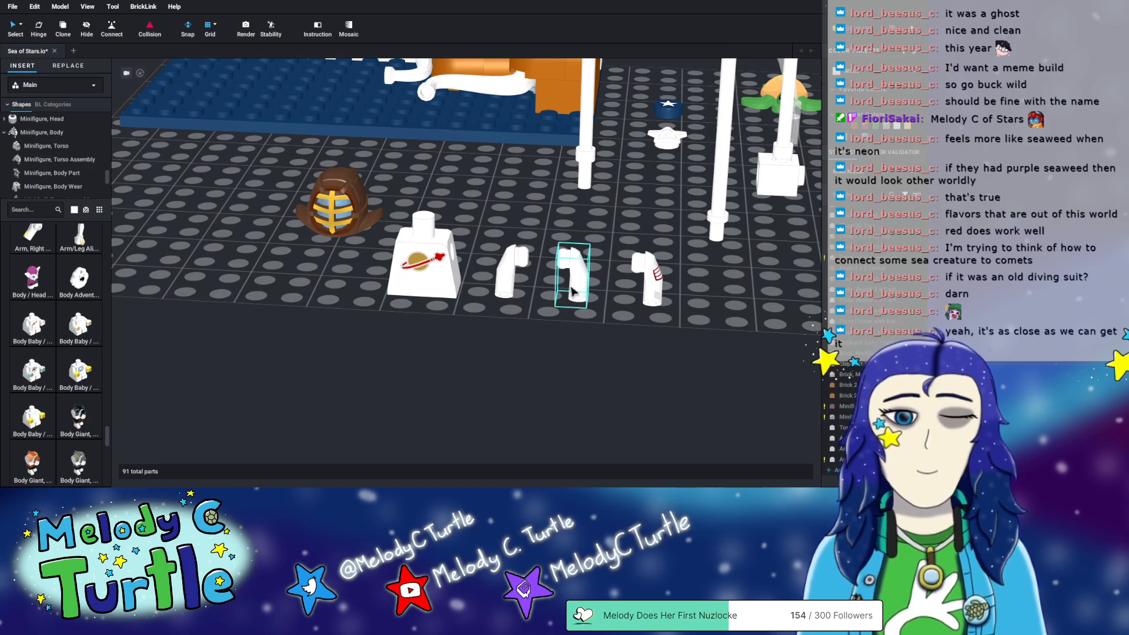
pyautogui.moveTo(573, 291); pyautogui.dragTo(393, 247)
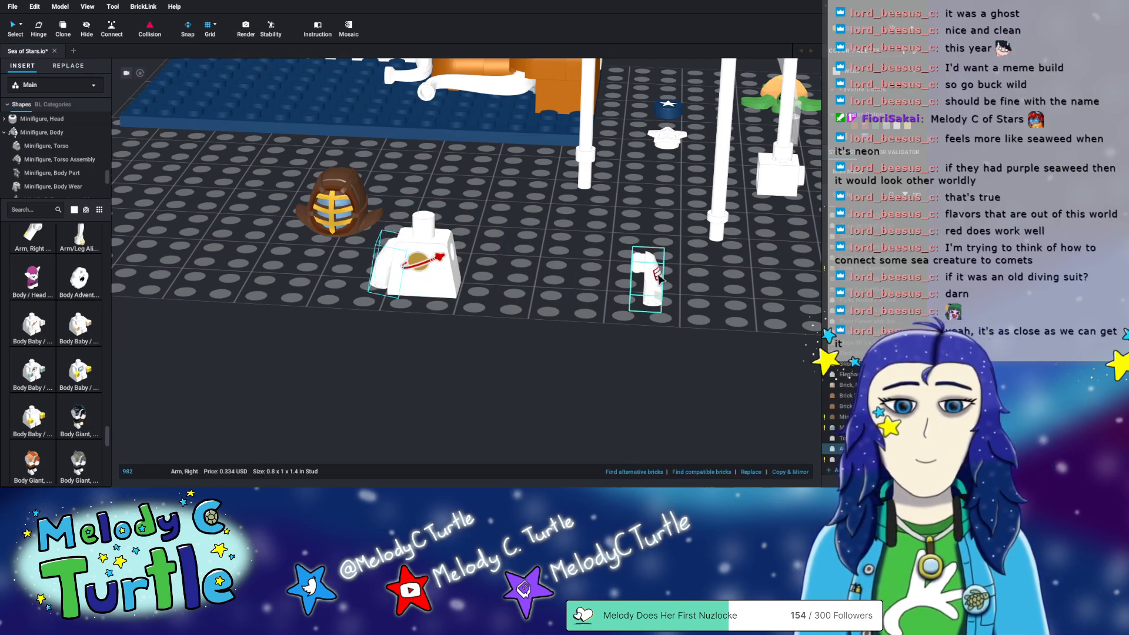
pyautogui.moveTo(660, 279); pyautogui.dragTo(482, 256)
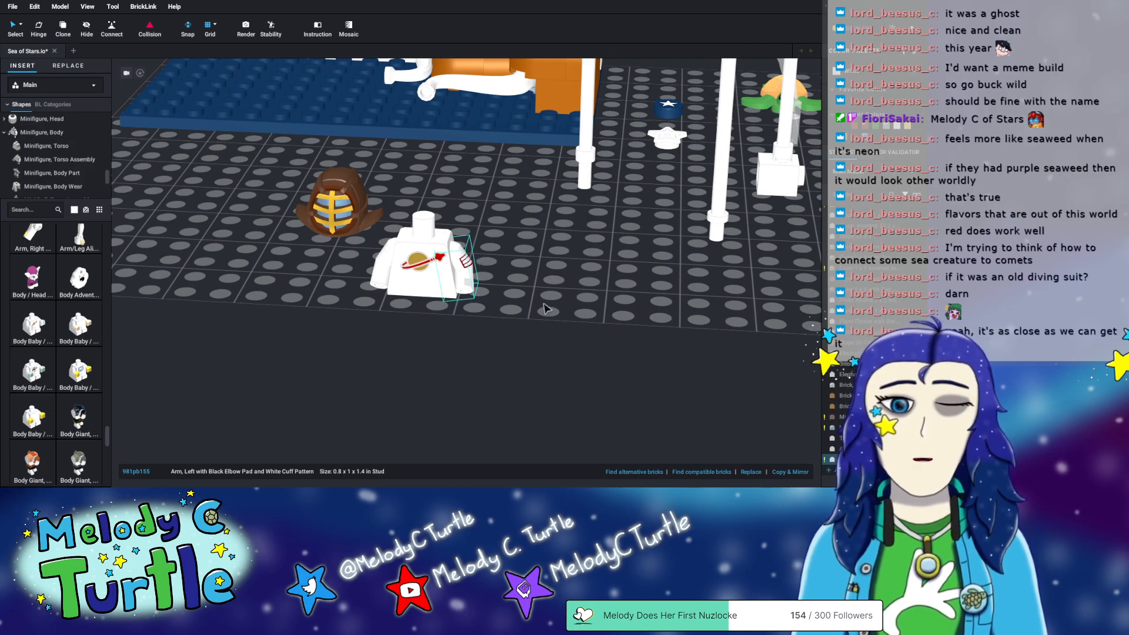
pyautogui.rightClick(544, 297)
pyautogui.click(367, 386)
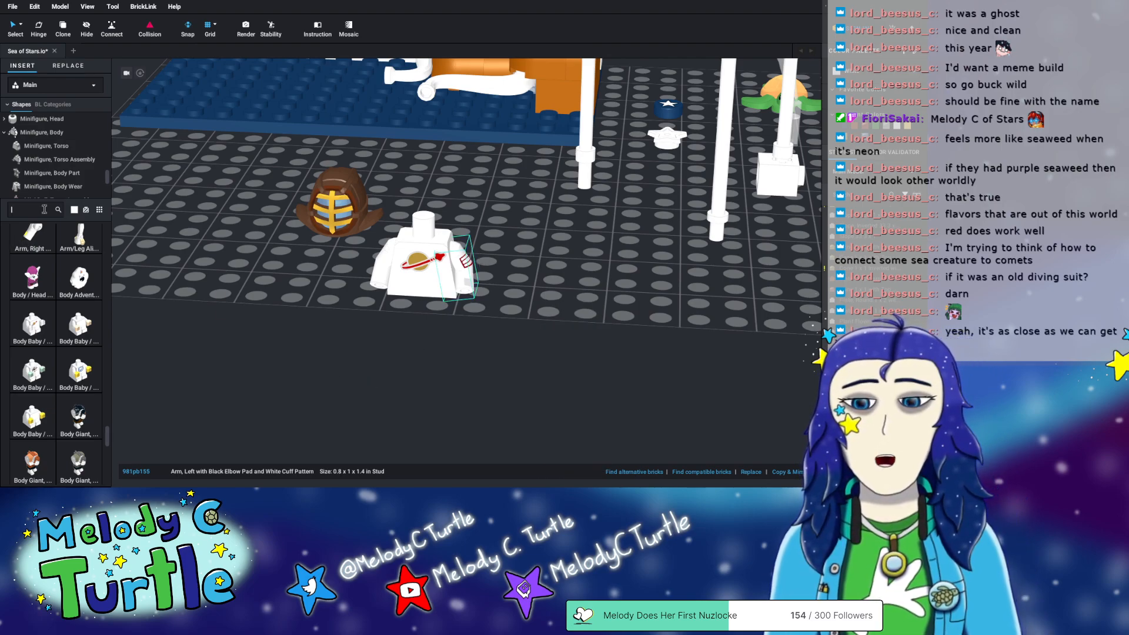
# - Search the parts for "air tank" and place the underwater/space helmet with air tanks beside the diver figure
pyautogui.click(5, 209)
pyautogui.write('air tank')
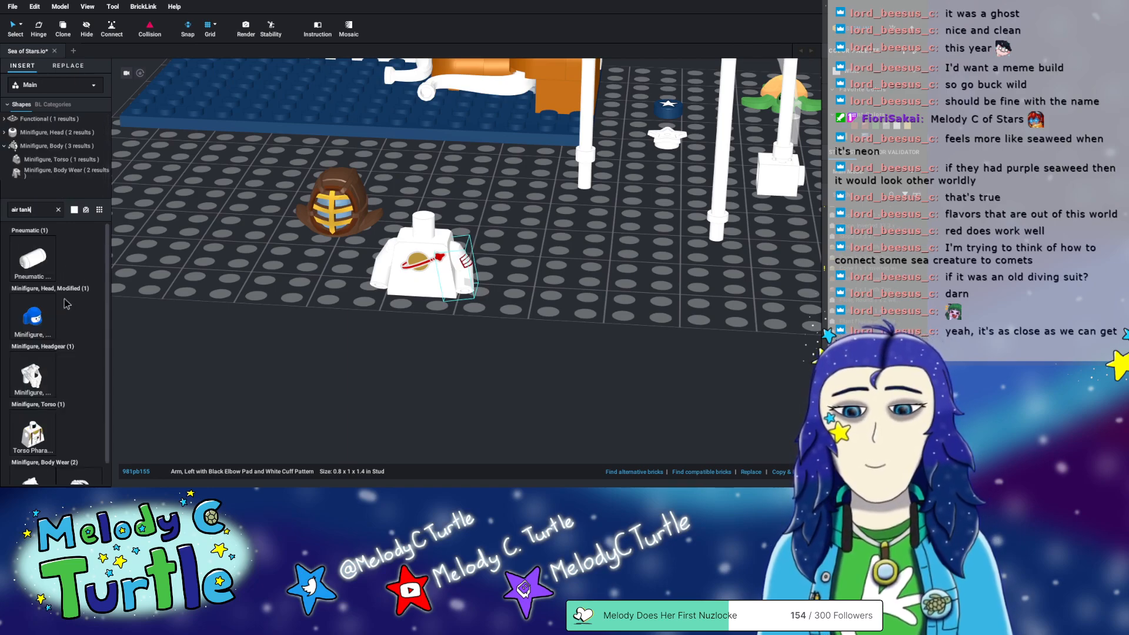
pyautogui.scroll(-1, 66, 304)
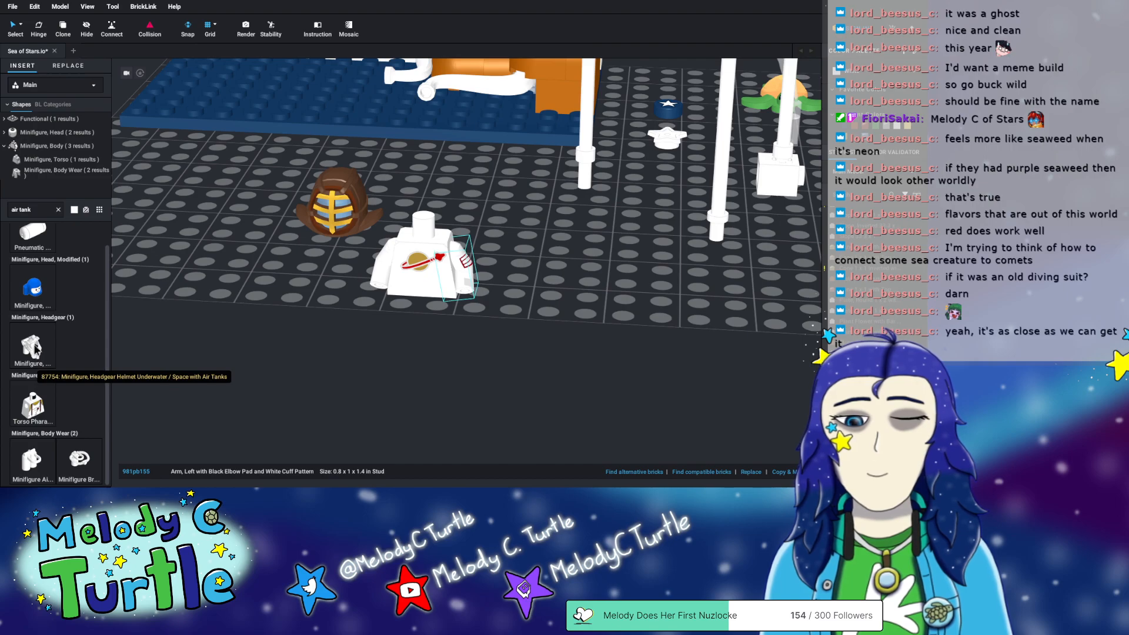
pyautogui.moveTo(35, 348); pyautogui.dragTo(532, 277)
pyautogui.click(655, 300)
pyautogui.moveTo(652, 296); pyautogui.dragTo(446, 346, button='right')
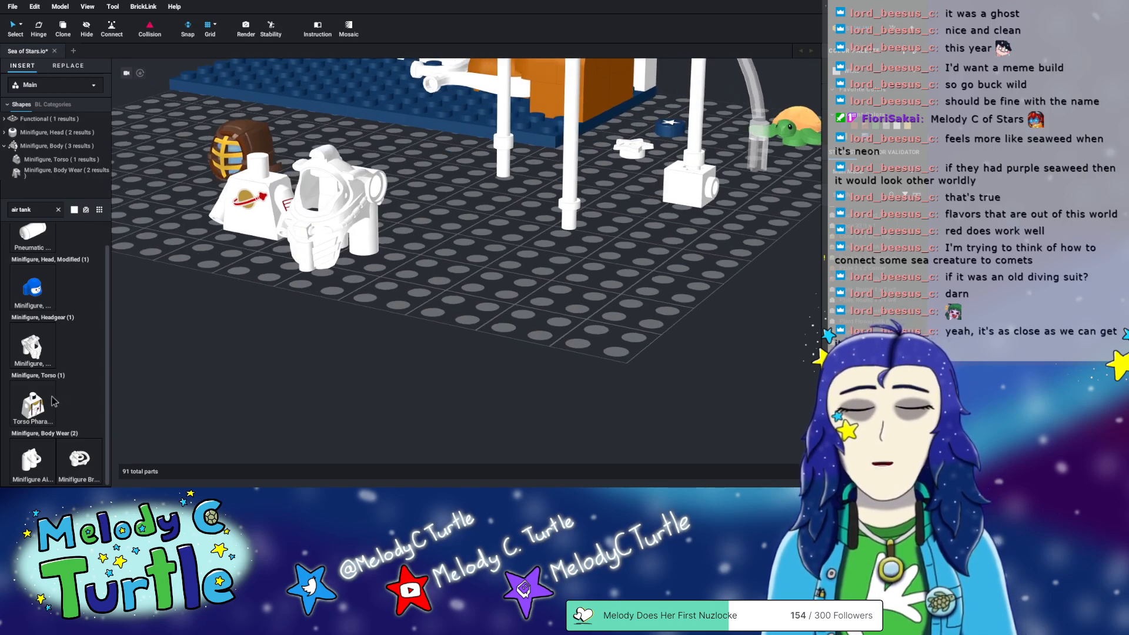
# - Place the separate minifigure air tanks on the baseplate and attach them to the space torso's back
pyautogui.moveTo(32, 459); pyautogui.dragTo(437, 263)
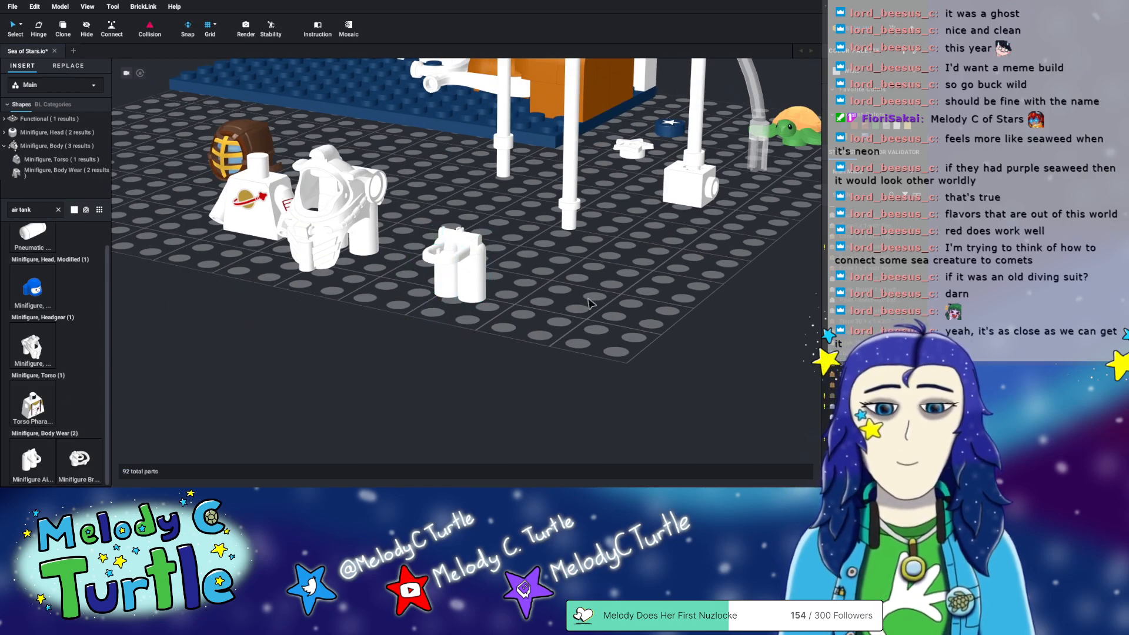
pyautogui.moveTo(347, 224); pyautogui.dragTo(388, 206)
pyautogui.moveTo(325, 271); pyautogui.dragTo(423, 330, button='right')
pyautogui.moveTo(626, 350); pyautogui.dragTo(363, 261)
pyautogui.click(304, 241)
# - Put the brown grille helmet and transparent blue head onto the torso, and lift only the helmet back off to the baseplate
pyautogui.moveTo(304, 220); pyautogui.dragTo(362, 230)
pyautogui.click(413, 358)
pyautogui.moveTo(413, 358); pyautogui.dragTo(428, 332, button='right')
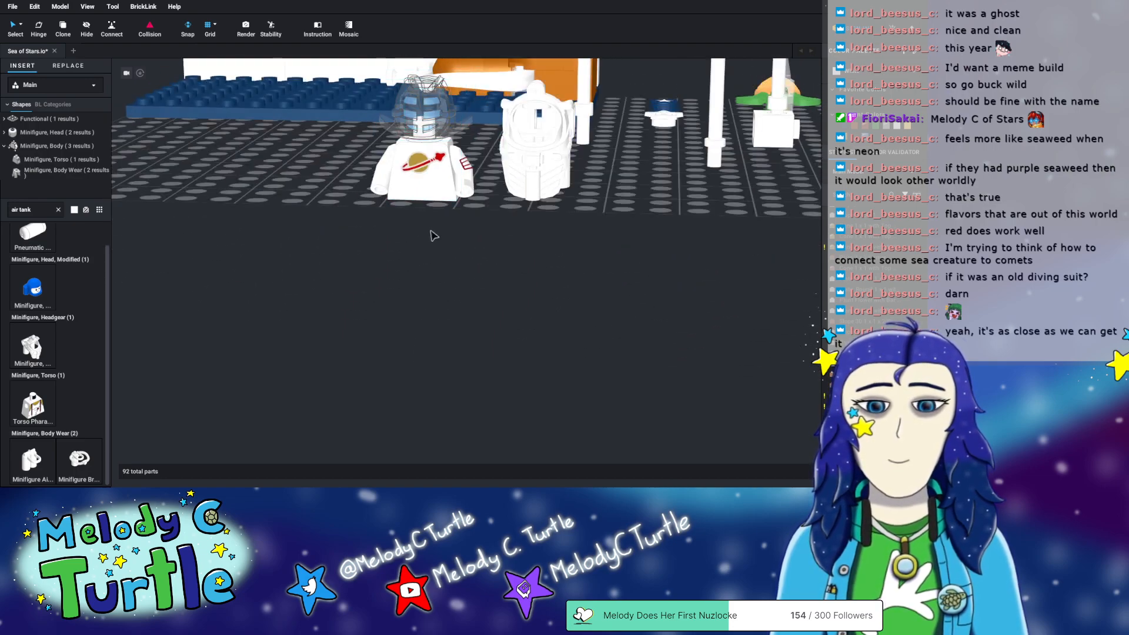
pyautogui.moveTo(431, 234); pyautogui.dragTo(338, 250, button='right')
pyautogui.moveTo(337, 246); pyautogui.dragTo(265, 201)
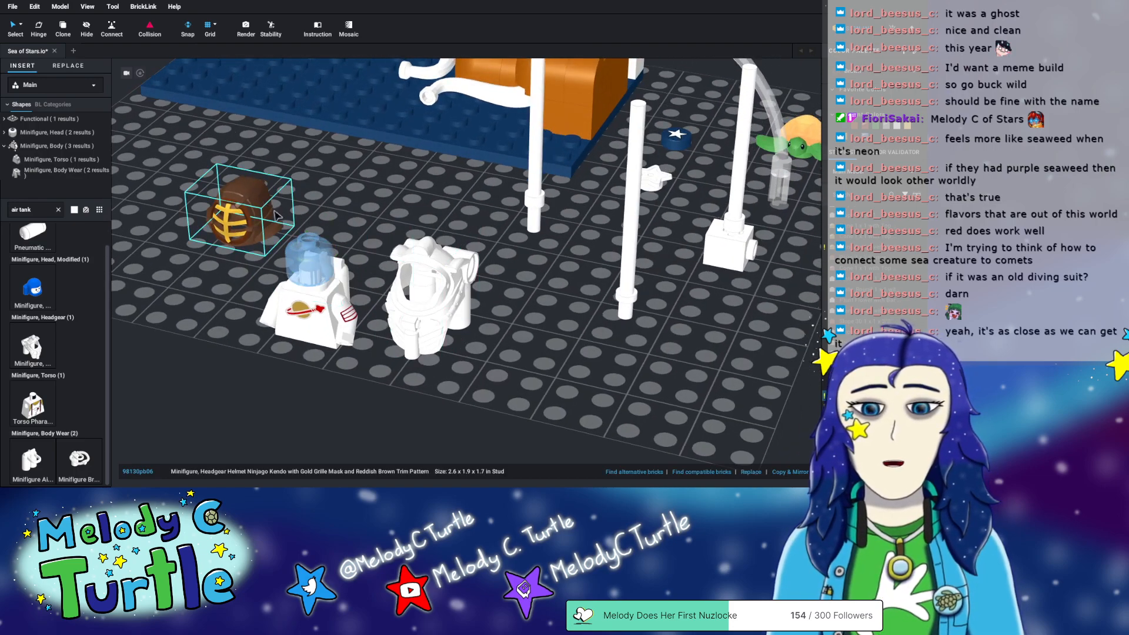
# - Reposition the brown grille helmet beside the figure and reseat the transparent blue head on the torso's neck
pyautogui.moveTo(305, 359); pyautogui.dragTo(363, 277, button='right')
pyautogui.moveTo(456, 165)
pyautogui.mouseDown()
pyautogui.moveTo(456, 147)
pyautogui.moveTo(455, 169)
pyautogui.mouseUp()
pyautogui.click(451, 285)
pyautogui.moveTo(451, 285); pyautogui.dragTo(450, 283, button='right')
pyautogui.moveTo(305, 194)
pyautogui.mouseDown()
pyautogui.moveTo(371, 147)
pyautogui.moveTo(418, 182)
pyautogui.moveTo(404, 152)
pyautogui.moveTo(417, 183)
pyautogui.moveTo(294, 208)
pyautogui.mouseUp()
pyautogui.click(412, 197)
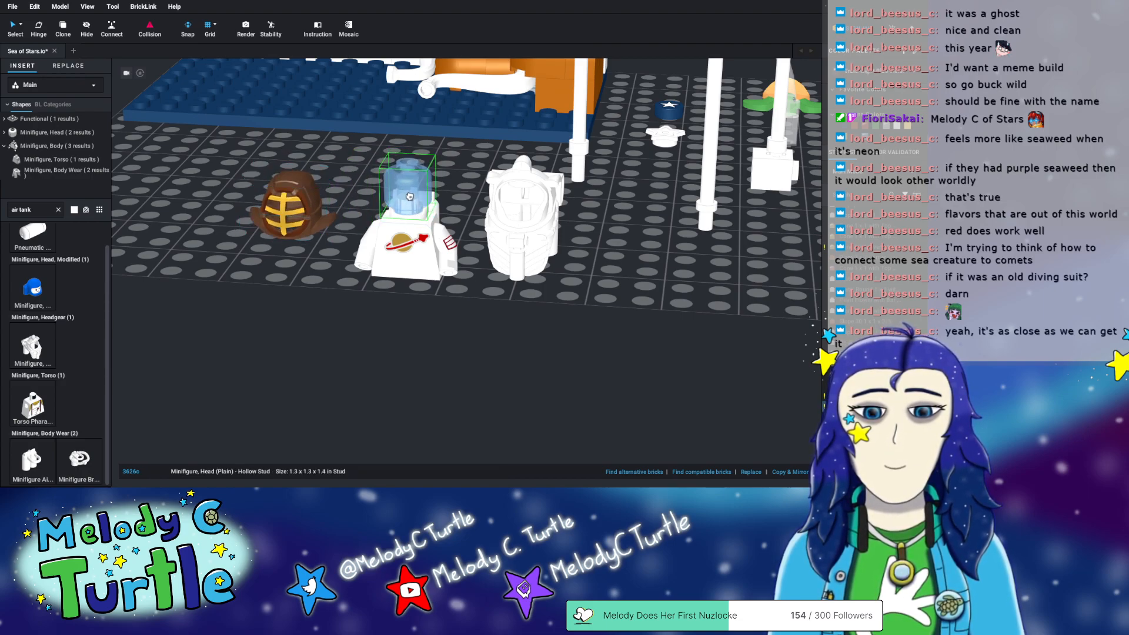
pyautogui.moveTo(410, 198); pyautogui.dragTo(411, 204)
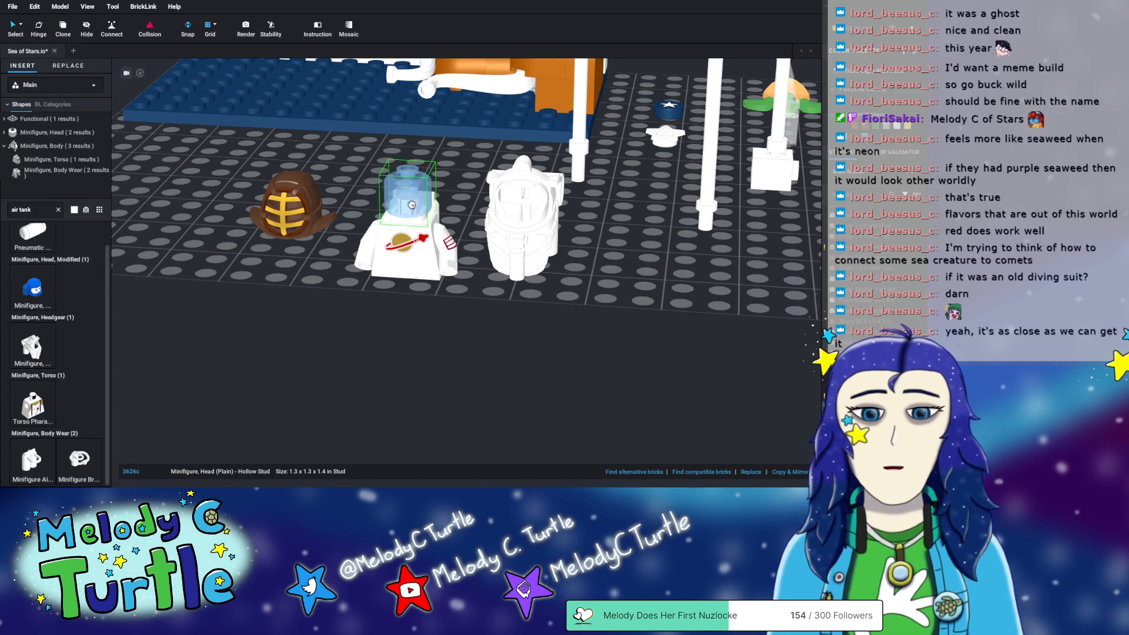
# - Swap the air tanks on the torso for the breathing apparatus with scuba regulator and air tank, leaving the old tanks on the baseplate
pyautogui.moveTo(532, 259); pyautogui.dragTo(574, 257, button='right')
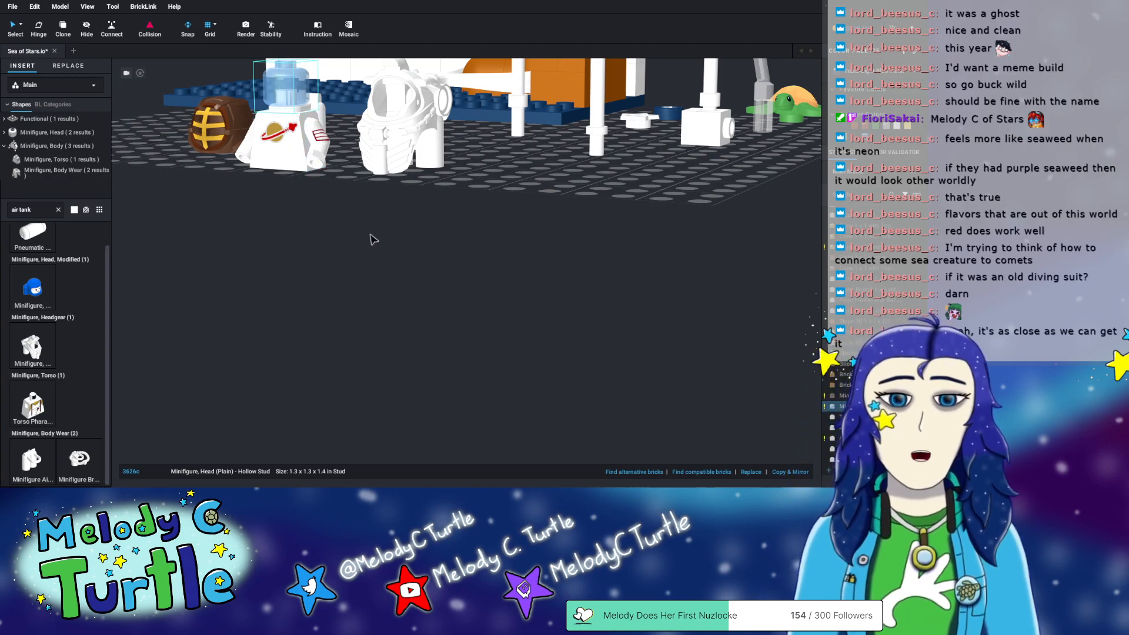
pyautogui.moveTo(380, 240)
pyautogui.mouseDown(button='right')
pyautogui.moveTo(386, 251)
pyautogui.moveTo(372, 261)
pyautogui.mouseUp(button='right')
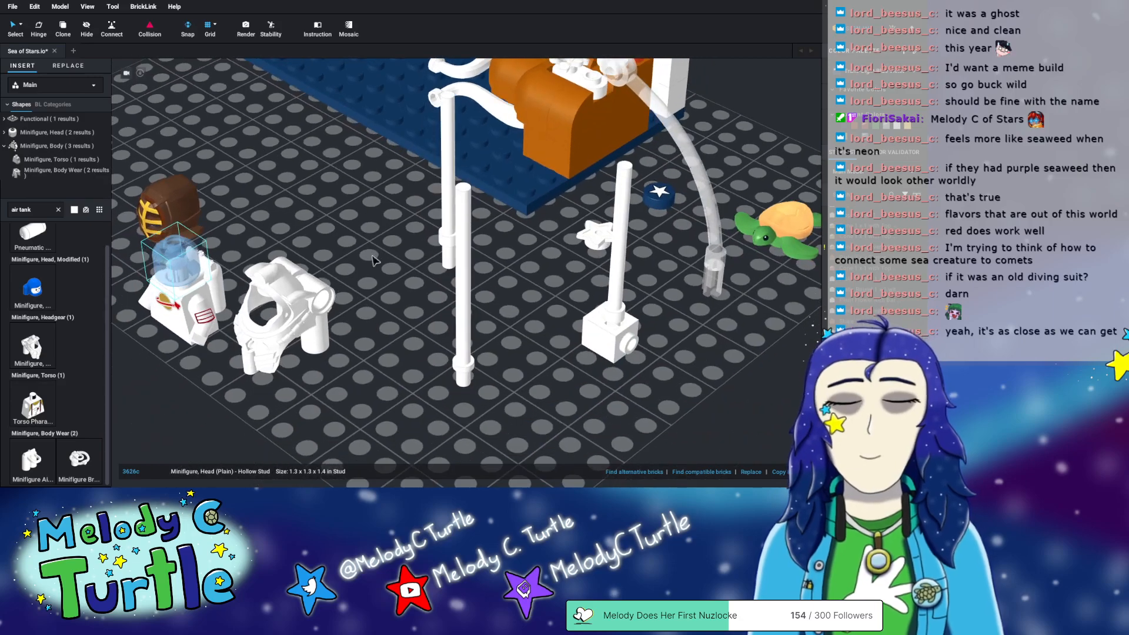
pyautogui.click(76, 463)
pyautogui.click(257, 203)
pyautogui.press('Escape')
pyautogui.moveTo(222, 293); pyautogui.dragTo(374, 239)
pyautogui.click(266, 184)
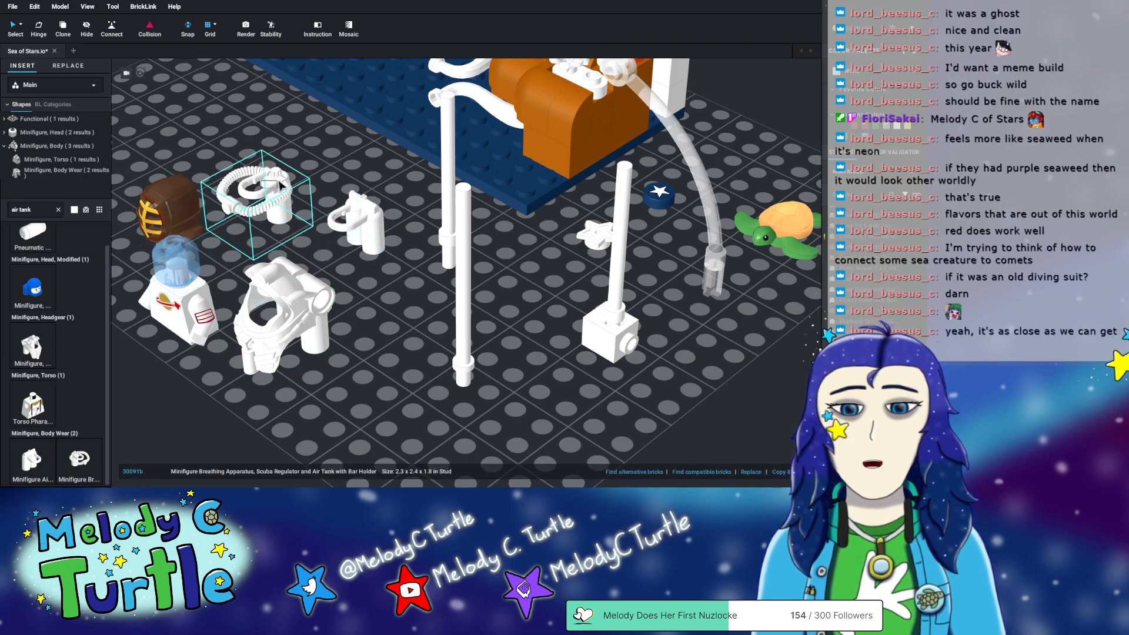
pyautogui.moveTo(274, 205); pyautogui.dragTo(207, 304)
# - Try the brown grille helmet on the diver's head over the scuba apparatus, and put it back on the baseplate beside the figure
pyautogui.click(181, 270)
pyautogui.moveTo(173, 208); pyautogui.dragTo(174, 255)
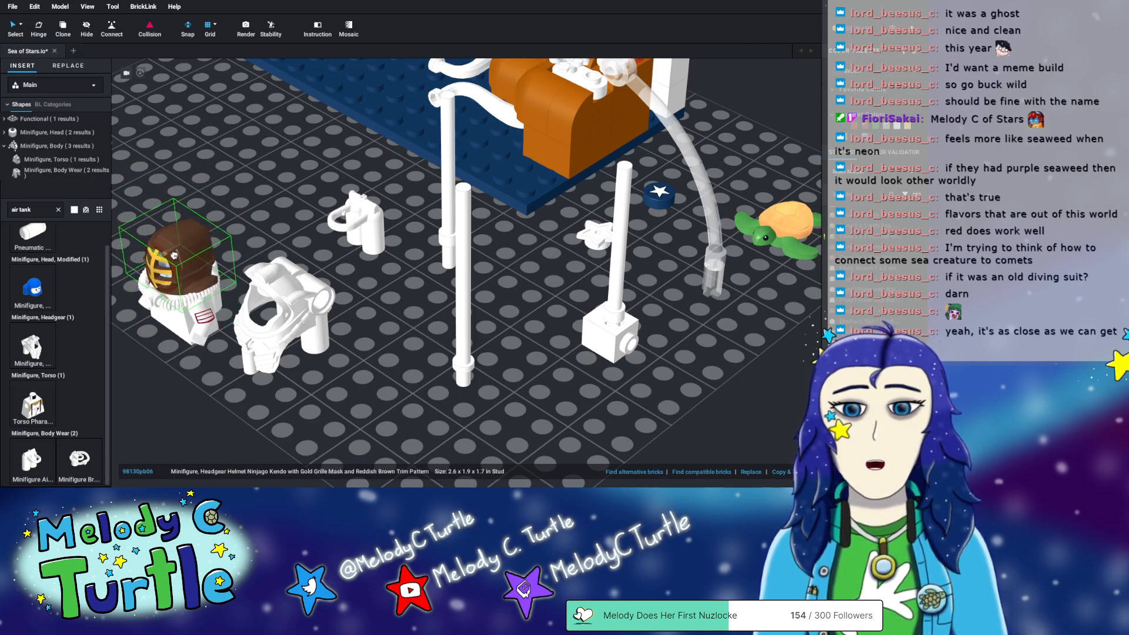
pyautogui.press('Delete')
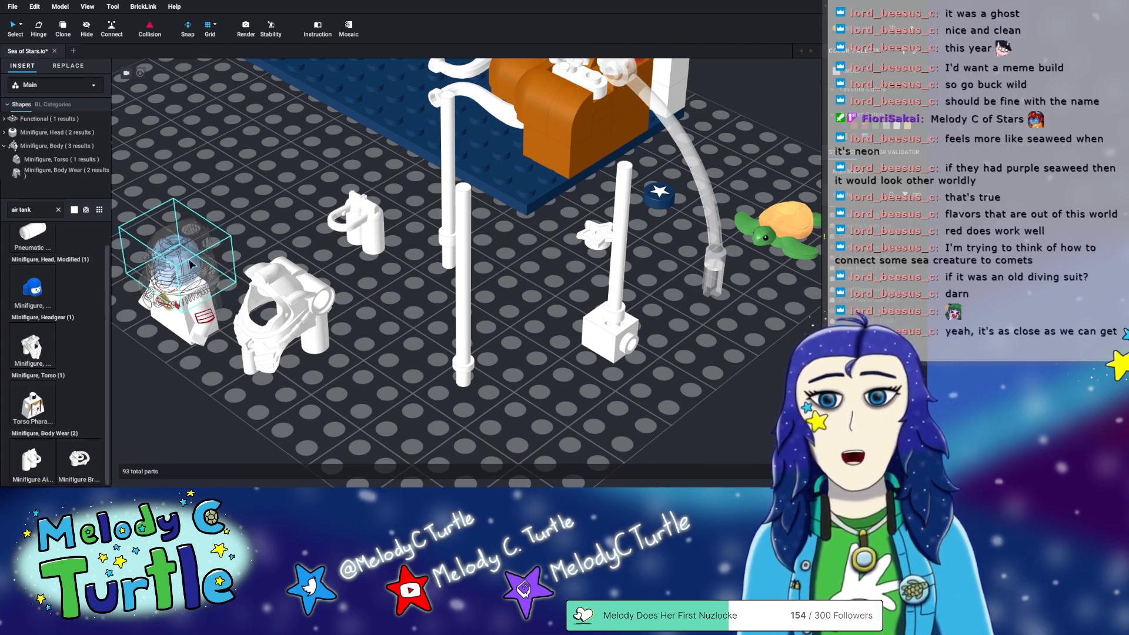
pyautogui.hotkey('ctrl', 'z')
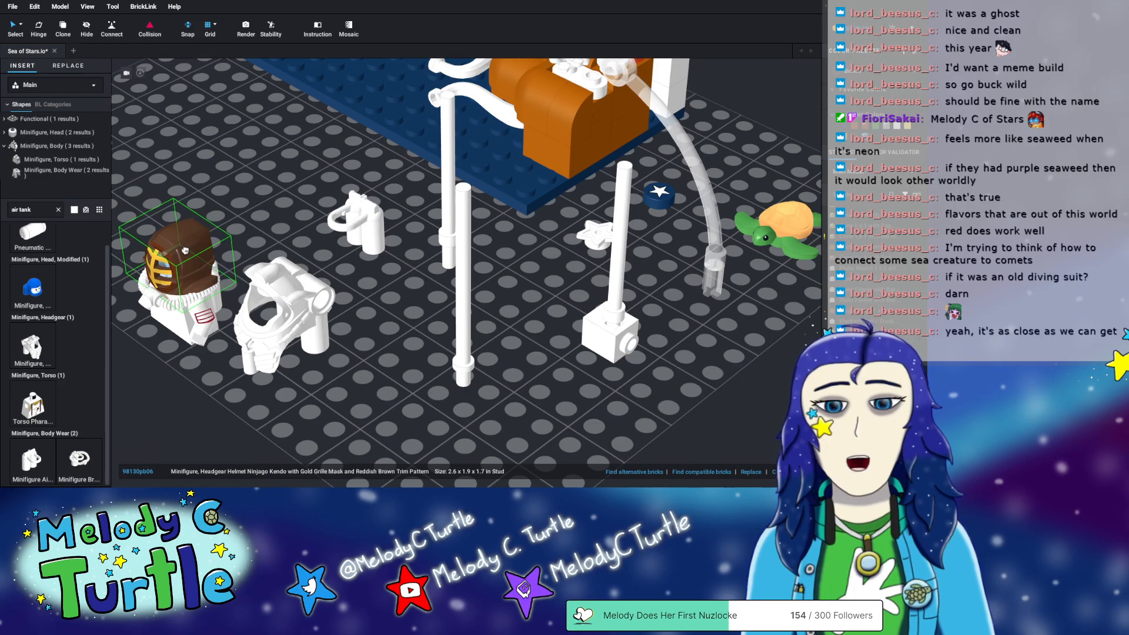
pyautogui.hotkey('ctrl', 'x')
pyautogui.hotkey('ctrl', 'v')
pyautogui.click(212, 189)
pyautogui.moveTo(248, 262)
pyautogui.mouseDown(button='right')
pyautogui.moveTo(265, 248)
pyautogui.moveTo(269, 263)
pyautogui.mouseUp(button='right')
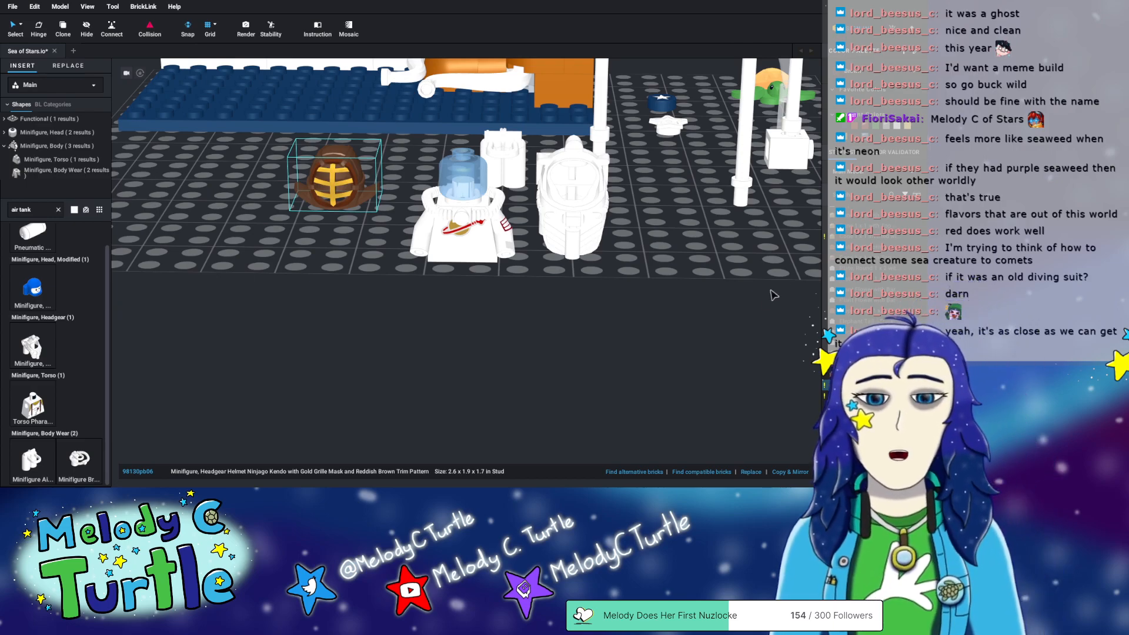
pyautogui.moveTo(626, 268); pyautogui.dragTo(624, 266, button='right')
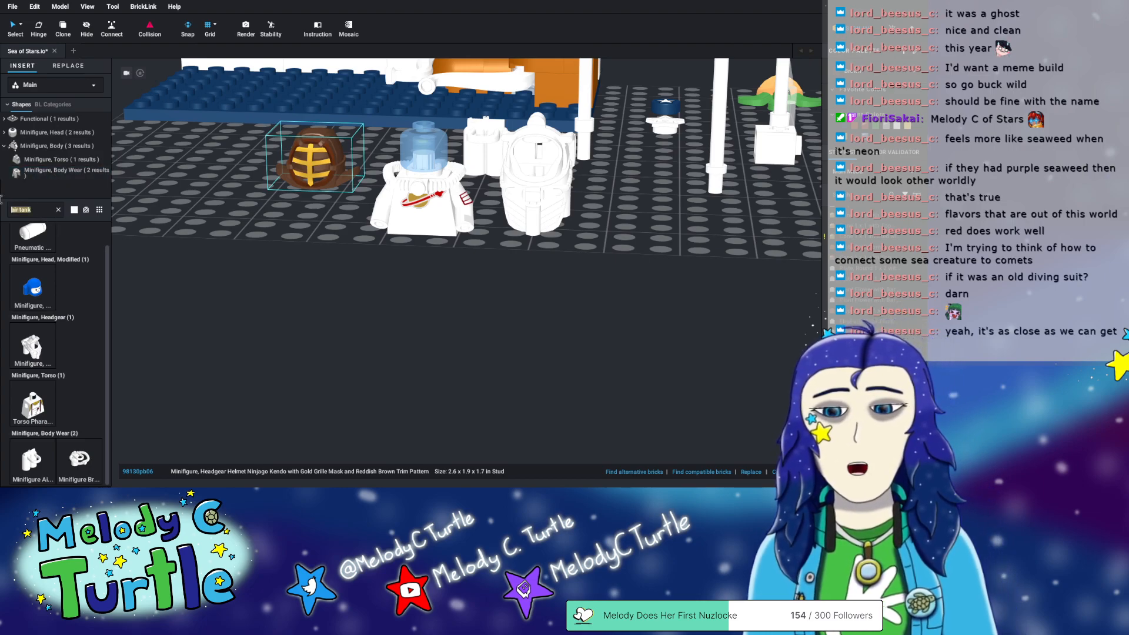
# - Search the parts for "helmet" and look through the headgear results for an alternative diving helmet
pyautogui.write('helmet')
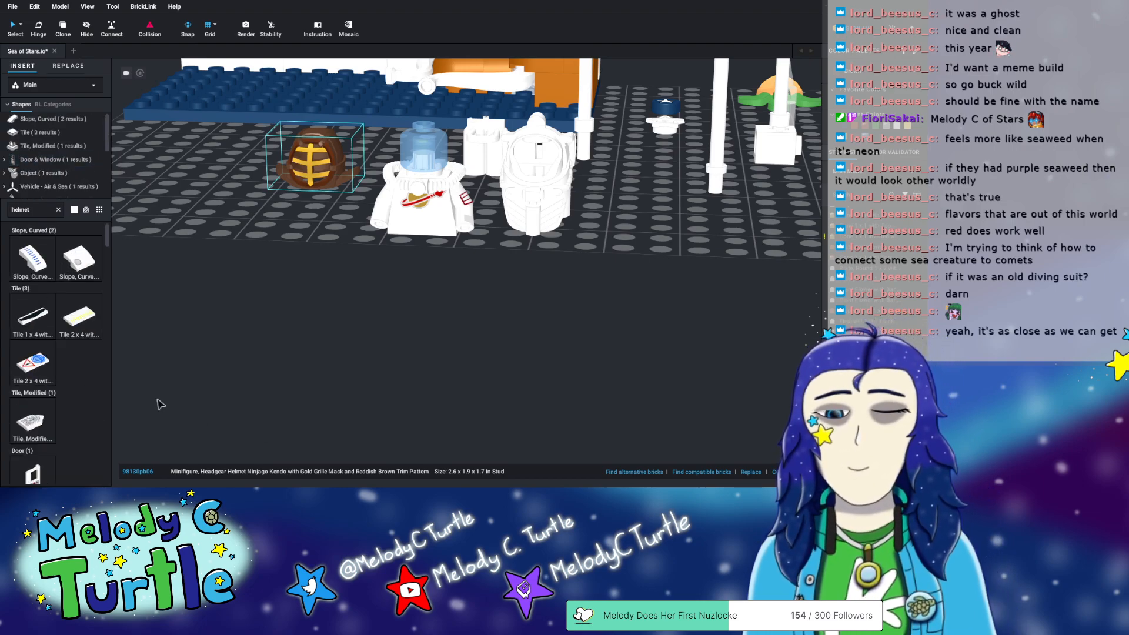
pyautogui.moveTo(109, 246); pyautogui.dragTo(104, 413)
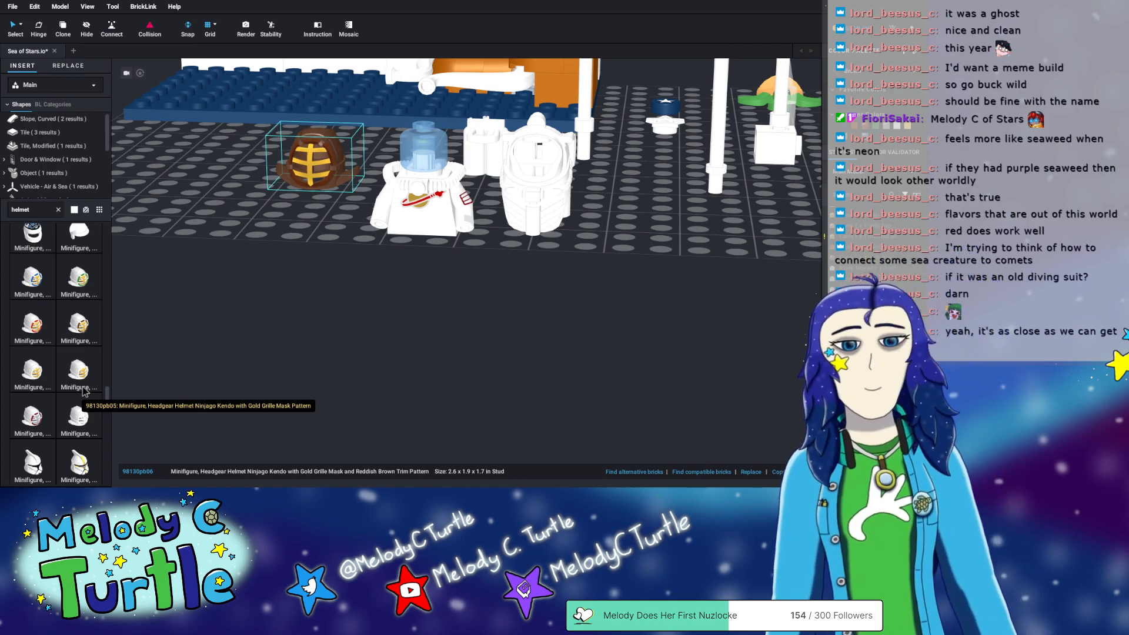
pyautogui.scroll(-2, 77, 385)
pyautogui.scroll(-3, 76, 353)
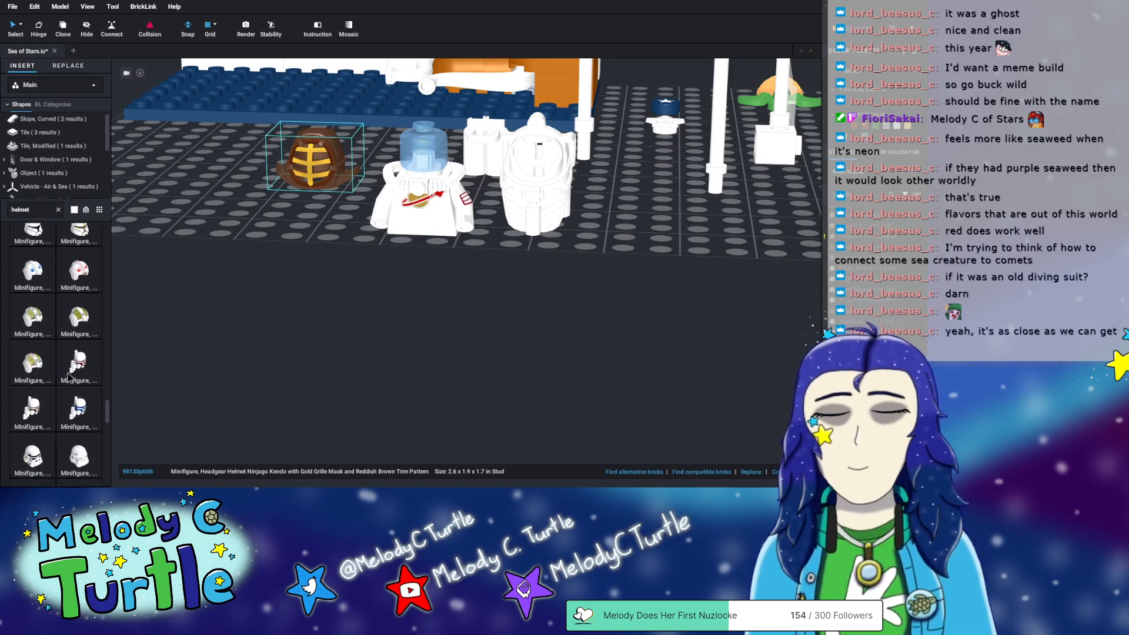
pyautogui.scroll(-5, 80, 272)
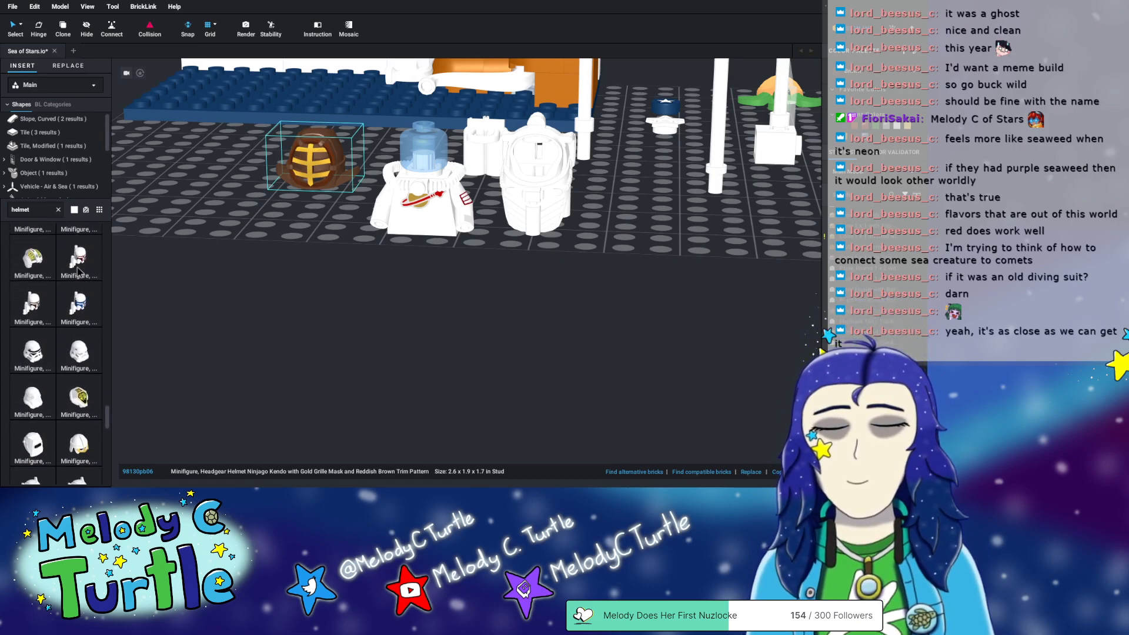
pyautogui.scroll(-1, 78, 268)
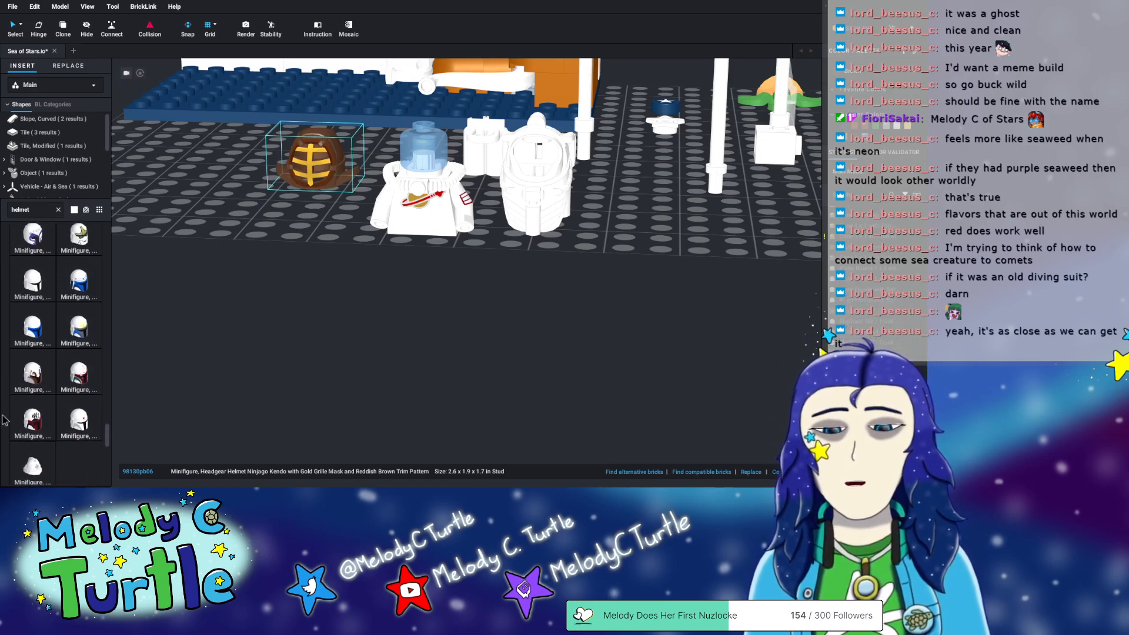
pyautogui.scroll(-4, 45, 369)
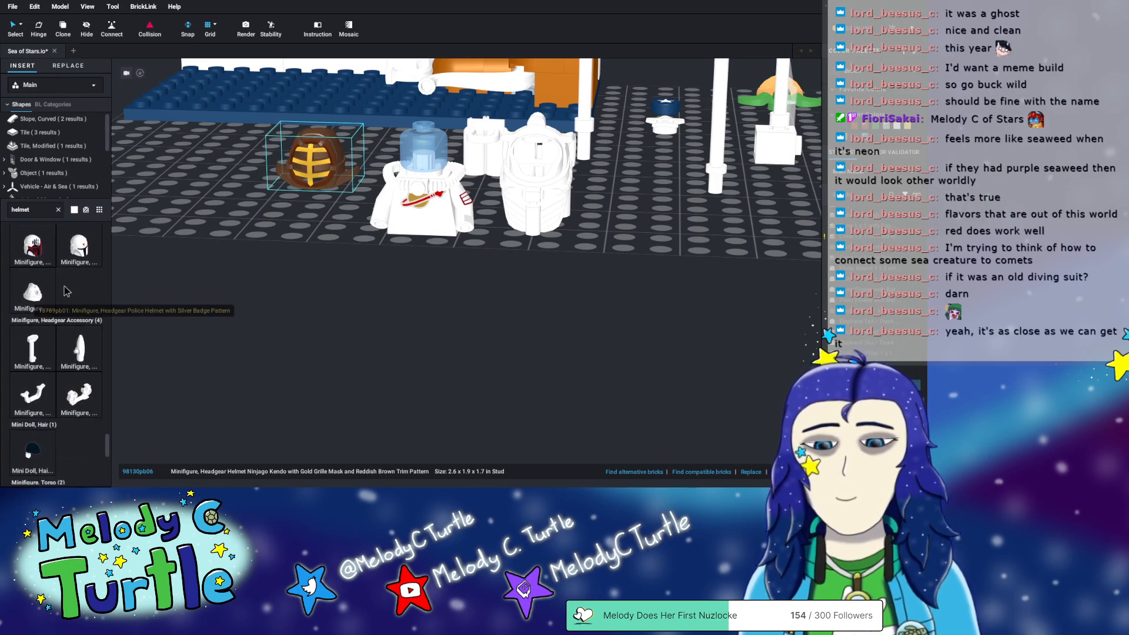
pyautogui.scroll(-4, 64, 291)
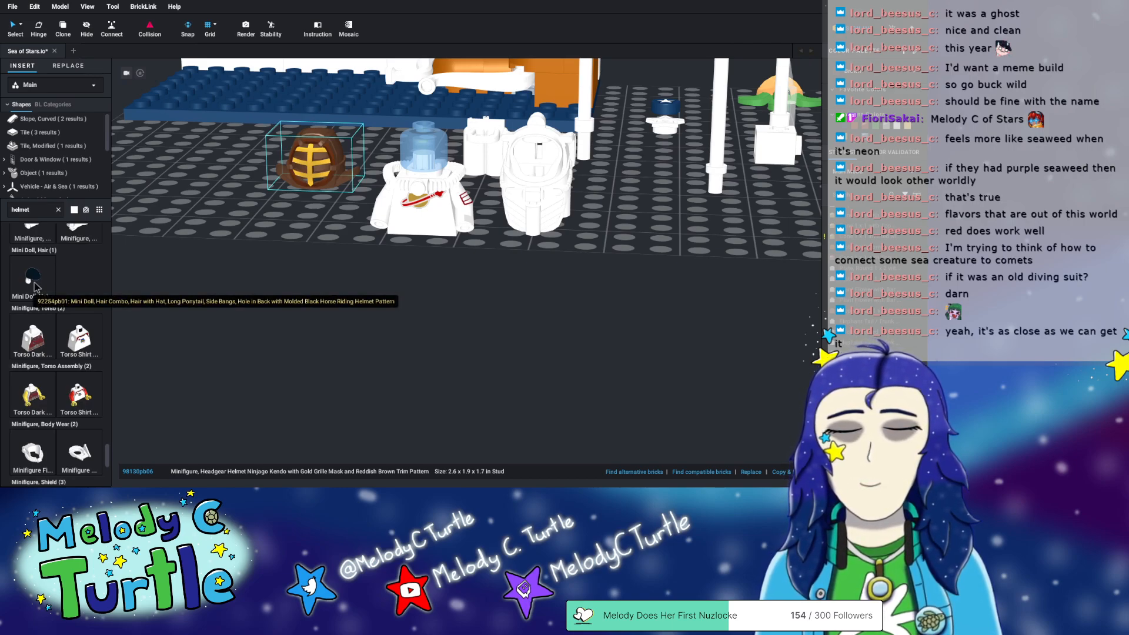
# - Try out the mini doll hair piece with the black riding helmet in the scene, and delete it
pyautogui.moveTo(34, 285); pyautogui.dragTo(645, 234)
pyautogui.moveTo(685, 254); pyautogui.dragTo(657, 257, button='right')
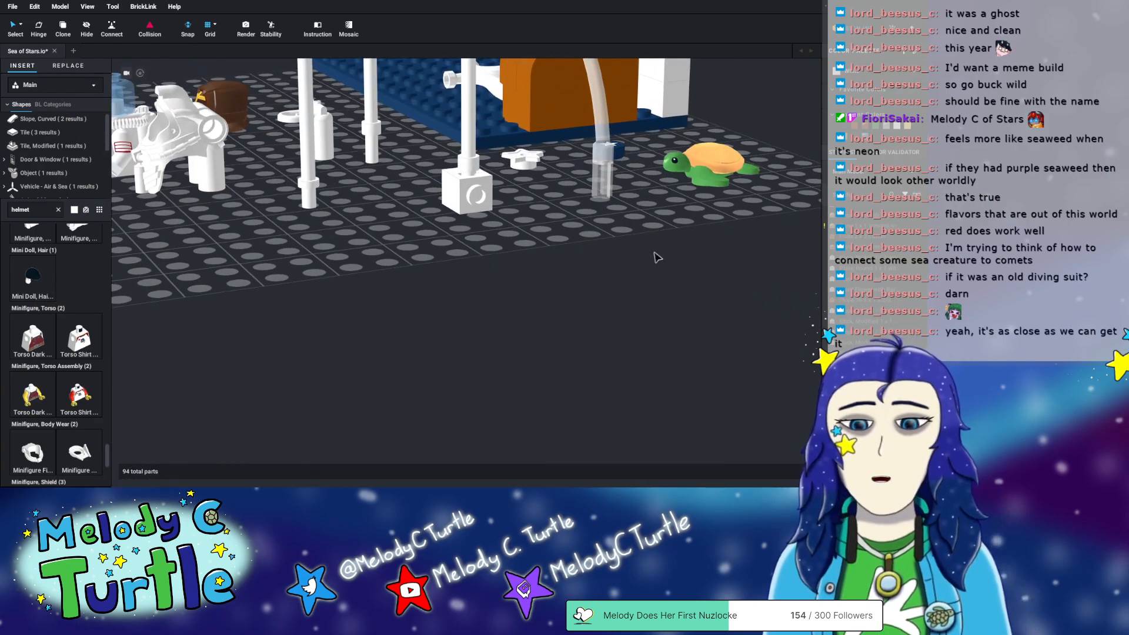
pyautogui.moveTo(305, 266); pyautogui.dragTo(398, 281, button='right')
pyautogui.click(361, 187)
pyautogui.press('Delete')
pyautogui.moveTo(361, 184); pyautogui.dragTo(386, 185, button='right')
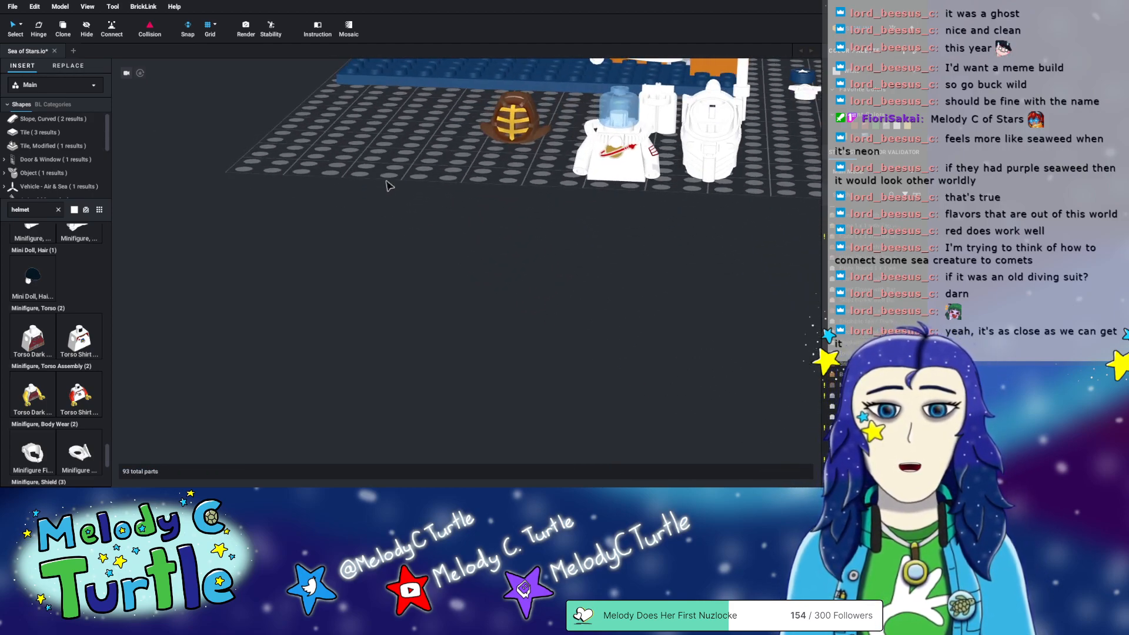
# - Look through the remaining helmet results and place the brown grille helmet over the diver's transparent blue head
pyautogui.scroll(-6, 45, 298)
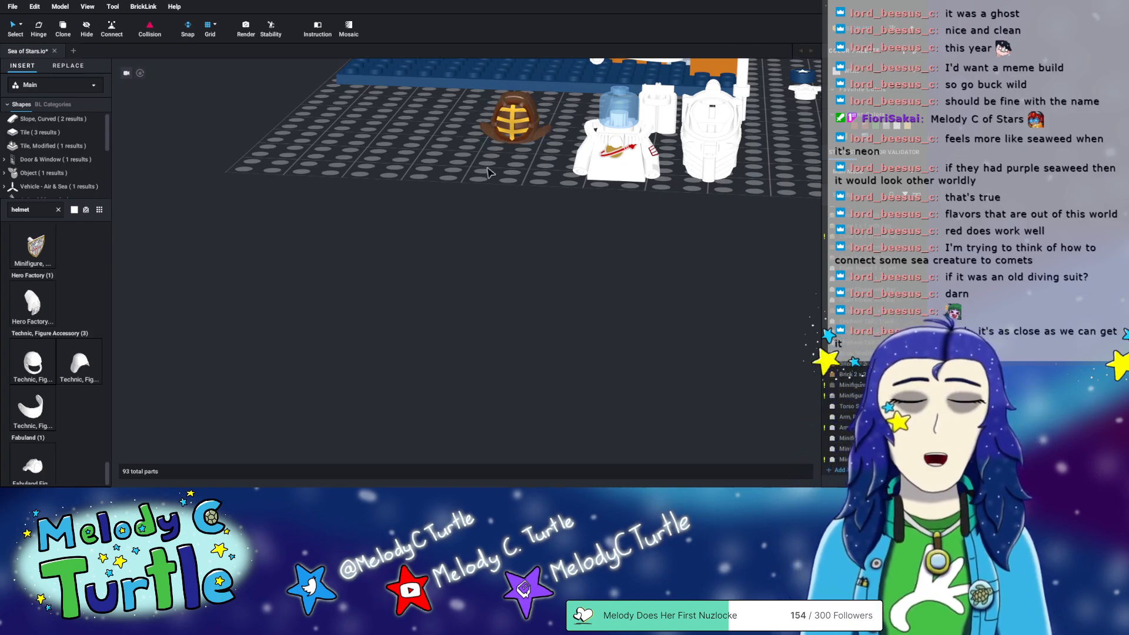
pyautogui.moveTo(513, 118); pyautogui.dragTo(625, 116)
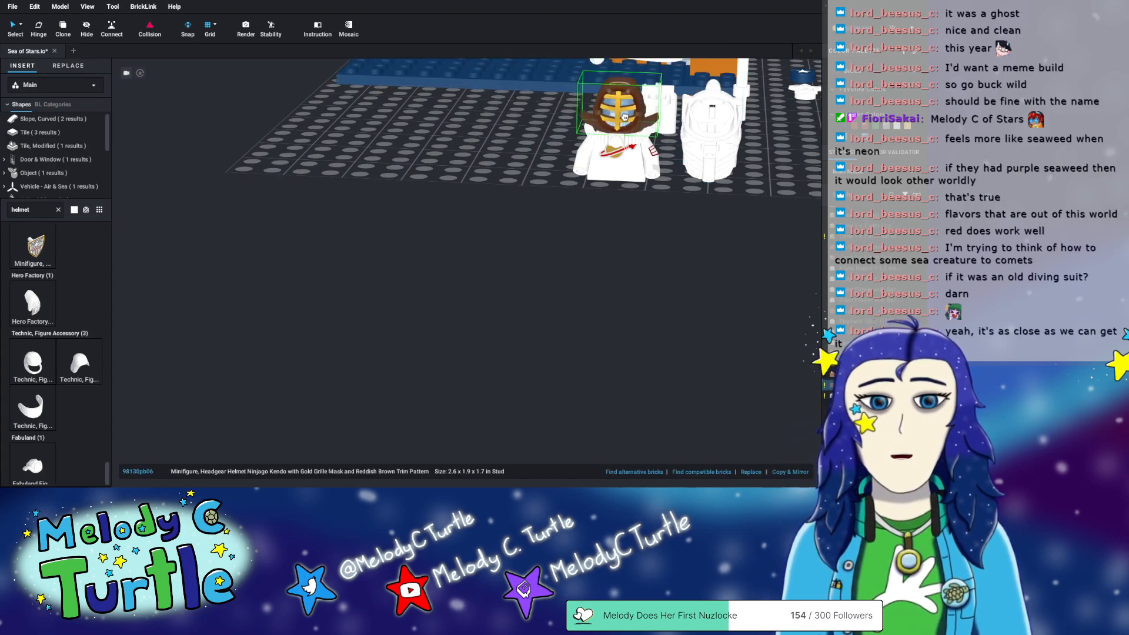
pyautogui.click(461, 226)
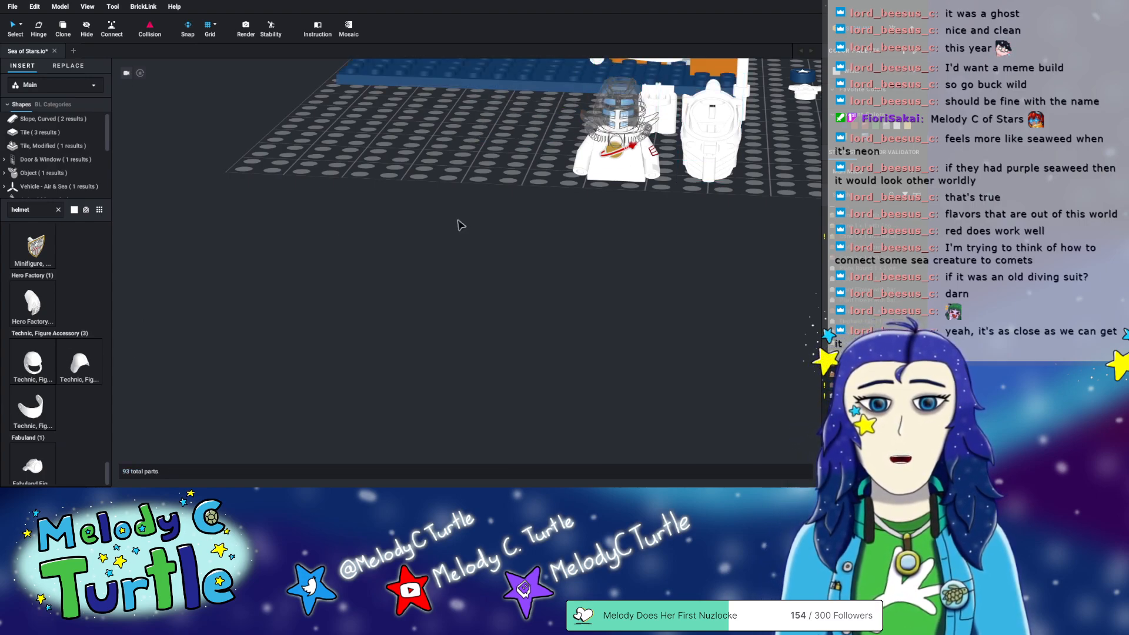
# - Fit the brown grille helmet over the diver's transparent blue head and inspect the fit around the scuba hoses from front and back
pyautogui.click(635, 120)
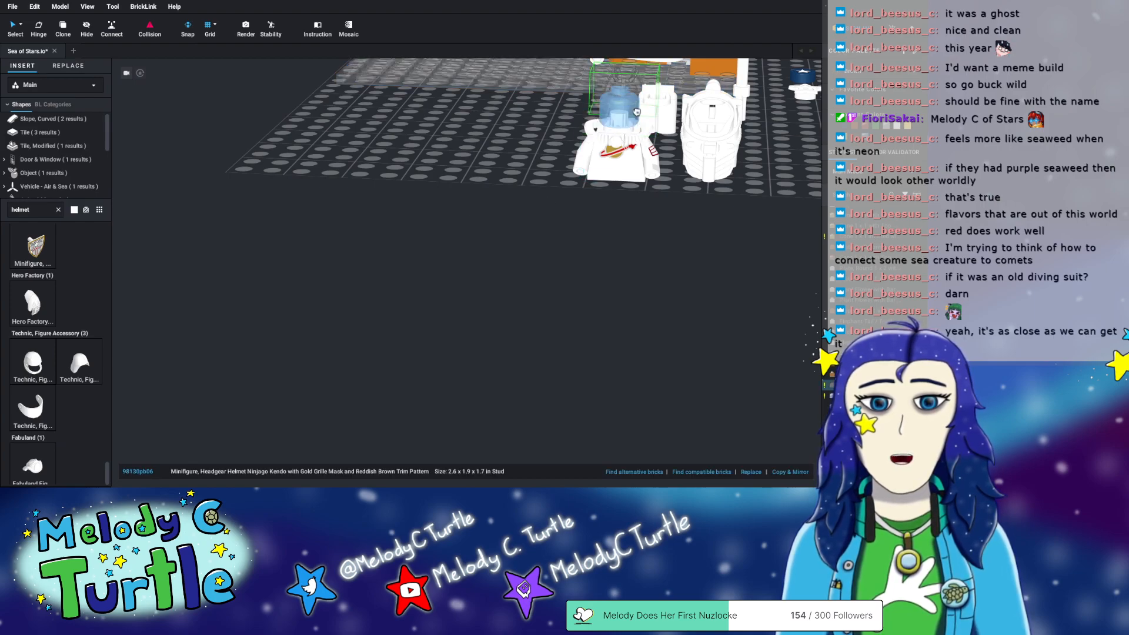
pyautogui.click(632, 110)
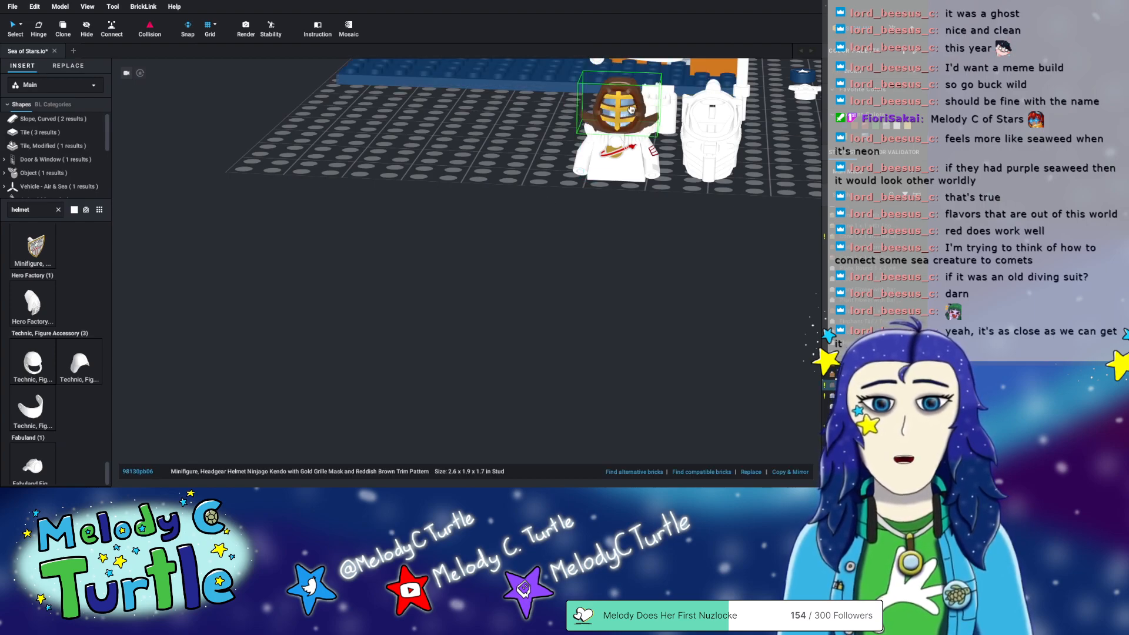
pyautogui.click(632, 110)
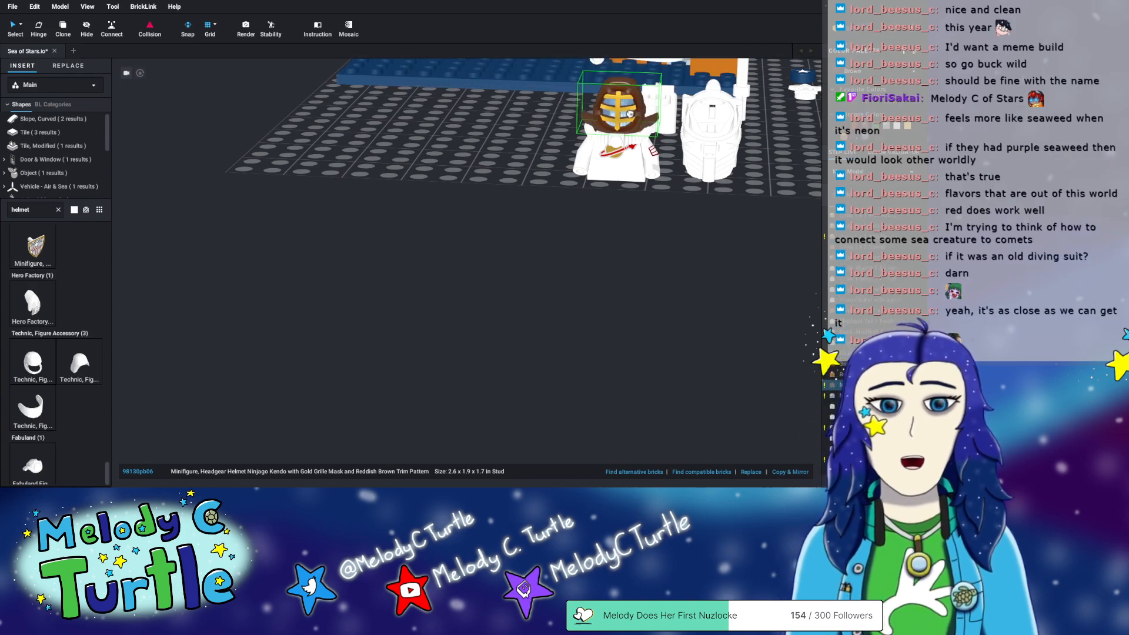
pyautogui.scroll(2, 650, 213)
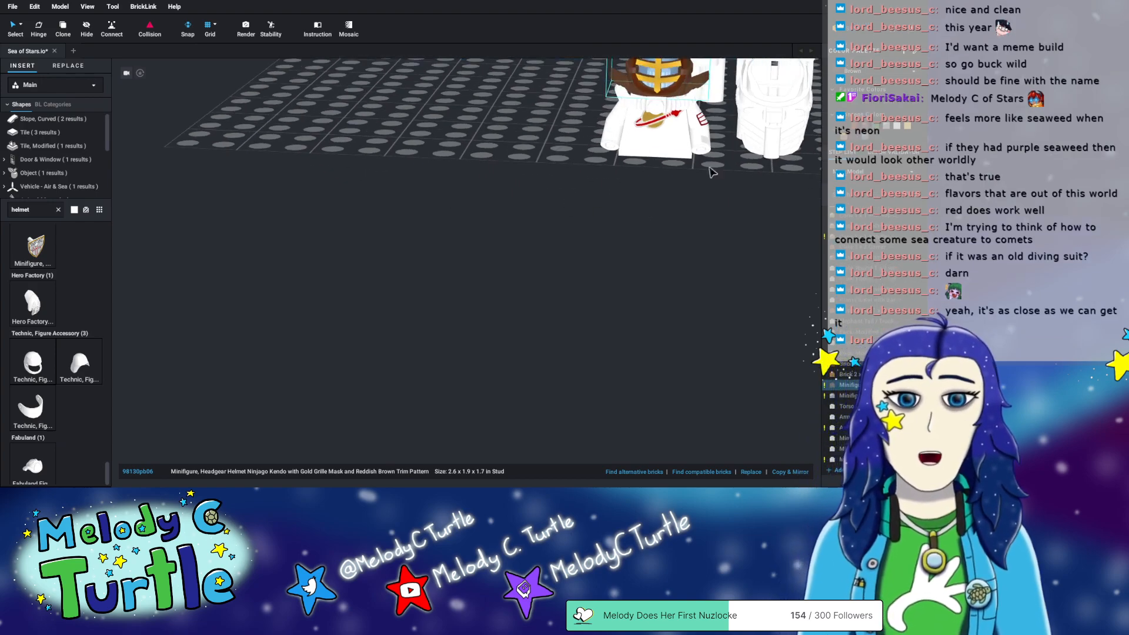
pyautogui.scroll(4, 705, 186)
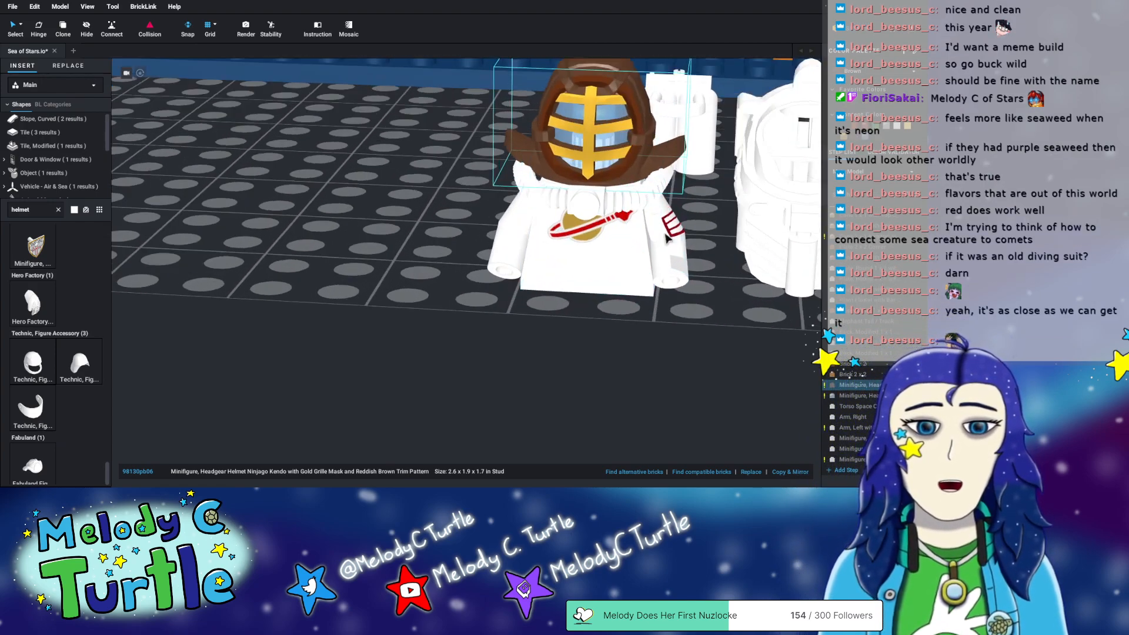
pyautogui.moveTo(715, 198); pyautogui.dragTo(638, 202, button='right')
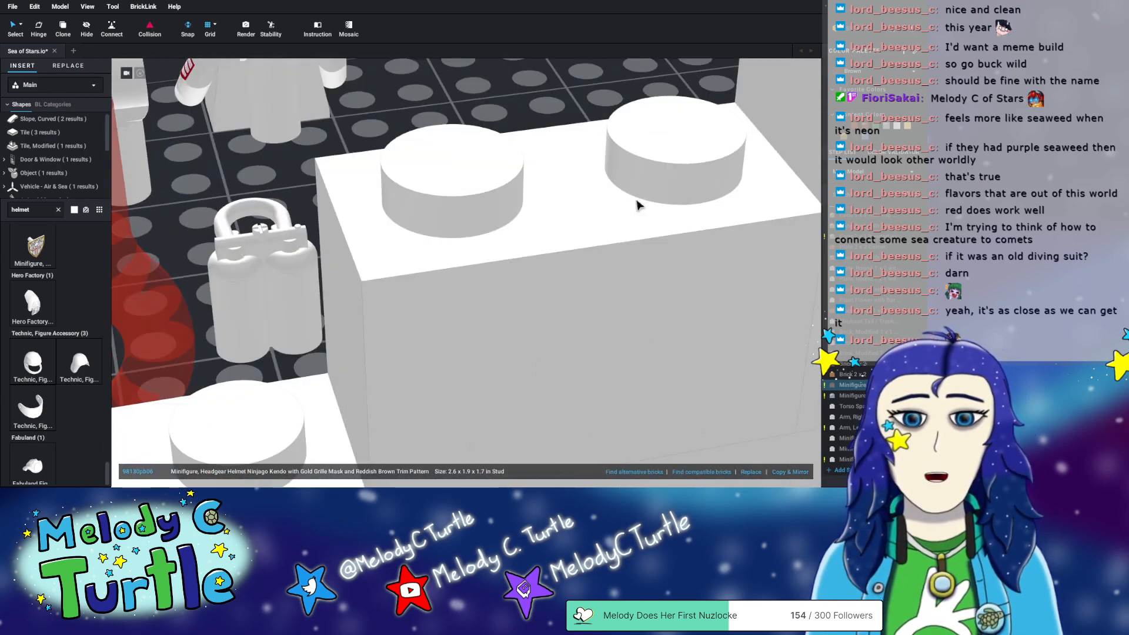
pyautogui.moveTo(333, 146); pyautogui.dragTo(505, 247, button='right')
pyautogui.scroll(4, 584, 294)
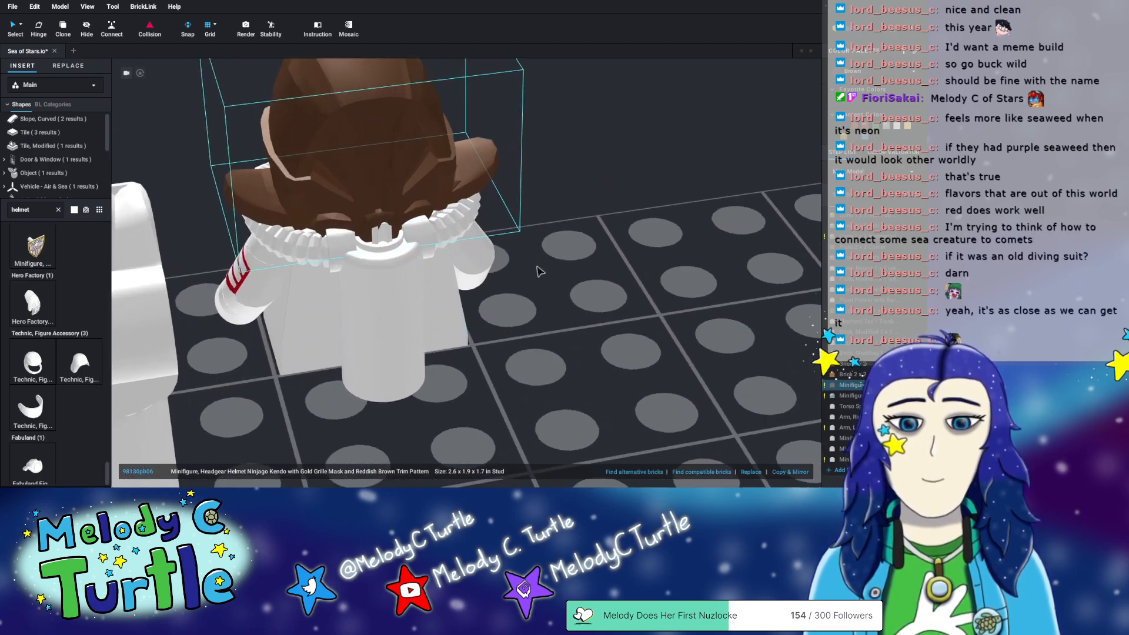
# - Take the brown grille helmet off the diver and set it on the baseplate beside the figure
pyautogui.moveTo(584, 294); pyautogui.dragTo(408, 228, button='right')
pyautogui.moveTo(408, 229); pyautogui.dragTo(139, 323)
pyautogui.moveTo(385, 346); pyautogui.dragTo(356, 350, button='right')
pyautogui.scroll(-3, 358, 345)
pyautogui.scroll(-1, 69, 414)
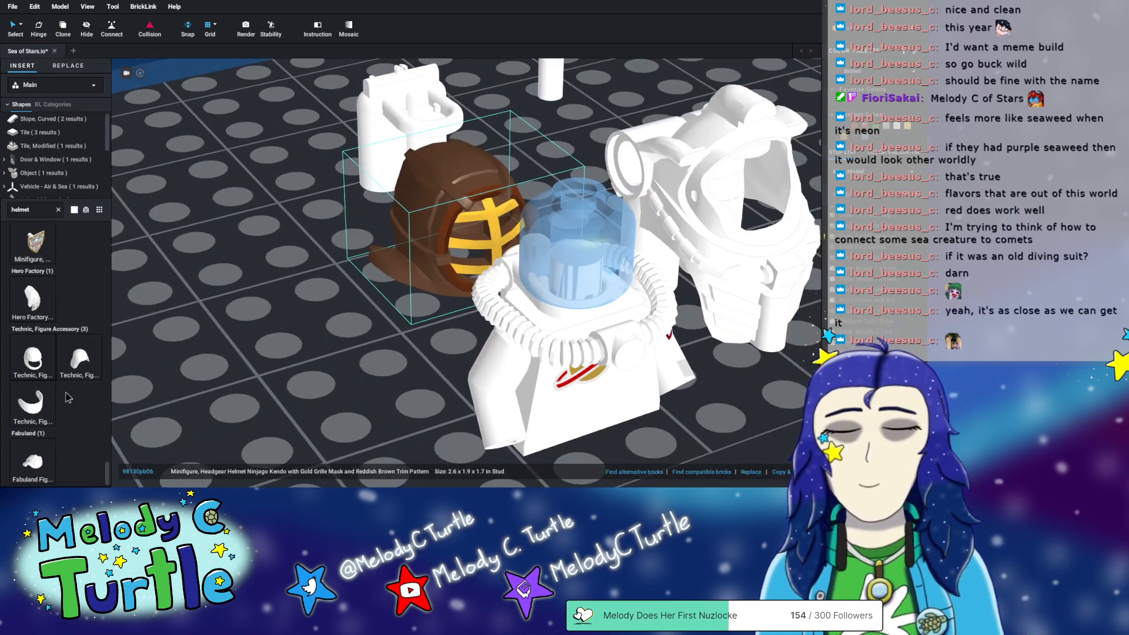
# - Look back through the helmet results and place two white open-faced helmets on the baseplate beside the diver
pyautogui.scroll(10, 48, 353)
pyautogui.scroll(5, 18, 293)
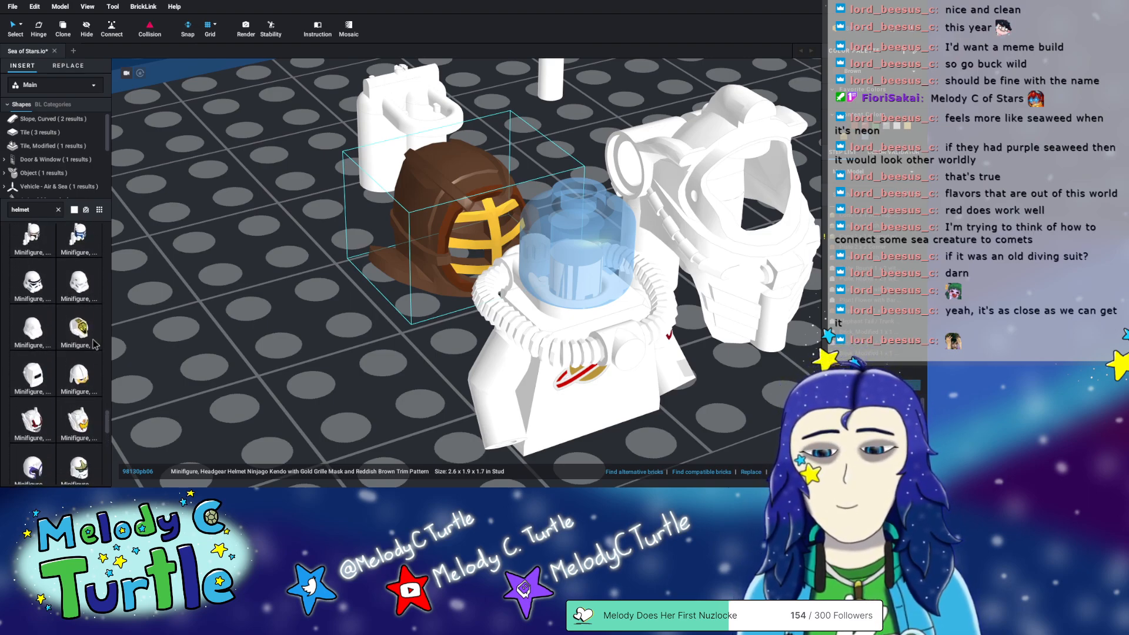
pyautogui.scroll(5, 50, 336)
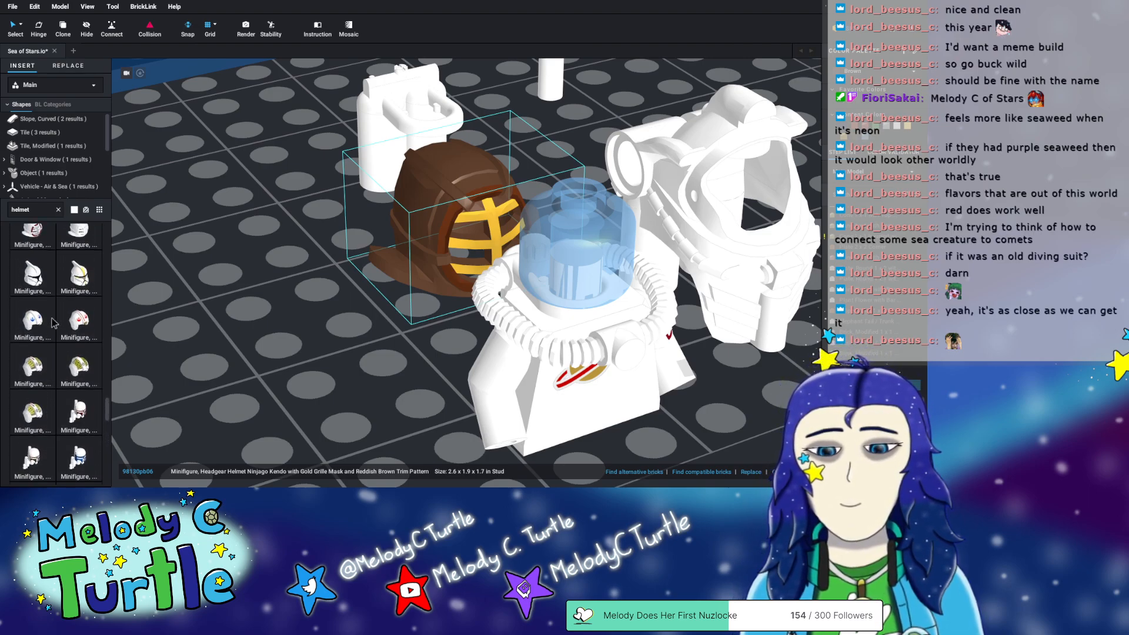
pyautogui.scroll(3, 56, 321)
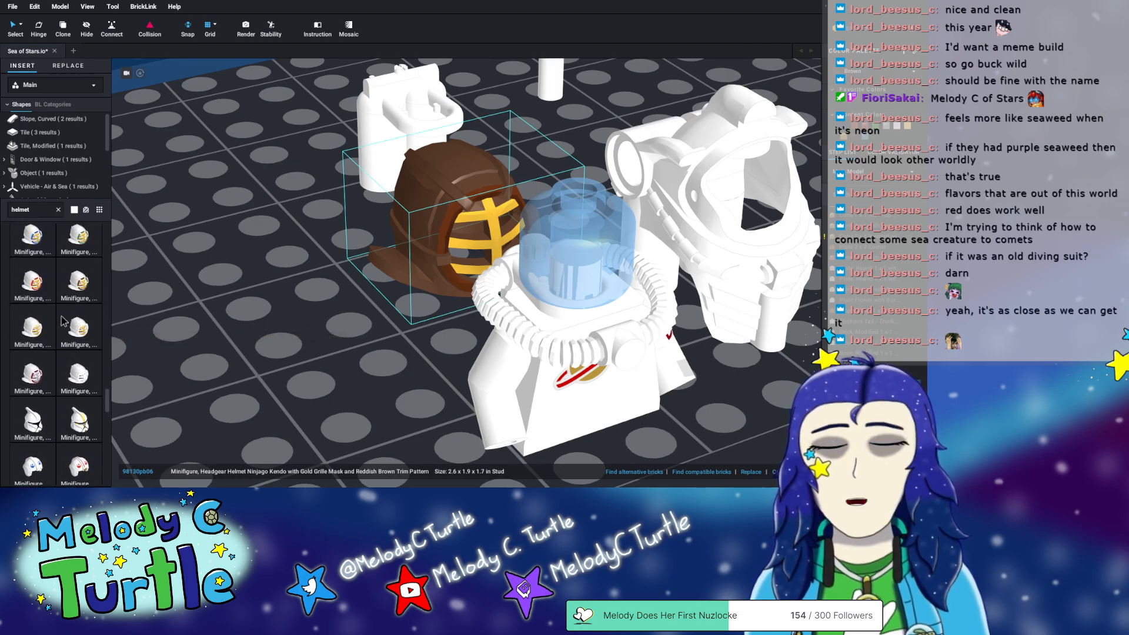
pyautogui.scroll(1, 64, 321)
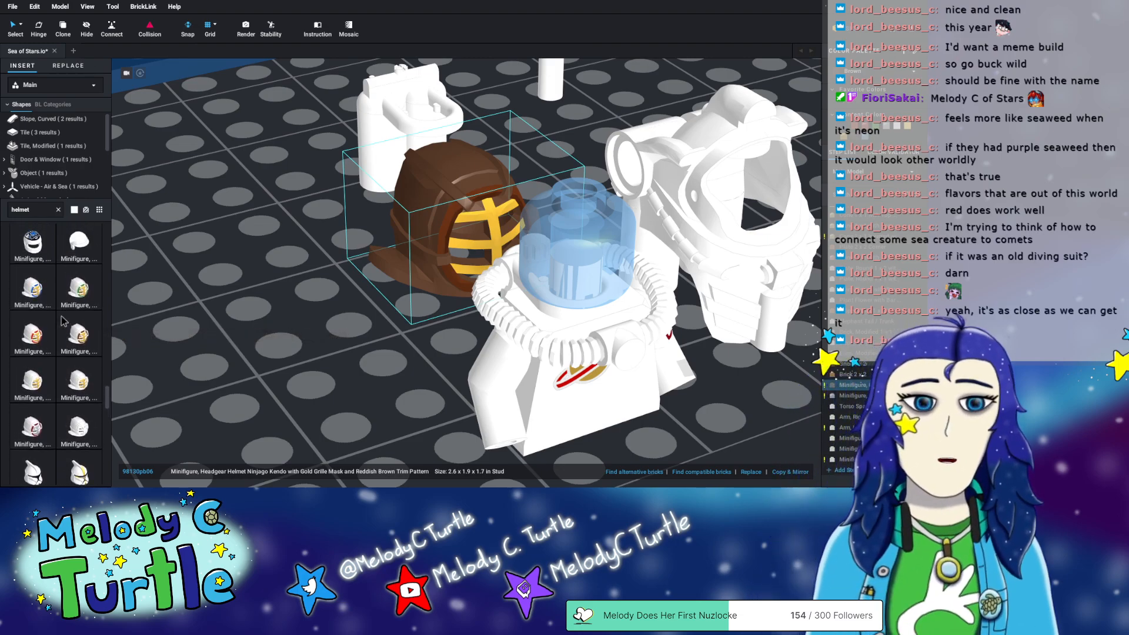
pyautogui.scroll(1, 64, 321)
pyautogui.scroll(4, 65, 321)
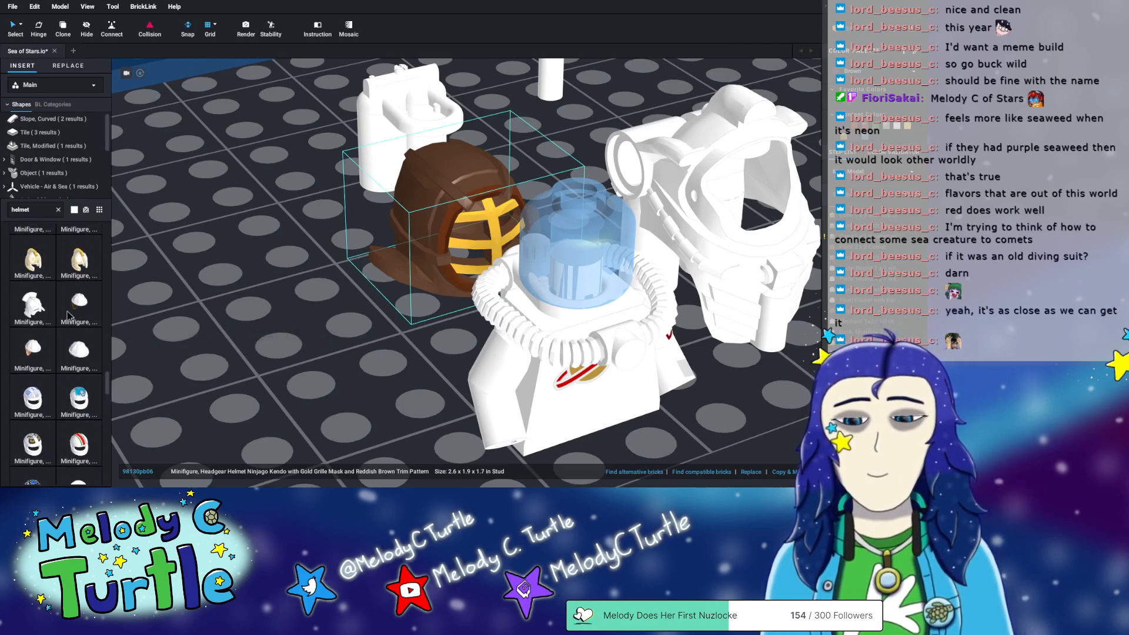
pyautogui.scroll(5, 69, 312)
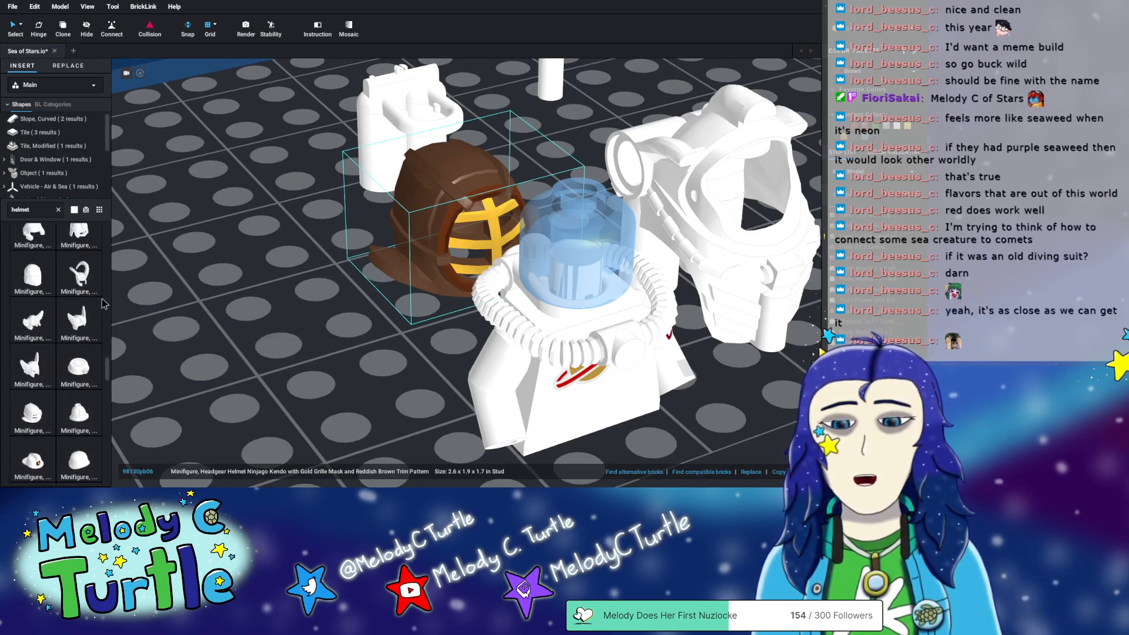
pyautogui.scroll(3, 76, 306)
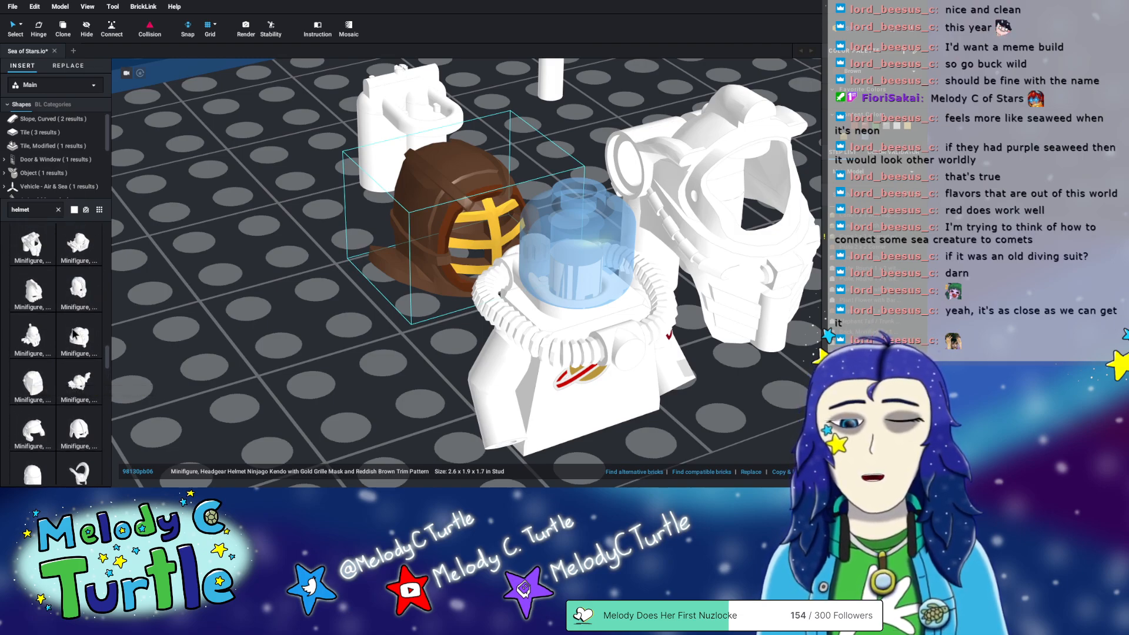
pyautogui.scroll(2, 80, 347)
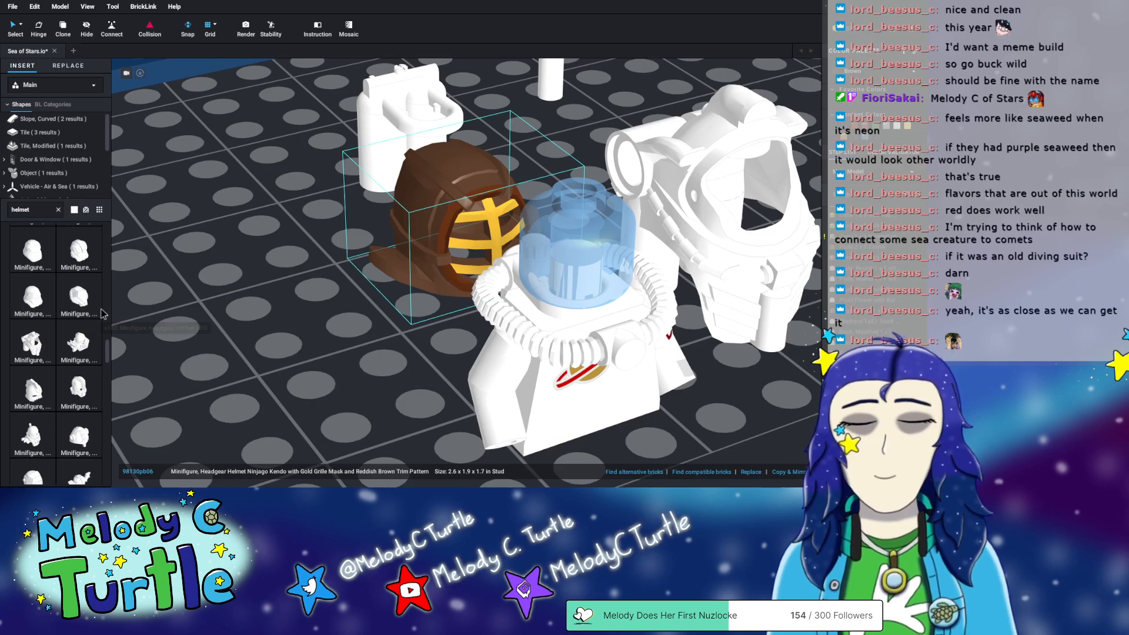
pyautogui.scroll(2, 54, 333)
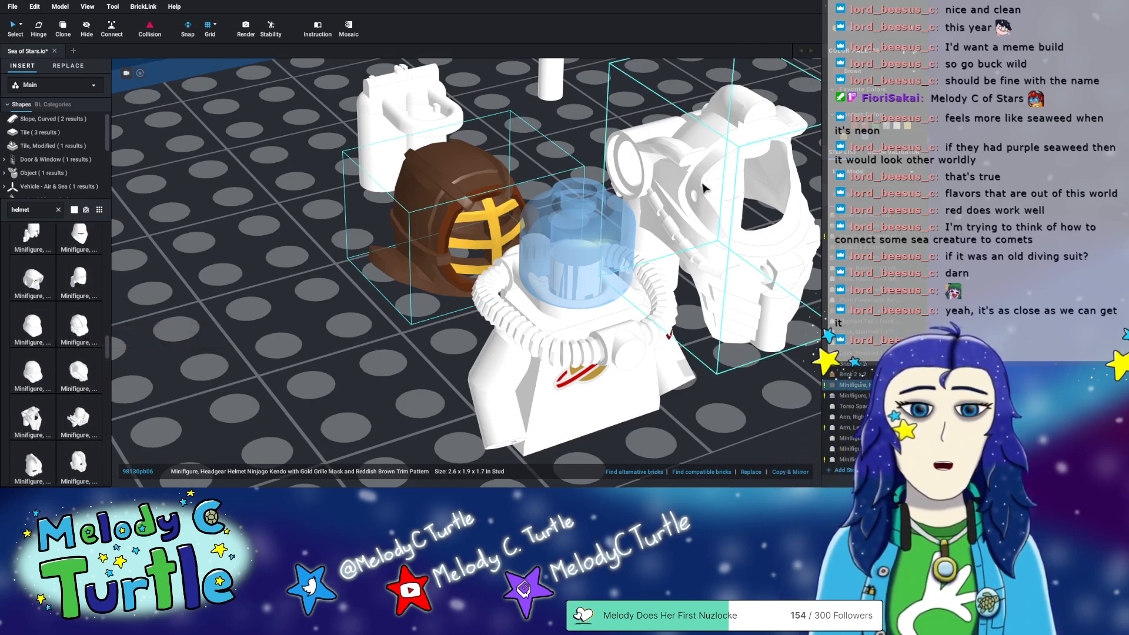
pyautogui.scroll(5, 6, 288)
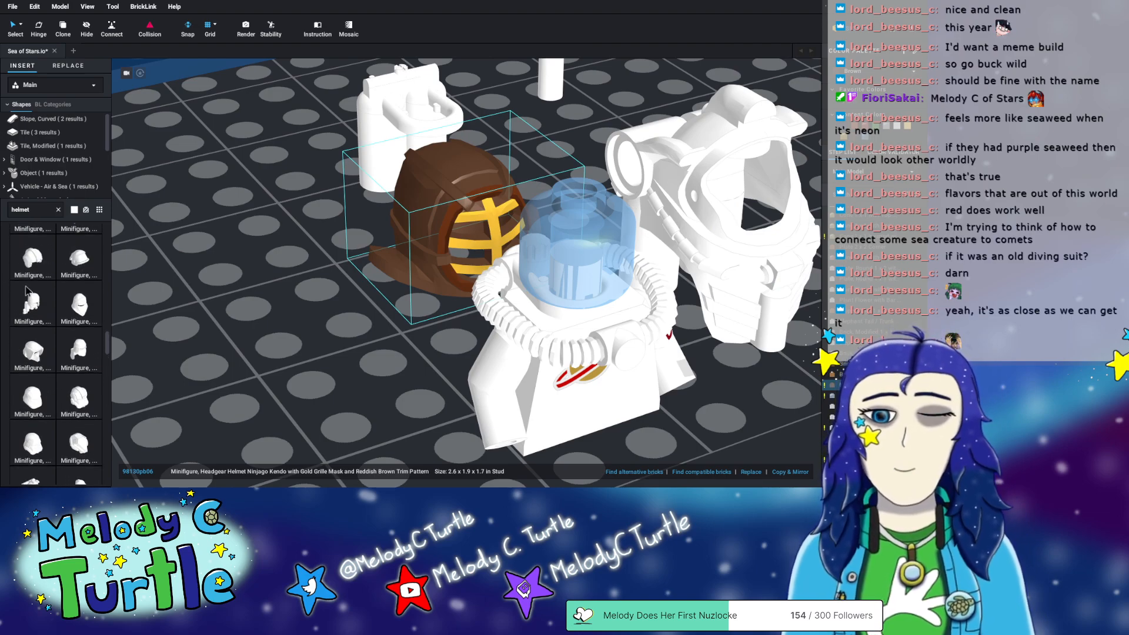
pyautogui.scroll(6, 88, 304)
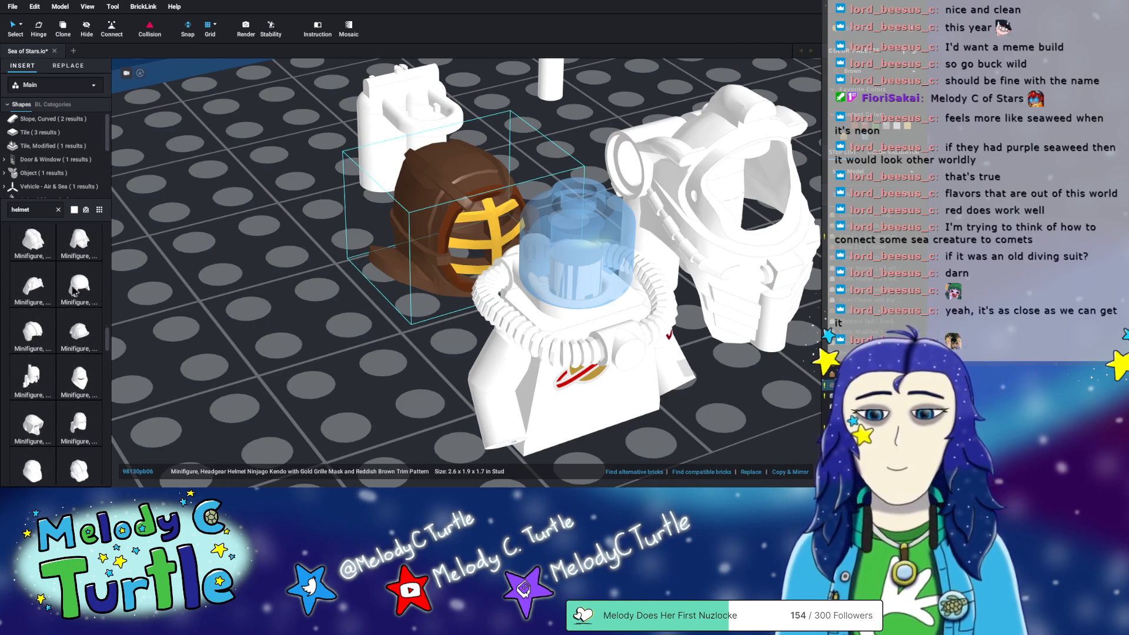
pyautogui.scroll(4, 76, 301)
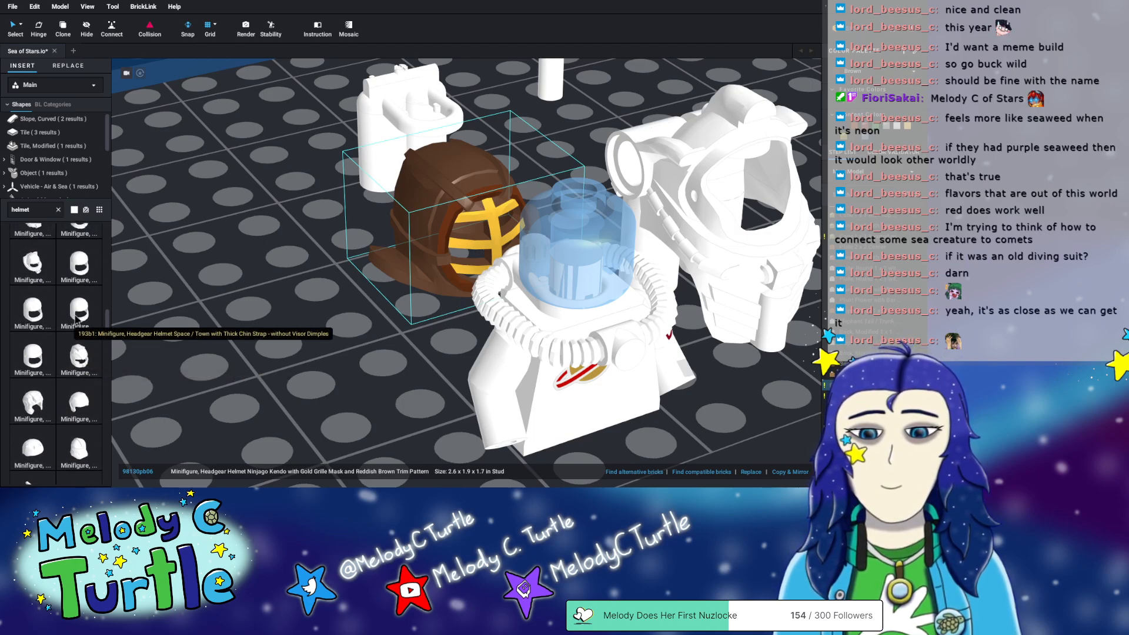
pyautogui.moveTo(87, 269); pyautogui.dragTo(227, 202)
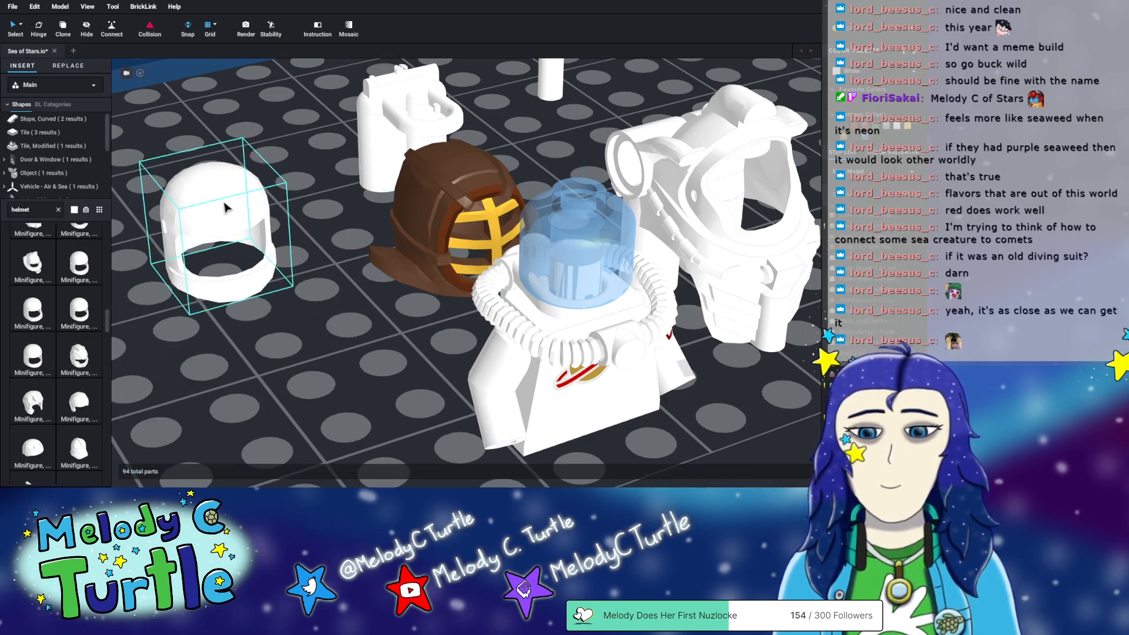
pyautogui.moveTo(22, 361); pyautogui.dragTo(264, 329)
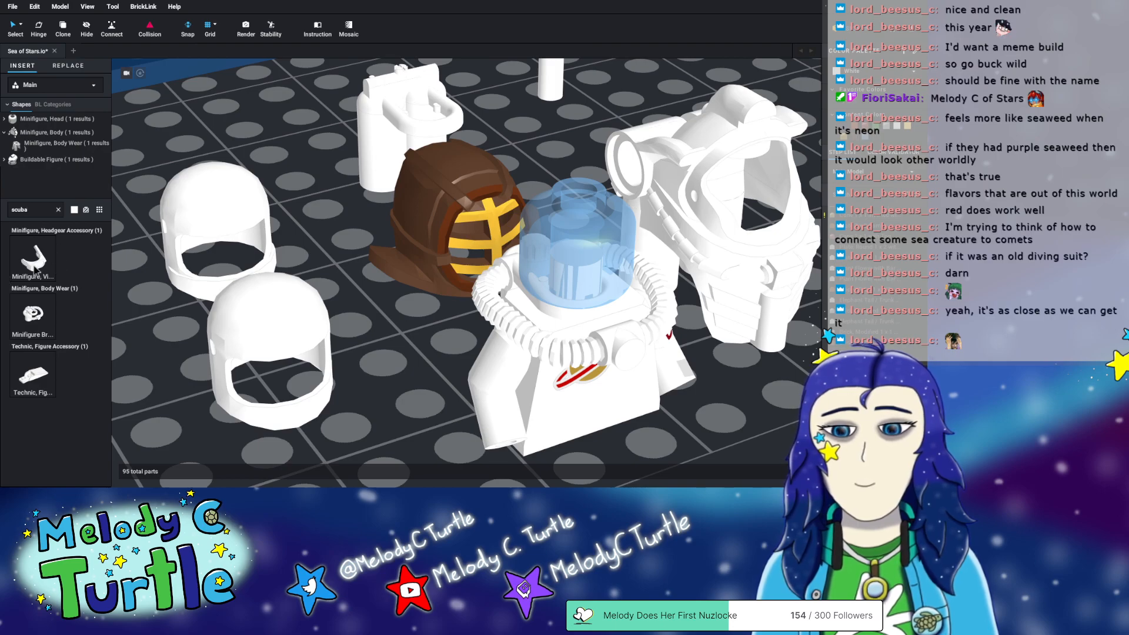
# - Search the parts for "scuba", fit the Visor Scuba Diver Mask on the nearer white helmet and colour it transparent blue
pyautogui.moveTo(35, 270); pyautogui.dragTo(278, 341)
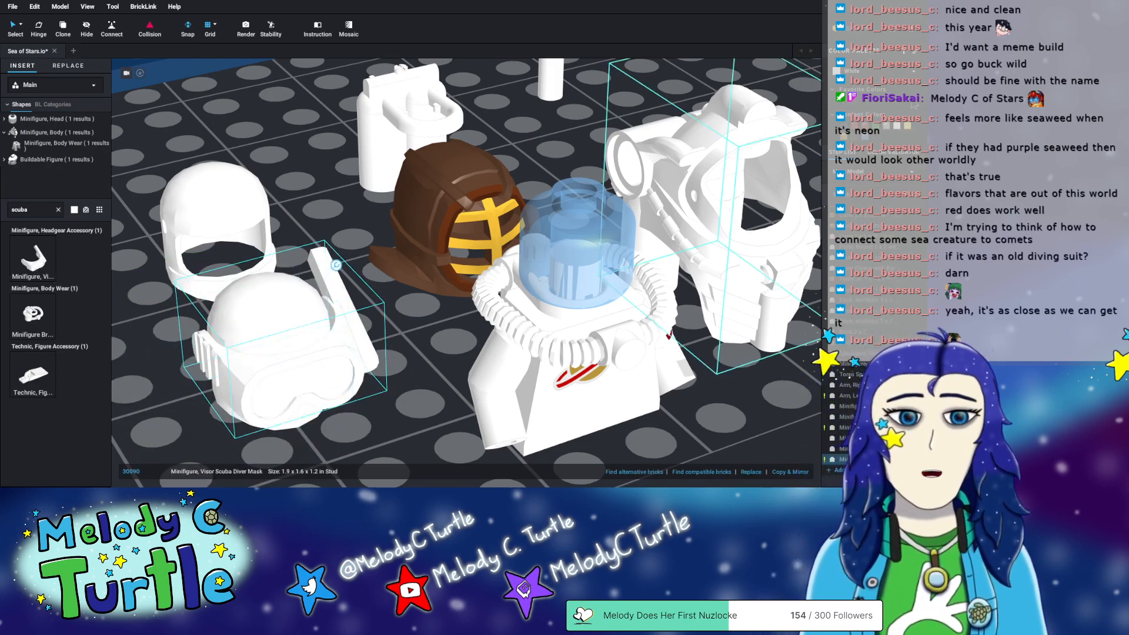
pyautogui.click(864, 137)
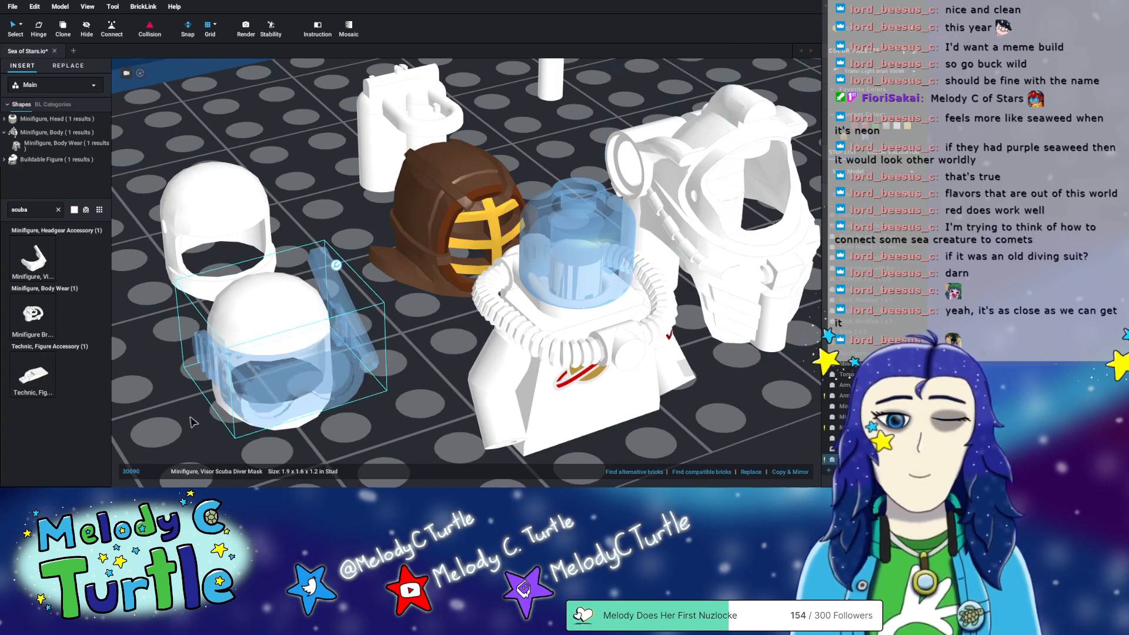
pyautogui.click(163, 432)
pyautogui.moveTo(163, 432)
pyautogui.mouseDown(button='right')
pyautogui.moveTo(151, 414)
pyautogui.moveTo(136, 418)
pyautogui.moveTo(173, 423)
pyautogui.mouseUp(button='right')
pyautogui.moveTo(341, 389)
pyautogui.mouseDown(button='right')
pyautogui.moveTo(327, 387)
pyautogui.moveTo(339, 378)
pyautogui.moveTo(358, 390)
pyautogui.mouseUp(button='right')
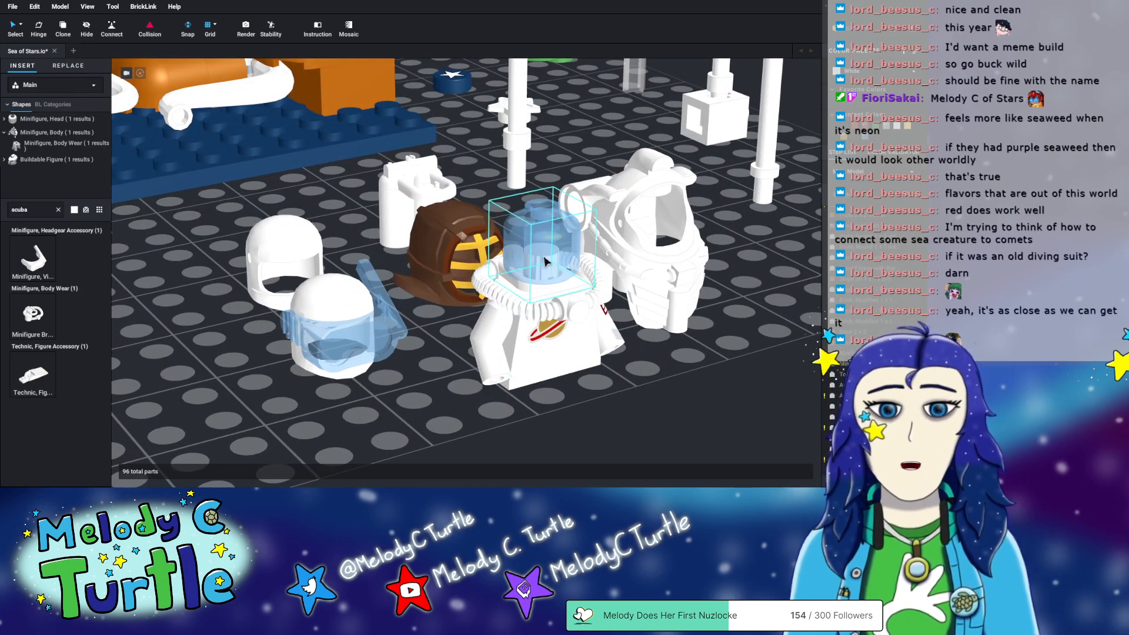
# - Take the transparent blue head off the diver and set it on the baseplate next to the dark blue plate
pyautogui.moveTo(544, 261); pyautogui.dragTo(227, 282)
pyautogui.moveTo(352, 201); pyautogui.dragTo(346, 220, button='right')
pyautogui.moveTo(329, 193); pyautogui.dragTo(416, 281, button='middle')
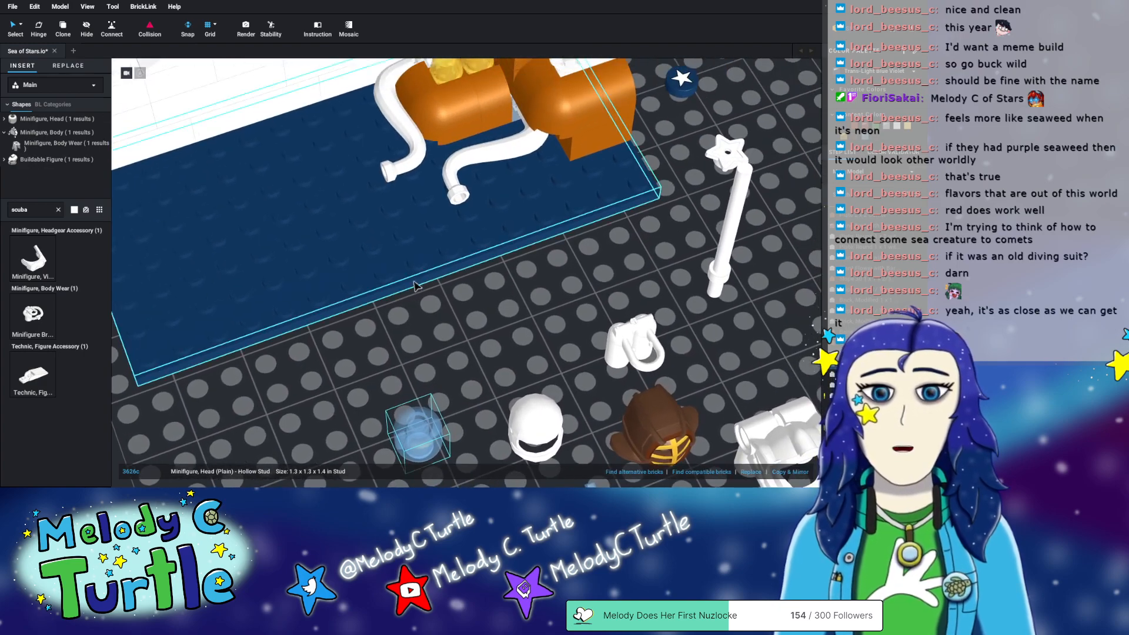
pyautogui.moveTo(419, 444); pyautogui.dragTo(532, 187)
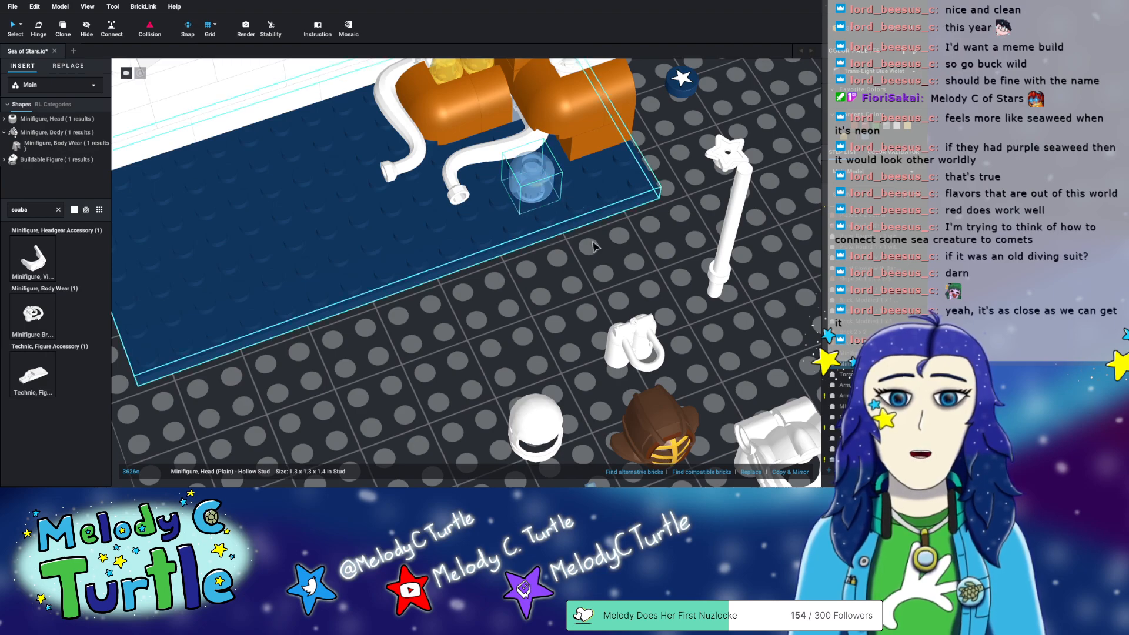
pyautogui.moveTo(652, 430); pyautogui.dragTo(544, 324)
pyautogui.moveTo(537, 178); pyautogui.dragTo(531, 310)
# - Place the brown grille helmet over the detached transparent blue head and inspect the pair from underneath
pyautogui.moveTo(638, 286); pyautogui.dragTo(614, 311, button='right')
pyautogui.scroll(3, 521, 449)
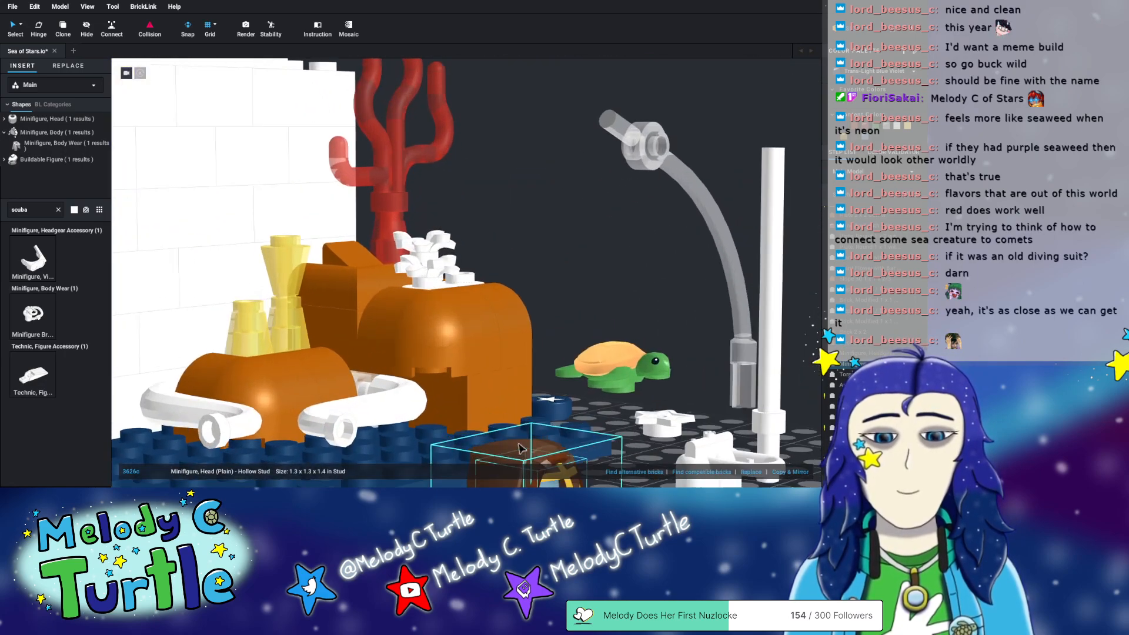
pyautogui.moveTo(505, 458); pyautogui.dragTo(625, 365)
pyautogui.moveTo(625, 364); pyautogui.dragTo(611, 247, button='middle')
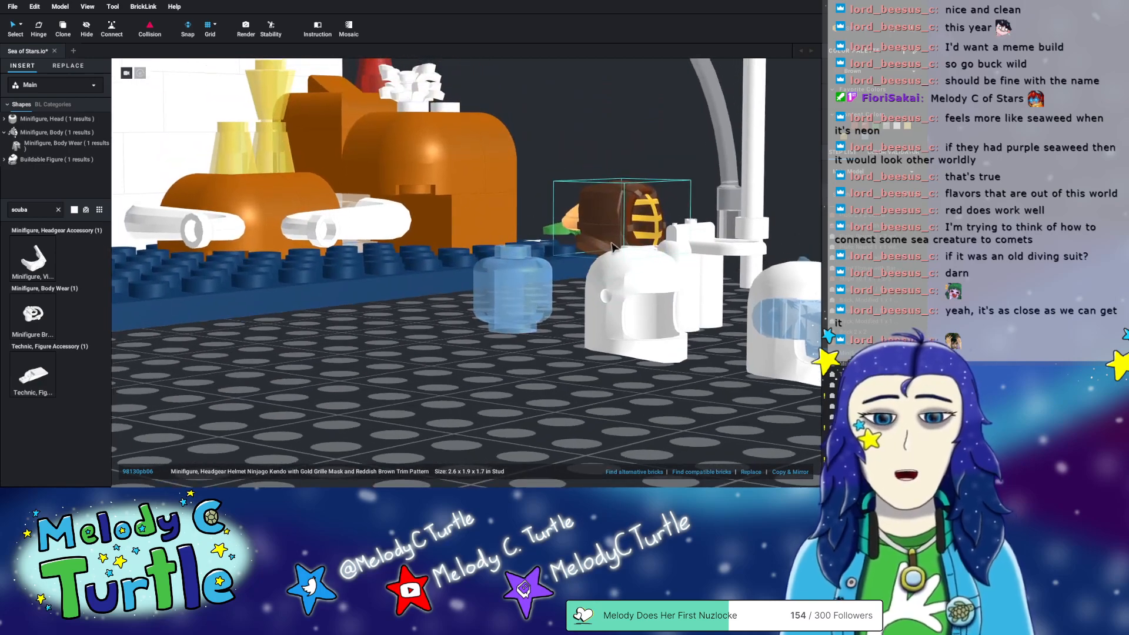
pyautogui.moveTo(612, 247); pyautogui.dragTo(504, 296)
pyautogui.moveTo(498, 301); pyautogui.dragTo(477, 418, button='right')
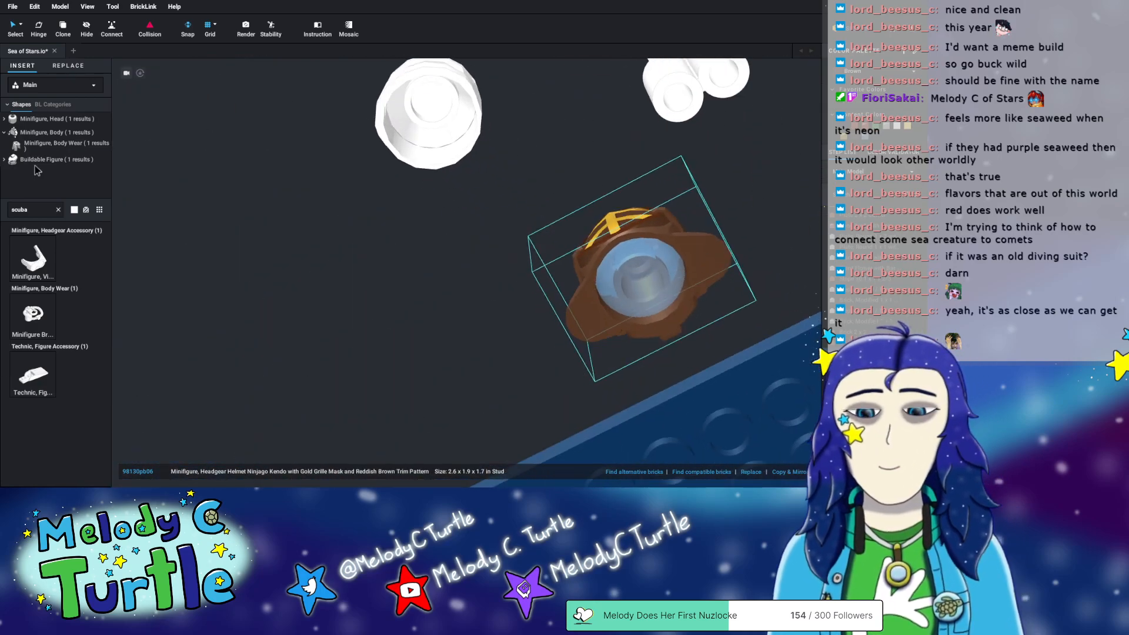
# - Clear the "scuba" search and bring up the Plate, Round category to look for a round plate
pyautogui.click(47, 146)
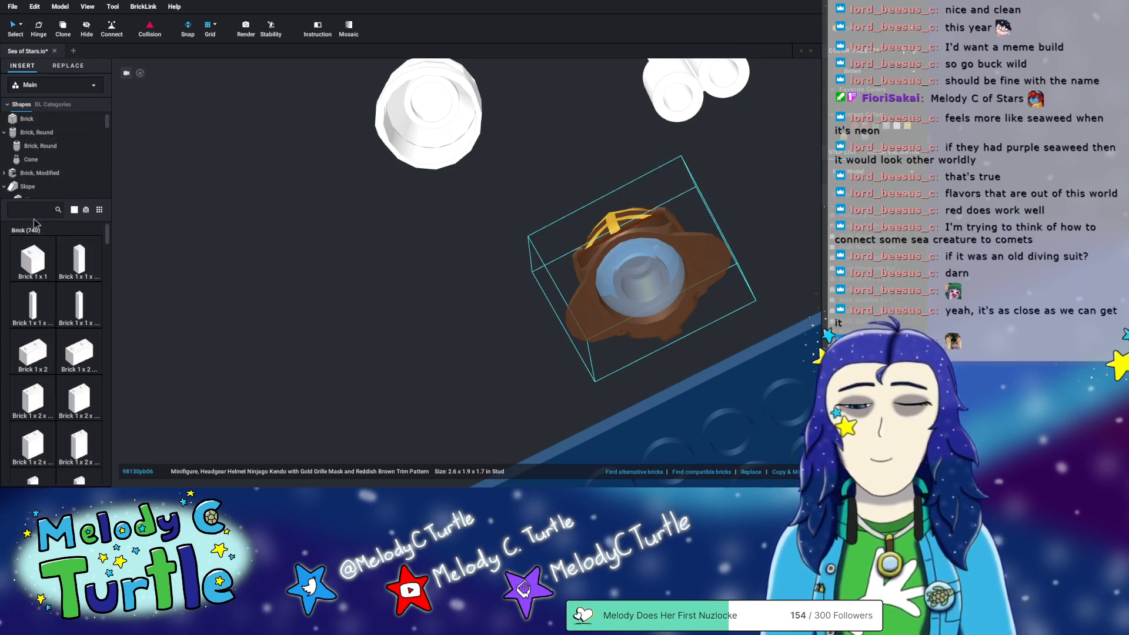
pyautogui.scroll(-5, 42, 158)
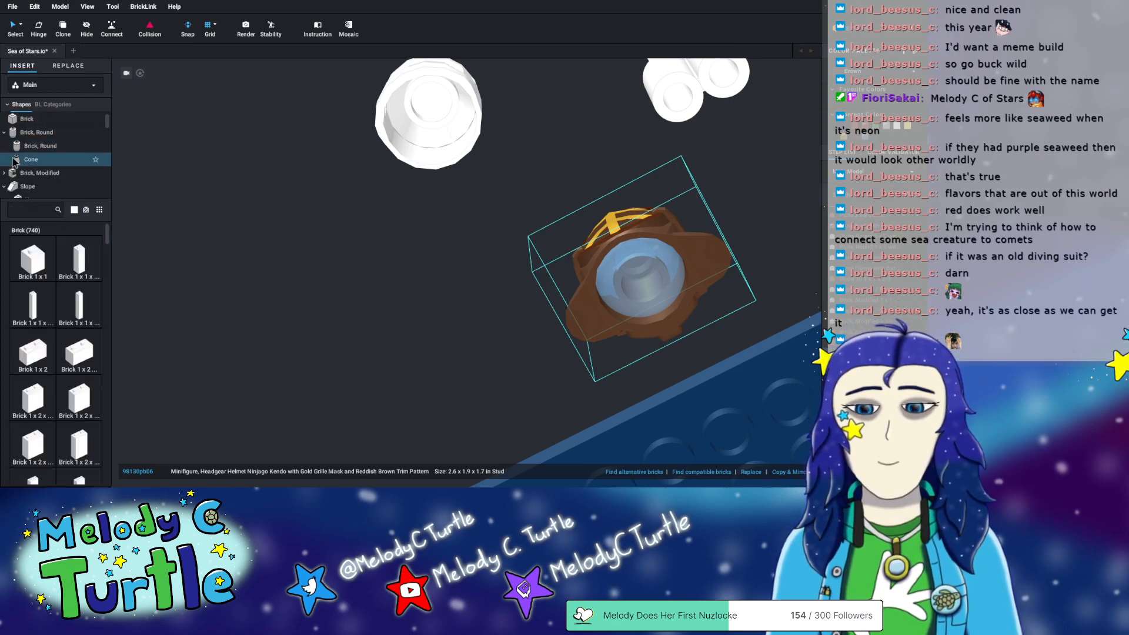
pyautogui.scroll(1, 42, 159)
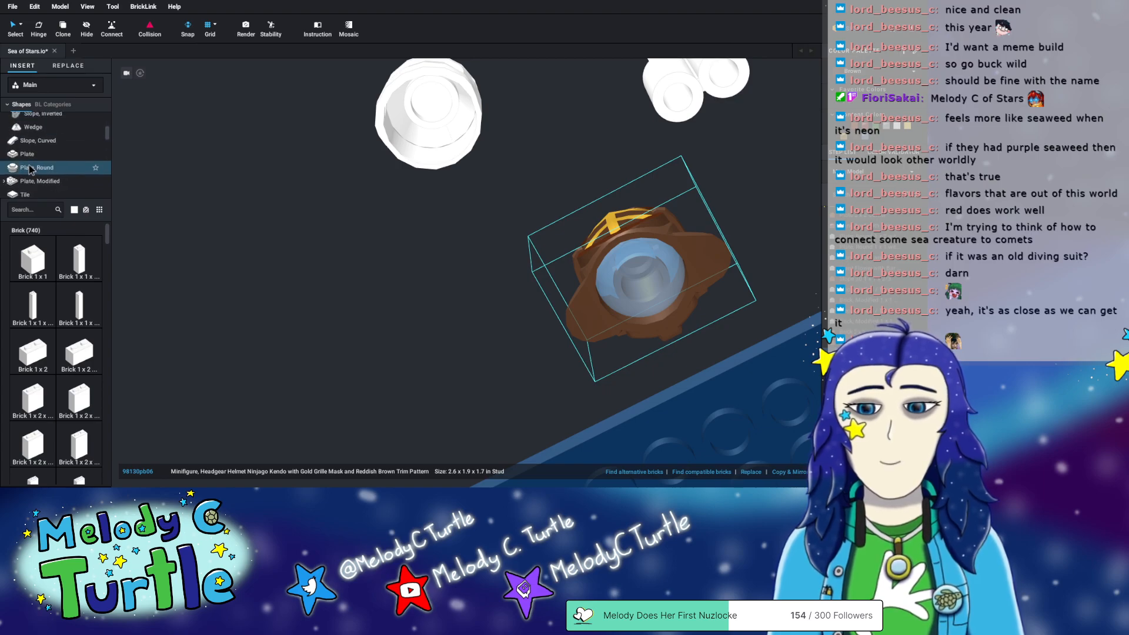
pyautogui.click(36, 168)
pyautogui.click(39, 267)
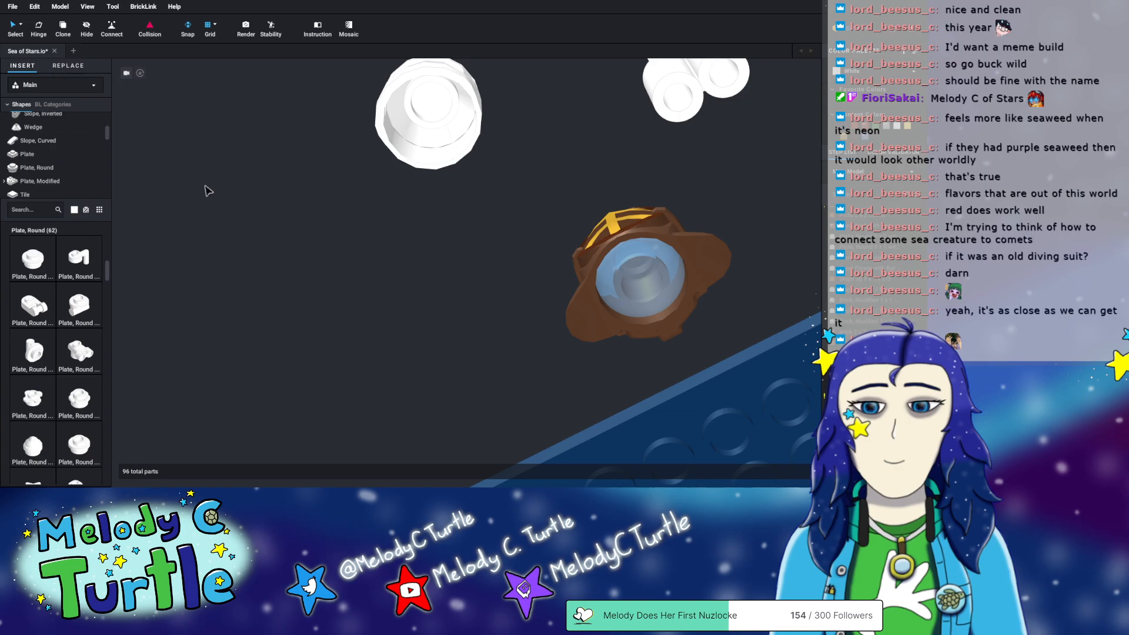
pyautogui.moveTo(209, 192); pyautogui.dragTo(240, 230, button='right')
pyautogui.scroll(-5, 240, 231)
pyautogui.moveTo(297, 167); pyautogui.dragTo(411, 148, button='right')
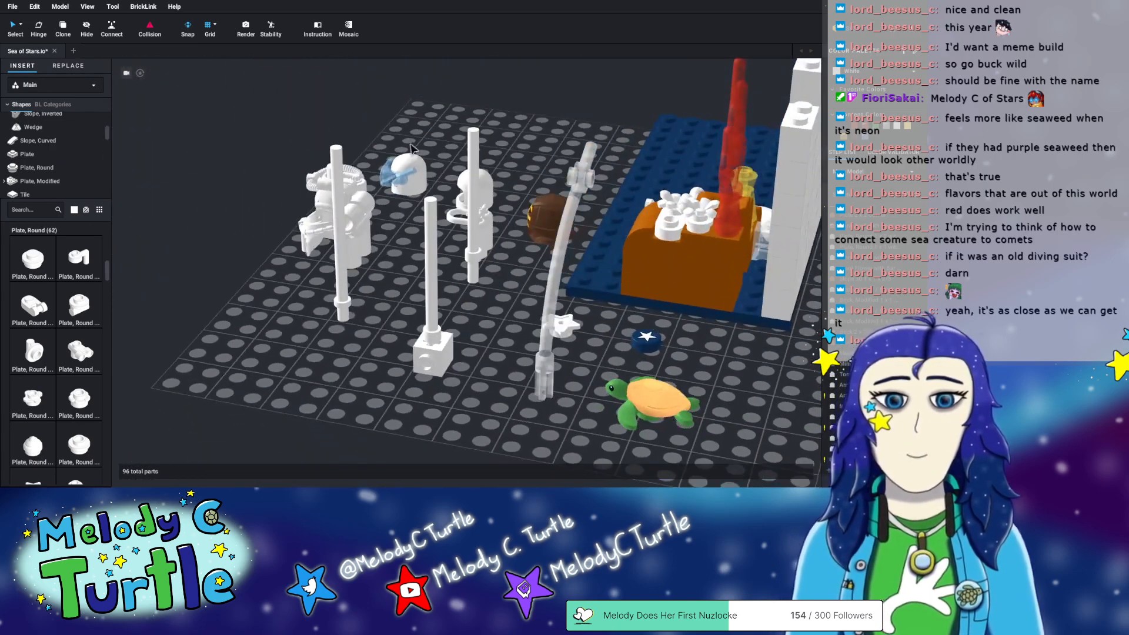
# - Clone the white 1 x 1 round plate with open stud from the orange rock and attach it beneath the transparent blue head
pyautogui.click(695, 235)
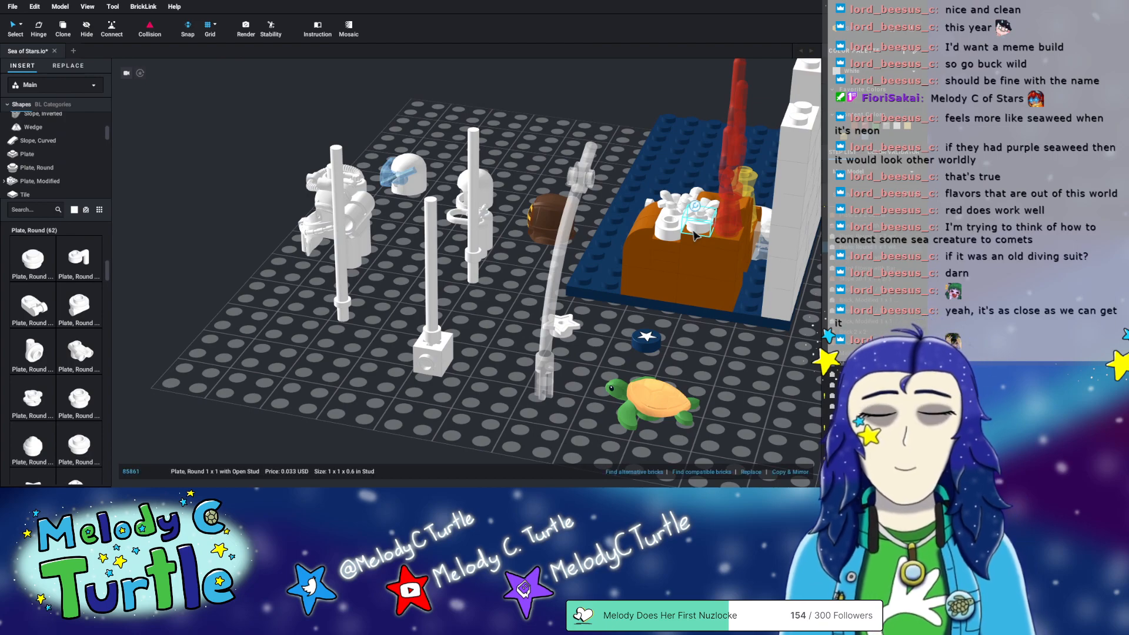
pyautogui.moveTo(527, 259); pyautogui.dragTo(322, 444, button='right')
pyautogui.scroll(5, 322, 444)
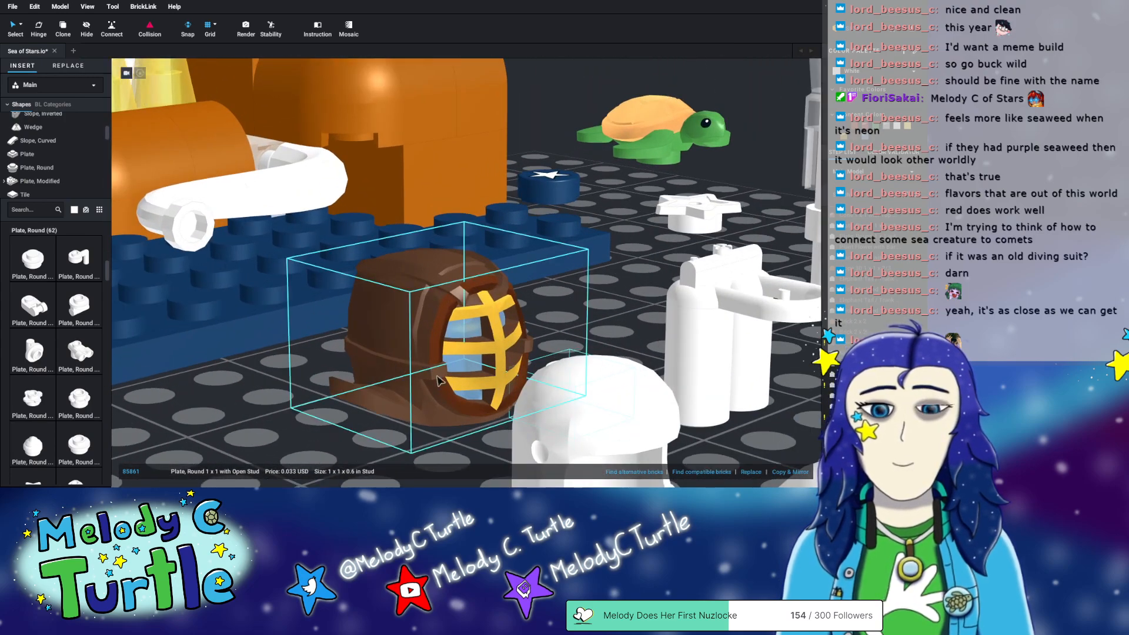
pyautogui.moveTo(438, 380)
pyautogui.mouseDown(button='right')
pyautogui.moveTo(443, 343)
pyautogui.moveTo(438, 365)
pyautogui.mouseUp(button='right')
pyautogui.moveTo(509, 223); pyautogui.dragTo(463, 197)
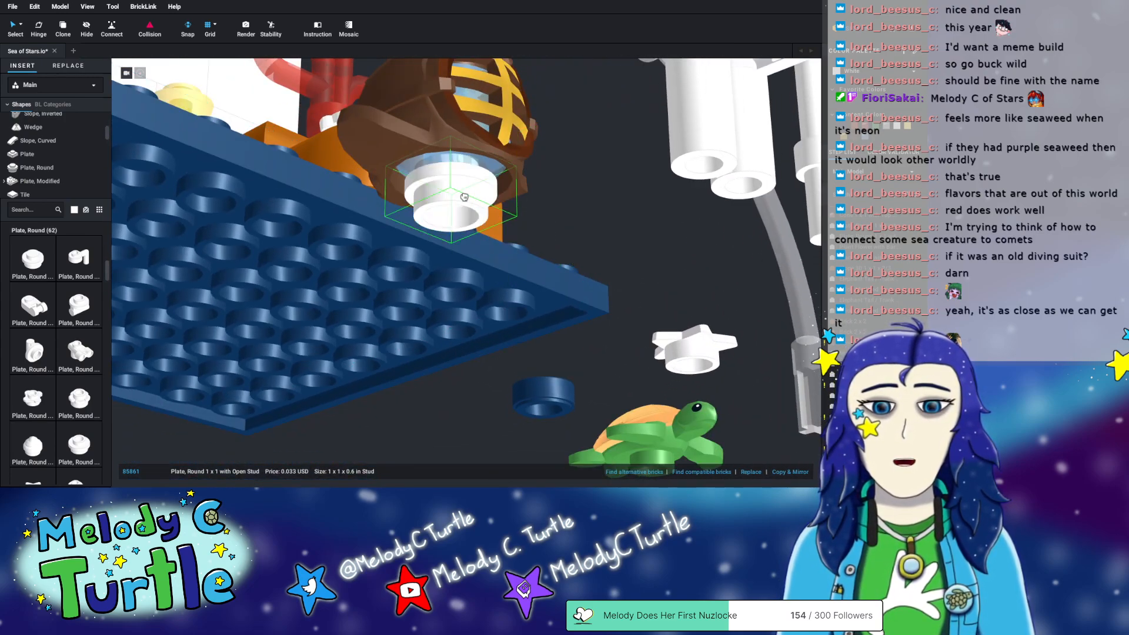
pyautogui.moveTo(570, 212); pyautogui.dragTo(562, 228, button='right')
pyautogui.scroll(-5, 511, 334)
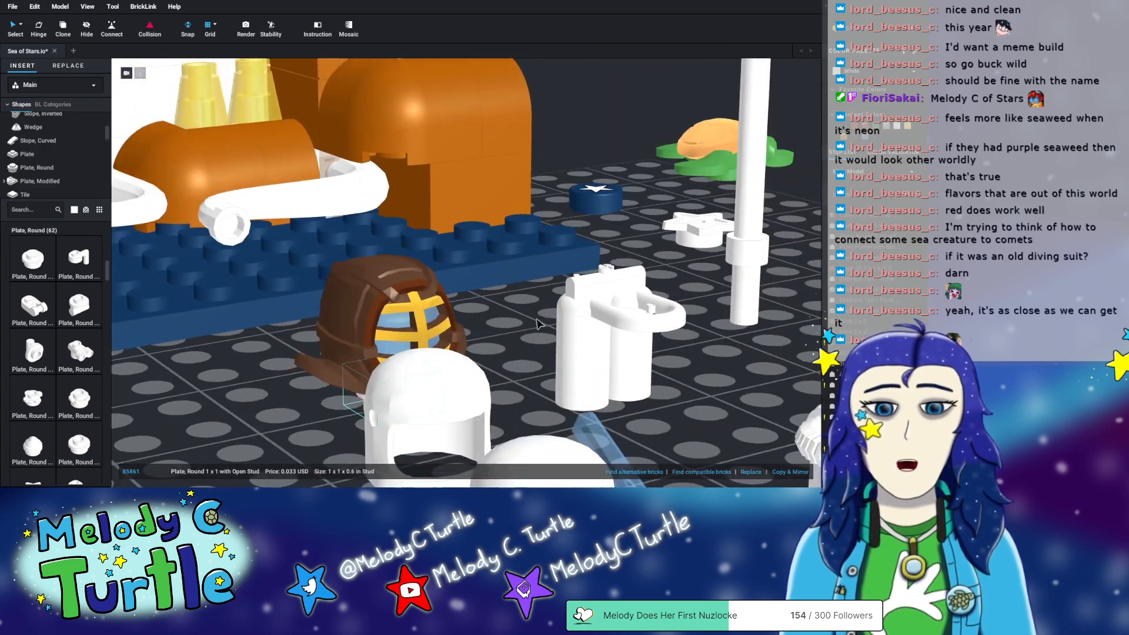
# - Move the brown grille helmet, head and round plate together onto the dark blue plate beside the white trunk nearer the baseplate
pyautogui.moveTo(405, 290); pyautogui.dragTo(420, 315, button='right')
pyautogui.keyDown('ctrl'); pyautogui.click(512, 374); pyautogui.keyUp('ctrl')
pyautogui.moveTo(501, 403); pyautogui.dragTo(535, 349)
pyautogui.moveTo(535, 349); pyautogui.dragTo(473, 225, button='right')
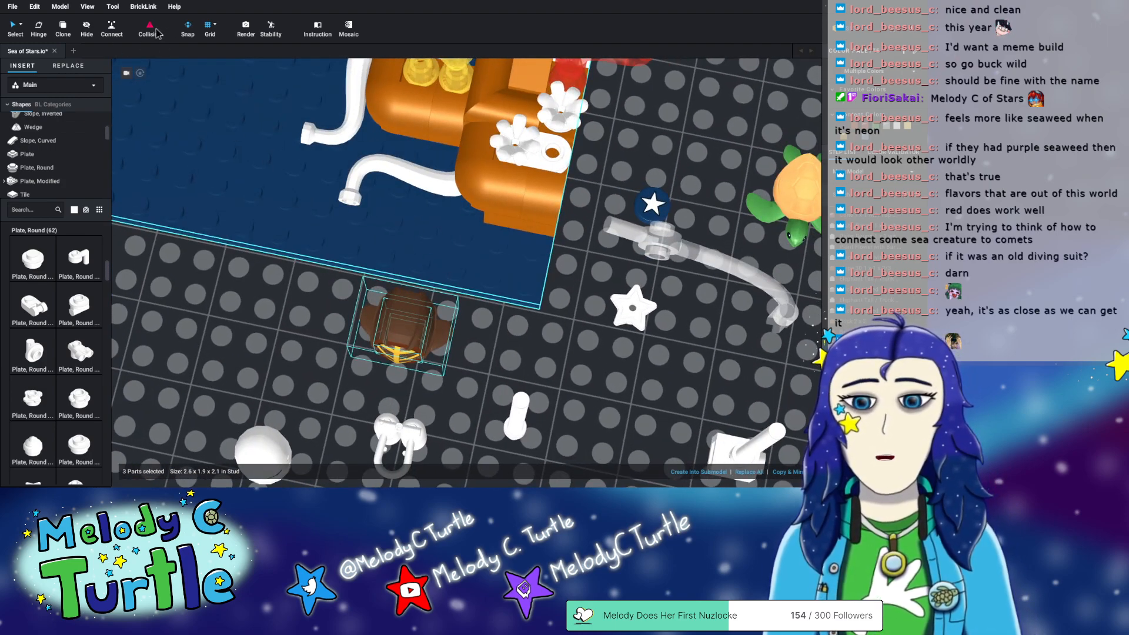
pyautogui.moveTo(414, 353); pyautogui.dragTo(427, 233)
pyautogui.moveTo(347, 233); pyautogui.dragTo(415, 227, button='right')
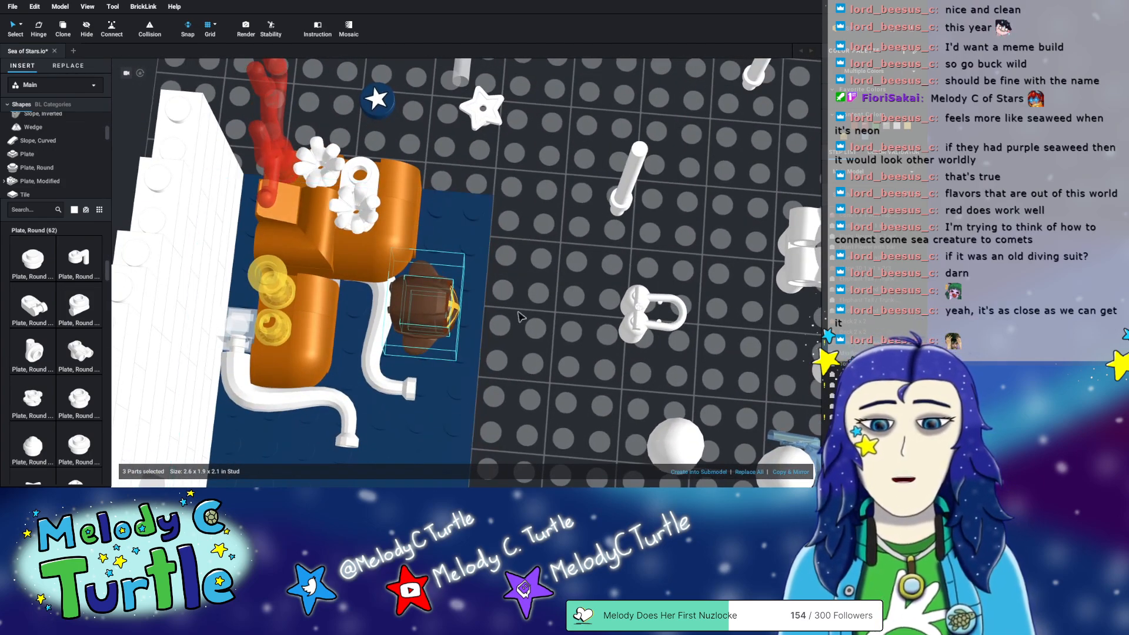
pyautogui.moveTo(424, 311); pyautogui.dragTo(417, 342)
pyautogui.moveTo(552, 364); pyautogui.dragTo(519, 343, button='right')
pyautogui.click(401, 321)
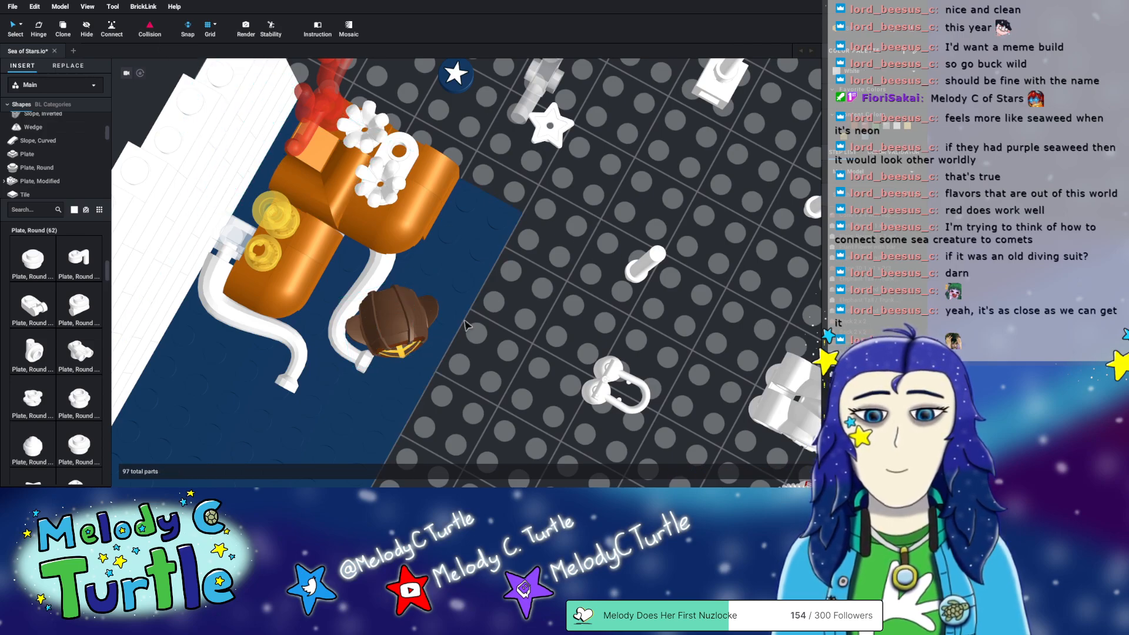
pyautogui.click(403, 328)
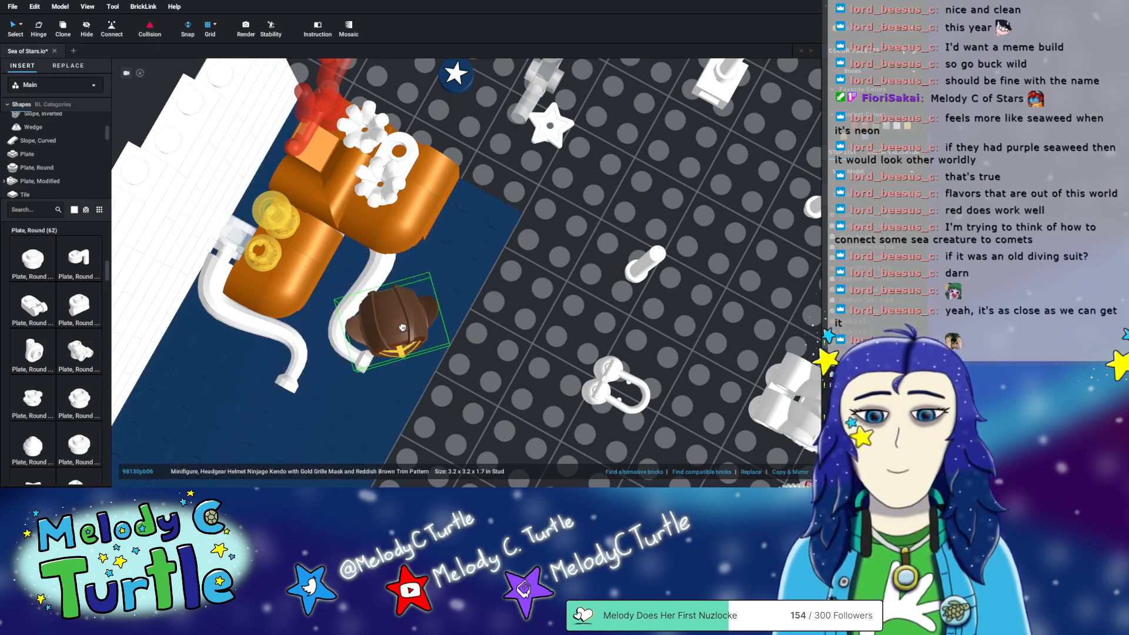
pyautogui.click(535, 332)
pyautogui.moveTo(535, 331); pyautogui.dragTo(507, 300, button='right')
pyautogui.scroll(-5, 429, 292)
pyautogui.moveTo(429, 293); pyautogui.dragTo(316, 355, button='right')
pyautogui.scroll(3, 300, 335)
pyautogui.scroll(2, 344, 404)
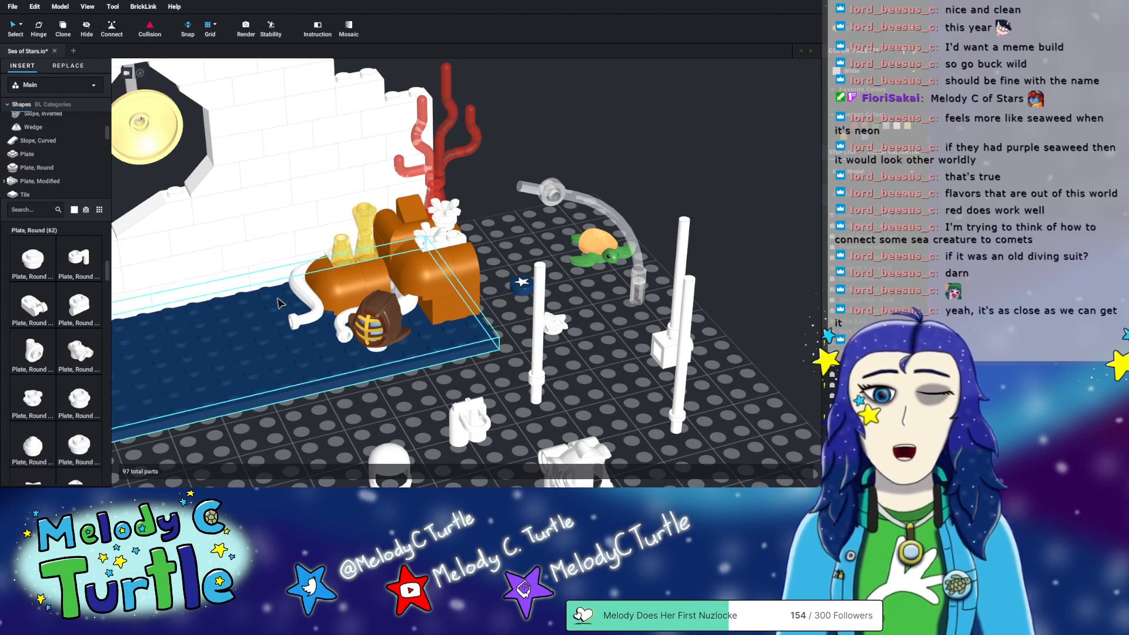
pyautogui.moveTo(275, 302); pyautogui.dragTo(284, 323, button='right')
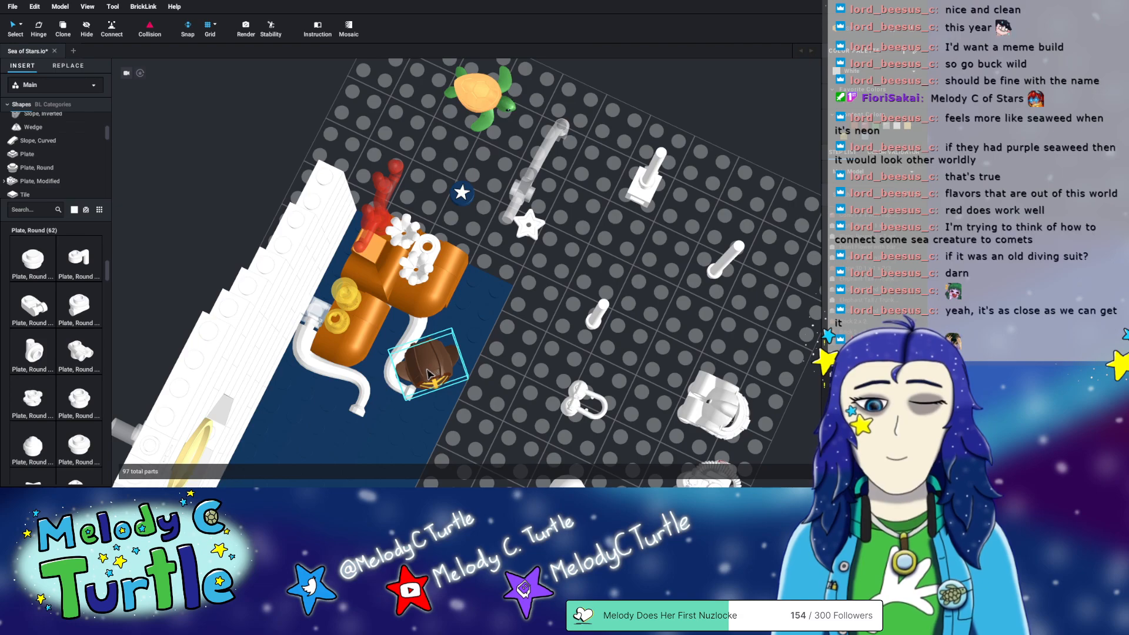
# - Shift the head and round plate beside the trunk nearer the white wall, and fit the brown helmet back over the head
pyautogui.moveTo(431, 372); pyautogui.dragTo(363, 401)
pyautogui.moveTo(485, 353); pyautogui.dragTo(570, 275)
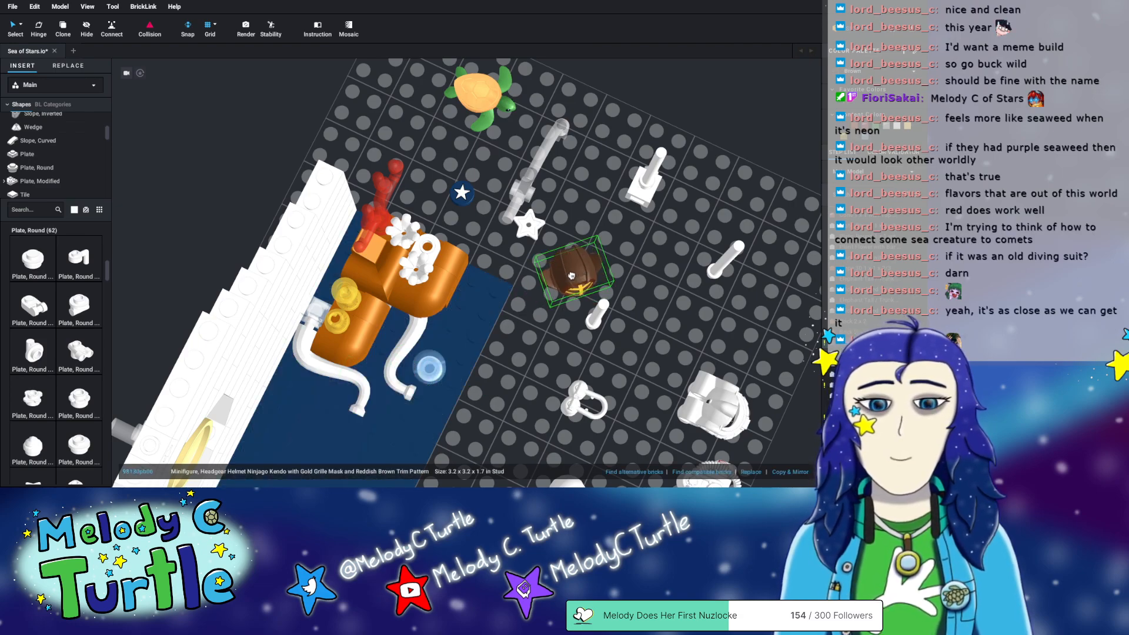
pyautogui.click(430, 369)
pyautogui.moveTo(422, 411); pyautogui.dragTo(424, 385, button='right')
pyautogui.keyDown('ctrl'); pyautogui.click(383, 343); pyautogui.keyUp('ctrl')
pyautogui.moveTo(395, 383); pyautogui.dragTo(313, 403)
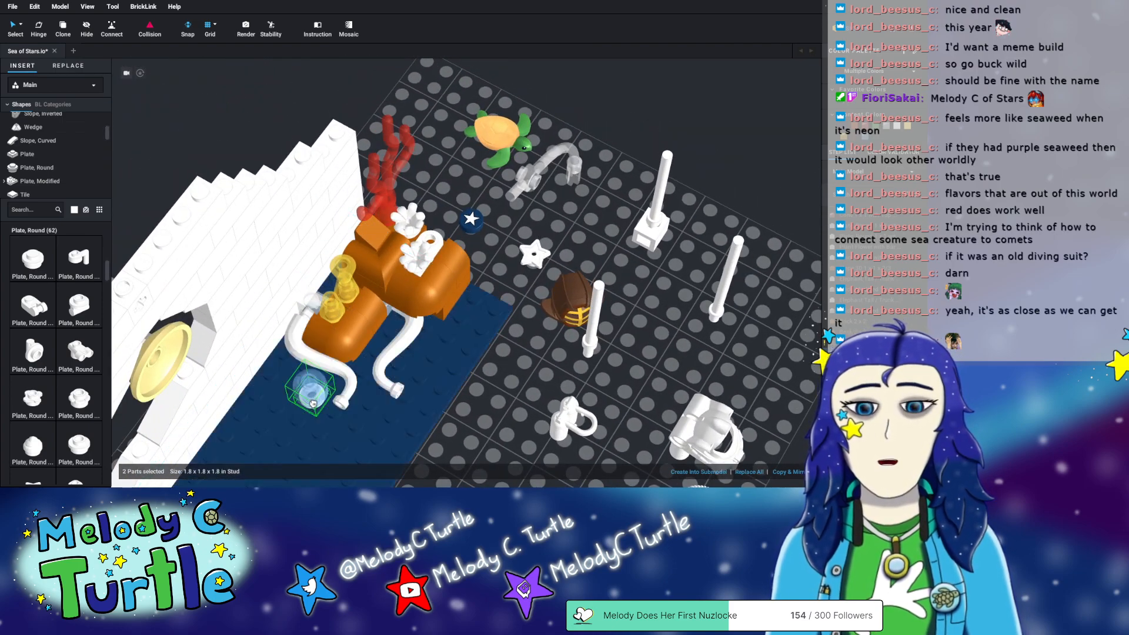
pyautogui.moveTo(544, 409); pyautogui.dragTo(523, 381, button='right')
pyautogui.moveTo(575, 330); pyautogui.dragTo(296, 393)
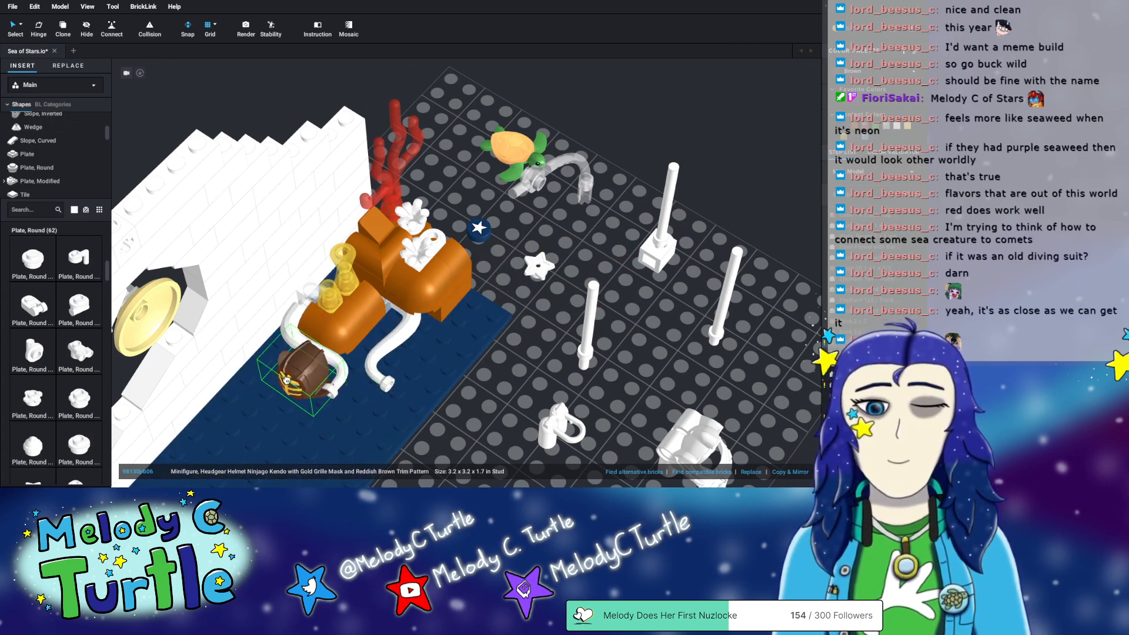
# - Select the helmet, head and round plate together and rotate them about the vertical axis so the grille faces diagonally
pyautogui.moveTo(297, 381); pyautogui.dragTo(456, 381, button='right')
pyautogui.keyDown('ctrl'); pyautogui.click(377, 333); pyautogui.keyUp('ctrl')
pyautogui.moveTo(383, 331); pyautogui.dragTo(419, 269, button='right')
pyautogui.moveTo(406, 473); pyautogui.dragTo(479, 352, button='middle')
pyautogui.scroll(4, 474, 370)
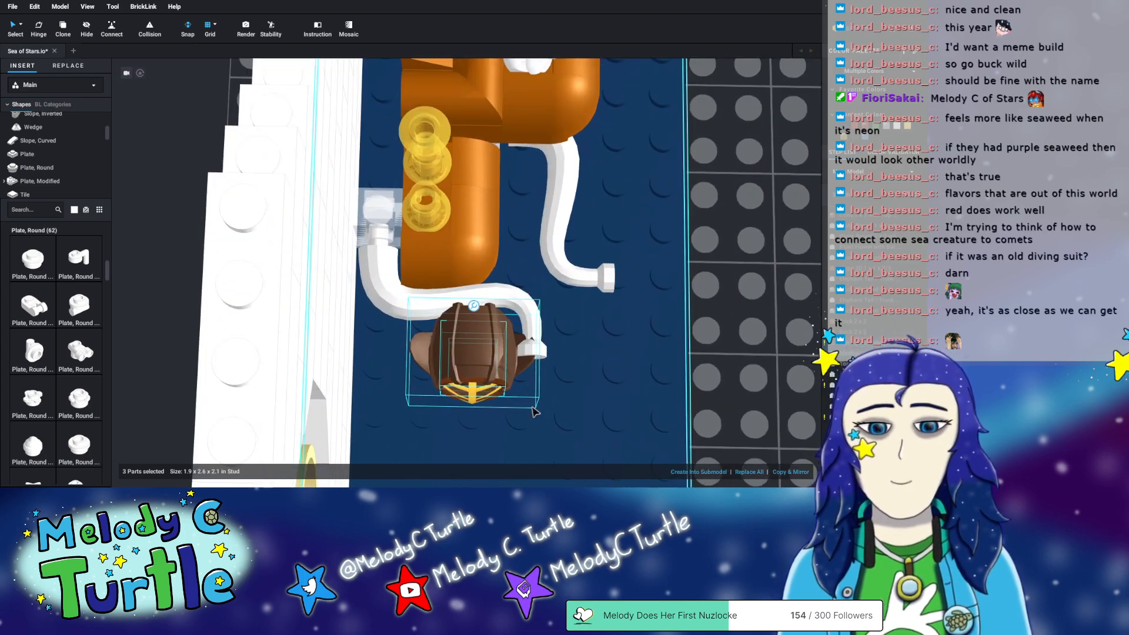
pyautogui.moveTo(469, 383)
pyautogui.mouseDown()
pyautogui.moveTo(468, 406)
pyautogui.moveTo(469, 397)
pyautogui.mouseUp()
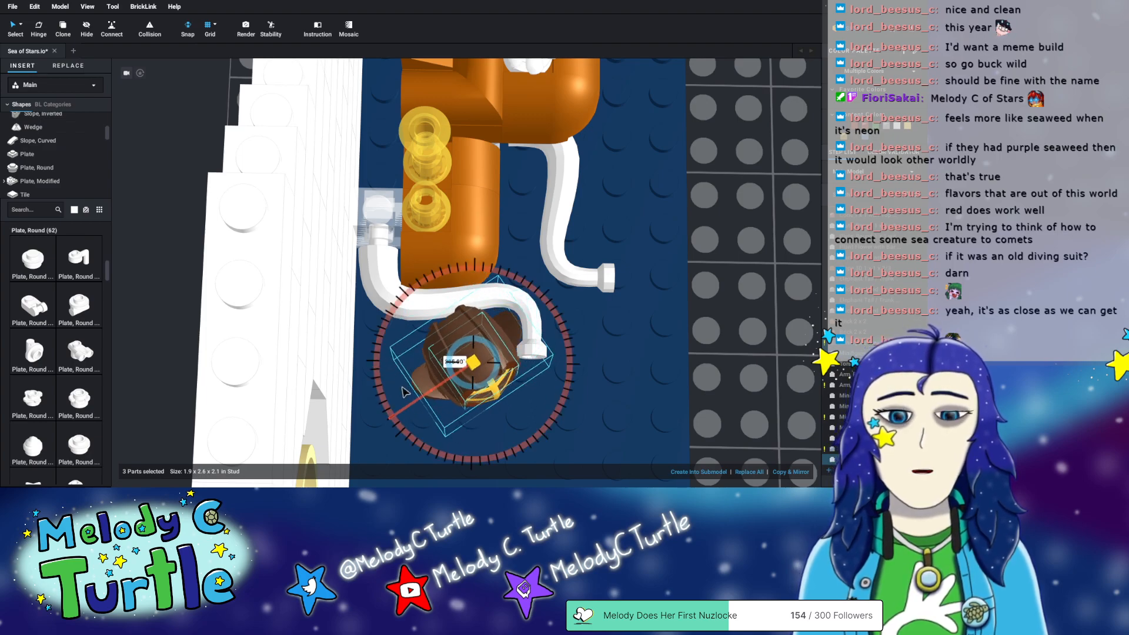
pyautogui.moveTo(405, 394); pyautogui.dragTo(406, 390)
# - Swing the white Elephant Tail / Trunk beside the helmet upward about its bar end so its tip rises off the plate
pyautogui.moveTo(470, 250); pyautogui.dragTo(398, 222, button='right')
pyautogui.scroll(2, 412, 263)
pyautogui.scroll(3, 412, 267)
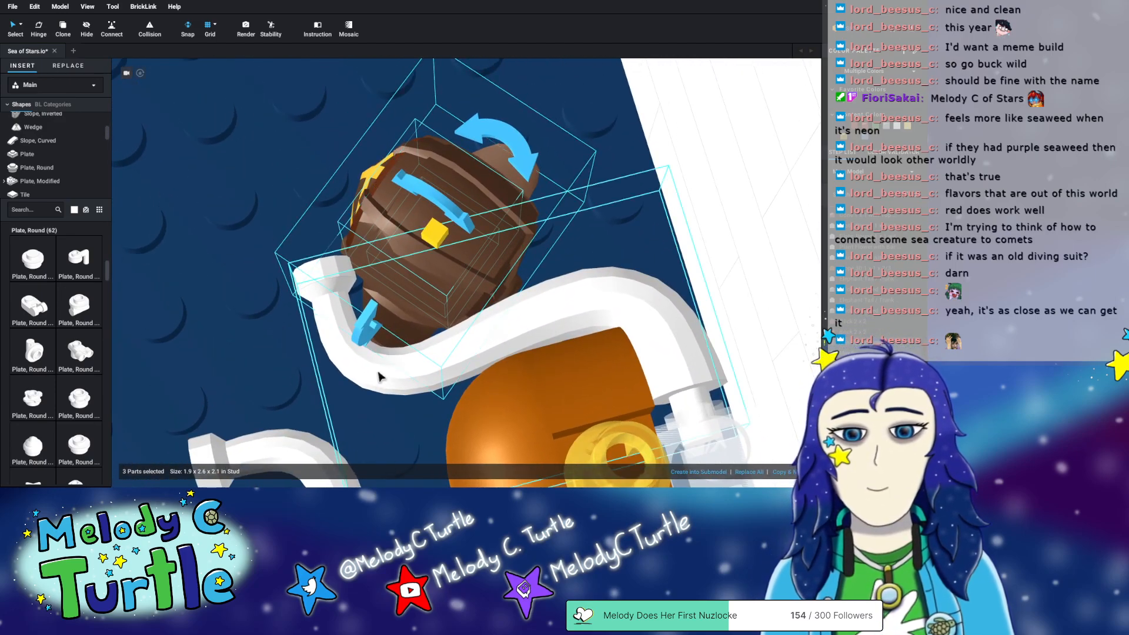
pyautogui.click(379, 377)
pyautogui.moveTo(452, 356); pyautogui.dragTo(542, 272, button='right')
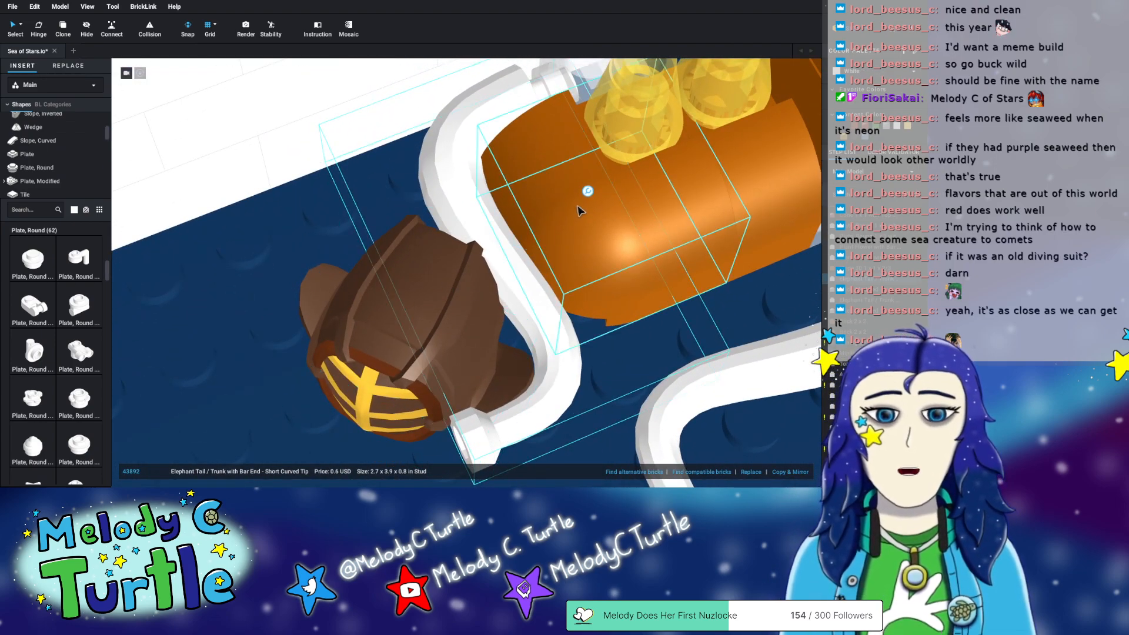
pyautogui.moveTo(587, 194); pyautogui.dragTo(535, 191, button='right')
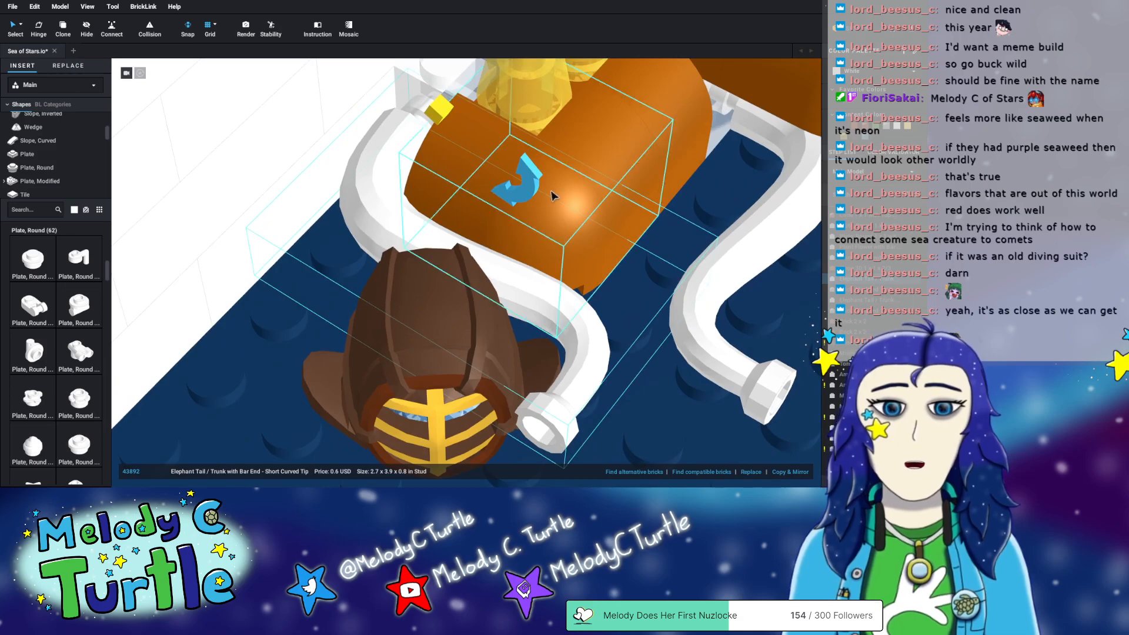
pyautogui.moveTo(533, 184); pyautogui.dragTo(527, 160)
pyautogui.moveTo(565, 185); pyautogui.dragTo(603, 185, button='right')
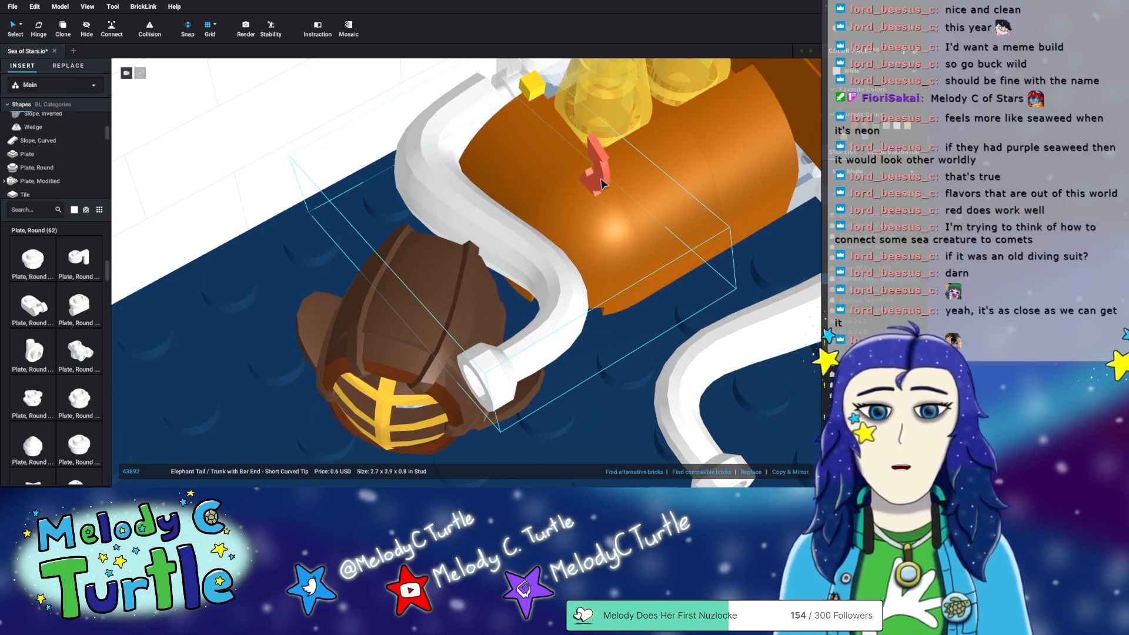
# - Turn the brown grille helmet on its head about the vertical axis to change its angle beside the raised trunk
pyautogui.click(477, 267)
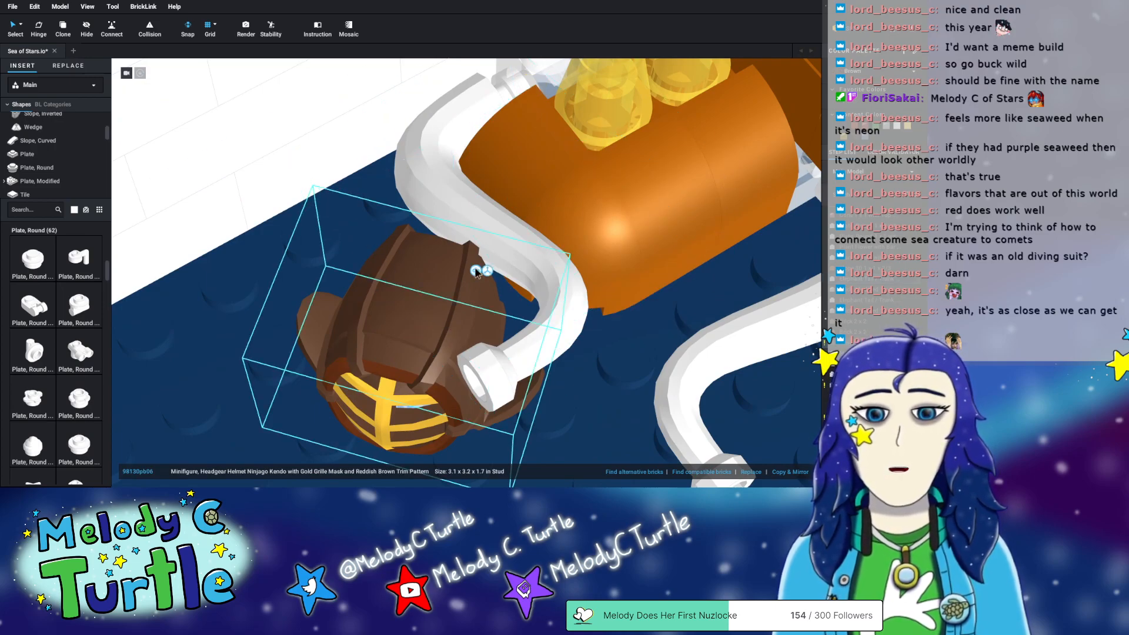
pyautogui.click(477, 270)
pyautogui.moveTo(292, 288); pyautogui.dragTo(298, 270)
pyautogui.moveTo(298, 269); pyautogui.dragTo(291, 270, button='right')
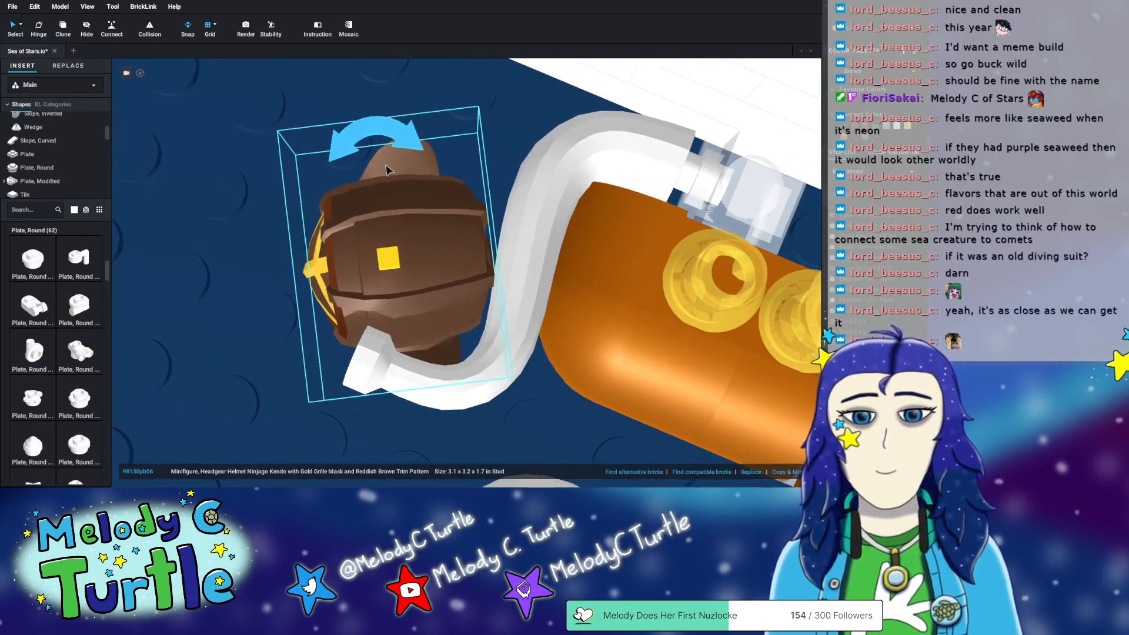
pyautogui.moveTo(379, 128); pyautogui.dragTo(391, 132)
pyautogui.moveTo(535, 383); pyautogui.dragTo(581, 366, button='right')
pyautogui.scroll(-5, 579, 365)
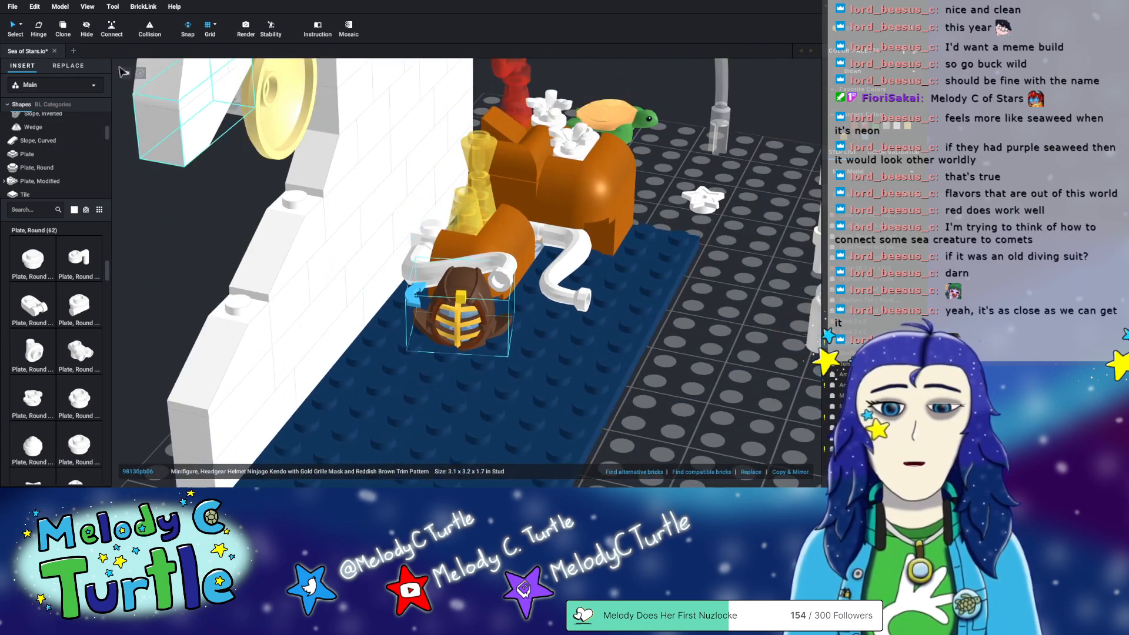
# - Turn Collision on to check the helmet for overlaps, switch it off again and inspect the helmet beside the trunk
pyautogui.click(153, 28)
pyautogui.moveTo(702, 383); pyautogui.dragTo(696, 378, button='right')
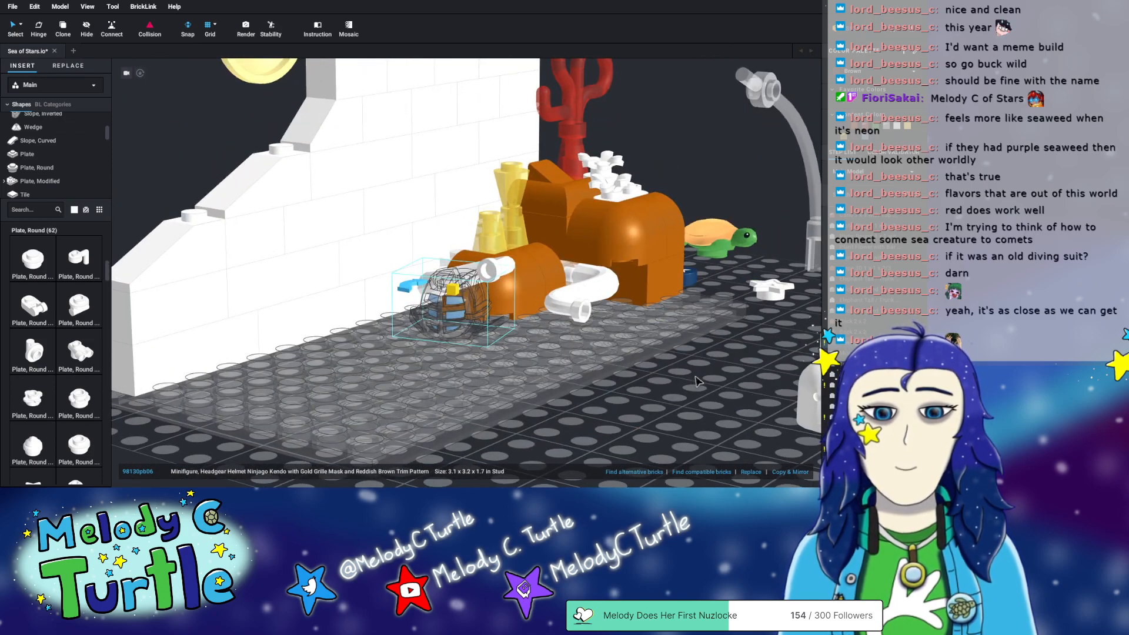
pyautogui.scroll(3, 398, 382)
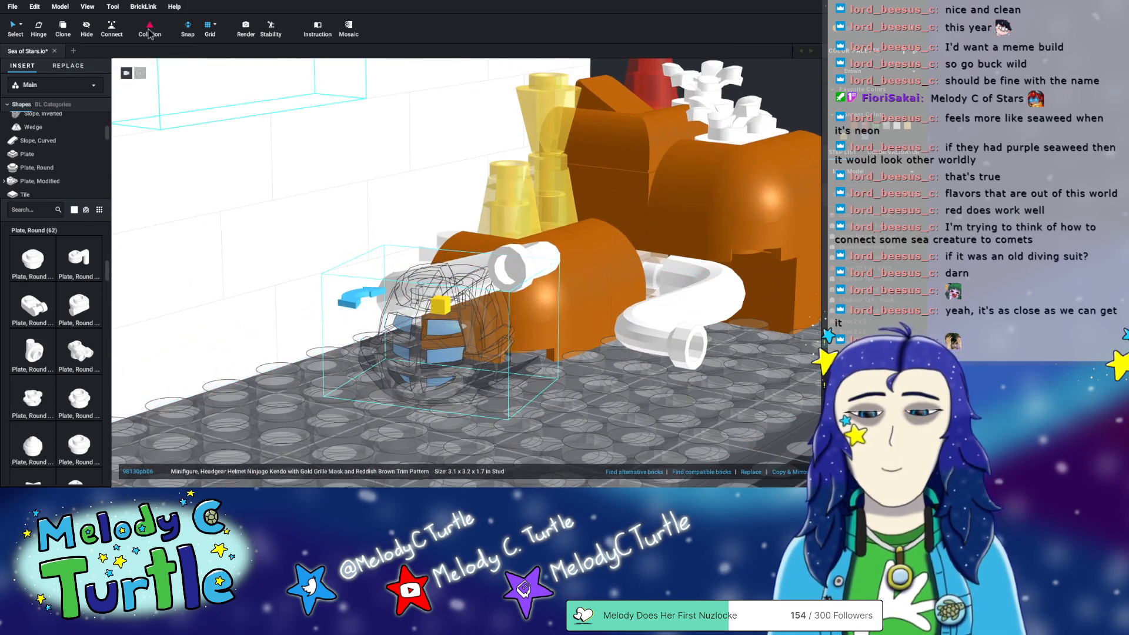
pyautogui.click(150, 28)
pyautogui.moveTo(378, 259); pyautogui.dragTo(450, 368, button='right')
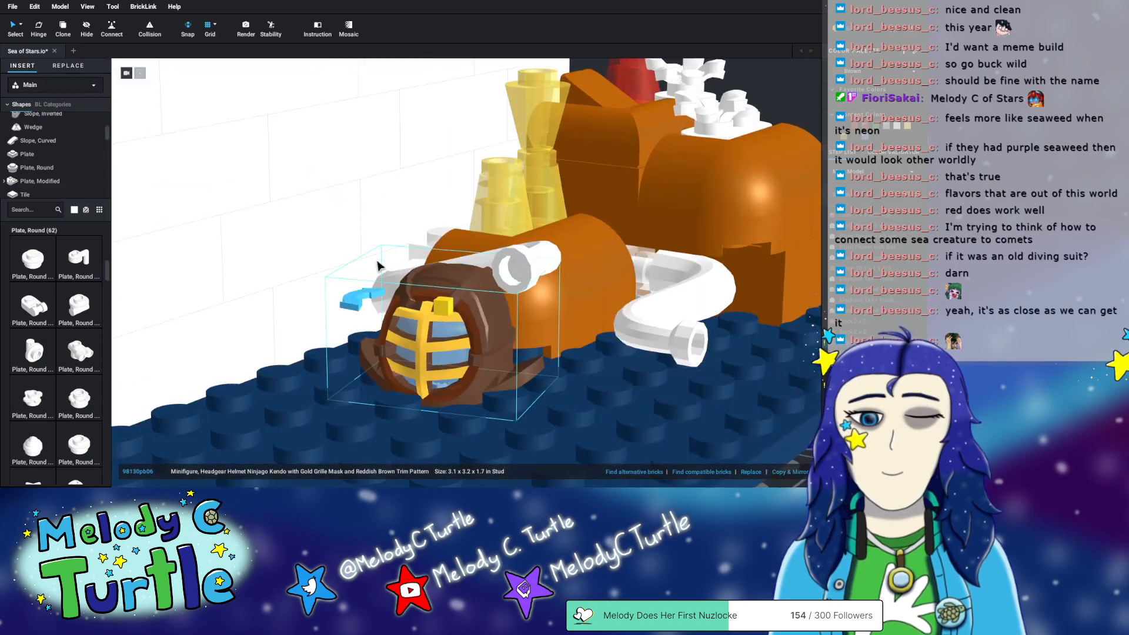
pyautogui.click(454, 364)
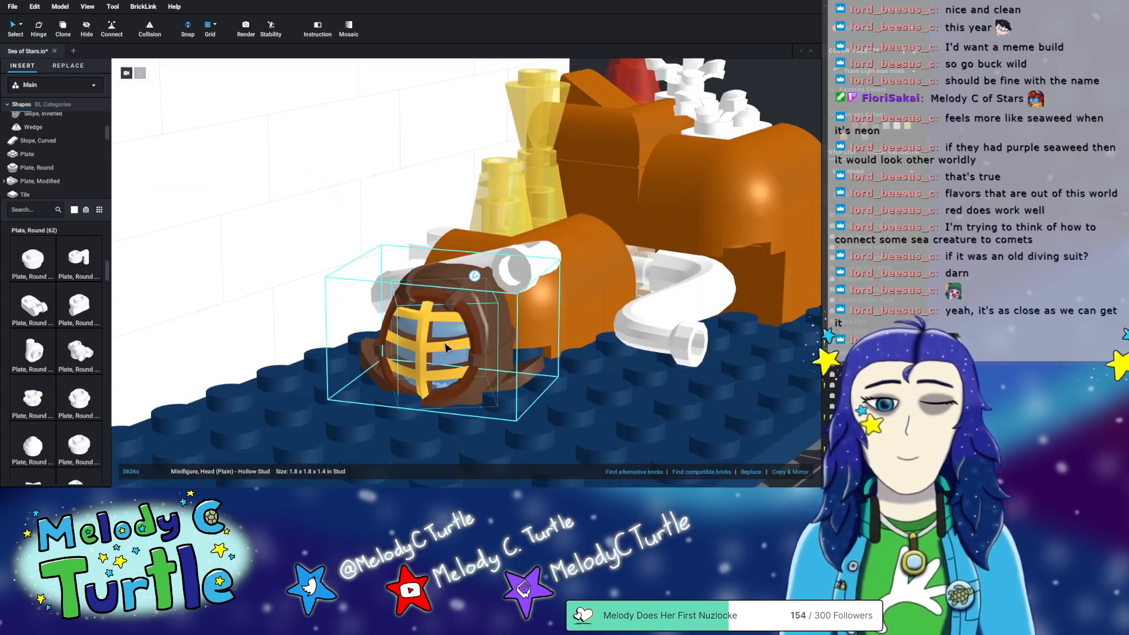
pyautogui.click(456, 435)
pyautogui.moveTo(456, 436); pyautogui.dragTo(435, 453, button='right')
pyautogui.scroll(-5, 456, 445)
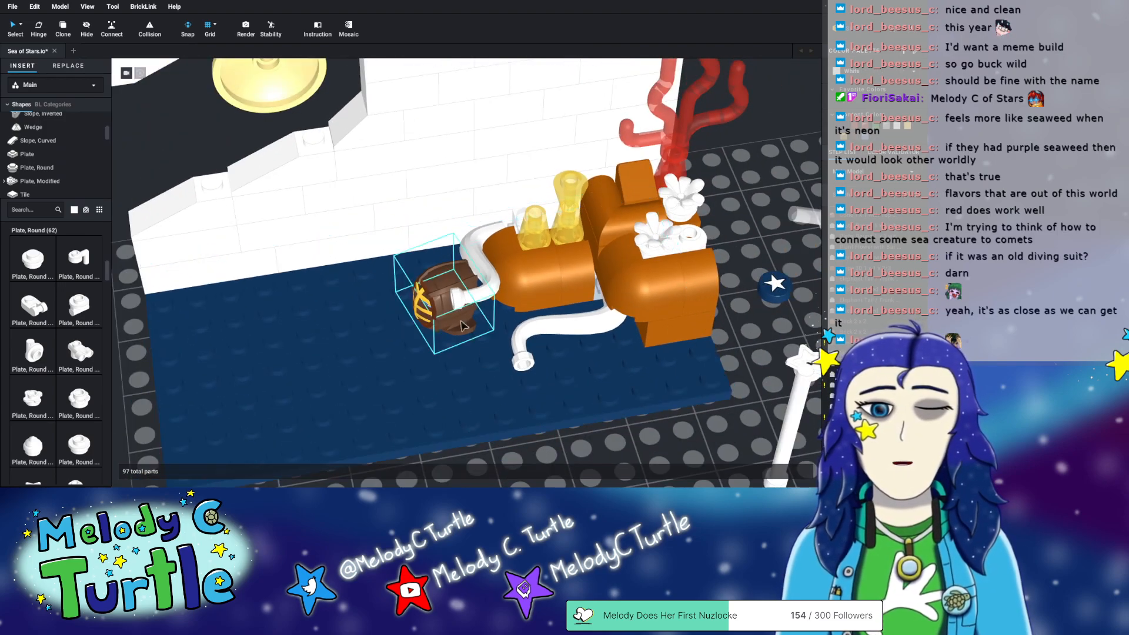
# - Swing the white trunk beside the helmet further upright, clear of the helmet
pyautogui.click(474, 249)
pyautogui.moveTo(474, 249); pyautogui.dragTo(494, 231, button='right')
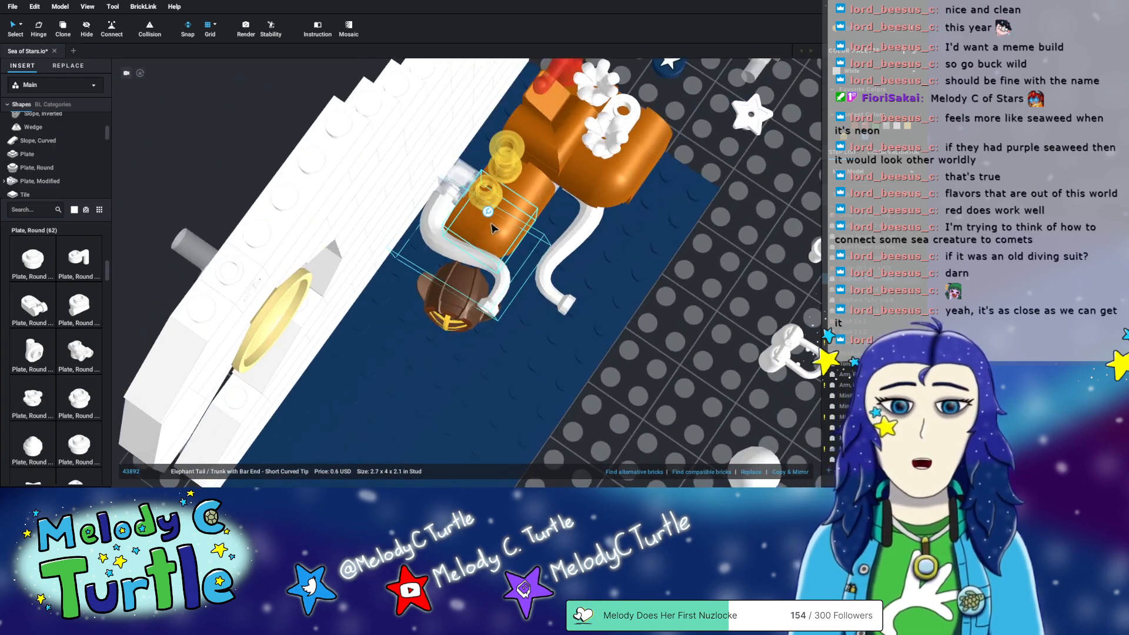
pyautogui.moveTo(487, 211); pyautogui.dragTo(510, 219)
# - Take the helmet stack apart, setting the brown helmet, transparent blue head and white round plate separately on the baseplate
pyautogui.click(461, 297)
pyautogui.moveTo(462, 296); pyautogui.dragTo(751, 268)
pyautogui.click(456, 301)
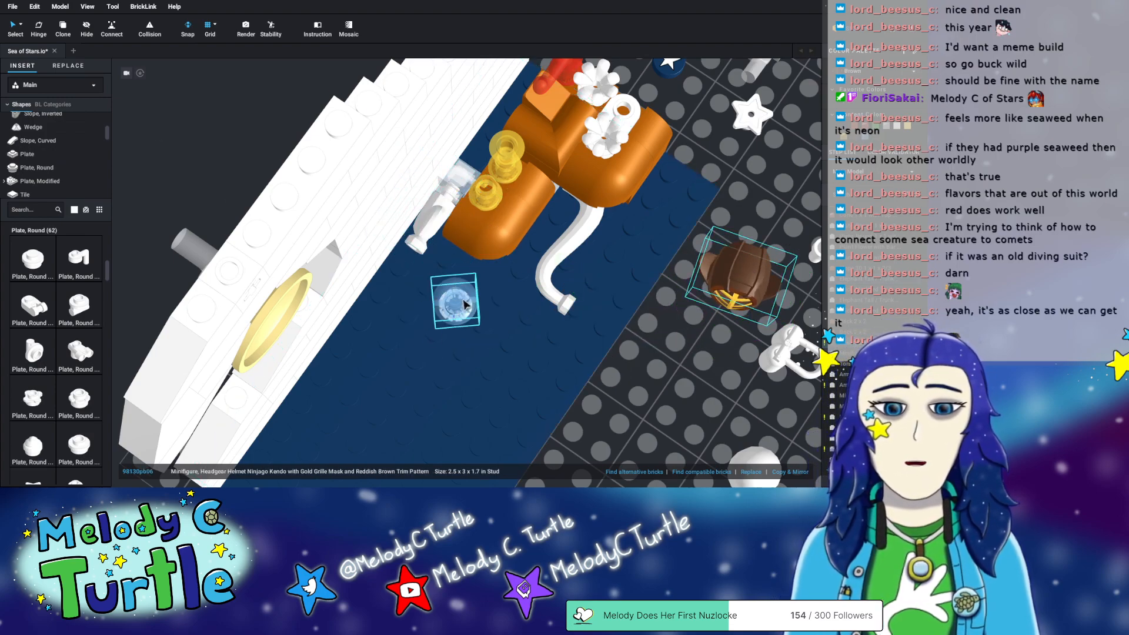
pyautogui.moveTo(456, 301); pyautogui.dragTo(689, 381)
pyautogui.moveTo(495, 372); pyautogui.dragTo(570, 360)
pyautogui.hotkey('ctrl', 'z')
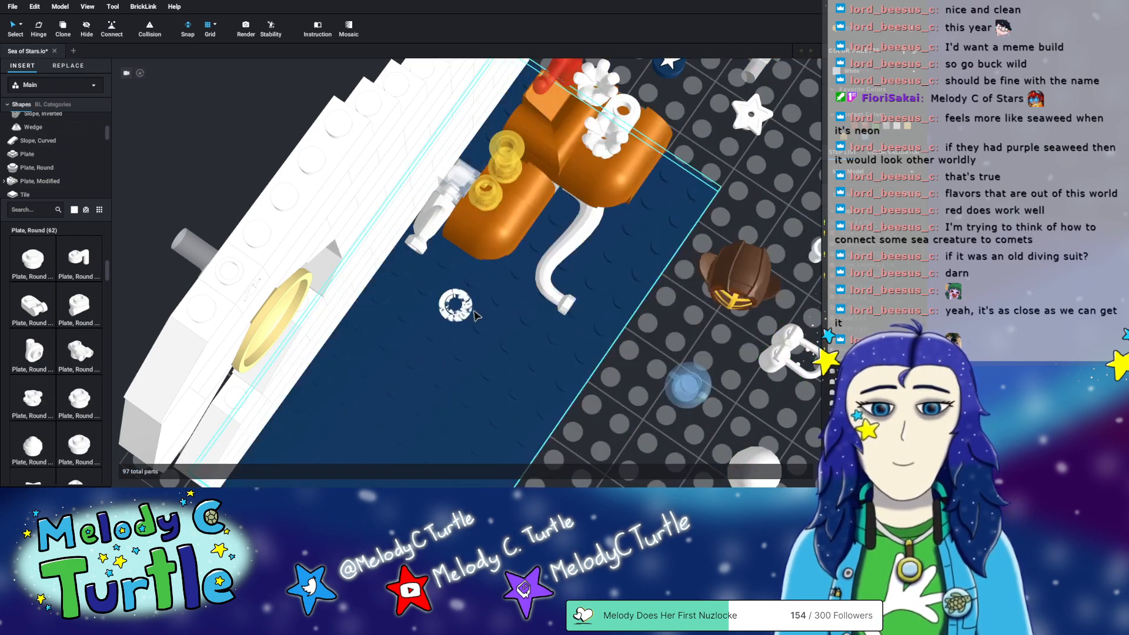
pyautogui.click(456, 301)
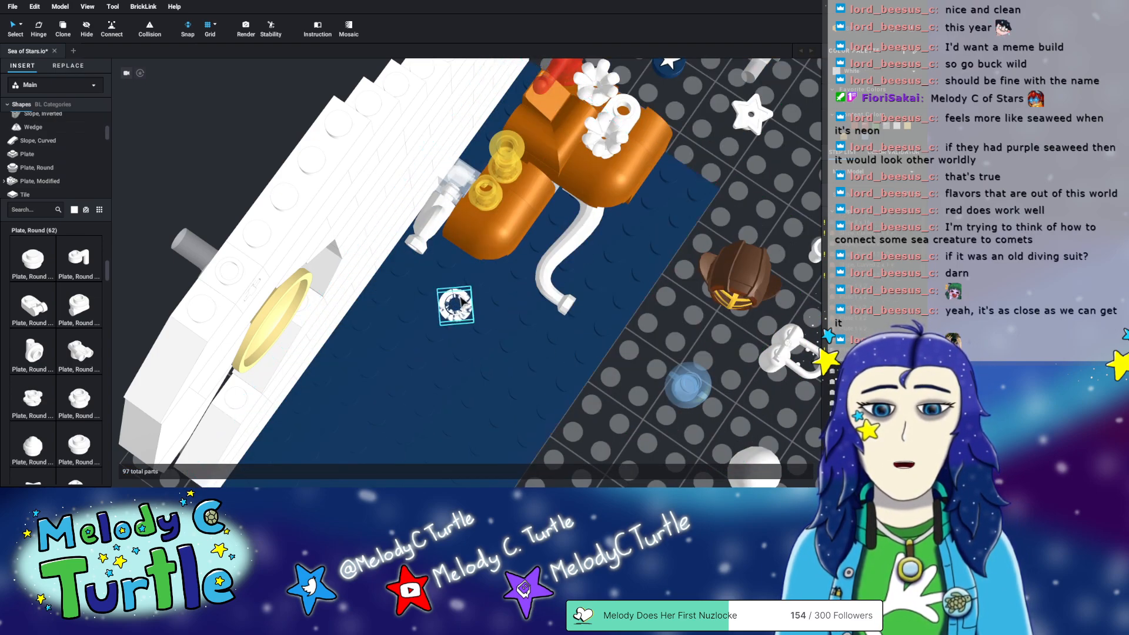
pyautogui.moveTo(474, 307); pyautogui.dragTo(649, 320)
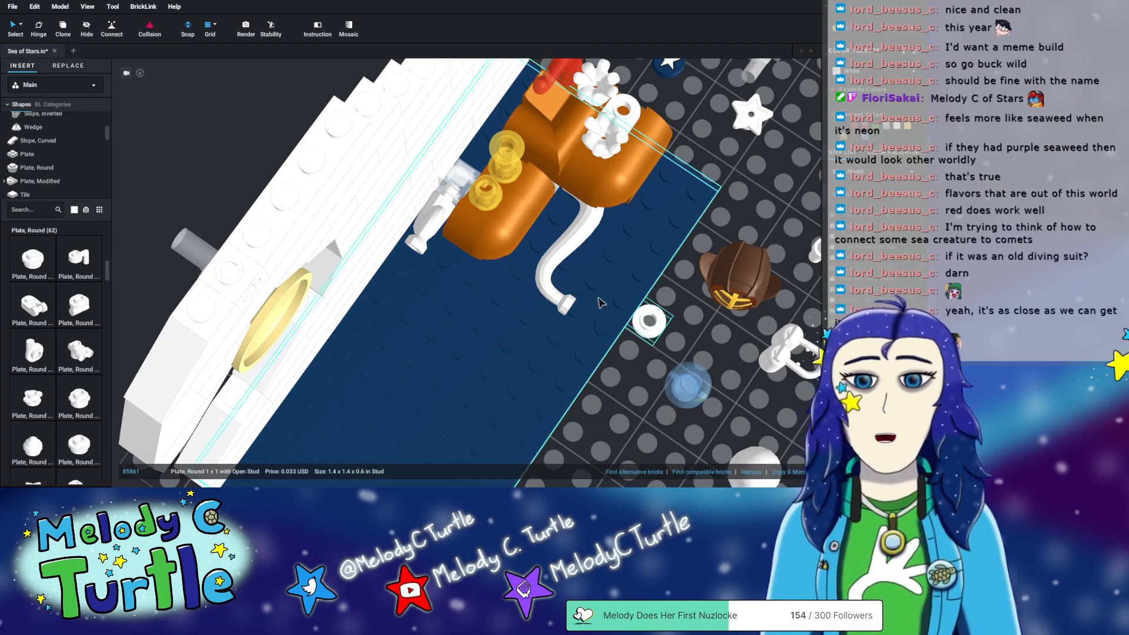
pyautogui.click(645, 328)
pyautogui.click(640, 324)
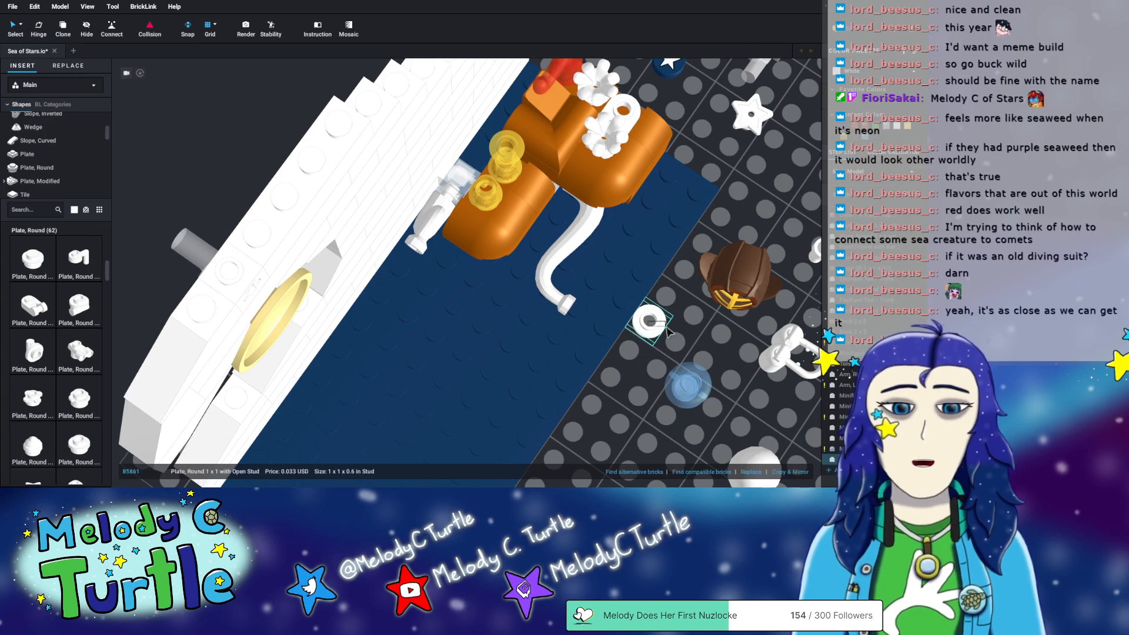
# - Rebuild the stack on the dark blue plate near the upright trunk: the round plate, the transparent blue head and the brown helmet
pyautogui.moveTo(653, 323); pyautogui.dragTo(439, 304)
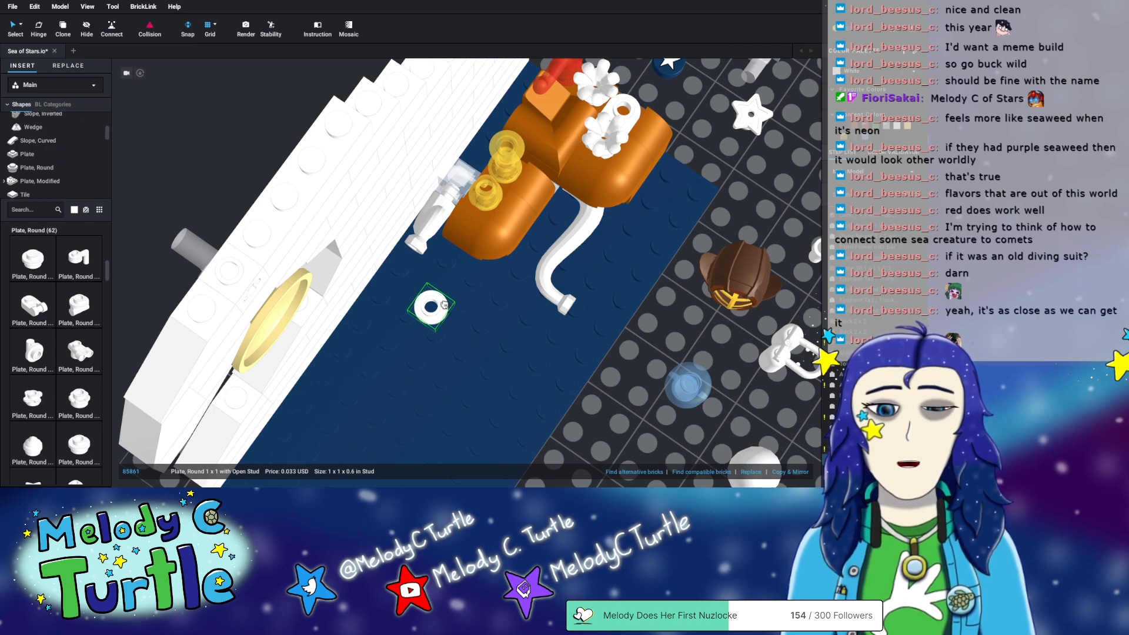
pyautogui.moveTo(688, 385); pyautogui.dragTo(430, 307)
pyautogui.moveTo(740, 277); pyautogui.dragTo(424, 318)
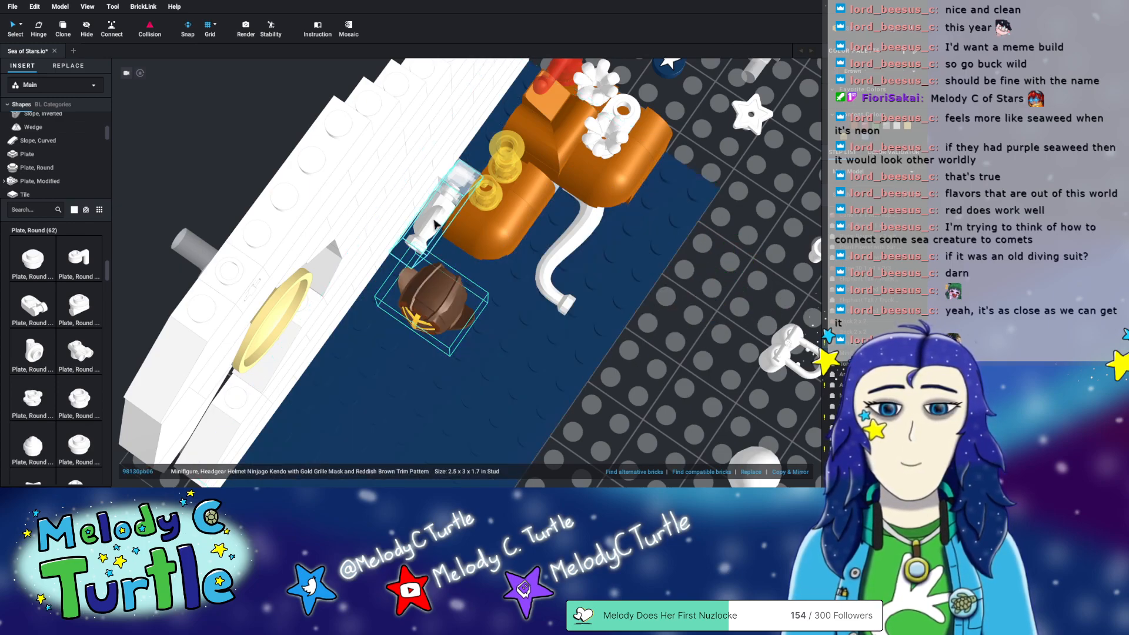
# - Rotate the brown helmet to turn its gold grille outward, and swing the white trunk beside it out over the dark blue plate
pyautogui.click(433, 285)
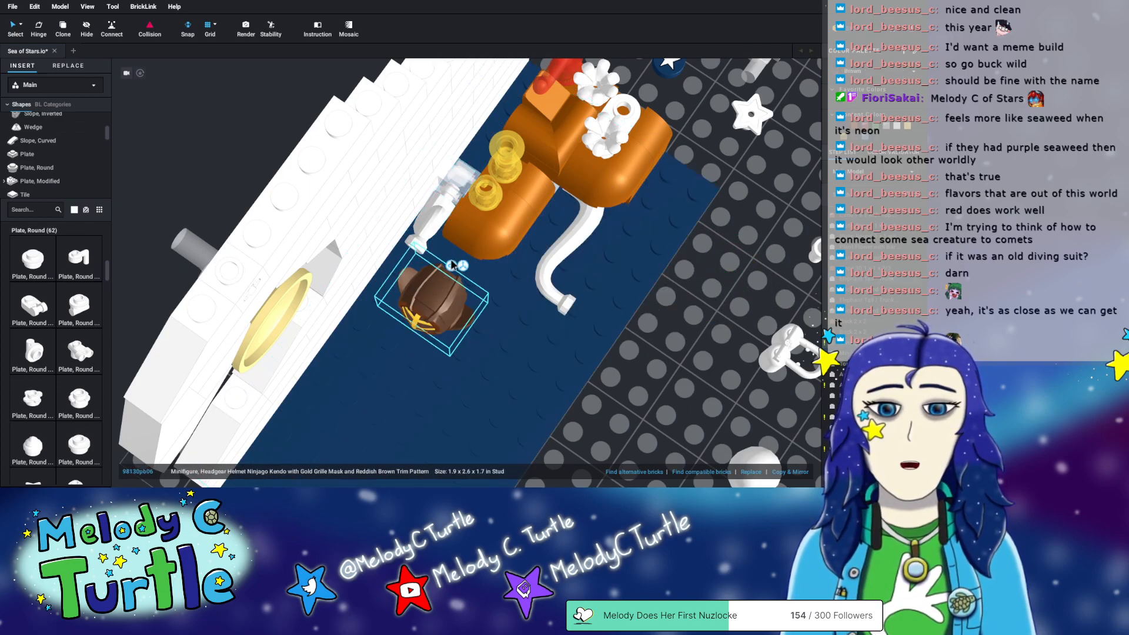
pyautogui.moveTo(453, 267); pyautogui.dragTo(369, 299)
pyautogui.click(436, 218)
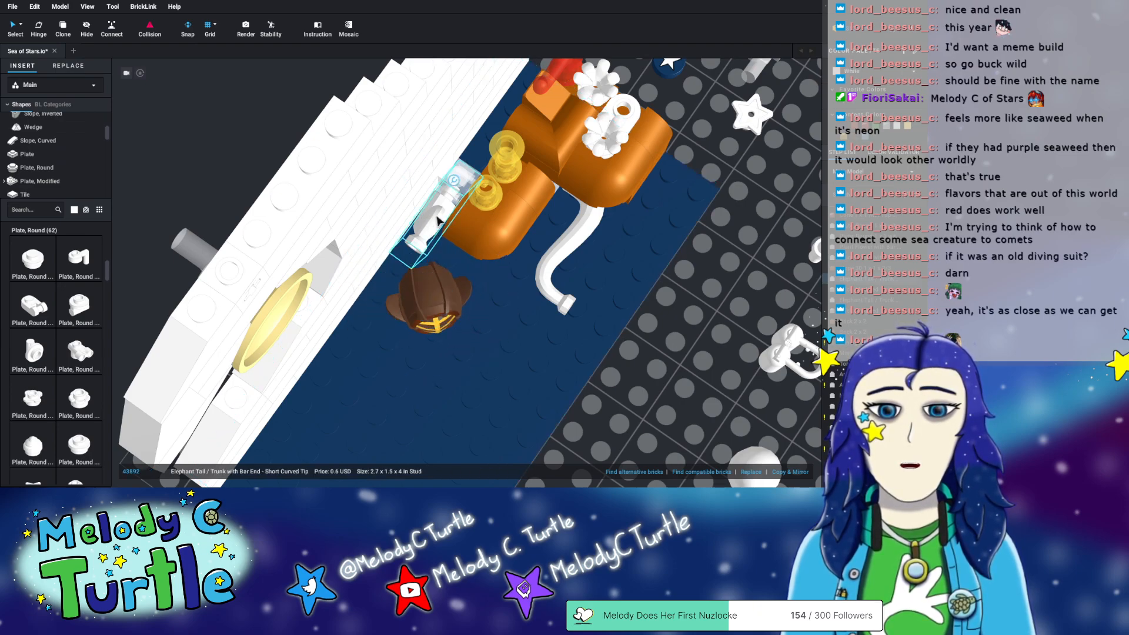
pyautogui.moveTo(452, 186); pyautogui.dragTo(510, 240)
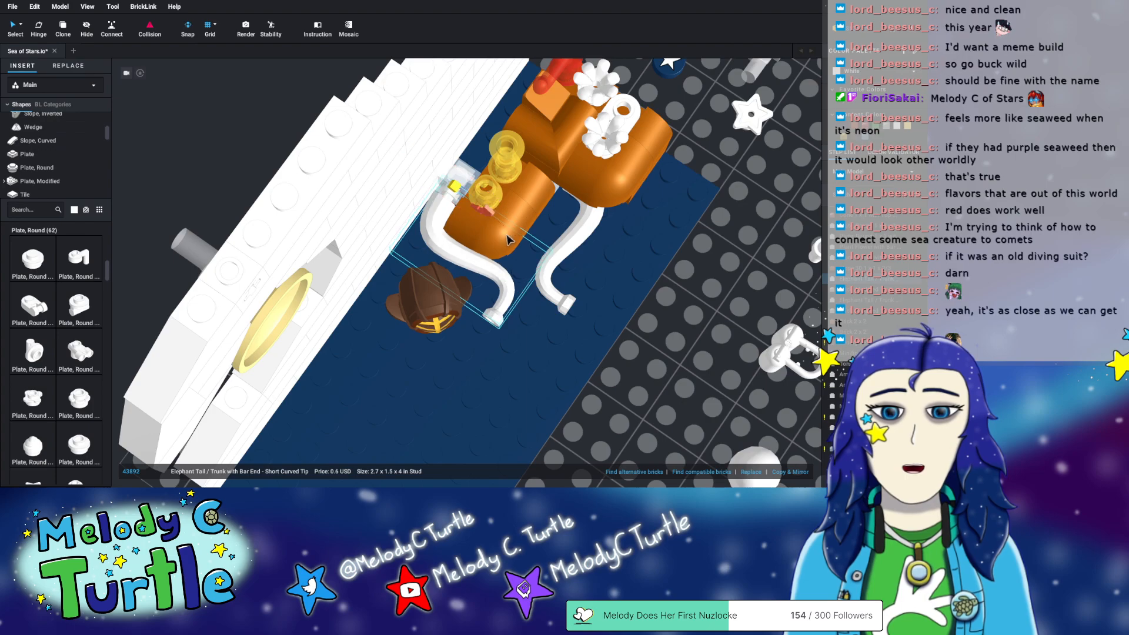
# - Select the brown helmet, transparent blue head and white round plate together and shift them slightly toward the curved white trunk
pyautogui.moveTo(672, 389); pyautogui.dragTo(465, 381, button='right')
pyautogui.click(432, 333)
pyautogui.keyDown('ctrl'); pyautogui.click(432, 316); pyautogui.keyUp('ctrl')
pyautogui.moveTo(419, 288); pyautogui.dragTo(437, 315, button='right')
pyautogui.keyDown('ctrl'); pyautogui.click(421, 294); pyautogui.keyUp('ctrl')
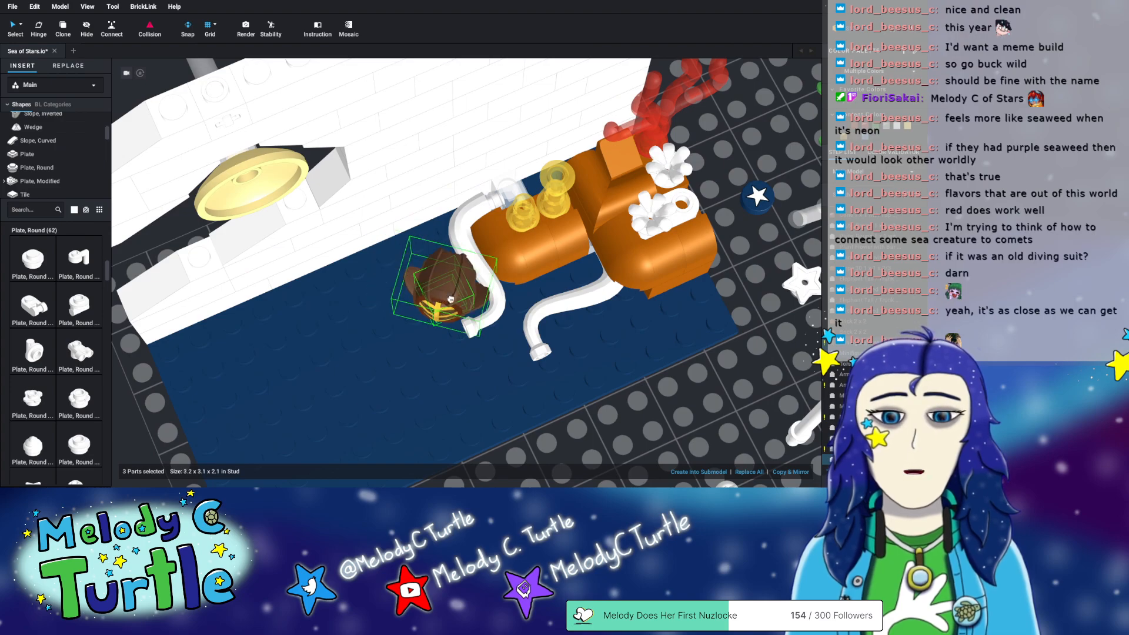
pyautogui.moveTo(448, 301); pyautogui.dragTo(453, 290)
pyautogui.click(642, 435)
pyautogui.moveTo(642, 435); pyautogui.dragTo(597, 382, button='right')
pyautogui.moveTo(495, 364)
pyautogui.mouseDown(button='right')
pyautogui.moveTo(493, 382)
pyautogui.moveTo(495, 364)
pyautogui.moveTo(486, 376)
pyautogui.mouseUp(button='right')
pyautogui.scroll(-6, 486, 377)
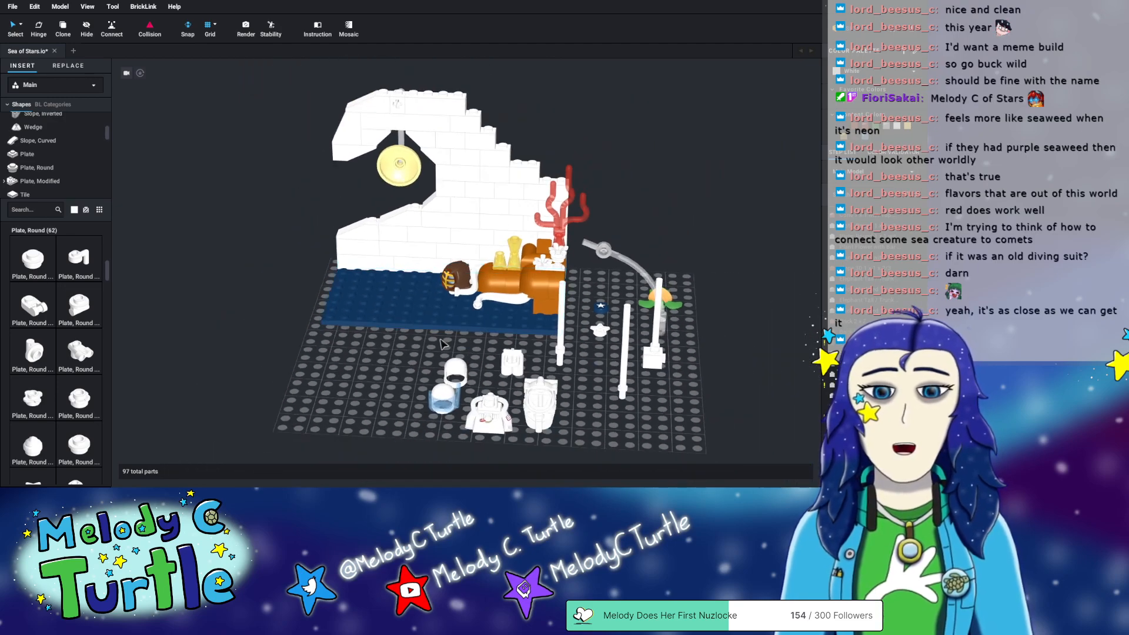
# - Browse the Minifigure, Head category for a face that suits the white space torso
pyautogui.scroll(3, 531, 436)
pyautogui.scroll(4, 461, 323)
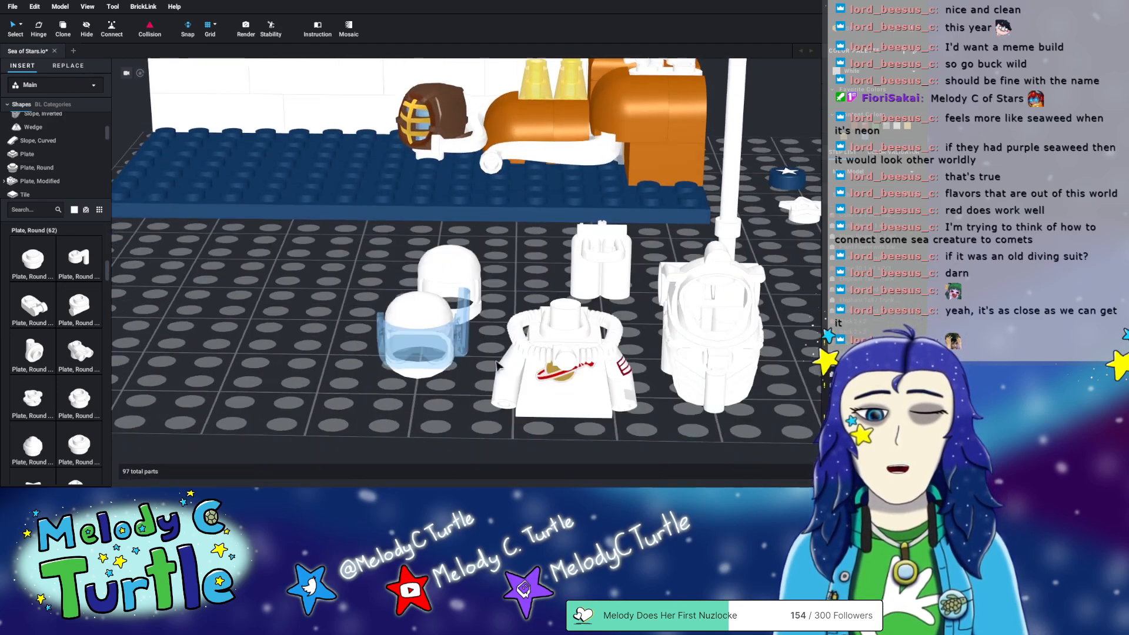
pyautogui.moveTo(356, 286); pyautogui.dragTo(330, 285, button='right')
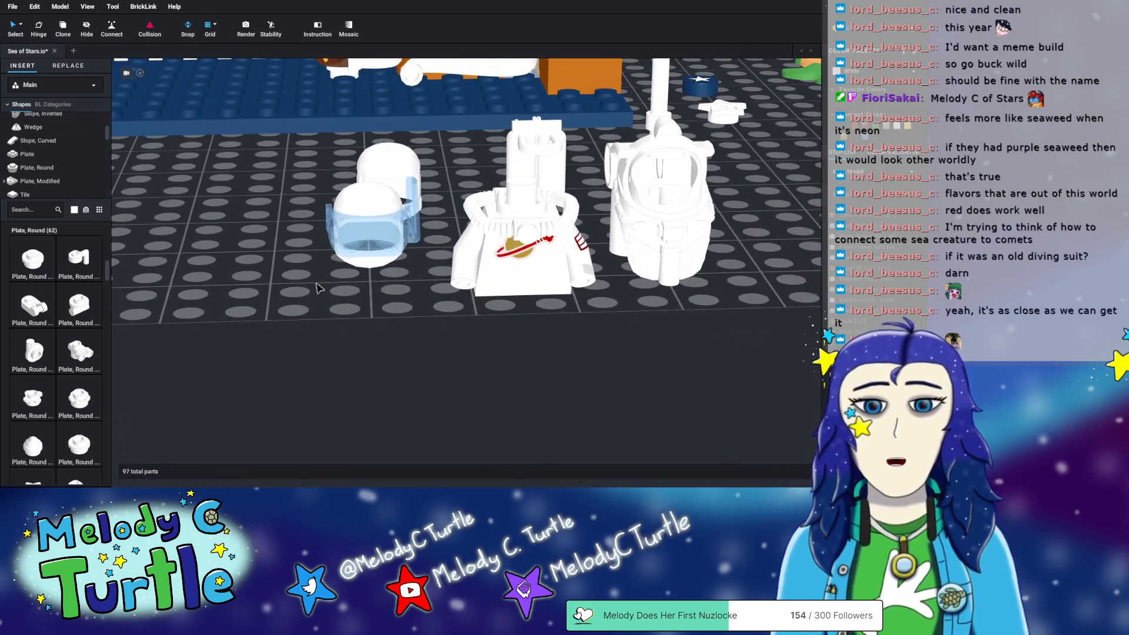
pyautogui.scroll(5, 41, 172)
pyautogui.scroll(-5, 42, 174)
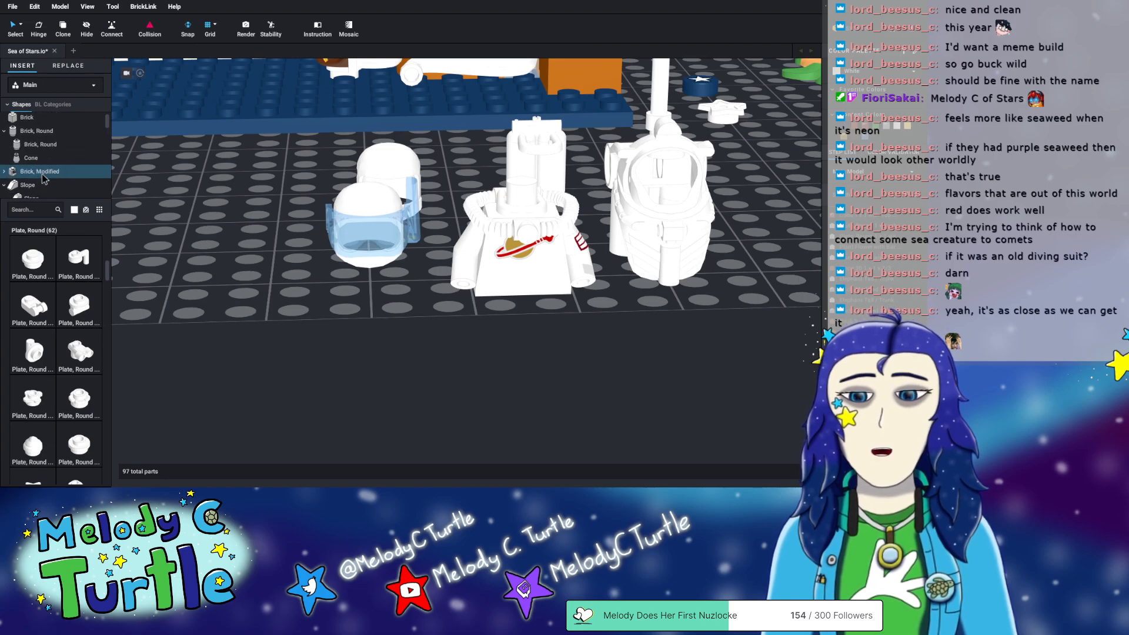
pyautogui.scroll(-5, 45, 176)
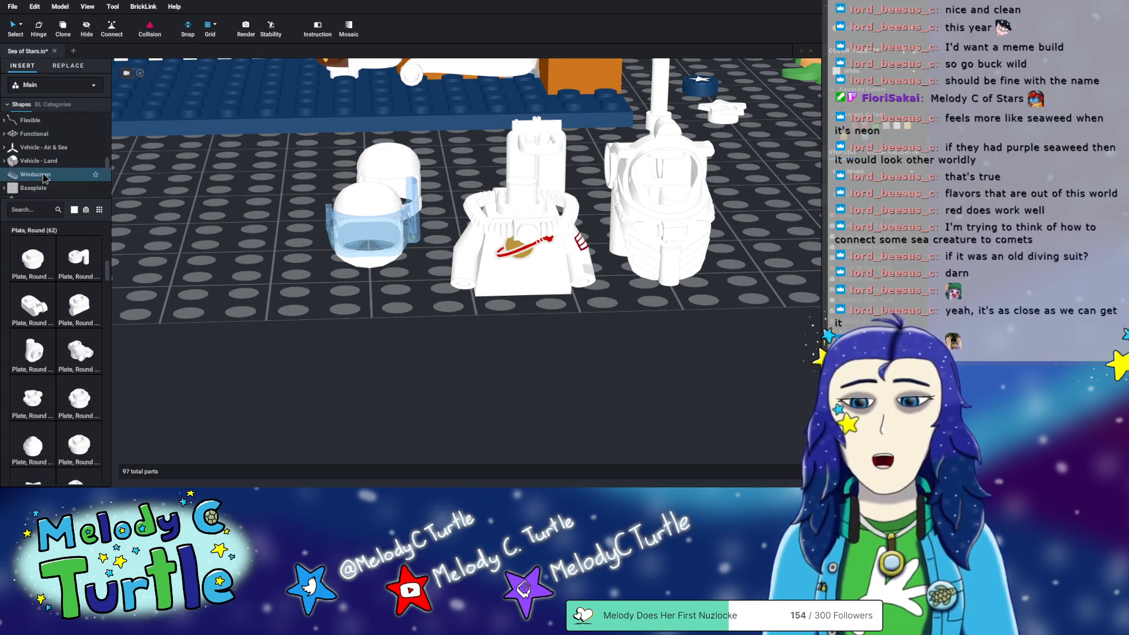
pyautogui.click(41, 132)
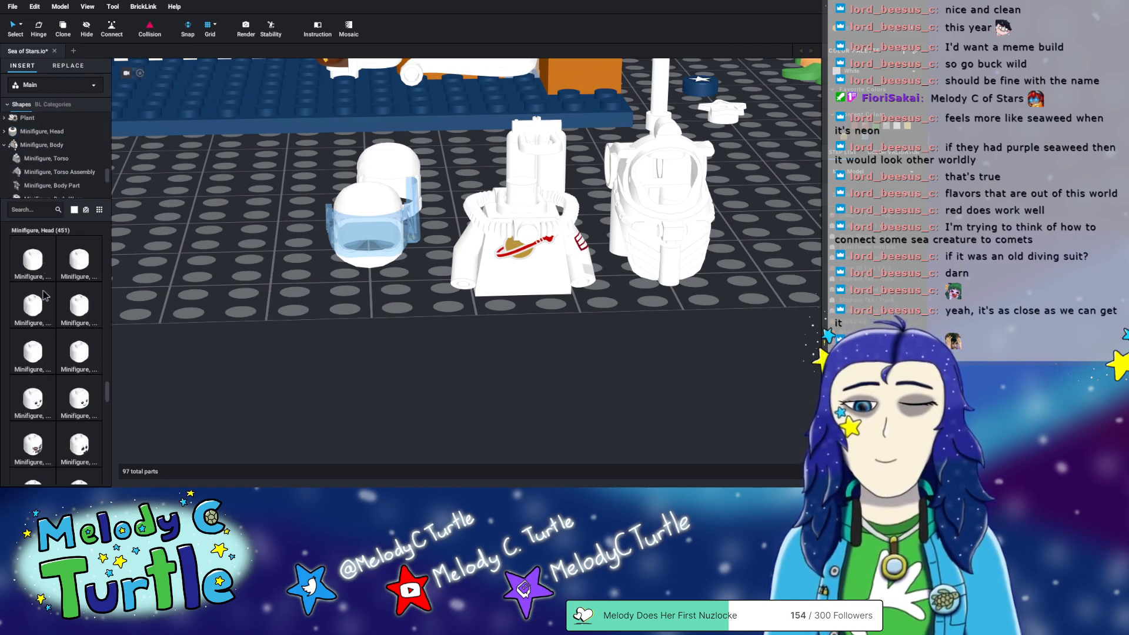
pyautogui.click(35, 407)
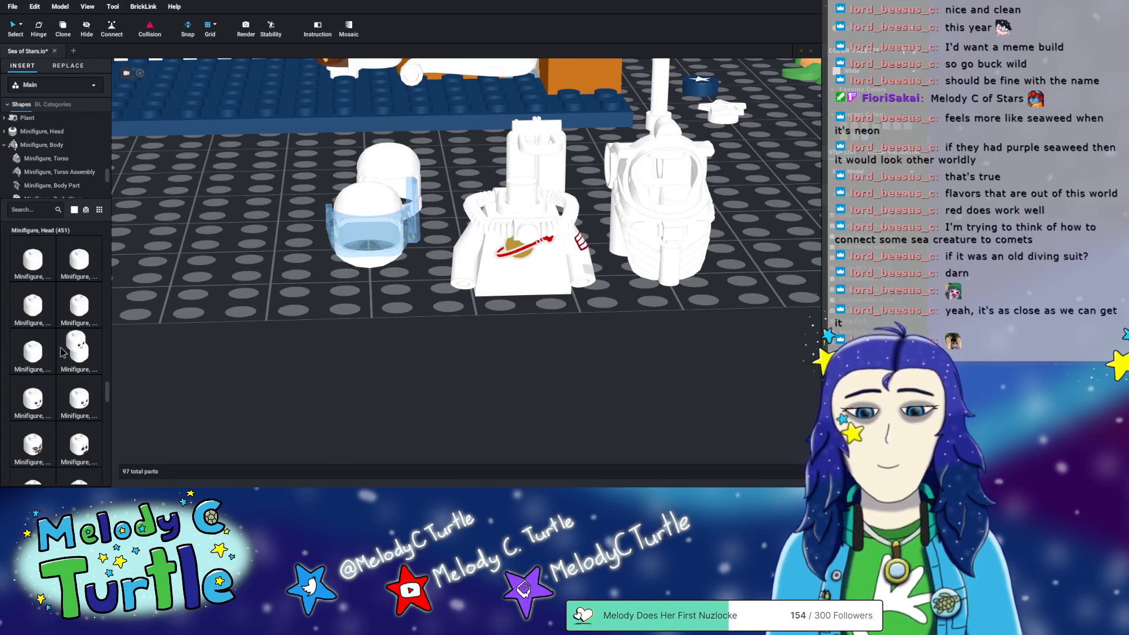
pyautogui.scroll(-5, 82, 388)
pyautogui.scroll(-6, 89, 377)
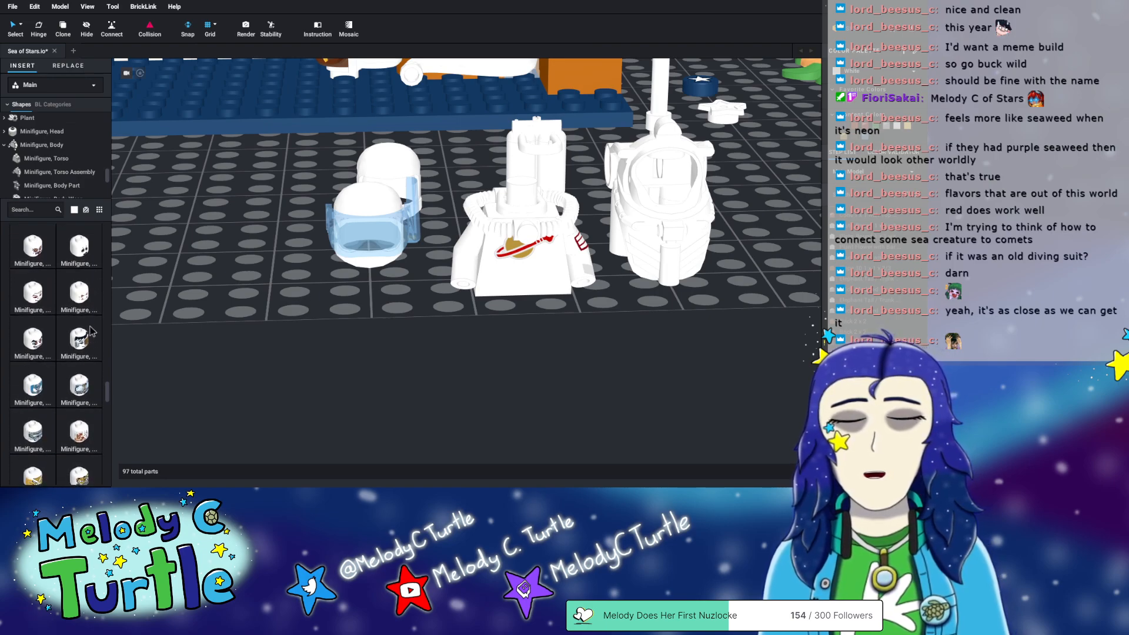
pyautogui.scroll(-6, 83, 335)
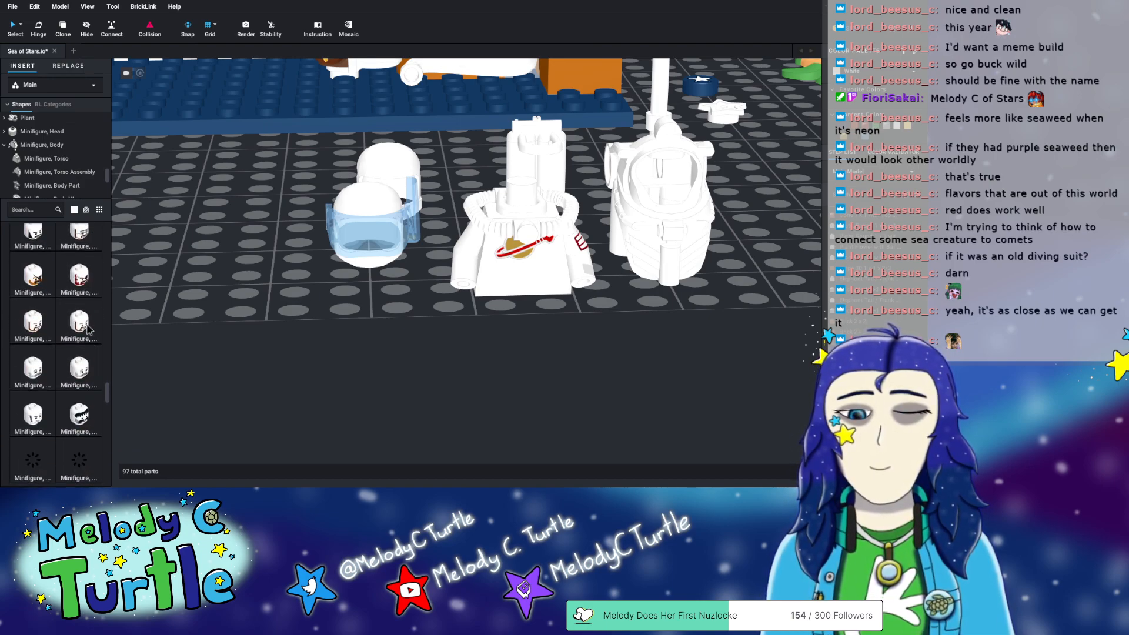
pyautogui.scroll(-4, 71, 352)
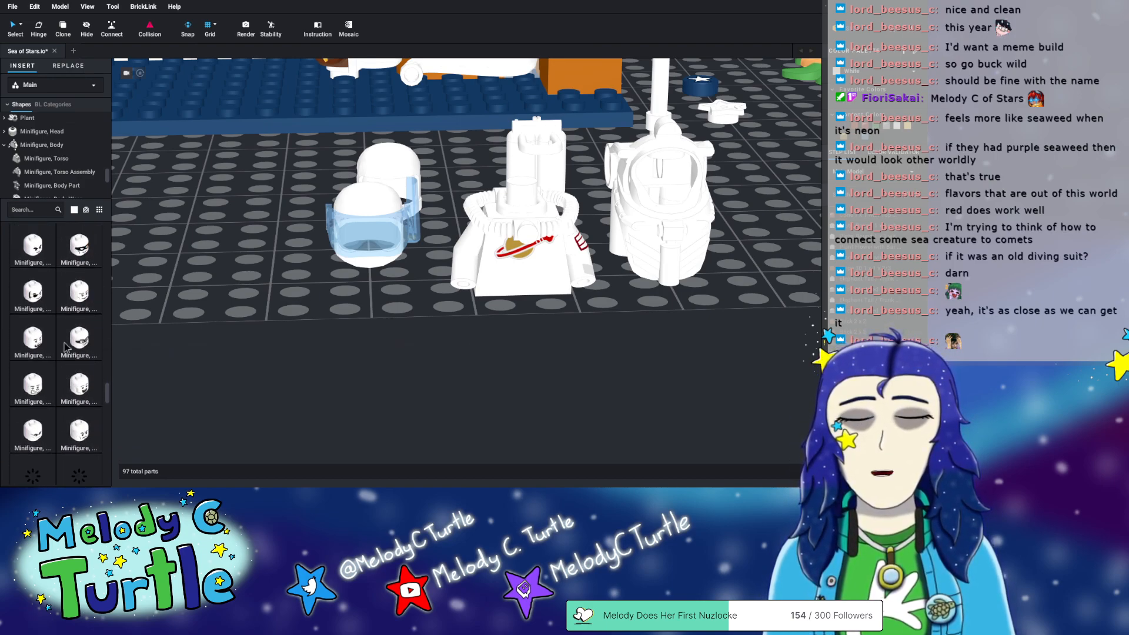
pyautogui.scroll(-5, 105, 405)
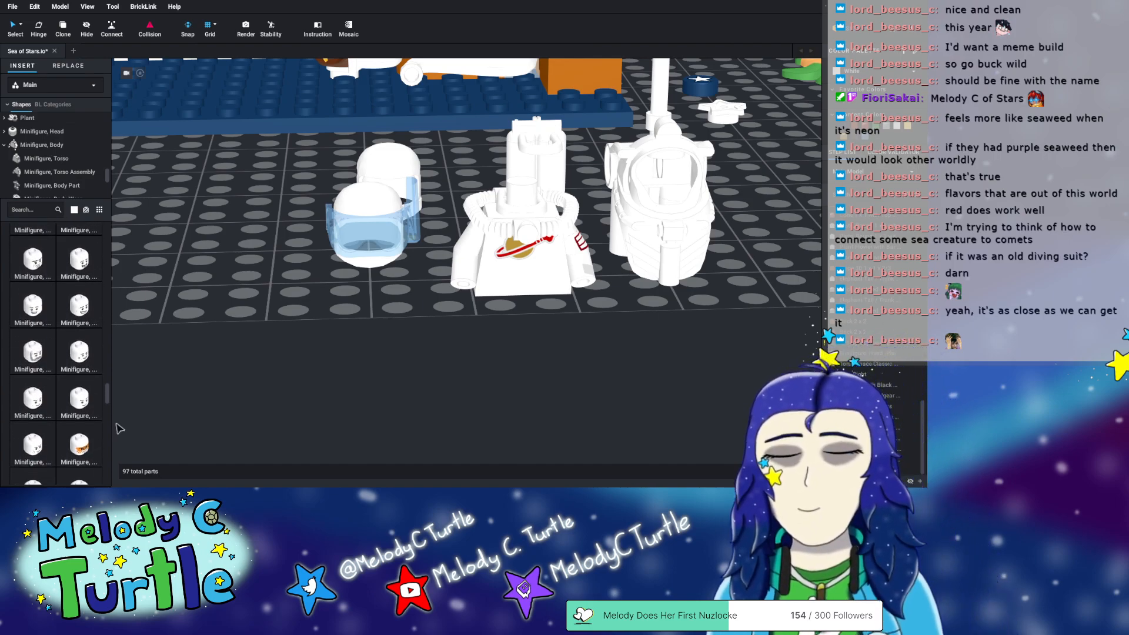
pyautogui.scroll(-5, 119, 429)
pyautogui.scroll(6, 594, 281)
pyautogui.scroll(-1, 368, 348)
pyautogui.scroll(-3, 367, 348)
pyautogui.scroll(-1, 35, 347)
pyautogui.scroll(-1, 31, 343)
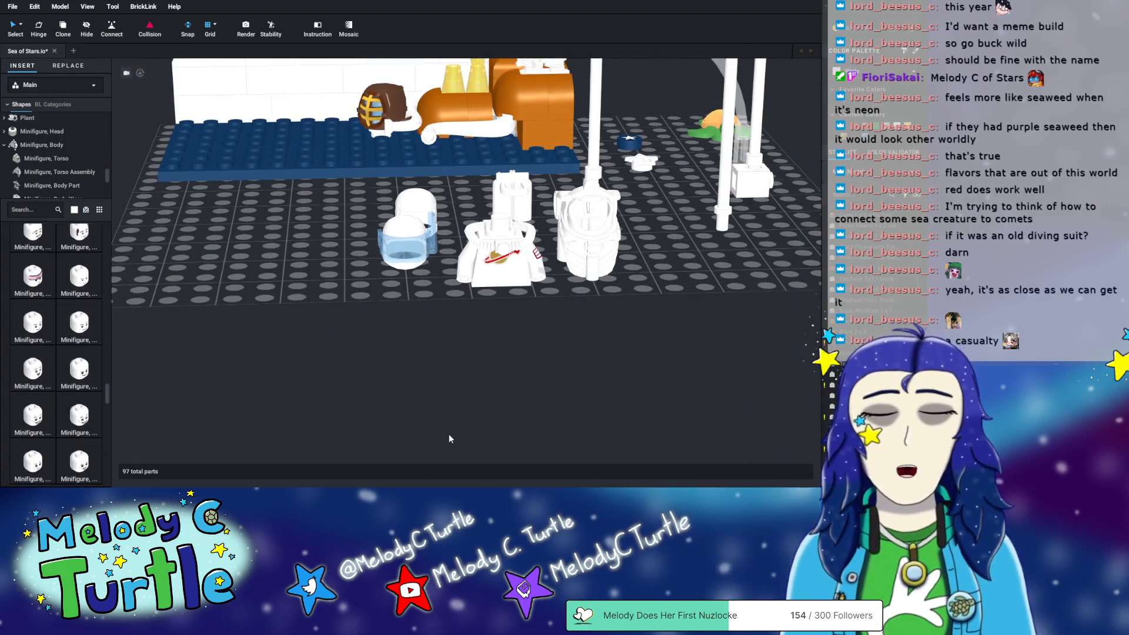
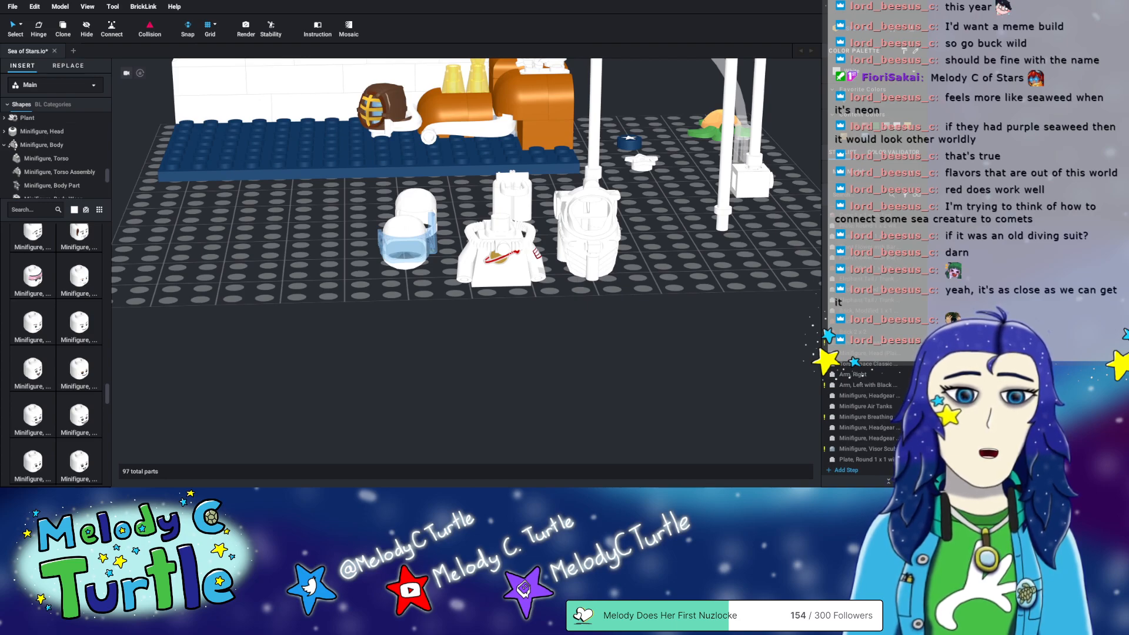
# - Search the parts for "grin", then narrow the search to "standard grin" and look through the minifigure heads
pyautogui.click(22, 207)
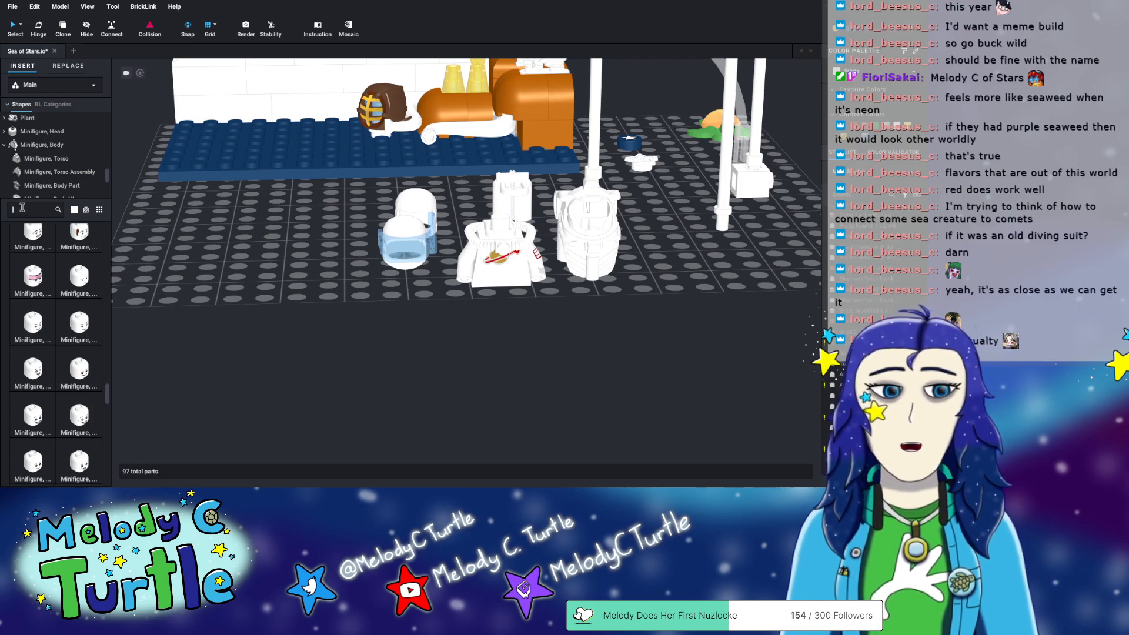
pyautogui.write('grin')
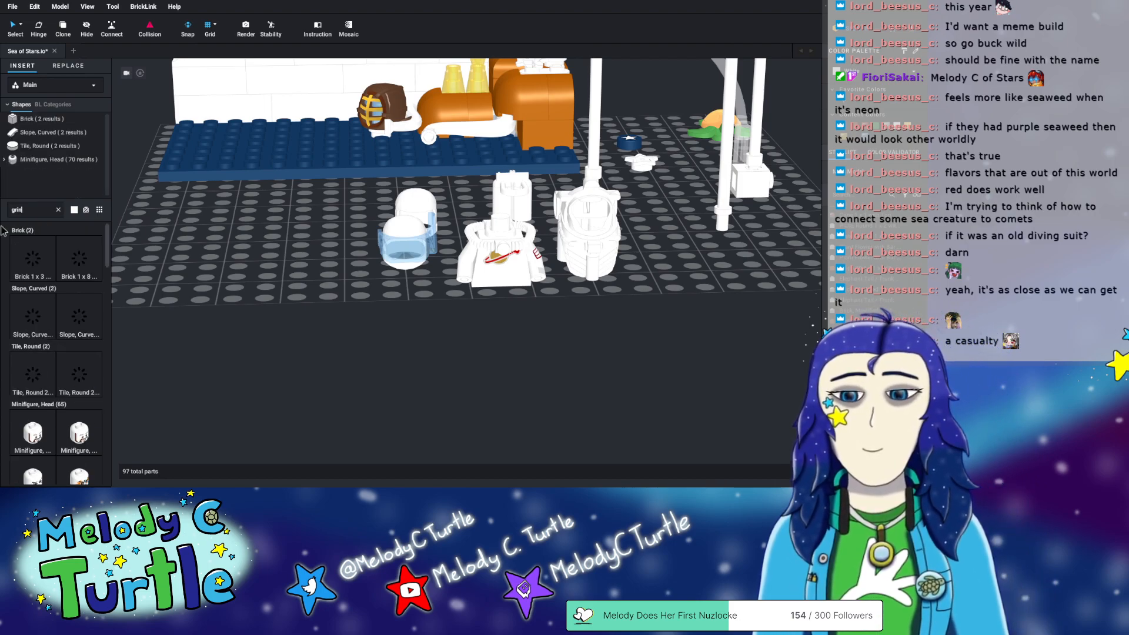
pyautogui.scroll(-5, 56, 365)
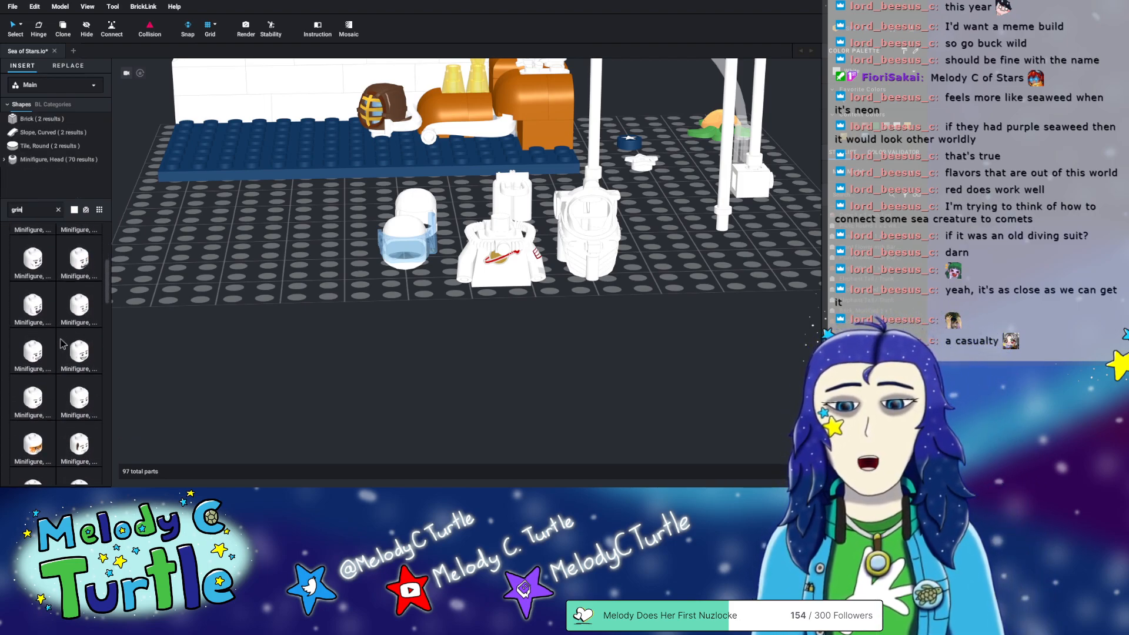
pyautogui.scroll(-3, 67, 325)
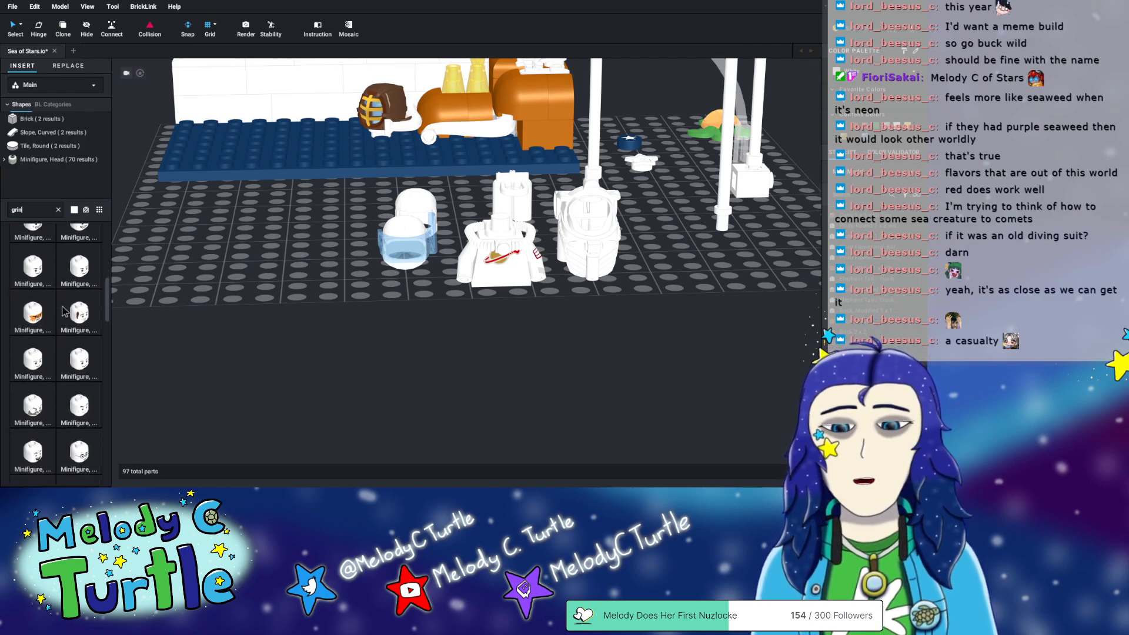
pyautogui.scroll(-4, 83, 347)
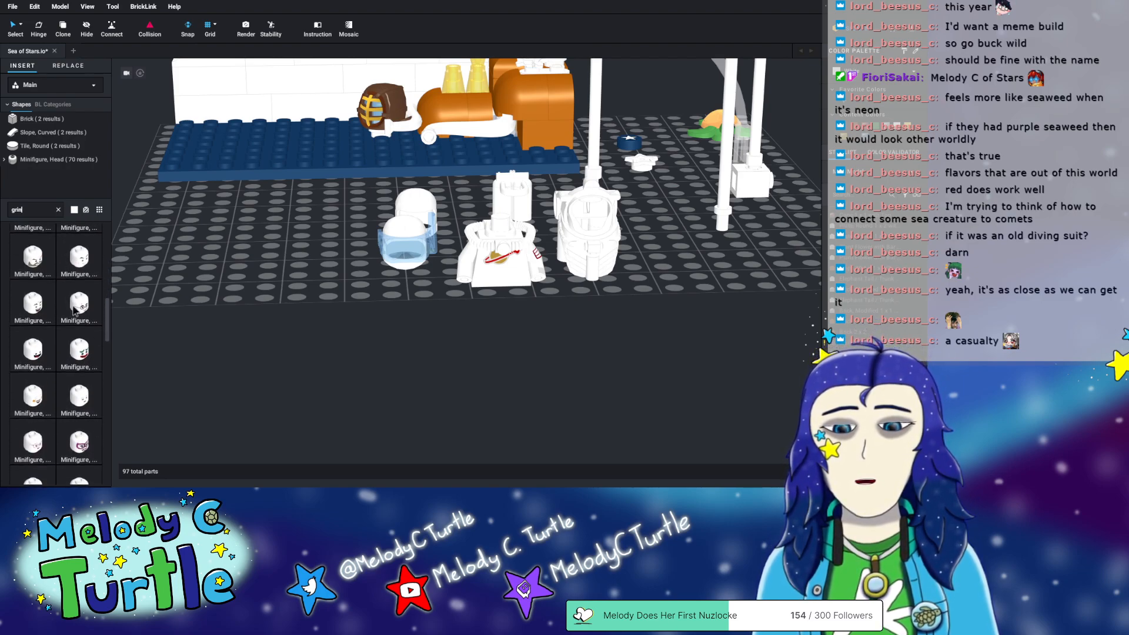
pyautogui.scroll(-5, 73, 302)
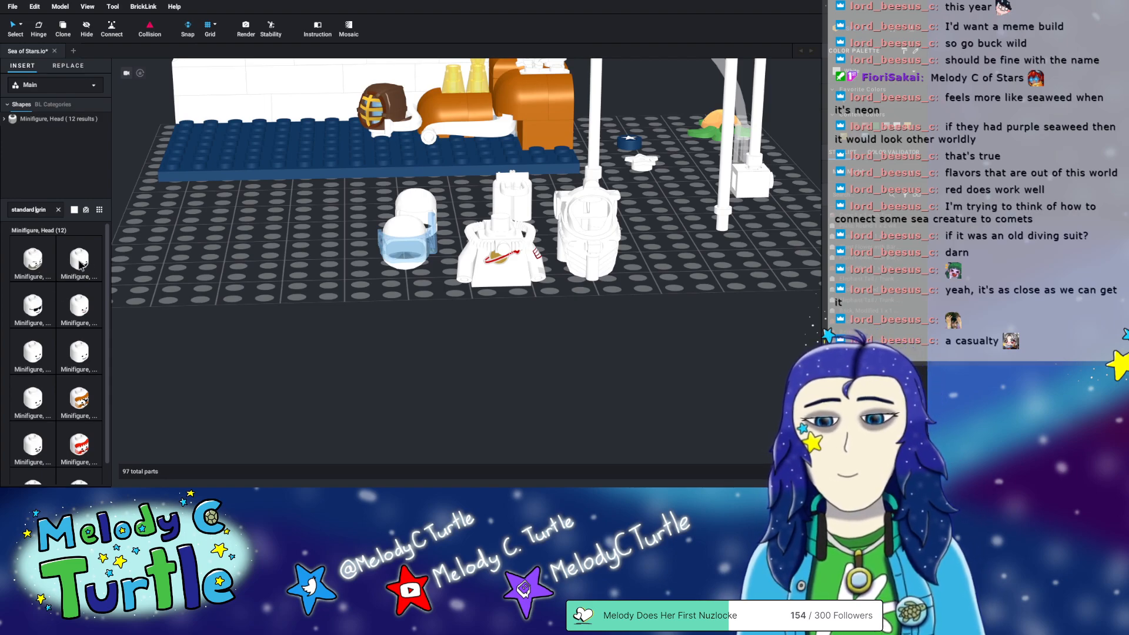
pyautogui.scroll(-1, 50, 317)
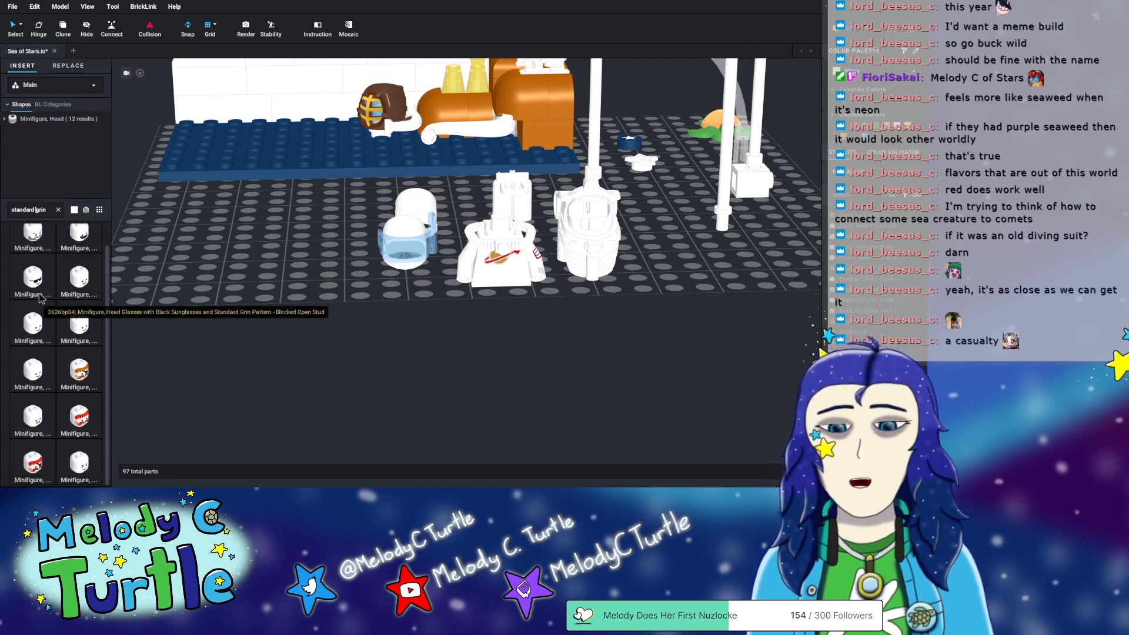
# - Place two plain Standard Grin heads beside the helmets on the baseplate and delete the Blocked Open Stud version, keeping the Hollow Stud one
pyautogui.moveTo(78, 326); pyautogui.dragTo(333, 249)
pyautogui.moveTo(32, 325); pyautogui.dragTo(281, 245)
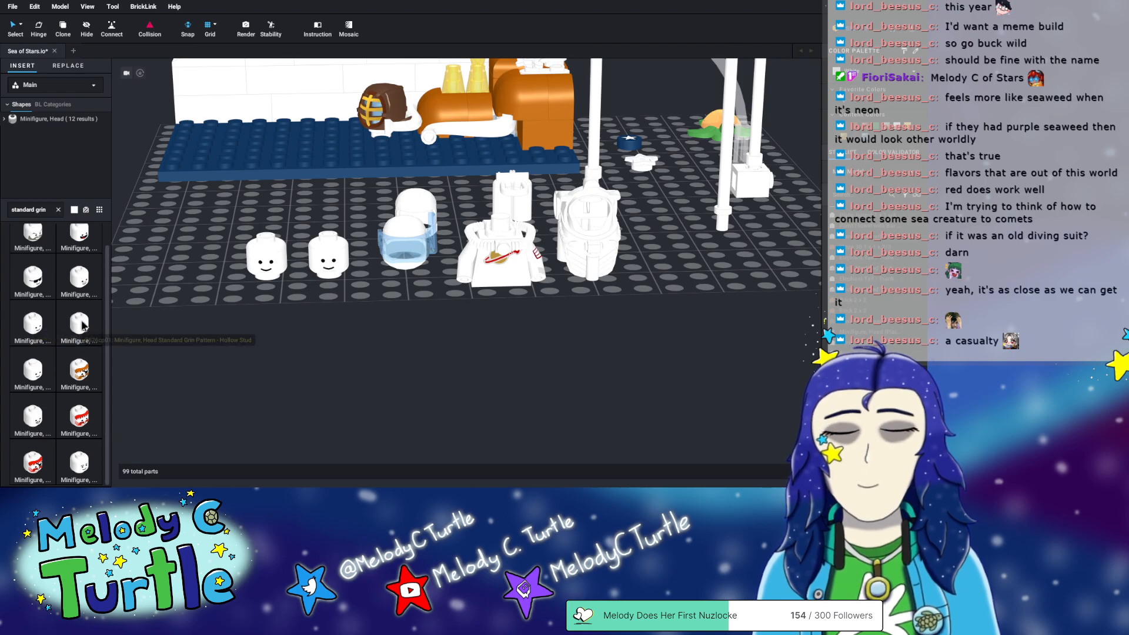
pyautogui.moveTo(198, 312); pyautogui.dragTo(222, 282, button='right')
pyautogui.click(241, 251)
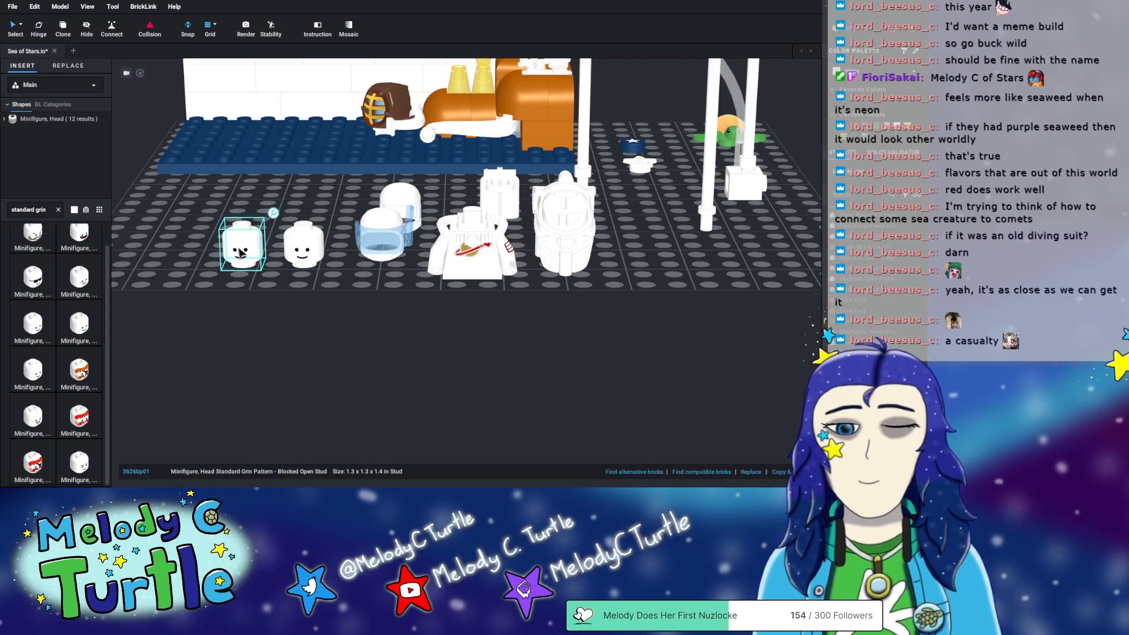
pyautogui.press('Delete')
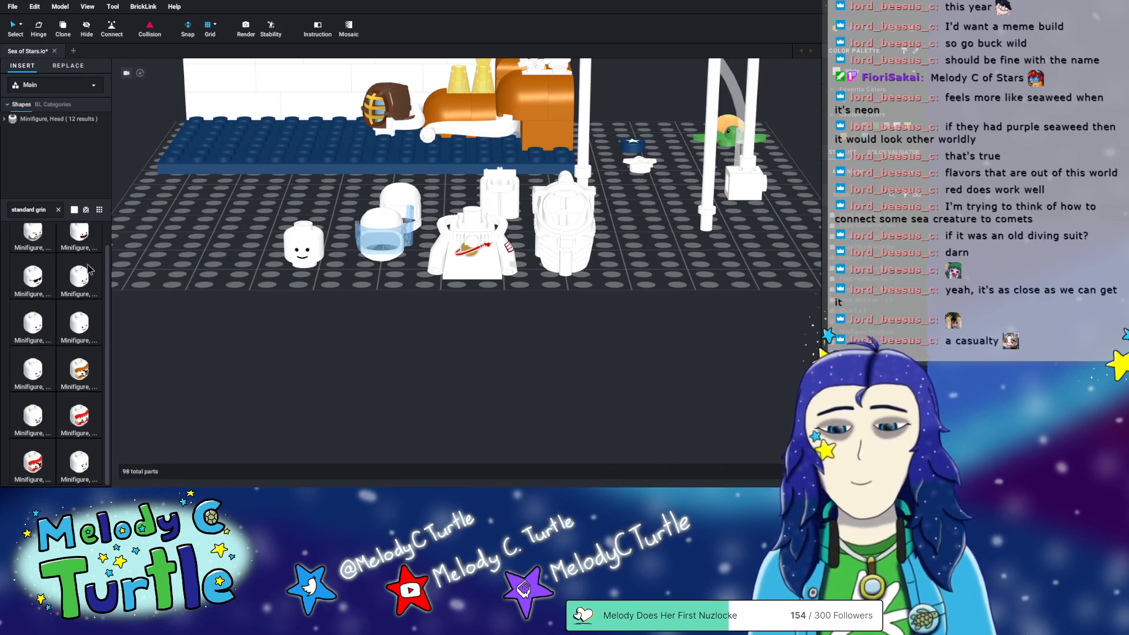
# - Clear the part search, set the Standard Grin head on the white space torso and colour it yellow
pyautogui.click(59, 210)
pyautogui.moveTo(303, 244); pyautogui.dragTo(472, 216)
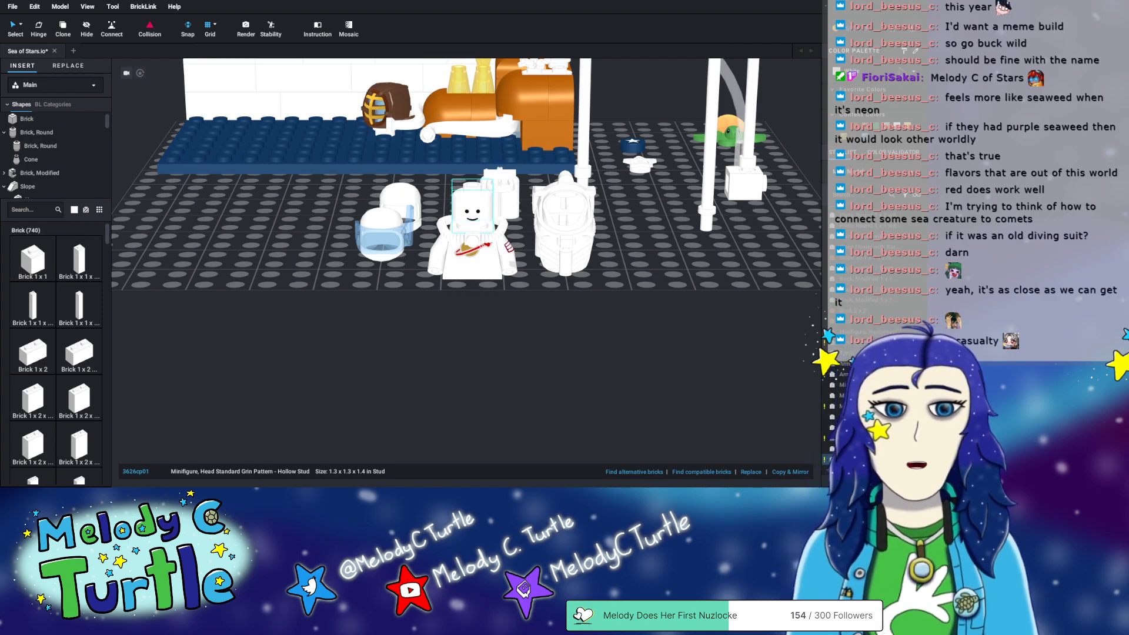
pyautogui.click(882, 71)
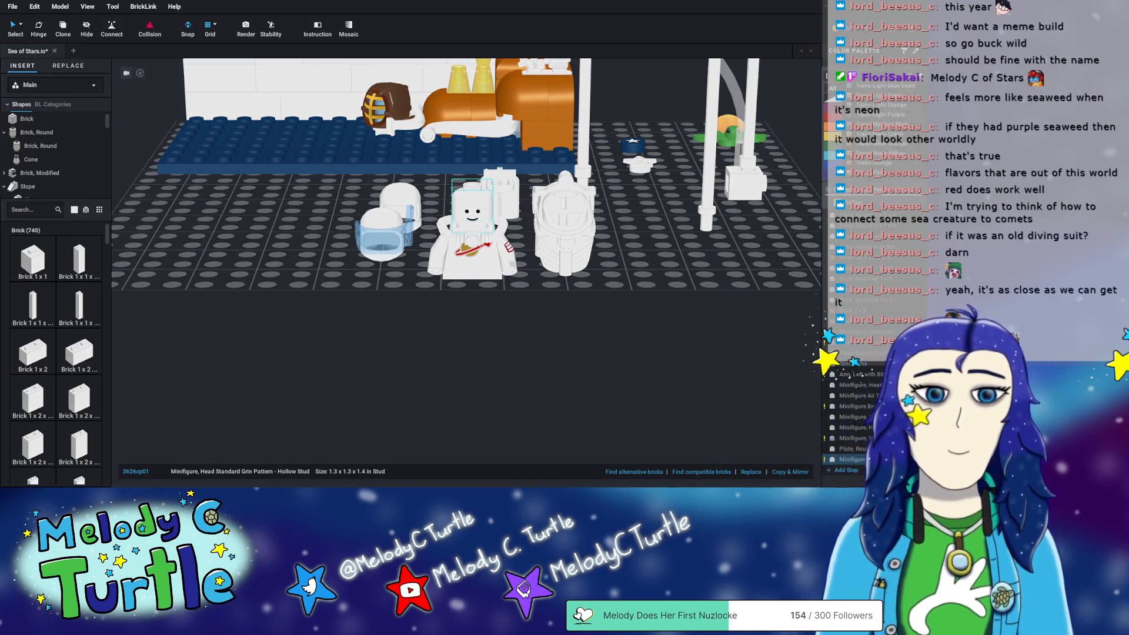
pyautogui.click(854, 203)
pyautogui.click(552, 324)
# - Put the white helmet with the transparent blue visor onto the yellow minifigure head
pyautogui.moveTo(552, 324)
pyautogui.mouseDown(button='right')
pyautogui.moveTo(531, 313)
pyautogui.moveTo(538, 326)
pyautogui.mouseUp(button='right')
pyautogui.click(382, 264)
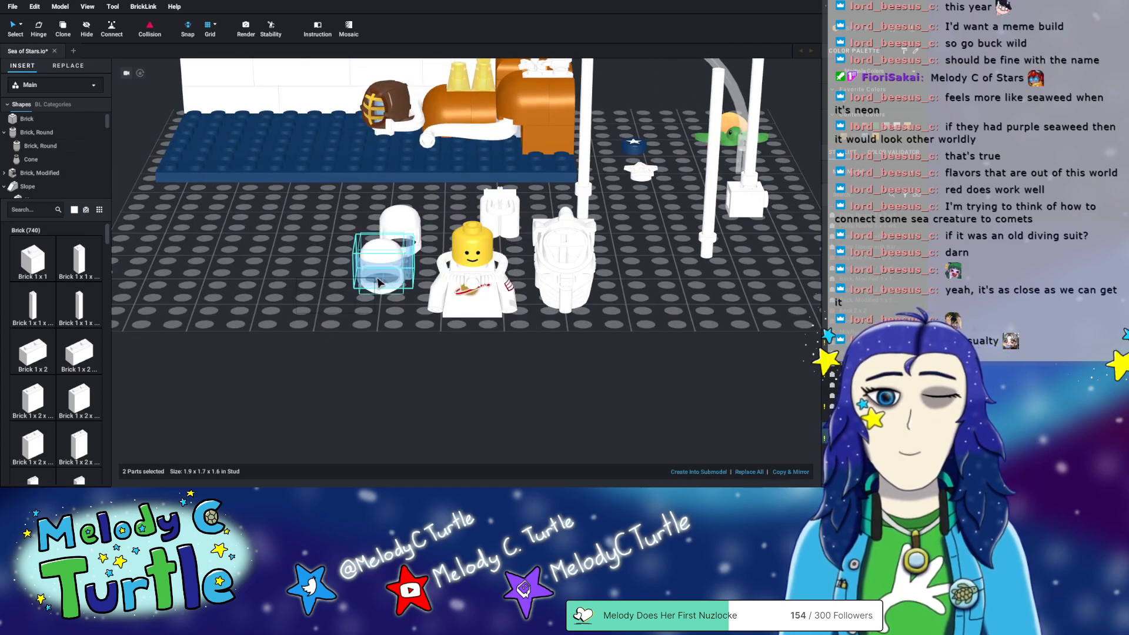
pyautogui.moveTo(382, 263); pyautogui.dragTo(468, 228)
pyautogui.click(490, 360)
pyautogui.moveTo(489, 361); pyautogui.dragTo(482, 359, button='right')
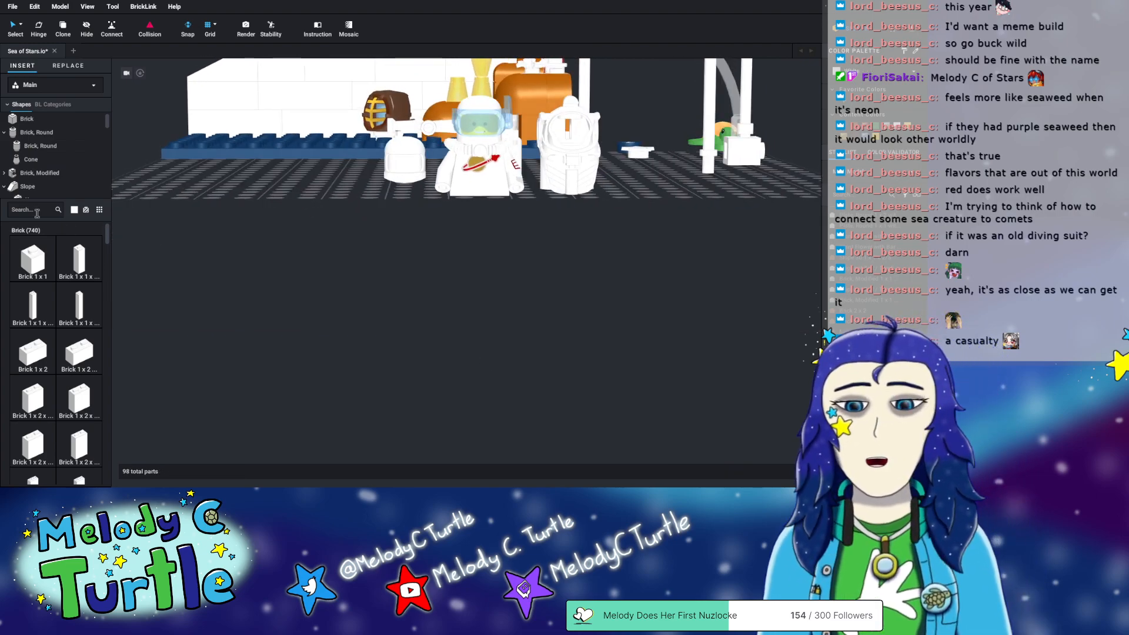
# - Search the parts library for "hand" and clear the search
pyautogui.write('hand')
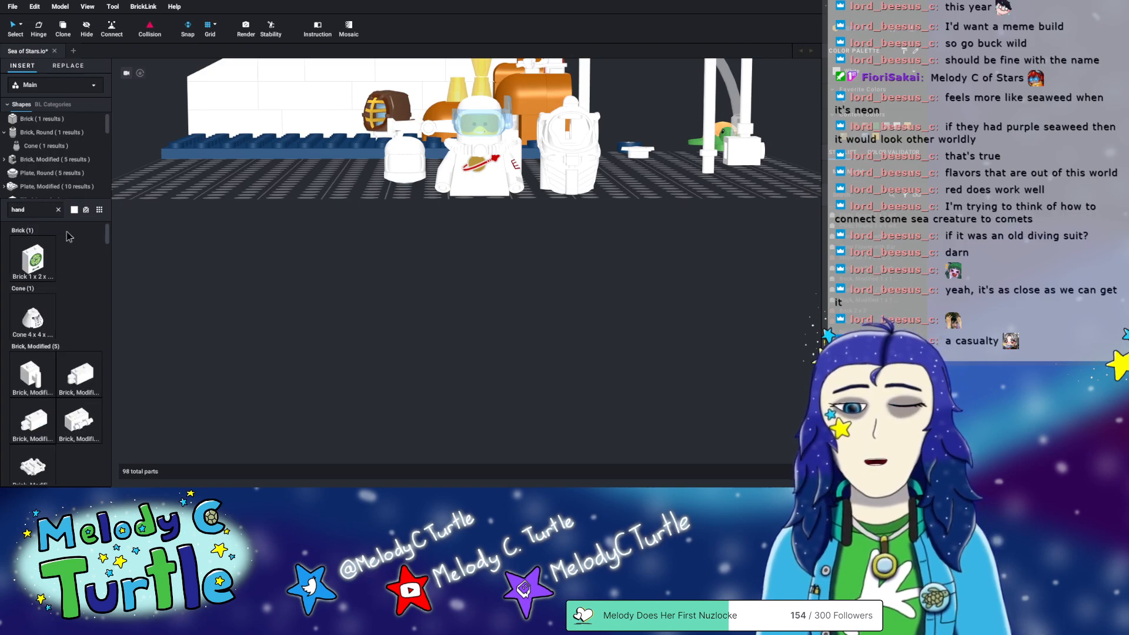
pyautogui.scroll(-10, 69, 236)
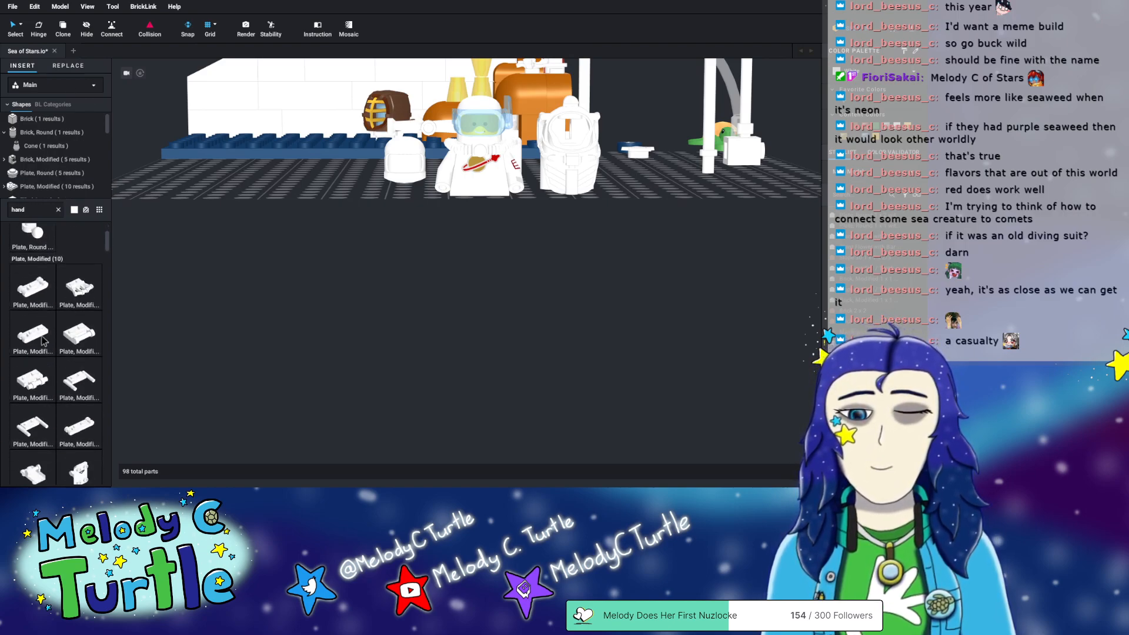
pyautogui.click(59, 209)
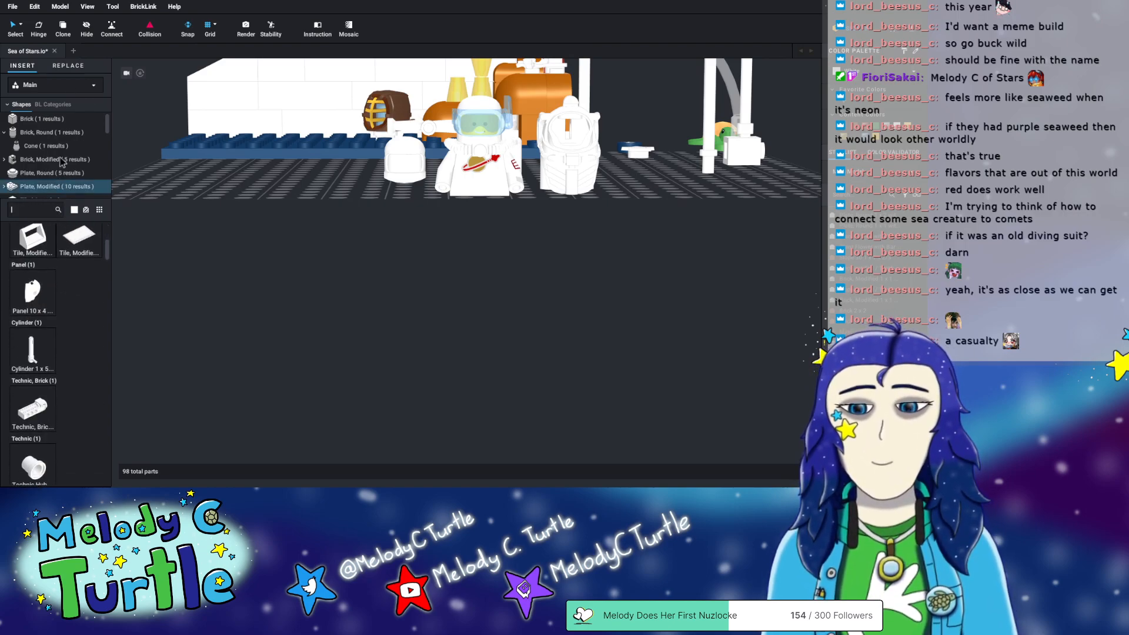
# - Find the plain Hand among the minifigure body parts and attach one to each arm of the astronaut
pyautogui.scroll(-5, 59, 150)
pyautogui.scroll(-10, 59, 150)
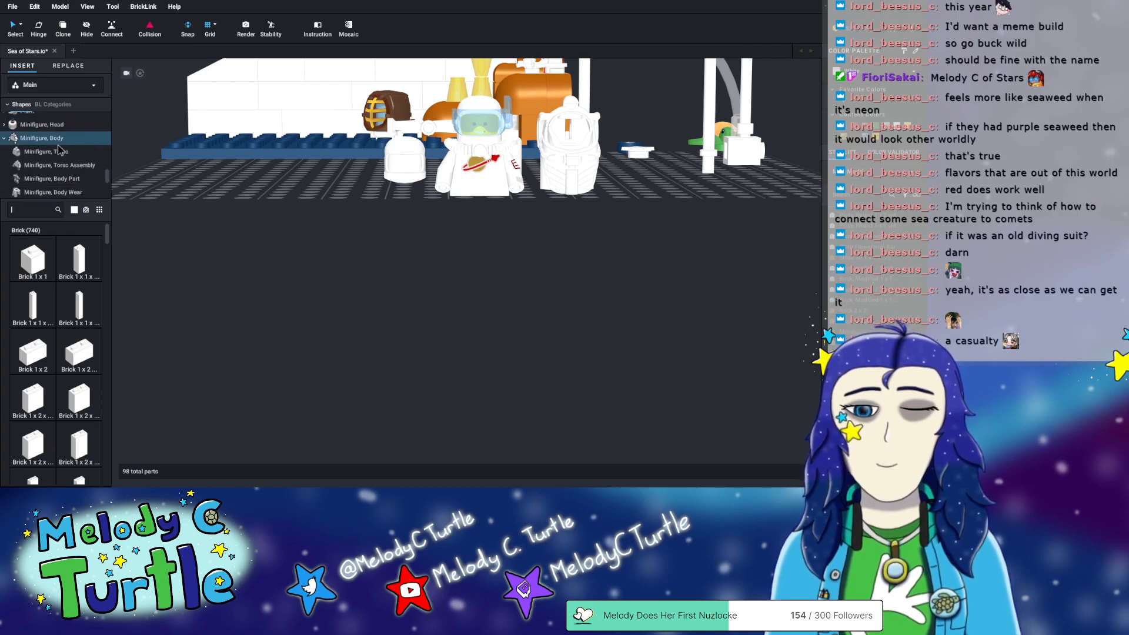
pyautogui.click(51, 147)
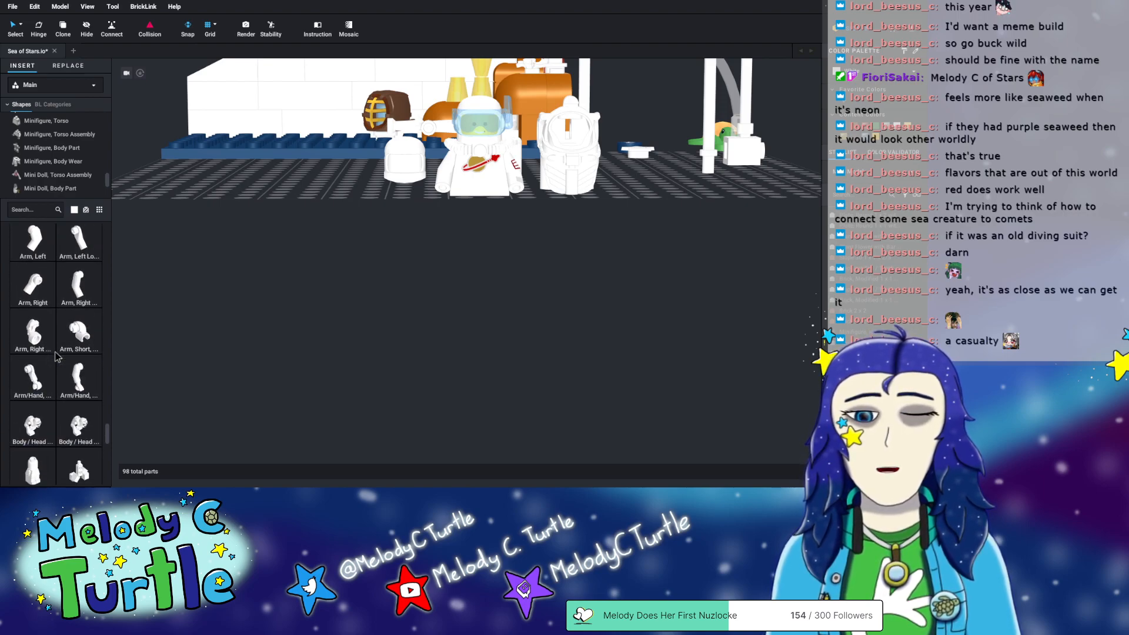
pyautogui.scroll(-1, 58, 356)
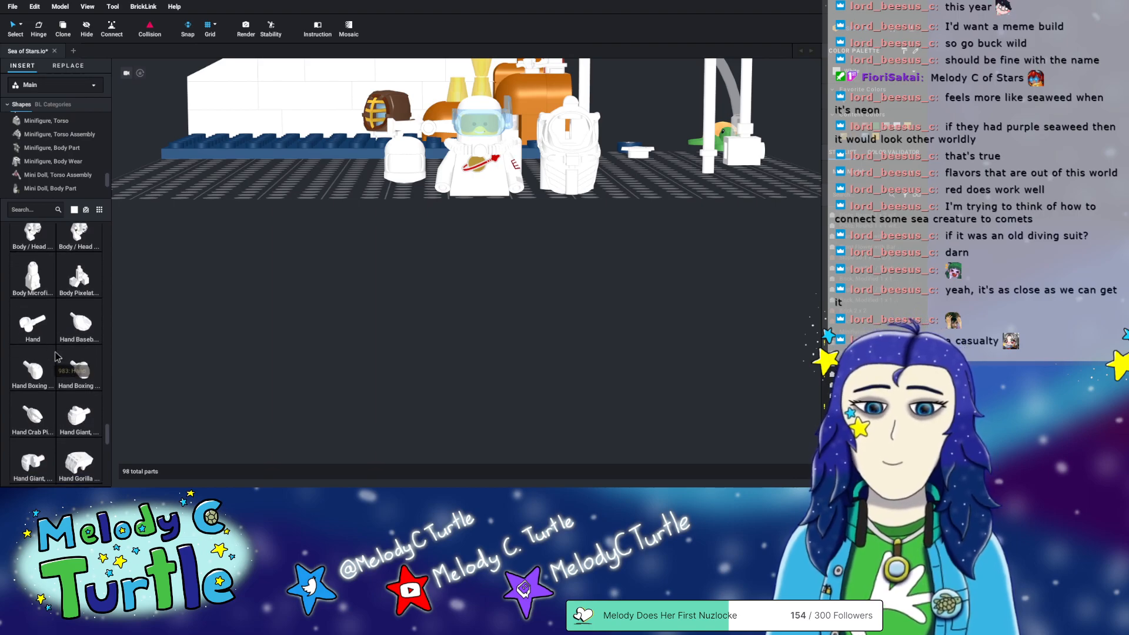
pyautogui.scroll(-4, 65, 338)
pyautogui.scroll(-5, 69, 325)
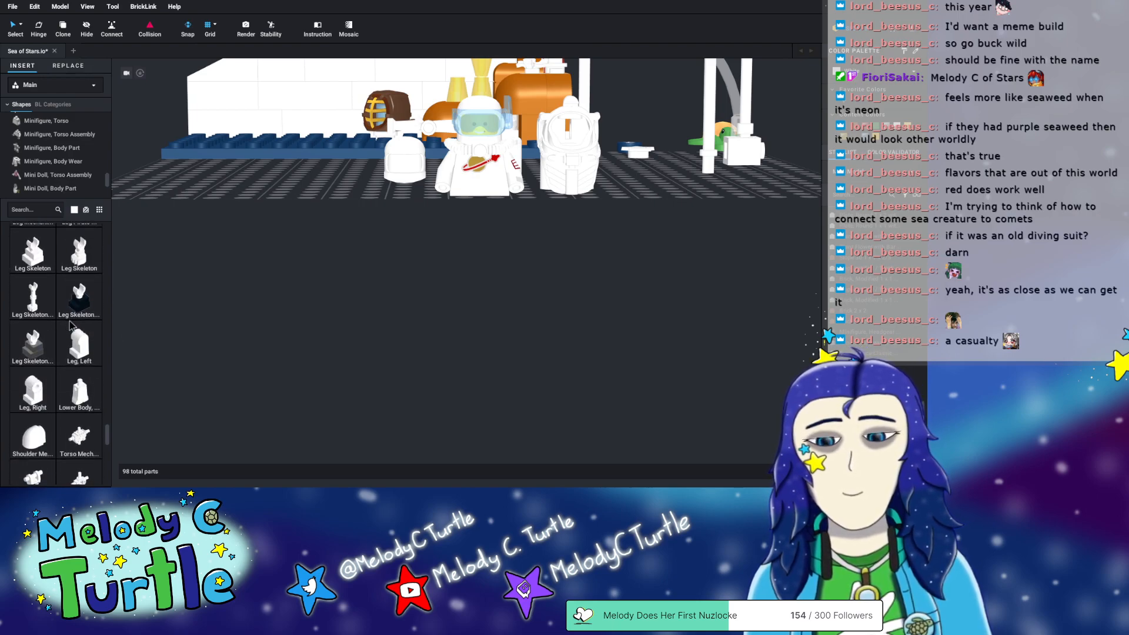
pyautogui.scroll(7, 69, 319)
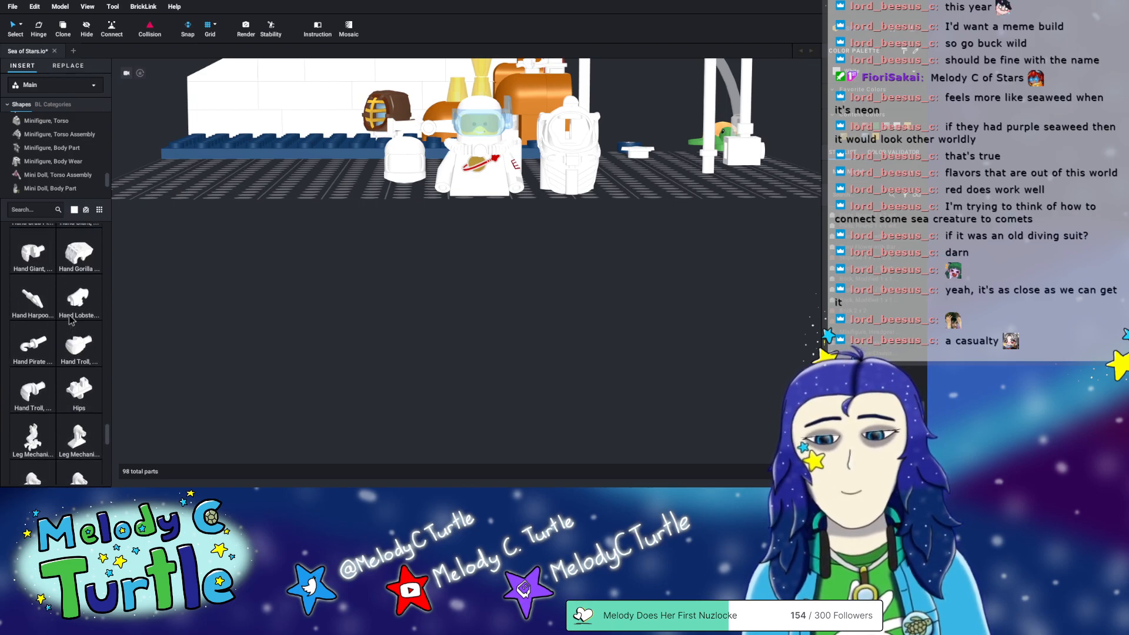
pyautogui.scroll(3, 70, 319)
pyautogui.moveTo(33, 365); pyautogui.dragTo(438, 197)
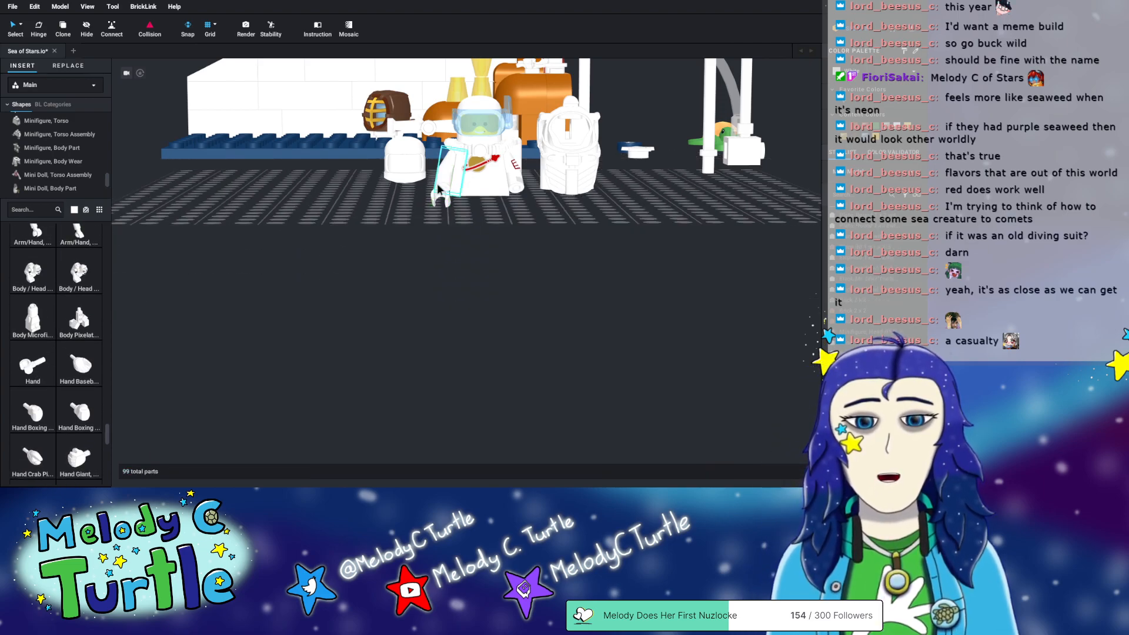
pyautogui.moveTo(27, 349); pyautogui.dragTo(519, 201)
# - Show the Minifigure, Legs category in the parts library
pyautogui.moveTo(489, 244); pyautogui.dragTo(483, 225, button='right')
pyautogui.moveTo(422, 132); pyautogui.dragTo(438, 232, button='middle')
pyautogui.scroll(4, 438, 235)
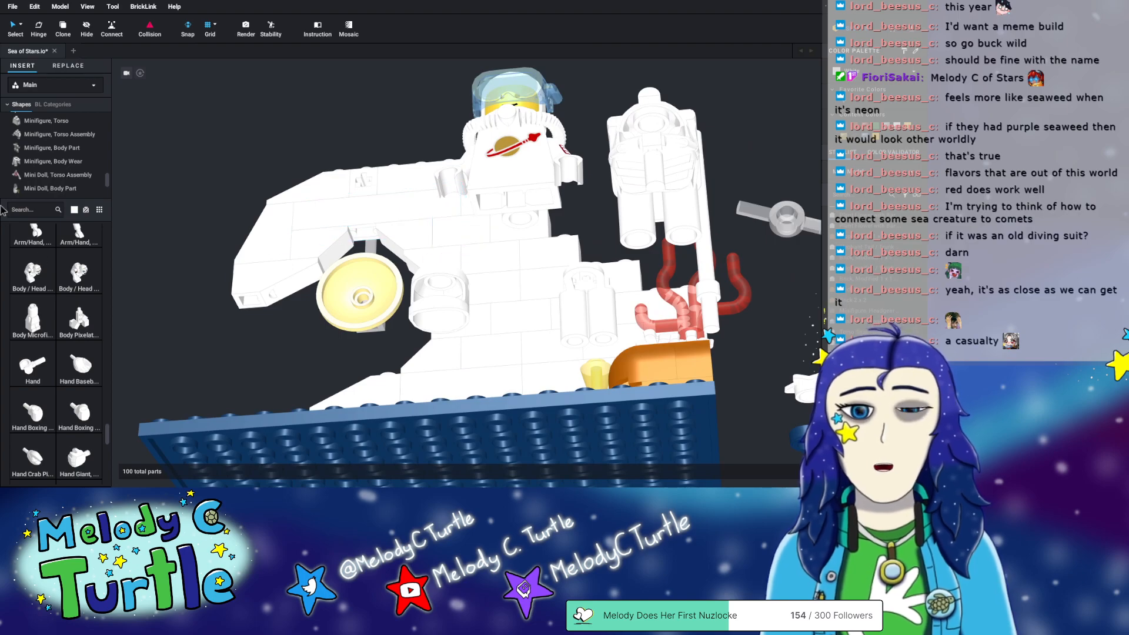
pyautogui.click(59, 148)
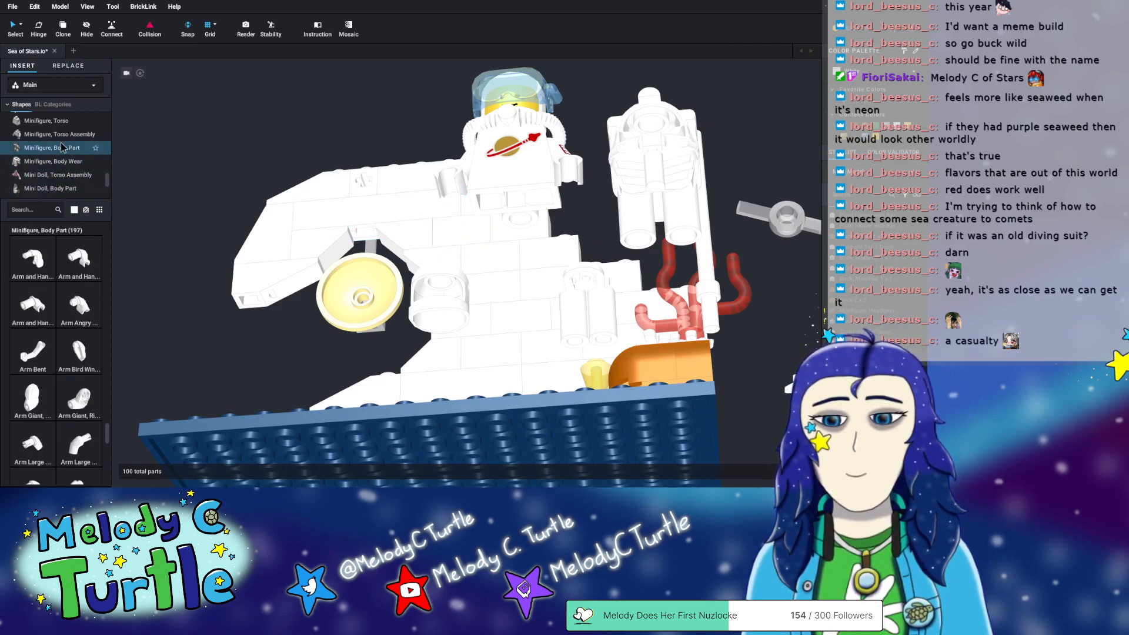
pyautogui.scroll(1, 9, 126)
pyautogui.click(4, 131)
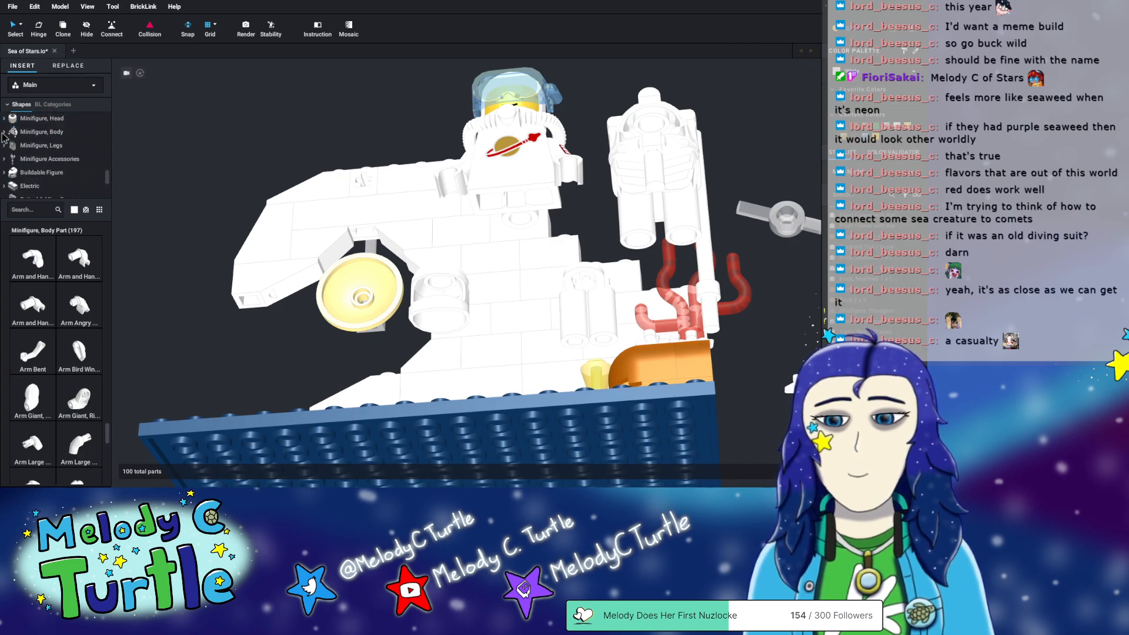
pyautogui.click(42, 145)
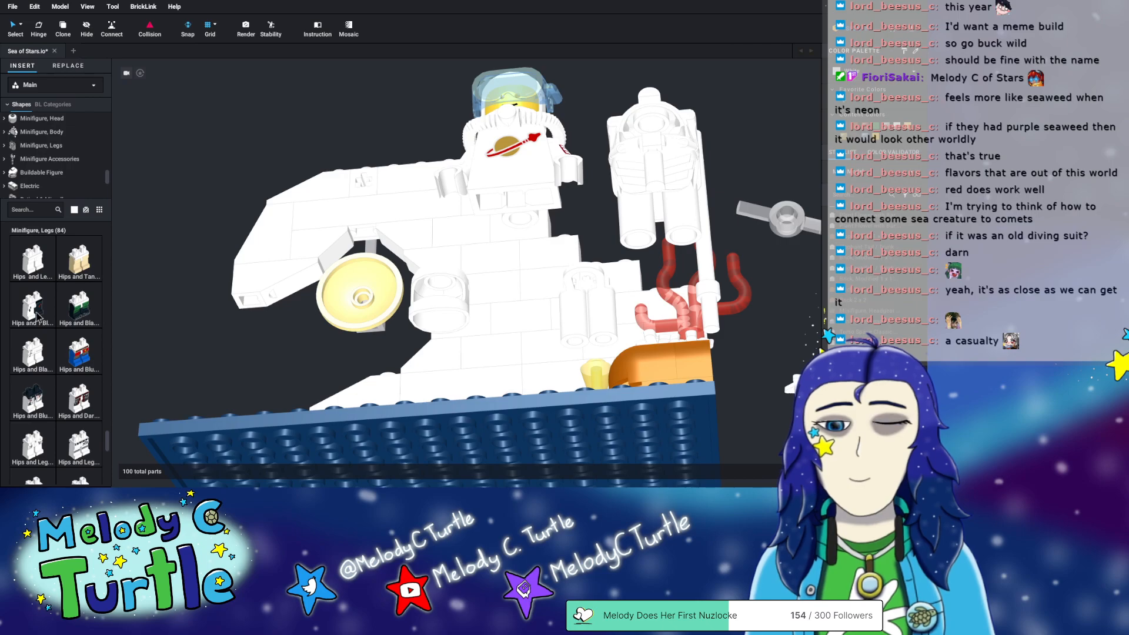
# - Try the black-and-white hips and legs with diamond pattern on the baseplate, and delete them
pyautogui.moveTo(254, 265); pyautogui.dragTo(260, 294, button='right')
pyautogui.moveTo(35, 310); pyautogui.dragTo(371, 403)
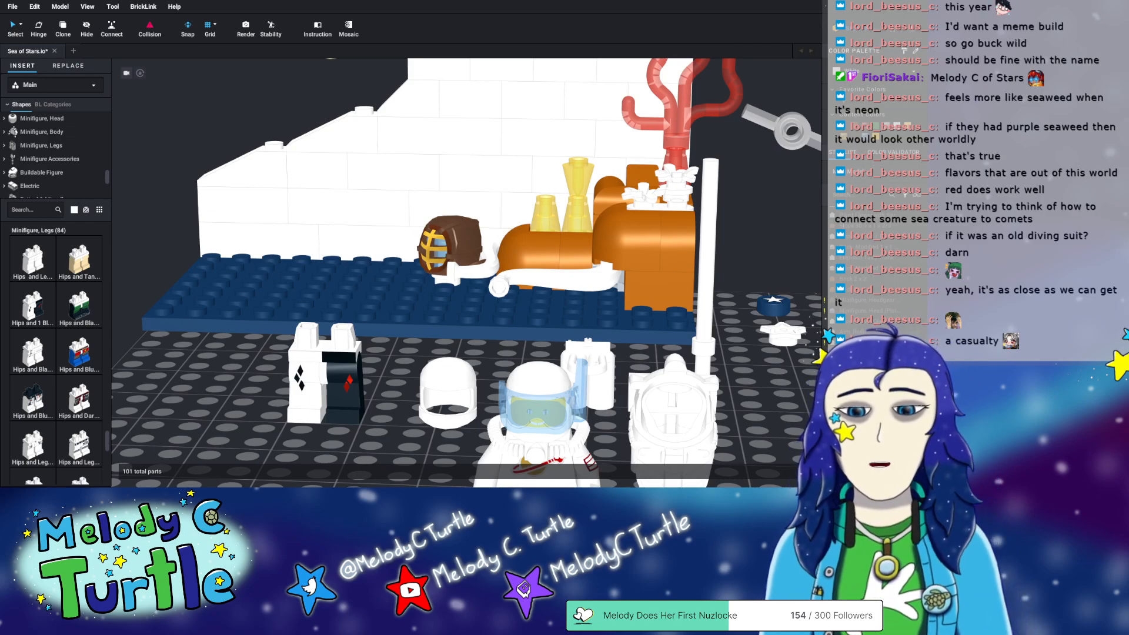
pyautogui.click(327, 377)
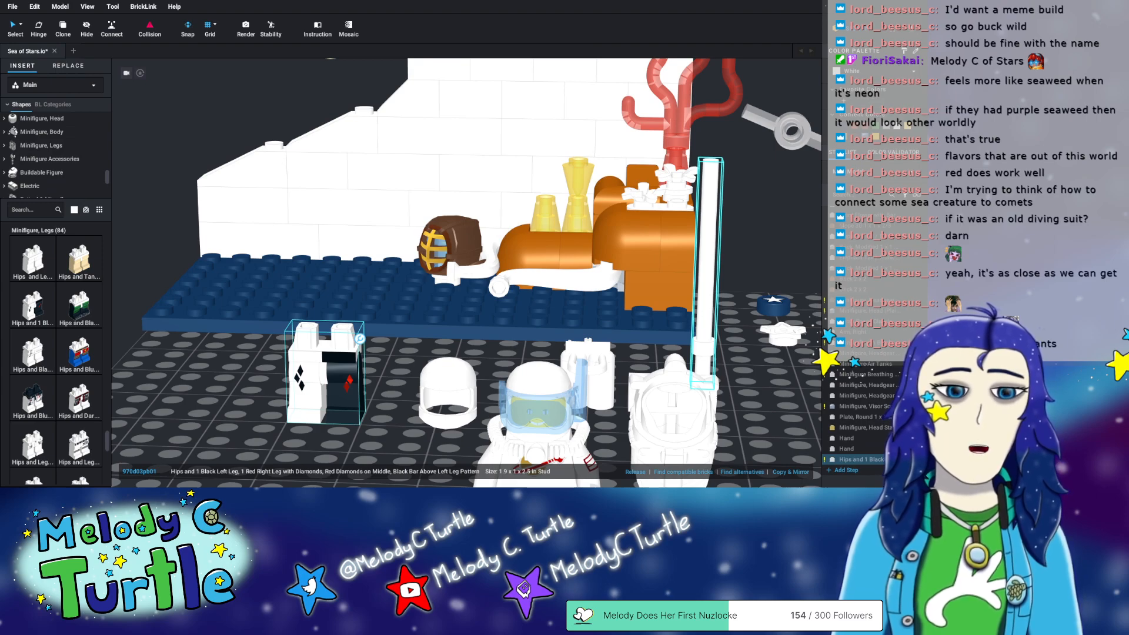
pyautogui.click(281, 419)
pyautogui.click(302, 405)
pyautogui.press('Delete')
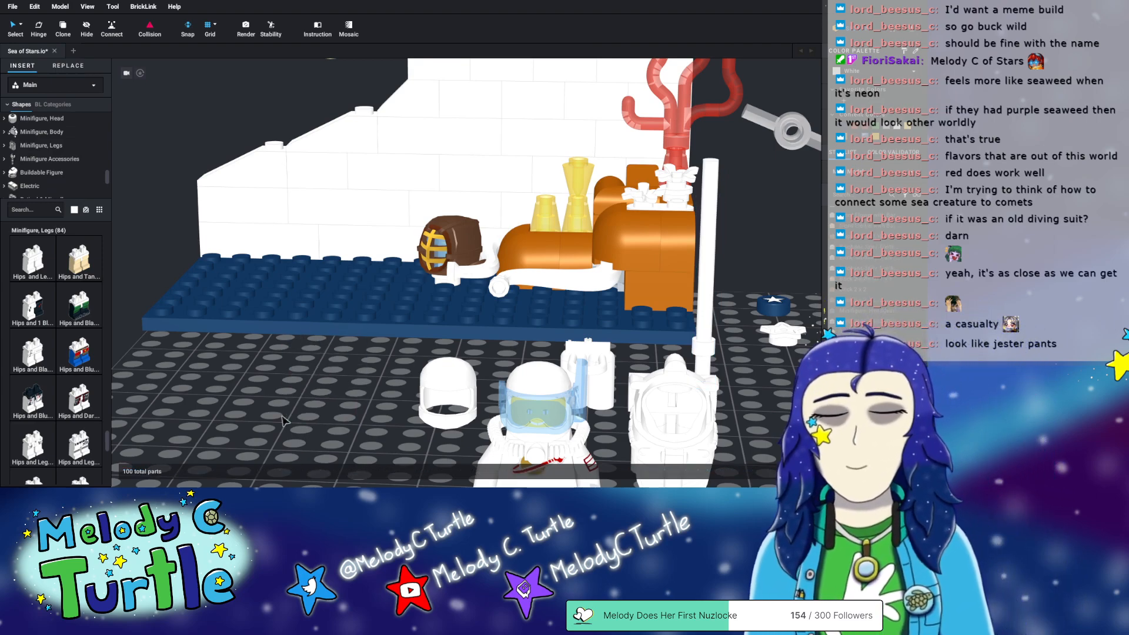
# - Attach plain white hips and legs beneath the astronaut's torso
pyautogui.moveTo(302, 404); pyautogui.dragTo(289, 397, button='right')
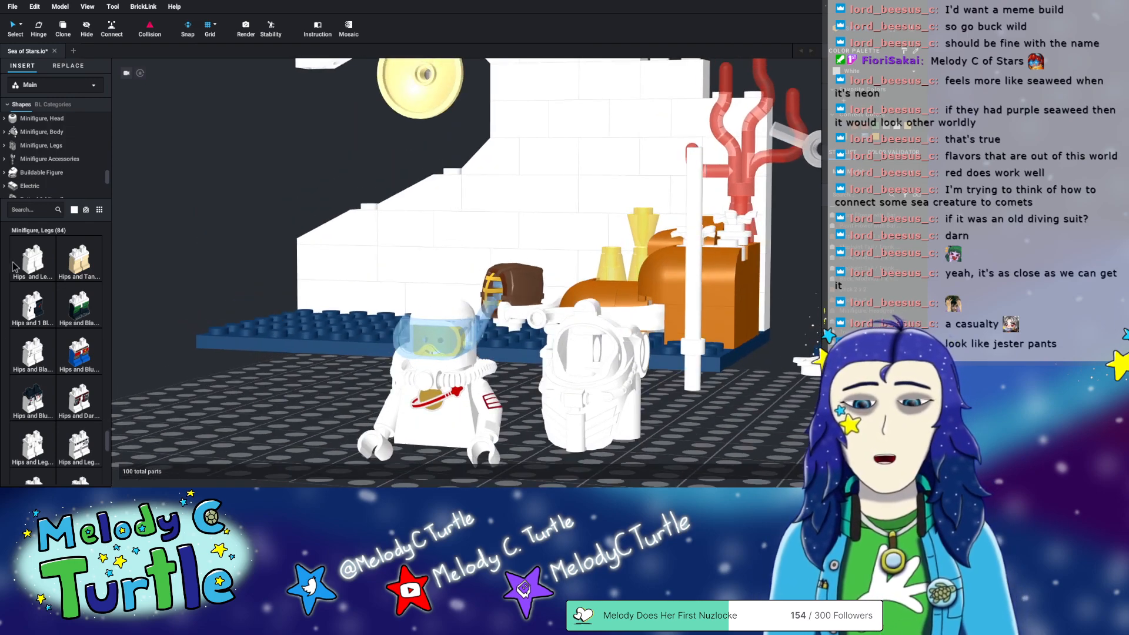
pyautogui.click(32, 259)
pyautogui.click(431, 453)
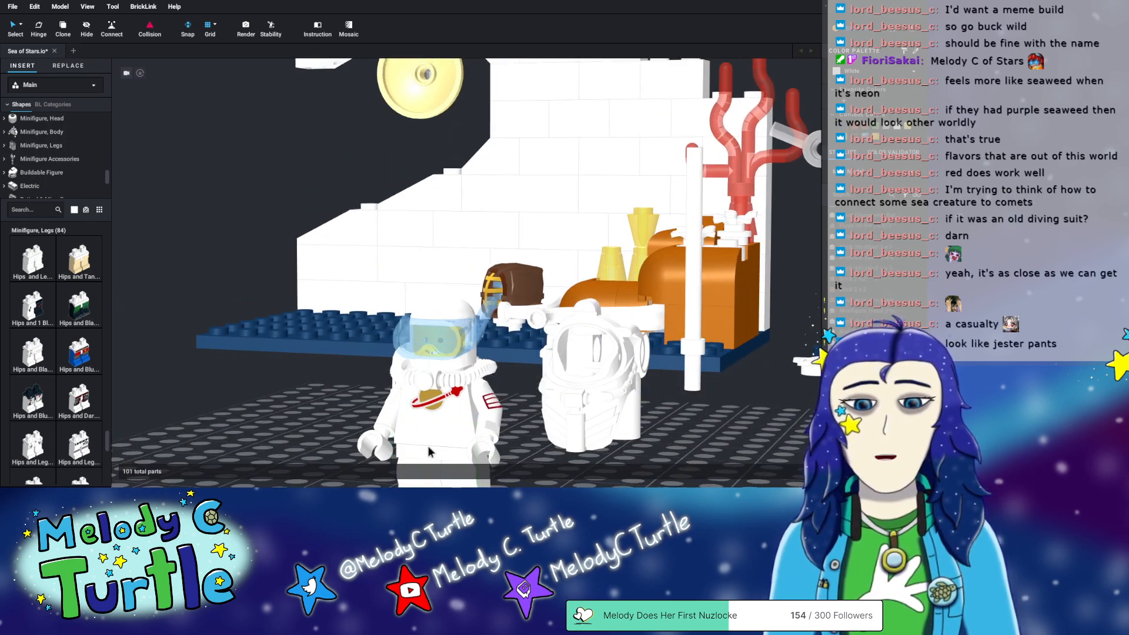
pyautogui.scroll(-5, 249, 412)
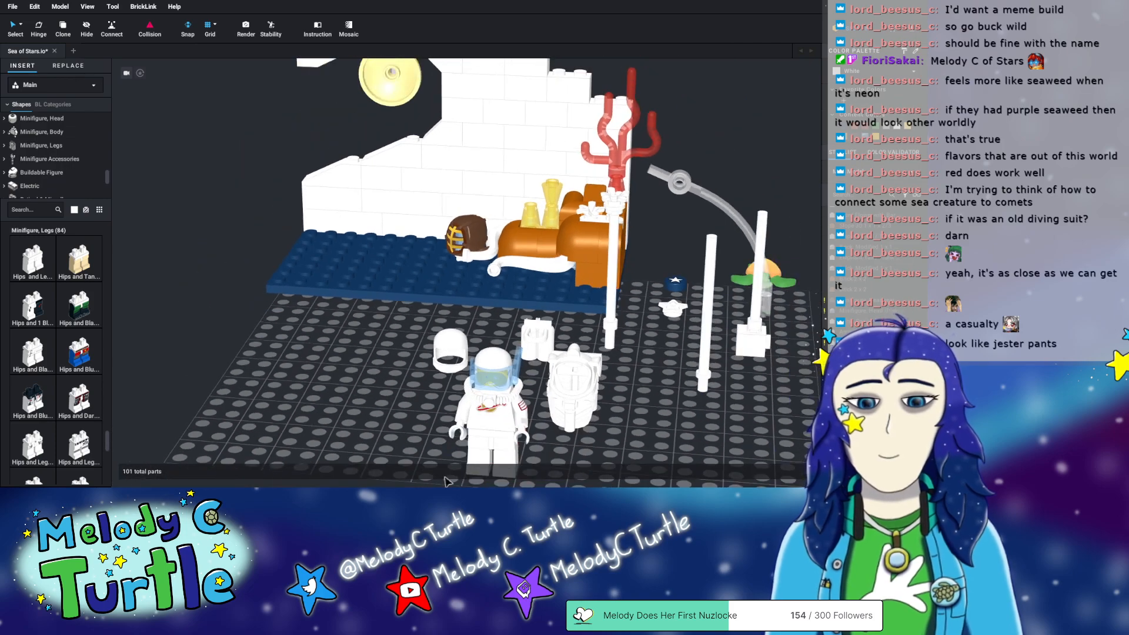
# - Move the whole astronaut minifigure to the front edge of the blue plate and delete the three spare headgear and tank parts
pyautogui.moveTo(433, 424); pyautogui.dragTo(505, 307)
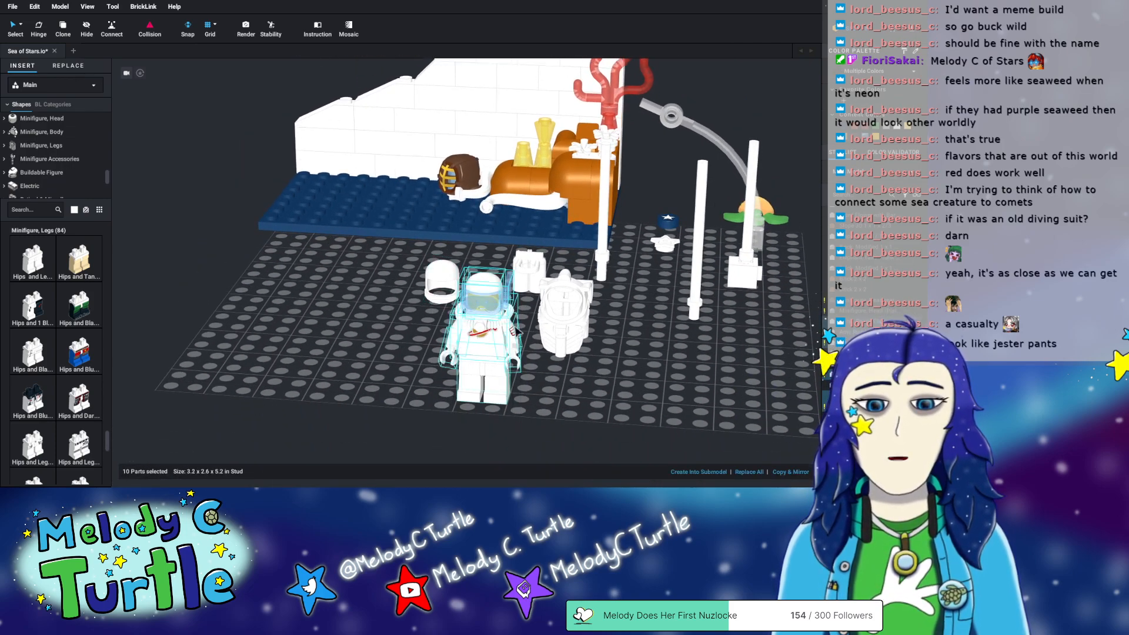
pyautogui.moveTo(501, 382); pyautogui.dragTo(353, 340)
pyautogui.moveTo(353, 341); pyautogui.dragTo(453, 404, button='right')
pyautogui.moveTo(254, 237); pyautogui.dragTo(465, 213)
pyautogui.moveTo(263, 240); pyautogui.dragTo(323, 262, button='right')
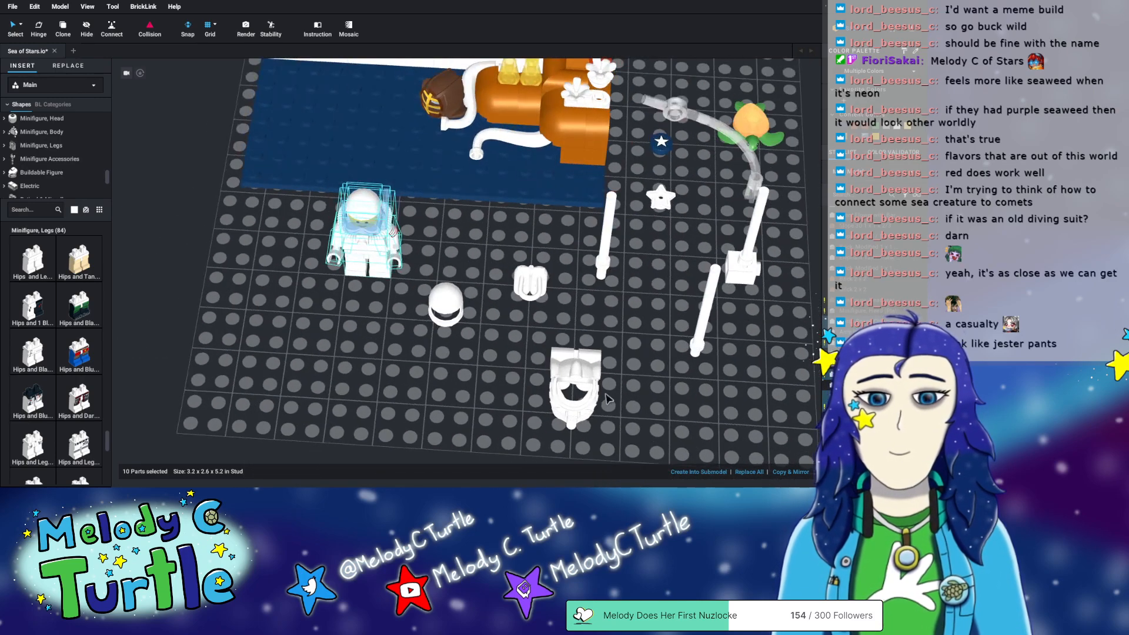
pyautogui.moveTo(450, 418); pyautogui.dragTo(573, 302)
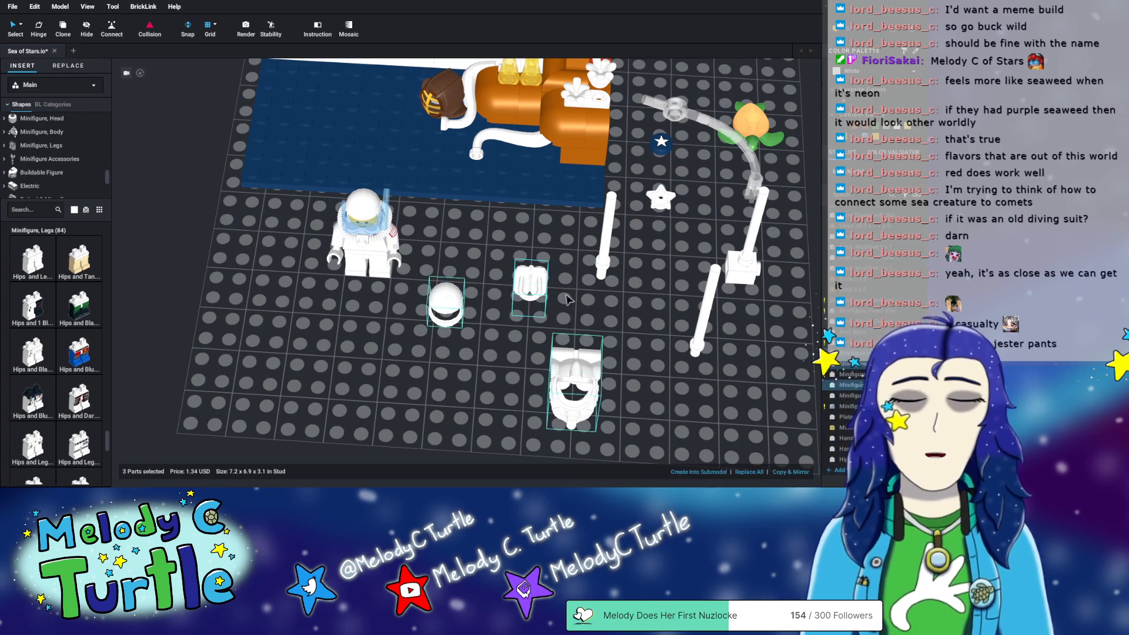
pyautogui.press('Delete')
# - Search the parts library for "flipper" and attach a minifigure flipper to each of the astronaut's feet
pyautogui.click(40, 210)
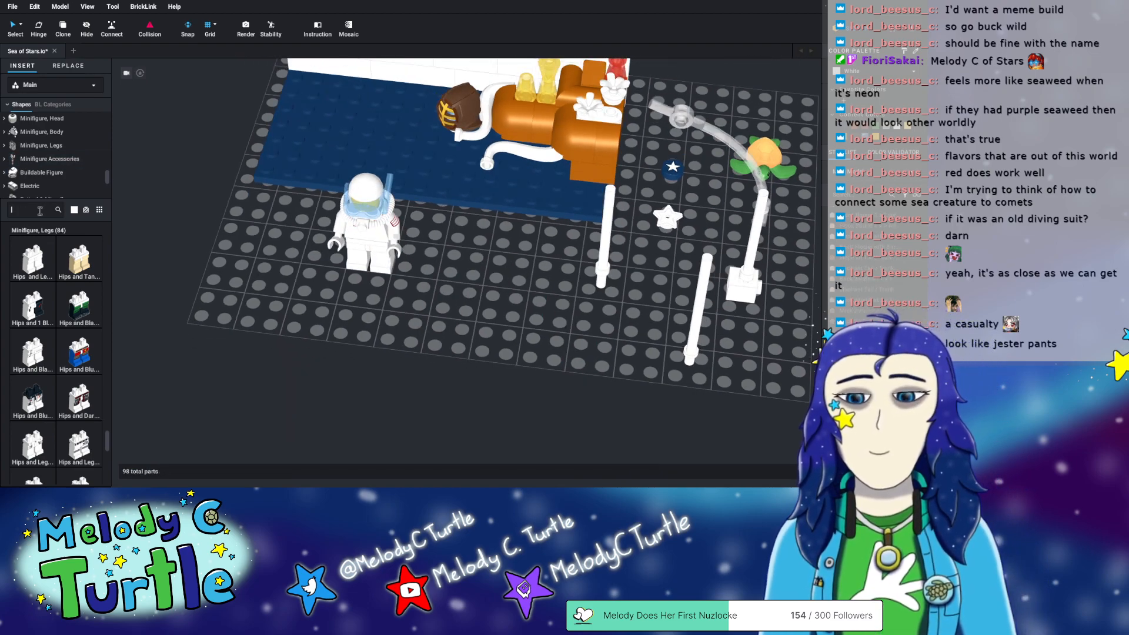
pyautogui.write('flipper')
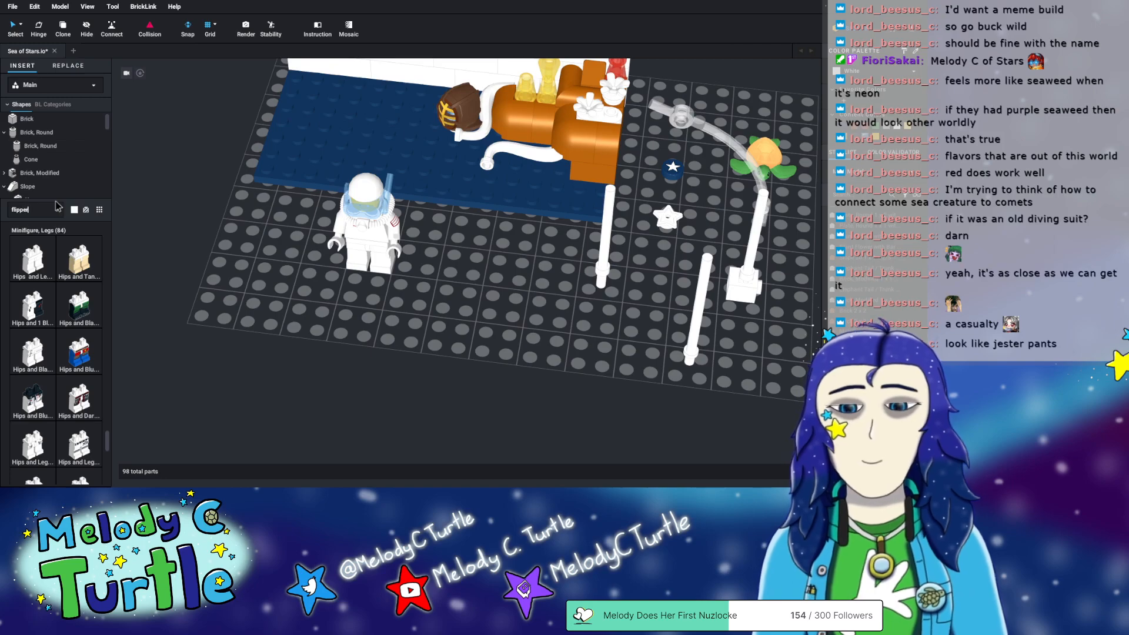
pyautogui.scroll(-1, 41, 288)
pyautogui.moveTo(41, 410); pyautogui.dragTo(376, 279)
pyautogui.click(178, 301)
pyautogui.moveTo(37, 405); pyautogui.dragTo(362, 277)
pyautogui.click(455, 323)
# - Reposition the complete astronaut with its flippers in front of the middle of the blue plate
pyautogui.moveTo(421, 334); pyautogui.dragTo(319, 208)
pyautogui.moveTo(391, 256); pyautogui.dragTo(393, 287)
pyautogui.moveTo(393, 287); pyautogui.dragTo(342, 292, button='right')
pyautogui.moveTo(343, 292); pyautogui.dragTo(480, 254)
pyautogui.click(378, 323)
pyautogui.moveTo(378, 322); pyautogui.dragTo(561, 276, button='right')
pyautogui.moveTo(638, 323); pyautogui.dragTo(688, 310, button='right')
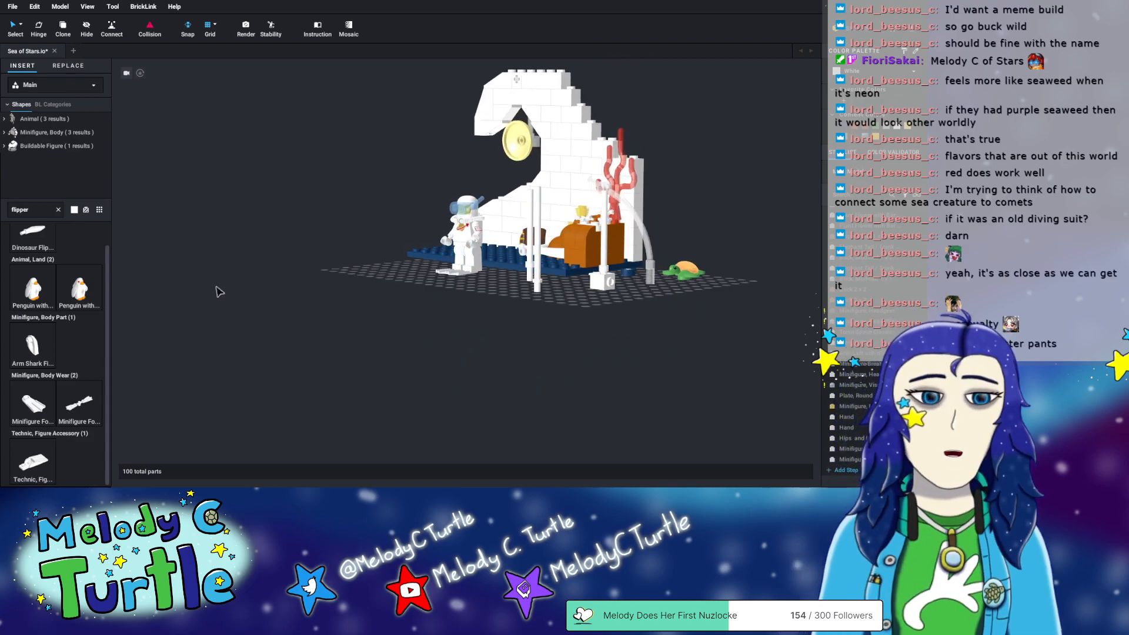
# - Search the parts library for "axle" and place a Brick, Round 2 x 2 with Spikes and Axle Hole beside the astronaut
pyautogui.moveTo(10, 207); pyautogui.dragTo(41, 208)
pyautogui.write('axle')
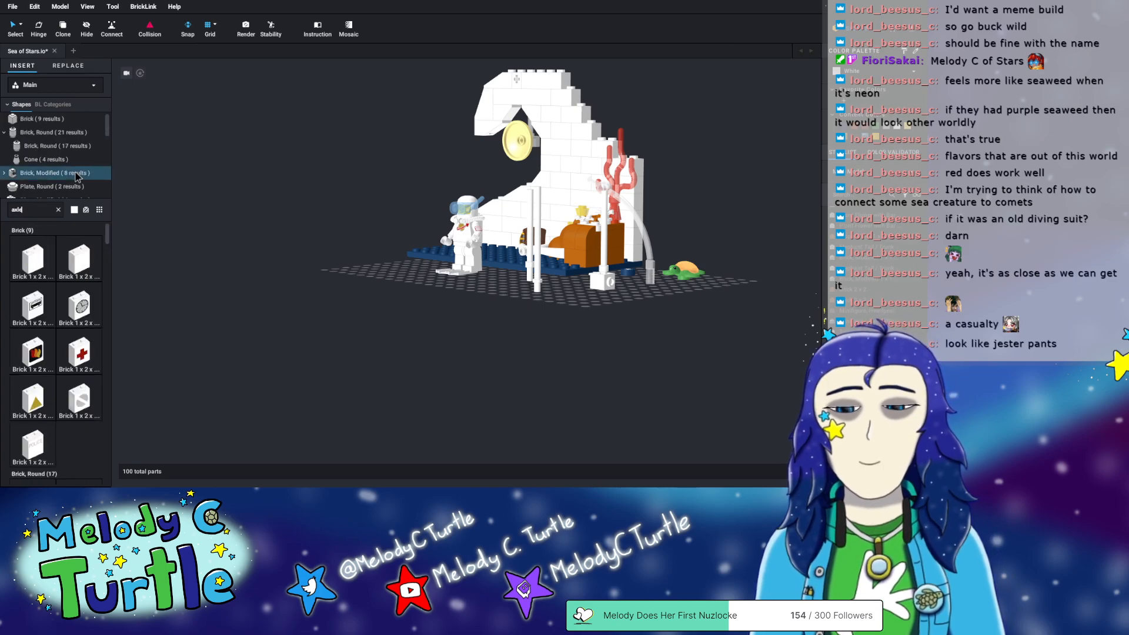
pyautogui.scroll(-5, 52, 314)
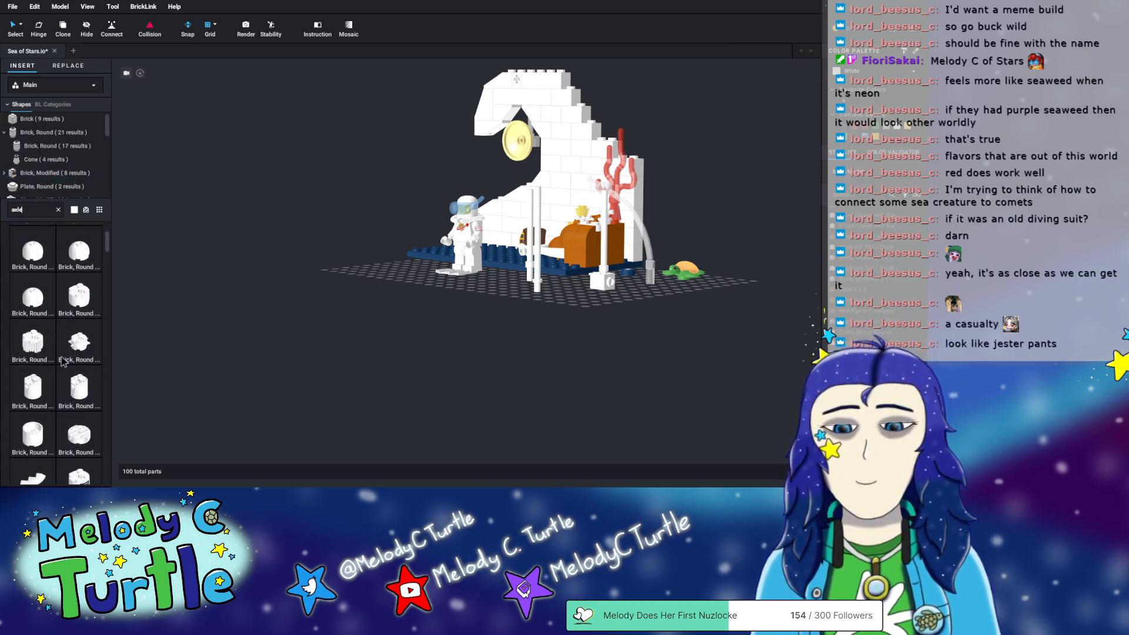
pyautogui.scroll(-3, 57, 353)
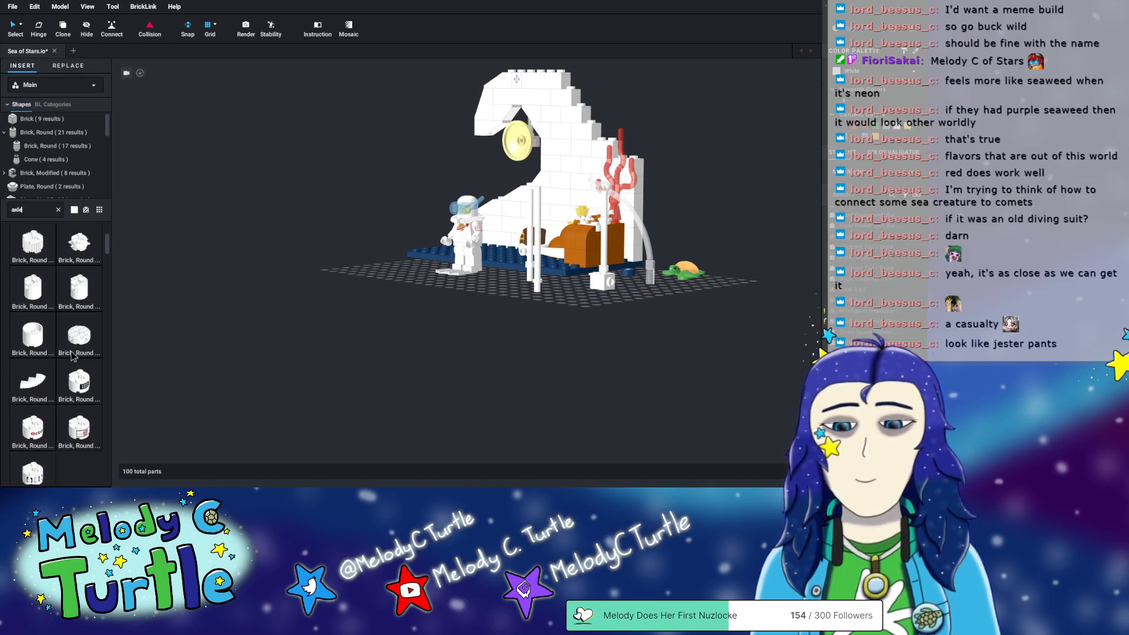
pyautogui.scroll(-3, 72, 356)
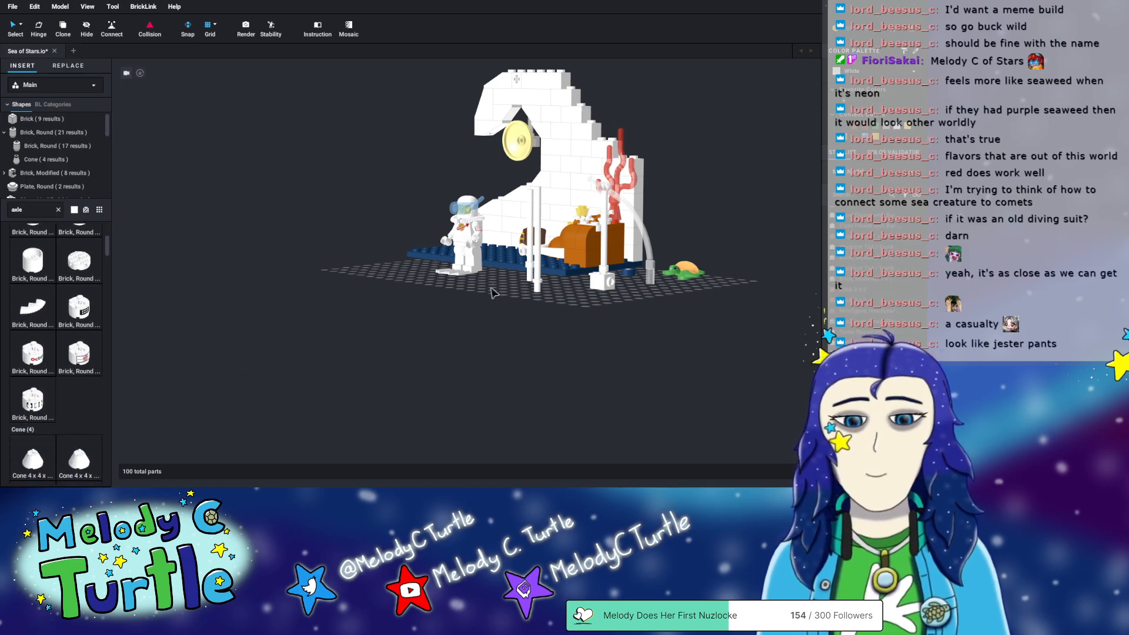
pyautogui.scroll(2, 493, 296)
pyautogui.moveTo(495, 294); pyautogui.dragTo(490, 300, button='right')
pyautogui.moveTo(384, 236); pyautogui.dragTo(395, 247, button='middle')
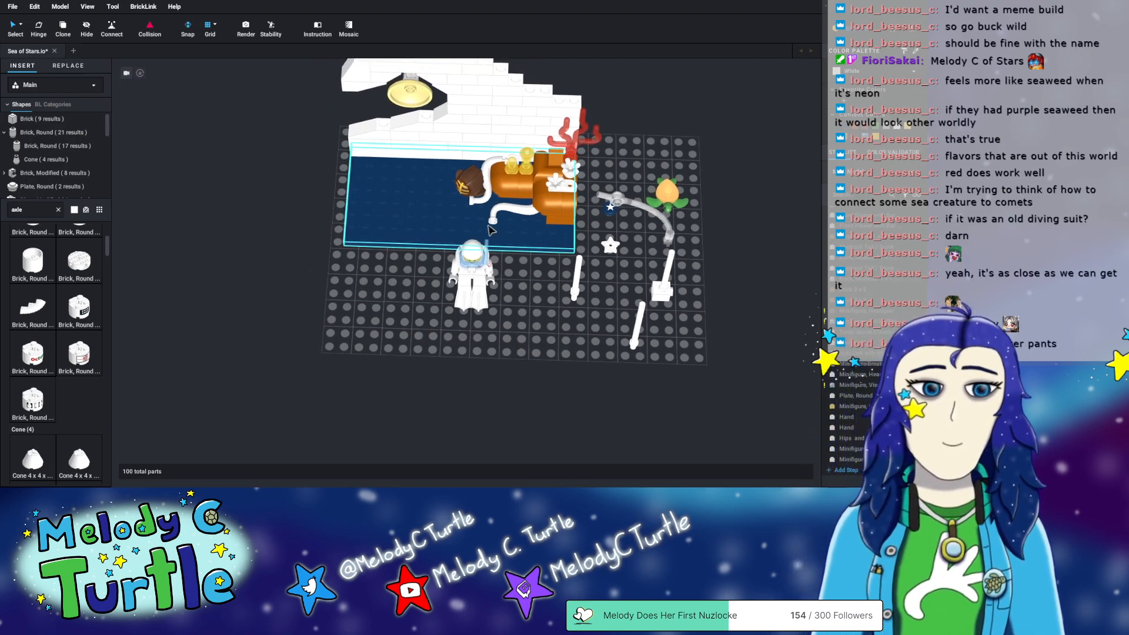
pyautogui.scroll(3, 45, 358)
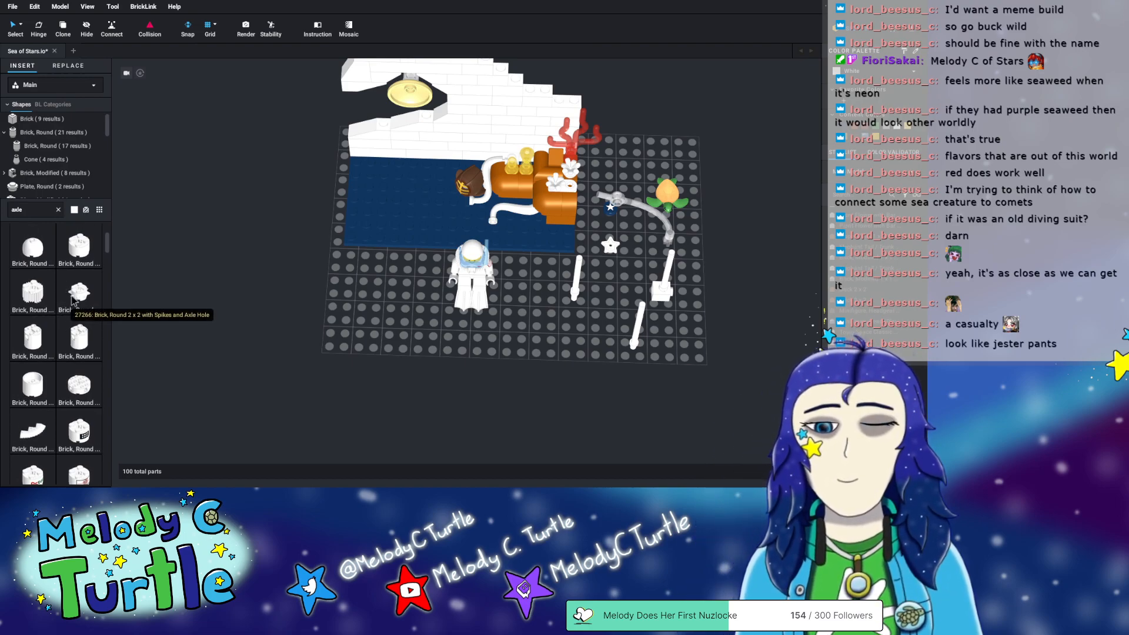
pyautogui.moveTo(72, 301); pyautogui.dragTo(381, 297)
# - Add a Brick, Round 2 x 2 with Axle Hole and set it on the blue plate near the white wall
pyautogui.moveTo(381, 297)
pyautogui.mouseDown(button='right')
pyautogui.moveTo(359, 292)
pyautogui.moveTo(380, 279)
pyautogui.moveTo(386, 287)
pyautogui.moveTo(379, 279)
pyautogui.mouseUp(button='right')
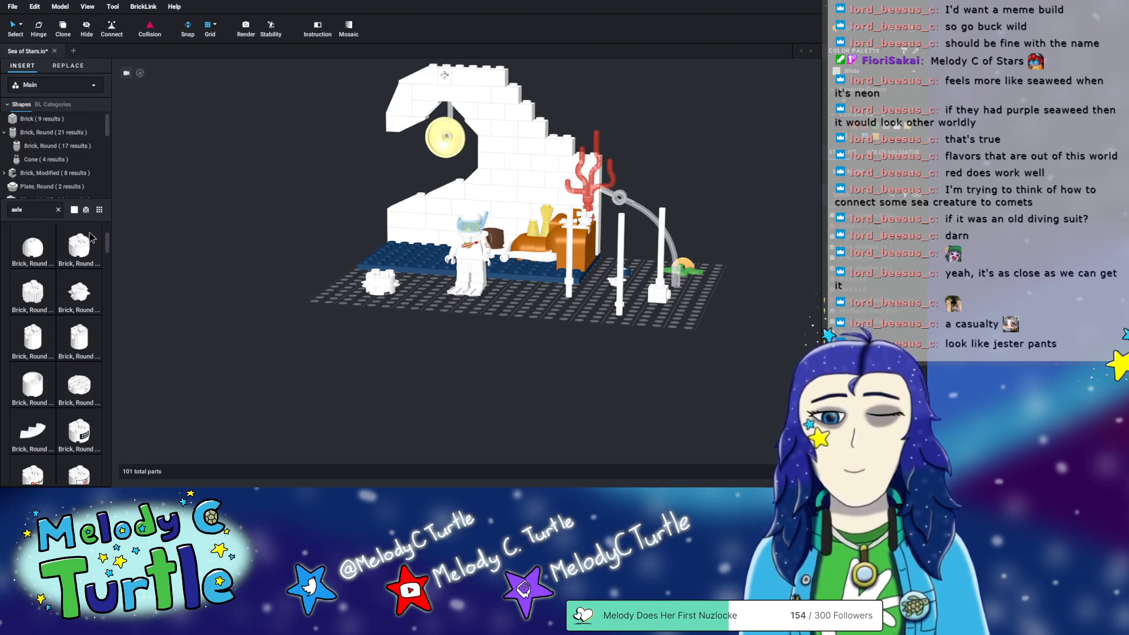
pyautogui.moveTo(81, 244); pyautogui.dragTo(420, 311)
pyautogui.moveTo(419, 312); pyautogui.dragTo(352, 312, button='right')
pyautogui.moveTo(509, 243); pyautogui.dragTo(497, 188)
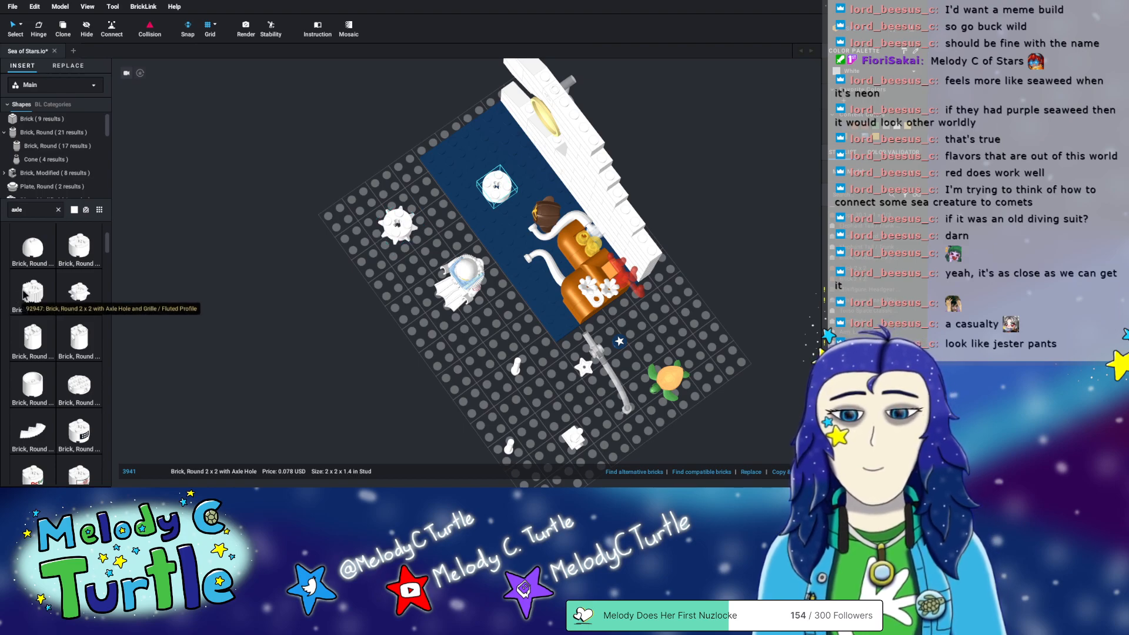
pyautogui.moveTo(317, 333); pyautogui.dragTo(322, 327, button='right')
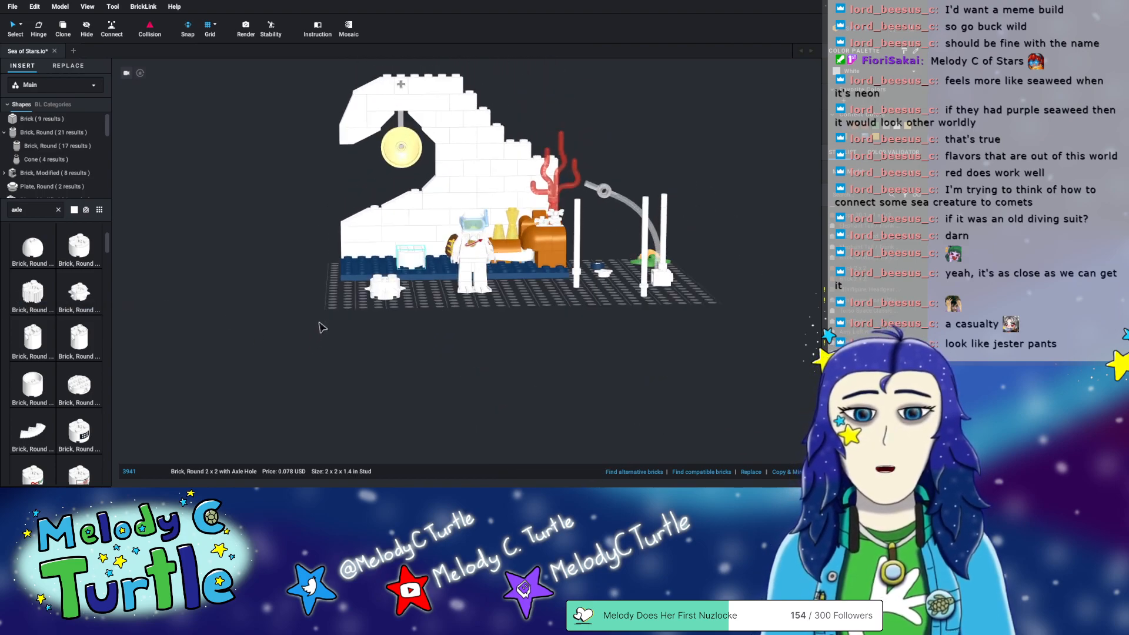
pyautogui.scroll(5, 320, 393)
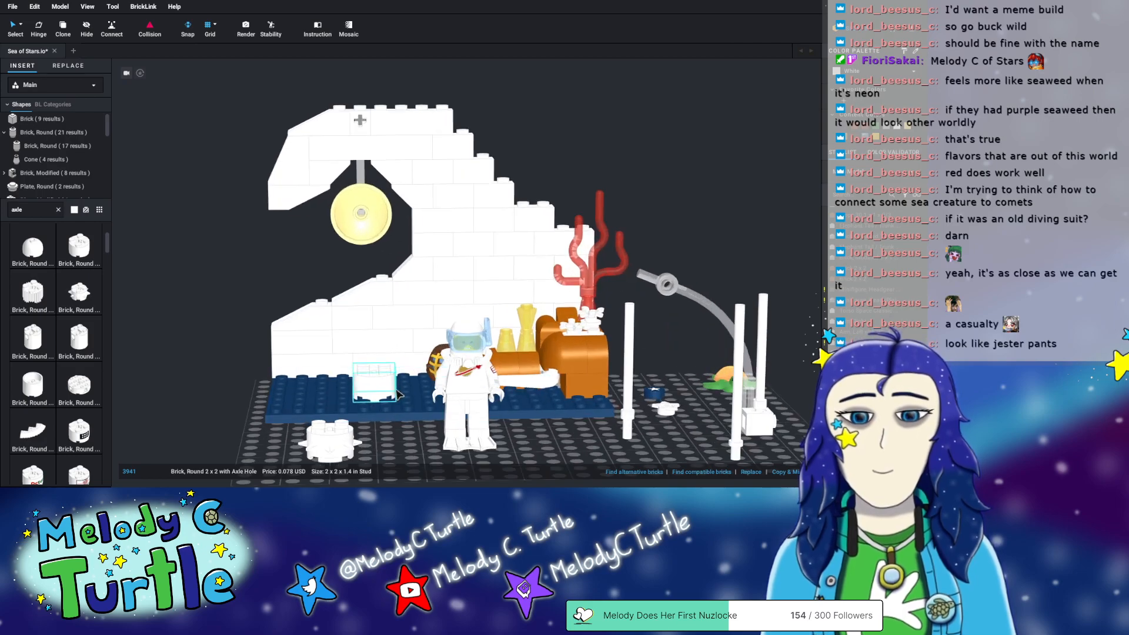
# - Insert the Bar 6.6L with Stop Ring upright into the round 2 x 2 brick on the blue plate
pyautogui.moveTo(321, 393); pyautogui.dragTo(399, 410, button='right')
pyautogui.moveTo(726, 456); pyautogui.dragTo(718, 410, button='middle')
pyautogui.moveTo(744, 433); pyautogui.dragTo(338, 221)
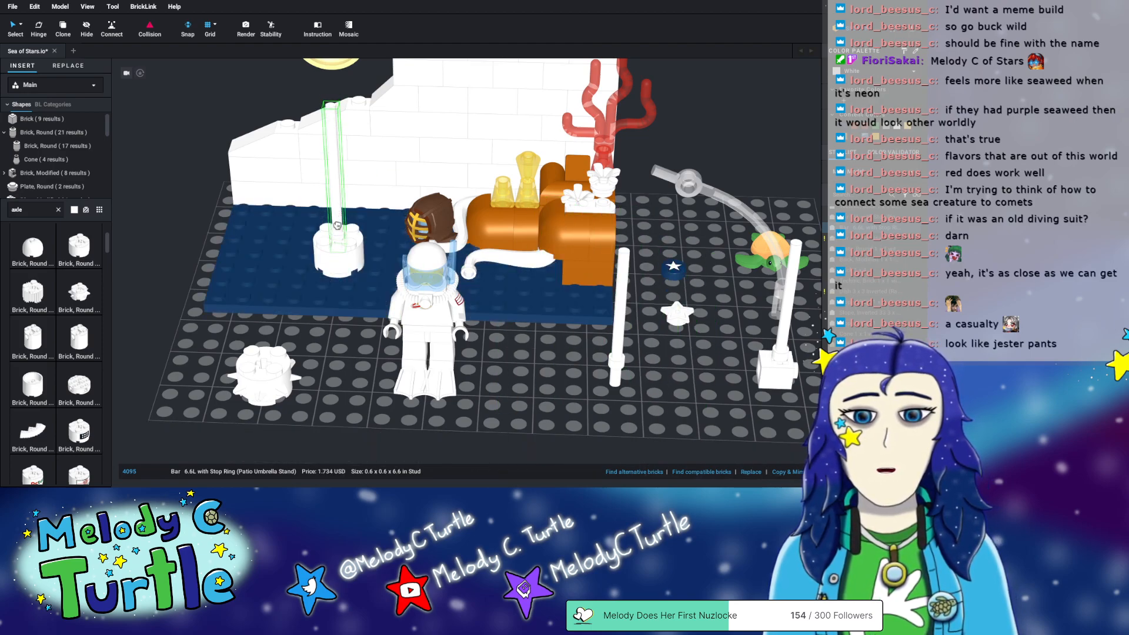
pyautogui.moveTo(499, 389); pyautogui.dragTo(525, 382, button='right')
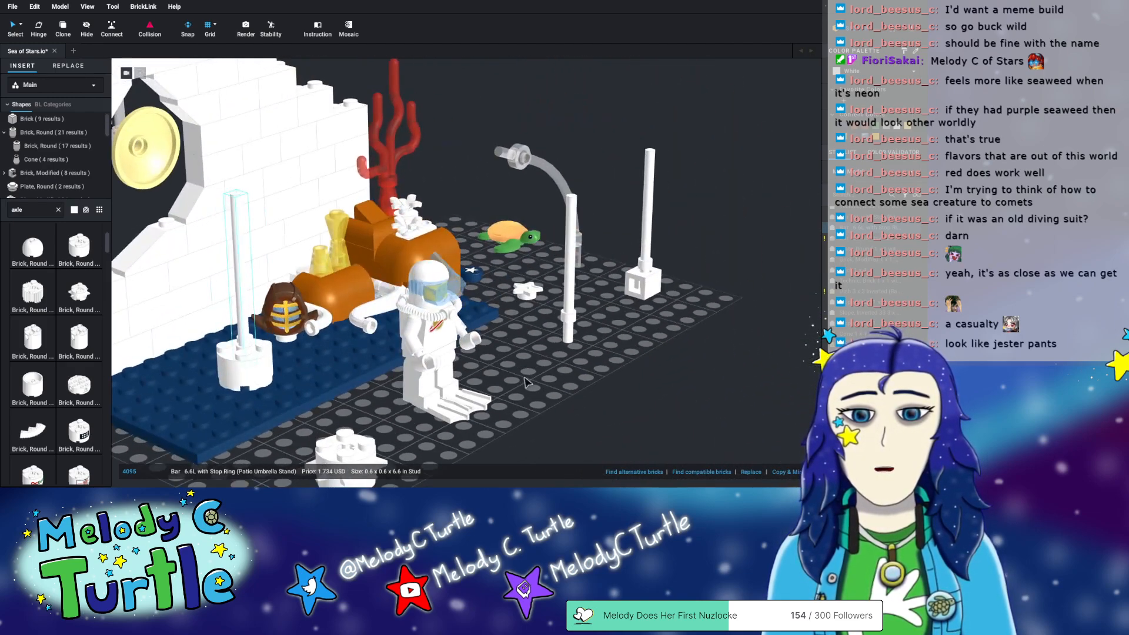
# - Raise the astronaut's arms forward, together with their hands, by rotating them about the shoulder joints
pyautogui.click(434, 301)
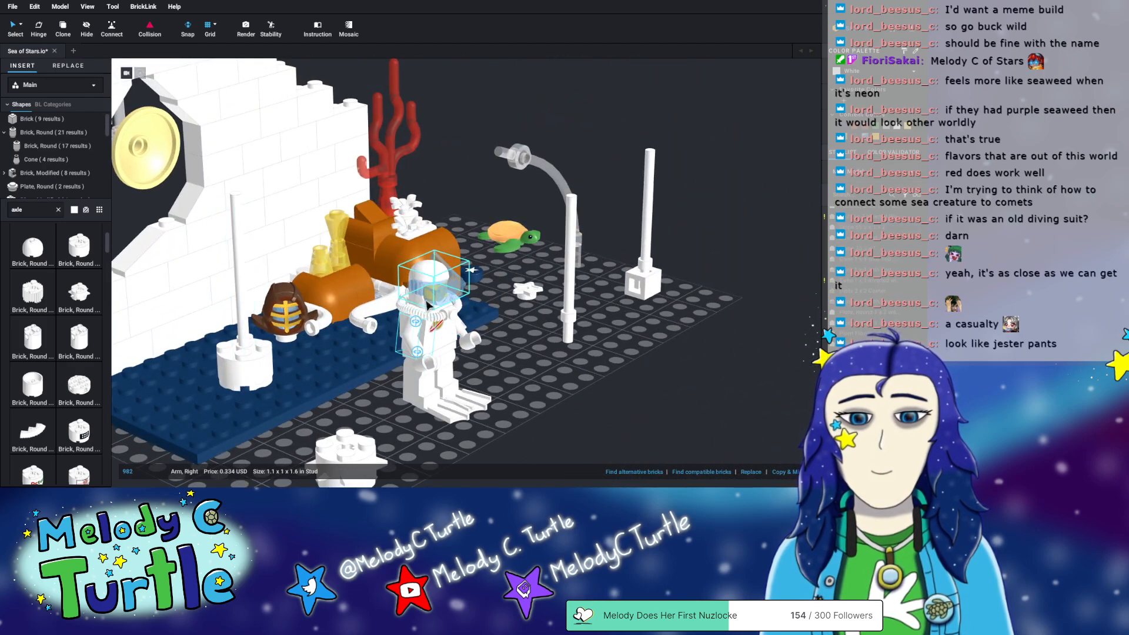
pyautogui.keyDown('ctrl'); pyautogui.click(415, 322); pyautogui.keyUp('ctrl')
pyautogui.moveTo(420, 292); pyautogui.dragTo(369, 292)
pyautogui.moveTo(369, 292); pyautogui.dragTo(479, 322, button='right')
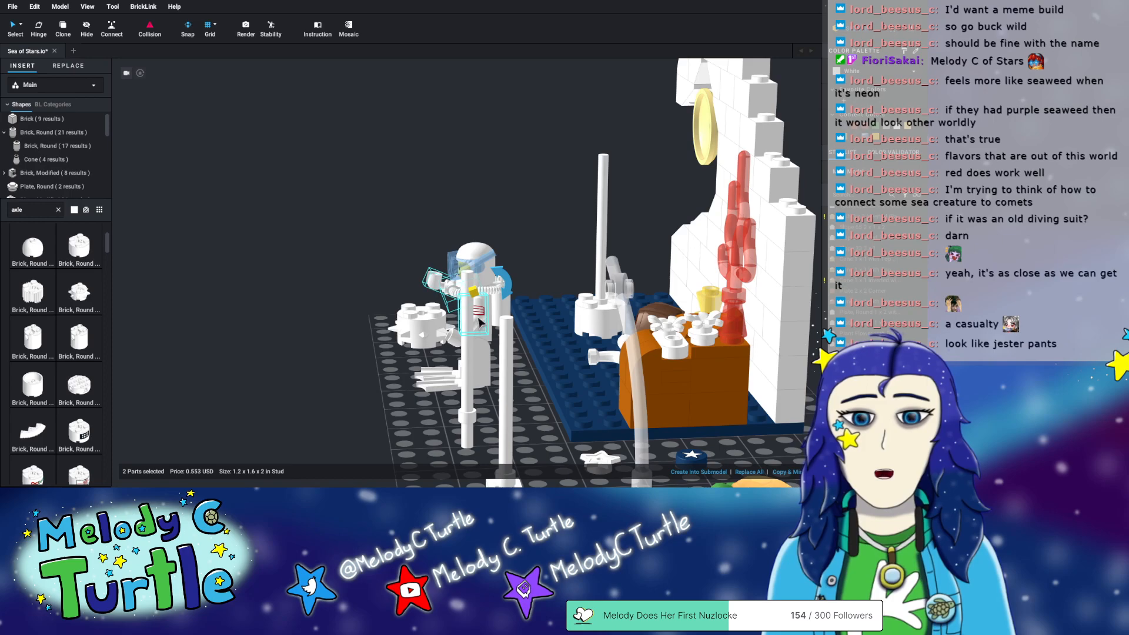
pyautogui.click(478, 298)
pyautogui.keyDown('ctrl'); pyautogui.click(482, 303); pyautogui.keyUp('ctrl')
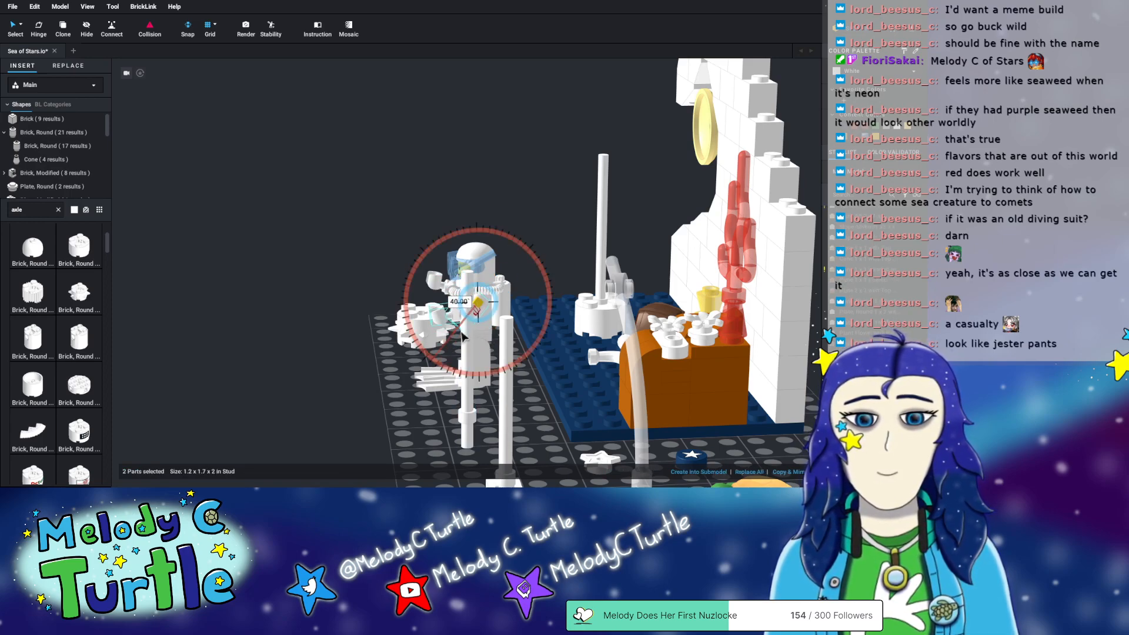
pyautogui.click(369, 379)
# - Rotate the complete astronaut and lay it face down in front of the blue plate
pyautogui.moveTo(364, 393); pyautogui.dragTo(489, 432, button='right')
pyautogui.moveTo(510, 409); pyautogui.dragTo(372, 285)
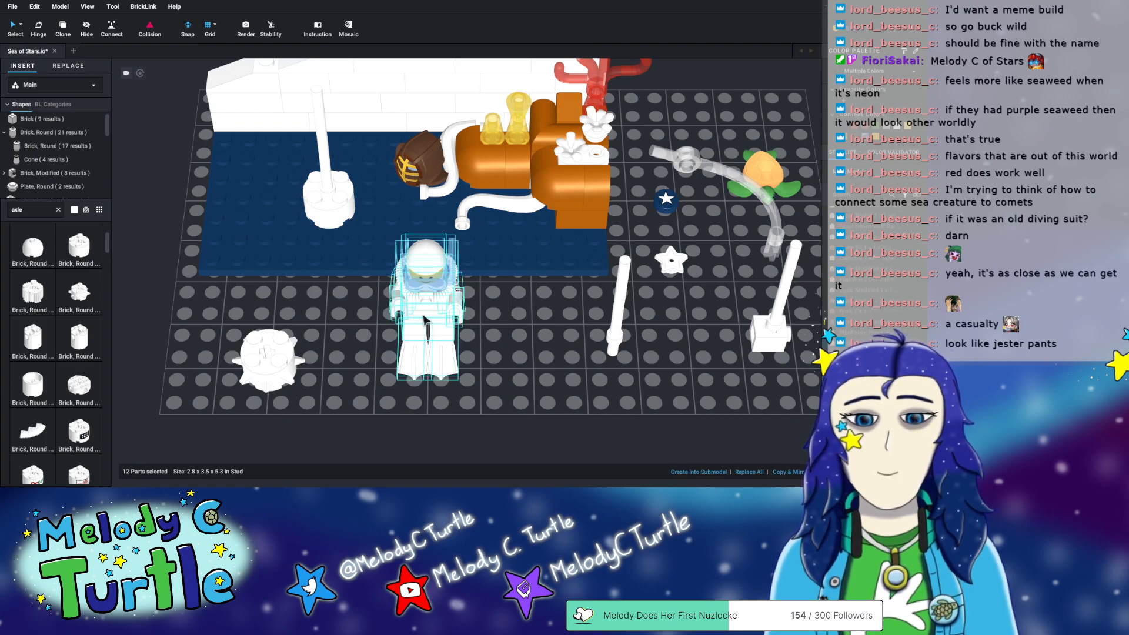
pyautogui.moveTo(433, 317); pyautogui.dragTo(442, 345)
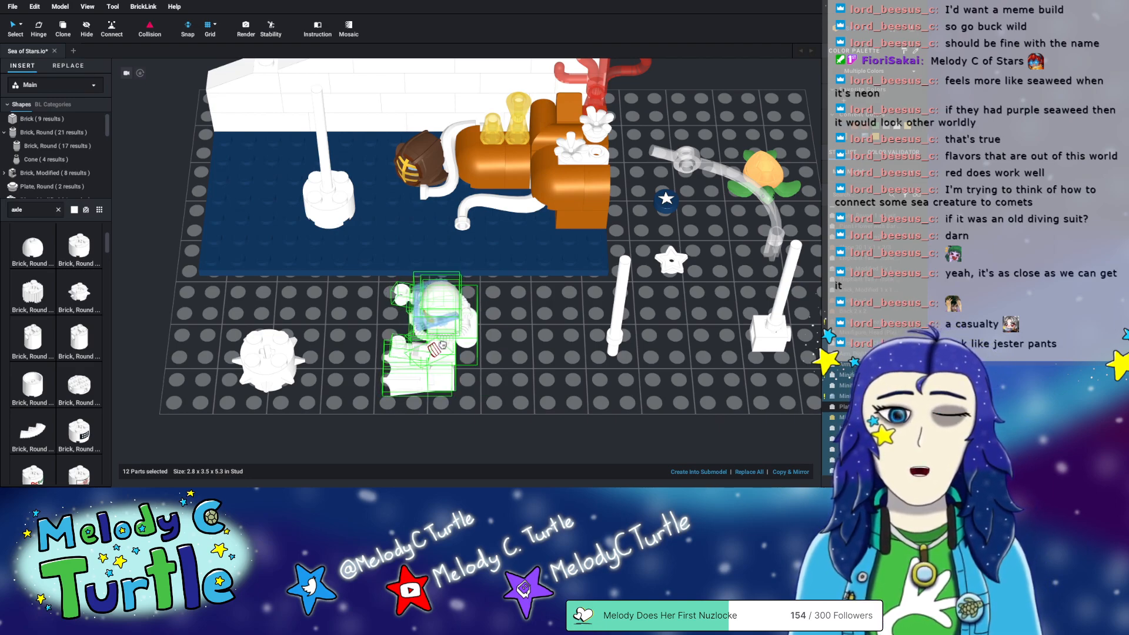
pyautogui.press('Down')
pyautogui.press('Up')
pyautogui.press('Right')
pyautogui.press('Down')
pyautogui.press('Right')
pyautogui.moveTo(442, 345); pyautogui.dragTo(464, 352)
pyautogui.moveTo(464, 352); pyautogui.dragTo(522, 328, button='right')
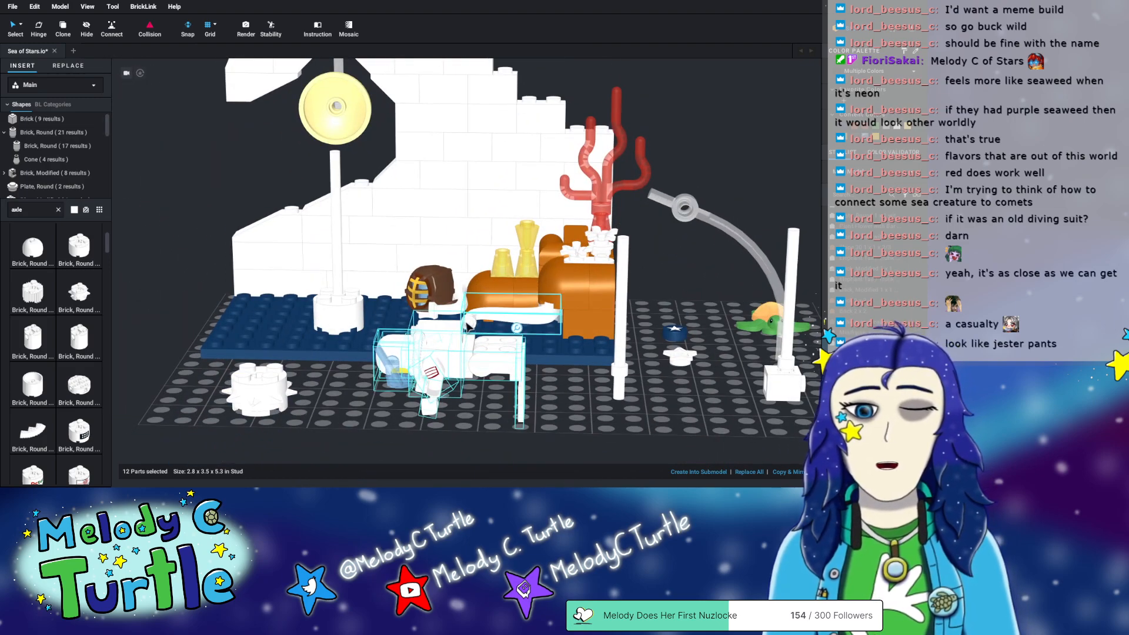
# - Stand the complete astronaut upright on the baseplate in front of the blue plate, facing the spiked round brick
pyautogui.moveTo(410, 363); pyautogui.dragTo(432, 351)
pyautogui.moveTo(481, 392); pyautogui.dragTo(513, 441)
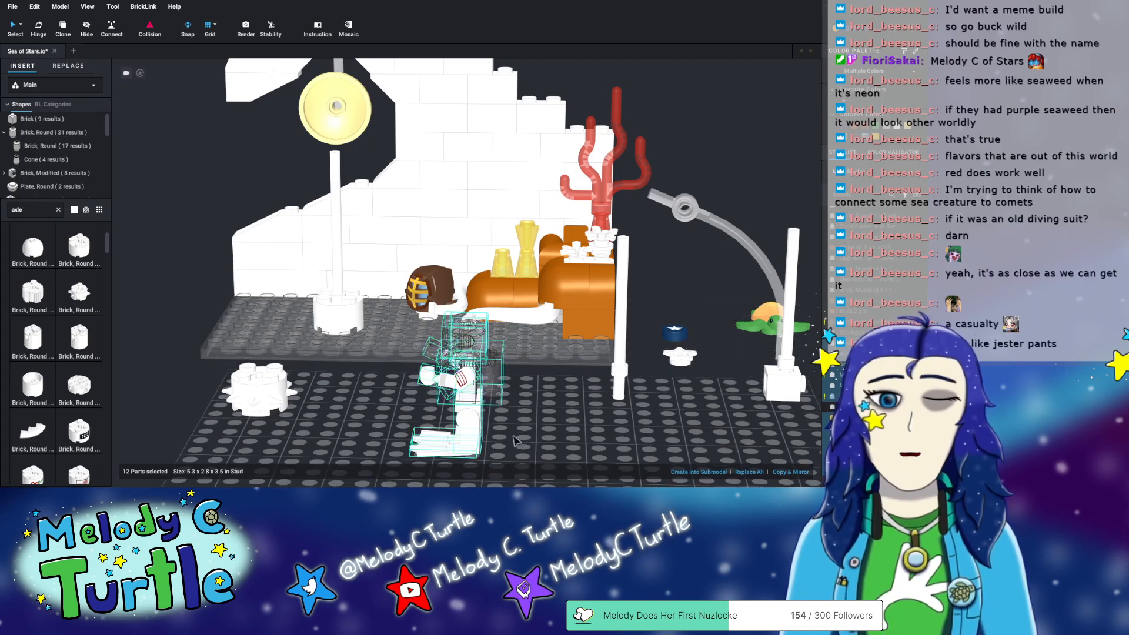
pyautogui.moveTo(549, 416); pyautogui.dragTo(535, 435, button='right')
pyautogui.moveTo(494, 323); pyautogui.dragTo(415, 375)
pyautogui.moveTo(462, 418); pyautogui.dragTo(517, 420, button='right')
pyautogui.click(469, 414)
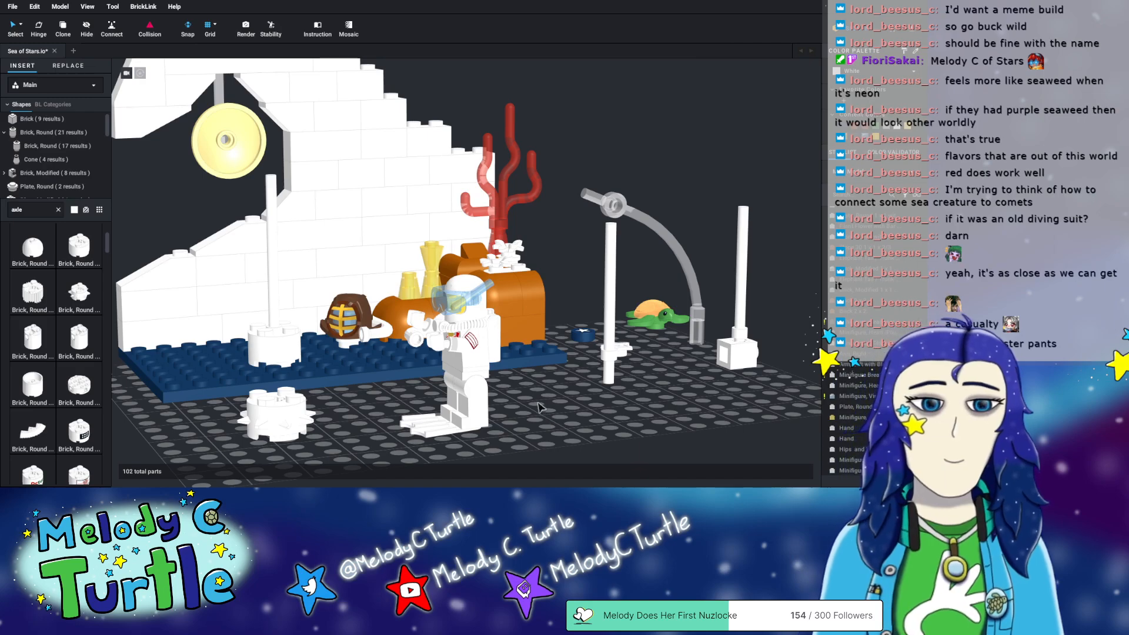
# - Rotate the astronaut's right arm and its hand about the shoulder to refine the arm's reach
pyautogui.moveTo(531, 412); pyautogui.dragTo(597, 439, button='right')
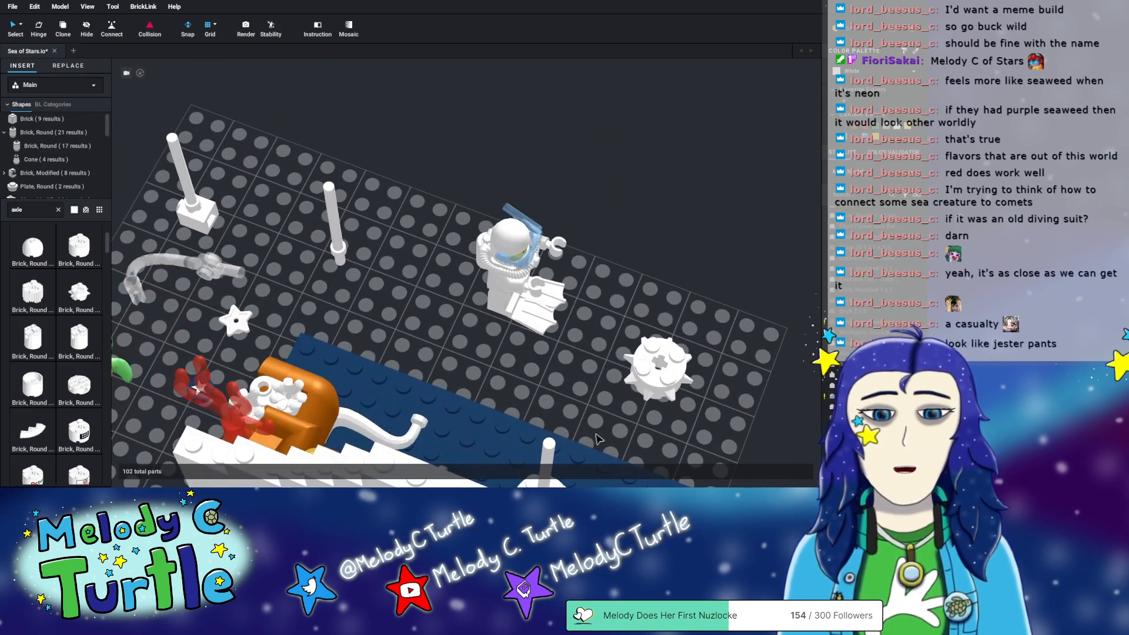
pyautogui.click(504, 281)
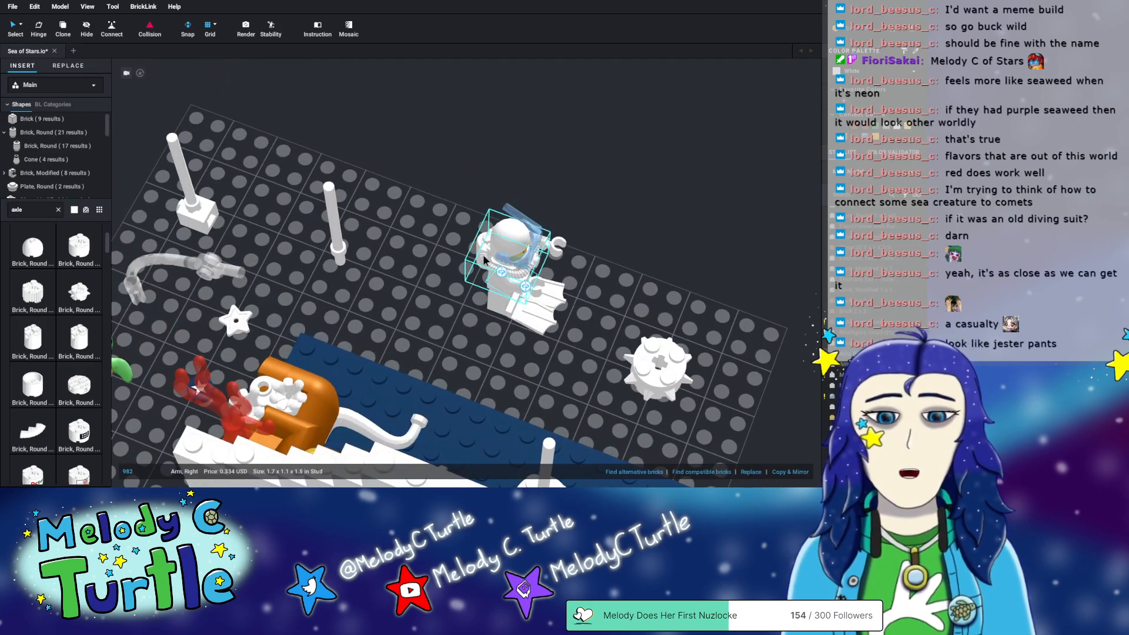
pyautogui.keyDown('ctrl'); pyautogui.click(510, 281); pyautogui.keyUp('ctrl')
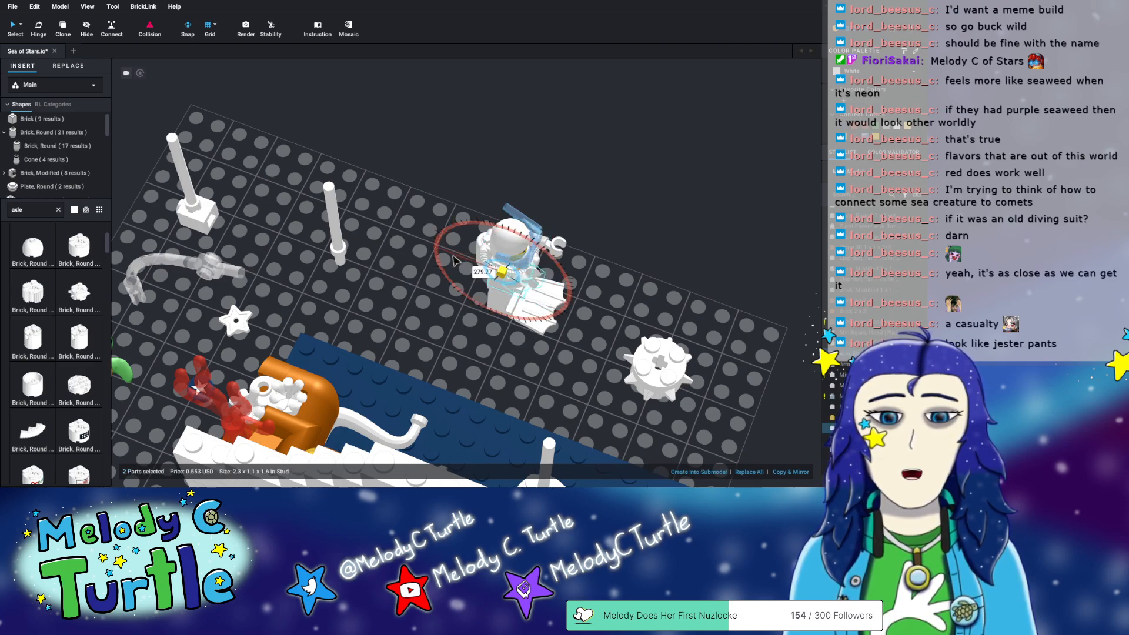
pyautogui.moveTo(425, 273); pyautogui.dragTo(440, 250)
pyautogui.click(605, 259)
pyautogui.moveTo(673, 260); pyautogui.dragTo(457, 381, button='right')
# - Edit the astronaut's Hips and Legs assembly and swing both legs backward by different amounts into a swimming pose
pyautogui.click(456, 393)
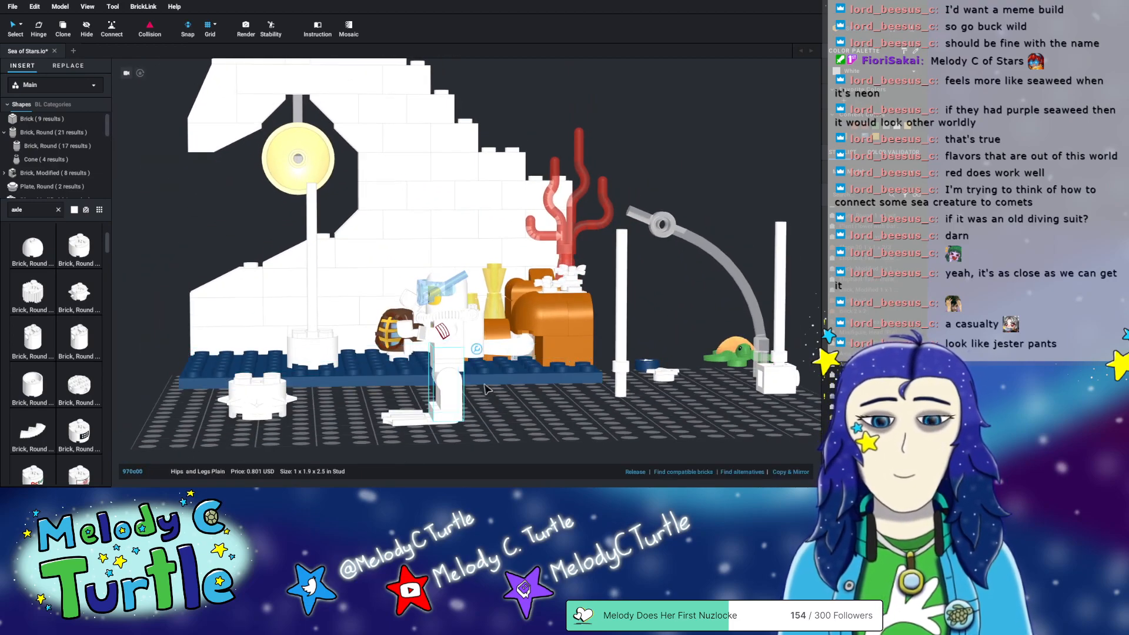
pyautogui.moveTo(447, 417); pyautogui.dragTo(492, 422, button='right')
pyautogui.doubleClick(497, 424)
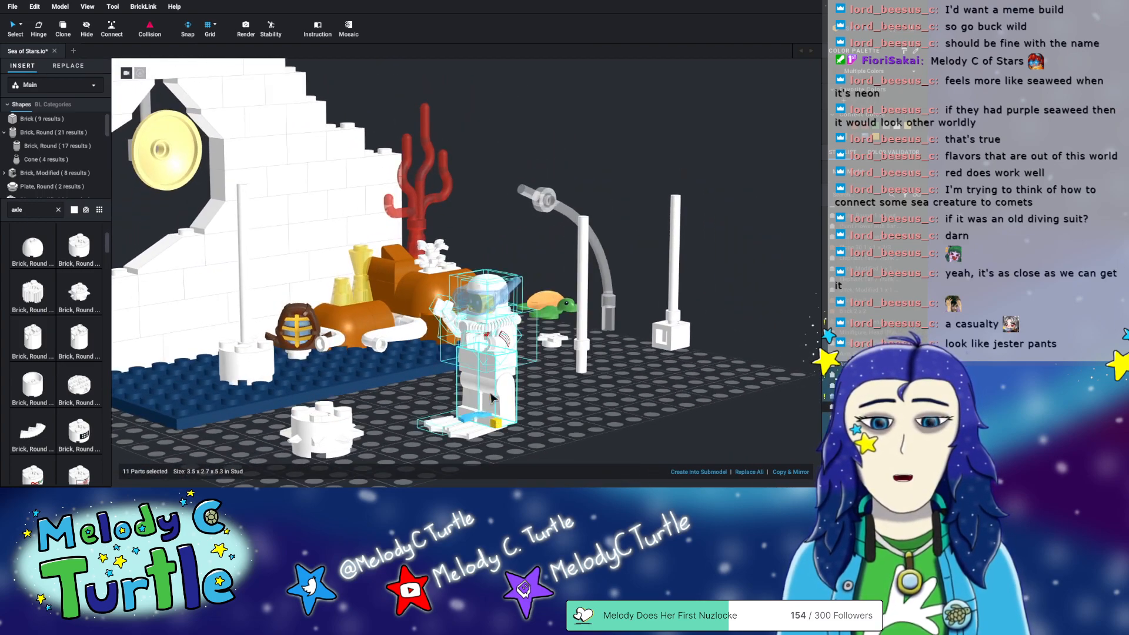
pyautogui.press('Escape')
pyautogui.click(502, 400)
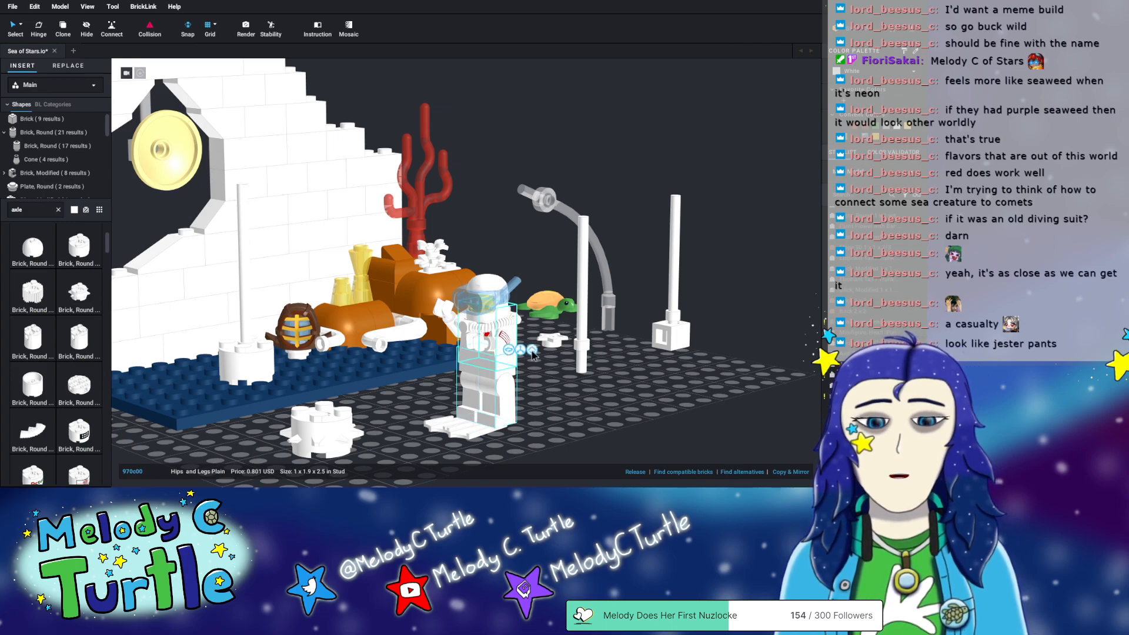
pyautogui.click(532, 351)
pyautogui.click(513, 376)
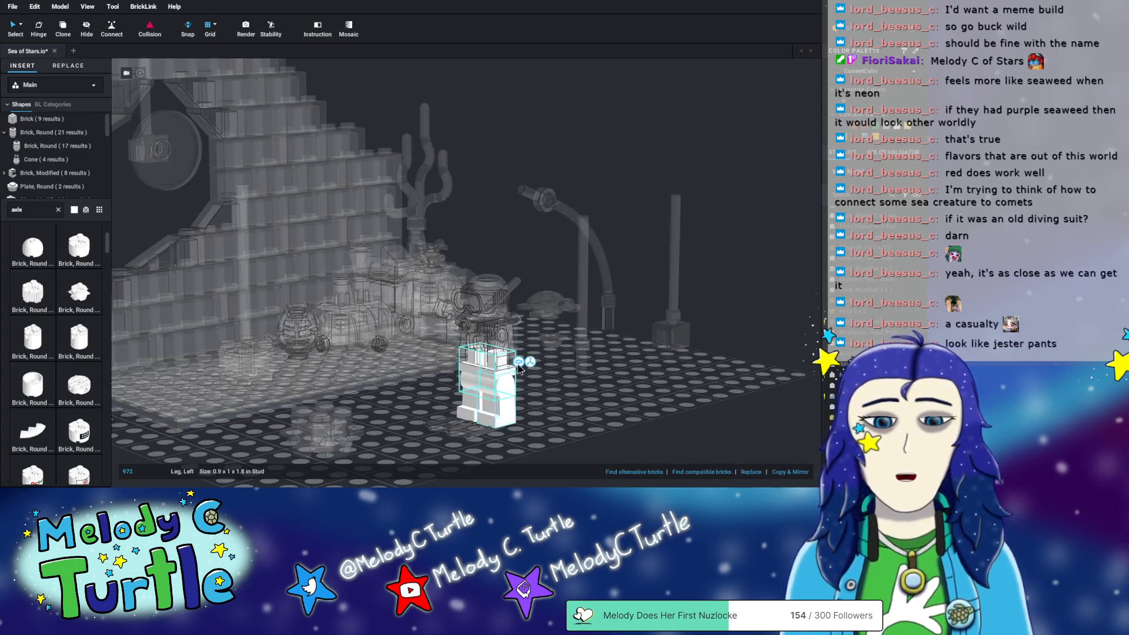
pyautogui.moveTo(469, 383); pyautogui.dragTo(460, 445)
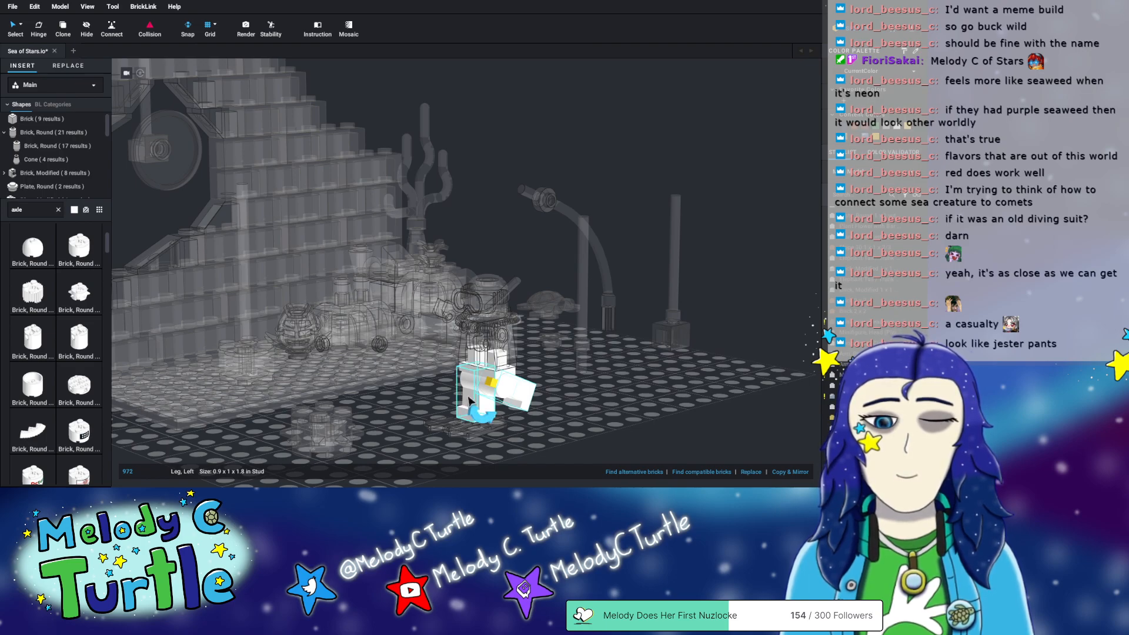
pyautogui.moveTo(498, 360); pyautogui.dragTo(449, 407)
pyautogui.click(545, 435)
pyautogui.click(778, 471)
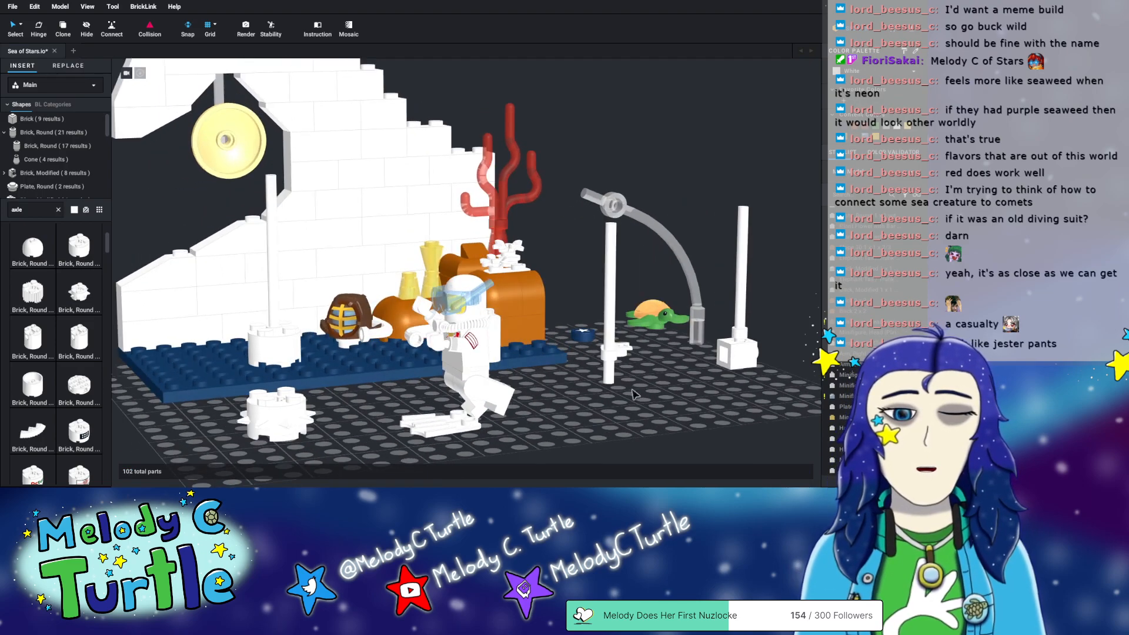
# - Turn the two Minifigure Footgear Flippers to match the bent legs and reattach one to each foot
pyautogui.click(466, 432)
pyautogui.moveTo(466, 433)
pyautogui.mouseDown()
pyautogui.moveTo(470, 417)
pyautogui.moveTo(499, 421)
pyautogui.moveTo(471, 418)
pyautogui.mouseUp()
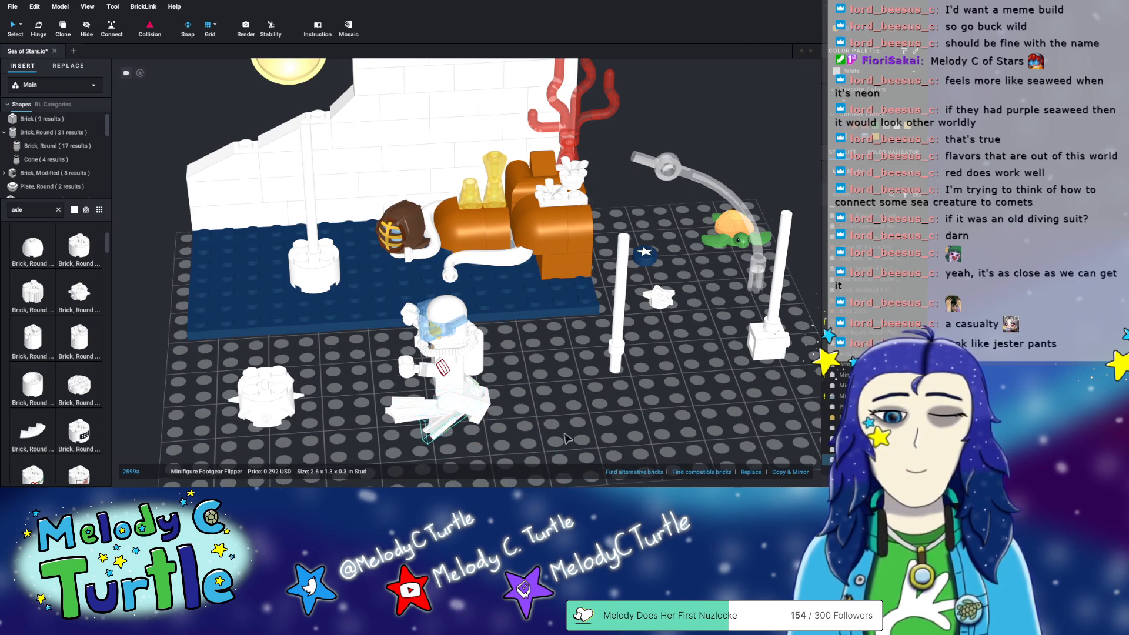
pyautogui.moveTo(396, 423); pyautogui.dragTo(559, 431)
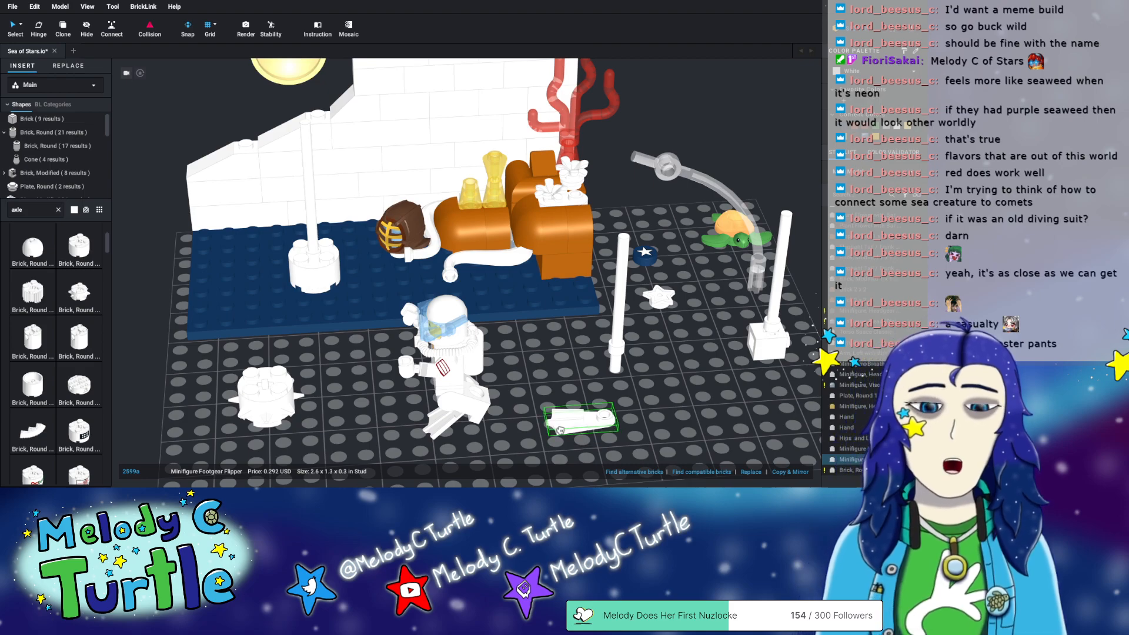
pyautogui.press('Left')
pyautogui.press('Left')
pyautogui.press('Left')
pyautogui.press('Left')
pyautogui.press('Left')
pyautogui.press('Up')
pyautogui.press('Left')
pyautogui.moveTo(560, 431); pyautogui.dragTo(476, 418)
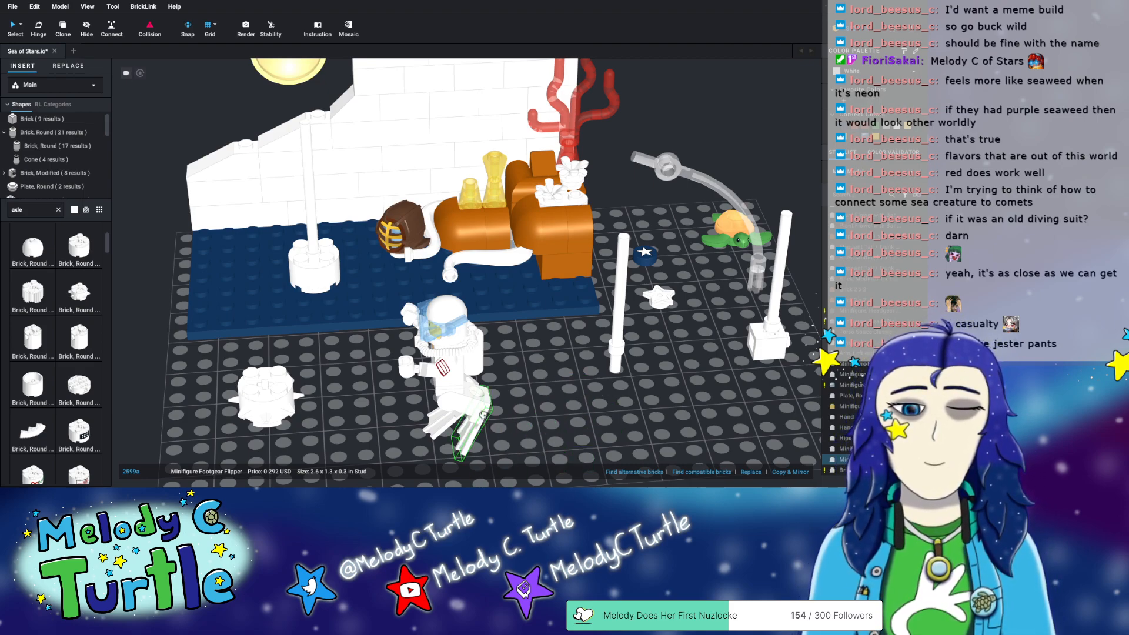
pyautogui.click(525, 433)
# - Tilt the complete astronaut forward and try to attach it to the bar on the blue plate
pyautogui.moveTo(532, 438); pyautogui.dragTo(481, 477, button='right')
pyautogui.moveTo(464, 435); pyautogui.dragTo(566, 441, button='right')
pyautogui.moveTo(609, 392); pyautogui.dragTo(476, 247)
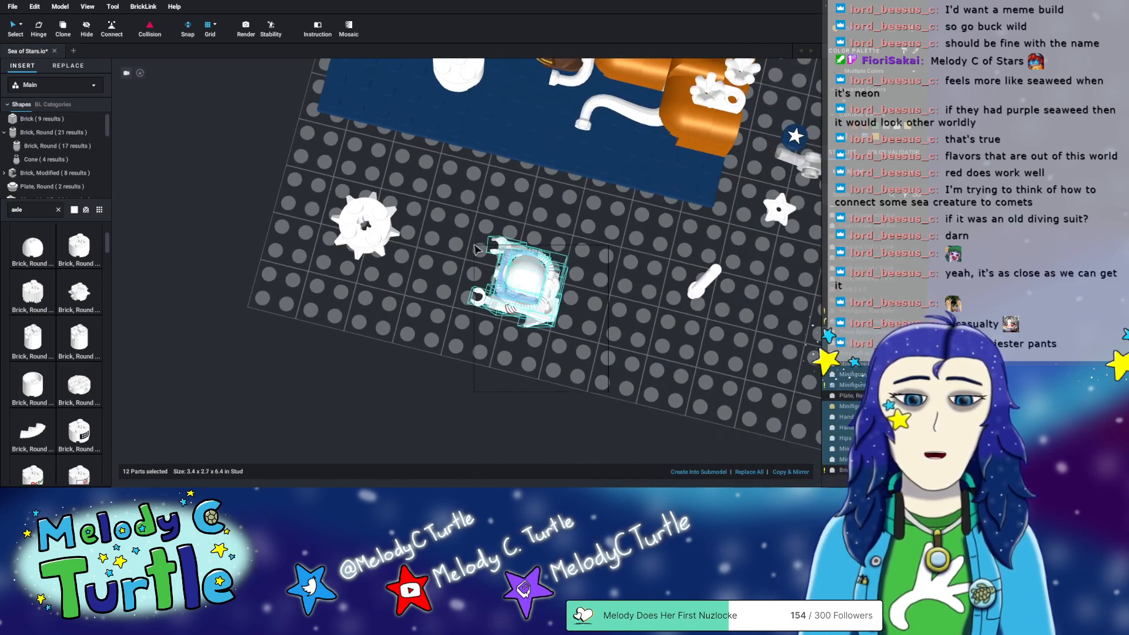
pyautogui.moveTo(554, 344)
pyautogui.mouseDown(button='right')
pyautogui.moveTo(558, 368)
pyautogui.moveTo(575, 346)
pyautogui.mouseUp(button='right')
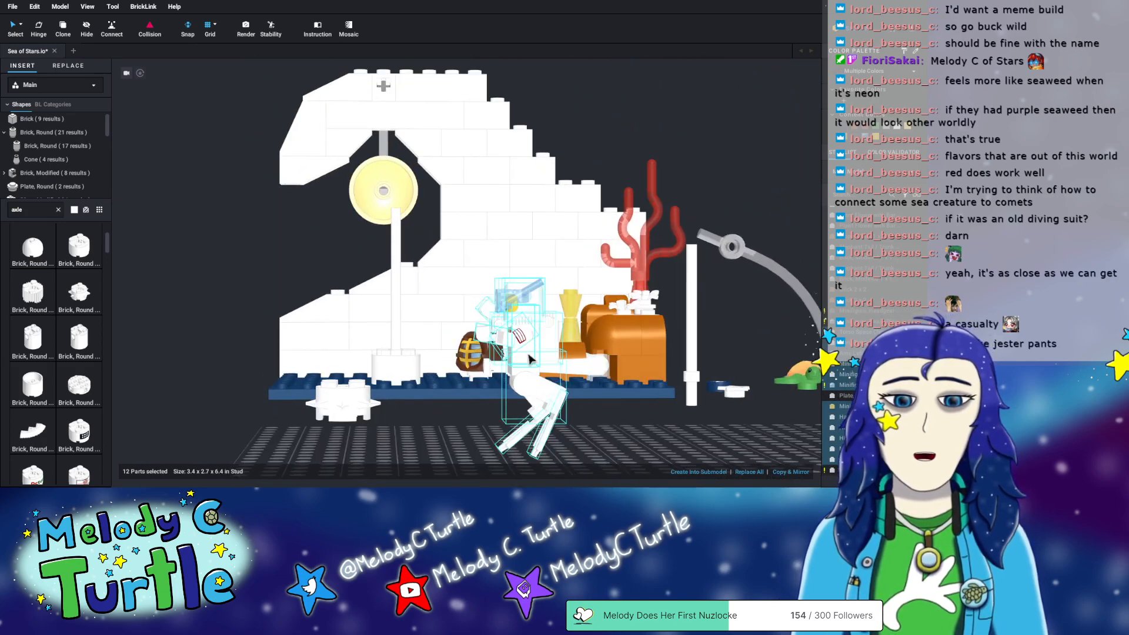
pyautogui.moveTo(512, 315); pyautogui.dragTo(487, 319)
pyautogui.moveTo(491, 400)
pyautogui.mouseDown(button='right')
pyautogui.moveTo(417, 432)
pyautogui.moveTo(491, 414)
pyautogui.mouseUp(button='right')
pyautogui.moveTo(545, 359); pyautogui.dragTo(438, 211)
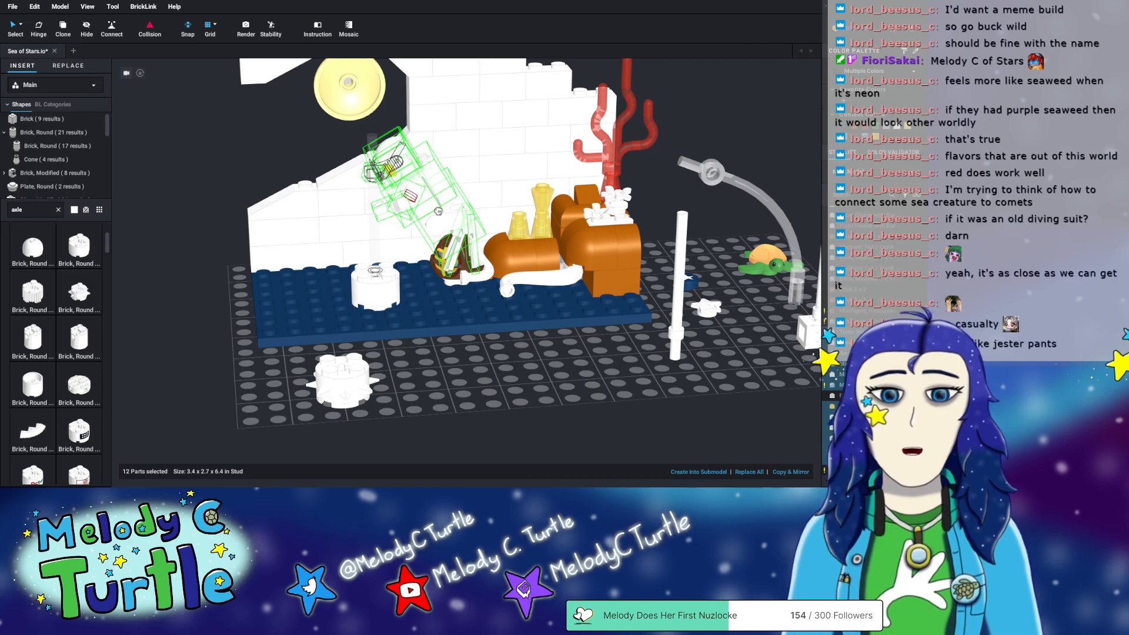
# - Move the tilted astronaut away from the bar to the open baseplate in front of the blue plate
pyautogui.moveTo(437, 210); pyautogui.dragTo(478, 235, button='right')
pyautogui.moveTo(479, 235); pyautogui.dragTo(401, 239)
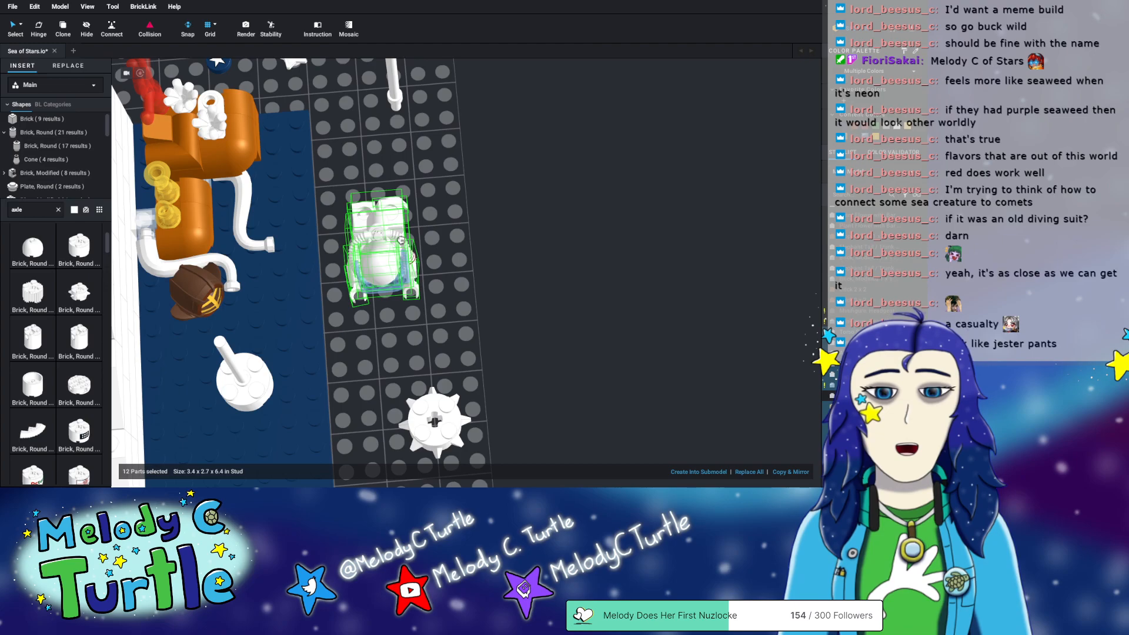
pyautogui.moveTo(401, 240); pyautogui.dragTo(369, 213, button='right')
pyautogui.moveTo(495, 316); pyautogui.dragTo(627, 405)
pyautogui.moveTo(718, 398); pyautogui.dragTo(580, 400, button='right')
pyautogui.click(358, 256)
# - Try to transfer the astronaut onto the bar, starting with one hand, its right arm and then the remaining parts
pyautogui.moveTo(313, 218); pyautogui.dragTo(729, 242)
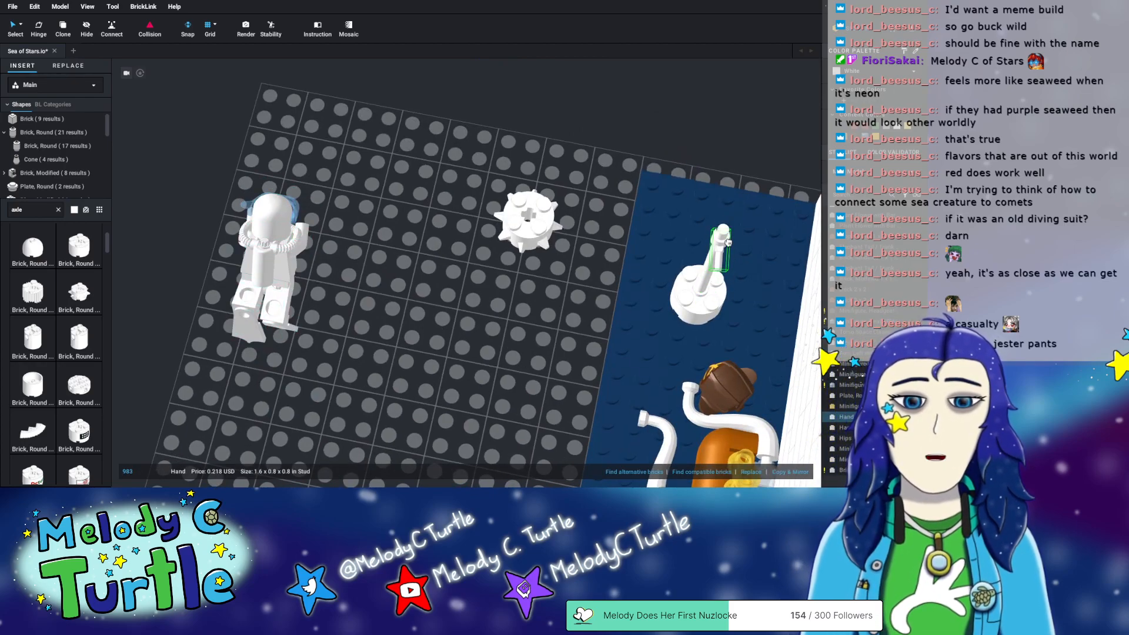
pyautogui.moveTo(296, 238); pyautogui.dragTo(727, 275)
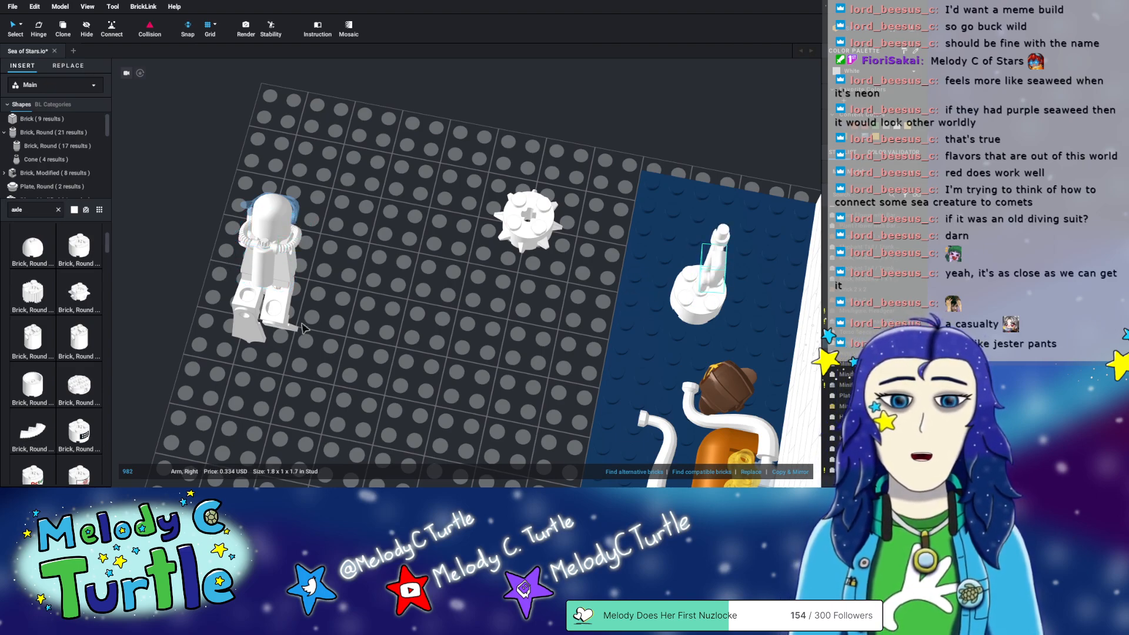
pyautogui.moveTo(333, 388); pyautogui.dragTo(207, 174)
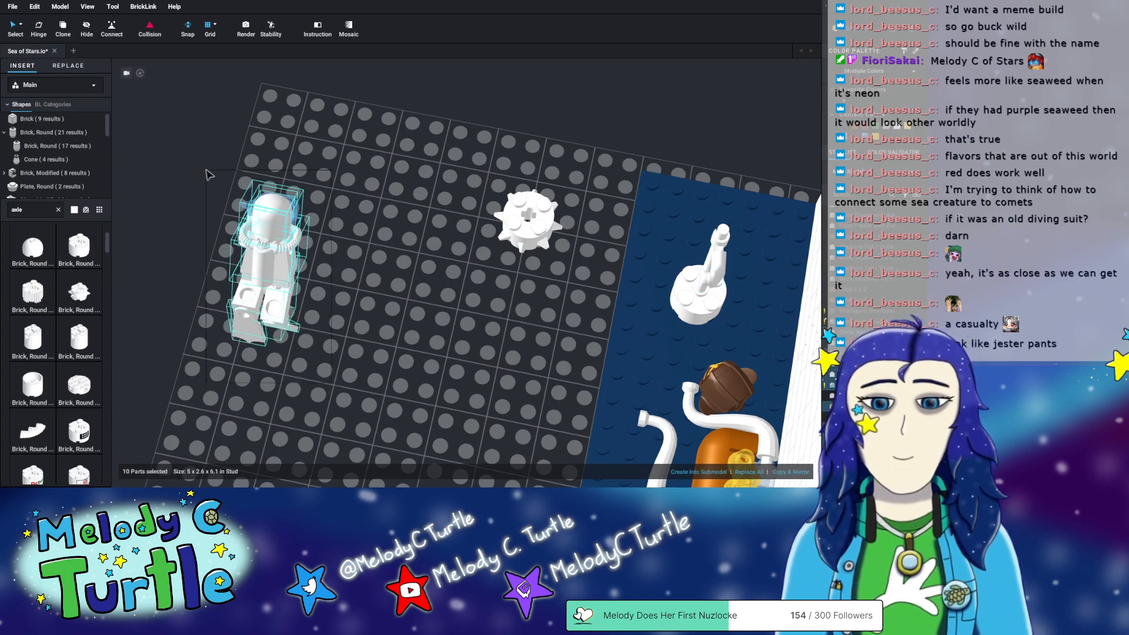
pyautogui.moveTo(262, 252); pyautogui.dragTo(699, 285)
# - Adjust the astronaut's tilt and reposition the complete figure on the baseplate in front of the blue plate
pyautogui.moveTo(703, 288); pyautogui.dragTo(701, 286)
pyautogui.moveTo(702, 286); pyautogui.dragTo(599, 435, button='right')
pyautogui.moveTo(600, 435); pyautogui.dragTo(512, 416)
pyautogui.moveTo(513, 416); pyautogui.dragTo(527, 341, button='right')
pyautogui.click(535, 264)
pyautogui.moveTo(487, 274); pyautogui.dragTo(500, 273)
pyautogui.moveTo(532, 333); pyautogui.dragTo(390, 154)
pyautogui.moveTo(390, 155); pyautogui.dragTo(414, 172, button='right')
pyautogui.moveTo(421, 178); pyautogui.dragTo(506, 305)
# - Move the astronaut's torso to the upper end of the bar on the blue plate
pyautogui.click(620, 276)
pyautogui.moveTo(620, 275); pyautogui.dragTo(637, 259, button='right')
pyautogui.moveTo(491, 264); pyautogui.dragTo(228, 195)
pyautogui.moveTo(376, 247); pyautogui.dragTo(406, 258, button='right')
# - Transfer the astronaut's head, helmet and visor together onto the torso beside the bar
pyautogui.click(429, 226)
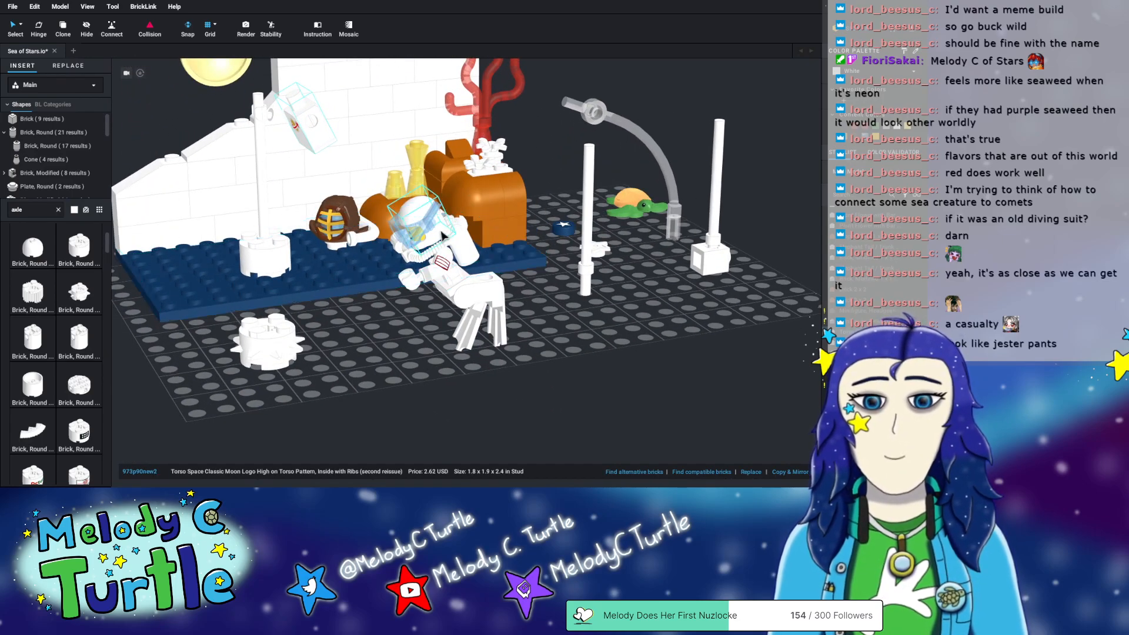
pyautogui.keyDown('shift'); pyautogui.click(420, 237); pyautogui.keyUp('shift')
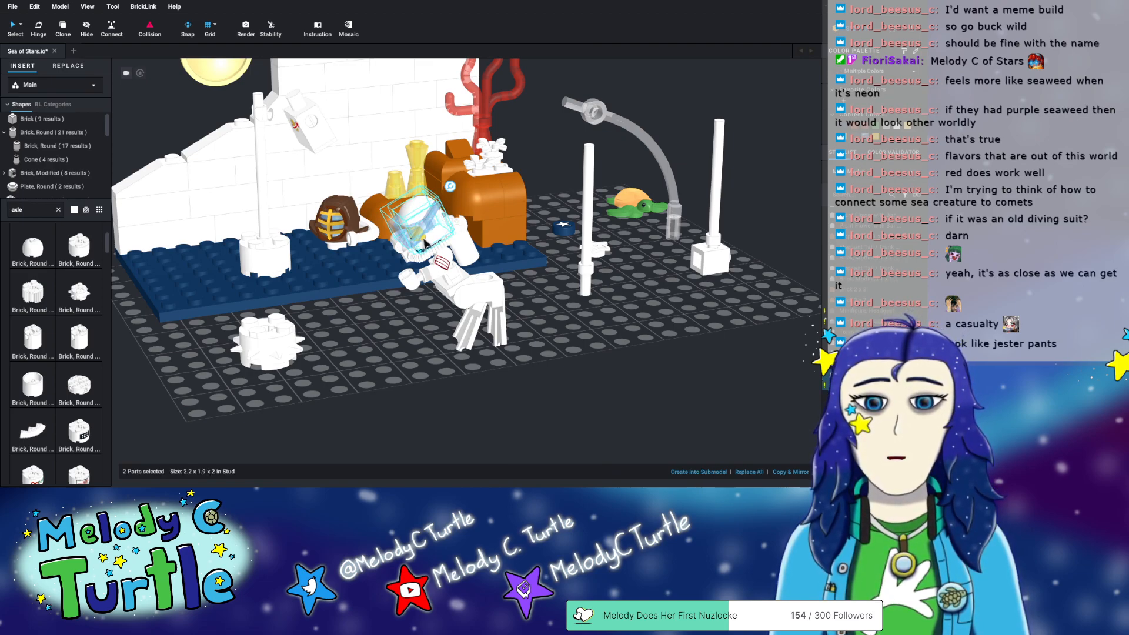
pyautogui.moveTo(423, 241); pyautogui.dragTo(300, 105)
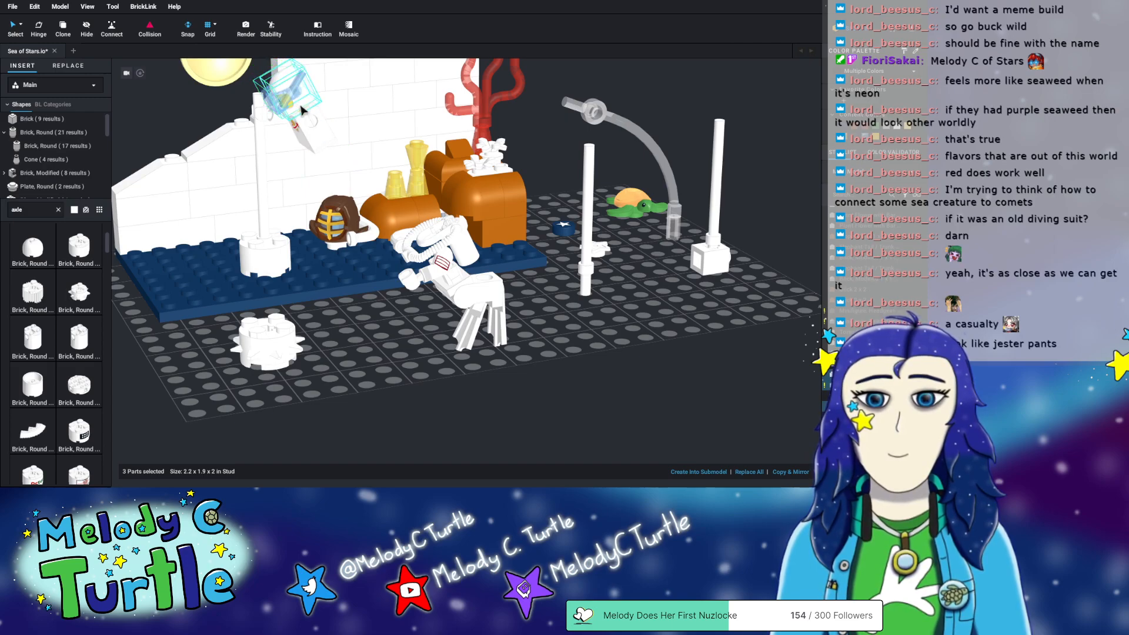
pyautogui.moveTo(250, 181); pyautogui.dragTo(346, 137, button='right')
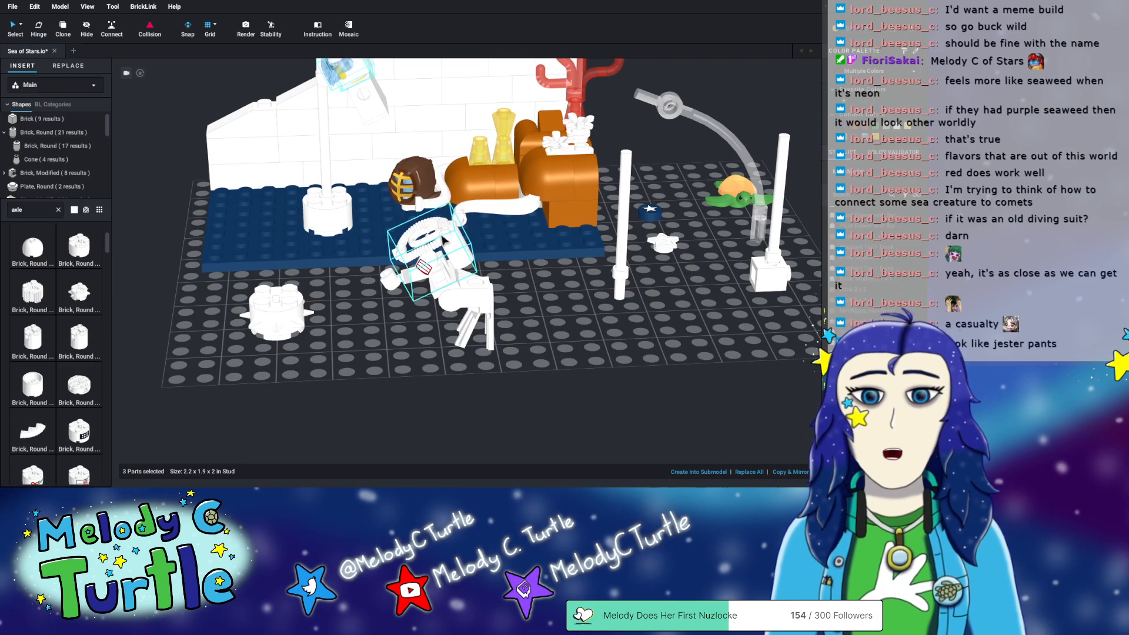
# - Attach the air tank, then the remaining arm with its hand, to the astronaut's torso on the bar
pyautogui.moveTo(432, 234); pyautogui.dragTo(376, 75)
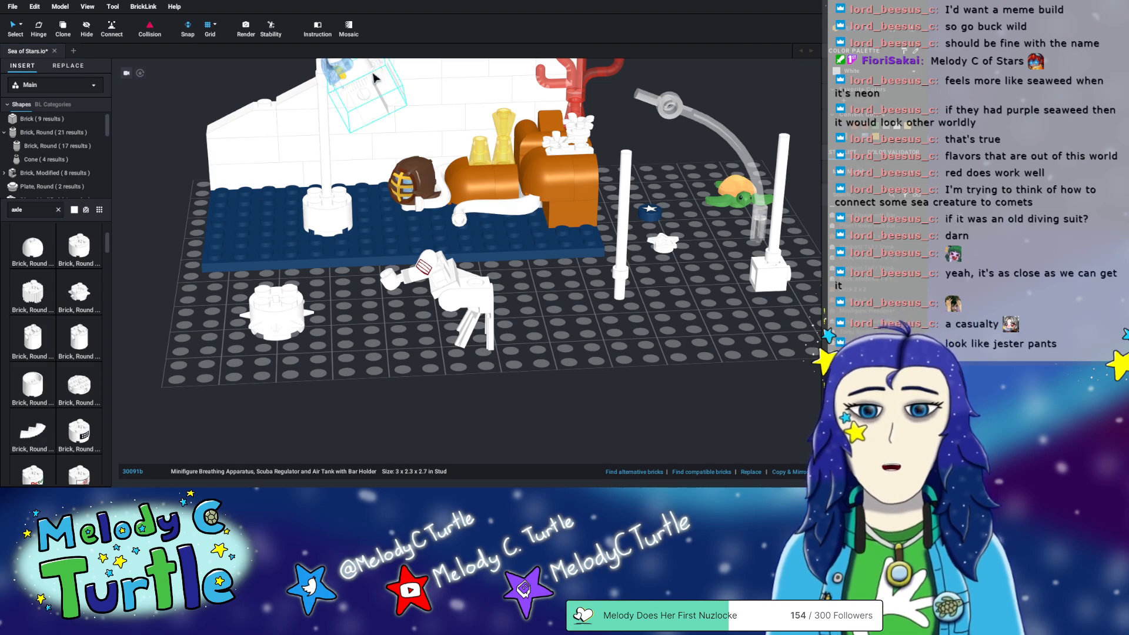
pyautogui.click(338, 308)
pyautogui.moveTo(338, 308); pyautogui.dragTo(412, 291, button='right')
pyautogui.click(426, 297)
pyautogui.moveTo(430, 297); pyautogui.dragTo(337, 76)
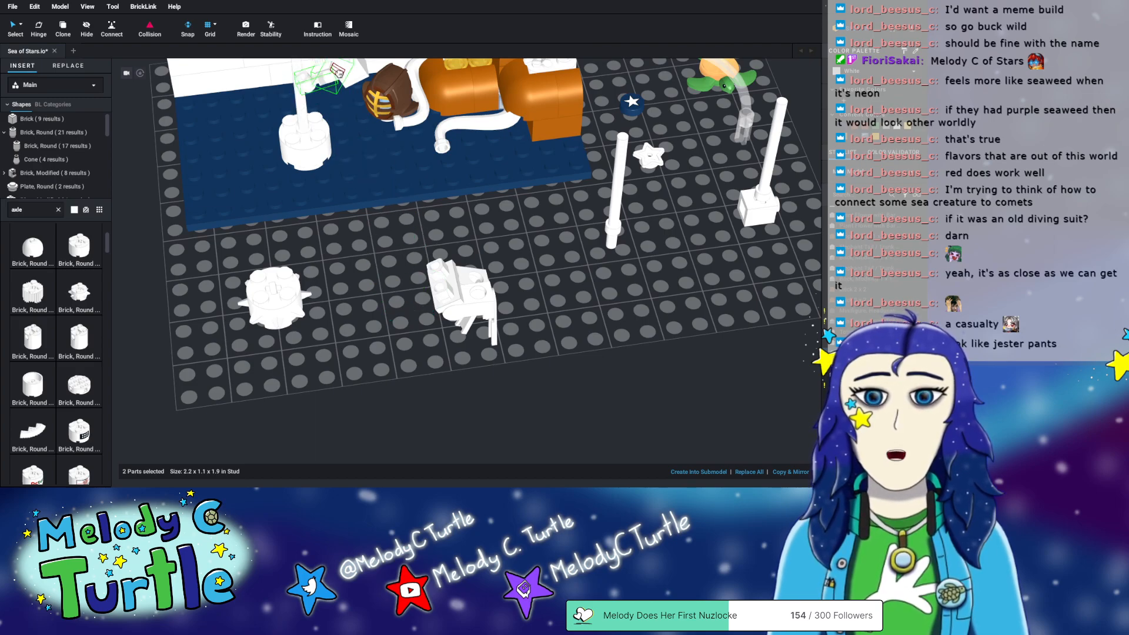
# - Move the astronaut's legs with both flippers from the baseplate onto the underside of the mounted torso
pyautogui.moveTo(376, 258)
pyautogui.mouseDown(button='right')
pyautogui.moveTo(359, 220)
pyautogui.moveTo(354, 260)
pyautogui.mouseUp(button='right')
pyautogui.moveTo(525, 373); pyautogui.dragTo(424, 105)
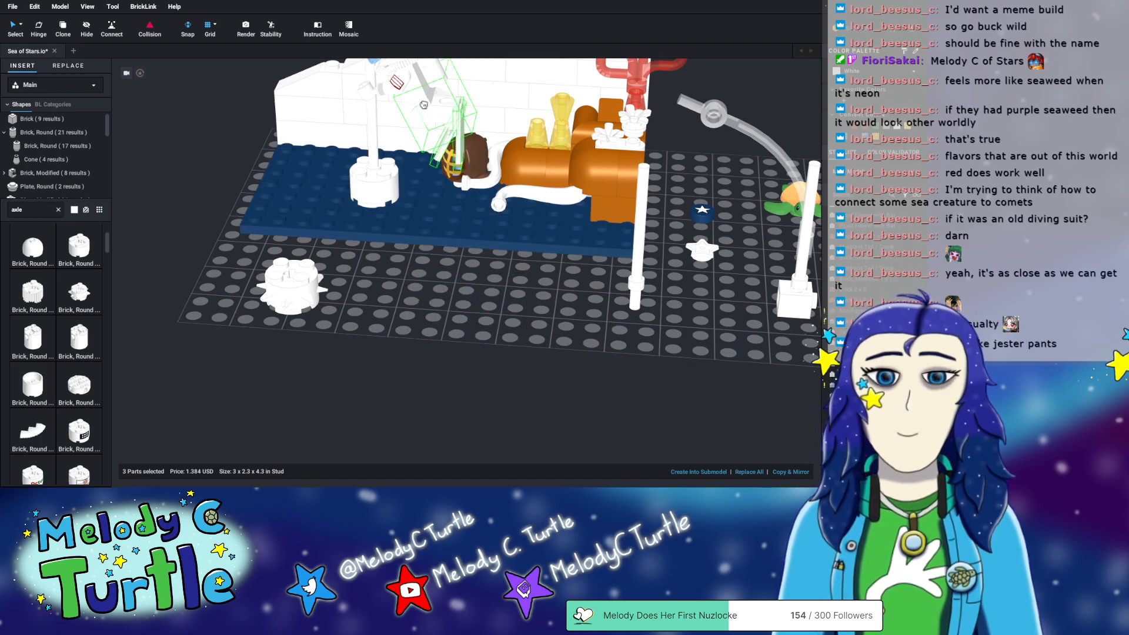
pyautogui.click(409, 315)
pyautogui.moveTo(409, 299); pyautogui.dragTo(445, 294, button='right')
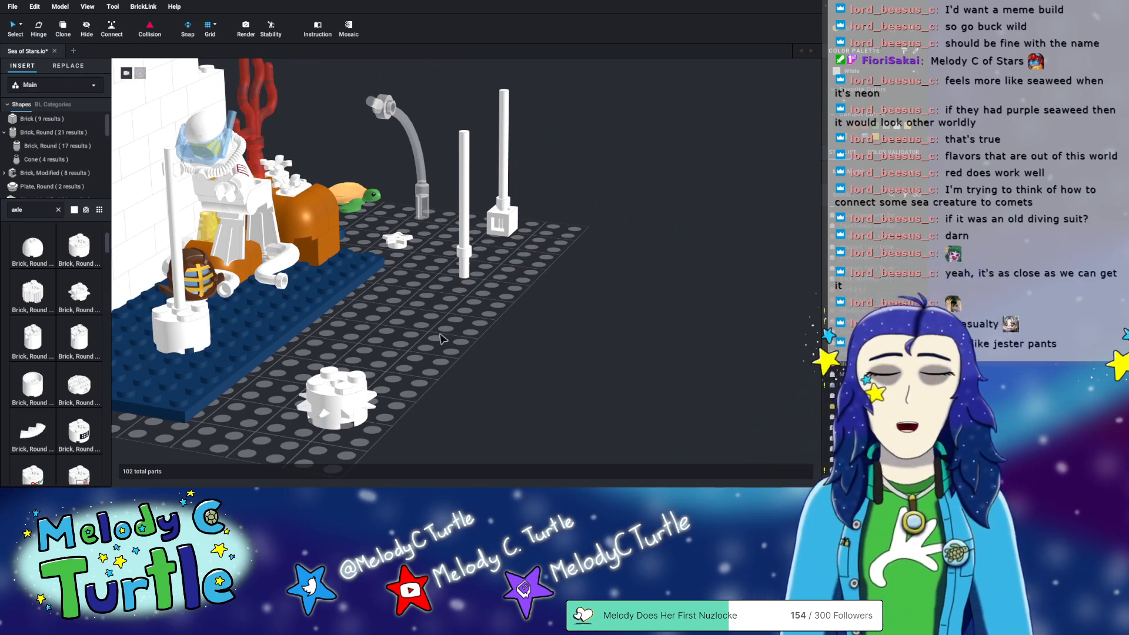
pyautogui.moveTo(503, 369); pyautogui.dragTo(408, 214, button='right')
pyautogui.scroll(3, 446, 352)
pyautogui.moveTo(447, 353); pyautogui.dragTo(400, 348, button='right')
pyautogui.moveTo(365, 263); pyautogui.dragTo(405, 446, button='middle')
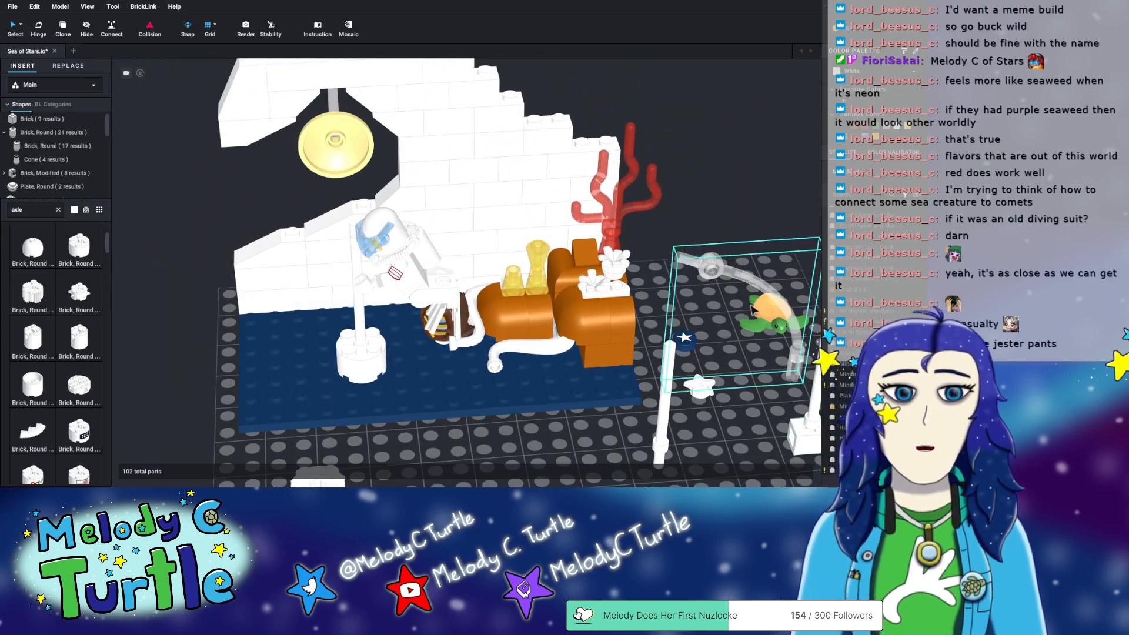
pyautogui.scroll(-1, 858, 398)
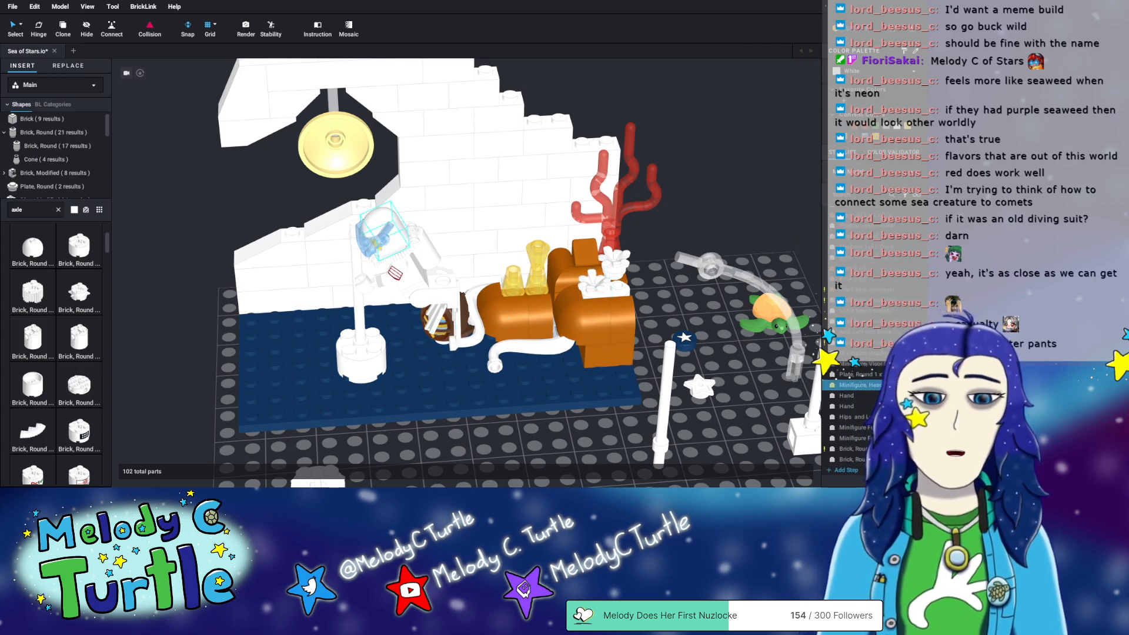
pyautogui.click(858, 390)
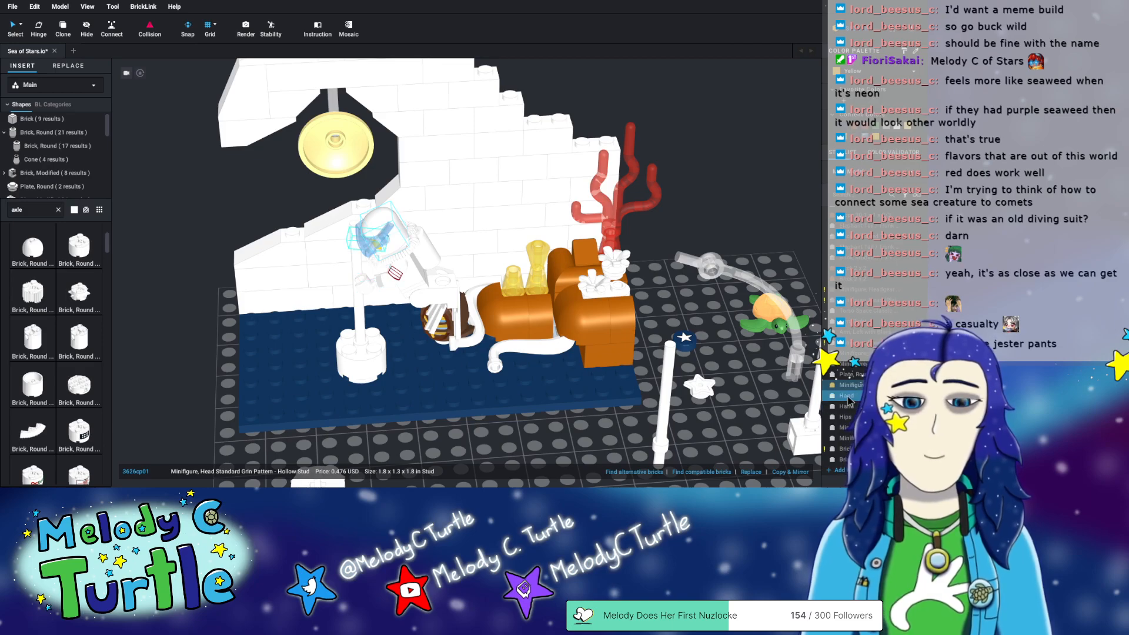
pyautogui.keyDown('shift'); pyautogui.click(847, 405); pyautogui.keyUp('shift')
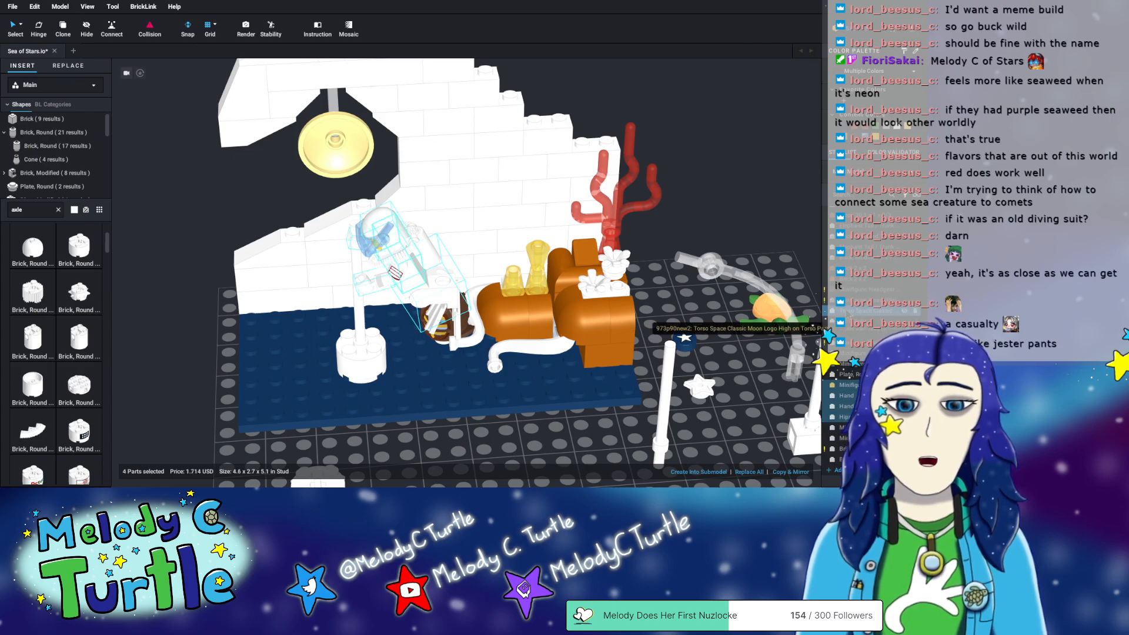
pyautogui.click(462, 447)
# - Select all 12 astronaut parts together: visor, helmet, head, air tank, torso, arms, hands, hips with legs, and both flippers
pyautogui.moveTo(461, 448); pyautogui.dragTo(523, 400, button='right')
pyautogui.click(358, 271)
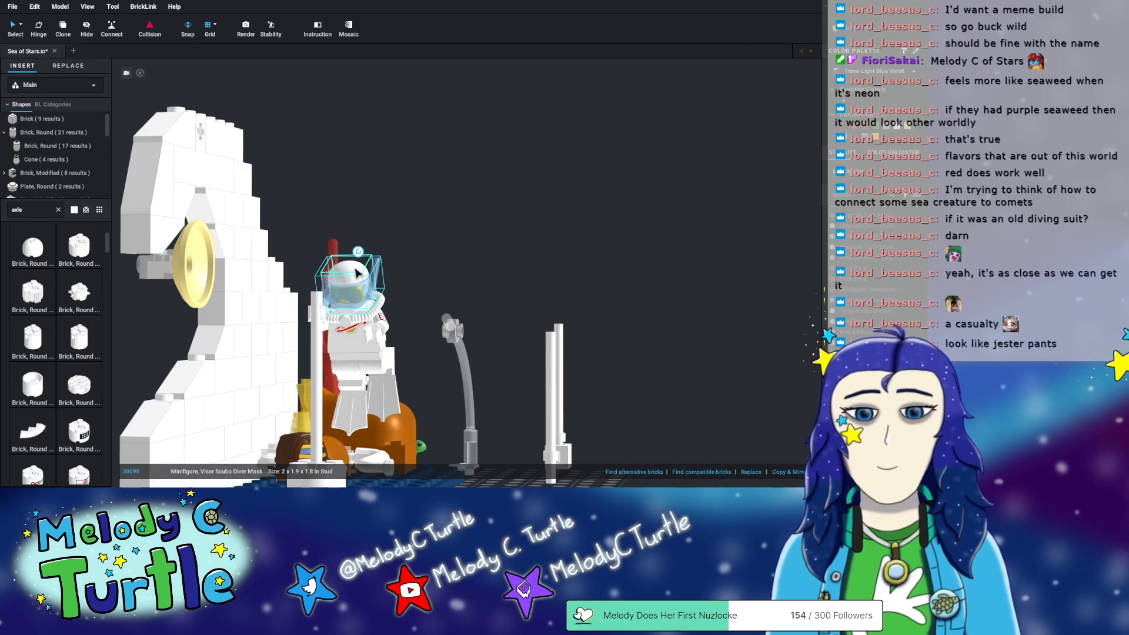
pyautogui.keyDown('ctrl'); pyautogui.click(356, 272); pyautogui.keyUp('ctrl')
pyautogui.moveTo(405, 304); pyautogui.dragTo(381, 311, button='right')
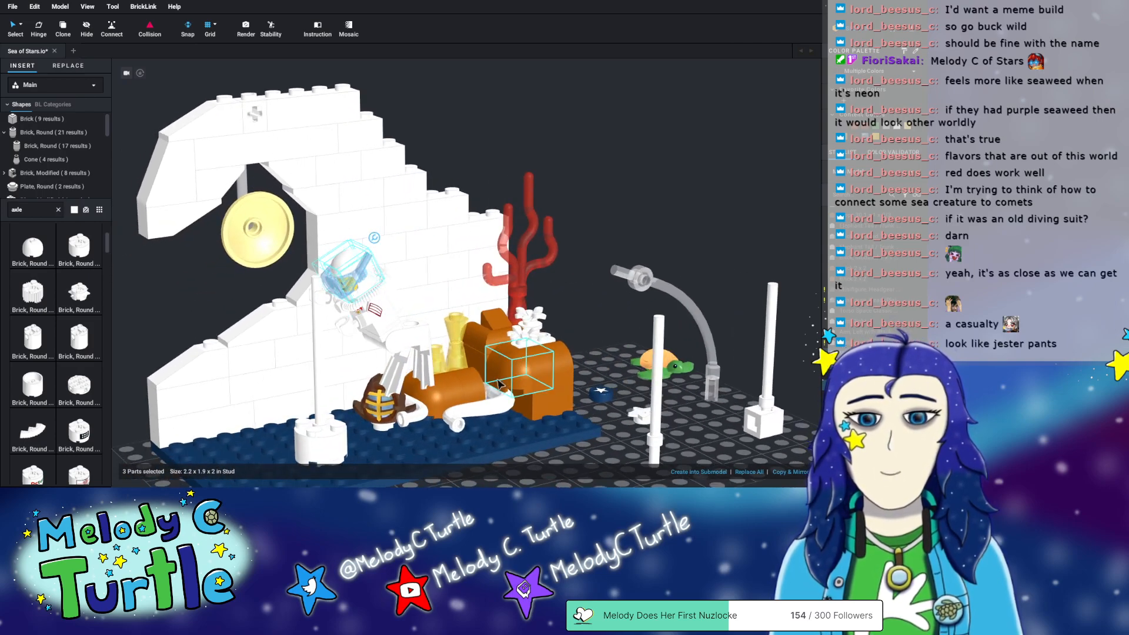
pyautogui.keyDown('ctrl'); pyautogui.click(324, 302); pyautogui.keyUp('ctrl')
pyautogui.keyDown('ctrl'); pyautogui.click(349, 332); pyautogui.keyUp('ctrl')
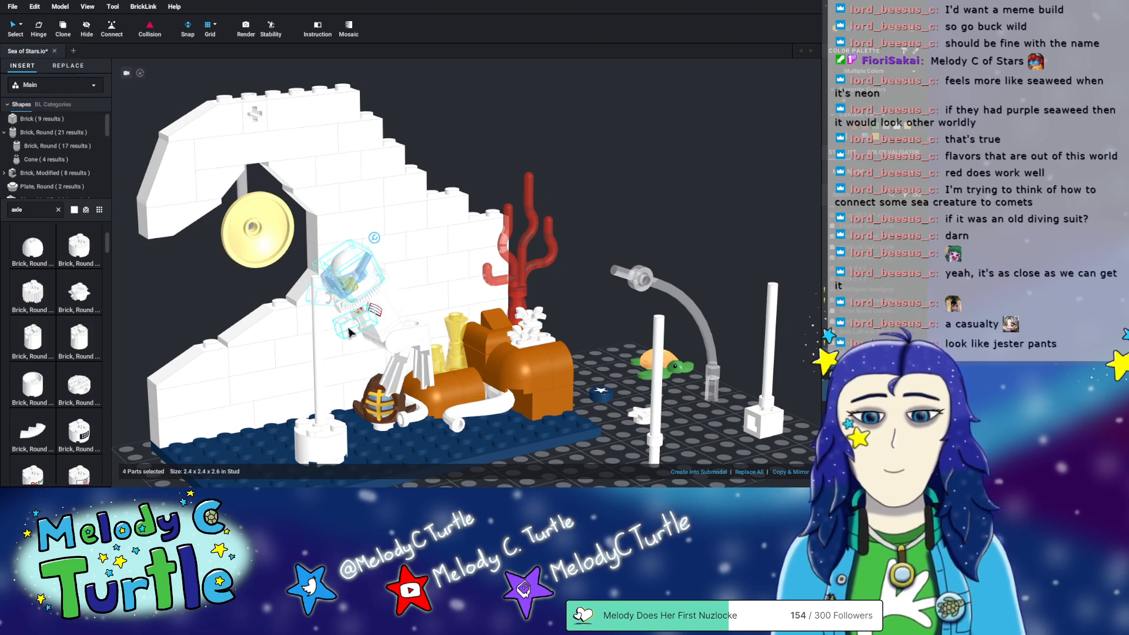
pyautogui.keyDown('ctrl'); pyautogui.click(377, 316); pyautogui.keyUp('ctrl')
pyautogui.moveTo(564, 191); pyautogui.dragTo(464, 328, button='right')
pyautogui.keyDown('ctrl'); pyautogui.click(550, 245); pyautogui.keyUp('ctrl')
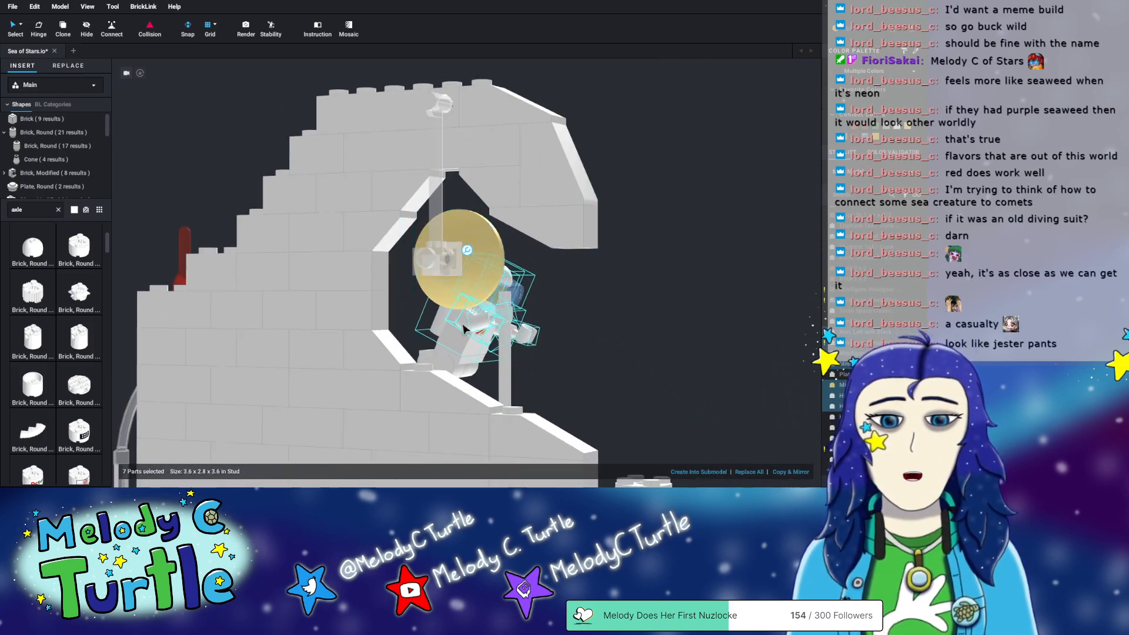
pyautogui.keyDown('ctrl'); pyautogui.click(465, 346); pyautogui.keyUp('ctrl')
pyautogui.keyDown('ctrl'); pyautogui.click(465, 367); pyautogui.keyUp('ctrl')
pyautogui.moveTo(631, 337); pyautogui.dragTo(601, 328, button='right')
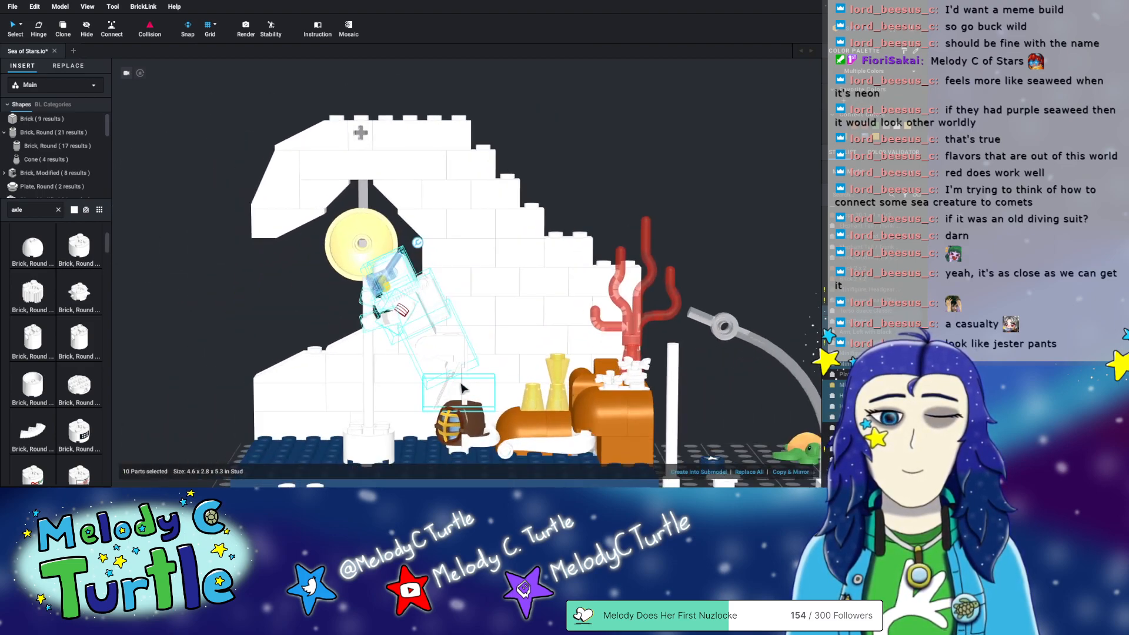
pyautogui.keyDown('ctrl'); pyautogui.click(464, 389); pyautogui.keyUp('ctrl')
pyautogui.keyDown('ctrl'); pyautogui.click(443, 393); pyautogui.keyUp('ctrl')
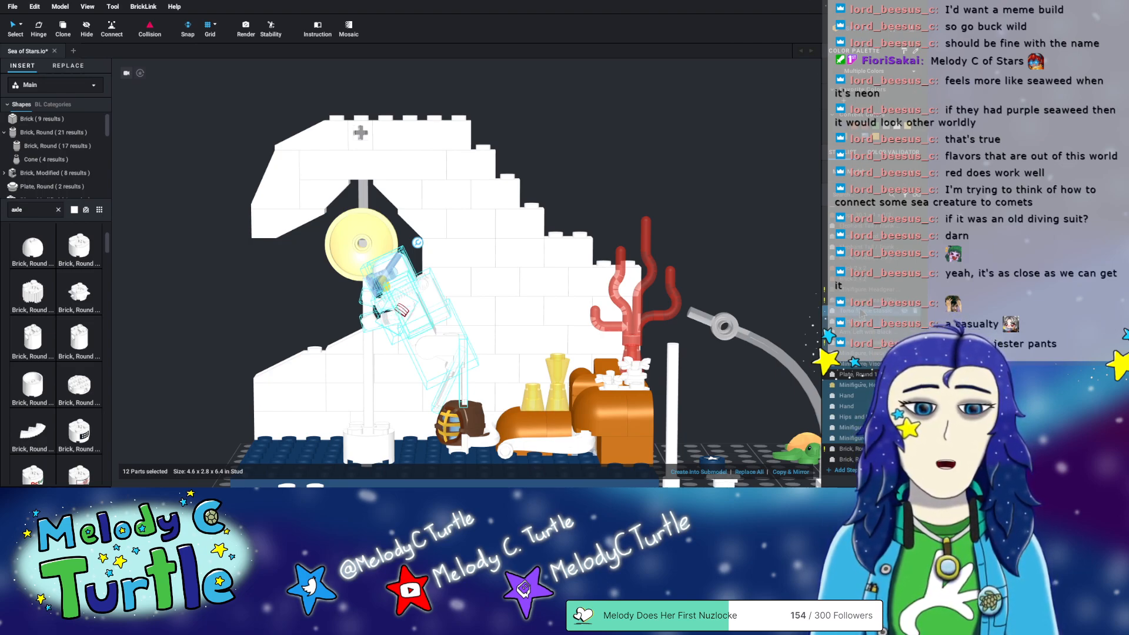
# - Save the model and switch from building mode to Instruction Maker mode
pyautogui.scroll(4, 869, 276)
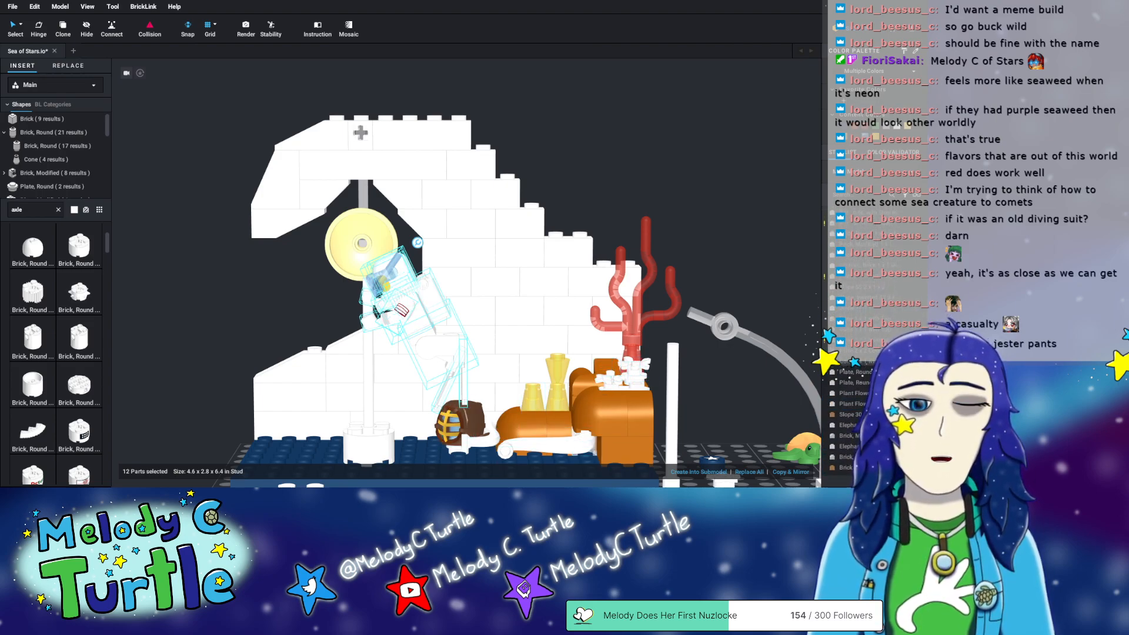
pyautogui.scroll(-3, 846, 412)
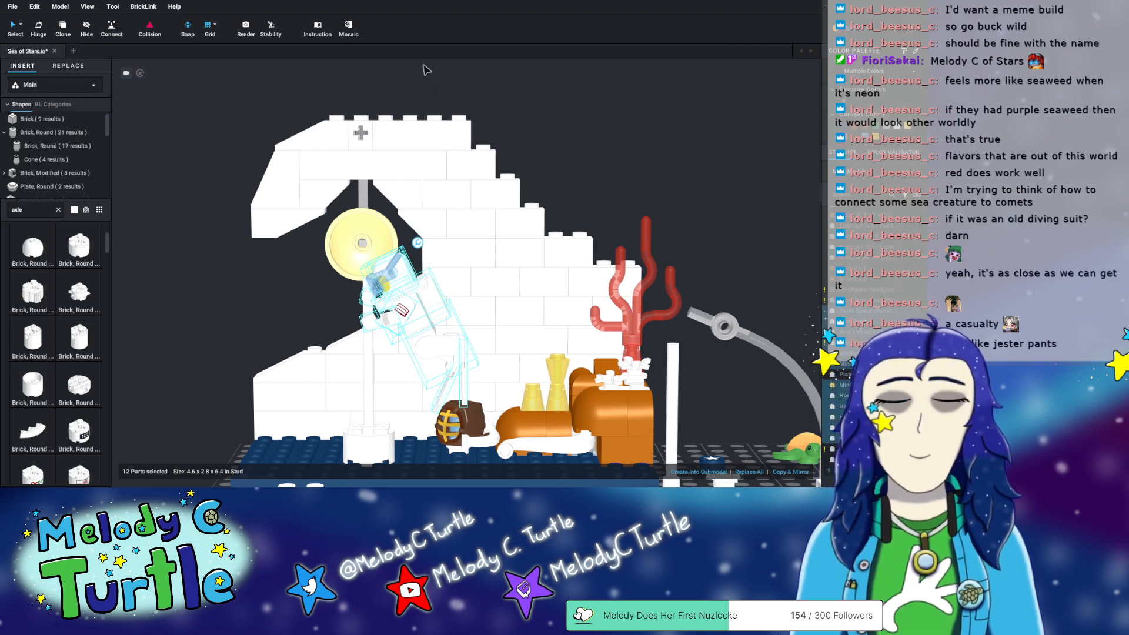
pyautogui.click(318, 29)
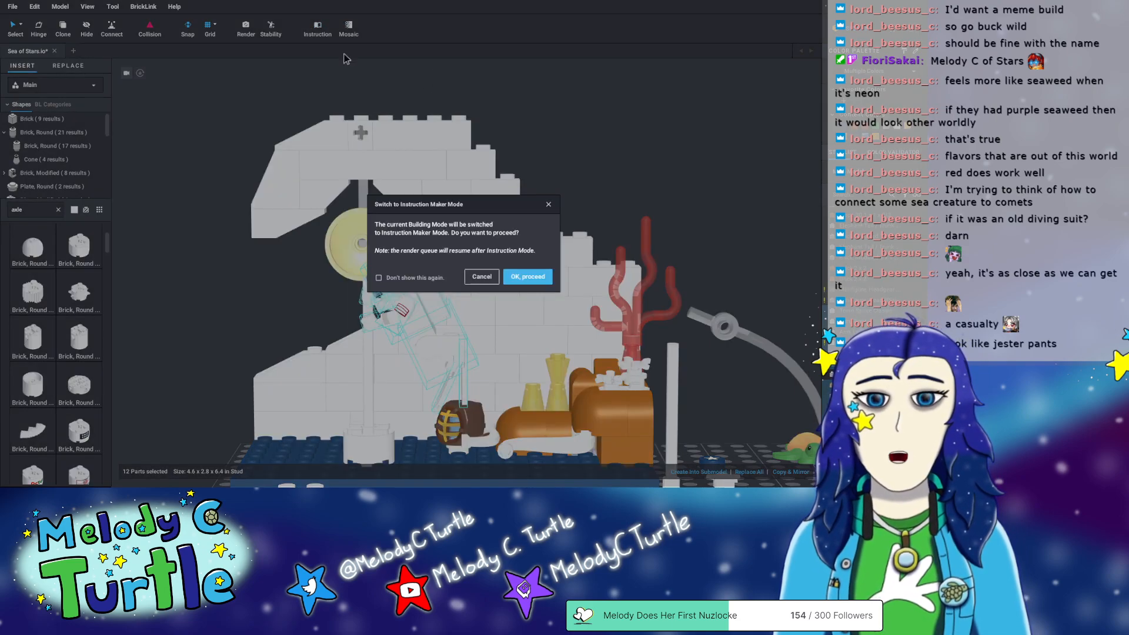
pyautogui.click(548, 204)
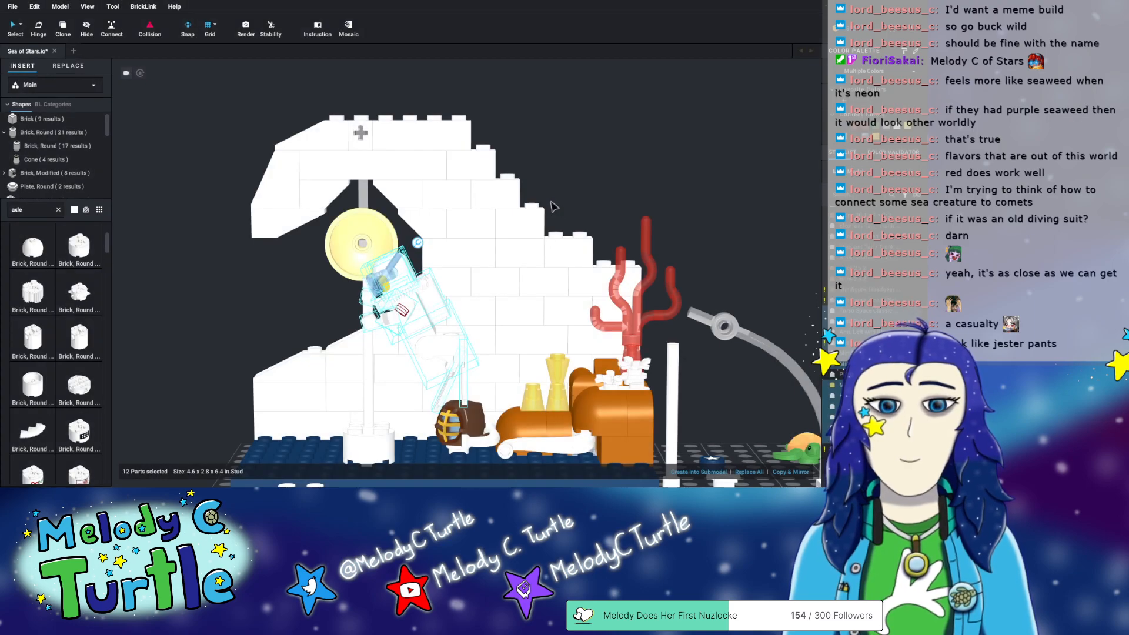
pyautogui.click(318, 25)
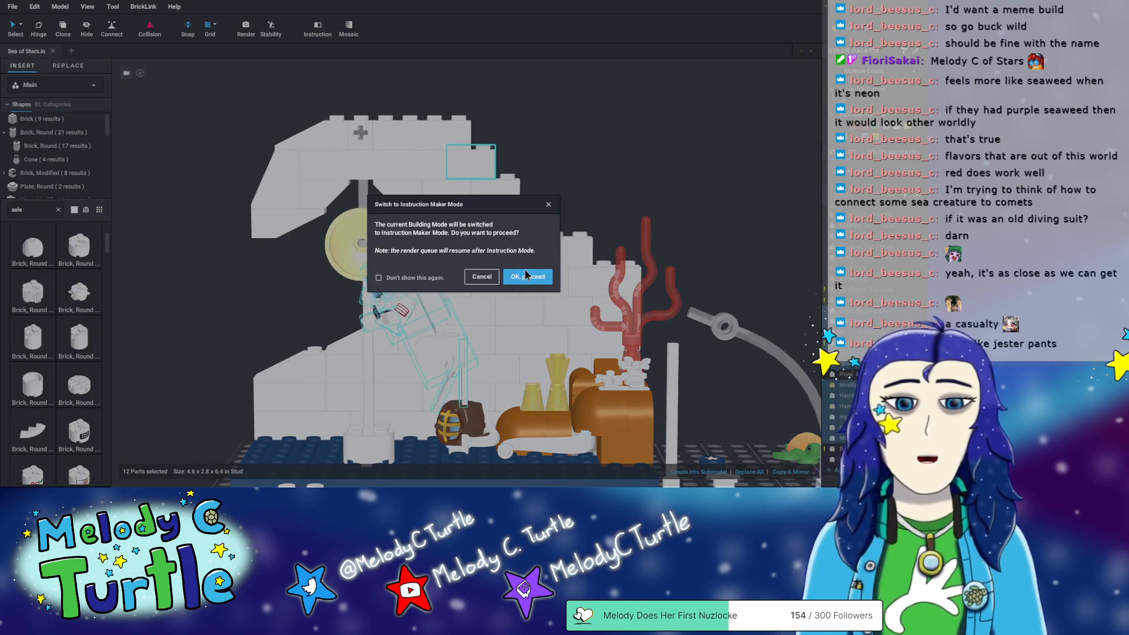
pyautogui.click(527, 276)
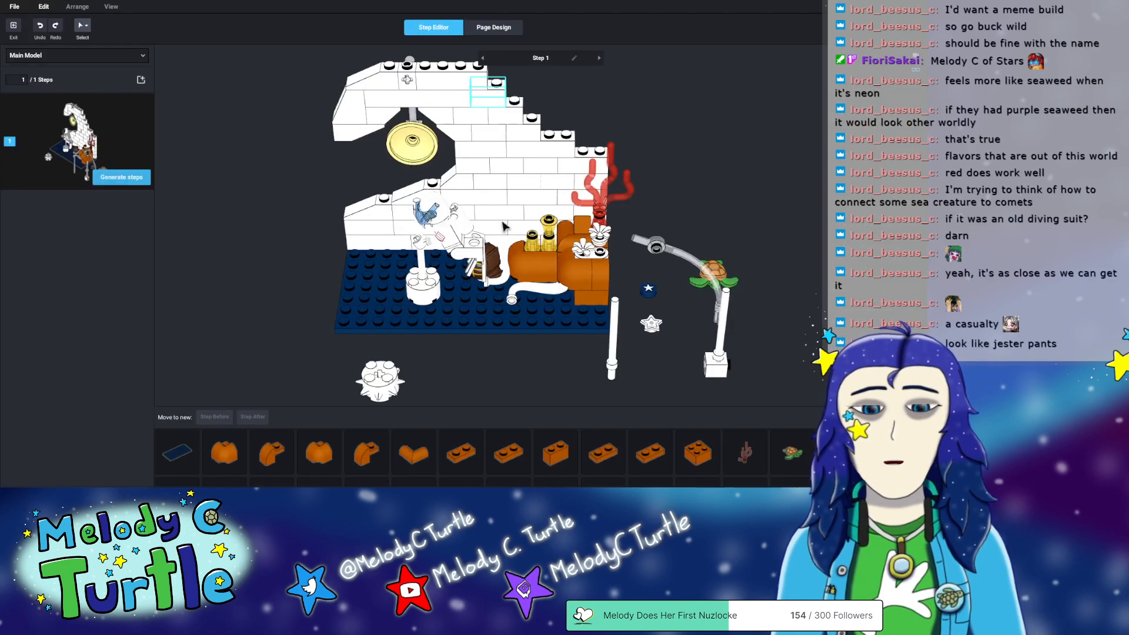
pyautogui.scroll(-4, 594, 449)
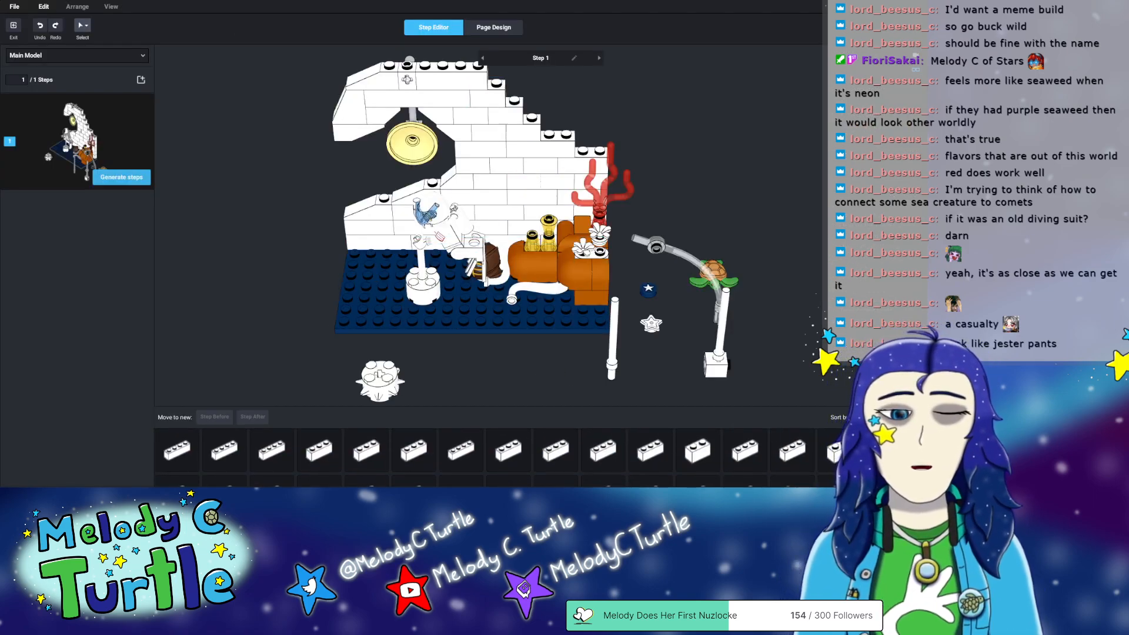
pyautogui.scroll(-3, 593, 453)
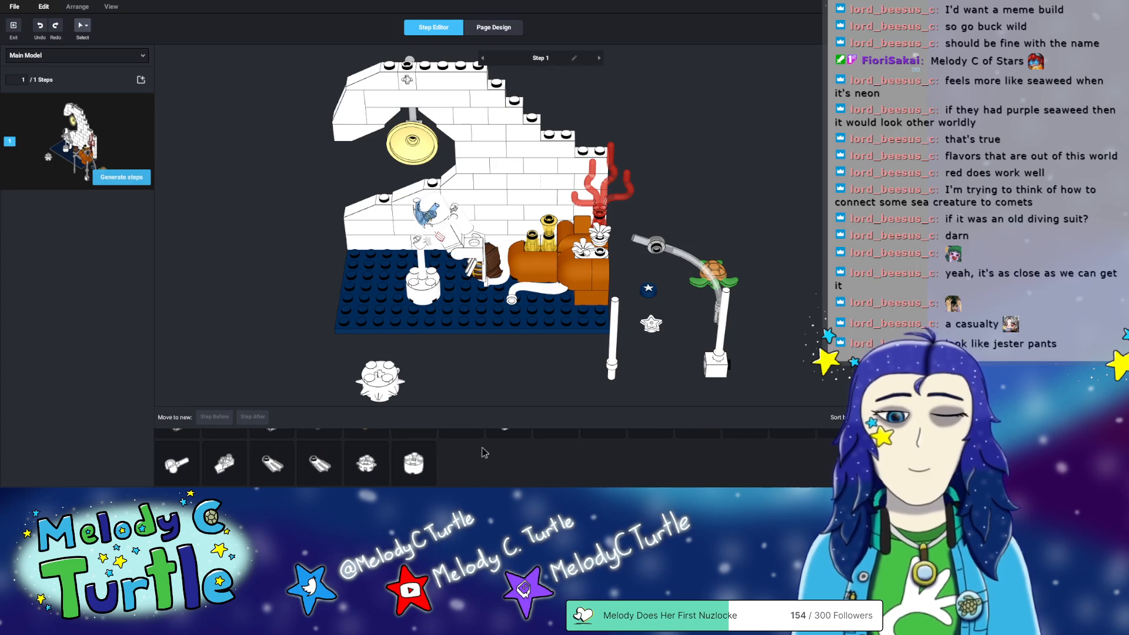
pyautogui.click(312, 464)
pyautogui.keyDown('ctrl'); pyautogui.click(269, 466); pyautogui.keyUp('ctrl')
pyautogui.keyDown('ctrl'); pyautogui.click(217, 464); pyautogui.keyUp('ctrl')
pyautogui.keyDown('ctrl'); pyautogui.click(183, 466); pyautogui.keyUp('ctrl')
pyautogui.scroll(2, 657, 463)
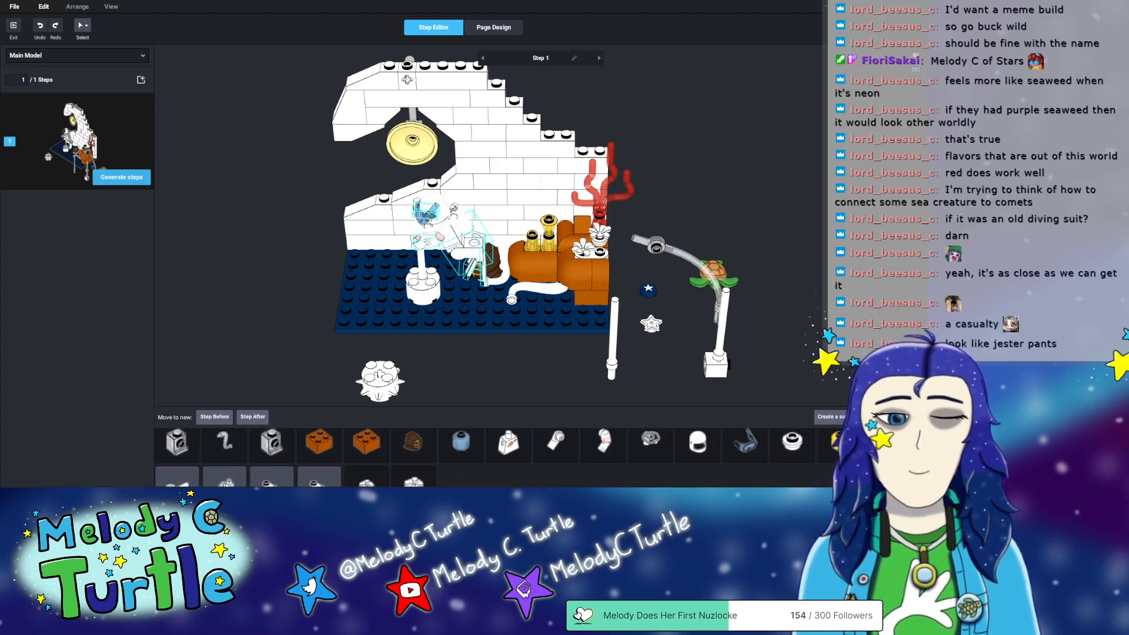
pyautogui.keyDown('ctrl'); pyautogui.click(830, 449); pyautogui.keyUp('ctrl')
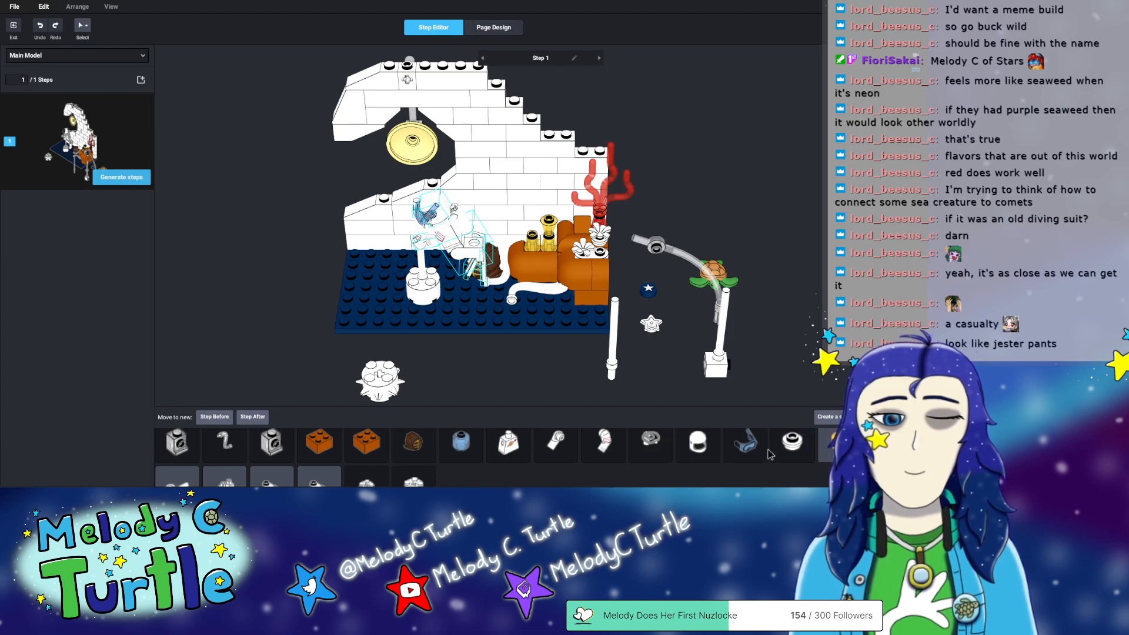
pyautogui.keyDown('ctrl'); pyautogui.click(746, 450); pyautogui.keyUp('ctrl')
pyautogui.keyDown('ctrl'); pyautogui.click(648, 441); pyautogui.keyUp('ctrl')
pyautogui.keyDown('ctrl'); pyautogui.click(579, 445); pyautogui.keyUp('ctrl')
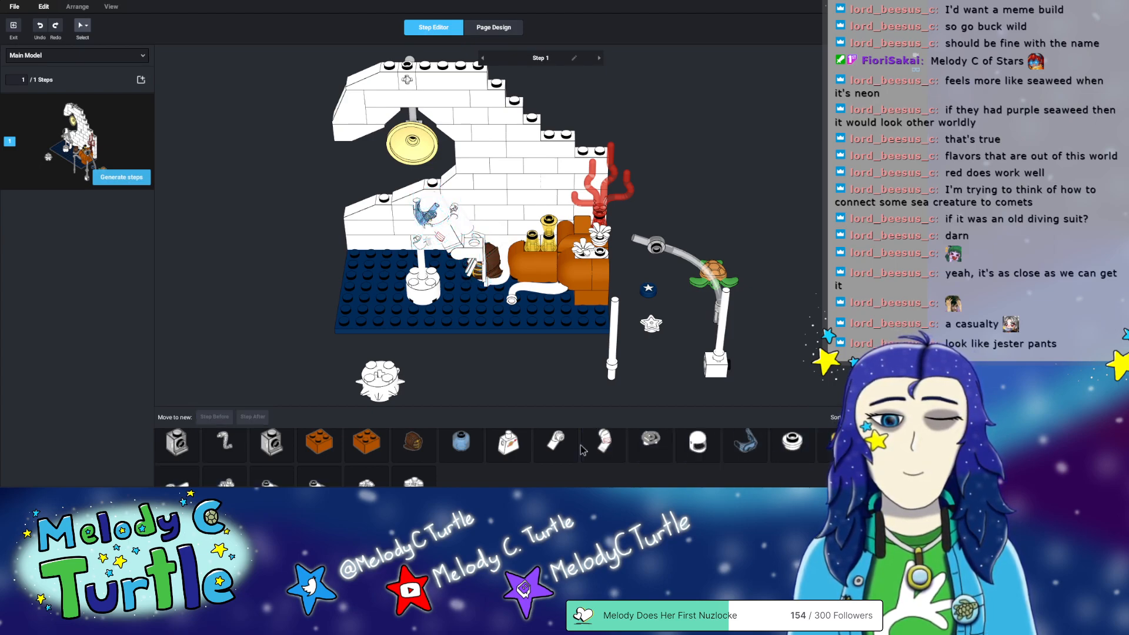
# - Select the astronaut's parts in instruction step 1 and check the options available for moving them to a submodel
pyautogui.keyDown('ctrl'); pyautogui.click(516, 454); pyautogui.keyUp('ctrl')
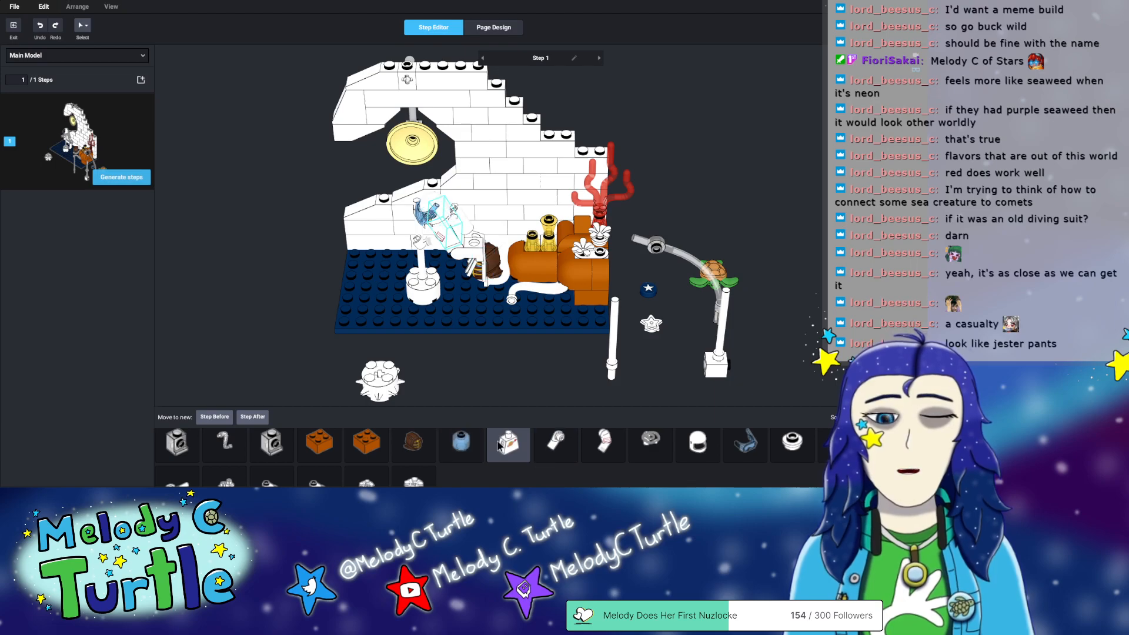
pyautogui.keyDown('ctrl'); pyautogui.click(567, 451); pyautogui.keyUp('ctrl')
pyautogui.keyDown('ctrl'); pyautogui.click(600, 447); pyautogui.keyUp('ctrl')
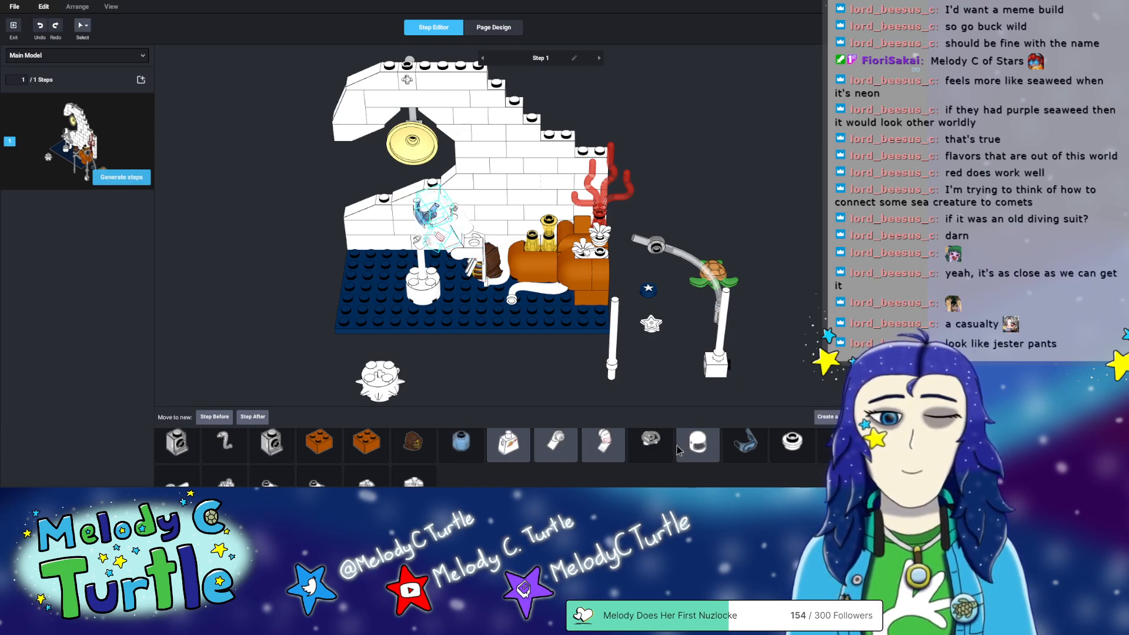
pyautogui.keyDown('ctrl'); pyautogui.click(645, 443); pyautogui.keyUp('ctrl')
pyautogui.keyDown('ctrl'); pyautogui.click(686, 451); pyautogui.keyUp('ctrl')
pyautogui.keyDown('ctrl'); pyautogui.click(747, 447); pyautogui.keyUp('ctrl')
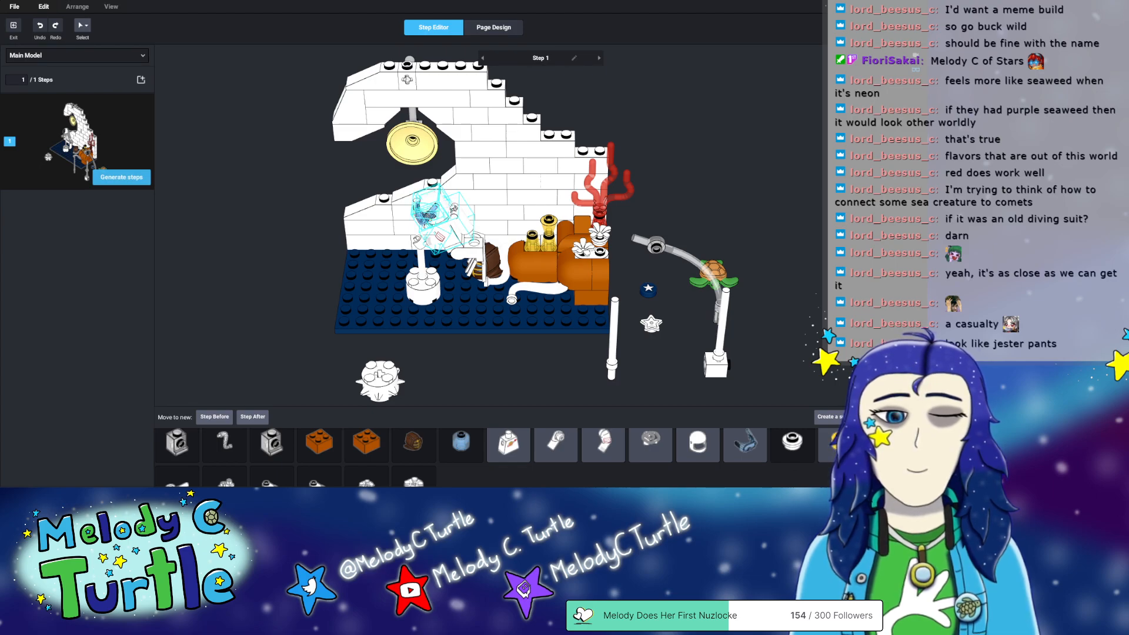
pyautogui.scroll(-2, 412, 459)
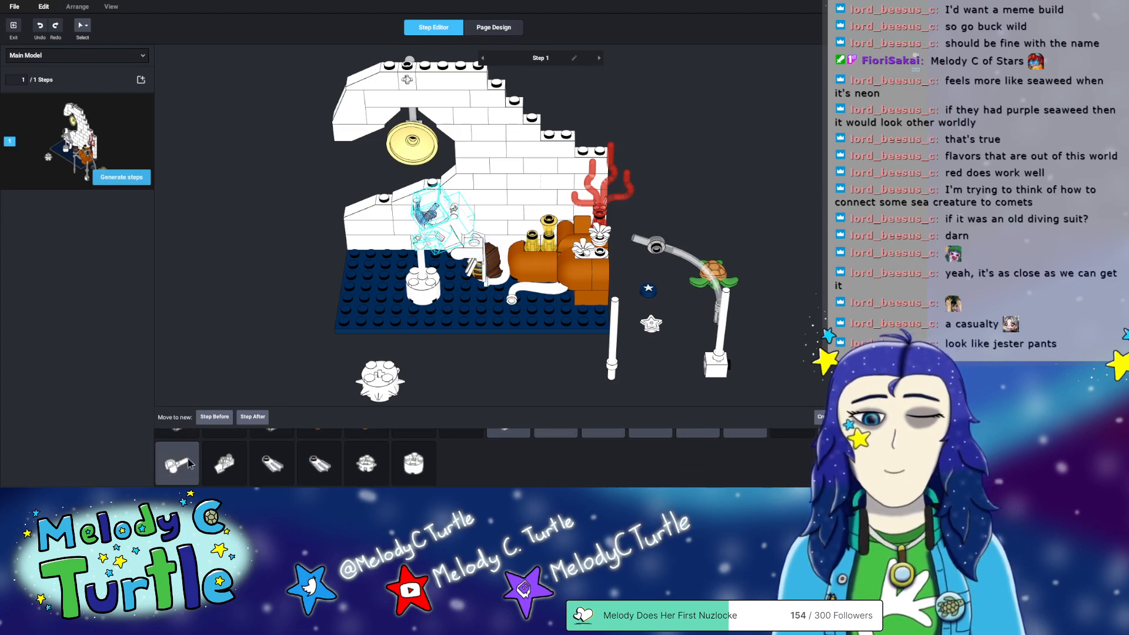
pyautogui.keyDown('ctrl'); pyautogui.click(241, 474); pyautogui.keyUp('ctrl')
pyautogui.keyDown('ctrl'); pyautogui.click(272, 472); pyautogui.keyUp('ctrl')
pyautogui.keyDown('ctrl'); pyautogui.click(311, 469); pyautogui.keyUp('ctrl')
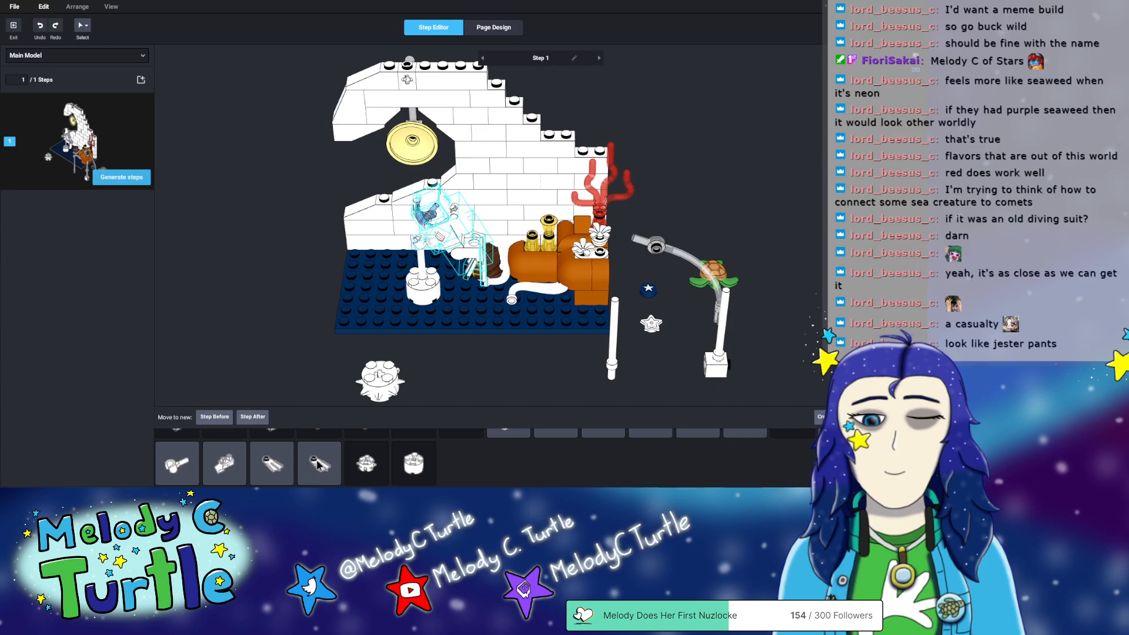
pyautogui.rightClick(331, 477)
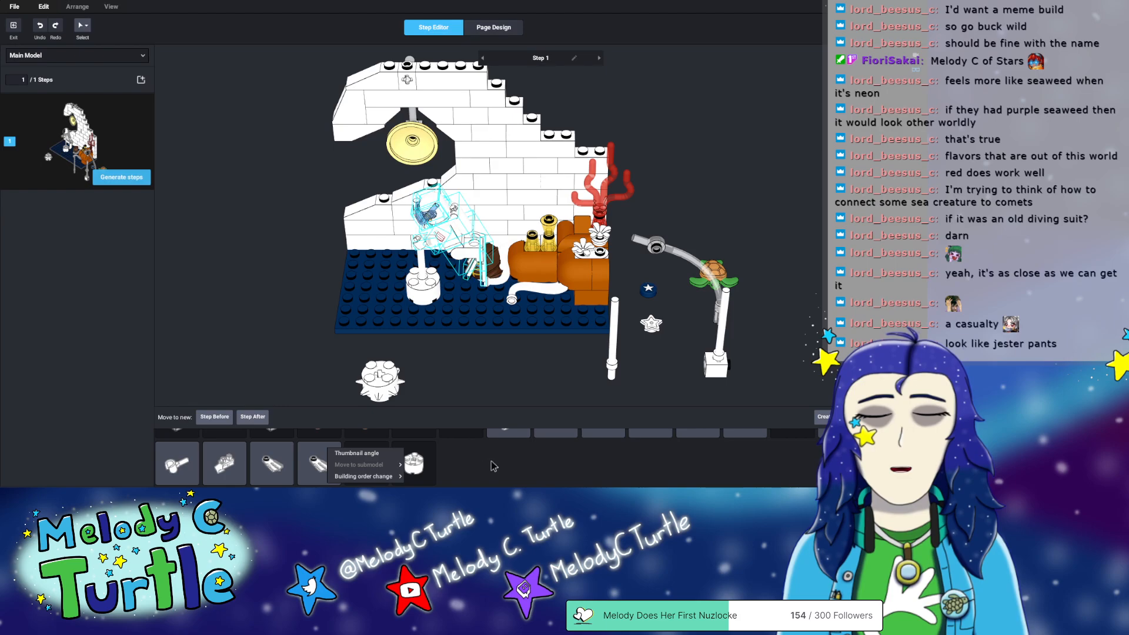
pyautogui.click(456, 467)
# - Check the submodel and building order options of the round brick under the bar and of a white wall brick
pyautogui.click(414, 463)
pyautogui.rightClick(413, 450)
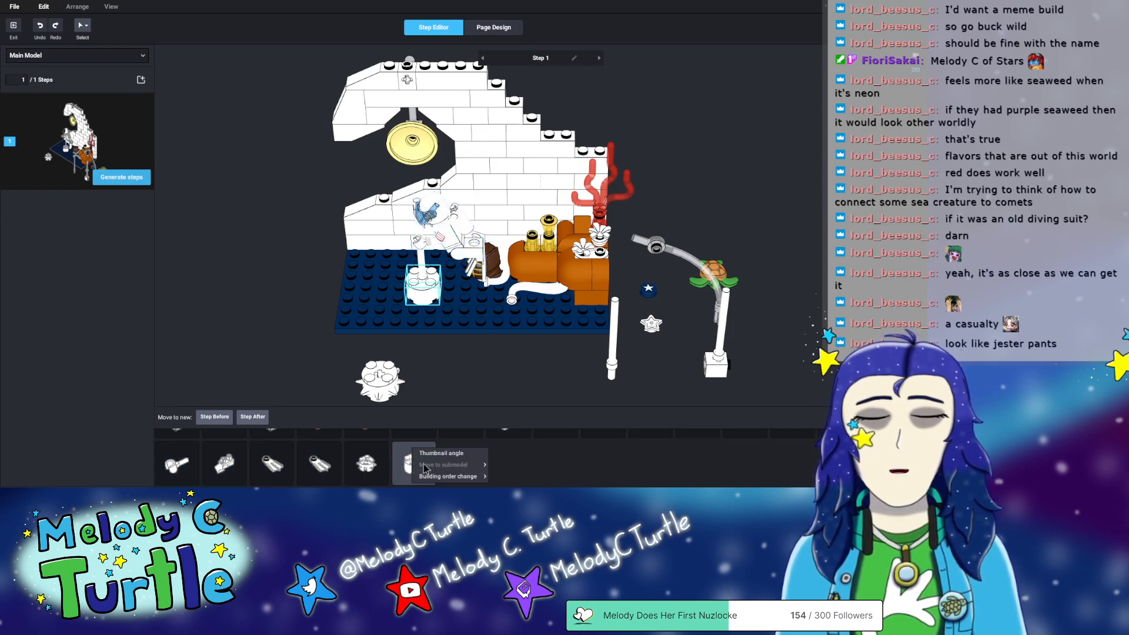
pyautogui.click(531, 458)
pyautogui.scroll(5, 425, 479)
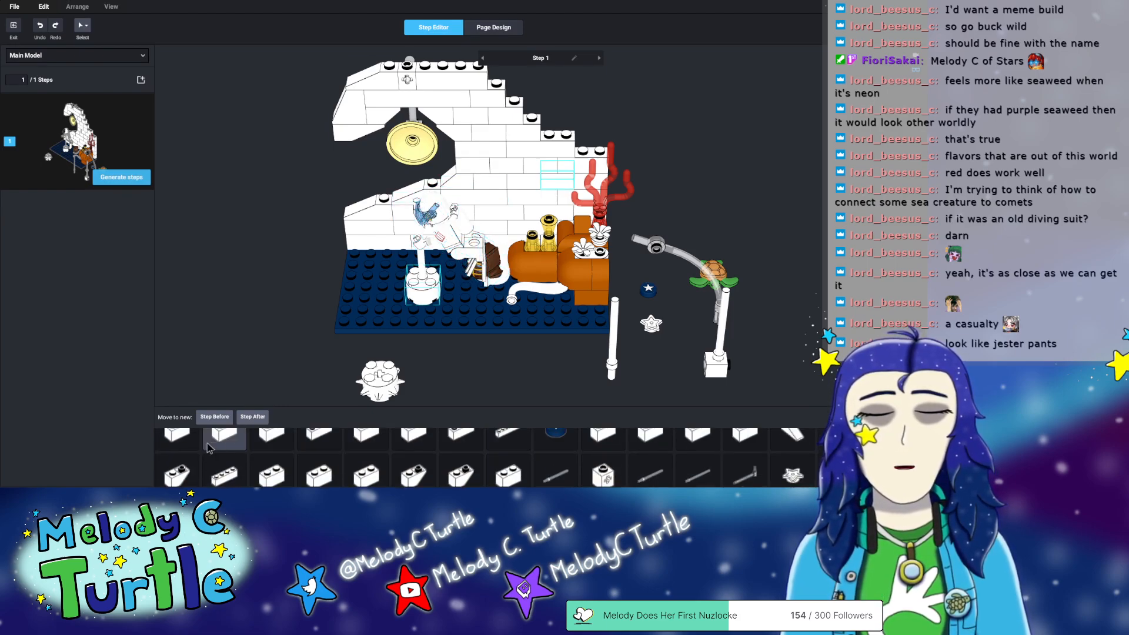
pyautogui.rightClick(176, 448)
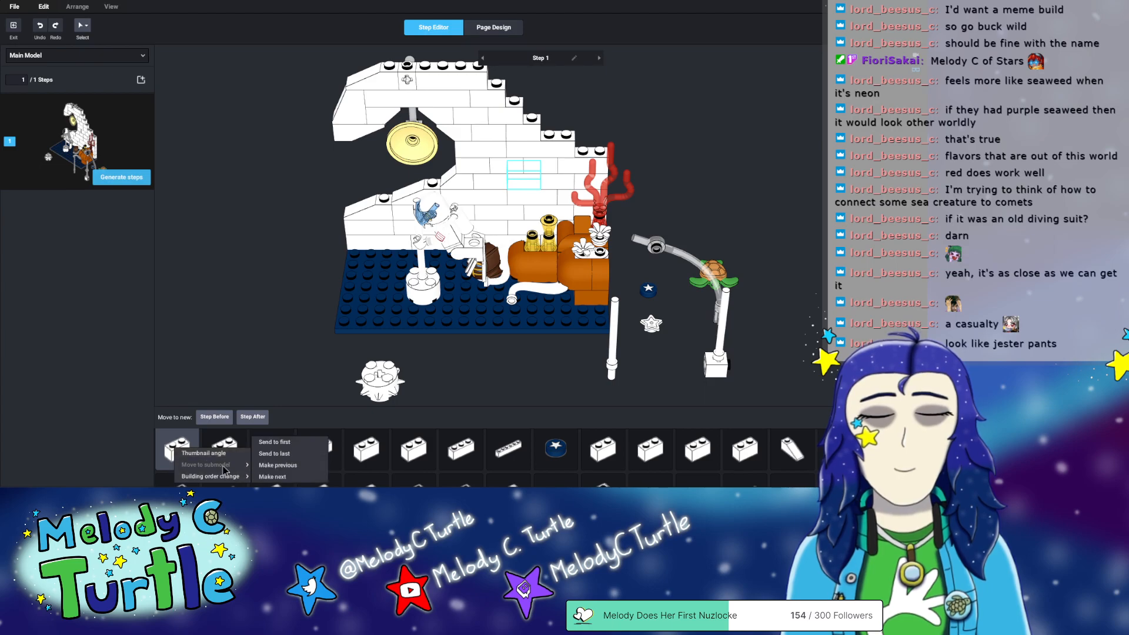
pyautogui.click(796, 419)
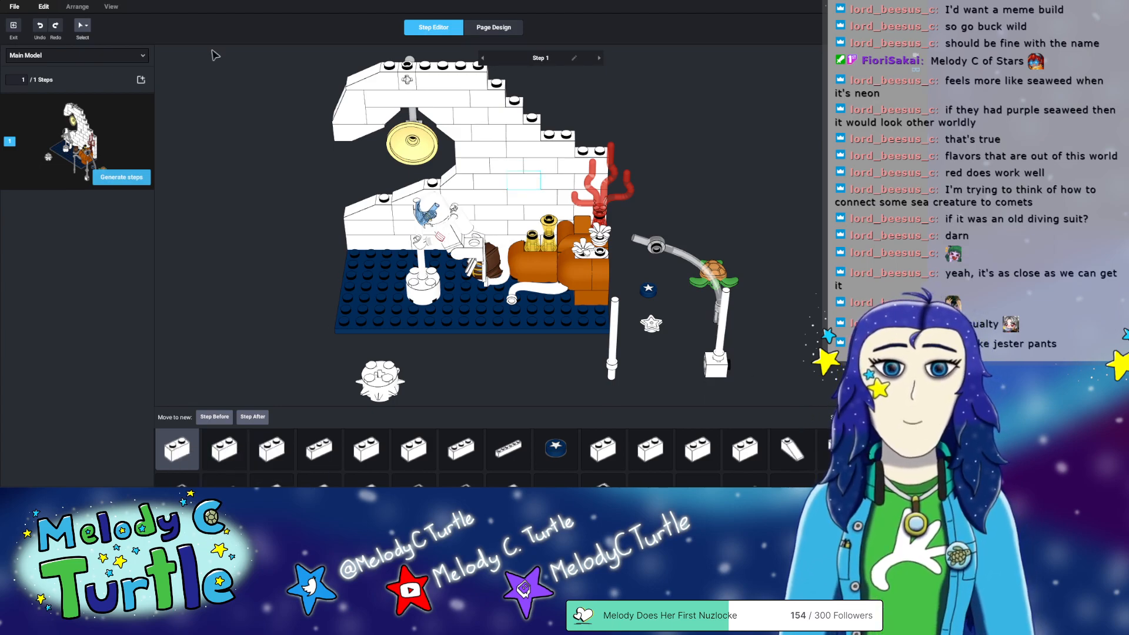
# - Exit the instruction view back to building mode and recolor the straight bar under the astronaut to transparent clear
pyautogui.click(18, 25)
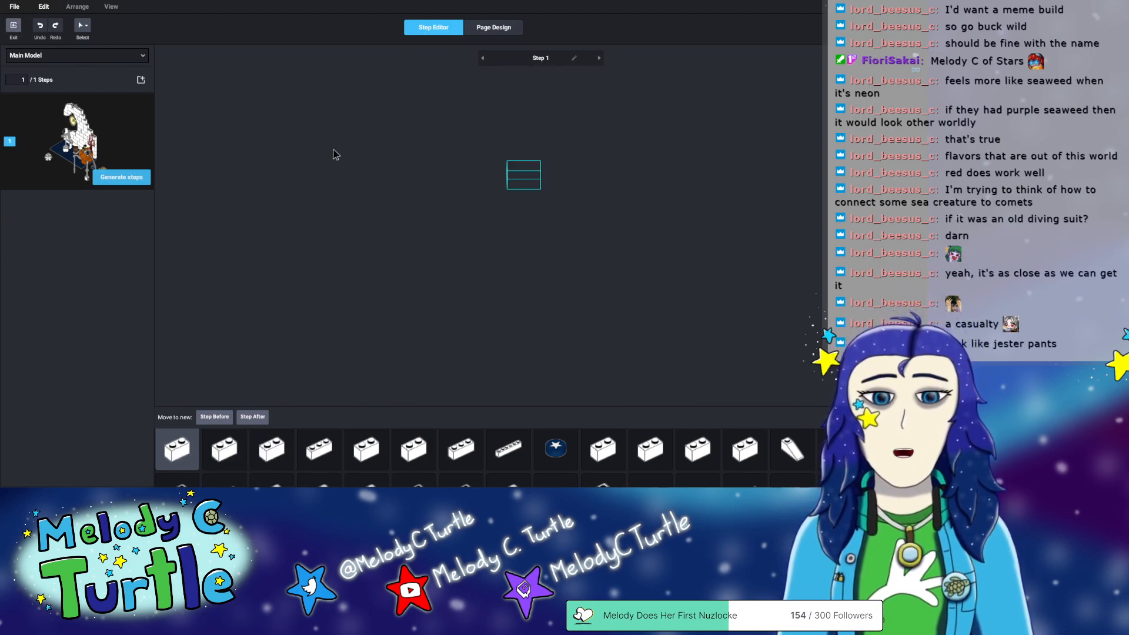
pyautogui.moveTo(641, 144)
pyautogui.mouseDown(button='right')
pyautogui.moveTo(592, 143)
pyautogui.moveTo(605, 125)
pyautogui.moveTo(652, 128)
pyautogui.moveTo(660, 140)
pyautogui.mouseUp(button='right')
pyautogui.click(347, 330)
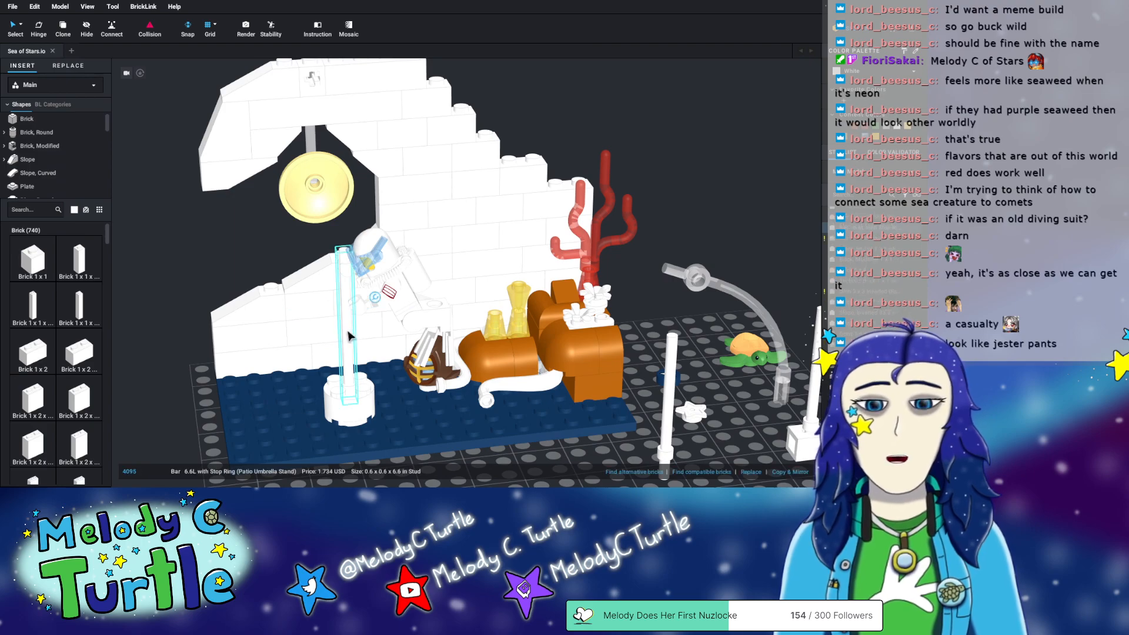
pyautogui.click(887, 127)
pyautogui.click(762, 143)
# - Try to fit the curved transparent bar with round plate end behind the orange chest, and move it back off the base
pyautogui.moveTo(746, 144); pyautogui.dragTo(747, 174, button='right')
pyautogui.moveTo(767, 231); pyautogui.dragTo(697, 220, button='middle')
pyautogui.click(696, 364)
pyautogui.moveTo(695, 364); pyautogui.dragTo(519, 210)
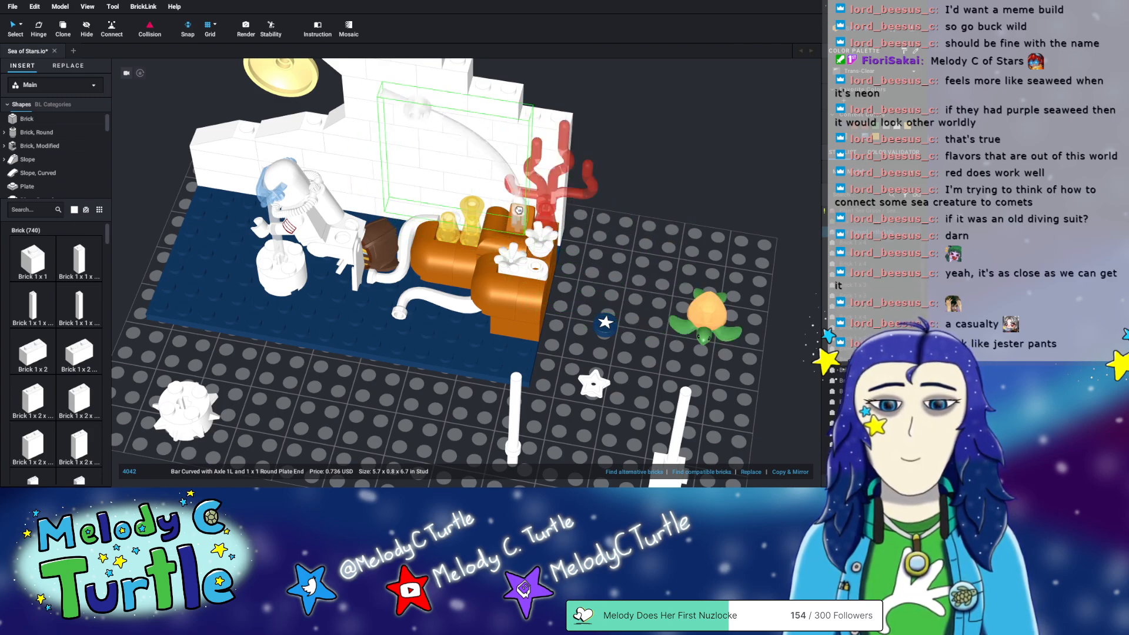
pyautogui.moveTo(519, 210); pyautogui.dragTo(734, 261)
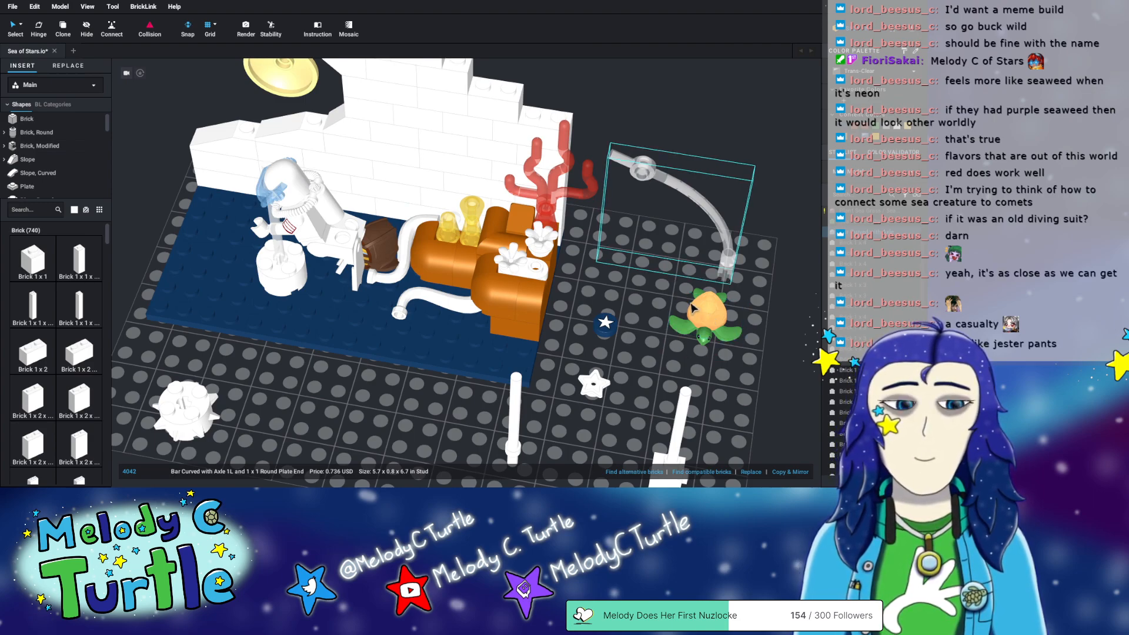
# - Search the part library for "axle" and look through the bricks, cones and modified bricks with axle holes
pyautogui.moveTo(689, 283)
pyautogui.mouseDown(button='right')
pyautogui.moveTo(635, 278)
pyautogui.moveTo(689, 294)
pyautogui.mouseUp(button='right')
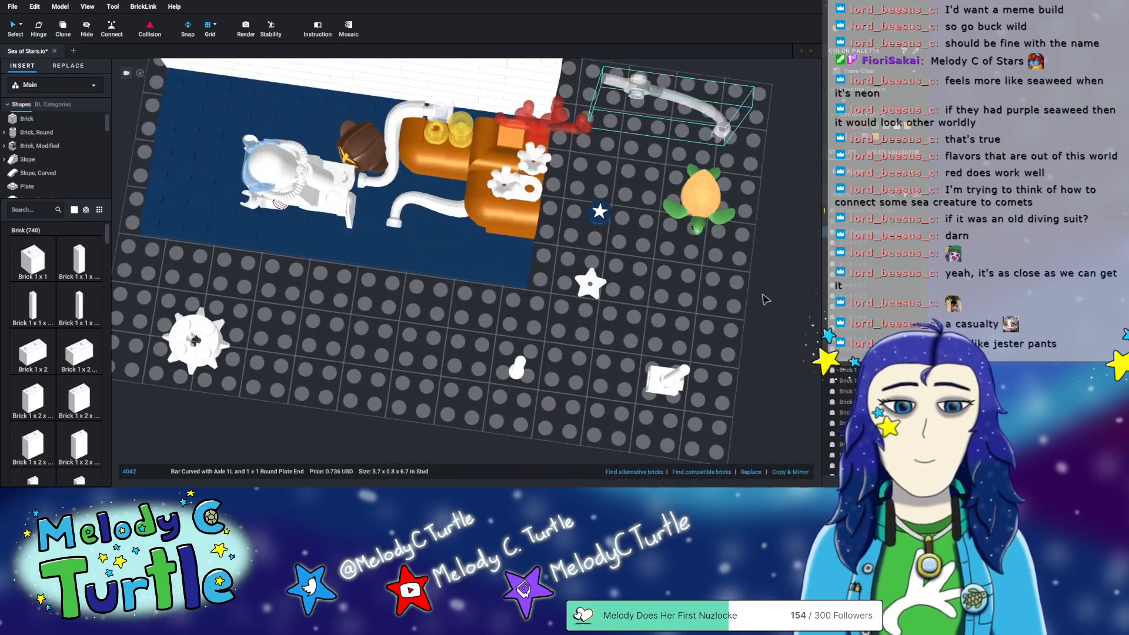
pyautogui.moveTo(753, 280); pyautogui.dragTo(718, 274, button='middle')
pyautogui.moveTo(720, 278); pyautogui.dragTo(628, 121, button='right')
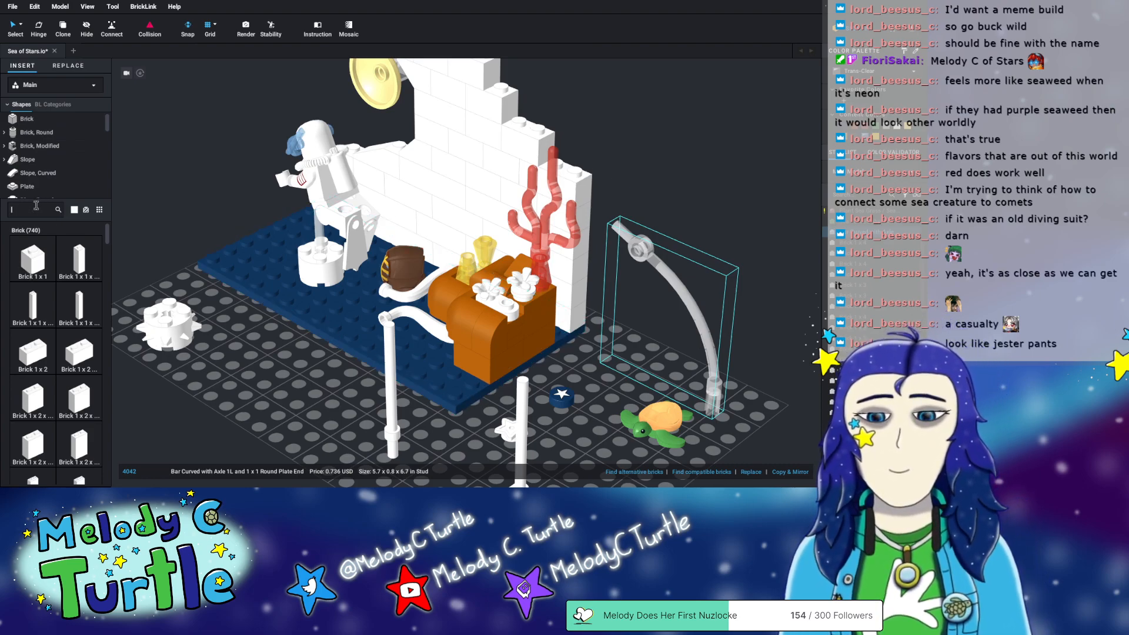
pyautogui.write('el')
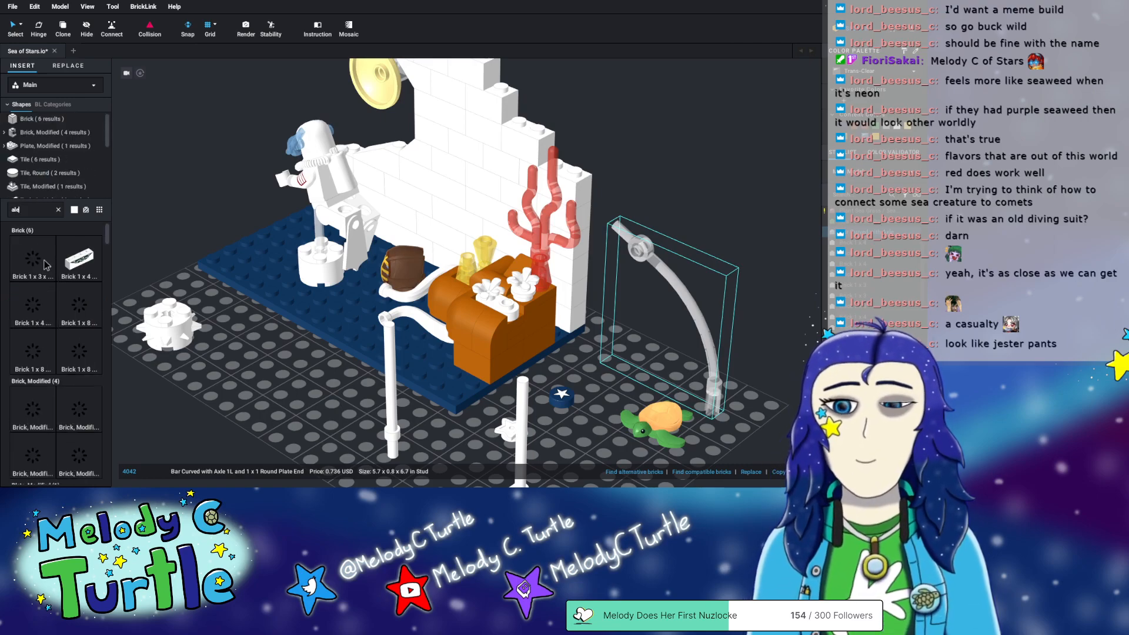
pyautogui.press('BackSpace')
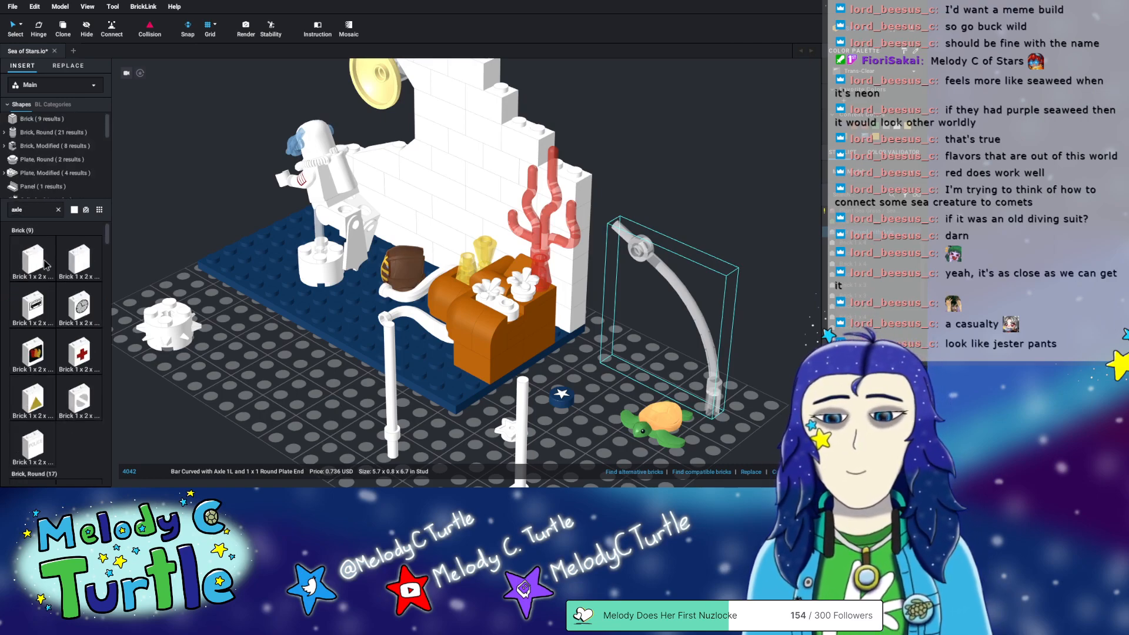
pyautogui.scroll(-5, 74, 322)
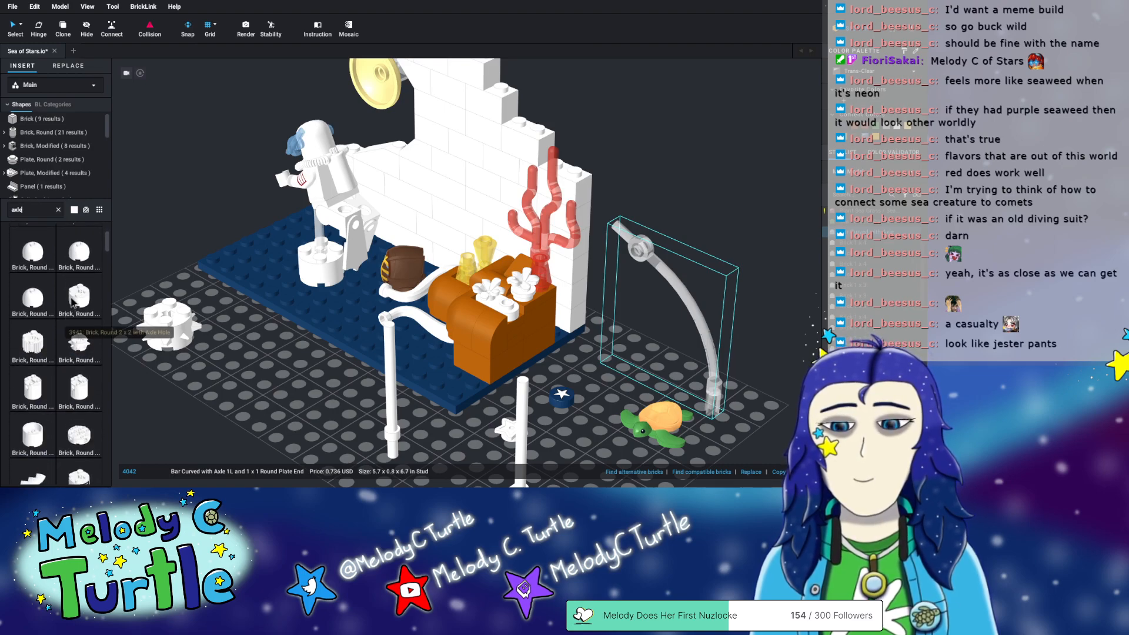
pyautogui.scroll(-6, 94, 299)
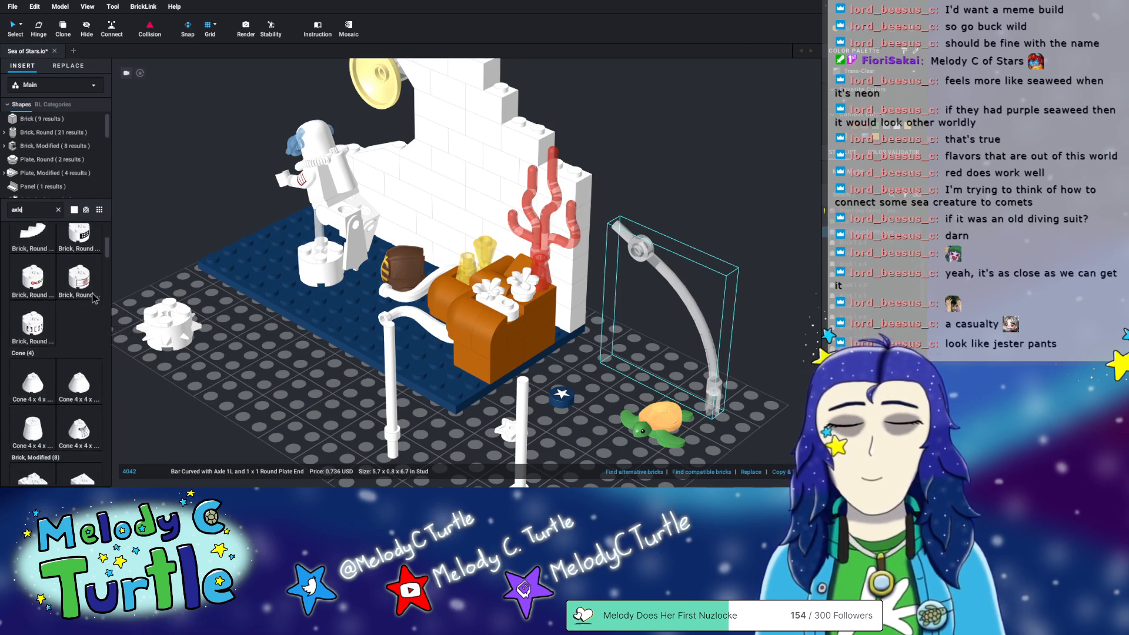
pyautogui.scroll(-3, 94, 299)
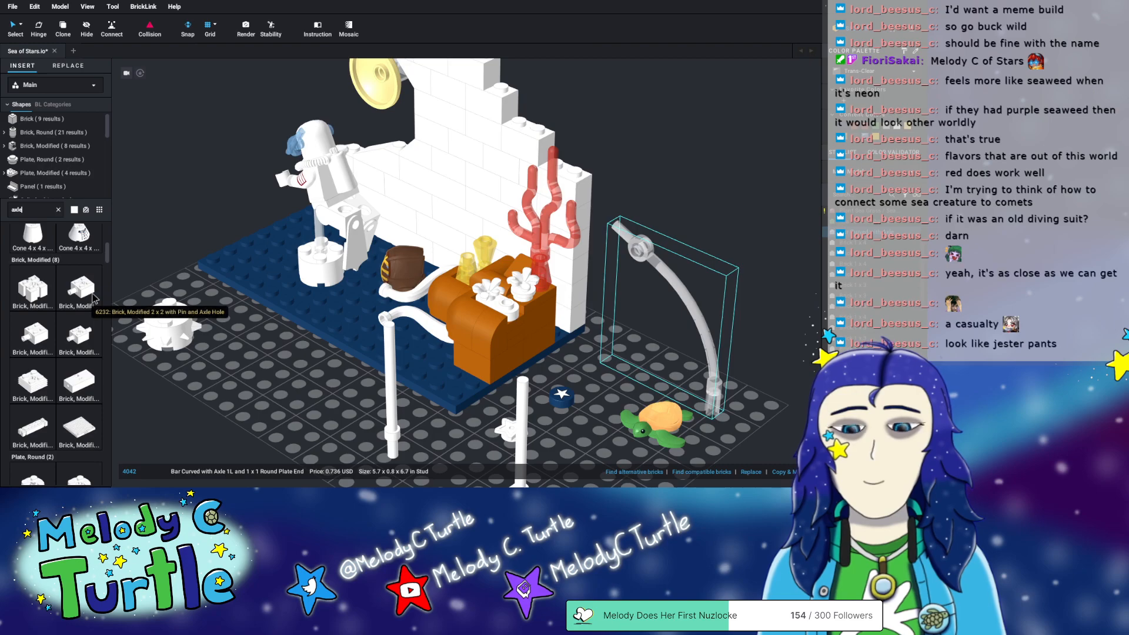
# - Hide four white bricks in the lower end of the wall to expose the back of the orange chest
pyautogui.moveTo(557, 378); pyautogui.dragTo(588, 423, button='right')
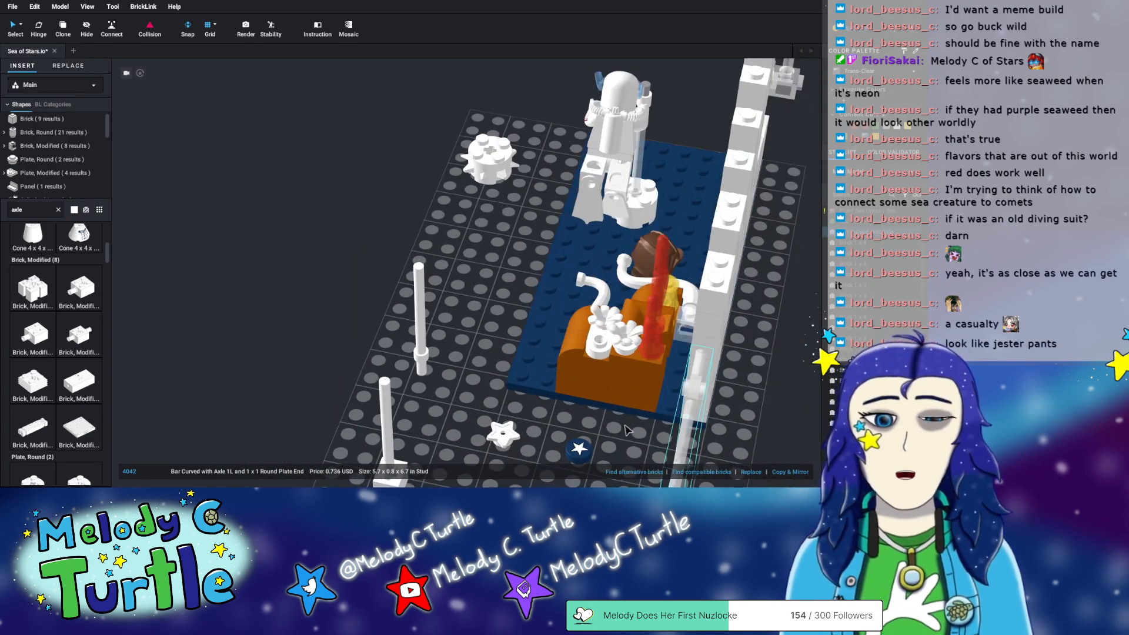
pyautogui.scroll(5, 682, 454)
pyautogui.moveTo(734, 431); pyautogui.dragTo(699, 404, button='right')
pyautogui.moveTo(752, 376); pyautogui.dragTo(515, 275, button='right')
pyautogui.moveTo(513, 271); pyautogui.dragTo(428, 214, button='middle')
pyautogui.click(425, 193)
pyautogui.keyDown('ctrl'); pyautogui.click(505, 146); pyautogui.keyUp('ctrl')
pyautogui.keyDown('ctrl'); pyautogui.click(528, 191); pyautogui.keyUp('ctrl')
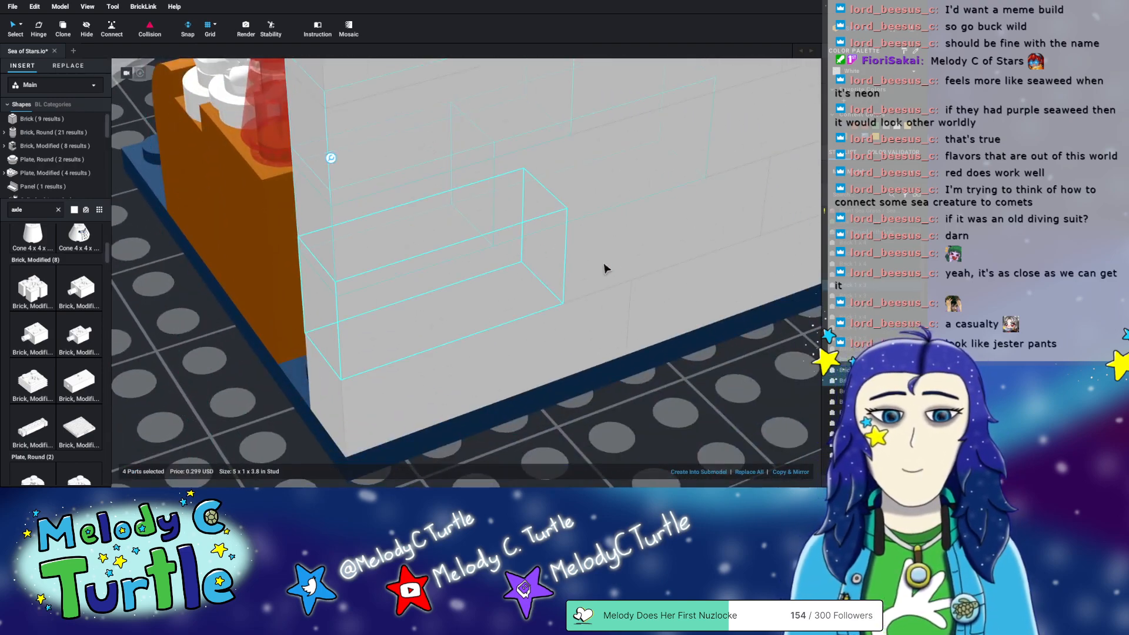
pyautogui.click(905, 287)
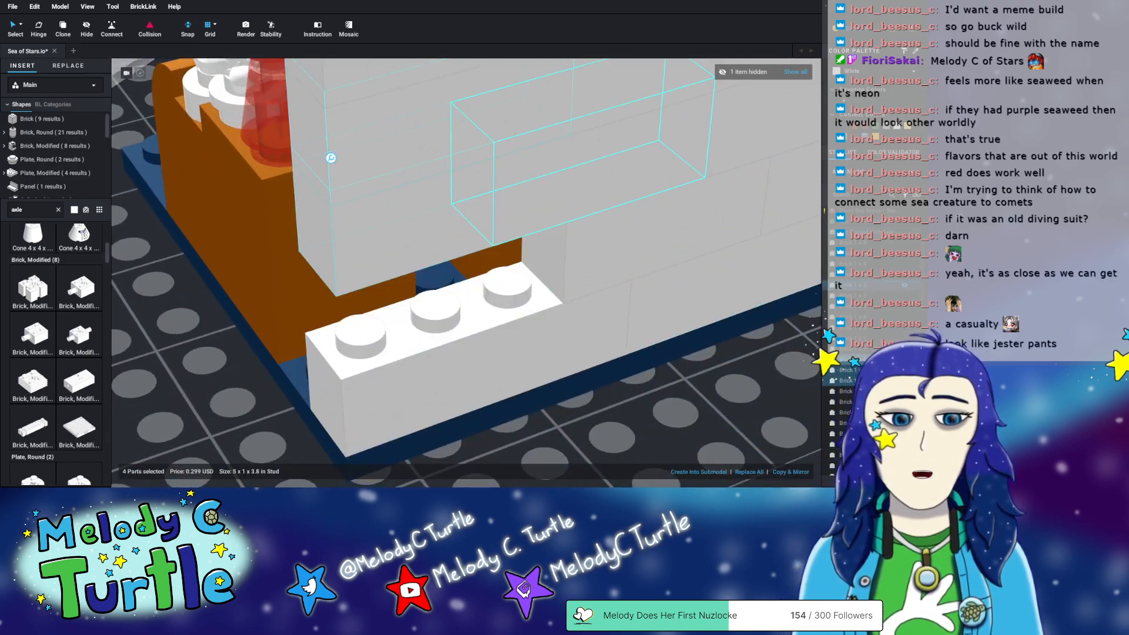
pyautogui.click(905, 359)
pyautogui.click(905, 370)
pyautogui.click(905, 381)
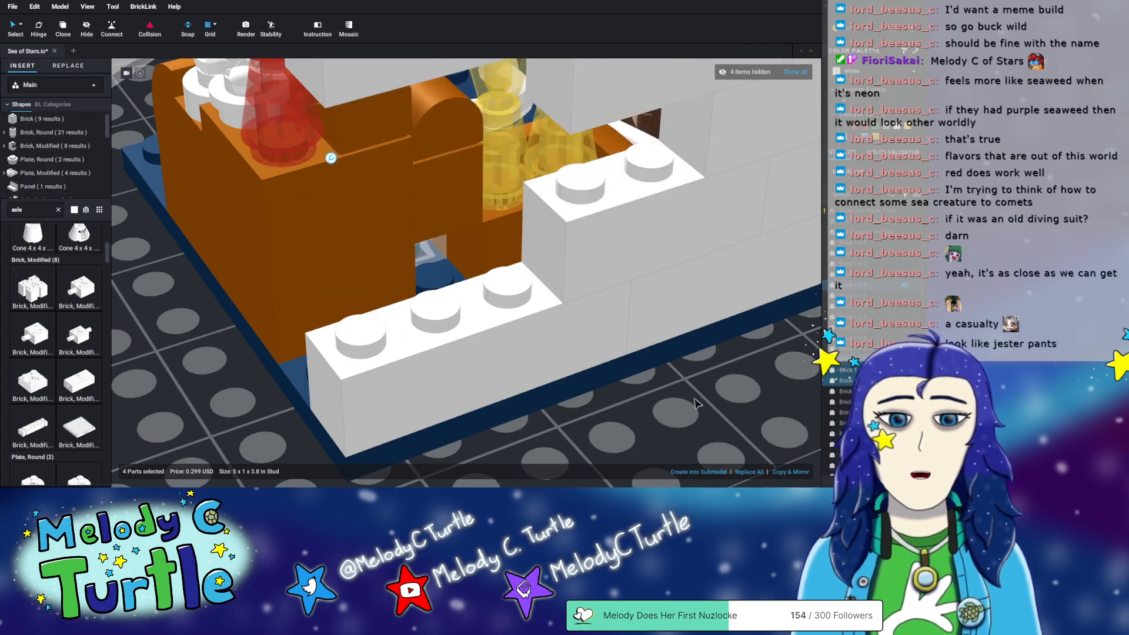
pyautogui.moveTo(662, 399)
pyautogui.mouseDown(button='right')
pyautogui.moveTo(642, 401)
pyautogui.moveTo(651, 393)
pyautogui.mouseUp(button='right')
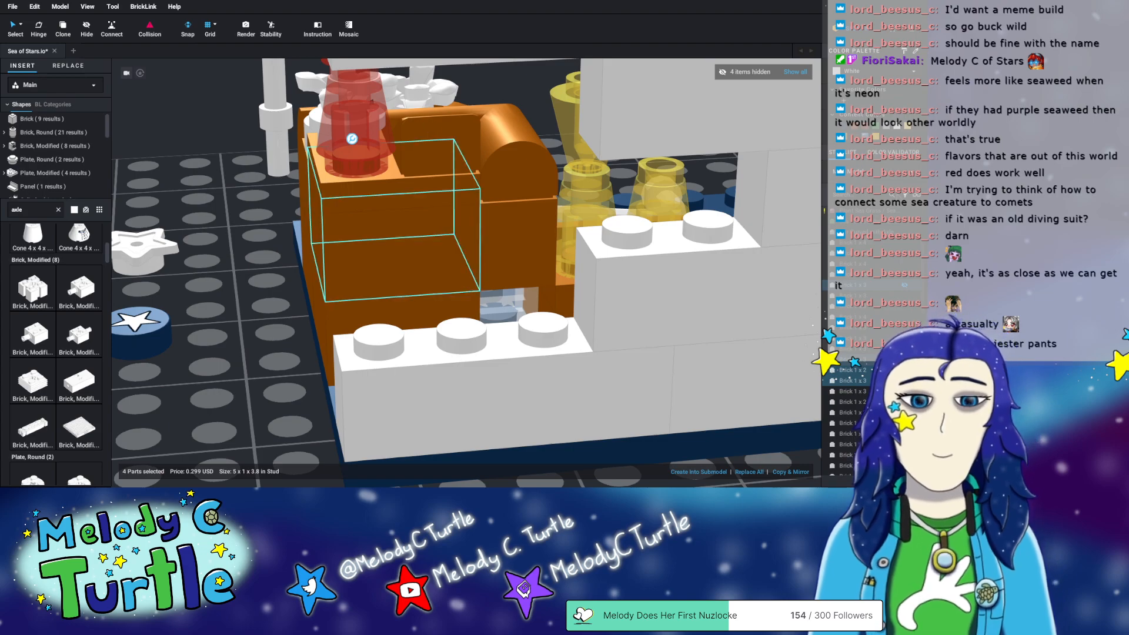
# - Undo the hiding of the four white wall bricks and clear the selection
pyautogui.hotkey('ctrl', 'z')
pyautogui.hotkey('ctrl', 'z')
pyautogui.hotkey('ctrl', 'z')
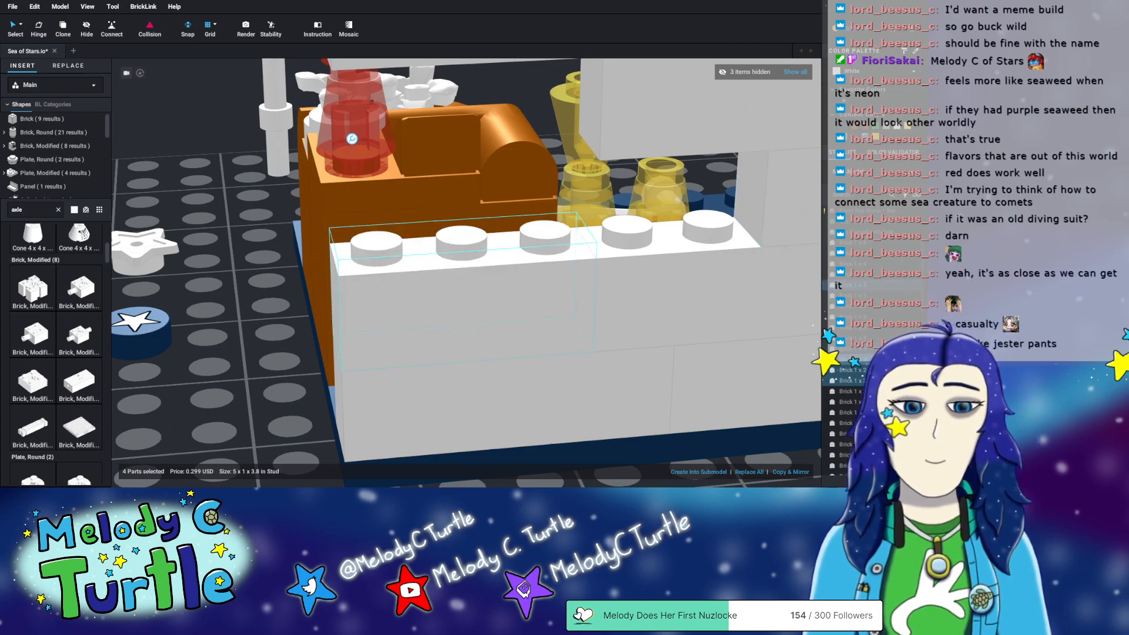
pyautogui.hotkey('ctrl', 'z')
pyautogui.click(226, 373)
# - Examine the scene from several angles, including the chest's back, the wall, the astronaut and the brown helmet on the base
pyautogui.moveTo(221, 290); pyautogui.dragTo(273, 290, button='right')
pyautogui.scroll(-6, 274, 290)
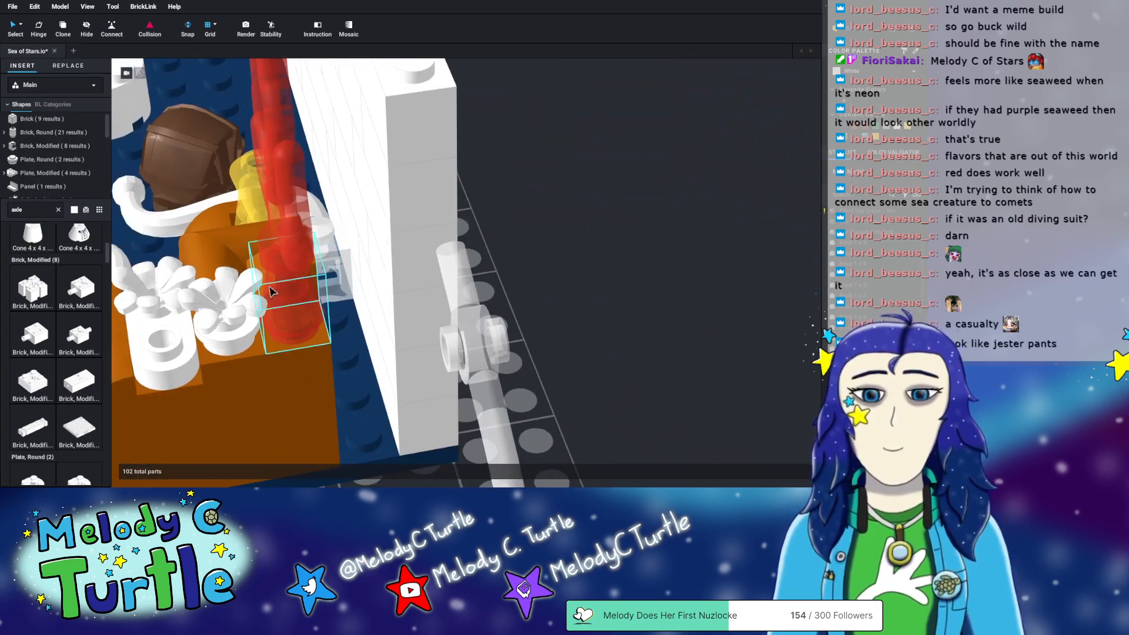
pyautogui.moveTo(574, 266); pyautogui.dragTo(621, 269, button='right')
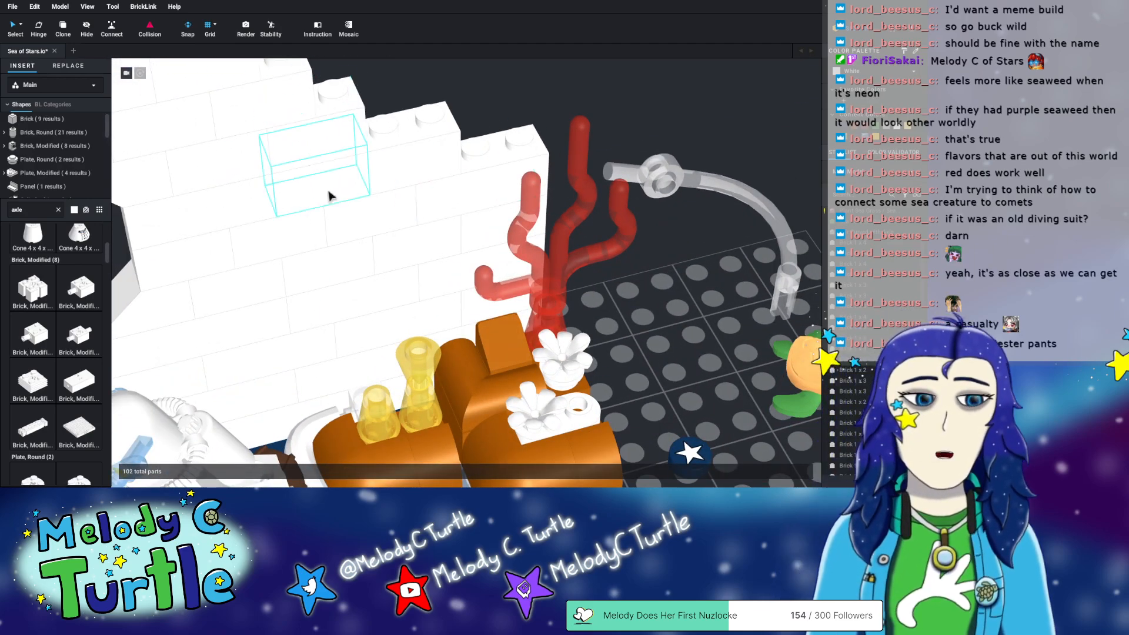
pyautogui.moveTo(393, 219); pyautogui.dragTo(556, 203, button='middle')
pyautogui.scroll(-6, 586, 243)
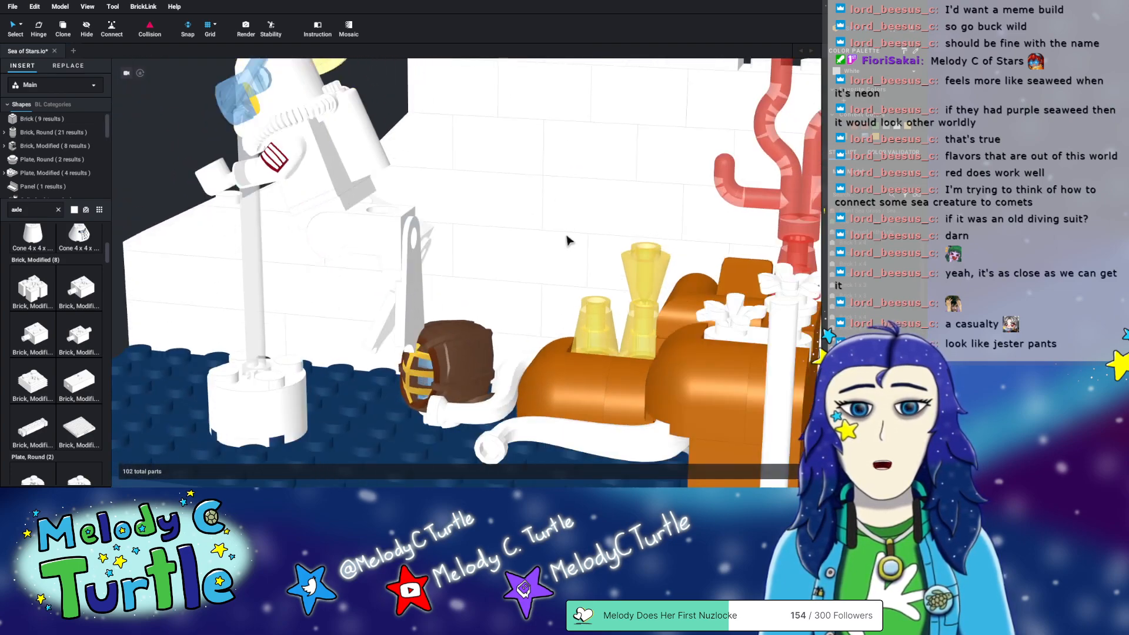
pyautogui.moveTo(527, 165); pyautogui.dragTo(529, 261, button='middle')
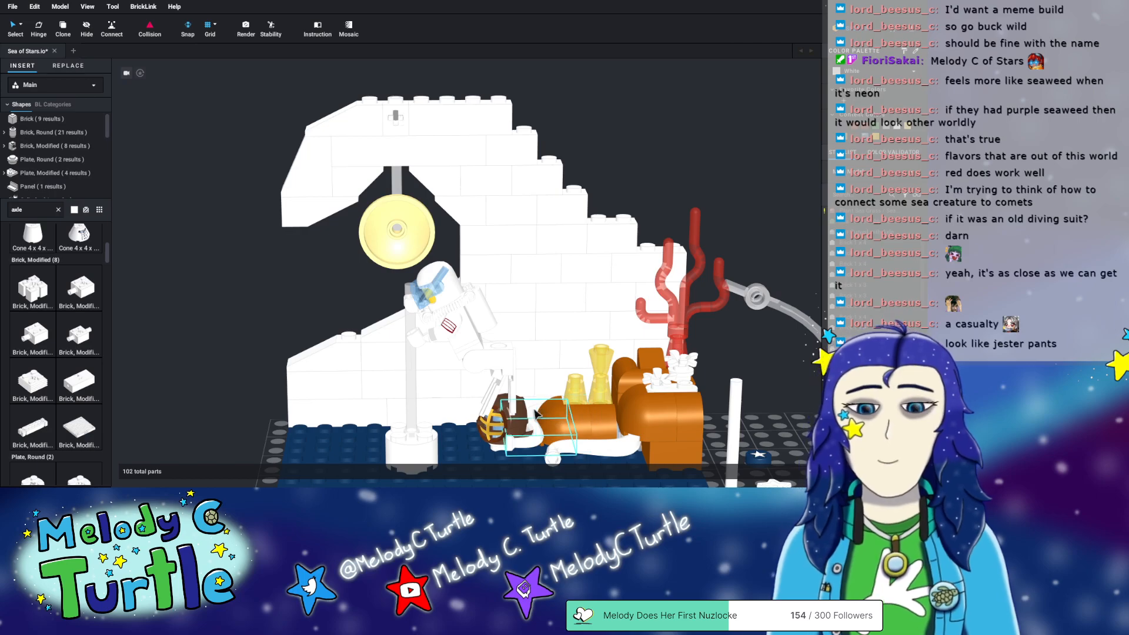
pyautogui.moveTo(539, 328); pyautogui.dragTo(554, 349, button='right')
pyautogui.scroll(-5, 554, 350)
pyautogui.moveTo(521, 433); pyautogui.dragTo(561, 360, button='middle')
pyautogui.scroll(4, 561, 360)
pyautogui.moveTo(561, 360); pyautogui.dragTo(592, 330, button='right')
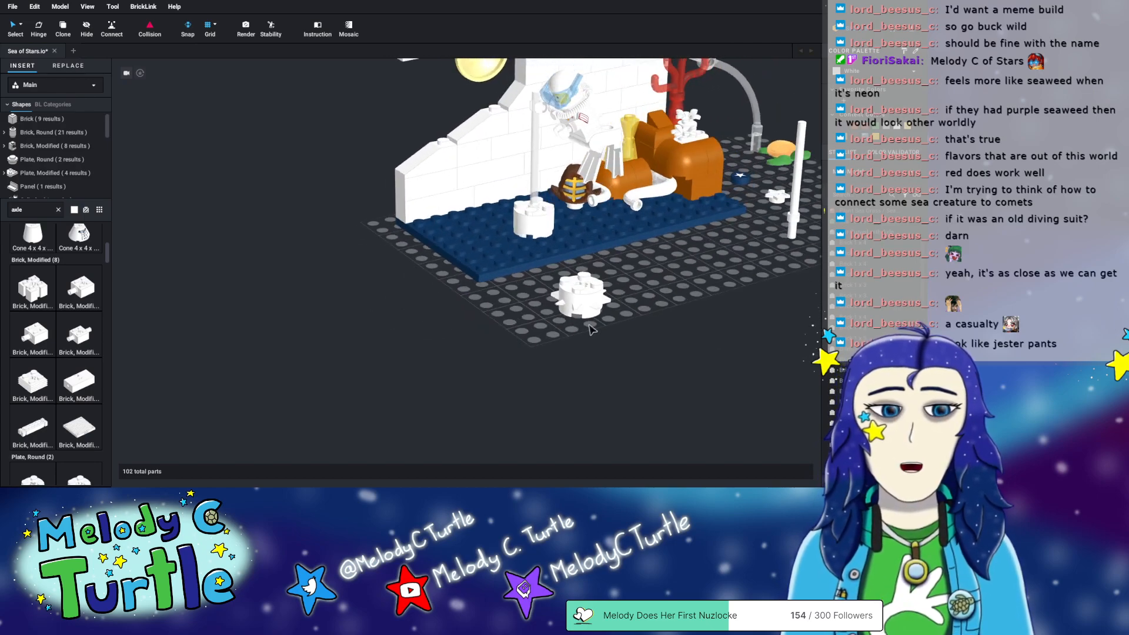
pyautogui.click(579, 189)
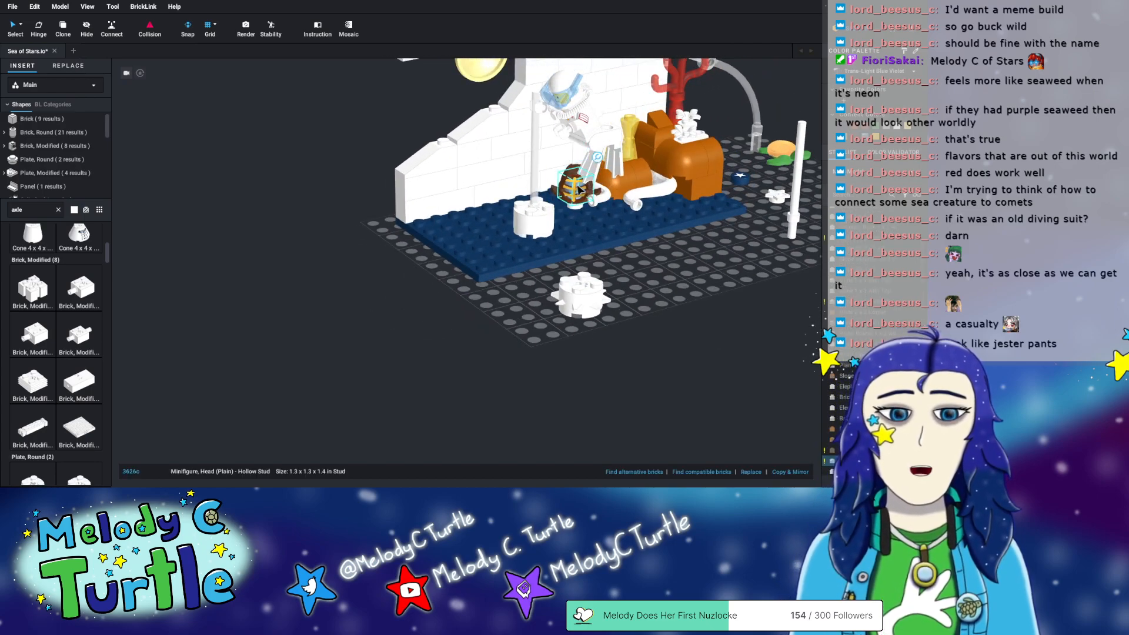
pyautogui.press('Escape')
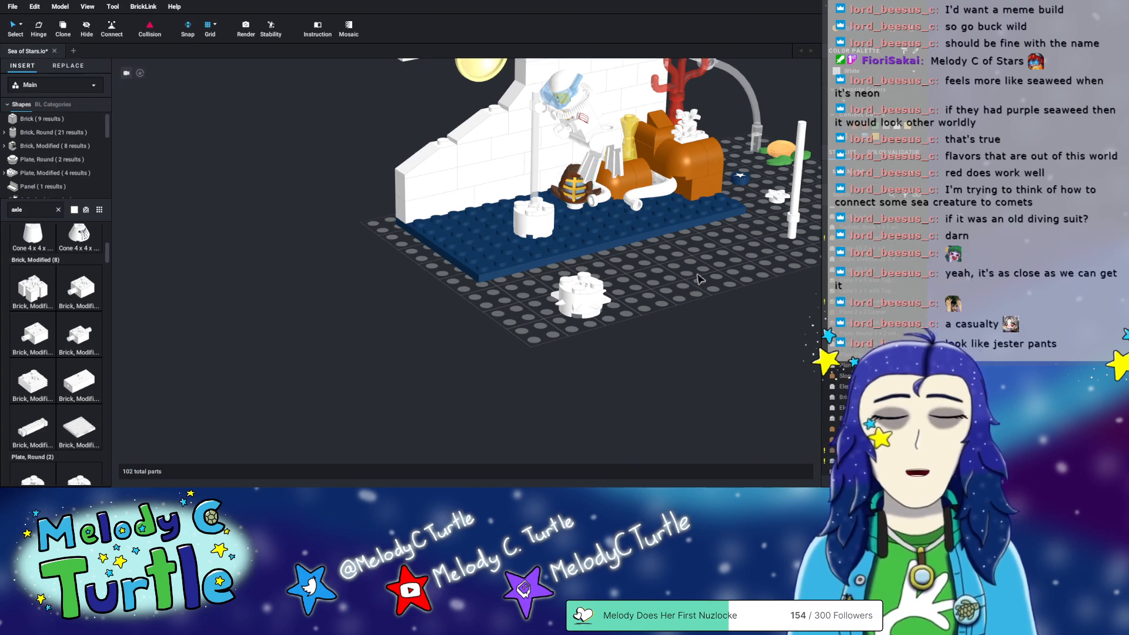
# - Search the part library for "dome" and place a Brick, Round 2 x 2 Dome Top with Bottom Axle Holder beside the spiked piece
pyautogui.moveTo(705, 260); pyautogui.dragTo(589, 348, button='right')
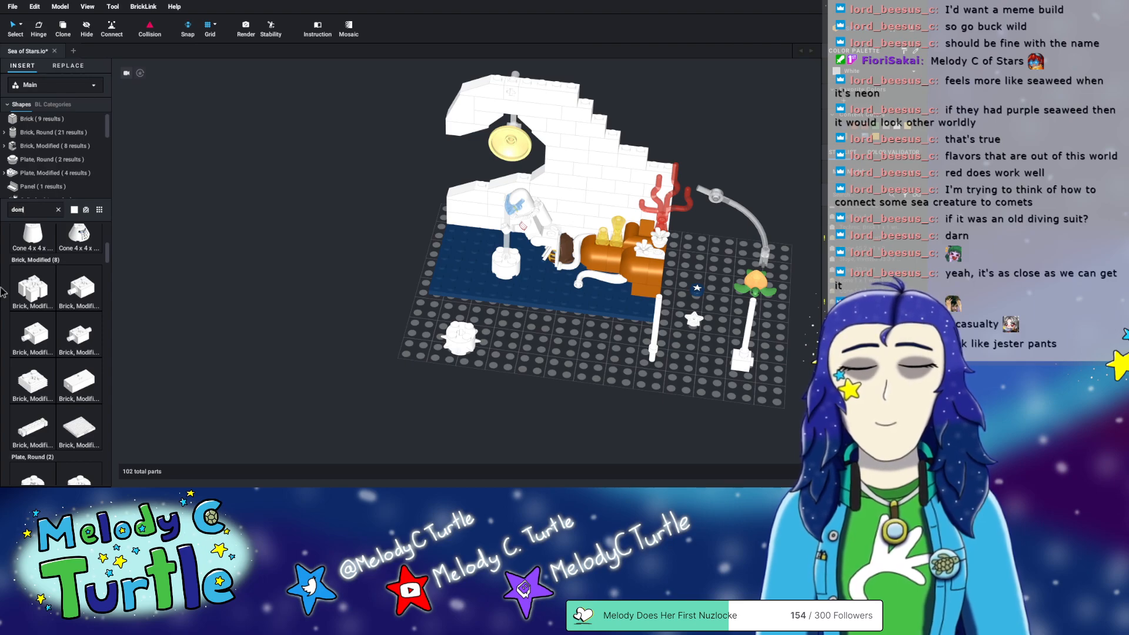
pyautogui.write('e')
pyautogui.scroll(-3, 59, 306)
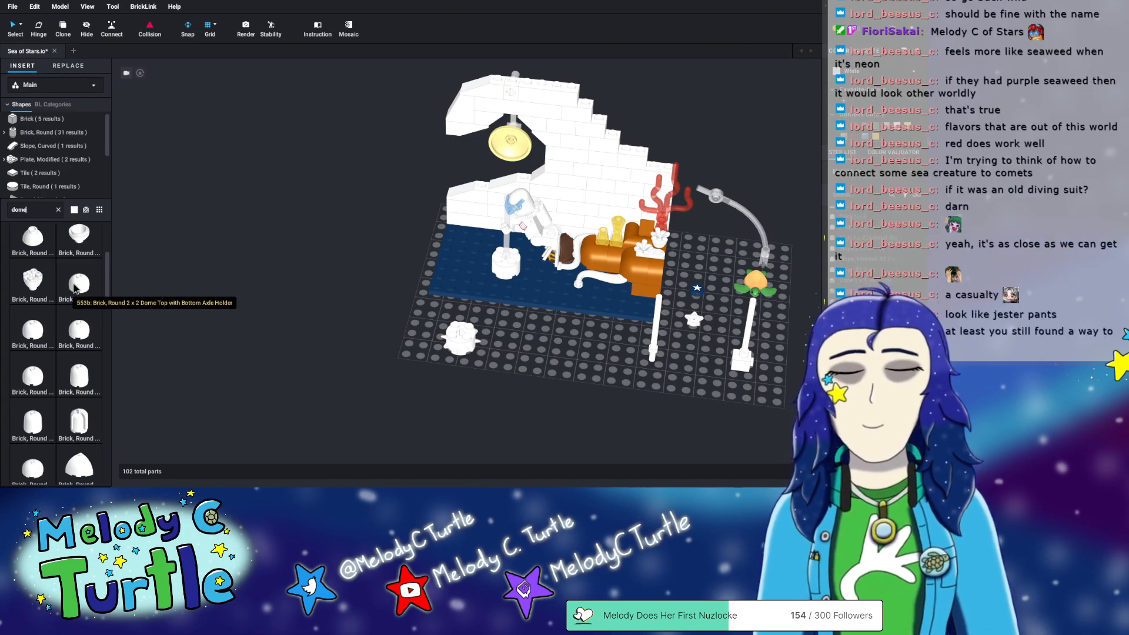
pyautogui.click(75, 288)
pyautogui.click(520, 346)
pyautogui.moveTo(563, 370); pyautogui.dragTo(513, 429, button='right')
pyautogui.scroll(5, 512, 429)
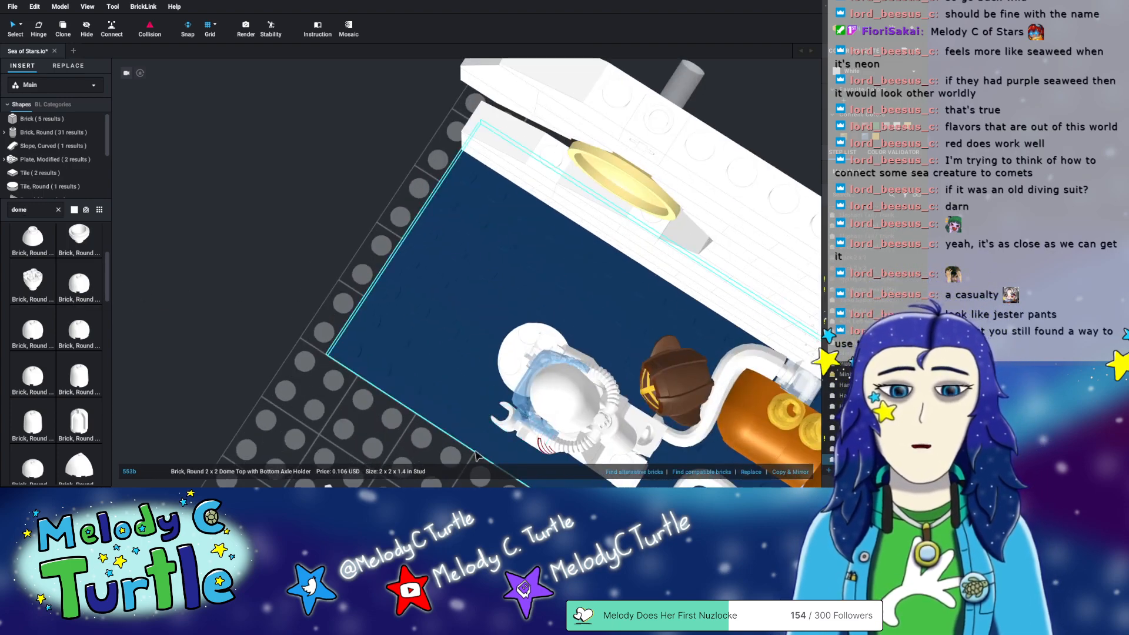
pyautogui.press('f')
pyautogui.scroll(2, 516, 343)
pyautogui.moveTo(595, 380); pyautogui.dragTo(572, 301, button='right')
pyautogui.moveTo(506, 183); pyautogui.dragTo(571, 229, button='middle')
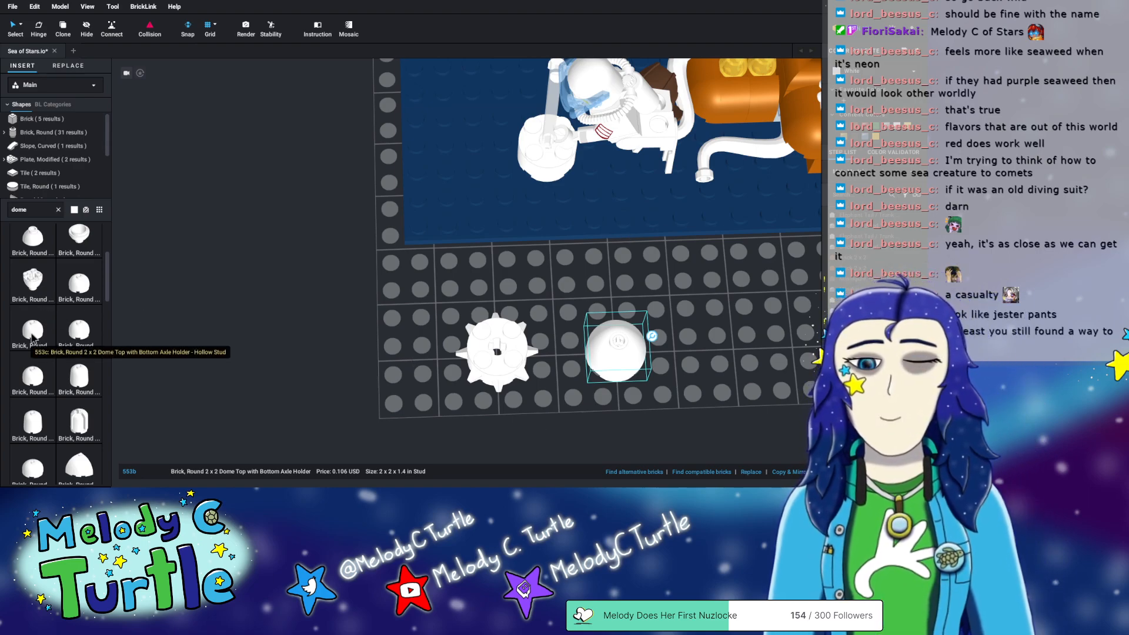
# - Place the hollow-stud version of the 2 x 2 dome (553c) beside the first dome, and delete the first dome
pyautogui.moveTo(32, 338); pyautogui.dragTo(732, 321)
pyautogui.click(740, 376)
pyautogui.moveTo(740, 376); pyautogui.dragTo(702, 375, button='right')
pyautogui.moveTo(457, 388); pyautogui.dragTo(567, 209, button='right')
pyautogui.scroll(5, 567, 203)
pyautogui.scroll(-2, 566, 209)
pyautogui.click(231, 234)
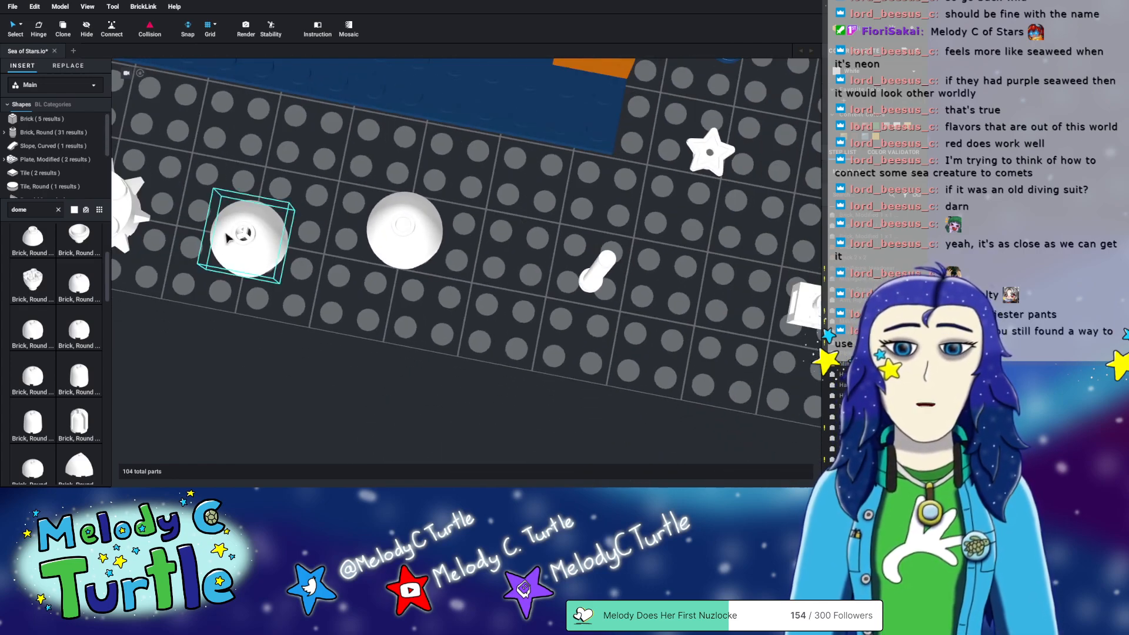
pyautogui.press('Delete')
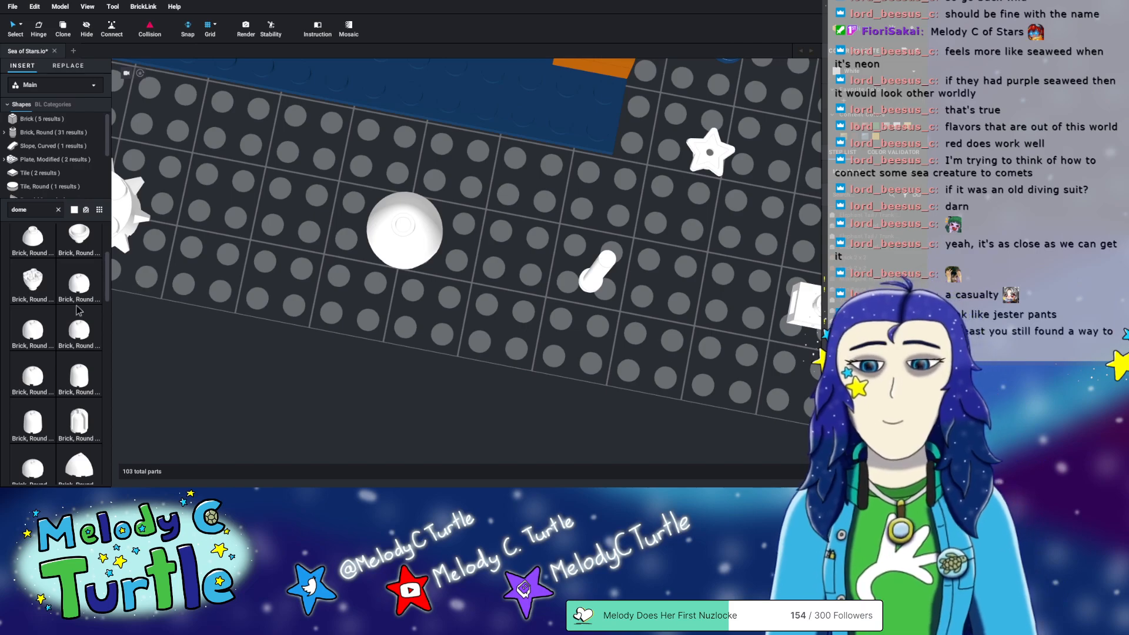
# - Place two other small round dome variants on the ground, one on each side of the hollow-stud dome
pyautogui.moveTo(74, 333); pyautogui.dragTo(297, 214)
pyautogui.moveTo(297, 213); pyautogui.dragTo(261, 261, button='right')
pyautogui.moveTo(83, 373); pyautogui.dragTo(515, 224)
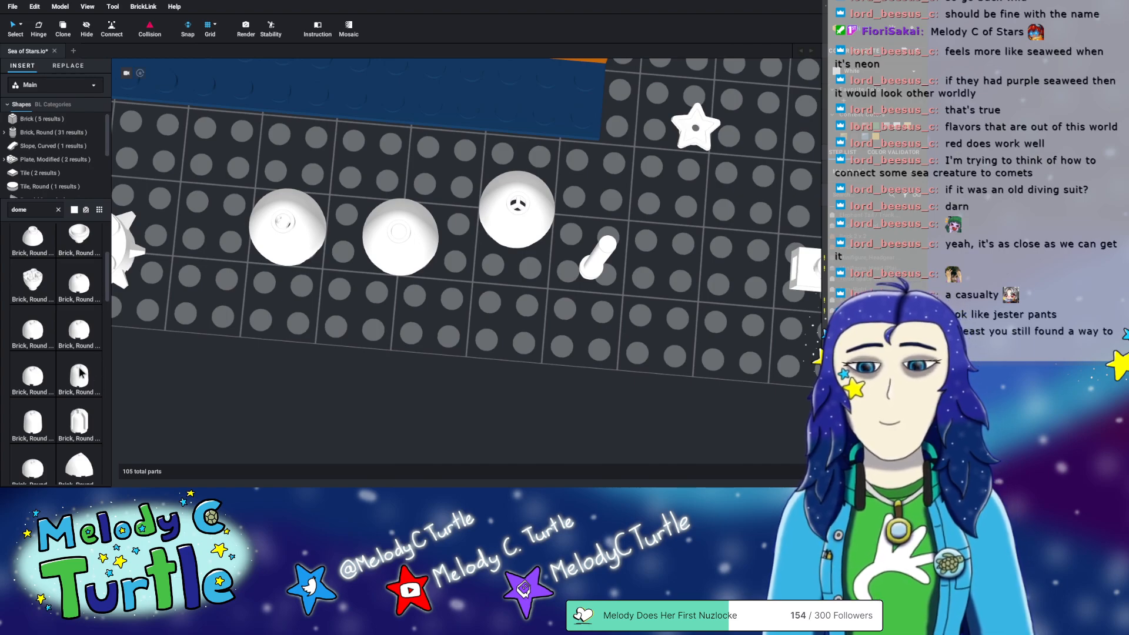
# - Place a larger round dome brick on the ground in front of the three small domes
pyautogui.scroll(-5, 75, 288)
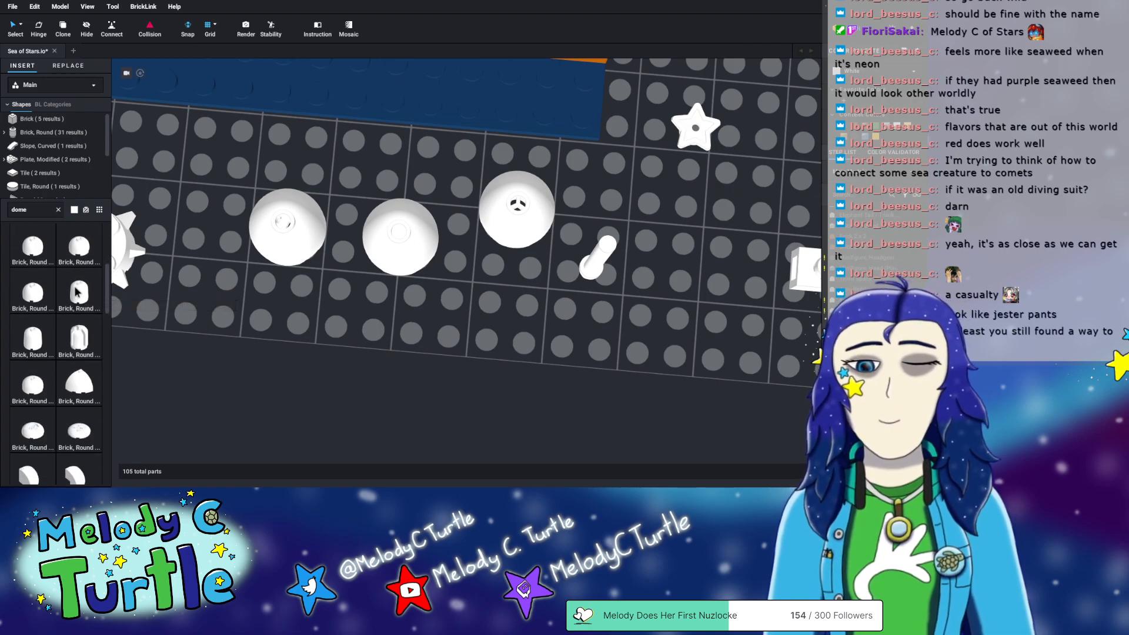
pyautogui.moveTo(27, 301); pyautogui.dragTo(513, 371)
pyautogui.moveTo(525, 350)
pyautogui.mouseDown(button='right')
pyautogui.moveTo(527, 336)
pyautogui.moveTo(503, 379)
pyautogui.moveTo(506, 359)
pyautogui.moveTo(535, 351)
pyautogui.mouseUp(button='right')
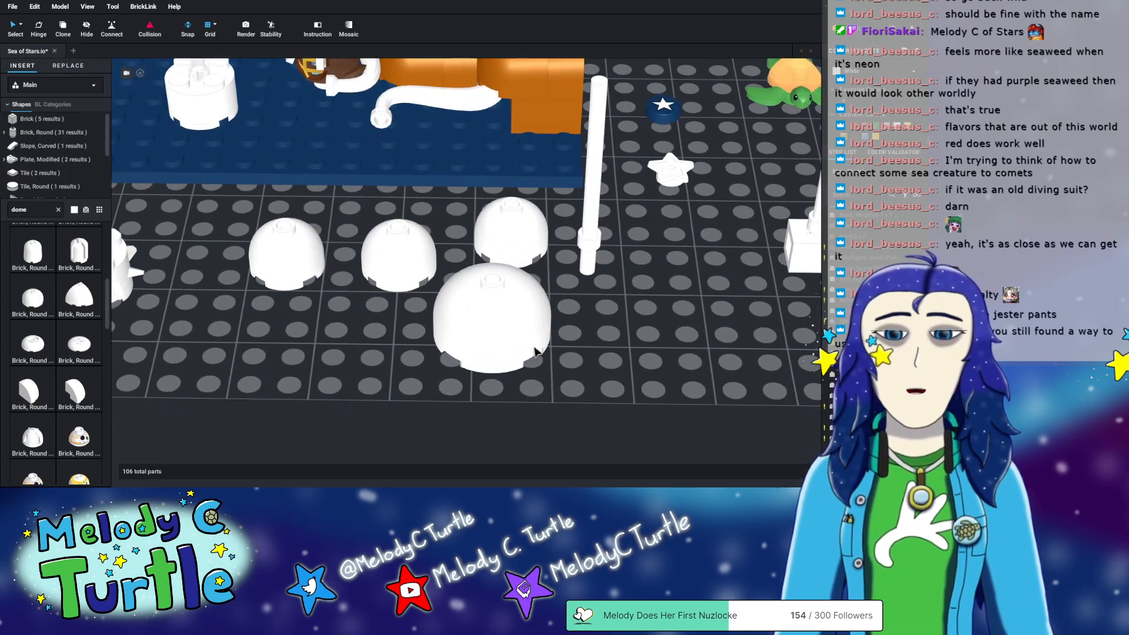
pyautogui.scroll(-3, 235, 275)
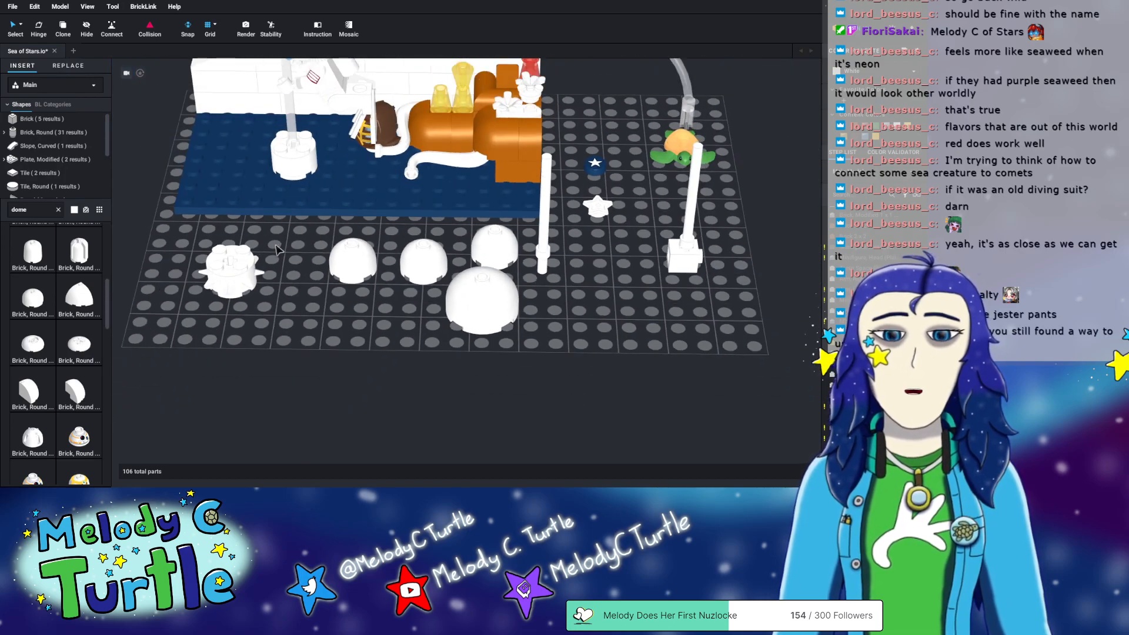
pyautogui.moveTo(270, 252); pyautogui.dragTo(327, 293, button='middle')
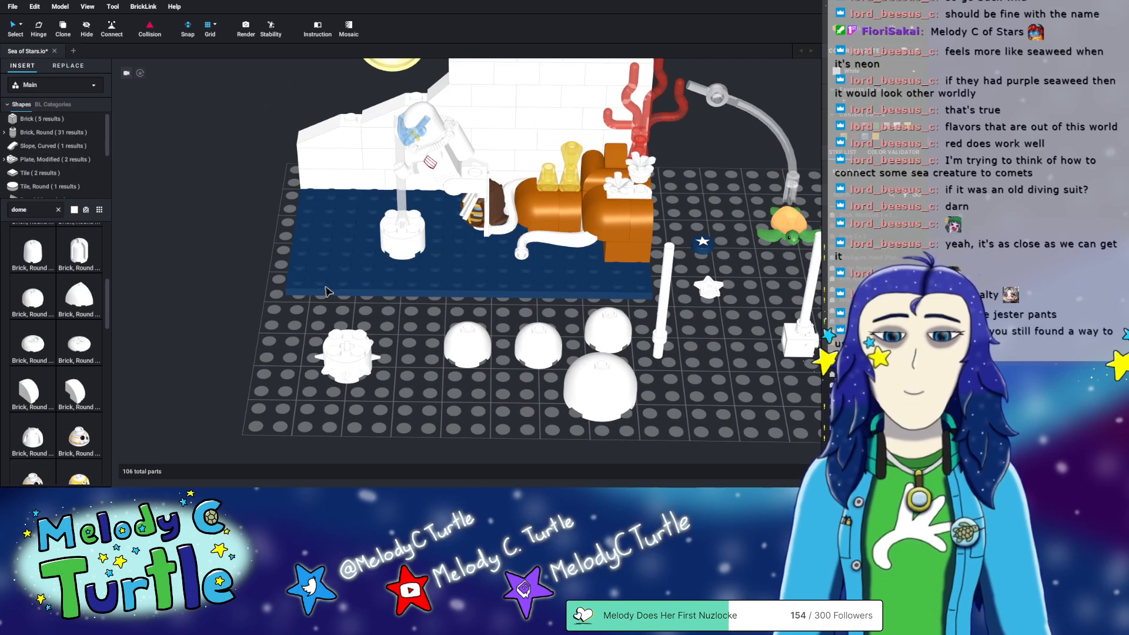
# - Try clearing the blue base by lifting away the clear 6.6L bar and moving the 2 x 2 round brick to the ground beside the domes
pyautogui.click(402, 235)
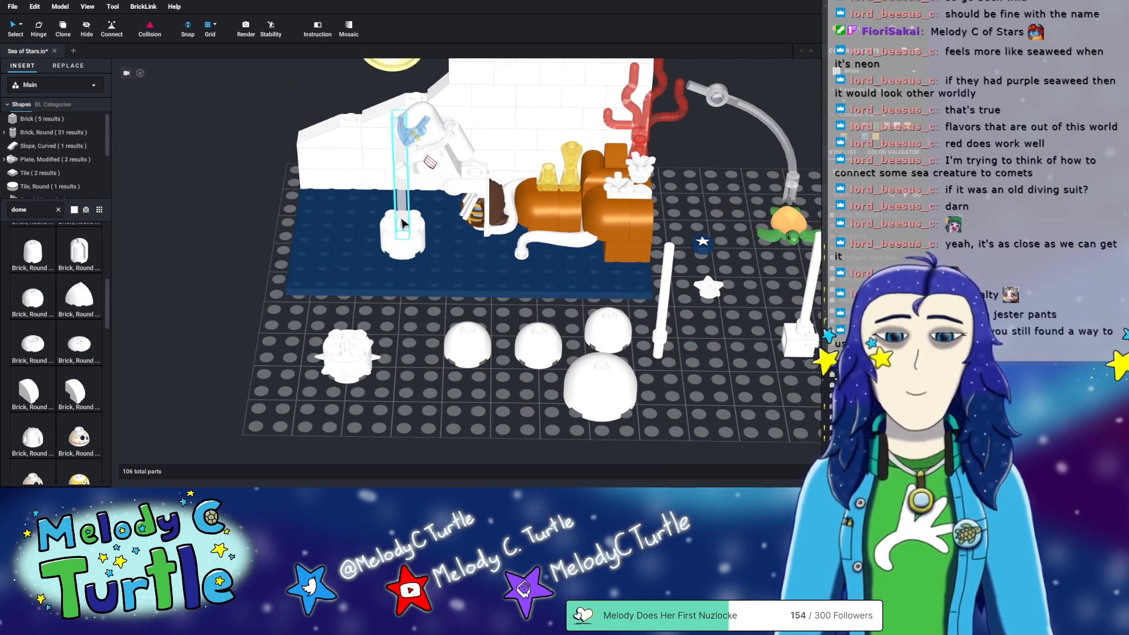
pyautogui.moveTo(403, 222); pyautogui.dragTo(404, 212)
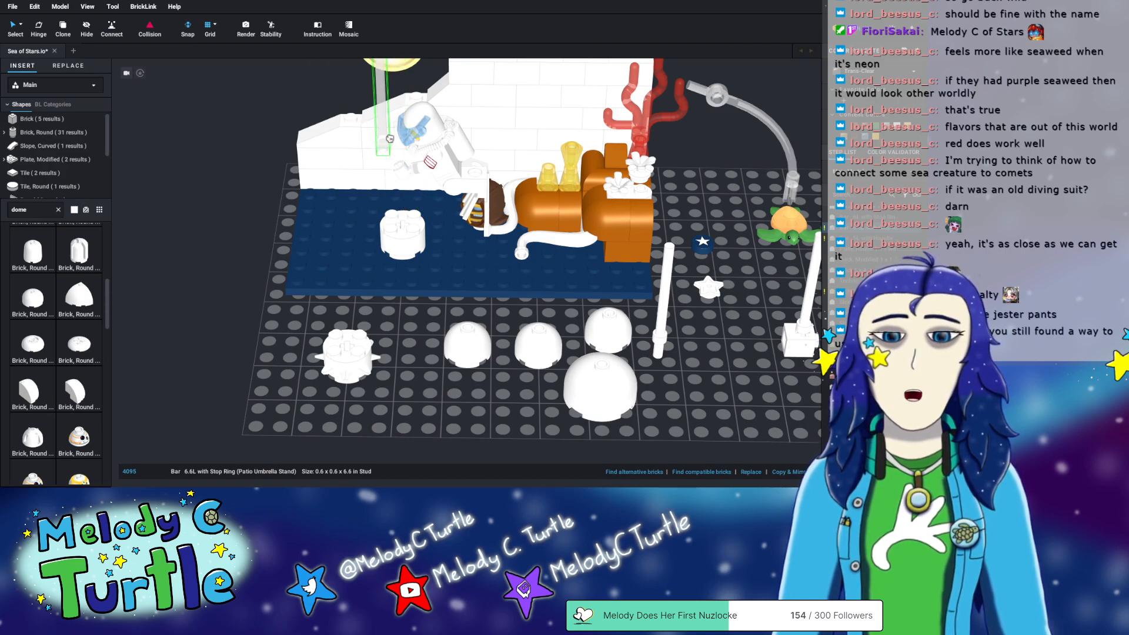
pyautogui.moveTo(378, 150); pyautogui.dragTo(349, 310, button='right')
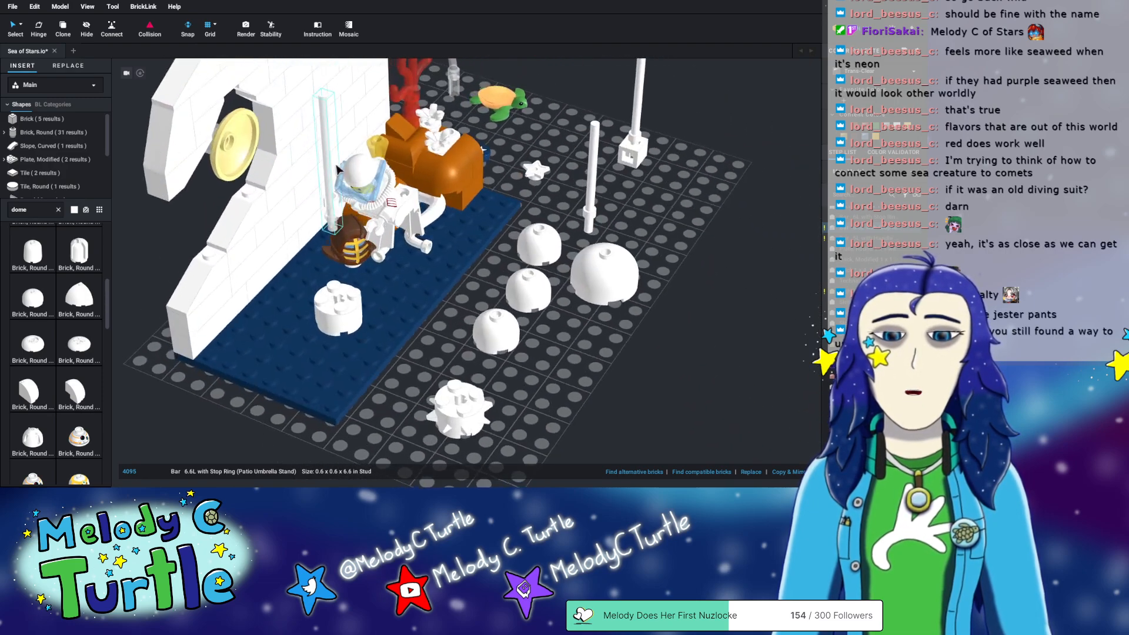
pyautogui.moveTo(358, 314); pyautogui.dragTo(611, 359)
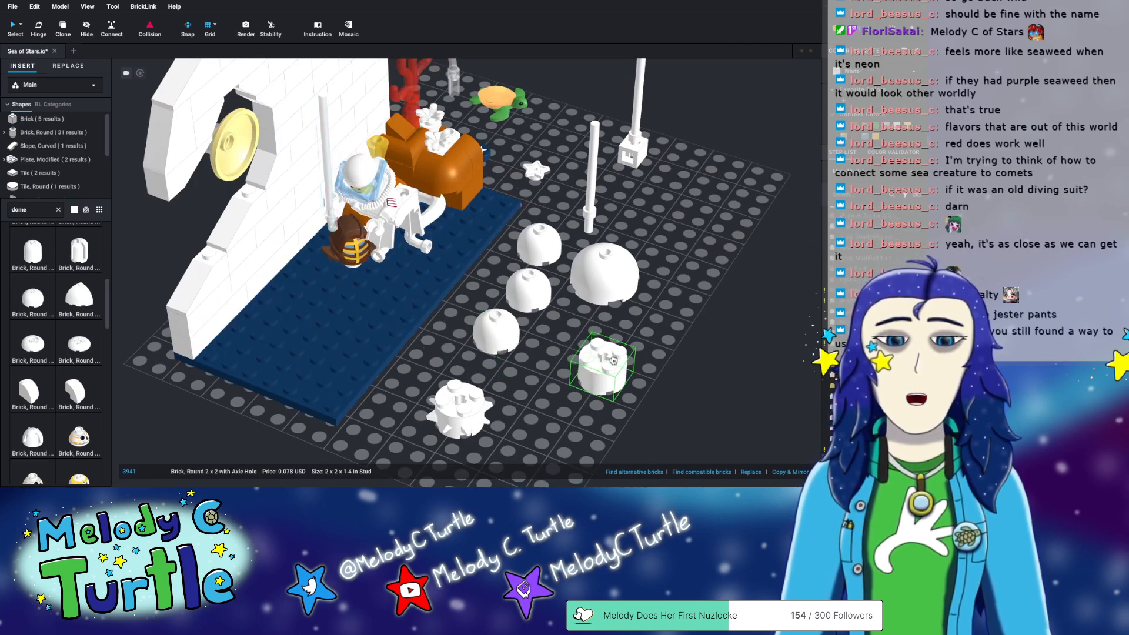
# - Try the 3 x 3 open-stud dome on the blue base near the astronaut as a replacement for the round brick stand
pyautogui.moveTo(622, 260); pyautogui.dragTo(346, 294)
pyautogui.moveTo(345, 297); pyautogui.dragTo(425, 317, button='right')
pyautogui.scroll(5, 461, 353)
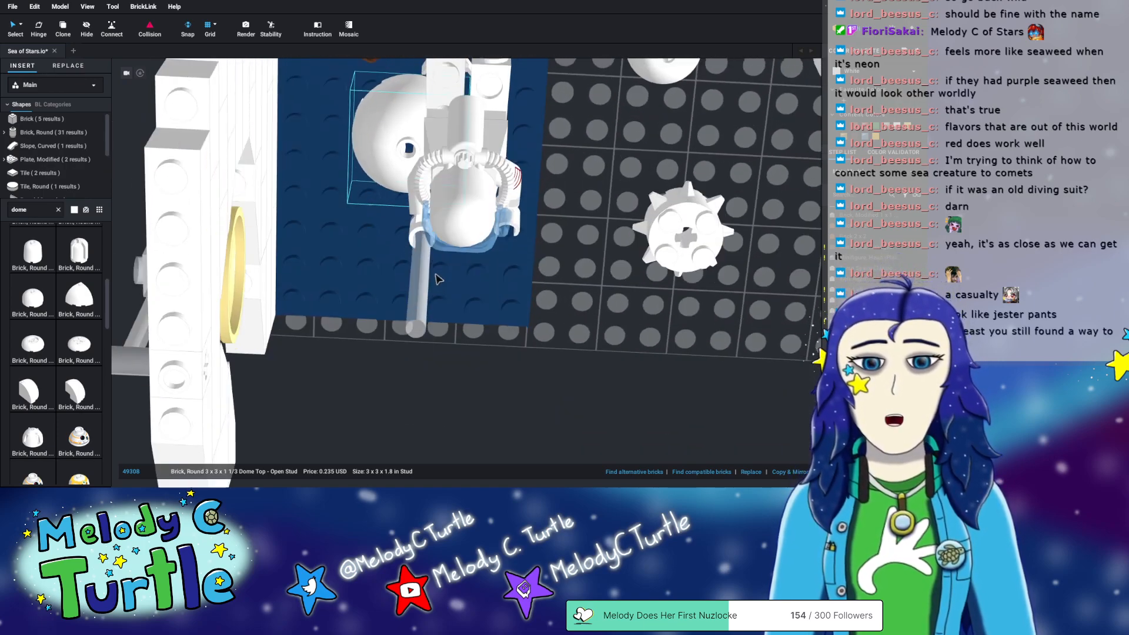
pyautogui.moveTo(435, 263); pyautogui.dragTo(441, 264, button='right')
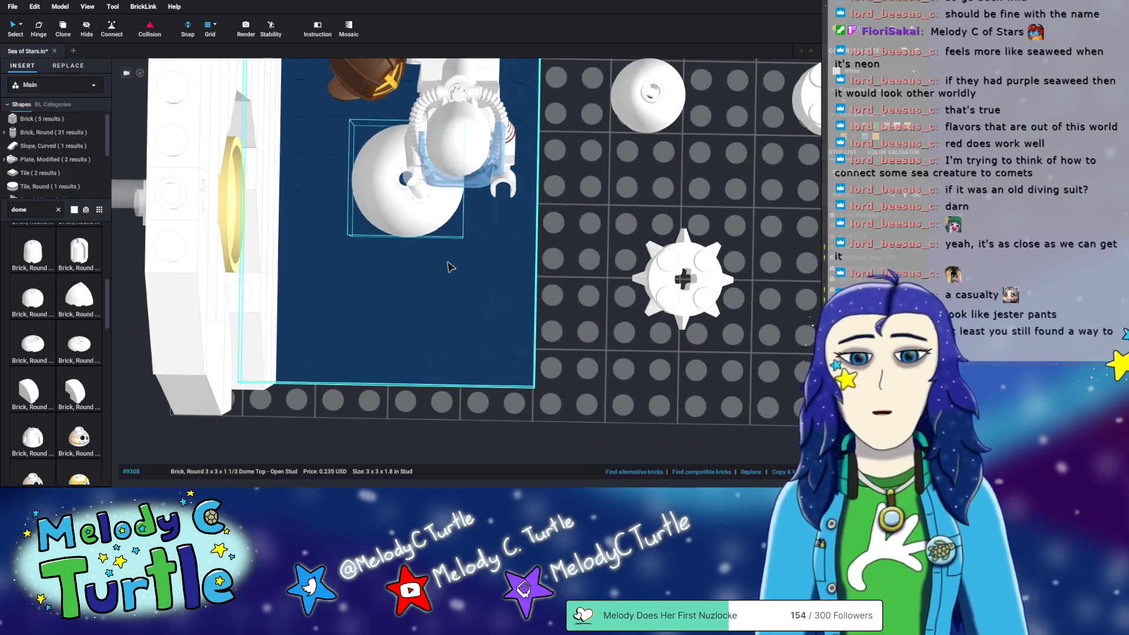
pyautogui.moveTo(389, 209); pyautogui.dragTo(352, 206)
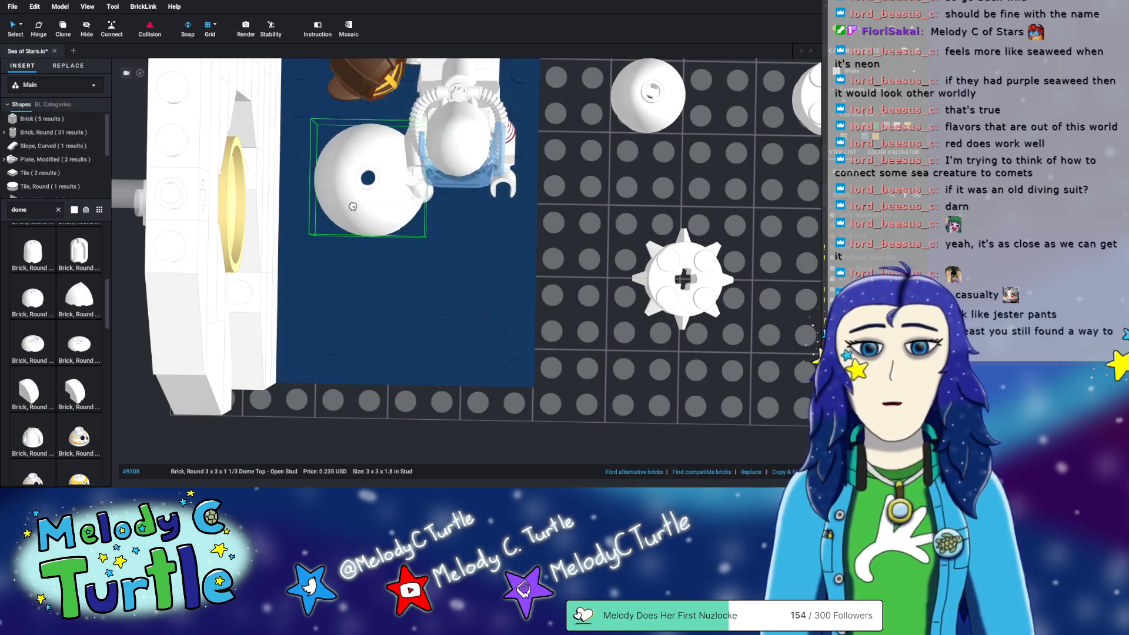
pyautogui.moveTo(417, 267); pyautogui.dragTo(376, 221, button='right')
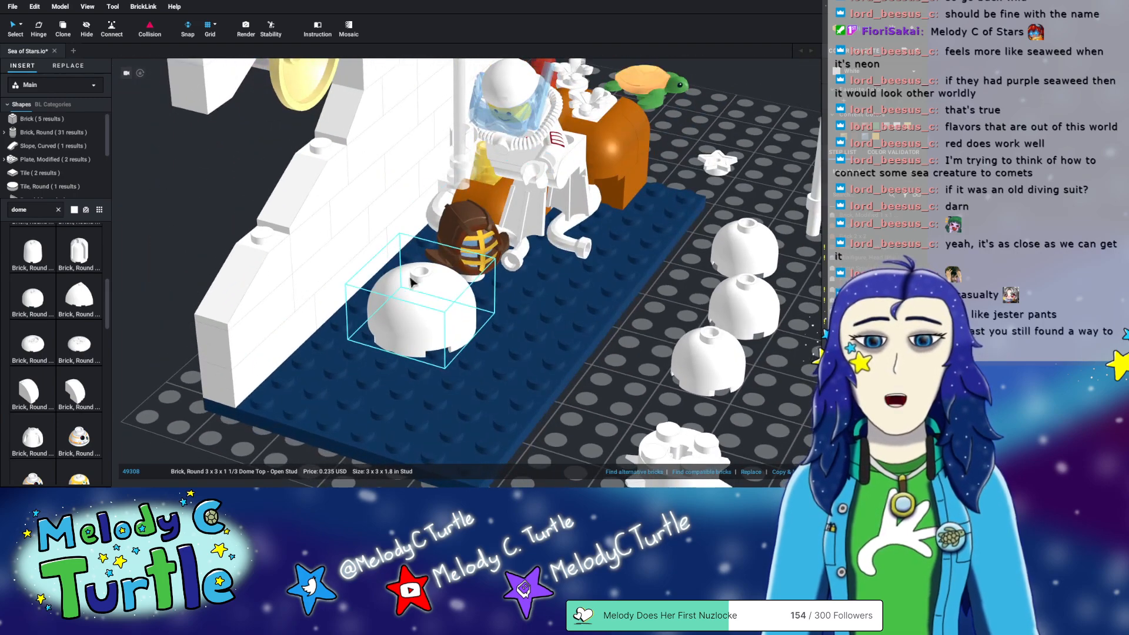
pyautogui.moveTo(433, 317); pyautogui.dragTo(487, 283)
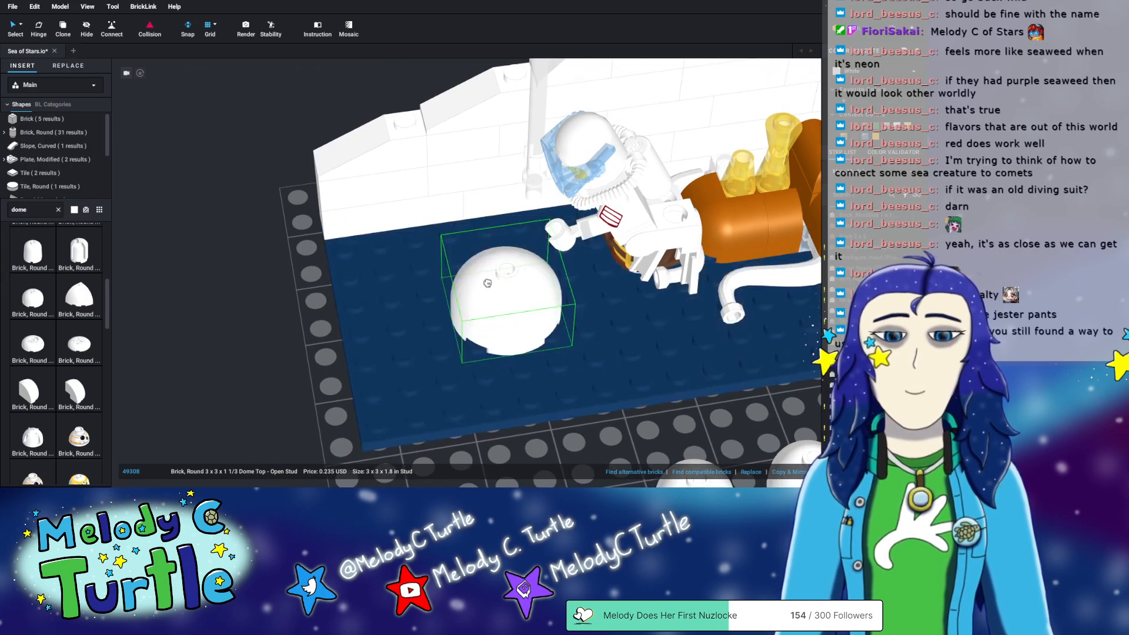
# - Try to fit the astronaut's clear 6.6L bar into the open stud of the 3 x 3 dome, and check the dome's hole
pyautogui.moveTo(555, 353); pyautogui.dragTo(457, 173, button='right')
pyautogui.moveTo(427, 188); pyautogui.dragTo(408, 323)
pyautogui.moveTo(432, 170); pyautogui.dragTo(434, 171)
pyautogui.moveTo(477, 320); pyautogui.dragTo(448, 287, button='right')
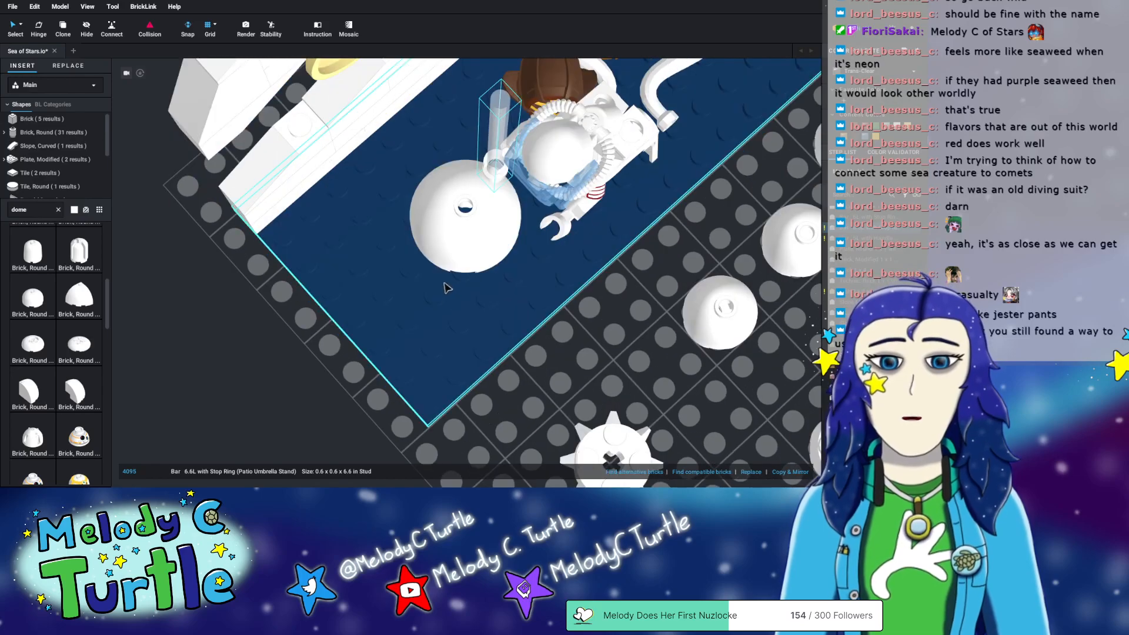
pyautogui.scroll(5, 445, 286)
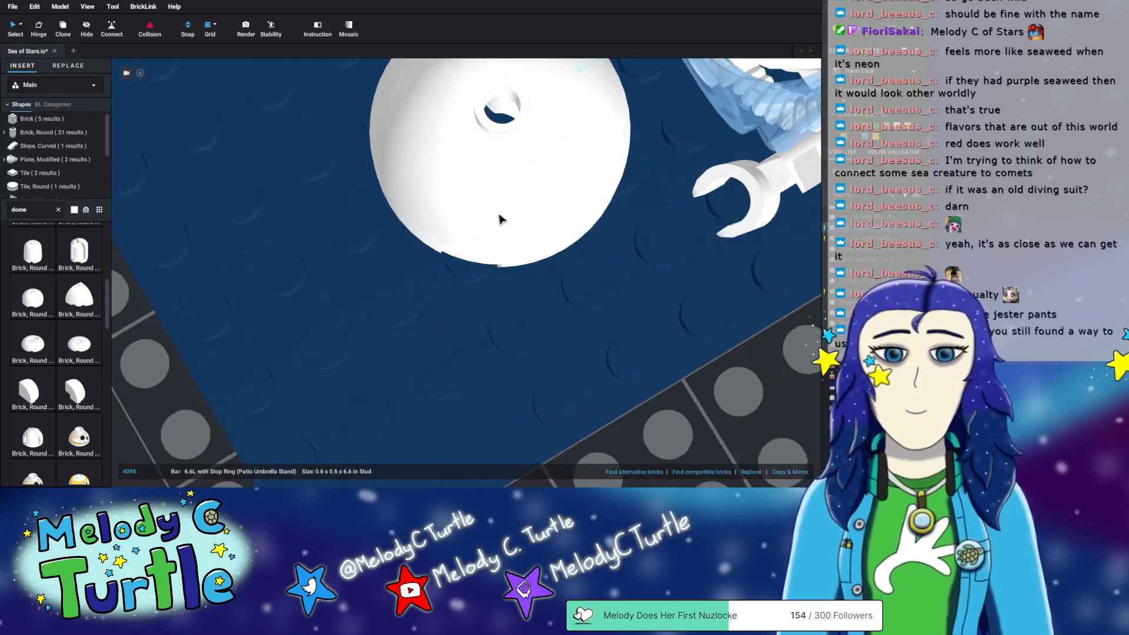
pyautogui.moveTo(499, 214); pyautogui.dragTo(497, 213, button='right')
pyautogui.scroll(-5, 499, 216)
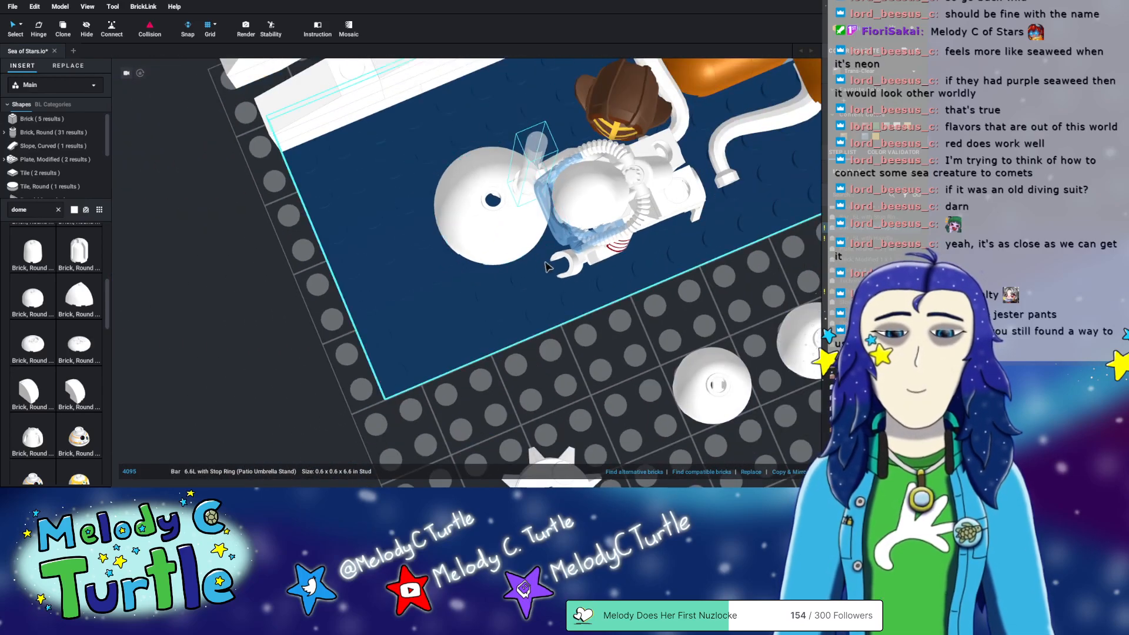
# - Undo the dome replacement, restoring the 2 x 2 round brick stand with the clear bar under the astronaut
pyautogui.hotkey('ctrl', 'z')
pyautogui.hotkey('ctrl', 'z')
pyautogui.hotkey('ctrl', 'z')
pyautogui.hotkey('ctrl', 'z')
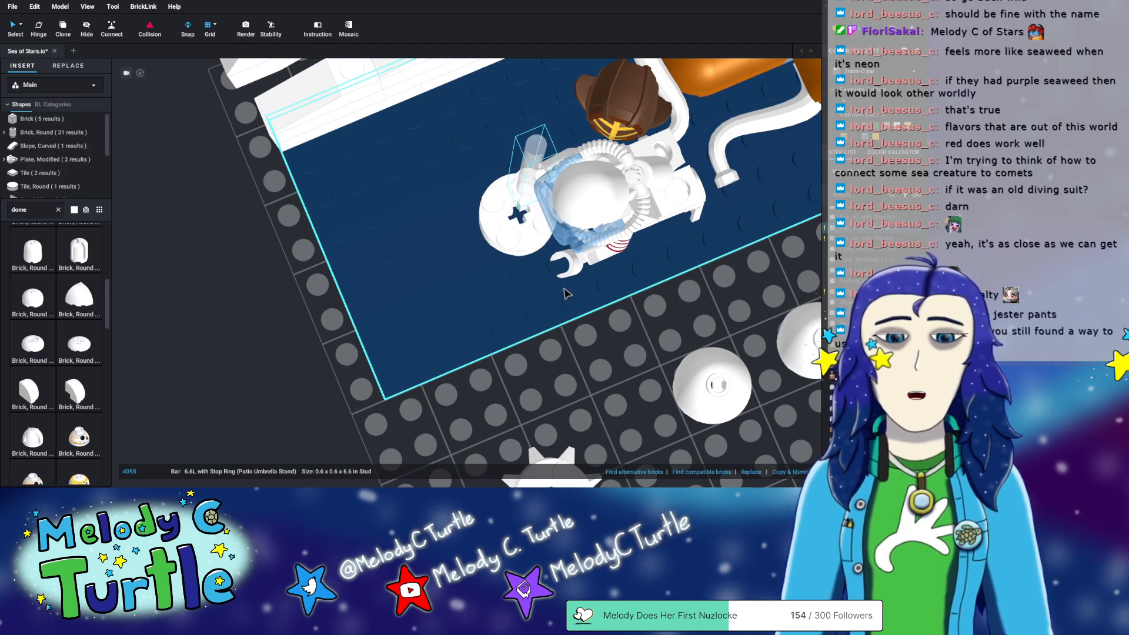
# - Test the white 6L bar with stop ring against the large dome's open stud, and set the bar down upright beside the domes
pyautogui.moveTo(593, 358); pyautogui.dragTo(547, 383, button='right')
pyautogui.moveTo(547, 382); pyautogui.dragTo(519, 201, button='middle')
pyautogui.moveTo(600, 305); pyautogui.dragTo(455, 303, button='middle')
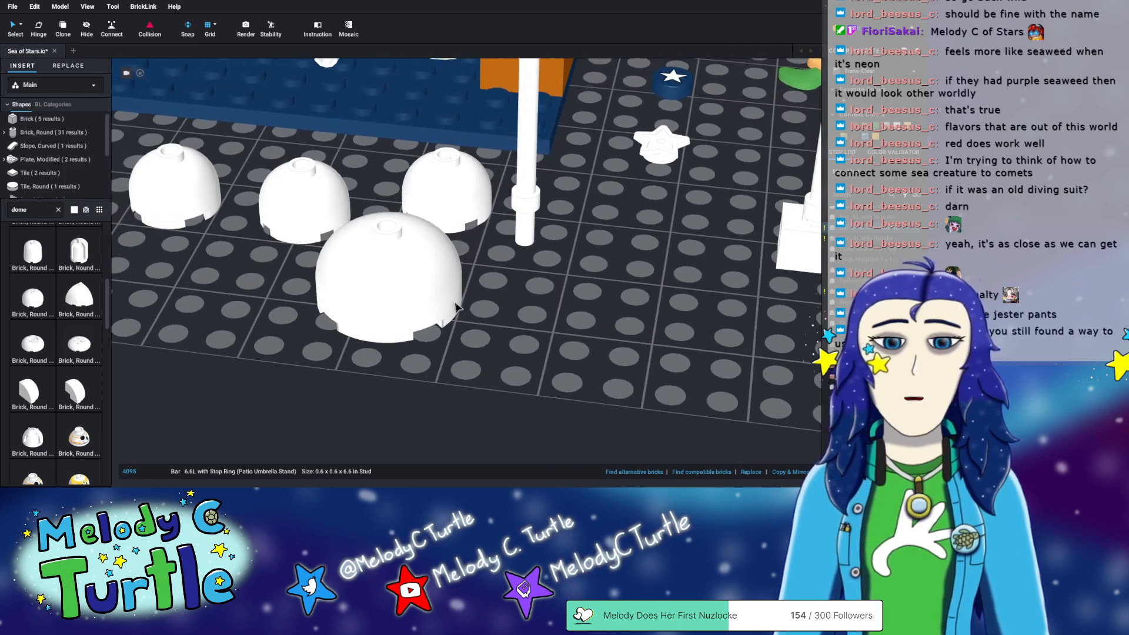
pyautogui.moveTo(532, 189); pyautogui.dragTo(439, 189)
pyautogui.moveTo(385, 213); pyautogui.dragTo(566, 207)
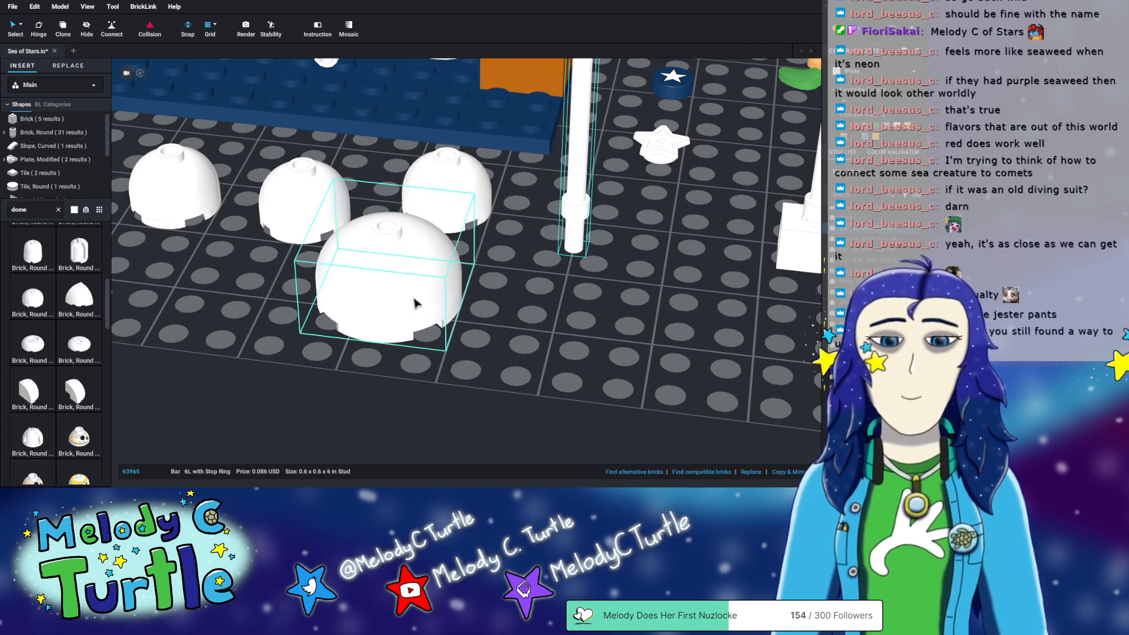
pyautogui.moveTo(388, 268); pyautogui.dragTo(397, 289, button='right')
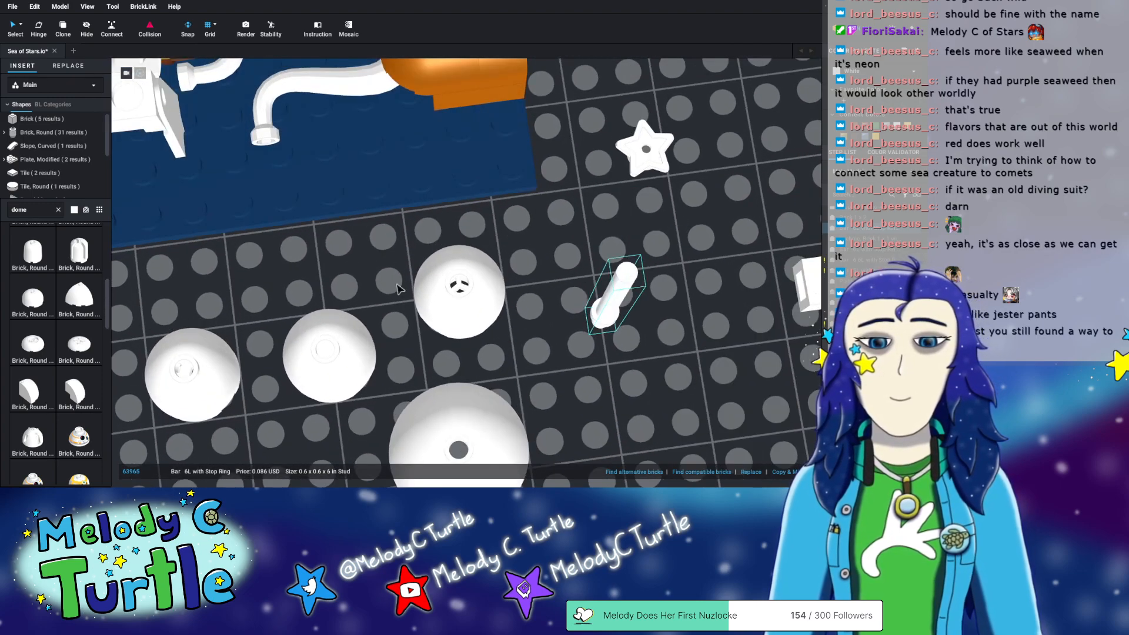
pyautogui.scroll(8, 404, 343)
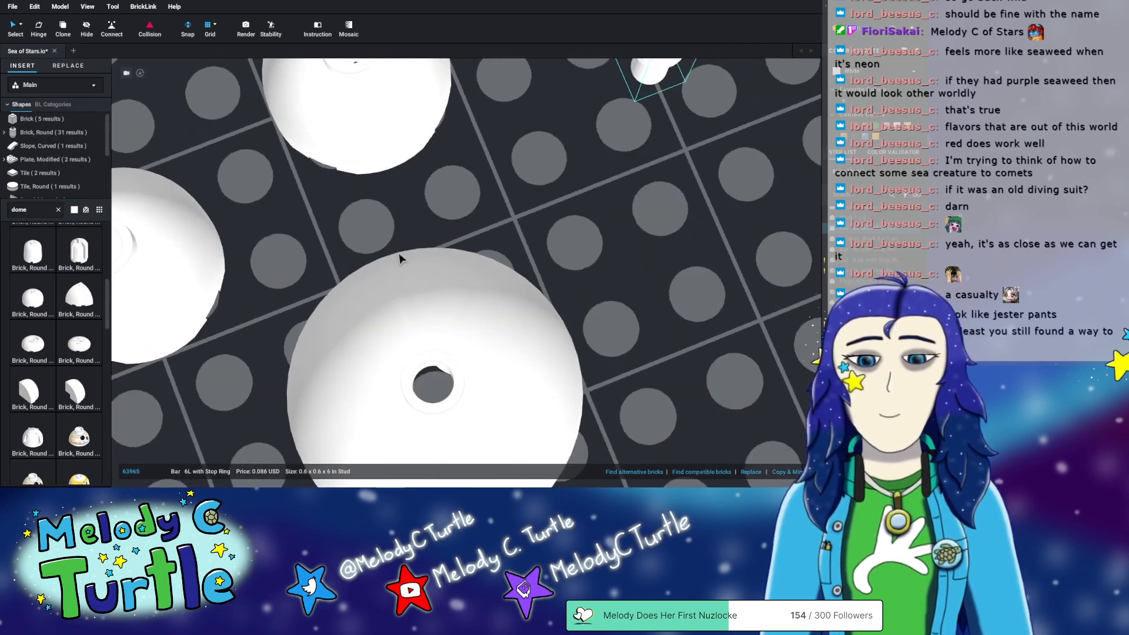
pyautogui.moveTo(399, 259); pyautogui.dragTo(462, 327, button='right')
pyautogui.moveTo(470, 423); pyautogui.dragTo(445, 405, button='right')
pyautogui.scroll(-6, 445, 405)
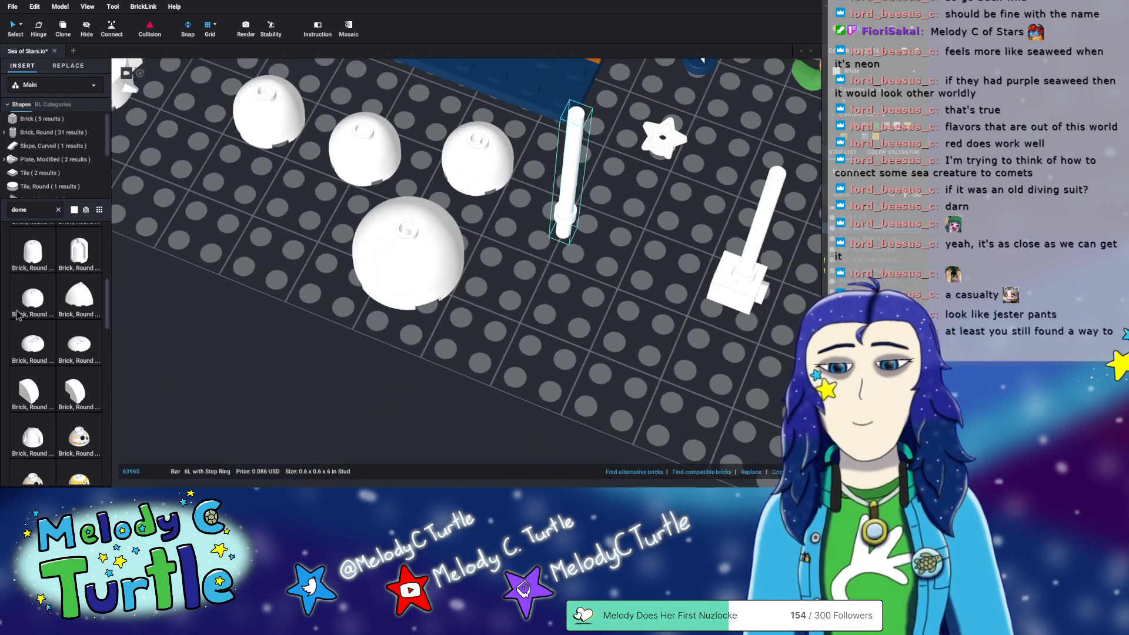
# - Examine the astronaut's round brick and clear bar stand, the loose domes and the whole scene from several angles
pyautogui.moveTo(272, 313); pyautogui.dragTo(328, 212, button='right')
pyautogui.scroll(-4, 327, 213)
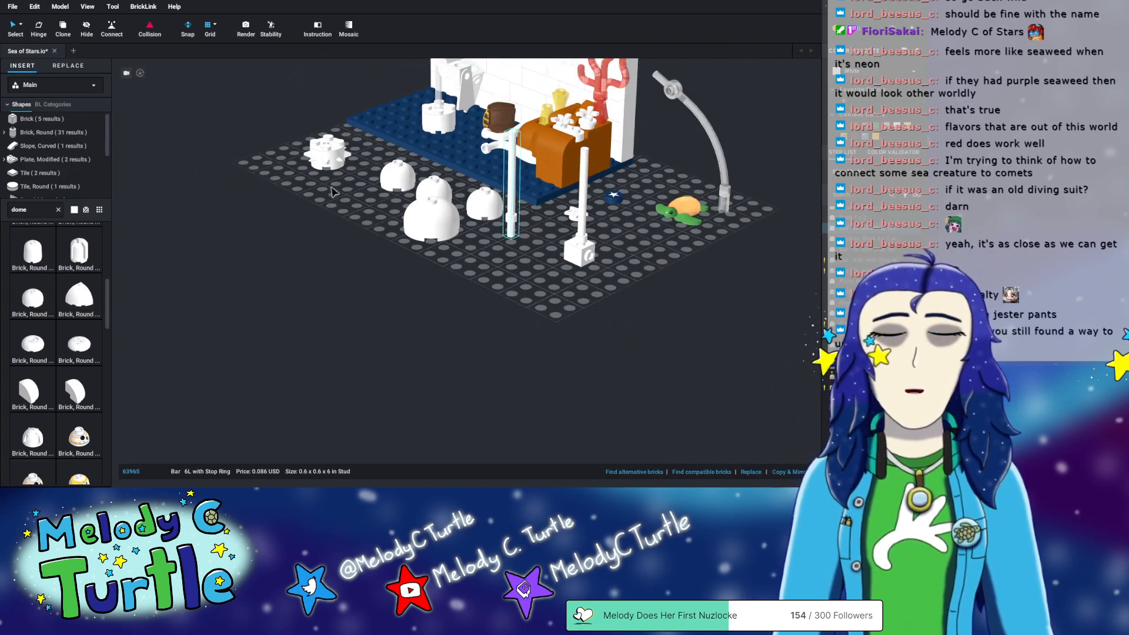
pyautogui.moveTo(330, 186); pyautogui.dragTo(361, 250, button='middle')
pyautogui.scroll(5, 351, 308)
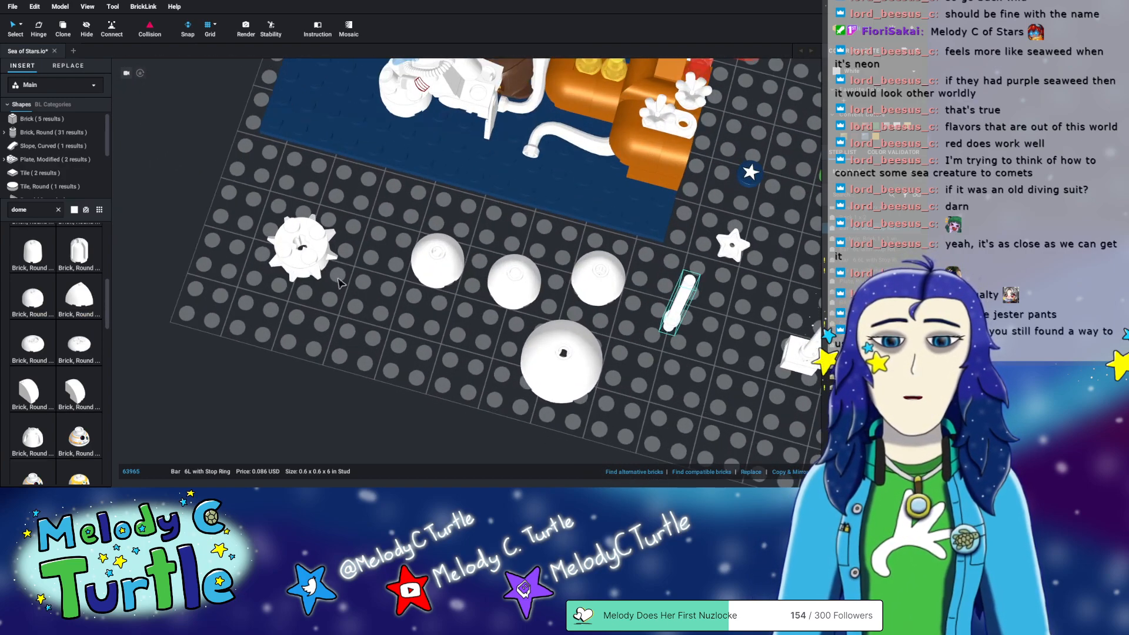
pyautogui.moveTo(359, 185); pyautogui.dragTo(443, 302, button='right')
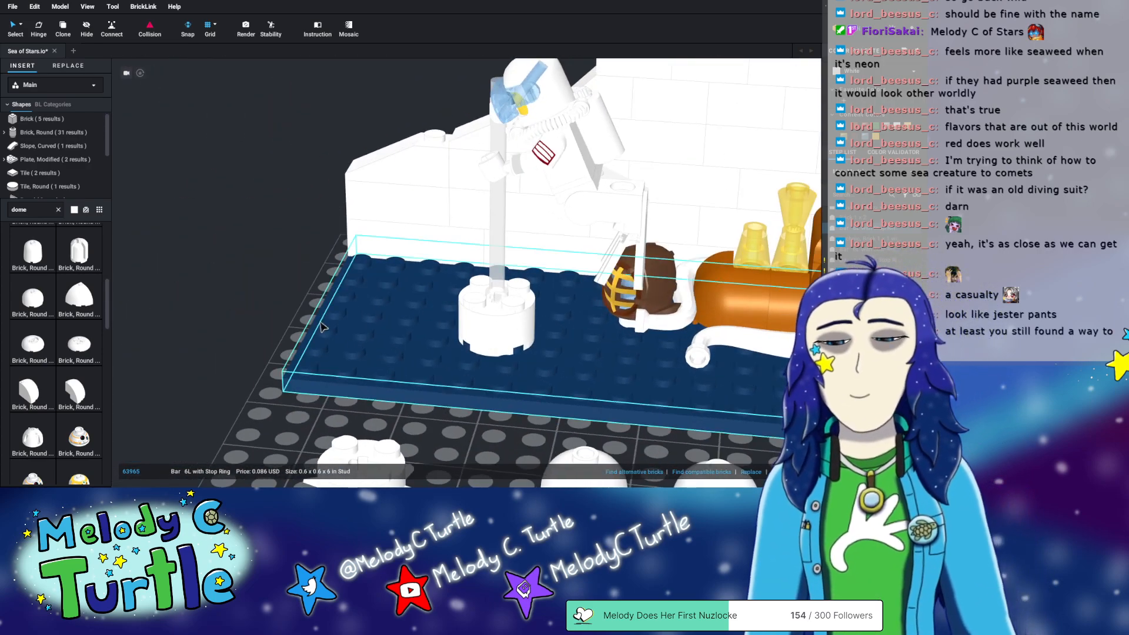
pyautogui.scroll(-8, 329, 327)
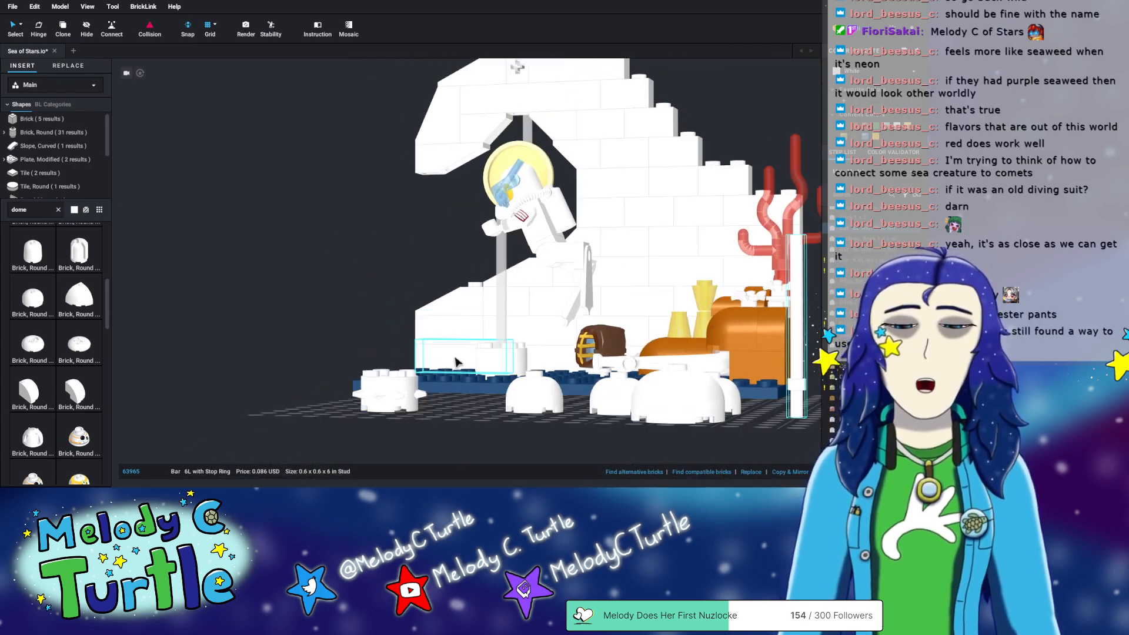
pyautogui.moveTo(586, 241)
pyautogui.mouseDown(button='right')
pyautogui.moveTo(650, 222)
pyautogui.moveTo(684, 235)
pyautogui.moveTo(594, 237)
pyautogui.mouseUp(button='right')
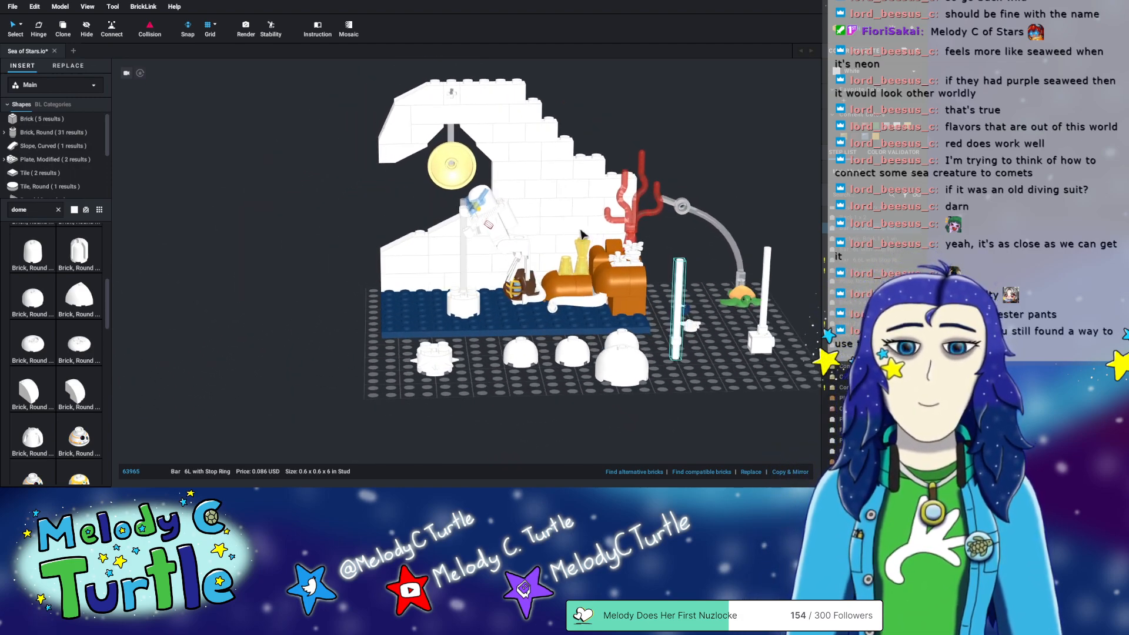
pyautogui.moveTo(391, 188)
pyautogui.mouseDown(button='right')
pyautogui.moveTo(444, 184)
pyautogui.moveTo(457, 195)
pyautogui.moveTo(431, 182)
pyautogui.moveTo(389, 196)
pyautogui.mouseUp(button='right')
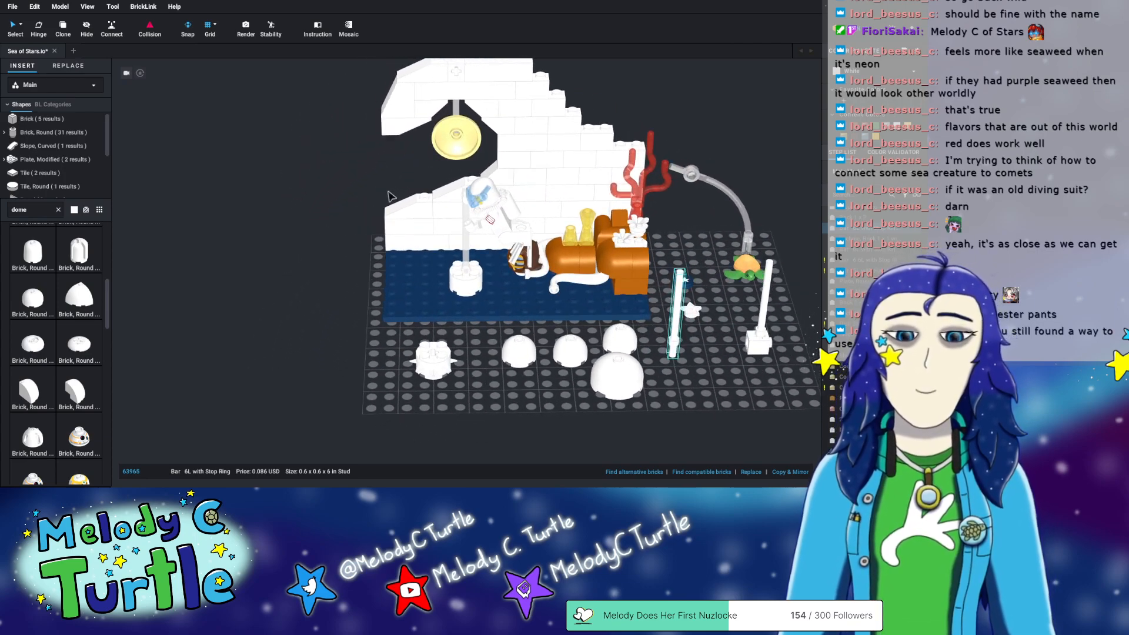
# - Browse the remaining dome search results down to the plates, tiles and panels, and compare them with the scene
pyautogui.scroll(-5, 94, 317)
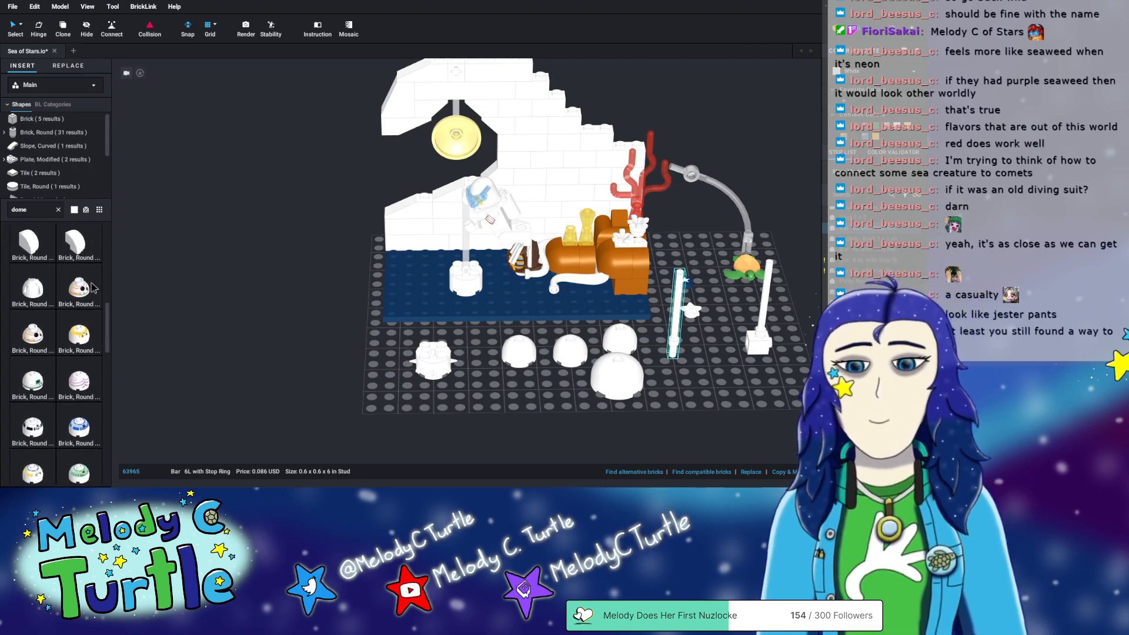
pyautogui.scroll(-8, 94, 286)
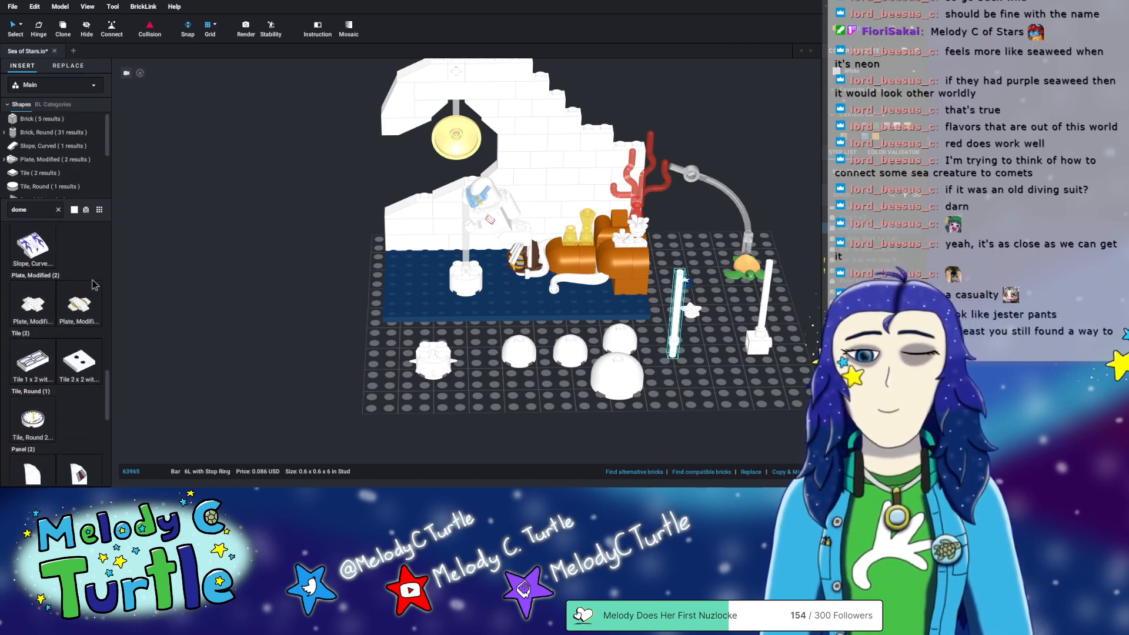
pyautogui.scroll(-2, 94, 286)
pyautogui.moveTo(730, 390); pyautogui.dragTo(756, 365, button='right')
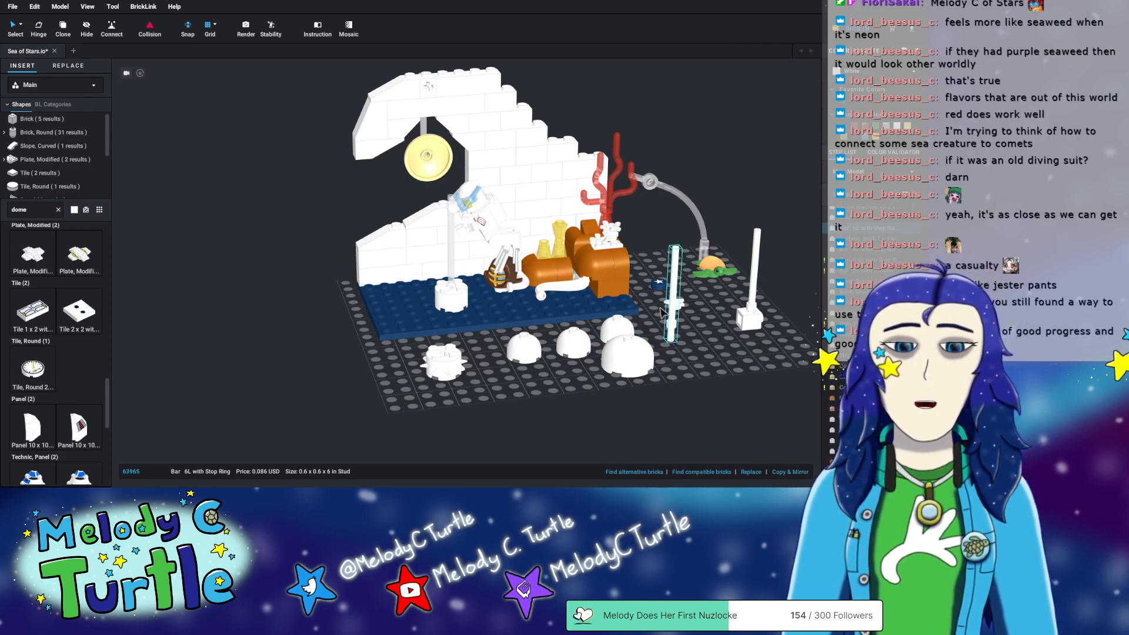
pyautogui.moveTo(767, 375); pyautogui.dragTo(719, 380, button='right')
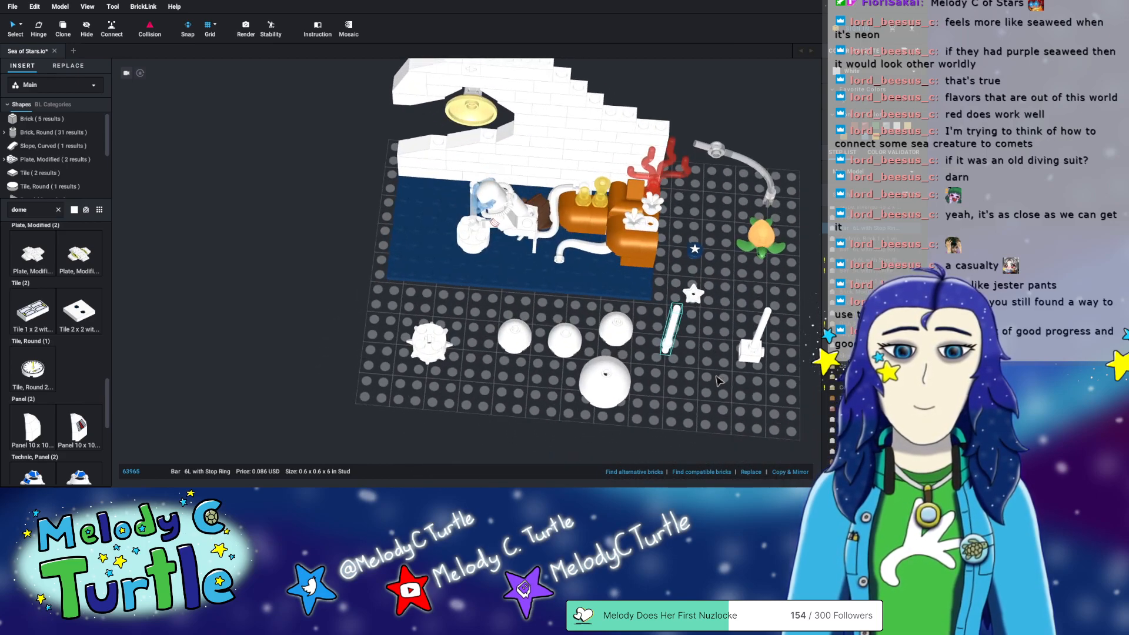
# - Move the clear curved bar (4042) from beside the turtle to the ground behind the white brick wall
pyautogui.click(780, 199)
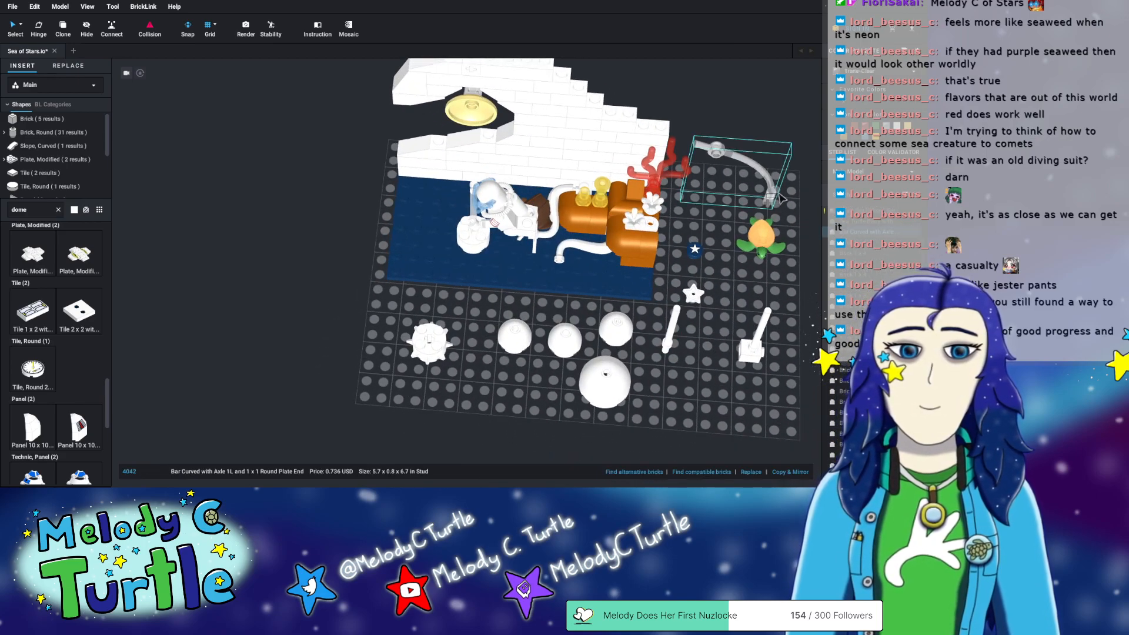
pyautogui.moveTo(781, 203); pyautogui.dragTo(752, 218, button='right')
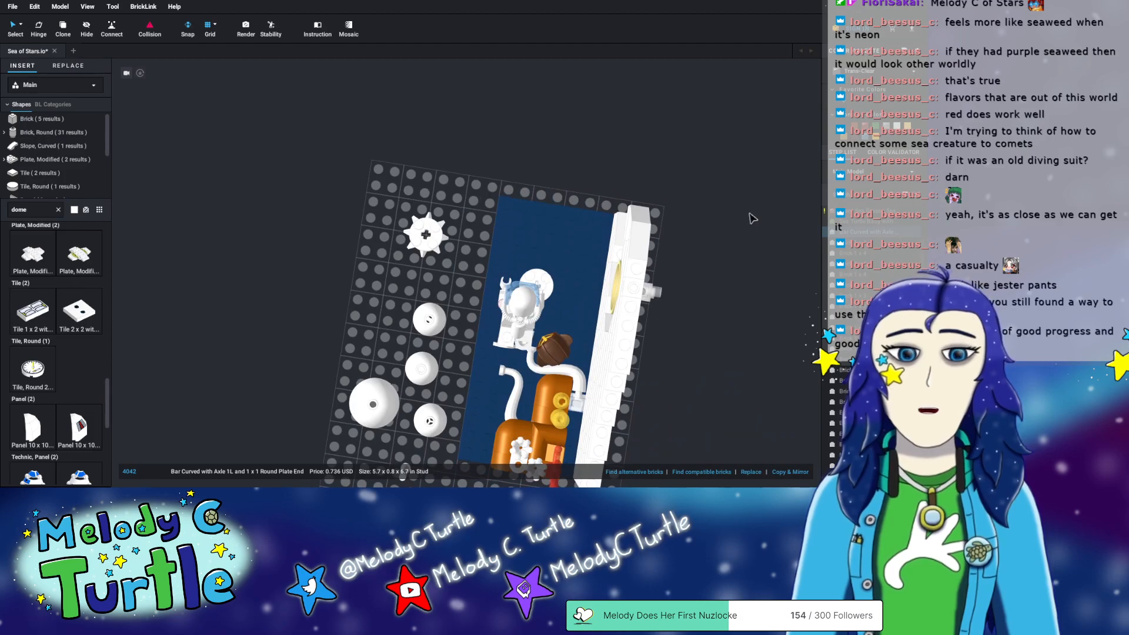
pyautogui.moveTo(726, 352); pyautogui.dragTo(690, 238, button='middle')
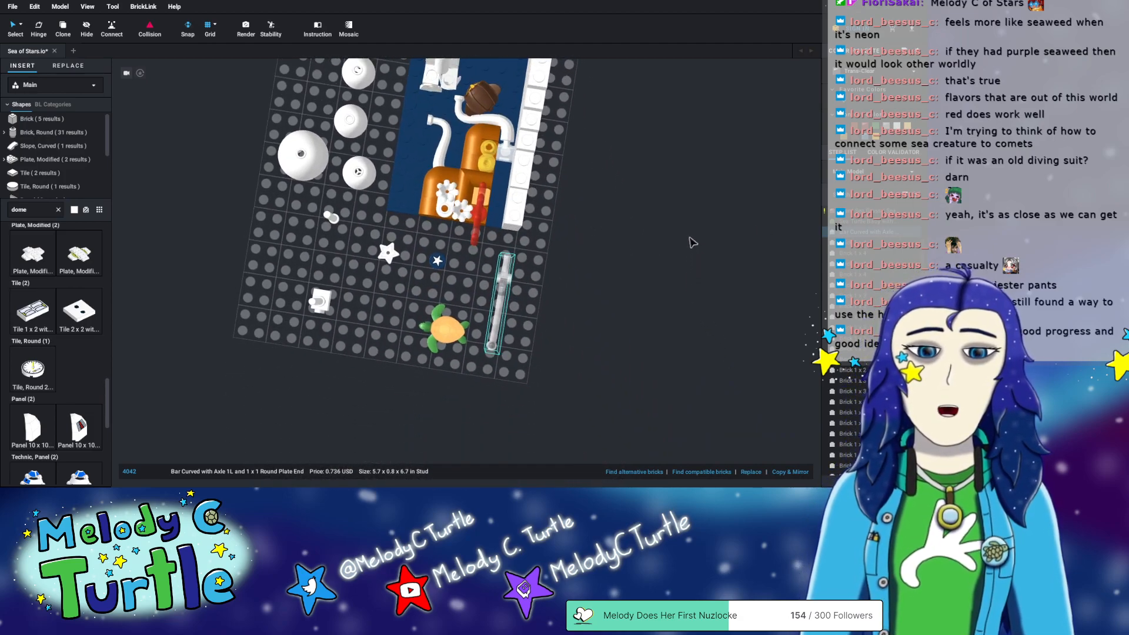
pyautogui.click(494, 332)
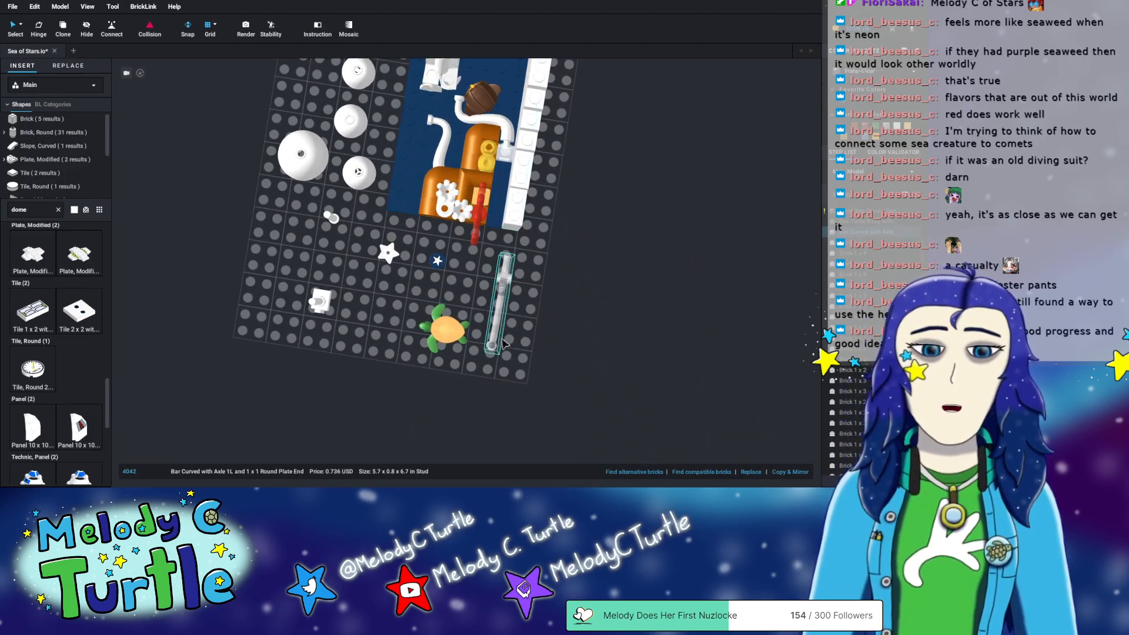
pyautogui.moveTo(494, 335); pyautogui.dragTo(490, 146)
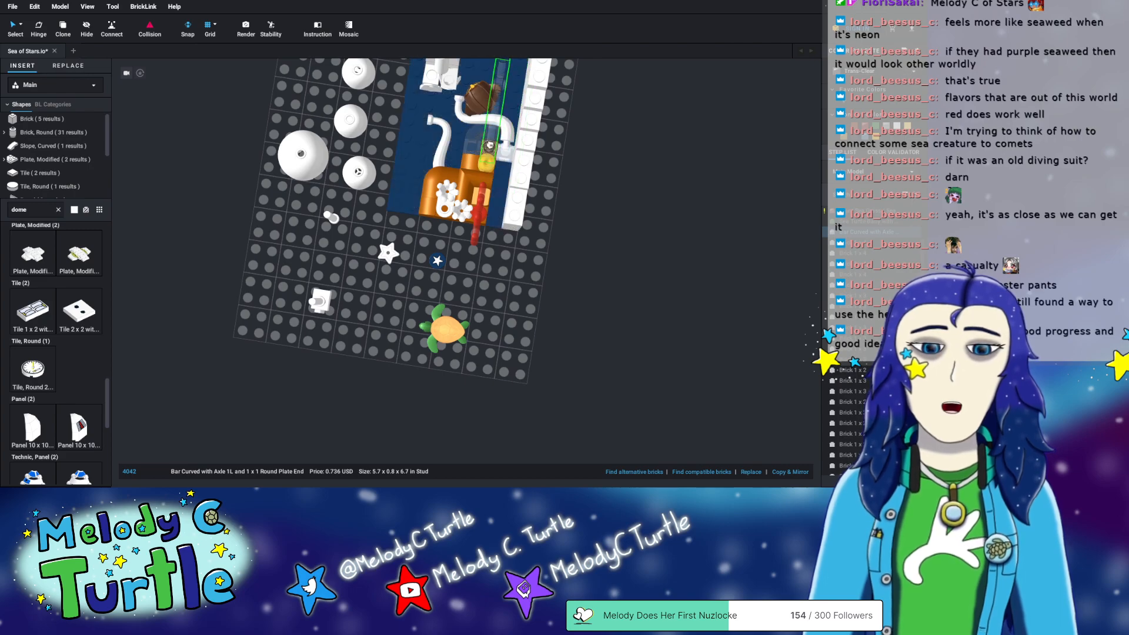
pyautogui.moveTo(494, 137); pyautogui.dragTo(565, 219)
pyautogui.moveTo(528, 286); pyautogui.dragTo(493, 269, button='right')
pyautogui.scroll(3, 479, 254)
pyautogui.moveTo(585, 238); pyautogui.dragTo(615, 272, button='middle')
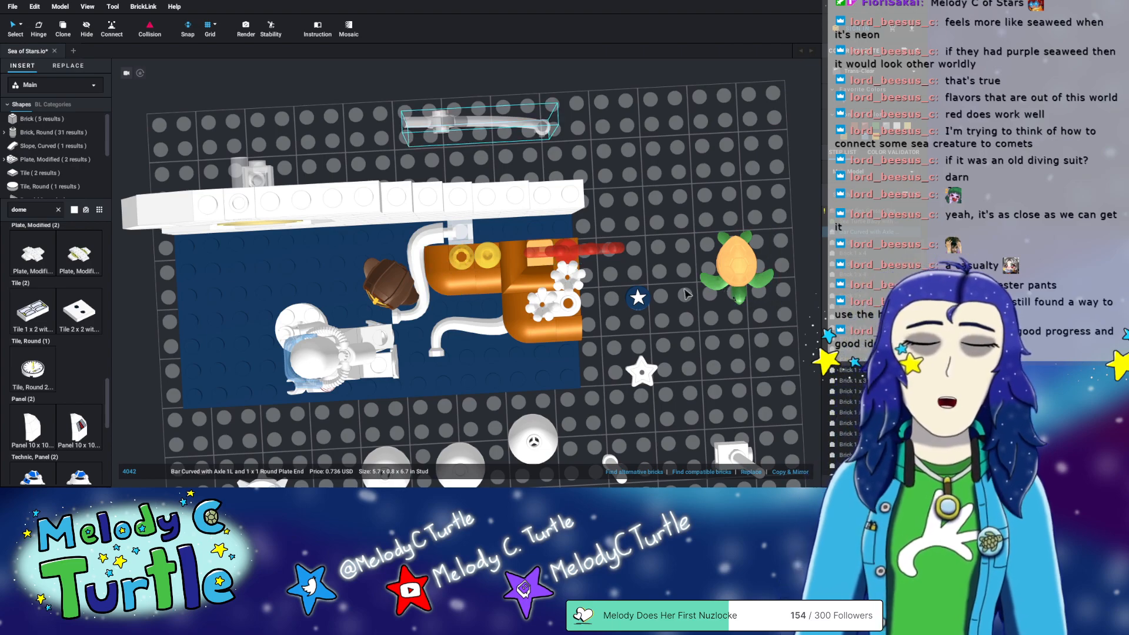
pyautogui.moveTo(657, 250); pyautogui.dragTo(659, 191, button='right')
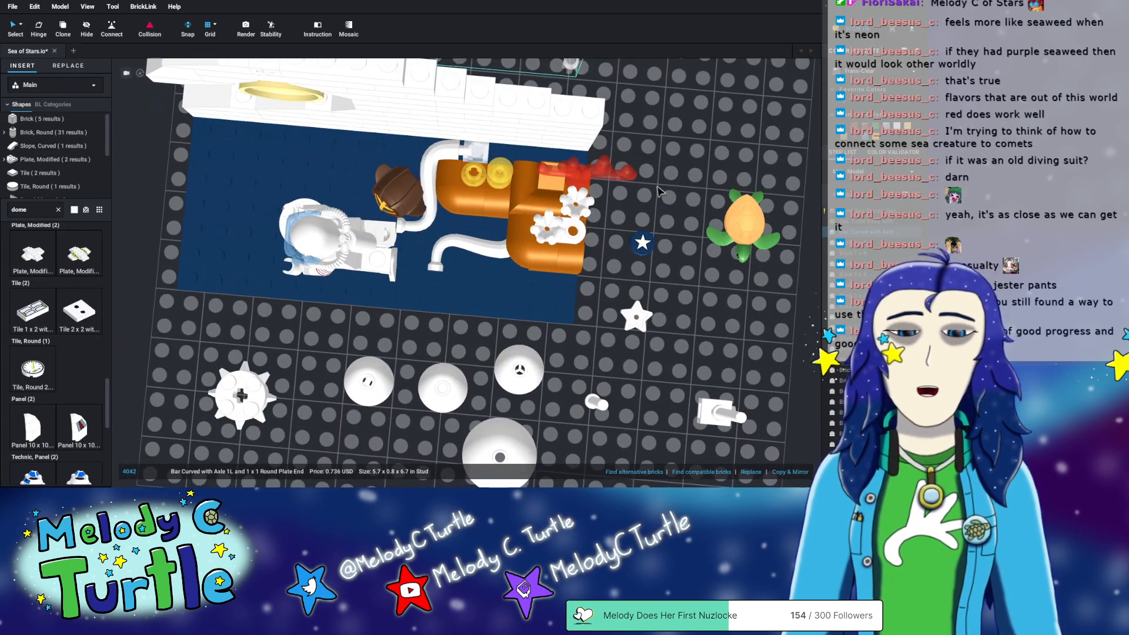
# - Browse the last dome search results and search the parts library for "axel"
pyautogui.moveTo(646, 343); pyautogui.dragTo(658, 313, button='right')
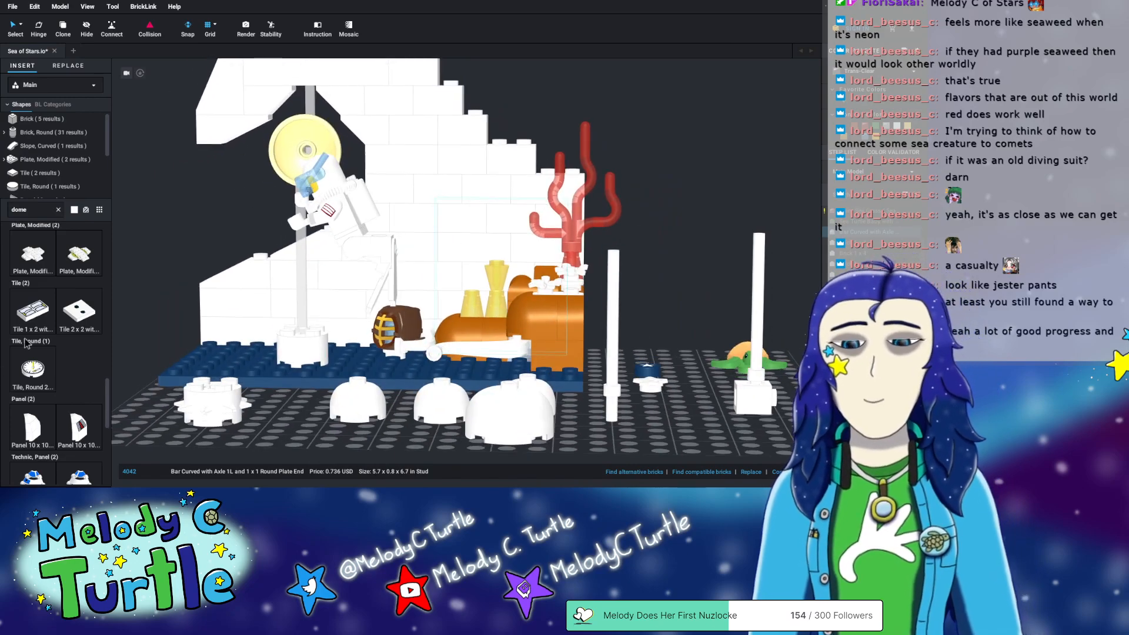
pyautogui.scroll(-10, 20, 347)
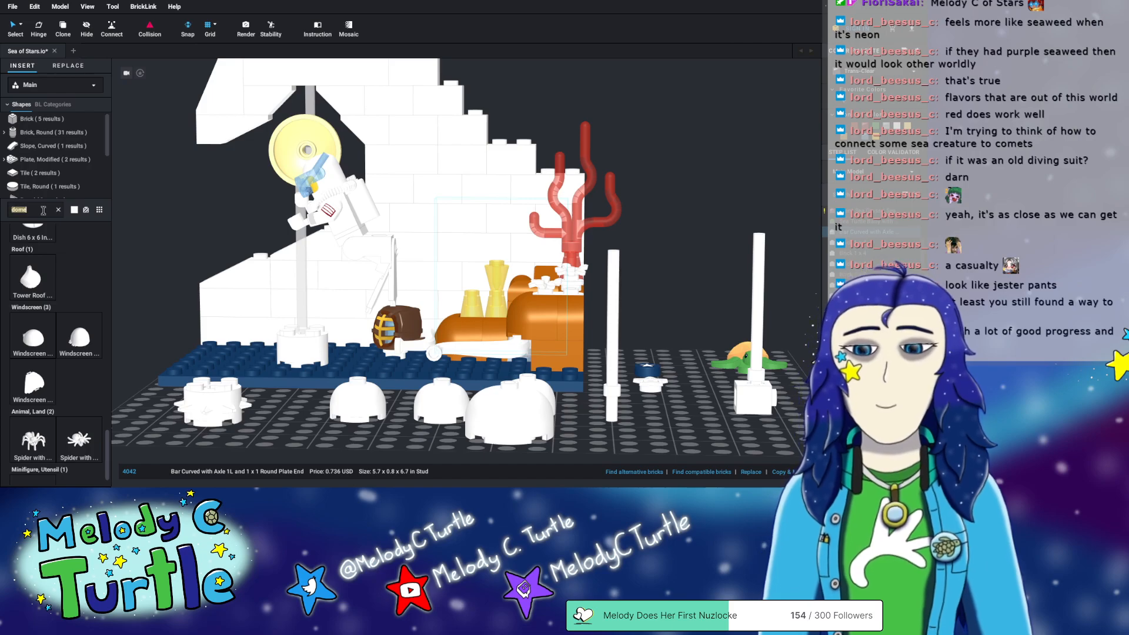
pyautogui.write('axel')
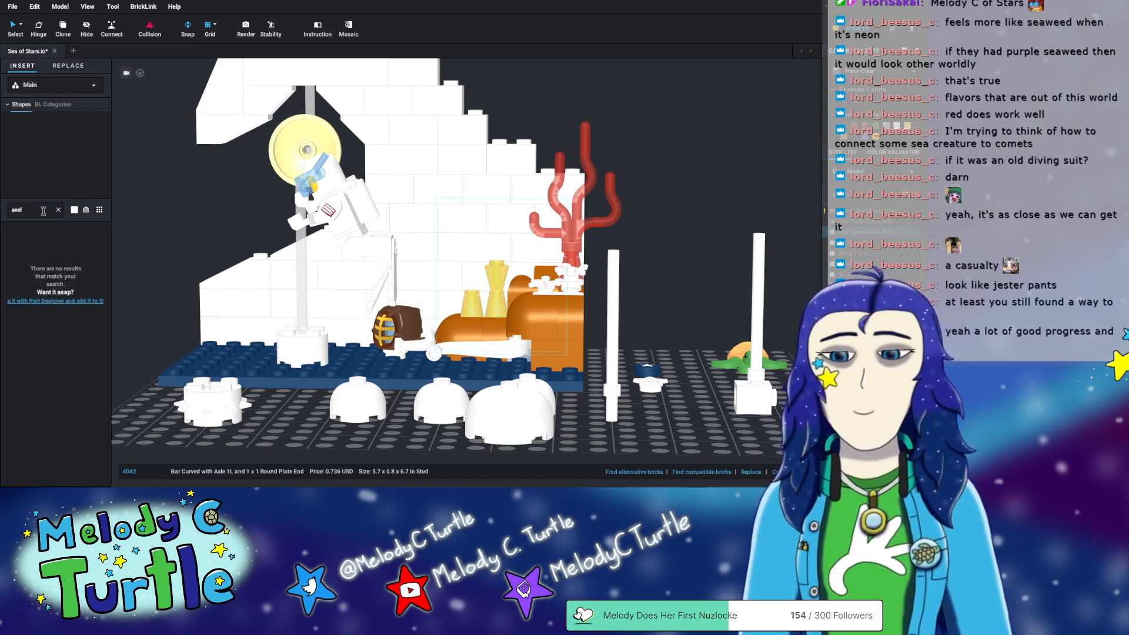
# - Clear the part search and delete two of the spare small white domes in front of the blue base
pyautogui.click(694, 213)
pyautogui.moveTo(692, 213); pyautogui.dragTo(695, 249, button='right')
pyautogui.moveTo(696, 315); pyautogui.dragTo(695, 246, button='middle')
pyautogui.moveTo(695, 252); pyautogui.dragTo(670, 283, button='right')
pyautogui.moveTo(357, 236); pyautogui.dragTo(359, 281, button='right')
pyautogui.click(364, 202)
pyautogui.press('Delete')
pyautogui.click(519, 185)
pyautogui.press('Delete')
# - Set the remaining 2 x 2 dome and the spiked 2 x 2 round brick apart on the ground in front of the blue base
pyautogui.moveTo(436, 195); pyautogui.dragTo(317, 258)
pyautogui.moveTo(384, 251); pyautogui.dragTo(260, 311, button='right')
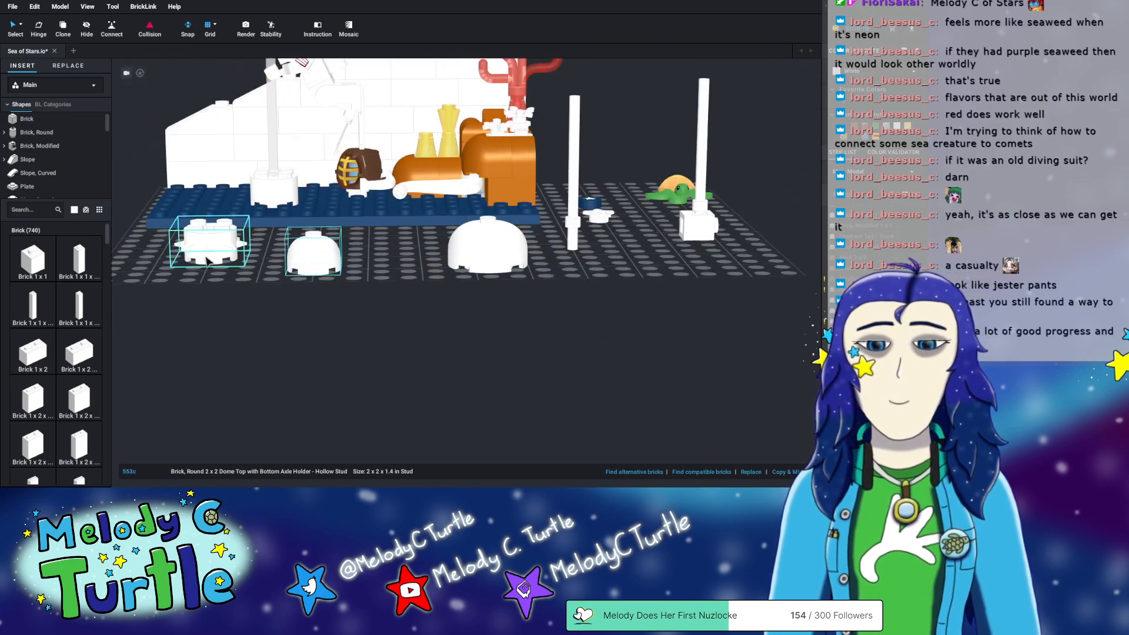
pyautogui.moveTo(202, 250); pyautogui.dragTo(189, 287)
pyautogui.moveTo(189, 286); pyautogui.dragTo(276, 303, button='right')
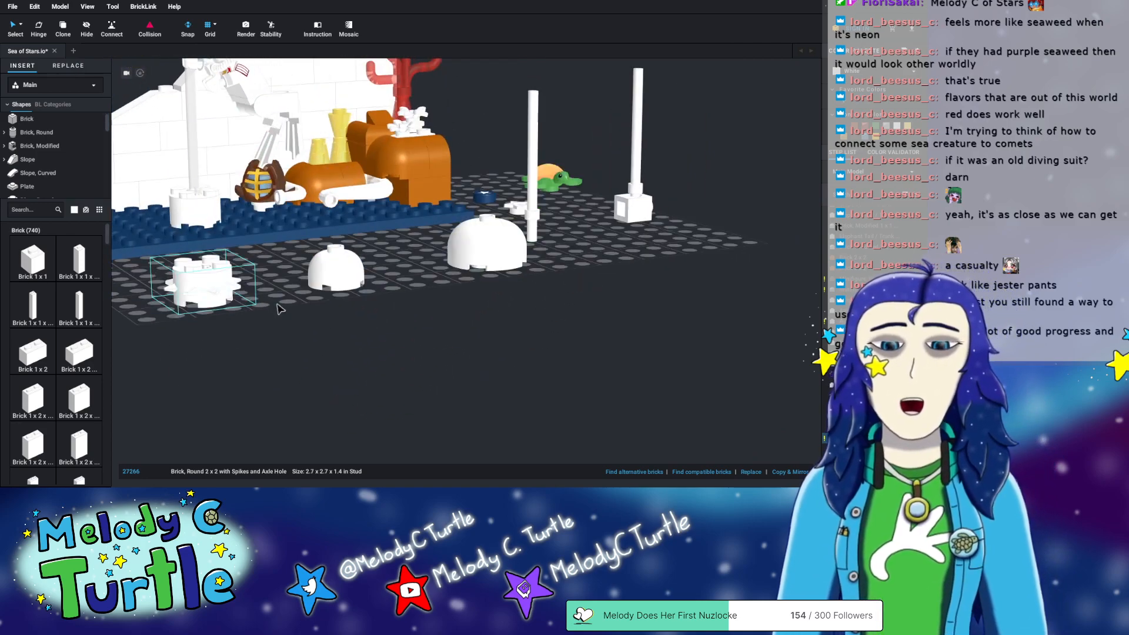
pyautogui.scroll(3, 262, 313)
pyautogui.moveTo(197, 354); pyautogui.dragTo(245, 330, button='right')
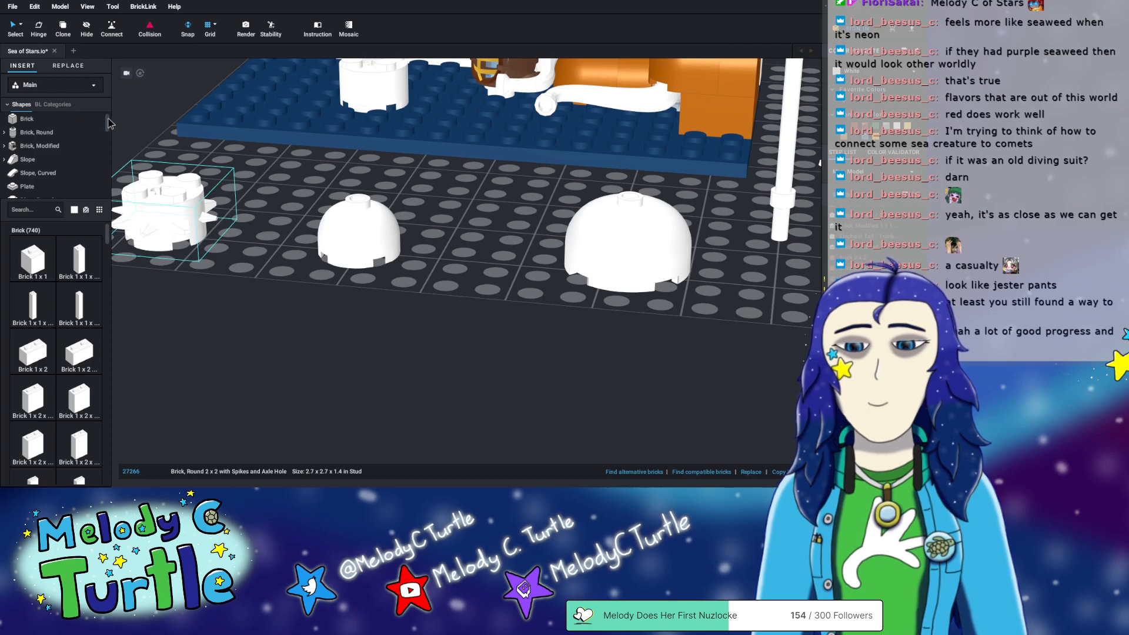
# - Find a pointed plant leaves part among the plant parts and attach it beneath the small white dome
pyautogui.scroll(-10, 59, 153)
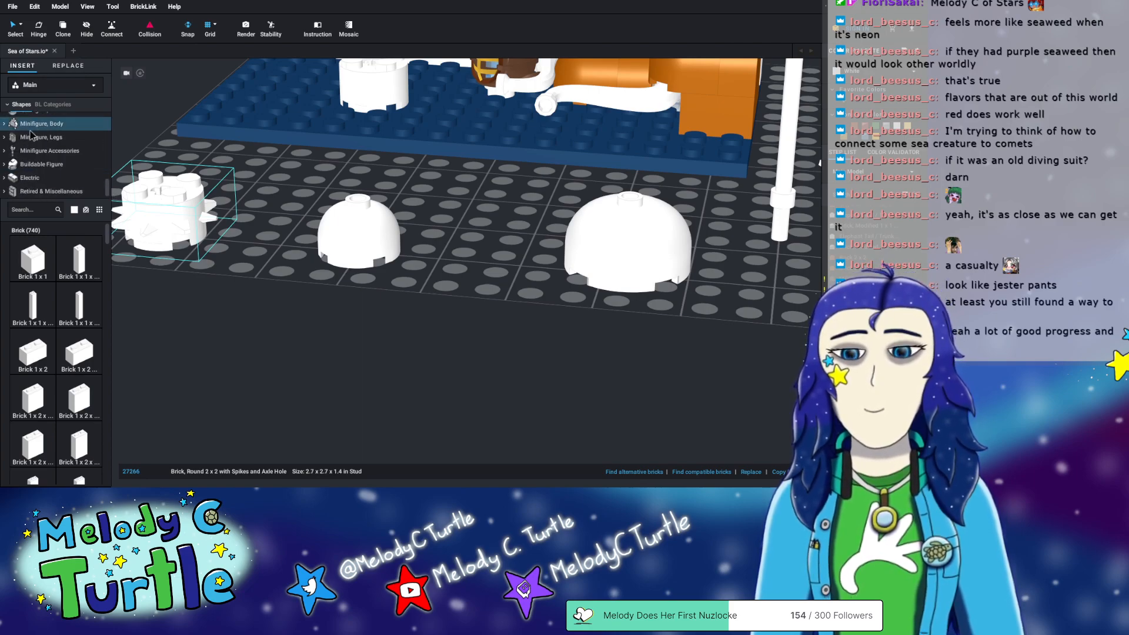
pyautogui.scroll(-10, 59, 159)
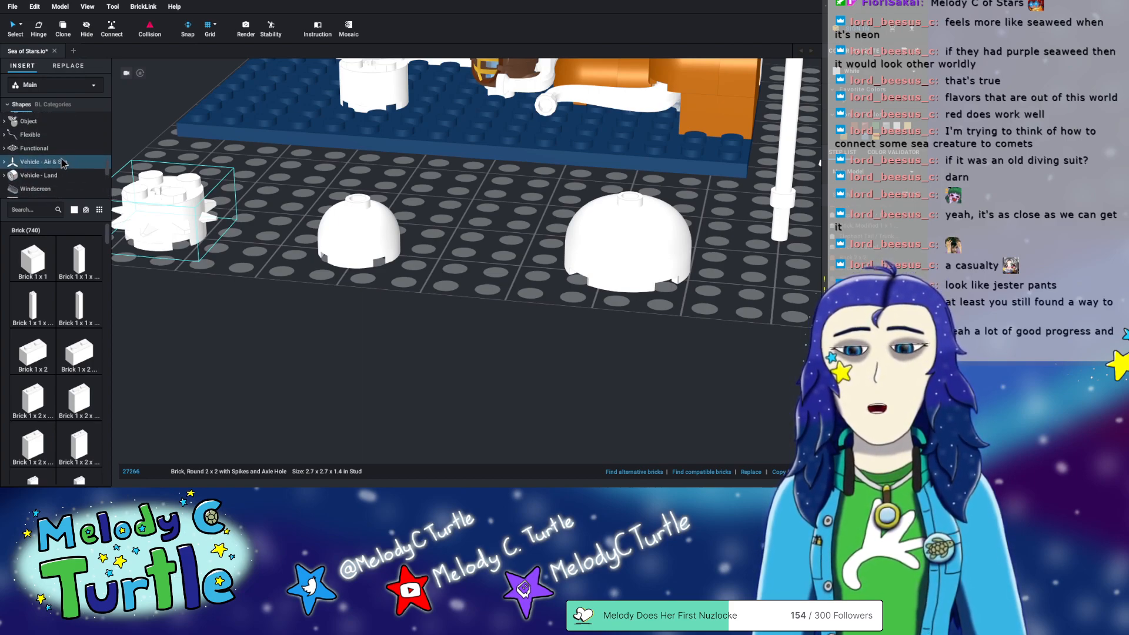
pyautogui.scroll(1, 64, 163)
pyautogui.scroll(-5, 63, 164)
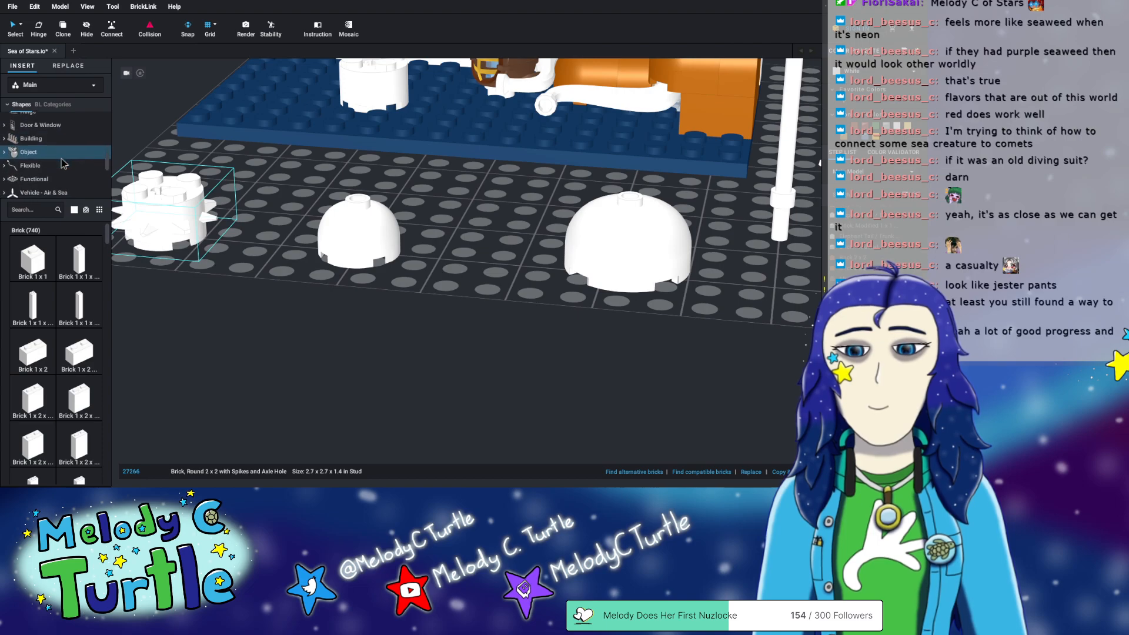
pyautogui.scroll(5, 65, 171)
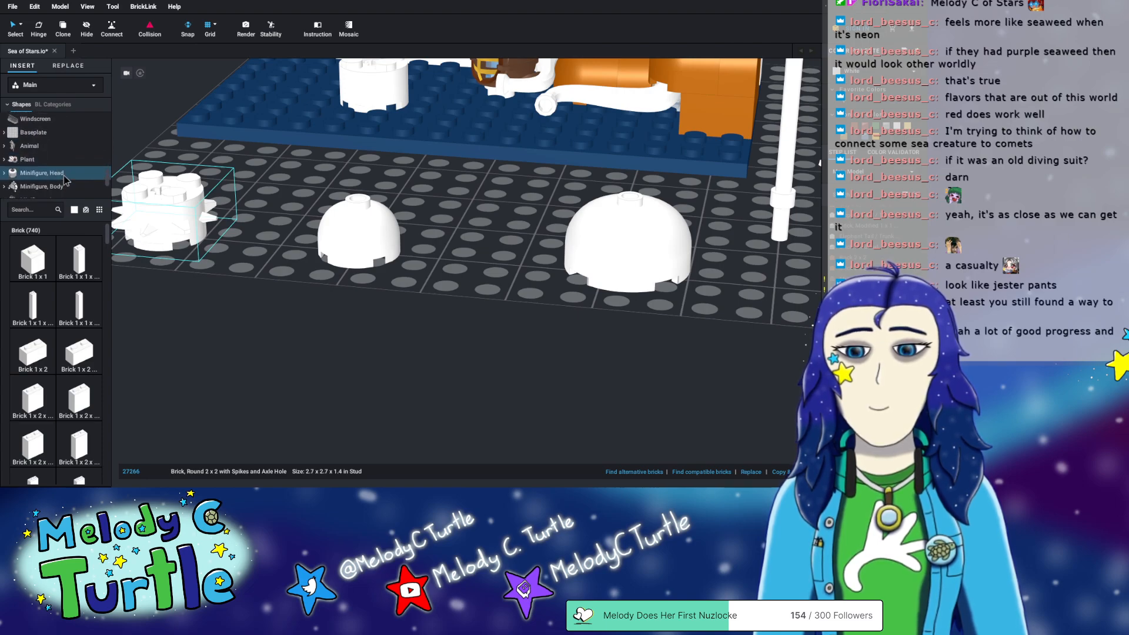
pyautogui.click(27, 146)
pyautogui.scroll(-6, 49, 309)
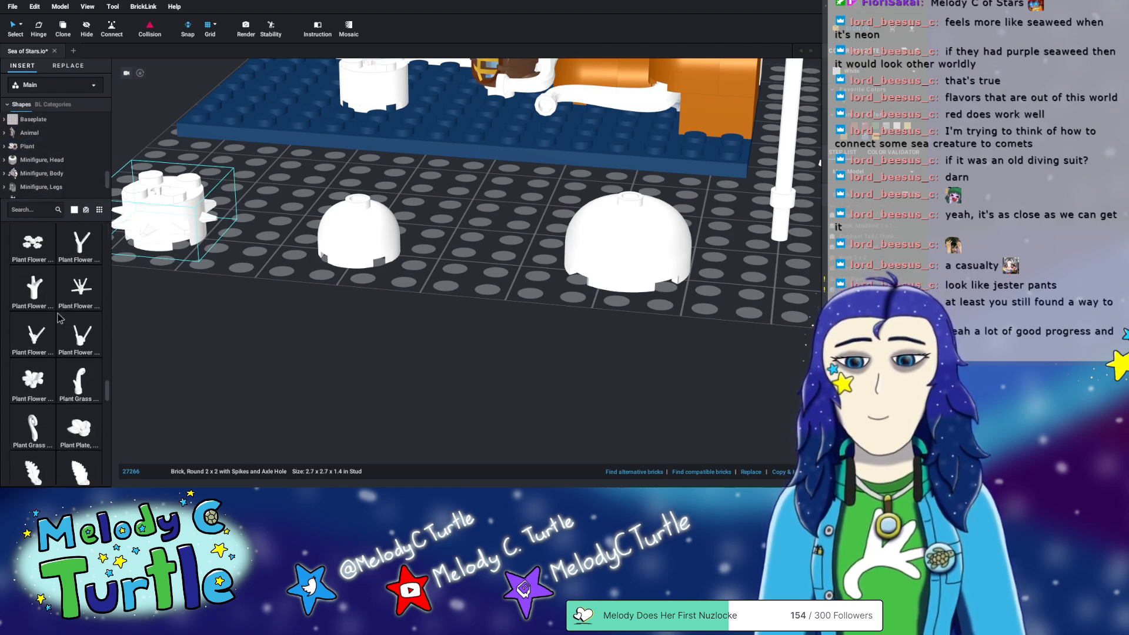
pyautogui.scroll(-8, 61, 318)
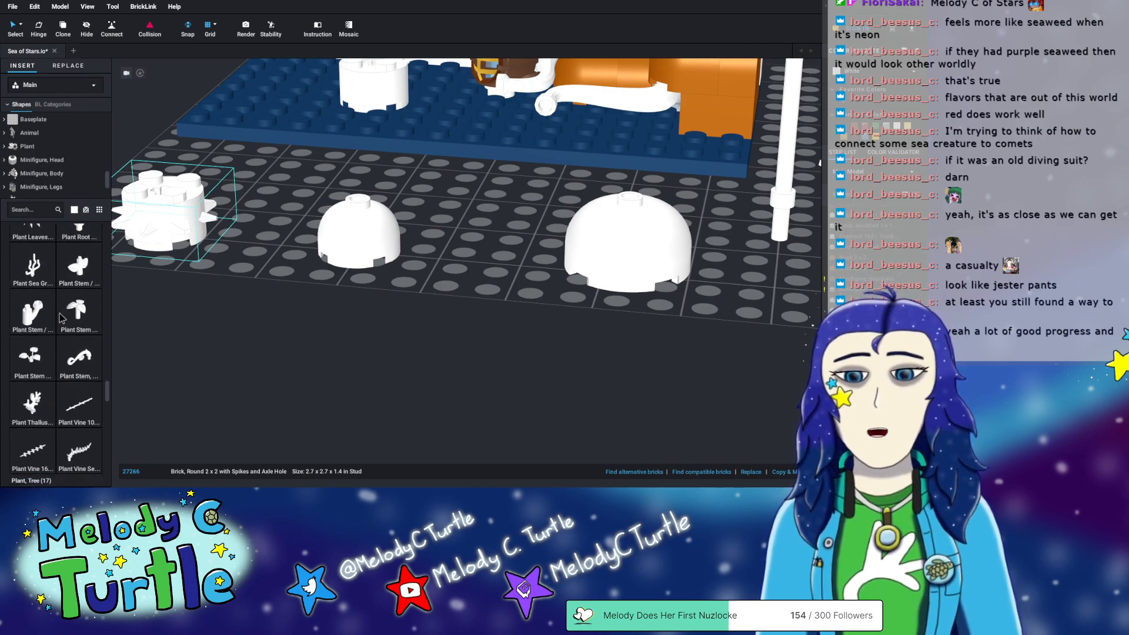
pyautogui.scroll(-8, 59, 318)
pyautogui.scroll(7, 59, 318)
pyautogui.scroll(6, 65, 316)
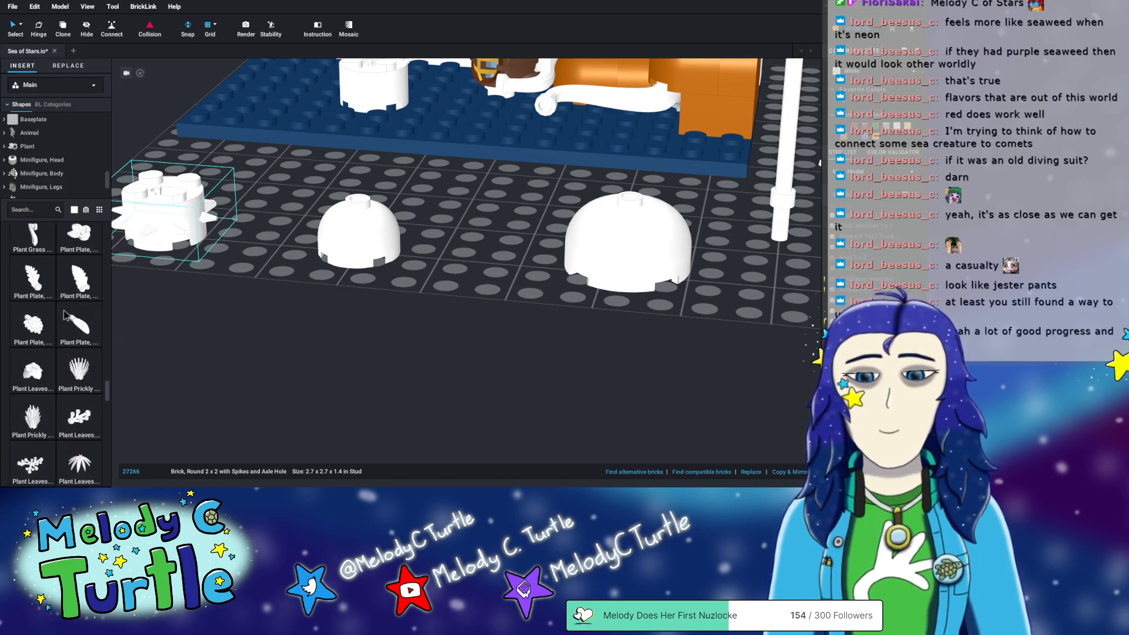
pyautogui.moveTo(32, 371); pyautogui.dragTo(363, 265)
pyautogui.moveTo(437, 332); pyautogui.dragTo(478, 330, button='right')
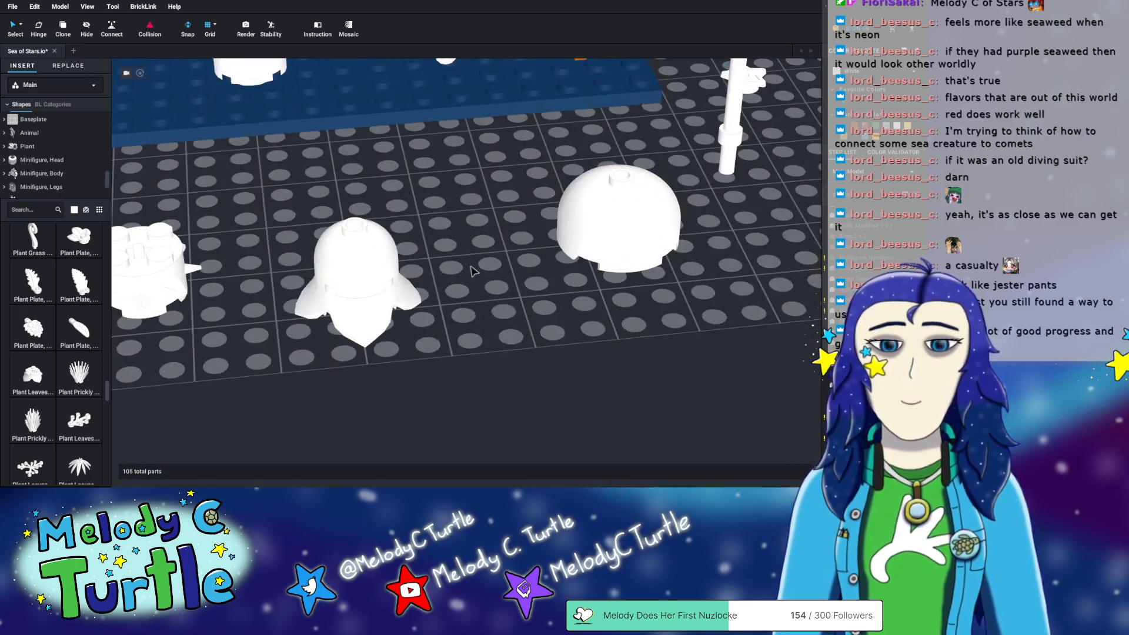
# - Add four white 1 x 1 round plates with open stud (85861) to the underside of the dome's leaf skirt
pyautogui.moveTo(435, 210); pyautogui.dragTo(415, 217, button='right')
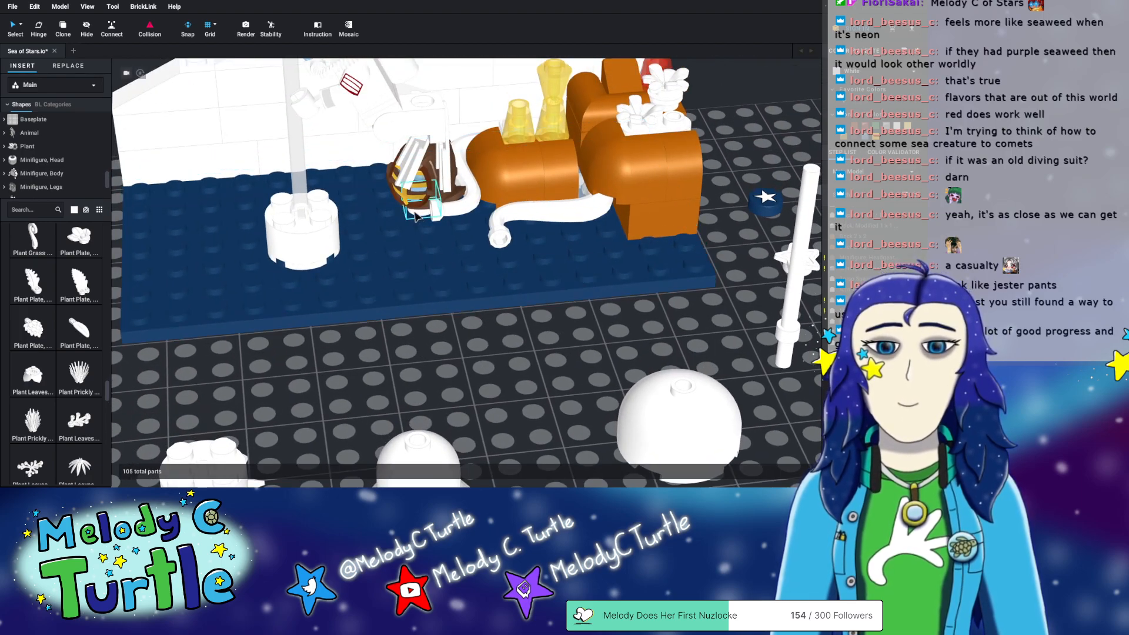
pyautogui.moveTo(472, 379); pyautogui.dragTo(464, 344, button='right')
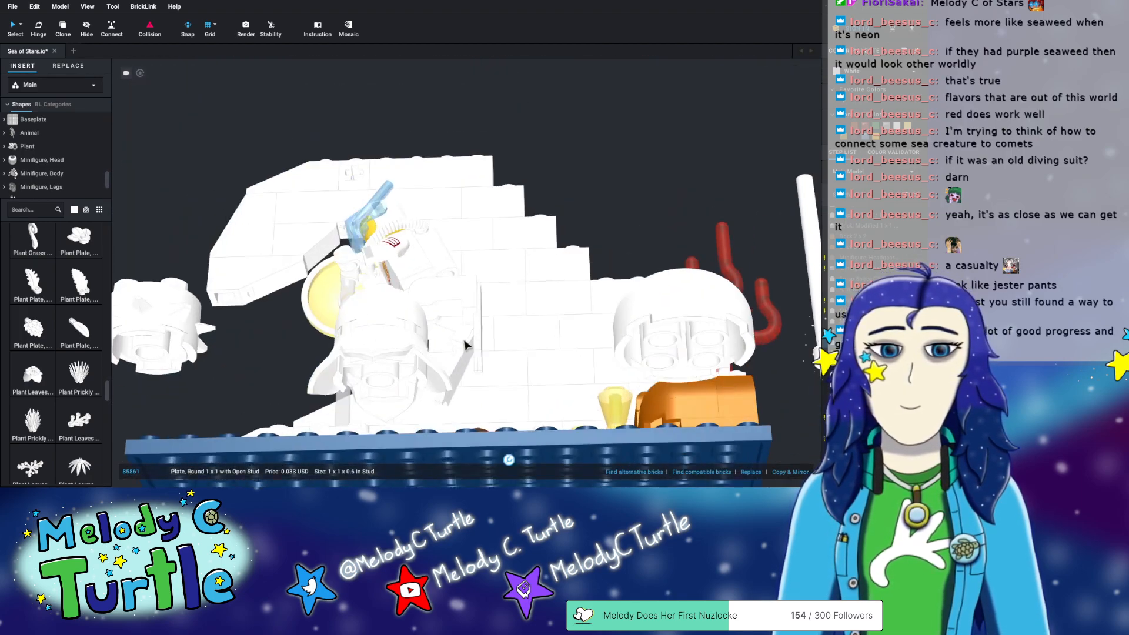
pyautogui.moveTo(453, 388); pyautogui.dragTo(421, 264, button='right')
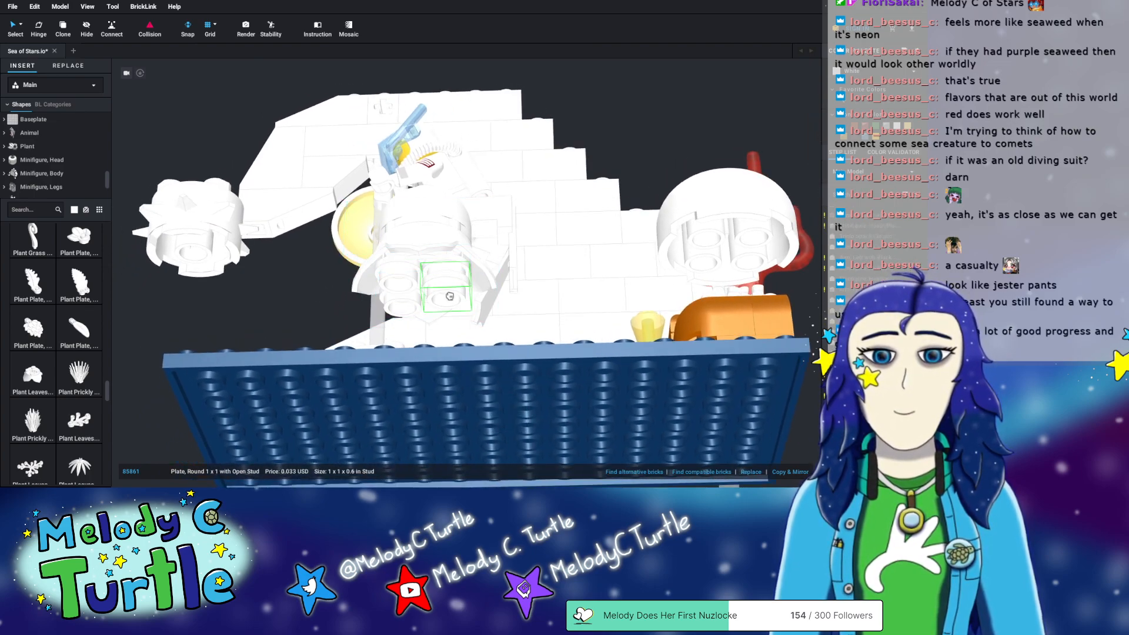
pyautogui.moveTo(442, 318); pyautogui.dragTo(635, 241, button='right')
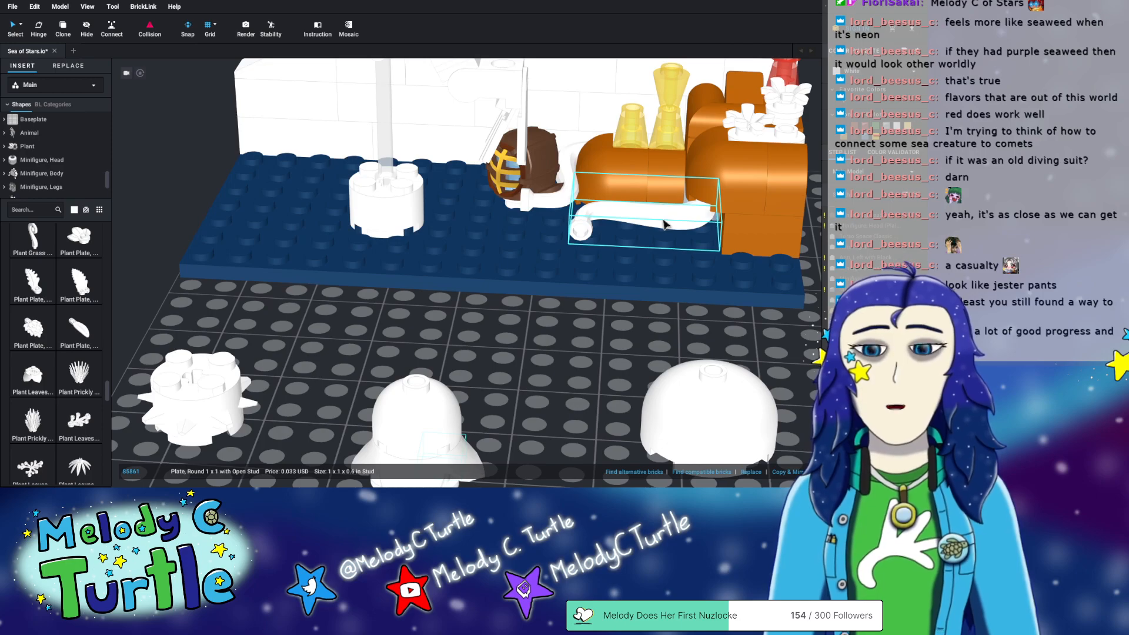
pyautogui.moveTo(665, 223); pyautogui.dragTo(545, 364, button='right')
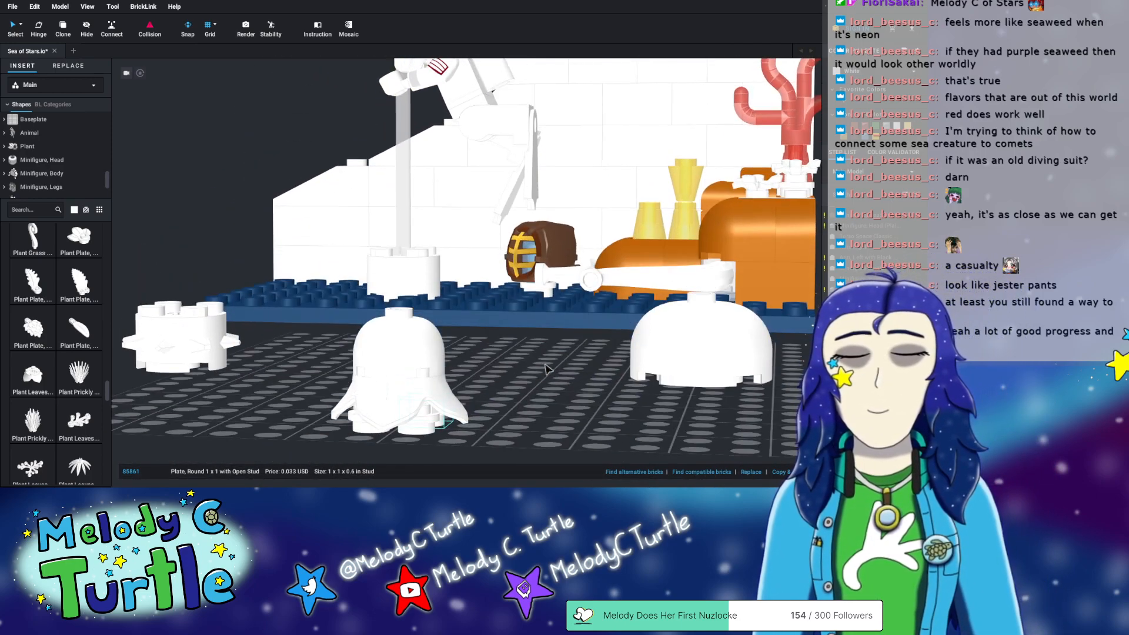
pyautogui.moveTo(509, 410); pyautogui.dragTo(568, 351, button='right')
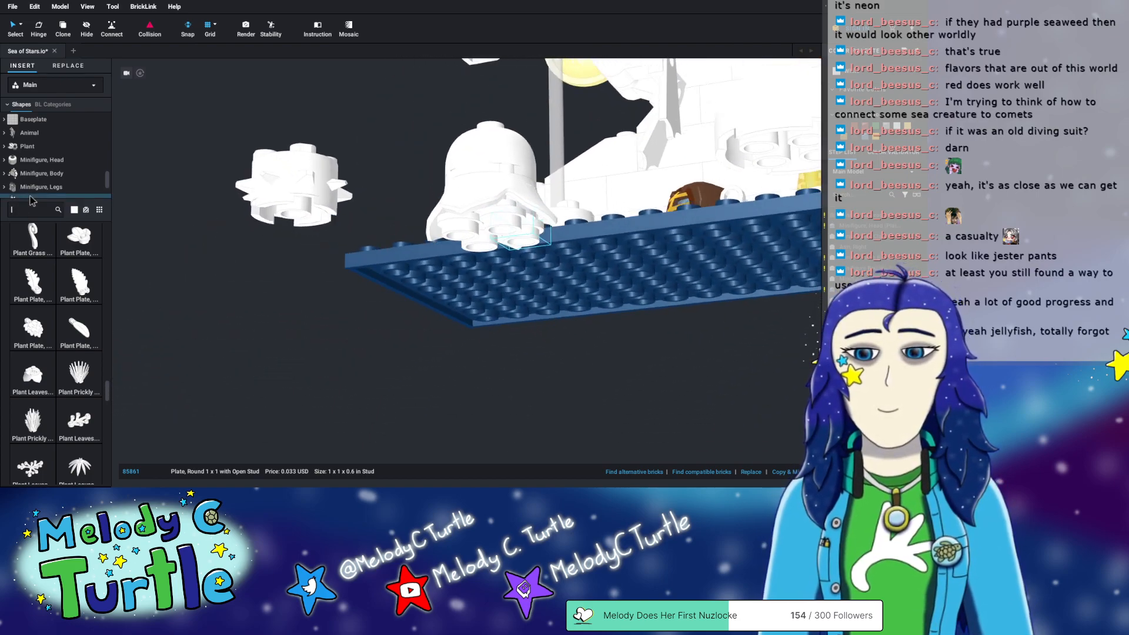
# - Search for "whip", try the plant vine whip (2488) and the bent flexible whip (88704) near the spiked brick, and delete both
pyautogui.write('whip')
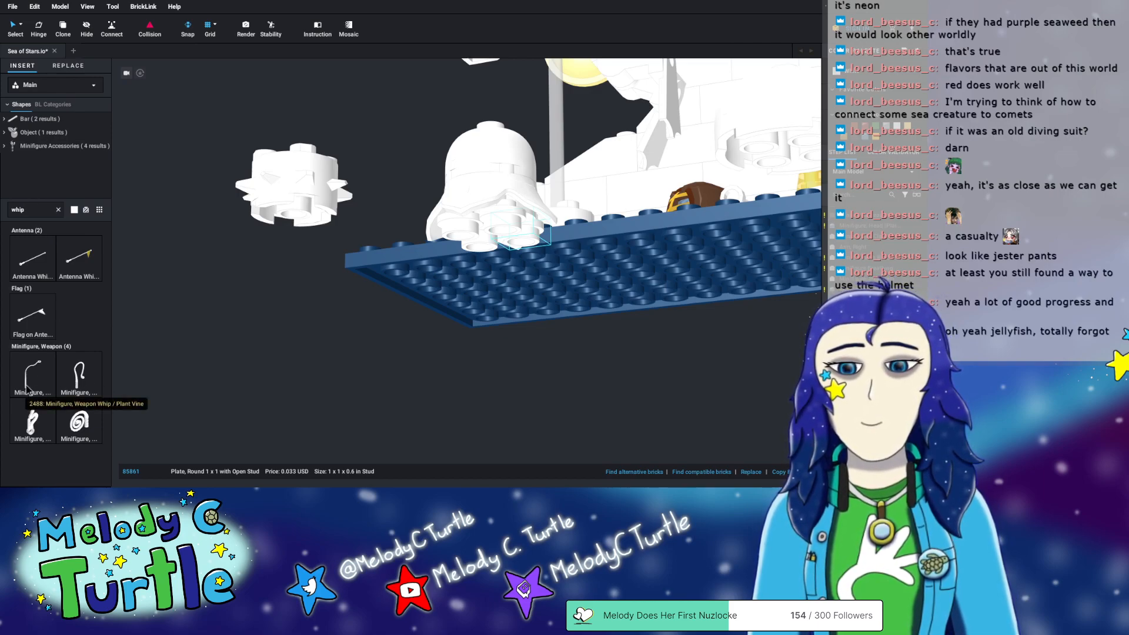
pyautogui.moveTo(149, 328); pyautogui.dragTo(142, 357, button='right')
pyautogui.moveTo(25, 386); pyautogui.dragTo(297, 388)
pyautogui.press('Delete')
pyautogui.moveTo(75, 393); pyautogui.dragTo(284, 380)
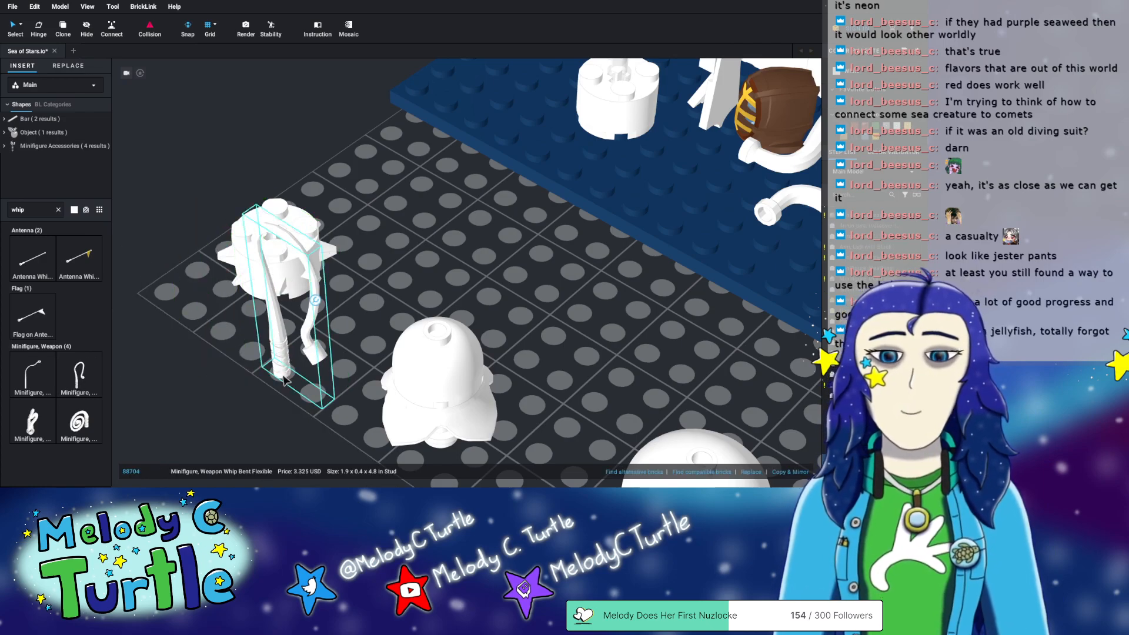
pyautogui.press('Delete')
pyautogui.moveTo(344, 354); pyautogui.dragTo(376, 343, button='right')
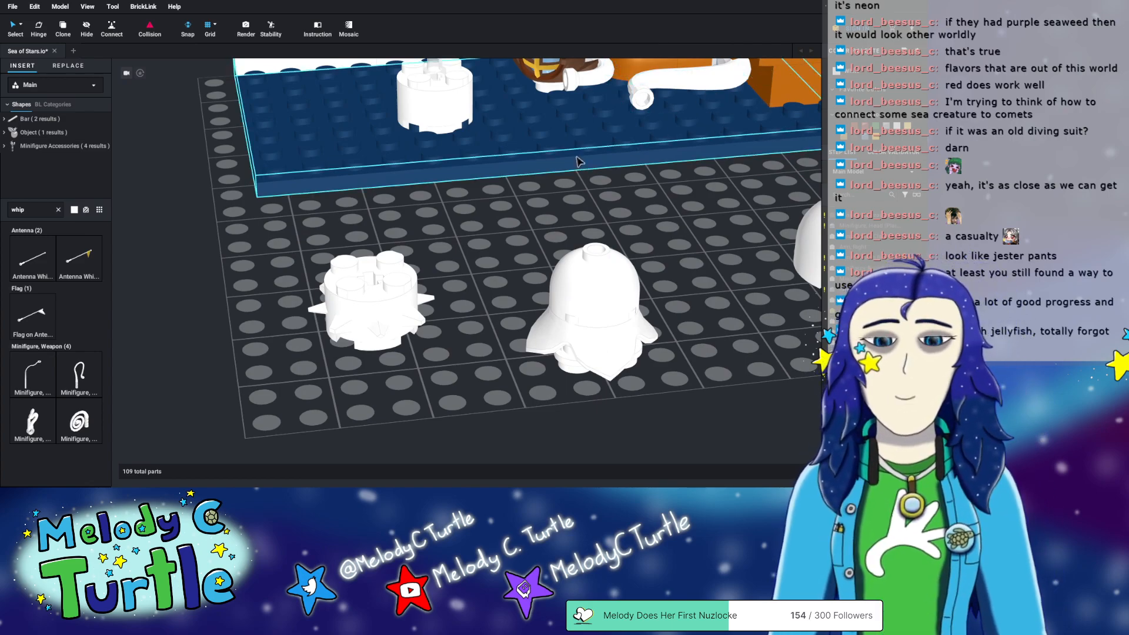
# - Clear the whip search and browse the flexible chains, hoses and strings down to the turntables for possible tentacles
pyautogui.click(58, 211)
pyautogui.scroll(-8, 68, 158)
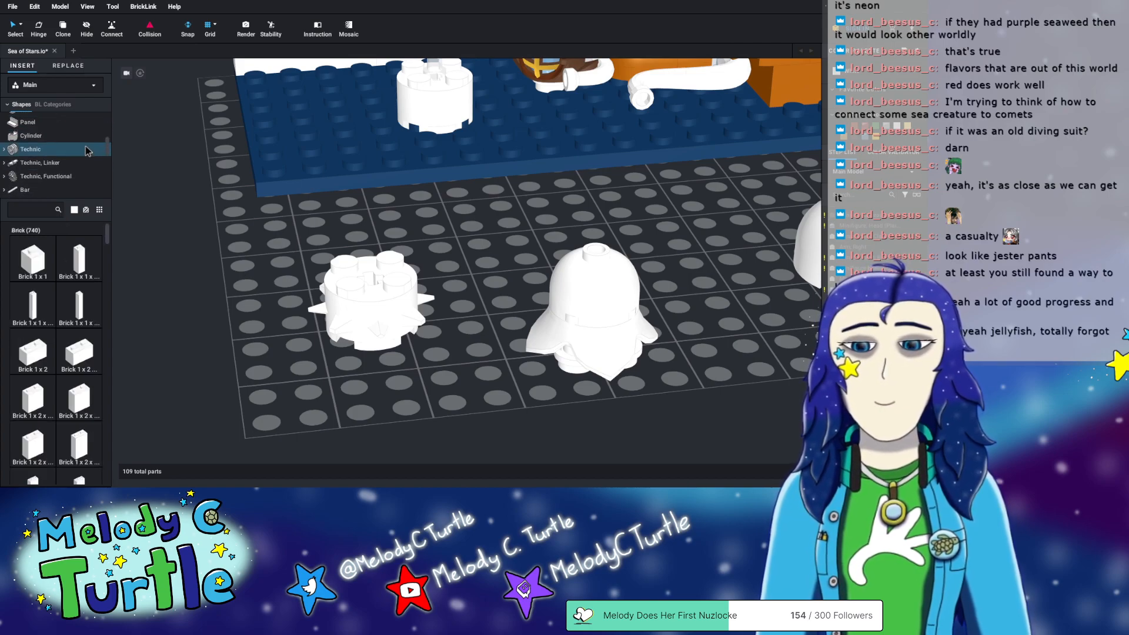
pyautogui.scroll(-5, 68, 154)
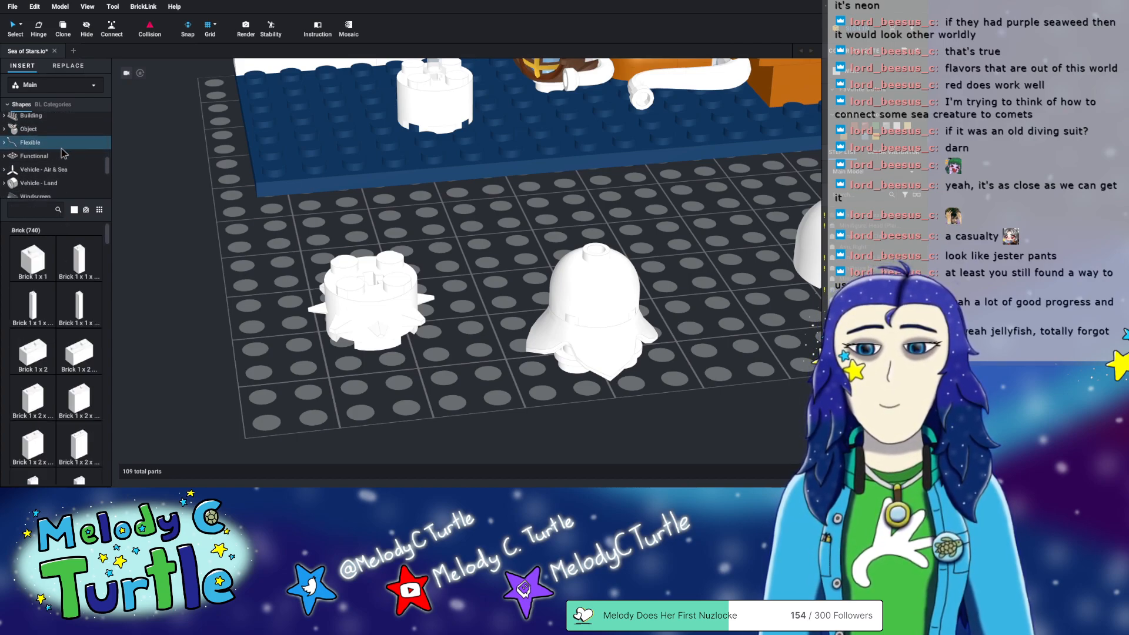
pyautogui.click(41, 147)
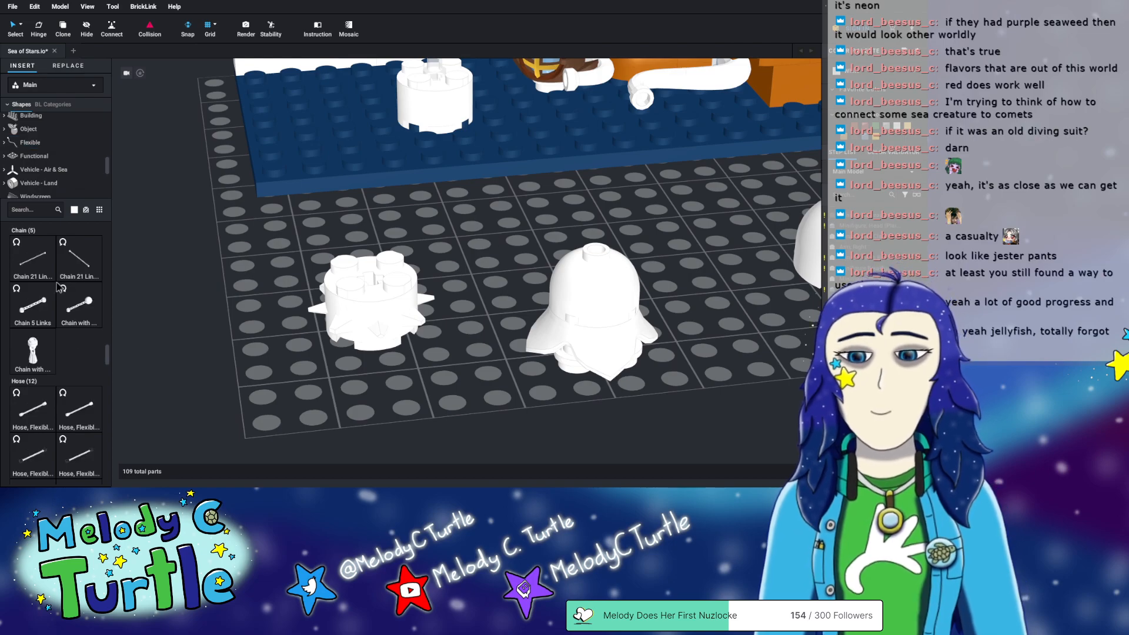
pyautogui.scroll(-5, 58, 287)
pyautogui.scroll(-5, 63, 276)
pyautogui.scroll(-3, 63, 276)
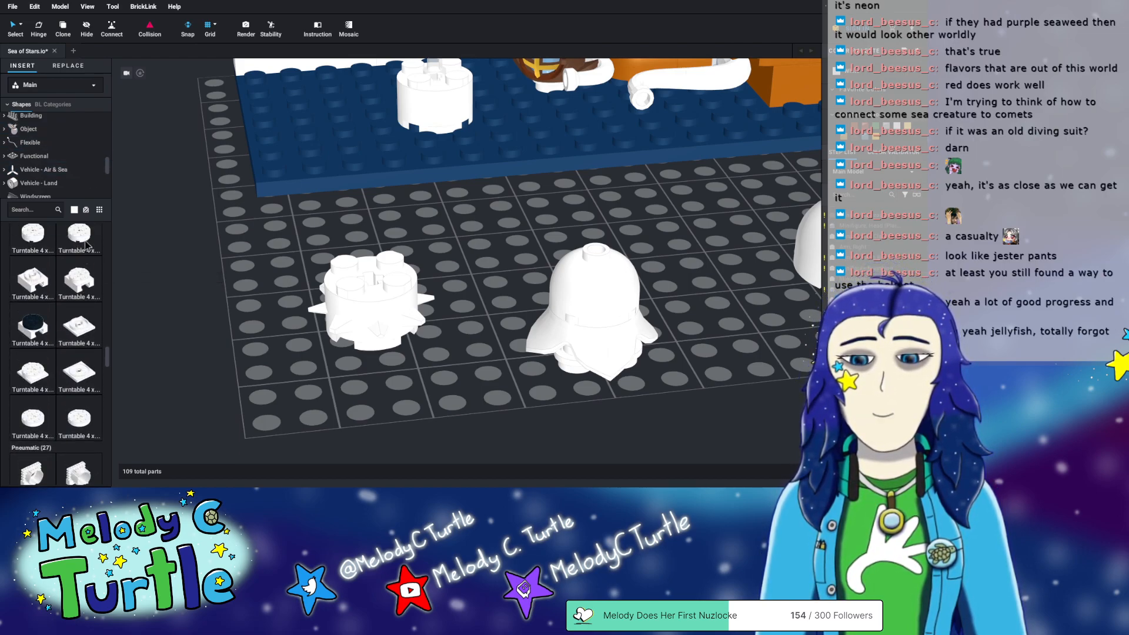
pyautogui.scroll(3, 87, 246)
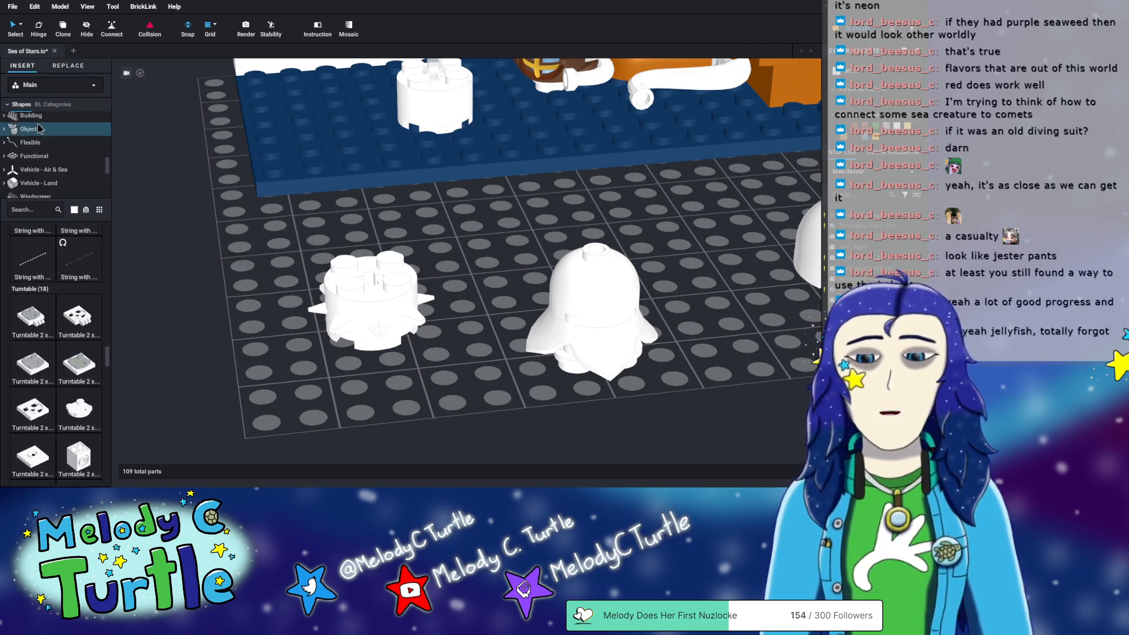
# - Find the Appendage Bladed with Pin (24204) among the animal body parts and place it on the ground beside the skirted dome
pyautogui.scroll(-3, 64, 156)
pyautogui.scroll(-3, 55, 164)
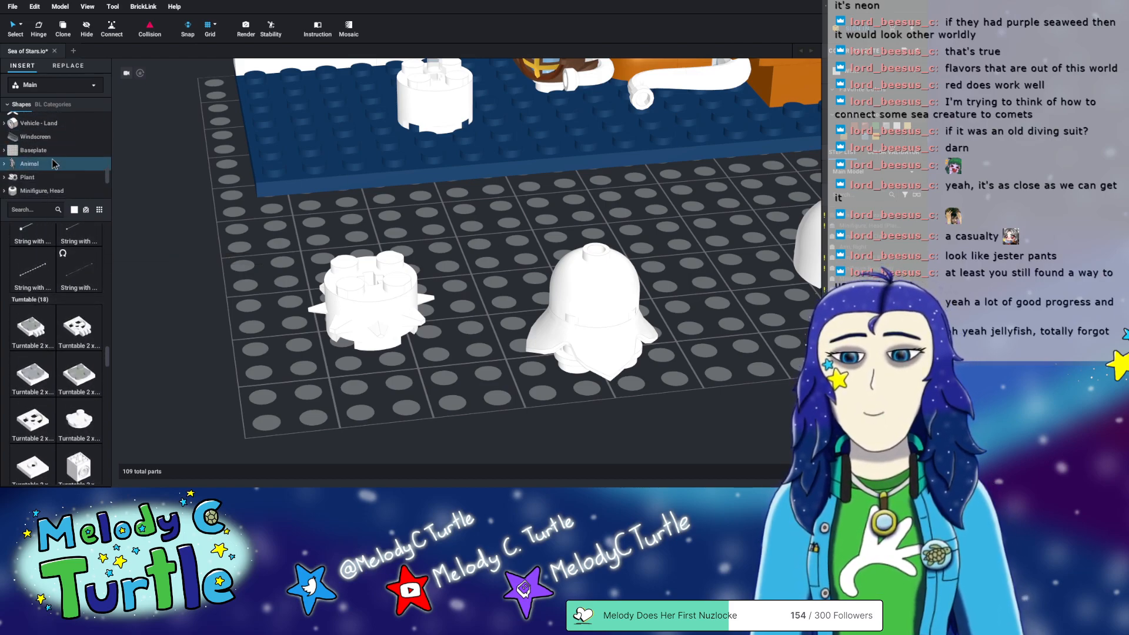
pyautogui.click(54, 163)
pyautogui.scroll(-5, 65, 360)
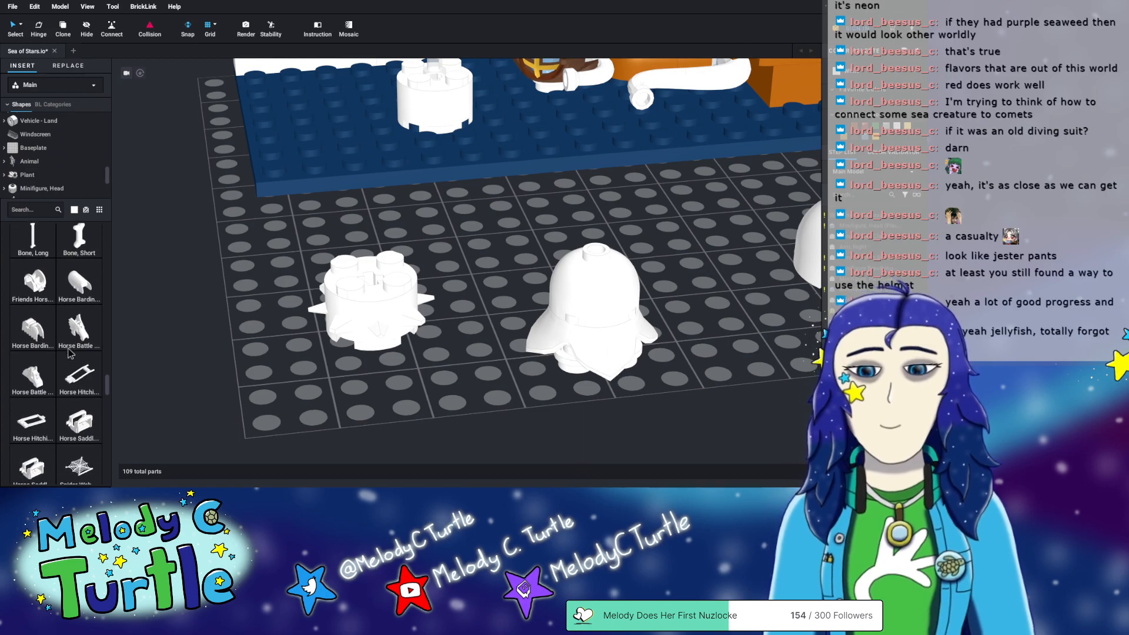
pyautogui.scroll(-6, 63, 305)
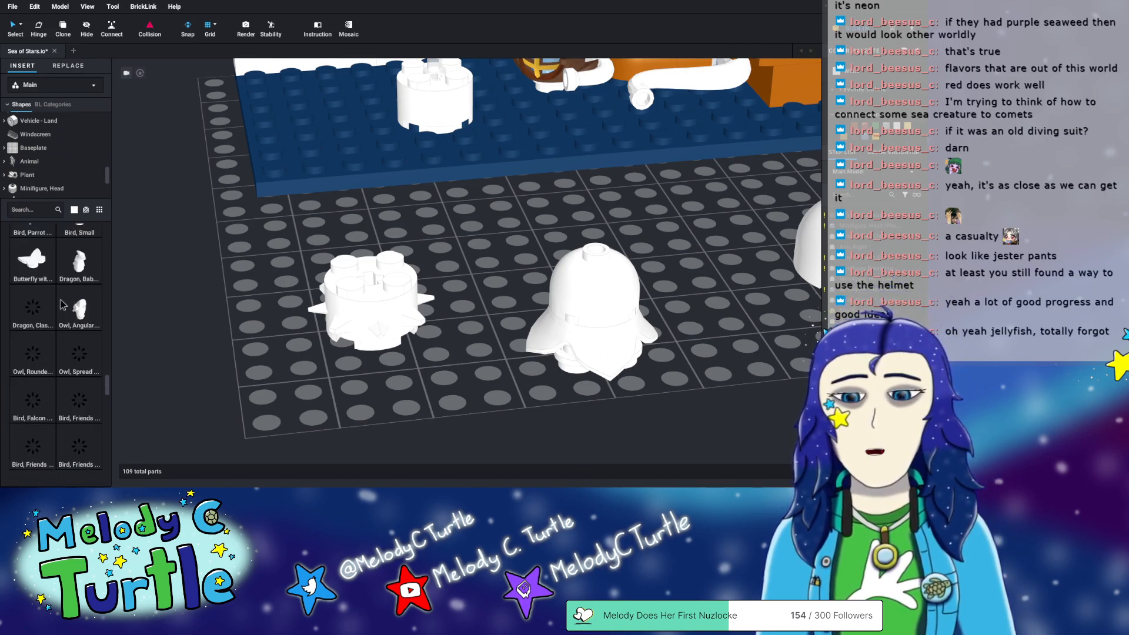
pyautogui.scroll(-5, 32, 157)
pyautogui.scroll(1, 32, 157)
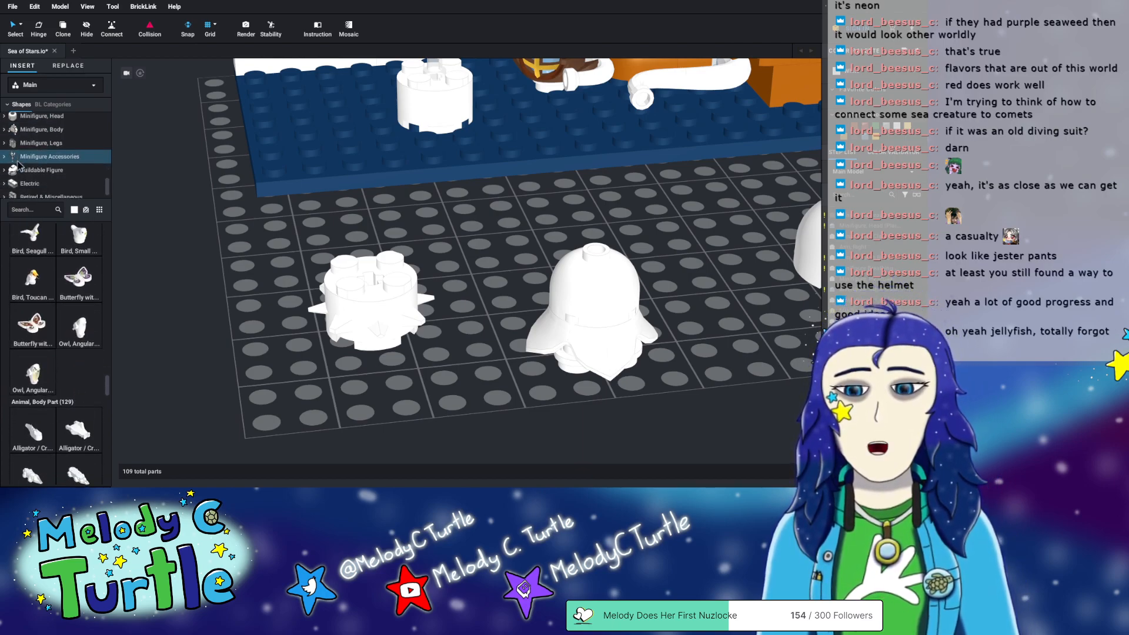
pyautogui.scroll(1, 9, 143)
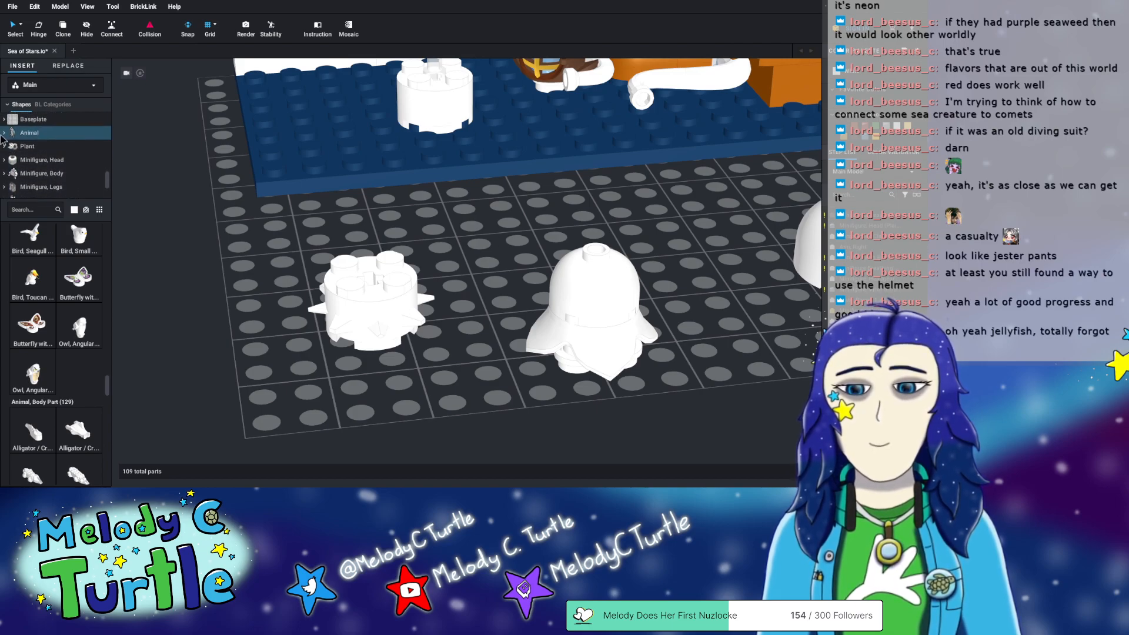
pyautogui.click(62, 174)
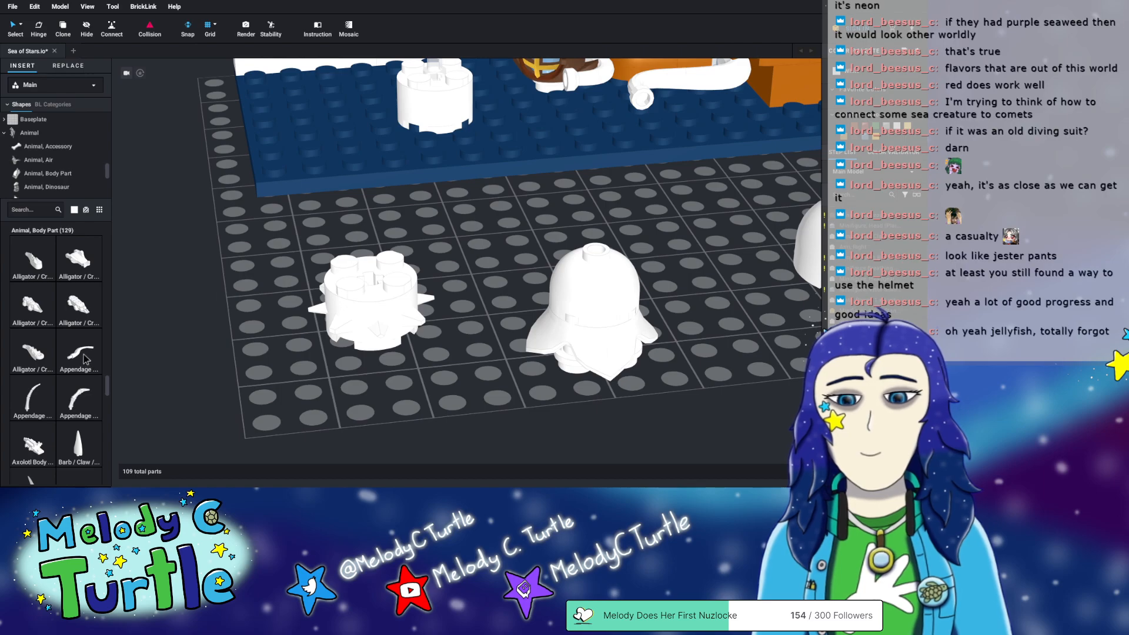
pyautogui.moveTo(82, 357); pyautogui.dragTo(775, 359)
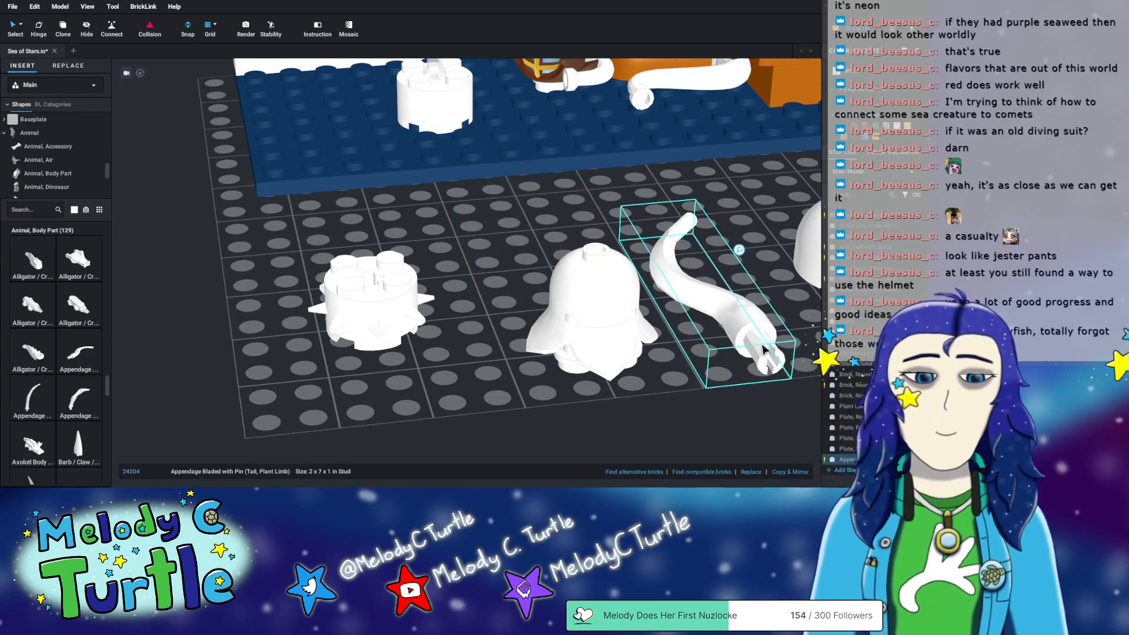
# - Replace the bladed appendage with a Cattle Horn, Long (13564) from the animal body parts, placed on the ground beside the skirted dome
pyautogui.press('Delete')
pyautogui.scroll(-1, 92, 291)
pyautogui.scroll(-5, 91, 289)
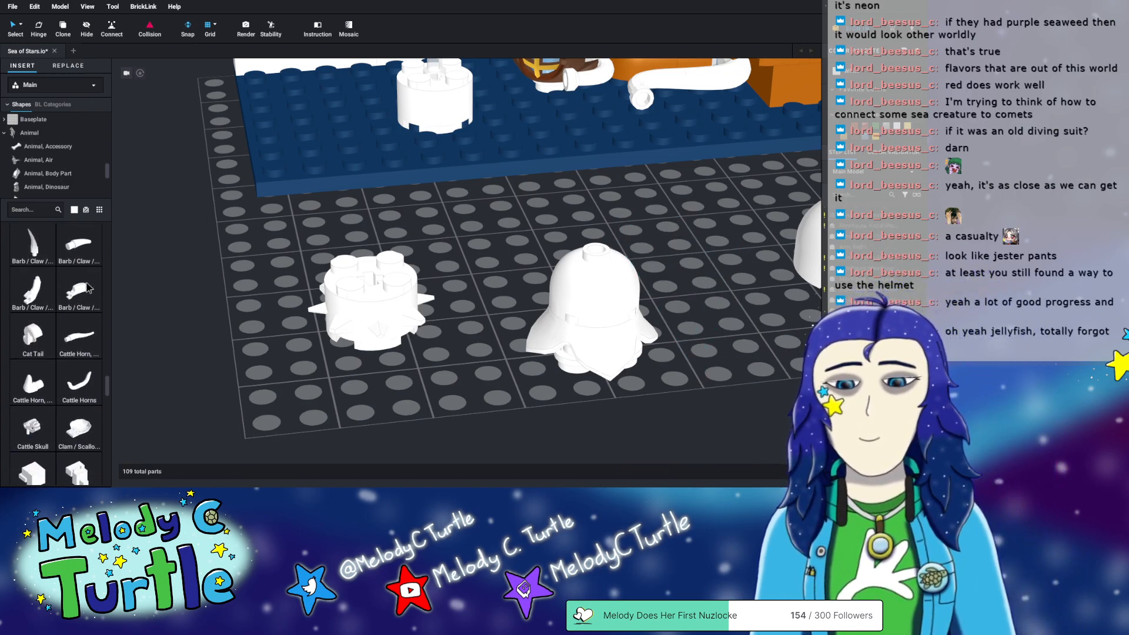
pyautogui.scroll(-1, 55, 294)
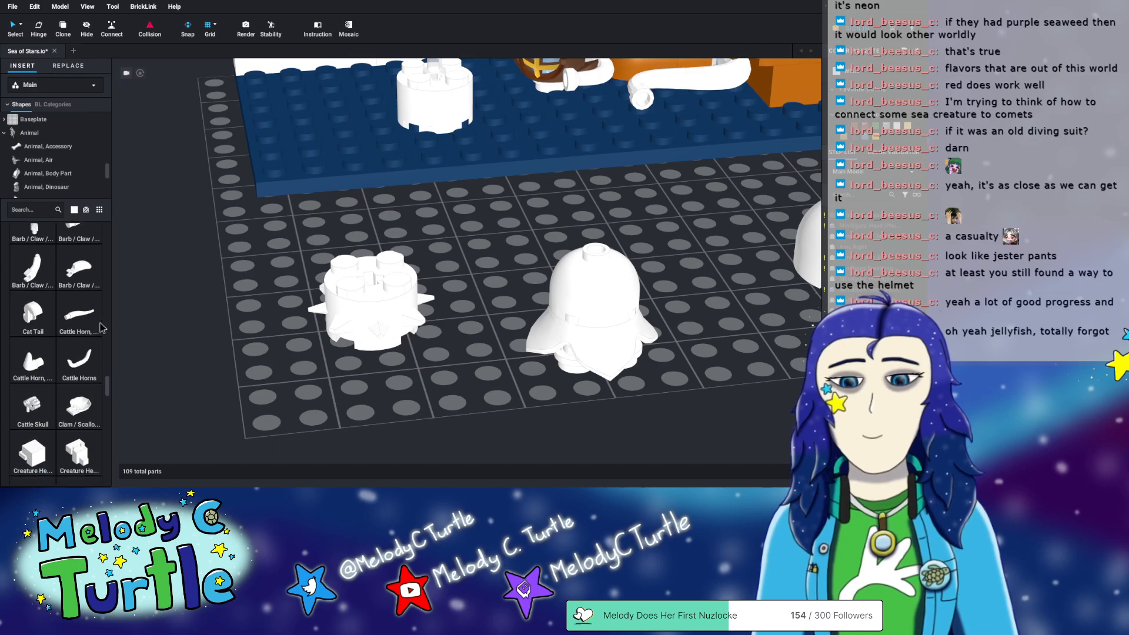
pyautogui.moveTo(79, 309); pyautogui.dragTo(745, 388)
pyautogui.moveTo(745, 388)
pyautogui.mouseDown(button='right')
pyautogui.moveTo(729, 370)
pyautogui.moveTo(740, 370)
pyautogui.moveTo(737, 389)
pyautogui.mouseUp(button='right')
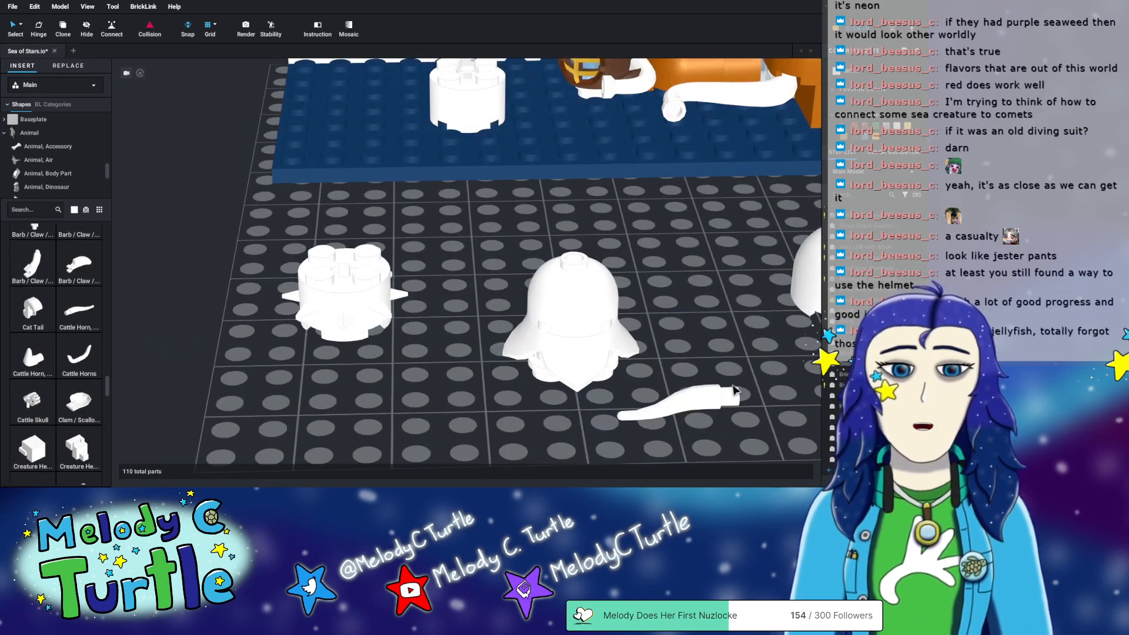
pyautogui.moveTo(702, 394); pyautogui.dragTo(716, 368)
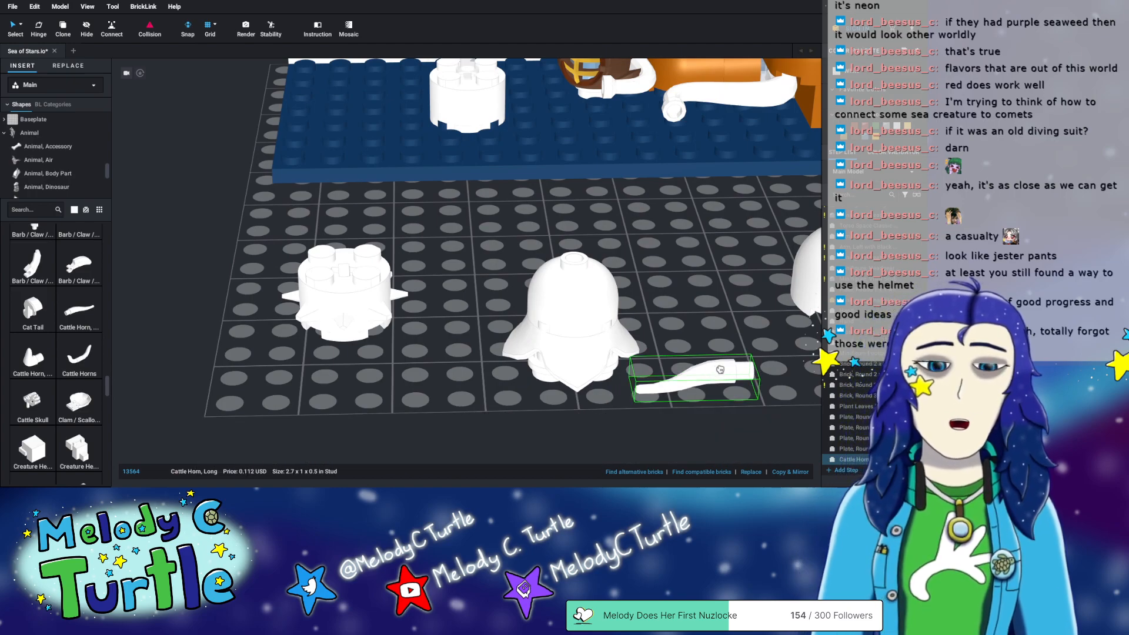
# - Rotate the long cattle horn to hang downward and attach it to a round plate under the dome's leaf skirt
pyautogui.press('Down')
pyautogui.press('Down')
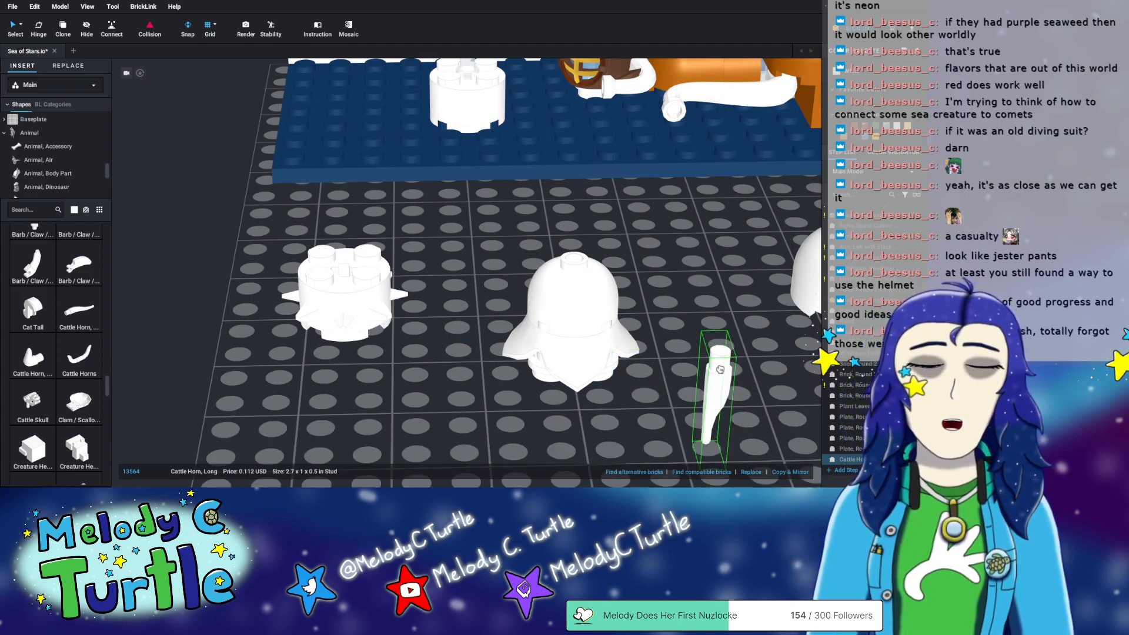
pyautogui.press('Left')
pyautogui.press('Left')
pyautogui.press('Left')
pyautogui.moveTo(720, 370); pyautogui.dragTo(685, 378)
pyautogui.moveTo(686, 374); pyautogui.dragTo(687, 360, button='right')
pyautogui.moveTo(697, 197); pyautogui.dragTo(612, 285)
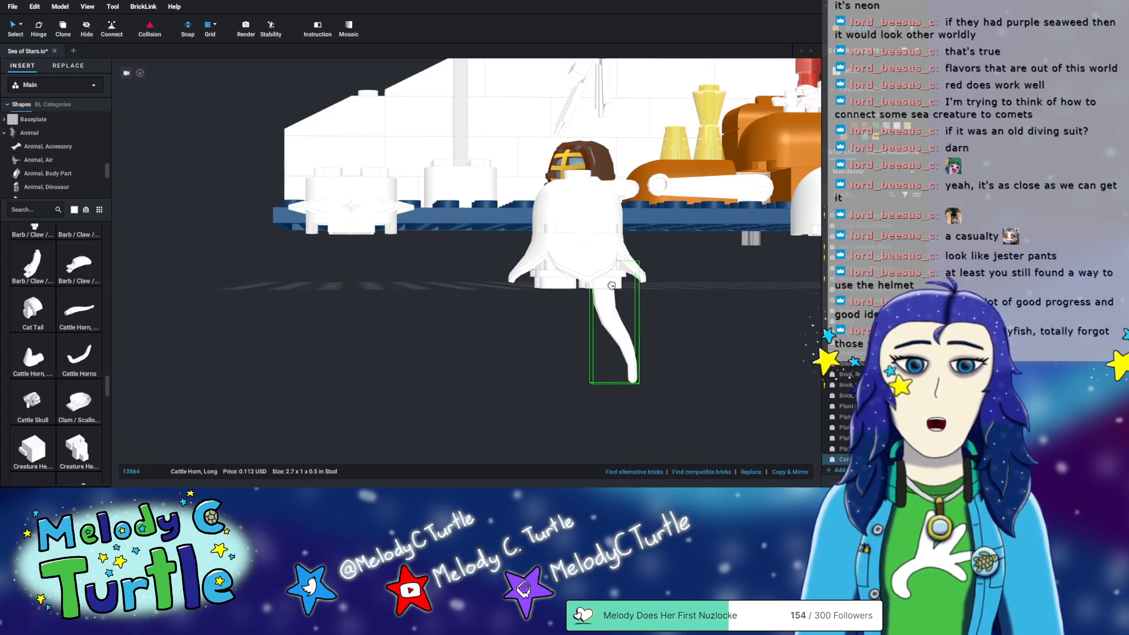
pyautogui.click(671, 340)
pyautogui.moveTo(697, 329); pyautogui.dragTo(688, 312, button='right')
pyautogui.moveTo(664, 313); pyautogui.dragTo(672, 337, button='right')
pyautogui.moveTo(509, 387); pyautogui.dragTo(512, 372, button='right')
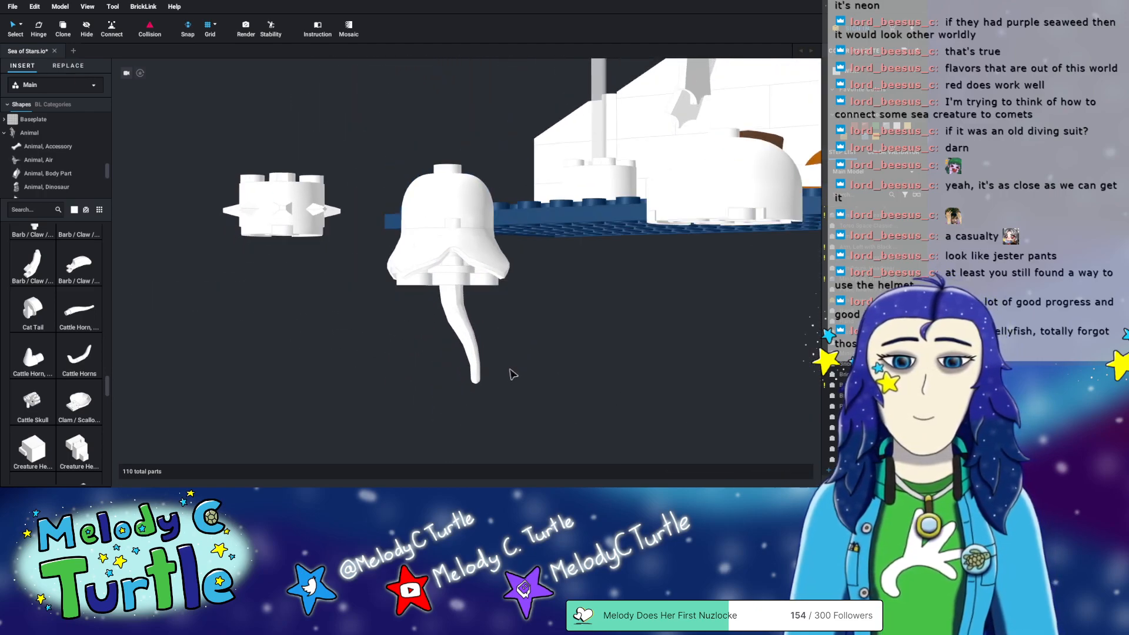
# - Add three copies of the long cattle horn to the other round plates under the skirt as tentacles
pyautogui.scroll(3, 369, 383)
pyautogui.moveTo(409, 406); pyautogui.dragTo(410, 235, button='right')
pyautogui.moveTo(410, 235); pyautogui.dragTo(457, 275)
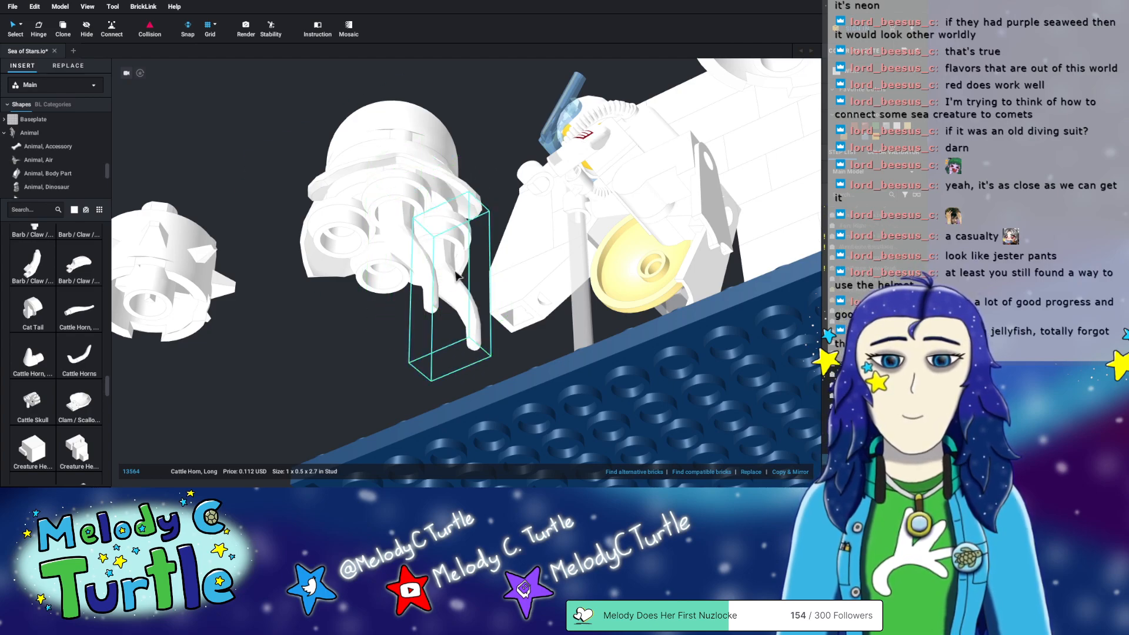
pyautogui.click(388, 329)
pyautogui.hotkey('ctrl', 'v')
pyautogui.click(259, 327)
pyautogui.moveTo(259, 328); pyautogui.dragTo(284, 352, button='right')
pyautogui.scroll(-2, 325, 364)
pyautogui.moveTo(626, 393); pyautogui.dragTo(575, 331, button='right')
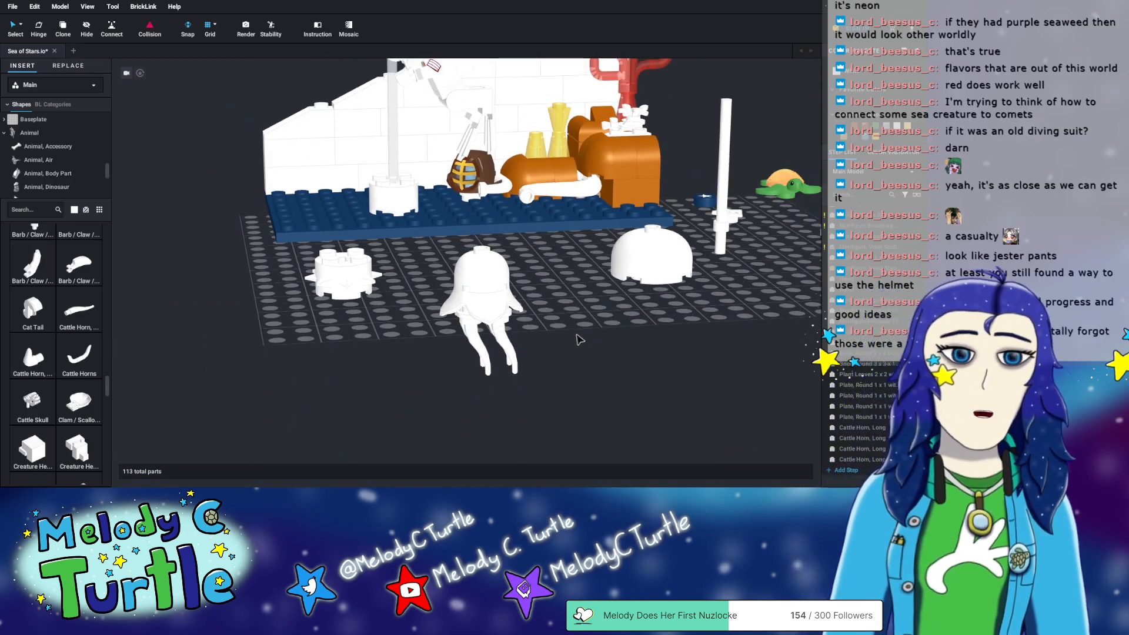
# - Browse the rest of the animal body parts down to the dinosaurs for other possible tentacle pieces
pyautogui.click(529, 312)
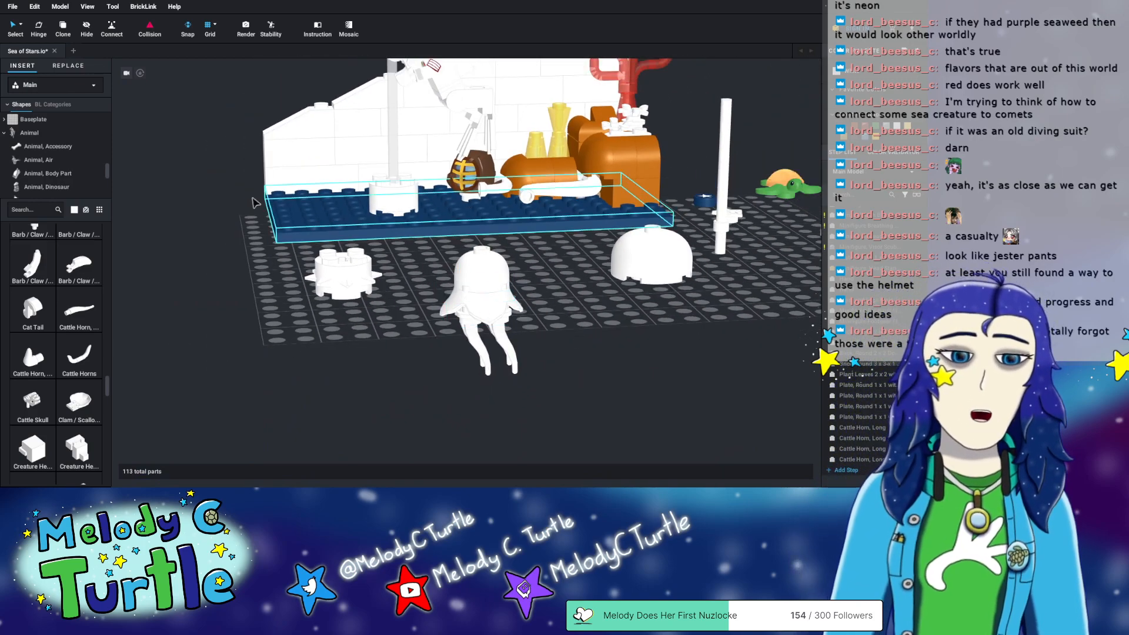
pyautogui.scroll(-8, 96, 295)
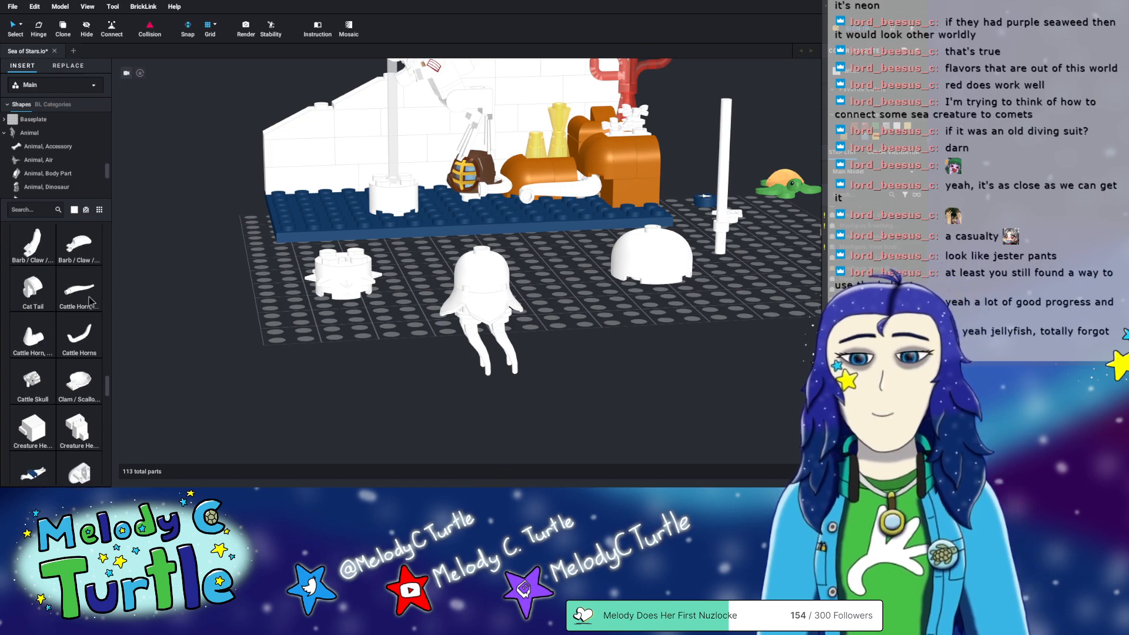
pyautogui.scroll(-5, 94, 293)
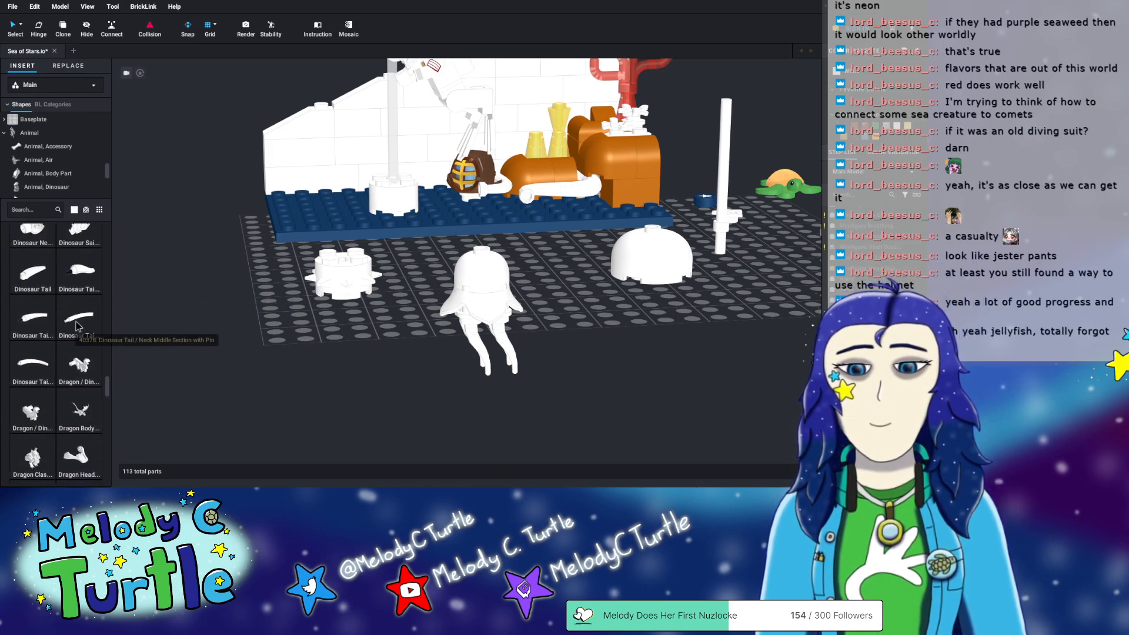
pyautogui.scroll(-3, 72, 324)
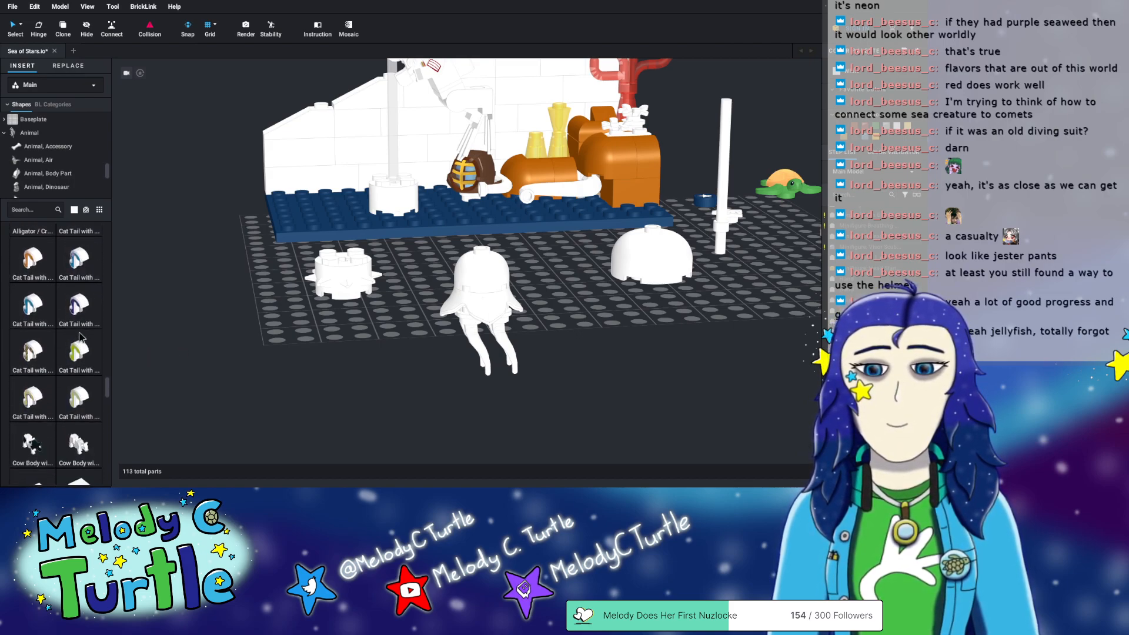
pyautogui.scroll(1, 82, 338)
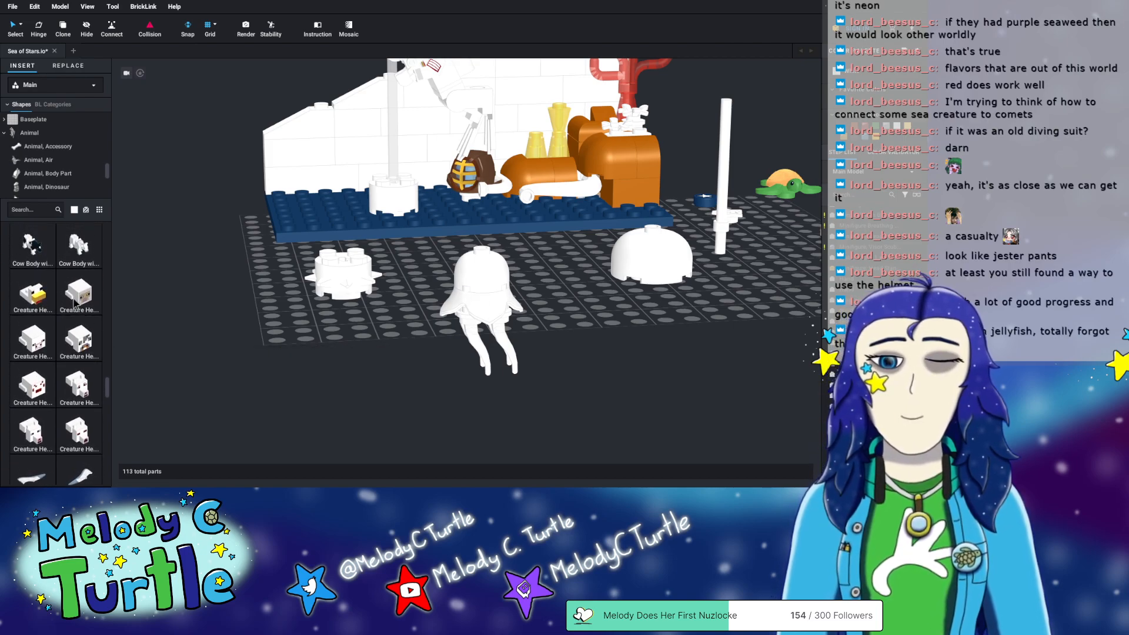
pyautogui.scroll(-2, 82, 324)
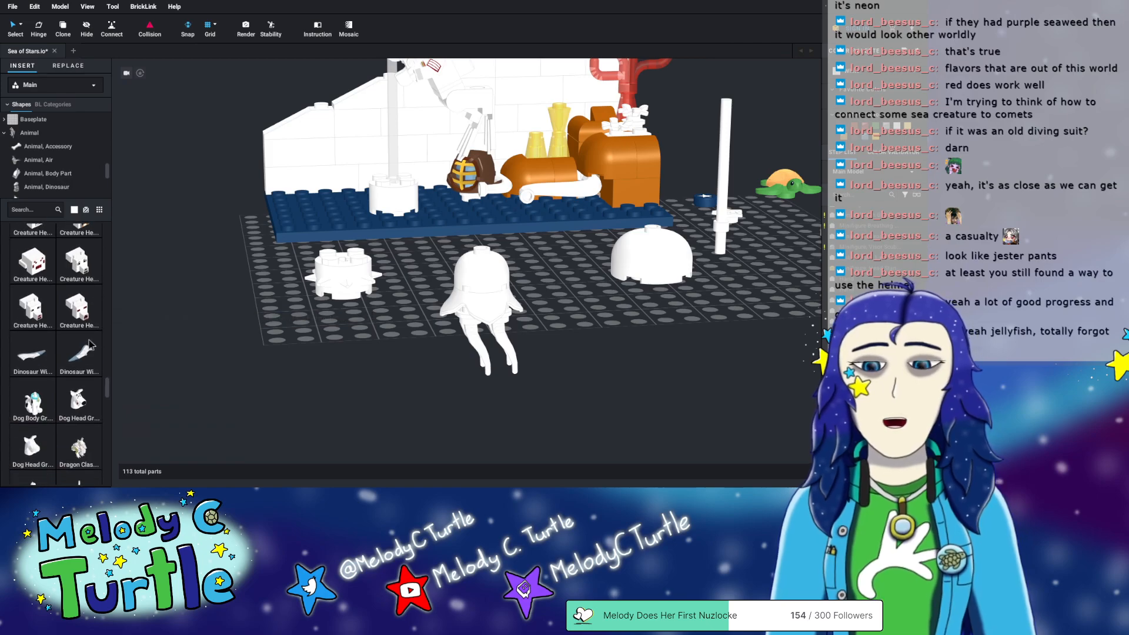
pyautogui.scroll(-2, 86, 340)
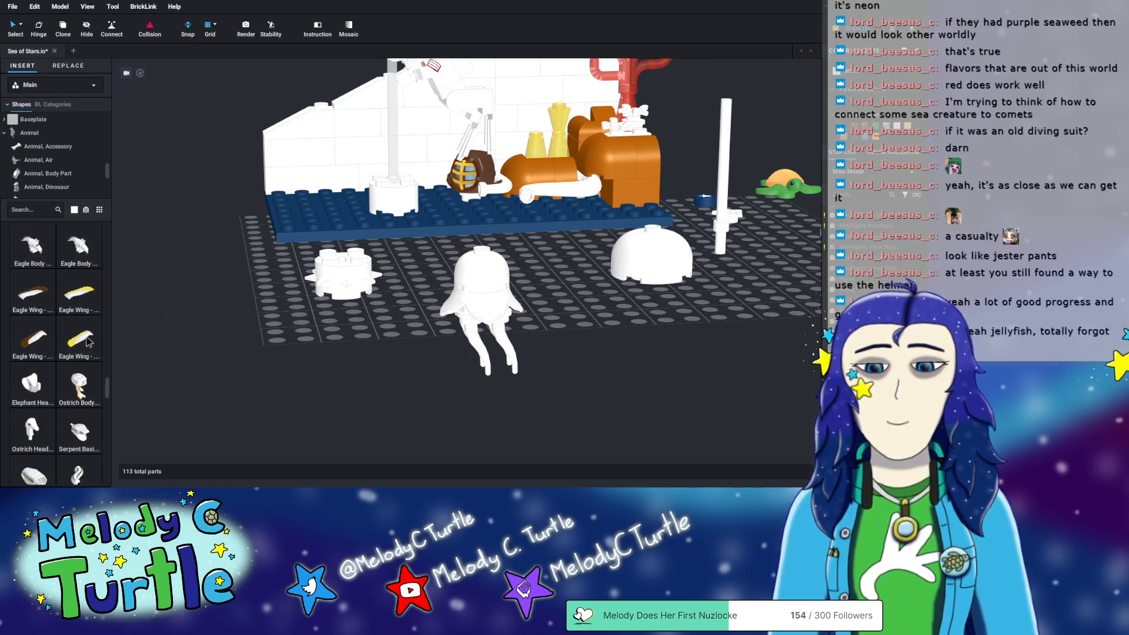
pyautogui.scroll(2, 85, 333)
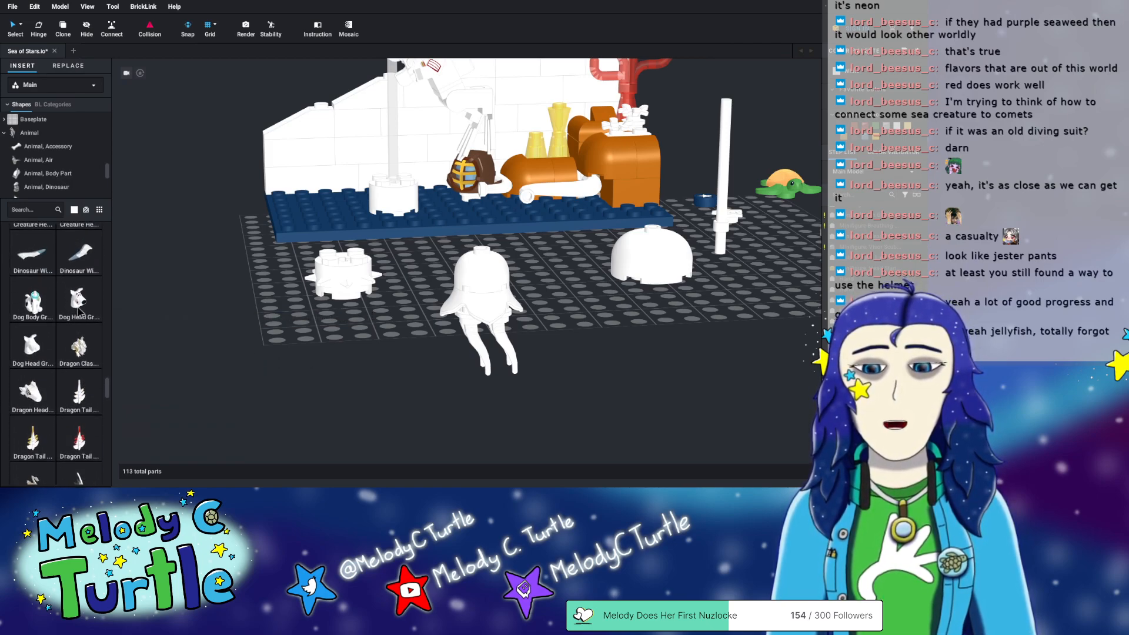
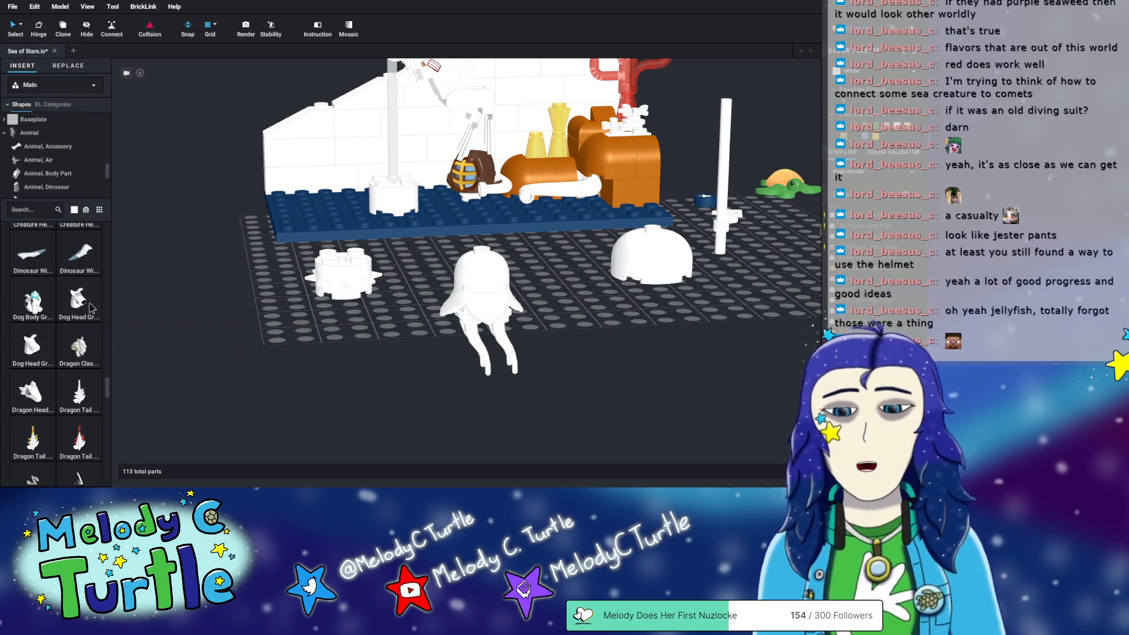
pyautogui.scroll(-3, 75, 312)
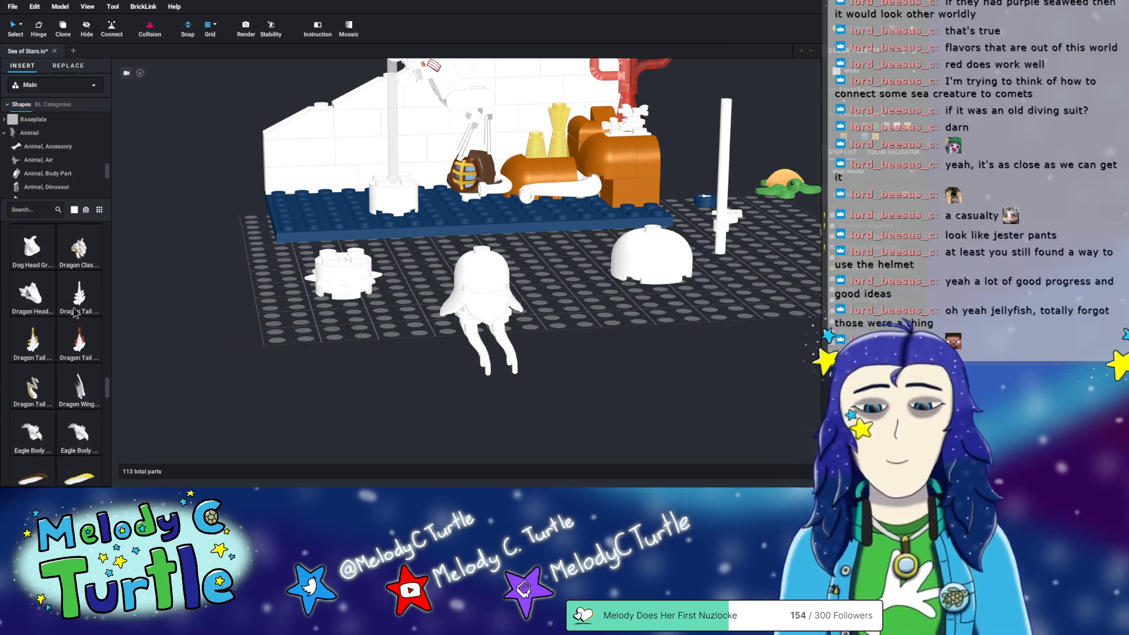
pyautogui.scroll(-5, 75, 313)
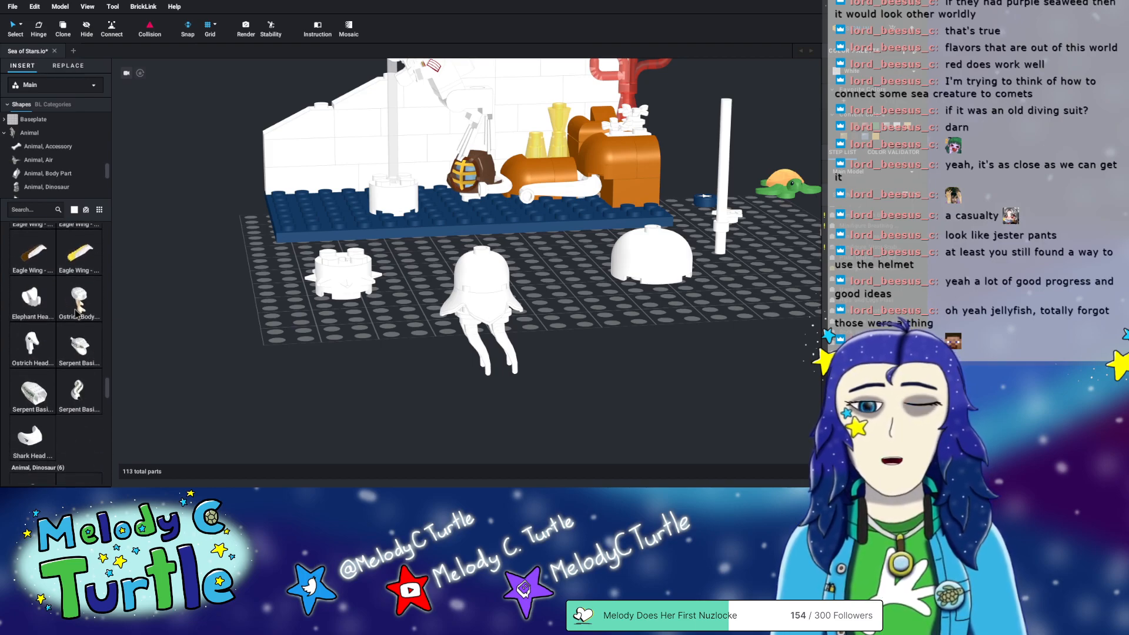
pyautogui.scroll(-2, 77, 313)
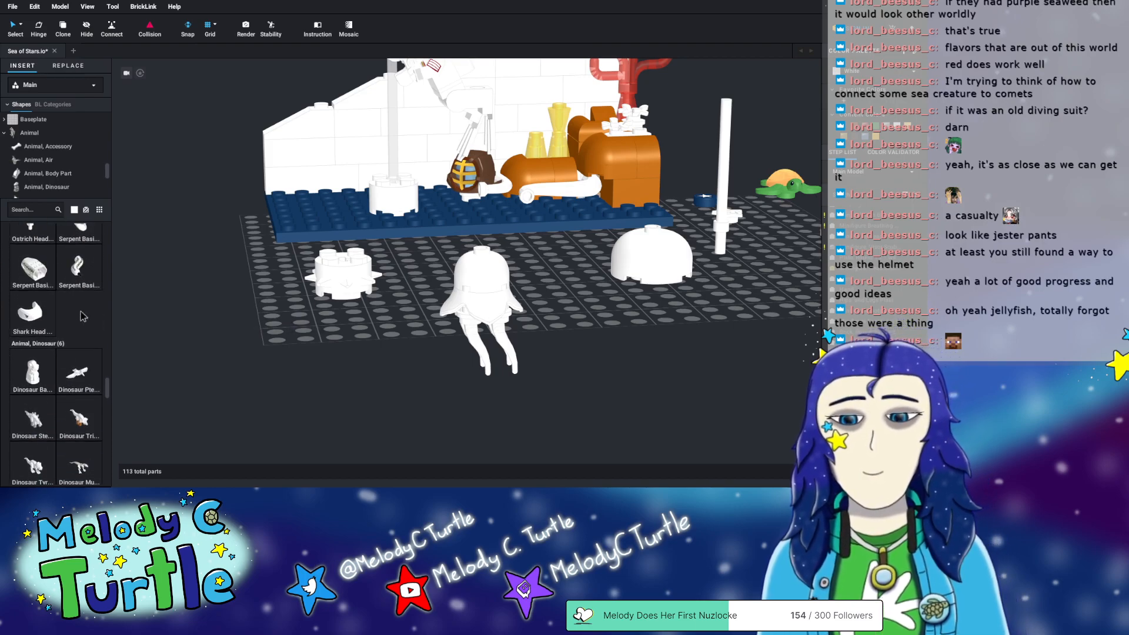
# - Move a white Bar 6L with Stop Ring (63965) from the standing post to the underside of the jellyfish as its support
pyautogui.moveTo(576, 364); pyautogui.dragTo(552, 355, button='right')
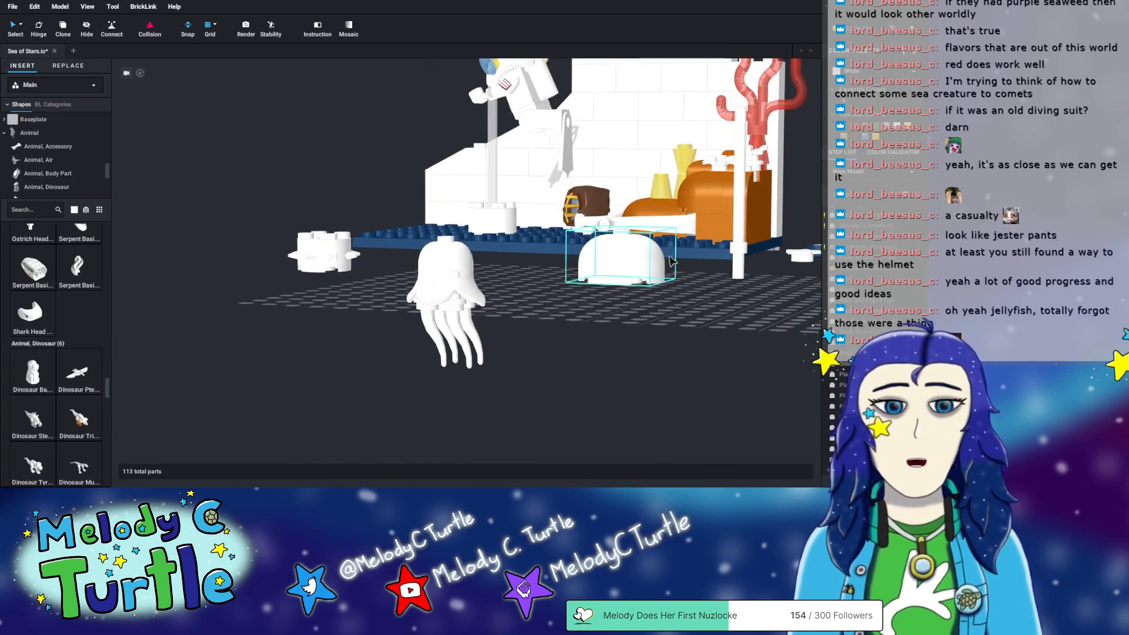
pyautogui.moveTo(741, 196); pyautogui.dragTo(441, 434)
pyautogui.moveTo(564, 432); pyautogui.dragTo(538, 404, button='right')
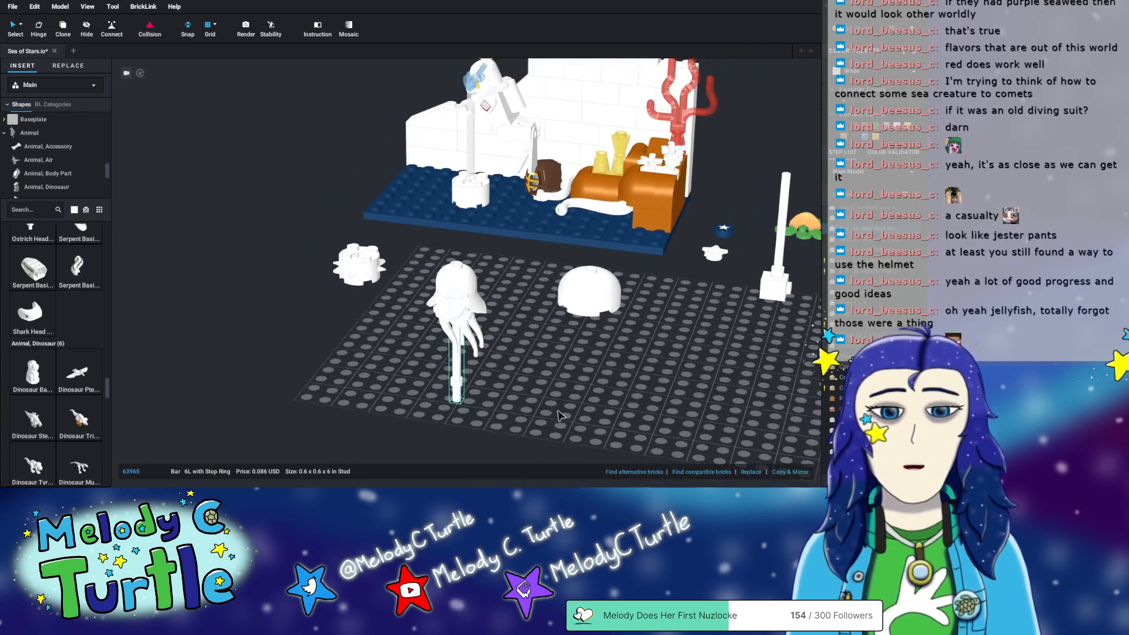
# - Select the whole jellyfish with its support bar and move it between the spiked brick and the large dome, near the blue base
pyautogui.moveTo(417, 274); pyautogui.dragTo(475, 414)
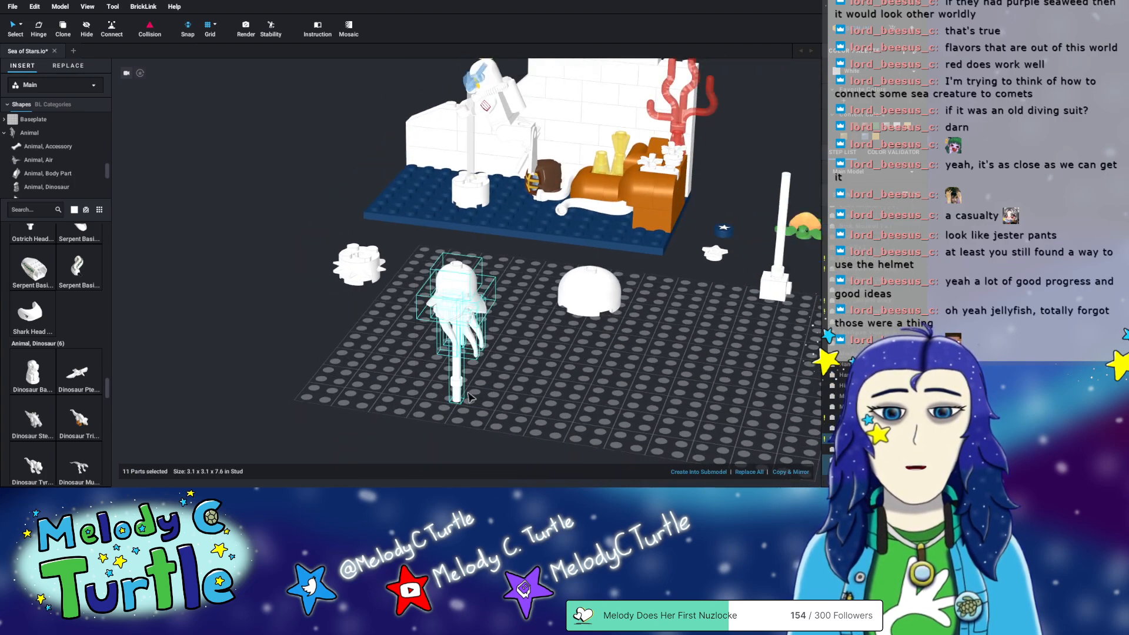
pyautogui.click(466, 391)
pyautogui.click(406, 413)
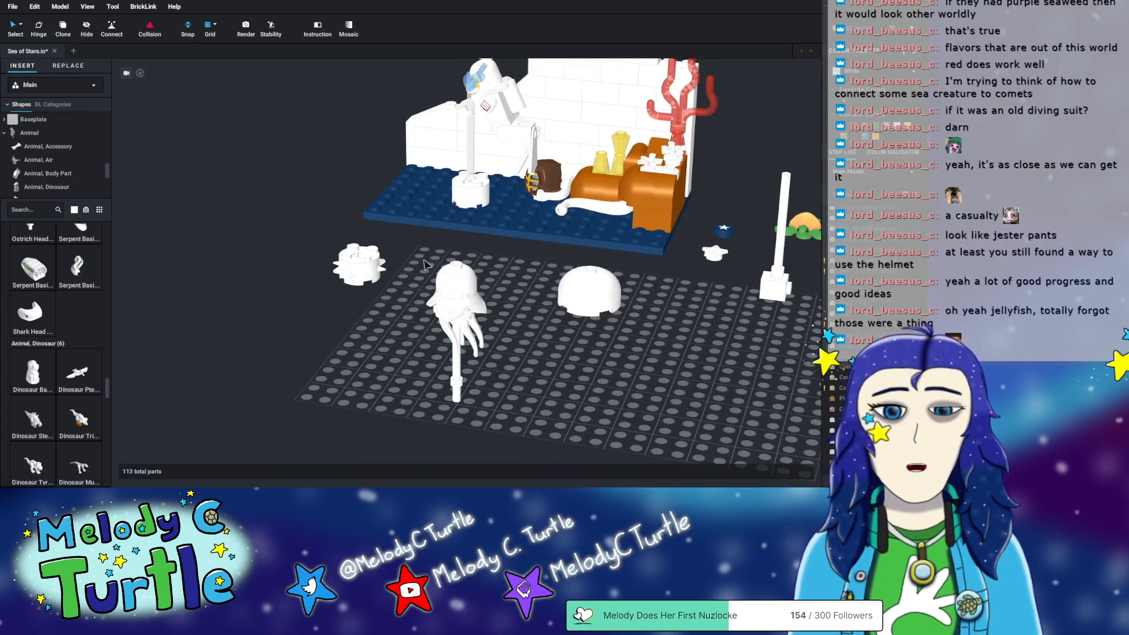
pyautogui.moveTo(417, 252); pyautogui.dragTo(503, 422)
pyautogui.moveTo(463, 335); pyautogui.dragTo(685, 338)
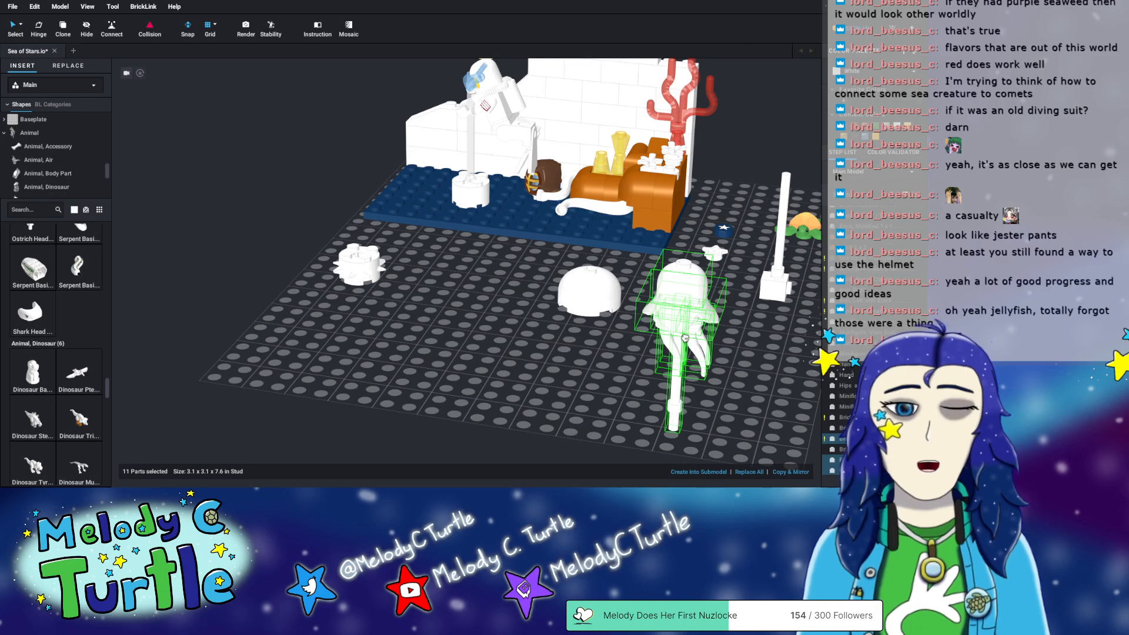
pyautogui.moveTo(685, 337); pyautogui.dragTo(294, 388, button='right')
pyautogui.moveTo(294, 388); pyautogui.dragTo(463, 271)
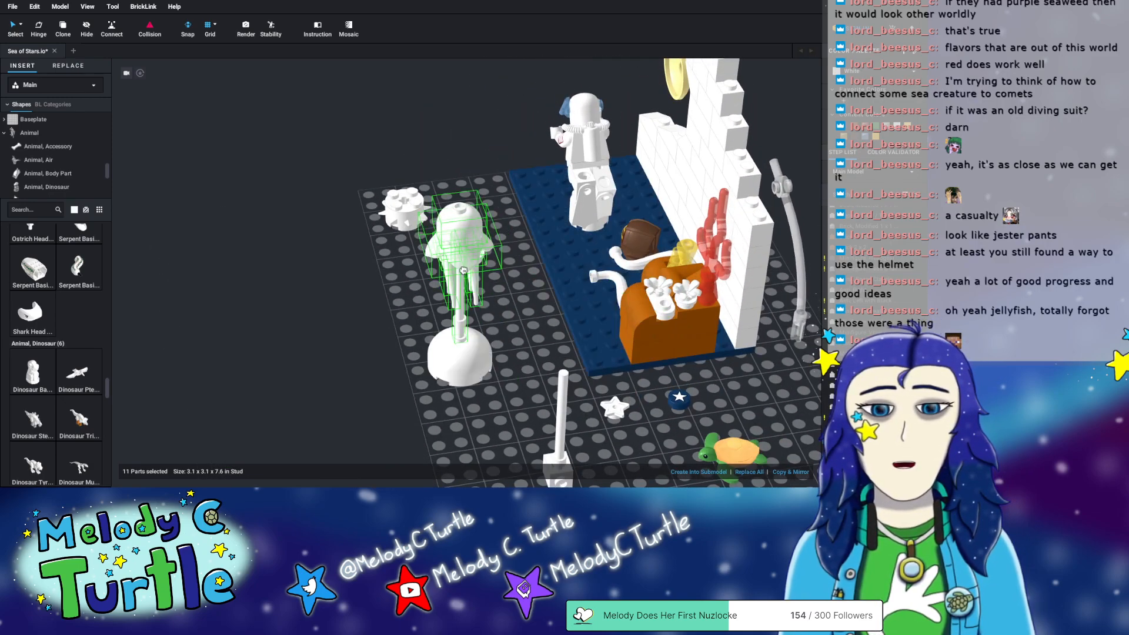
pyautogui.moveTo(393, 297)
pyautogui.mouseDown(button='right')
pyautogui.moveTo(421, 242)
pyautogui.moveTo(448, 237)
pyautogui.moveTo(412, 304)
pyautogui.moveTo(429, 272)
pyautogui.moveTo(429, 301)
pyautogui.moveTo(418, 272)
pyautogui.moveTo(426, 286)
pyautogui.moveTo(395, 310)
pyautogui.mouseUp(button='right')
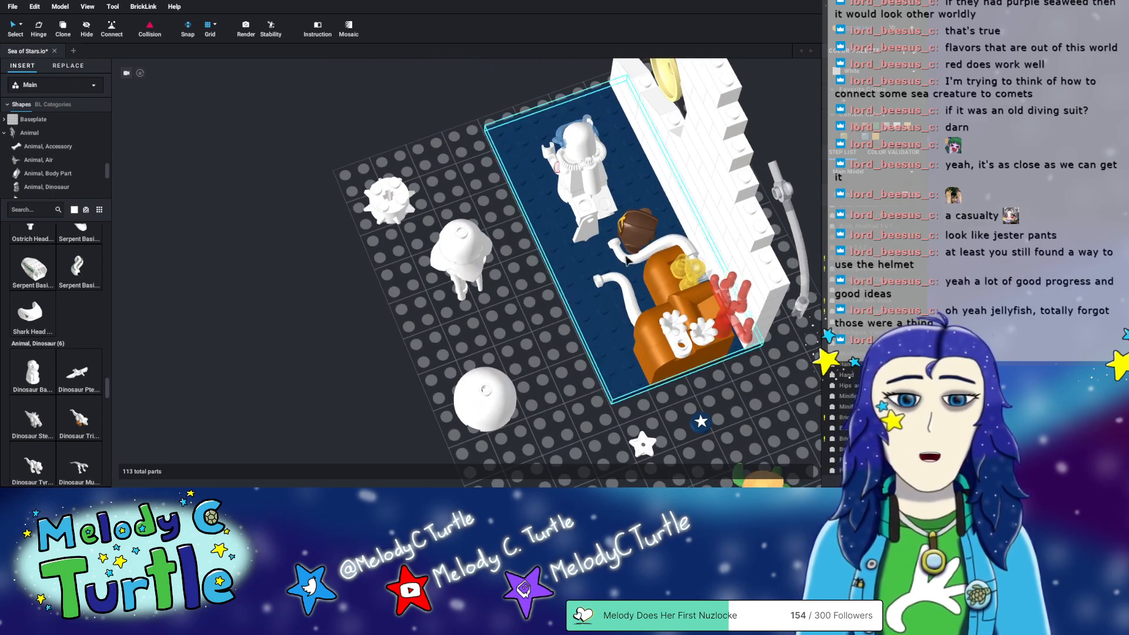
# - Run the stability test on the model and inspect the marked jellyfish and astronaut post from several sides
pyautogui.moveTo(488, 351); pyautogui.dragTo(532, 335, button='right')
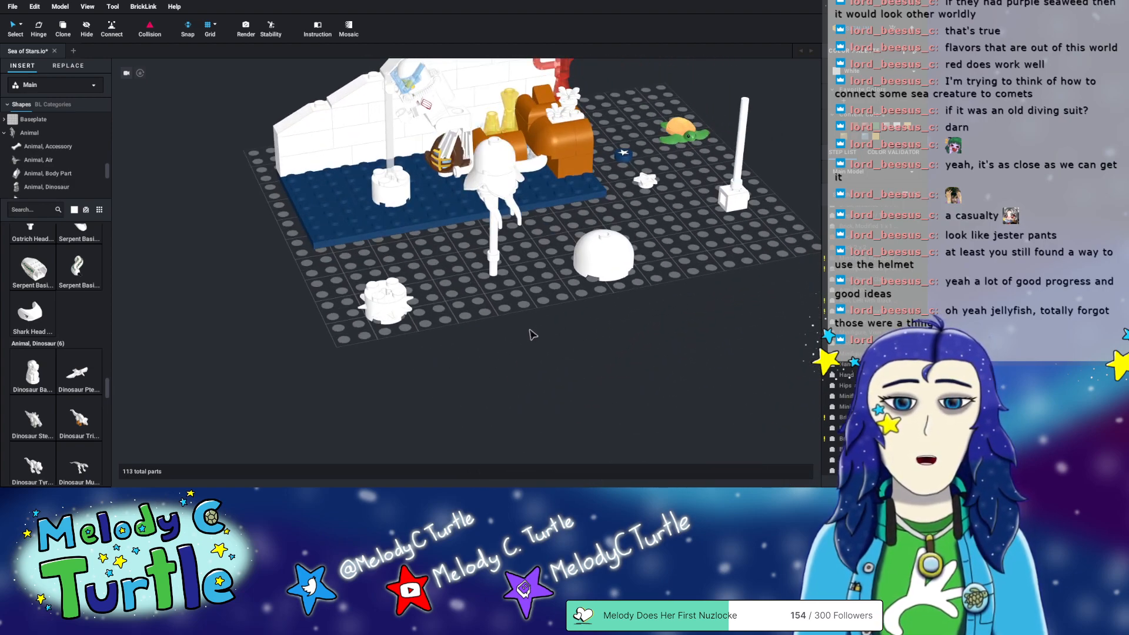
pyautogui.moveTo(470, 313)
pyautogui.mouseDown(button='right')
pyautogui.moveTo(452, 321)
pyautogui.moveTo(464, 317)
pyautogui.mouseUp(button='right')
pyautogui.click(367, 187)
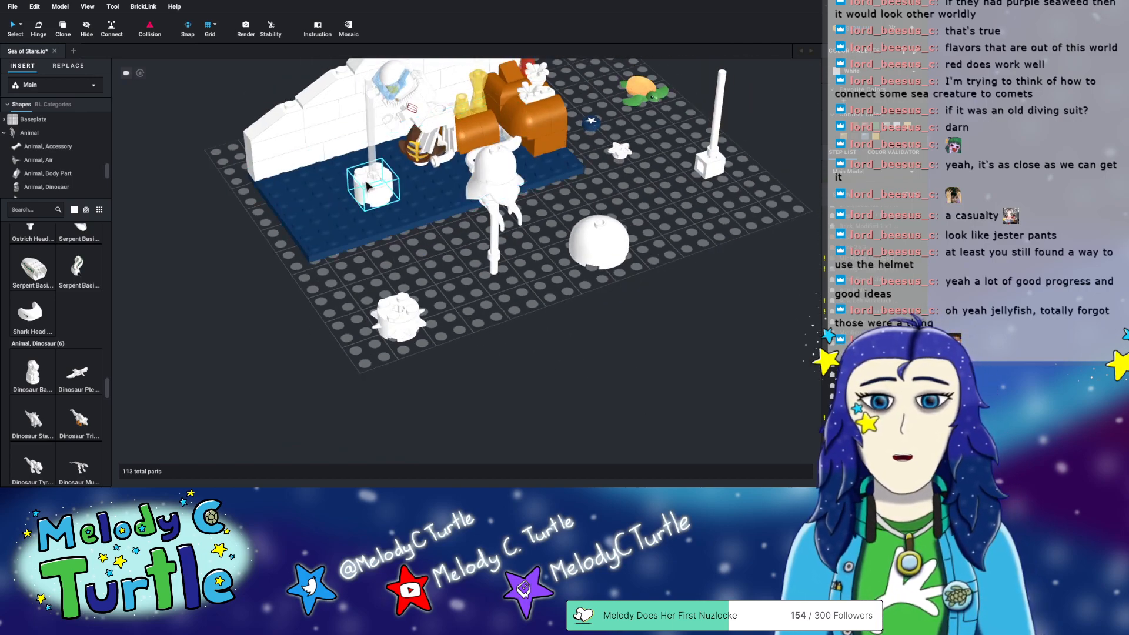
pyautogui.moveTo(372, 207); pyautogui.dragTo(466, 107)
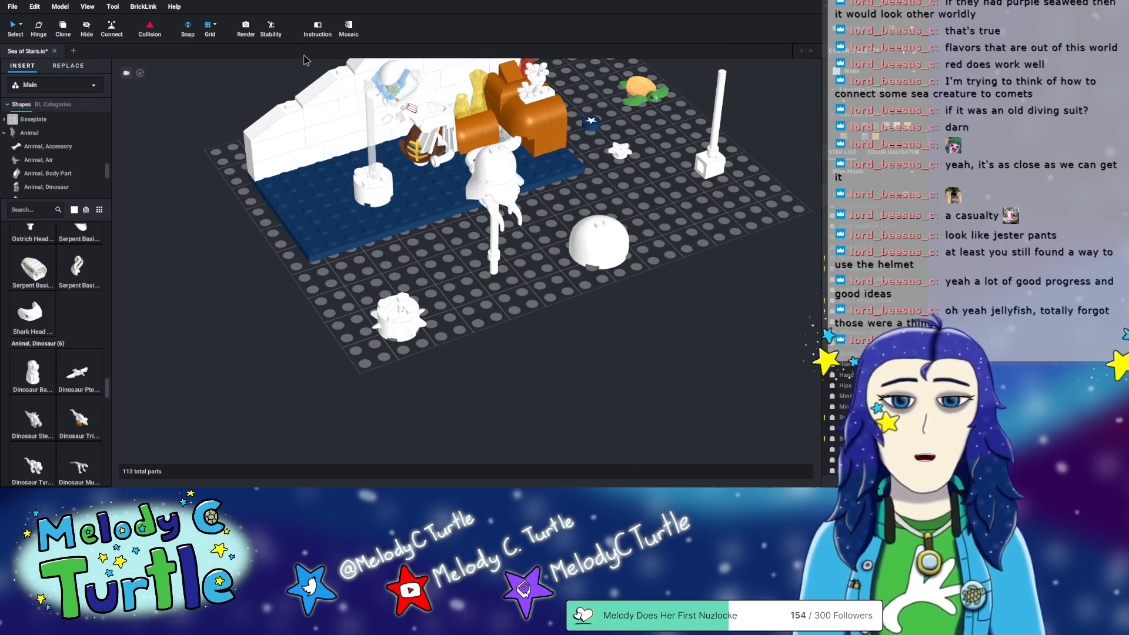
pyautogui.click(272, 27)
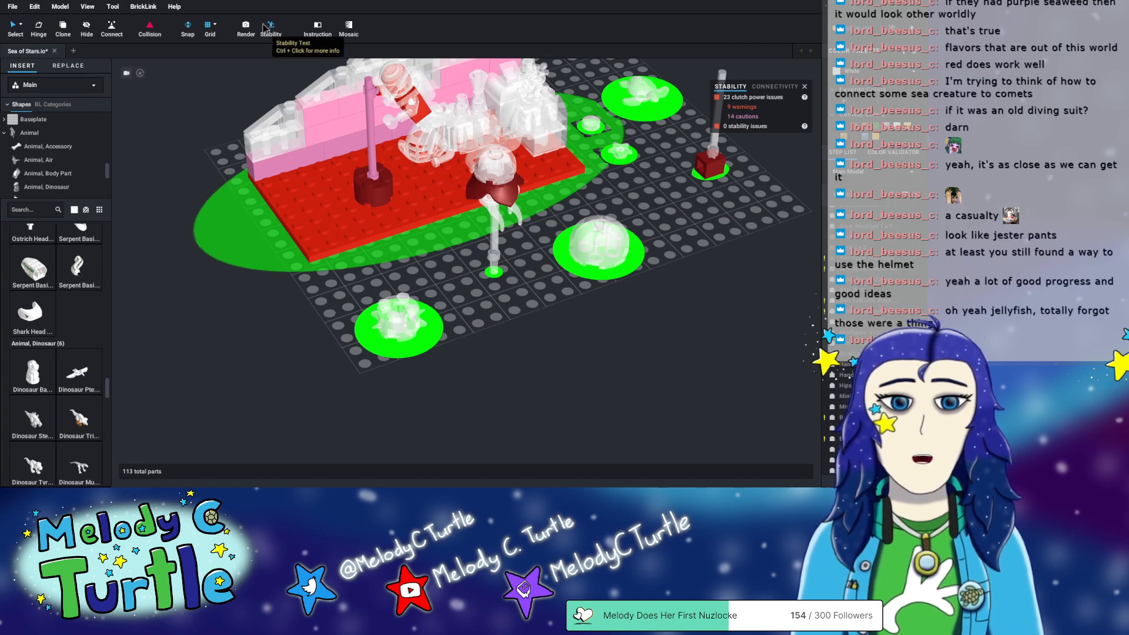
pyautogui.moveTo(446, 248)
pyautogui.mouseDown(button='right')
pyautogui.moveTo(421, 229)
pyautogui.moveTo(496, 237)
pyautogui.moveTo(419, 246)
pyautogui.moveTo(448, 234)
pyautogui.mouseUp(button='right')
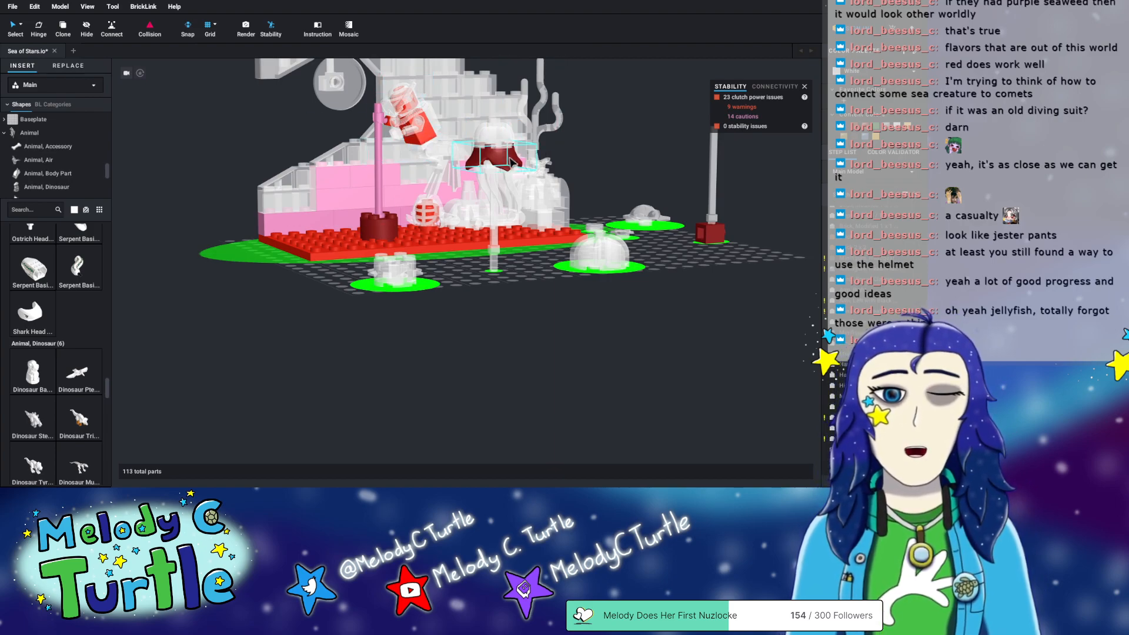
pyautogui.moveTo(533, 270); pyautogui.dragTo(527, 238, button='right')
pyautogui.moveTo(525, 233); pyautogui.dragTo(489, 215, button='right')
pyautogui.click(282, 37)
# - Reposition the Bar 6L with Stop Ring in the underside of the jellyfish and rerun the stability test on the model
pyautogui.click(494, 243)
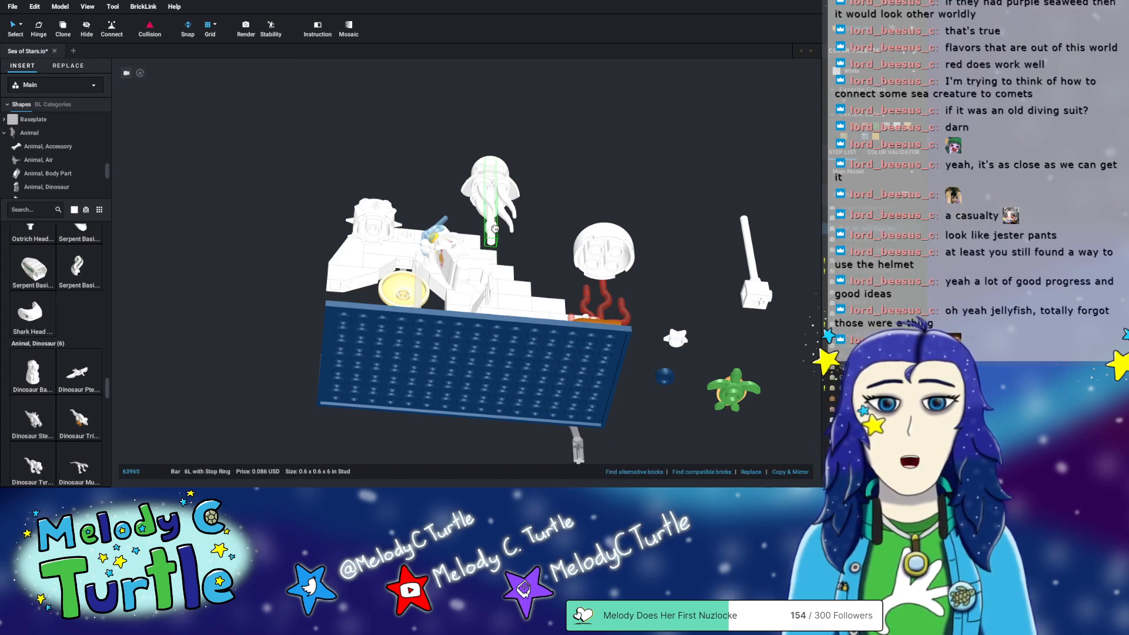
pyautogui.click(574, 158)
pyautogui.moveTo(573, 152); pyautogui.dragTo(570, 152, button='right')
pyautogui.click(492, 237)
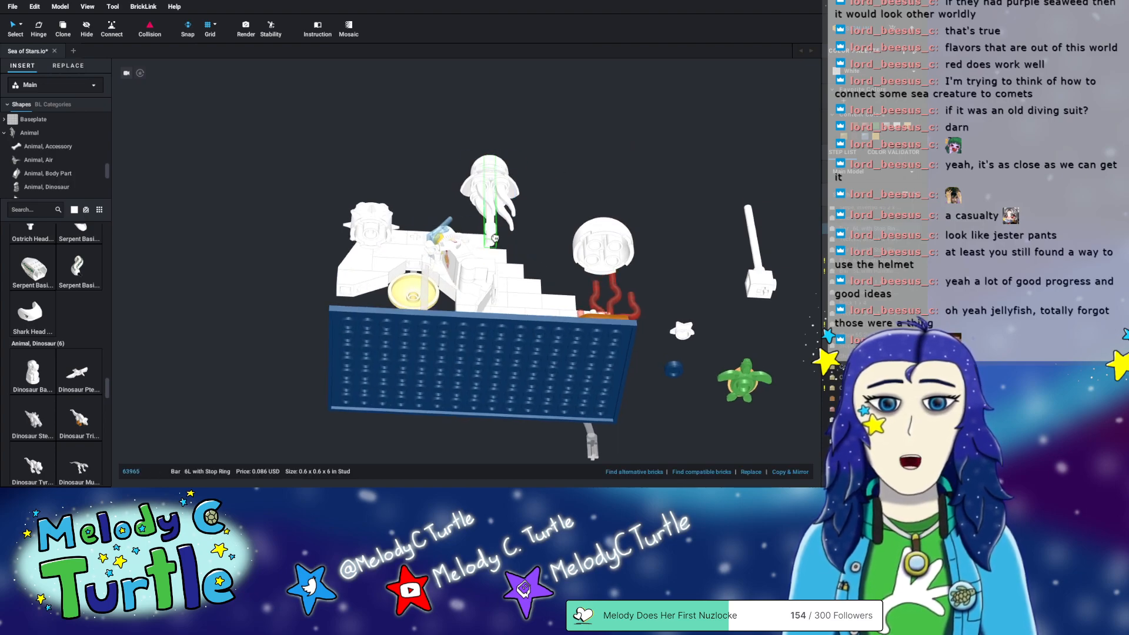
pyautogui.click(576, 160)
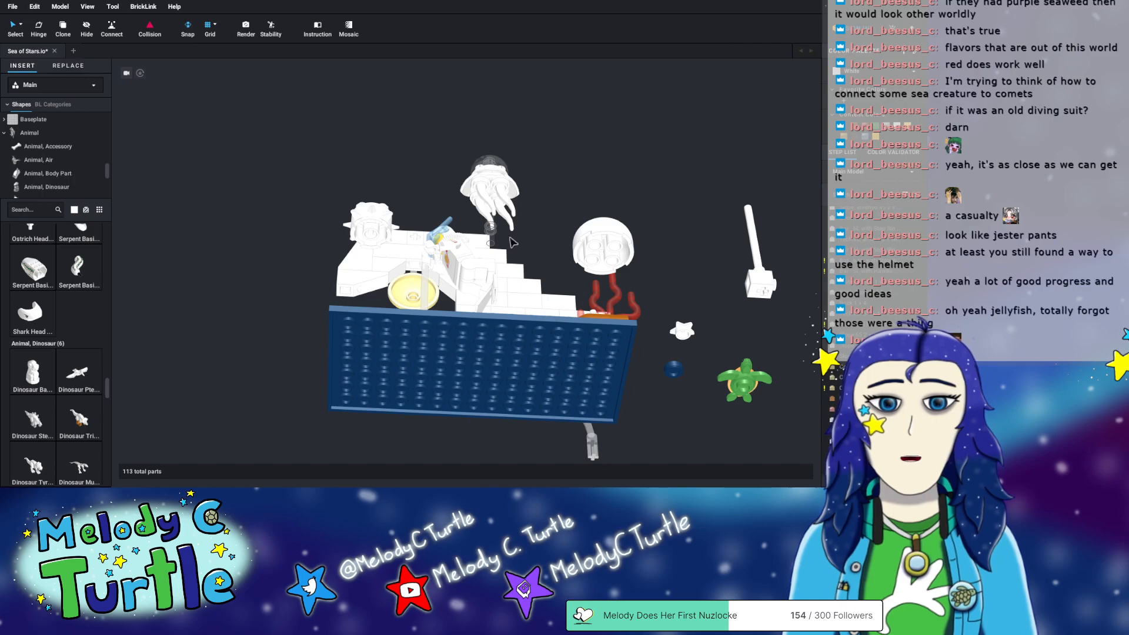
pyautogui.click(491, 244)
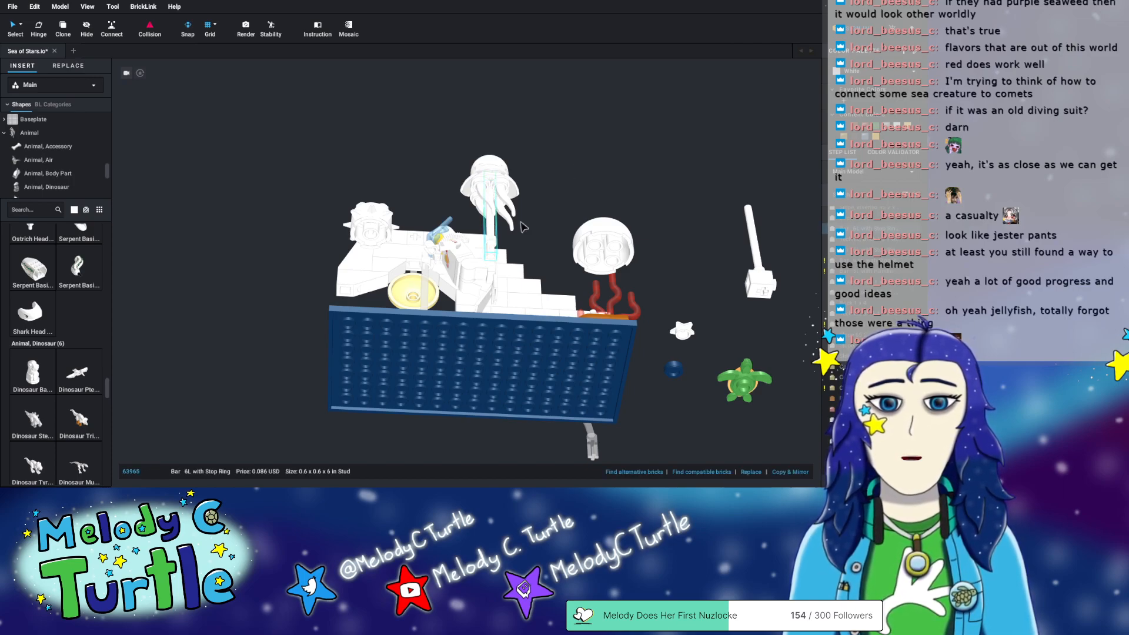
pyautogui.click(598, 162)
pyautogui.moveTo(598, 162); pyautogui.dragTo(575, 177, button='right')
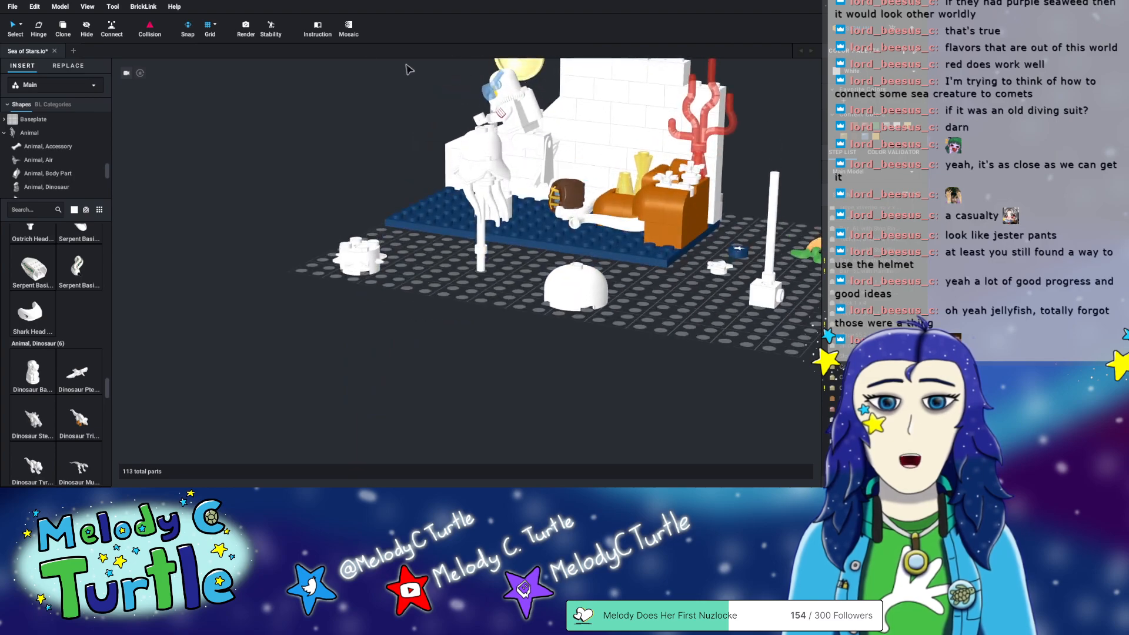
pyautogui.click(274, 29)
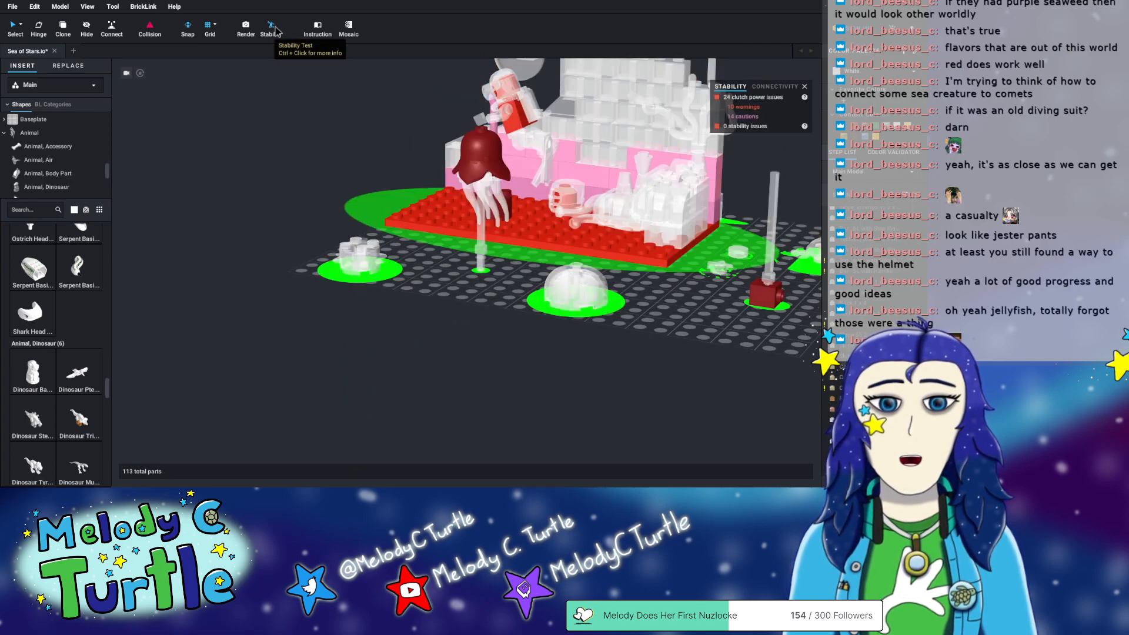
pyautogui.click(272, 27)
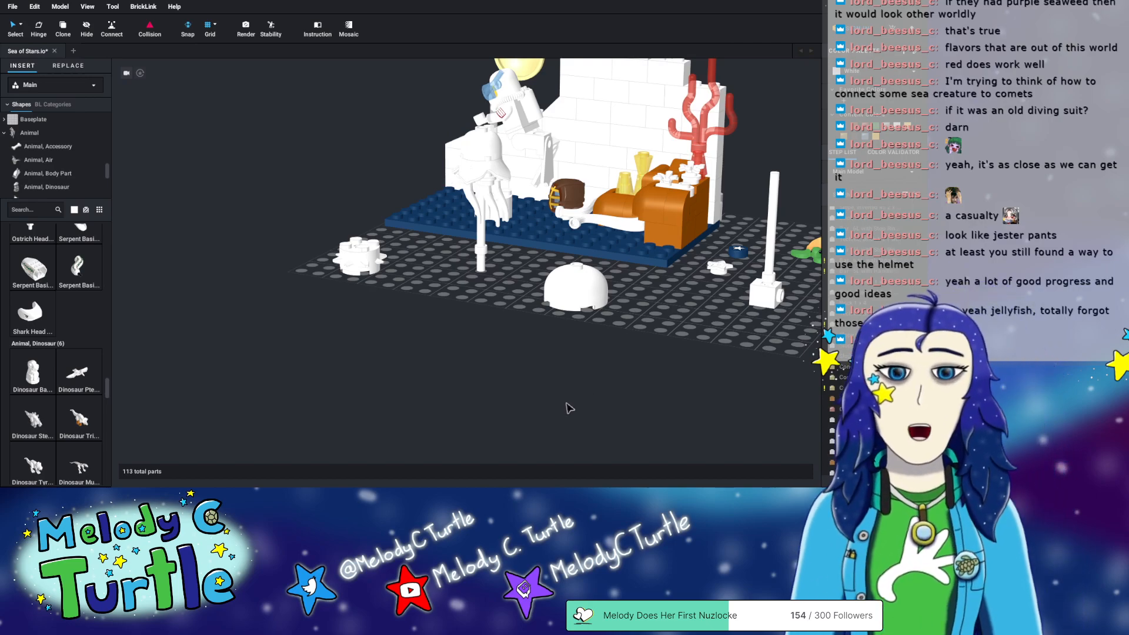
# - Move the Sea Turtle Baby onto the grid between the jellyfish and the large dome, in front of the blue base
pyautogui.moveTo(477, 356)
pyautogui.mouseDown(button='right')
pyautogui.moveTo(438, 337)
pyautogui.moveTo(424, 345)
pyautogui.moveTo(488, 352)
pyautogui.mouseUp(button='right')
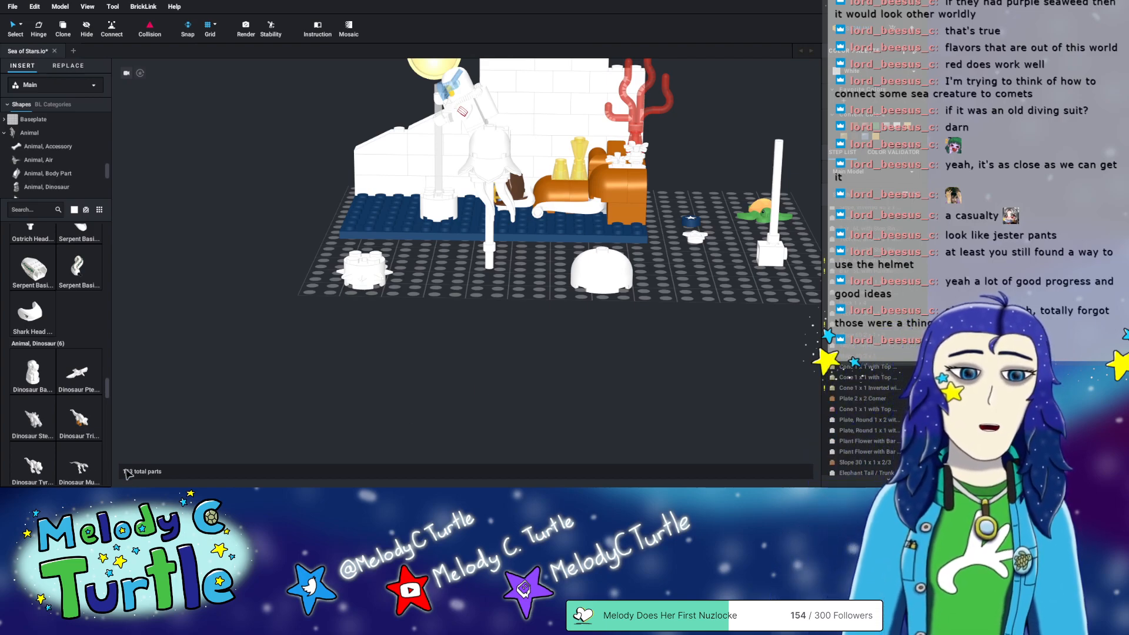
pyautogui.moveTo(539, 307); pyautogui.dragTo(534, 335, button='right')
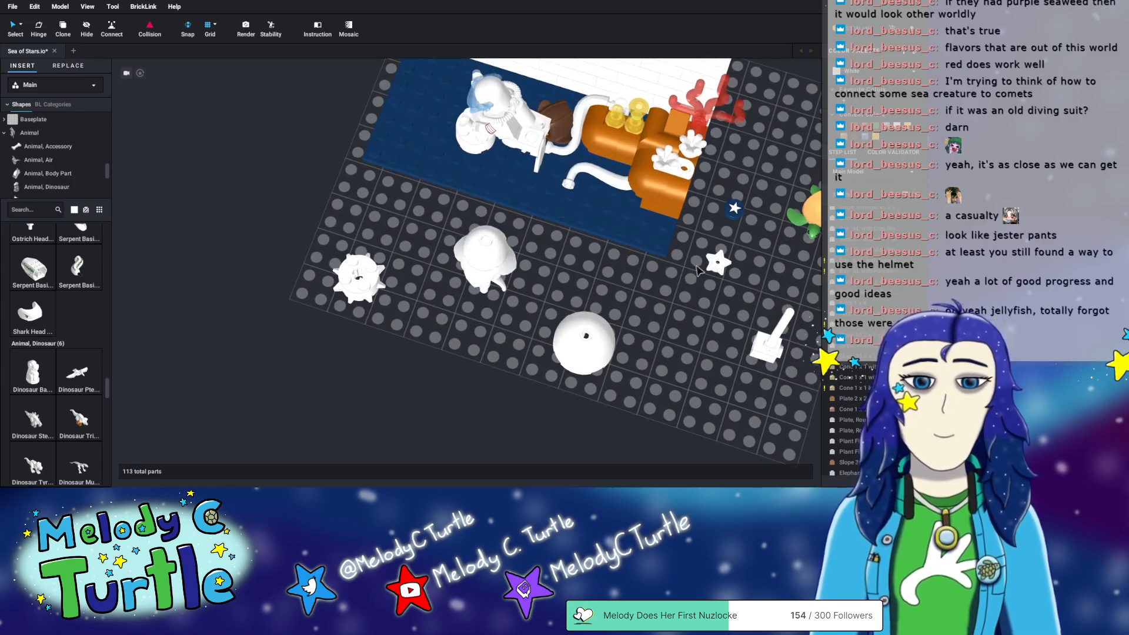
pyautogui.moveTo(676, 285); pyautogui.dragTo(588, 382, button='middle')
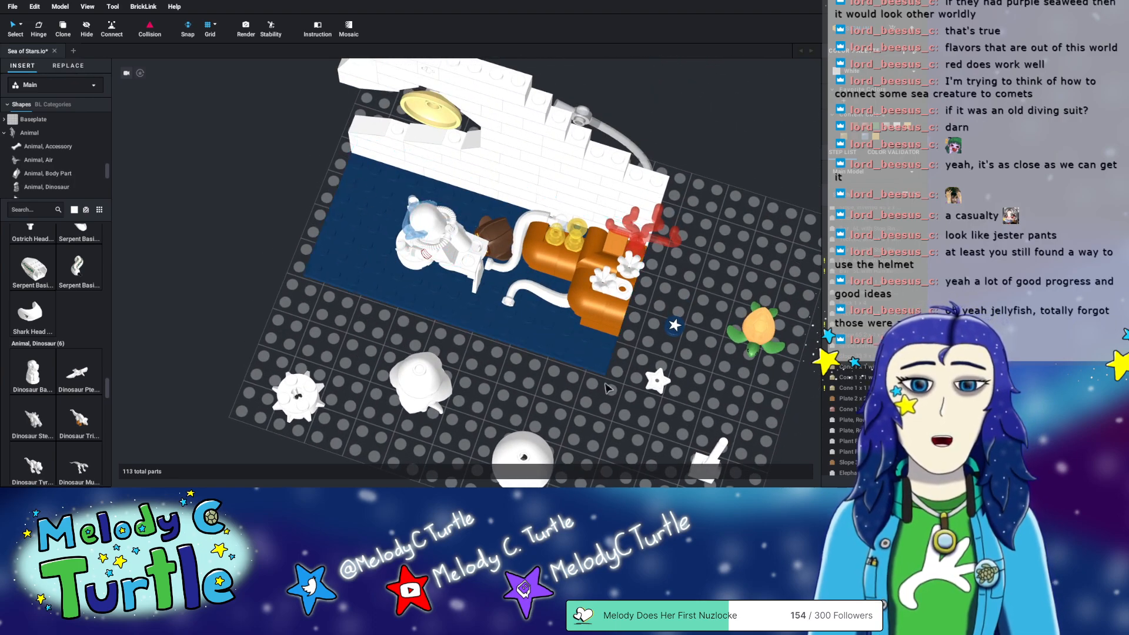
pyautogui.moveTo(478, 436); pyautogui.dragTo(461, 336, button='middle')
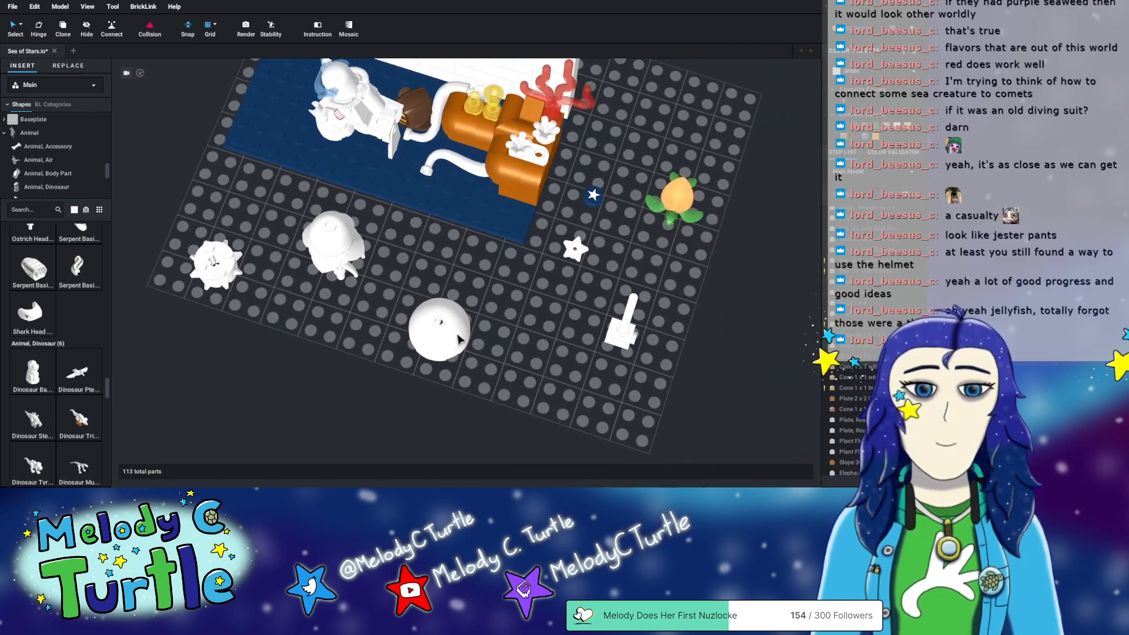
pyautogui.moveTo(681, 203); pyautogui.dragTo(425, 260)
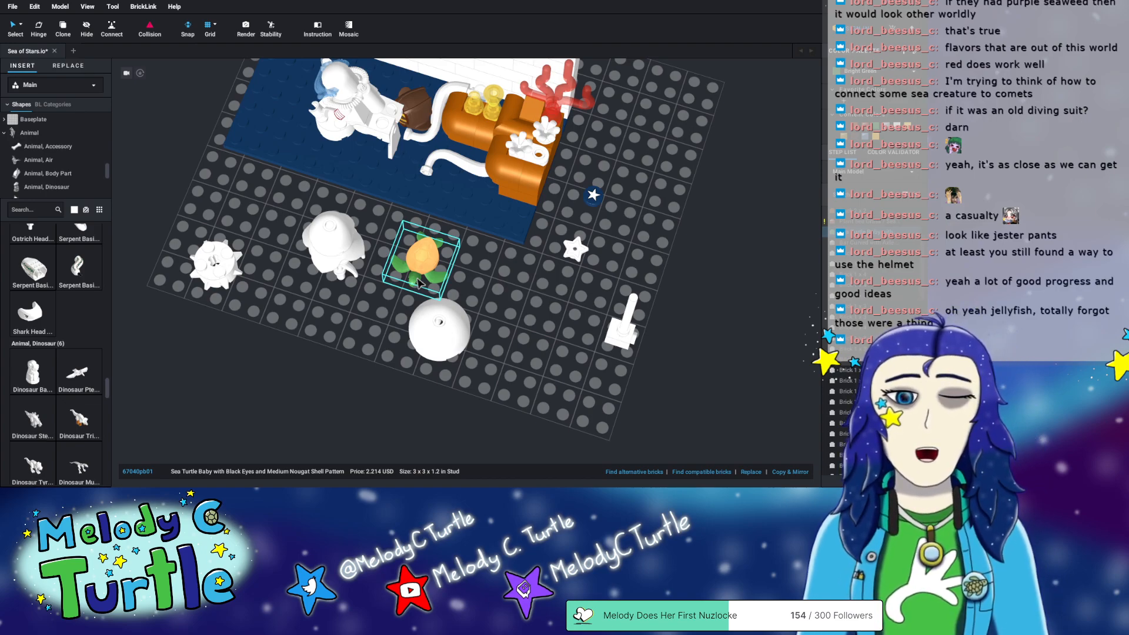
pyautogui.click(491, 317)
# - Examine the whole scene's layout from the front, the side and above
pyautogui.moveTo(492, 316); pyautogui.dragTo(377, 260, button='right')
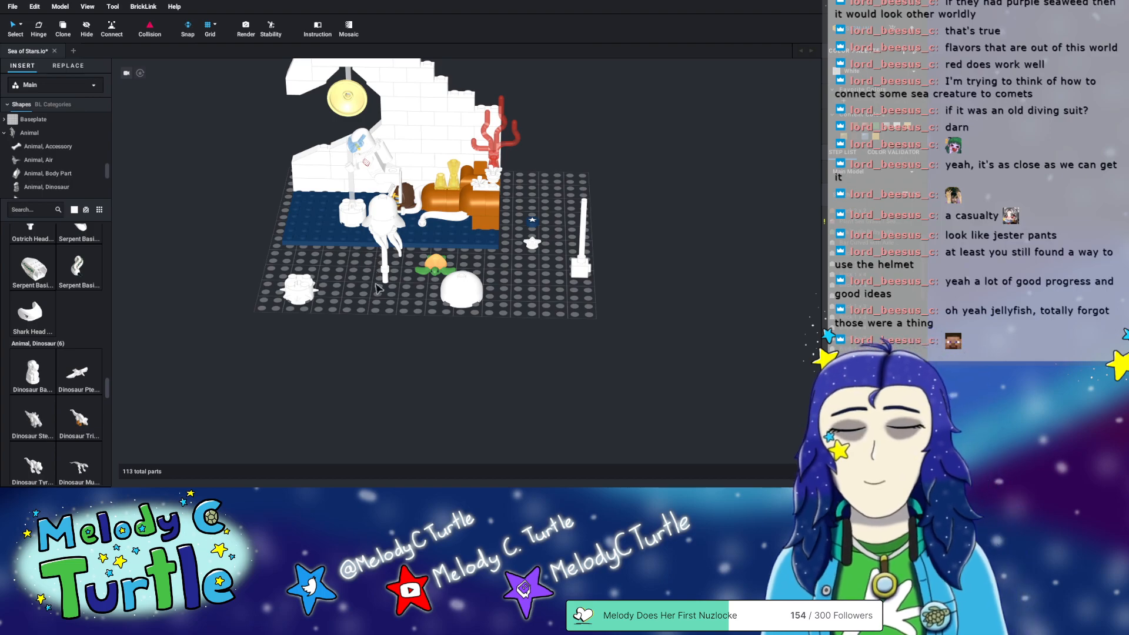
pyautogui.scroll(5, 344, 275)
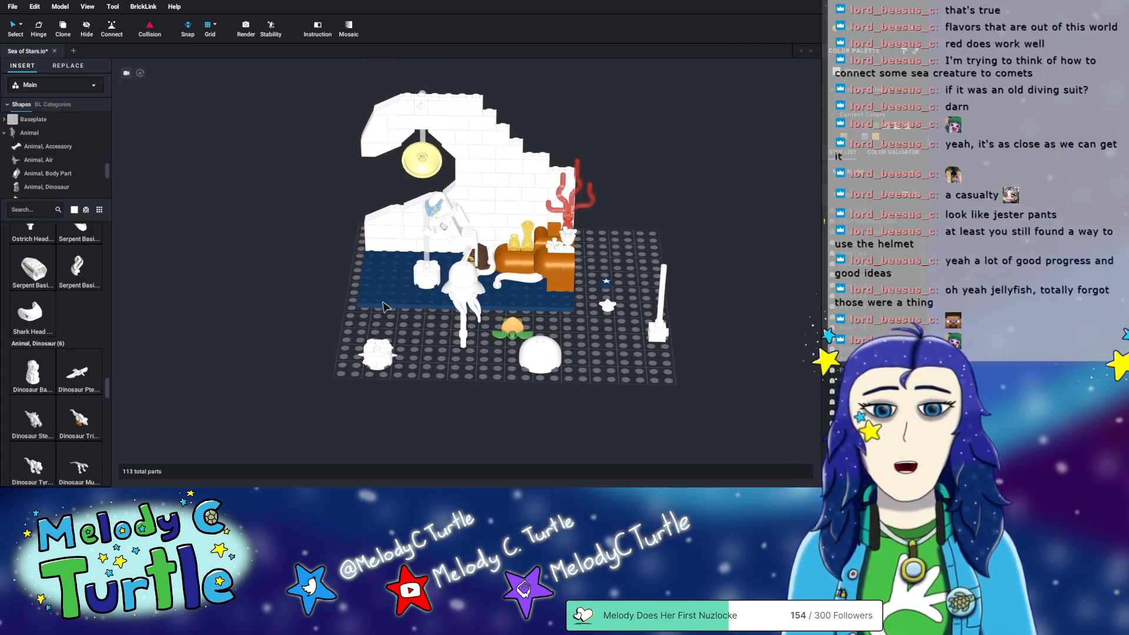
pyautogui.moveTo(345, 290); pyautogui.dragTo(307, 305, button='right')
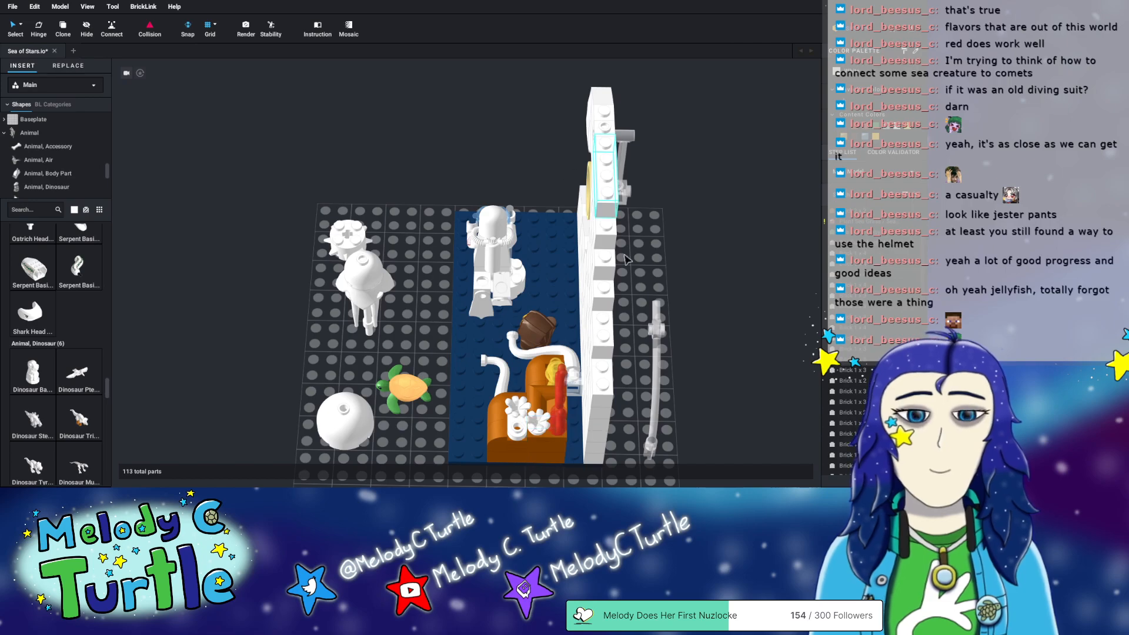
pyautogui.moveTo(351, 163); pyautogui.dragTo(618, 277, button='right')
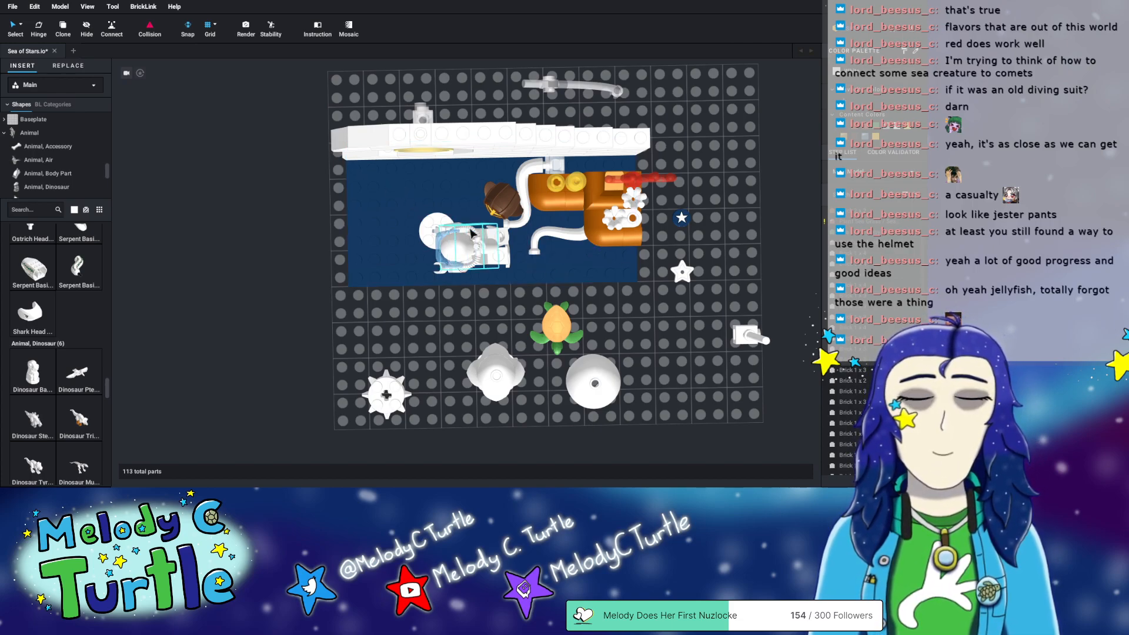
pyautogui.moveTo(542, 332); pyautogui.dragTo(540, 290, button='right')
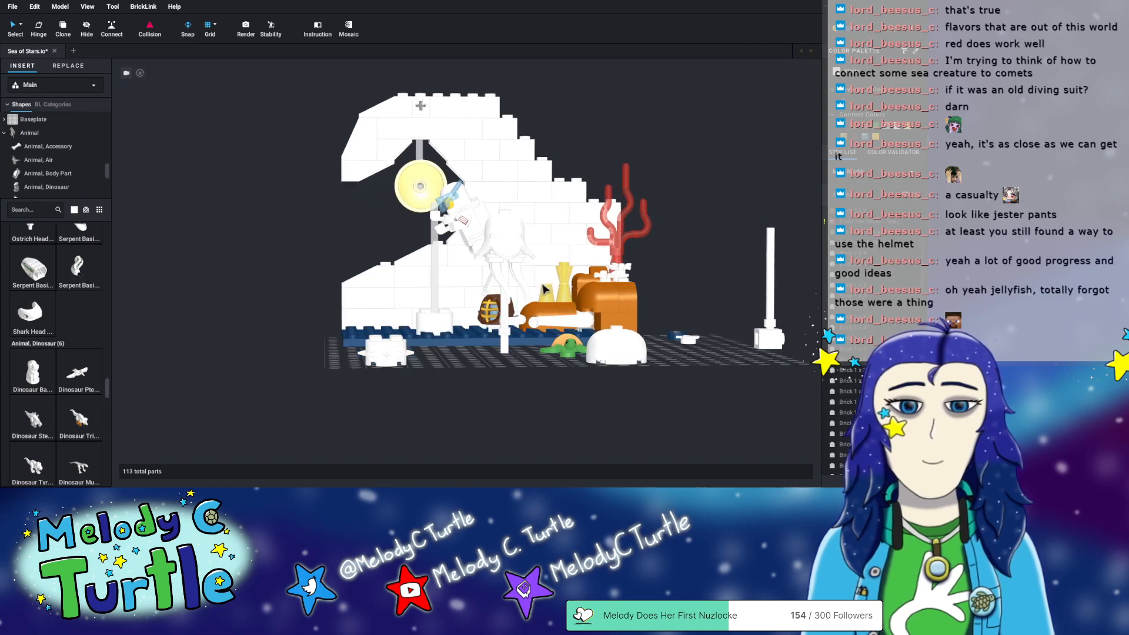
pyautogui.moveTo(678, 197); pyautogui.dragTo(672, 219, button='right')
pyautogui.click(585, 377)
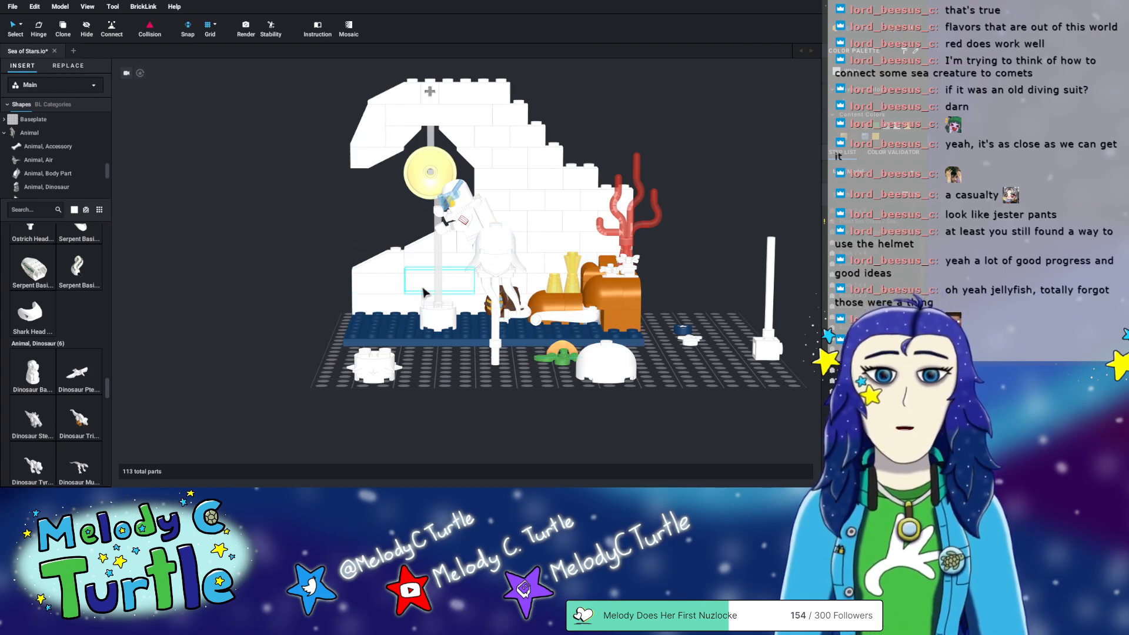
pyautogui.moveTo(720, 186)
pyautogui.mouseDown(button='right')
pyautogui.moveTo(698, 166)
pyautogui.moveTo(712, 171)
pyautogui.mouseUp(button='right')
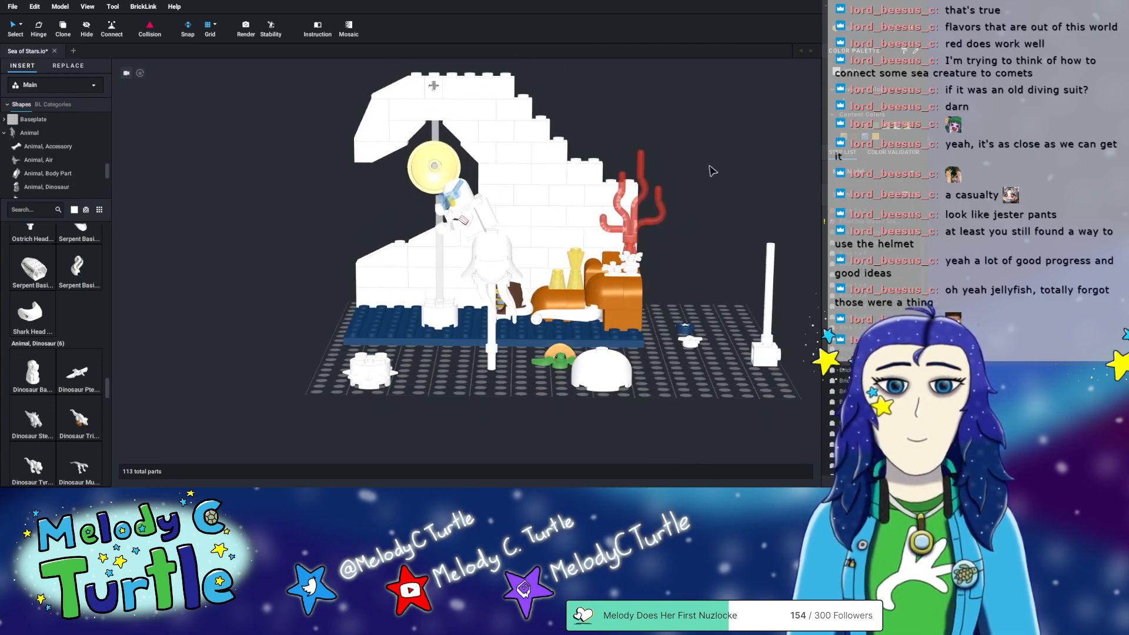
pyautogui.scroll(4, 625, 111)
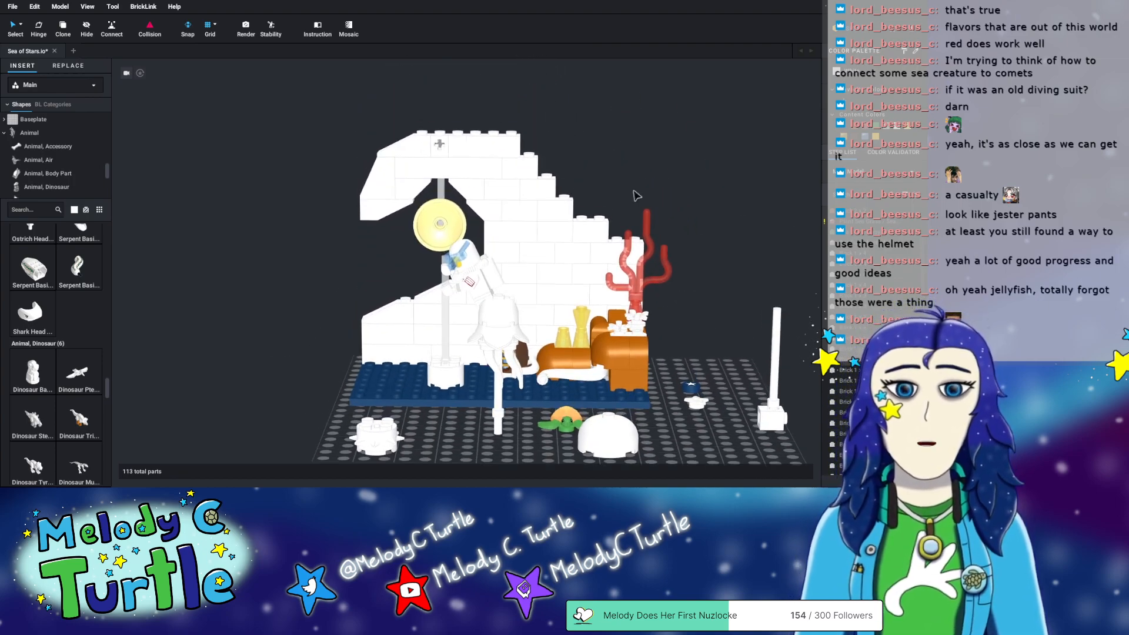
# - Add a white Slope 45 2 x 1 without Bottom Tube to the uppermost step of the white wall's staircase edge
pyautogui.moveTo(675, 111); pyautogui.dragTo(655, 133, button='middle')
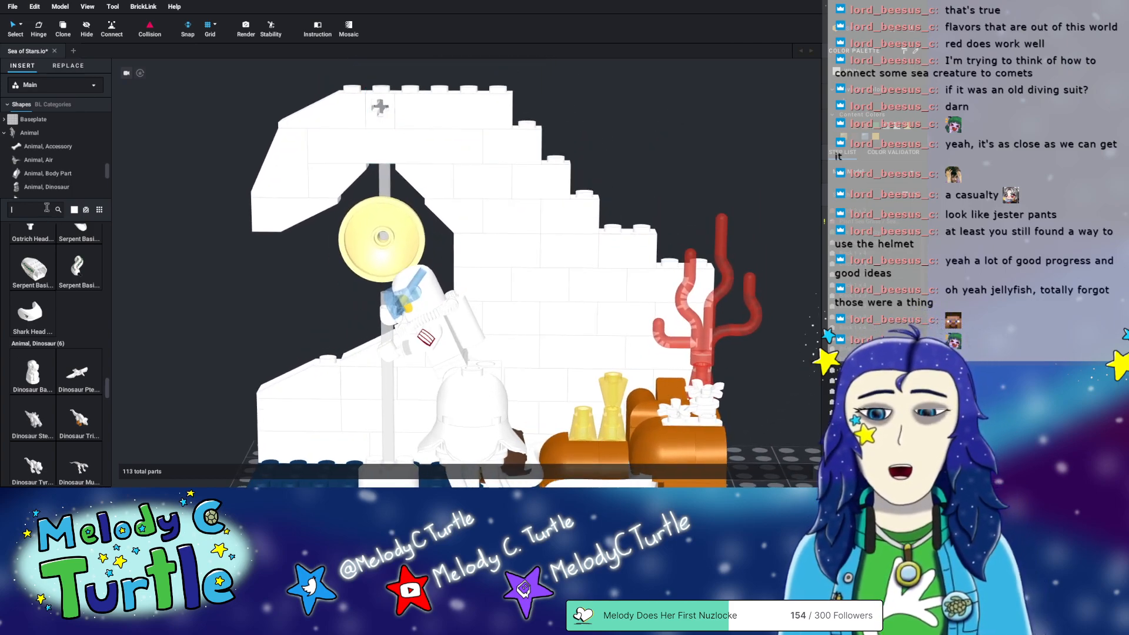
pyautogui.scroll(-5, 53, 162)
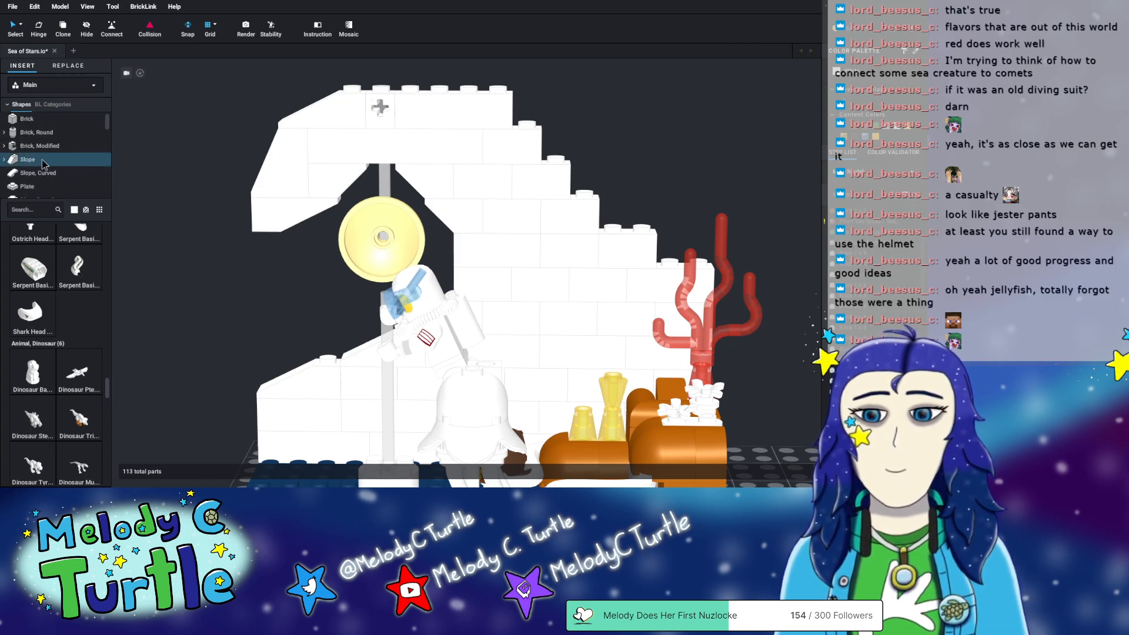
pyautogui.click(44, 162)
pyautogui.scroll(-5, 59, 284)
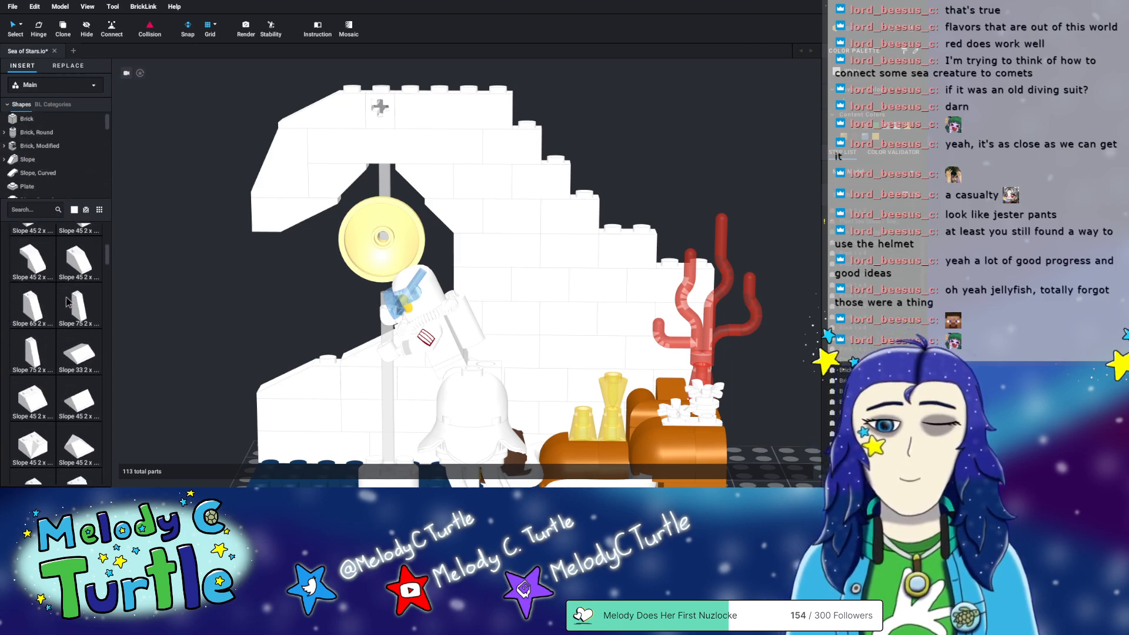
pyautogui.click(74, 266)
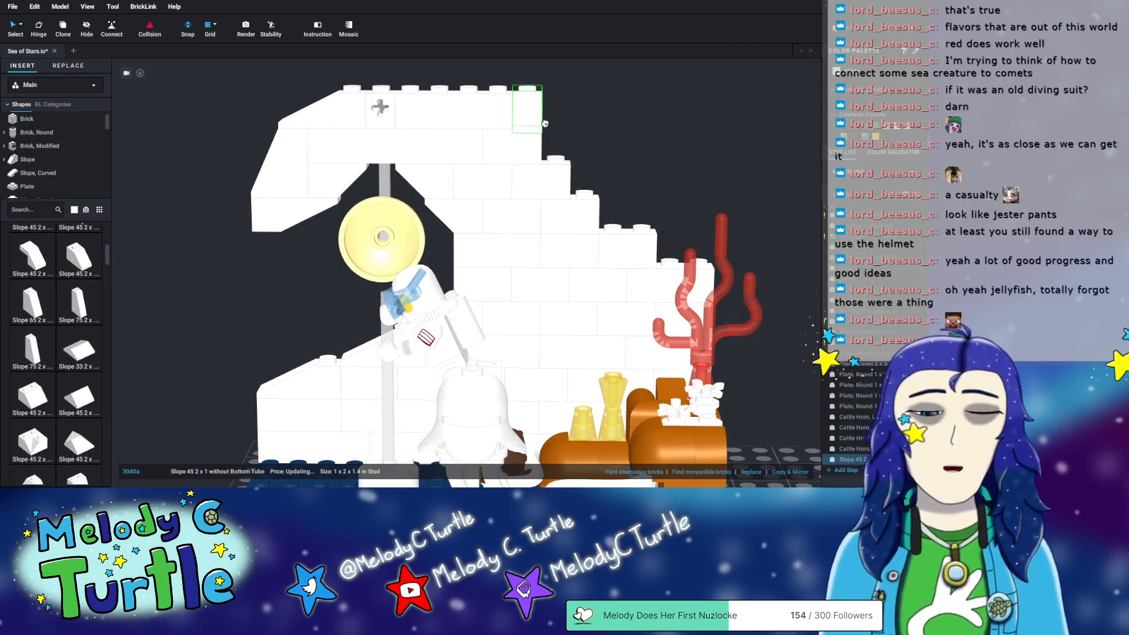
pyautogui.click(544, 124)
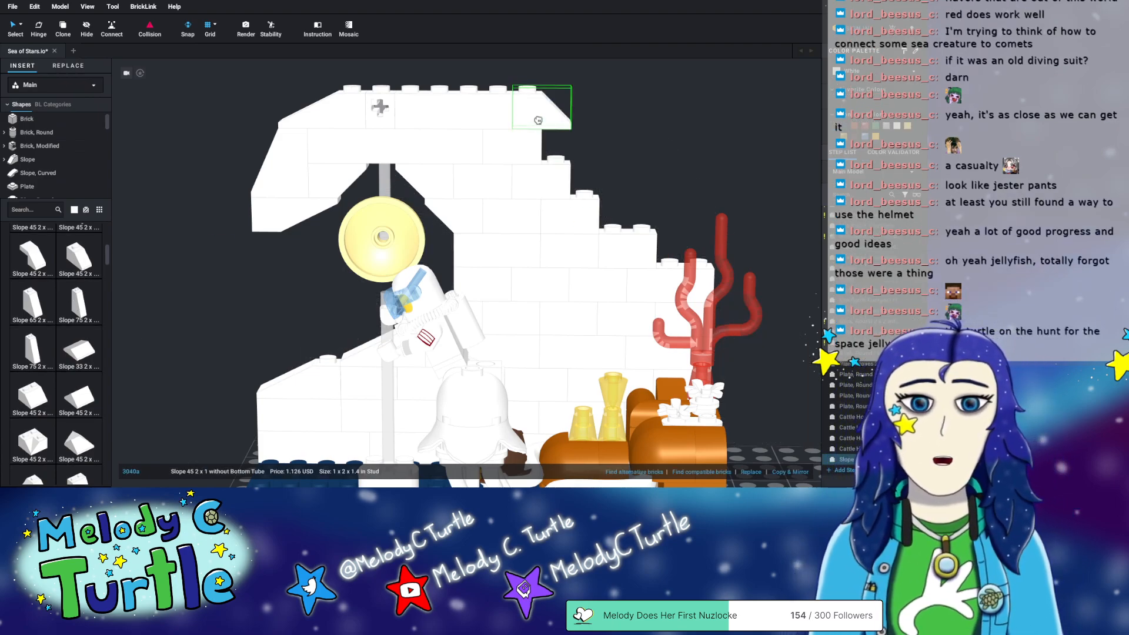
pyautogui.click(536, 122)
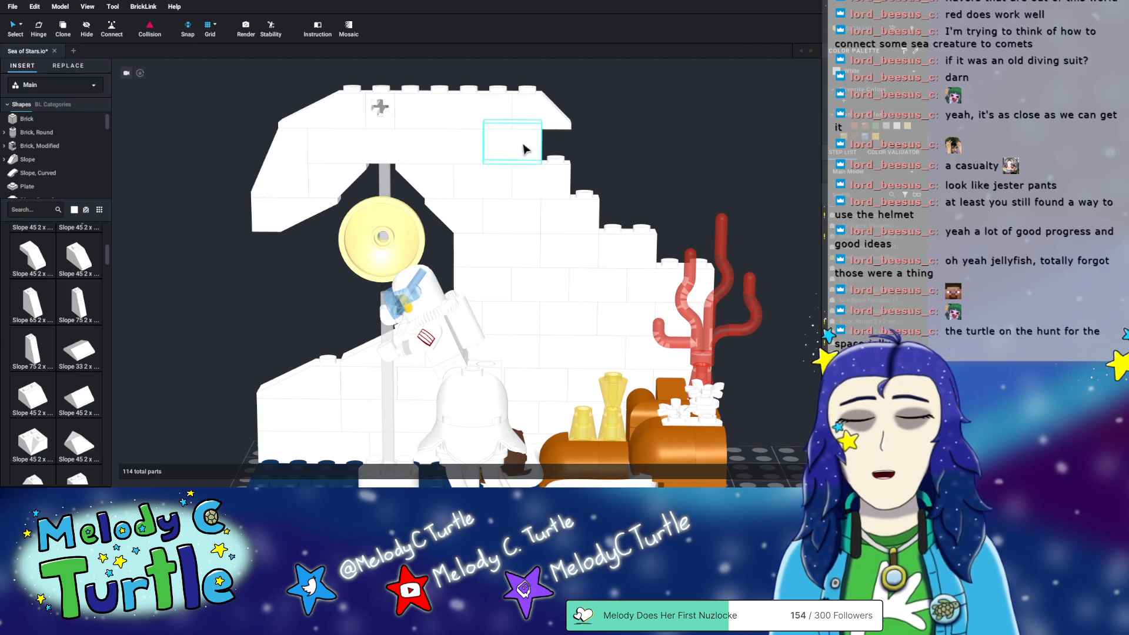
pyautogui.click(550, 111)
pyautogui.click(594, 132)
# - Add two more white Slope 45 2 x 1 pieces to the next two steps down the wall's staircase edge
pyautogui.moveTo(615, 136)
pyautogui.mouseDown(button='right')
pyautogui.moveTo(646, 194)
pyautogui.moveTo(613, 137)
pyautogui.mouseUp(button='right')
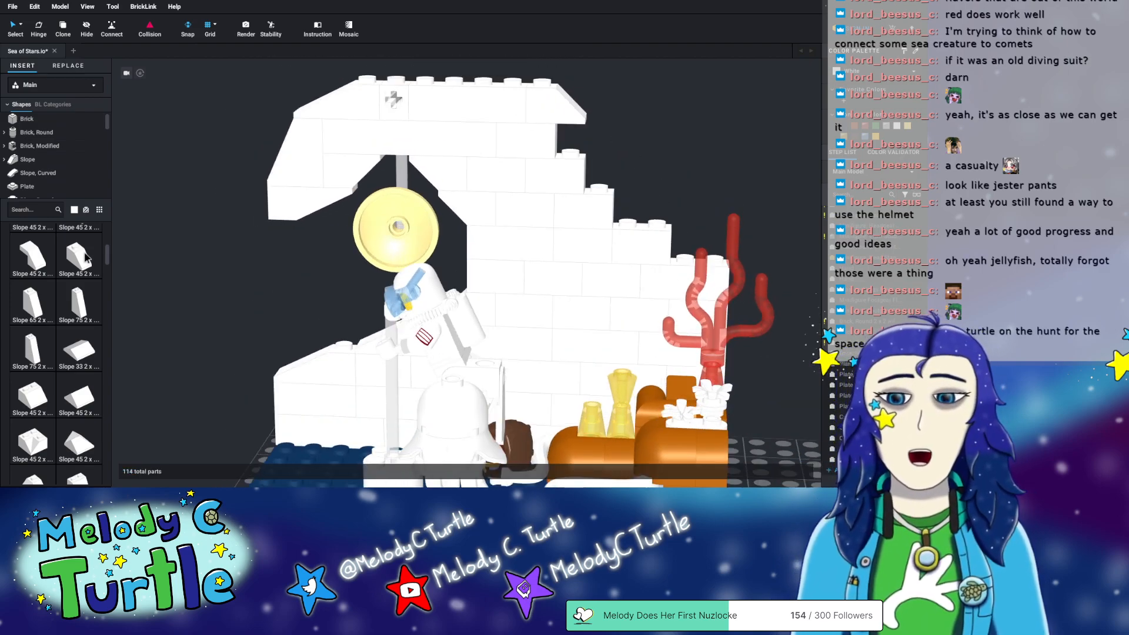
pyautogui.click(594, 149)
pyautogui.press('Right')
pyautogui.press('Right')
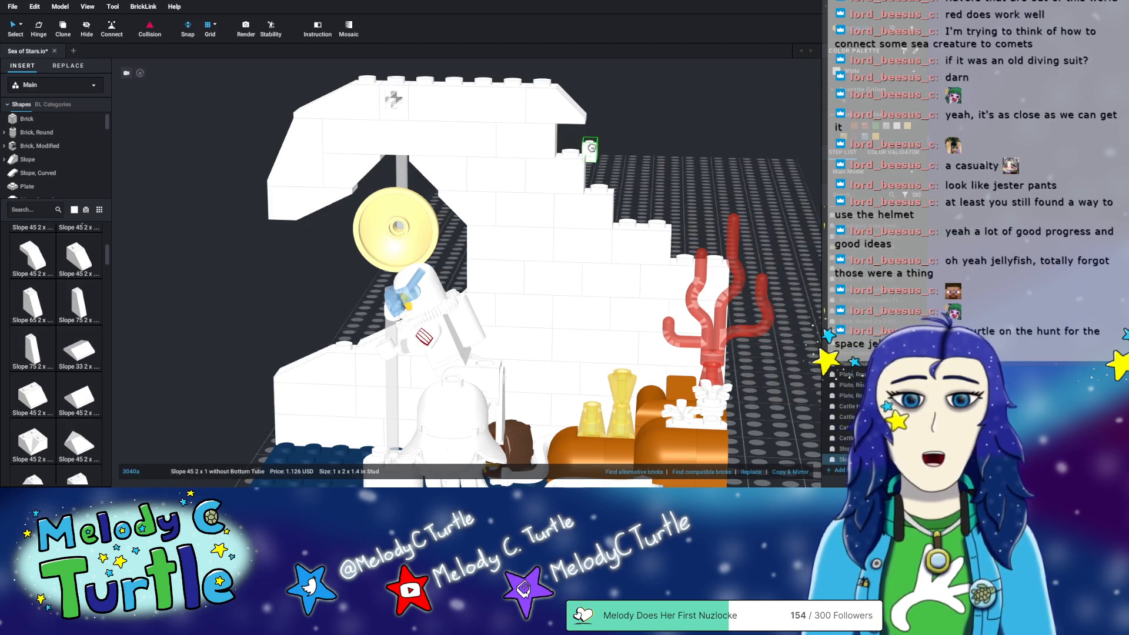
pyautogui.click(588, 149)
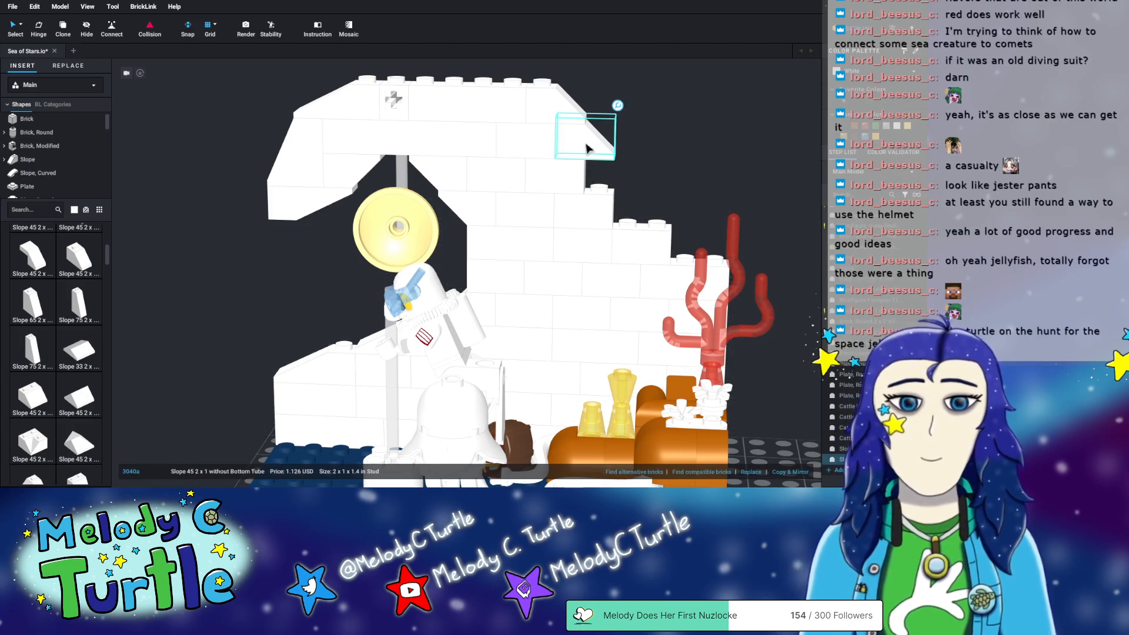
pyautogui.moveTo(588, 149); pyautogui.dragTo(616, 185)
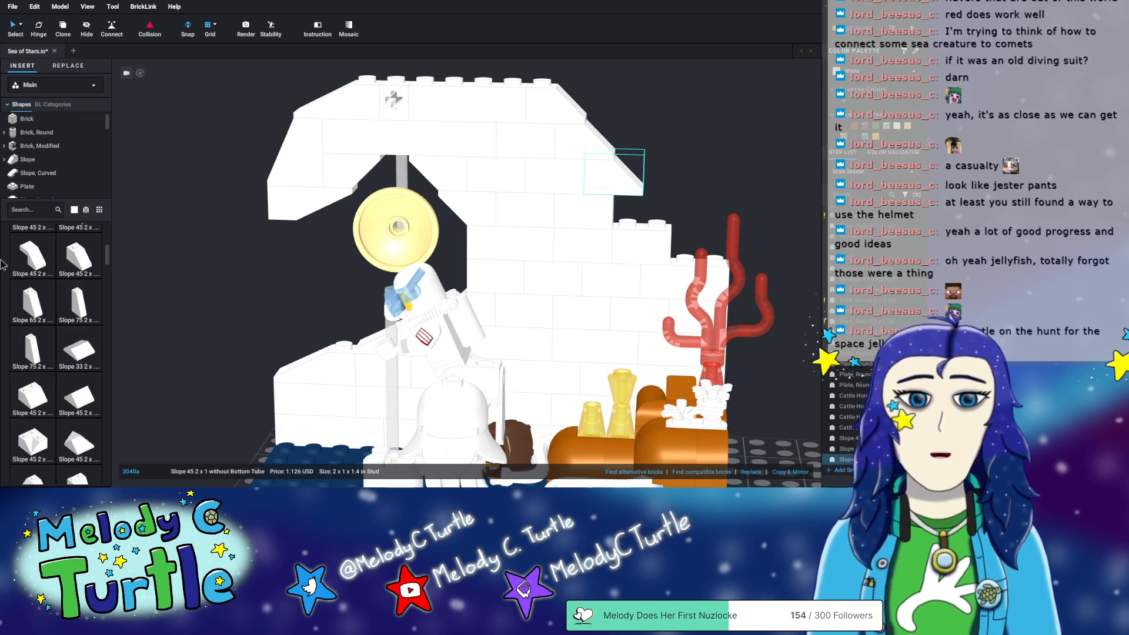
# - Place a copy of the wall top's Slope 33 3 x 1 on the step directly below the three 45-degree slopes, facing the coral
pyautogui.scroll(-1, 30, 305)
pyautogui.scroll(-2, 31, 308)
pyautogui.click(355, 102)
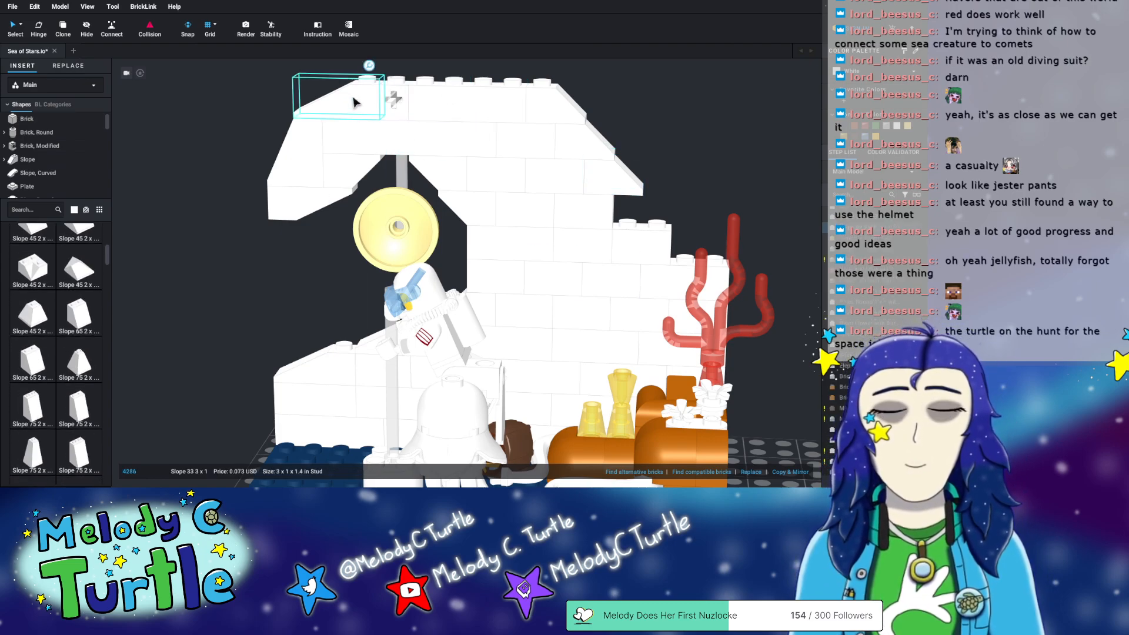
pyautogui.moveTo(363, 107); pyautogui.dragTo(640, 216)
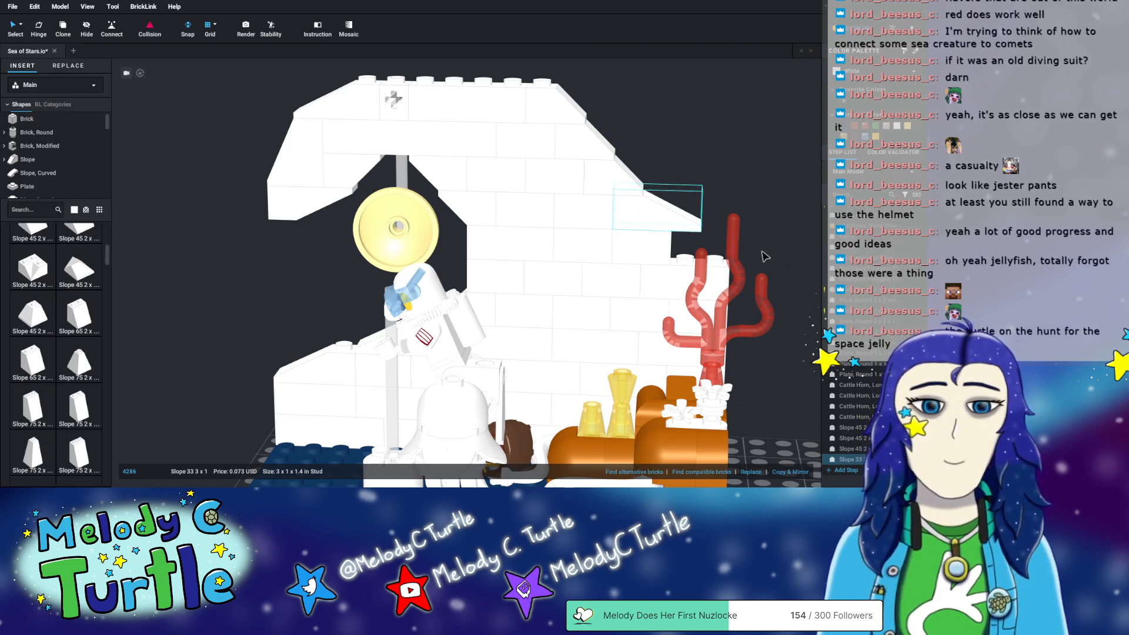
# - Delete the two bricks at the end of the wall row below the new slope and place another Slope 33 3 x 1 at that row's end
pyautogui.click(652, 255)
pyautogui.press('Delete')
pyautogui.click(595, 254)
pyautogui.press('Delete')
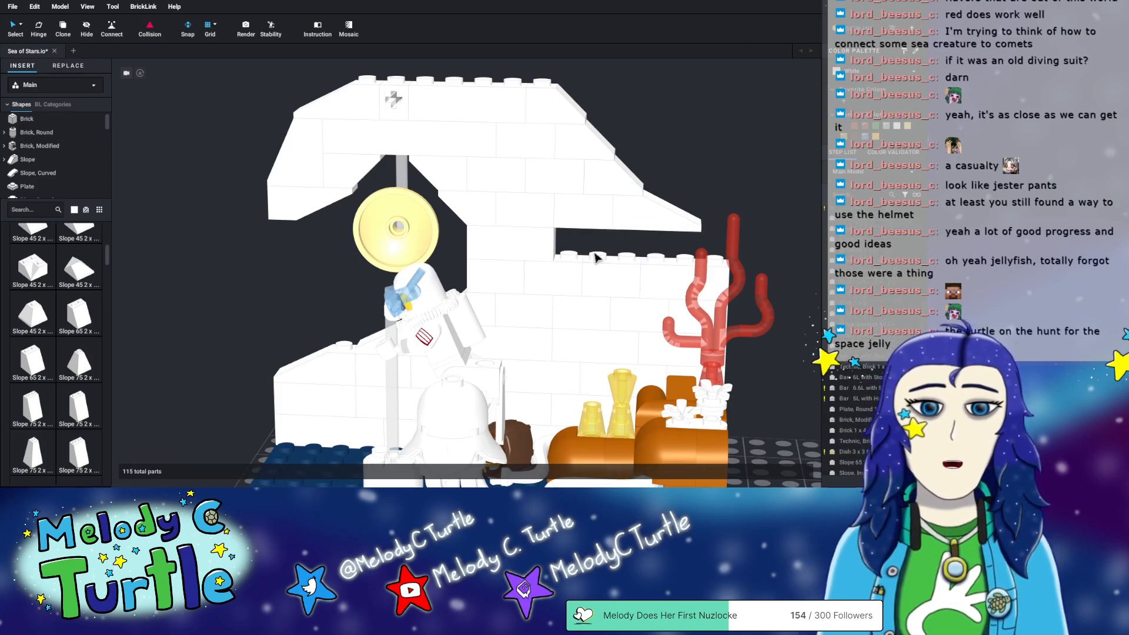
pyautogui.hotkey('ctrl', 'v')
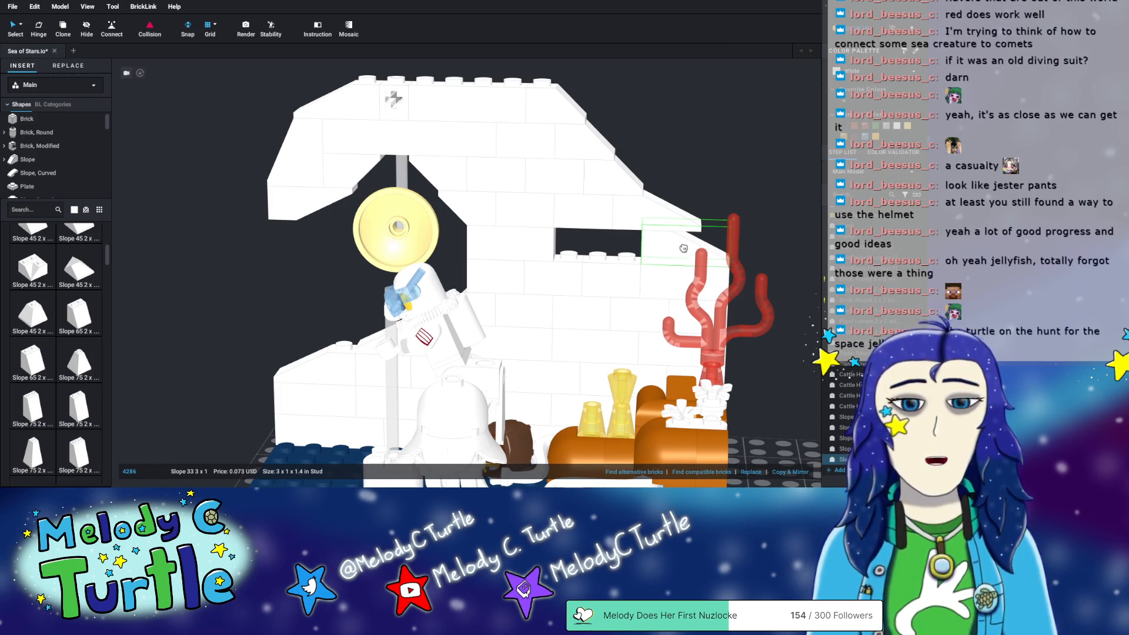
pyautogui.click(677, 248)
# - Fill the gap in the wall row behind the lowest Slope 33 with a copy of the neighbouring Brick 1 x 3
pyautogui.click(532, 254)
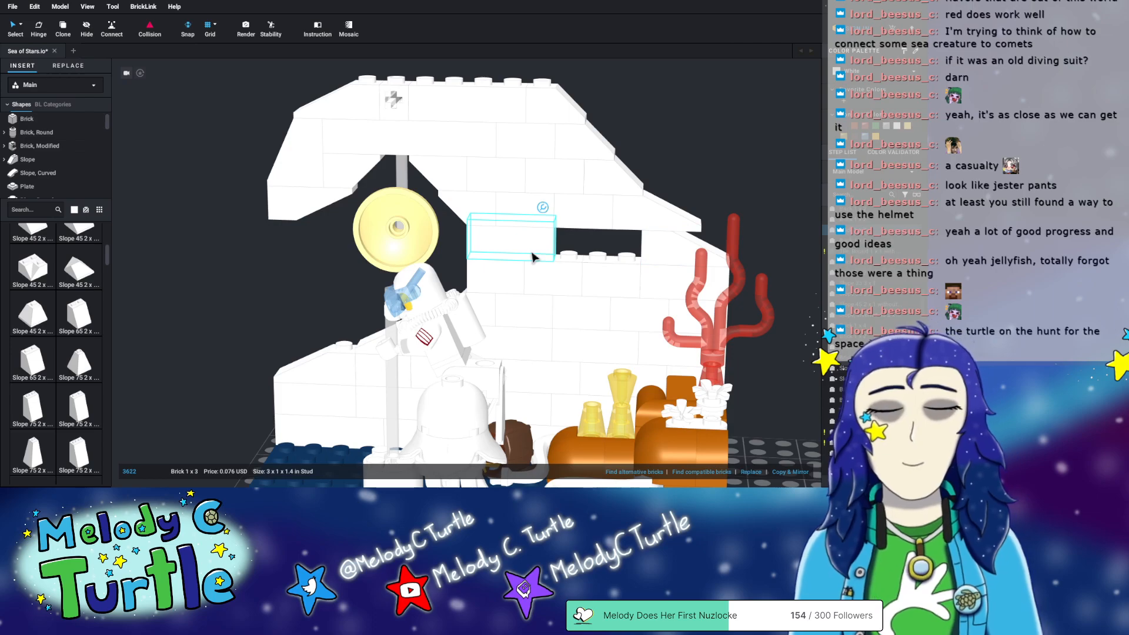
pyautogui.moveTo(532, 253); pyautogui.dragTo(617, 256)
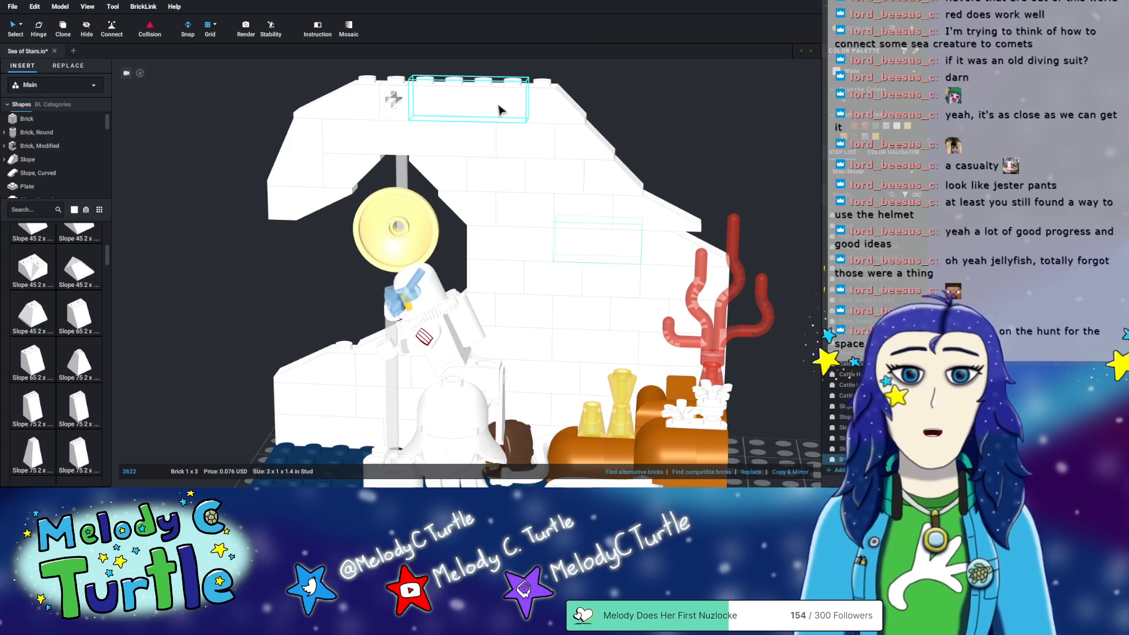
pyautogui.click(520, 141)
pyautogui.click(693, 100)
pyautogui.moveTo(705, 123); pyautogui.dragTo(627, 118, button='right')
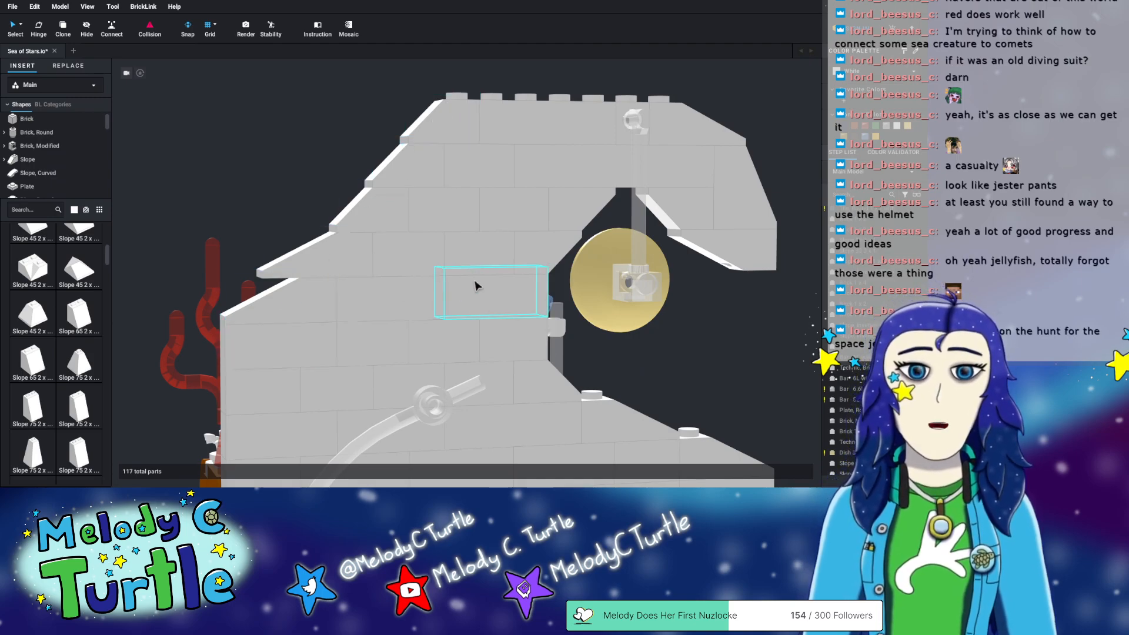
pyautogui.moveTo(169, 237); pyautogui.dragTo(246, 236, button='right')
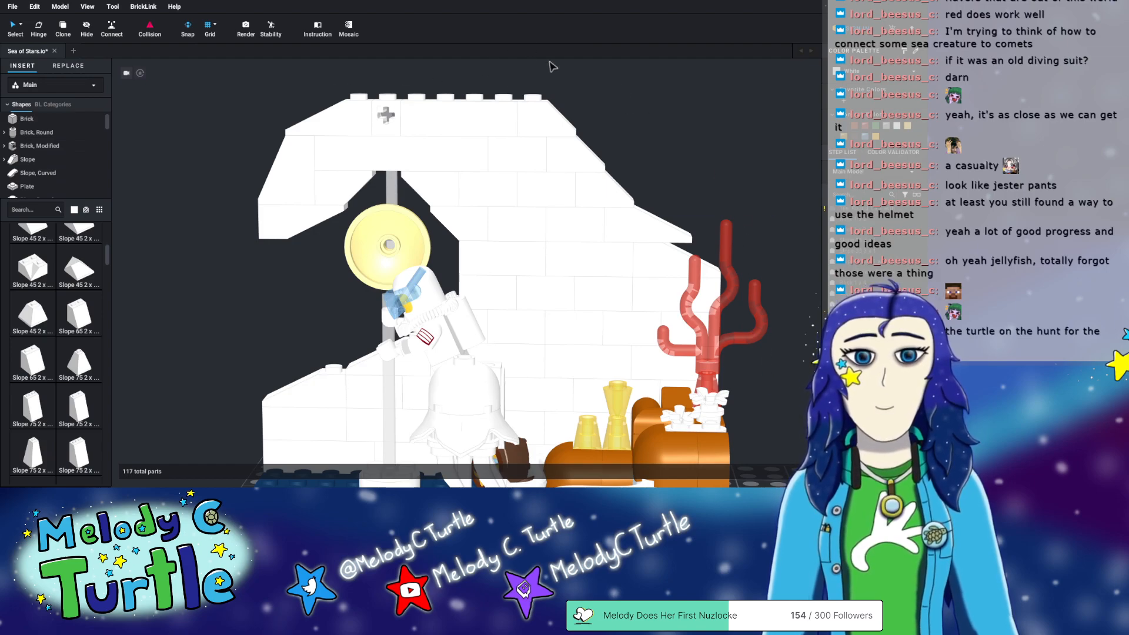
# - Replace the Slope 45 2 x 1 at the coral-side end of the wall's top row with a Slope 33 3 x 1
pyautogui.click(538, 121)
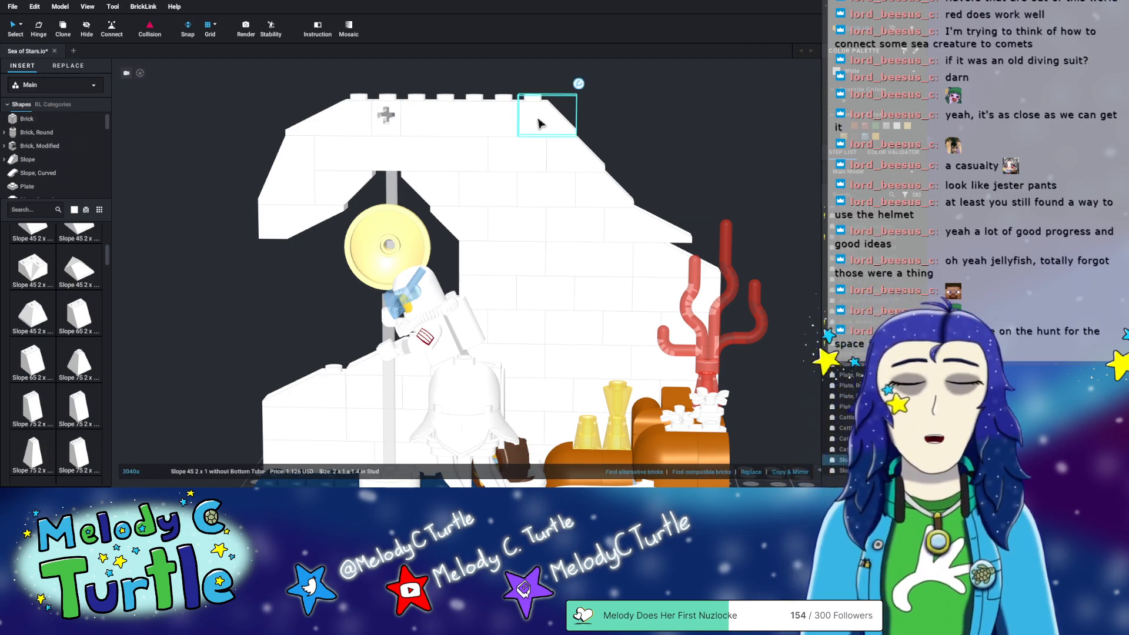
pyautogui.click(646, 229)
pyautogui.moveTo(647, 230); pyautogui.dragTo(568, 132)
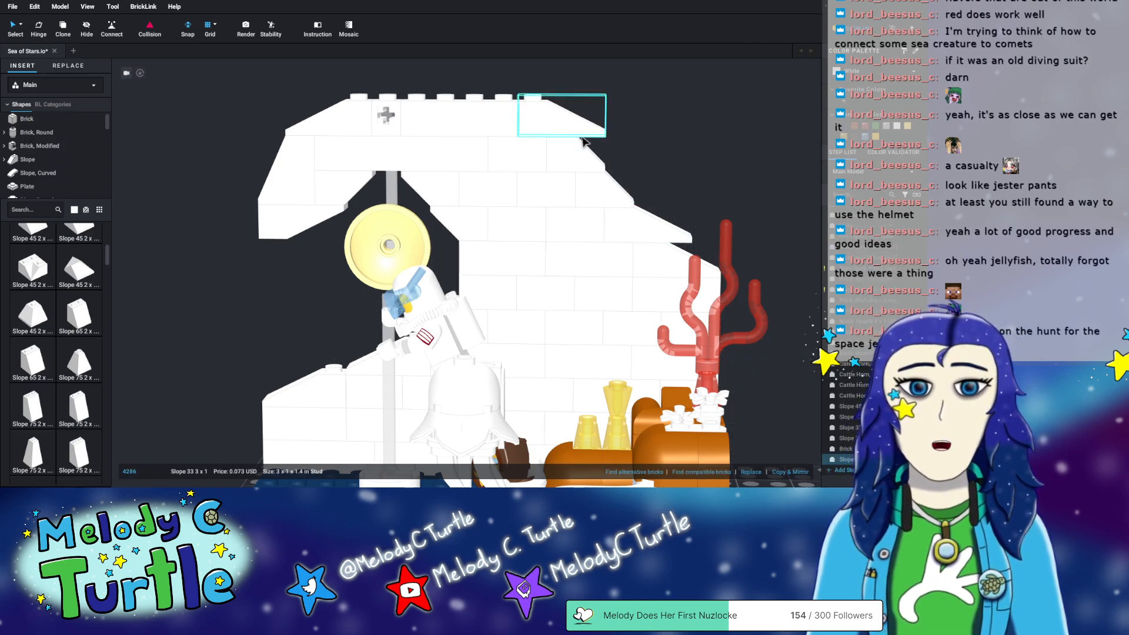
# - Delete the two Slope 33 3 x 1 pieces in the wall's fourth and fifth rows next to the coral
pyautogui.click(676, 261)
pyautogui.press('Delete')
pyautogui.click(655, 232)
pyautogui.press('Delete')
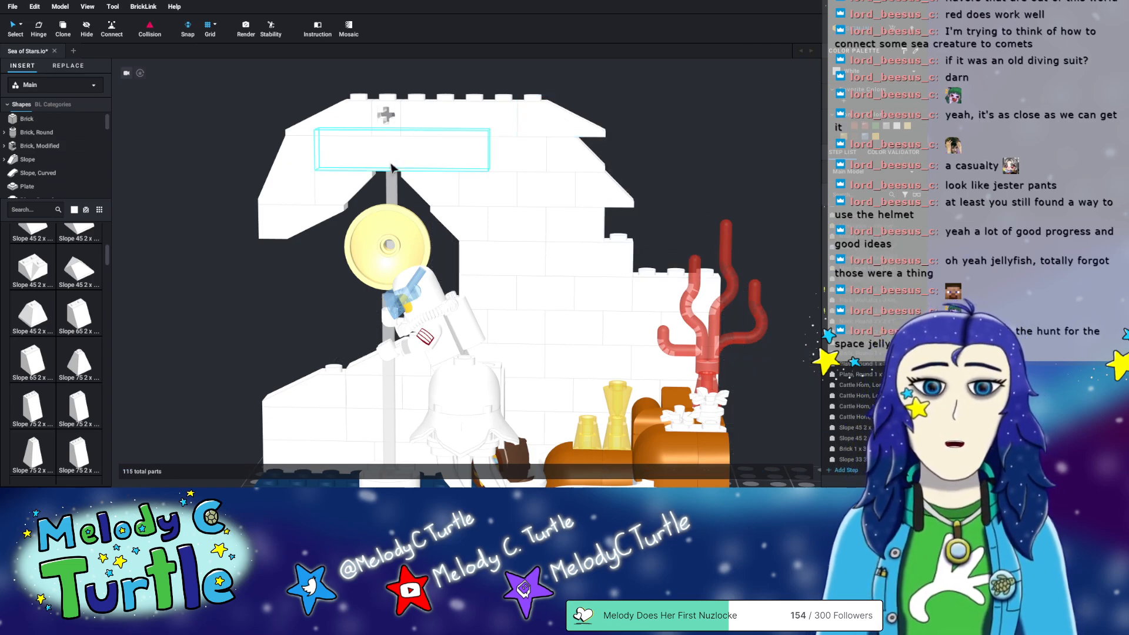
# - Copy the Slope 65 2 x 1 x 2 from the wall's overhang and place it on the wall's coral-side end, above the sixth row
pyautogui.click(306, 193)
pyautogui.hotkey('ctrl', 'c')
pyautogui.hotkey('ctrl', 'v')
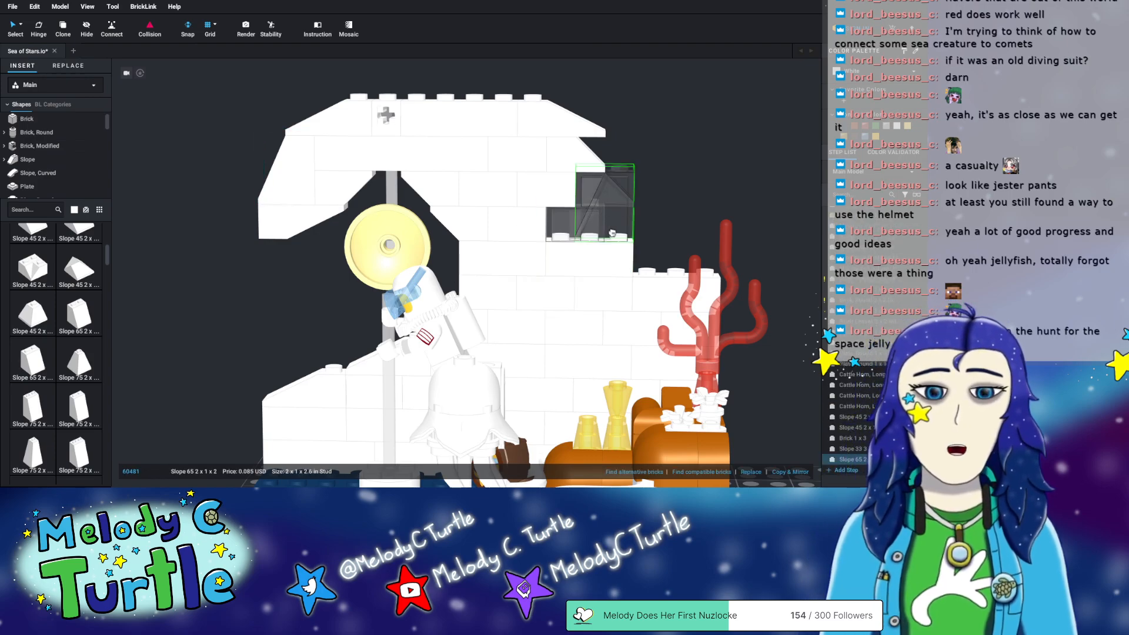
pyautogui.click(691, 235)
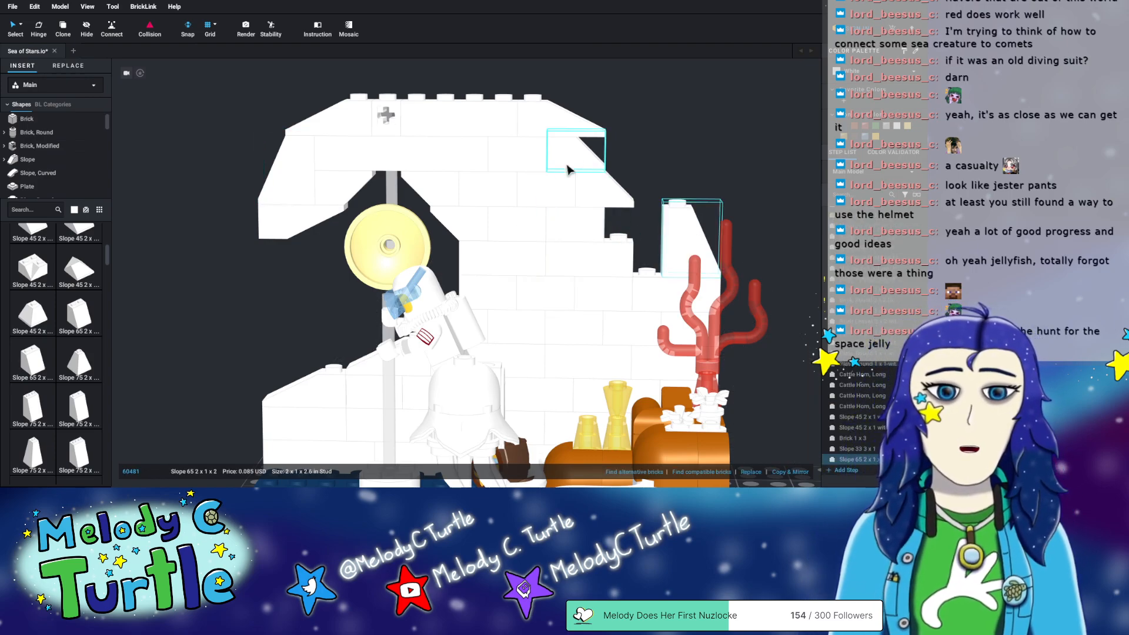
# - Place a copy of the wall's Slope 45 2 x 1 directly above the new Slope 65, in the third row
pyautogui.click(585, 178)
pyautogui.hotkey('ctrl', 'c')
pyautogui.hotkey('ctrl', 'v')
pyautogui.click(670, 195)
pyautogui.hotkey('ctrl', 'v')
pyautogui.click(632, 160)
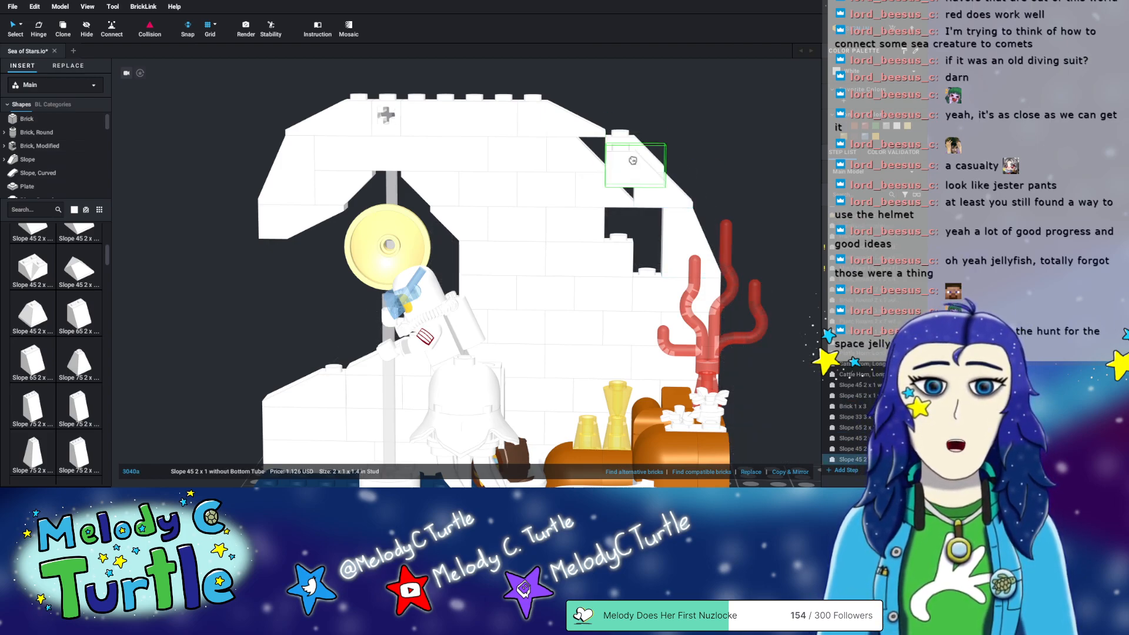
pyautogui.hotkey('ctrl', 'v')
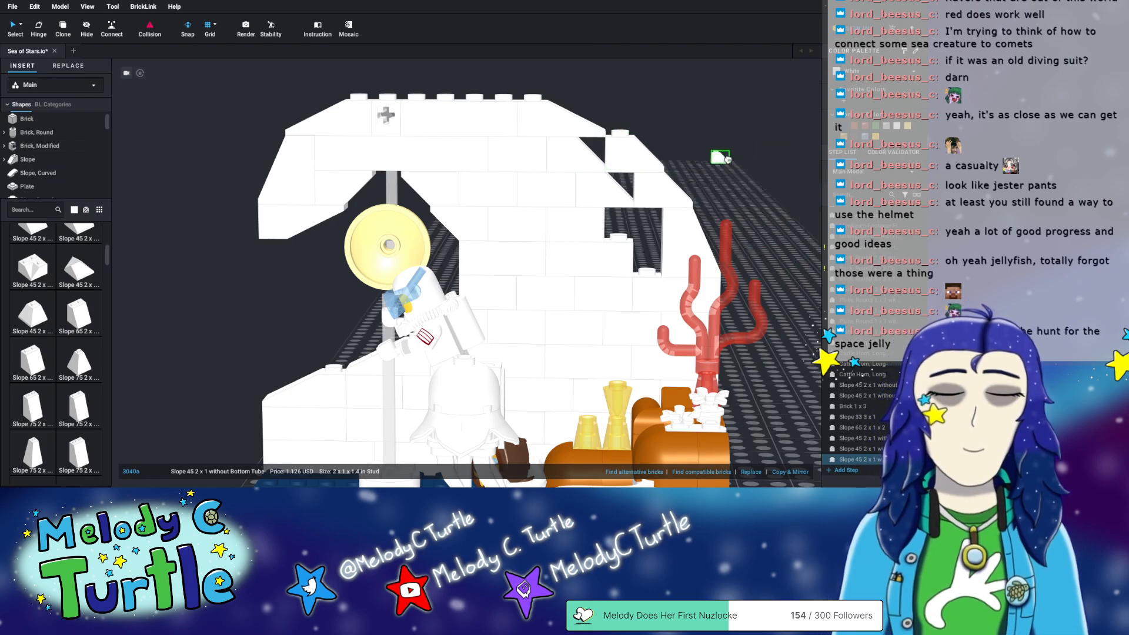
pyautogui.press('Escape')
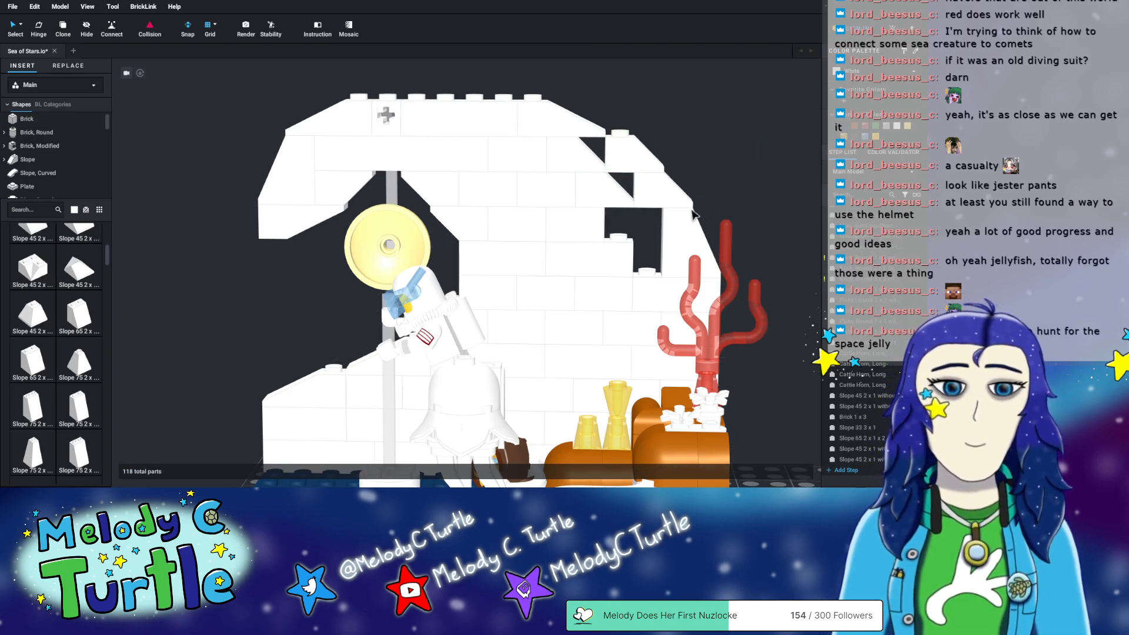
pyautogui.click(611, 152)
pyautogui.press('Delete')
# - Replace the second row's Slope 45 2 x 1 with a Slope 33 3 x 1 and delete the inner Slope 45 in the row below
pyautogui.click(579, 150)
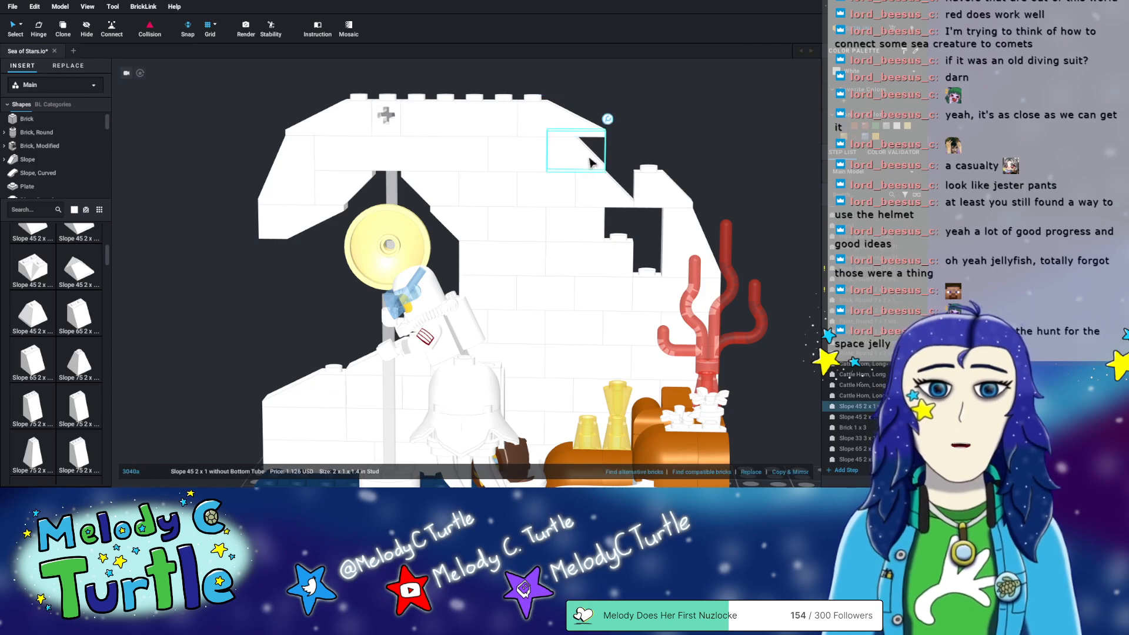
pyautogui.press('Delete')
pyautogui.click(573, 131)
pyautogui.moveTo(570, 131); pyautogui.dragTo(629, 168)
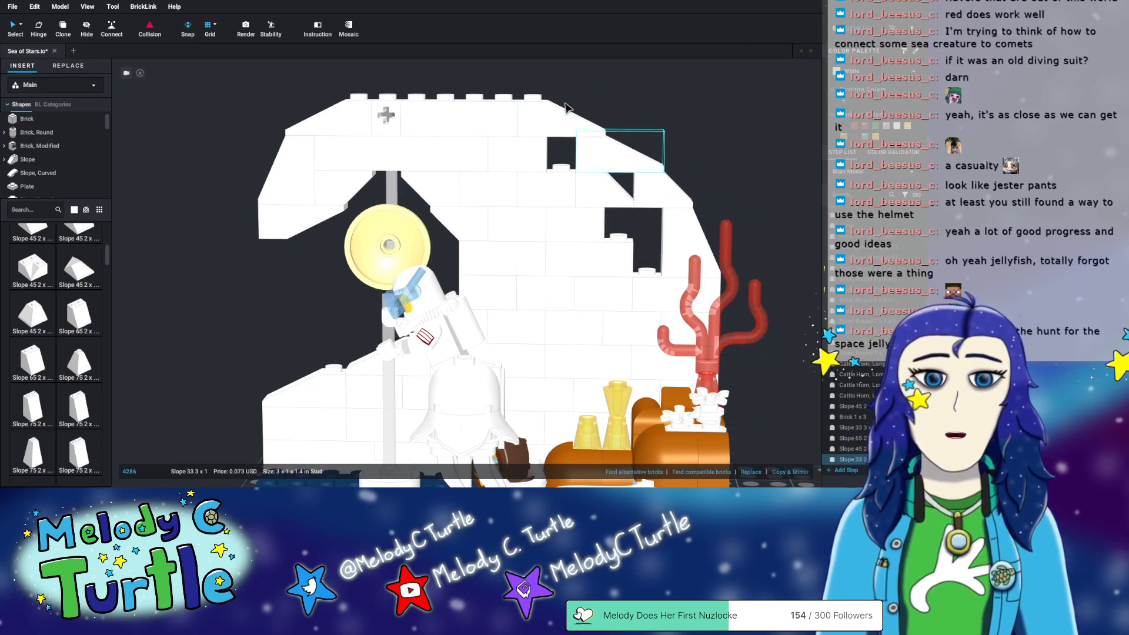
pyautogui.click(608, 204)
pyautogui.press('Delete')
# - Replace the brick beside the second row's gap with a Brick 1 x 3 that closes the gap
pyautogui.click(536, 158)
pyautogui.press('Delete')
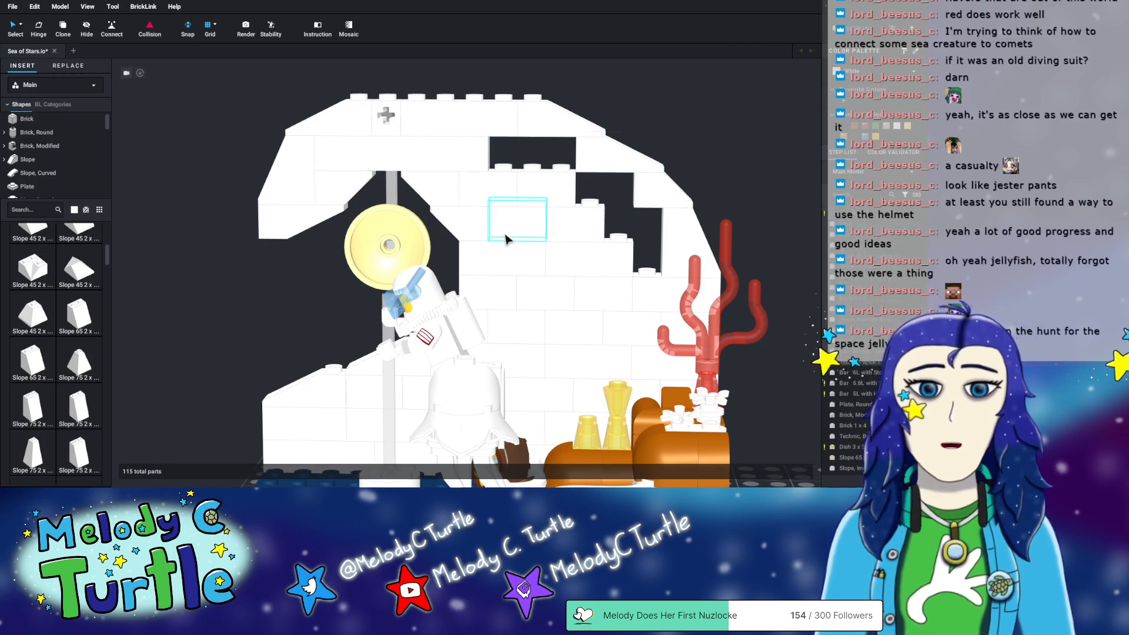
pyautogui.hotkey('ctrl', 'z')
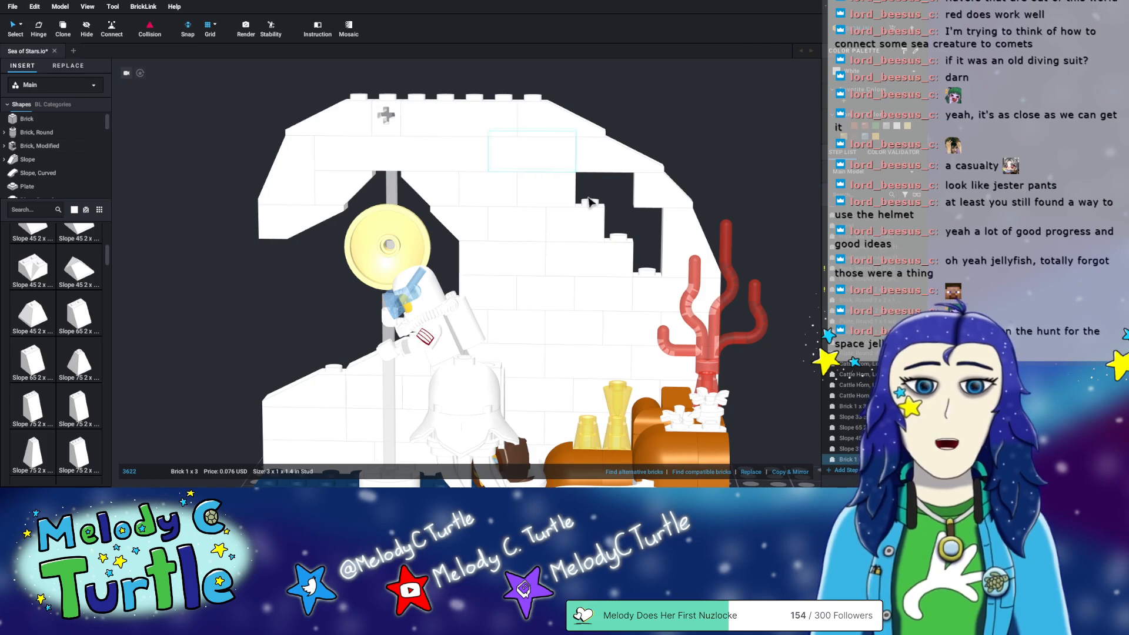
# - Fill the gaps in the wall's third and fourth rows with copies of the white Brick 1 x 2
pyautogui.click(567, 201)
pyautogui.hotkey('ctrl', 'c')
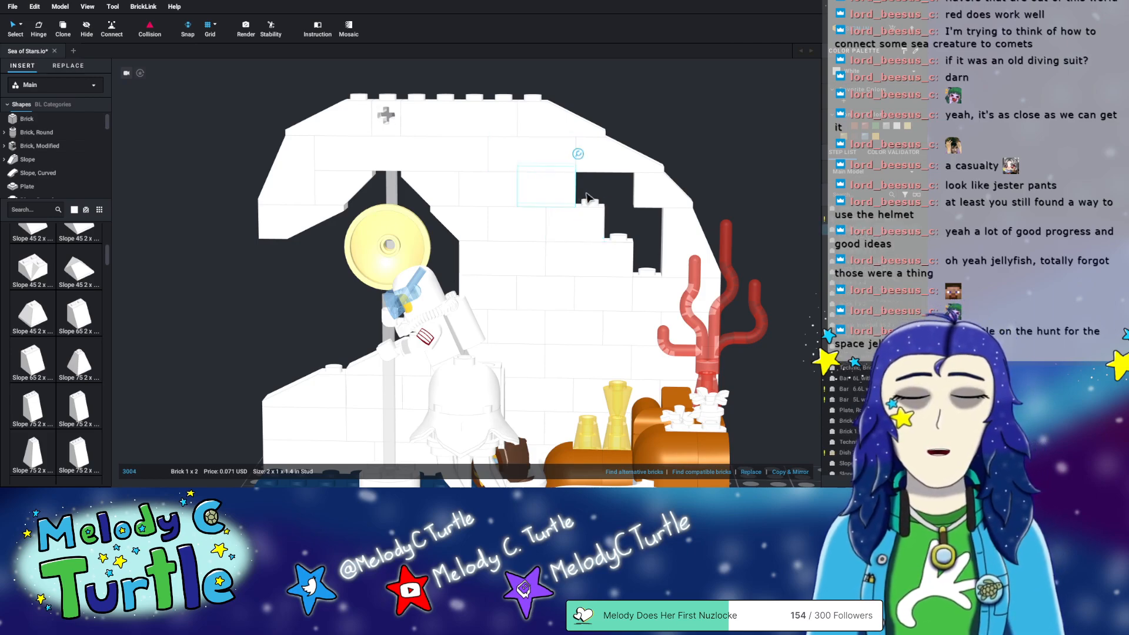
pyautogui.hotkey('ctrl', 'v')
pyautogui.click(605, 194)
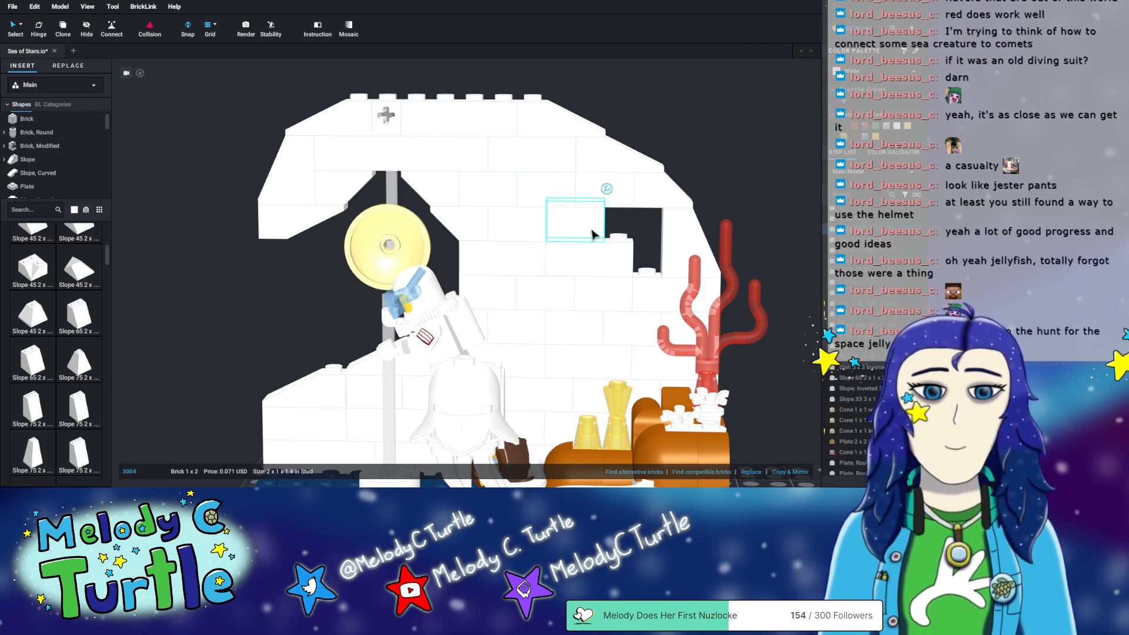
pyautogui.click(638, 234)
pyautogui.click(639, 234)
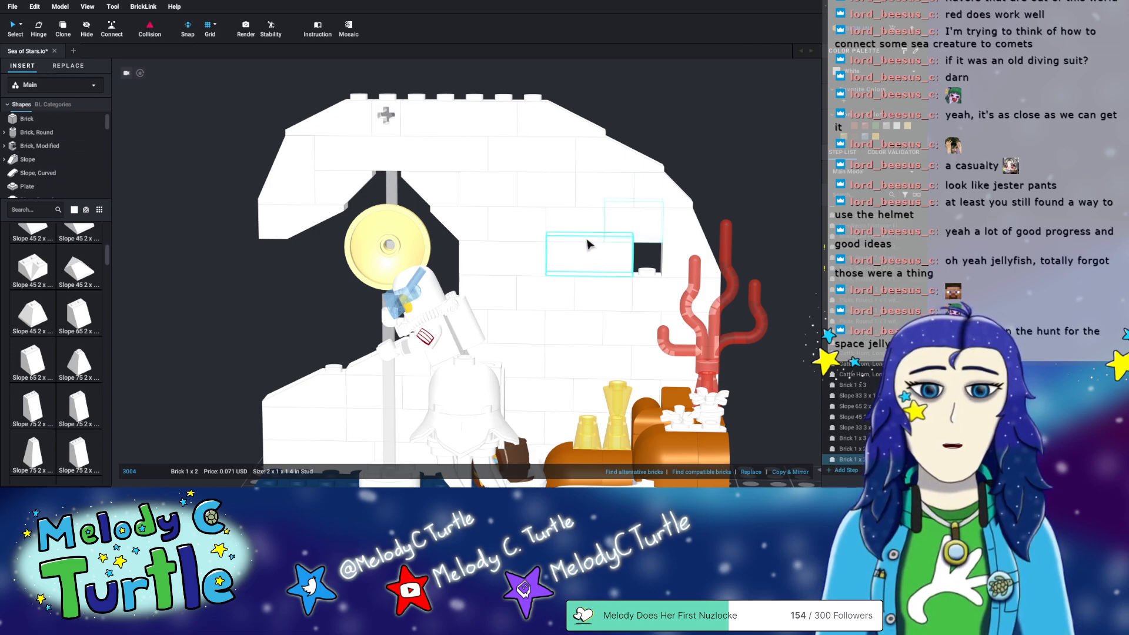
# - Replace the Brick 1 x 3 in the wall's fifth row with a four-stud brick reaching the Slope 65
pyautogui.click(534, 236)
pyautogui.moveTo(534, 236)
pyautogui.mouseDown()
pyautogui.moveTo(668, 282)
pyautogui.moveTo(547, 235)
pyautogui.mouseUp()
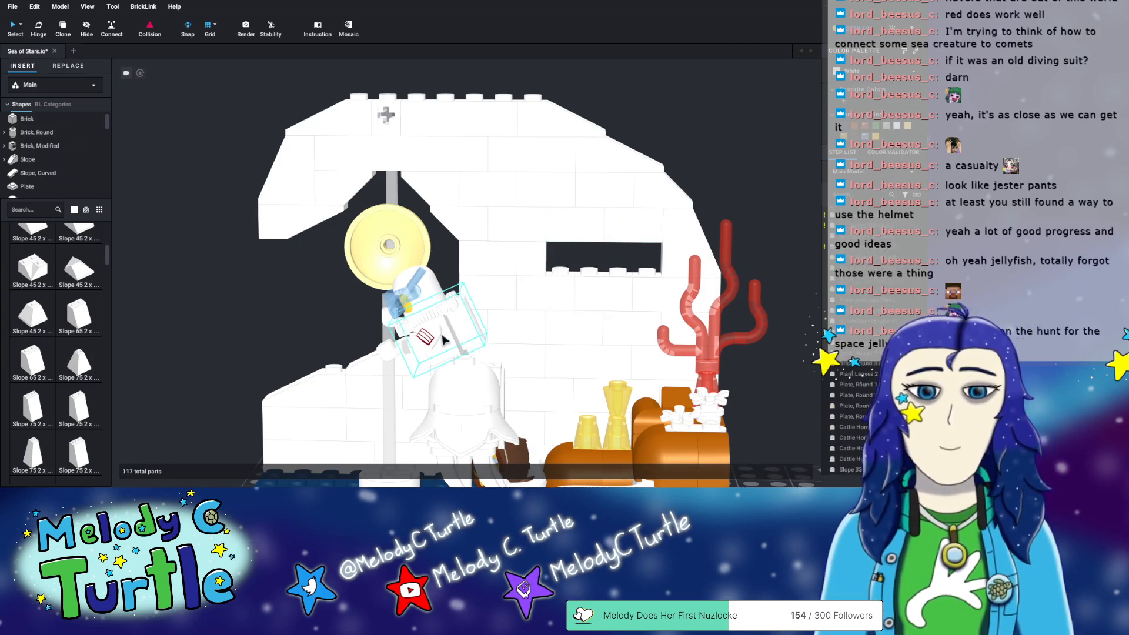
pyautogui.moveTo(575, 351); pyautogui.dragTo(676, 221)
# - Examine the rounded outline of the white wall and the whole scene from several angles
pyautogui.click(776, 132)
pyautogui.moveTo(776, 131)
pyautogui.mouseDown(button='right')
pyautogui.moveTo(743, 144)
pyautogui.moveTo(706, 126)
pyautogui.moveTo(770, 142)
pyautogui.moveTo(771, 119)
pyautogui.moveTo(784, 132)
pyautogui.mouseUp(button='right')
pyautogui.moveTo(610, 107); pyautogui.dragTo(559, 156, button='right')
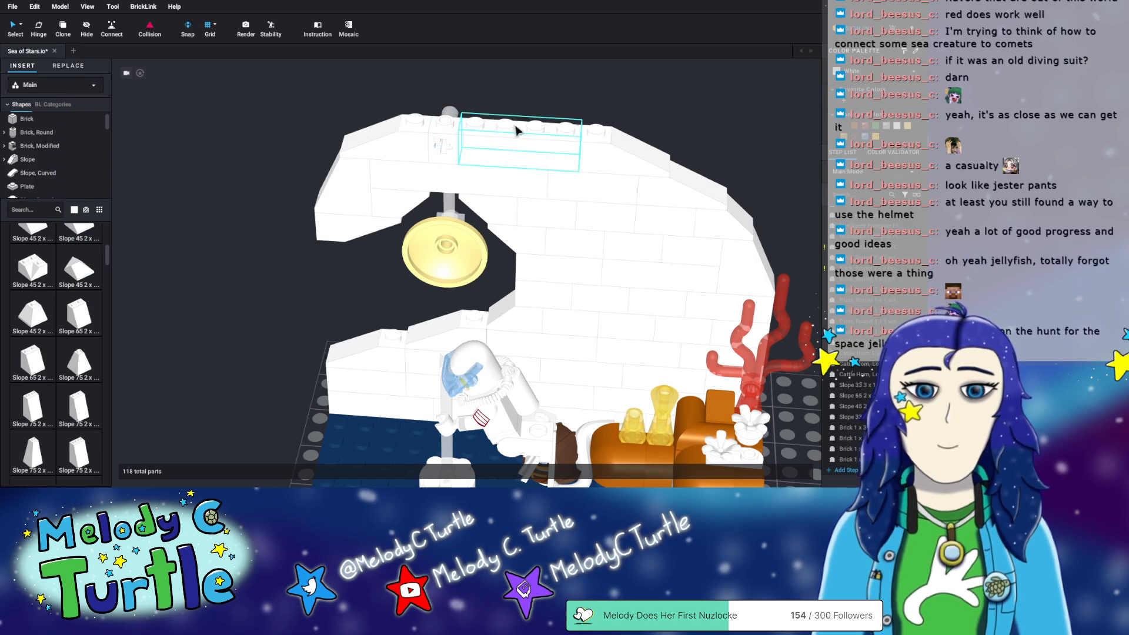
pyautogui.moveTo(683, 100)
pyautogui.mouseDown(button='right')
pyautogui.moveTo(672, 91)
pyautogui.moveTo(691, 94)
pyautogui.mouseUp(button='right')
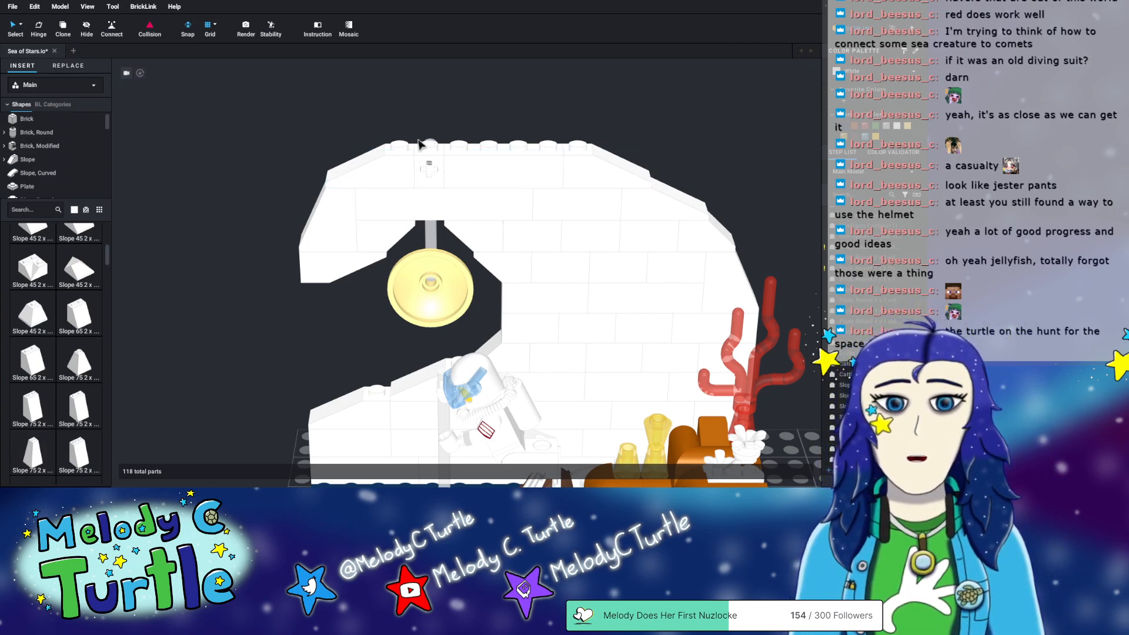
pyautogui.moveTo(294, 181); pyautogui.dragTo(323, 187, button='right')
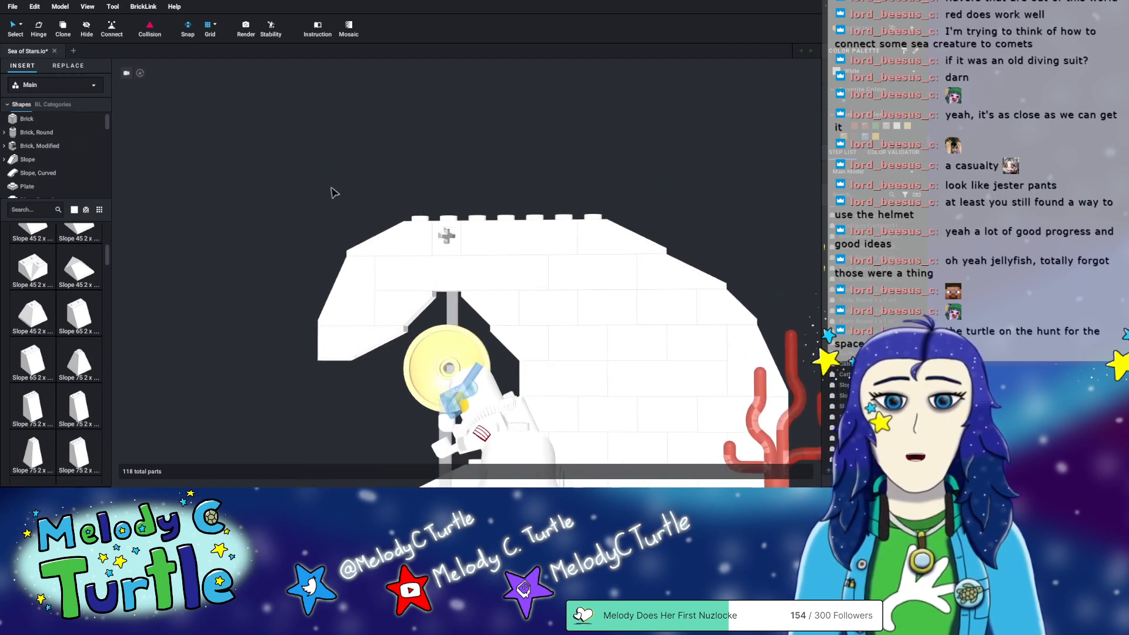
pyautogui.scroll(-5, 593, 238)
pyautogui.moveTo(650, 215); pyautogui.dragTo(661, 225, button='right')
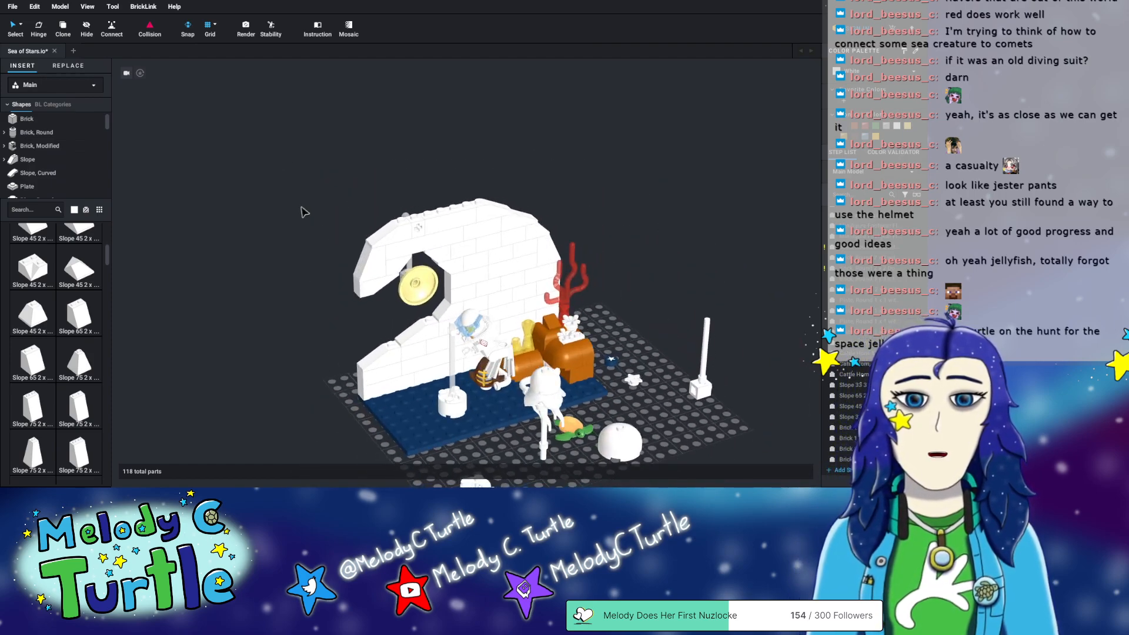
pyautogui.moveTo(575, 176); pyautogui.dragTo(697, 163, button='right')
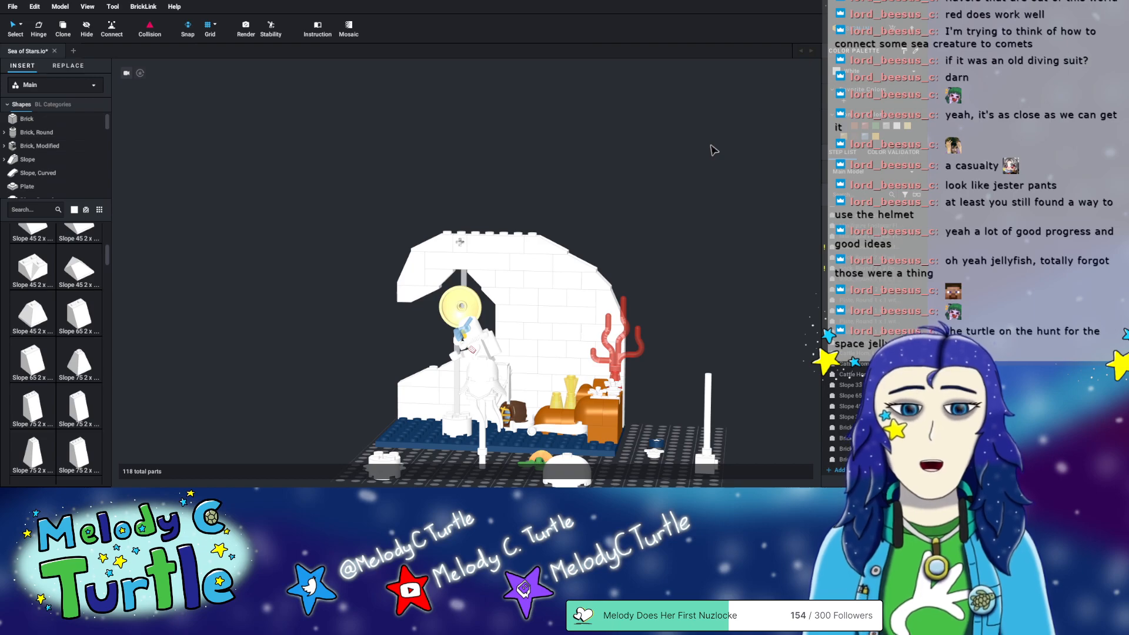
pyautogui.moveTo(655, 196); pyautogui.dragTo(650, 253, button='right')
pyautogui.moveTo(700, 219); pyautogui.dragTo(665, 317, button='right')
pyautogui.scroll(5, 737, 349)
pyautogui.moveTo(752, 358)
pyautogui.mouseDown(button='right')
pyautogui.moveTo(735, 329)
pyautogui.moveTo(733, 348)
pyautogui.mouseUp(button='right')
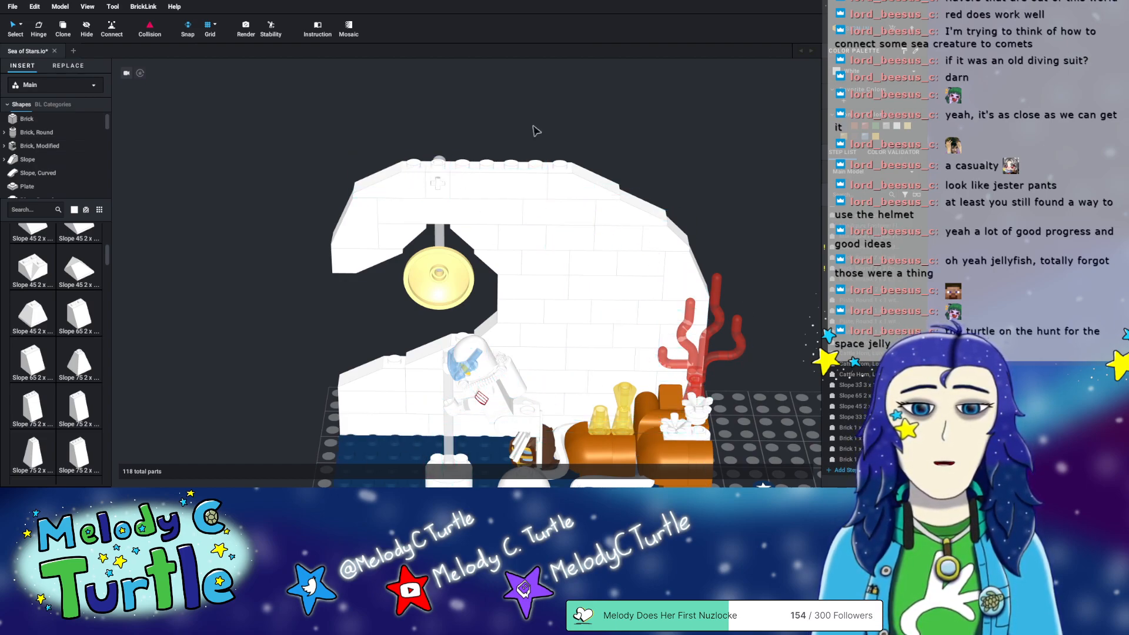
# - Move the loose white Plate, Round 1 x 1 with Star in front of the blue base, between the jellyfish and the spiky round piece
pyautogui.moveTo(775, 419); pyautogui.dragTo(667, 291, button='middle')
pyautogui.moveTo(659, 366); pyautogui.dragTo(674, 334)
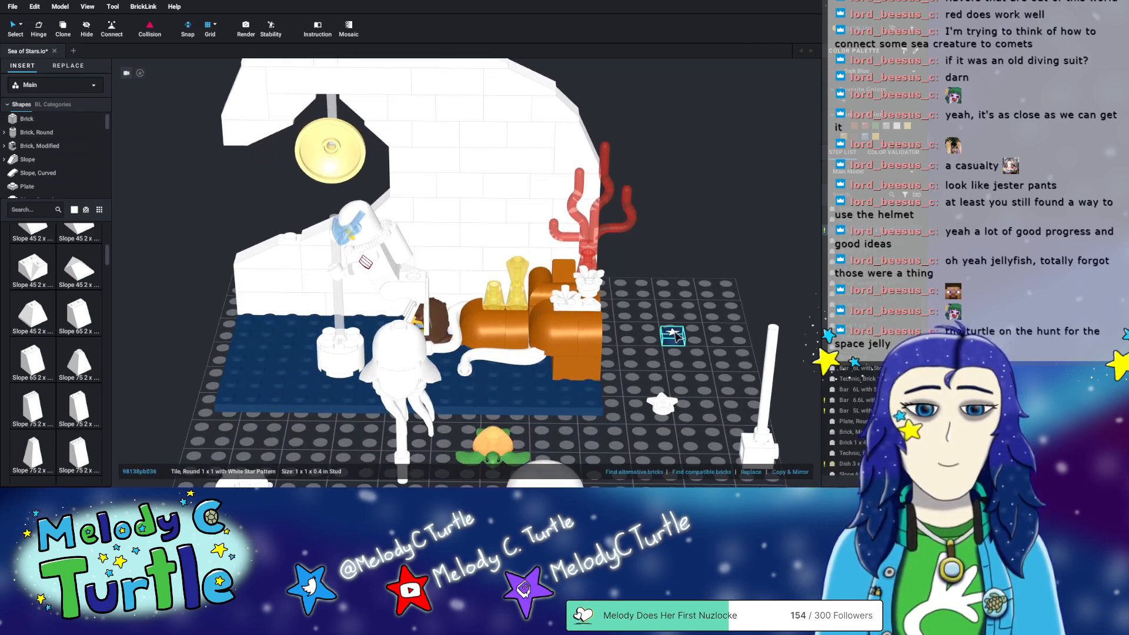
pyautogui.moveTo(661, 406); pyautogui.dragTo(322, 459)
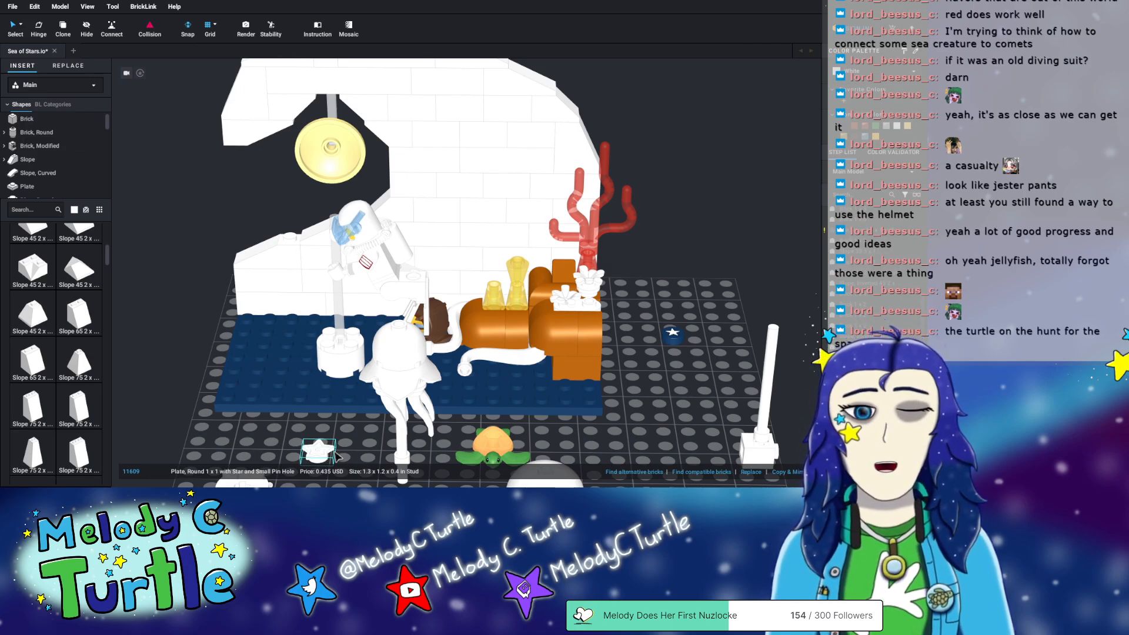
pyautogui.moveTo(689, 223); pyautogui.dragTo(736, 253, button='right')
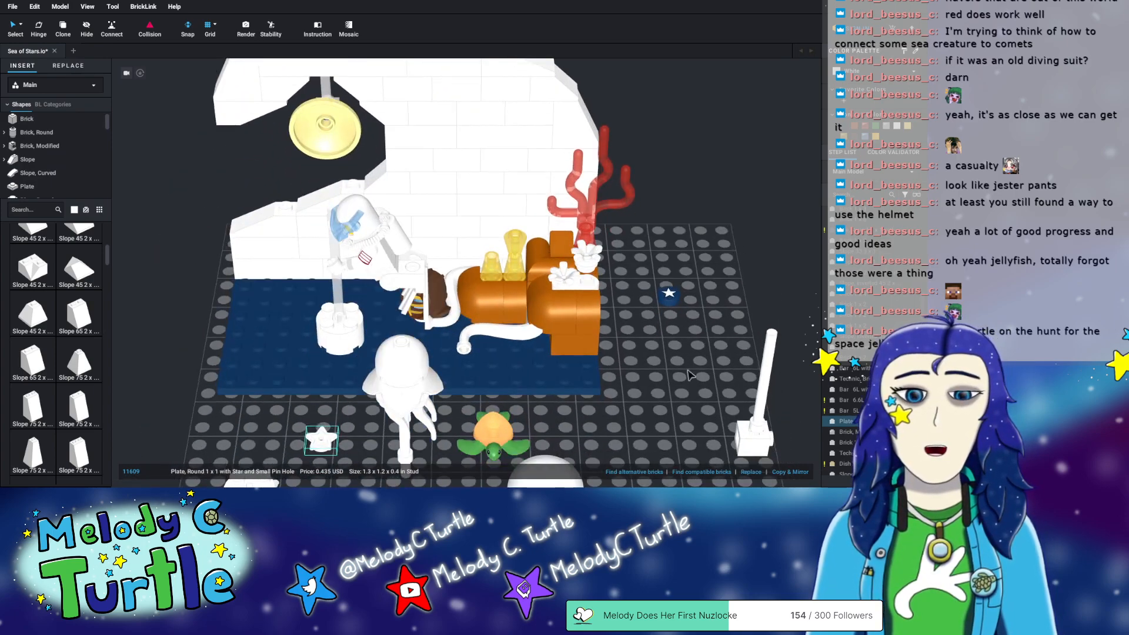
pyautogui.moveTo(663, 425); pyautogui.dragTo(680, 372, button='right')
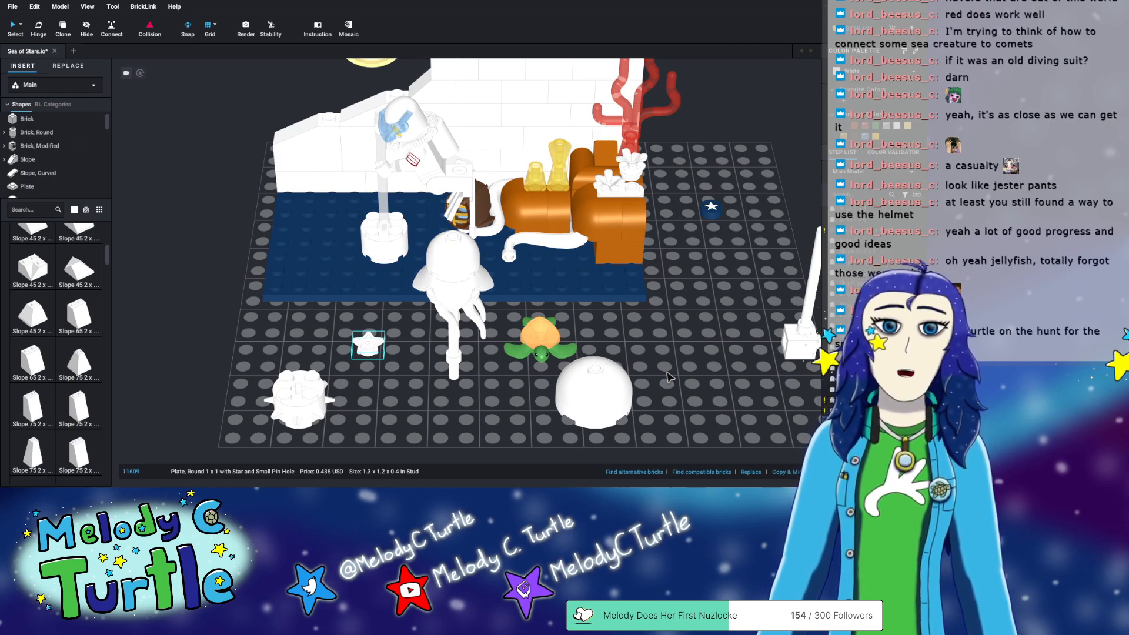
pyautogui.moveTo(646, 305); pyautogui.dragTo(674, 295, button='right')
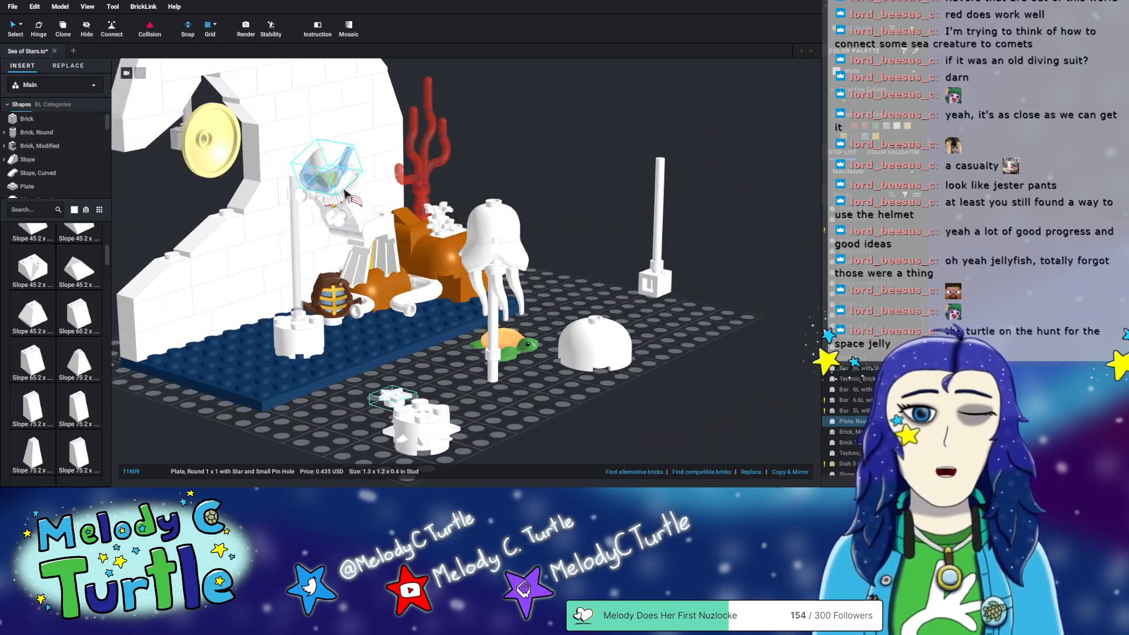
pyautogui.moveTo(640, 194); pyautogui.dragTo(600, 263, button='right')
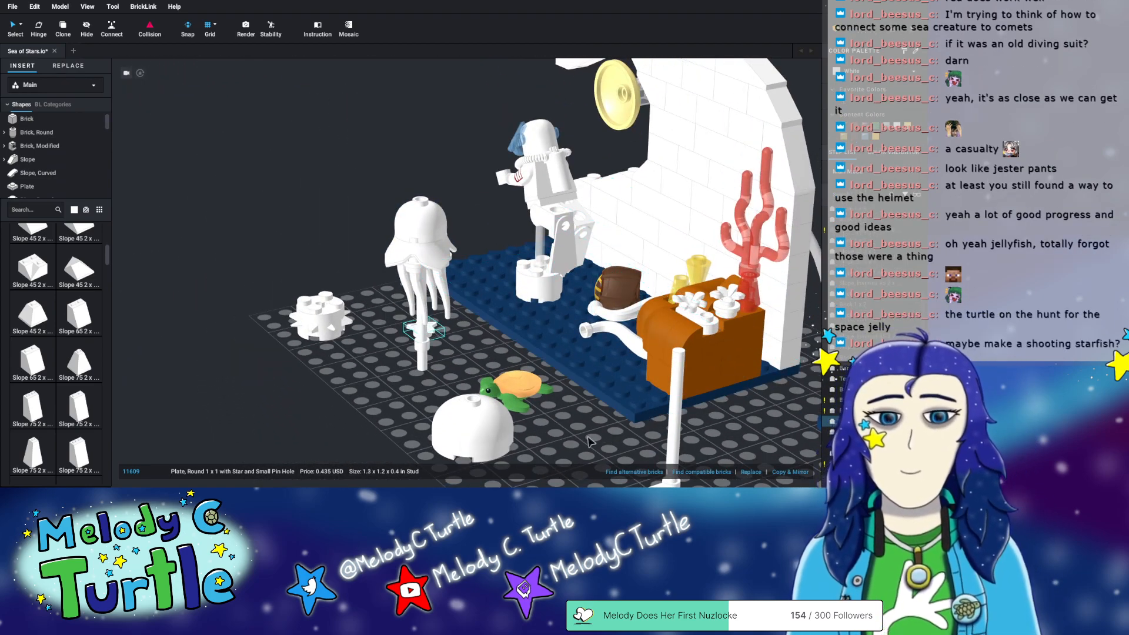
pyautogui.moveTo(589, 443); pyautogui.dragTo(617, 440, button='right')
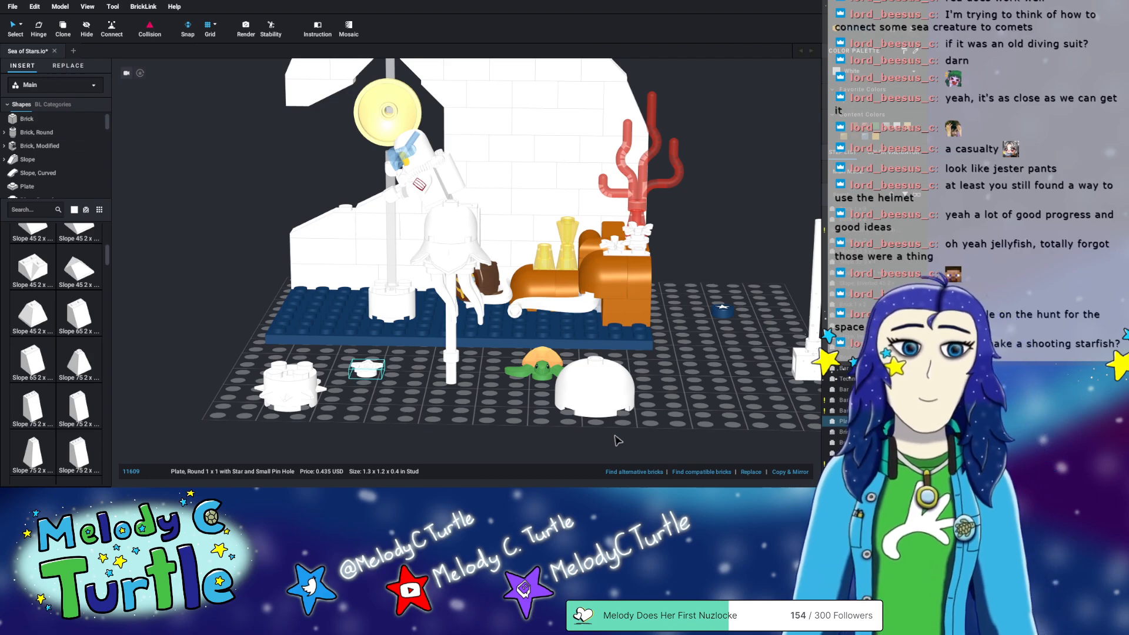
# - Recolour both white Elephant Tail / Trunk pieces beside the orange rock to Lime
pyautogui.moveTo(709, 387); pyautogui.dragTo(704, 420, button='right')
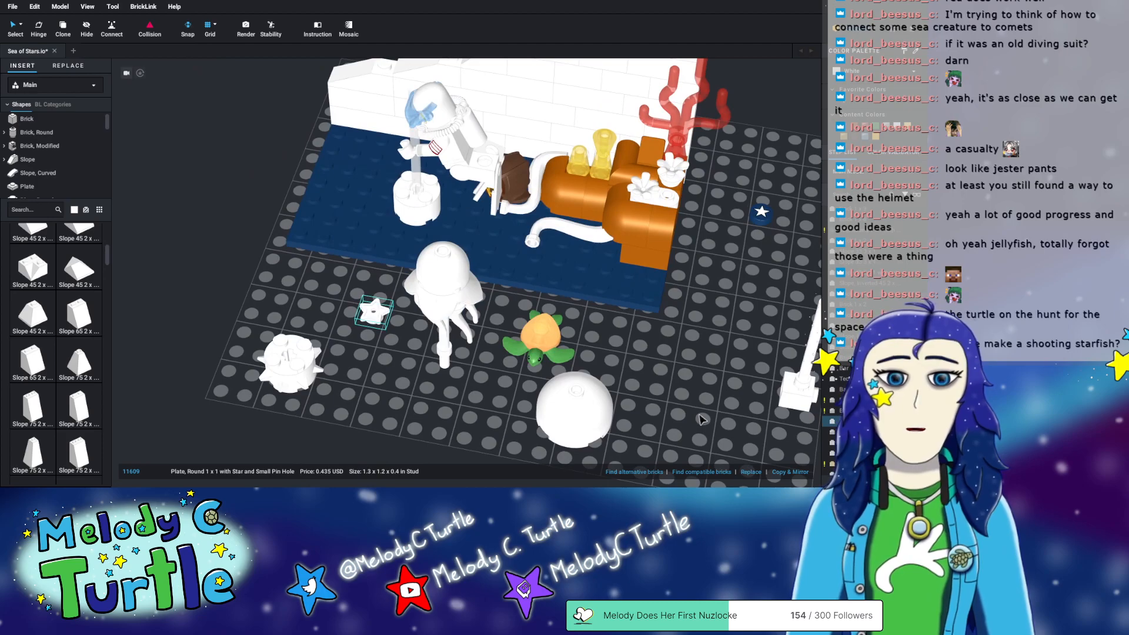
pyautogui.click(537, 204)
pyautogui.keyDown('ctrl'); pyautogui.click(567, 224); pyautogui.keyUp('ctrl')
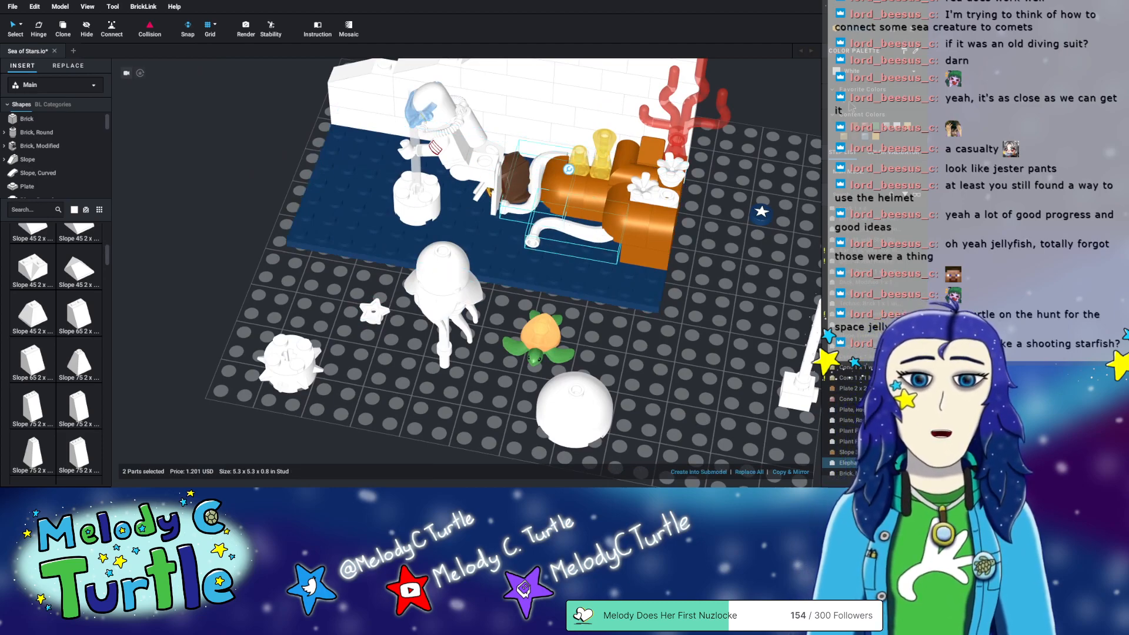
pyautogui.click(903, 73)
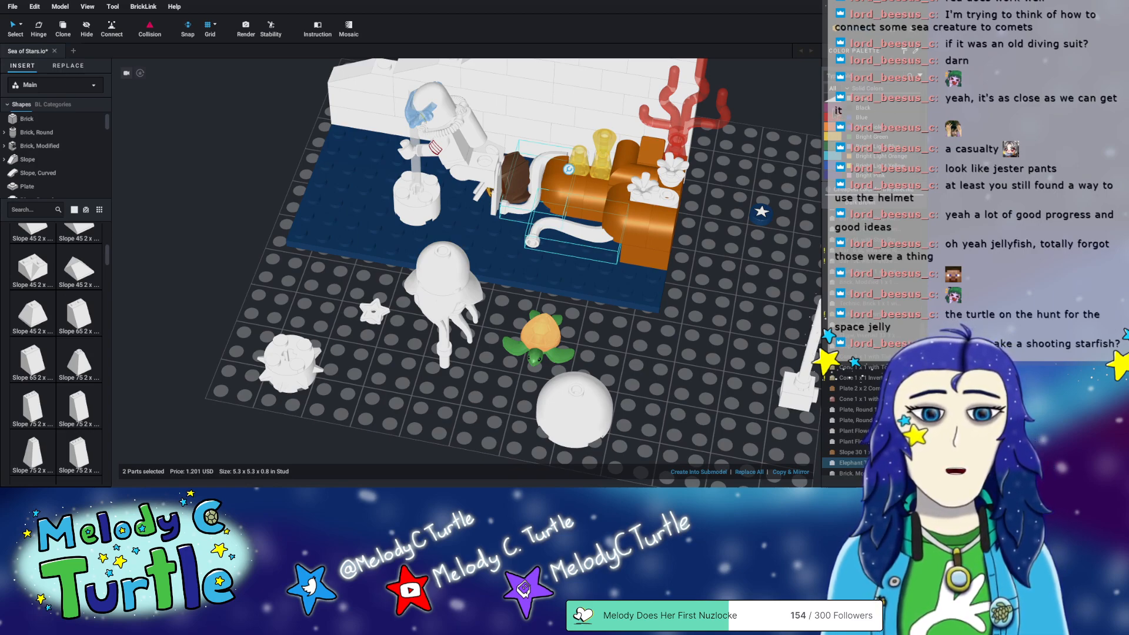
pyautogui.scroll(-2, 901, 140)
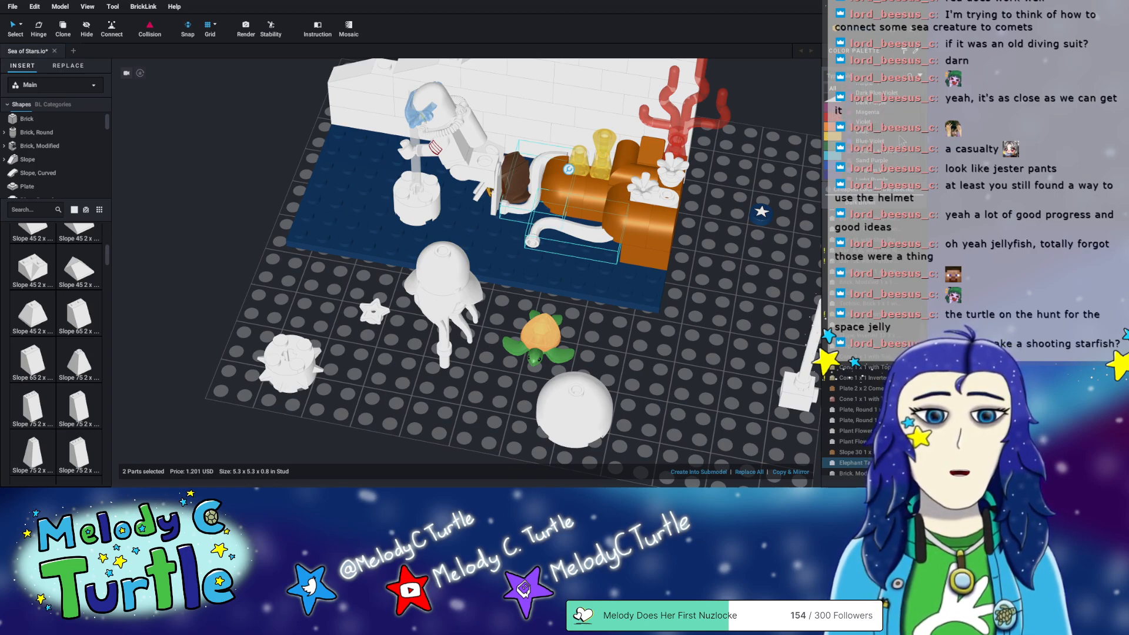
pyautogui.scroll(-5, 894, 157)
pyautogui.scroll(-2, 904, 155)
pyautogui.scroll(5, 905, 156)
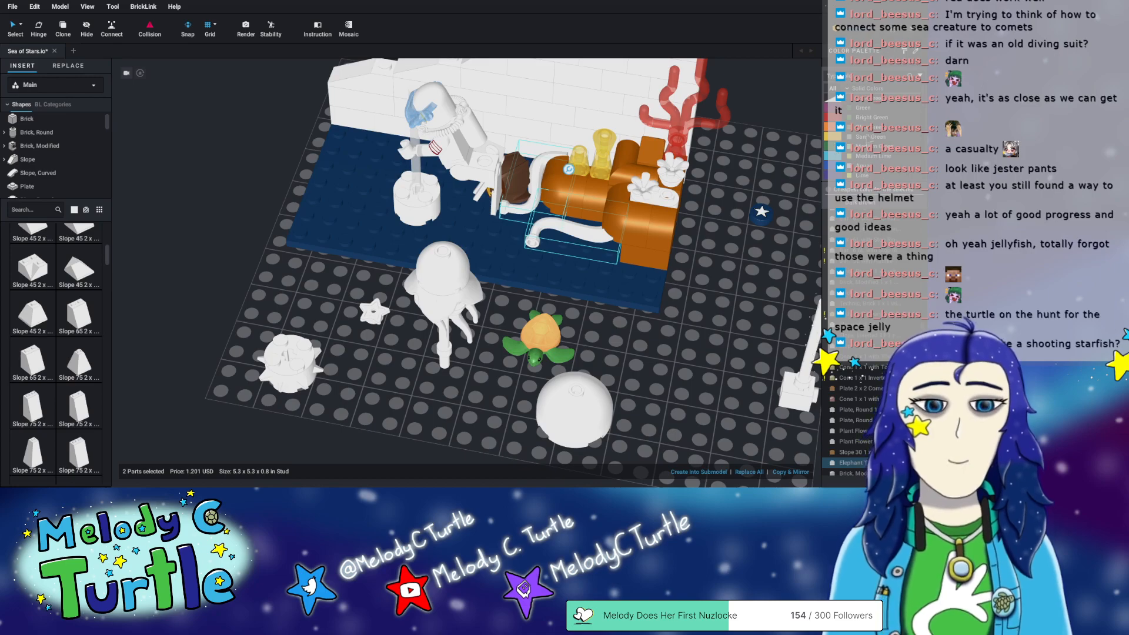
pyautogui.scroll(-2, 880, 144)
pyautogui.click(863, 153)
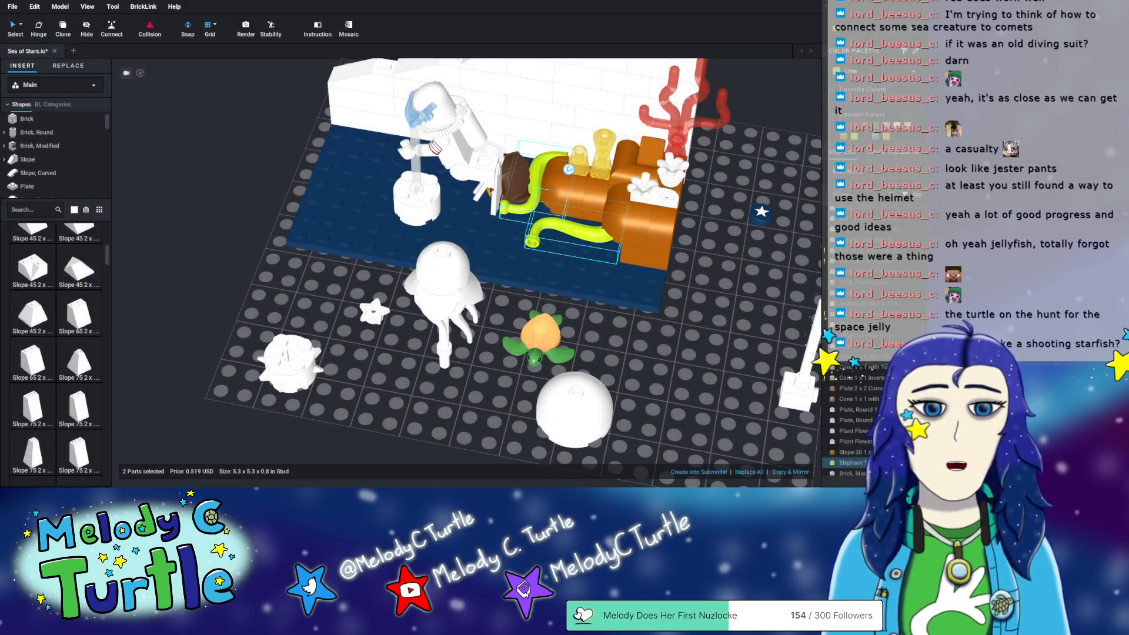
# - Examine the lime tentacles and the loose pieces in front of the blue base from above and from several sides
pyautogui.click(735, 308)
pyautogui.moveTo(735, 308)
pyautogui.mouseDown(button='right')
pyautogui.moveTo(726, 284)
pyautogui.moveTo(745, 254)
pyautogui.moveTo(734, 283)
pyautogui.moveTo(747, 301)
pyautogui.mouseUp(button='right')
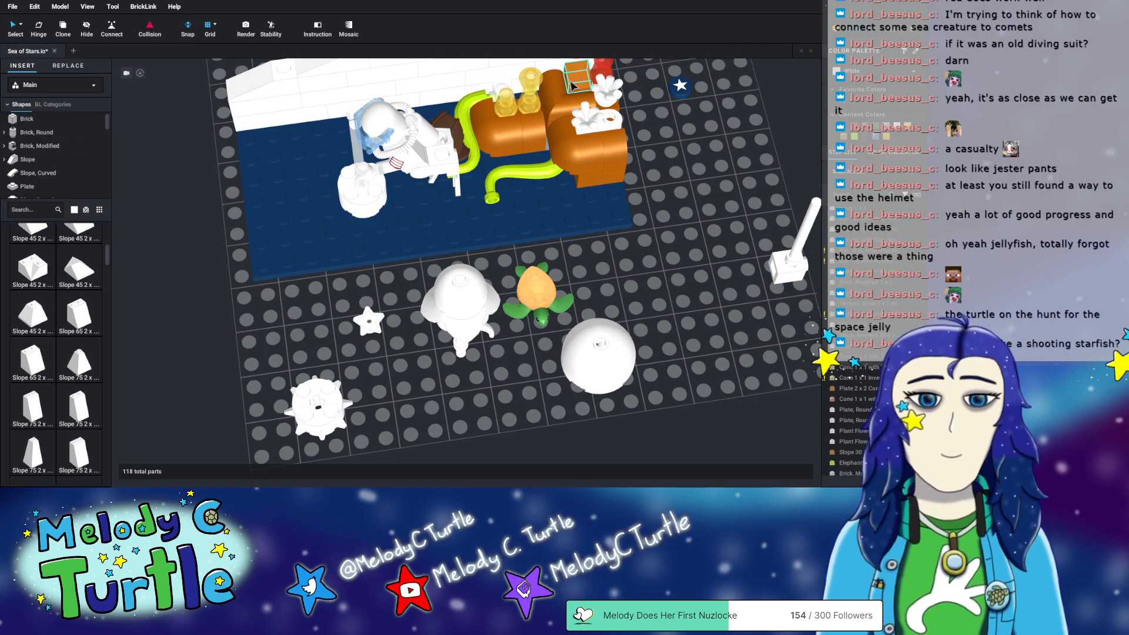
pyautogui.moveTo(710, 141); pyautogui.dragTo(701, 157, button='right')
pyautogui.moveTo(717, 141); pyautogui.dragTo(737, 155, button='right')
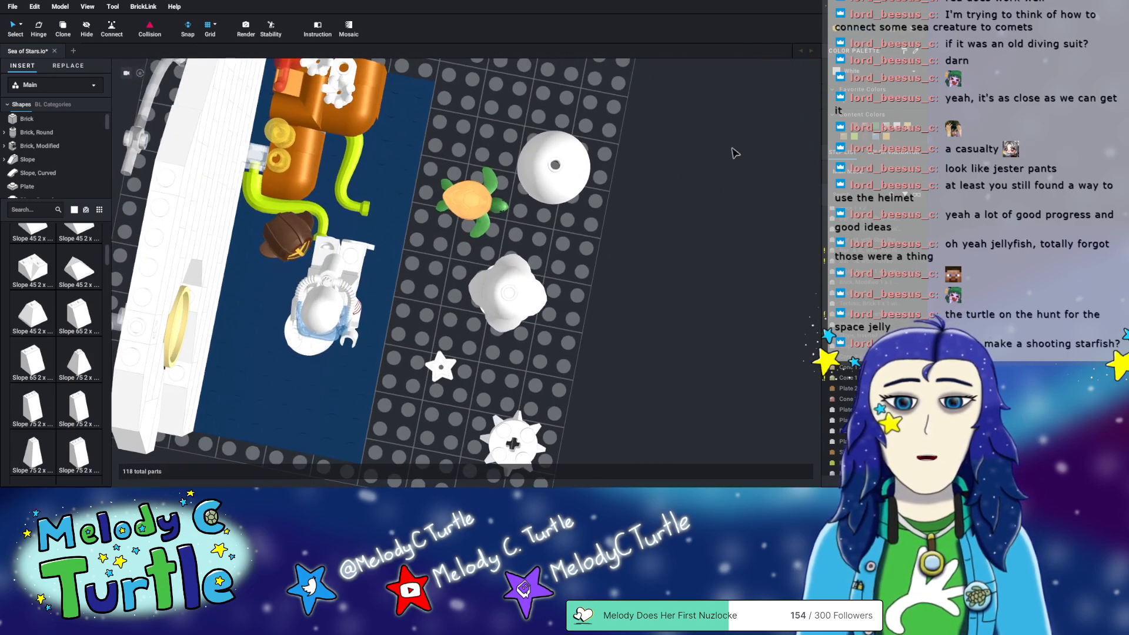
pyautogui.moveTo(497, 110); pyautogui.dragTo(484, 87, button='right')
pyautogui.click(479, 355)
pyautogui.click(611, 276)
pyautogui.moveTo(641, 263); pyautogui.dragTo(615, 300, button='right')
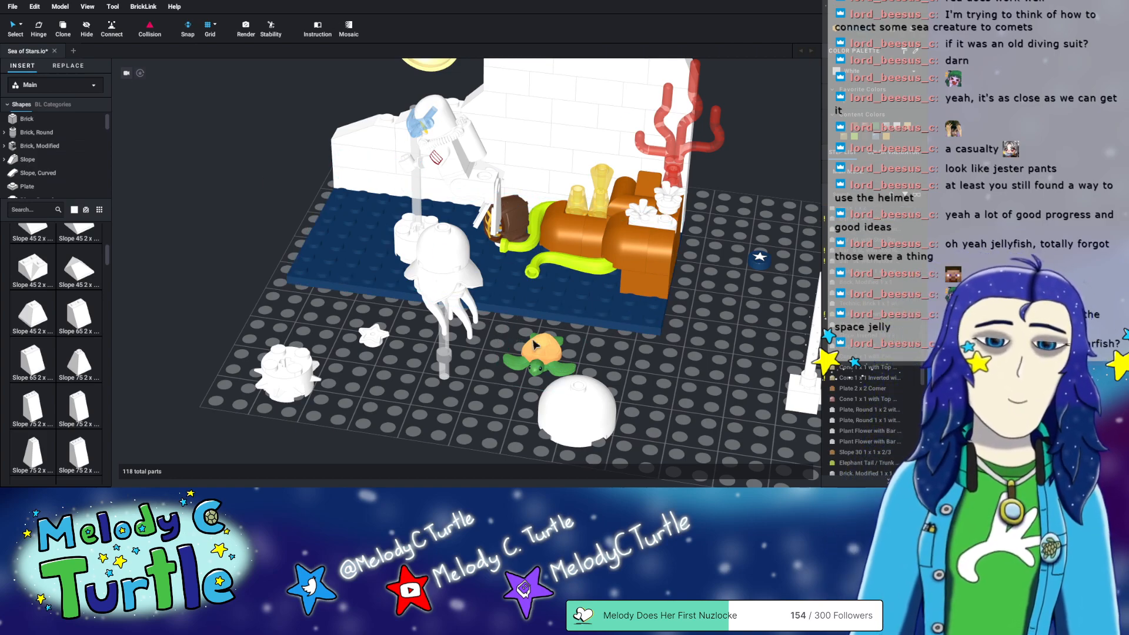
pyautogui.moveTo(590, 343); pyautogui.dragTo(697, 392, button='right')
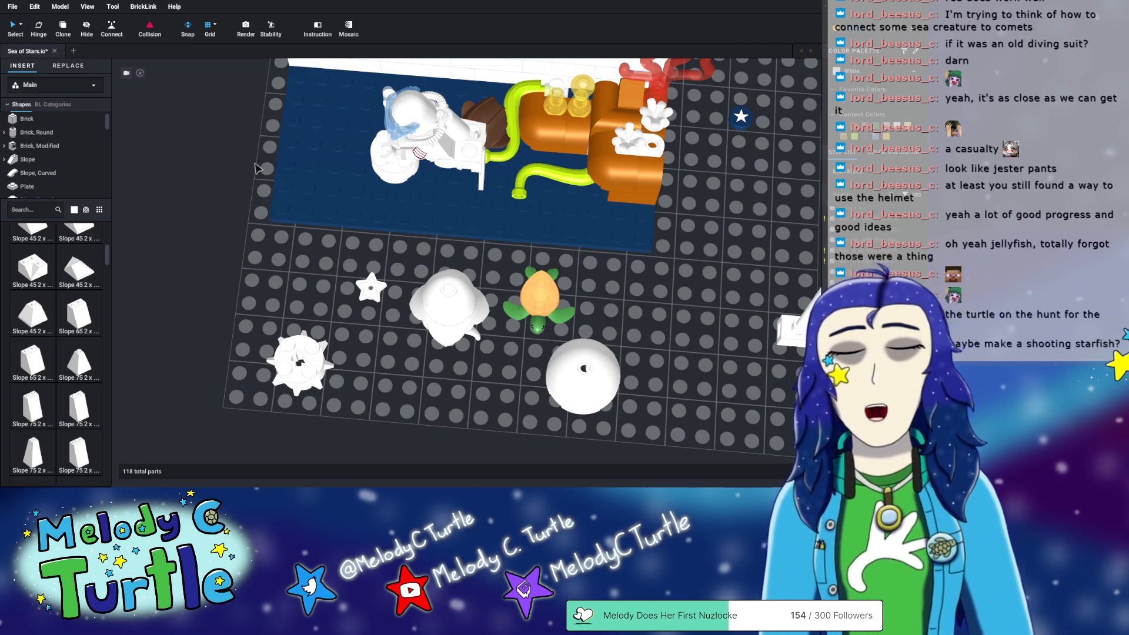
# - Move the dark blue Tile, Round 1 x 1 with White Star Pattern in front of the blue base, beside the jellyfish's stand
pyautogui.moveTo(271, 314); pyautogui.dragTo(275, 286, button='right')
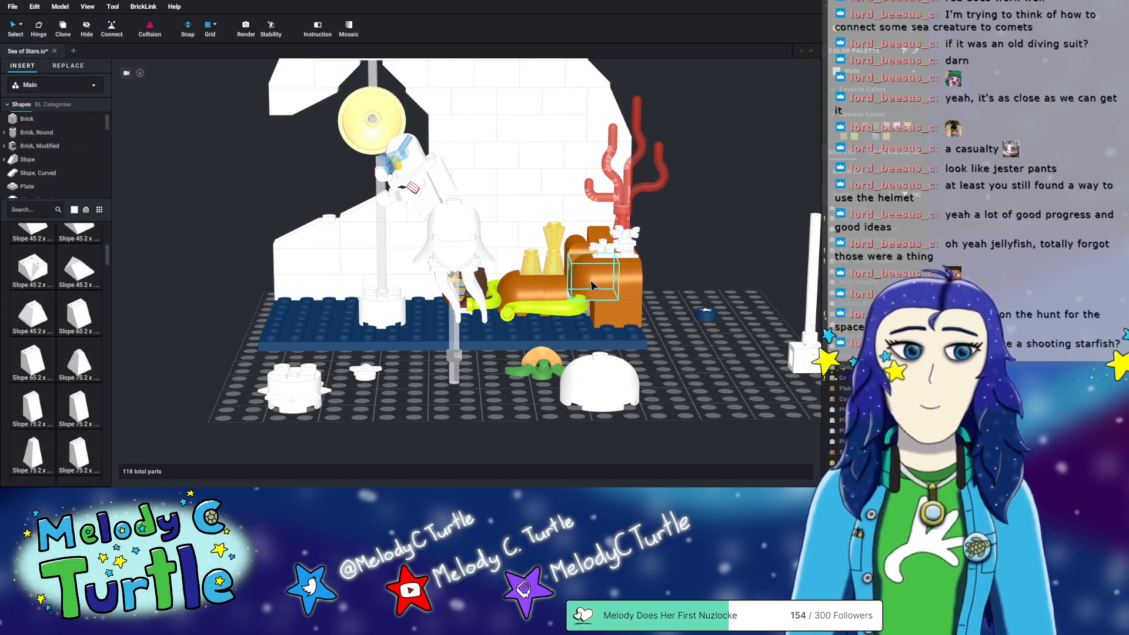
pyautogui.moveTo(696, 245)
pyautogui.mouseDown(button='right')
pyautogui.moveTo(657, 233)
pyautogui.moveTo(653, 241)
pyautogui.moveTo(696, 242)
pyautogui.mouseUp(button='right')
pyautogui.click(727, 301)
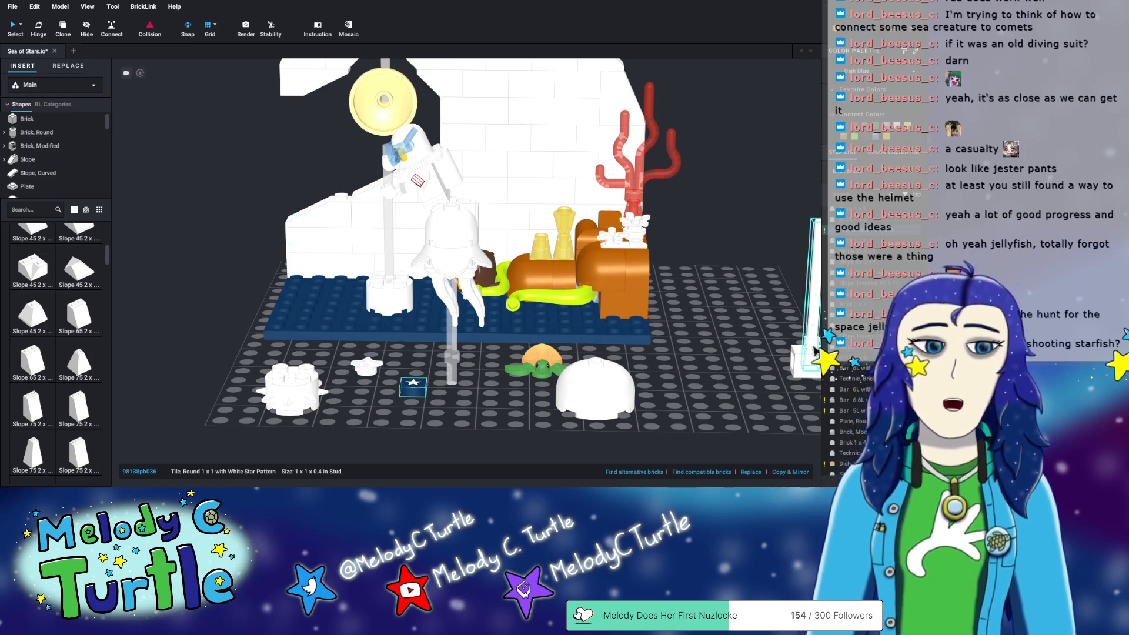
# - Examine the white wall and the yellow dish's support behind it from the side, above, front and back
pyautogui.moveTo(732, 299)
pyautogui.mouseDown(button='right')
pyautogui.moveTo(678, 295)
pyautogui.moveTo(729, 279)
pyautogui.mouseUp(button='right')
pyautogui.moveTo(798, 206); pyautogui.dragTo(740, 208, button='right')
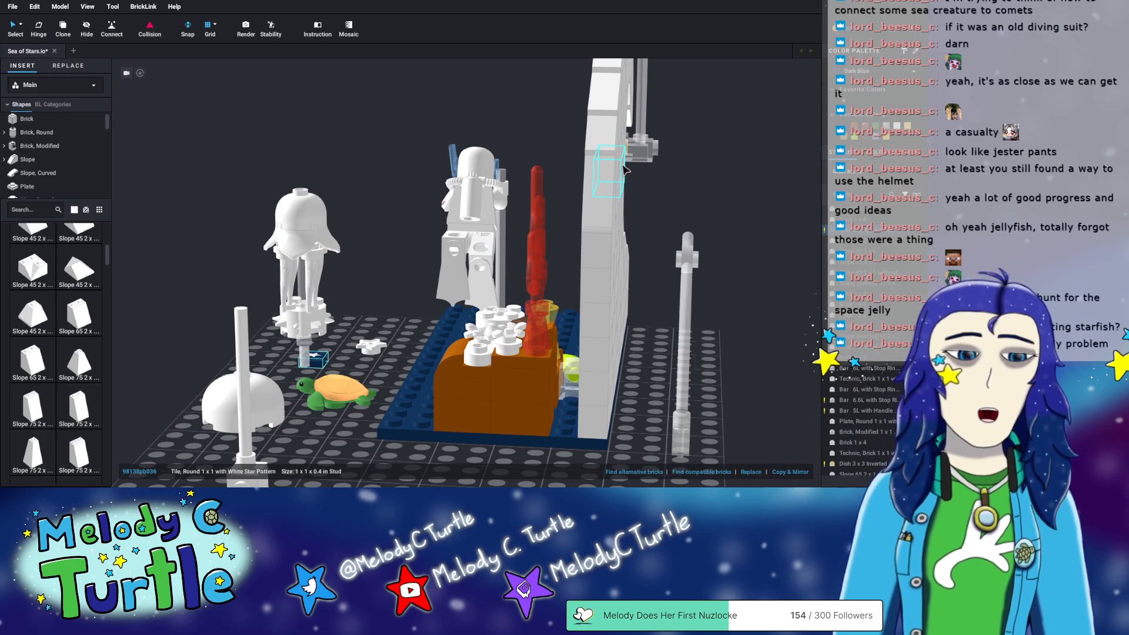
pyautogui.moveTo(695, 170)
pyautogui.mouseDown(button='right')
pyautogui.moveTo(675, 162)
pyautogui.moveTo(687, 142)
pyautogui.moveTo(699, 156)
pyautogui.moveTo(691, 169)
pyautogui.mouseUp(button='right')
pyautogui.moveTo(717, 255)
pyautogui.mouseDown(button='right')
pyautogui.moveTo(733, 247)
pyautogui.moveTo(723, 254)
pyautogui.mouseUp(button='right')
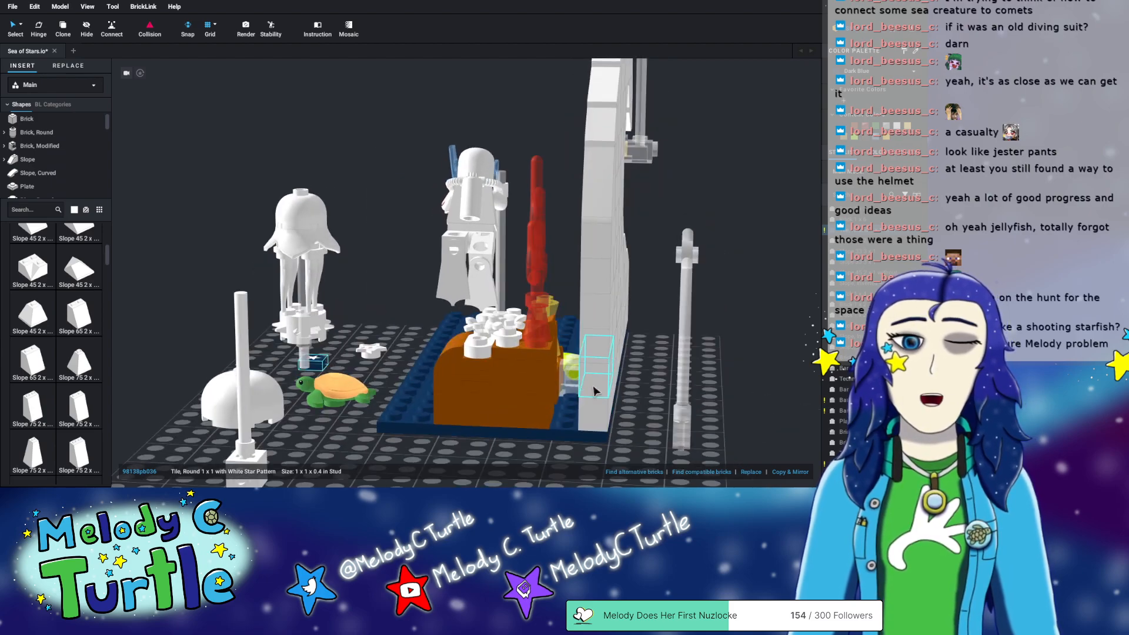
pyautogui.moveTo(685, 297); pyautogui.dragTo(613, 386, button='right')
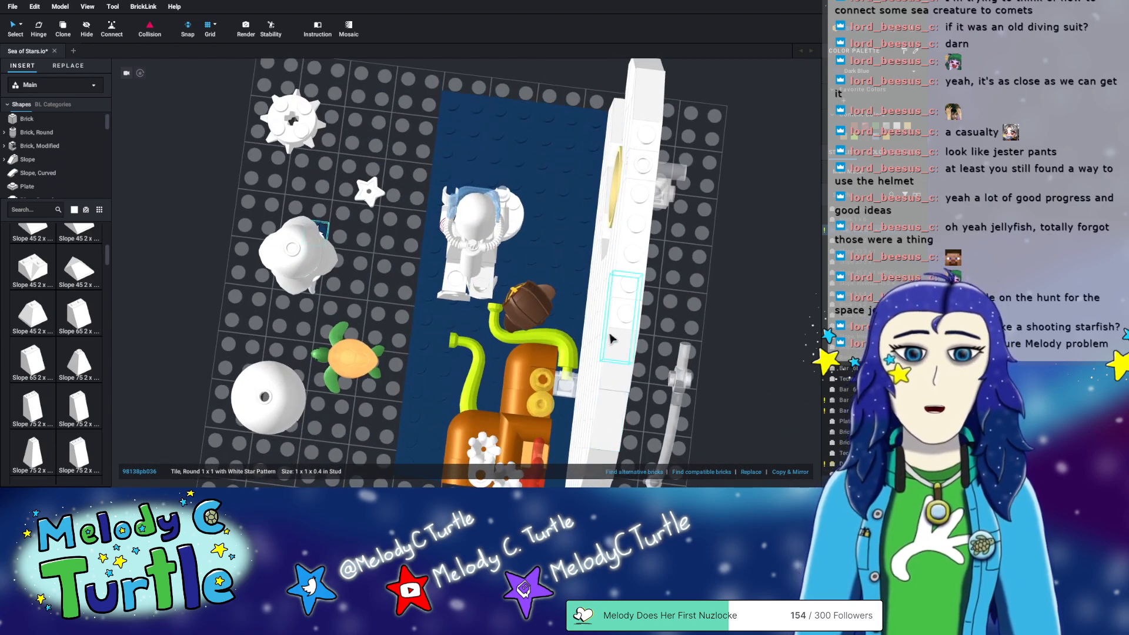
pyautogui.moveTo(714, 311); pyautogui.dragTo(725, 244, button='right')
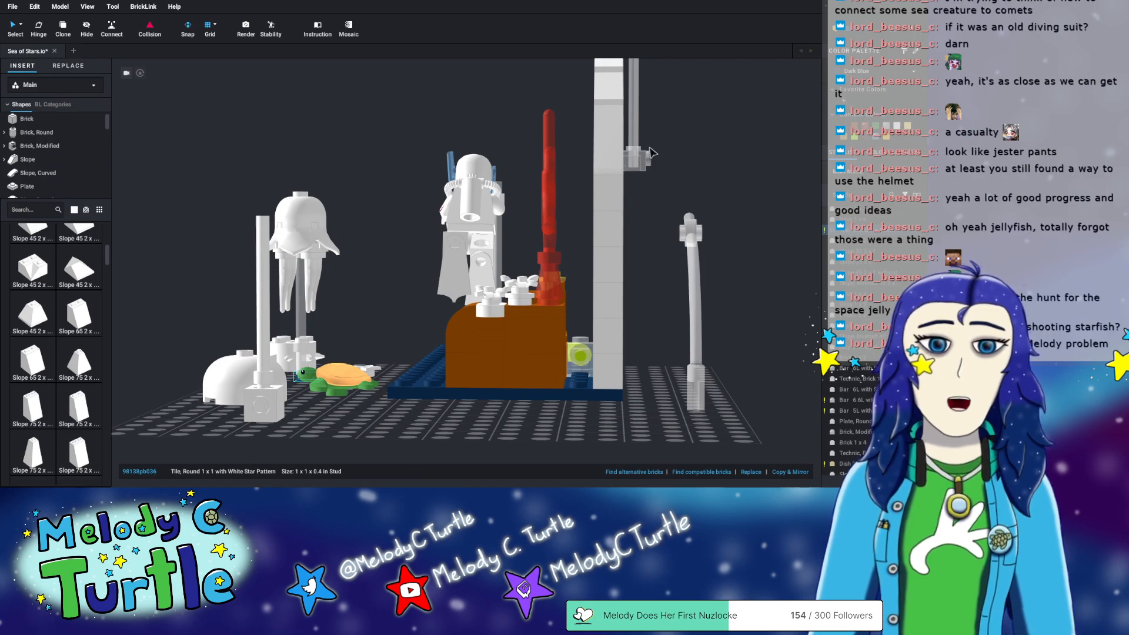
pyautogui.moveTo(682, 142); pyautogui.dragTo(723, 142, button='right')
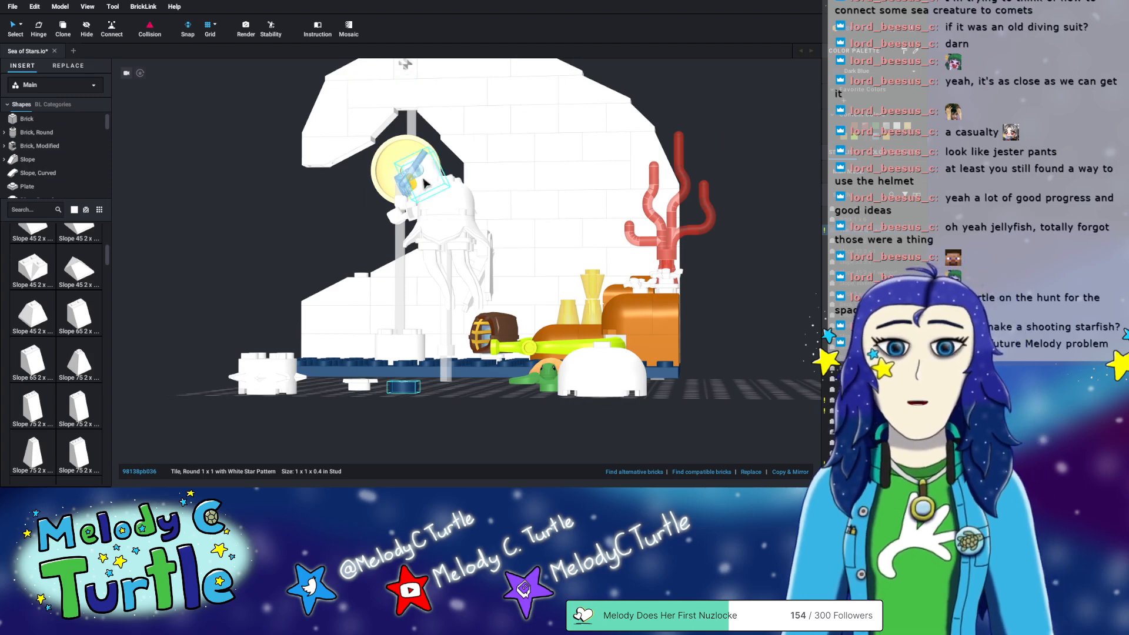
pyautogui.moveTo(716, 113); pyautogui.dragTo(709, 145, button='right')
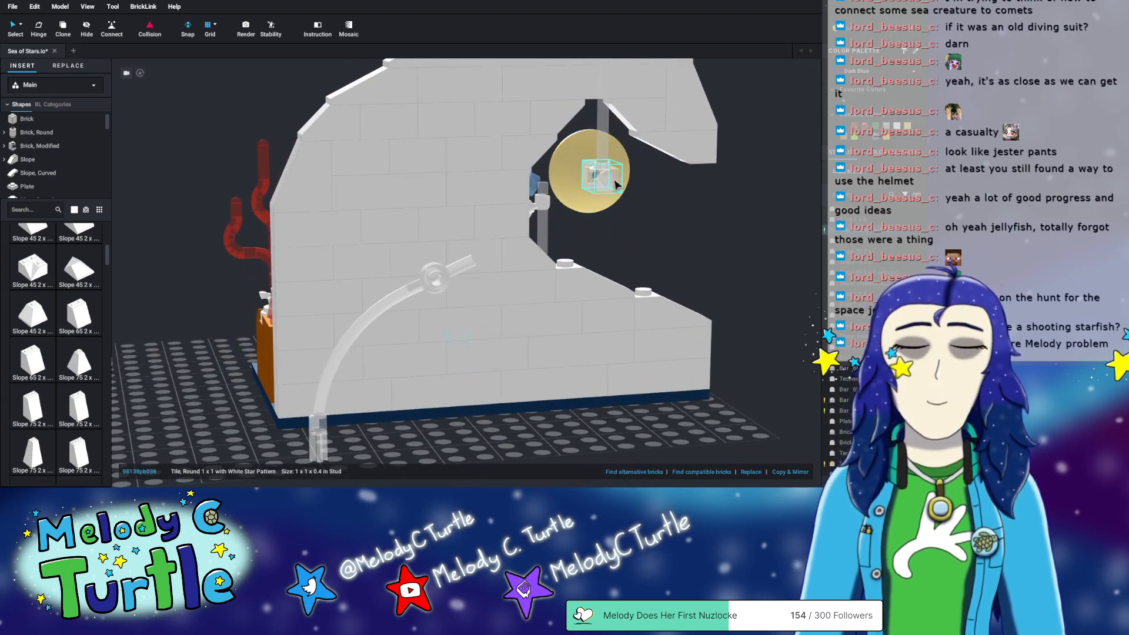
pyautogui.moveTo(650, 231); pyautogui.dragTo(719, 233, button='right')
# - Try detaching the yellow dish with its holder brick and moving the Trans-Clear Bar 5L with Handle to the wall's front side
pyautogui.click(448, 121)
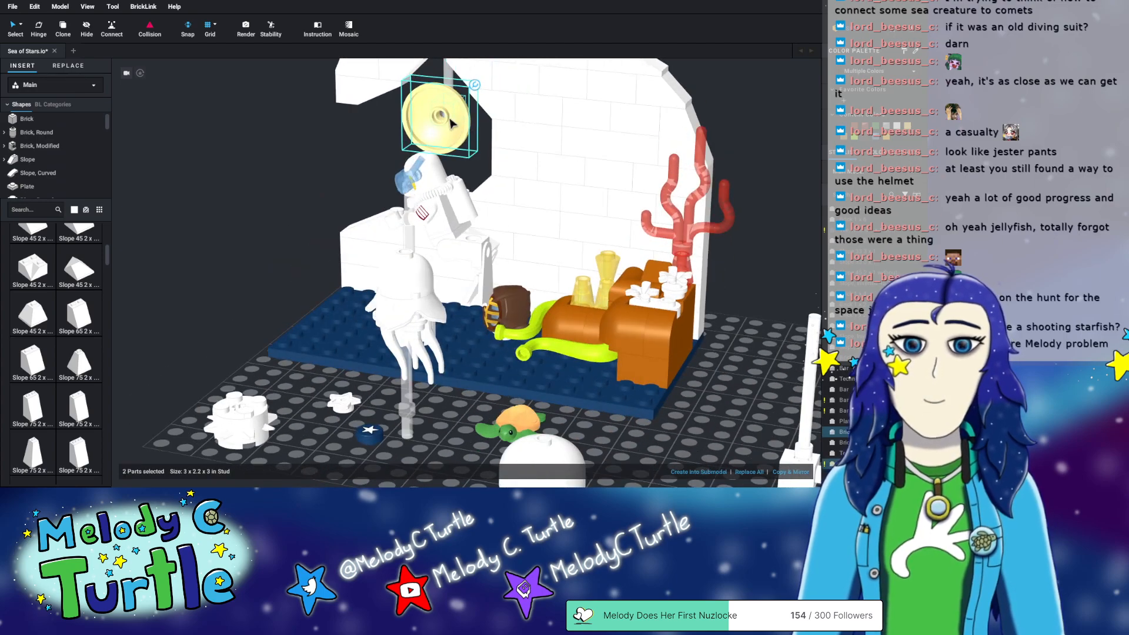
pyautogui.moveTo(448, 112); pyautogui.dragTo(247, 275)
pyautogui.click(344, 165)
pyautogui.moveTo(344, 164); pyautogui.dragTo(591, 177, button='right')
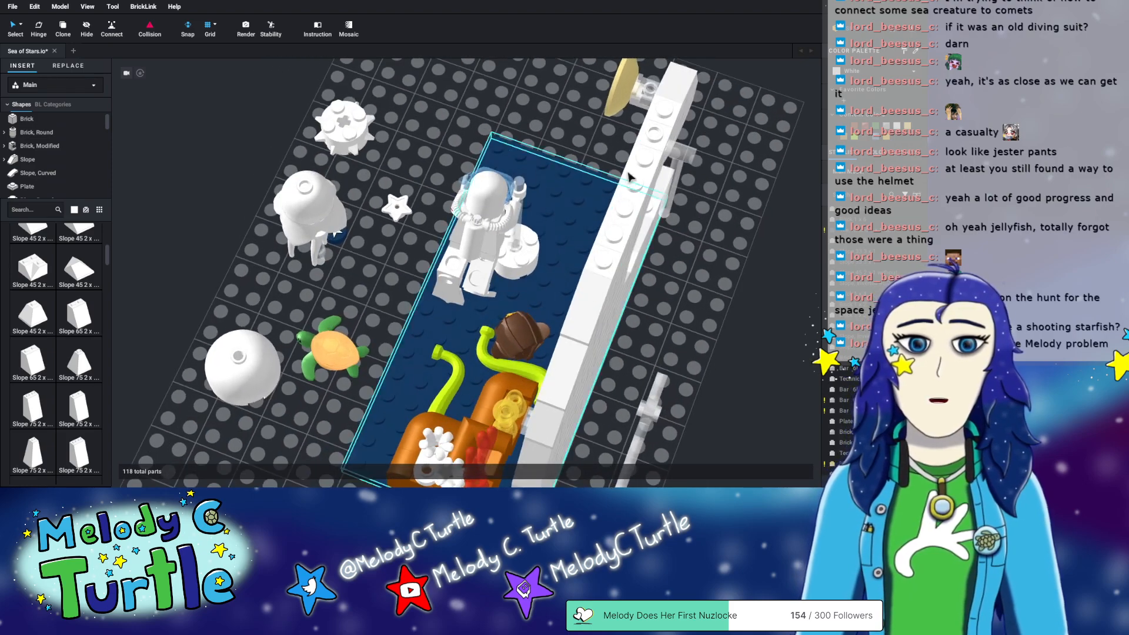
pyautogui.click(573, 134)
pyautogui.moveTo(569, 130); pyautogui.dragTo(629, 138)
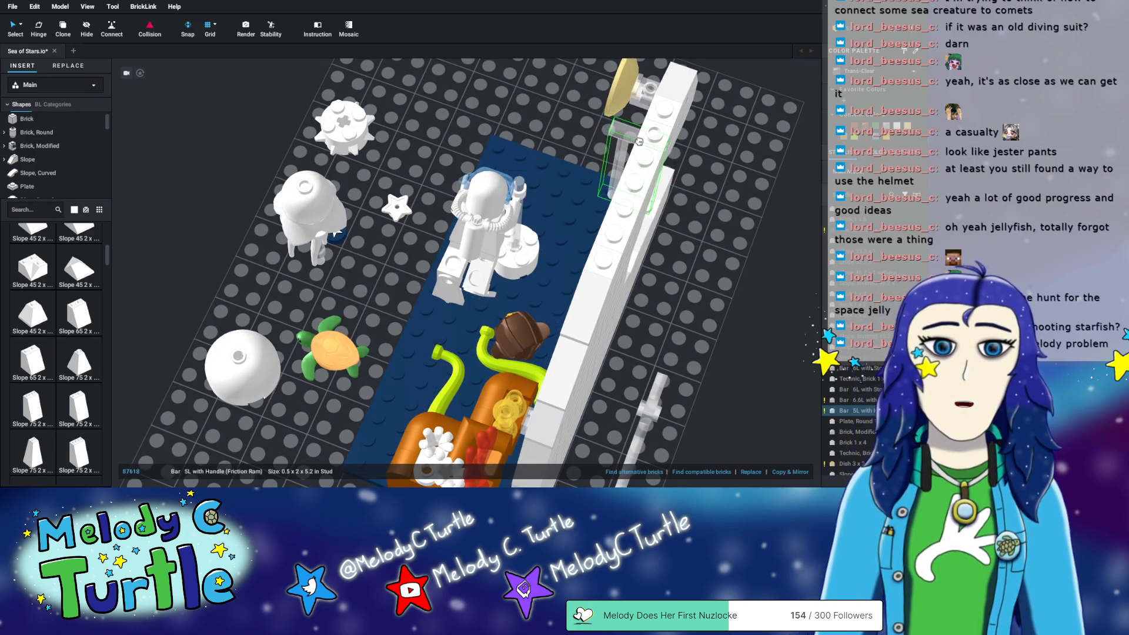
pyautogui.click(762, 250)
# - Try reattaching the Dish 3 x 3 Inverted and its transparent holder brick to the bar in front of the wall
pyautogui.moveTo(762, 250); pyautogui.dragTo(784, 215, button='right')
pyautogui.moveTo(550, 389); pyautogui.dragTo(526, 368, button='middle')
pyautogui.click(385, 393)
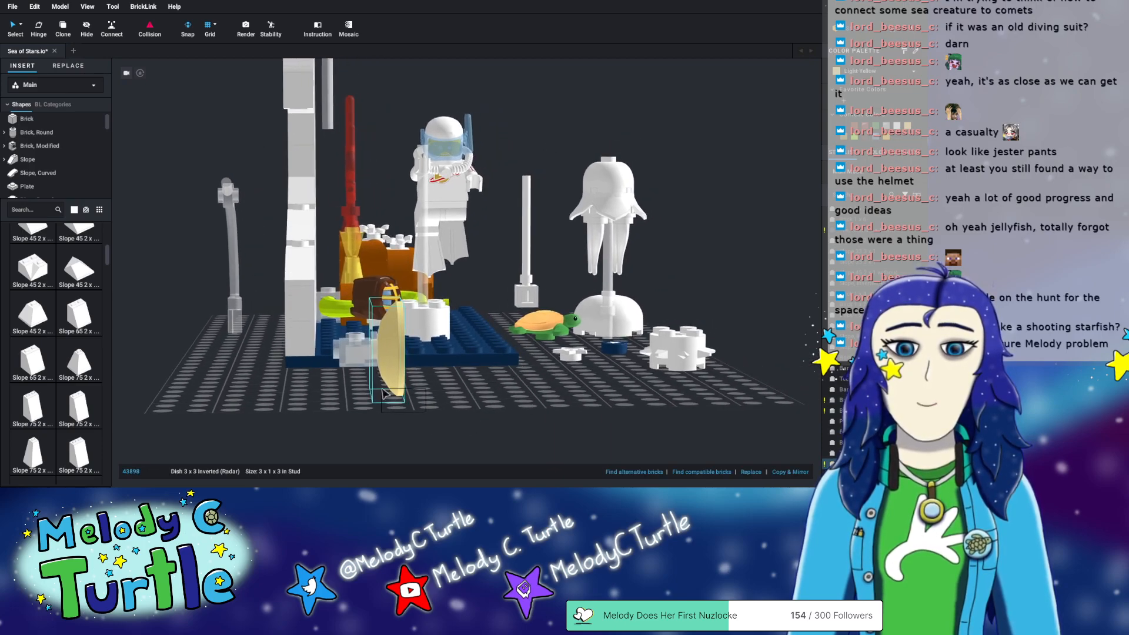
pyautogui.keyDown('ctrl'); pyautogui.click(352, 359); pyautogui.keyUp('ctrl')
pyautogui.moveTo(359, 347); pyautogui.dragTo(328, 118)
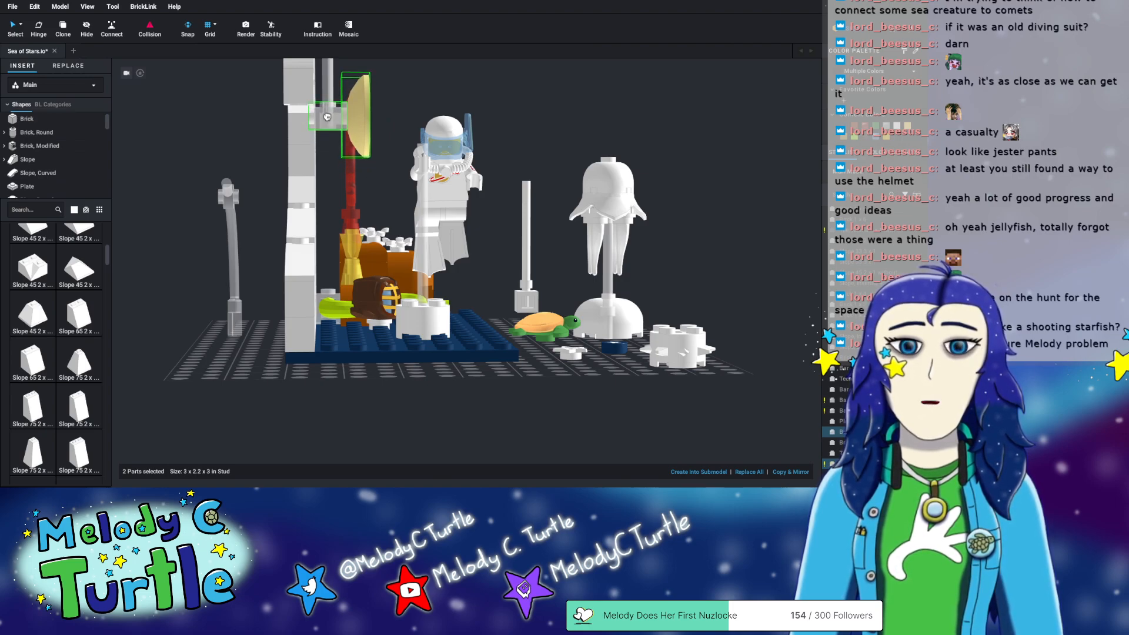
pyautogui.click(507, 91)
# - Examine the hanging dish, the wall and the whole scene from both sides, the back, above and the front
pyautogui.moveTo(569, 100); pyautogui.dragTo(479, 110, button='right')
pyautogui.scroll(-3, 523, 105)
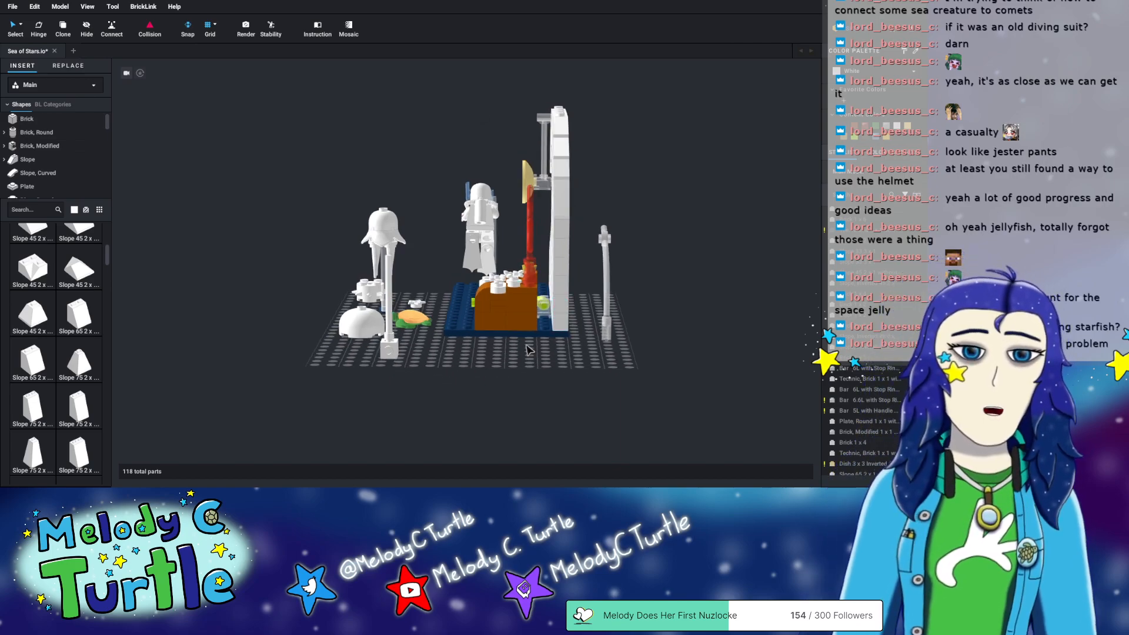
pyautogui.moveTo(465, 369); pyautogui.dragTo(500, 375, button='right')
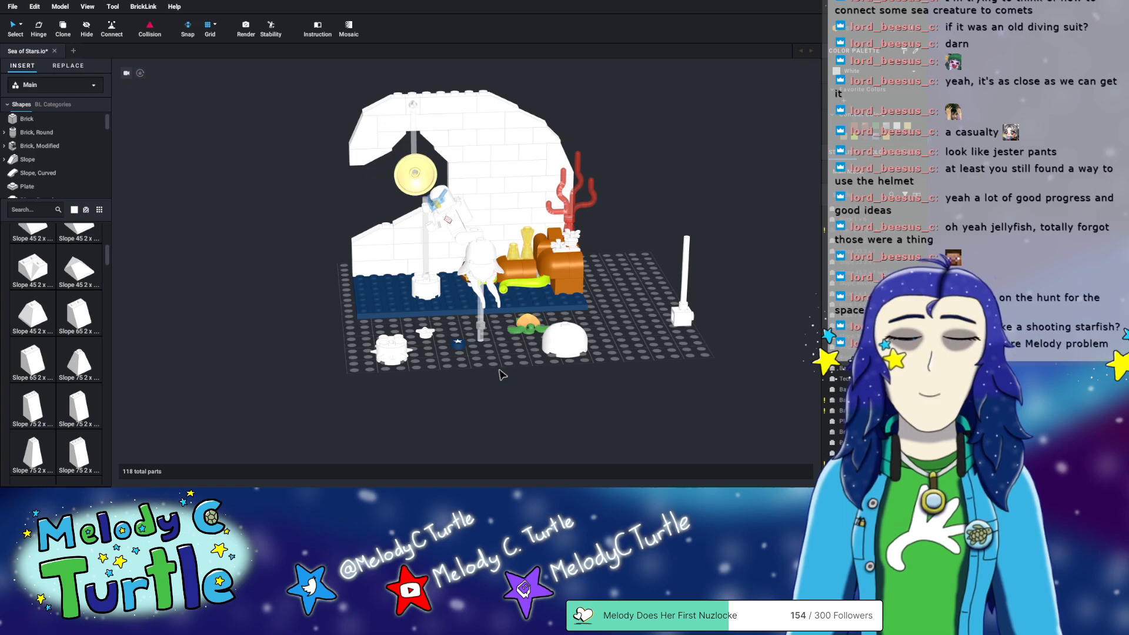
pyautogui.moveTo(428, 370); pyautogui.dragTo(487, 369, button='right')
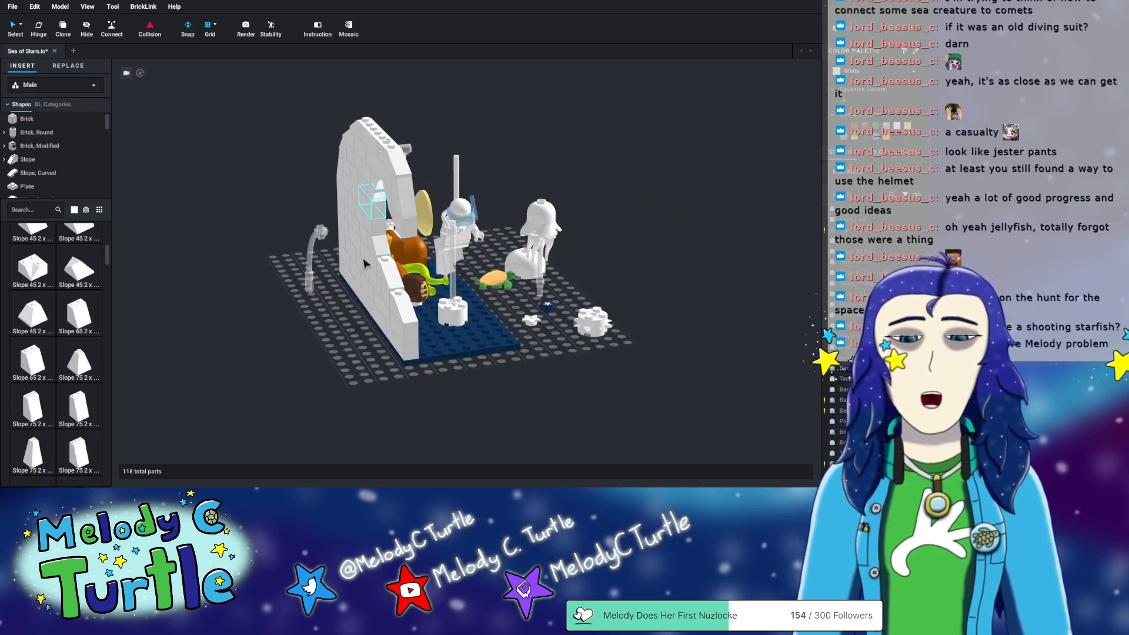
pyautogui.moveTo(406, 281); pyautogui.dragTo(367, 190, button='right')
pyautogui.moveTo(336, 235); pyautogui.dragTo(324, 233, button='right')
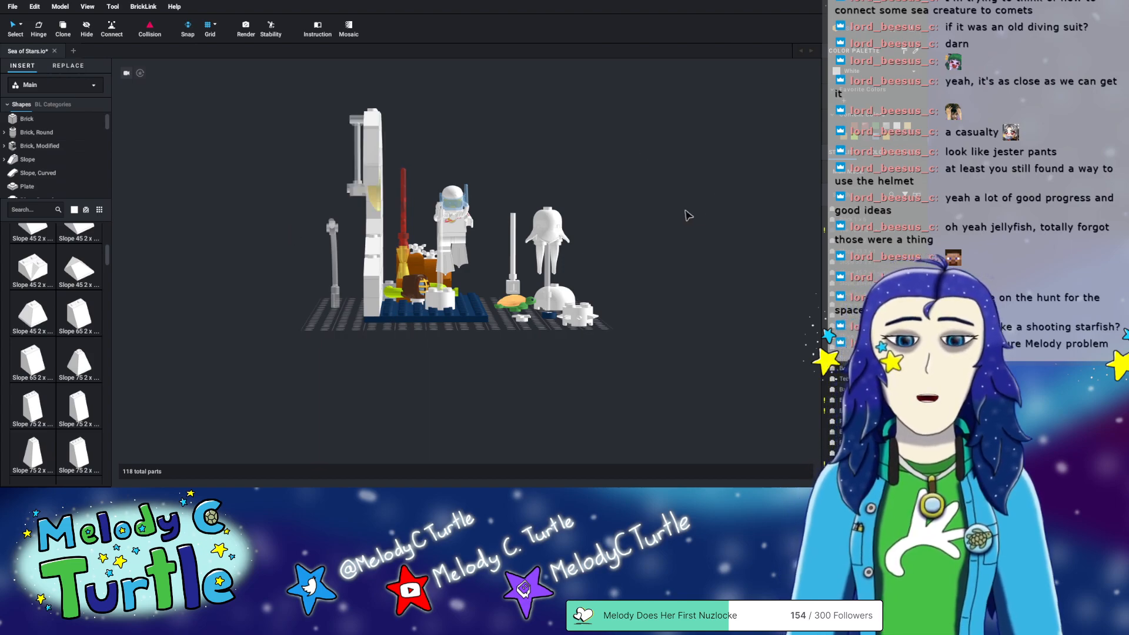
pyautogui.moveTo(679, 208)
pyautogui.mouseDown(button='right')
pyautogui.moveTo(623, 211)
pyautogui.moveTo(701, 207)
pyautogui.mouseUp(button='right')
pyautogui.moveTo(686, 210); pyautogui.dragTo(629, 221, button='right')
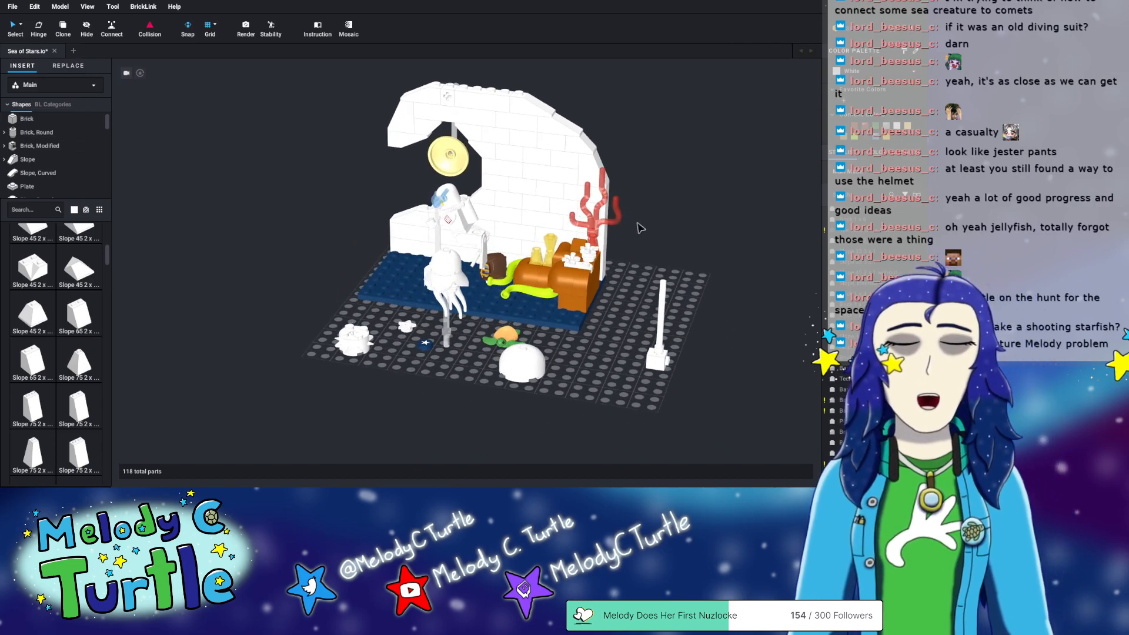
pyautogui.moveTo(663, 215)
pyautogui.mouseDown(button='right')
pyautogui.moveTo(663, 198)
pyautogui.moveTo(641, 196)
pyautogui.moveTo(685, 186)
pyautogui.moveTo(688, 207)
pyautogui.moveTo(660, 203)
pyautogui.moveTo(687, 213)
pyautogui.moveTo(640, 179)
pyautogui.moveTo(651, 184)
pyautogui.moveTo(604, 184)
pyautogui.moveTo(649, 216)
pyautogui.mouseUp(button='right')
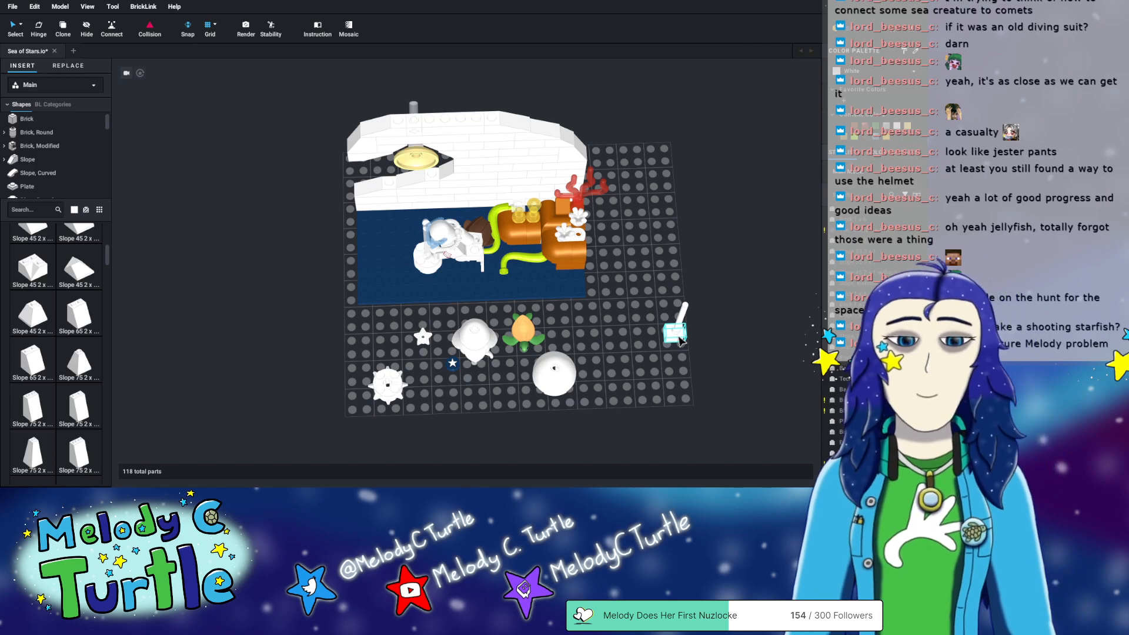
pyautogui.moveTo(749, 335); pyautogui.dragTo(747, 310, button='right')
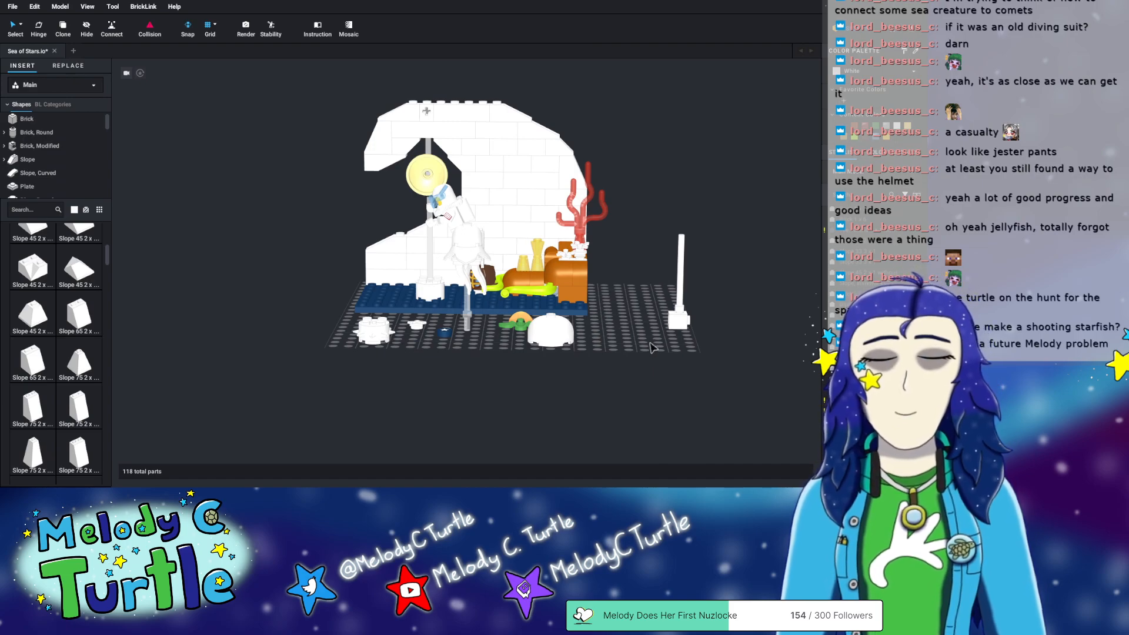
# - Save the Sea of Stars model
pyautogui.hotkey('ctrl', 's')
pyautogui.moveTo(682, 181)
pyautogui.mouseDown(button='right')
pyautogui.moveTo(656, 191)
pyautogui.moveTo(625, 176)
pyautogui.moveTo(690, 182)
pyautogui.moveTo(676, 176)
pyautogui.moveTo(690, 190)
pyautogui.moveTo(677, 189)
pyautogui.mouseUp(button='right')
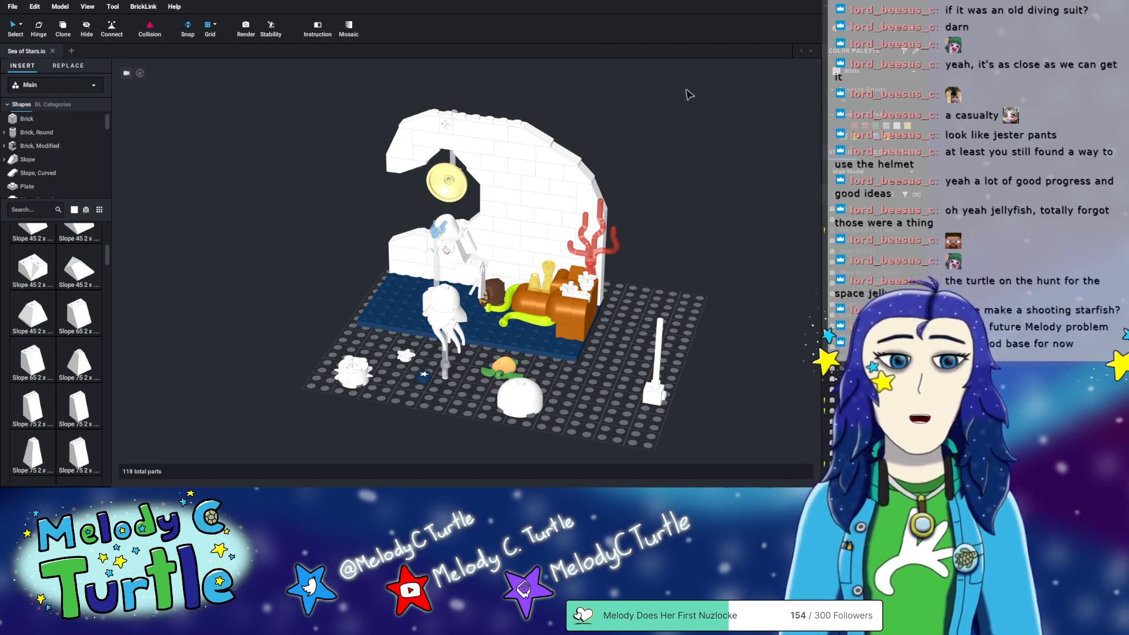
pyautogui.moveTo(450, 300); pyautogui.dragTo(693, 229, button='right')
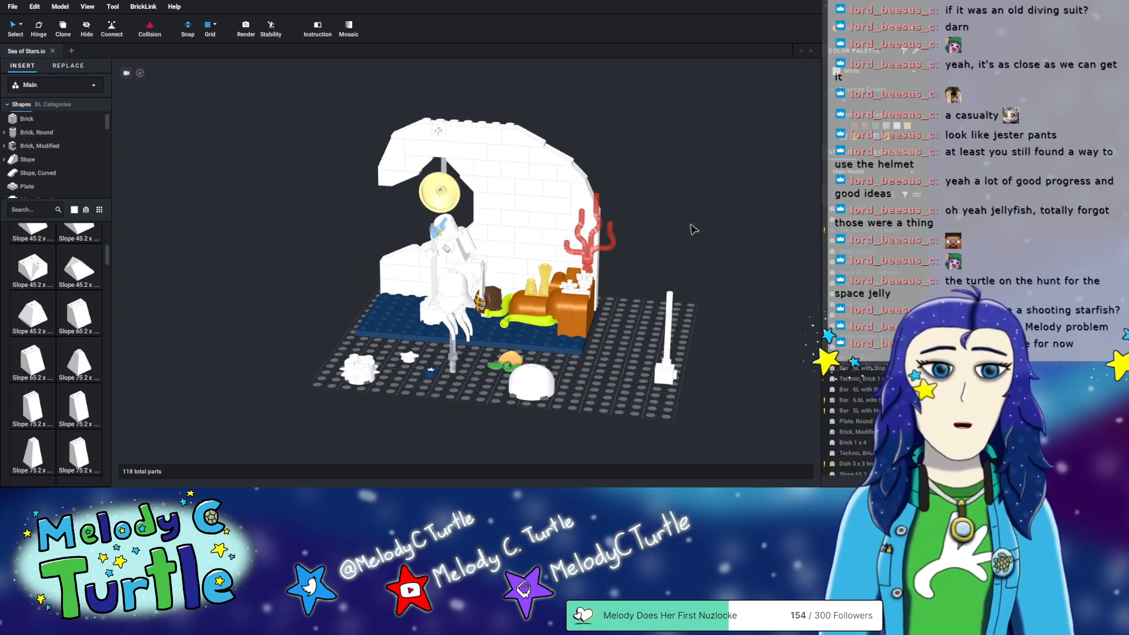